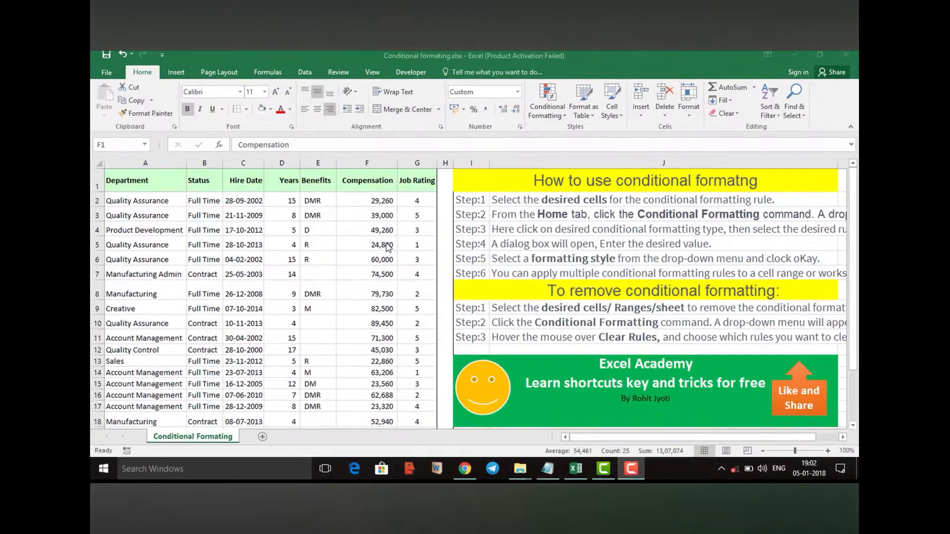
Highlight cells in the Compensation column greater than 30000 with Green Fill with Dark Green Text
{"action": "left_click", "coordinate": [368, 166]}
{"action": "left_click", "coordinate": [554, 111]}
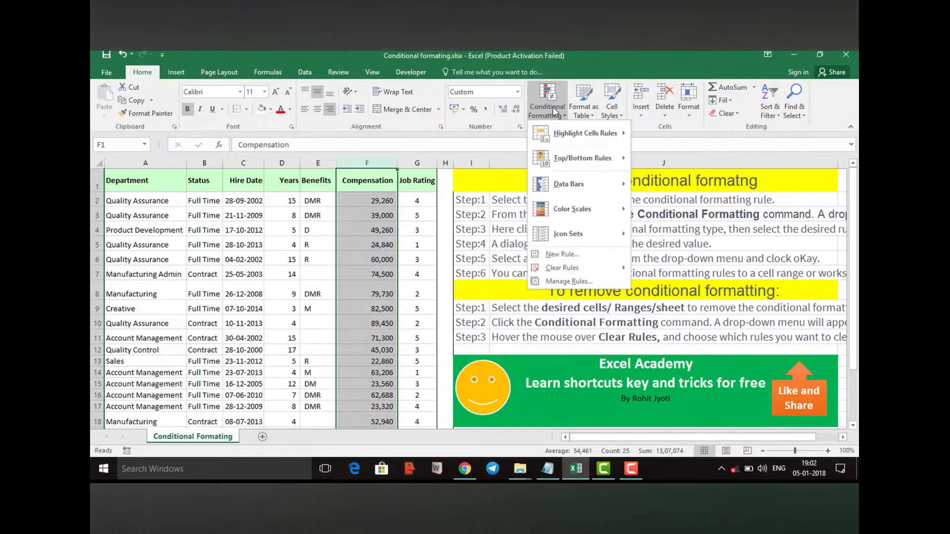
{"action": "mouse_move", "coordinate": [570, 137]}
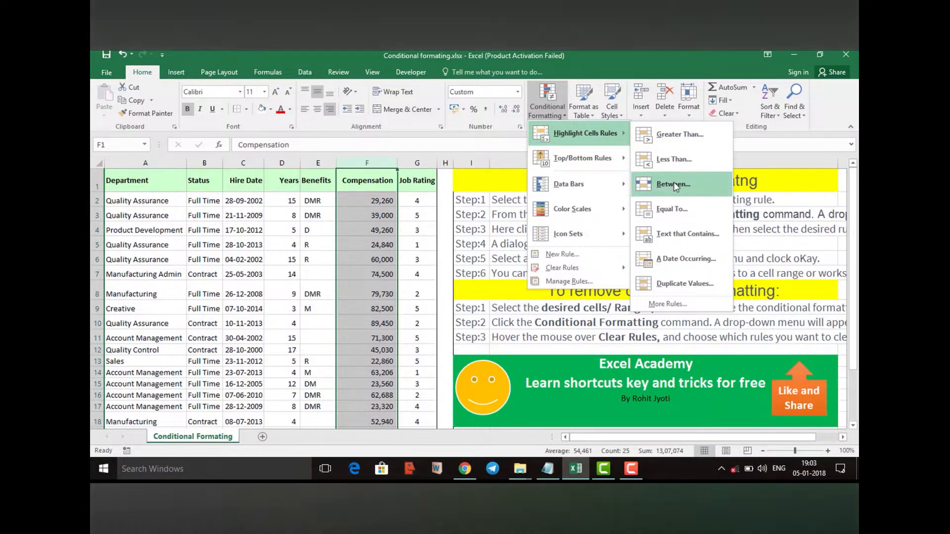
{"action": "left_click", "coordinate": [676, 139]}
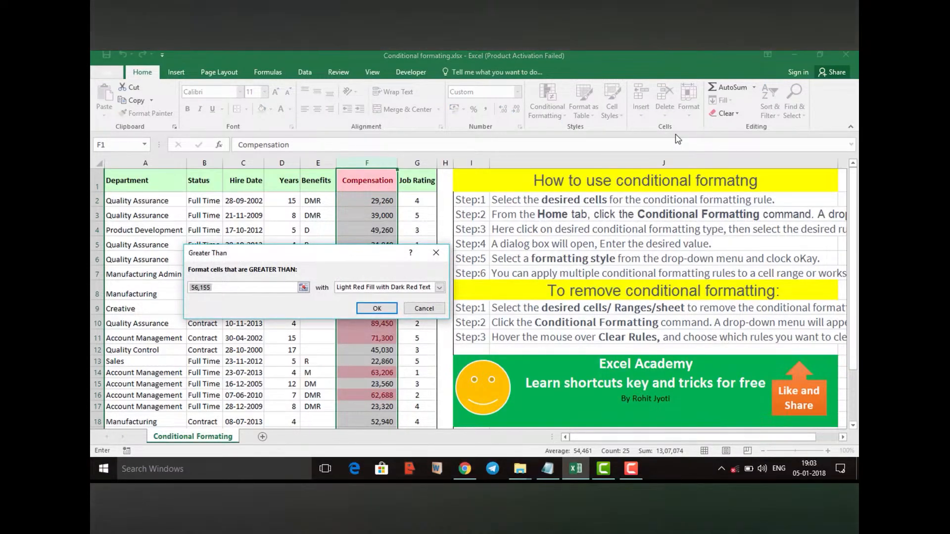
{"action": "type", "text": "30000"}
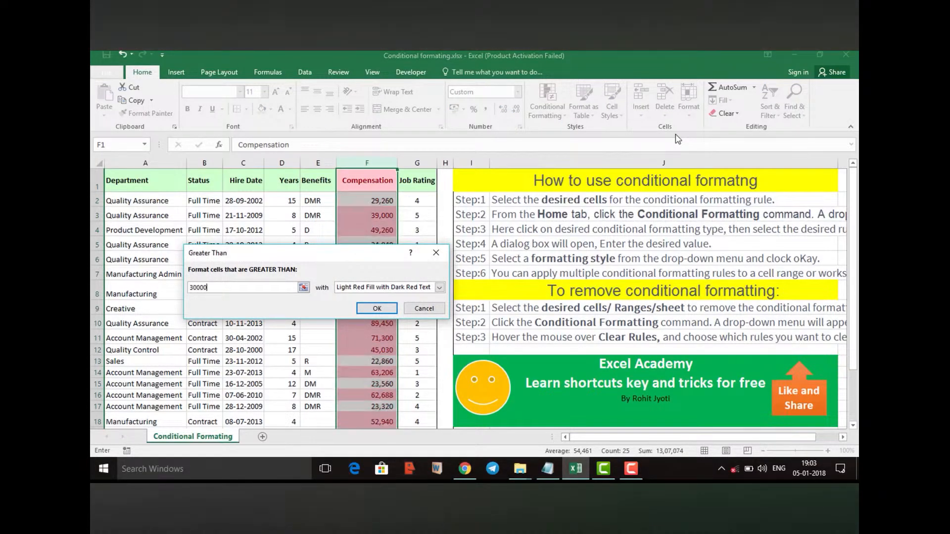
{"action": "left_click", "coordinate": [440, 288]}
{"action": "left_click", "coordinate": [401, 307]}
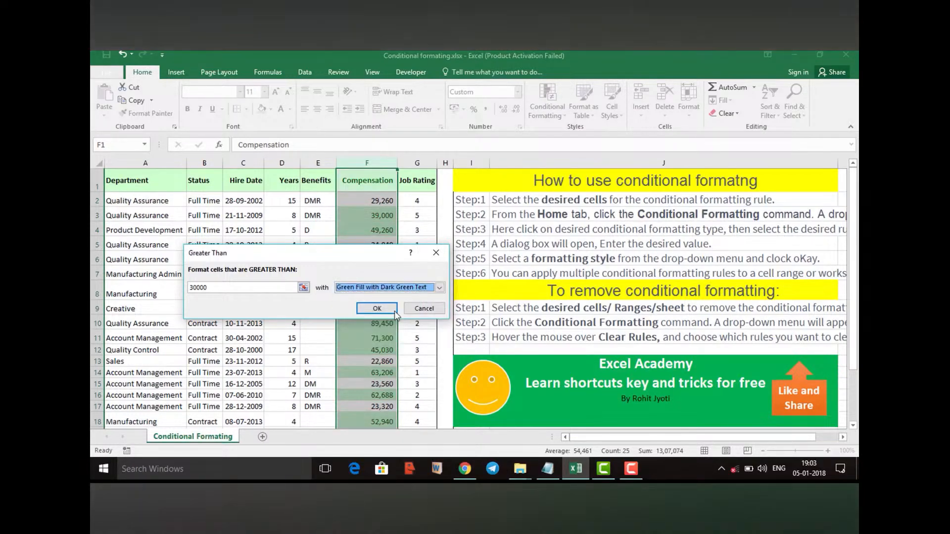
{"action": "left_click", "coordinate": [395, 311]}
{"action": "left_click", "coordinate": [426, 299]}
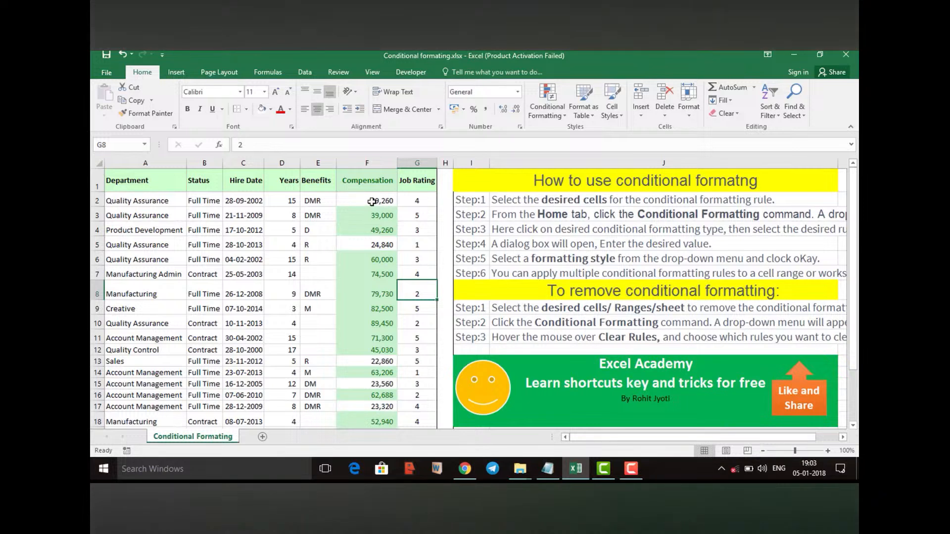
Add a rule highlighting Compensation values less than 25000 with Light Red Fill with Dark Red Text
{"action": "left_click", "coordinate": [368, 165]}
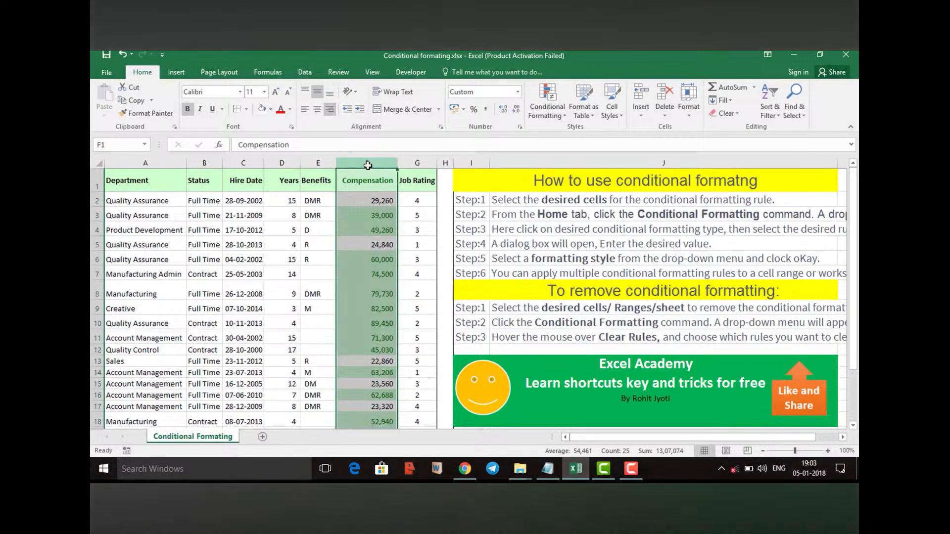
{"action": "left_click", "coordinate": [548, 109]}
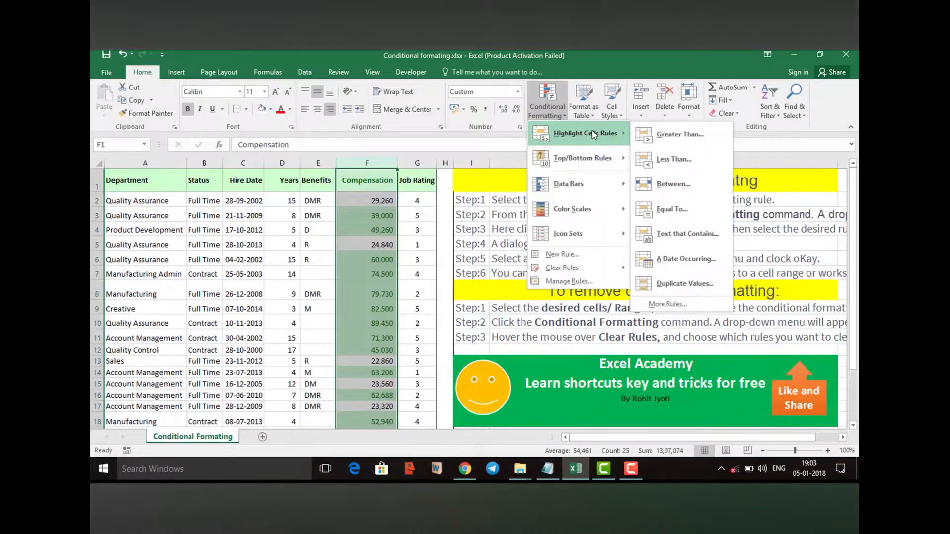
{"action": "left_click", "coordinate": [671, 159]}
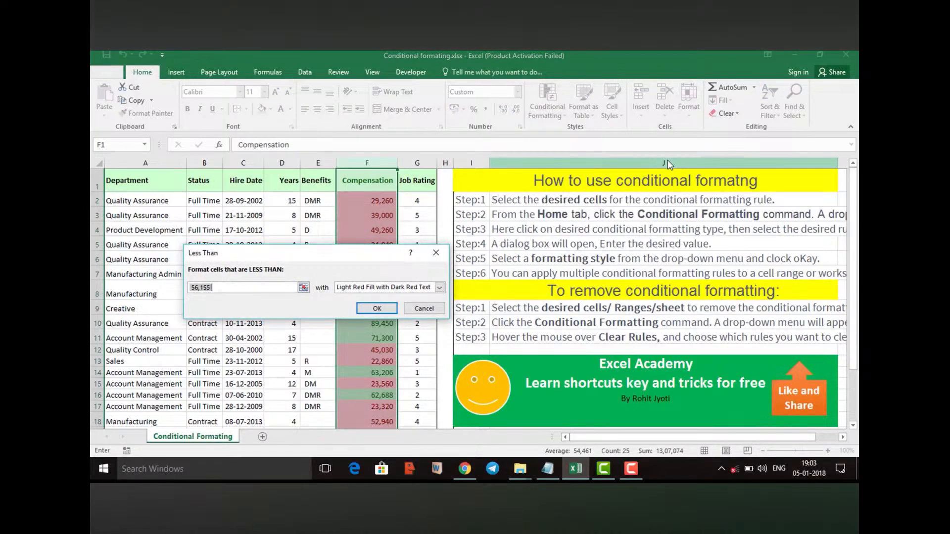
{"action": "type", "text": "20000"}
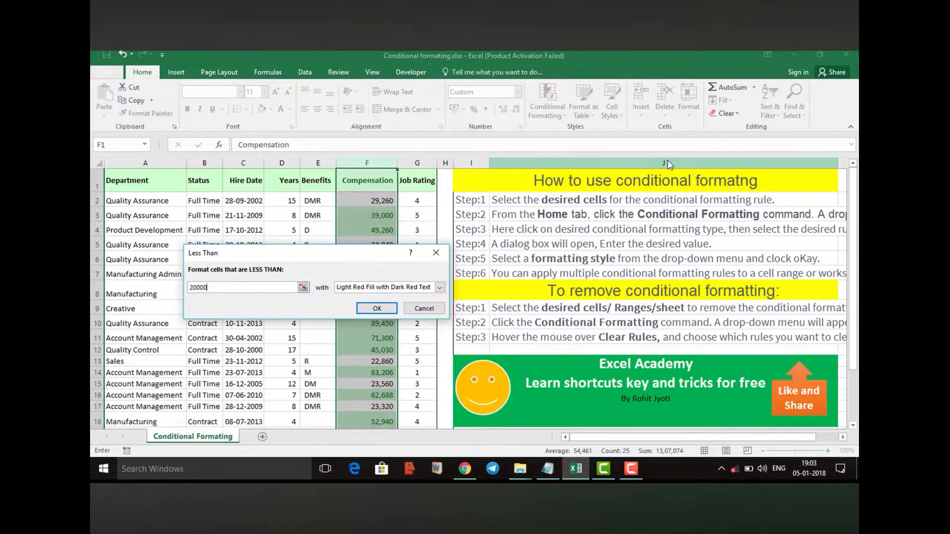
{"action": "key", "text": "BackSpace"}
{"action": "key", "text": "BackSpace"}
{"action": "key", "text": "BackSpace"}
{"action": "key", "text": "BackSpace"}
{"action": "key", "text": "BackSpace"}
{"action": "type", "text": "25000"}
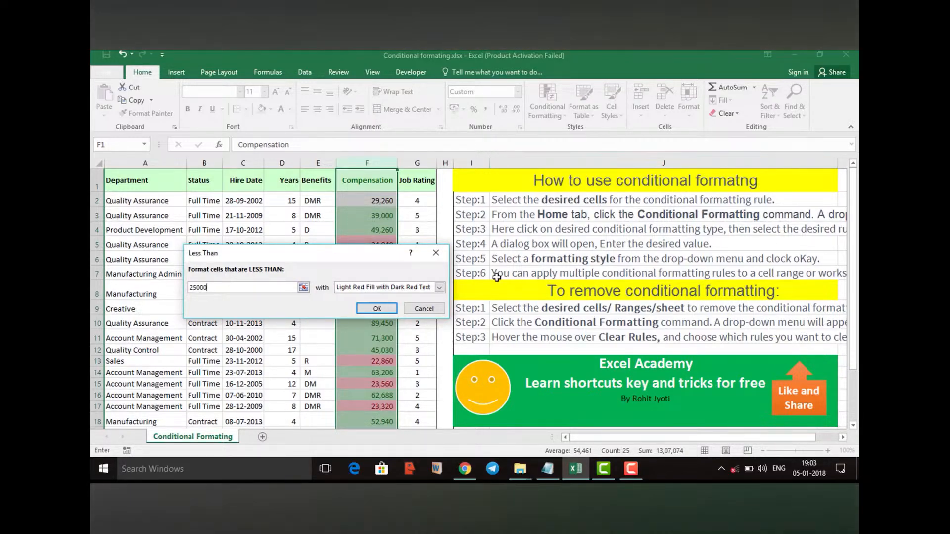
{"action": "left_click", "coordinate": [377, 308]}
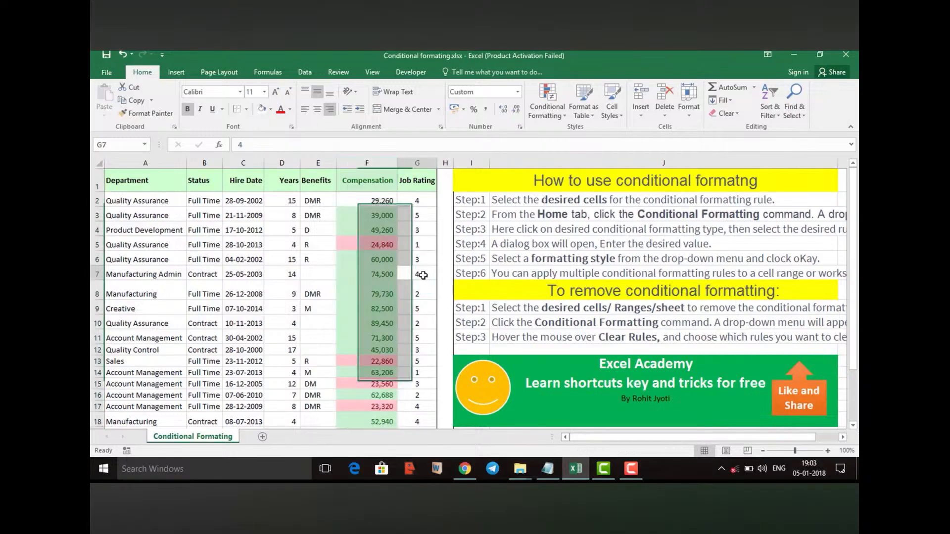
Apply blue gradient-fill data bars to the Job Rating column
{"action": "left_click", "coordinate": [417, 180]}
{"action": "key", "text": "ctrl+shift+Down"}
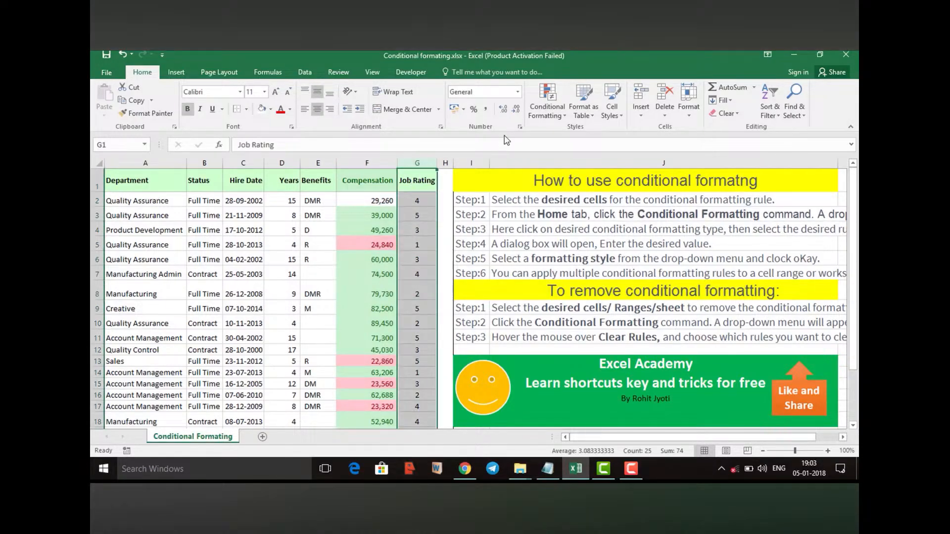
{"action": "left_click", "coordinate": [547, 106]}
{"action": "mouse_move", "coordinate": [565, 189]}
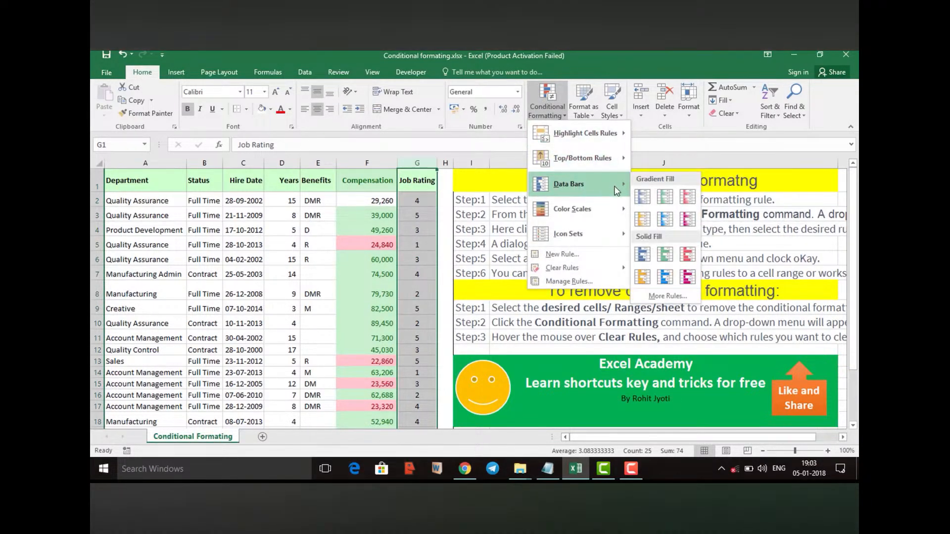
{"action": "left_click", "coordinate": [644, 200]}
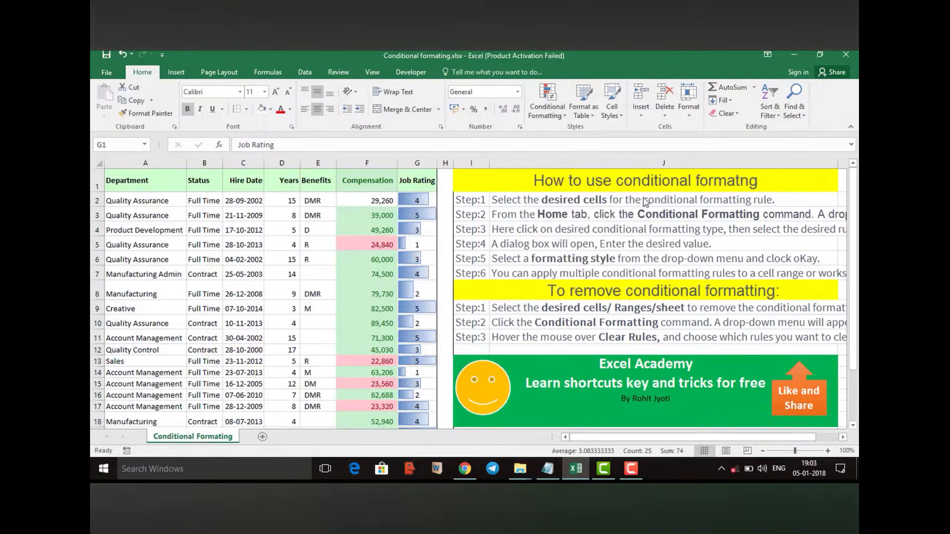
{"action": "left_click", "coordinate": [391, 250]}
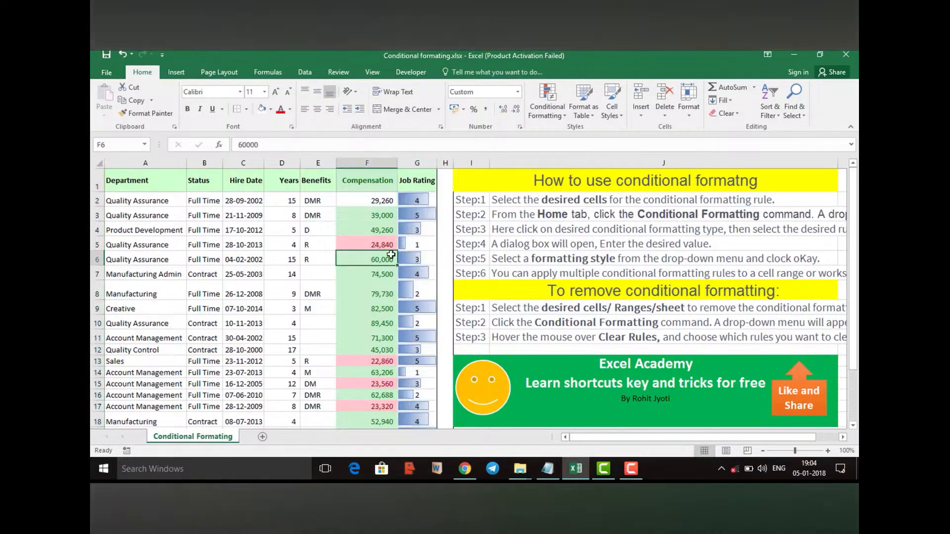
{"action": "left_click", "coordinate": [411, 239]}
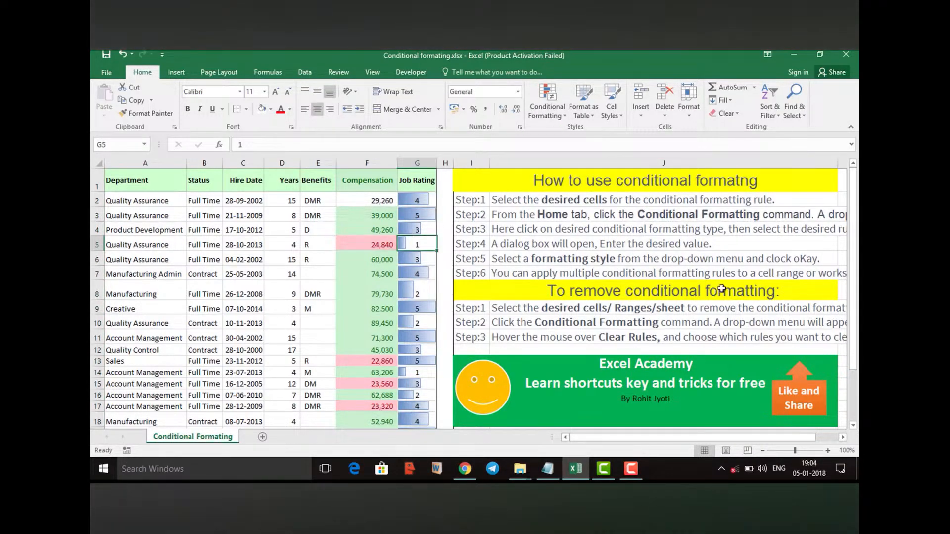
Clear the conditional formatting rules from the entire sheet
{"action": "left_click", "coordinate": [418, 163]}
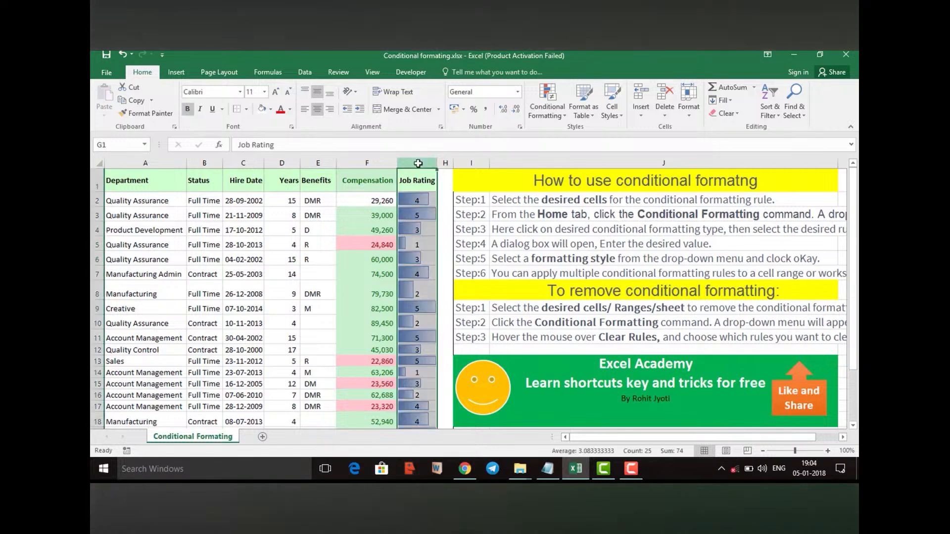
{"action": "left_click", "coordinate": [552, 108]}
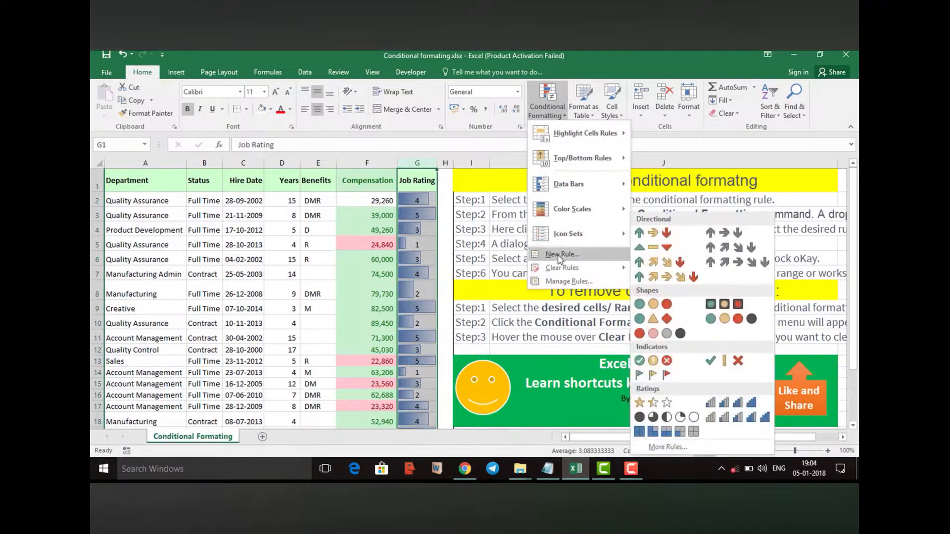
{"action": "mouse_move", "coordinate": [559, 271]}
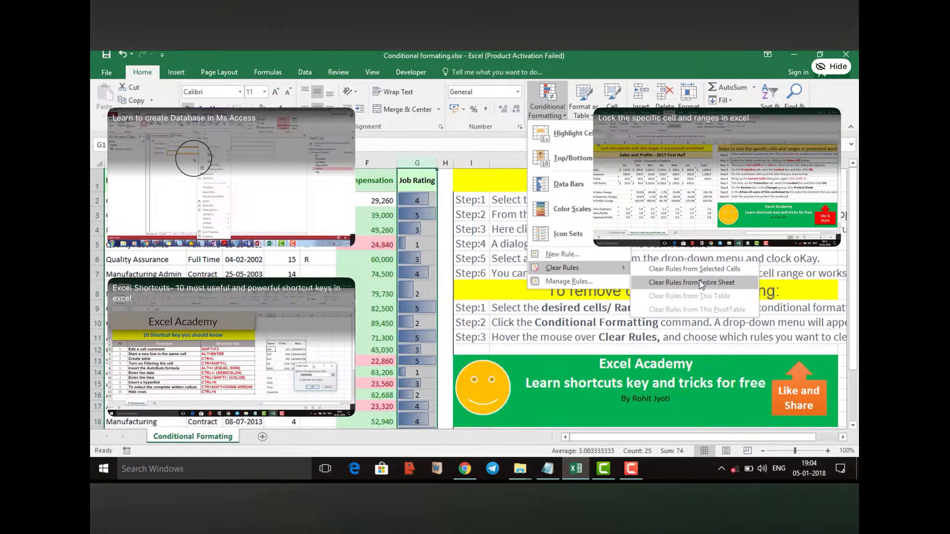
{"action": "left_click", "coordinate": [699, 283]}
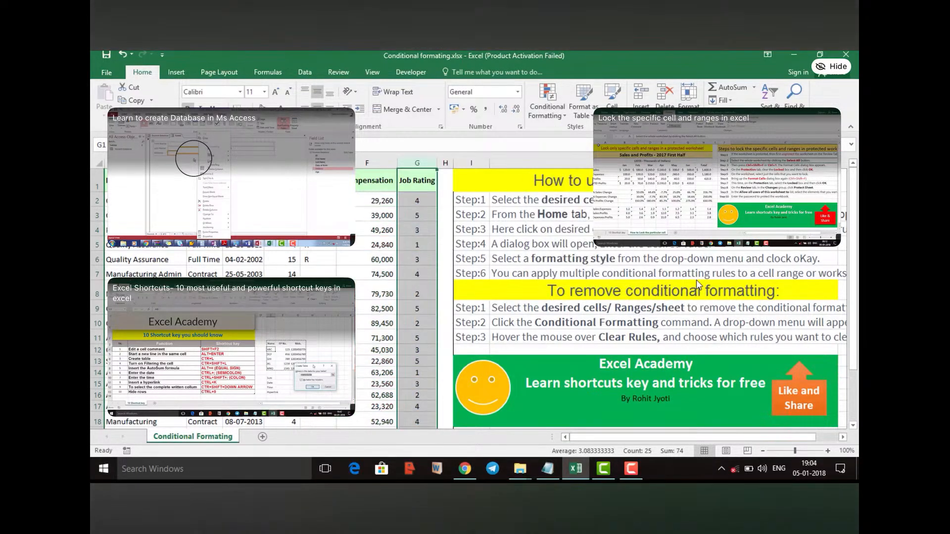
{"action": "left_click", "coordinate": [371, 216]}
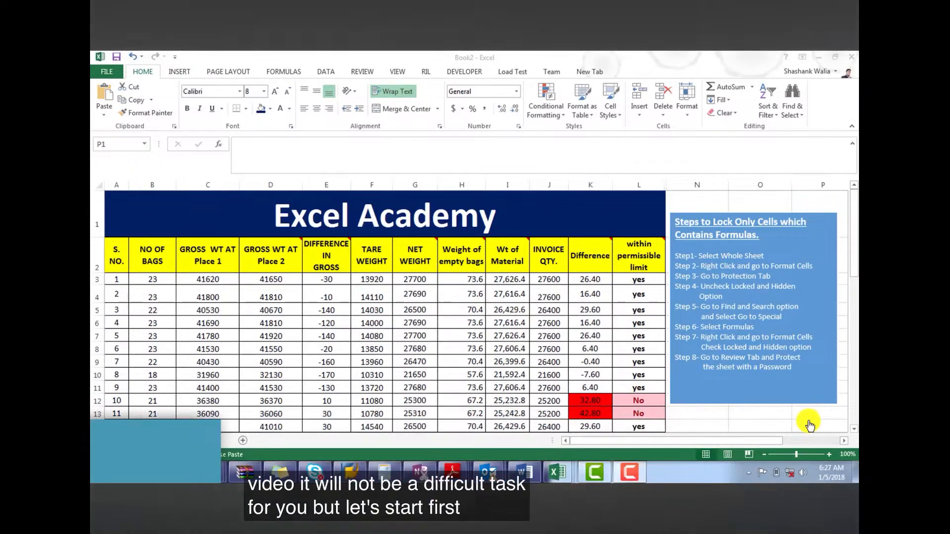
Check the Locked and Hidden protection settings for the whole of Sheet1 in Book2, leaving the dialog without changes
{"action": "left_click", "coordinate": [98, 181]}
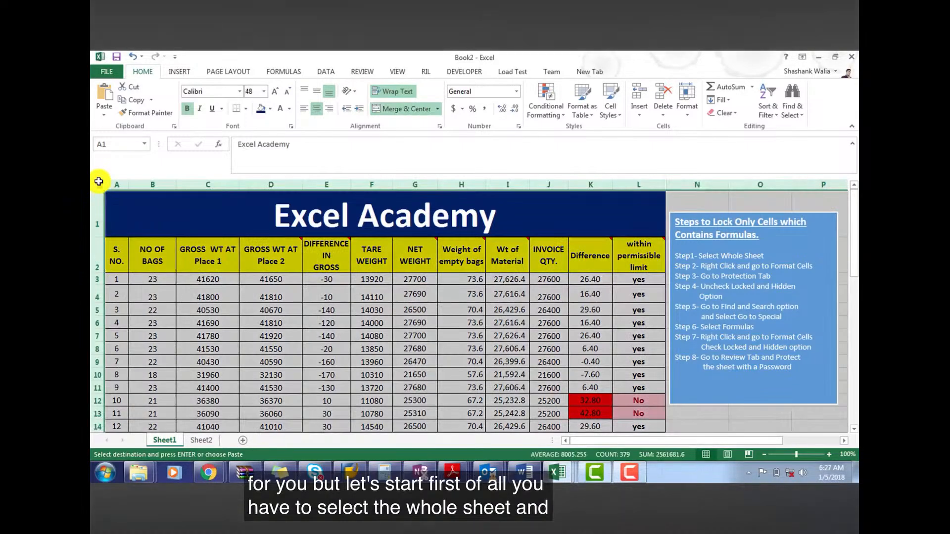
{"action": "right_click", "coordinate": [256, 318]}
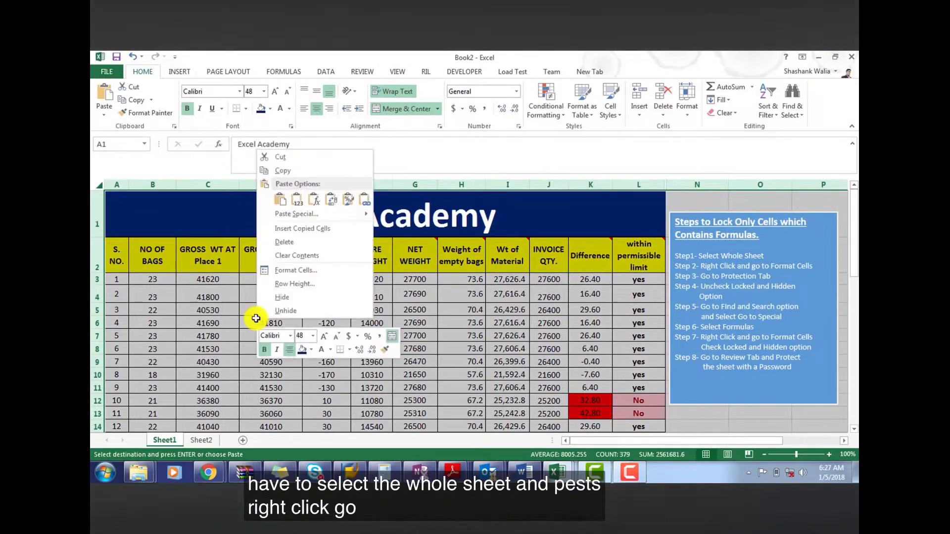
{"action": "left_click", "coordinate": [290, 271]}
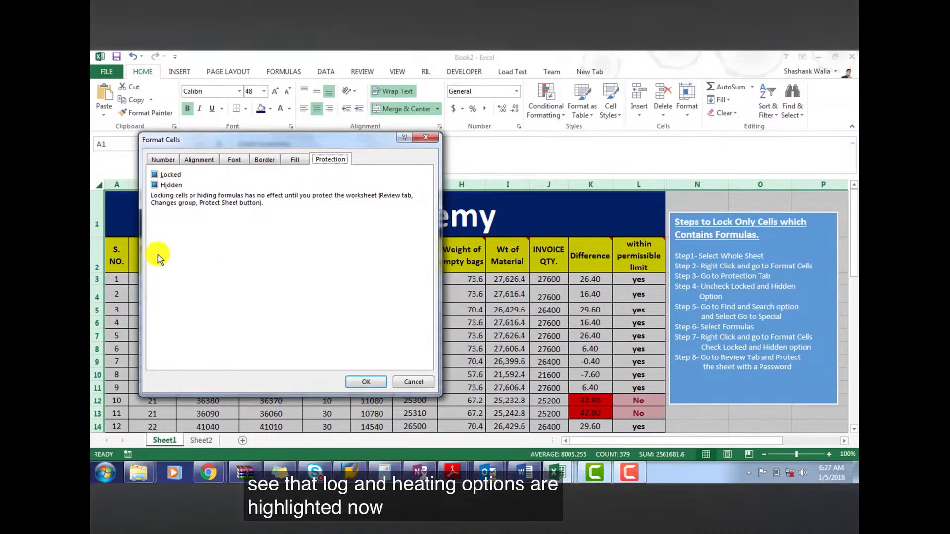
{"action": "left_click", "coordinate": [416, 386]}
{"action": "left_click", "coordinate": [417, 375]}
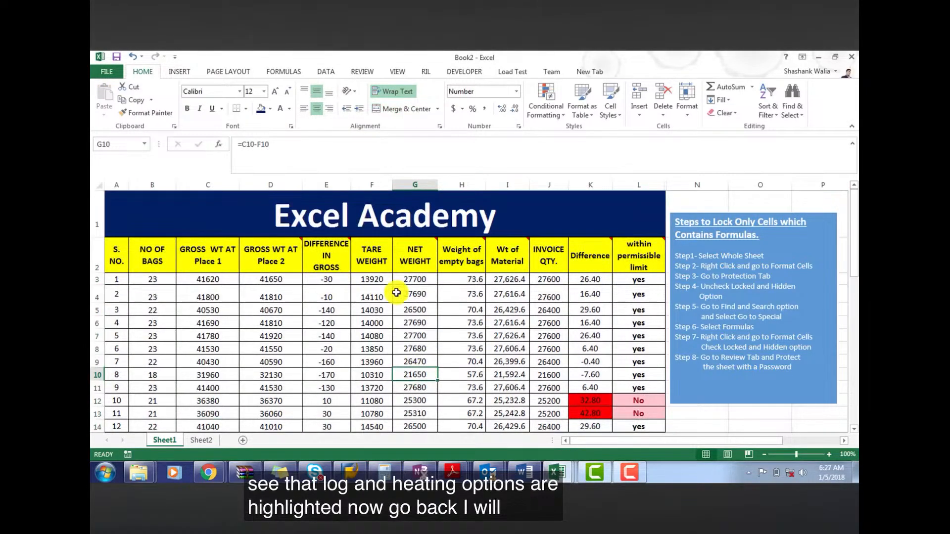
Examine row 3 from the Difference in Gross column through the Difference column to see which cells contain formulas
{"action": "left_click", "coordinate": [320, 281]}
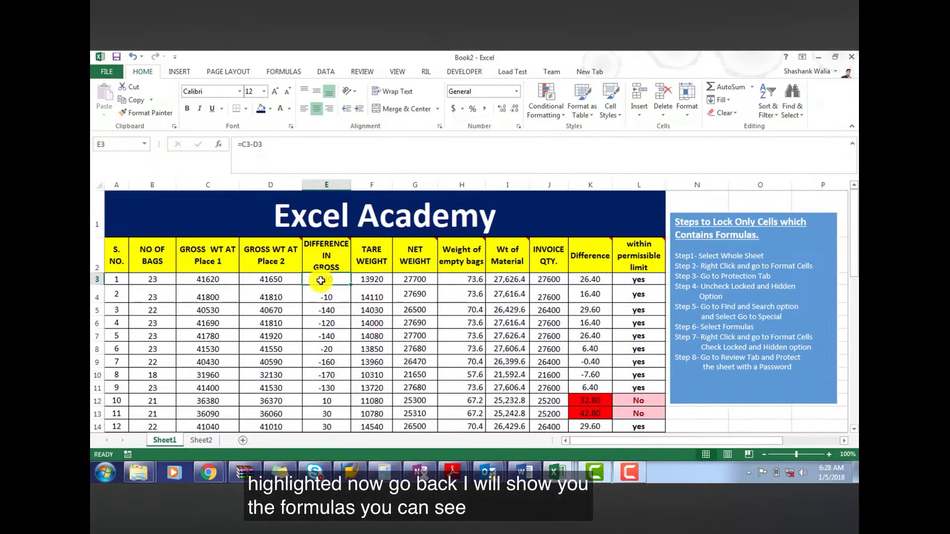
{"action": "key", "text": "Right"}
{"action": "key", "text": "Right"}
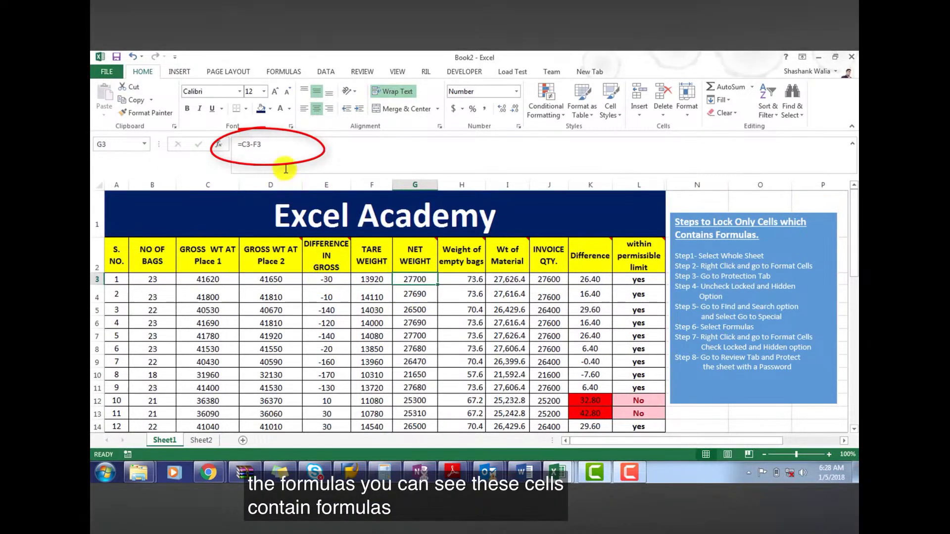
{"action": "left_click", "coordinate": [480, 281]}
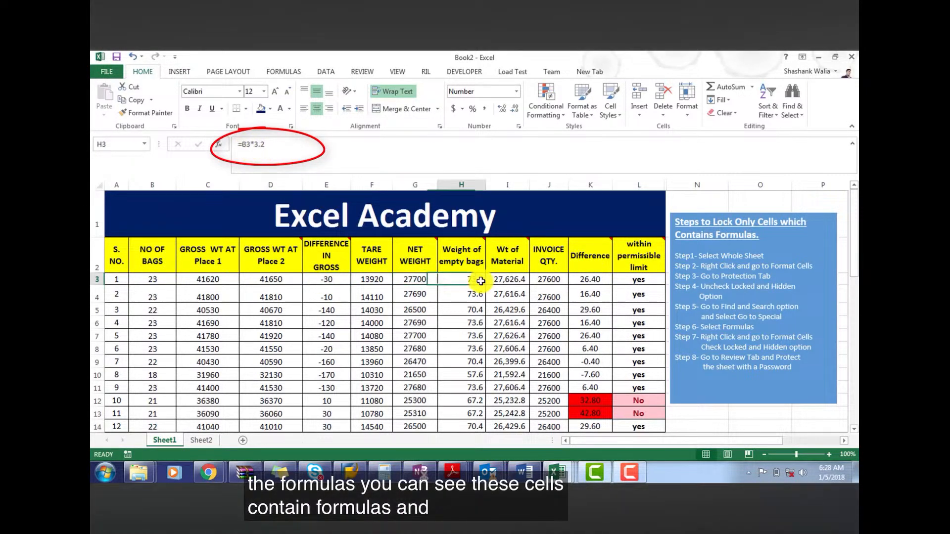
{"action": "left_click", "coordinate": [504, 284]}
{"action": "left_click", "coordinate": [551, 280]}
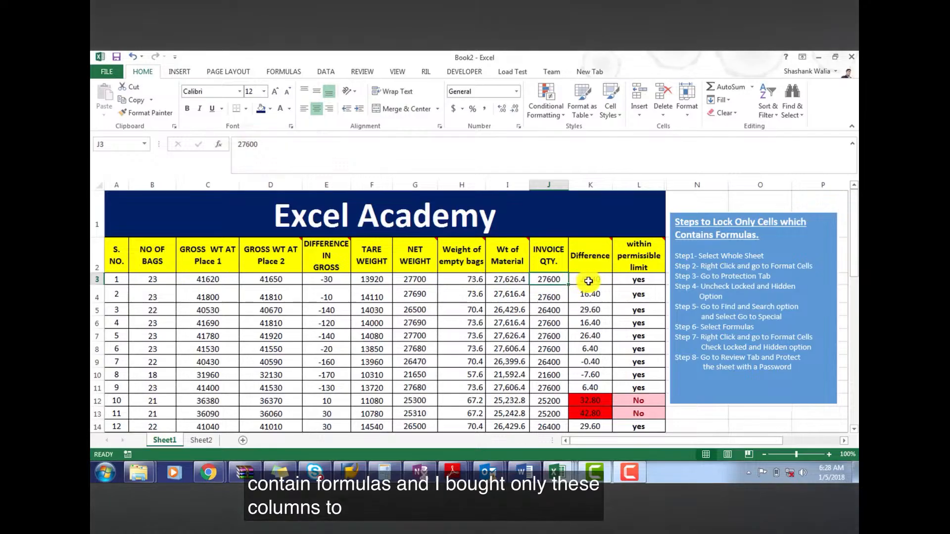
{"action": "left_click", "coordinate": [610, 284]}
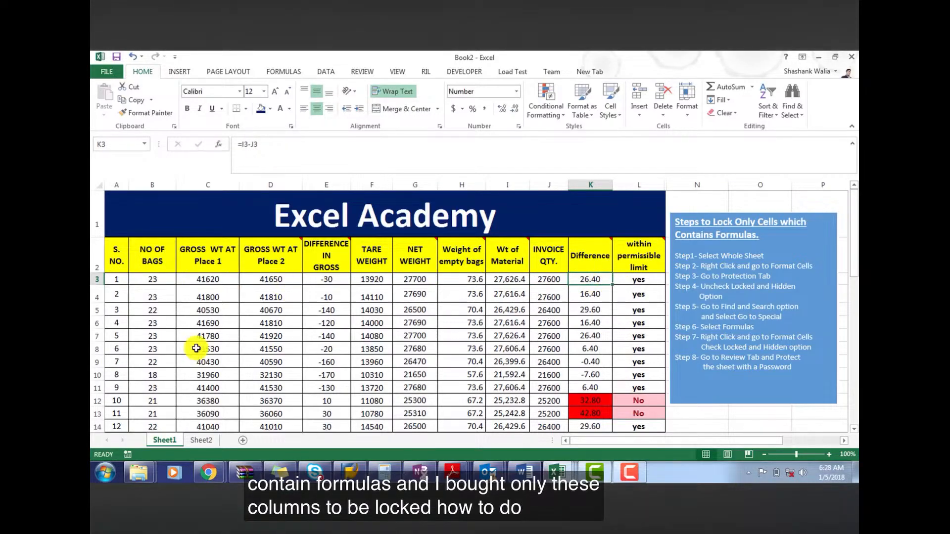
Turn off the Locked and Hidden protection options for all cells of the sheet
{"action": "left_click", "coordinate": [99, 184]}
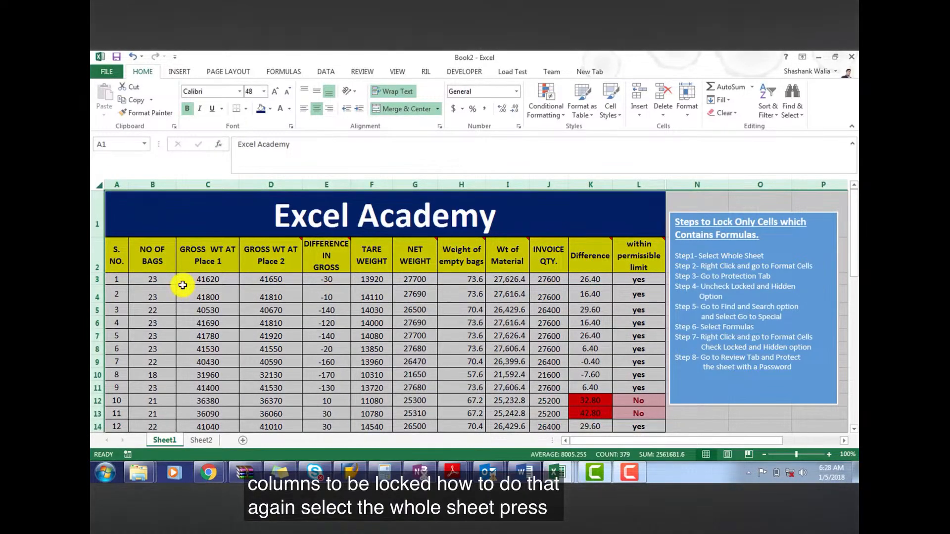
{"action": "right_click", "coordinate": [183, 285]}
{"action": "left_click", "coordinate": [222, 405]}
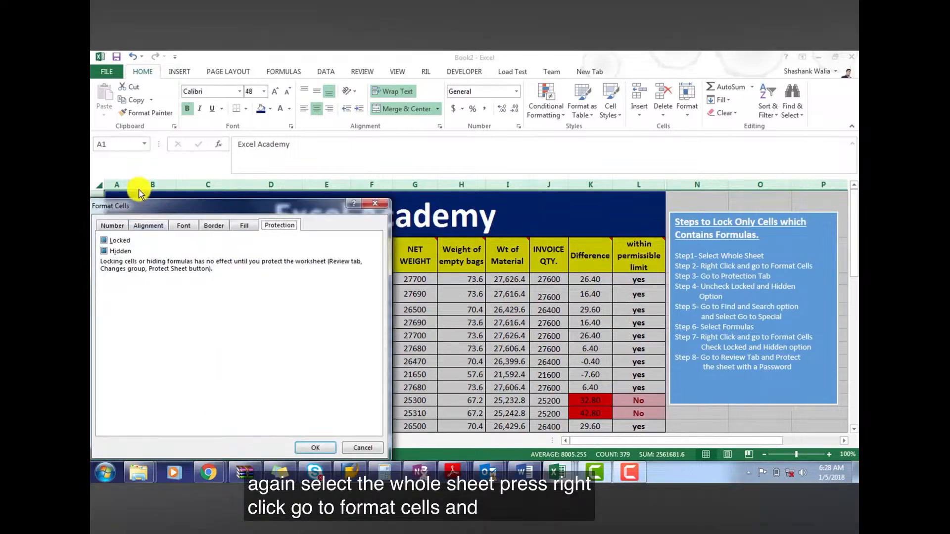
{"action": "left_click", "coordinate": [107, 240]}
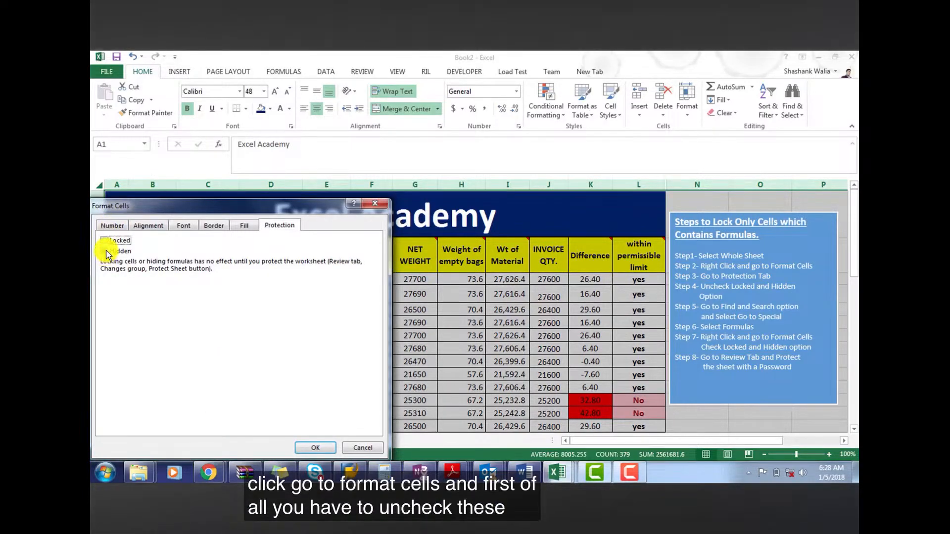
{"action": "left_click", "coordinate": [106, 251]}
{"action": "left_click", "coordinate": [303, 448]}
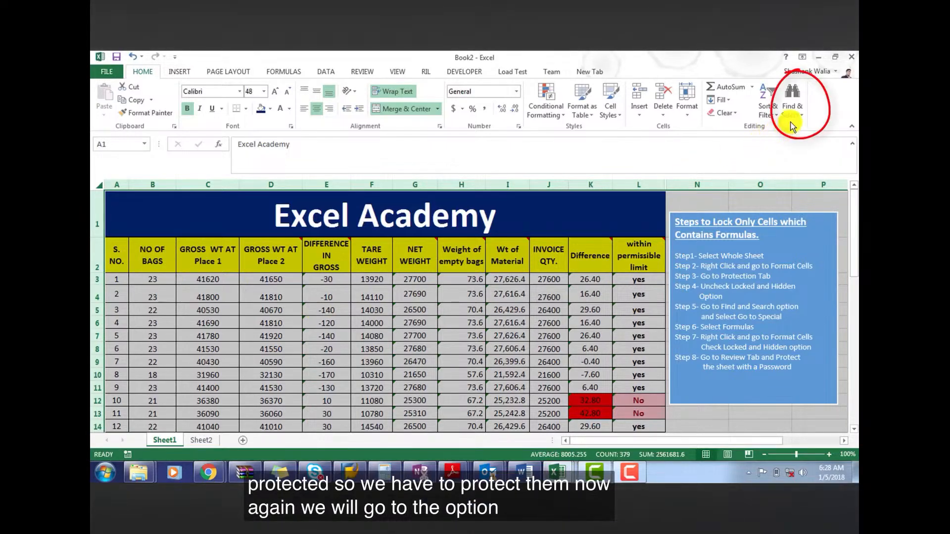
Use Go To Special to select every cell on the sheet that contains a formula, including numbers, text, logicals and errors
{"action": "left_click", "coordinate": [795, 114]}
{"action": "left_click", "coordinate": [789, 167]}
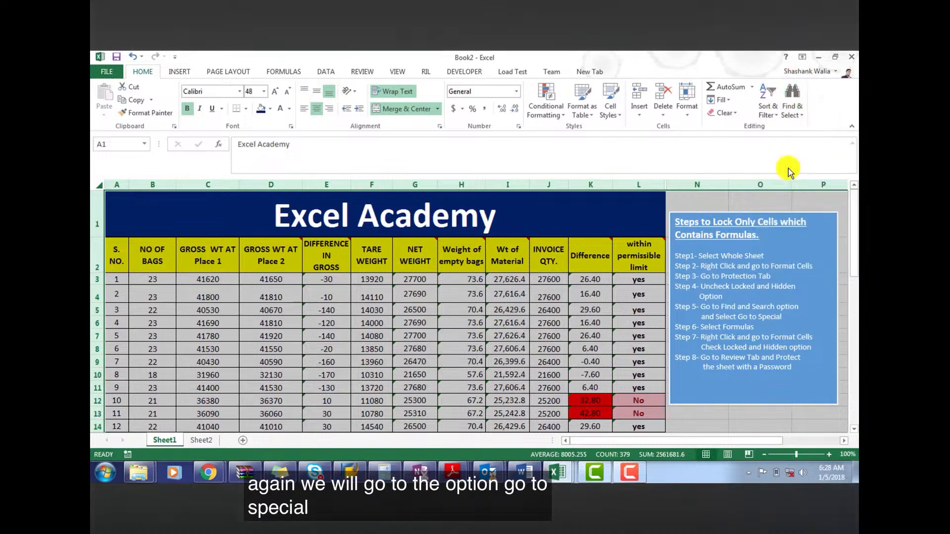
{"action": "left_click", "coordinate": [440, 224]}
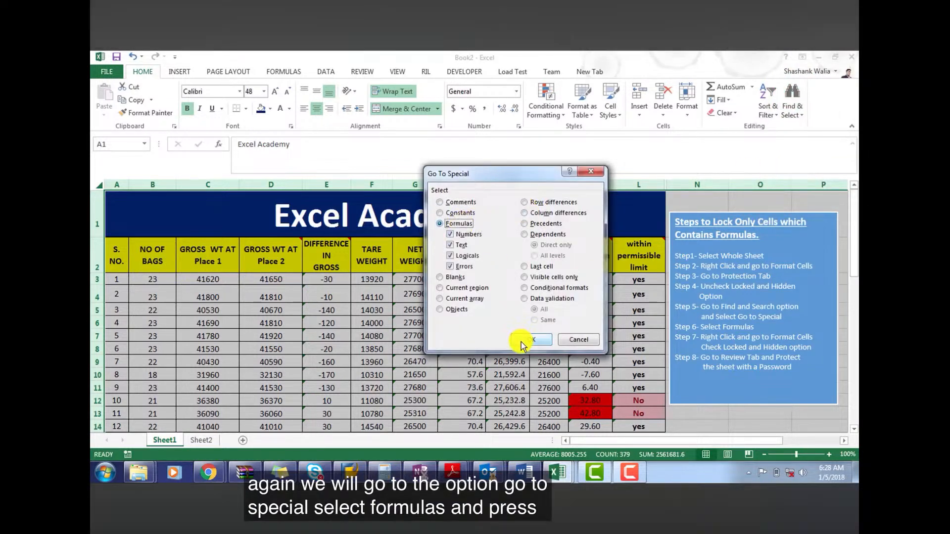
{"action": "left_click", "coordinate": [521, 343]}
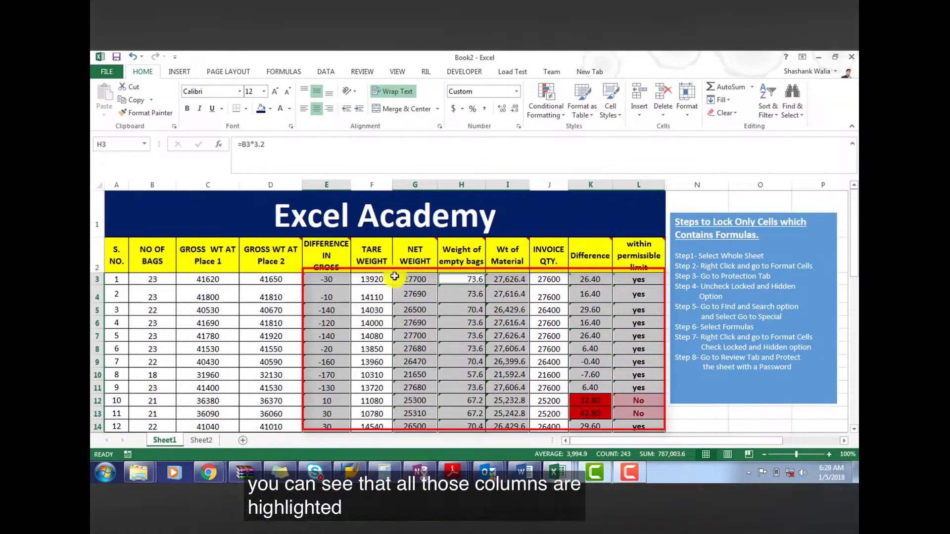
Turn on the Locked and Hidden protection options for the selected formula cells, finishing with cell E7 selected
{"action": "right_click", "coordinate": [328, 297]}
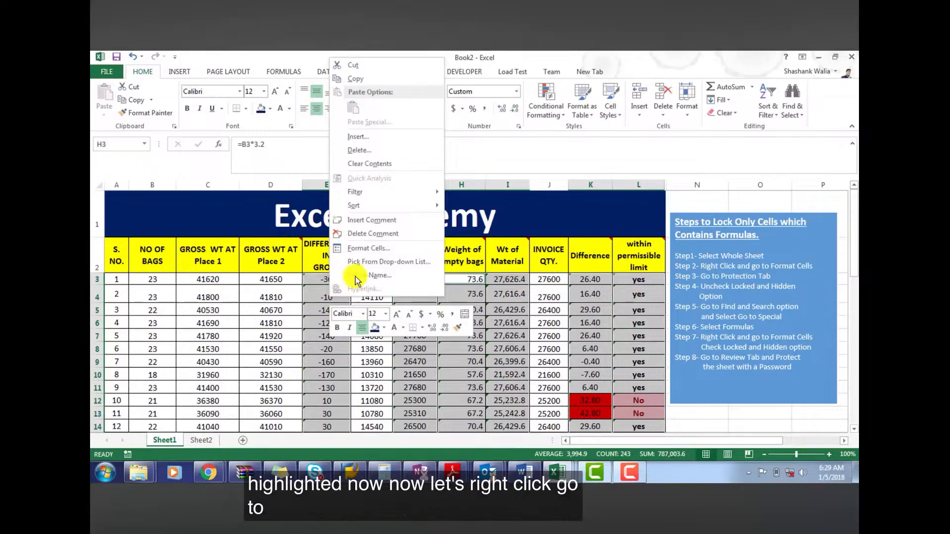
{"action": "left_click", "coordinate": [369, 256]}
{"action": "left_click", "coordinate": [244, 157]}
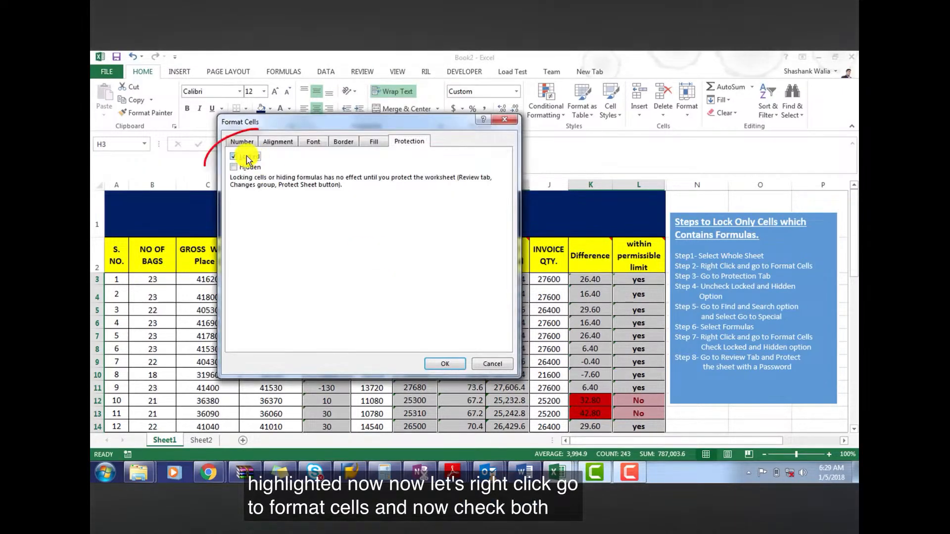
{"action": "left_click", "coordinate": [244, 168]}
{"action": "left_click", "coordinate": [438, 364]}
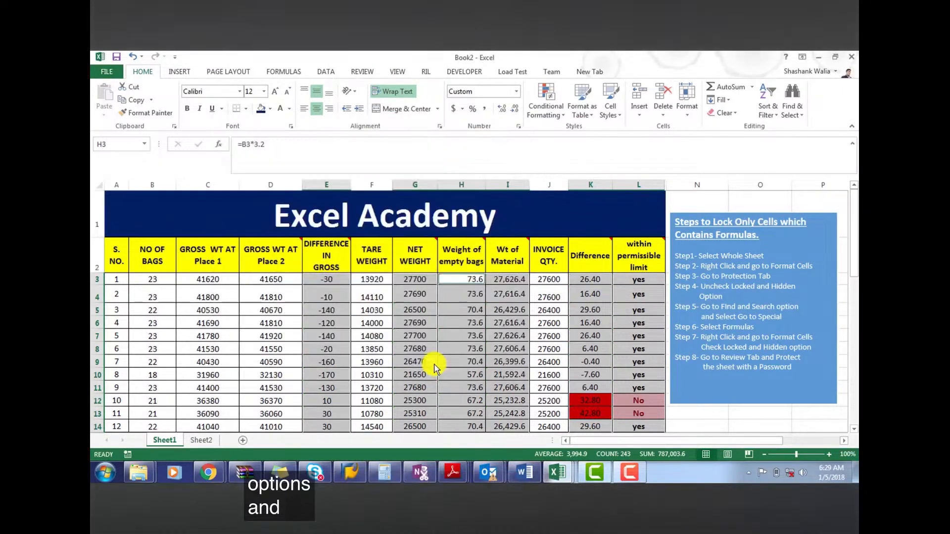
{"action": "left_click", "coordinate": [323, 336]}
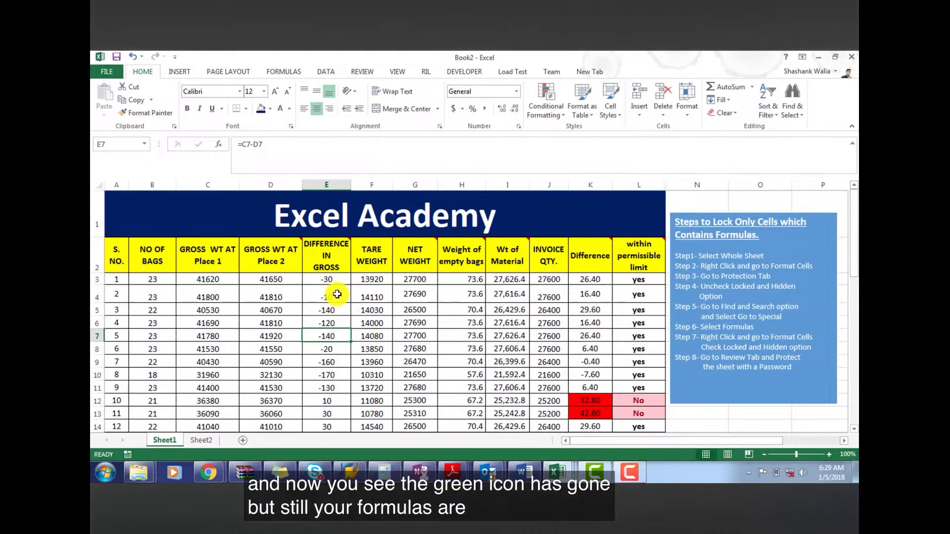
Protect the whole worksheet with a password, entering and confirming it while keeping the default user permissions
{"action": "left_click", "coordinate": [100, 184]}
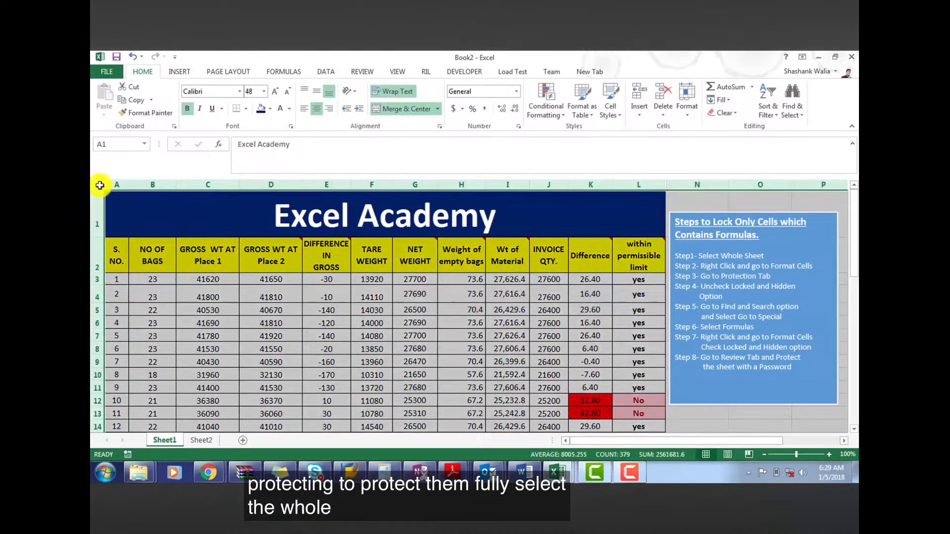
{"action": "left_click", "coordinate": [360, 72]}
{"action": "left_click", "coordinate": [427, 101]}
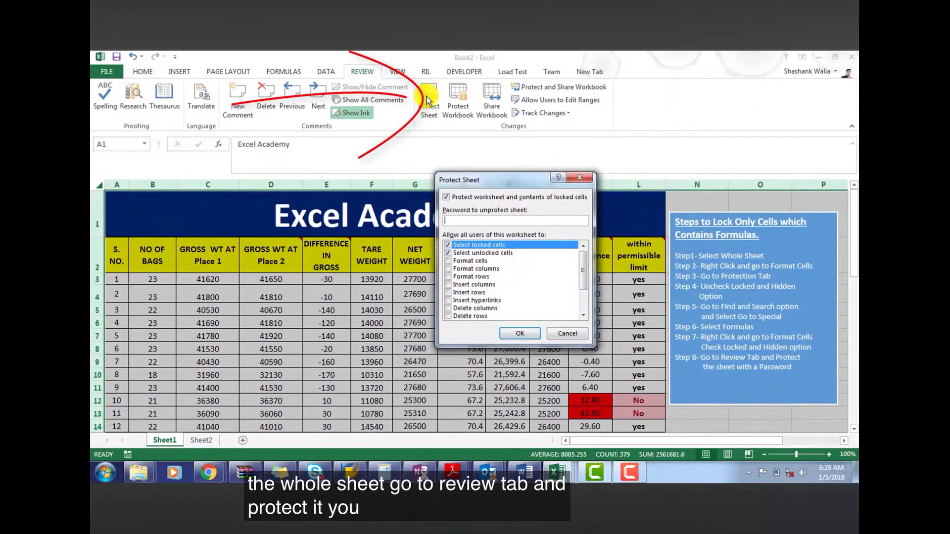
{"action": "type", "text": "12345"}
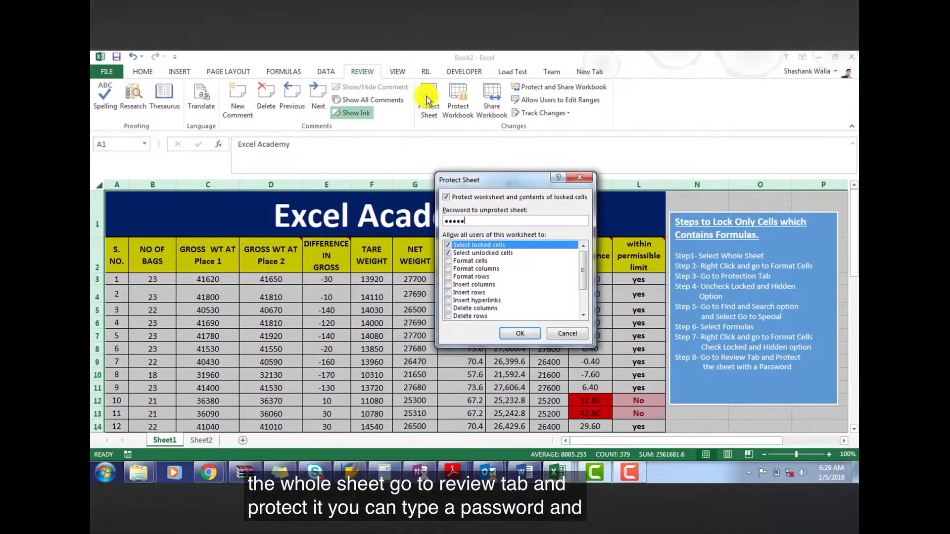
{"action": "left_click", "coordinate": [521, 333]}
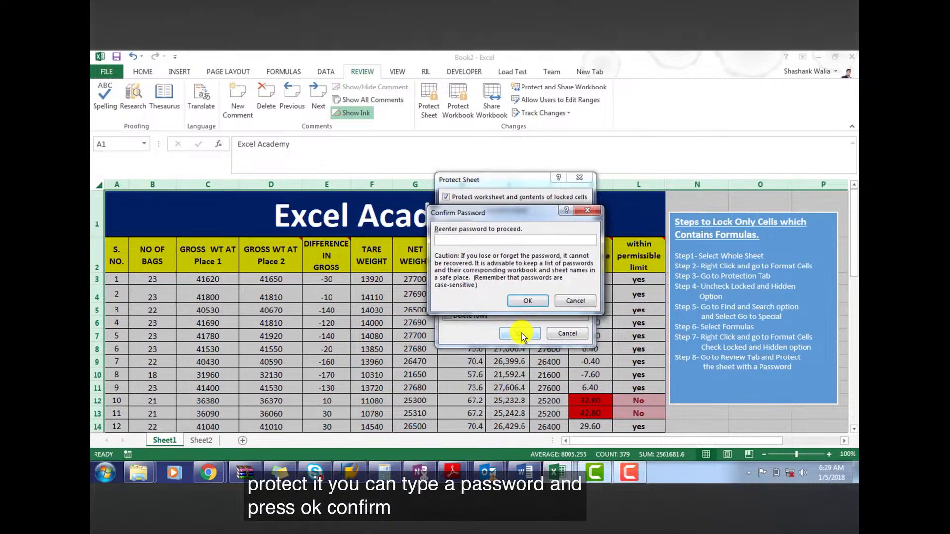
{"action": "type", "text": "123456"}
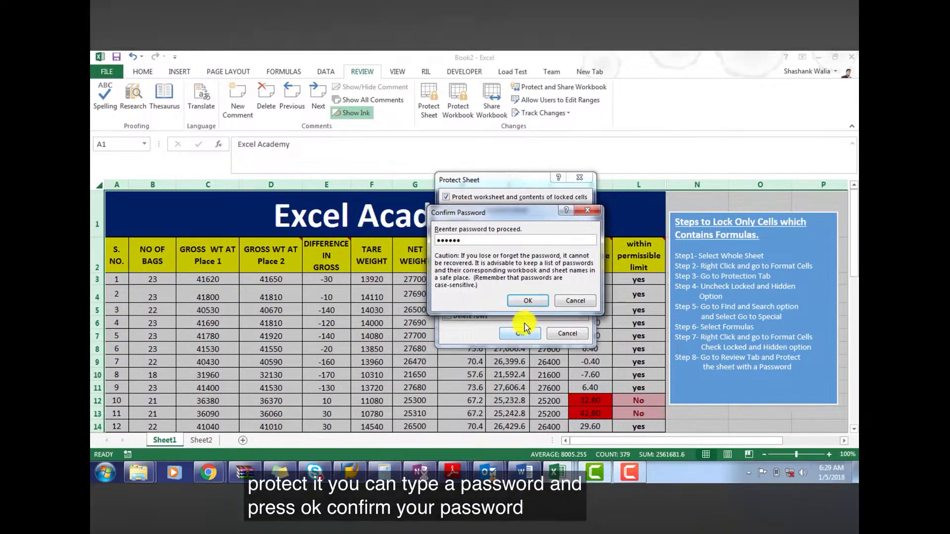
{"action": "left_click", "coordinate": [524, 301]}
Test the sheet protection by trying to edit the formula in cell E3 of the Difference in Gross column
{"action": "left_click", "coordinate": [500, 335]}
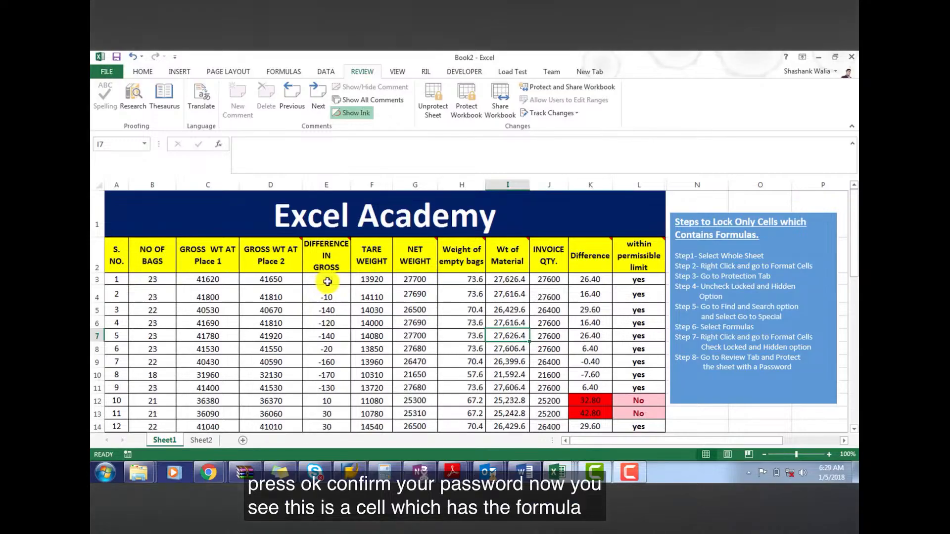
{"action": "double_click", "coordinate": [320, 285]}
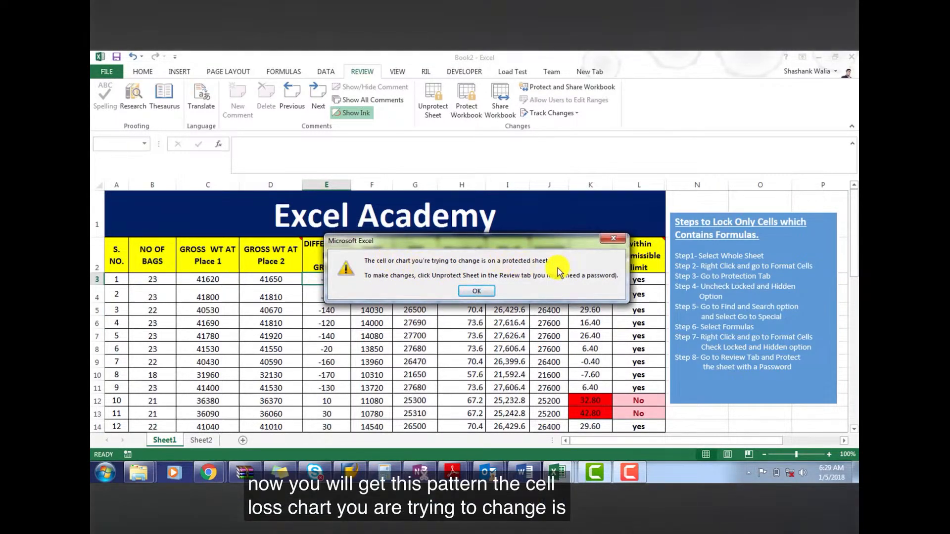
{"action": "left_click", "coordinate": [479, 292]}
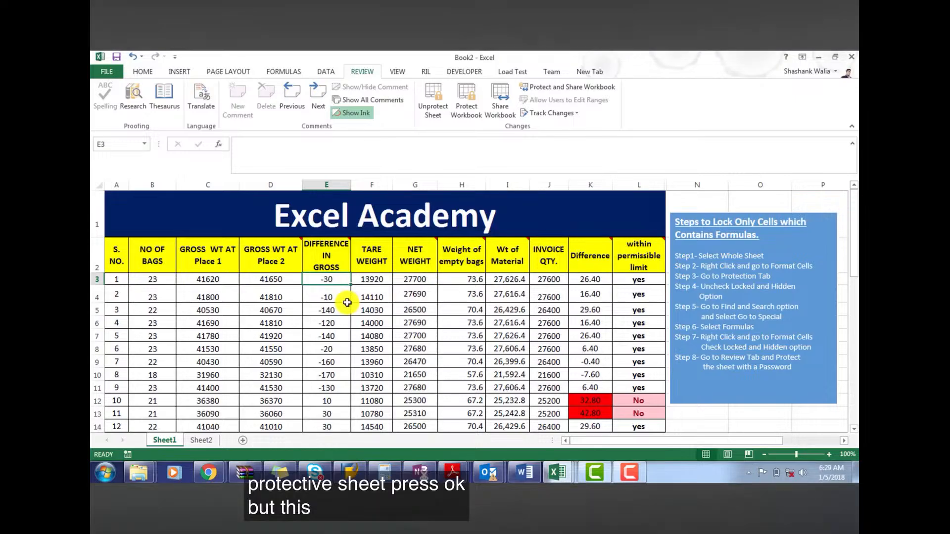
Change the Gross Wt at Place 2 value in cell D3 to 6767
{"action": "left_click", "coordinate": [261, 279]}
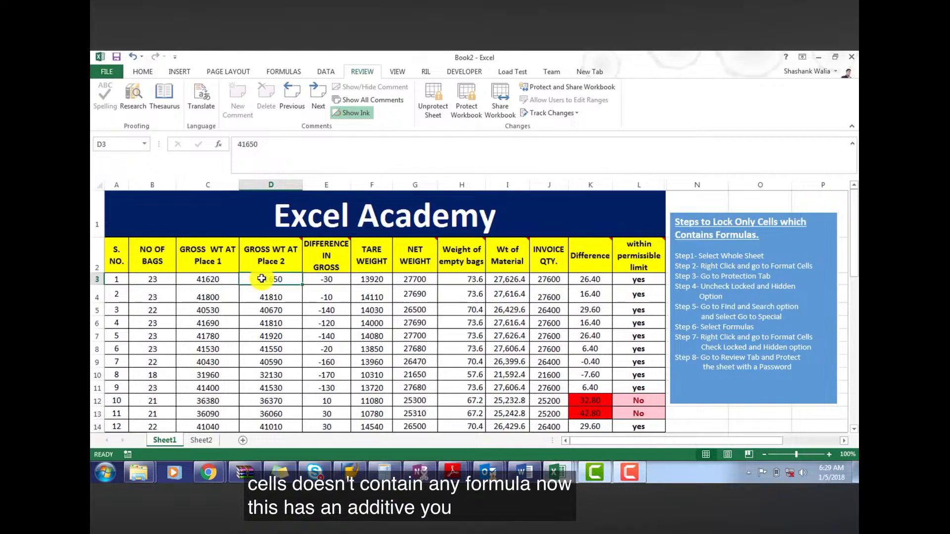
{"action": "double_click", "coordinate": [295, 279]}
{"action": "type", "text": "gh"}
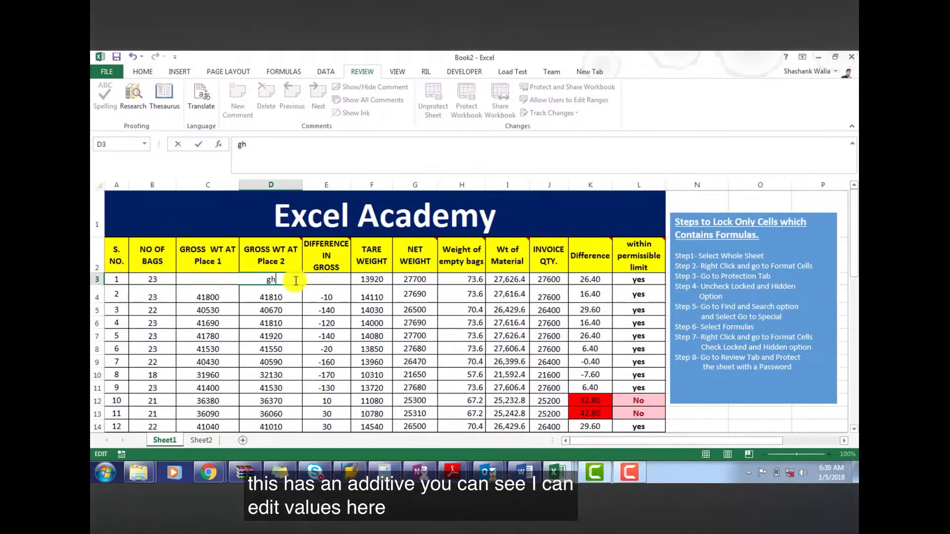
{"action": "type", "text": "6767"}
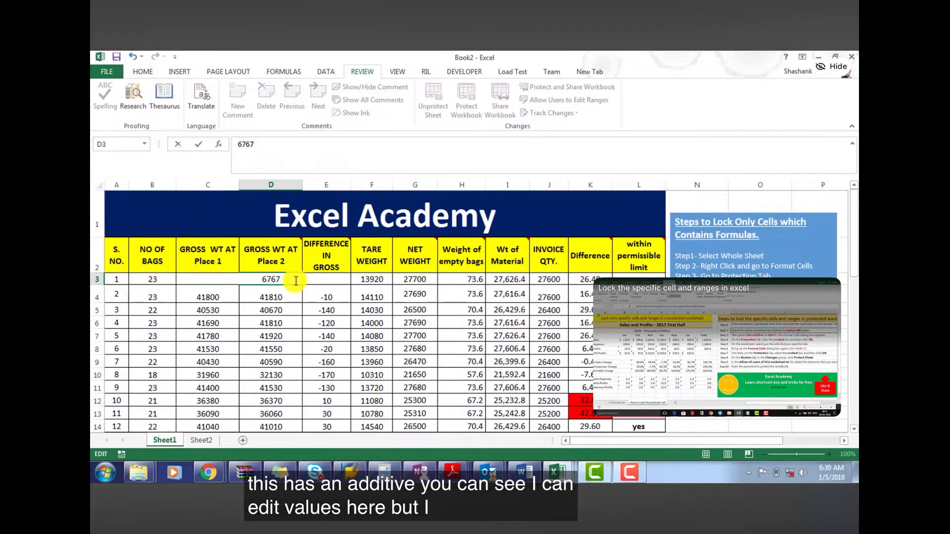
{"action": "left_click", "coordinate": [361, 374]}
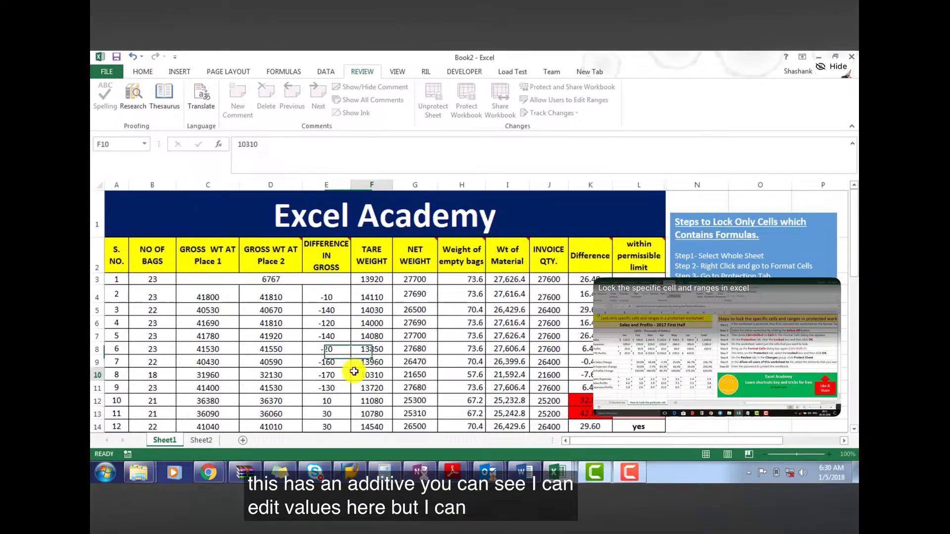
Try to edit the formula in cell G3 of the Net Weight column, then select cell G7
{"action": "double_click", "coordinate": [409, 281]}
{"action": "left_click", "coordinate": [477, 292]}
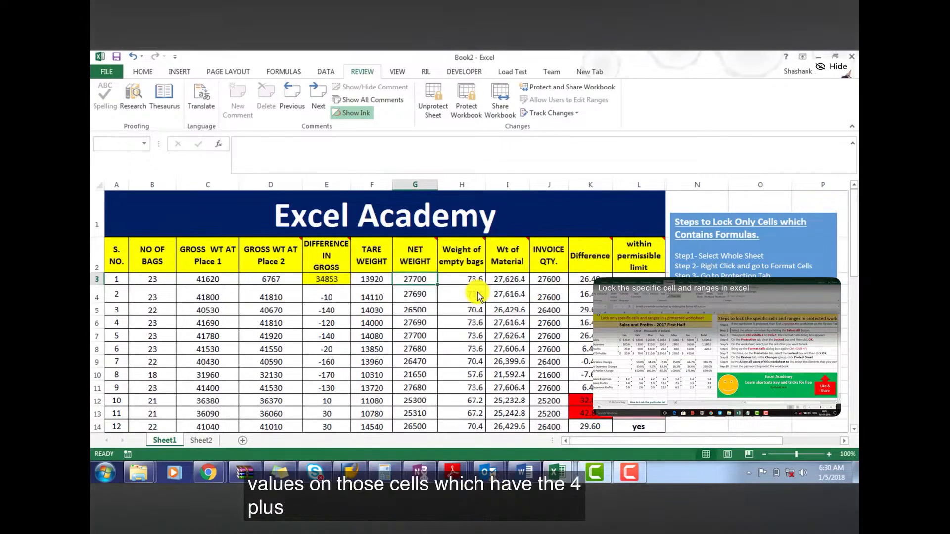
{"action": "left_click", "coordinate": [430, 338]}
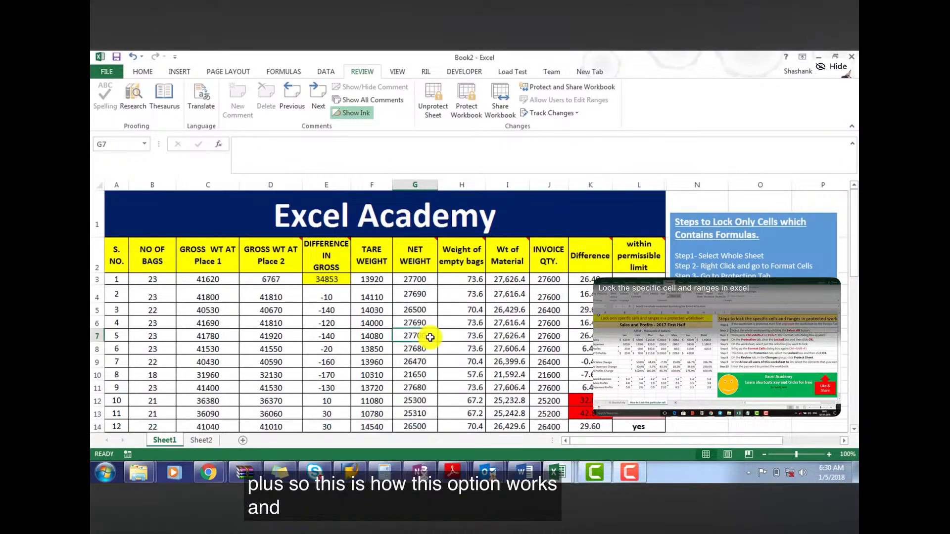
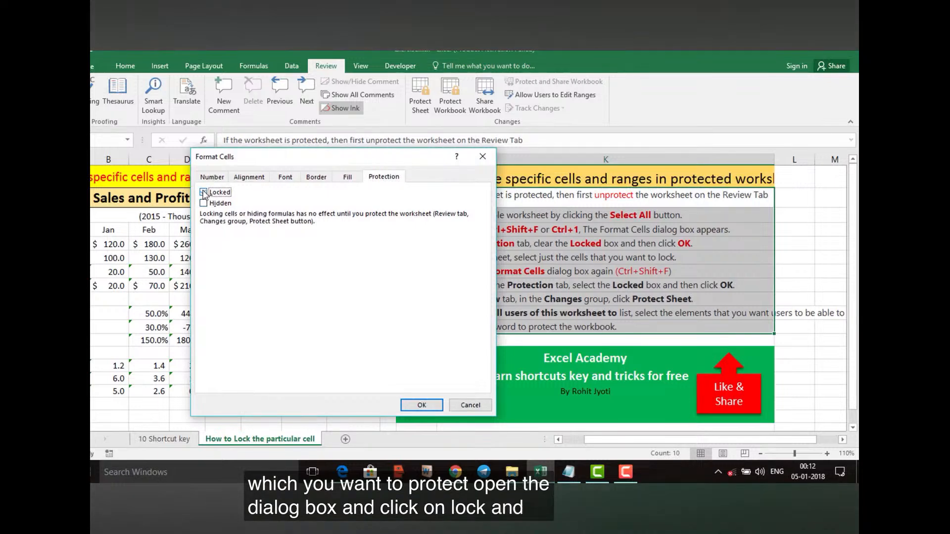
Apply the Locked setting to the instruction cells in column K and lock the Jun cells G4:G8
{"action": "left_click", "coordinate": [420, 405]}
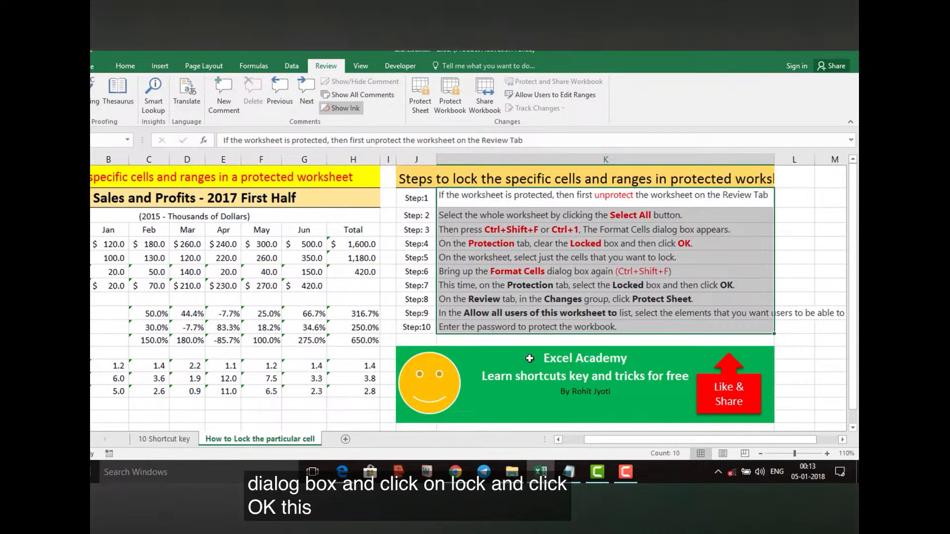
{"action": "left_click", "coordinate": [304, 231]}
{"action": "left_click_drag", "start_coordinate": [304, 231], "coordinate": [306, 288]}
{"action": "right_click", "coordinate": [307, 289]}
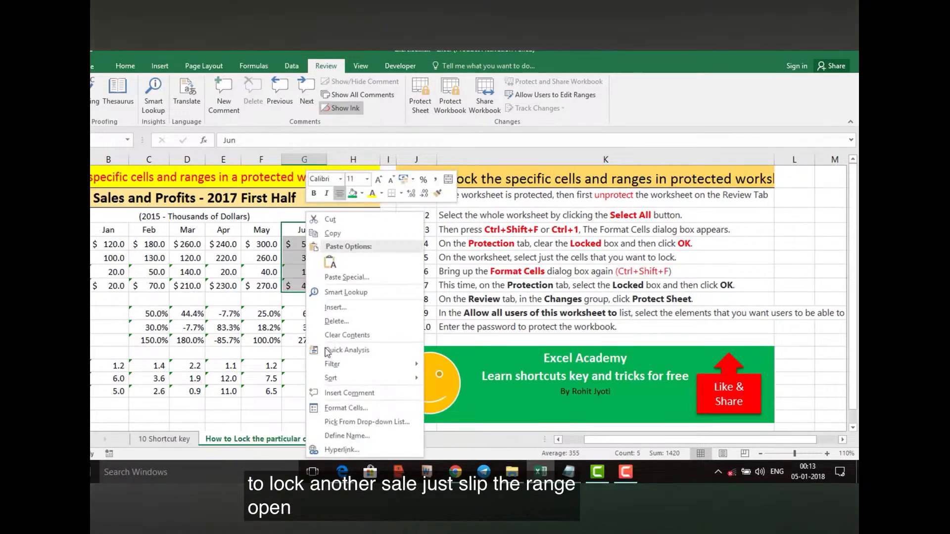
{"action": "left_click", "coordinate": [329, 409]}
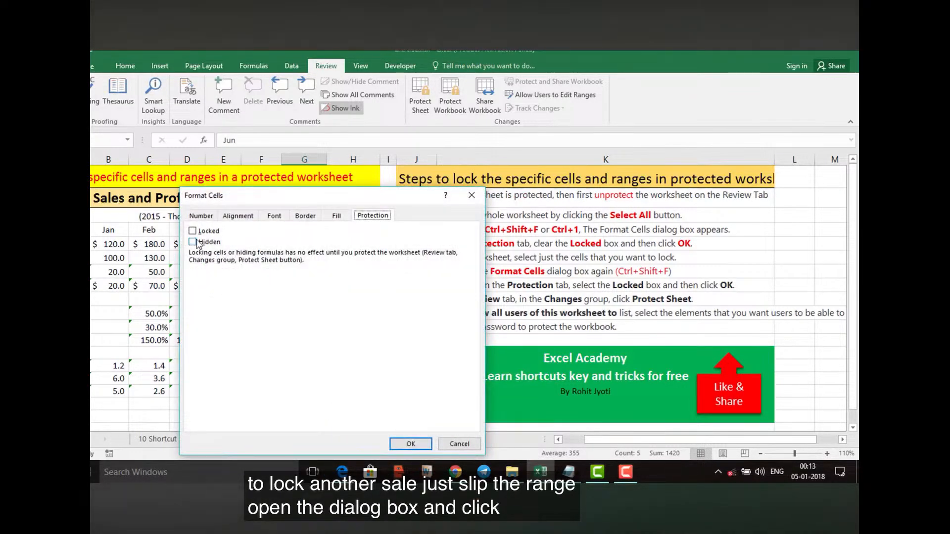
{"action": "left_click", "coordinate": [192, 231]}
{"action": "left_click", "coordinate": [403, 444]}
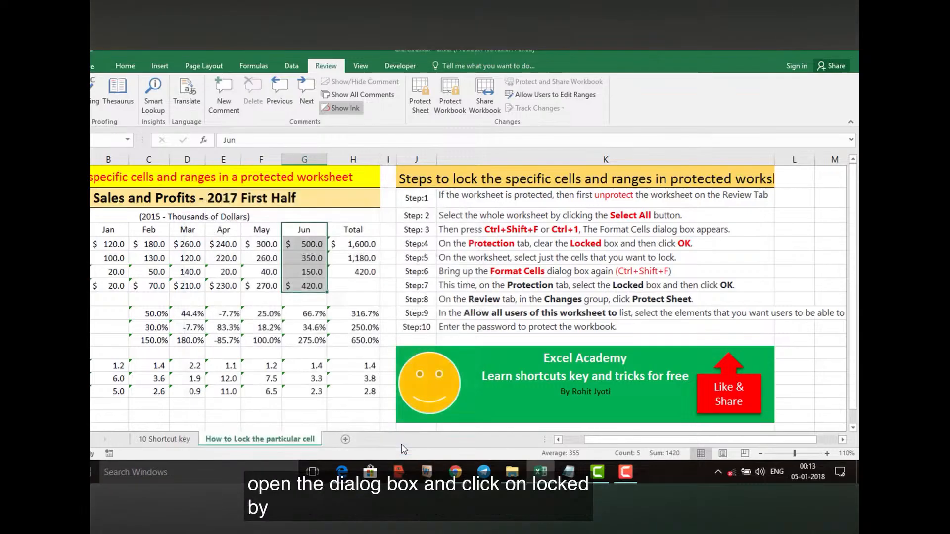
Lock the Feb and Mar cells of the % Sales, % Expenses and % Profits Change rows
{"action": "left_click_drag", "start_coordinate": [663, 438], "coordinate": [622, 443]}
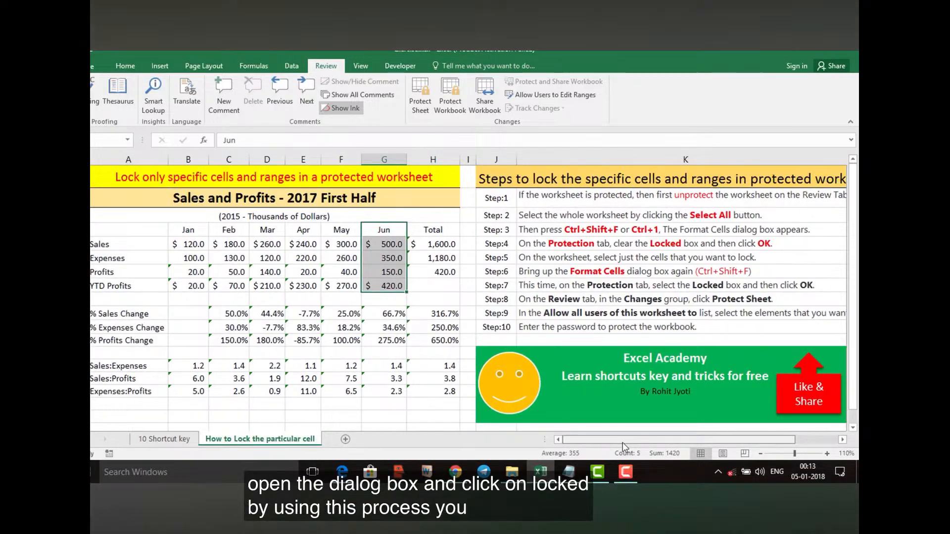
{"action": "left_click", "coordinate": [376, 377]}
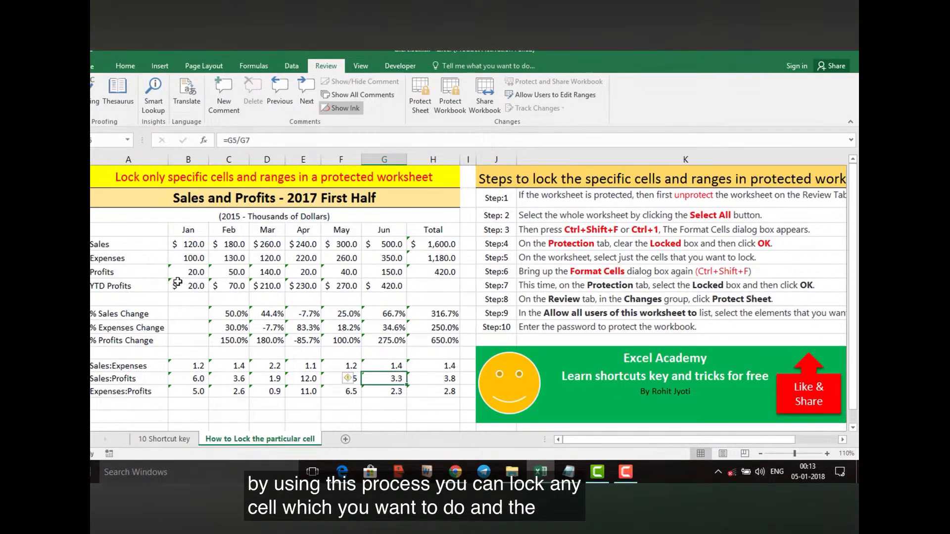
{"action": "left_click", "coordinate": [221, 315]}
{"action": "left_click_drag", "start_coordinate": [221, 315], "coordinate": [254, 342]}
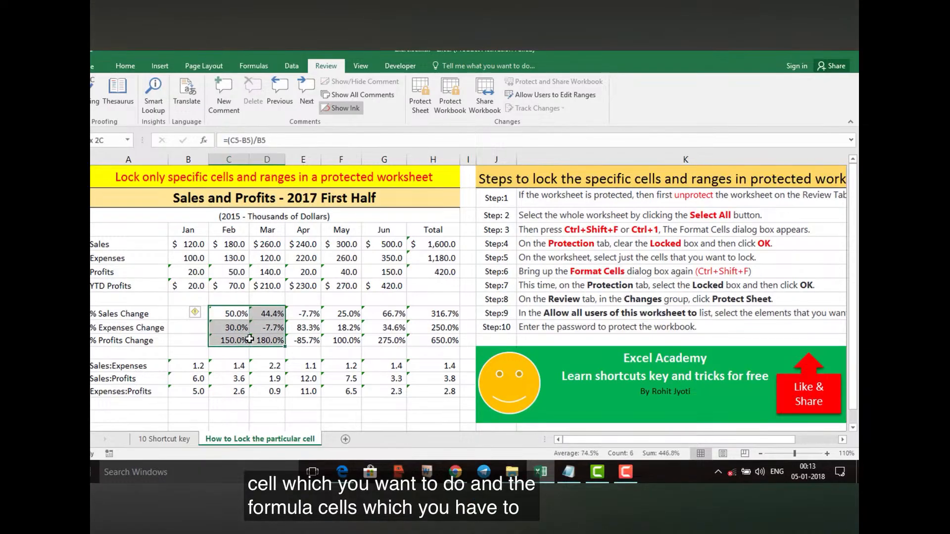
{"action": "right_click", "coordinate": [254, 341]}
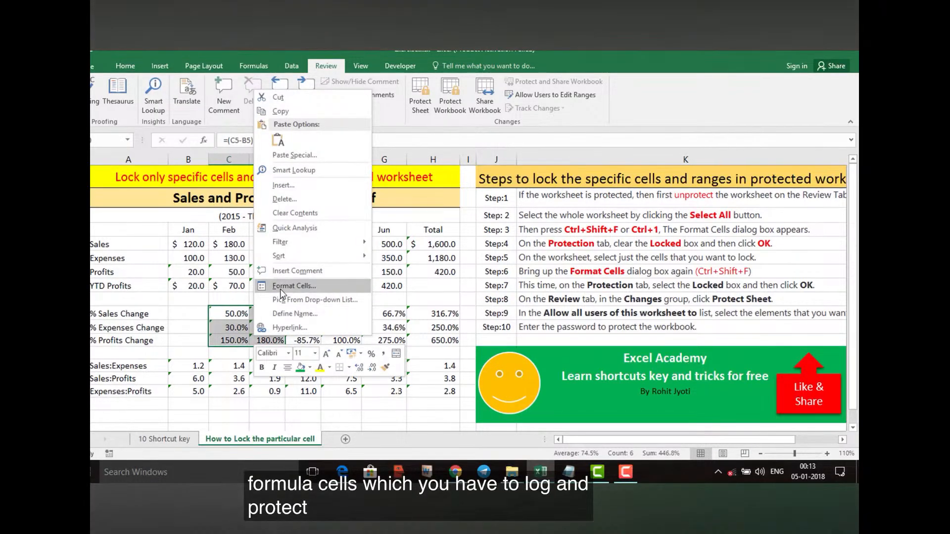
{"action": "left_click", "coordinate": [293, 285]}
{"action": "left_click", "coordinate": [141, 191]}
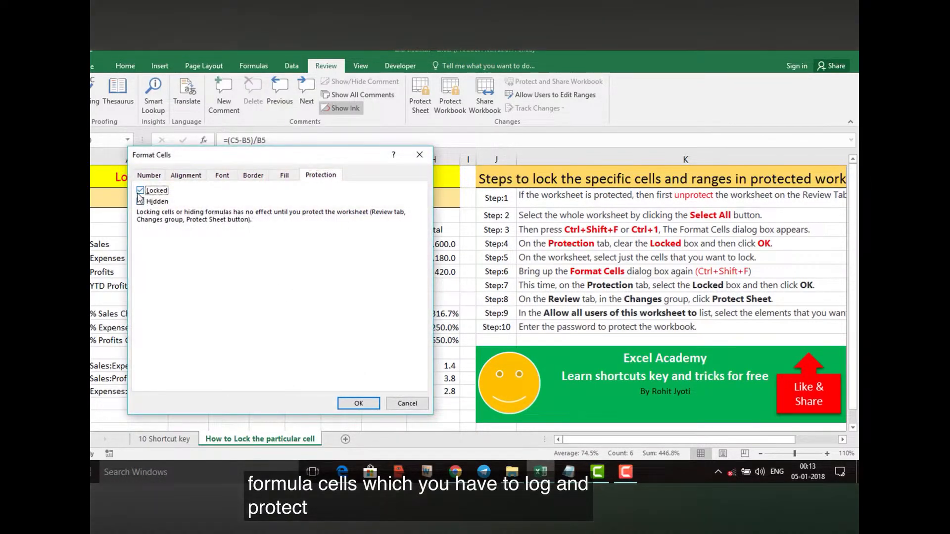
{"action": "left_click", "coordinate": [357, 403]}
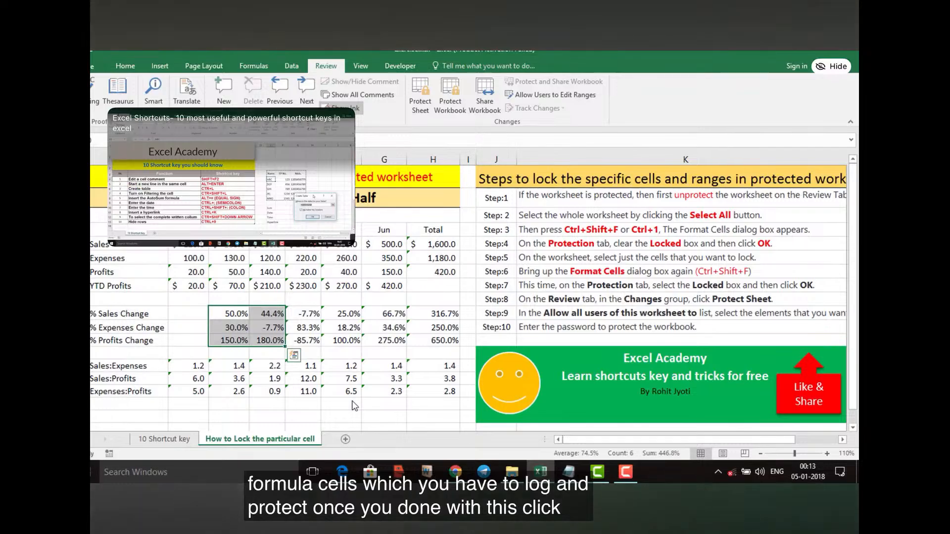
Protect the sheet, keeping the default permissions to select locked and unlocked cells
{"action": "left_click", "coordinate": [415, 94]}
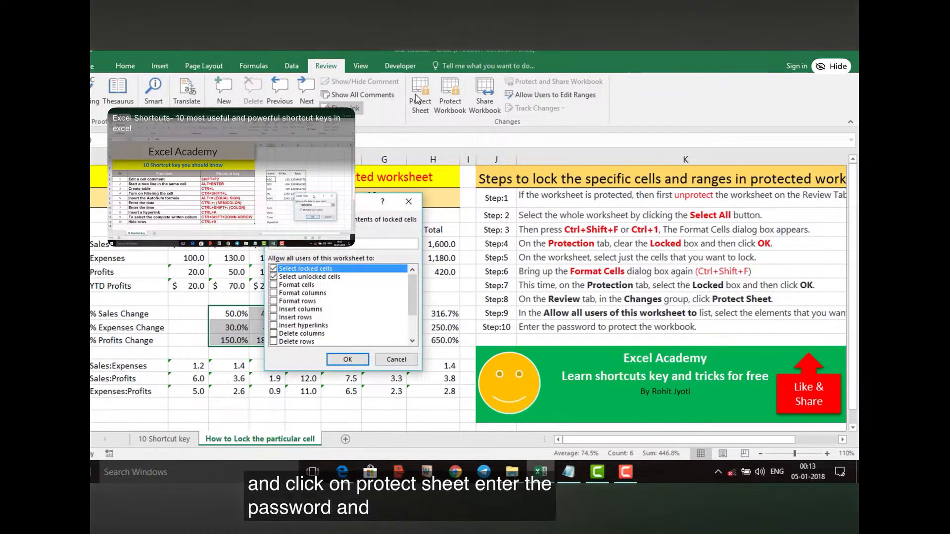
{"action": "key", "text": "Return"}
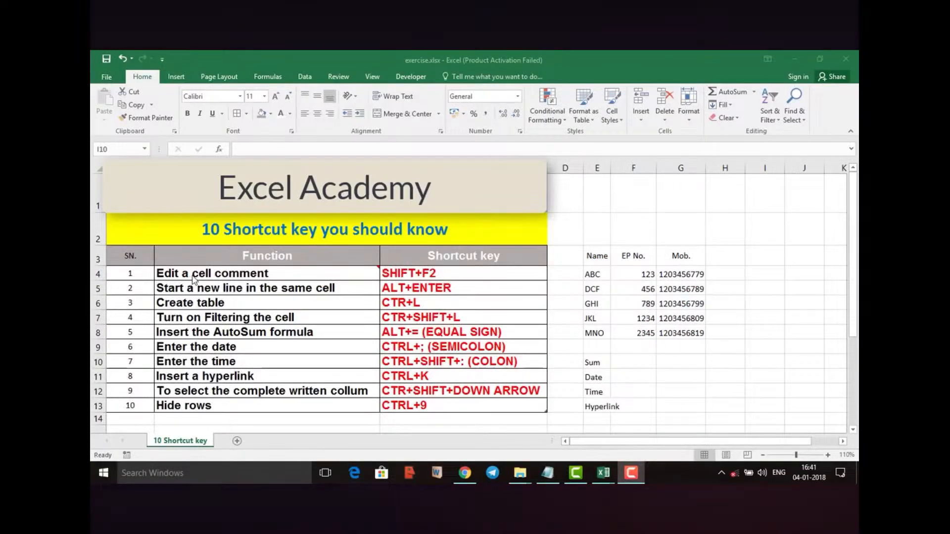
Edit the comment on cell B4 of the 10 Shortcut key sheet and add the text "aakjdah"
{"action": "left_click", "coordinate": [192, 275]}
{"action": "left_click", "coordinate": [192, 275]}
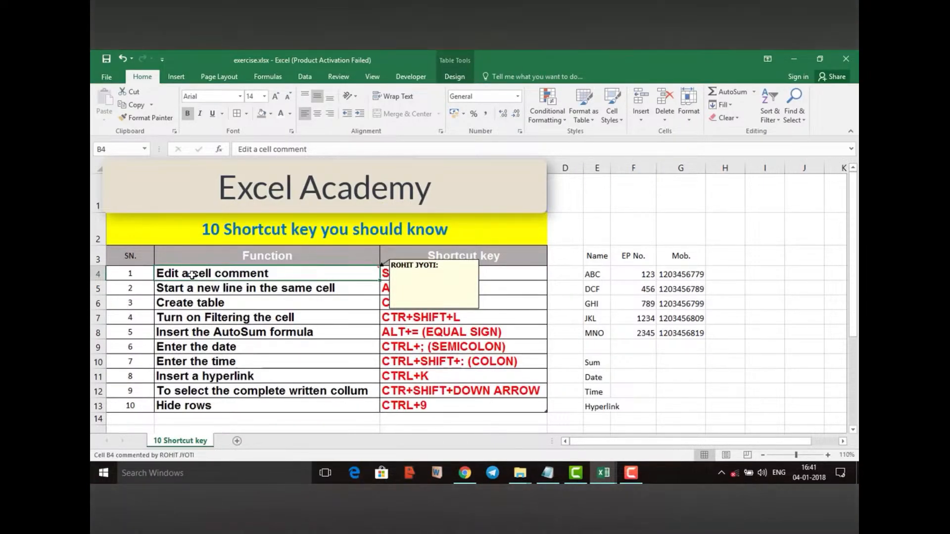
{"action": "key", "text": "shift+F2"}
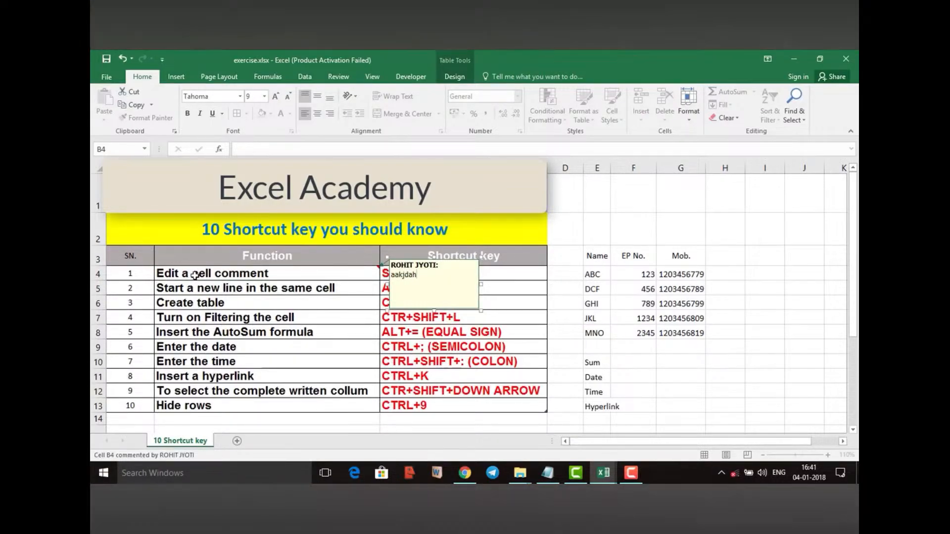
Start a second line reading "adhajh" inside cell B5 and discard the edit
{"action": "left_click", "coordinate": [201, 285]}
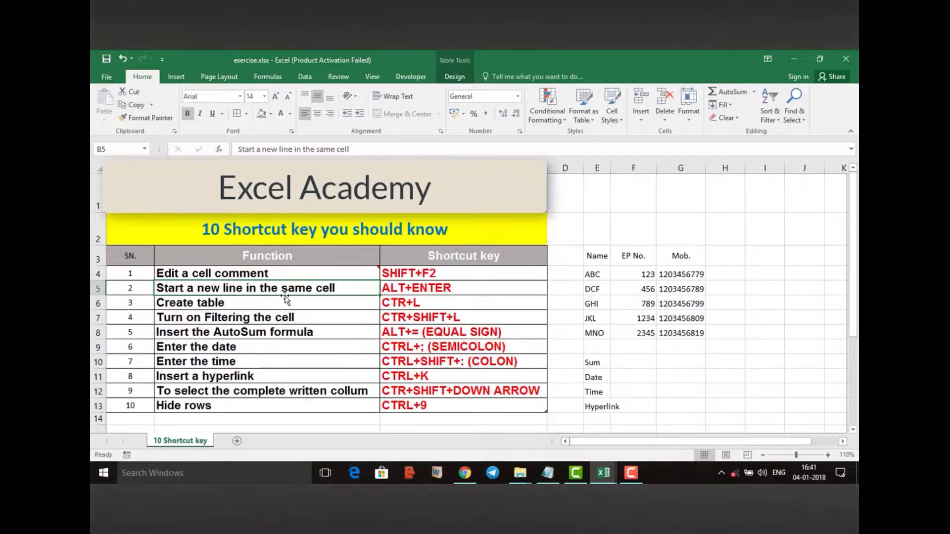
{"action": "key", "text": "F2"}
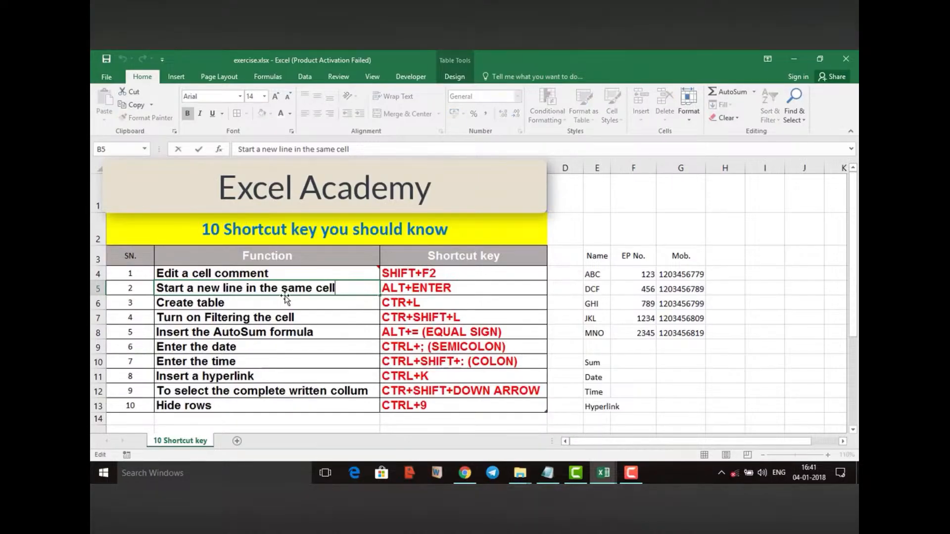
{"action": "key", "text": "alt+Return"}
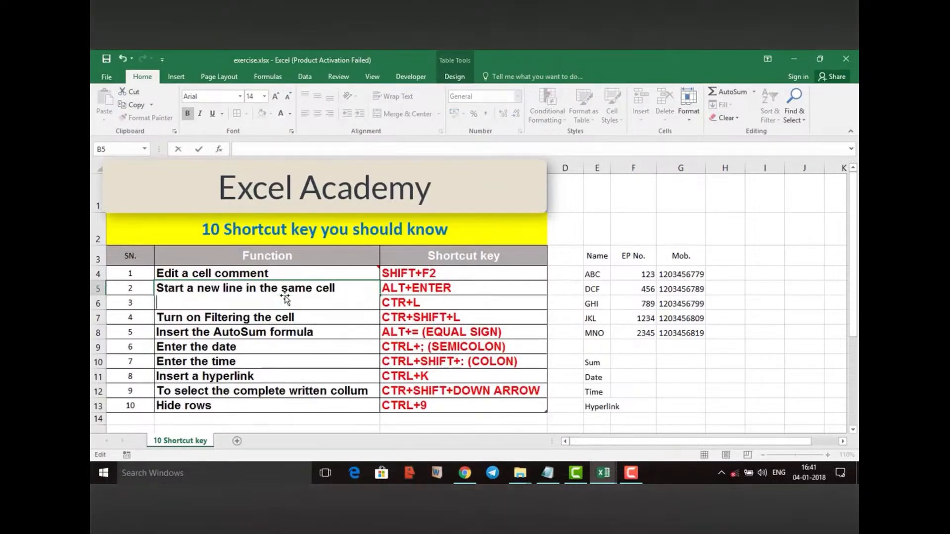
{"action": "type", "text": "adhajh"}
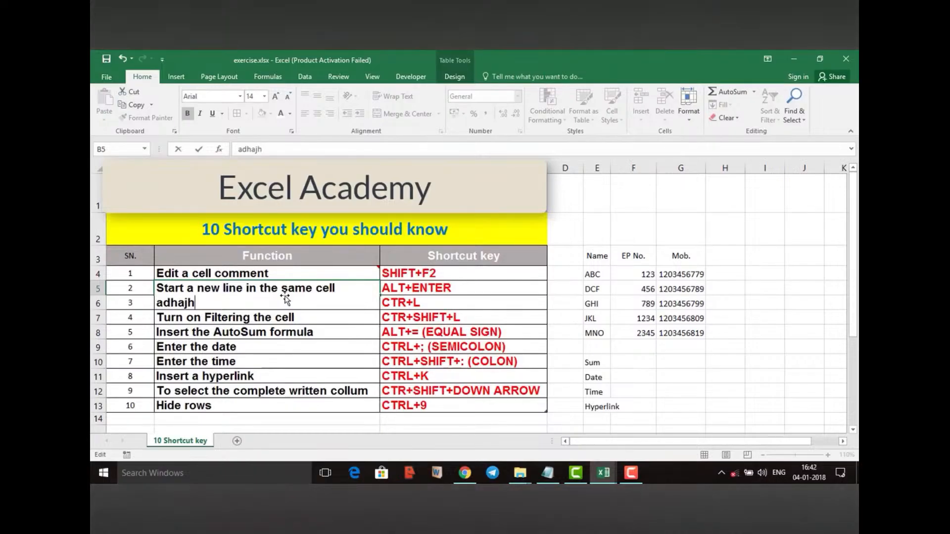
{"action": "key", "text": "Escape"}
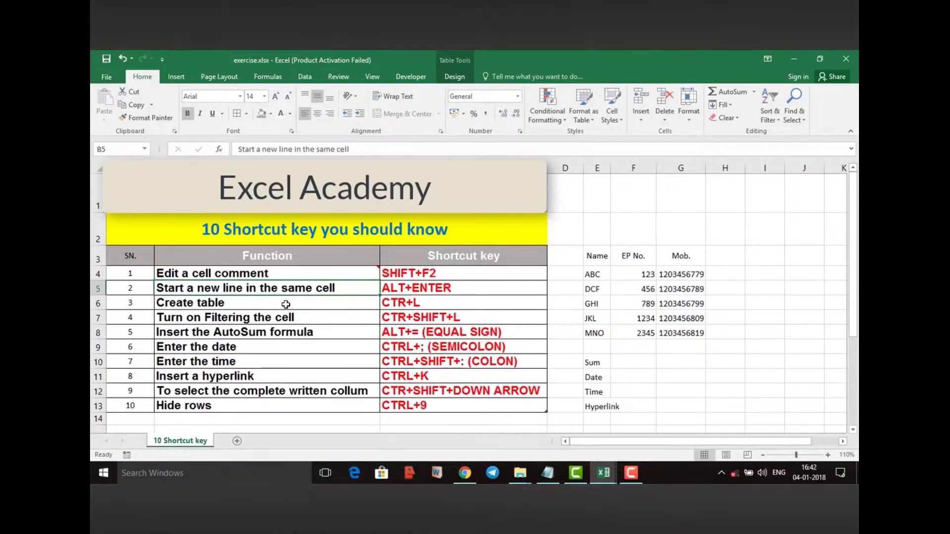
Create a table with headers from the Name, EP No. and Mob. data in E3:G8
{"action": "left_click", "coordinate": [285, 304]}
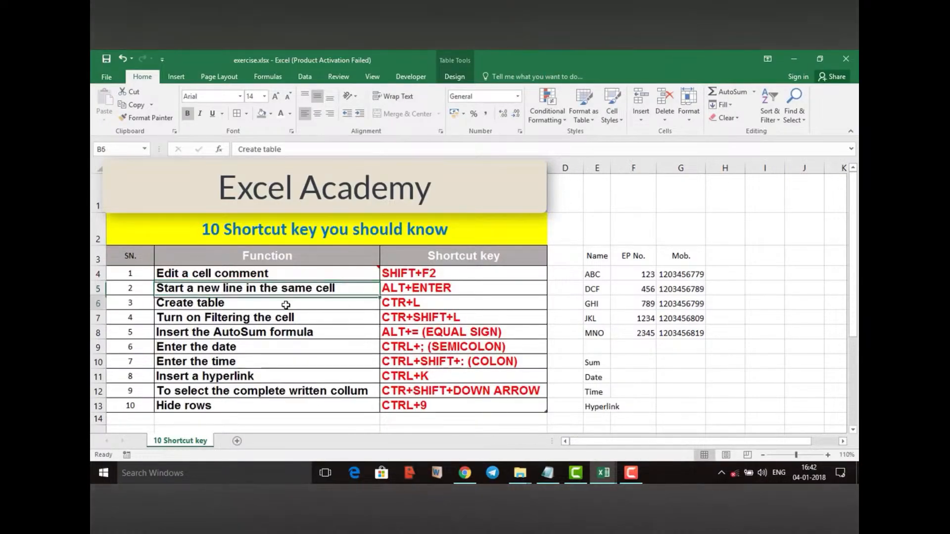
{"action": "left_click", "coordinate": [592, 273]}
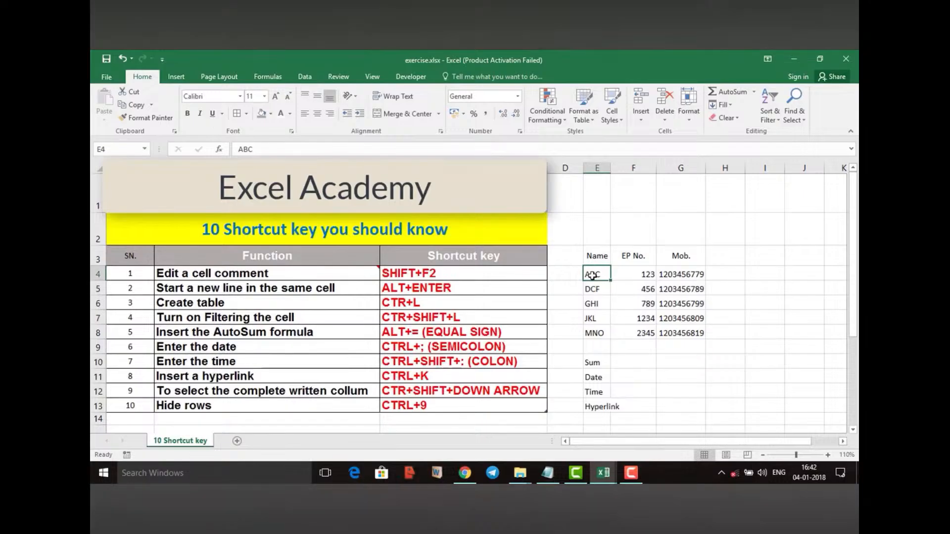
{"action": "key", "text": "ctrl+l"}
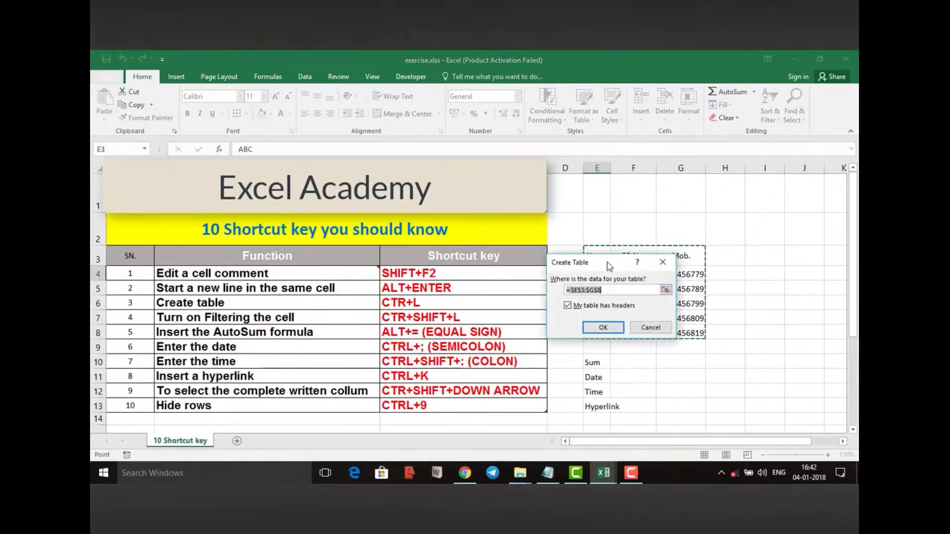
{"action": "left_click_drag", "start_coordinate": [607, 264], "coordinate": [730, 327]}
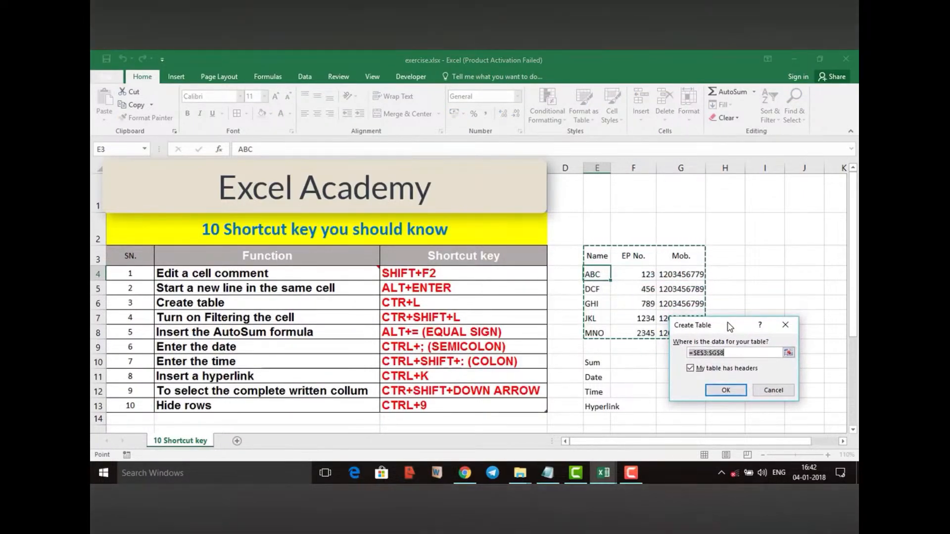
{"action": "left_click", "coordinate": [726, 390]}
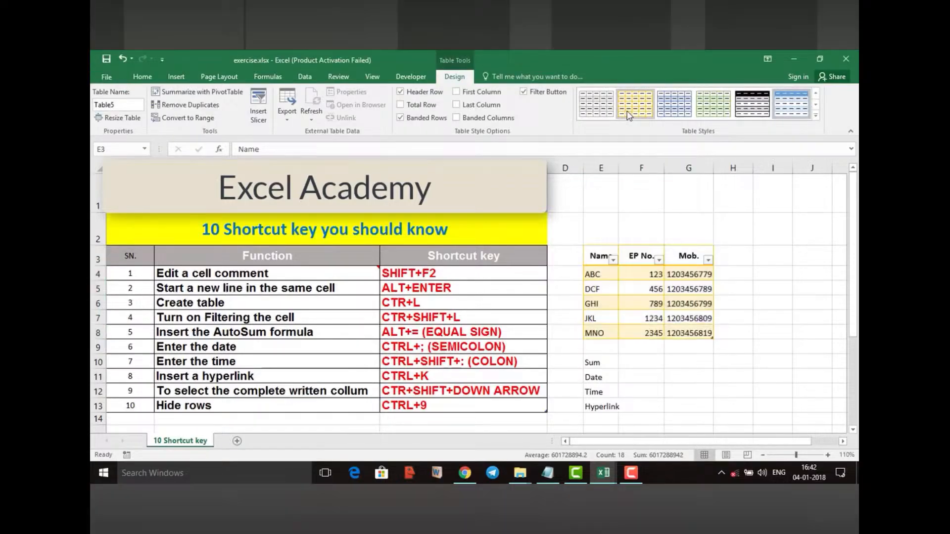
{"action": "left_click", "coordinate": [770, 272]}
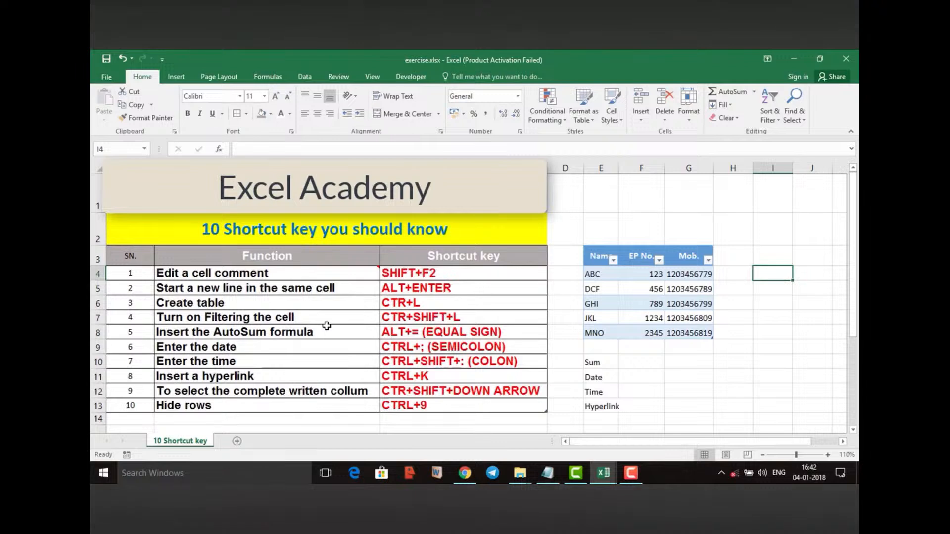
Turn on filtering for the Function and Shortcut key table and check the Function column's filter options
{"action": "left_click", "coordinate": [304, 316]}
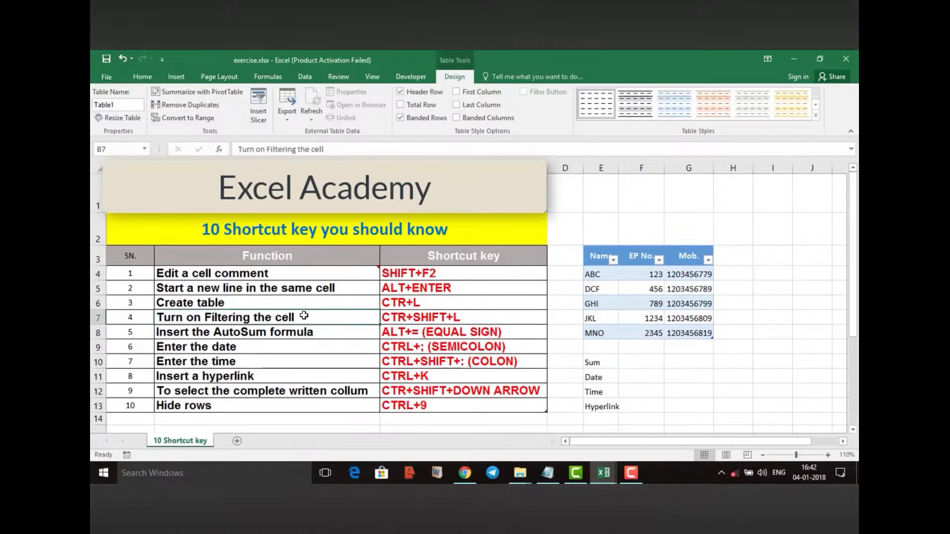
{"action": "key", "text": "ctrl+shift+l"}
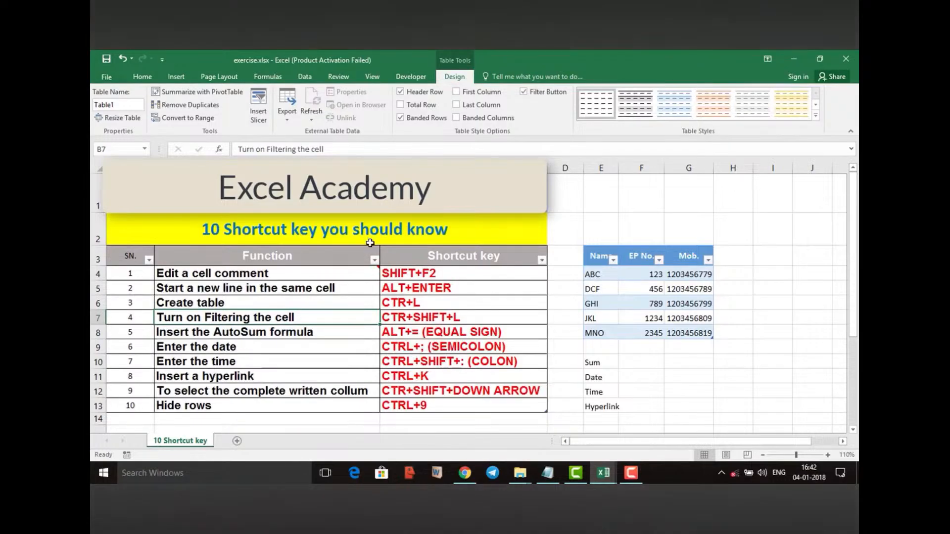
{"action": "left_click", "coordinate": [374, 260]}
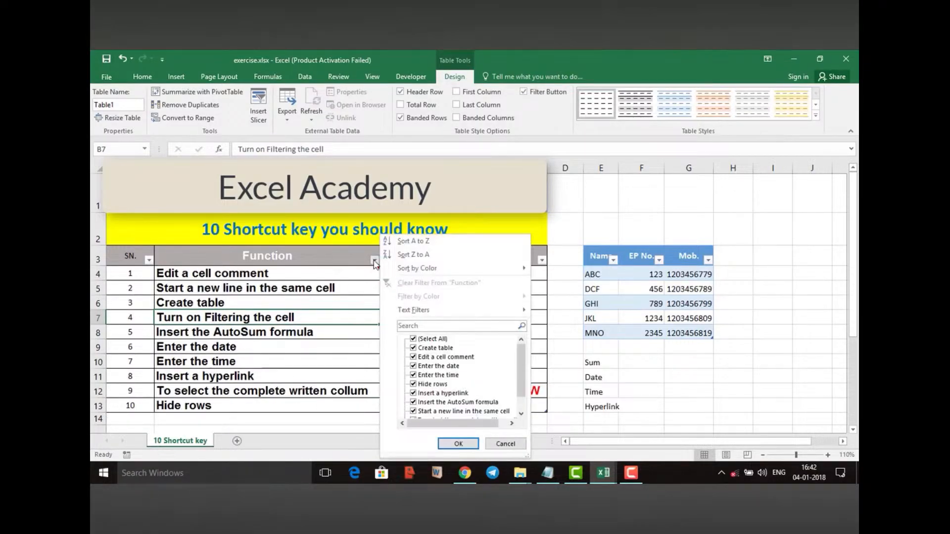
{"action": "left_click", "coordinate": [374, 263]}
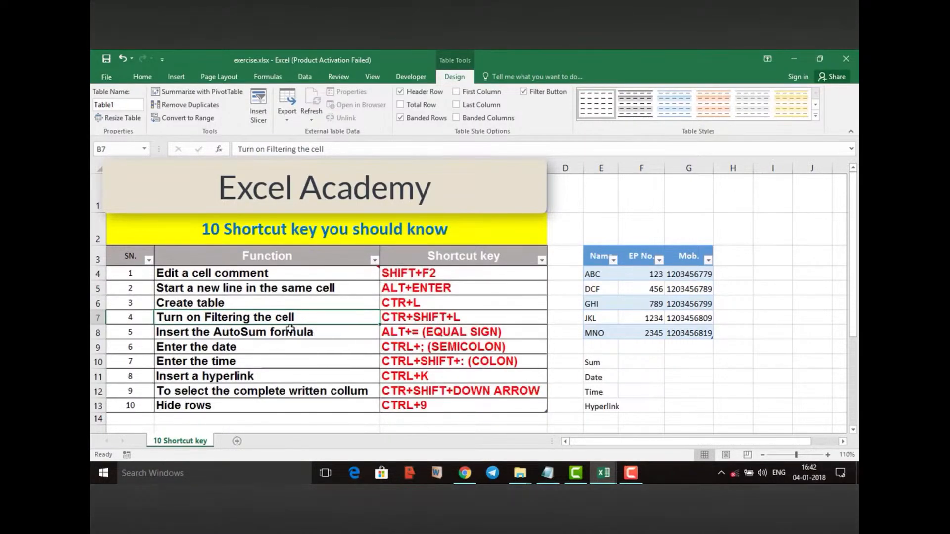
Insert an AutoSum total of the EP No. column in cell F9
{"action": "left_click", "coordinate": [258, 335]}
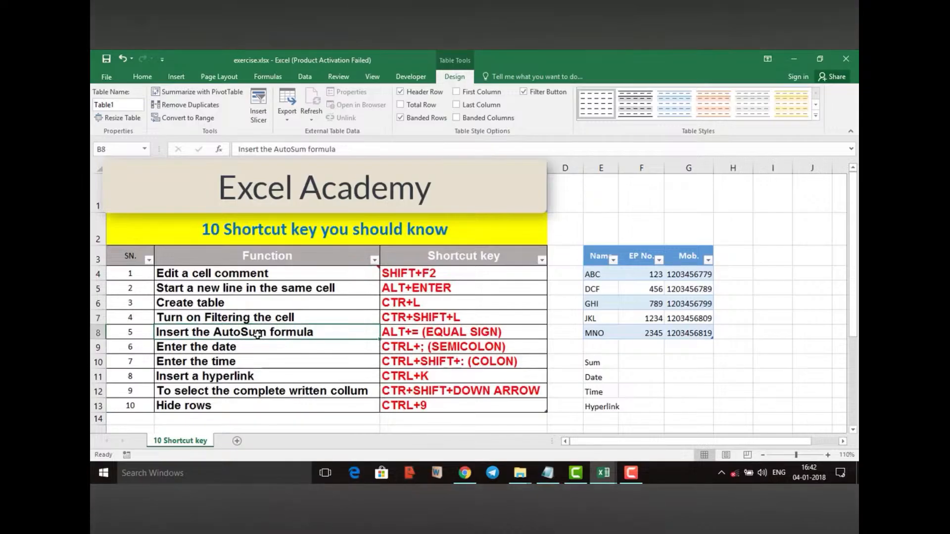
{"action": "left_click_drag", "start_coordinate": [660, 276], "coordinate": [656, 333]}
{"action": "left_click", "coordinate": [647, 350]}
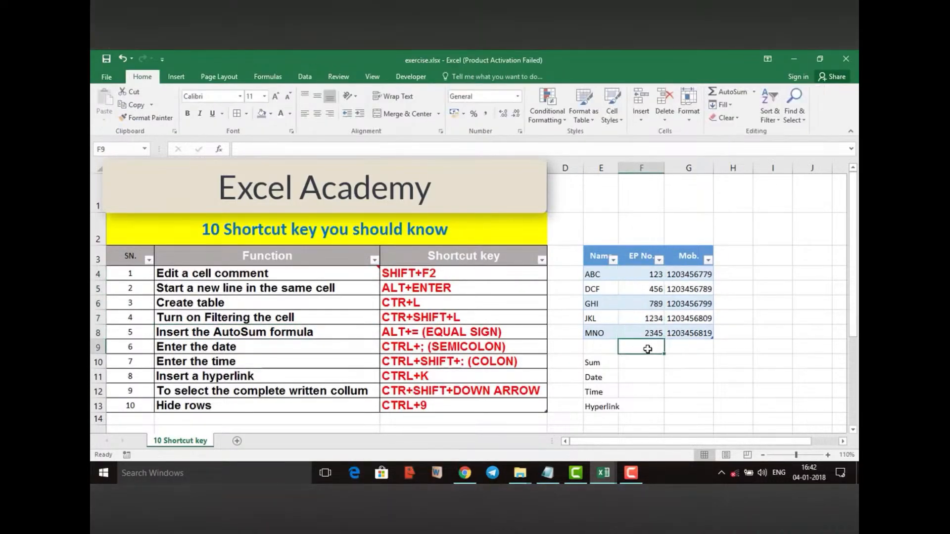
{"action": "key", "text": "alt+equal"}
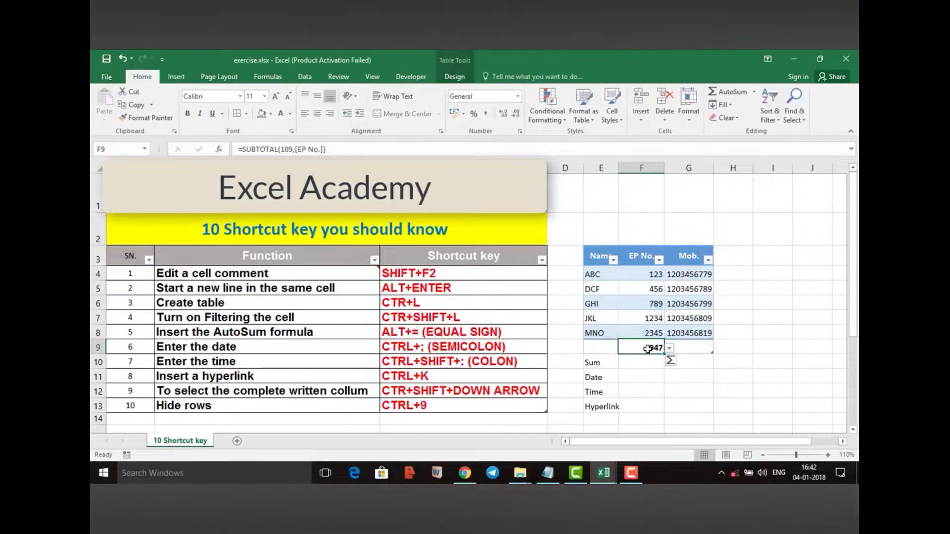
{"action": "key", "text": "Return"}
Insert the current date in cell F11 beside Date and the current time in cell F12 beside Time
{"action": "left_click", "coordinate": [668, 377]}
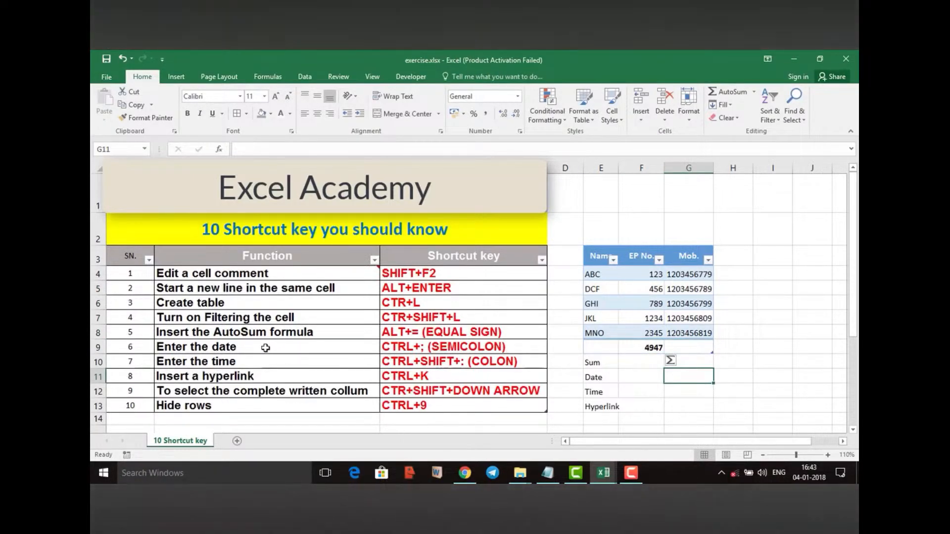
{"action": "left_click", "coordinate": [622, 377]}
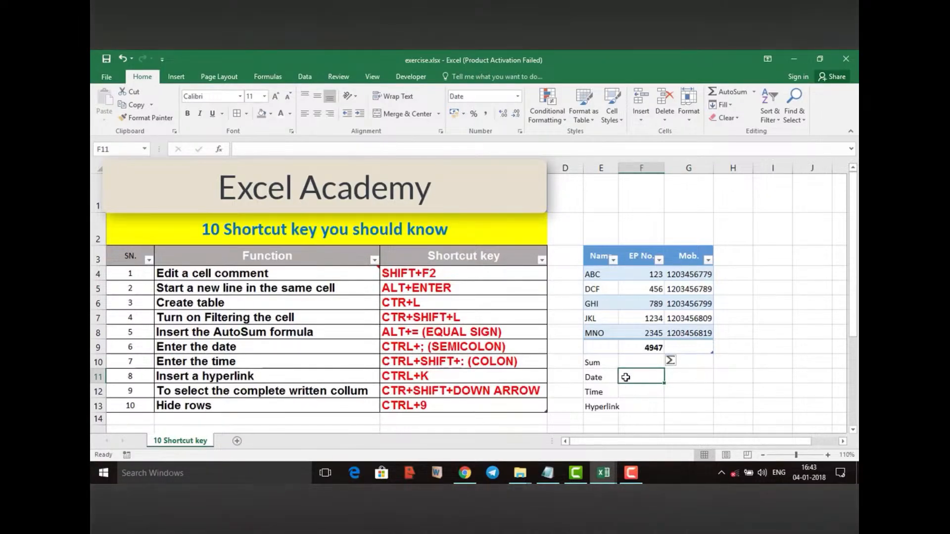
{"action": "key", "text": "ctrl+semicolon"}
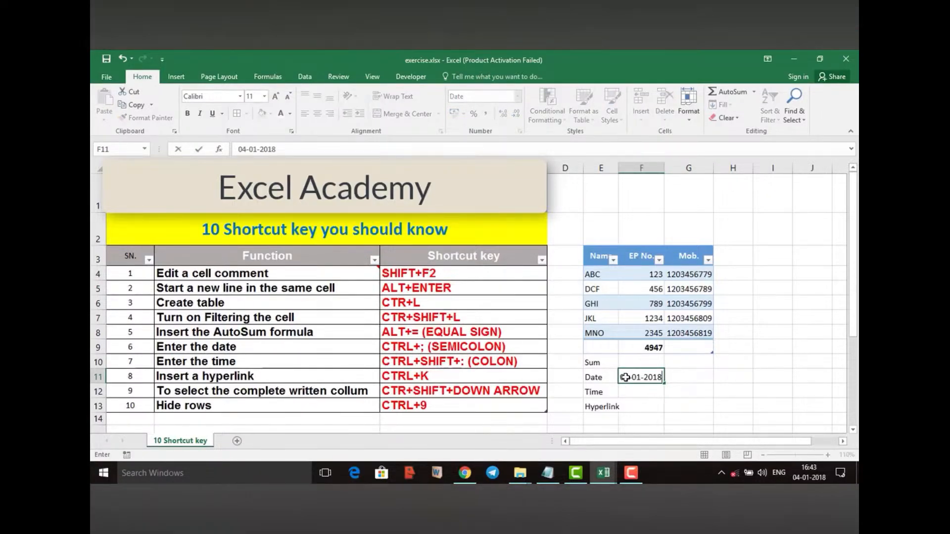
{"action": "key", "text": "Return"}
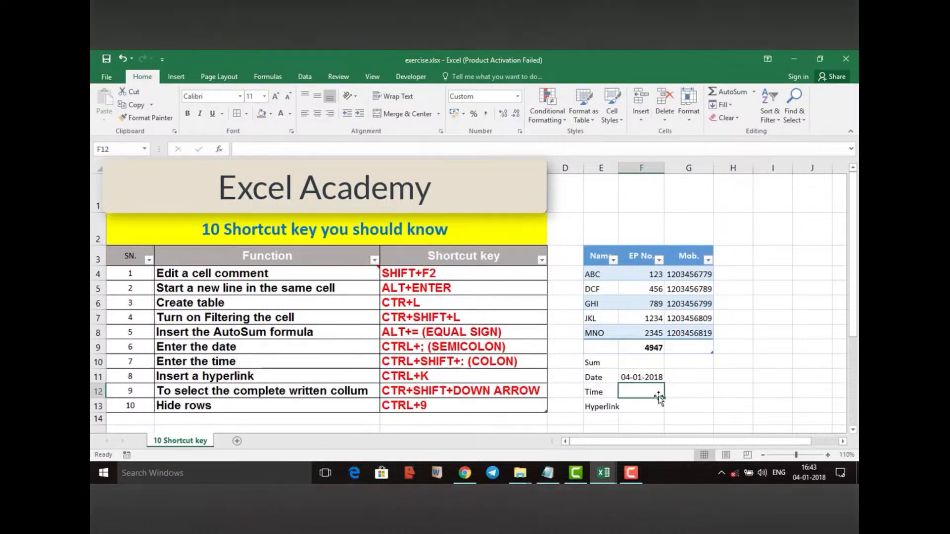
{"action": "key", "text": "ctrl+shift+semicolon"}
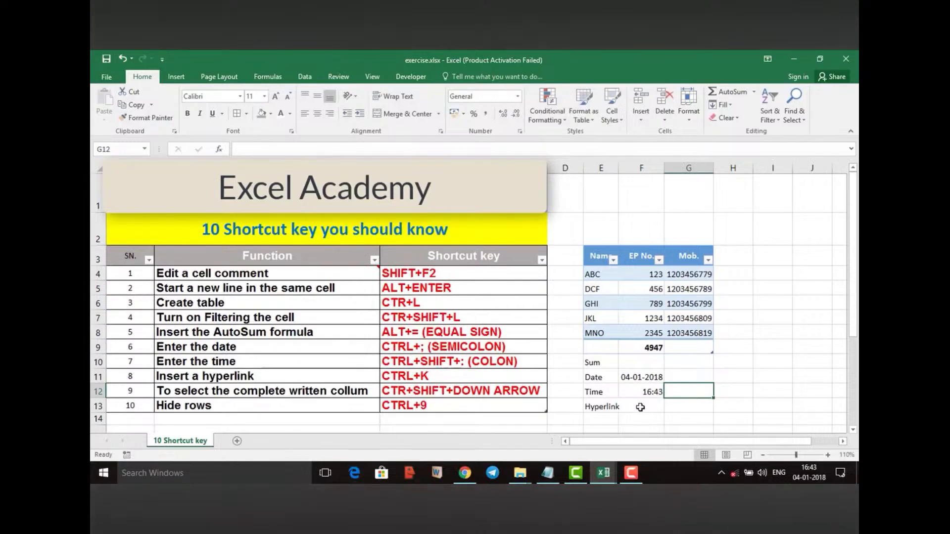
Insert a hyperlink in cell F13 that points to cell A1 of the 10 Shortcut key sheet
{"action": "left_click", "coordinate": [640, 407]}
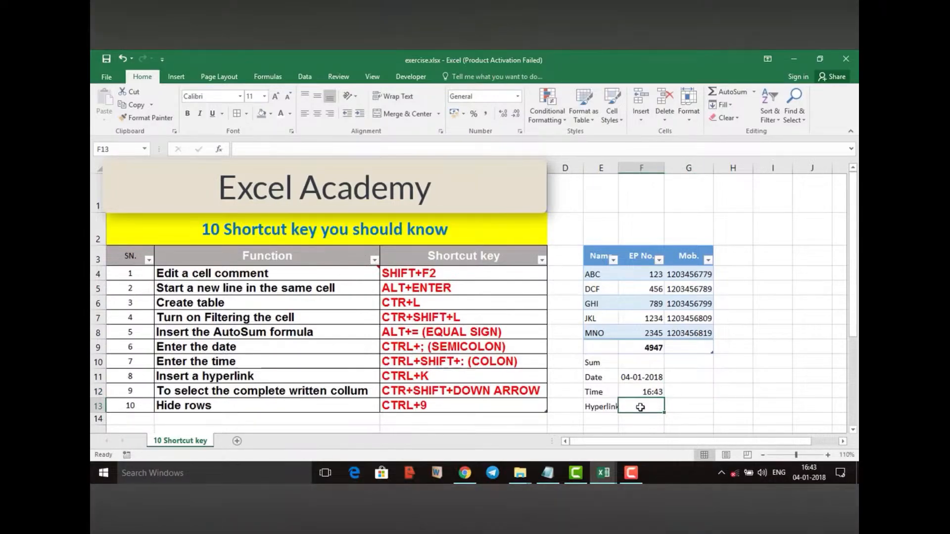
{"action": "key", "text": "ctrl+k"}
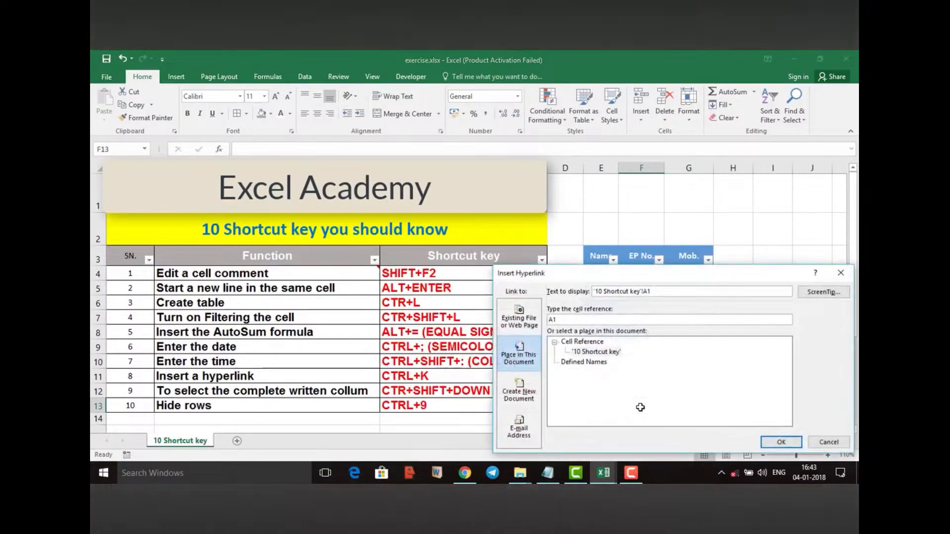
{"action": "left_click", "coordinate": [611, 356]}
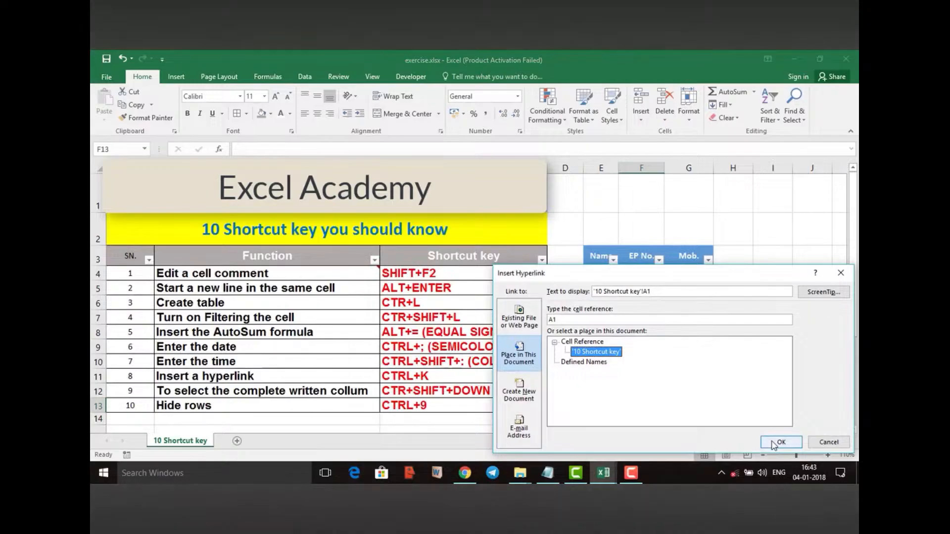
{"action": "left_click", "coordinate": [777, 443]}
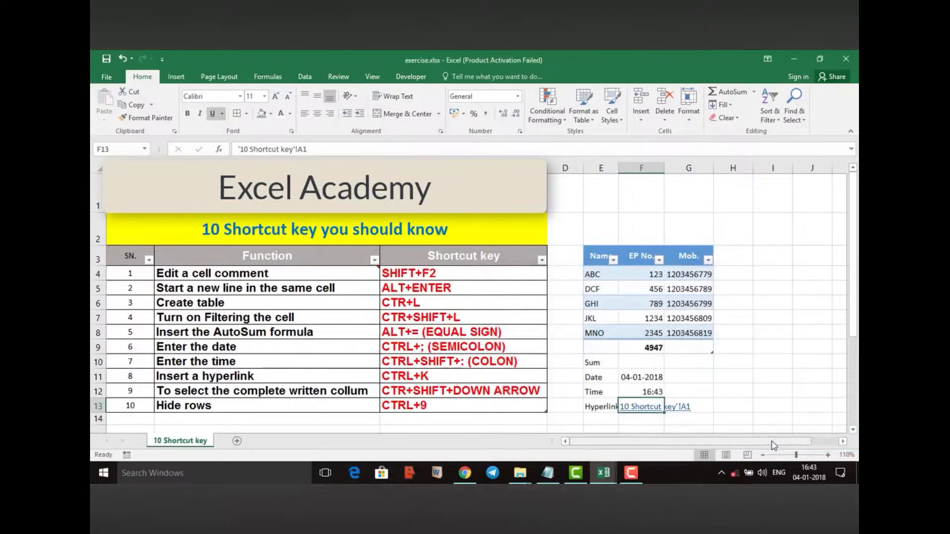
{"action": "left_click", "coordinate": [724, 391]}
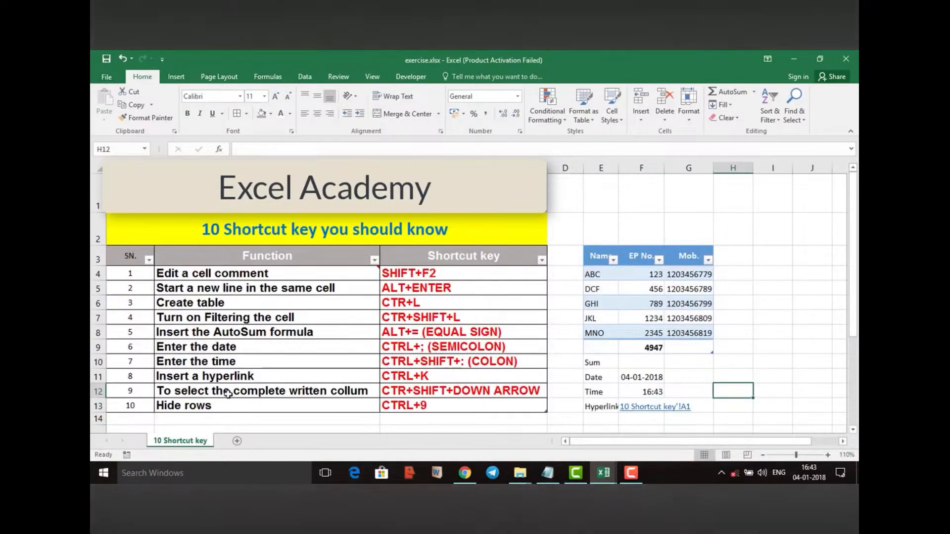
Select all Shortcut key entries from C4 down to C13 and check the Quick Analysis options for them
{"action": "left_click", "coordinate": [425, 274]}
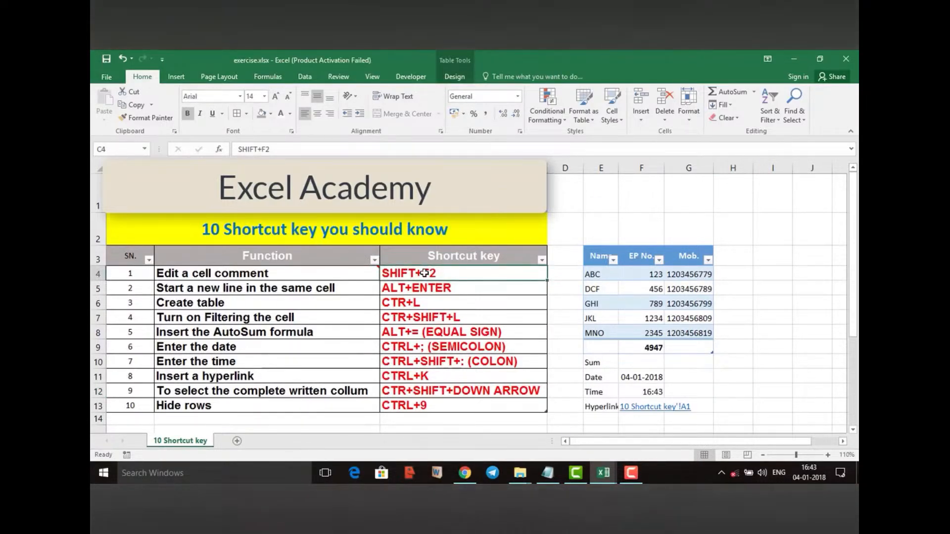
{"action": "key", "text": "ctrl+shift+Down"}
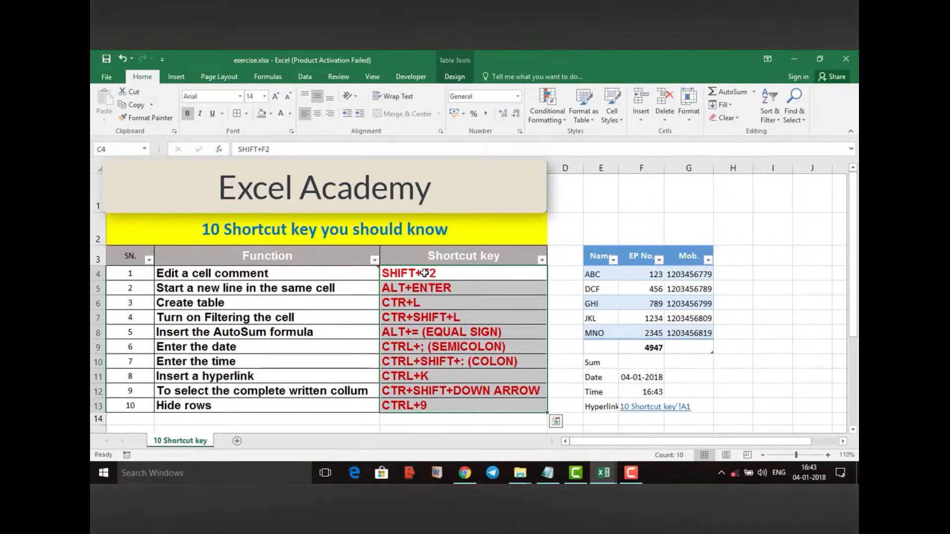
{"action": "key", "text": "ctrl+q"}
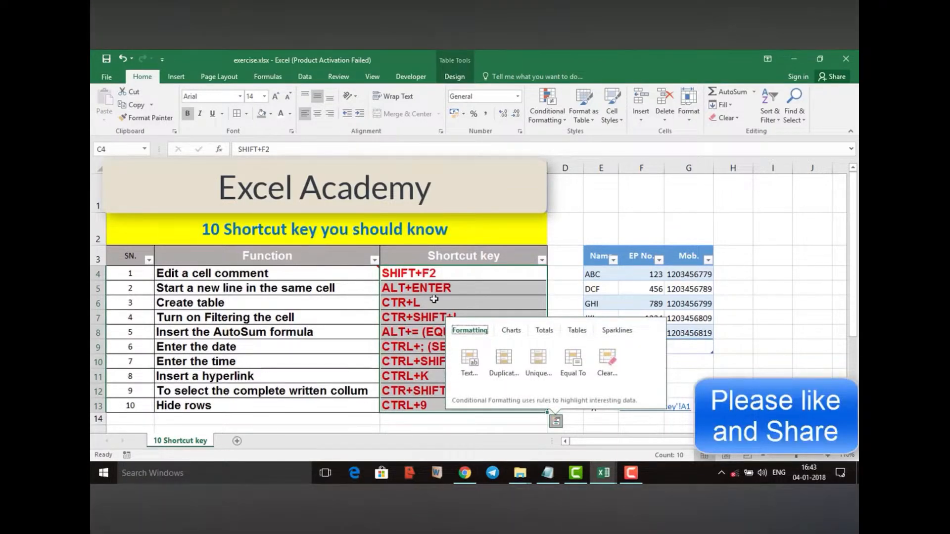
{"action": "left_click", "coordinate": [434, 299]}
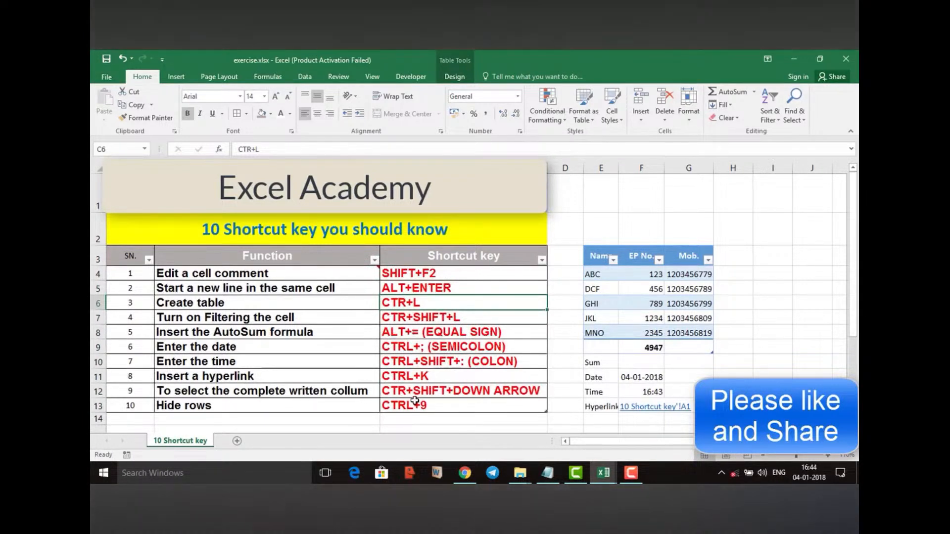
Hide row 13, which holds the Hide rows entry of the shortcut table
{"action": "left_click", "coordinate": [425, 404]}
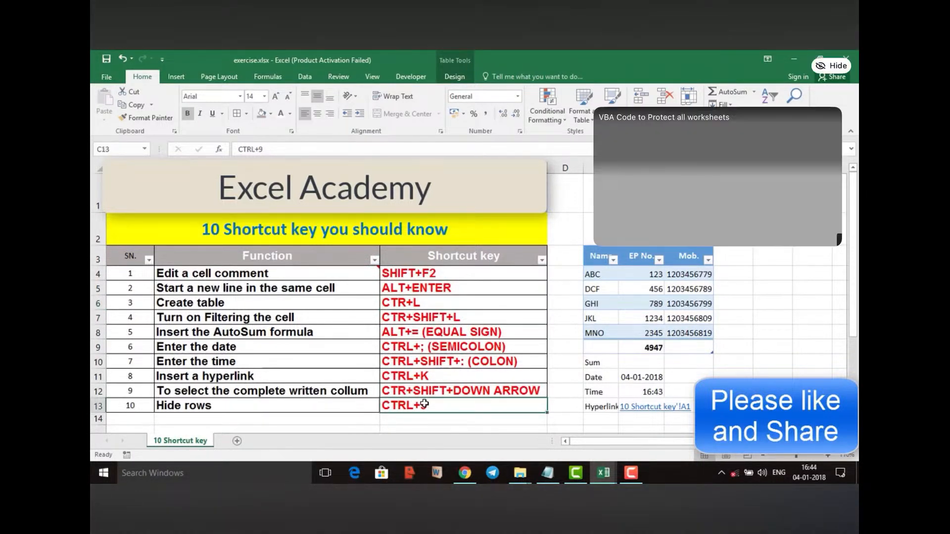
{"action": "key", "text": "ctrl+9"}
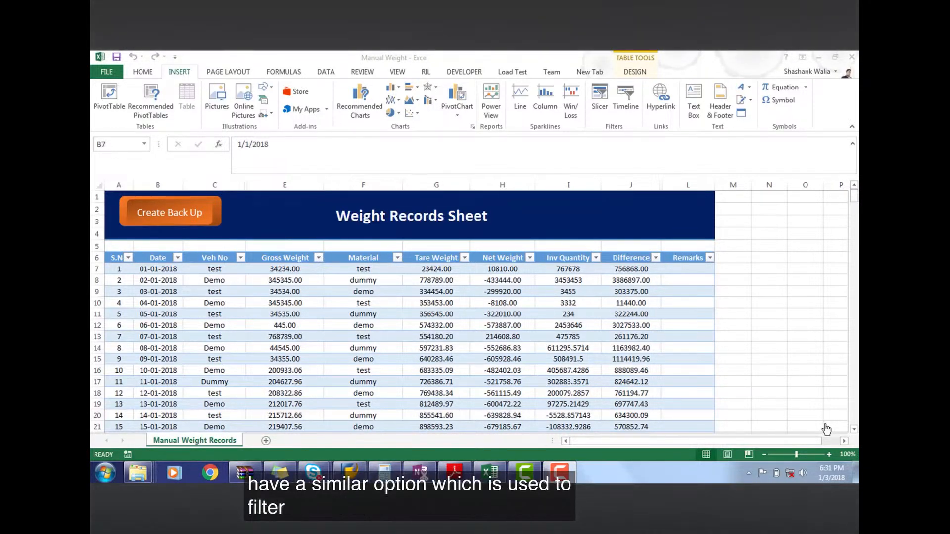
Look over the Date data and the column headers from Veh No to Inv Quantity in the Weight Records Sheet
{"action": "left_click", "coordinate": [159, 271]}
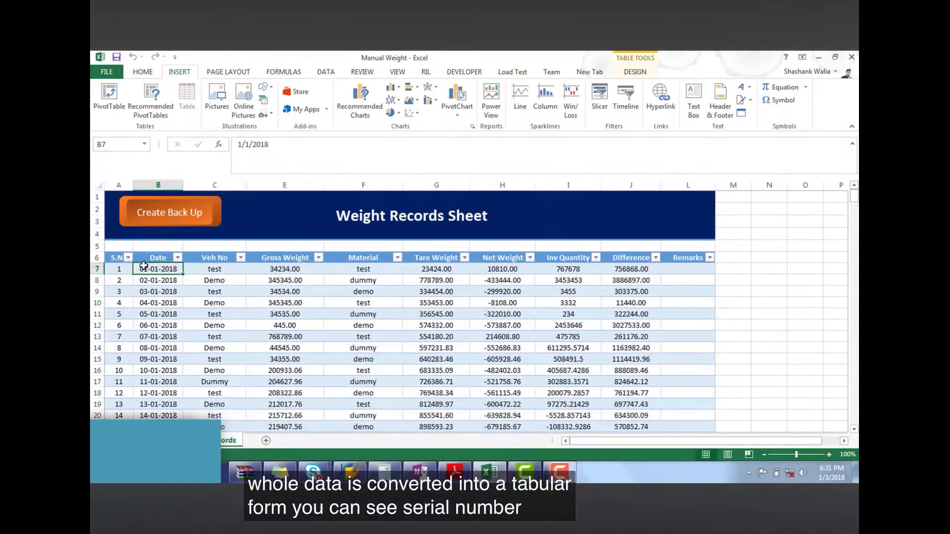
{"action": "left_click", "coordinate": [215, 257]}
{"action": "key", "text": "Right"}
{"action": "key", "text": "Right"}
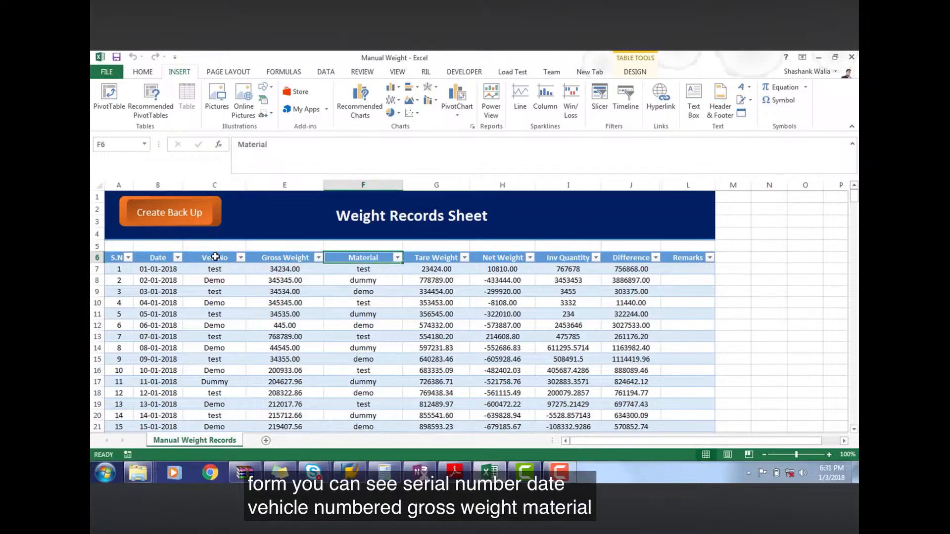
{"action": "key", "text": "Right"}
{"action": "key", "text": "Right"}
{"action": "key", "text": "Right"}
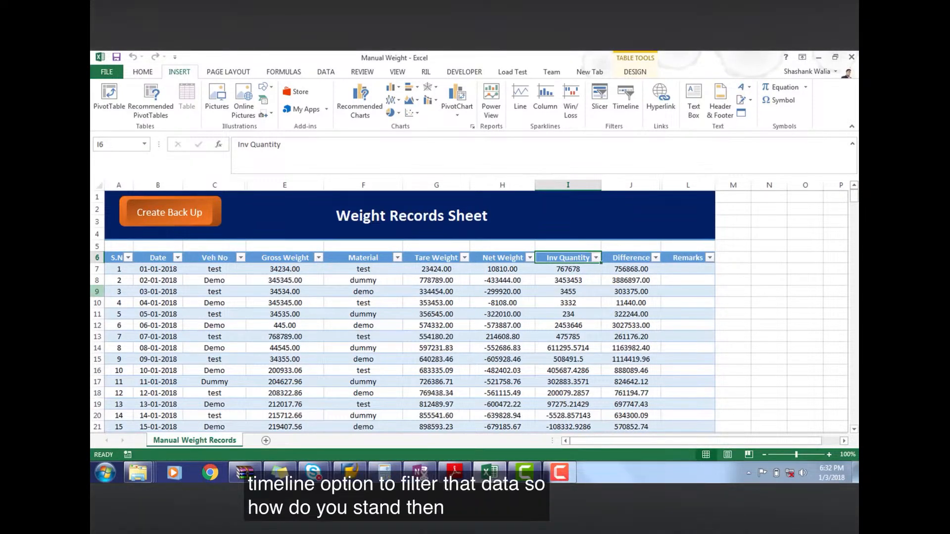
Select the whole weight records table from S.No and create a PivotTable of Table1 on a new worksheet
{"action": "left_click", "coordinate": [150, 280]}
{"action": "left_click", "coordinate": [115, 257]}
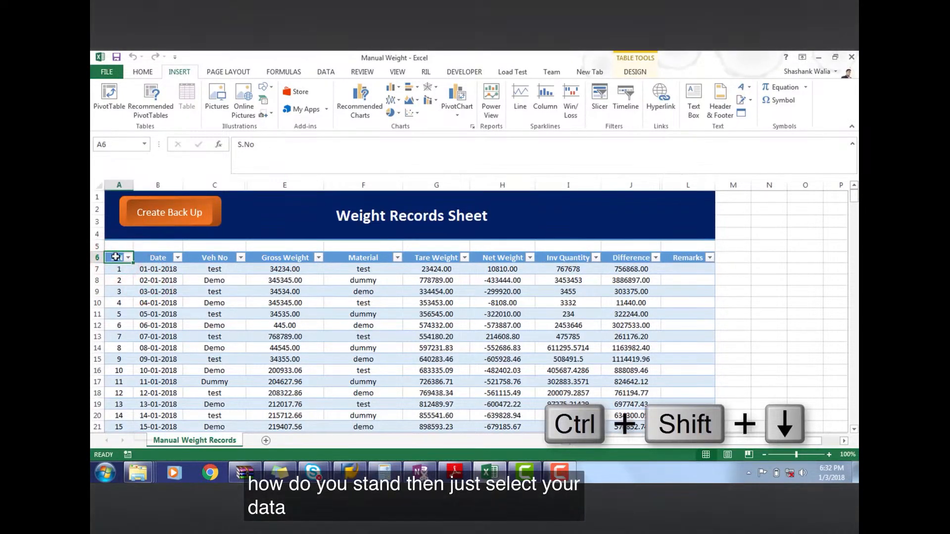
{"action": "key", "text": "ctrl+shift+Down"}
{"action": "key", "text": "ctrl+shift+Right"}
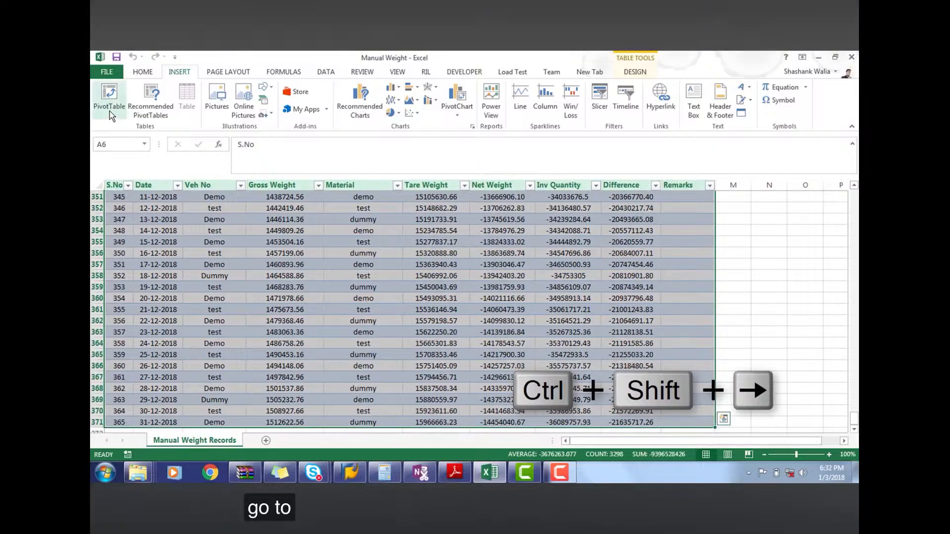
{"action": "left_click", "coordinate": [110, 111]}
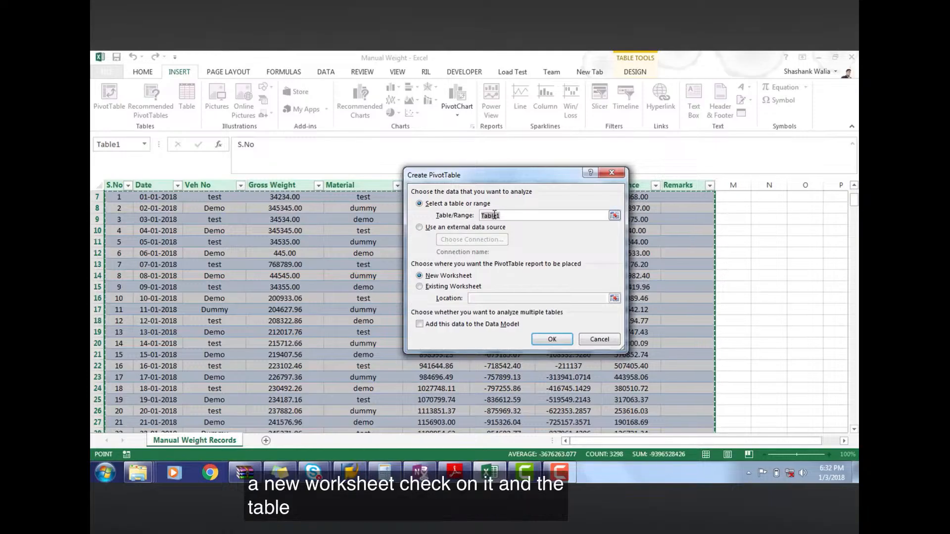
{"action": "left_click", "coordinate": [552, 339]}
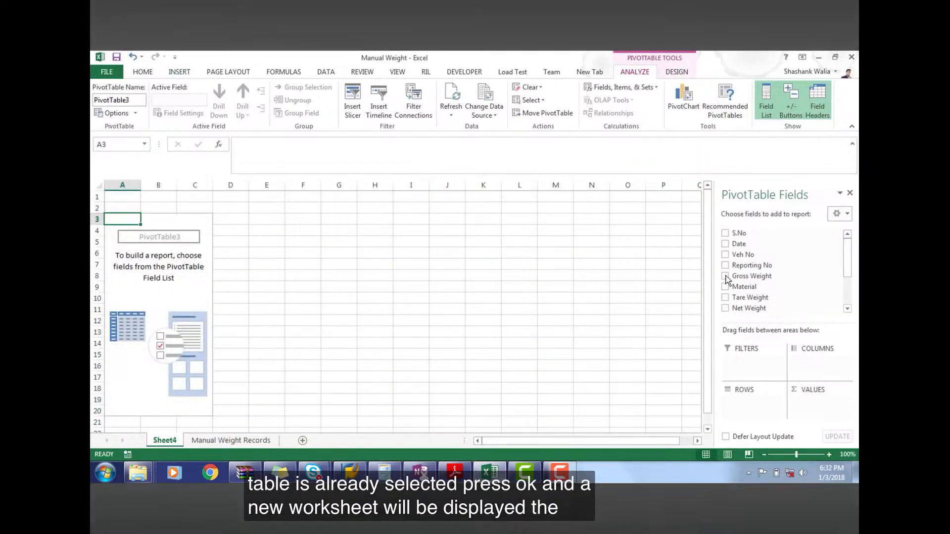
Add the Date, Veh No and Gross Weight fields to the PivotTable
{"action": "left_click", "coordinate": [725, 244]}
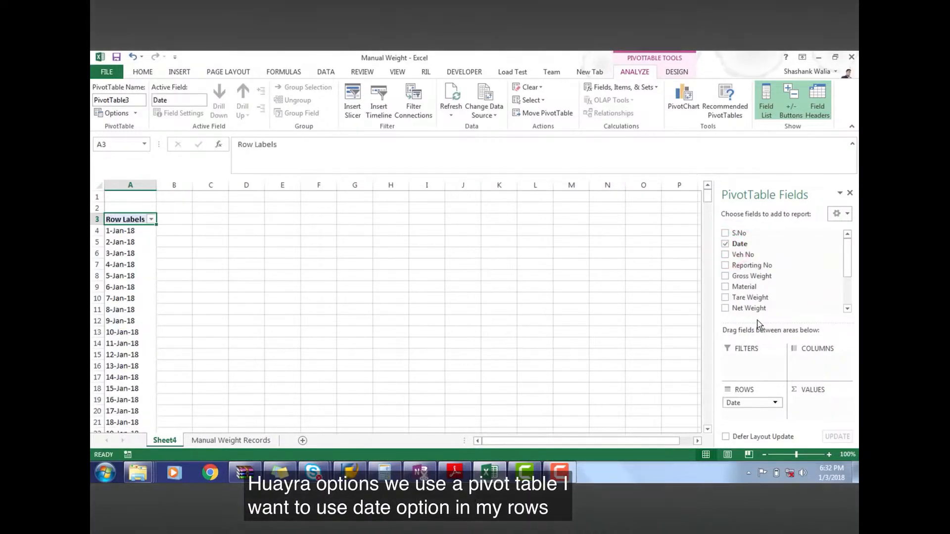
{"action": "left_click", "coordinate": [725, 255]}
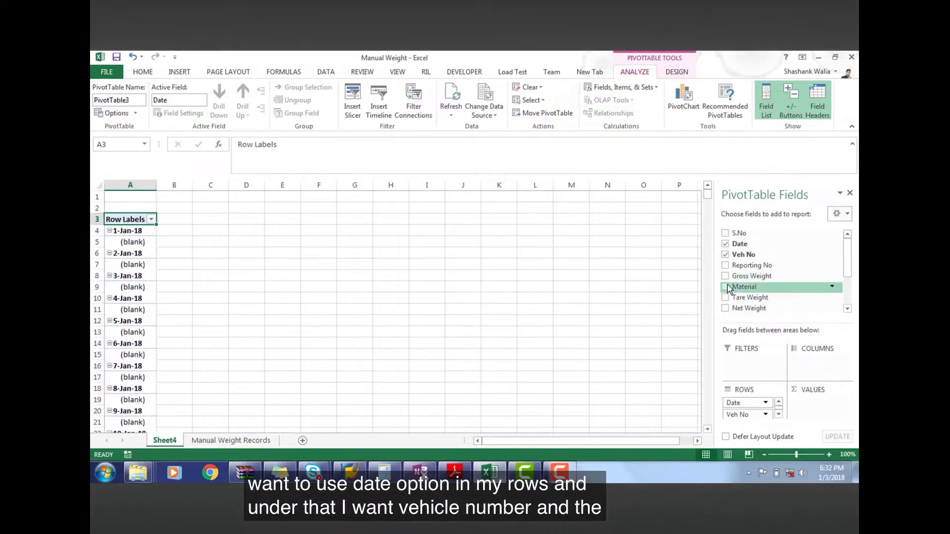
{"action": "left_click", "coordinate": [726, 277]}
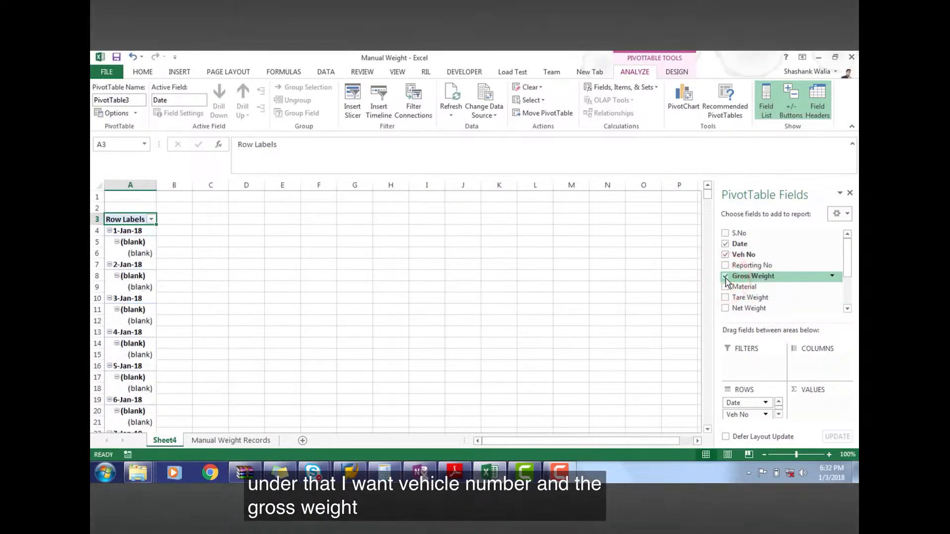
{"action": "left_click", "coordinate": [540, 275]}
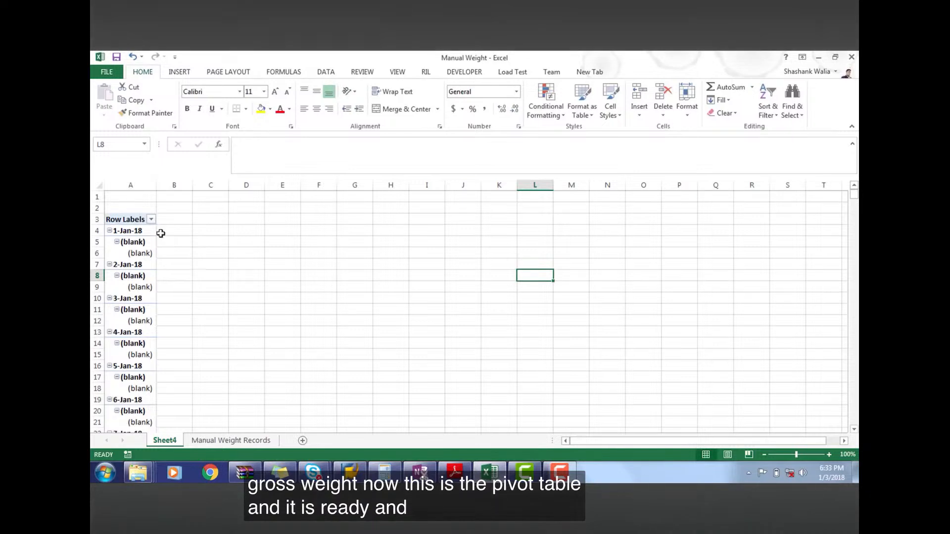
Insert a timeline for the PivotTable's Date field
{"action": "left_click", "coordinate": [146, 243]}
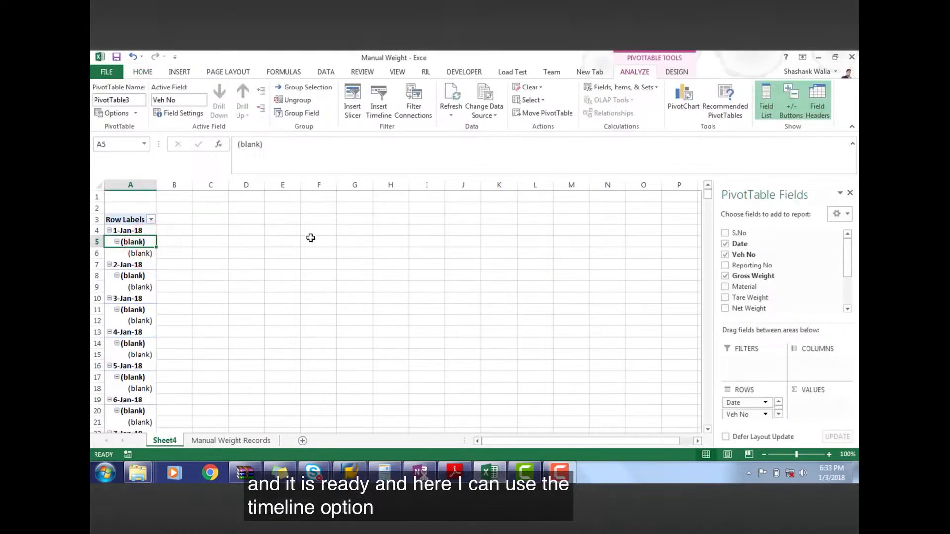
{"action": "left_click", "coordinate": [378, 99]}
{"action": "left_click", "coordinate": [462, 228]}
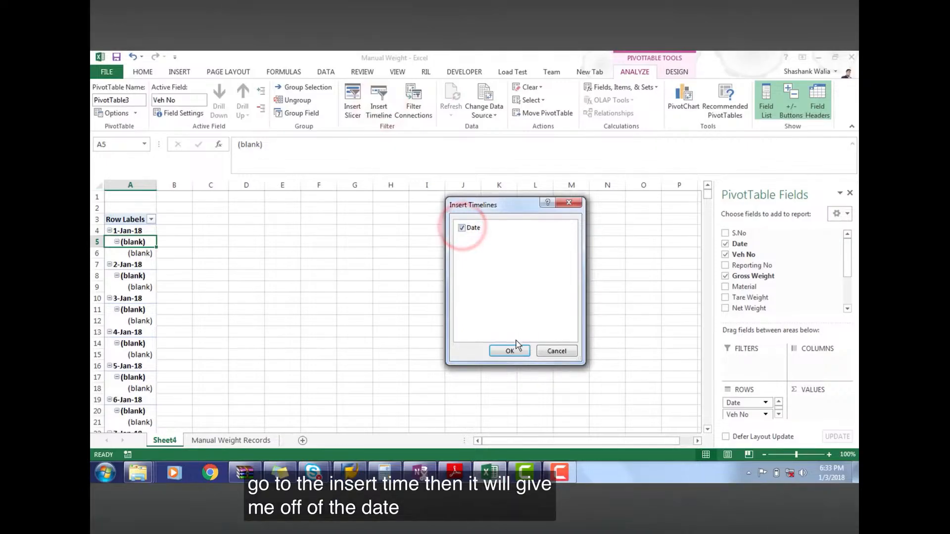
{"action": "left_click", "coordinate": [510, 351]}
Move the Date timeline to the top rows beside the PivotTable, widen it to about 9.15", and show its months from January 2018
{"action": "left_click_drag", "start_coordinate": [422, 276], "coordinate": [385, 190]}
{"action": "left_click_drag", "start_coordinate": [510, 314], "coordinate": [713, 293]}
{"action": "left_click_drag", "start_coordinate": [498, 281], "coordinate": [461, 202]}
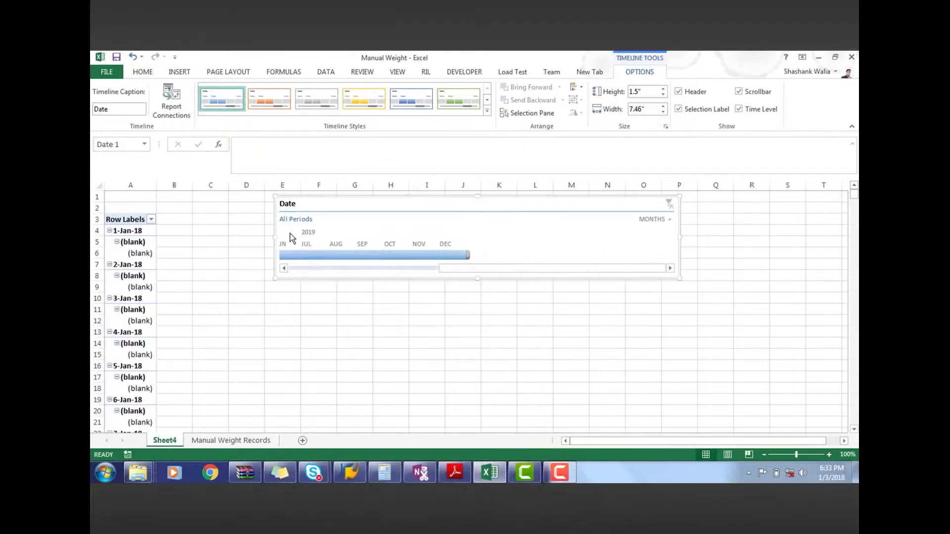
{"action": "left_click_drag", "start_coordinate": [274, 235], "coordinate": [184, 232]}
{"action": "left_click_drag", "start_coordinate": [346, 267], "coordinate": [249, 271]}
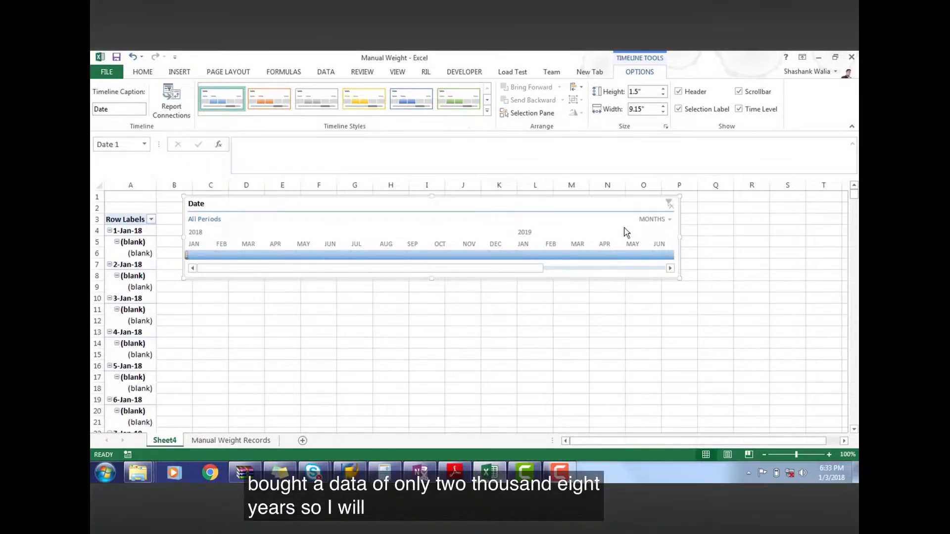
Set the timeline's time level to Years and filter the PivotTable to 2018
{"action": "left_click", "coordinate": [668, 218]}
{"action": "left_click", "coordinate": [668, 233]}
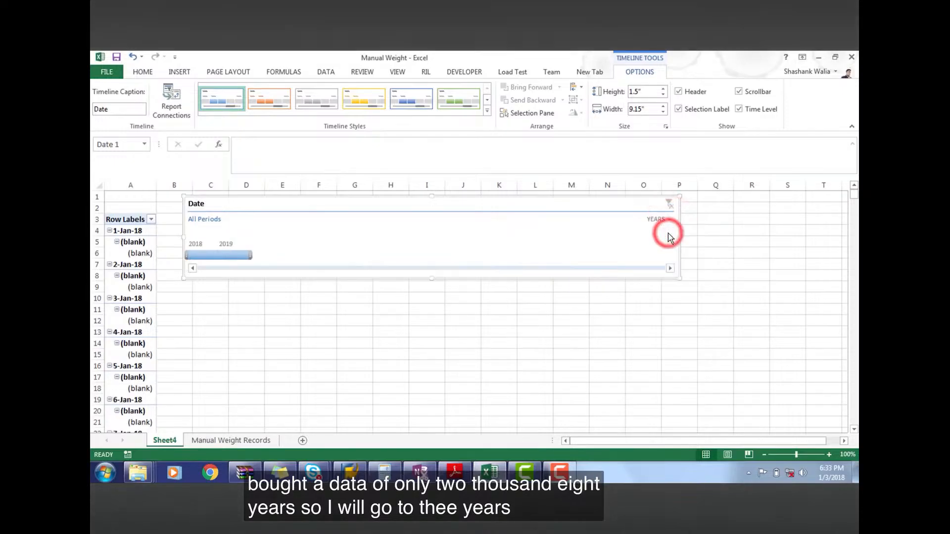
{"action": "left_click", "coordinate": [209, 254]}
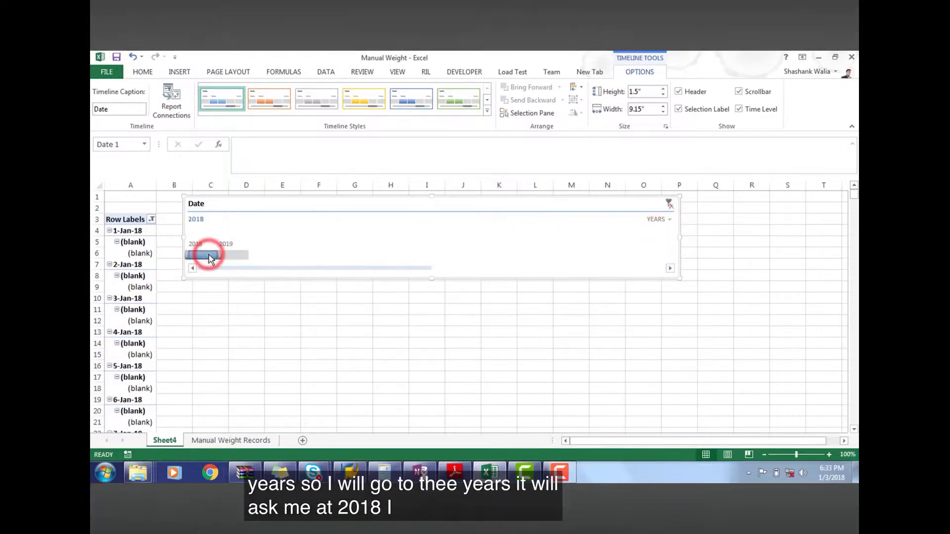
Set the timeline's time level to Months and filter the PivotTable to February 2018
{"action": "left_click", "coordinate": [670, 219]}
{"action": "left_click", "coordinate": [679, 260]}
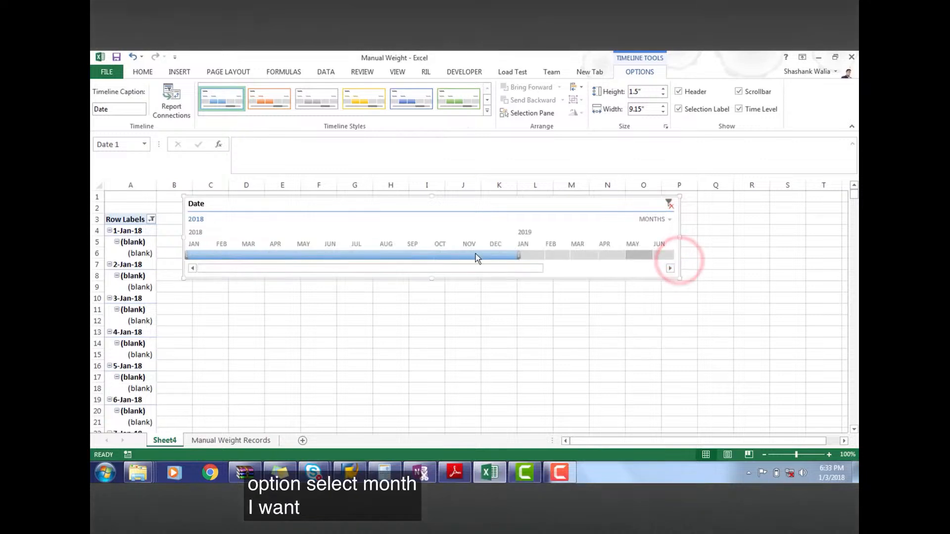
{"action": "left_click", "coordinate": [230, 254]}
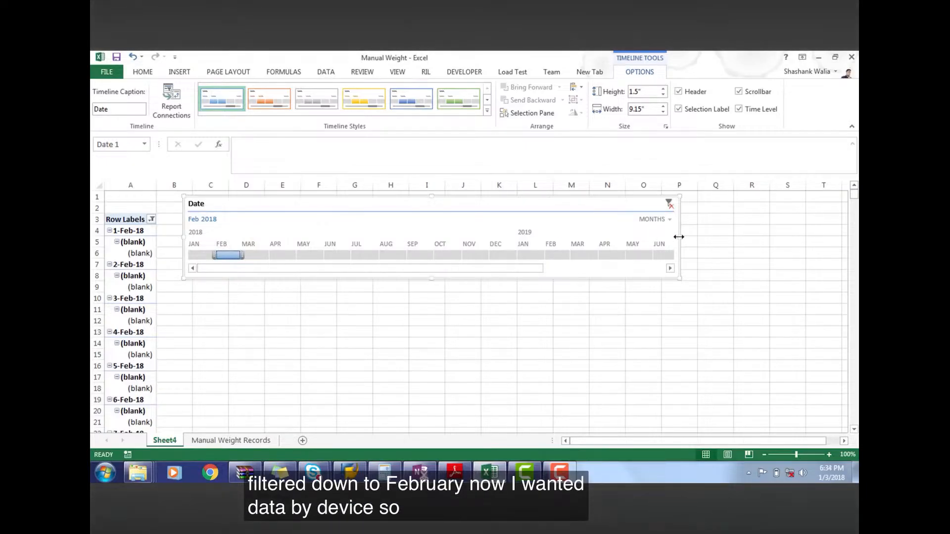
Set the timeline's time level to Days and filter the PivotTable to February 1, 2018
{"action": "left_click", "coordinate": [669, 219]}
{"action": "left_click", "coordinate": [672, 273]}
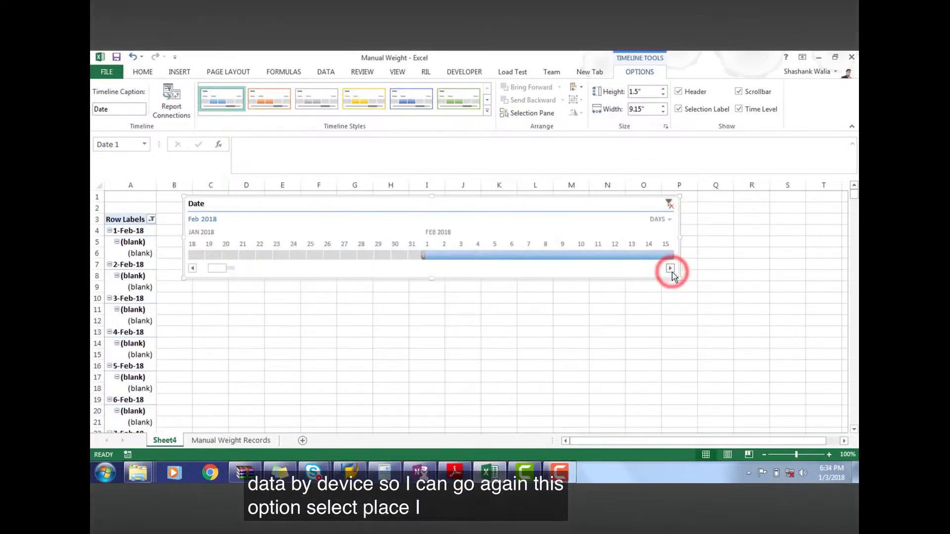
{"action": "left_click", "coordinate": [433, 255]}
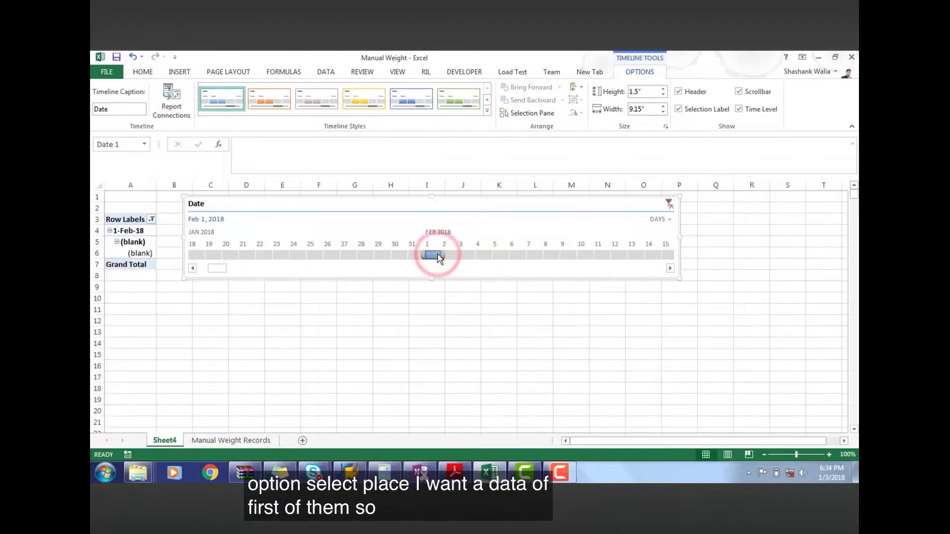
Move the timeline farther from the PivotTable, starting in column D at row 1, and extend its date selection to Feb 1 - 7 2018
{"action": "left_click_drag", "start_coordinate": [298, 205], "coordinate": [372, 198]}
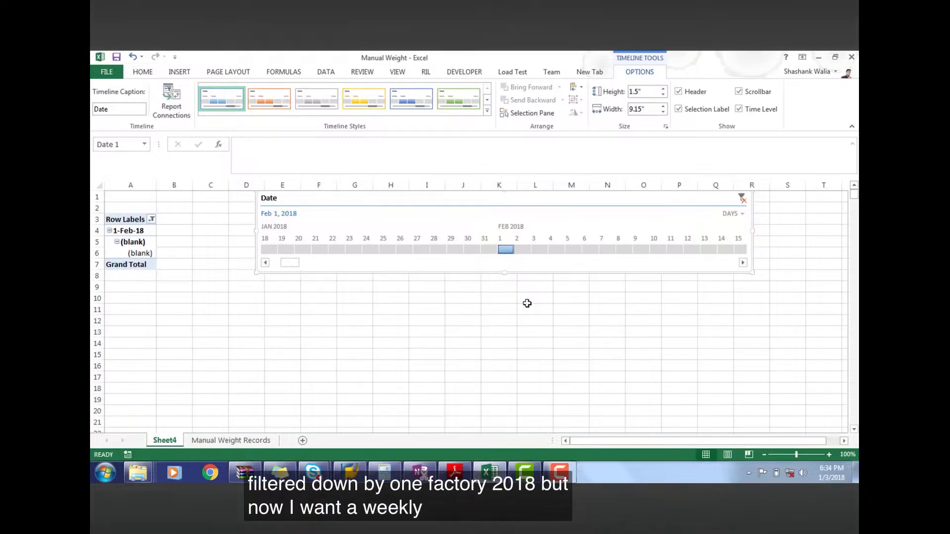
{"action": "left_click_drag", "start_coordinate": [504, 249], "coordinate": [601, 247]}
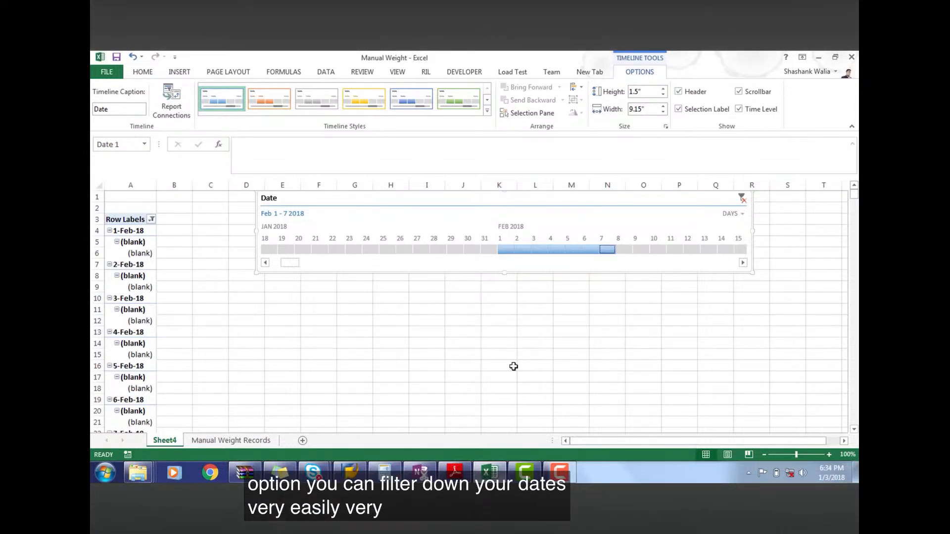
{"action": "left_click", "coordinate": [739, 215]}
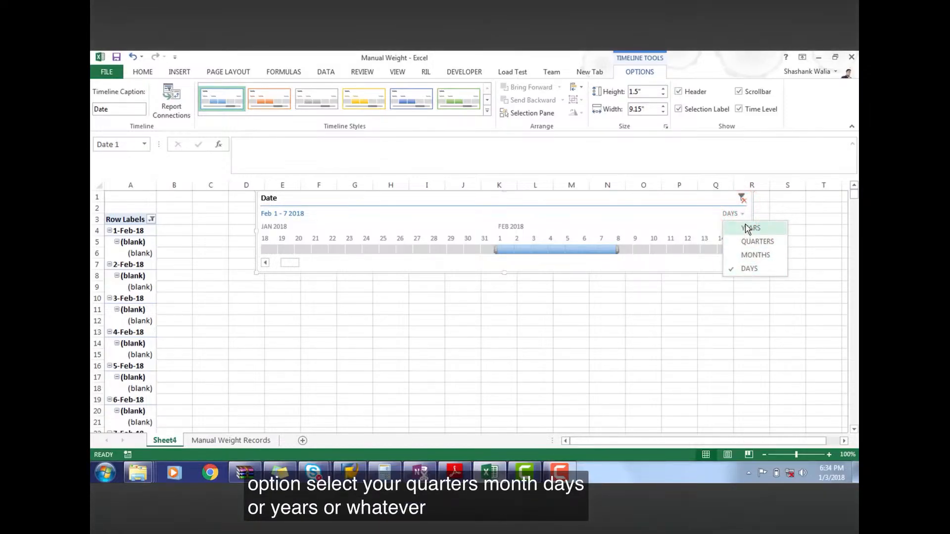
{"action": "left_click", "coordinate": [631, 363]}
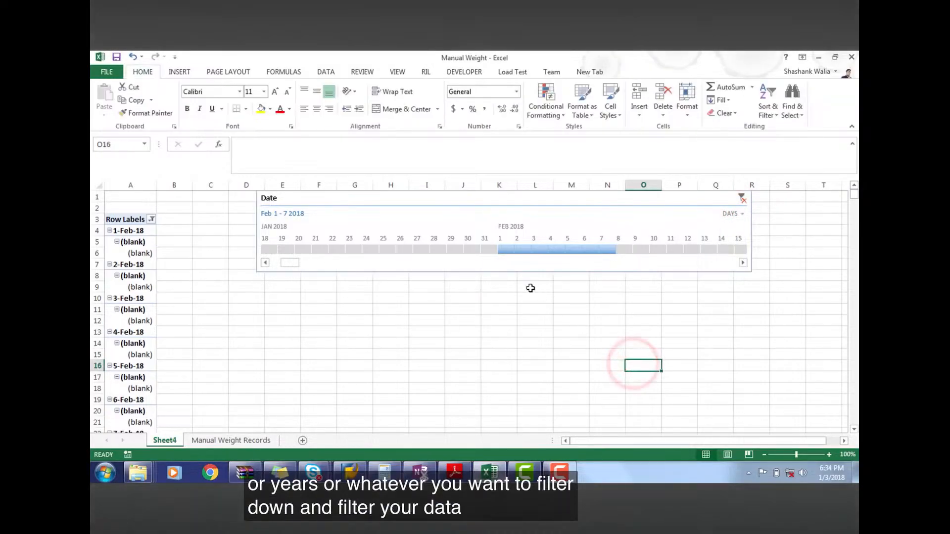
Try the light grey timeline style, and apply the dark green style to the Date timeline
{"action": "left_click", "coordinate": [497, 212]}
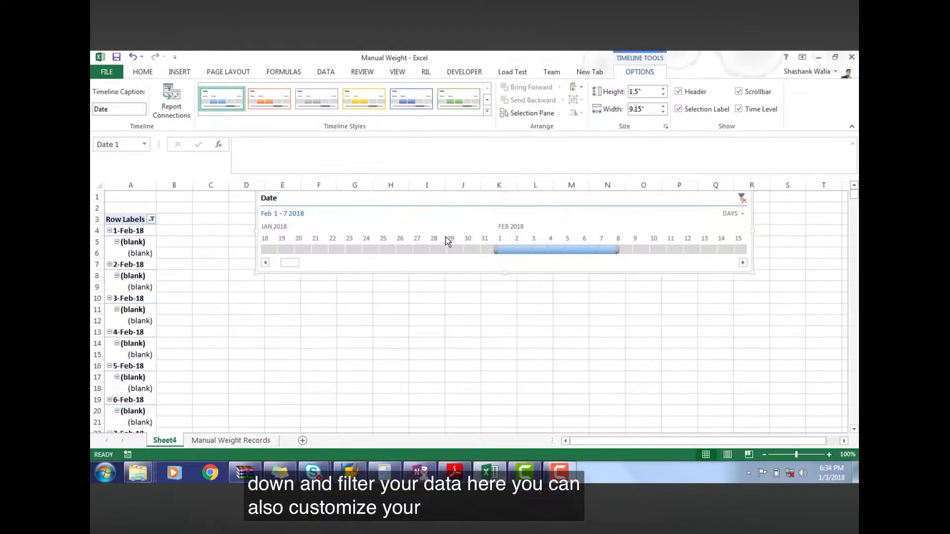
{"action": "left_click", "coordinate": [488, 111]}
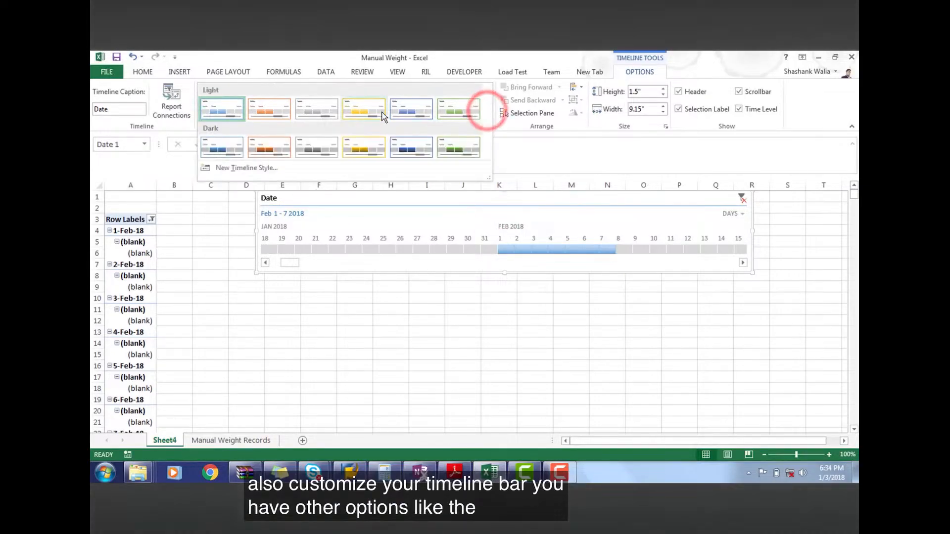
{"action": "left_click", "coordinate": [364, 110]}
{"action": "left_click", "coordinate": [322, 108]}
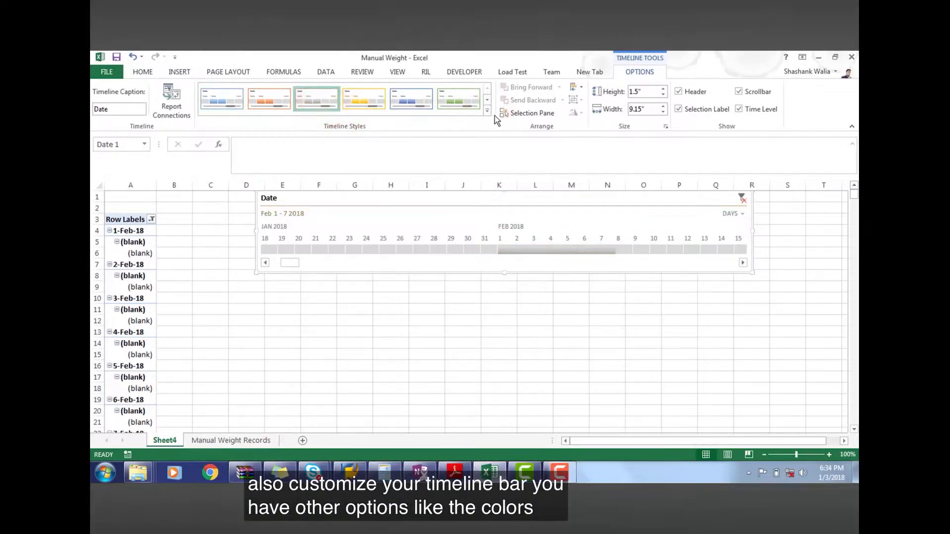
{"action": "left_click", "coordinate": [488, 110]}
{"action": "left_click", "coordinate": [440, 154]}
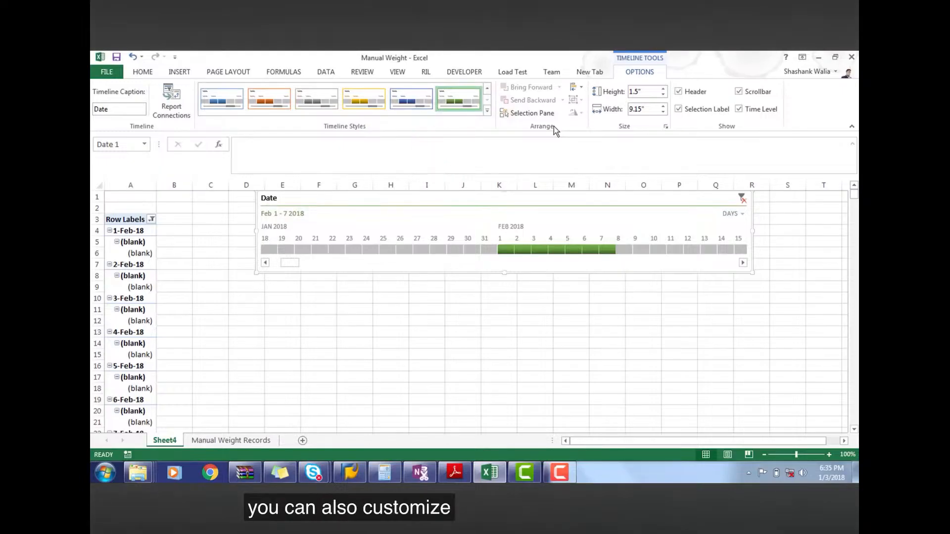
Try hiding the timeline's header, scrollbar, selection label and time level, and show them all again
{"action": "left_click", "coordinate": [679, 92]}
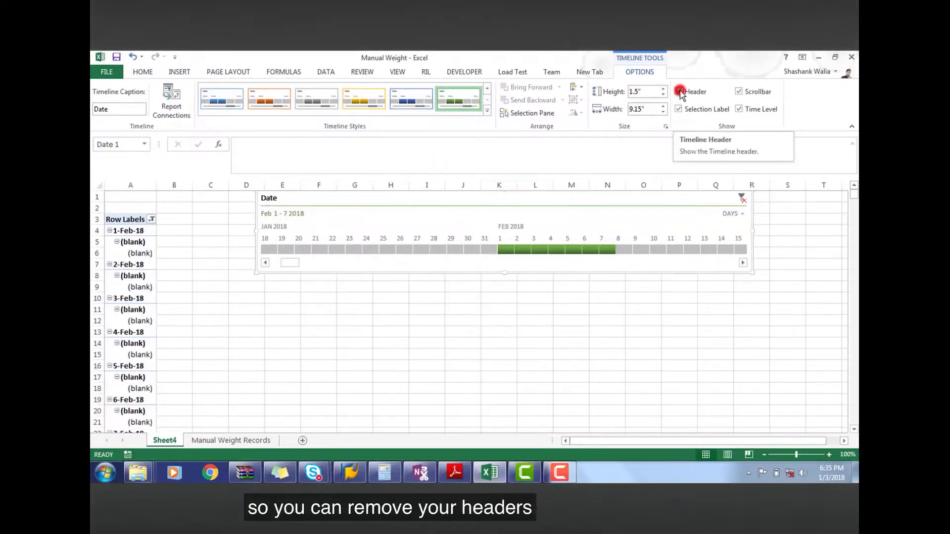
{"action": "left_click", "coordinate": [739, 92]}
{"action": "left_click", "coordinate": [739, 92]}
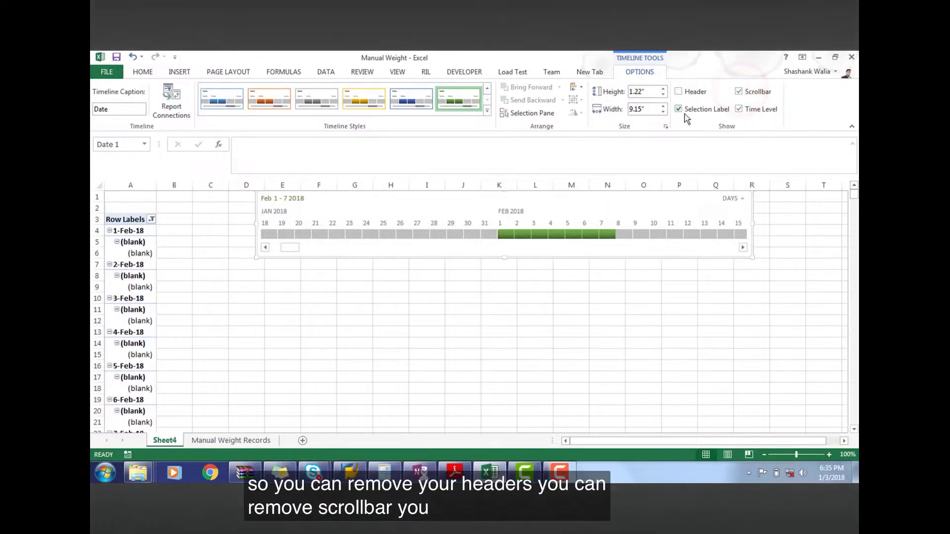
{"action": "left_click", "coordinate": [680, 110]}
{"action": "left_click", "coordinate": [740, 109]}
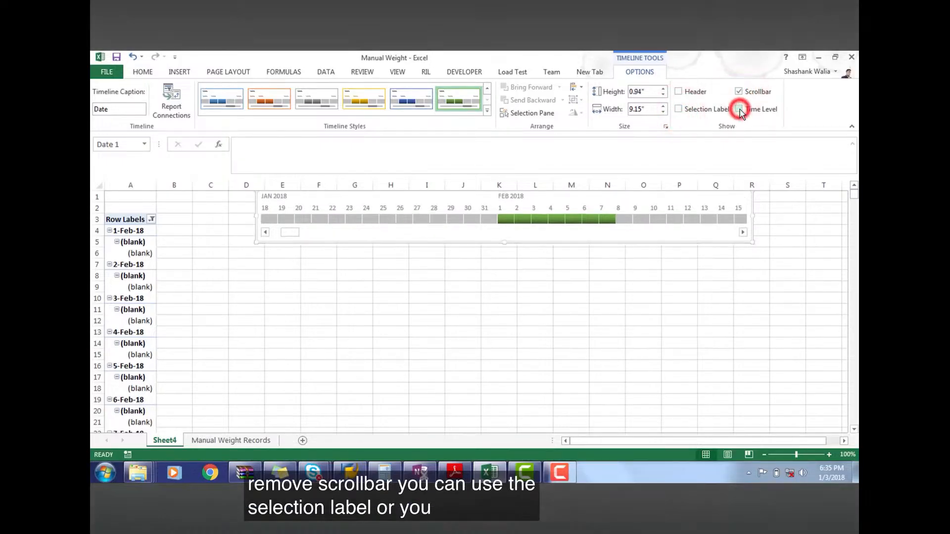
{"action": "left_click", "coordinate": [740, 110]}
{"action": "left_click", "coordinate": [679, 91]}
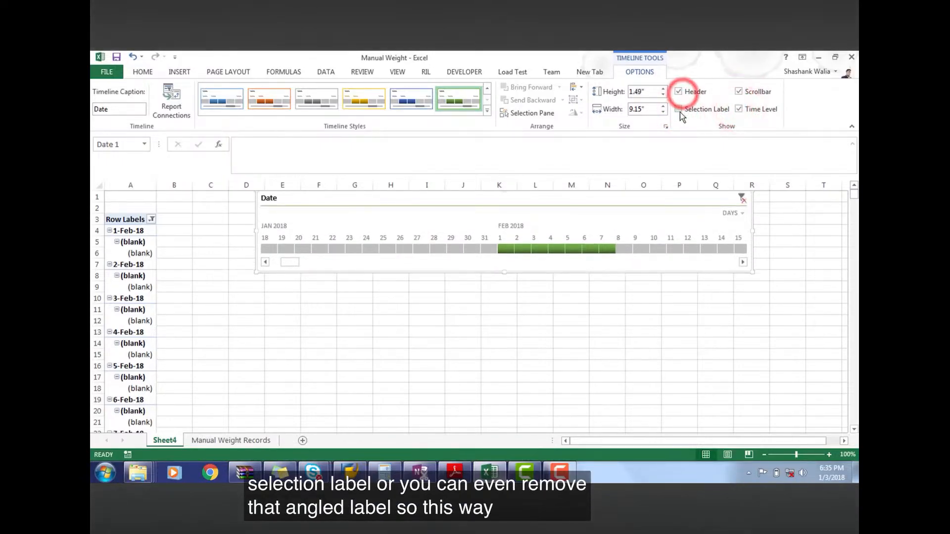
{"action": "left_click", "coordinate": [679, 110]}
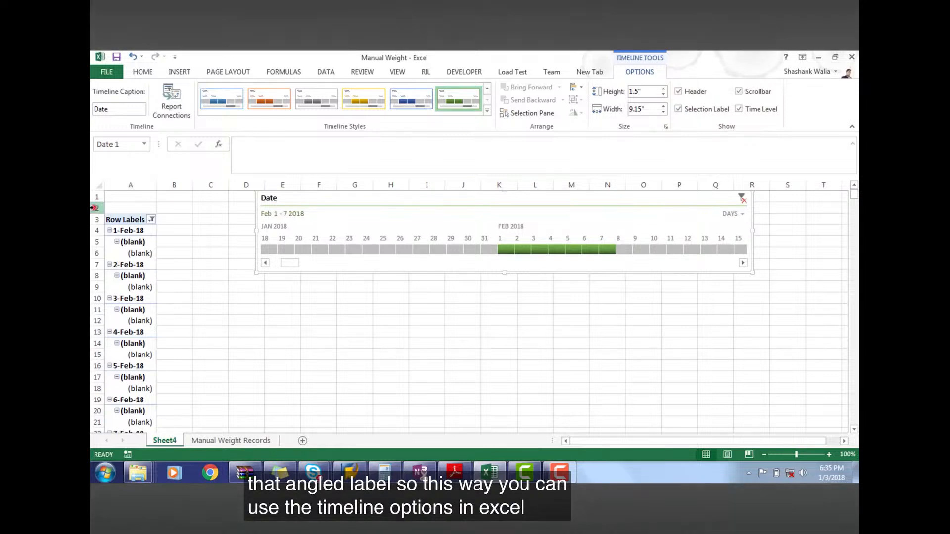
Insert four blank rows at row 2, above the PivotTable
{"action": "left_click", "coordinate": [97, 208]}
{"action": "left_click", "coordinate": [180, 72]}
{"action": "left_click", "coordinate": [143, 72]}
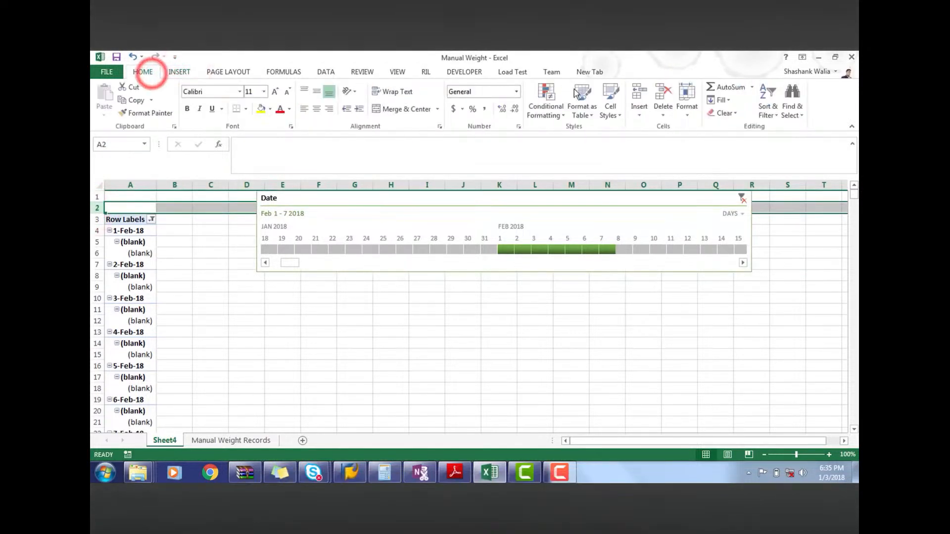
{"action": "left_click", "coordinate": [638, 94]}
{"action": "left_click", "coordinate": [639, 94]}
{"action": "left_click", "coordinate": [639, 94]}
{"action": "left_click", "coordinate": [639, 94]}
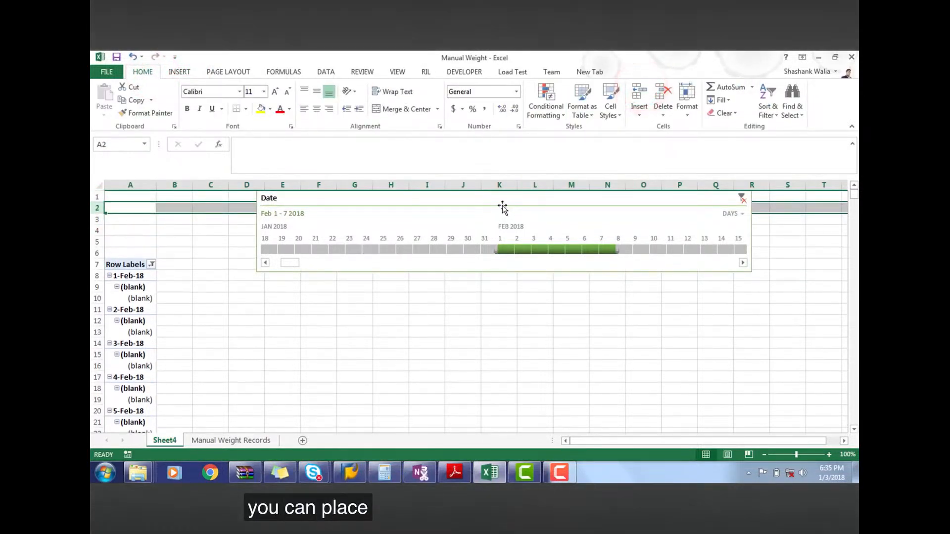
Move the timeline over to column A above the PivotTable and shorten it to fit within rows 1 to 6
{"action": "left_click_drag", "start_coordinate": [499, 198], "coordinate": [349, 199]}
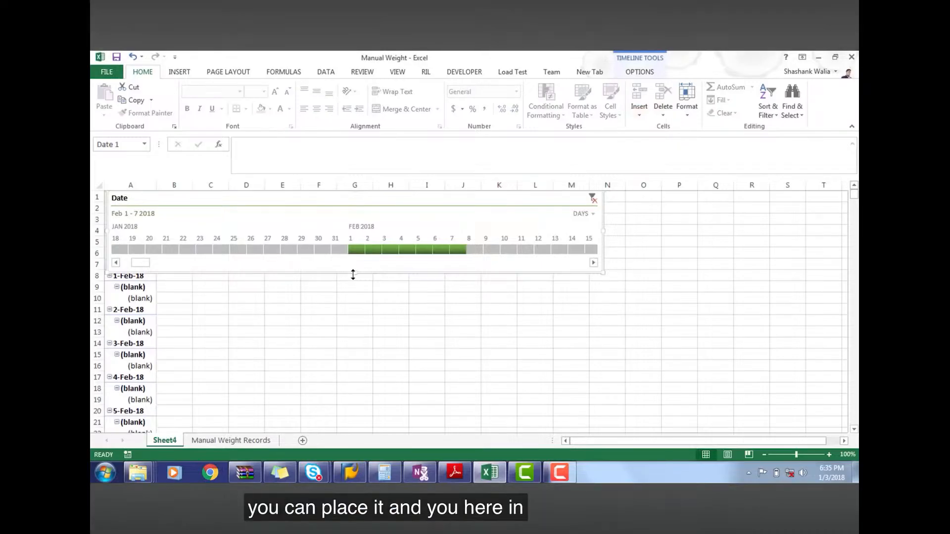
{"action": "left_click_drag", "start_coordinate": [353, 272], "coordinate": [353, 259]}
{"action": "left_click", "coordinate": [363, 294]}
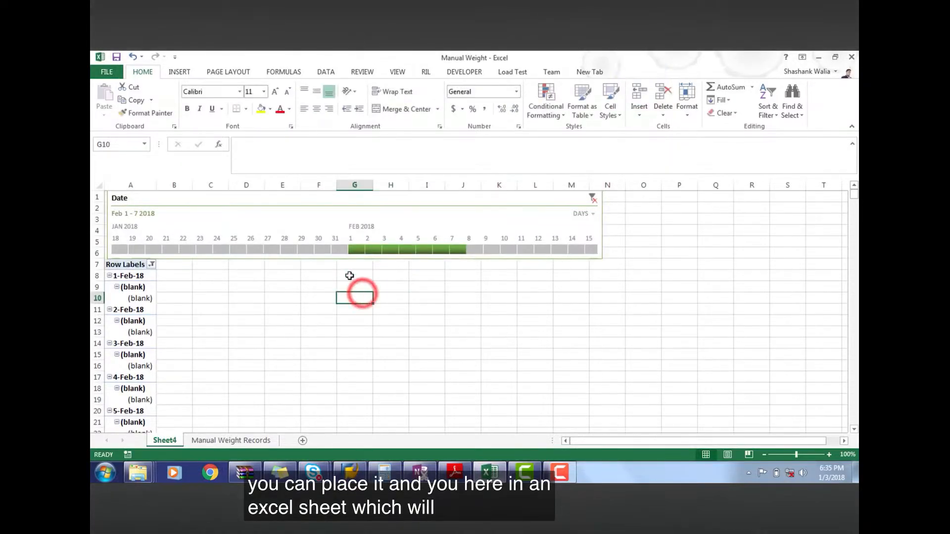
Insert three more blank rows at row 2 and filter the PivotTable to February 1, 2018 with the timeline
{"action": "left_click", "coordinate": [97, 208]}
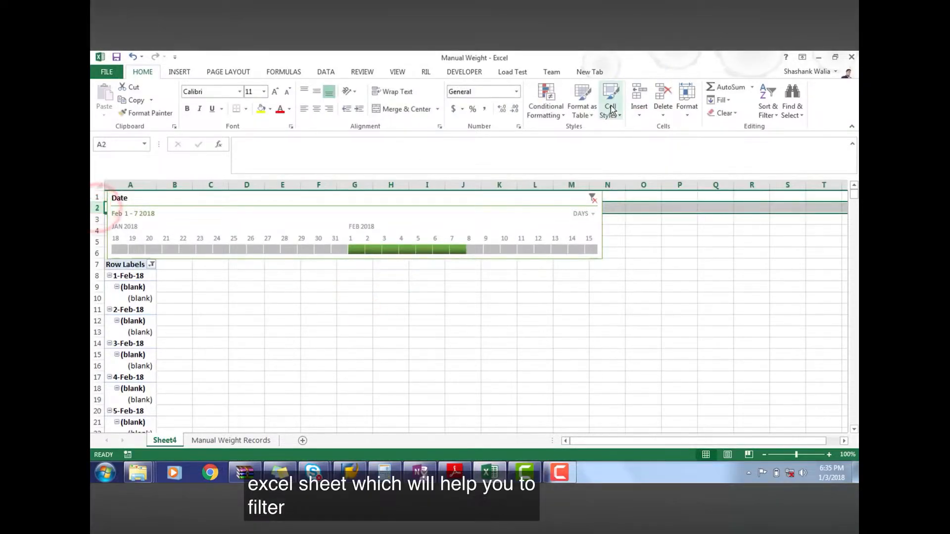
{"action": "left_click", "coordinate": [639, 97]}
{"action": "left_click", "coordinate": [640, 97]}
{"action": "left_click", "coordinate": [640, 96]}
{"action": "left_click", "coordinate": [571, 298]}
{"action": "left_click", "coordinate": [356, 249]}
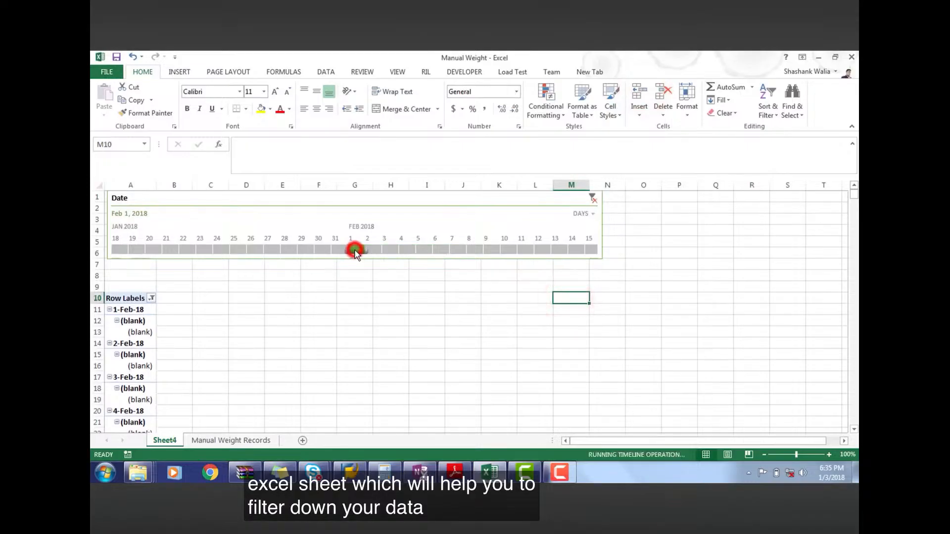
{"action": "left_click", "coordinate": [427, 353]}
Display the source table on the Manual Weight Records sheet
{"action": "left_click", "coordinate": [238, 440]}
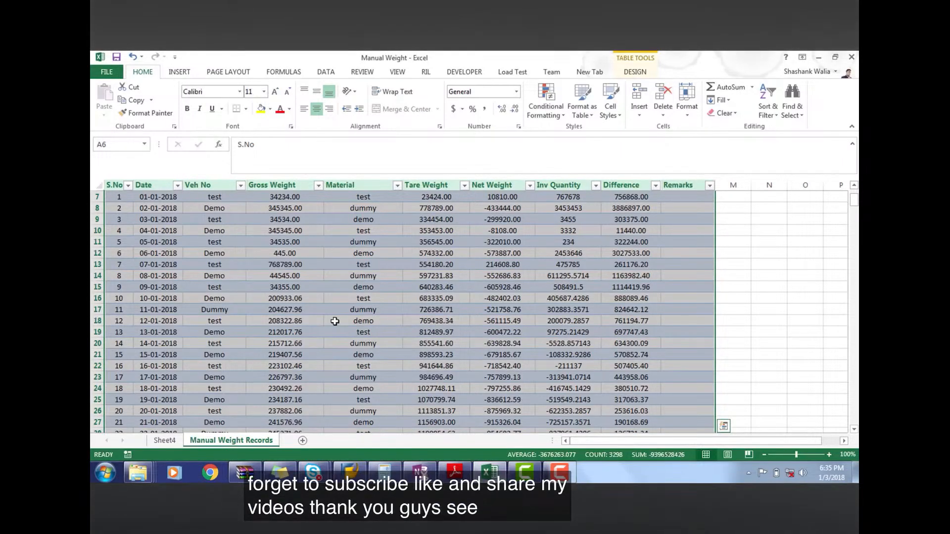
{"action": "left_click", "coordinate": [392, 299]}
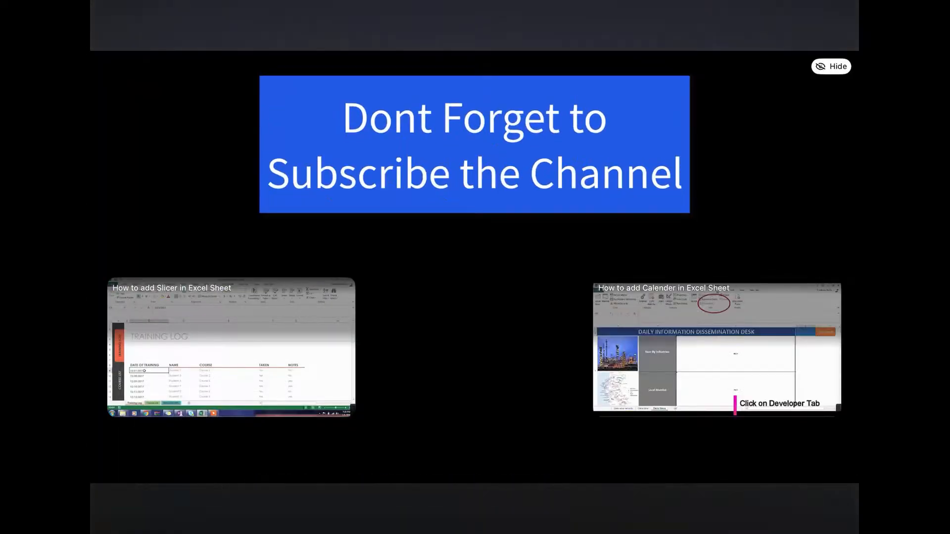
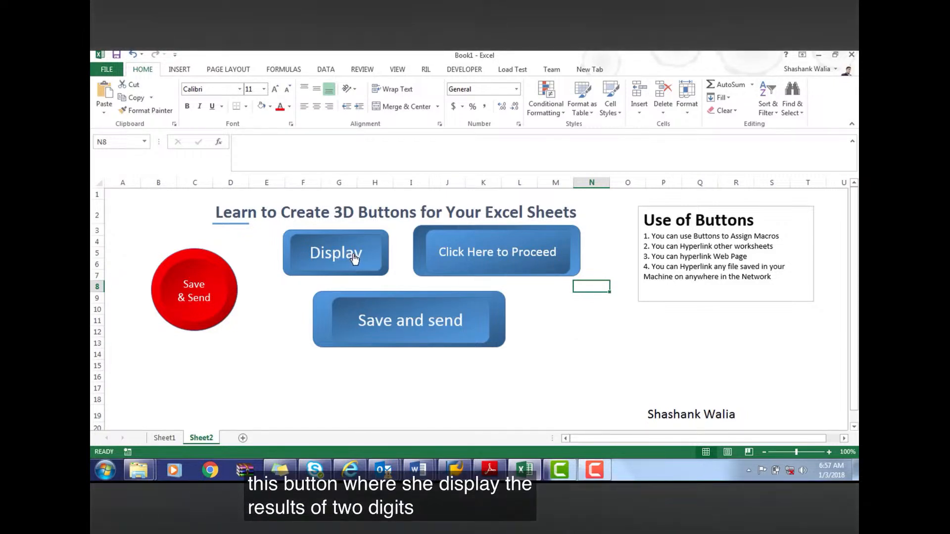
Run the macro assigned to the Display button and dismiss its result message
{"action": "left_click", "coordinate": [353, 257]}
{"action": "left_click", "coordinate": [483, 293]}
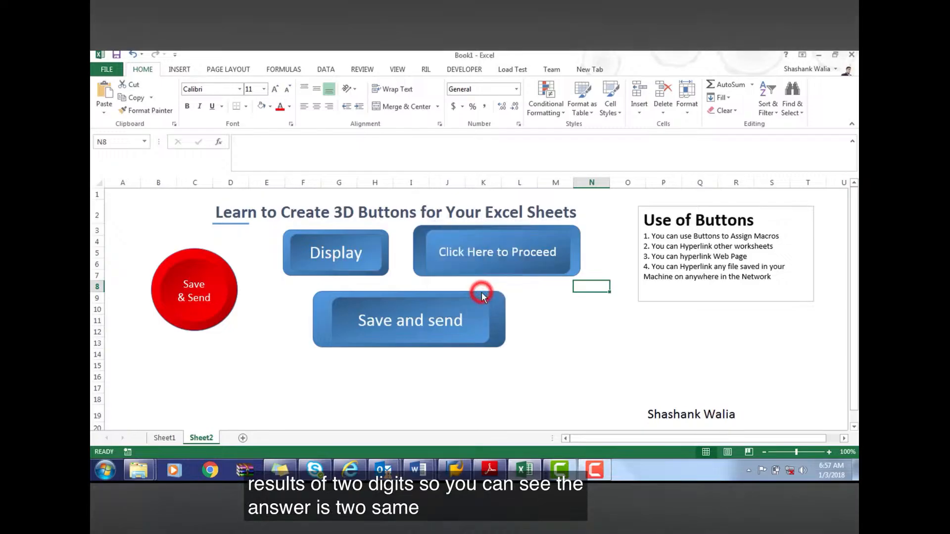
{"action": "right_click", "coordinate": [452, 299]}
{"action": "left_click", "coordinate": [677, 328]}
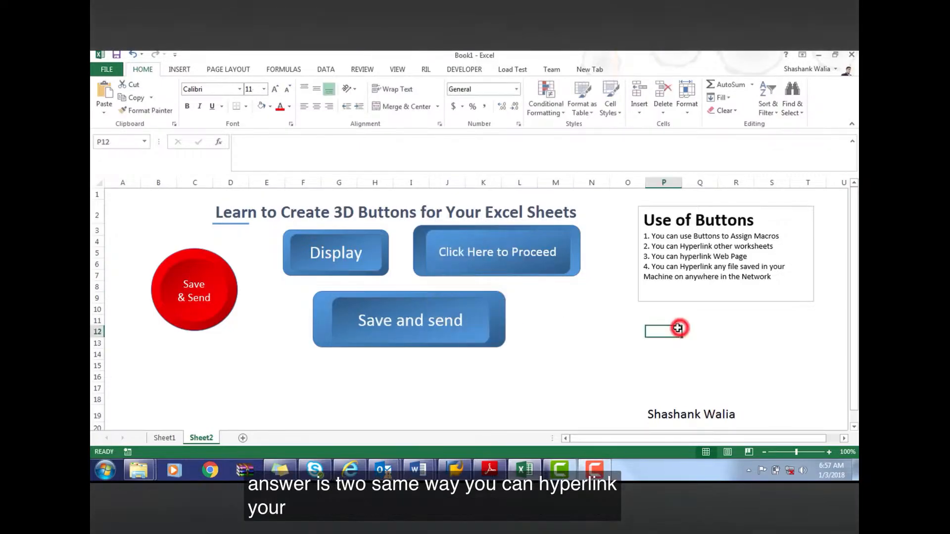
Hyperlink the "Save and send" button to cell A1 of Sheet1 in this workbook
{"action": "right_click", "coordinate": [441, 303]}
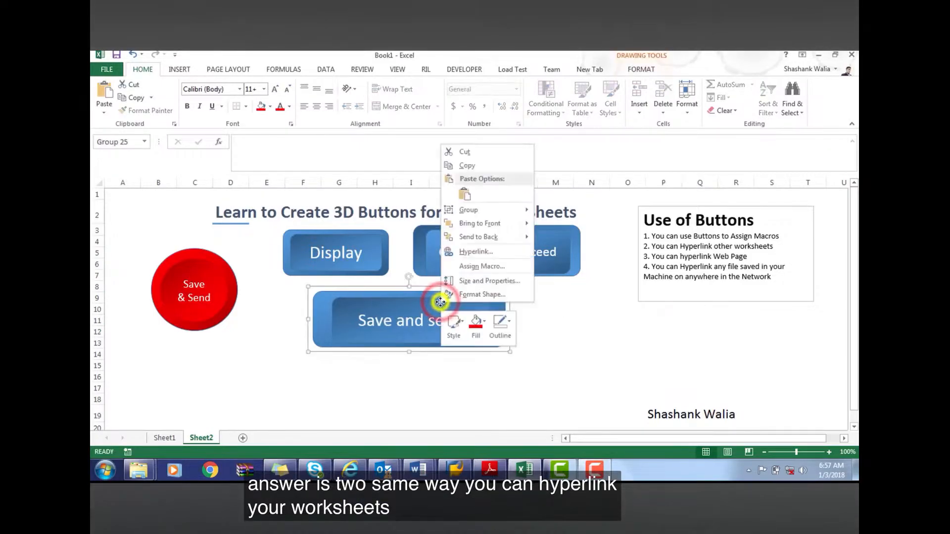
{"action": "left_click", "coordinate": [476, 253]}
{"action": "left_click", "coordinate": [382, 234]}
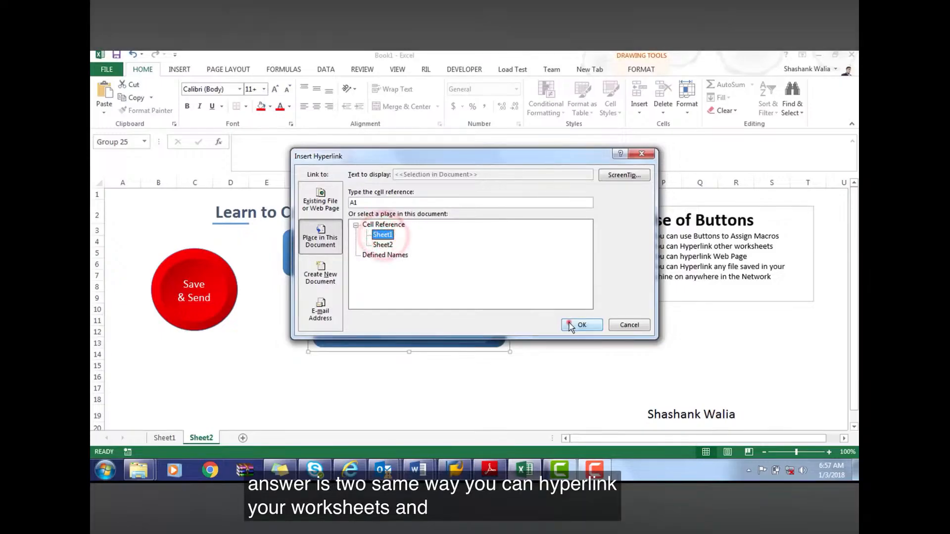
{"action": "left_click", "coordinate": [571, 326]}
{"action": "left_click", "coordinate": [593, 365]}
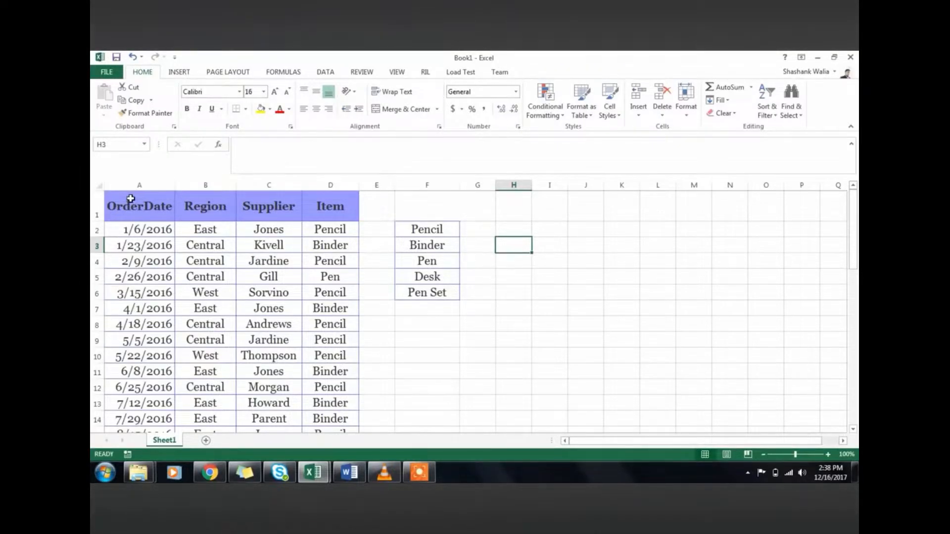
Begin a COUNTIF formula in cell G2, beside the Pencil entry of the item list
{"action": "left_click", "coordinate": [341, 207]}
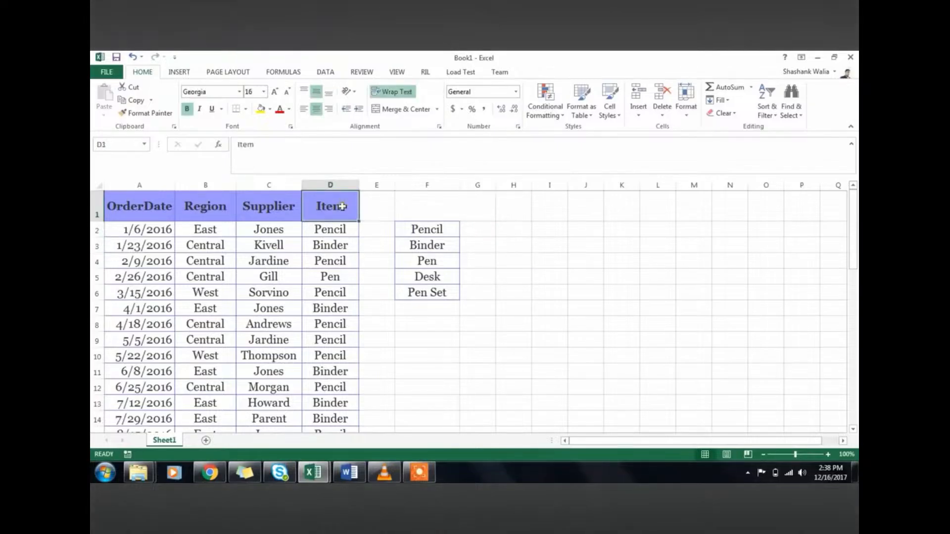
{"action": "left_click", "coordinate": [418, 233]}
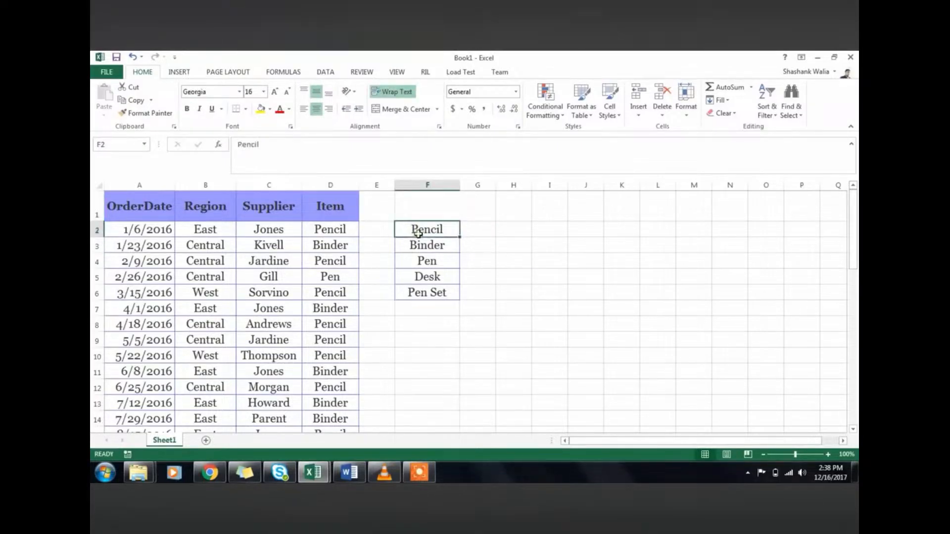
{"action": "left_click", "coordinate": [472, 228]}
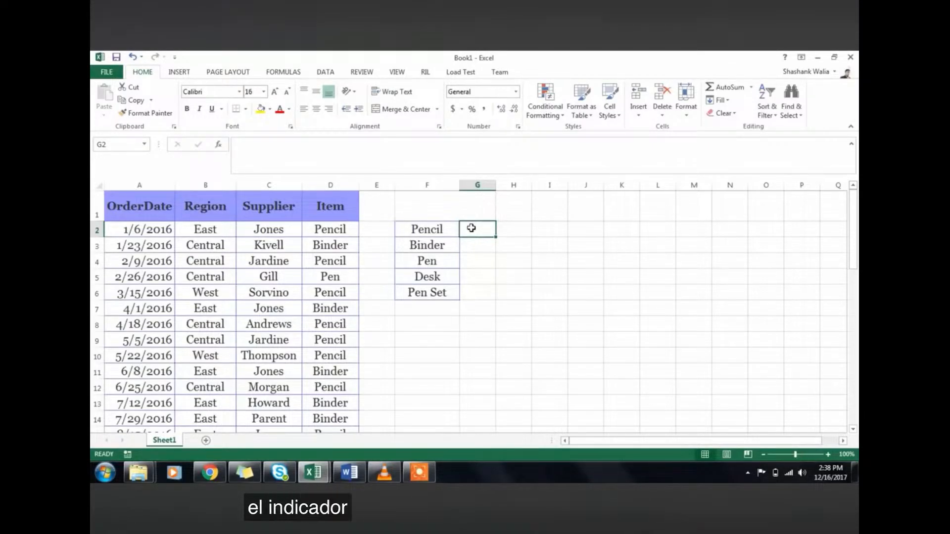
{"action": "type", "text": "=coun"}
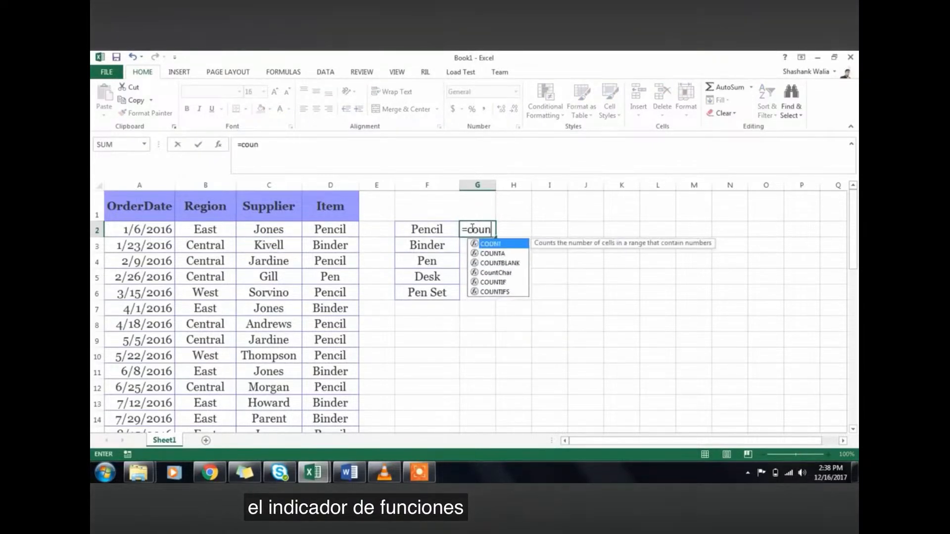
{"action": "type", "text": "tg"}
{"action": "key", "text": "BackSpace"}
{"action": "type", "text": "i"}
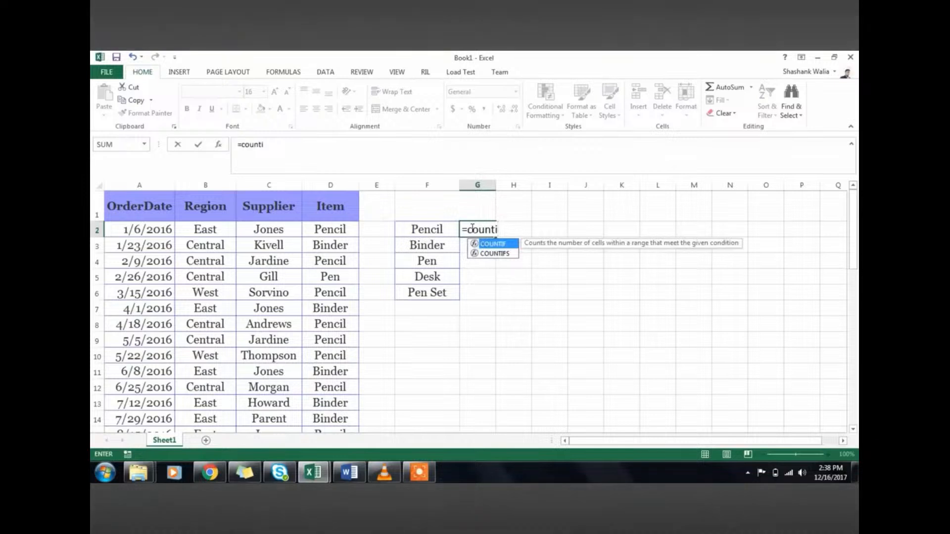
{"action": "type", "text": "f("}
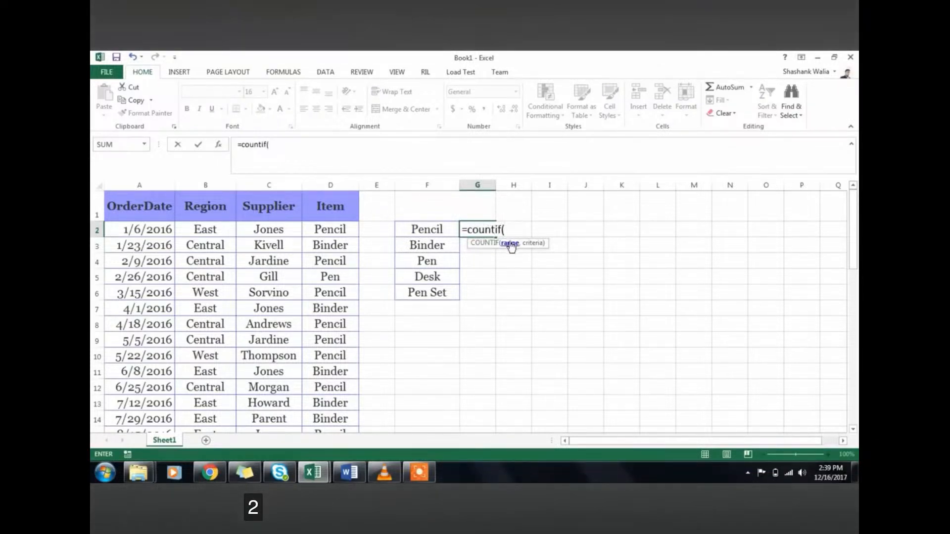
{"action": "left_click", "coordinate": [334, 234]}
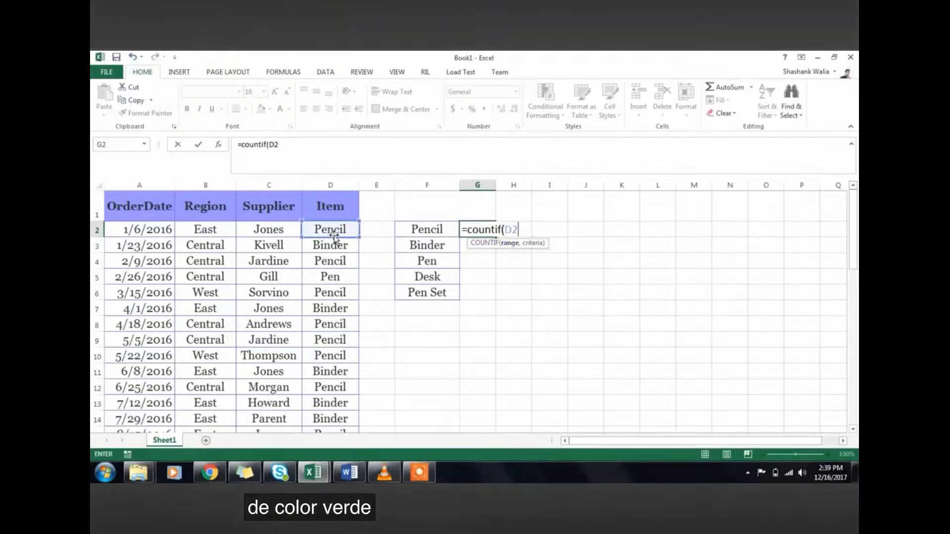
{"action": "key", "text": "Return"}
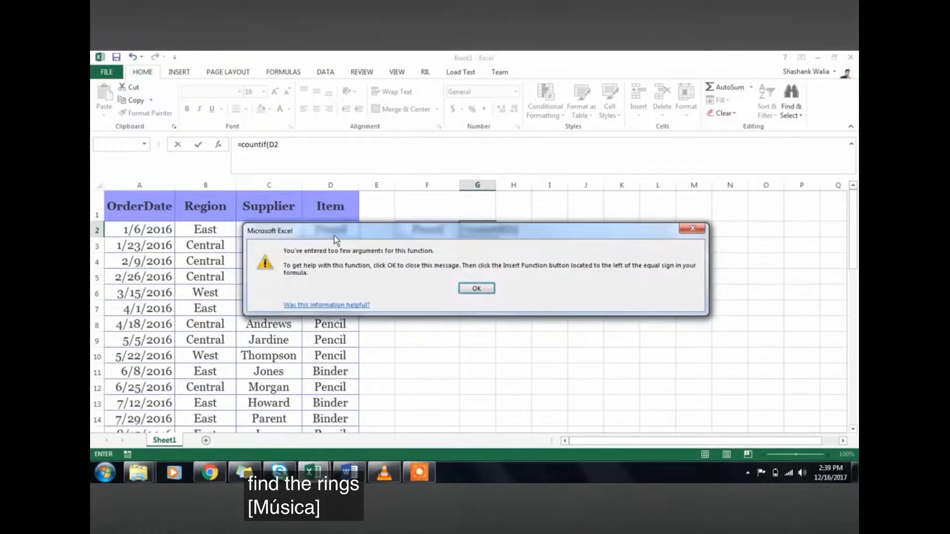
{"action": "key", "text": "Return"}
{"action": "key", "text": "BackSpace"}
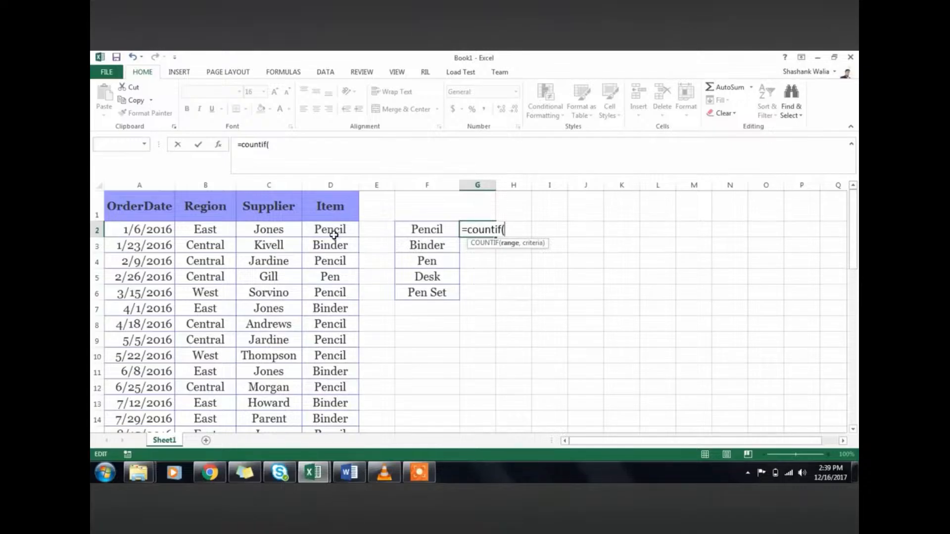
Complete the formula in G2 as =COUNTIF(D2:D43,F2) to count the Pencil orders in the Item column
{"action": "left_click_drag", "start_coordinate": [334, 235], "coordinate": [463, 290]}
{"action": "scroll", "coordinate": [462, 290], "scroll_direction": "down", "scroll_amount": 3}
{"action": "scroll", "coordinate": [463, 290], "scroll_direction": "up", "scroll_amount": 12}
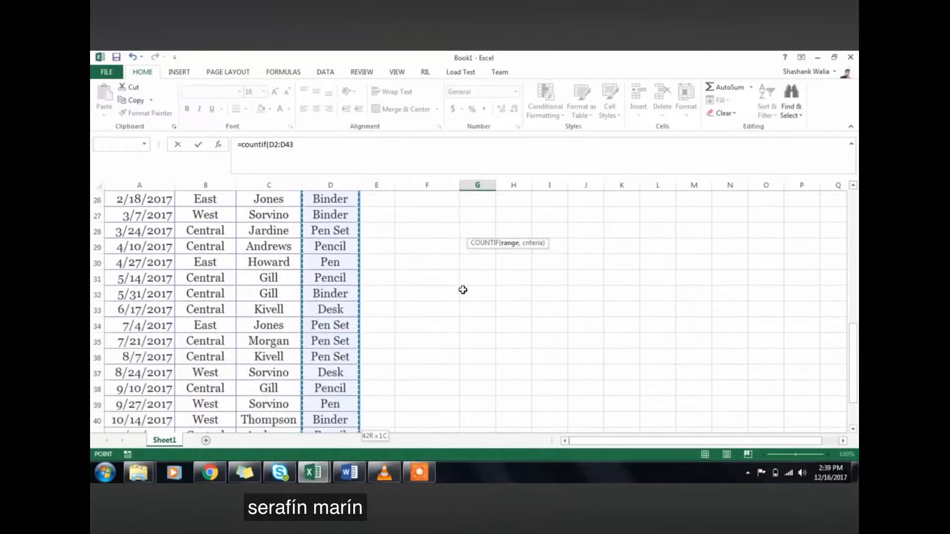
{"action": "type", "text": ","}
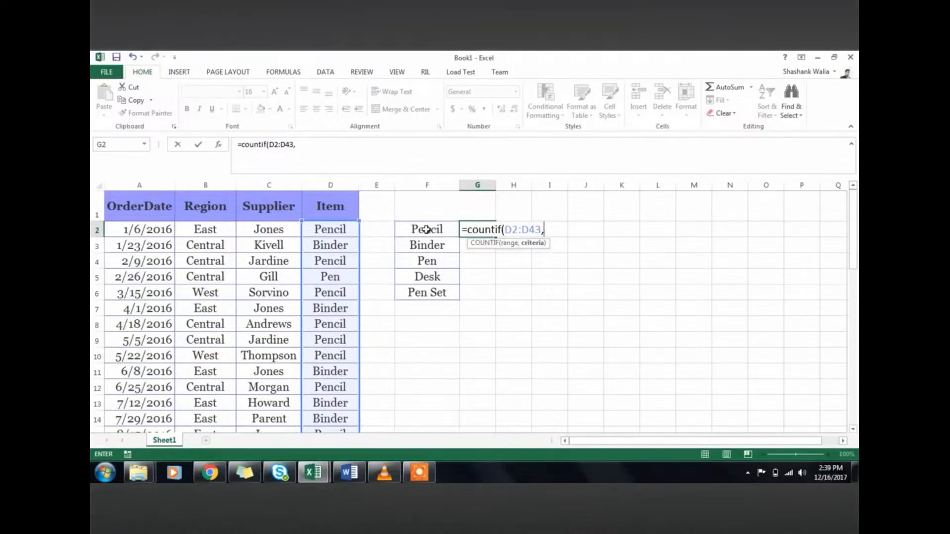
{"action": "left_click", "coordinate": [426, 230]}
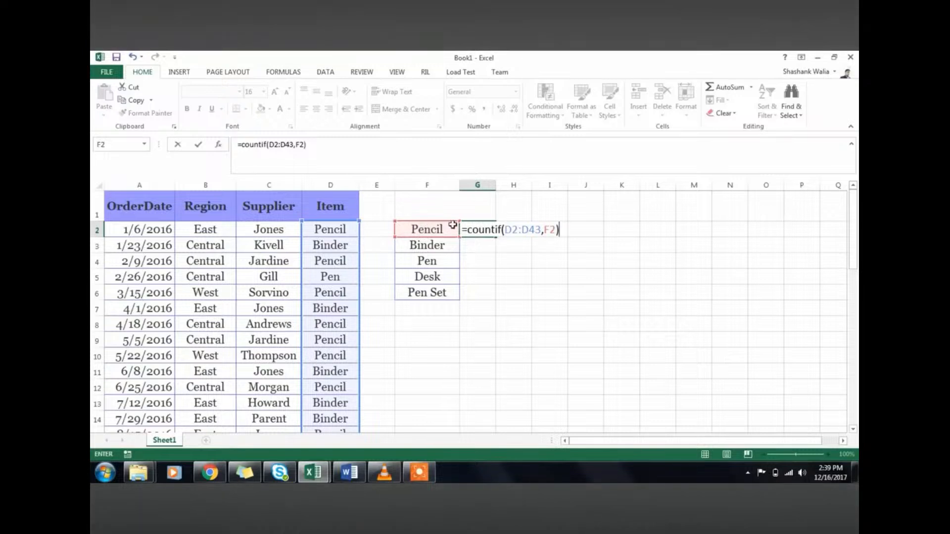
{"action": "type", "text": ")"}
{"action": "key", "text": "Return"}
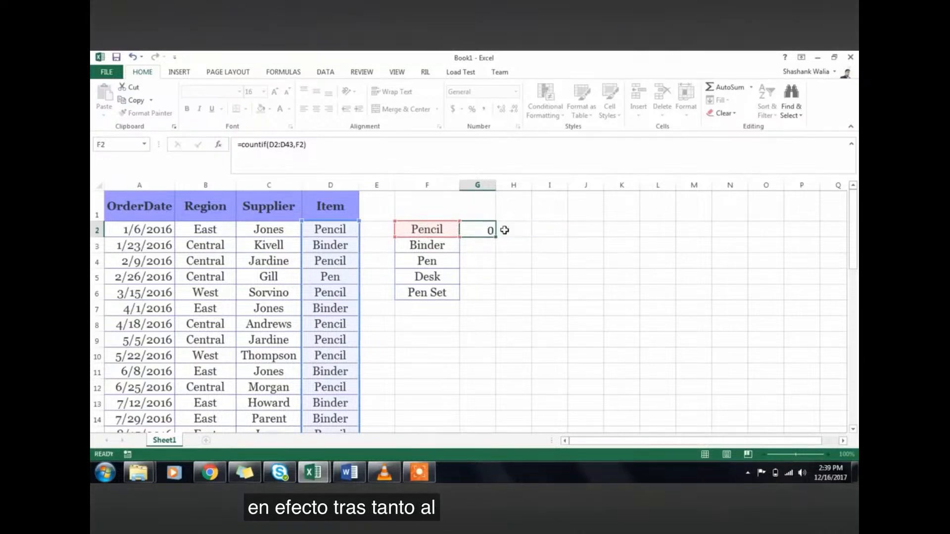
Make the range in the G2 formula absolute so it reads =COUNTIF($D$2:$D$43,F2)
{"action": "left_click", "coordinate": [489, 231]}
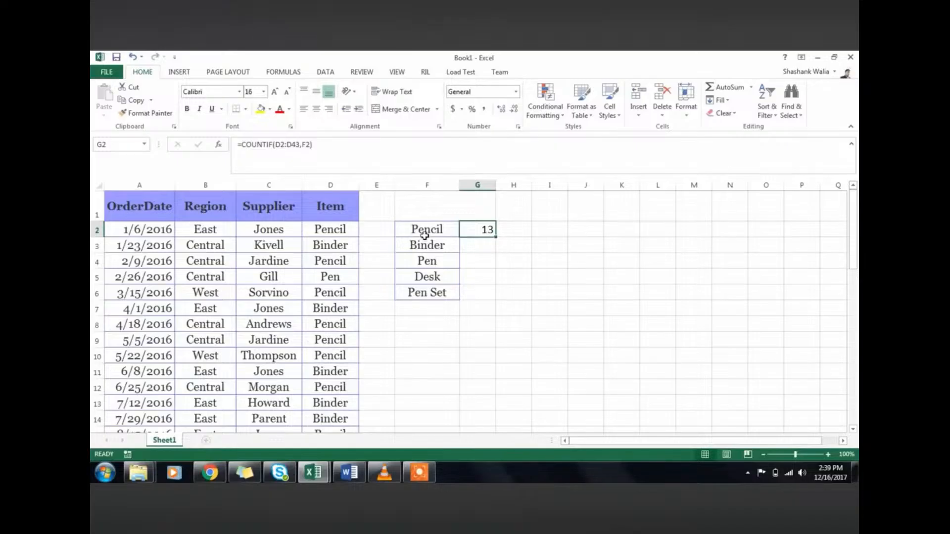
{"action": "left_click", "coordinate": [407, 232]}
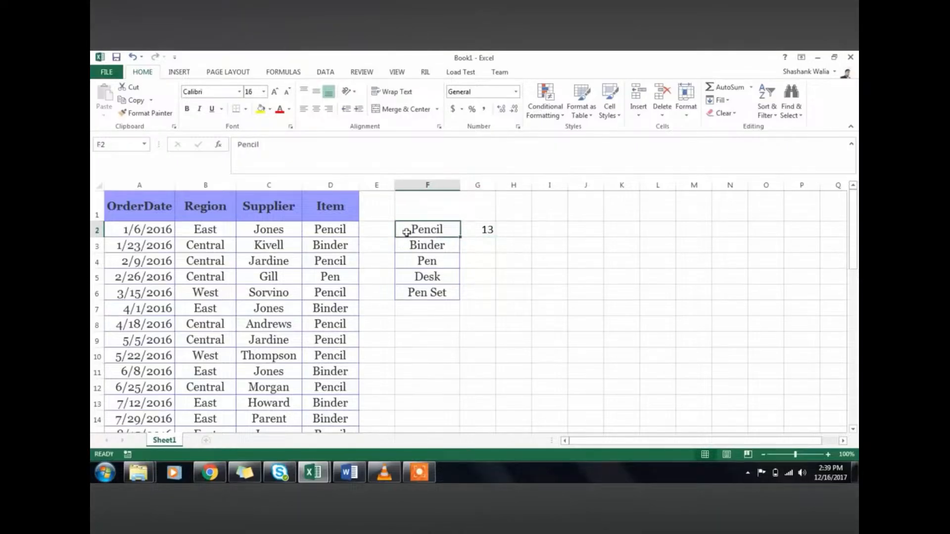
{"action": "left_click", "coordinate": [476, 230]}
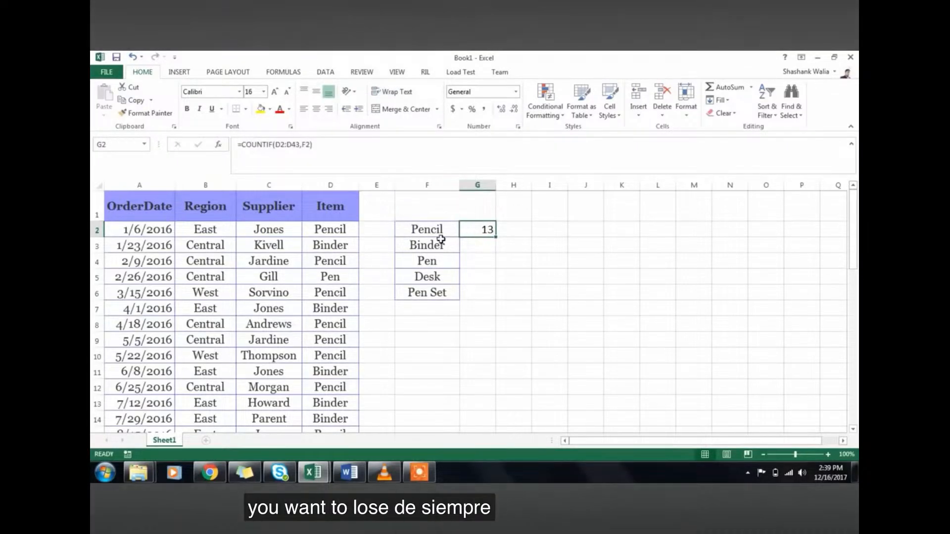
{"action": "left_click", "coordinate": [277, 144]}
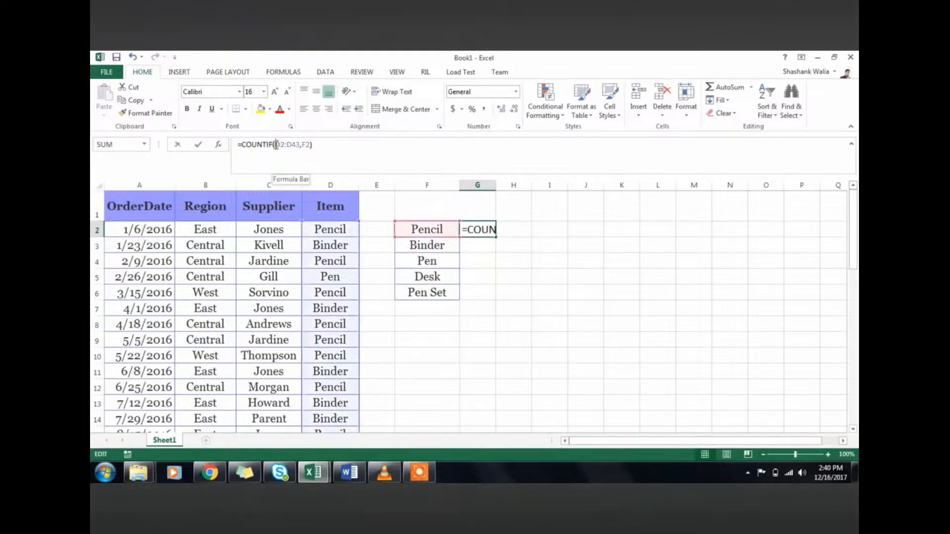
{"action": "type", "text": "$"}
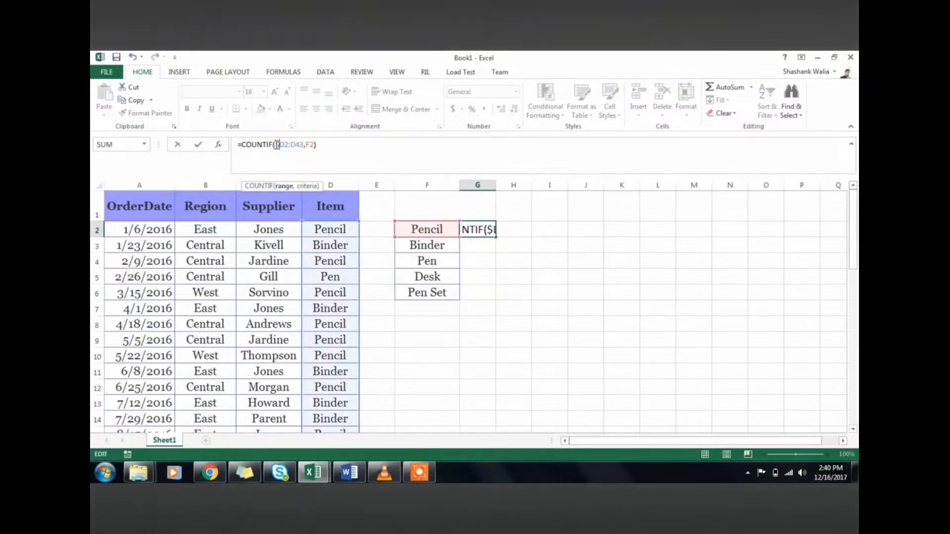
{"action": "key", "text": "Right"}
{"action": "type", "text": "$"}
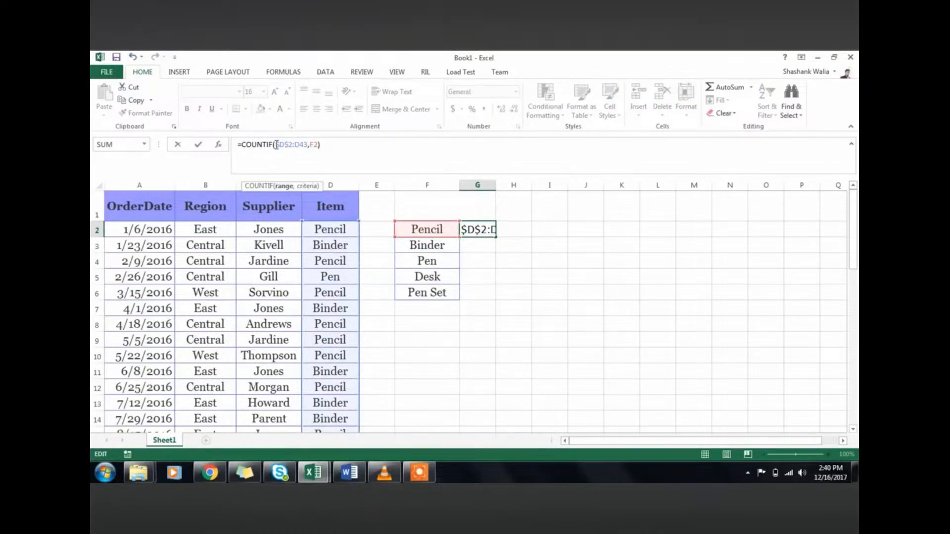
{"action": "key", "text": "Right"}
{"action": "key", "text": "Right"}
{"action": "type", "text": "$"}
{"action": "key", "text": "Right"}
{"action": "type", "text": "$"}
{"action": "key", "text": "Return"}
Fill the COUNTIF formula from G2 down to G6 for the remaining items
{"action": "left_click", "coordinate": [485, 230]}
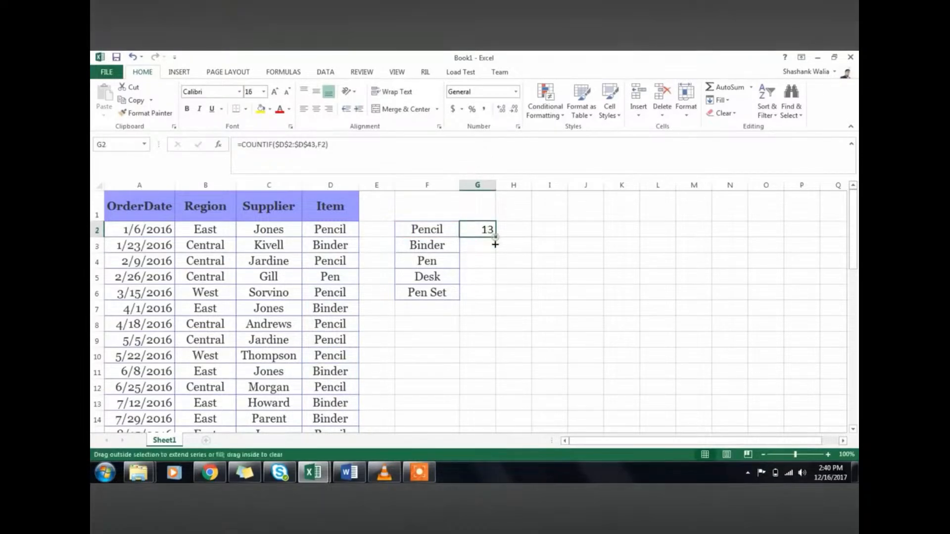
{"action": "left_click_drag", "start_coordinate": [495, 244], "coordinate": [495, 296]}
{"action": "left_click", "coordinate": [528, 233]}
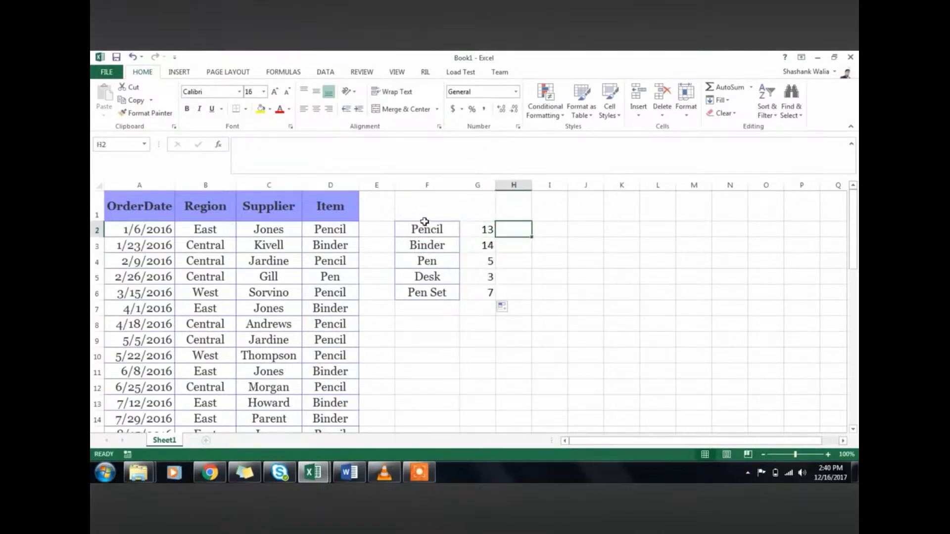
Enter the heading "Orders Placed" in merged cell F1 above the item counts
{"action": "left_click", "coordinate": [424, 205]}
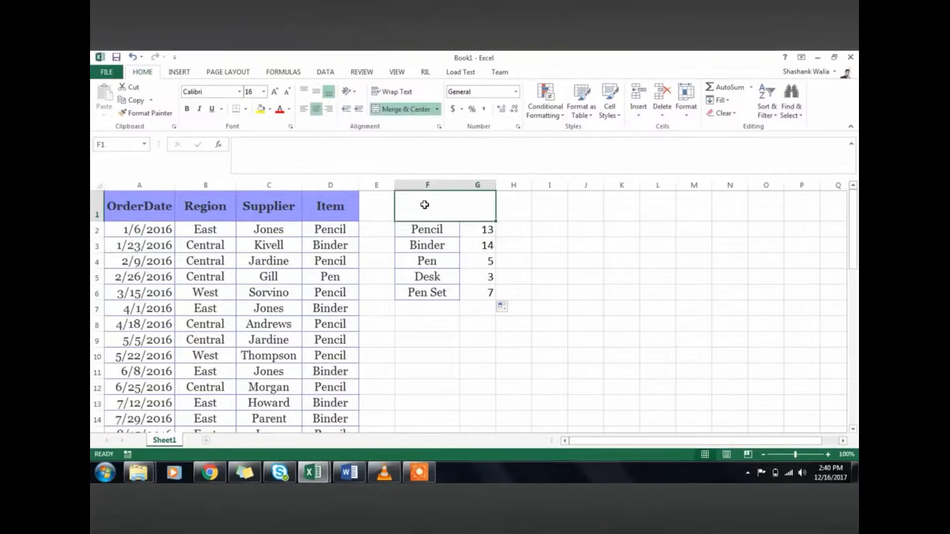
{"action": "type", "text": "Orders"}
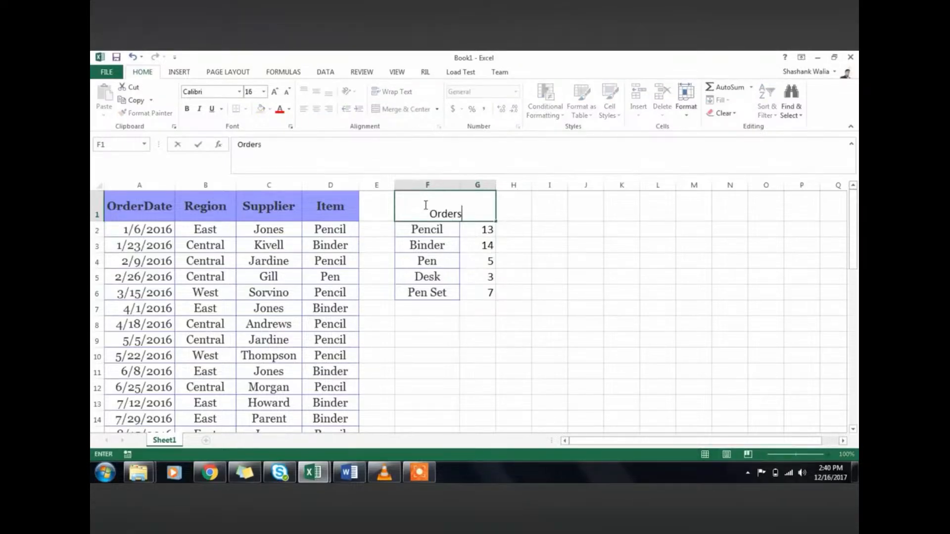
{"action": "type", "text": " Placed"}
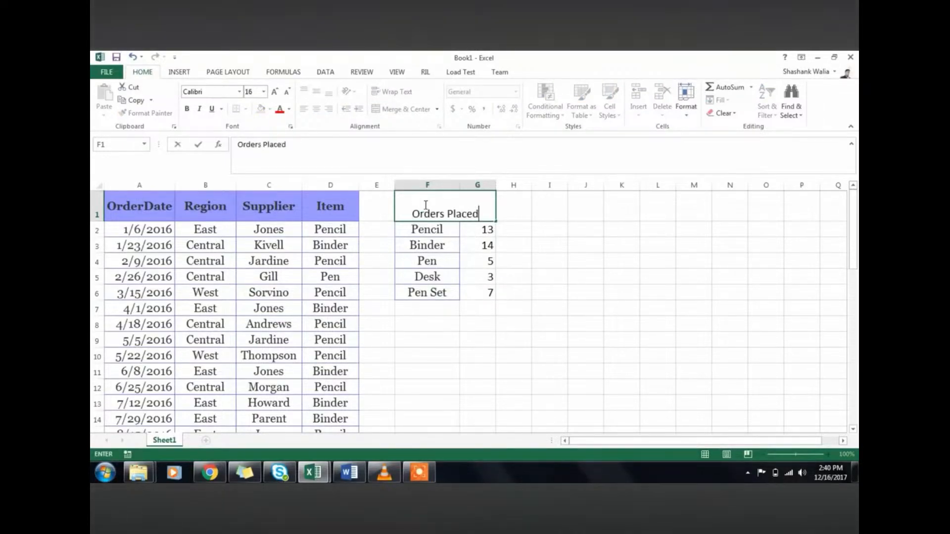
{"action": "left_click", "coordinate": [583, 261]}
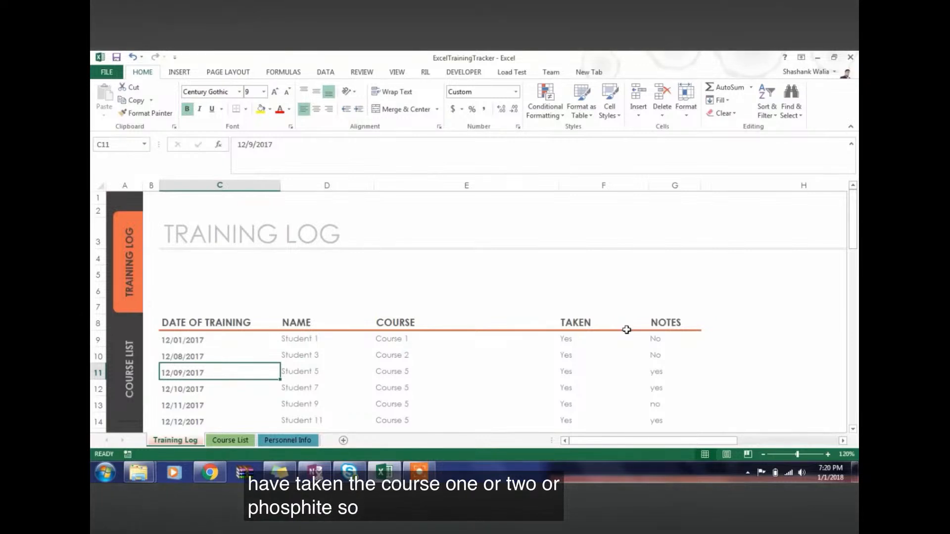
Convert the training log data in C8:G20 into an Excel table with headers
{"action": "left_click", "coordinate": [205, 340]}
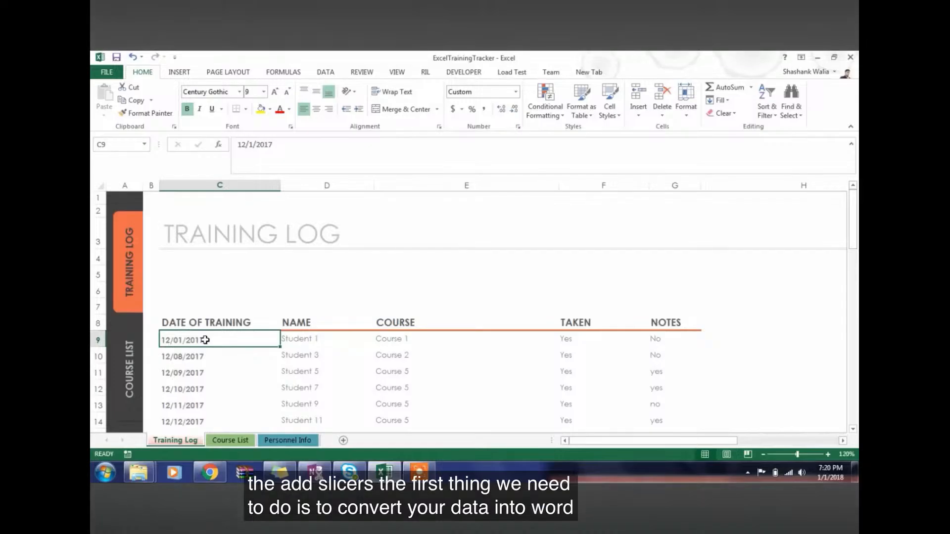
{"action": "left_click", "coordinate": [304, 343]}
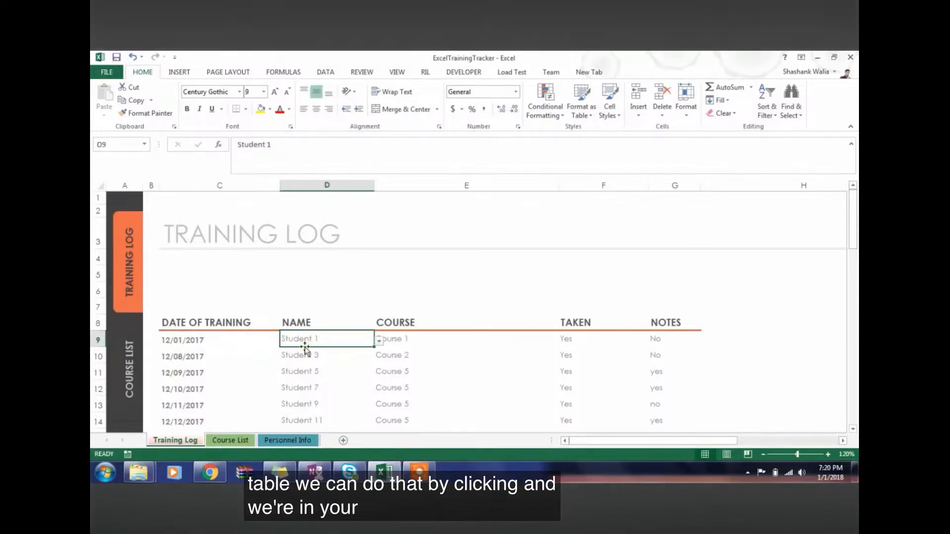
{"action": "left_click", "coordinate": [179, 72]}
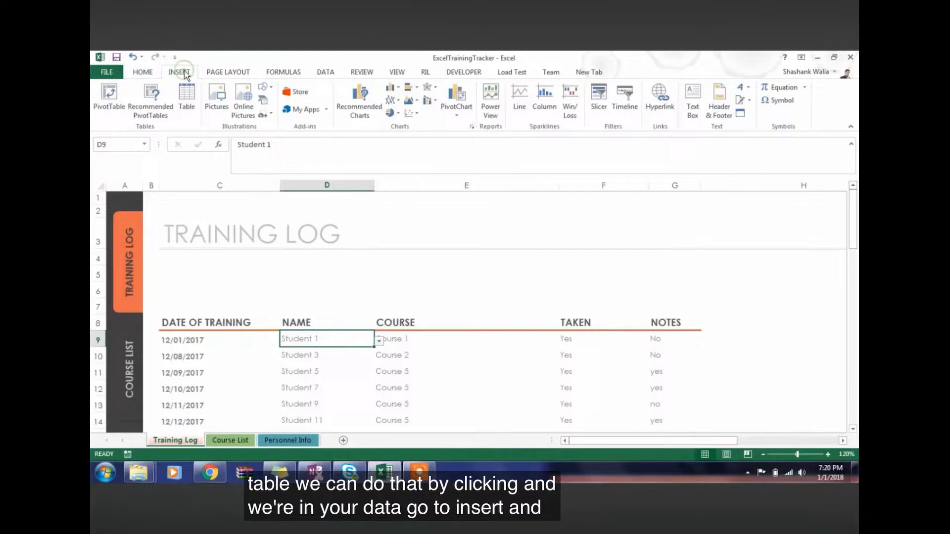
{"action": "left_click", "coordinate": [184, 103]}
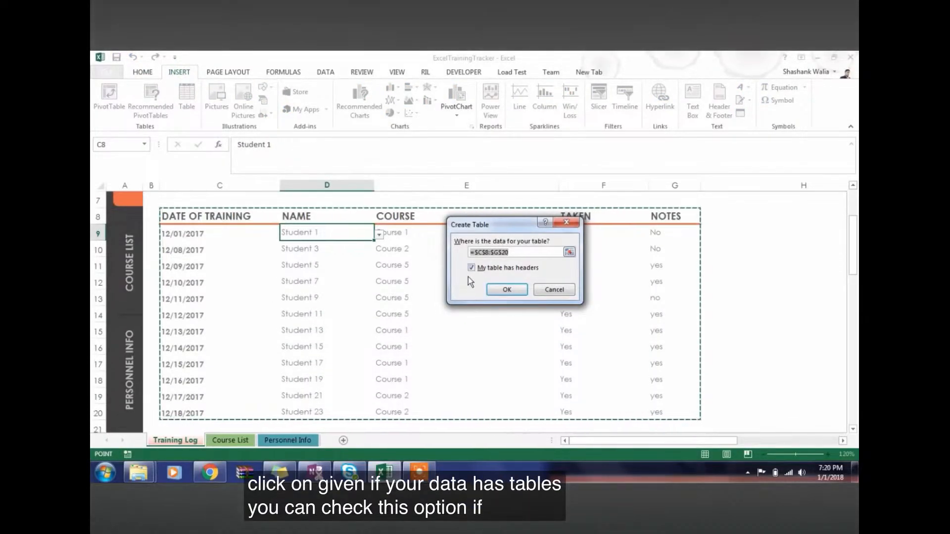
{"action": "left_click", "coordinate": [500, 289]}
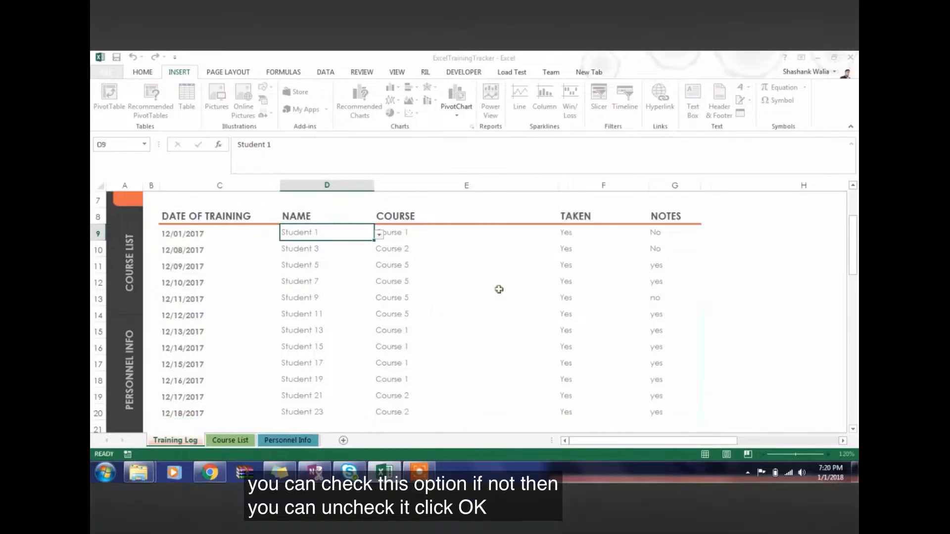
Insert a slicer for the COURSE field of the training log table
{"action": "left_click", "coordinate": [332, 267]}
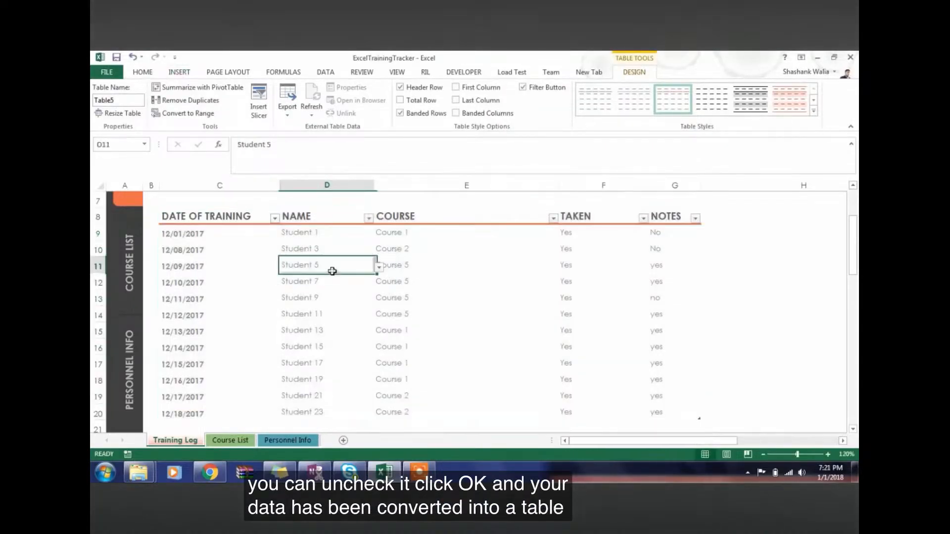
{"action": "left_click", "coordinate": [260, 118]}
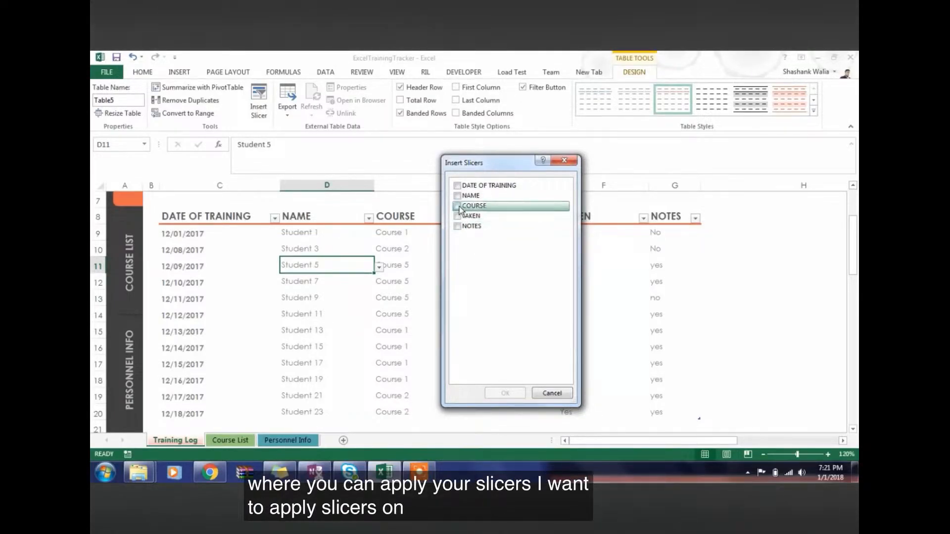
{"action": "left_click", "coordinate": [504, 393]}
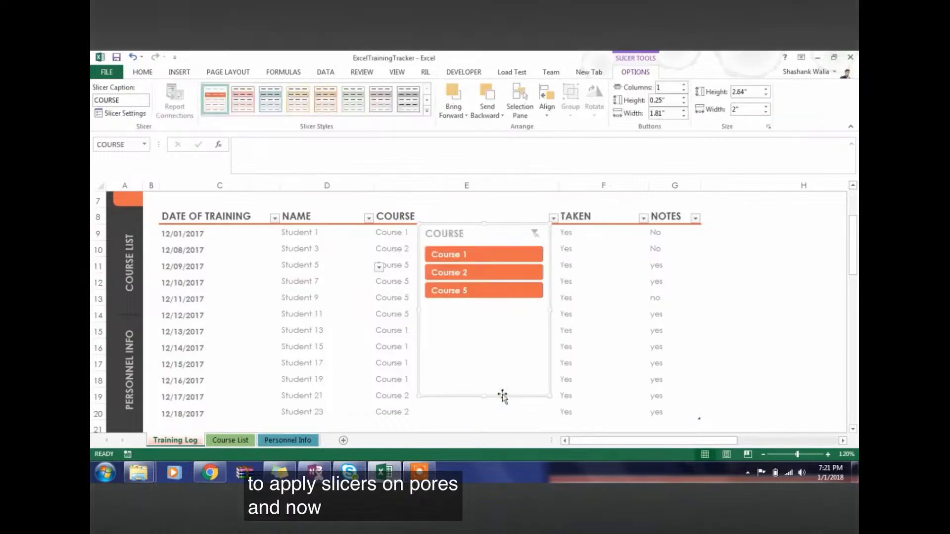
Shorten the COURSE slicer to about 1.3" high and place it over column H beside the table
{"action": "left_click_drag", "start_coordinate": [484, 395], "coordinate": [480, 310]}
{"action": "left_click_drag", "start_coordinate": [470, 223], "coordinate": [768, 200]}
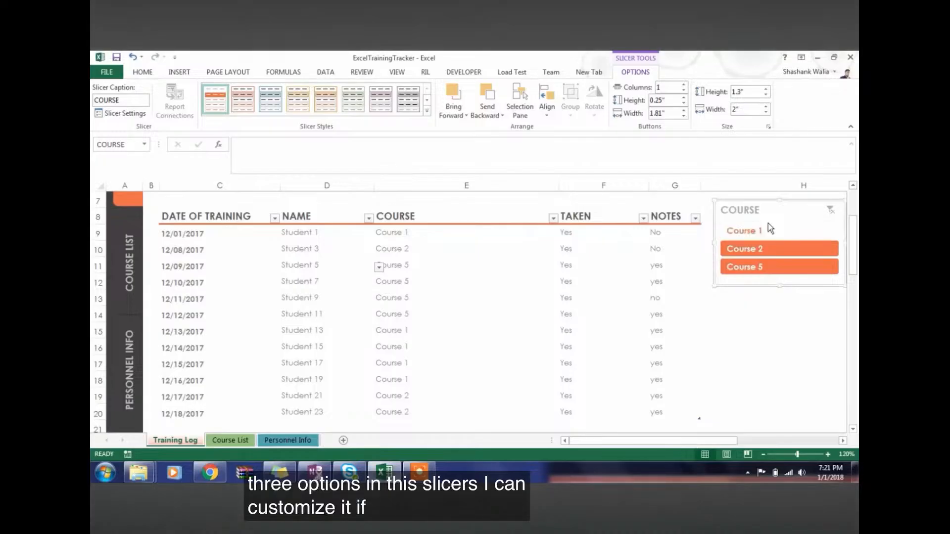
Filter the training log with the slicer by Course 1, Course 2 and finally Course 5
{"action": "left_click", "coordinate": [765, 230]}
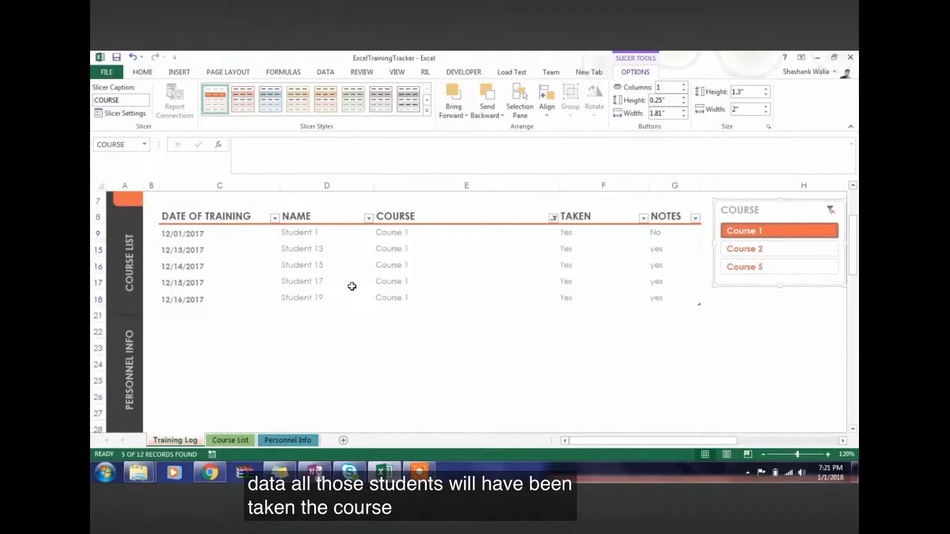
{"action": "left_click", "coordinate": [767, 250]}
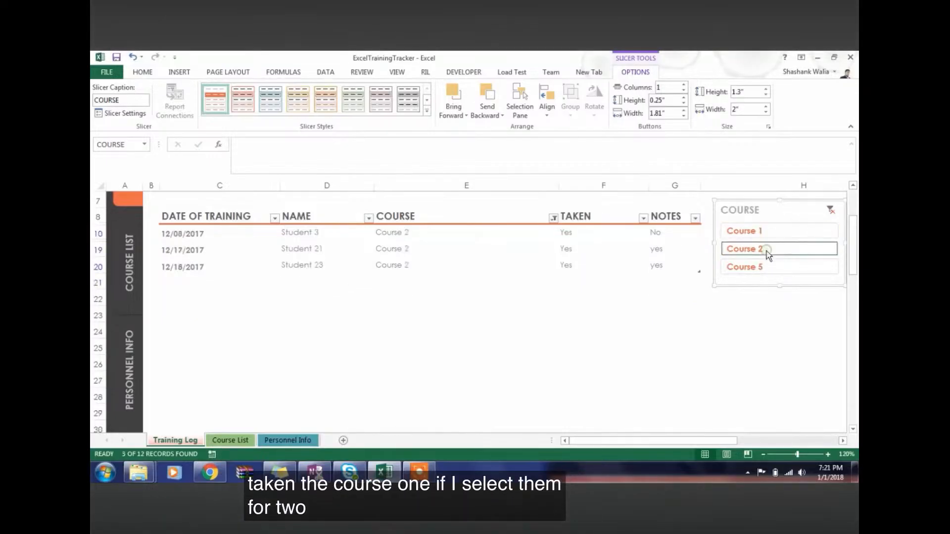
{"action": "left_click", "coordinate": [759, 269]}
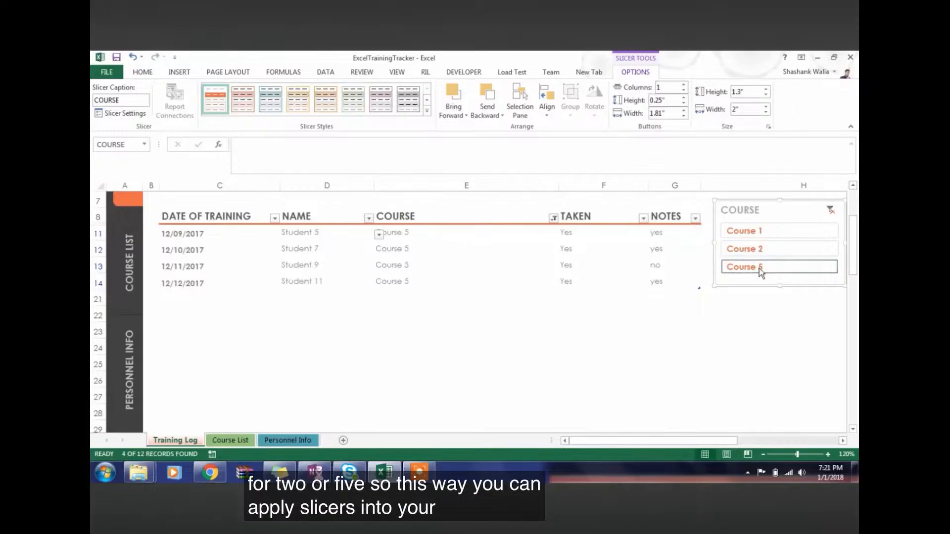
Move the COURSE slicer to the blank area above the table and set its button layout to 3 columns
{"action": "scroll", "coordinate": [779, 319], "scroll_direction": "up", "scroll_amount": 2}
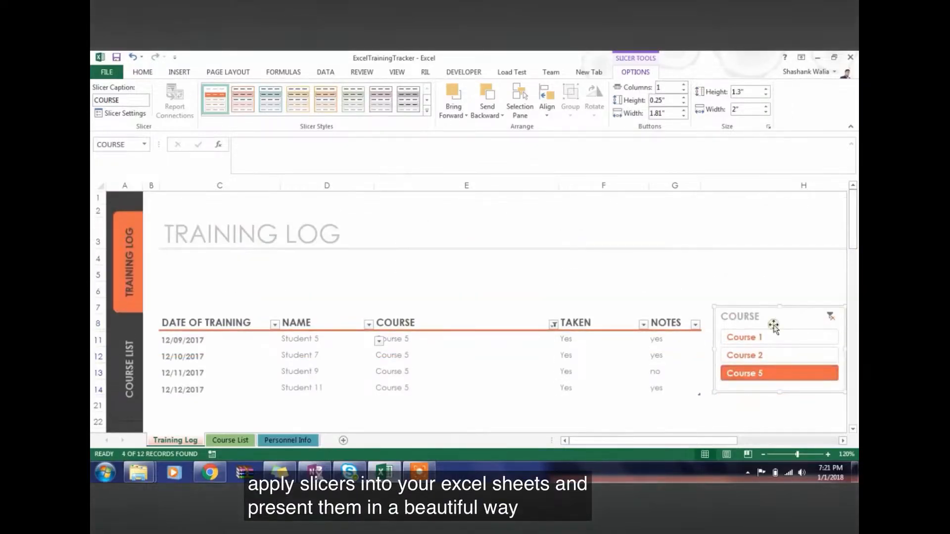
{"action": "left_click_drag", "start_coordinate": [764, 309], "coordinate": [396, 246]}
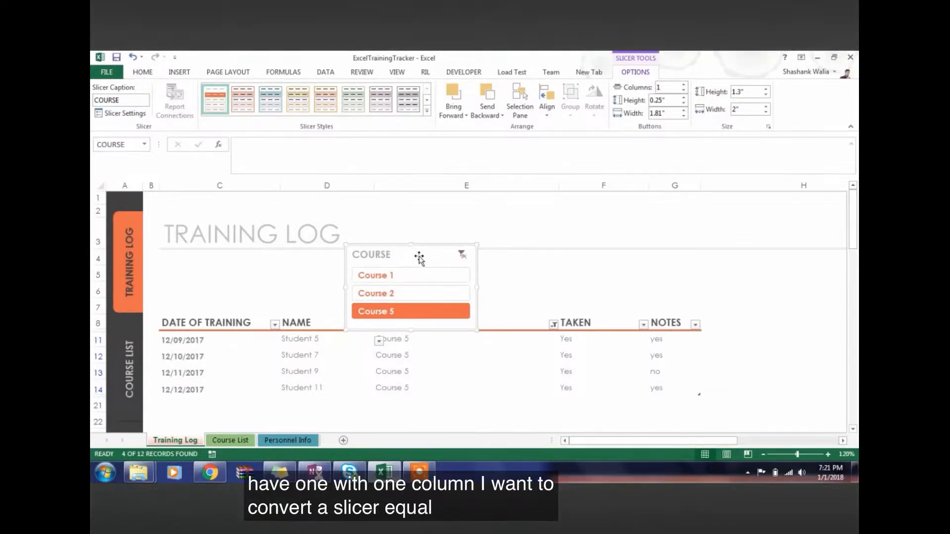
{"action": "left_click", "coordinate": [683, 85]}
{"action": "left_click", "coordinate": [684, 85]}
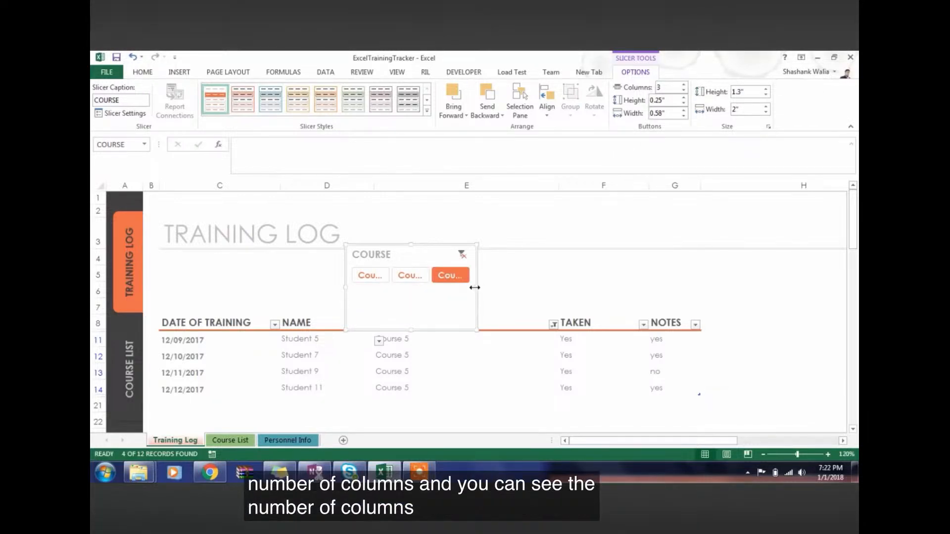
Resize the slicer to about 3.68" wide with less height and align it under the TRAINING LOG title, above the date and name columns
{"action": "left_click_drag", "start_coordinate": [475, 288], "coordinate": [585, 279]}
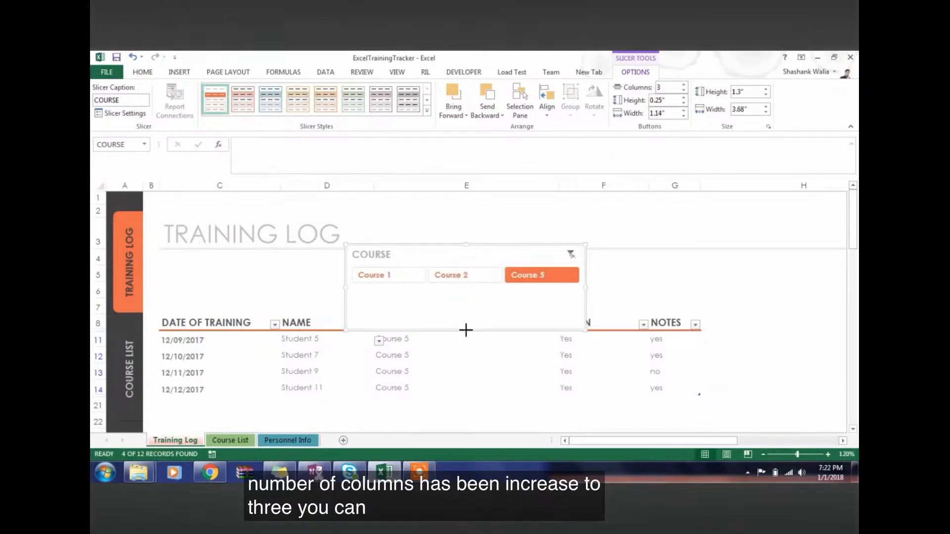
{"action": "left_click_drag", "start_coordinate": [466, 330], "coordinate": [464, 303]}
{"action": "left_click_drag", "start_coordinate": [434, 245], "coordinate": [247, 257]}
{"action": "left_click", "coordinate": [470, 273]}
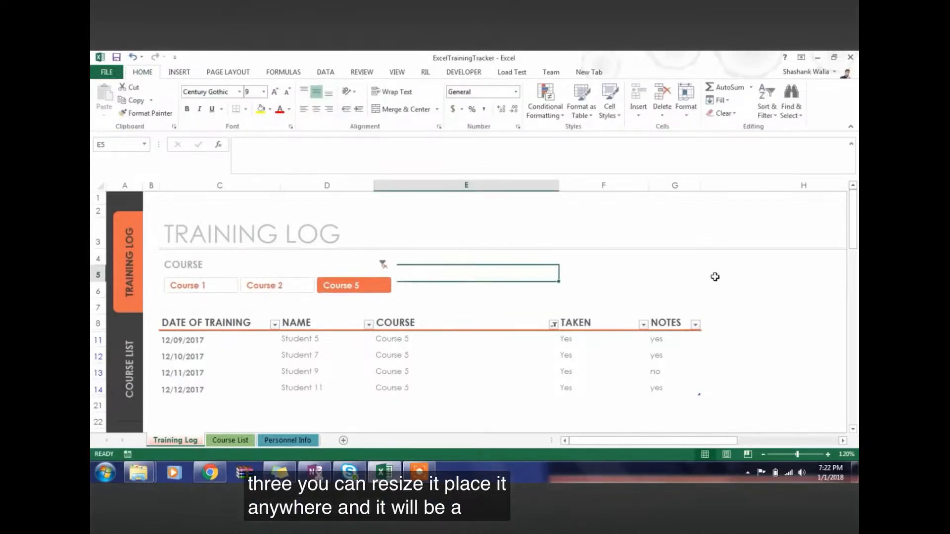
{"action": "left_click", "coordinate": [714, 274]}
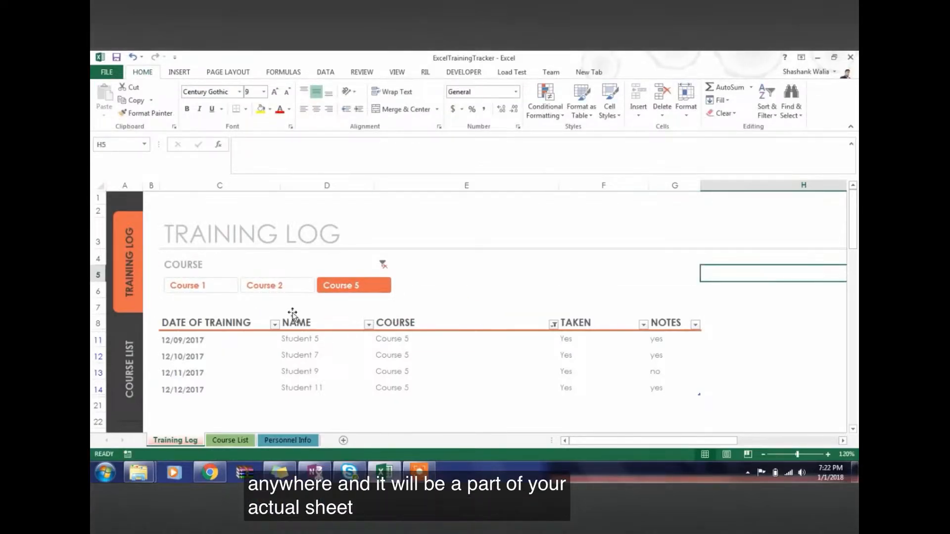
Clear the slicer's filter and reapply it for Course 1, Course 2 and finally Course 5
{"action": "left_click", "coordinate": [383, 265]}
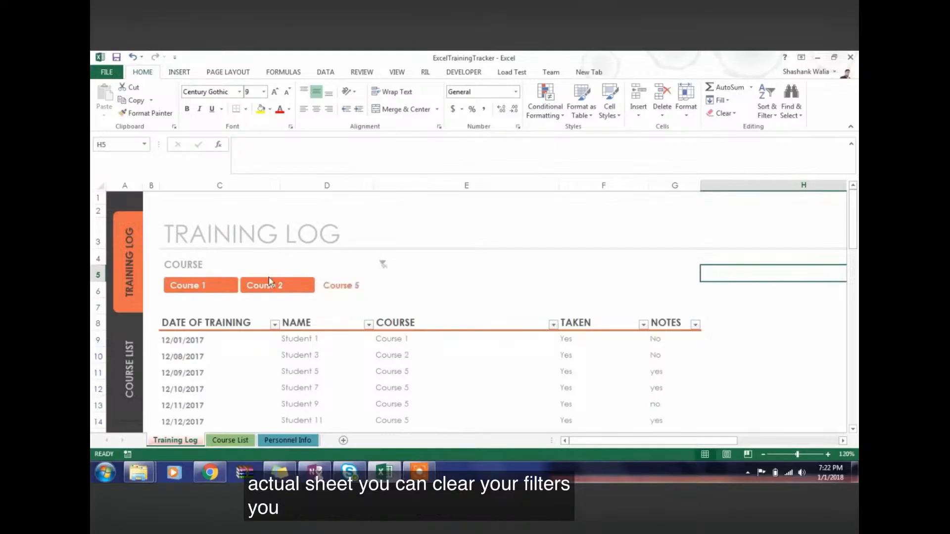
{"action": "left_click", "coordinate": [206, 290]}
{"action": "left_click", "coordinate": [280, 289]}
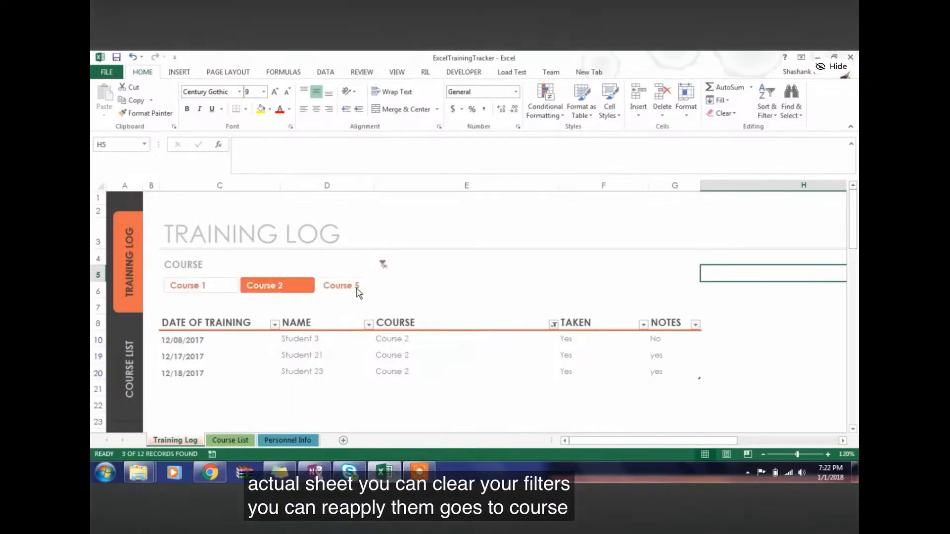
{"action": "left_click", "coordinate": [357, 291]}
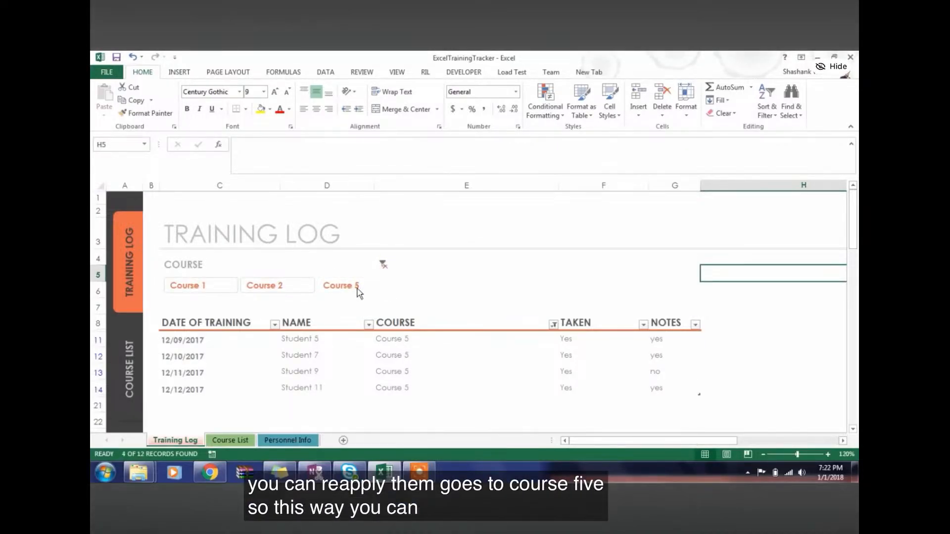
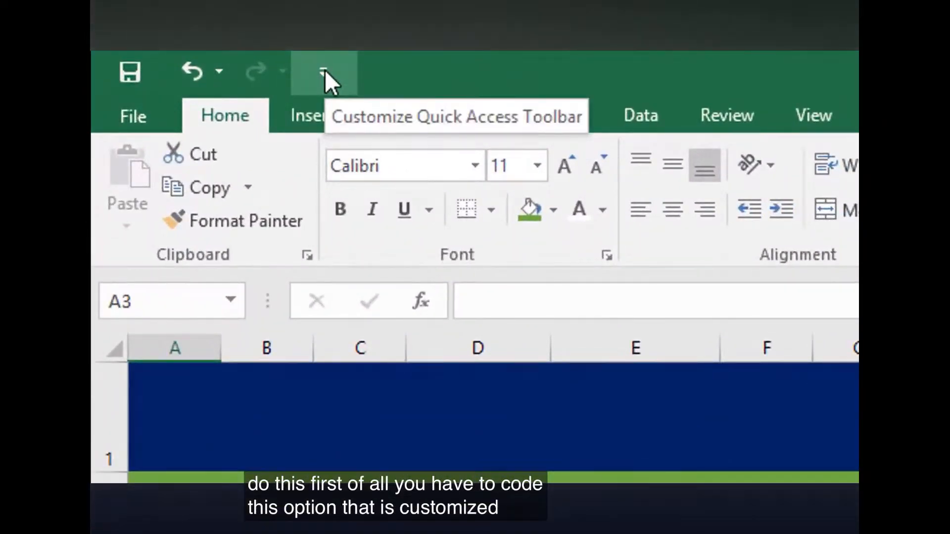
Add the Speak Cells command from Commands Not in the Ribbon to the Quick Access Toolbar
{"action": "left_click", "coordinate": [324, 71]}
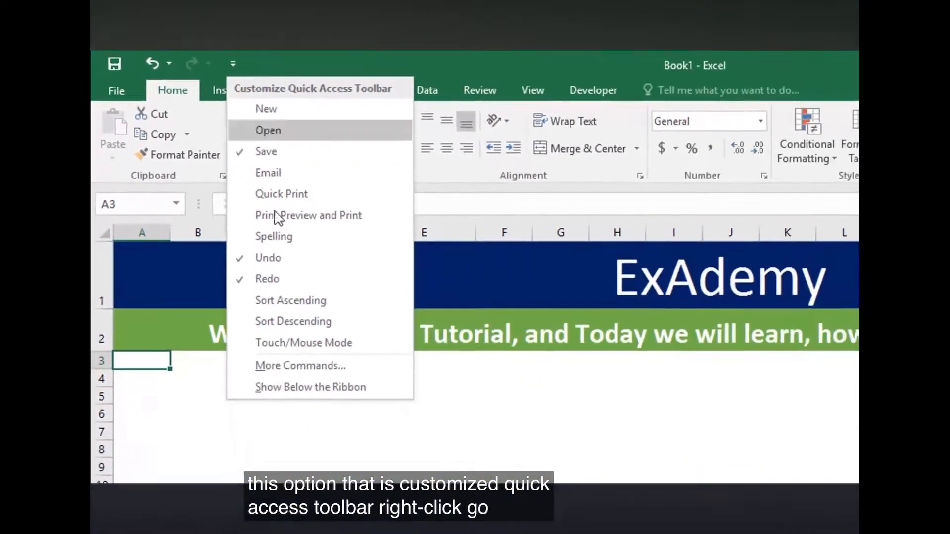
{"action": "left_click", "coordinate": [291, 365]}
{"action": "left_click", "coordinate": [572, 172]}
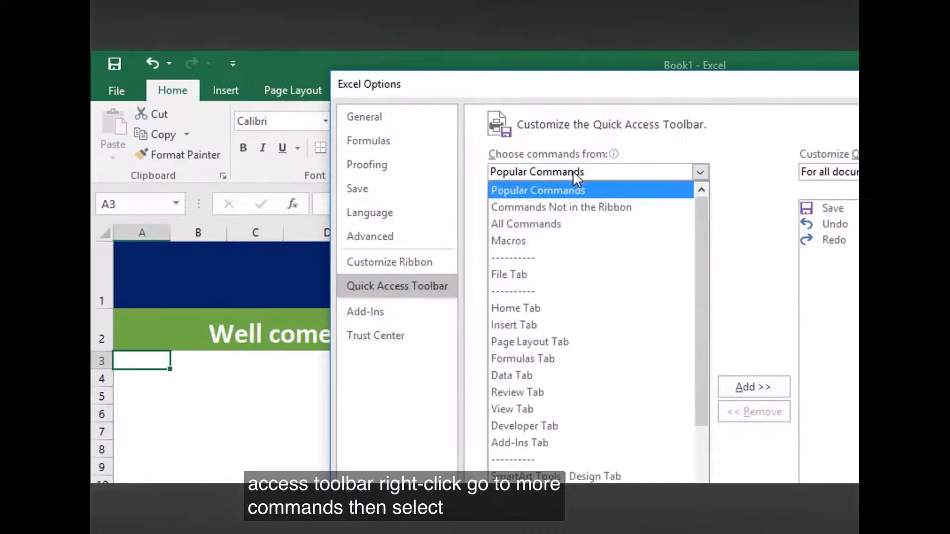
{"action": "left_click", "coordinate": [556, 210]}
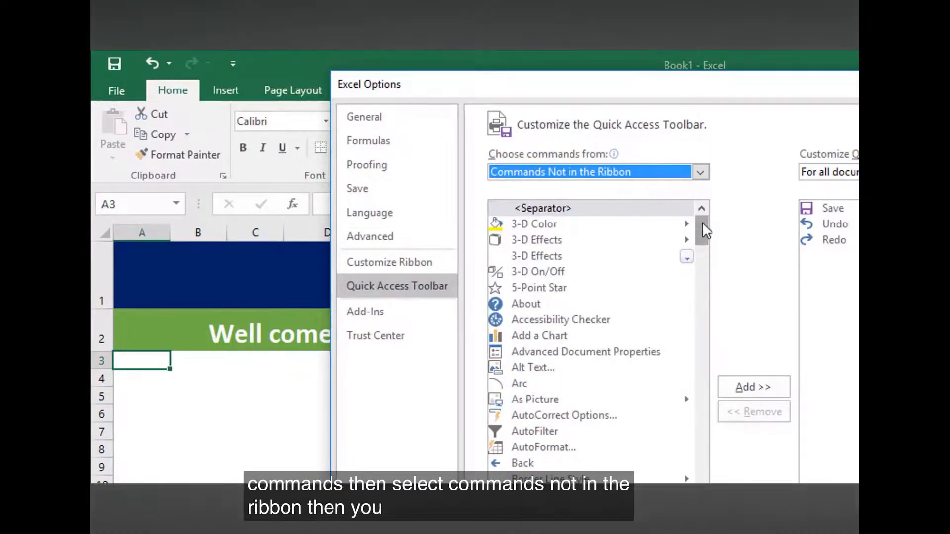
{"action": "left_click_drag", "start_coordinate": [702, 221], "coordinate": [701, 498]}
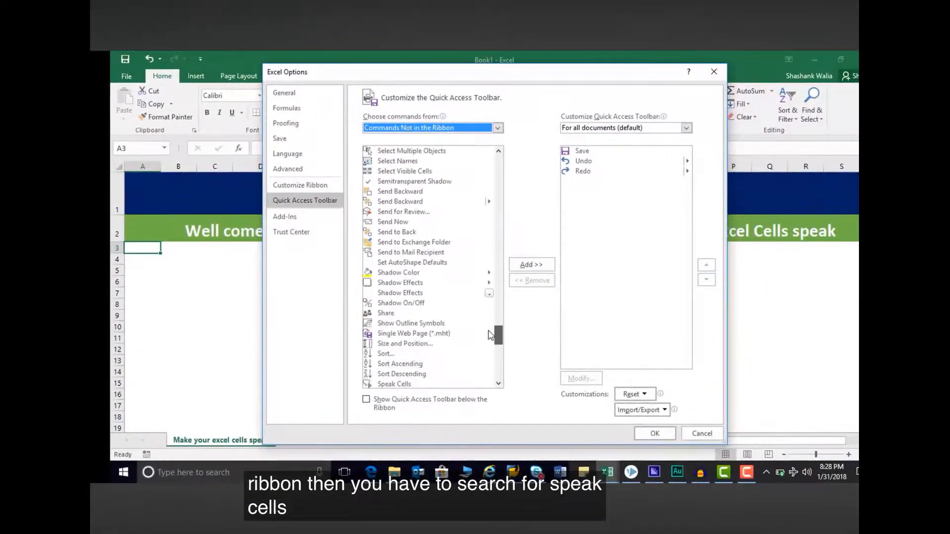
{"action": "left_click_drag", "start_coordinate": [489, 331], "coordinate": [489, 332]}
{"action": "left_click", "coordinate": [488, 332]}
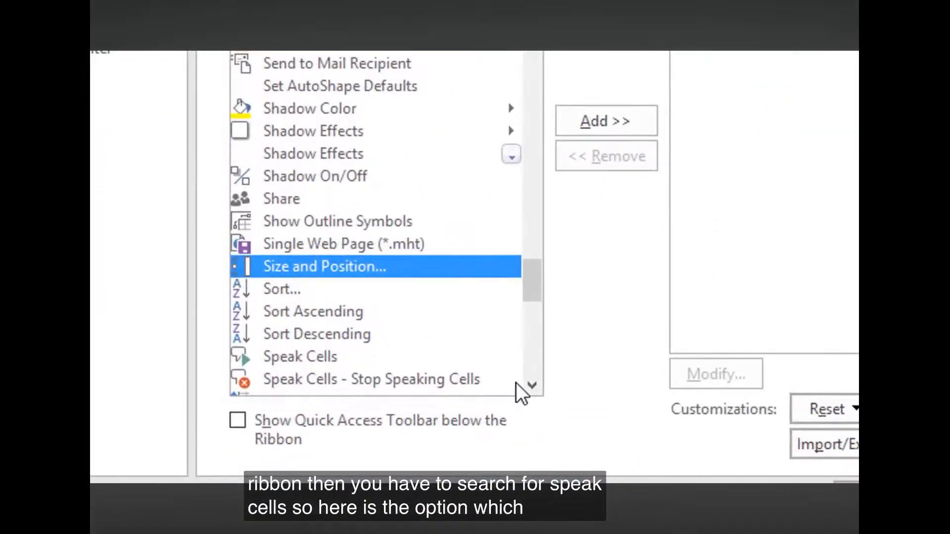
{"action": "left_click", "coordinate": [532, 386]}
{"action": "left_click", "coordinate": [346, 319]}
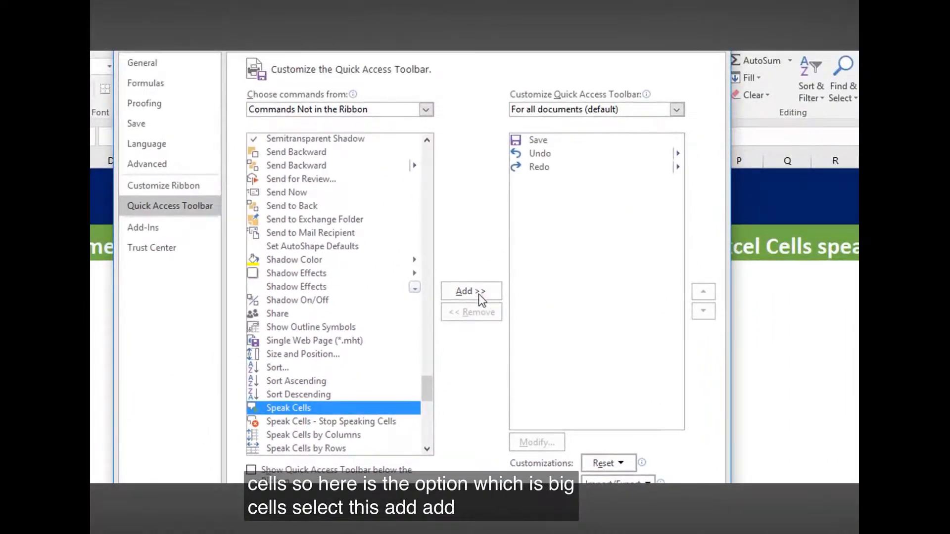
{"action": "left_click", "coordinate": [479, 294]}
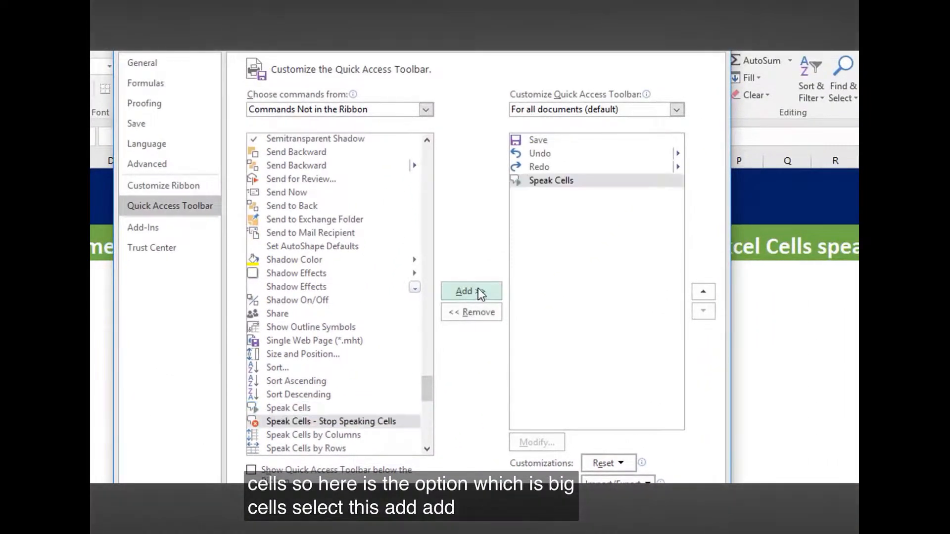
Add the Speak Cells on Enter command to the Quick Access Toolbar as well and apply the customization
{"action": "left_click", "coordinate": [427, 450]}
{"action": "left_click", "coordinate": [346, 438]}
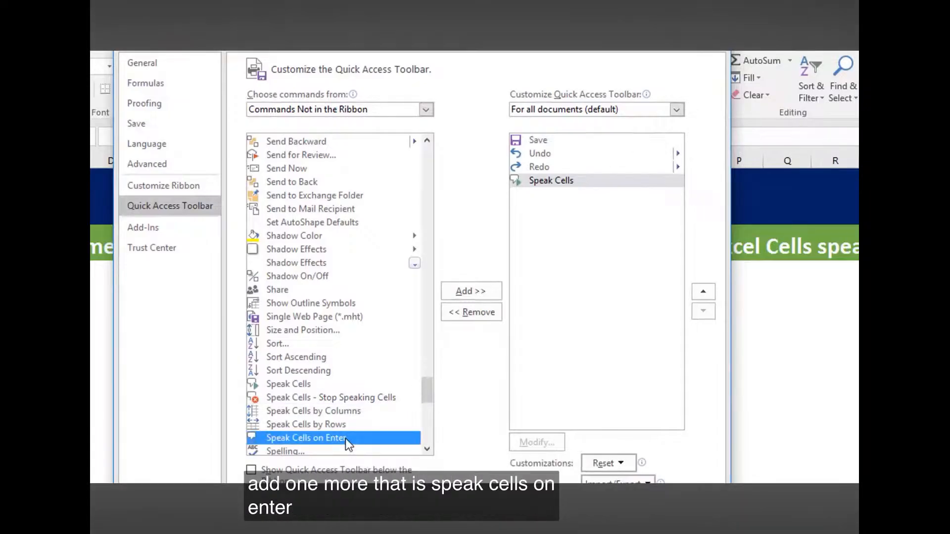
{"action": "left_click", "coordinate": [471, 291]}
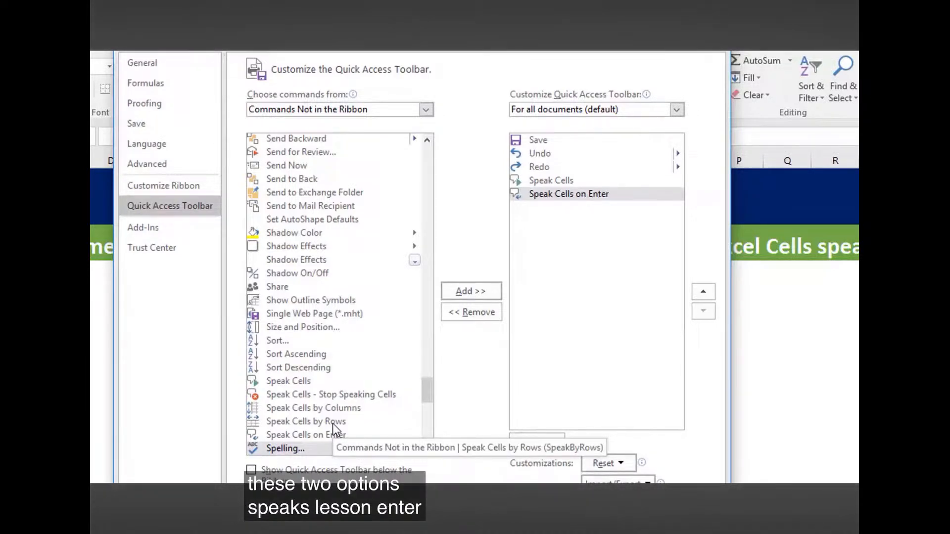
{"action": "left_click", "coordinate": [638, 458]}
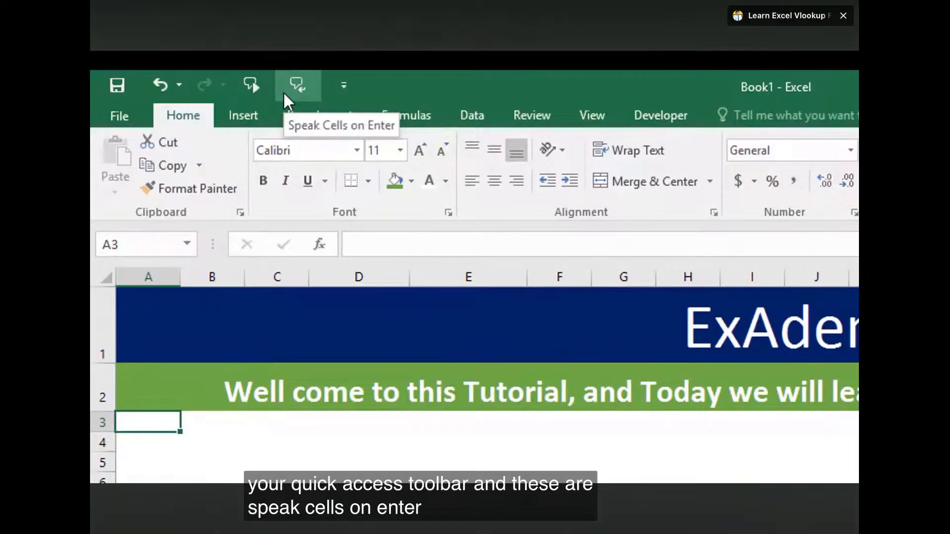
Enter 345698 in cell D4 with Speak Cells on Enter turned off
{"action": "left_click", "coordinate": [417, 427]}
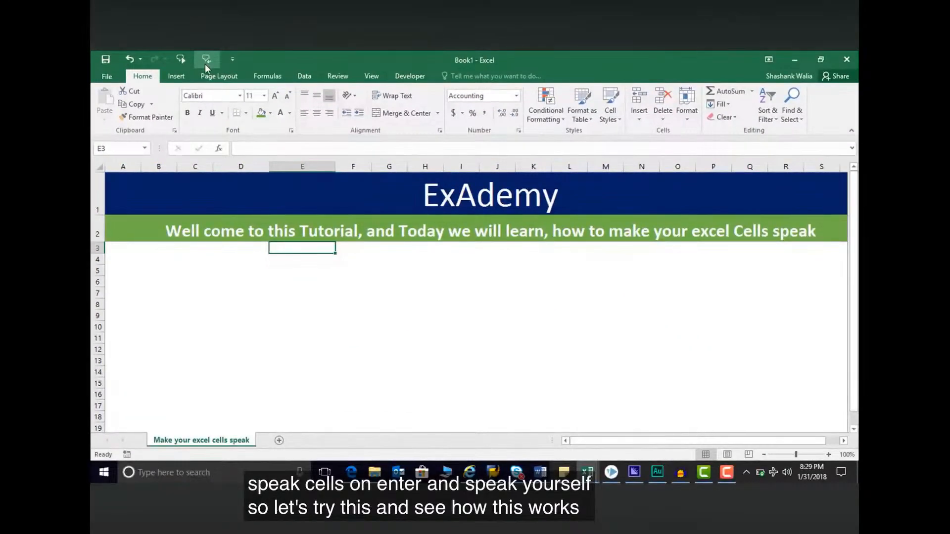
{"action": "left_click", "coordinate": [257, 255]}
{"action": "type", "text": "3456"}
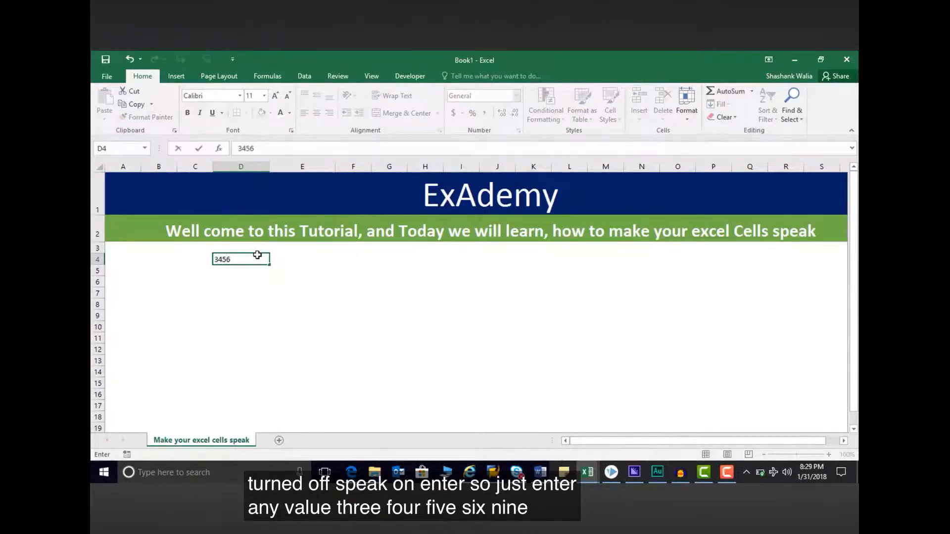
{"action": "type", "text": "98"}
{"action": "key", "text": "Return"}
Turn on Speak Cells on Enter and move past cell D4 so its value is read aloud
{"action": "left_click", "coordinate": [255, 257]}
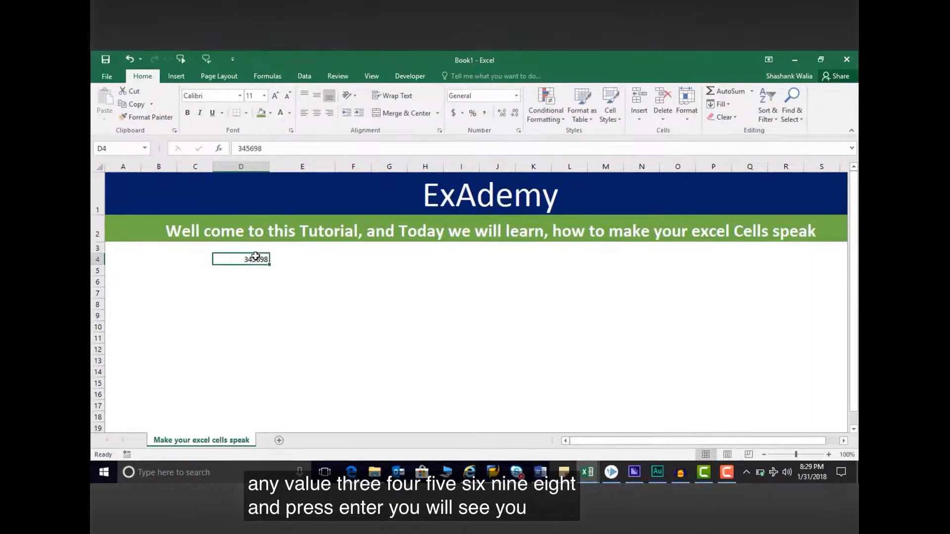
{"action": "left_click", "coordinate": [207, 59]}
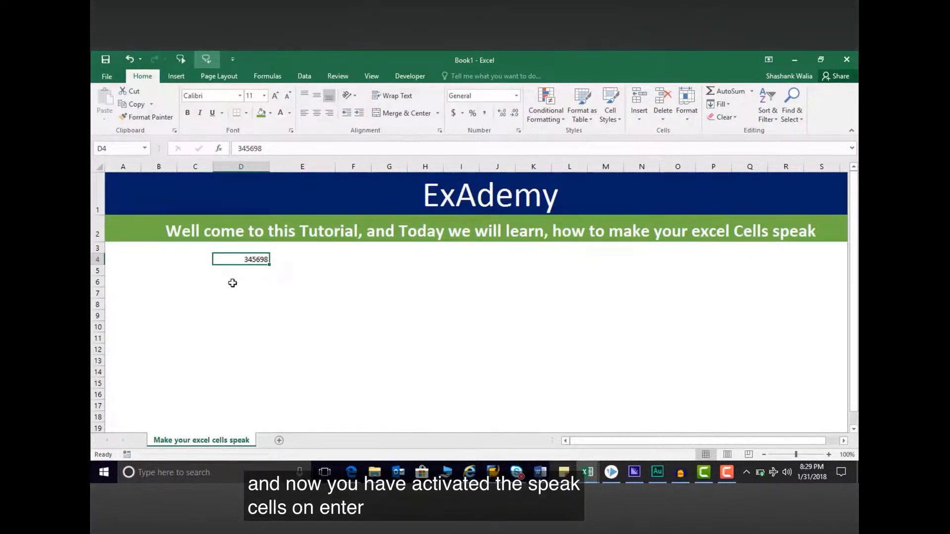
{"action": "key", "text": "Return"}
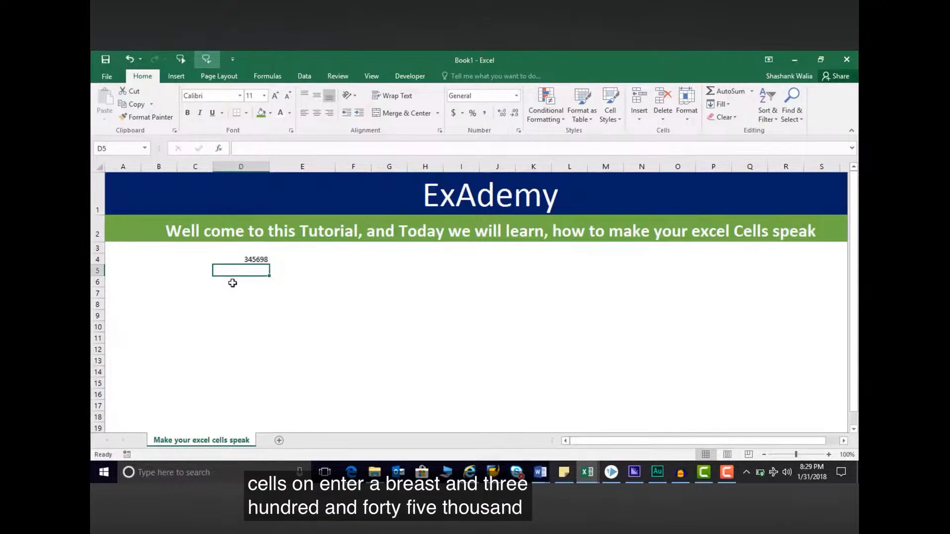
{"action": "left_click", "coordinate": [249, 261]}
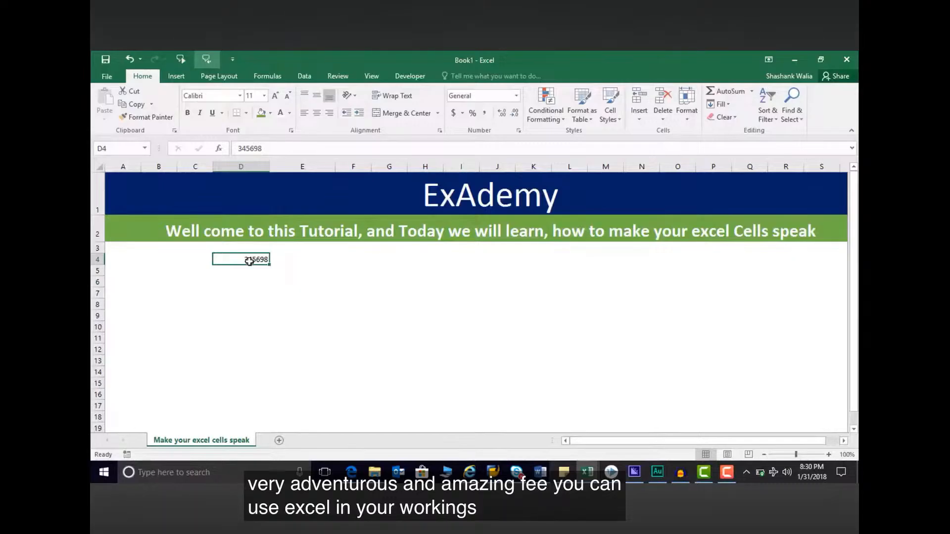
Enter 3468765 in cell D6 to have it spoken
{"action": "left_click", "coordinate": [251, 277]}
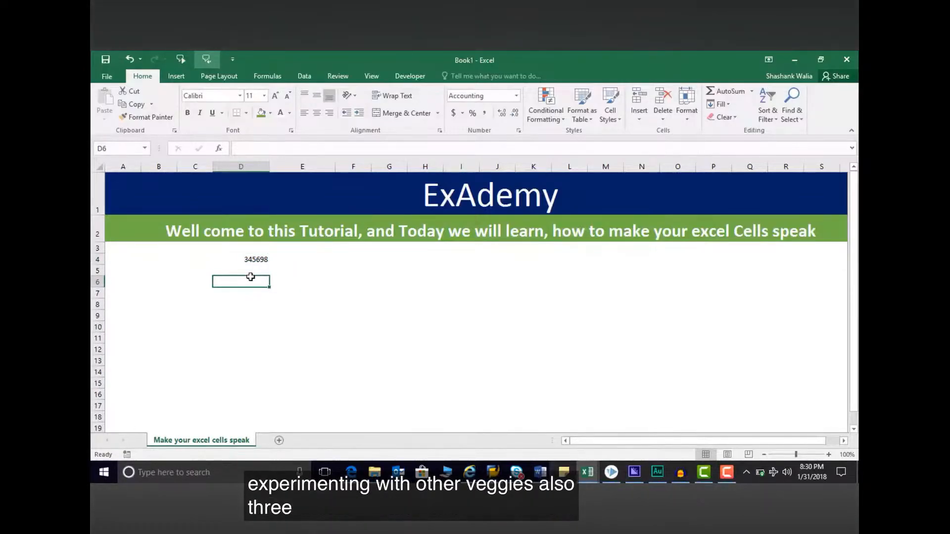
{"action": "type", "text": "3468765"}
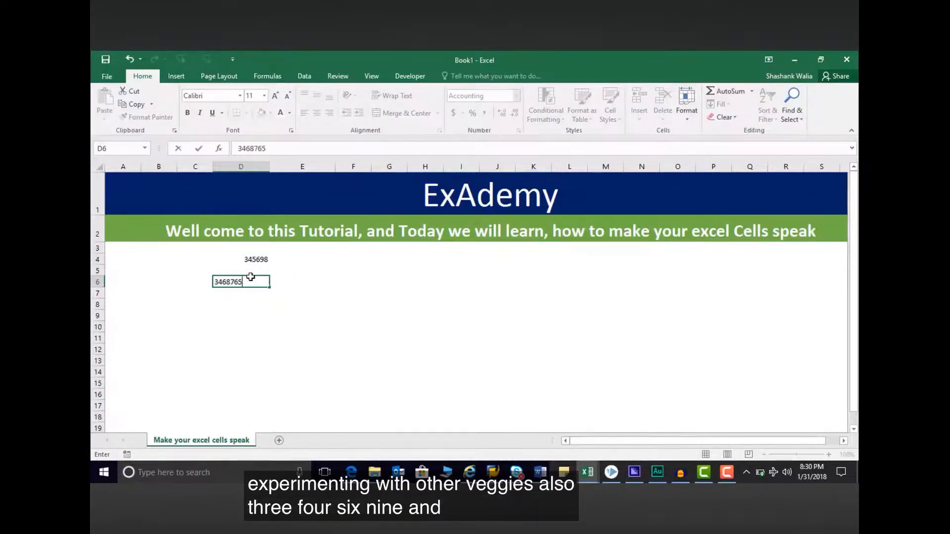
{"action": "key", "text": "Return"}
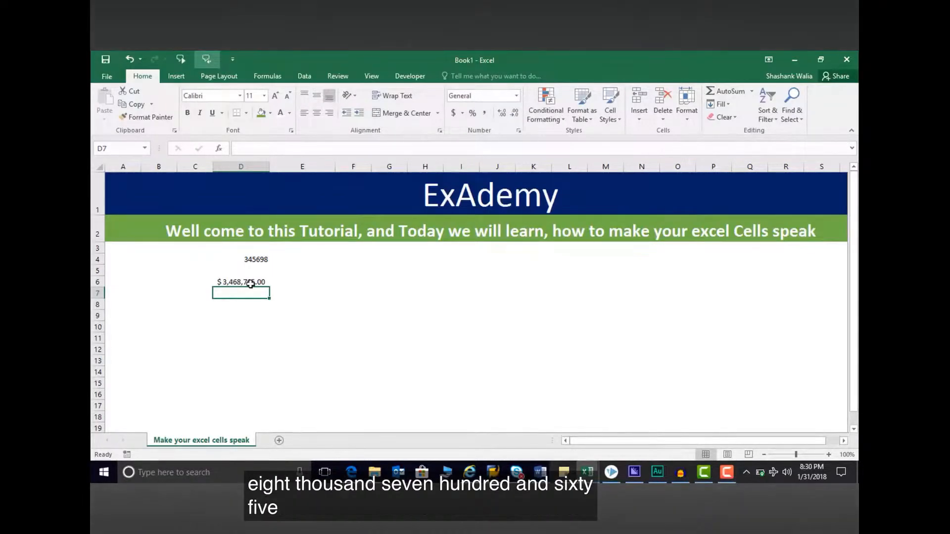
Remove the decimal places from the amount in D6 and have the cell spoken again
{"action": "left_click", "coordinate": [251, 284]}
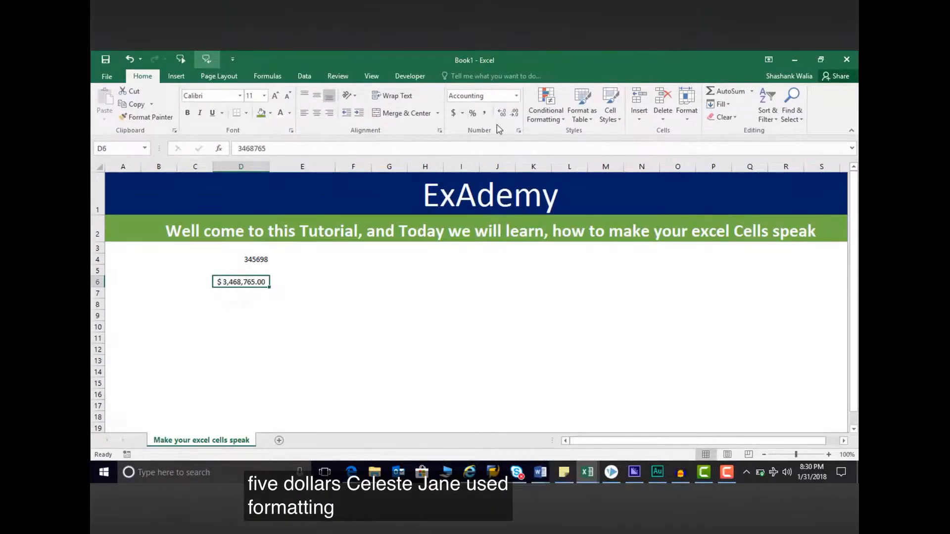
{"action": "left_click", "coordinate": [514, 113]}
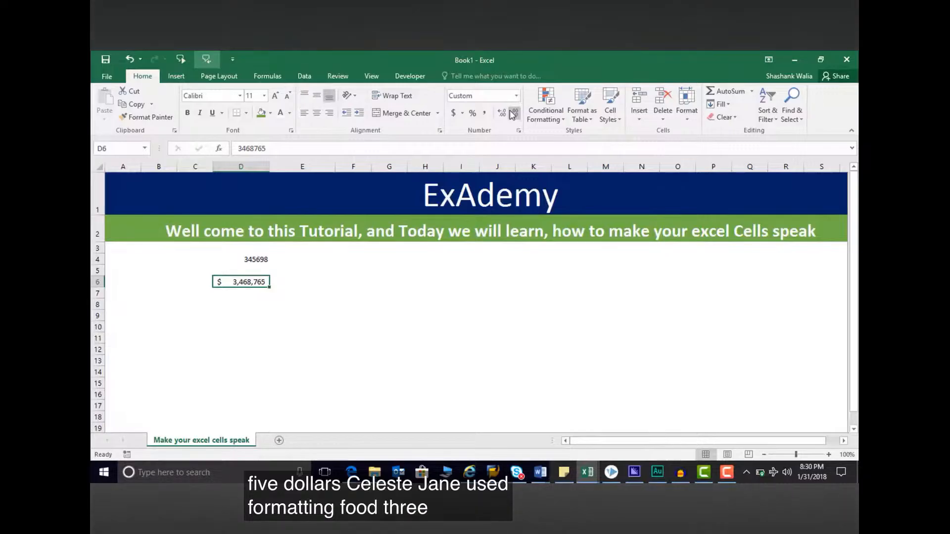
{"action": "key", "text": "Return"}
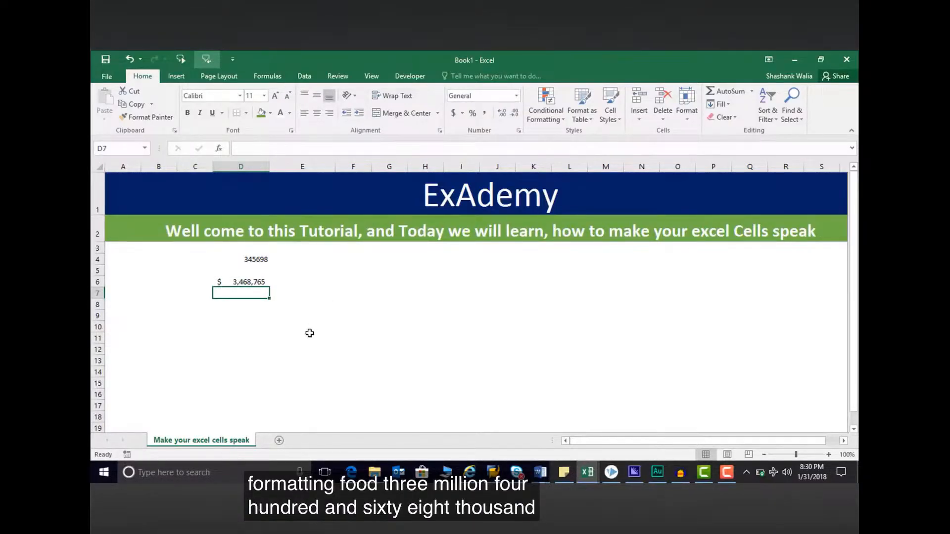
{"action": "left_click", "coordinate": [265, 282]}
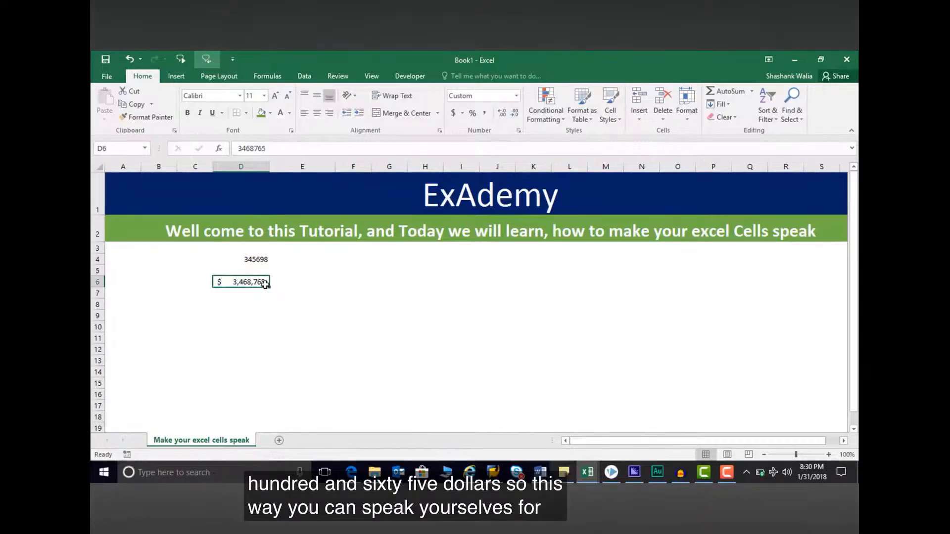
Enter a person's full name in F6 and another person's first name in F7 to hear text entries spoken
{"action": "left_click", "coordinate": [341, 283]}
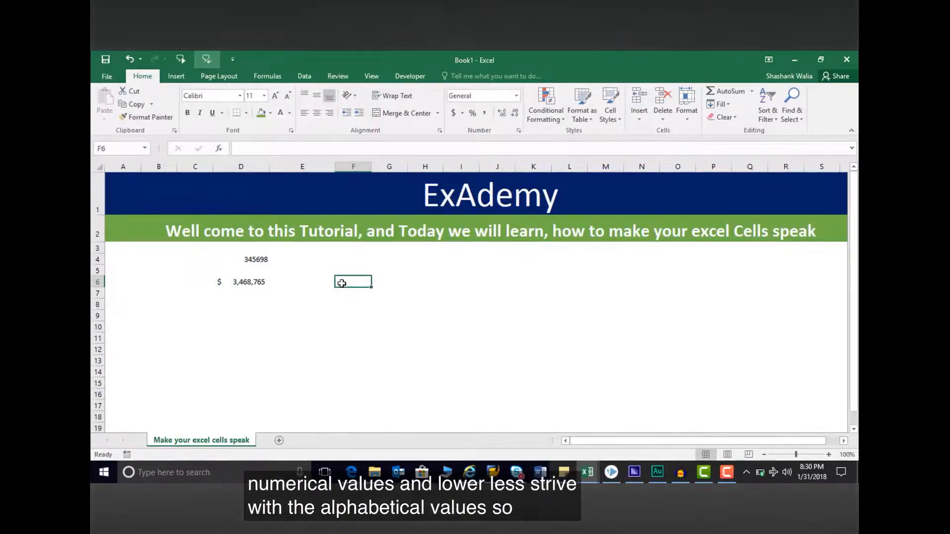
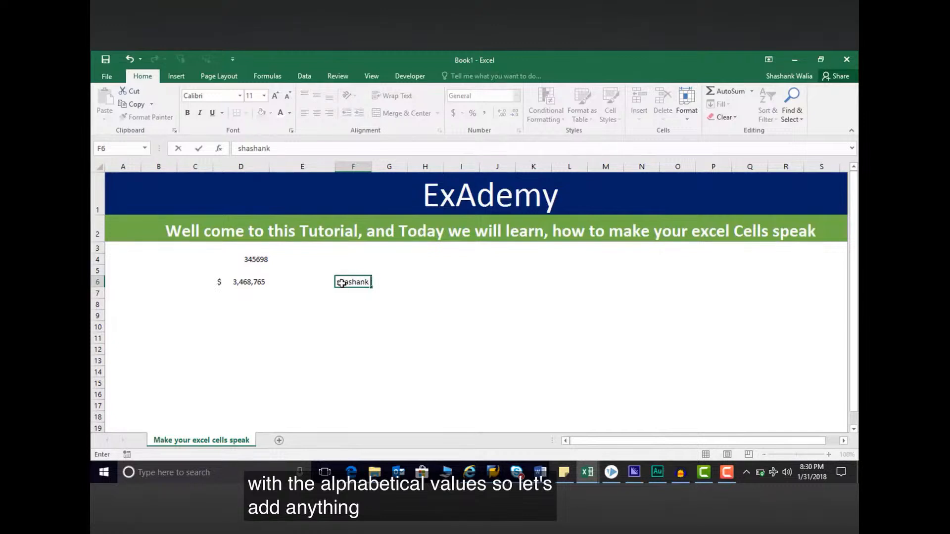
{"action": "key", "text": "Return"}
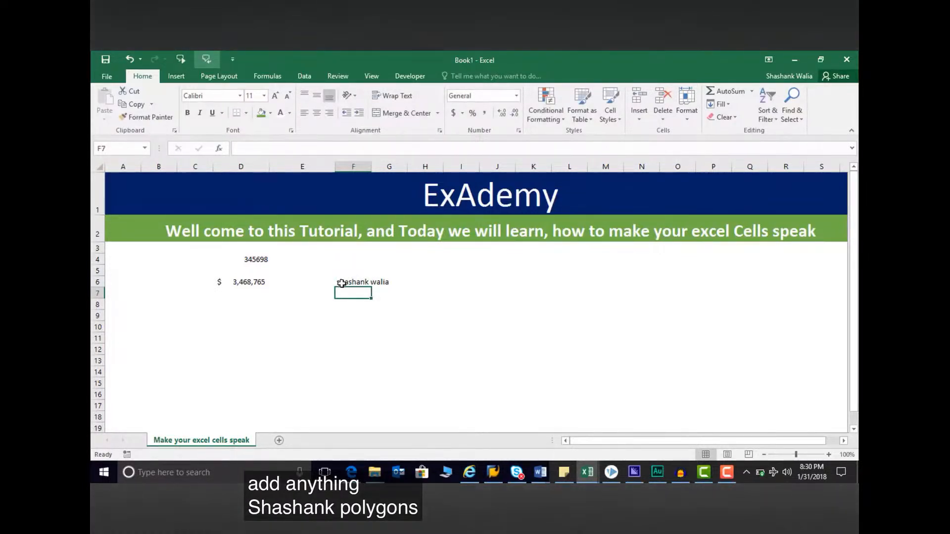
{"action": "type", "text": "arun"}
{"action": "key", "text": "Return"}
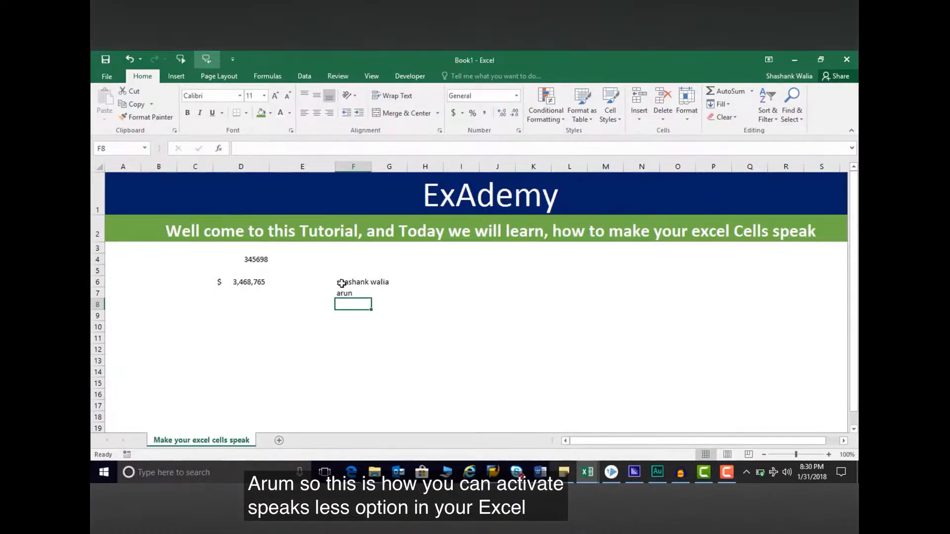
{"action": "left_click", "coordinate": [241, 337]}
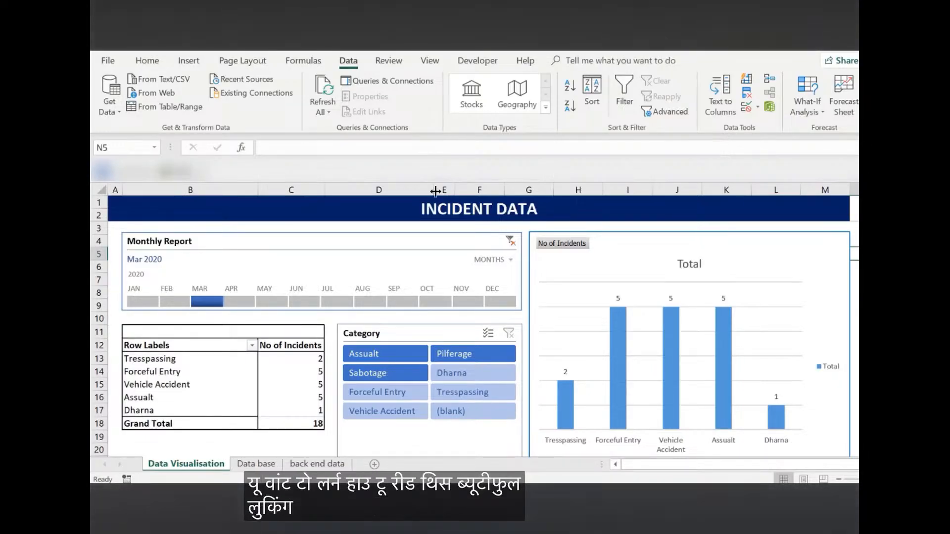
Examine the incident records on the Data base sheet and return to the Data Visualisation sheet
{"action": "left_click", "coordinate": [256, 463]}
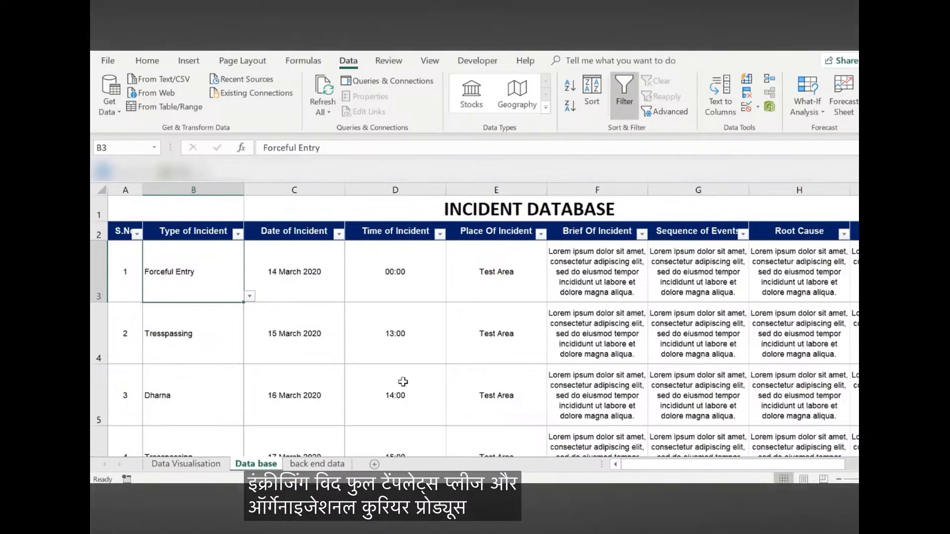
{"action": "left_click", "coordinate": [203, 463]}
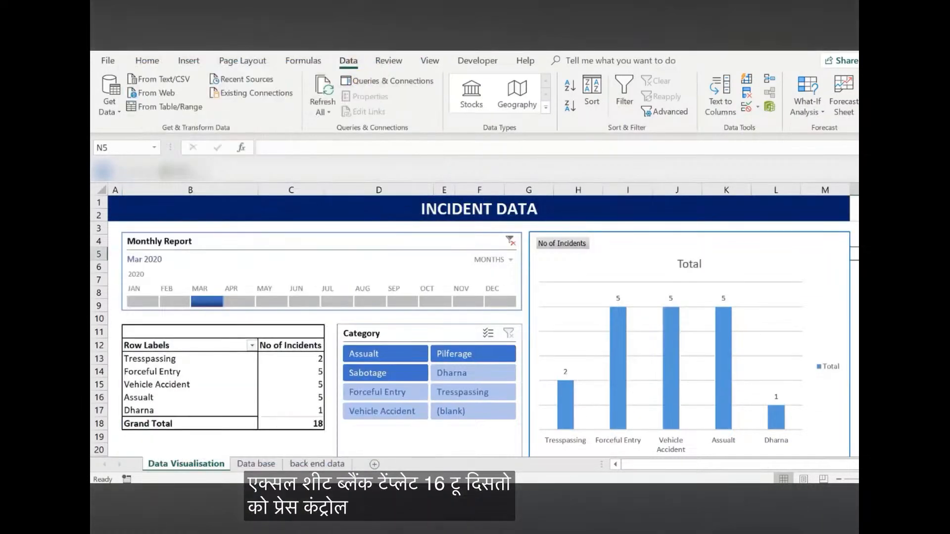
Switch to the blank workbook and add two new sheets after Sheet 1
{"action": "key", "text": "alt+Tab"}
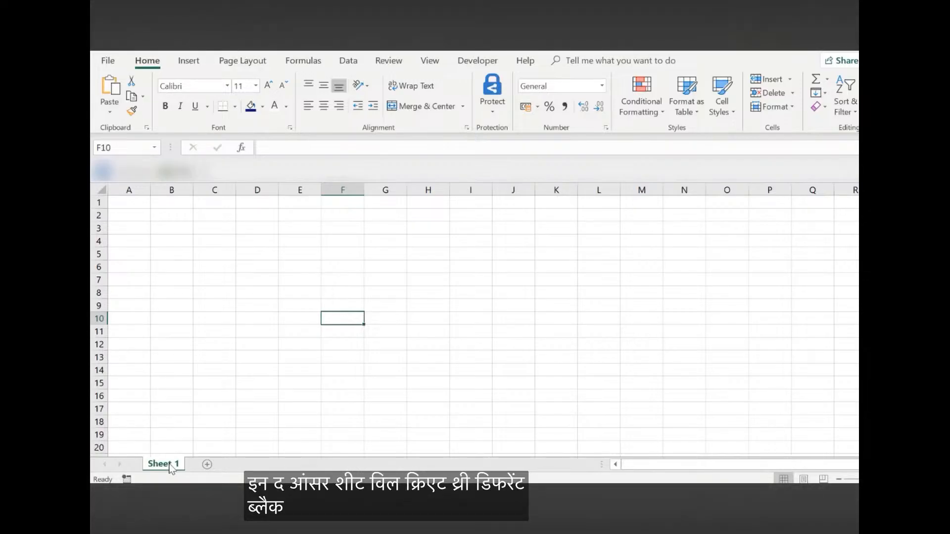
{"action": "left_click", "coordinate": [207, 464]}
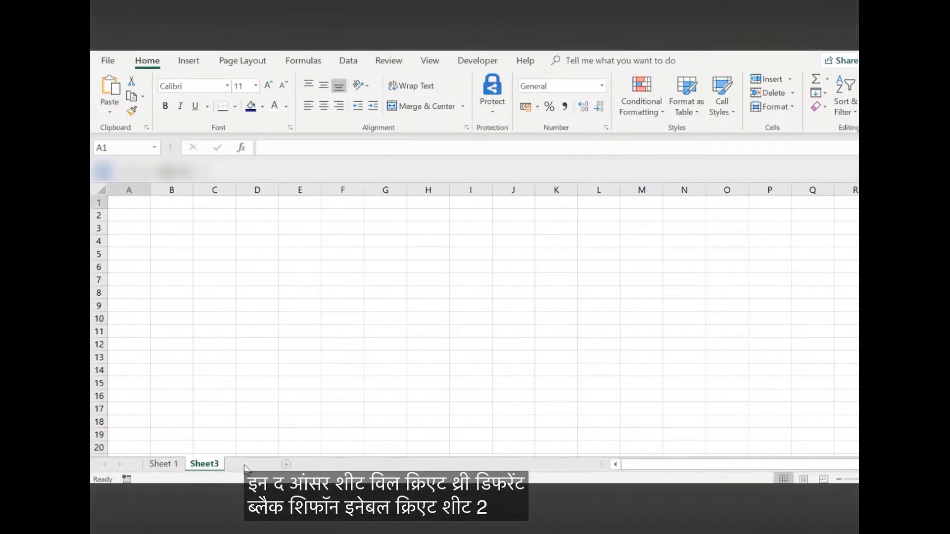
{"action": "left_click", "coordinate": [245, 465]}
Rename Sheet3 as "Data" and Sheet4 as "Back UP"
{"action": "double_click", "coordinate": [201, 464]}
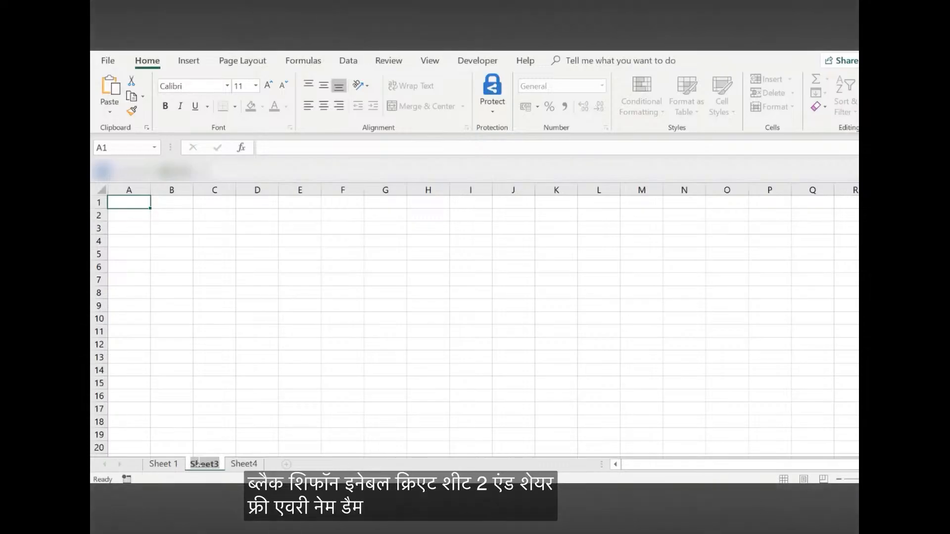
{"action": "key", "text": "BackSpace"}
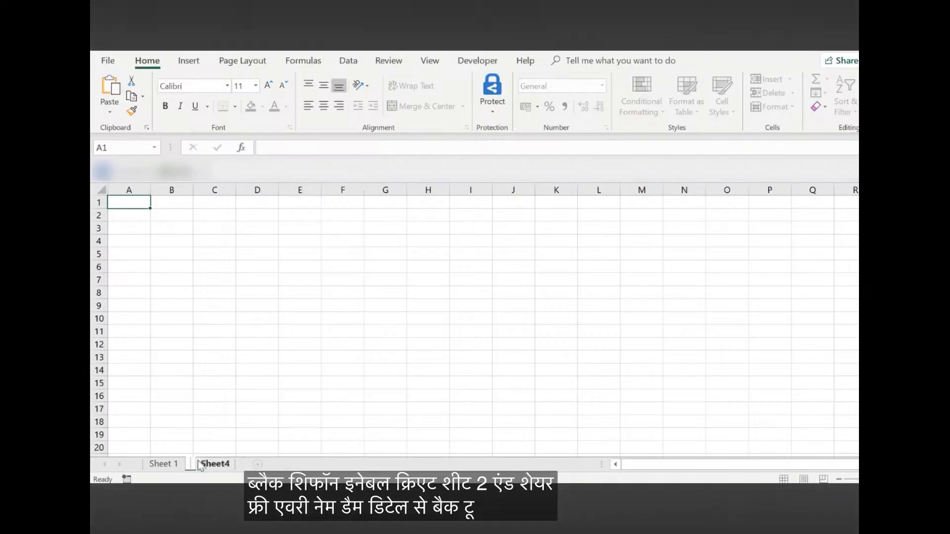
{"action": "type", "text": "Data"}
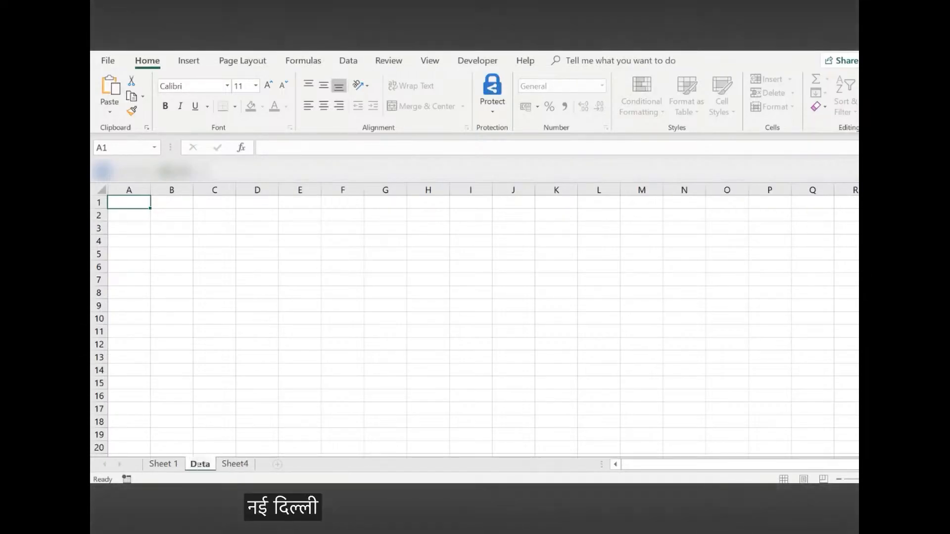
{"action": "double_click", "coordinate": [237, 464]}
{"action": "type", "text": "Back"}
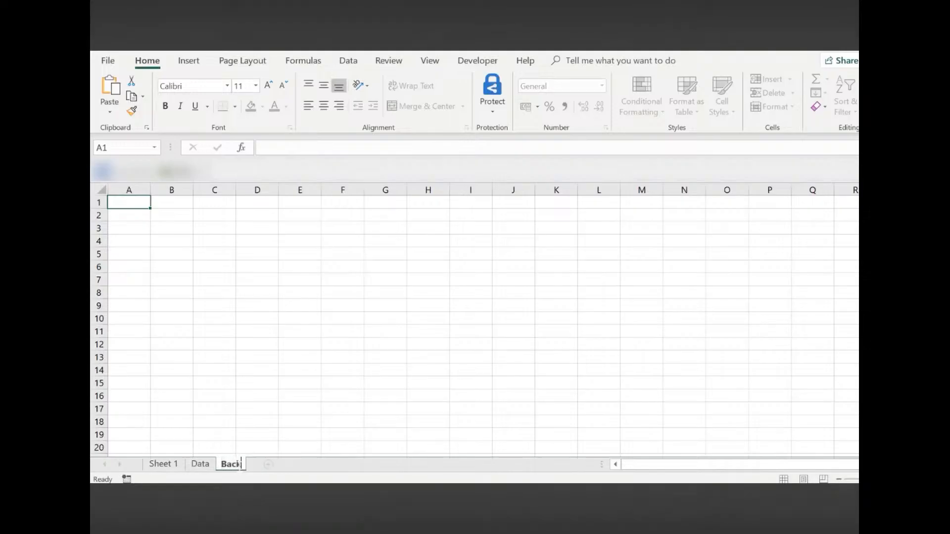
{"action": "type", "text": " Up"}
{"action": "type", "text": "P"}
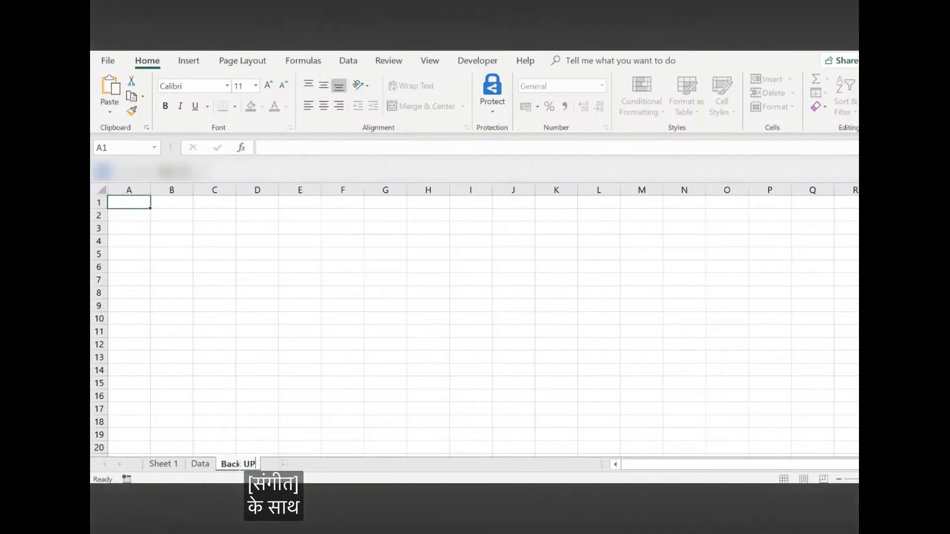
Rename Sheet 1 as "Daat Visualisation"
{"action": "double_click", "coordinate": [163, 463]}
{"action": "type", "text": "Da"}
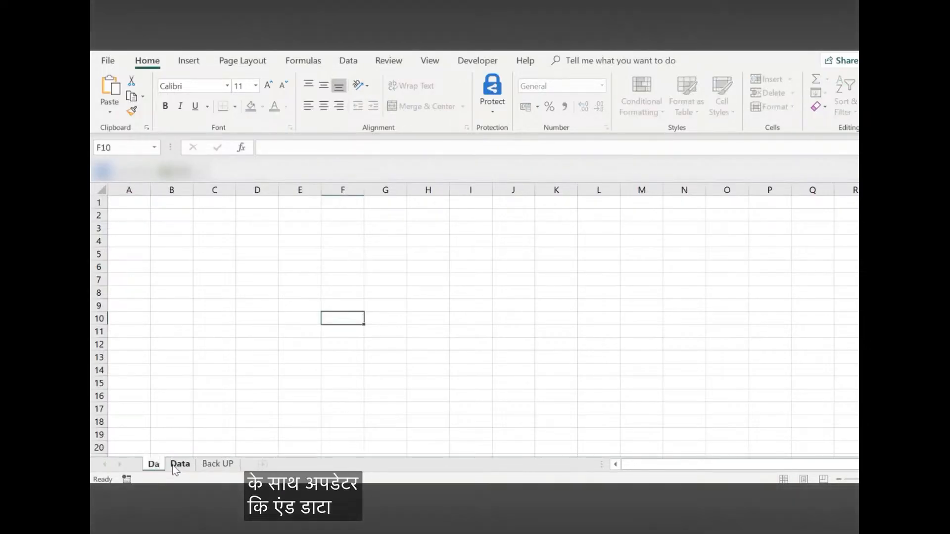
{"action": "type", "text": "at Visualis"}
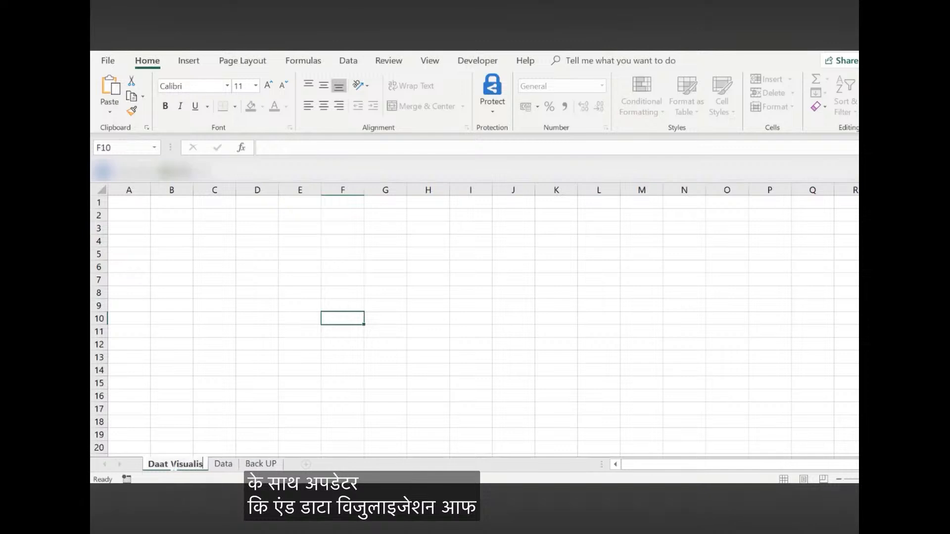
{"action": "type", "text": "ation"}
{"action": "key", "text": "Return"}
{"action": "left_click", "coordinate": [254, 369]}
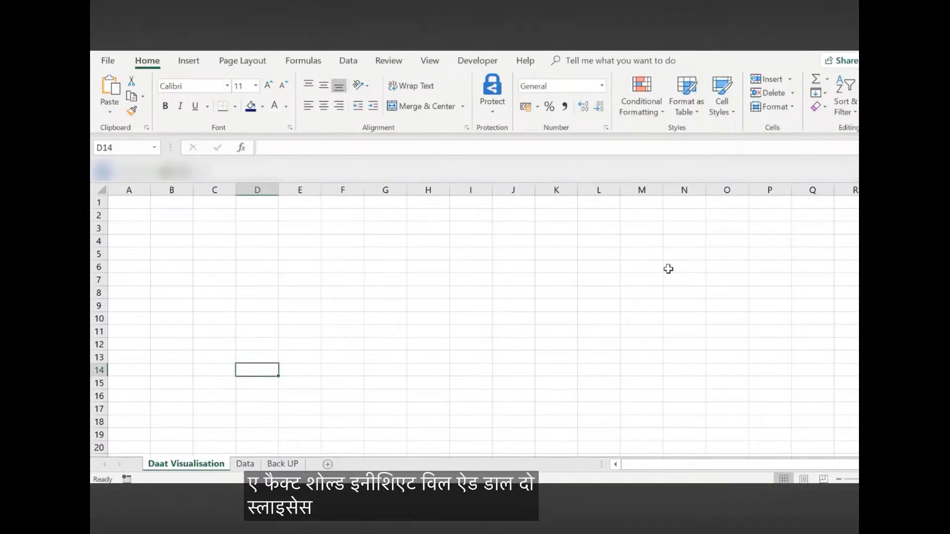
Copy the entire Data base sheet from the incident workbook into the Data sheet of the new workbook
{"action": "left_click", "coordinate": [245, 463]}
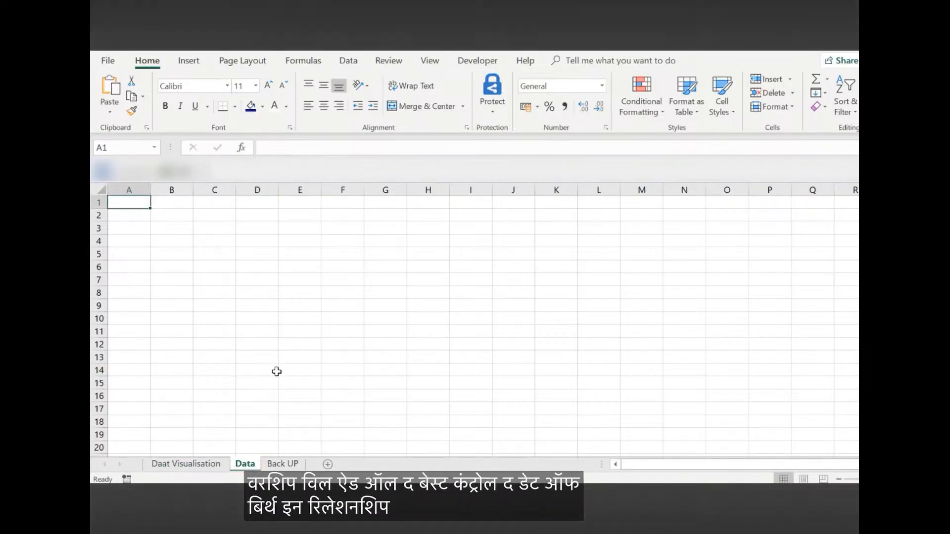
{"action": "left_click", "coordinate": [276, 464]}
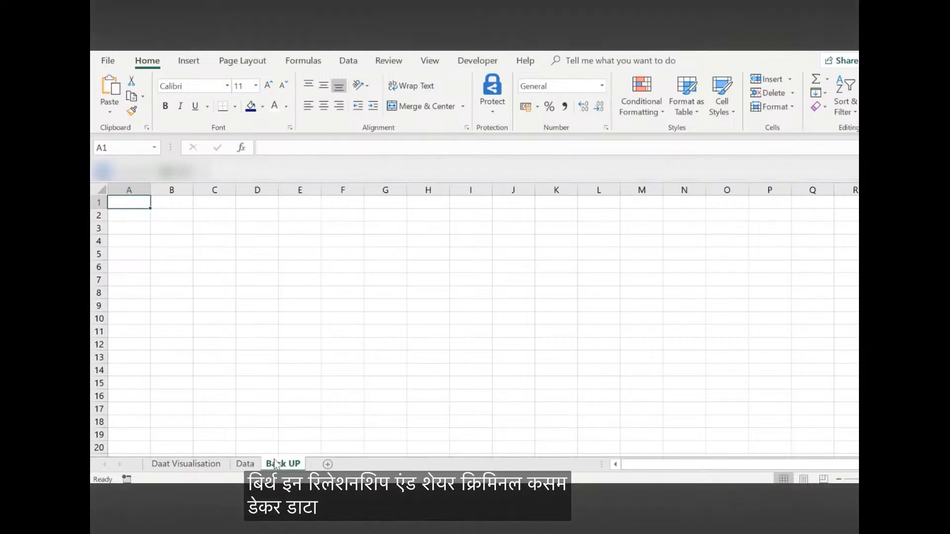
{"action": "left_click", "coordinate": [245, 464]}
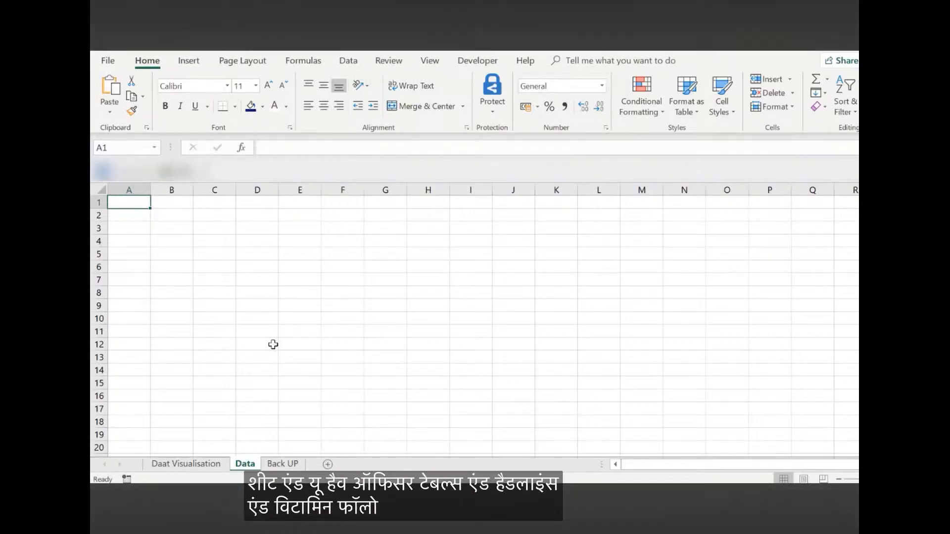
{"action": "left_click", "coordinate": [266, 460]}
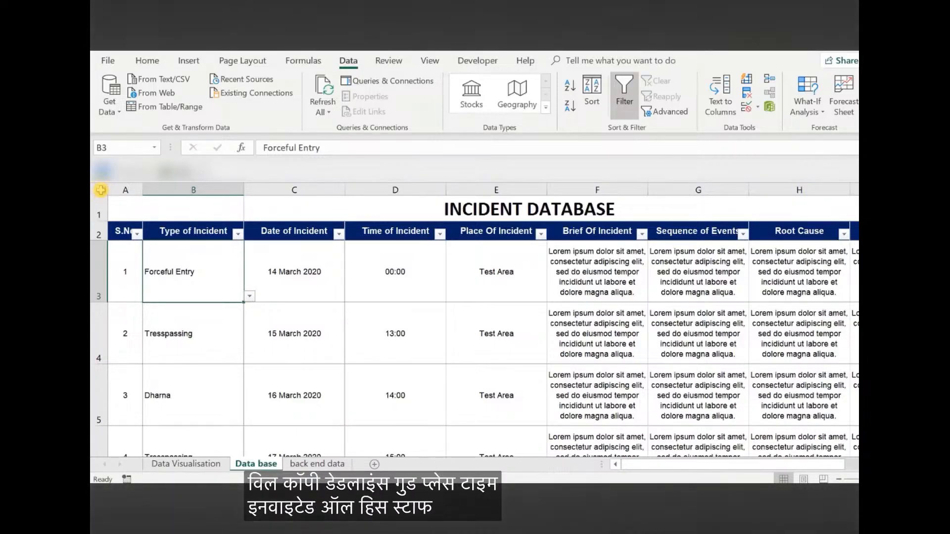
{"action": "left_click", "coordinate": [101, 189]}
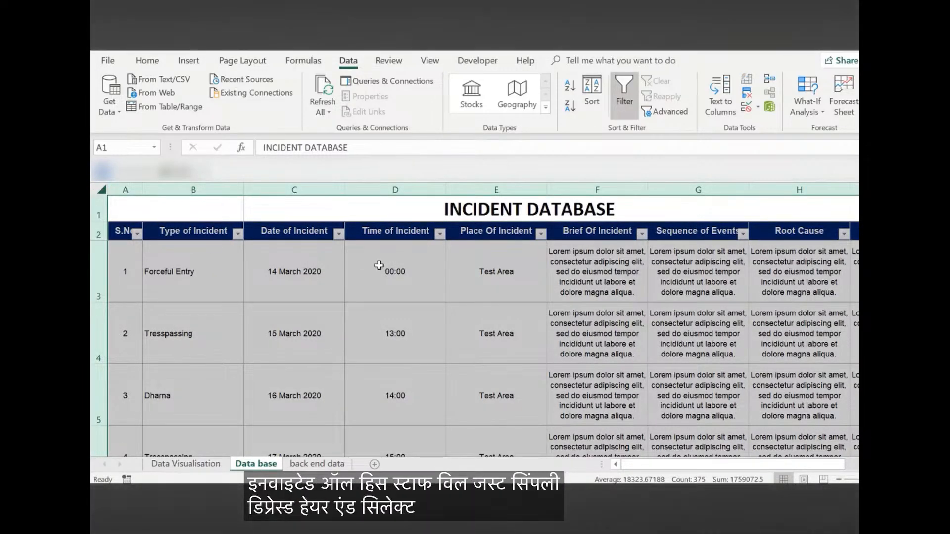
{"action": "key", "text": "ctrl+c"}
{"action": "key", "text": "alt+Tab"}
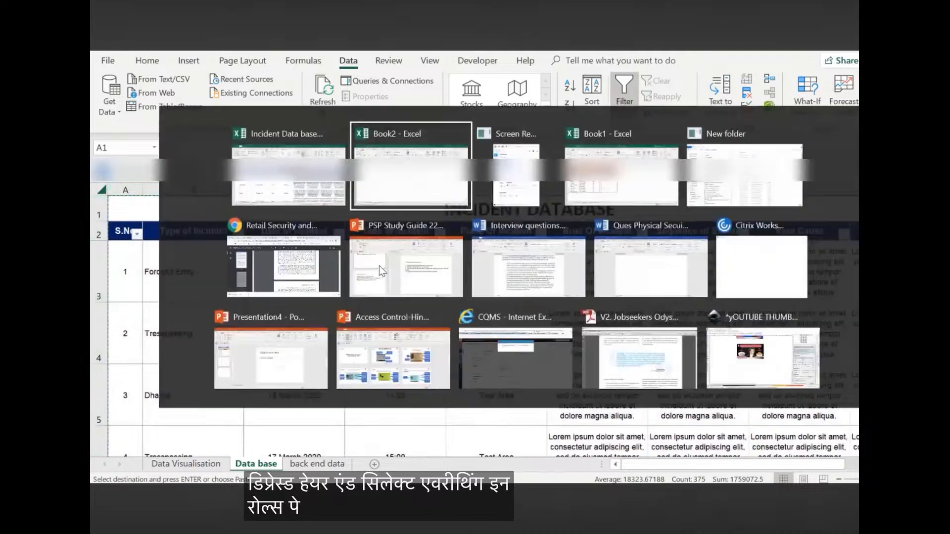
{"action": "key", "text": "alt+Tab"}
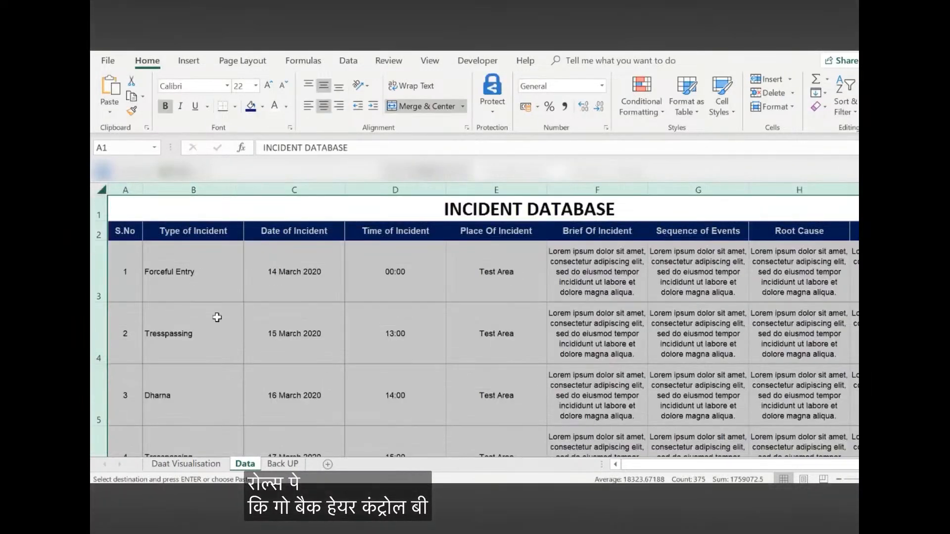
{"action": "left_click", "coordinate": [218, 317]}
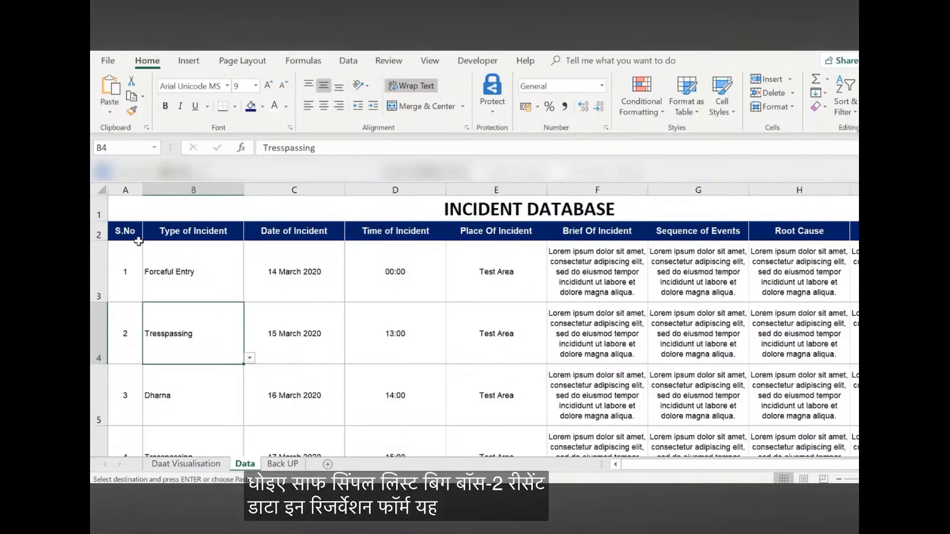
Add filters to the header row 2 of the incident table on the Data sheet
{"action": "left_click", "coordinate": [212, 230]}
{"action": "left_click", "coordinate": [313, 230]}
{"action": "left_click", "coordinate": [441, 233]}
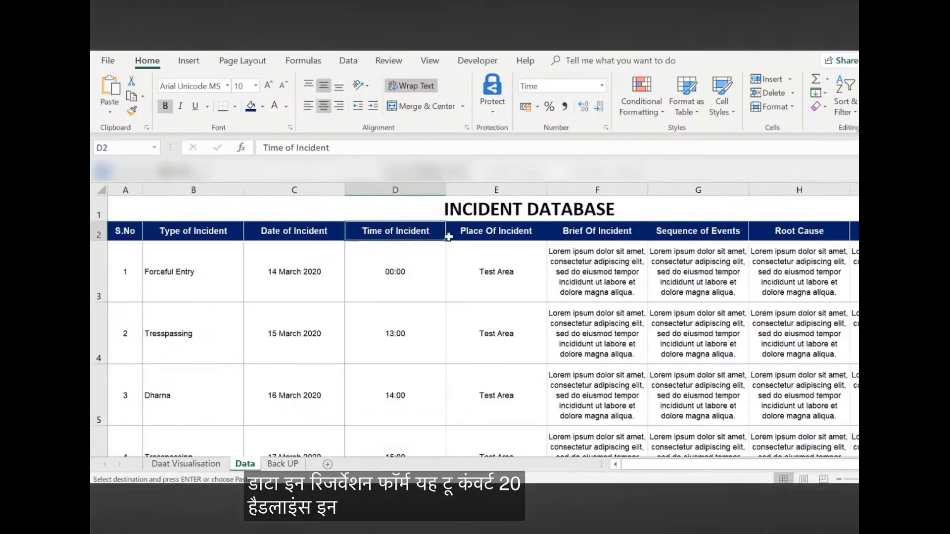
{"action": "left_click", "coordinate": [463, 237]}
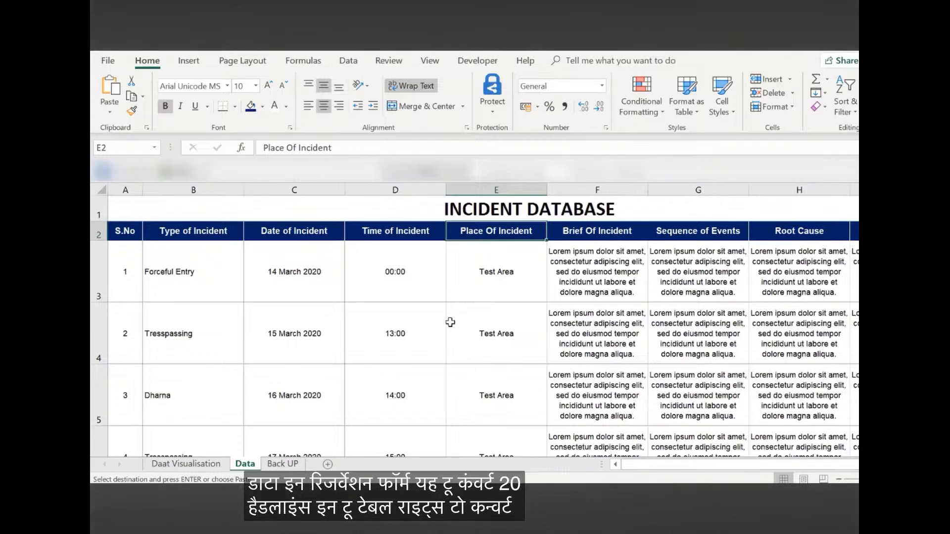
{"action": "left_click", "coordinate": [96, 233]}
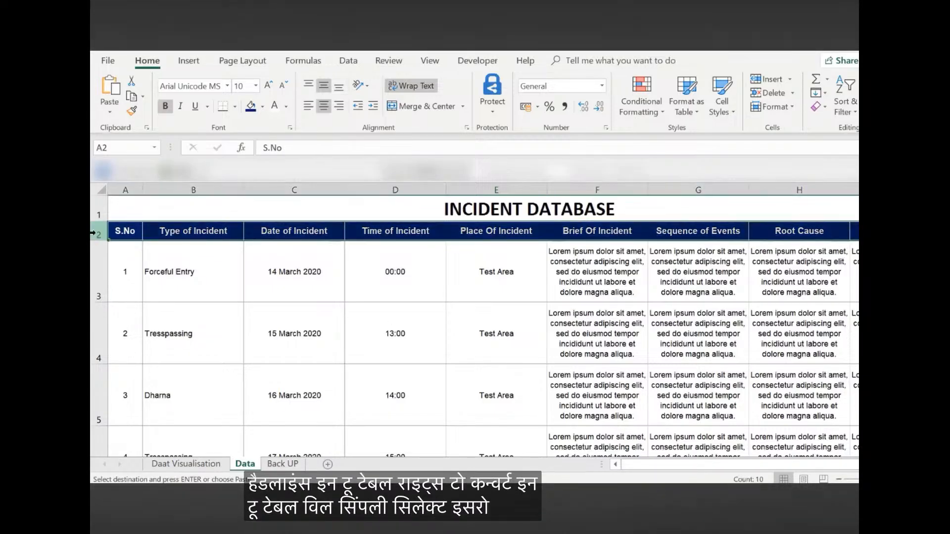
{"action": "key", "text": "ctrl+shift+l"}
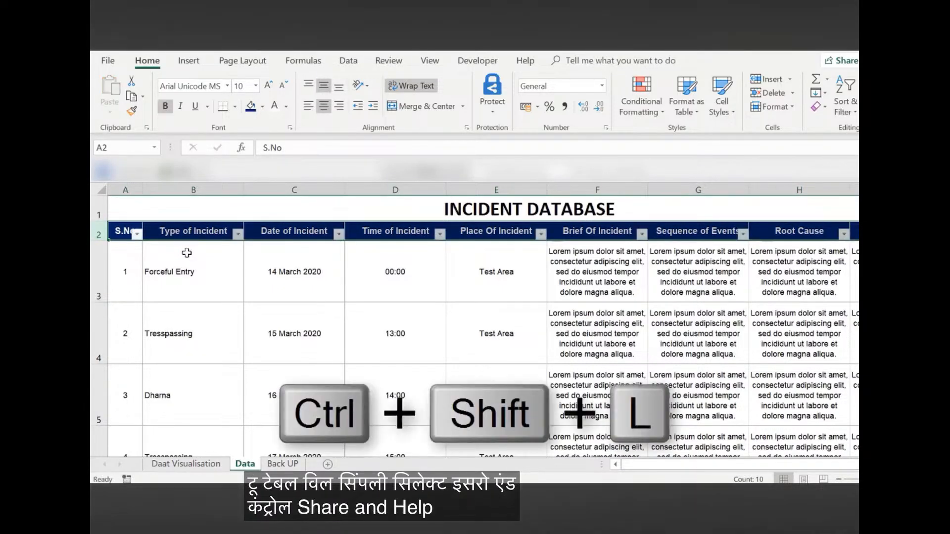
{"action": "left_click", "coordinate": [202, 251]}
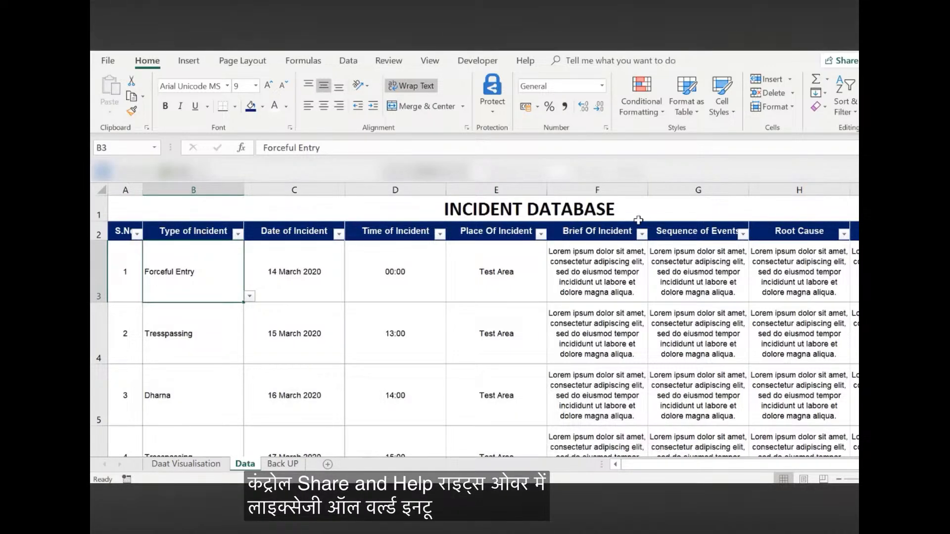
View the filter options for Date of Incident and close them without applying a filter
{"action": "left_click", "coordinate": [339, 234]}
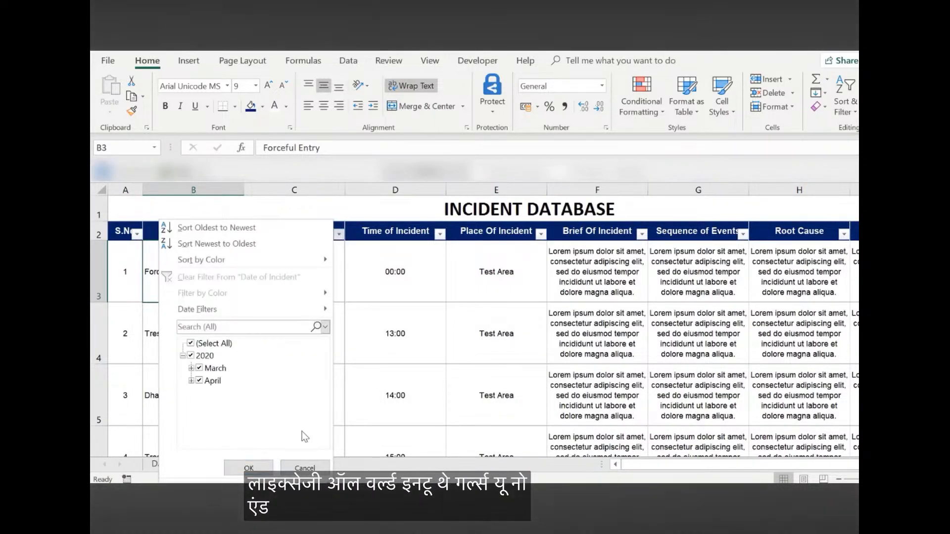
{"action": "left_click", "coordinate": [305, 468]}
{"action": "left_click", "coordinate": [386, 288]}
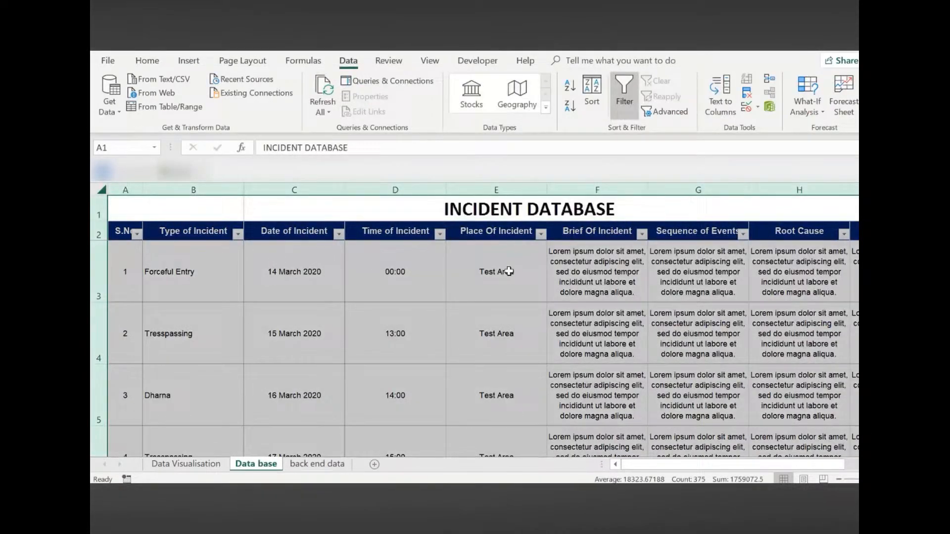
Examine the incident types offered for cell B3 on the Data base sheet of the incident workbook, without choosing one
{"action": "left_click", "coordinate": [508, 272]}
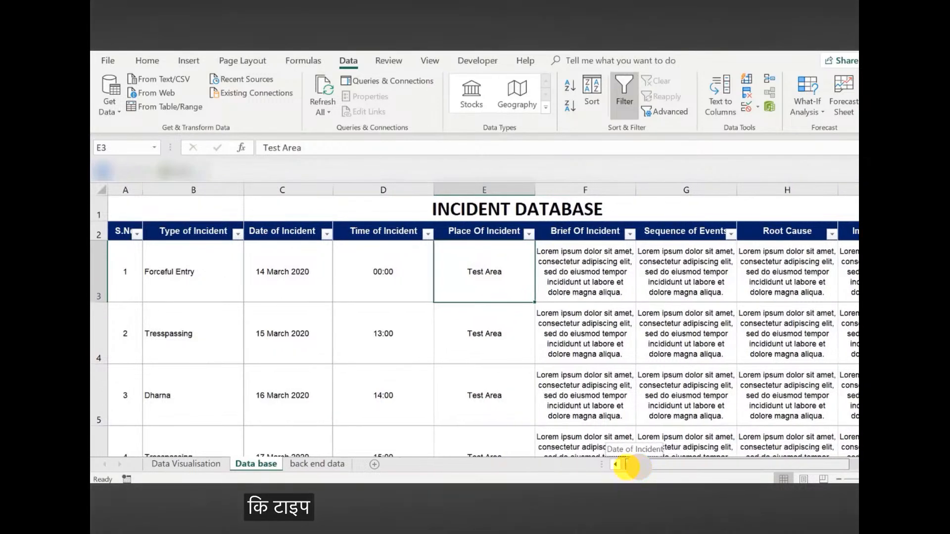
{"action": "left_click", "coordinate": [186, 285]}
{"action": "left_click", "coordinate": [249, 296]}
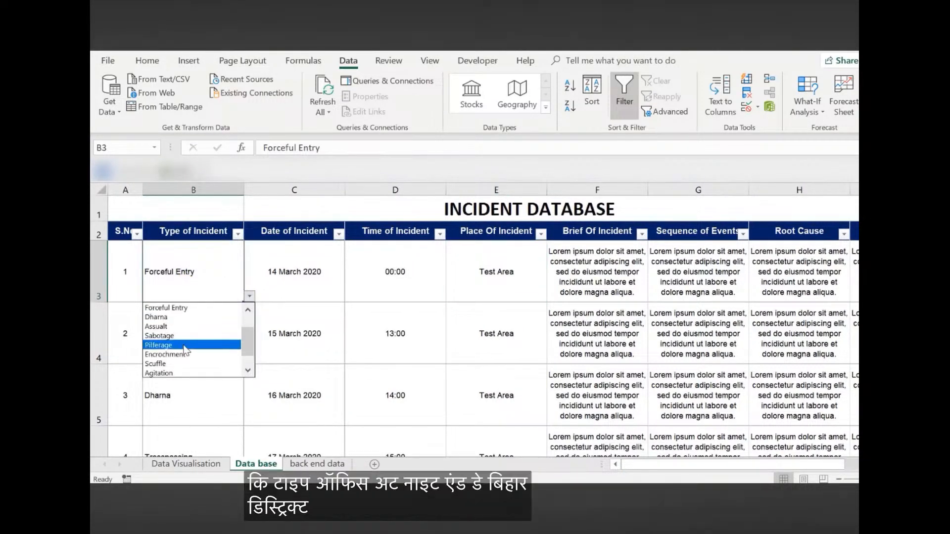
{"action": "scroll", "coordinate": [242, 353], "scroll_direction": "up", "scroll_amount": 2}
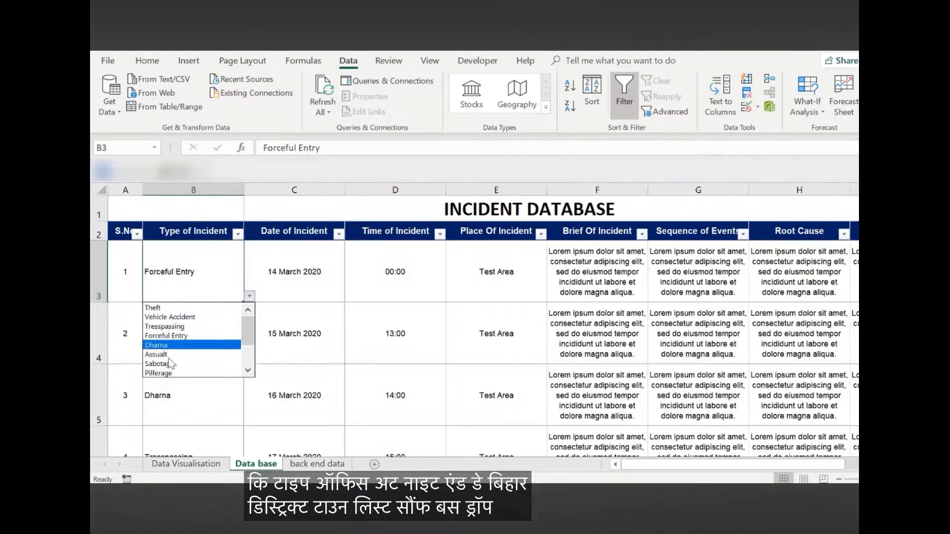
{"action": "left_click", "coordinate": [183, 272]}
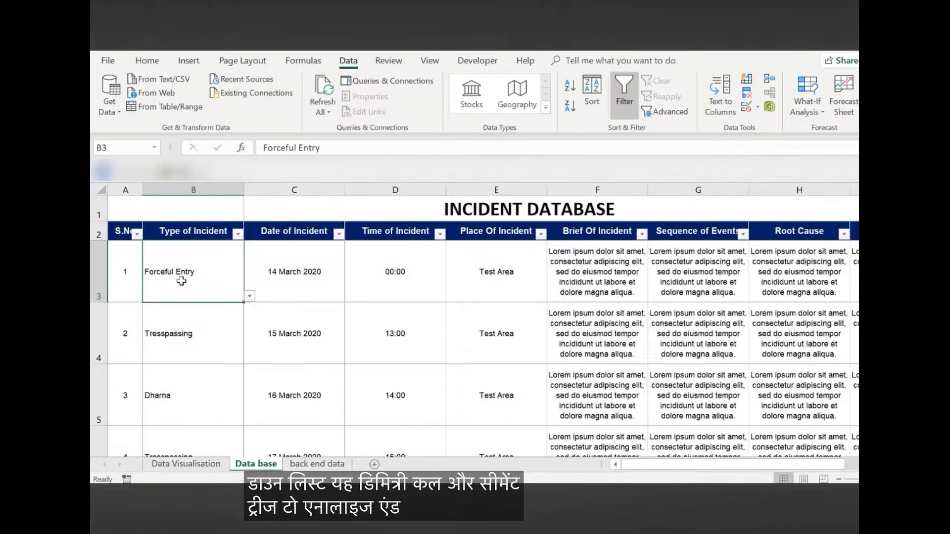
Return to the new workbook and enter the heading "Incident Categories" in A2 of the Back UP sheet
{"action": "key", "text": "alt+Tab"}
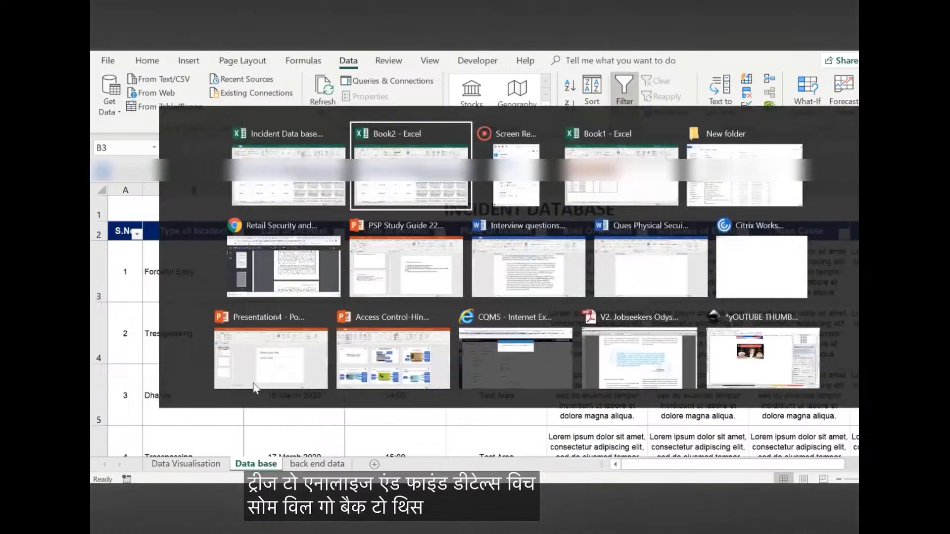
{"action": "left_click", "coordinate": [283, 463]}
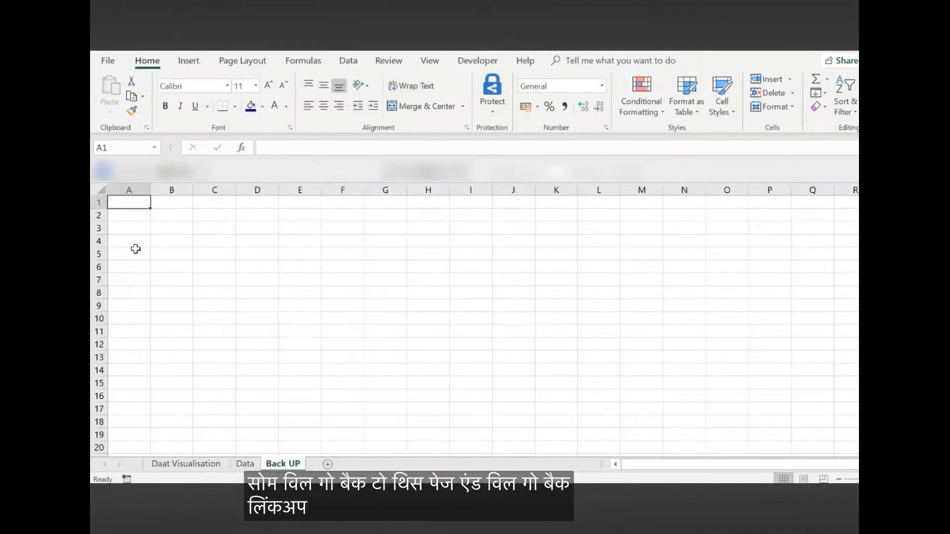
{"action": "left_click", "coordinate": [132, 216]}
{"action": "type", "text": "Incident Categories"}
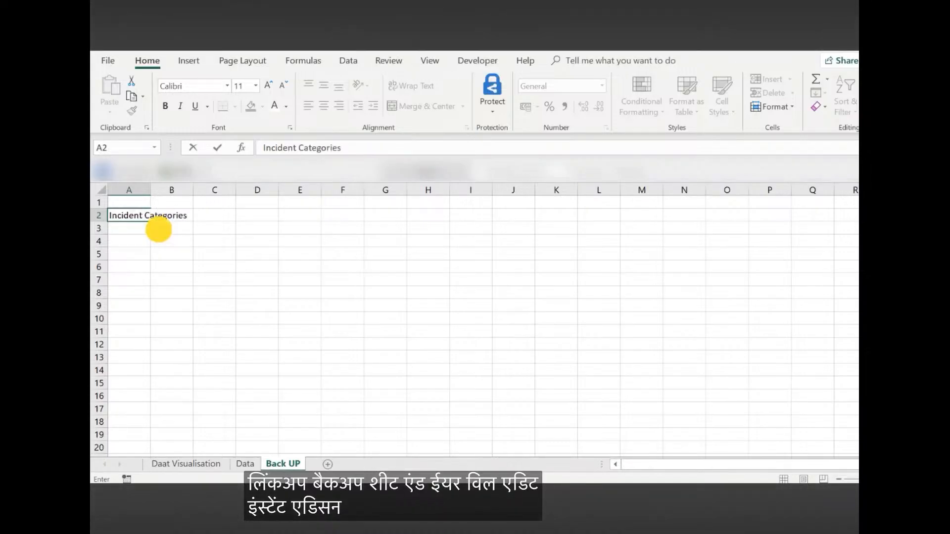
{"action": "key", "text": "Return"}
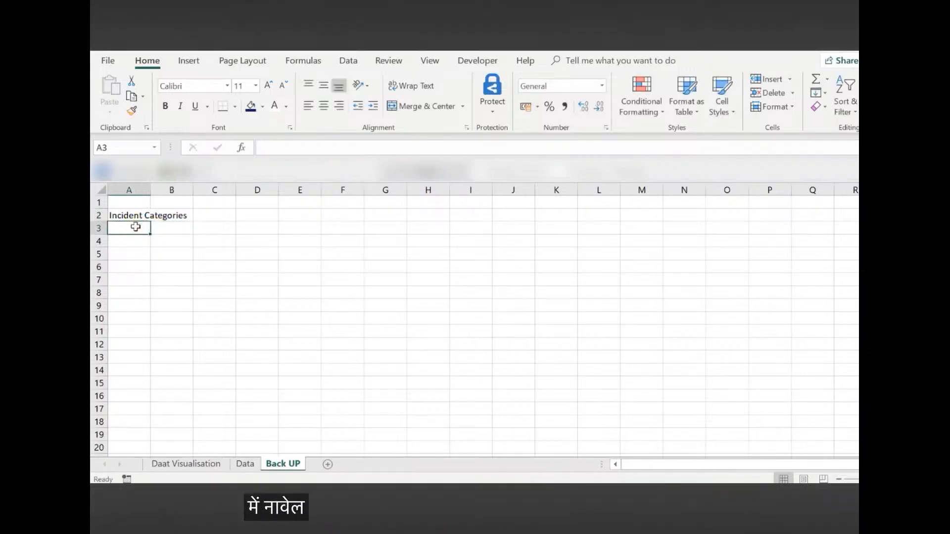
Copy the incident categories in A2:A14 of the incident workbook's back end data sheet to A3 of the Back UP sheet
{"action": "key", "text": "alt+Tab"}
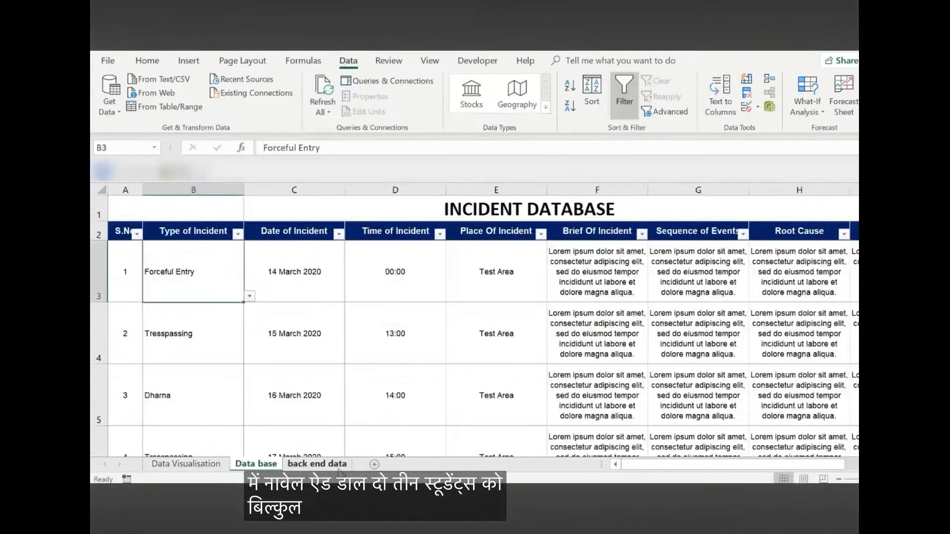
{"action": "left_click", "coordinate": [299, 464]}
{"action": "left_click", "coordinate": [142, 214]}
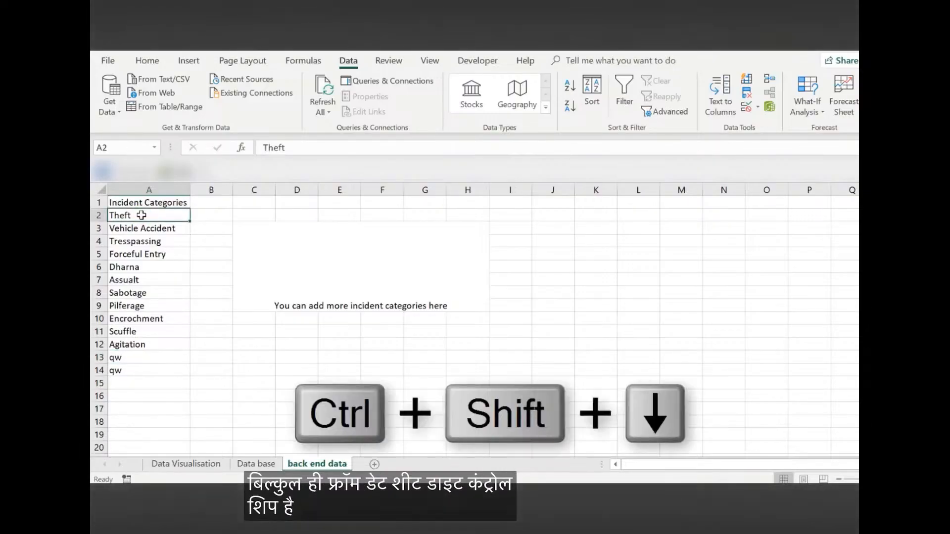
{"action": "key", "text": "ctrl+shift+Down"}
{"action": "key", "text": "ctrl+c"}
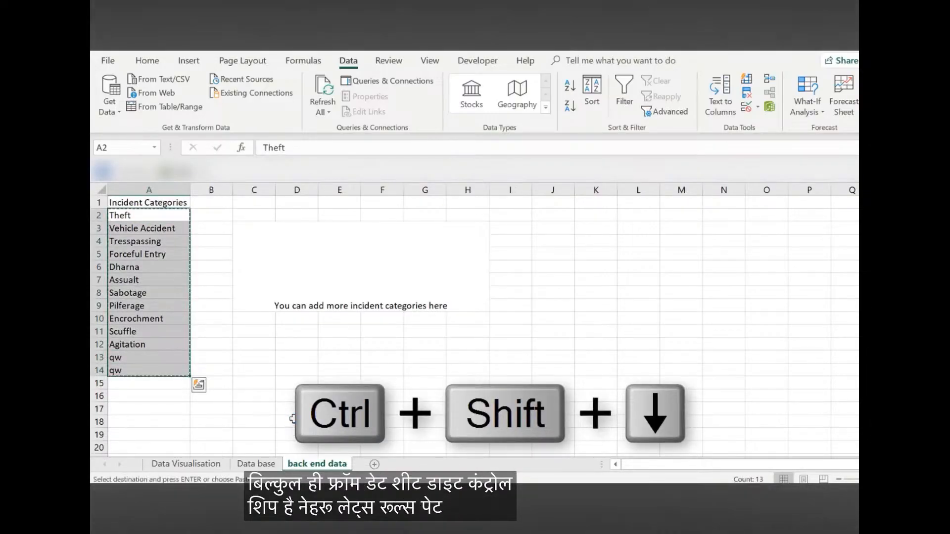
{"action": "key", "text": "alt+Tab"}
{"action": "left_click", "coordinate": [118, 231]}
{"action": "key", "text": "ctrl+v"}
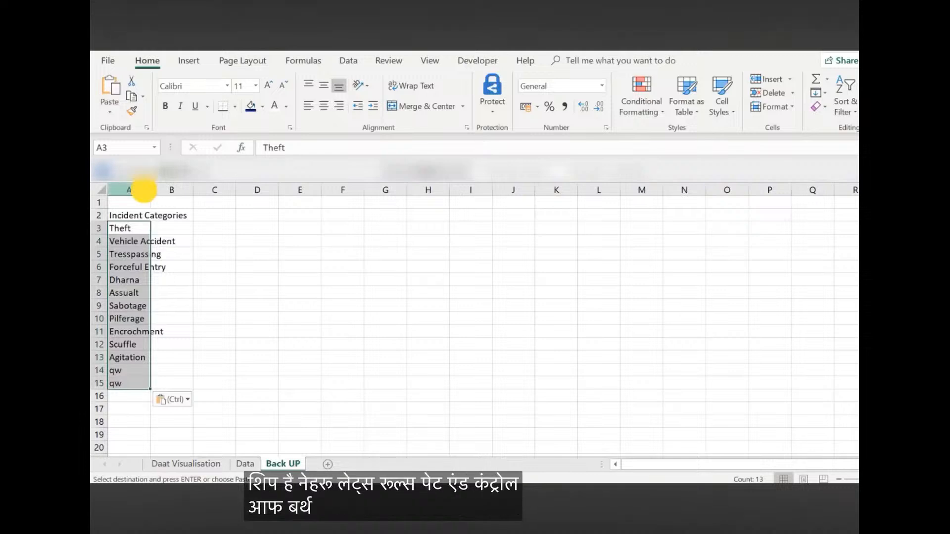
Fit column A of the Back UP sheet to the width of its contents and go to the Data sheet
{"action": "left_click", "coordinate": [144, 189]}
{"action": "double_click", "coordinate": [150, 189]}
{"action": "left_click", "coordinate": [245, 463]}
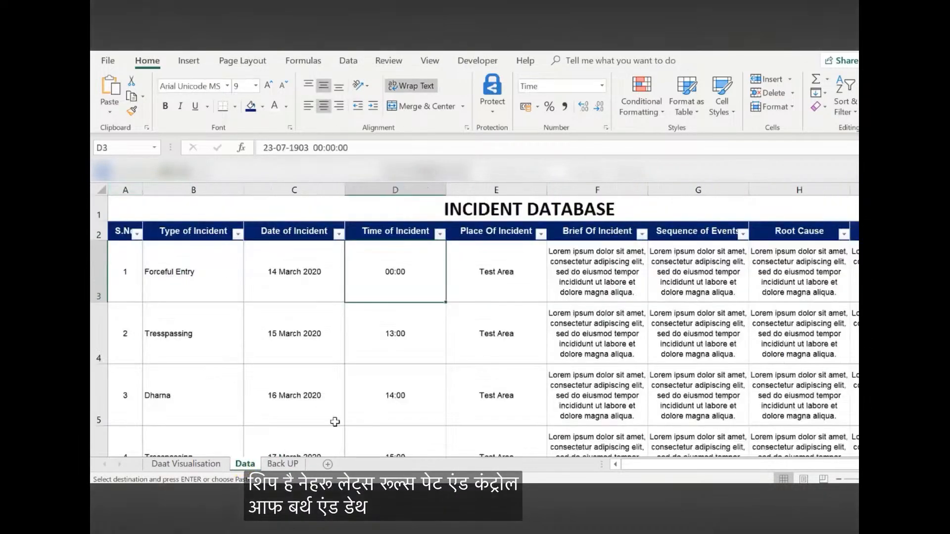
Open data validation for the Type of Incident column, extend it to the cells without validation, and allow a List
{"action": "left_click", "coordinate": [217, 286]}
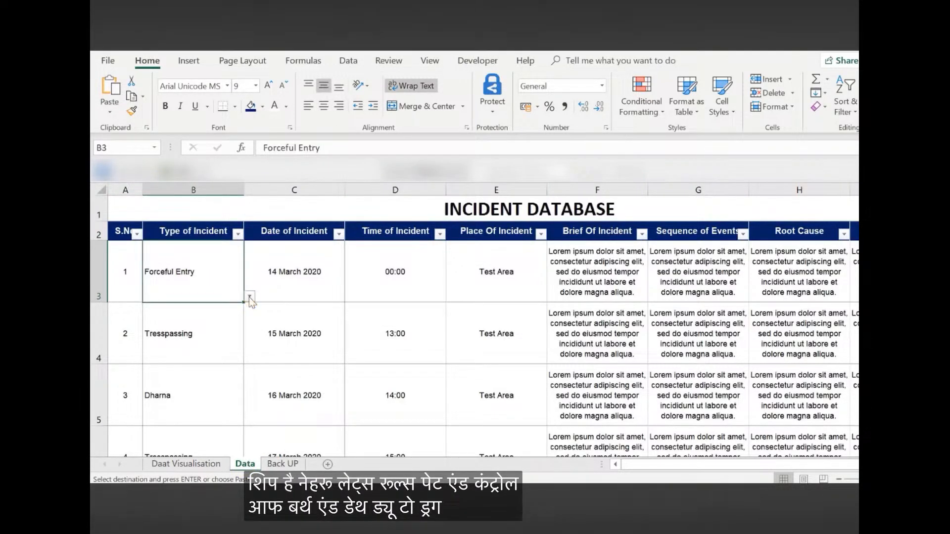
{"action": "left_click", "coordinate": [194, 193]}
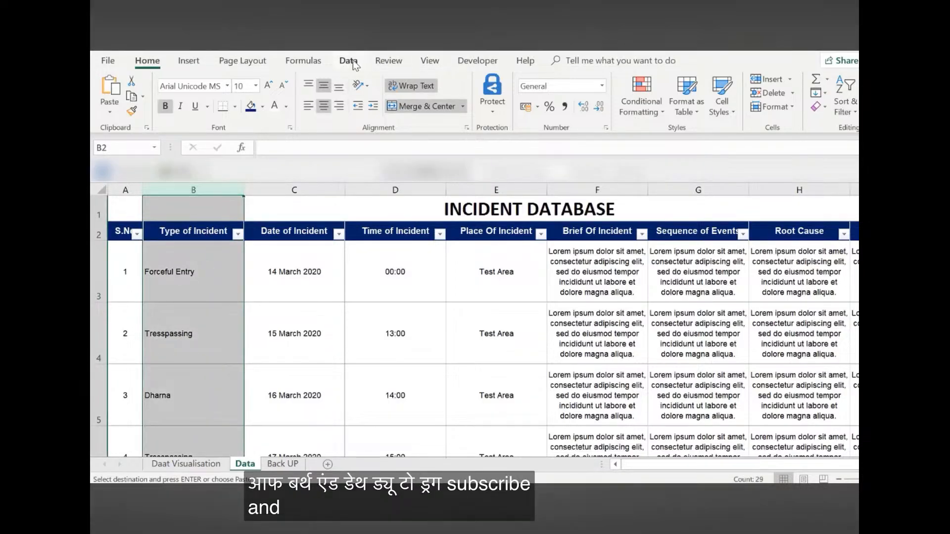
{"action": "left_click", "coordinate": [355, 65]}
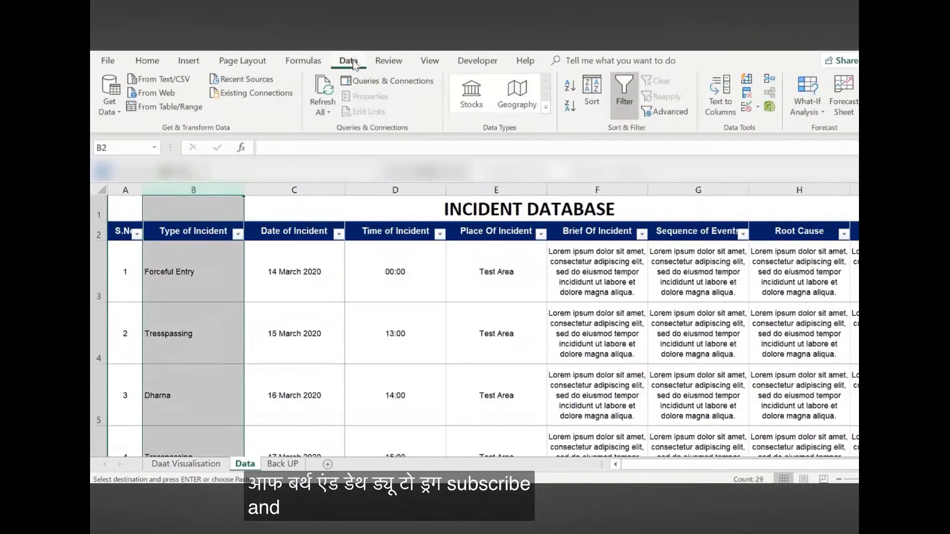
{"action": "left_click", "coordinate": [757, 107]}
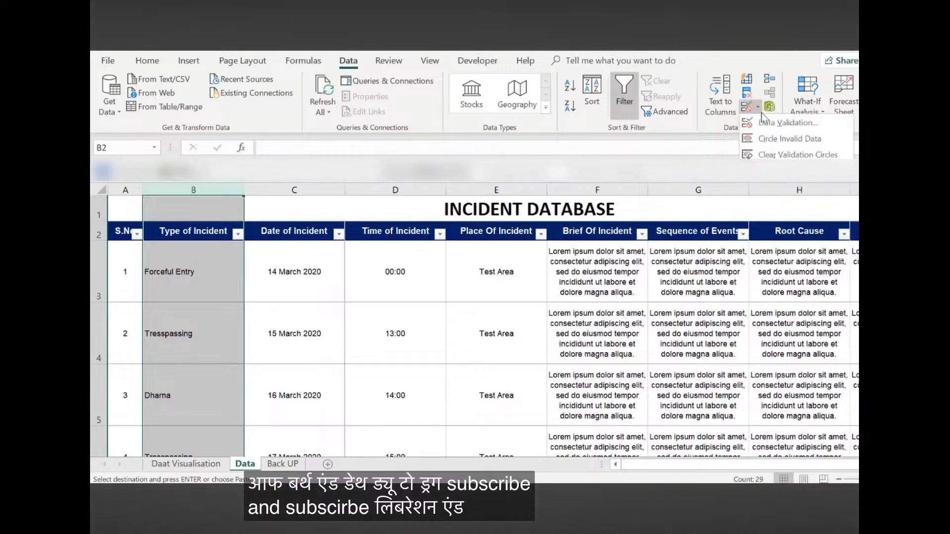
{"action": "left_click", "coordinate": [770, 123]}
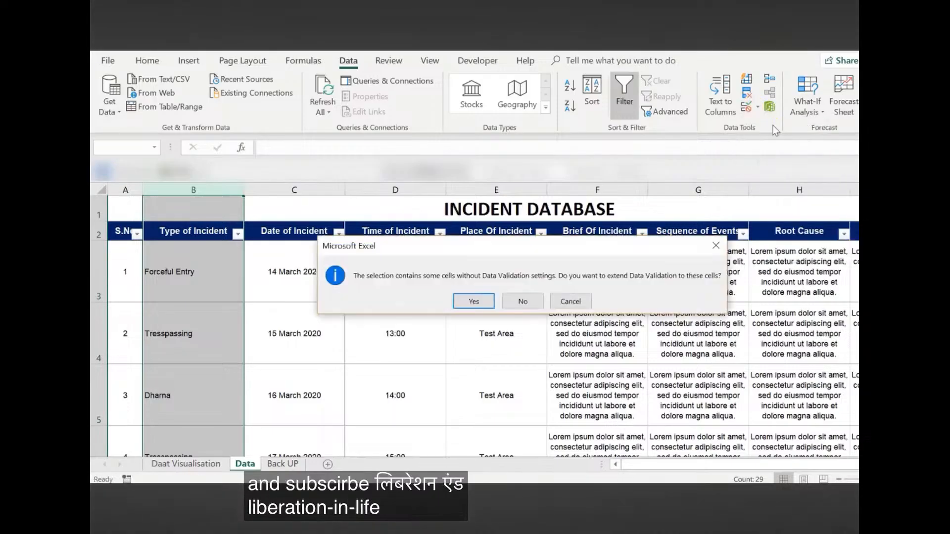
{"action": "left_click", "coordinate": [474, 307]}
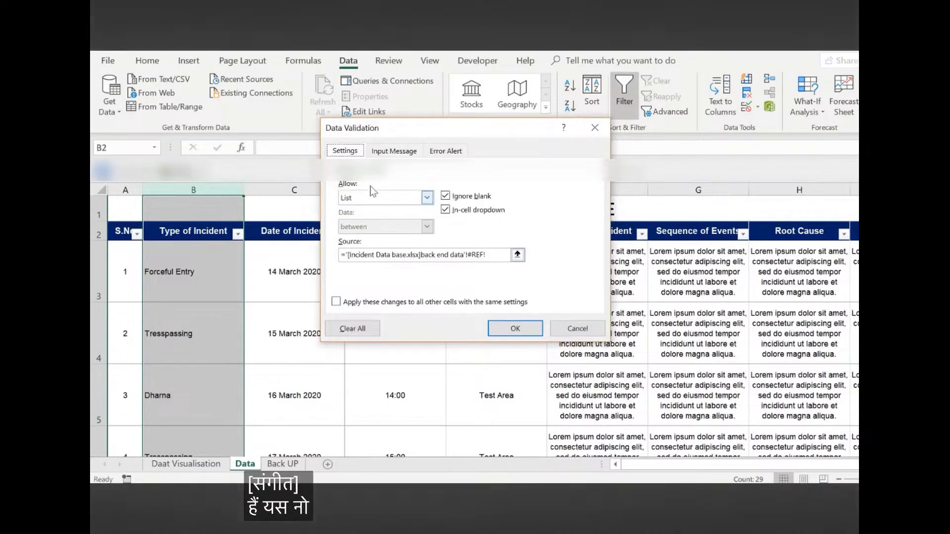
{"action": "left_click", "coordinate": [427, 198]}
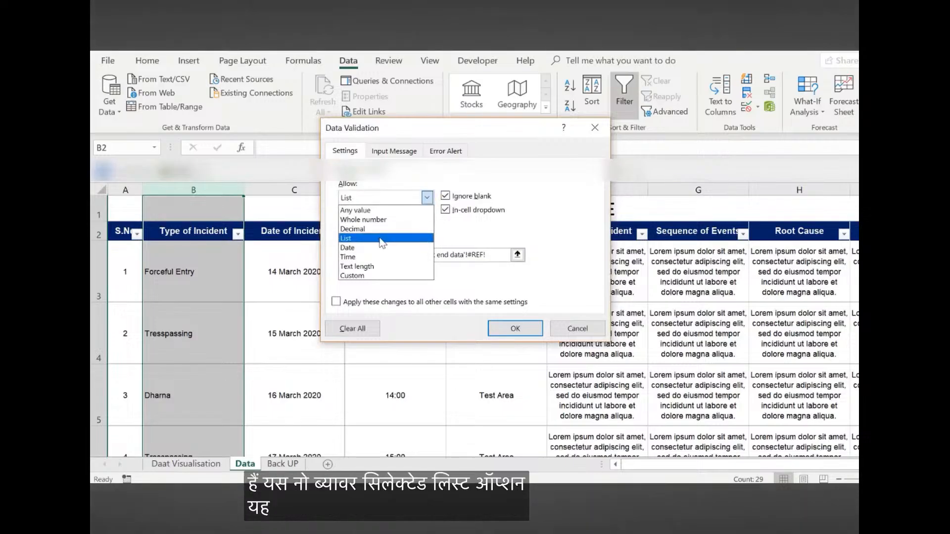
{"action": "left_click", "coordinate": [381, 238]}
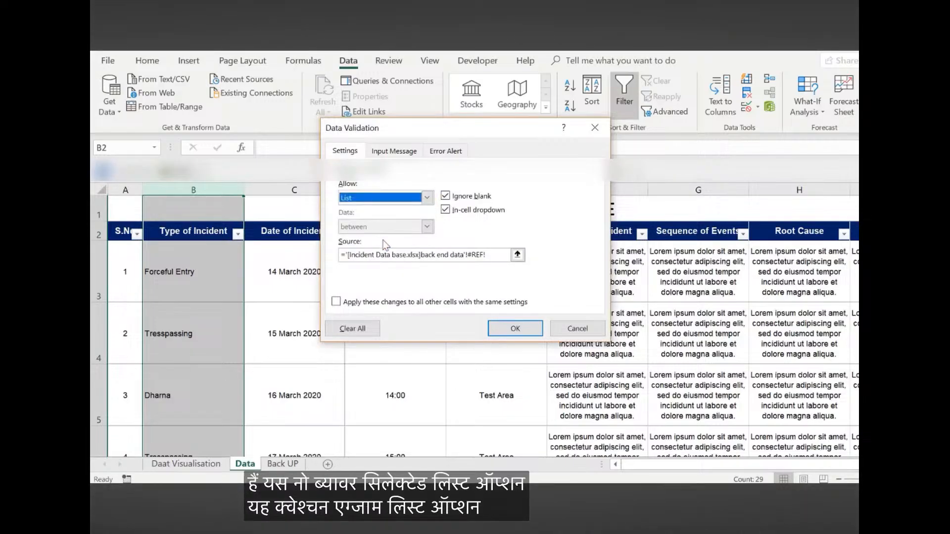
Set the list source to ='Back UP'!$A$3:$A$15 and apply the validation
{"action": "left_click", "coordinate": [518, 255]}
{"action": "left_click", "coordinate": [282, 464]}
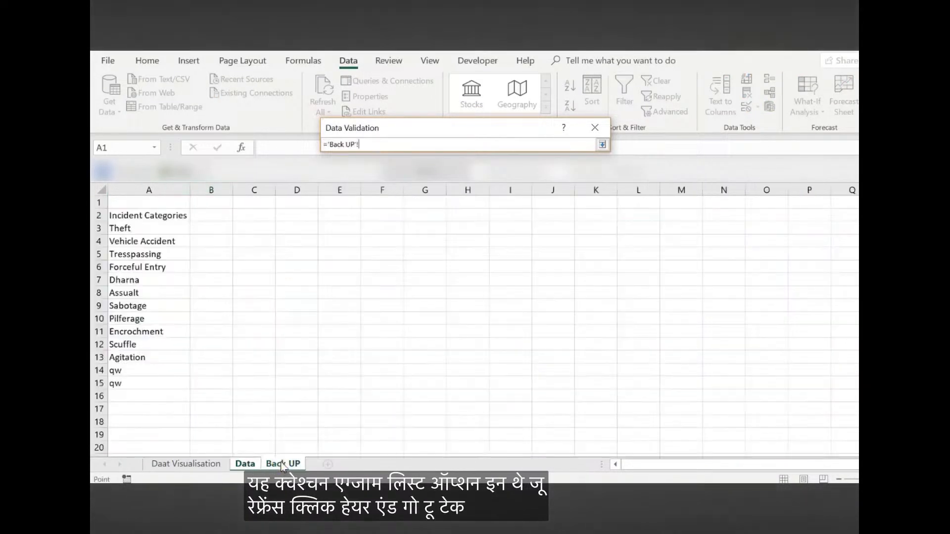
{"action": "left_click_drag", "start_coordinate": [133, 226], "coordinate": [149, 383]}
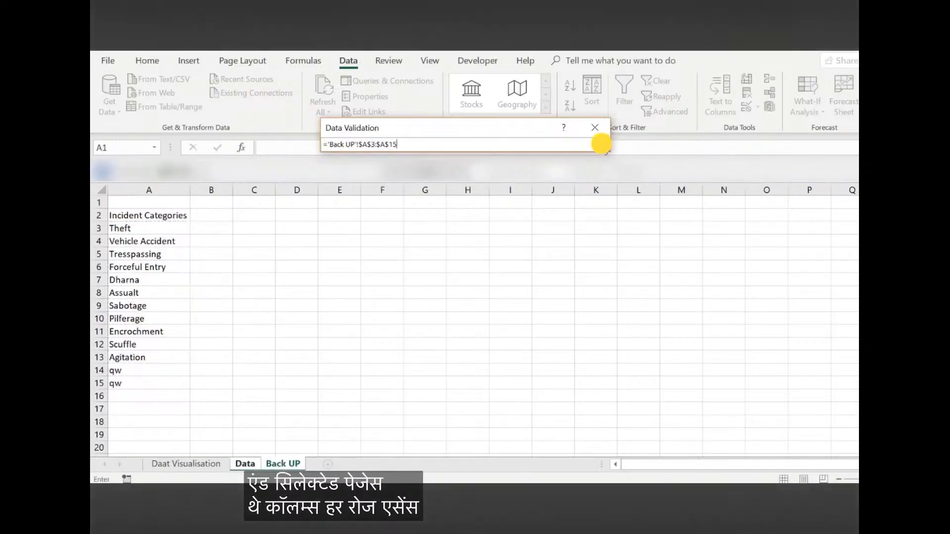
{"action": "left_click", "coordinate": [602, 144]}
{"action": "left_click", "coordinate": [515, 328]}
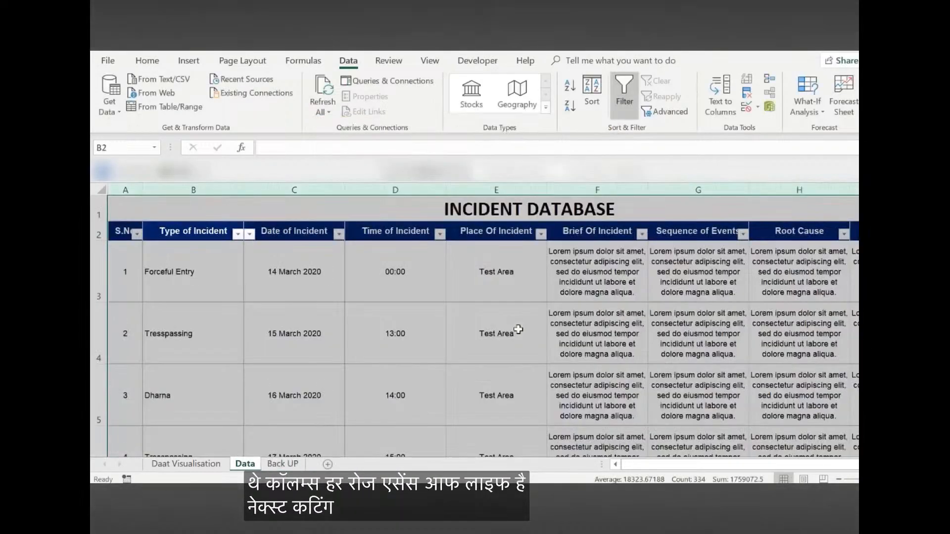
Test the drop-down list by choosing Forceful Entry in B3 and viewing the options for B4 without changing it
{"action": "left_click", "coordinate": [250, 298]}
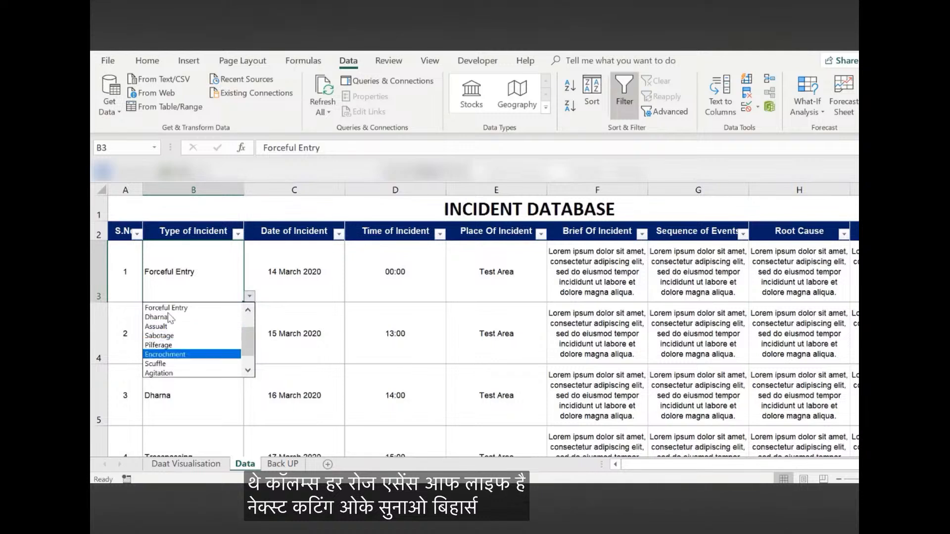
{"action": "left_click", "coordinate": [184, 307]}
{"action": "left_click", "coordinate": [187, 331]}
{"action": "left_click", "coordinate": [250, 358]}
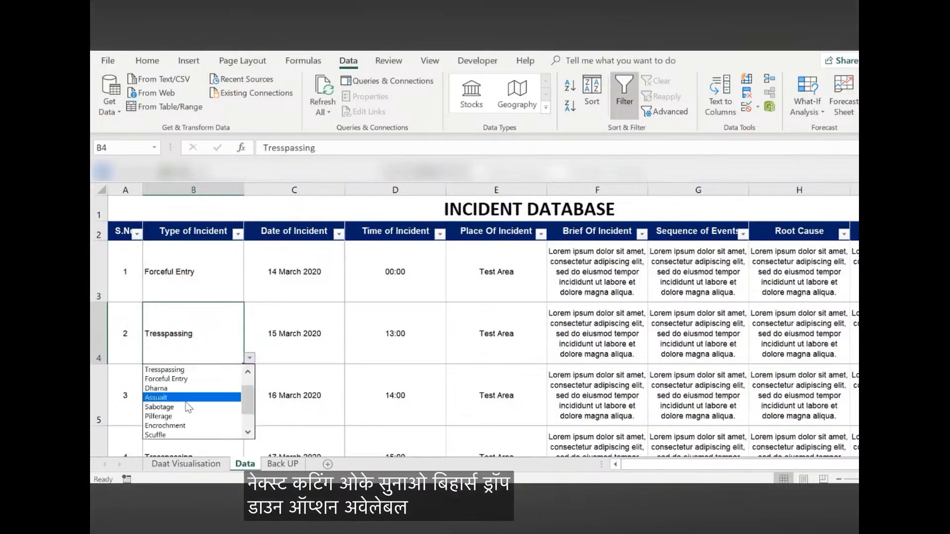
{"action": "left_click", "coordinate": [298, 346]}
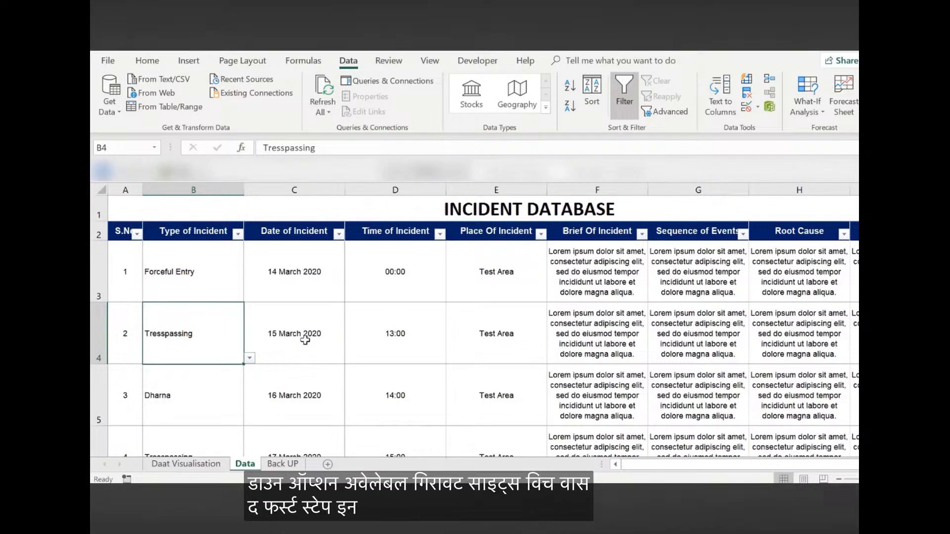
{"action": "left_click", "coordinate": [218, 288]}
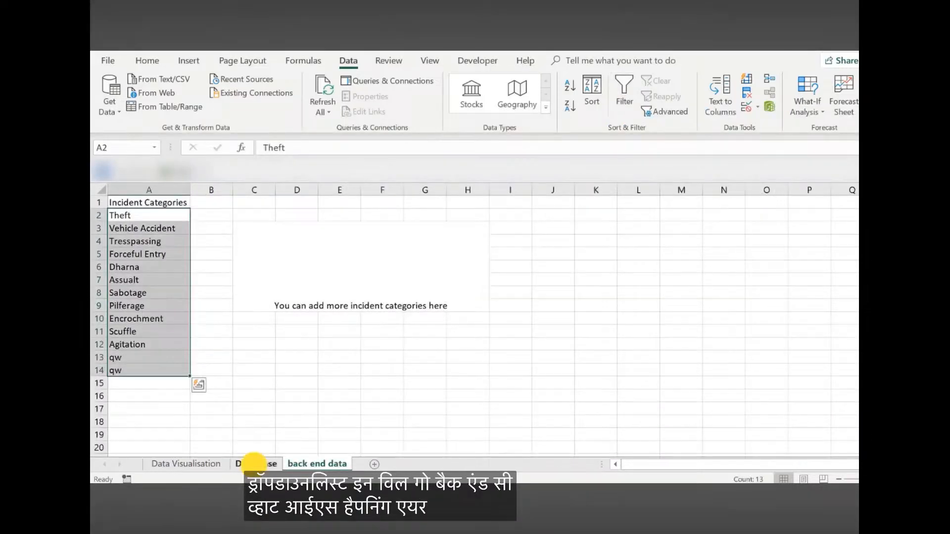
Examine how the headings and first columns behave while scrolling the Data base sheet of the incident workbook
{"action": "left_click", "coordinate": [254, 463]}
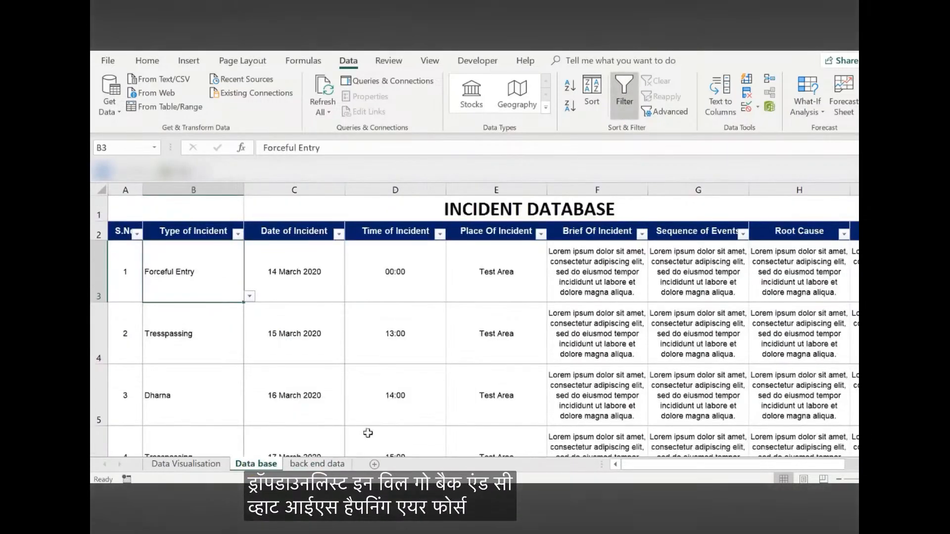
{"action": "left_click_drag", "start_coordinate": [659, 465], "coordinate": [626, 464]}
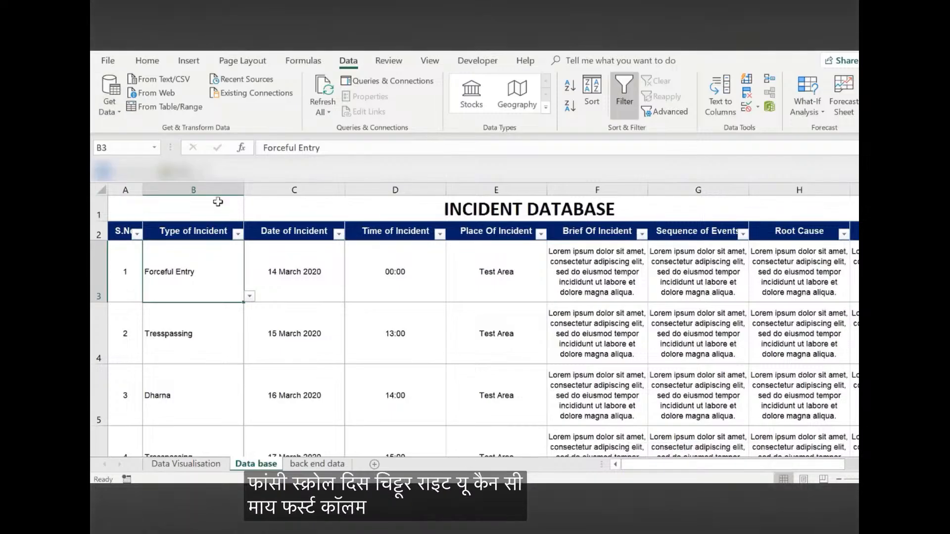
{"action": "scroll", "coordinate": [475, 346], "scroll_direction": "down", "scroll_amount": 4}
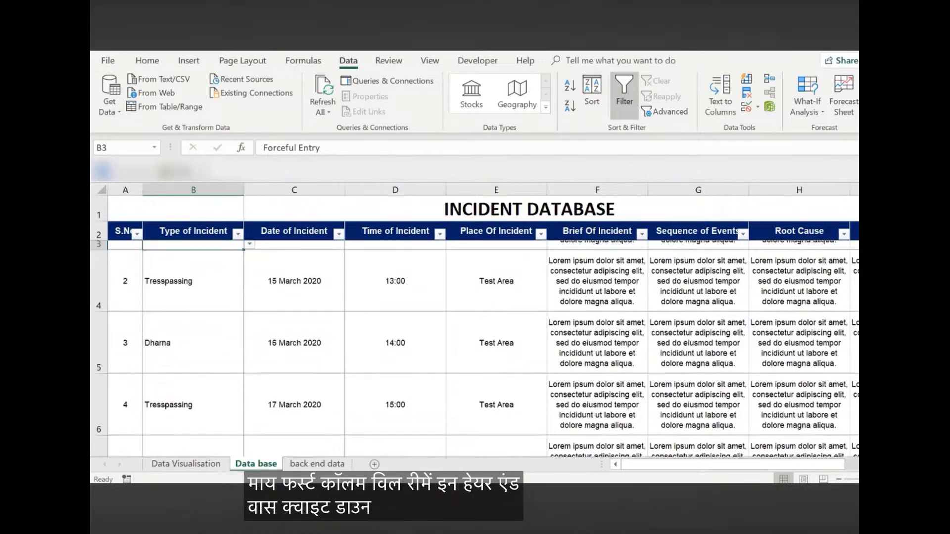
{"action": "scroll", "coordinate": [475, 346], "scroll_direction": "up", "scroll_amount": 4}
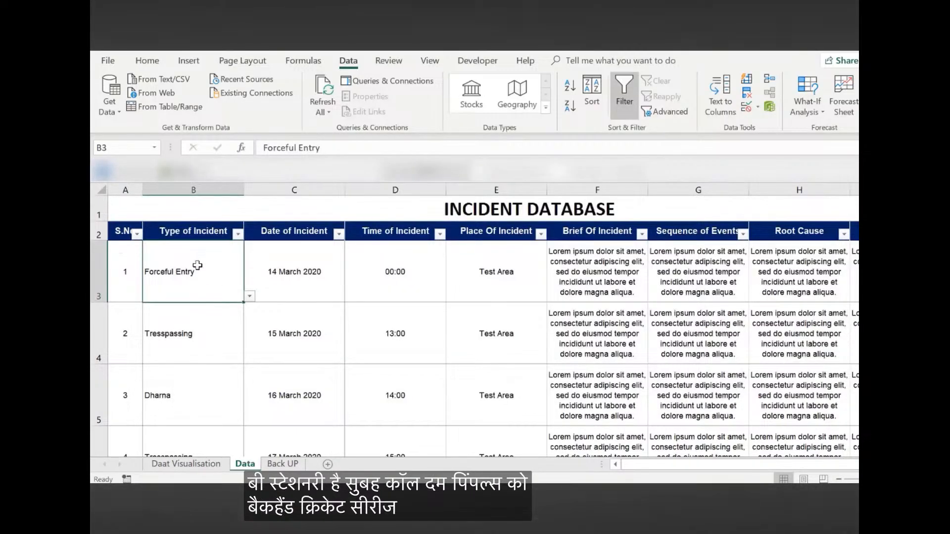
Return to the new workbook, try freezing the Data sheet's panes at B3, and check the freeze in both directions
{"action": "left_click", "coordinate": [340, 274]}
{"action": "left_click", "coordinate": [188, 272]}
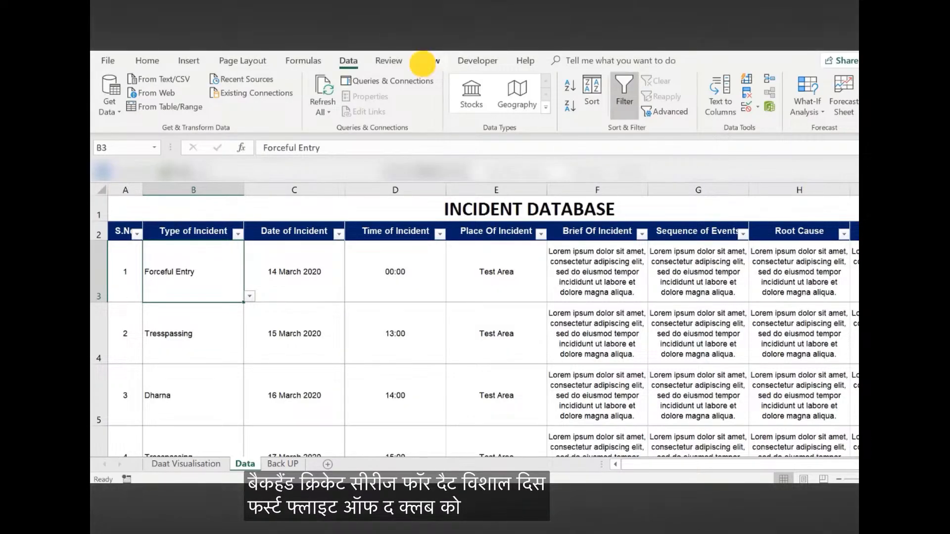
{"action": "left_click", "coordinate": [423, 62]}
{"action": "left_click", "coordinate": [554, 113]}
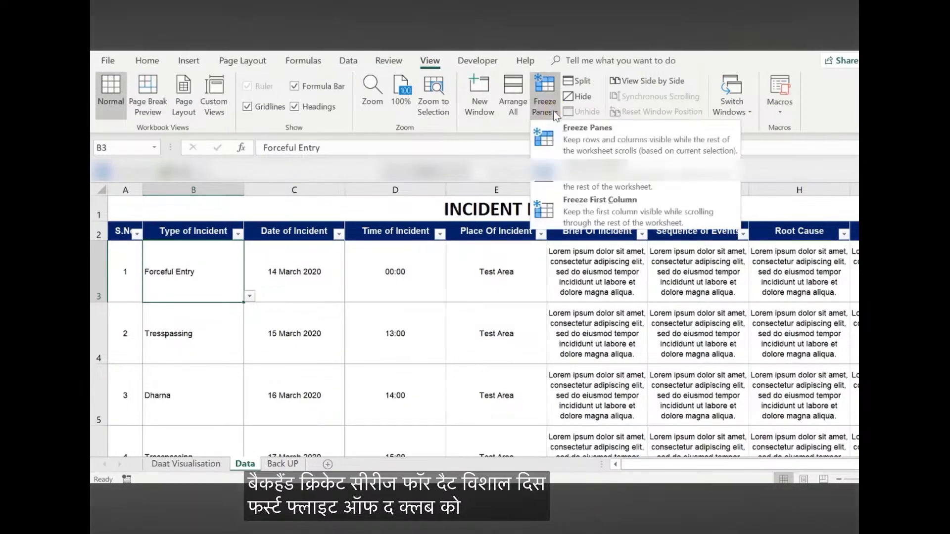
{"action": "left_click", "coordinate": [585, 130]}
{"action": "scroll", "coordinate": [509, 339], "scroll_direction": "down", "scroll_amount": 2}
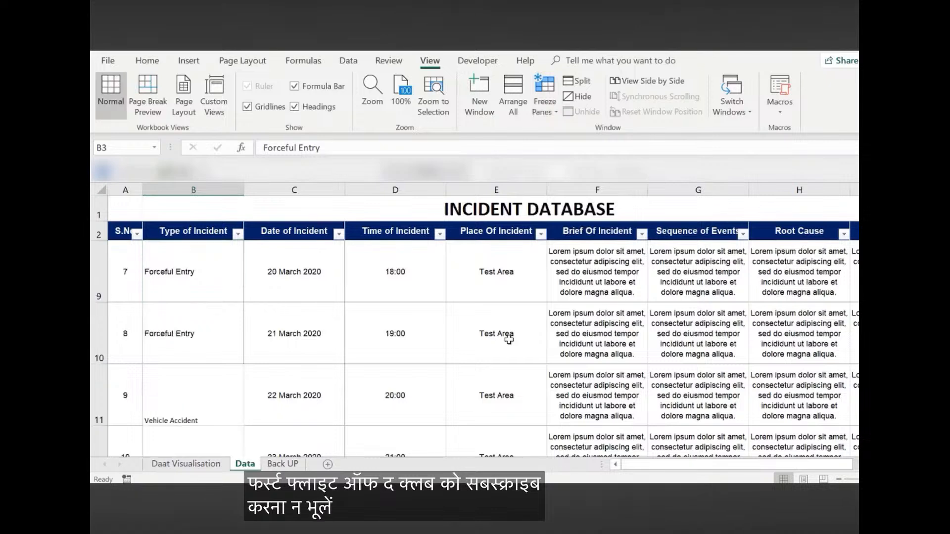
{"action": "scroll", "coordinate": [509, 339], "scroll_direction": "down", "scroll_amount": 1}
{"action": "scroll", "coordinate": [509, 340], "scroll_direction": "up", "scroll_amount": 3}
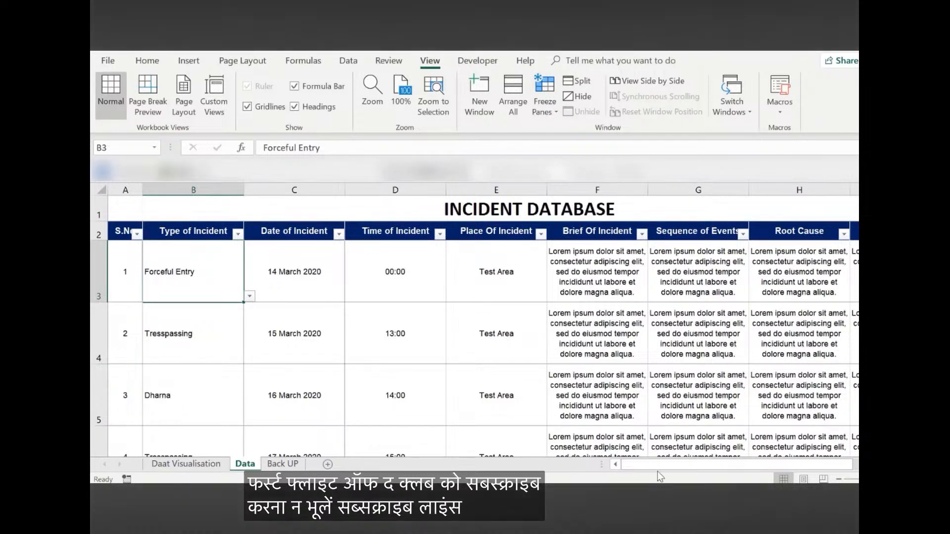
{"action": "left_click_drag", "start_coordinate": [657, 467], "coordinate": [634, 475]}
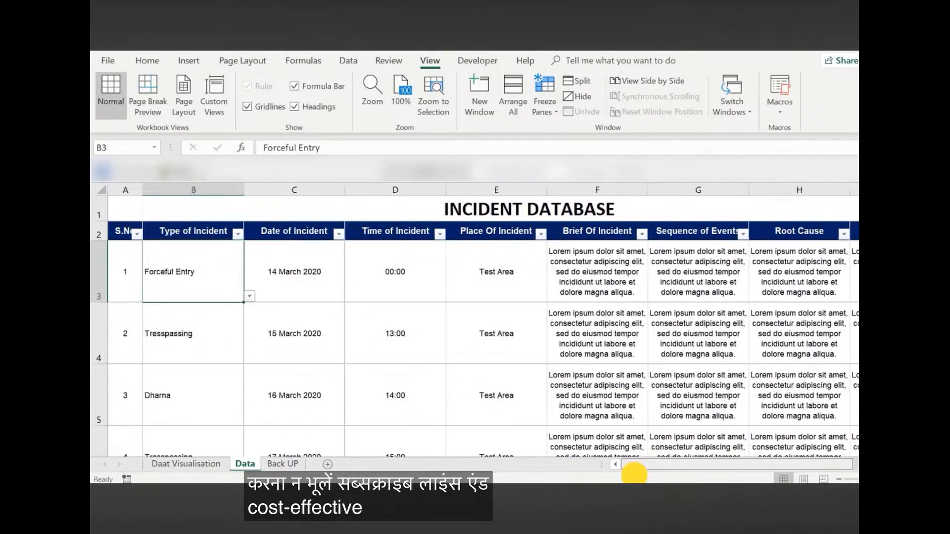
Unfreeze the Data sheet's panes and freeze them at C3 to hold rows 1-2 and columns A-B in place
{"action": "left_click", "coordinate": [179, 190]}
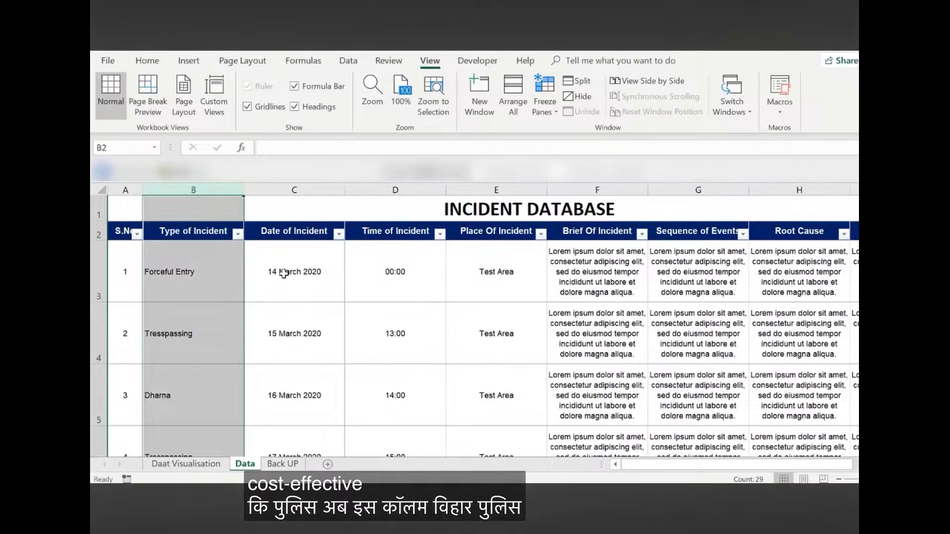
{"action": "left_click", "coordinate": [284, 274]}
{"action": "left_click", "coordinate": [549, 104]}
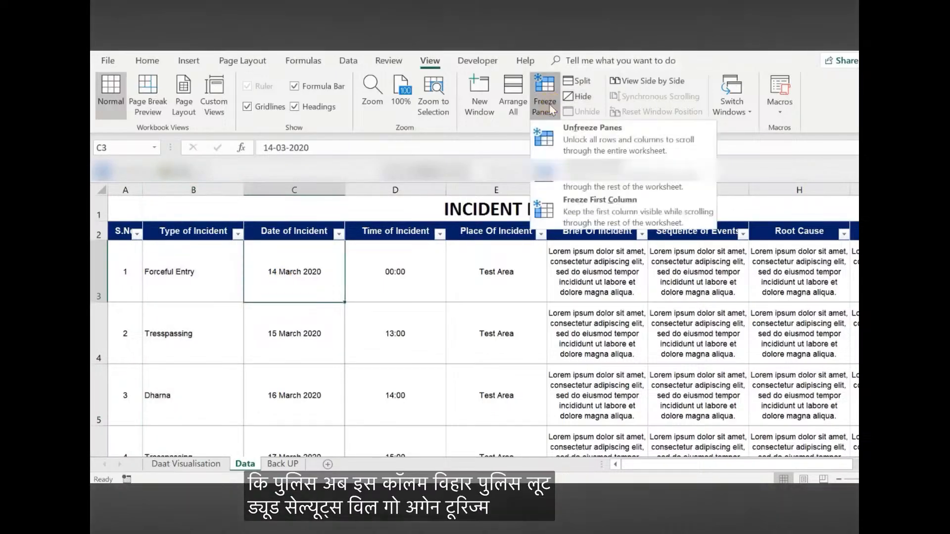
{"action": "left_click", "coordinate": [601, 141]}
{"action": "left_click", "coordinate": [454, 344]}
{"action": "left_click", "coordinate": [292, 271]}
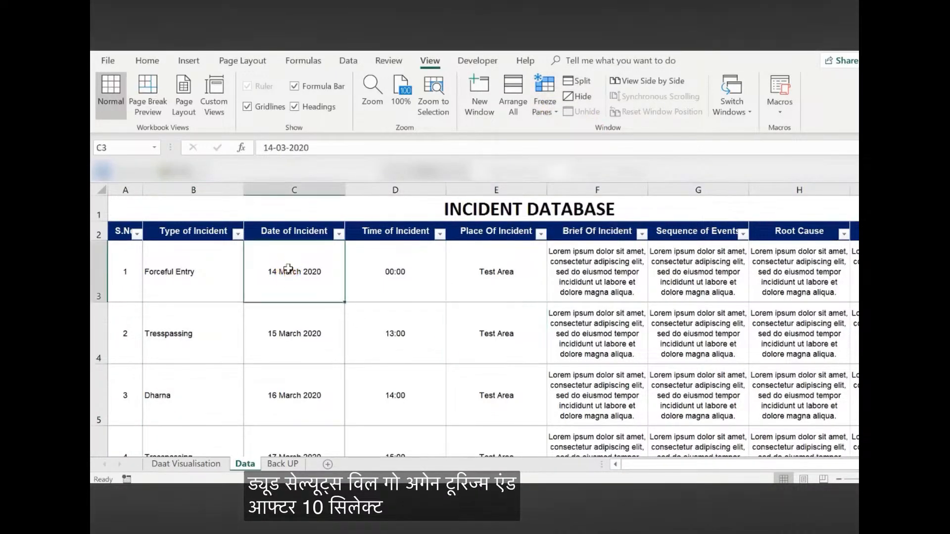
{"action": "left_click", "coordinate": [556, 114]}
{"action": "left_click", "coordinate": [575, 134]}
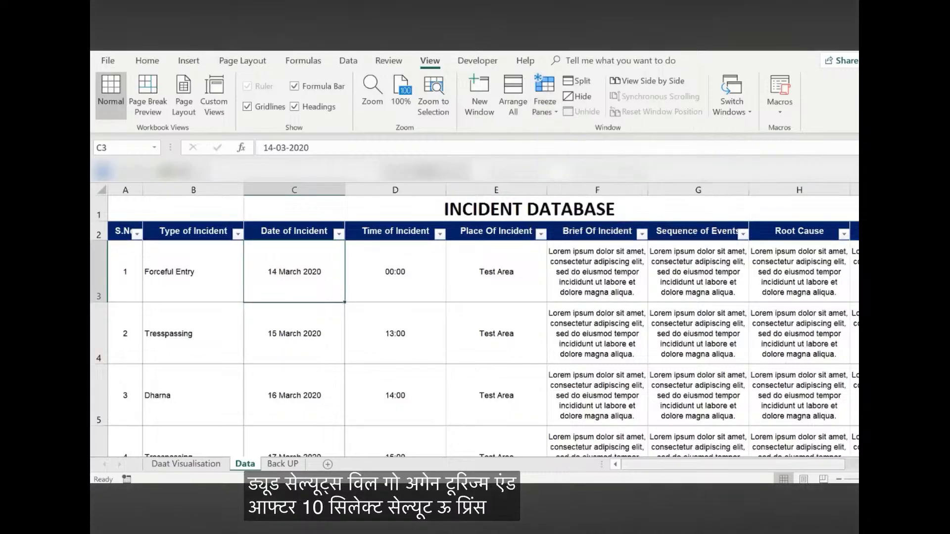
{"action": "mouse_move", "coordinate": [658, 466]}
{"action": "left_mouse_down"}
{"action": "mouse_move", "coordinate": [711, 453]}
{"action": "mouse_move", "coordinate": [663, 464]}
{"action": "left_mouse_up"}
{"action": "scroll", "coordinate": [584, 329], "scroll_direction": "down", "scroll_amount": 1}
{"action": "scroll", "coordinate": [584, 329], "scroll_direction": "up", "scroll_amount": 2}
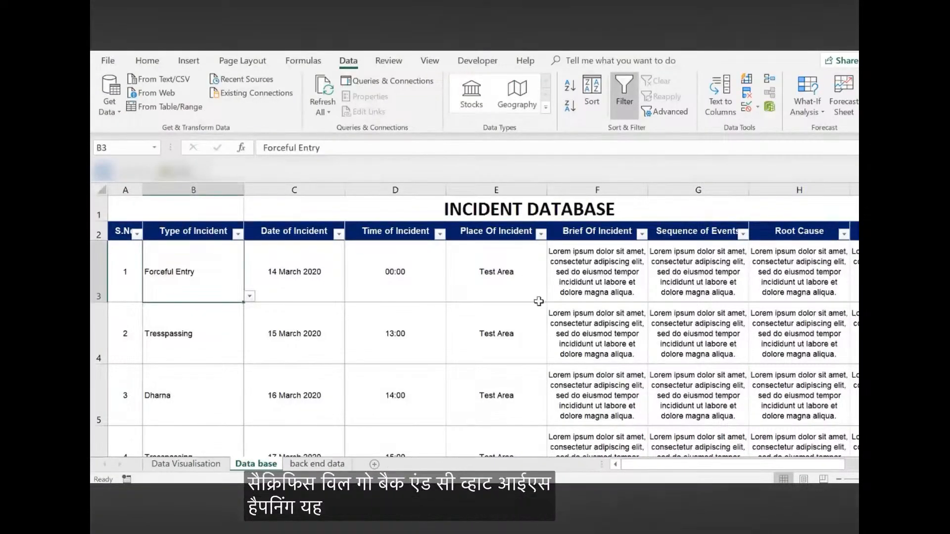
Review the Data base sheet and the Data Visualisation dashboard of the incident workbook
{"action": "scroll", "coordinate": [544, 317], "scroll_direction": "down", "scroll_amount": 3}
{"action": "scroll", "coordinate": [548, 321], "scroll_direction": "down", "scroll_amount": 2}
{"action": "scroll", "coordinate": [548, 321], "scroll_direction": "up", "scroll_amount": 4}
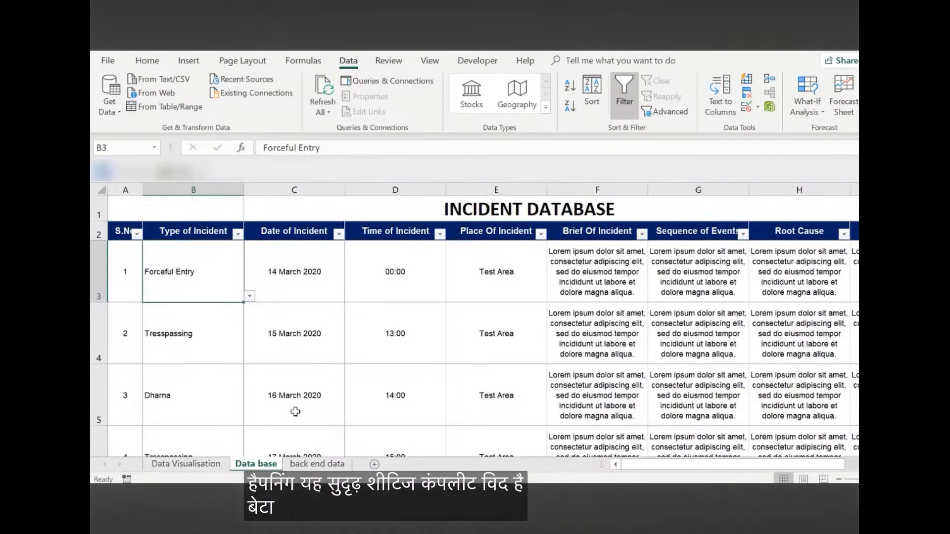
{"action": "left_click", "coordinate": [186, 463]}
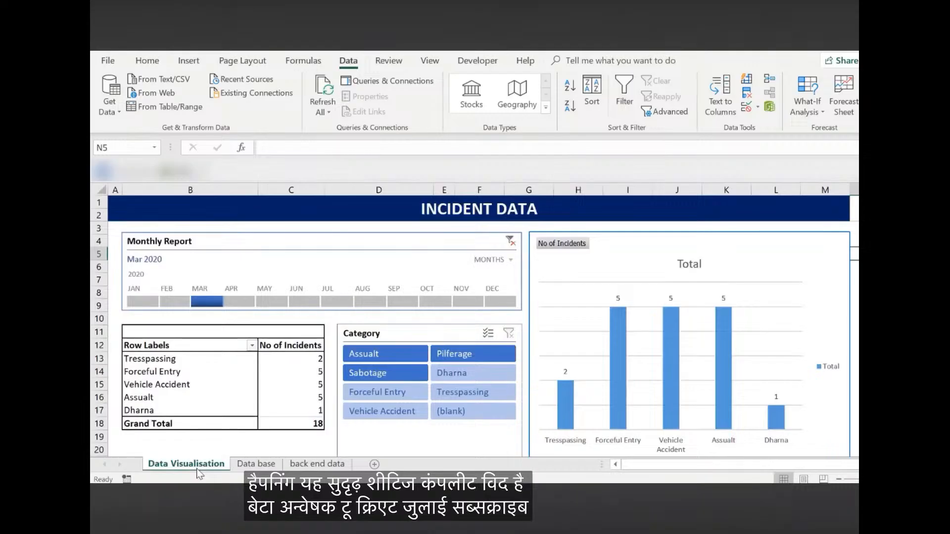
Compare the new workbook's Daat Visualisation sheet with the incident workbook's pivot table, and return to the new workbook's Data sheet
{"action": "key", "text": "alt+Tab"}
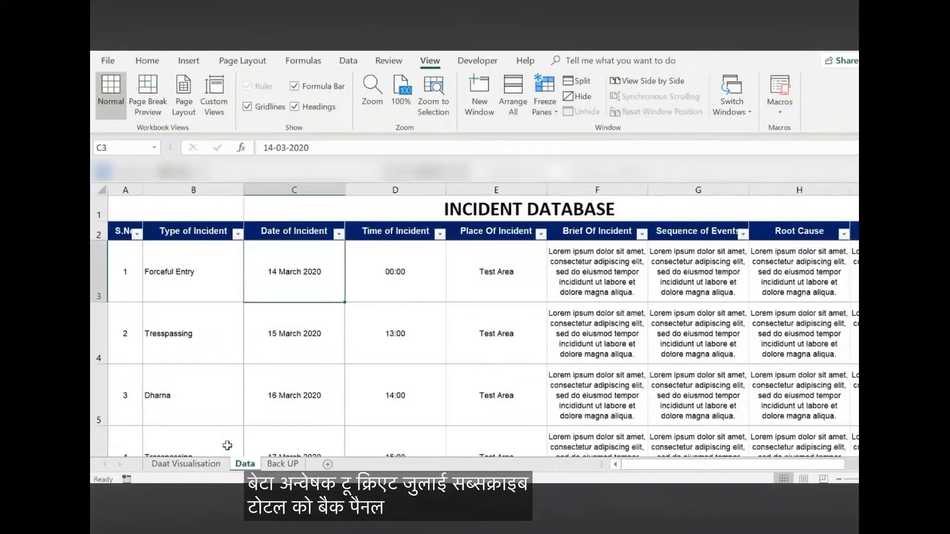
{"action": "left_click", "coordinate": [187, 464]}
{"action": "left_click", "coordinate": [250, 464]}
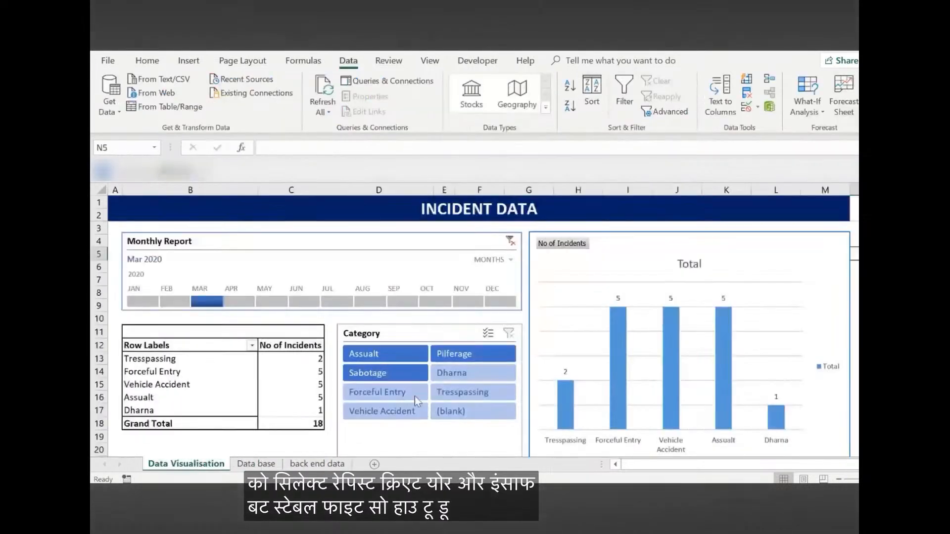
{"action": "left_click", "coordinate": [238, 345]}
{"action": "key", "text": "alt+Tab"}
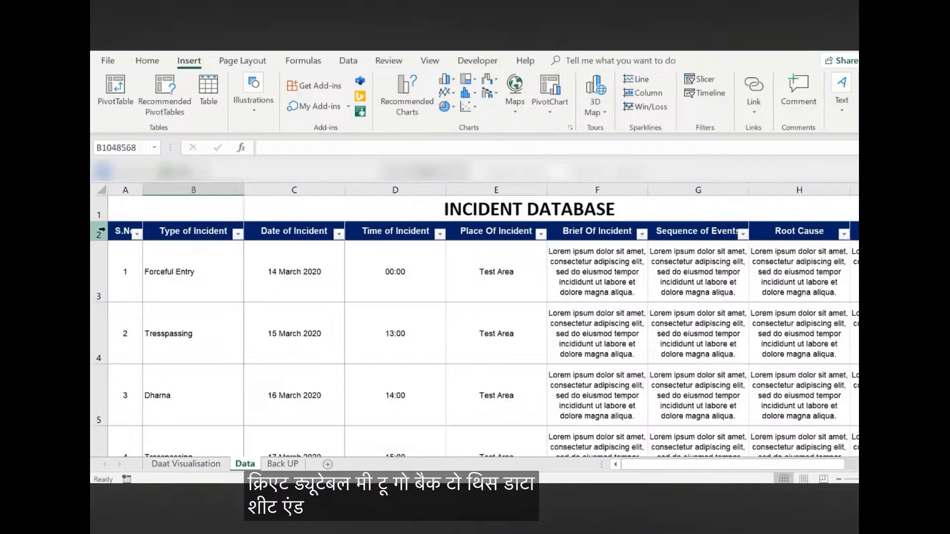
Create a PivotTable from the Data sheet's full incident table starting at A2, placed at cell A8 of the Daat Visualisation sheet
{"action": "left_click", "coordinate": [97, 235]}
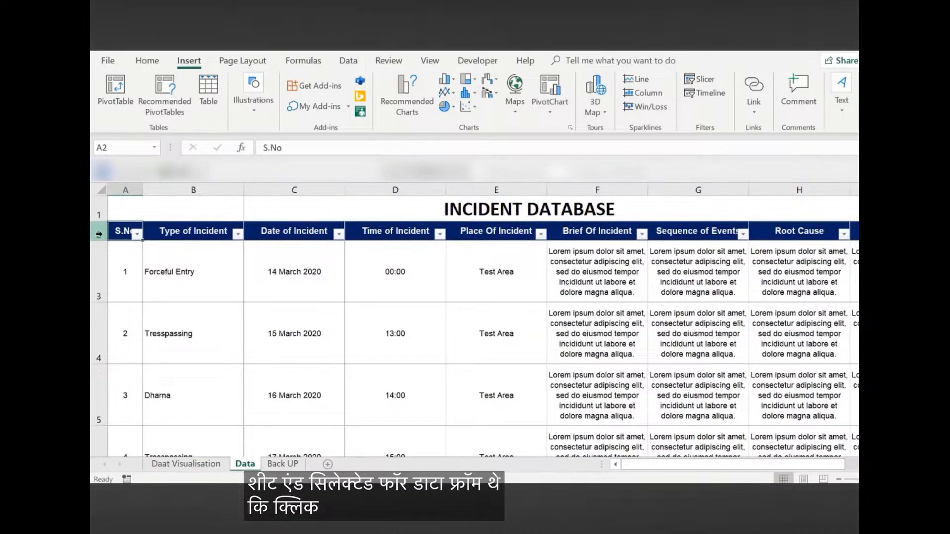
{"action": "key", "text": "ctrl+shift+Down"}
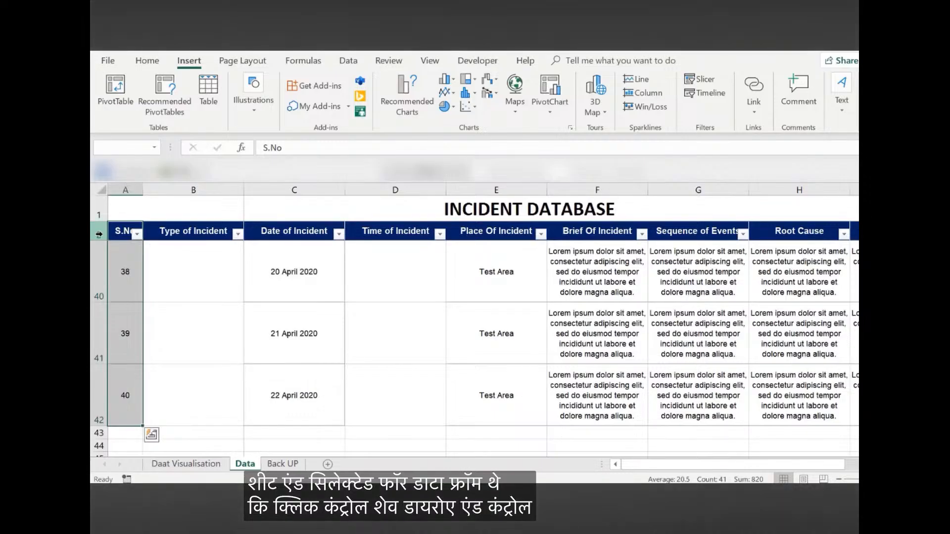
{"action": "key", "text": "ctrl+shift+Right"}
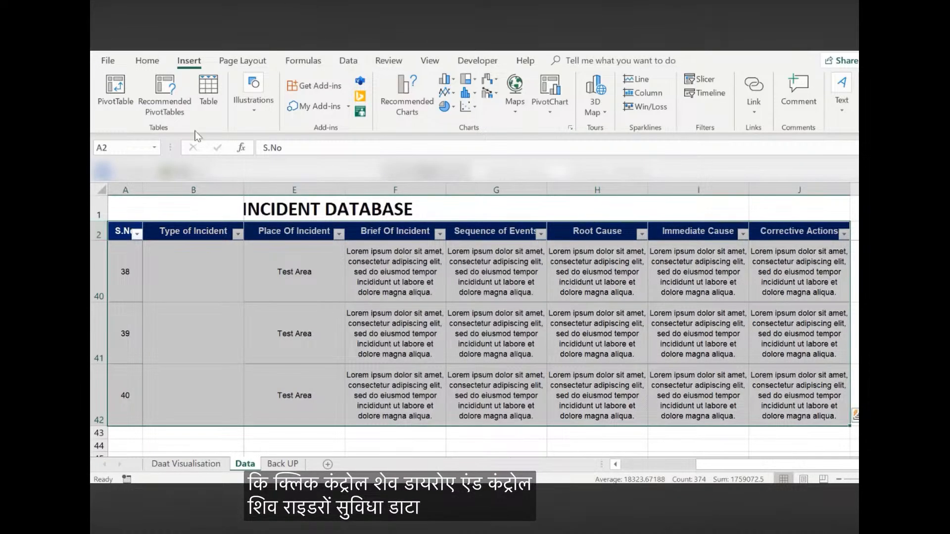
{"action": "left_click", "coordinate": [111, 88]}
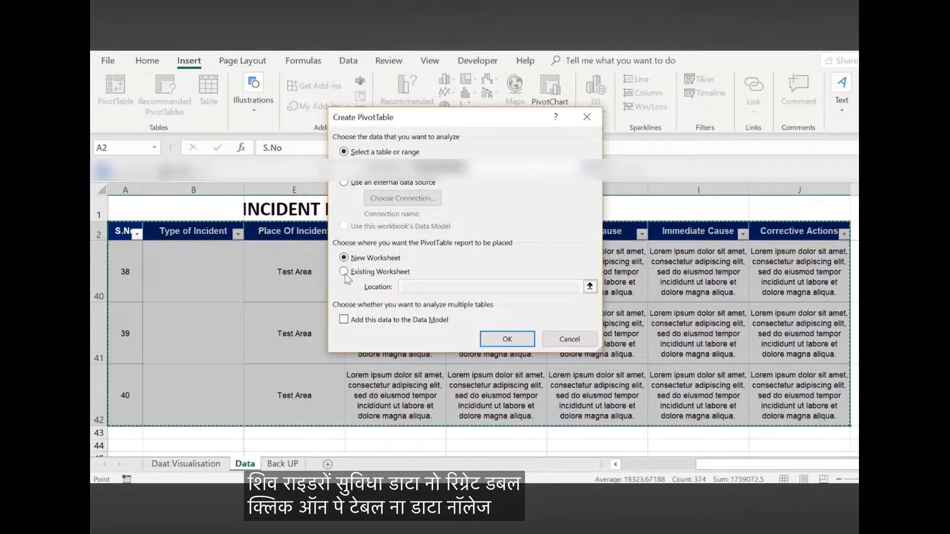
{"action": "left_click", "coordinate": [345, 274]}
{"action": "left_click", "coordinate": [590, 287]}
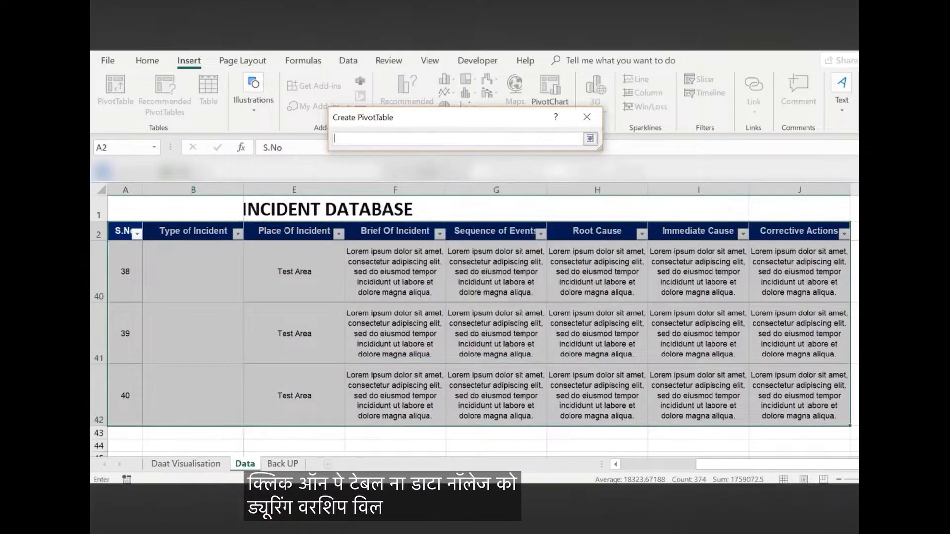
{"action": "left_click", "coordinate": [190, 464]}
{"action": "left_click", "coordinate": [131, 298]}
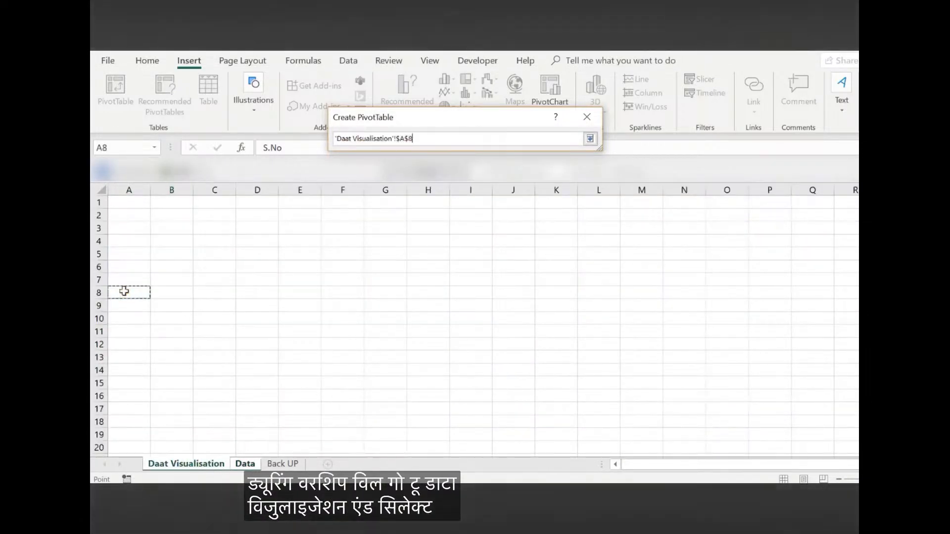
{"action": "left_click", "coordinate": [590, 138]}
{"action": "left_click", "coordinate": [506, 340]}
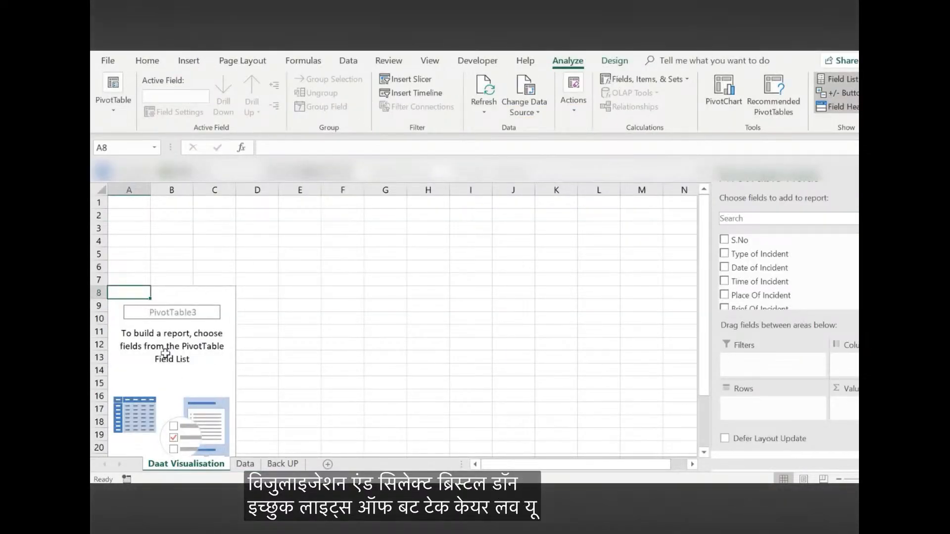
Examine which fields the incident workbook's pivot table uses for rows and values, and return to the new workbook
{"action": "scroll", "coordinate": [165, 353], "scroll_direction": "down", "scroll_amount": 1}
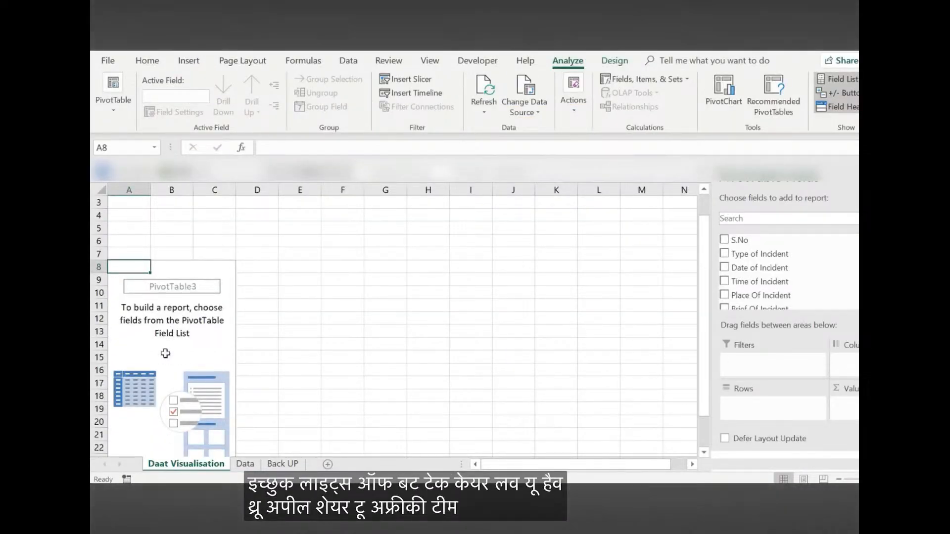
{"action": "key", "text": "alt+Tab"}
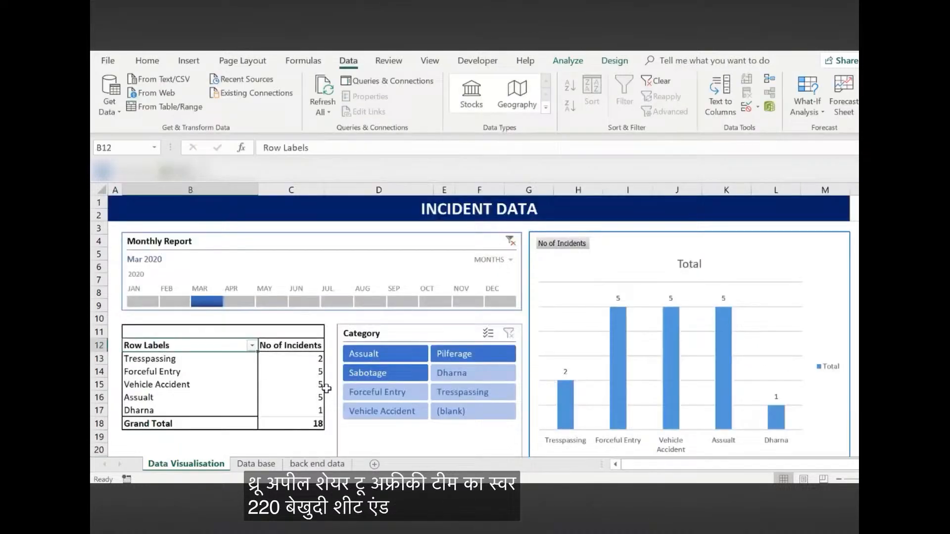
{"action": "left_click", "coordinate": [164, 384]}
{"action": "right_click", "coordinate": [229, 385]}
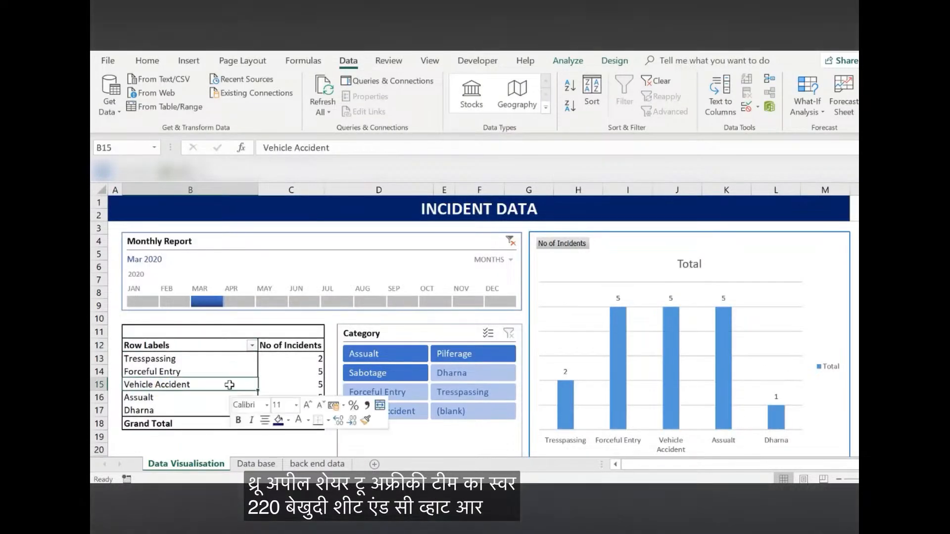
{"action": "left_click", "coordinate": [275, 376]}
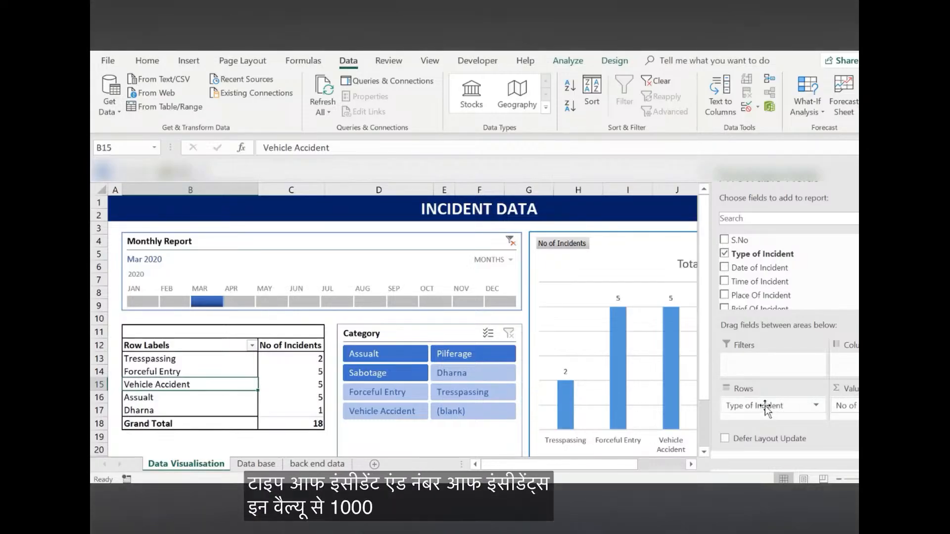
{"action": "key", "text": "alt+Tab"}
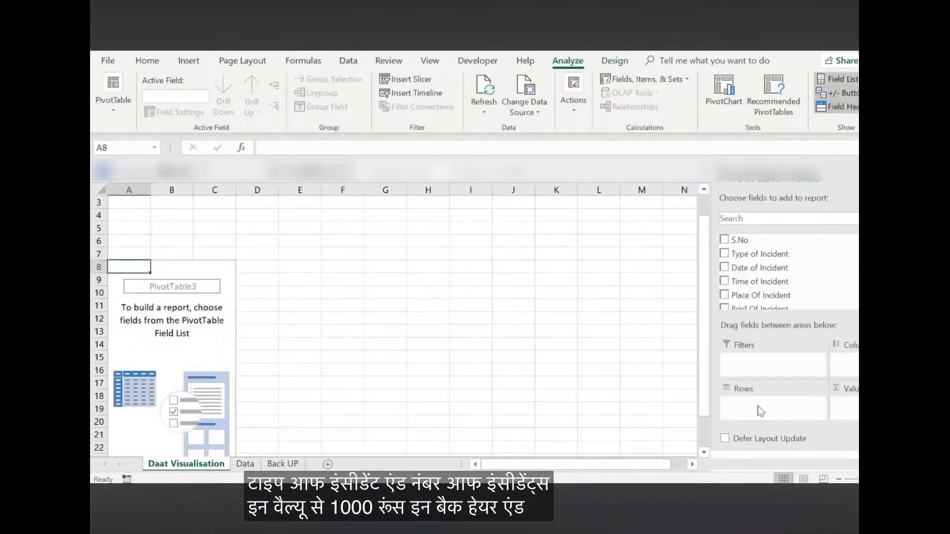
Add Type of Incident to the new pivot table as both the row field and a counted value field
{"action": "left_click", "coordinate": [724, 254]}
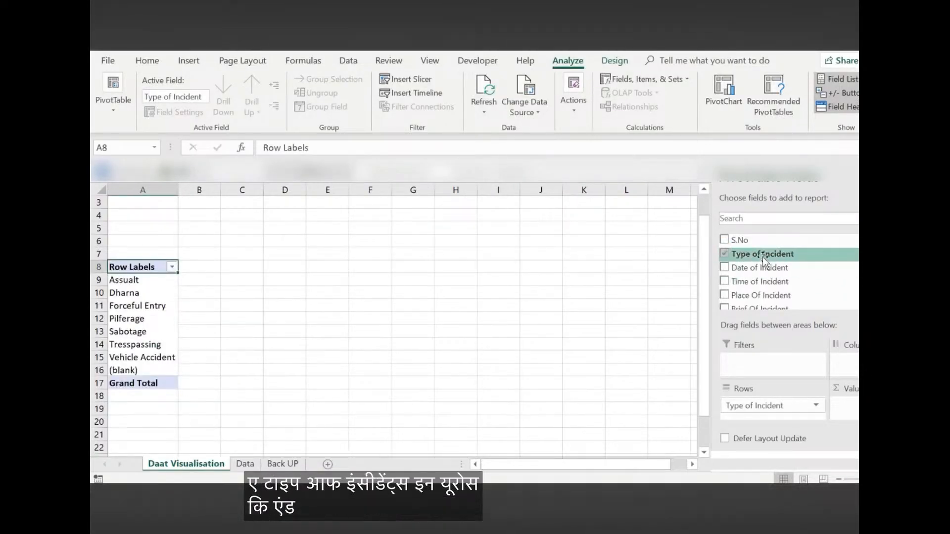
{"action": "left_click_drag", "start_coordinate": [762, 257], "coordinate": [848, 406]}
{"action": "left_click", "coordinate": [241, 297]}
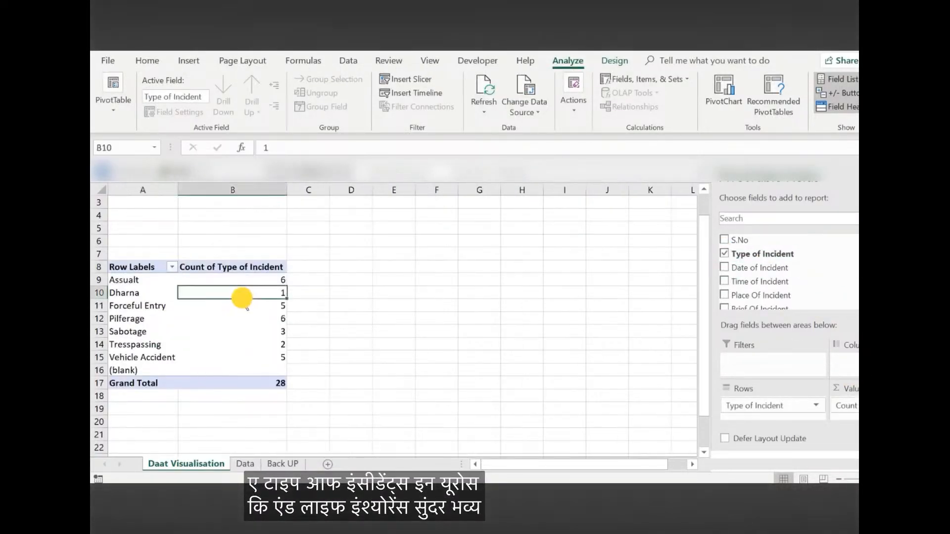
{"action": "left_click", "coordinate": [265, 281]}
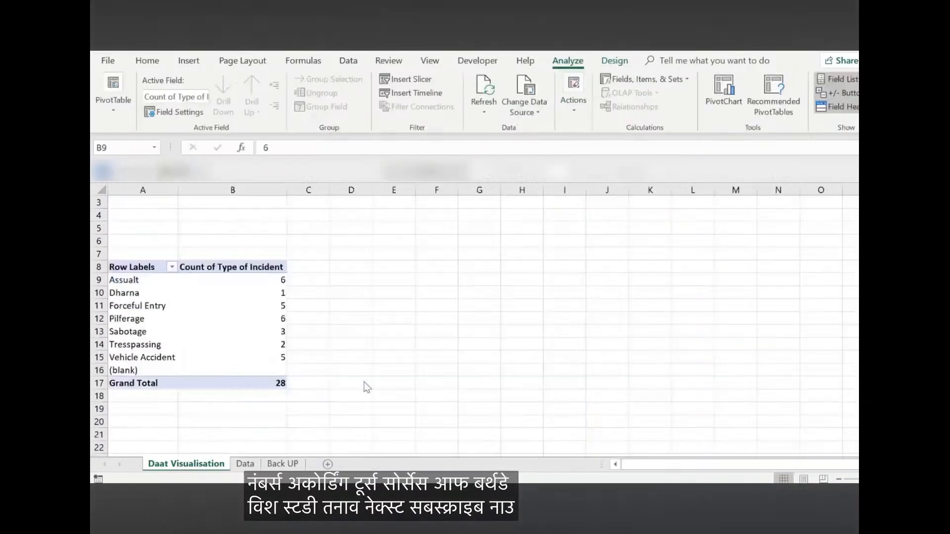
Insert a slicer for the Type of Incident field of the new pivot table
{"action": "left_click", "coordinate": [233, 280]}
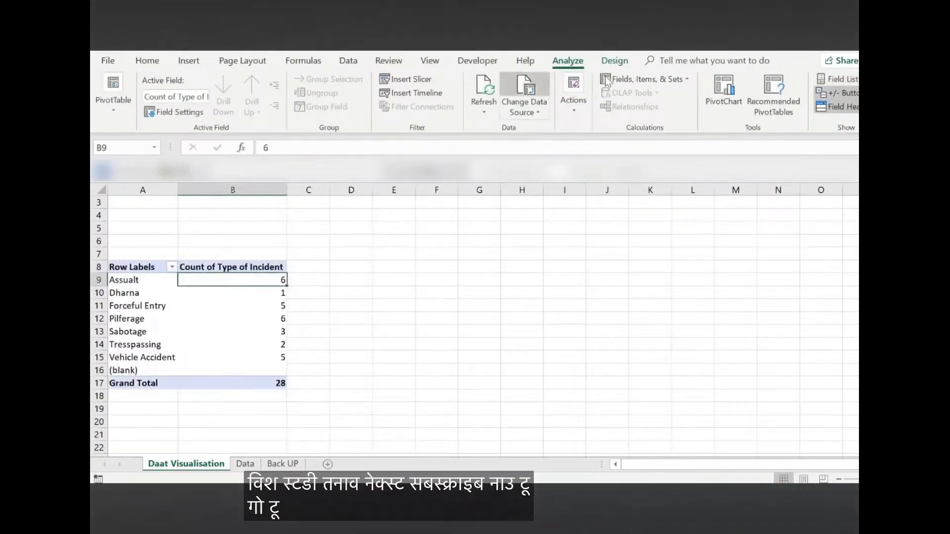
{"action": "left_click", "coordinate": [188, 61]}
{"action": "left_click", "coordinate": [702, 79]}
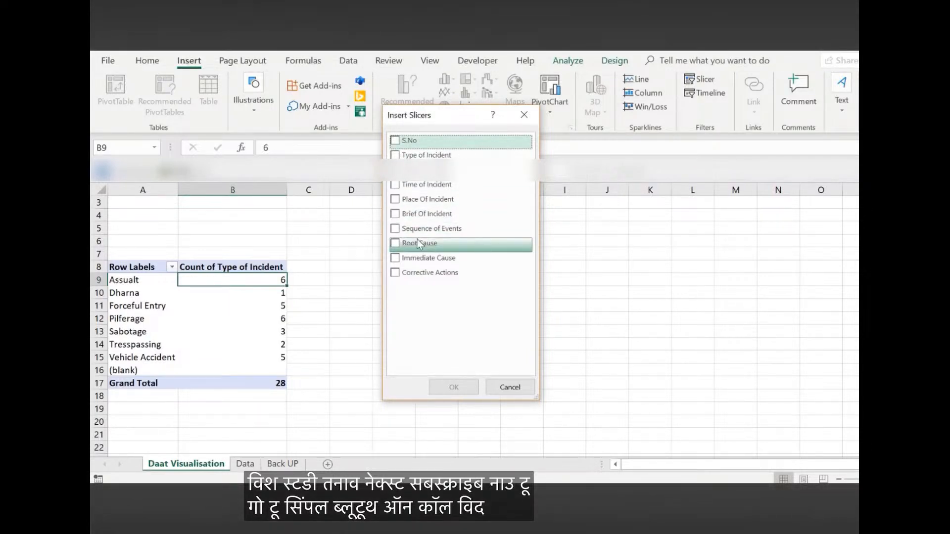
{"action": "left_click", "coordinate": [394, 155]}
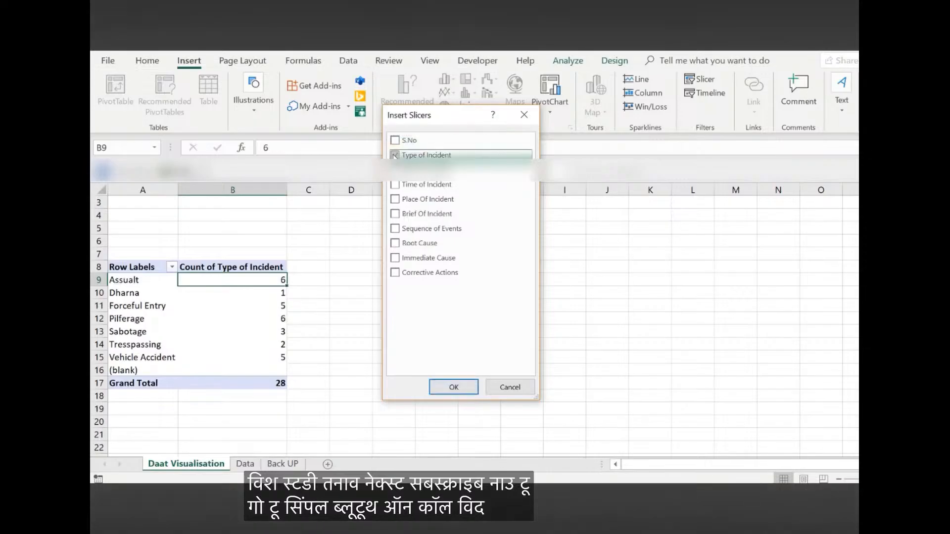
{"action": "left_click", "coordinate": [454, 387]}
Place the slicer right beside the pivot table, widen it, arrange its buttons in 2 columns and shorten it to fit
{"action": "left_click_drag", "start_coordinate": [485, 249], "coordinate": [364, 269]}
{"action": "left_click_drag", "start_coordinate": [426, 352], "coordinate": [484, 347]}
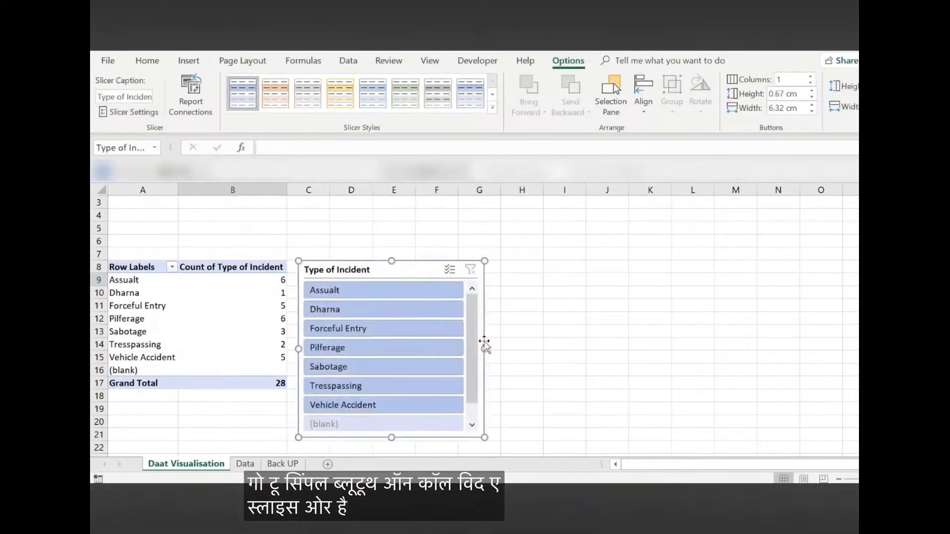
{"action": "left_click", "coordinate": [810, 77]}
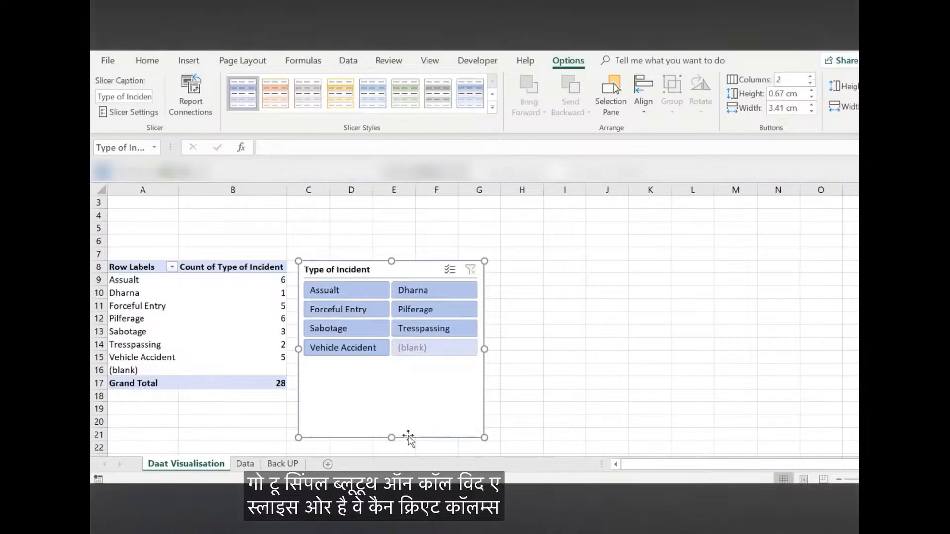
{"action": "left_click_drag", "start_coordinate": [389, 435], "coordinate": [388, 391]}
{"action": "left_click", "coordinate": [589, 328]}
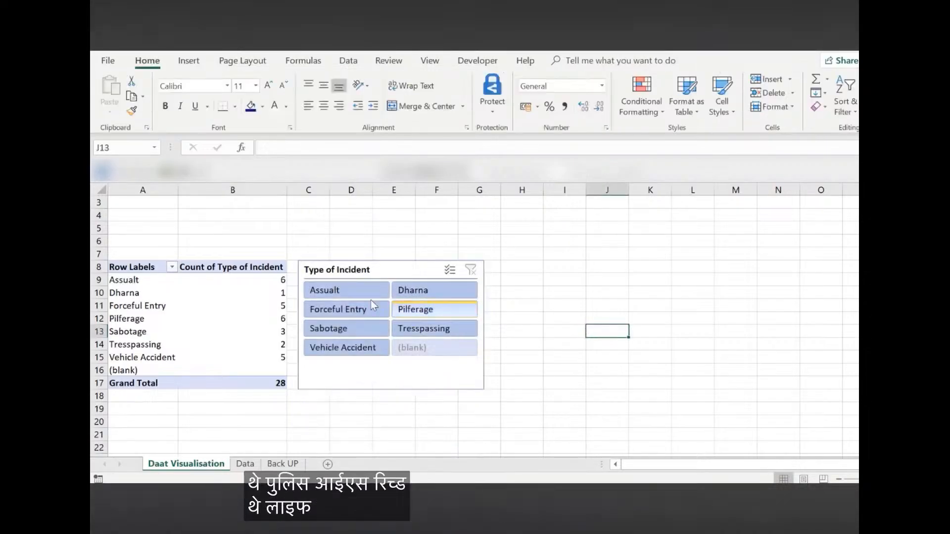
Try the slicer by filtering the pivot table on Assualt, Dharna, Forceful Entry and Sabotage in turn, ending on Pilferage
{"action": "left_click", "coordinate": [362, 289]}
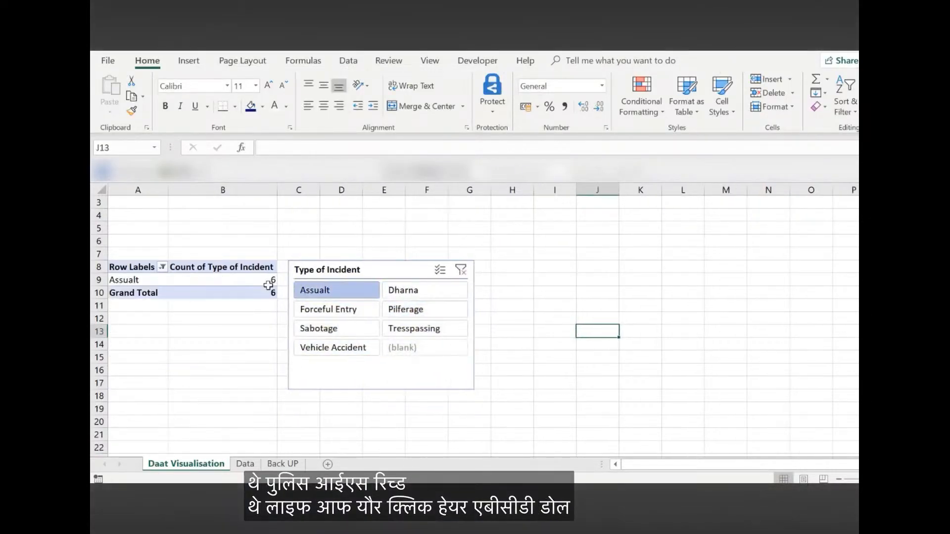
{"action": "left_click", "coordinate": [451, 292]}
{"action": "left_click", "coordinate": [345, 309]}
{"action": "left_click", "coordinate": [335, 328]}
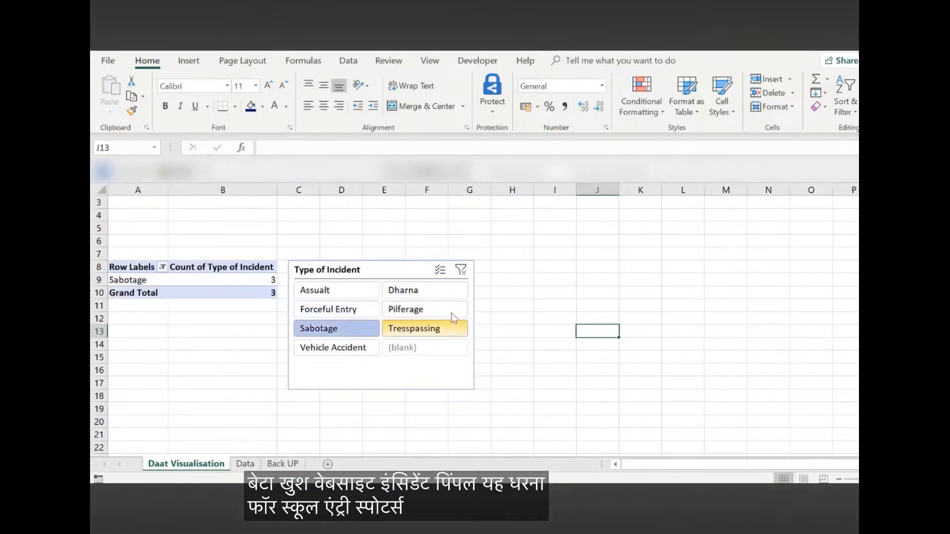
{"action": "left_click", "coordinate": [448, 311]}
{"action": "left_click", "coordinate": [546, 373]}
Insert a timeline for the pivot table based on the Date of Incident field
{"action": "left_click", "coordinate": [231, 276]}
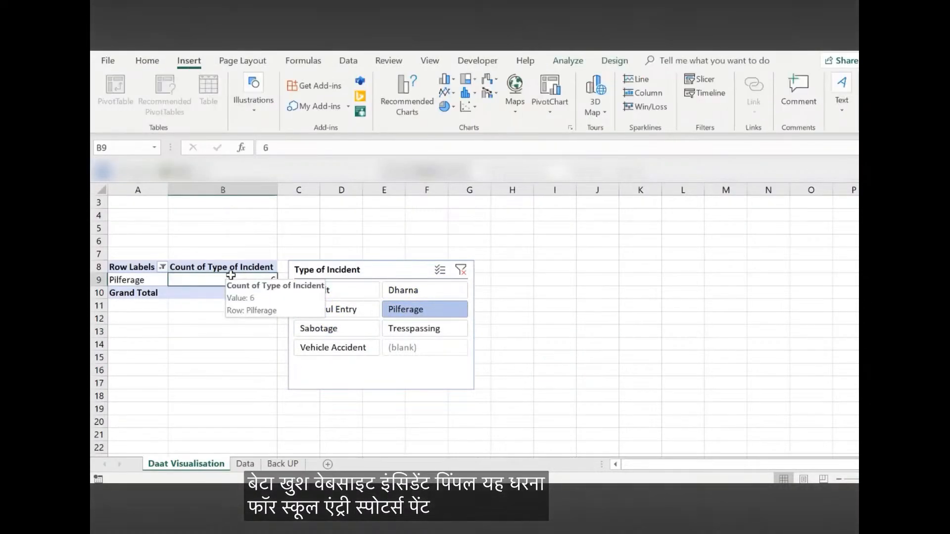
{"action": "left_click", "coordinate": [193, 268]}
{"action": "left_click", "coordinate": [134, 263]}
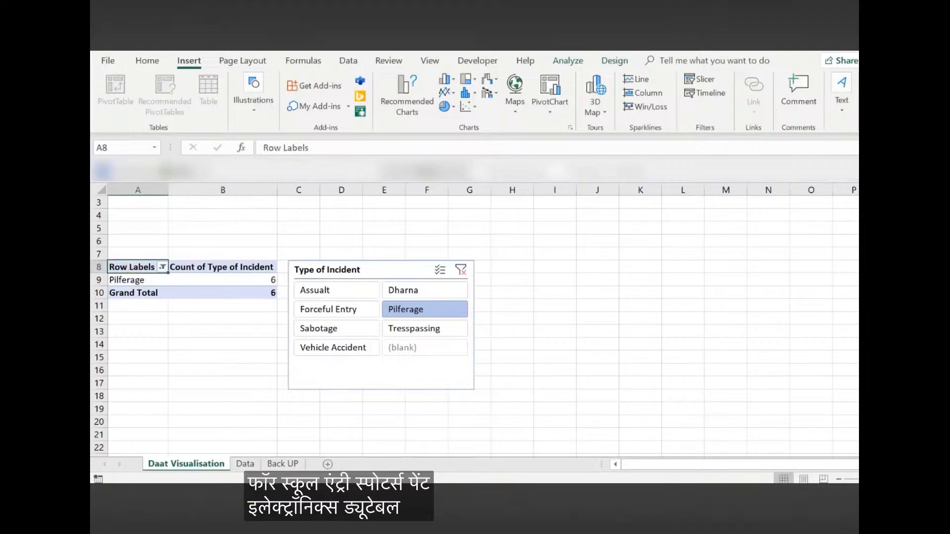
{"action": "left_click", "coordinate": [695, 95]}
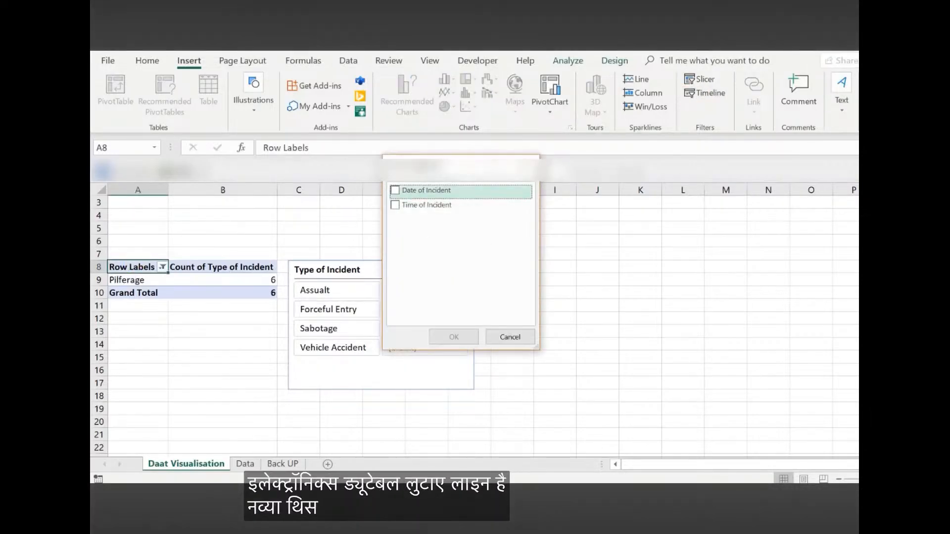
{"action": "left_click", "coordinate": [395, 190]}
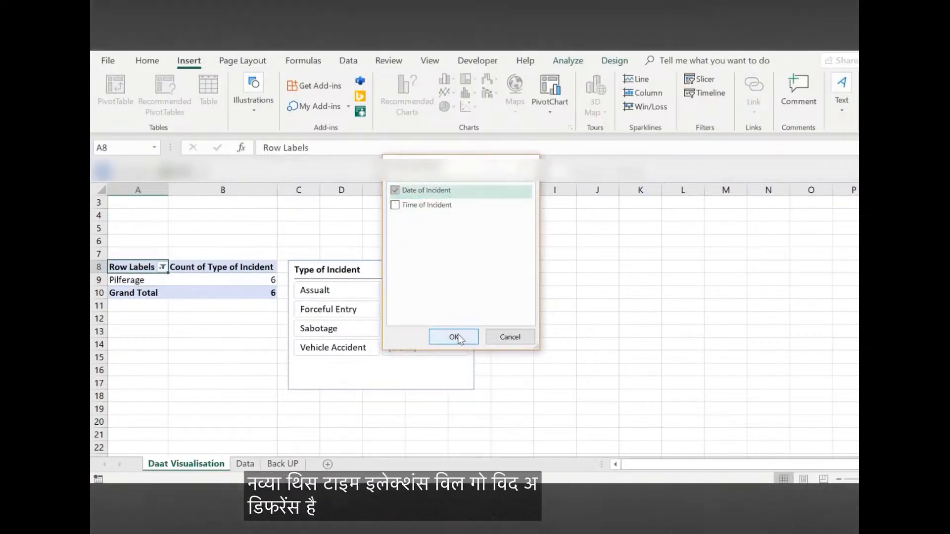
{"action": "left_click", "coordinate": [459, 339]}
Move the Date of Incident timeline above the pivot table and resize it to about 18.01 cm wide and 2.42 cm high
{"action": "left_click_drag", "start_coordinate": [537, 297], "coordinate": [250, 214]}
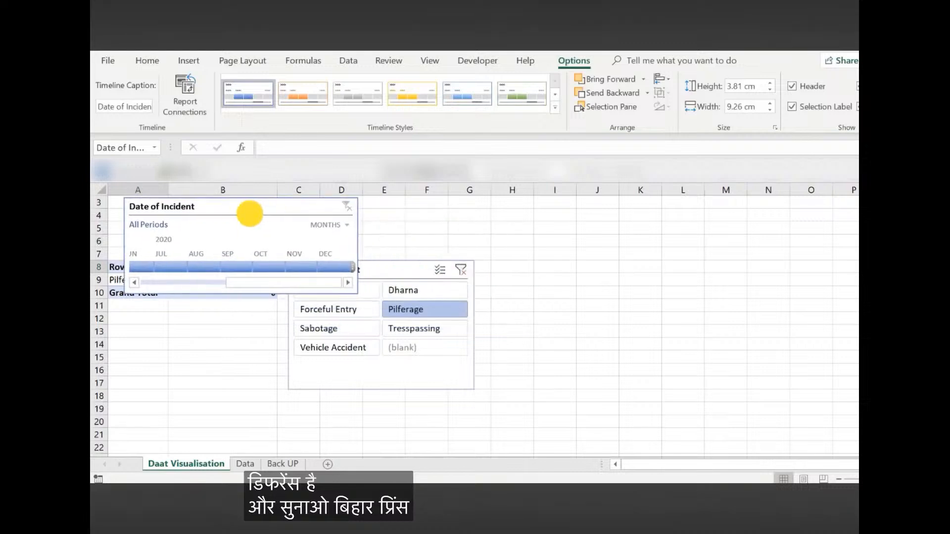
{"action": "left_click_drag", "start_coordinate": [356, 246], "coordinate": [576, 243]}
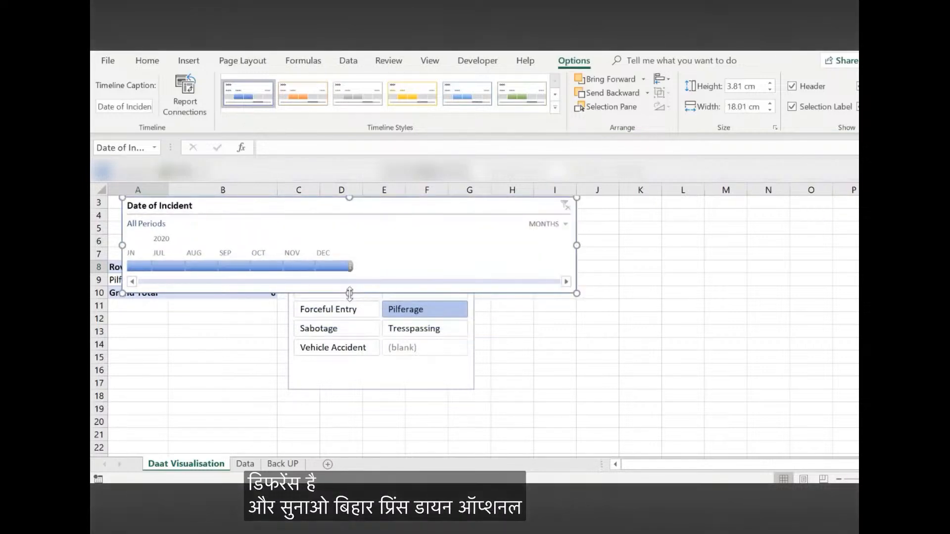
{"action": "left_click_drag", "start_coordinate": [350, 294], "coordinate": [352, 257]}
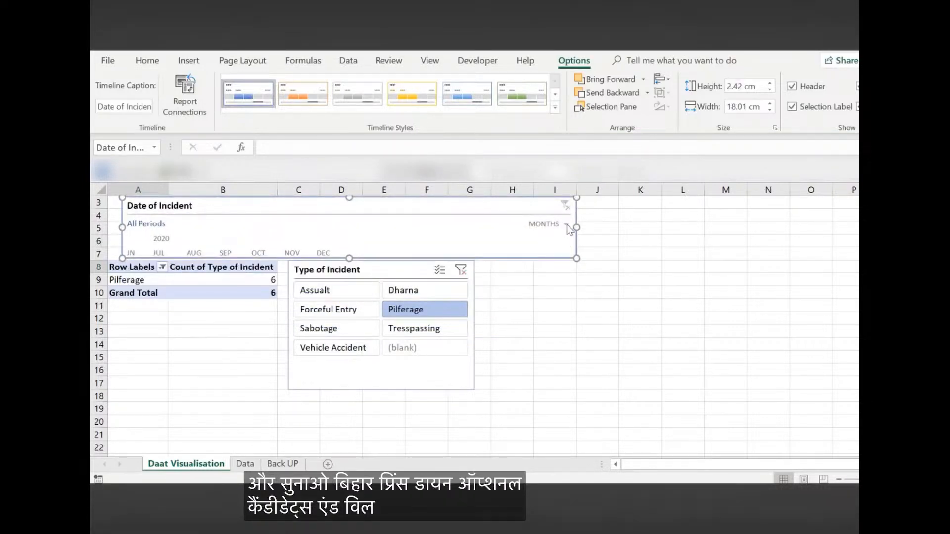
{"action": "left_click", "coordinate": [565, 225]}
{"action": "left_click", "coordinate": [550, 270]}
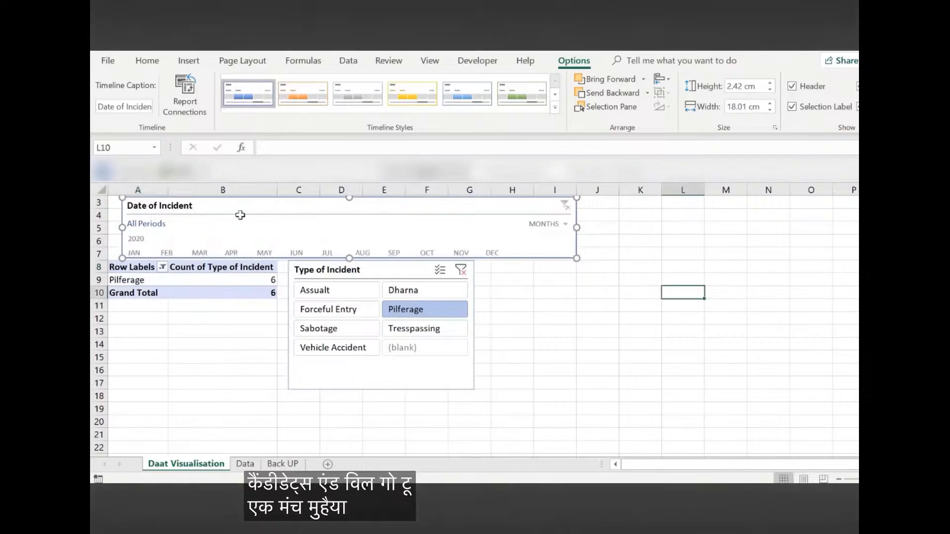
Insert two rows at row 7 to make space between the timeline and the pivot table with its slicer
{"action": "left_click", "coordinate": [99, 253]}
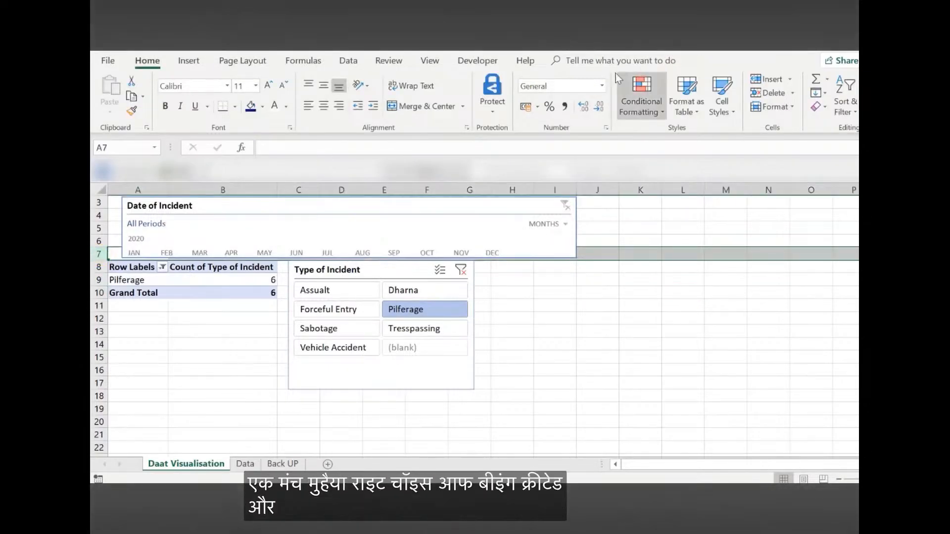
{"action": "left_click", "coordinate": [201, 63]}
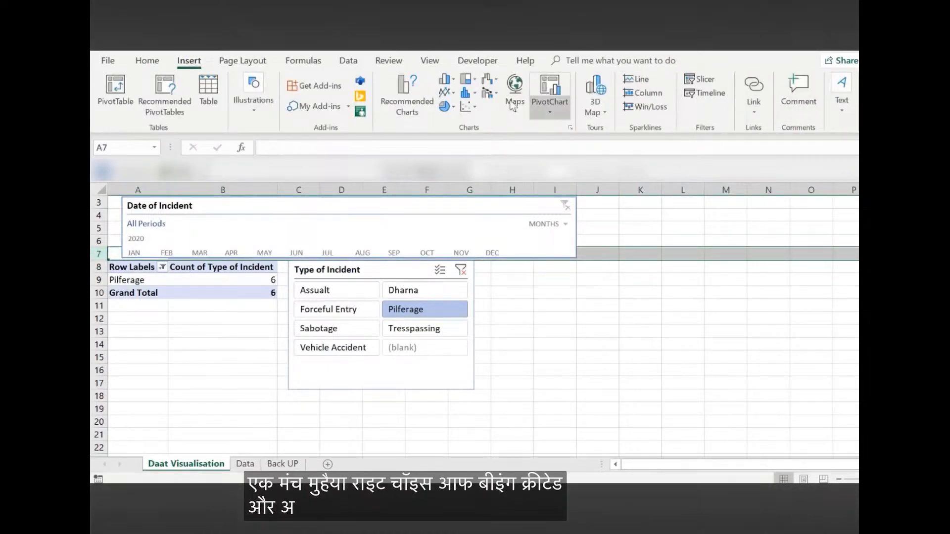
{"action": "left_click", "coordinate": [147, 60]}
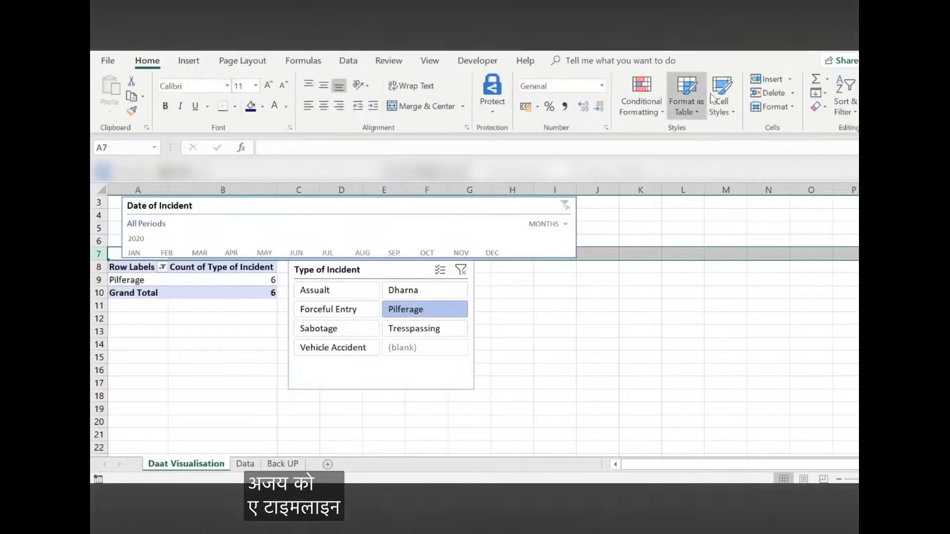
{"action": "left_click", "coordinate": [768, 79]}
{"action": "left_click", "coordinate": [768, 79]}
{"action": "left_click", "coordinate": [710, 330]}
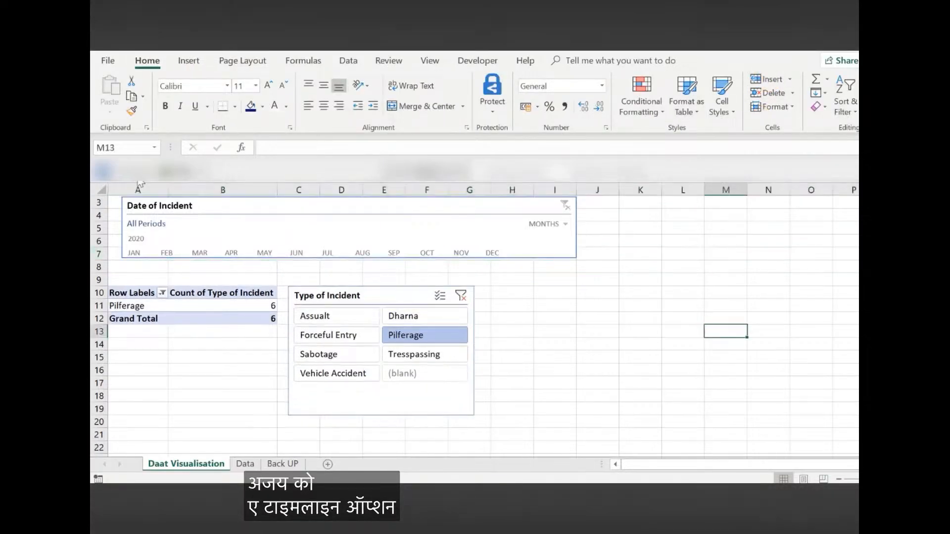
Move the Date of Incident timeline to just above the pivot table and increase its height until its month bar shows
{"action": "left_click_drag", "start_coordinate": [214, 205], "coordinate": [206, 221]}
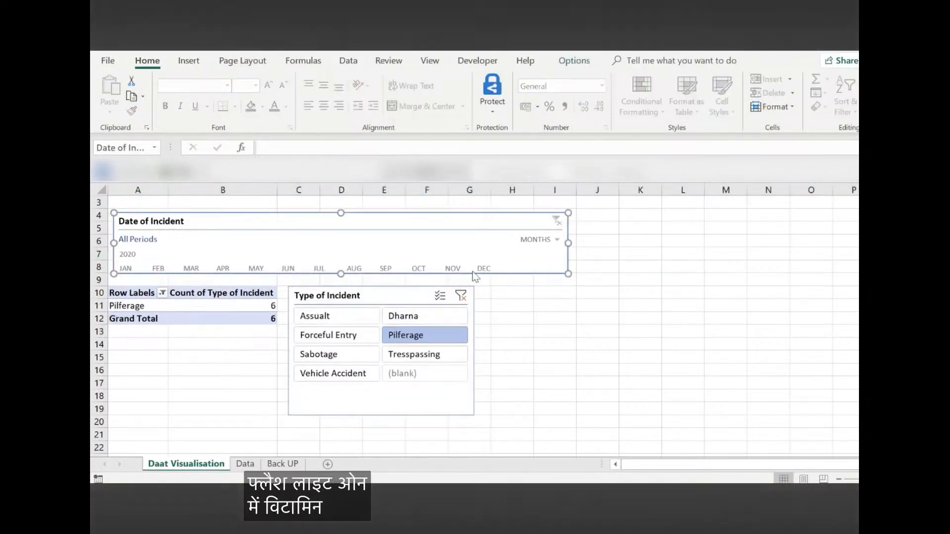
{"action": "left_click_drag", "start_coordinate": [341, 273], "coordinate": [342, 287]}
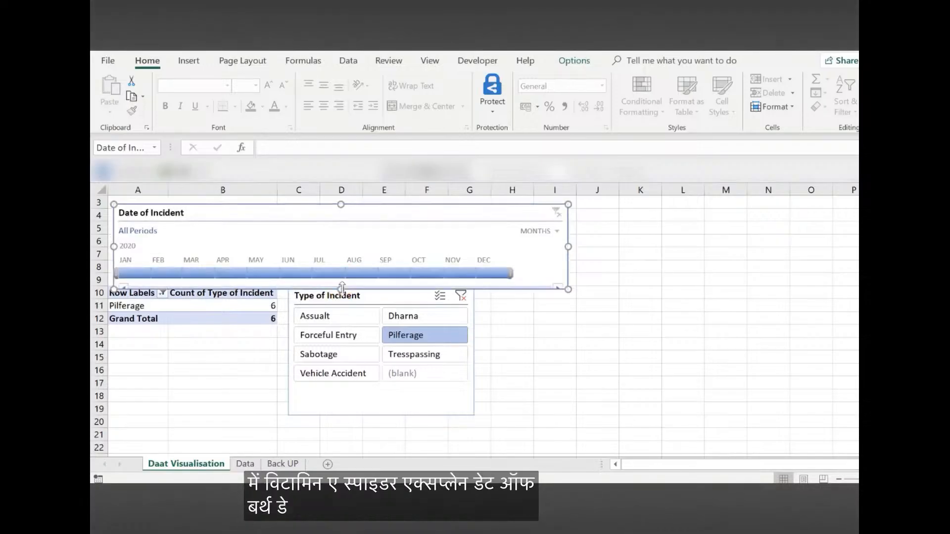
{"action": "left_click", "coordinate": [627, 325]}
Try the timeline by filtering the pivot table on April, May and June 2020 in turn
{"action": "left_click", "coordinate": [231, 274]}
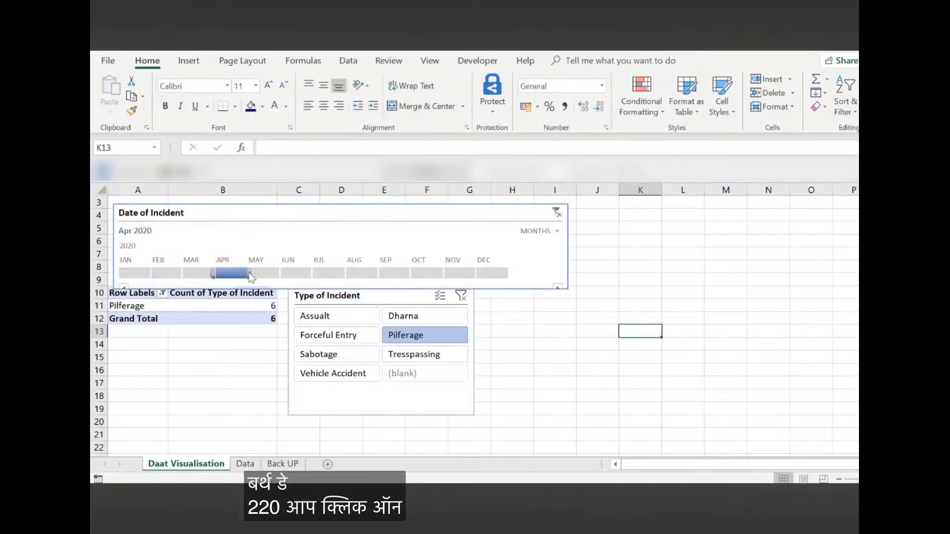
{"action": "left_click", "coordinate": [268, 270]}
{"action": "left_click", "coordinate": [295, 273]}
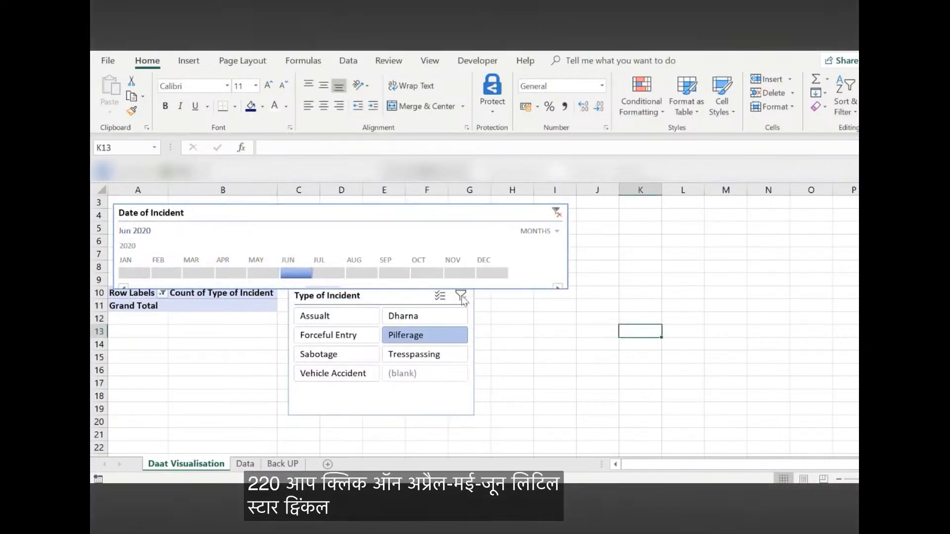
Clear the Type of Incident filter, then try March 2020 with Assualt, Forceful Entry and Dharna in turn
{"action": "left_click", "coordinate": [461, 296]}
{"action": "left_click", "coordinate": [198, 274]}
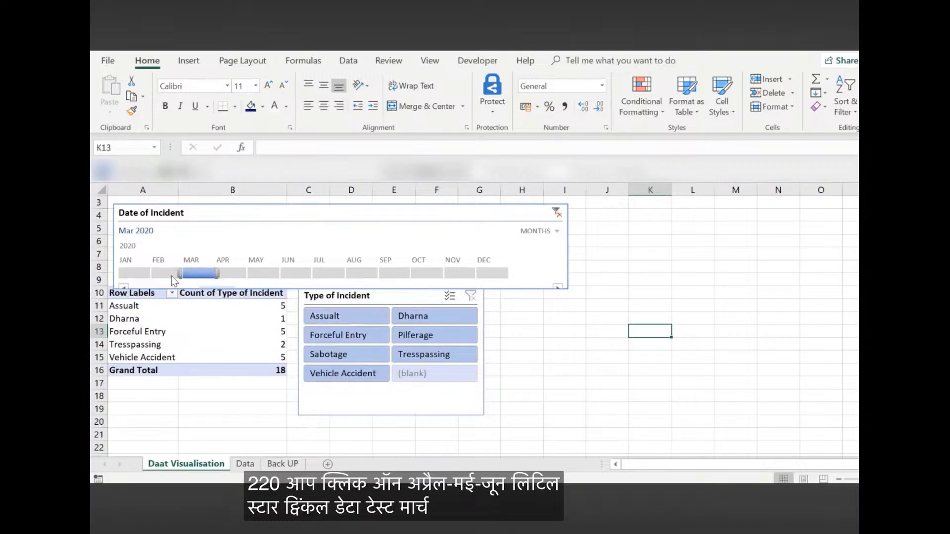
{"action": "left_click", "coordinate": [336, 316]}
{"action": "left_click", "coordinate": [337, 335]}
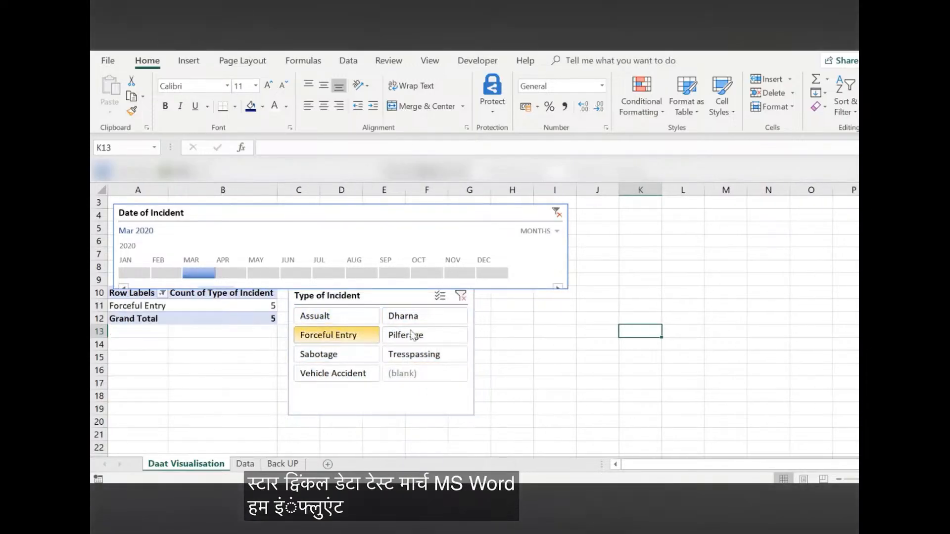
{"action": "left_click", "coordinate": [410, 320]}
Filter the timeline to April 2020 and try Forceful Entry, Assualt, Sabotage, Pilferage and Dharna in the slicer
{"action": "left_click", "coordinate": [231, 273]}
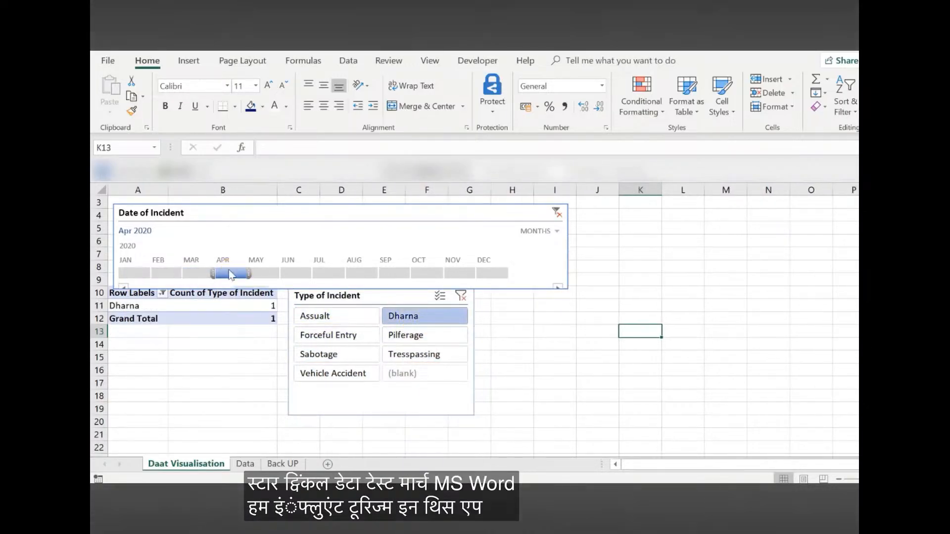
{"action": "left_click", "coordinate": [333, 333]}
{"action": "left_click", "coordinate": [338, 318]}
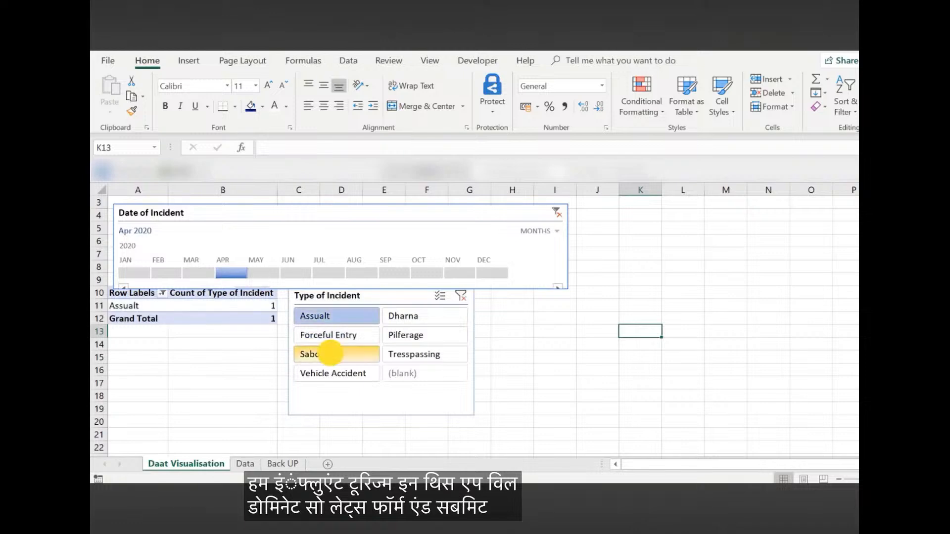
{"action": "left_click", "coordinate": [325, 355]}
{"action": "left_click", "coordinate": [402, 336]}
{"action": "left_click", "coordinate": [403, 316]}
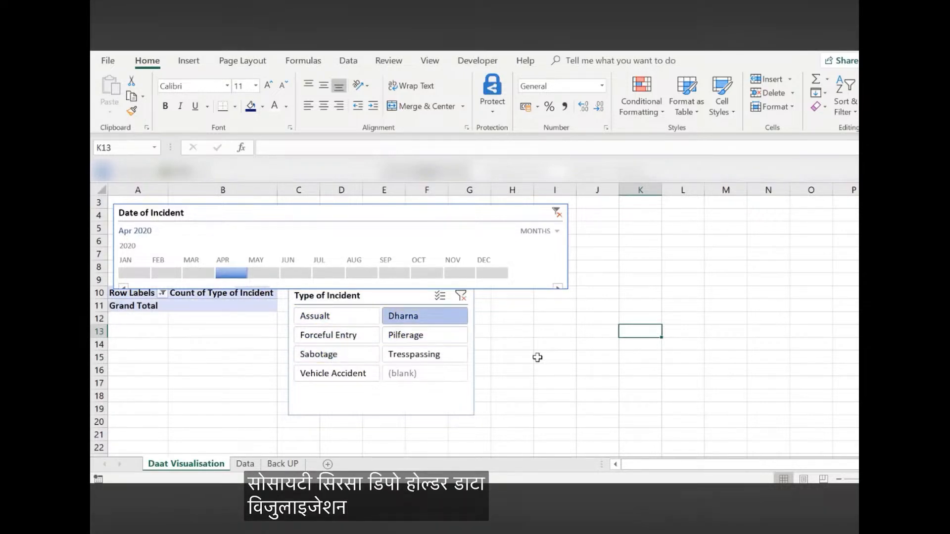
Check the layout of the existing incident workbook, and narrow the Date of Incident timeline so it ends within column H
{"action": "key", "text": "alt+Tab"}
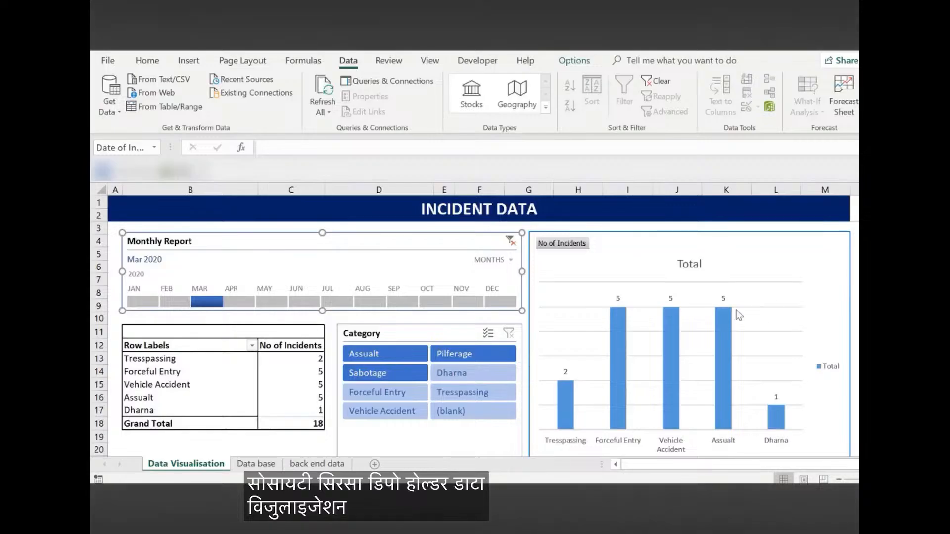
{"action": "key", "text": "alt+Tab"}
{"action": "left_click", "coordinate": [638, 331]}
{"action": "left_click", "coordinate": [565, 236]}
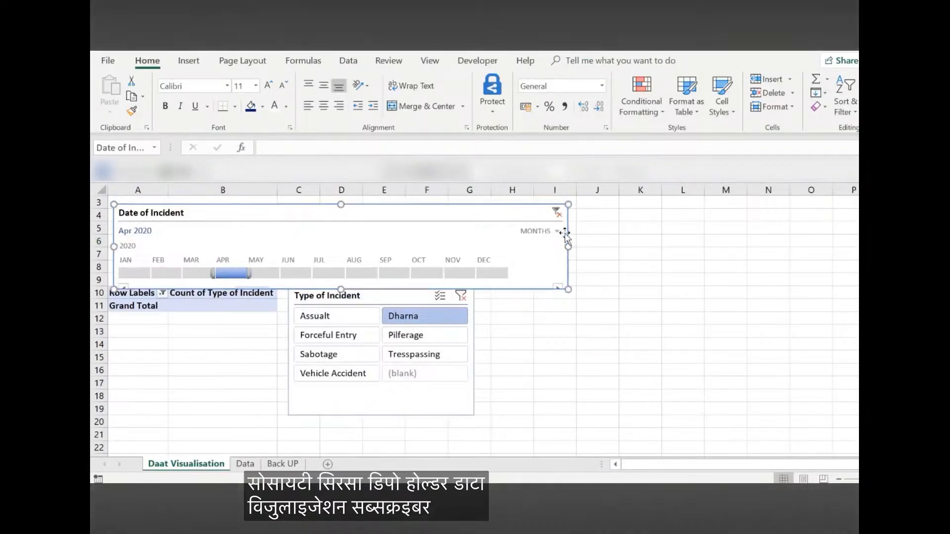
{"action": "left_click_drag", "start_coordinate": [566, 236], "coordinate": [526, 245]}
Insert a clustered column PivotChart from the pivot table, place it beside the timeline and narrow it to end around column N
{"action": "left_click", "coordinate": [189, 60]}
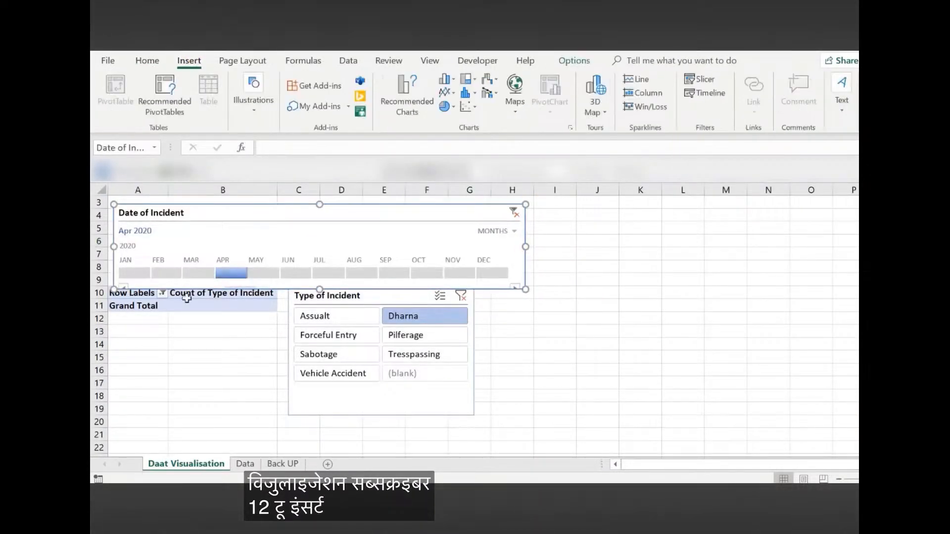
{"action": "left_click", "coordinate": [186, 304]}
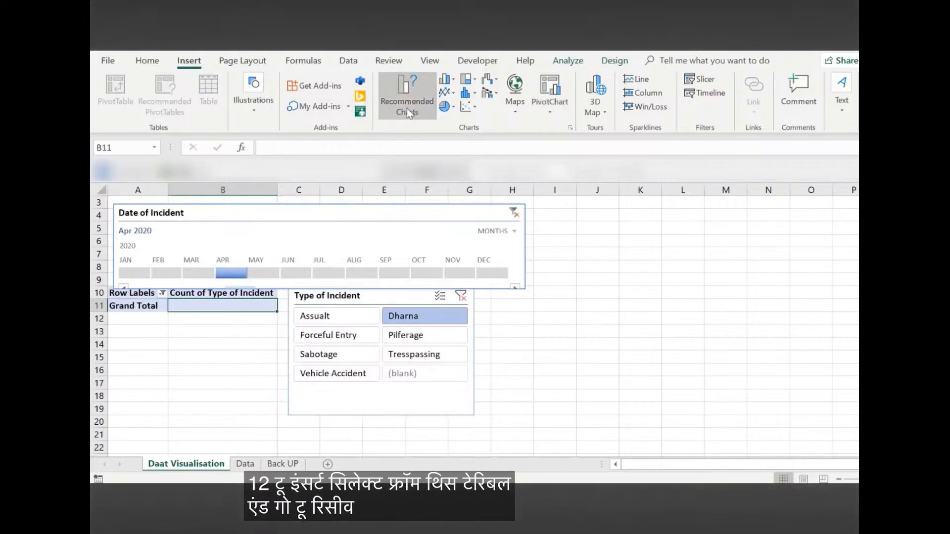
{"action": "left_click", "coordinate": [407, 107]}
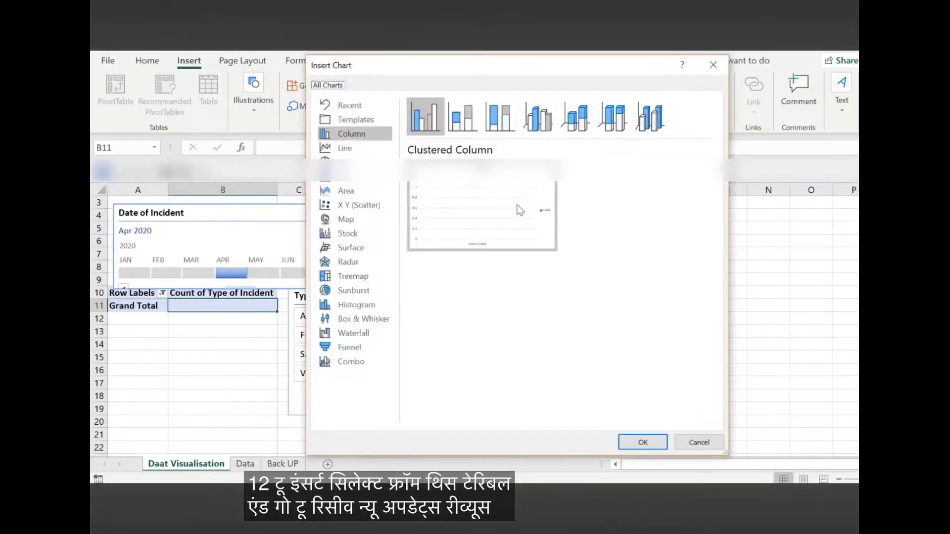
{"action": "left_click", "coordinate": [642, 443]}
{"action": "left_click_drag", "start_coordinate": [562, 257], "coordinate": [745, 237]}
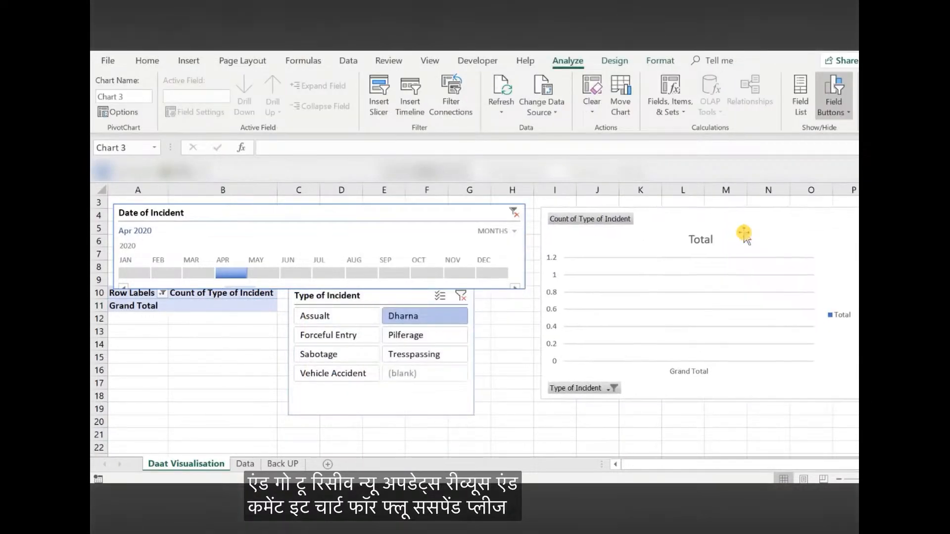
{"action": "left_click_drag", "start_coordinate": [855, 304], "coordinate": [789, 304]}
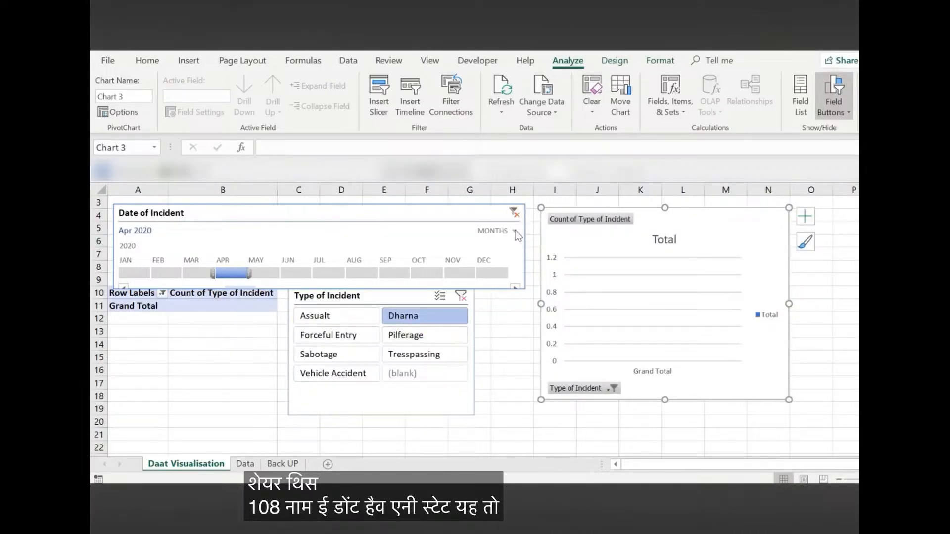
Clear the timeline filter, try the chart with Assualt, Pilferage, Tresspassing and Sabotage in turn, and clear the slicer filter
{"action": "left_click", "coordinate": [517, 213]}
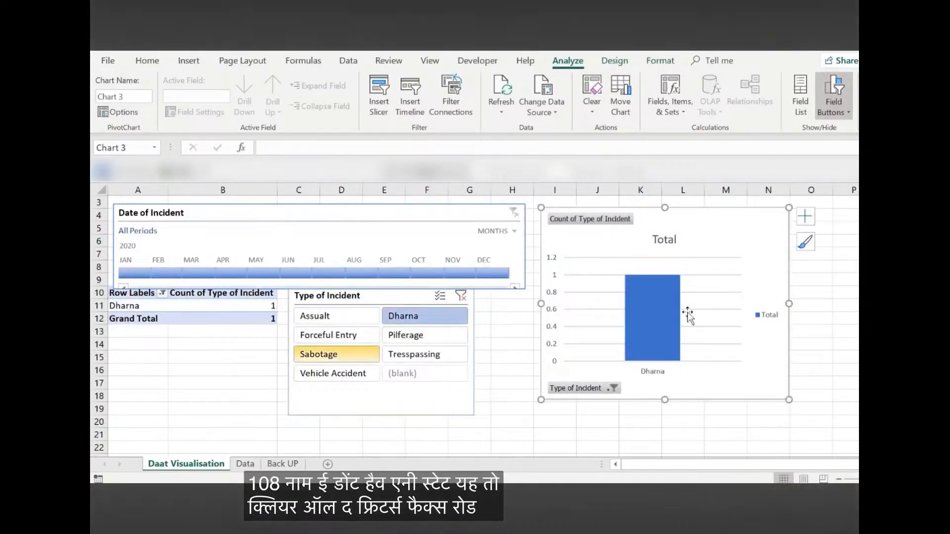
{"action": "left_click", "coordinate": [316, 315]}
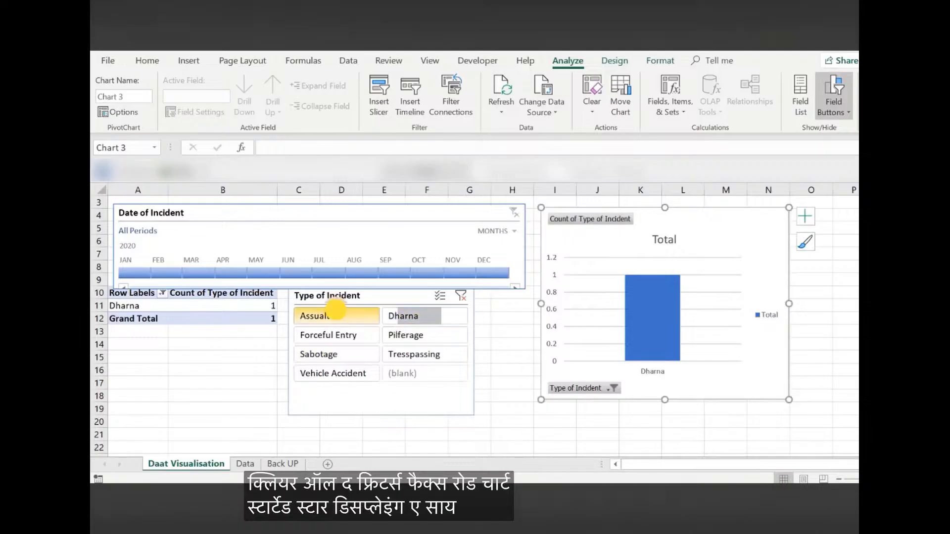
{"action": "left_click", "coordinate": [403, 335]}
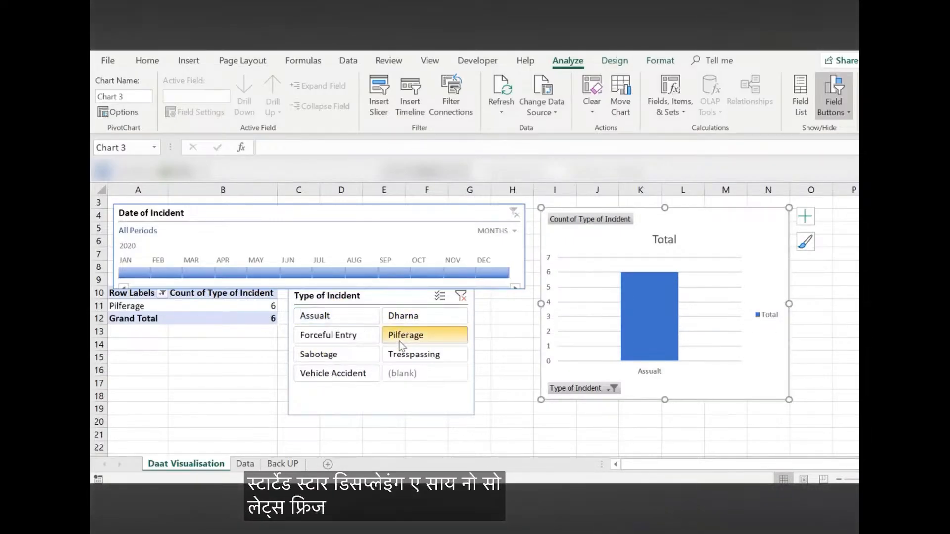
{"action": "left_click", "coordinate": [404, 354]}
{"action": "left_click", "coordinate": [311, 355]}
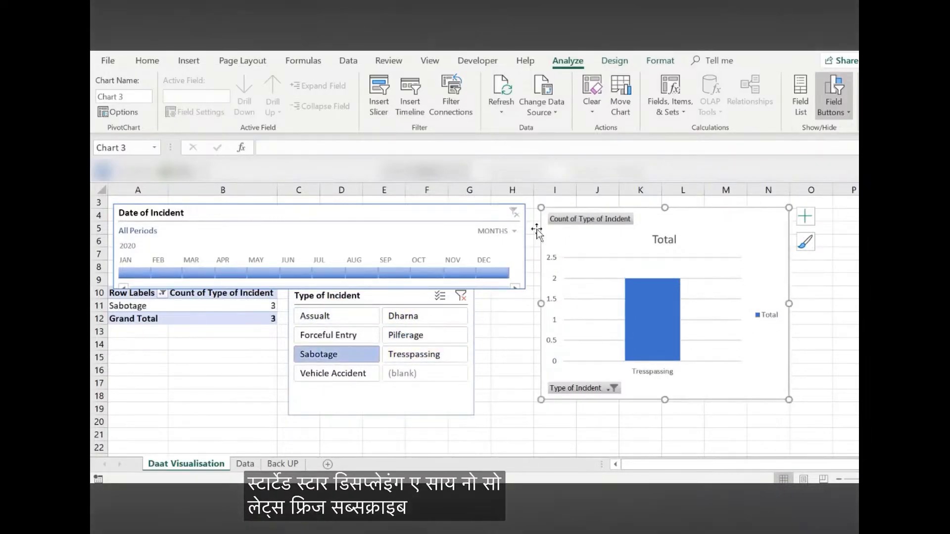
{"action": "left_click", "coordinate": [461, 297]}
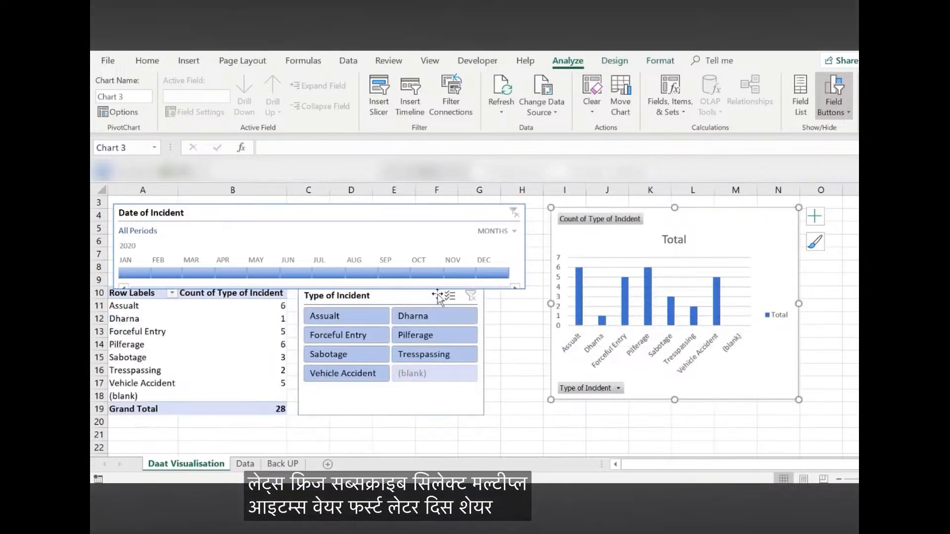
Turn on multi-select in the Type of Incident slicer and exclude Assualt, Forceful Entry, Sabotage, Dharna, Pilferage and Tresspassing
{"action": "left_click", "coordinate": [450, 296]}
{"action": "left_click", "coordinate": [347, 317]}
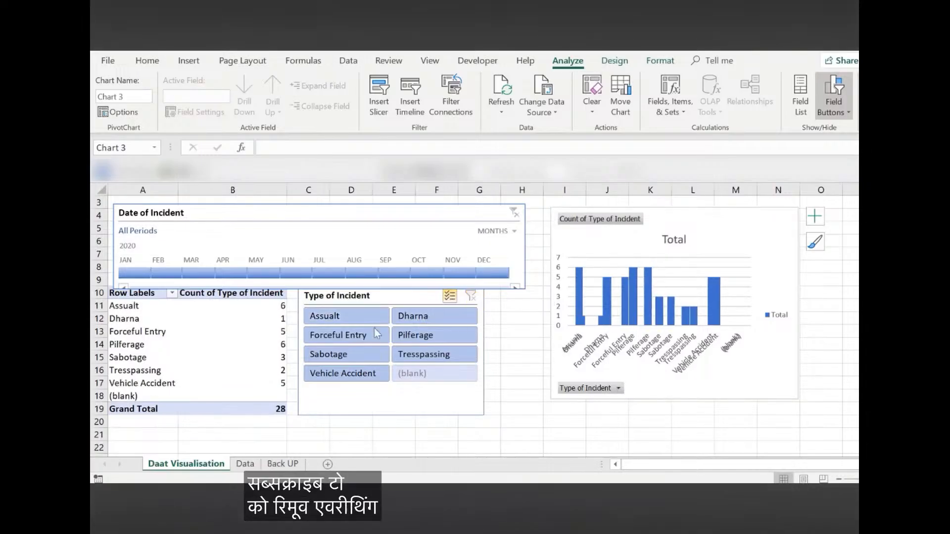
{"action": "left_click", "coordinate": [357, 314]}
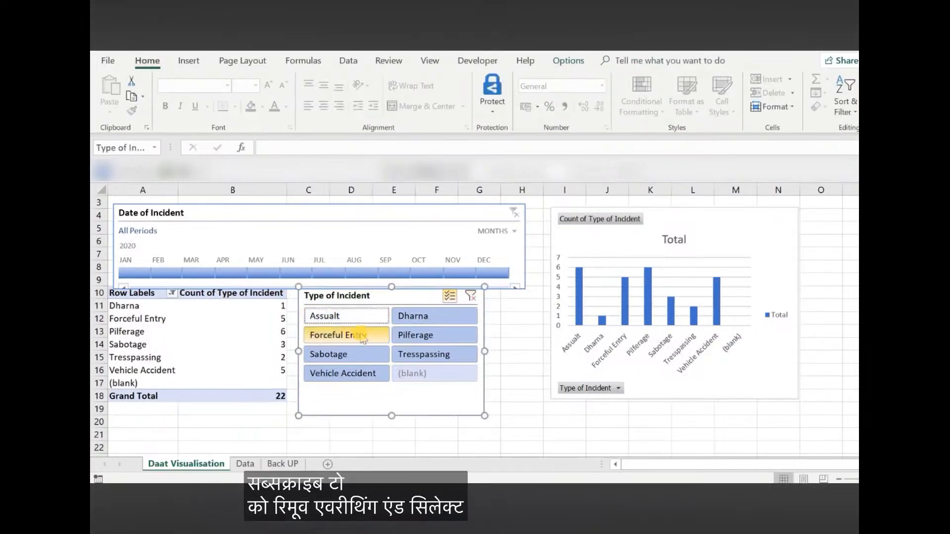
{"action": "left_click", "coordinate": [364, 337]}
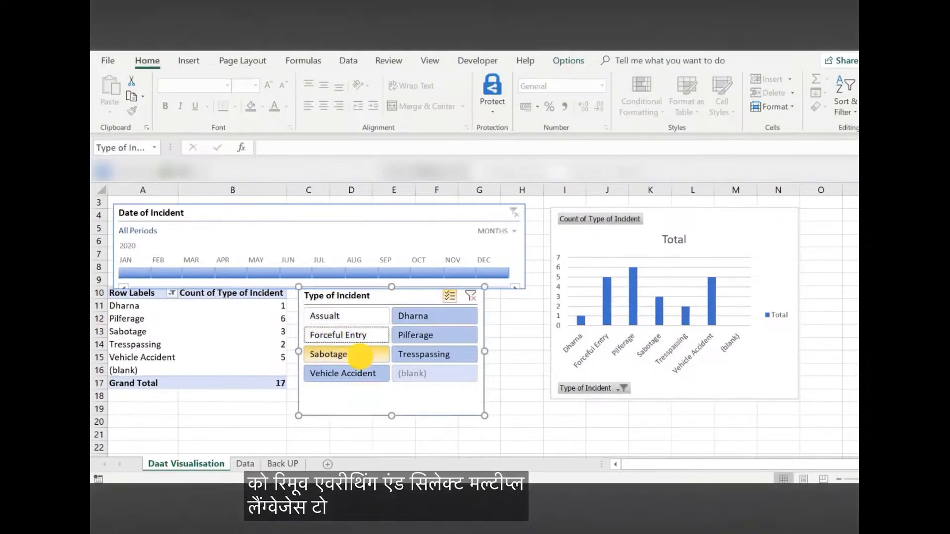
{"action": "left_click", "coordinate": [360, 357]}
{"action": "left_click", "coordinate": [441, 315]}
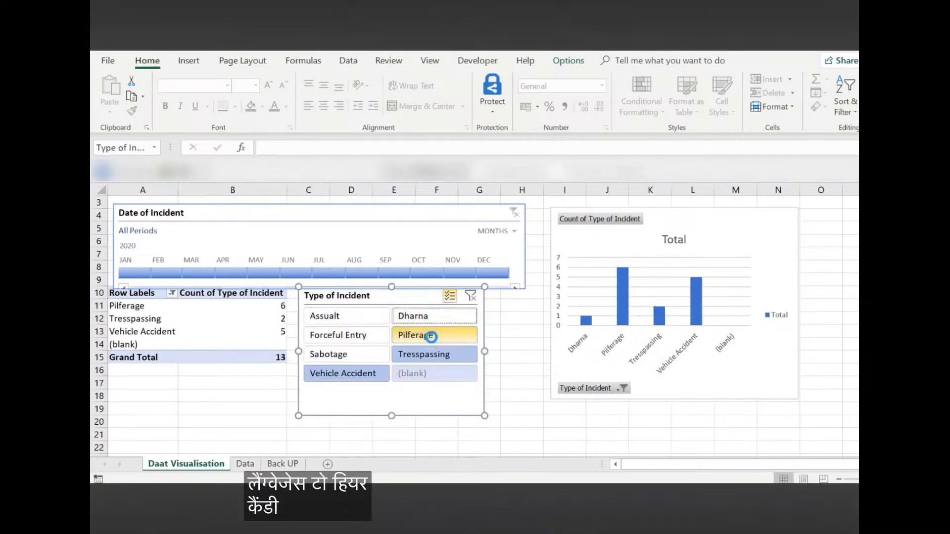
{"action": "left_click", "coordinate": [429, 335]}
{"action": "left_click", "coordinate": [503, 351]}
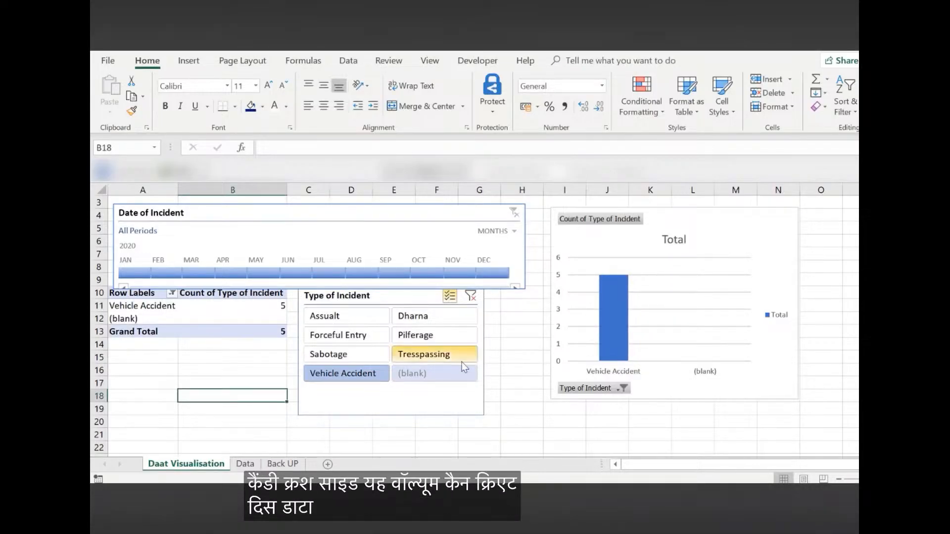
Look through the incident records on the Data sheet and open the Back UP sheet
{"action": "left_click", "coordinate": [246, 464]}
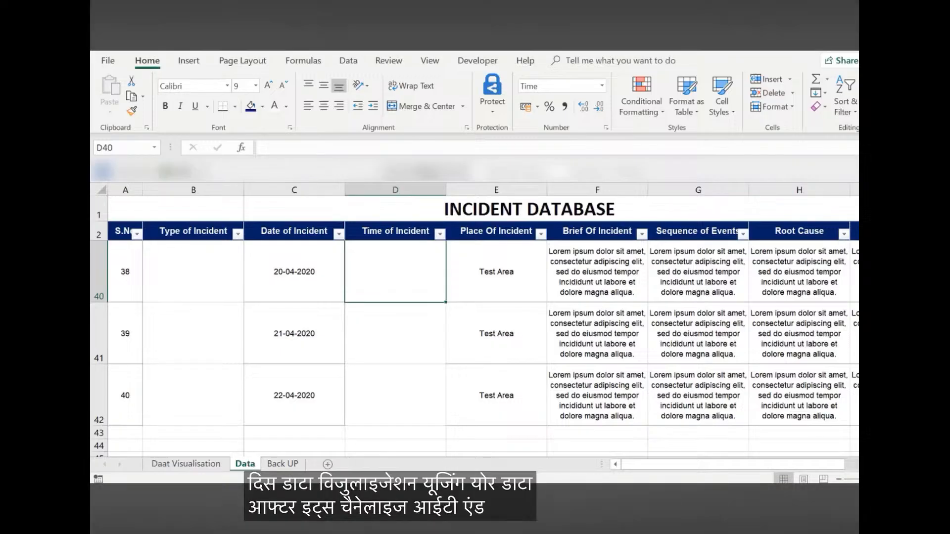
{"action": "scroll", "coordinate": [436, 386], "scroll_direction": "up", "scroll_amount": 8}
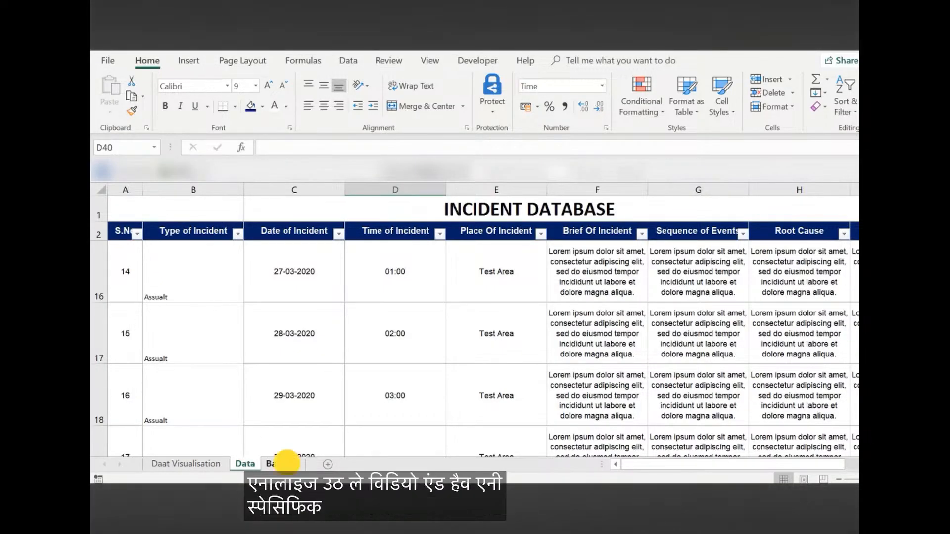
{"action": "left_click", "coordinate": [284, 465]}
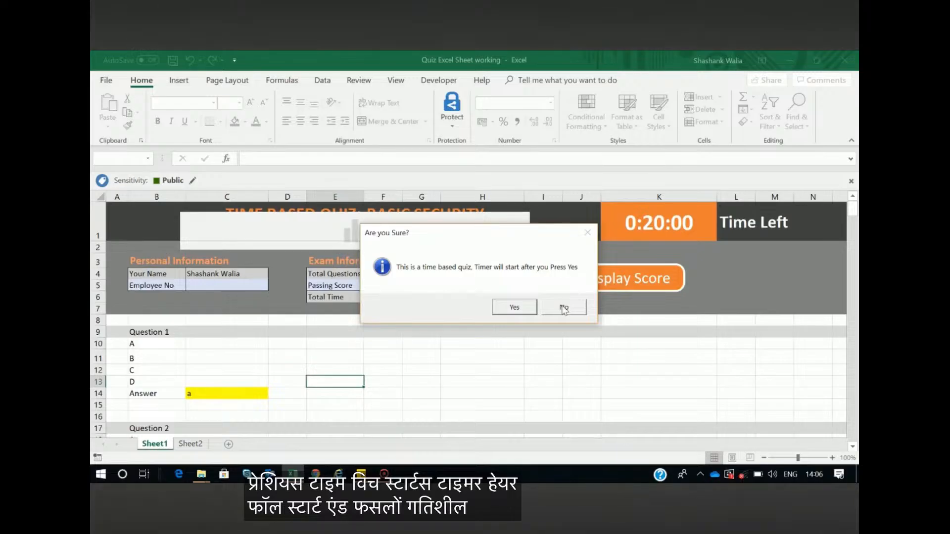
Start the timed Basic Security quiz and go through the name and employee number cells
{"action": "left_click", "coordinate": [512, 308]}
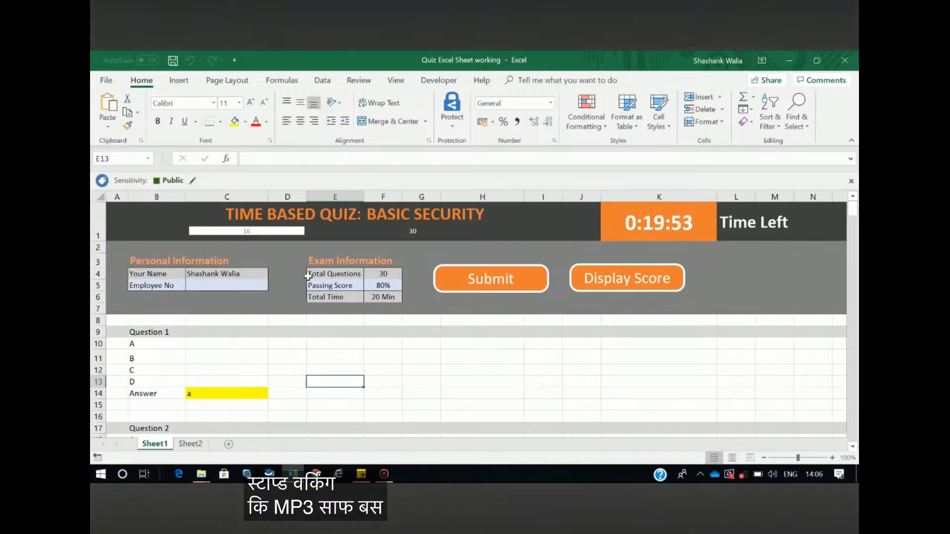
{"action": "left_click", "coordinate": [212, 275]}
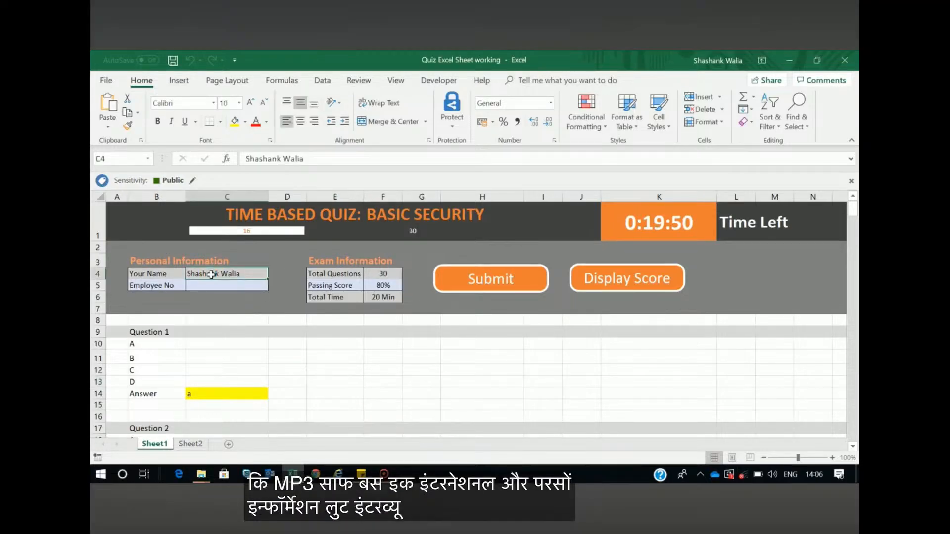
{"action": "left_click", "coordinate": [212, 284]}
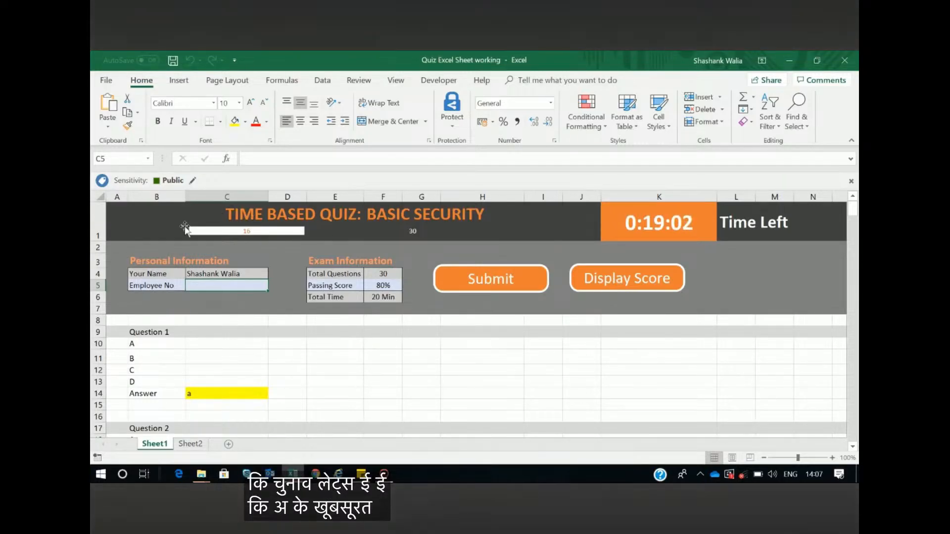
Examine the quiz's progress bar and questions, and open the answer sheet on Sheet2
{"action": "mouse_move", "coordinate": [200, 231]}
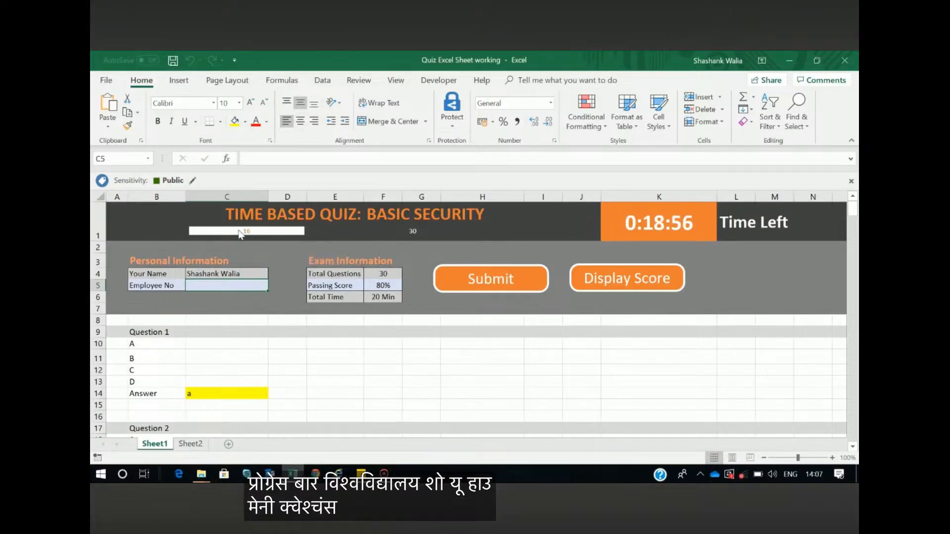
{"action": "mouse_move", "coordinate": [255, 233]}
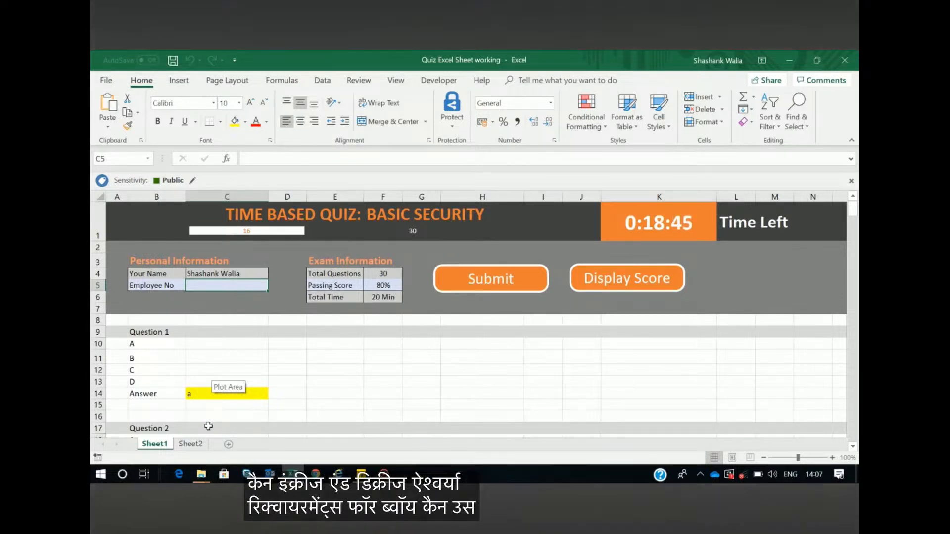
{"action": "scroll", "coordinate": [289, 369], "scroll_direction": "down", "scroll_amount": 2}
{"action": "scroll", "coordinate": [361, 355], "scroll_direction": "up", "scroll_amount": 2}
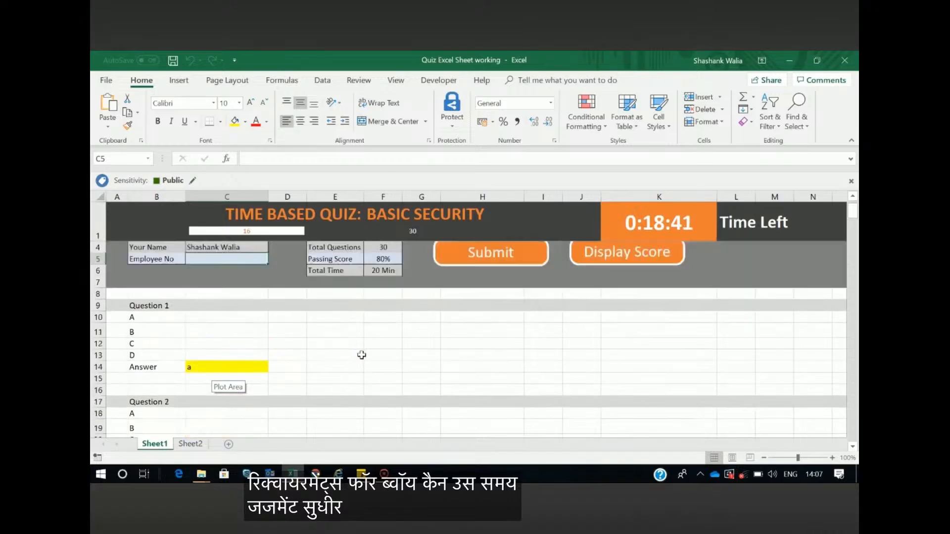
{"action": "left_click", "coordinate": [193, 444]}
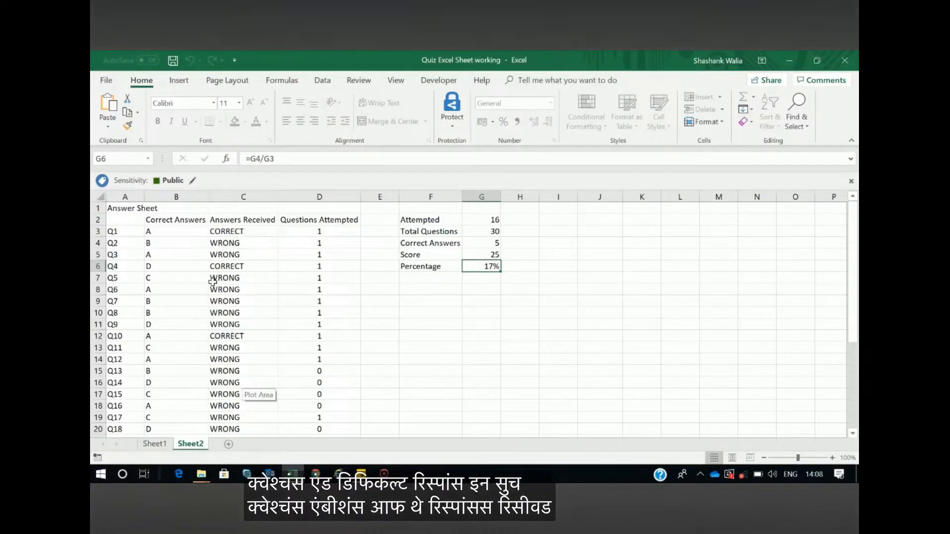
Compare Question 1's entered answer on Sheet1 with its correct/wrong formula in the Answers Received column on Sheet2
{"action": "left_click", "coordinate": [169, 443]}
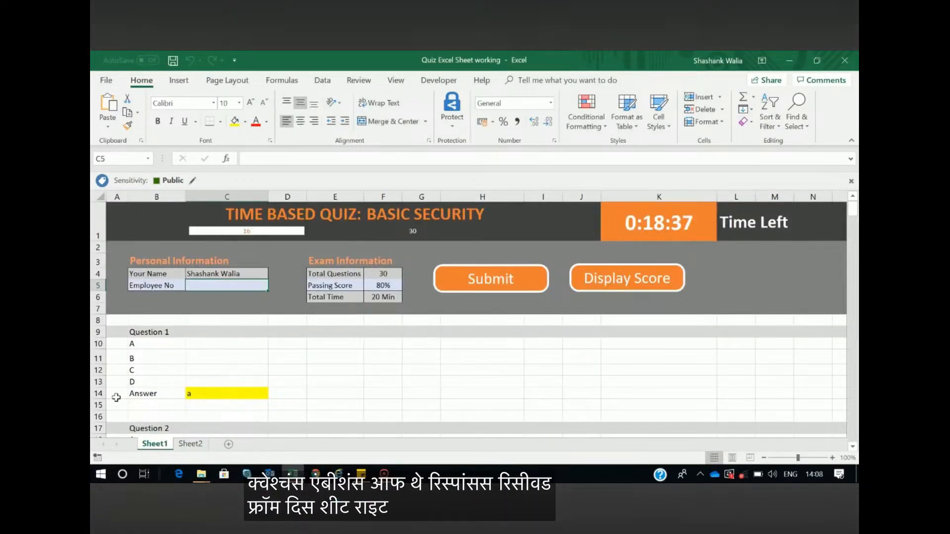
{"action": "left_click", "coordinate": [197, 329]}
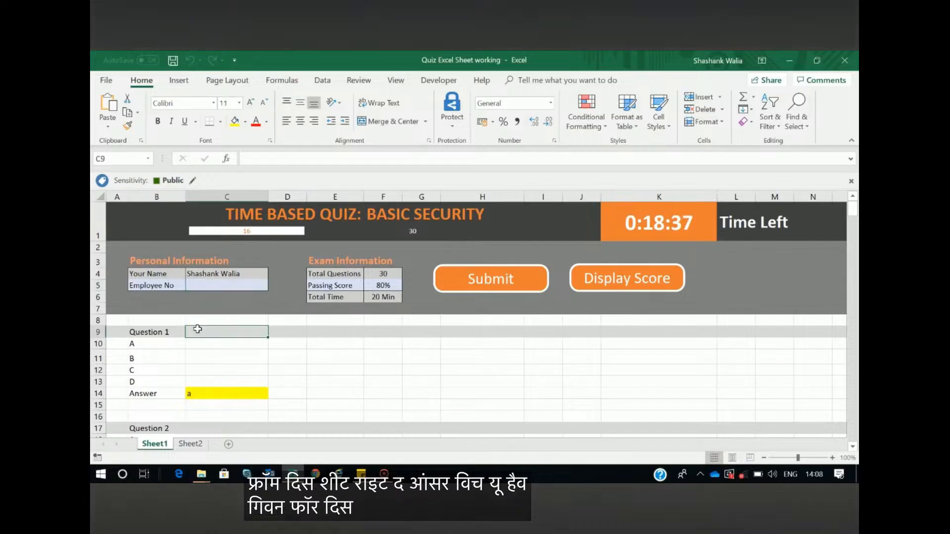
{"action": "left_click_drag", "start_coordinate": [193, 346], "coordinate": [406, 378]}
{"action": "left_click", "coordinate": [222, 395]}
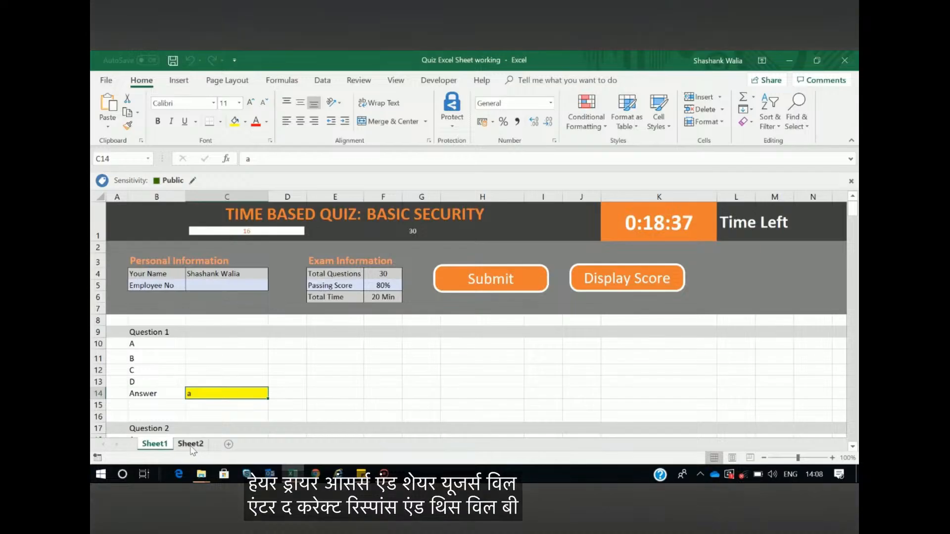
{"action": "left_click", "coordinate": [191, 445]}
{"action": "left_click", "coordinate": [247, 232]}
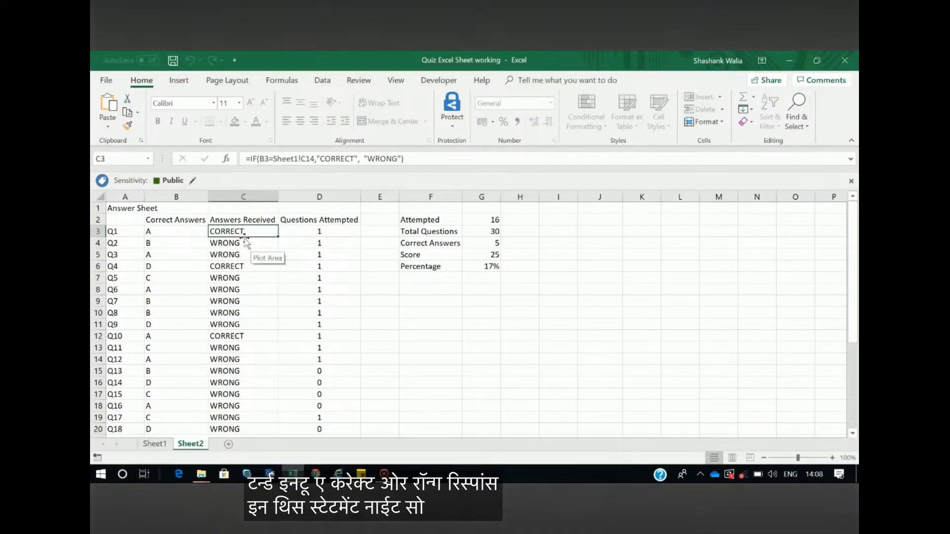
{"action": "scroll", "coordinate": [232, 346], "scroll_direction": "down", "scroll_amount": 4}
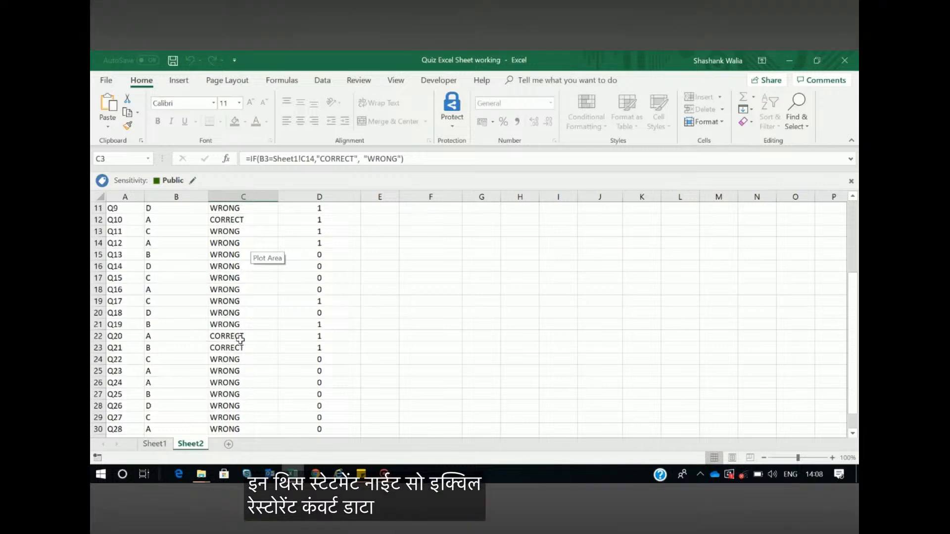
{"action": "scroll", "coordinate": [241, 339], "scroll_direction": "up", "scroll_amount": 3}
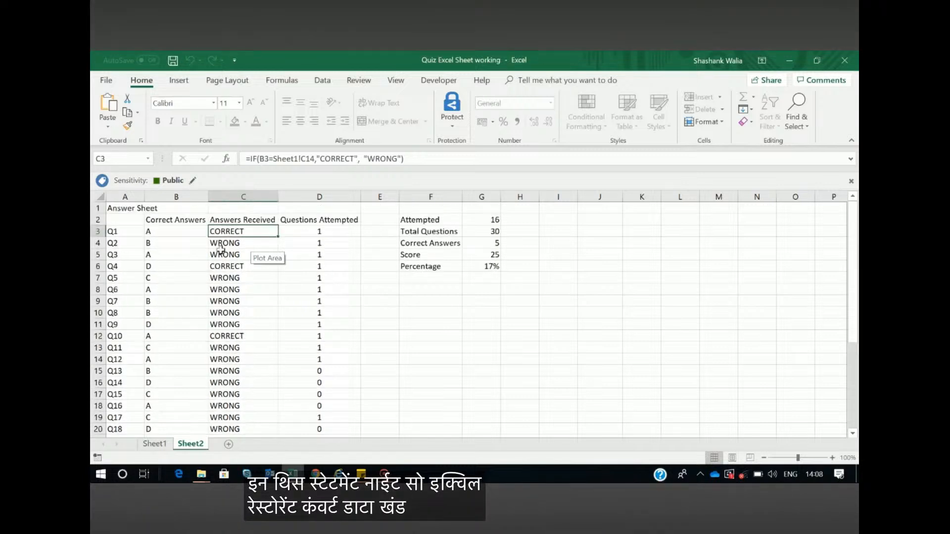
Examine the formulas behind Correct Answers, Attempted, Score and Percentage on the answer sheet
{"action": "left_click", "coordinate": [496, 245]}
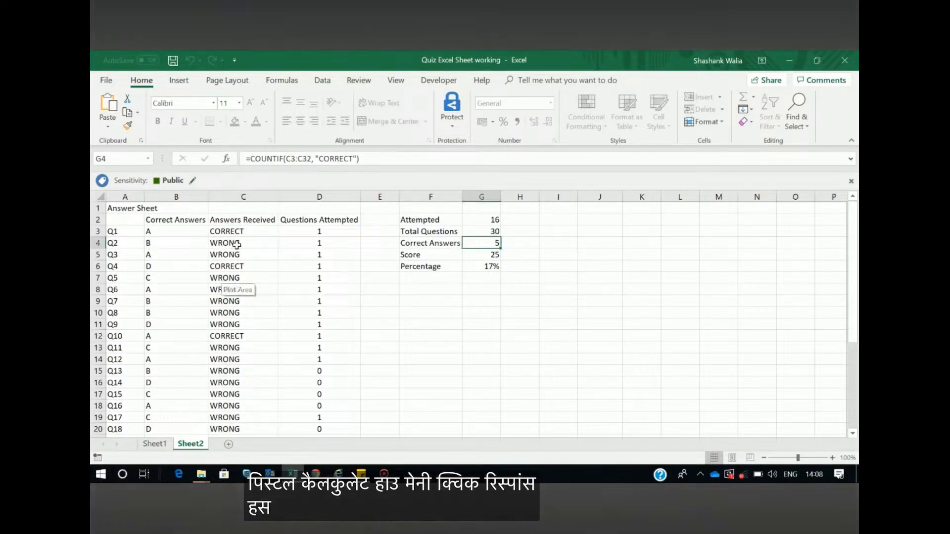
{"action": "left_click", "coordinate": [491, 220]}
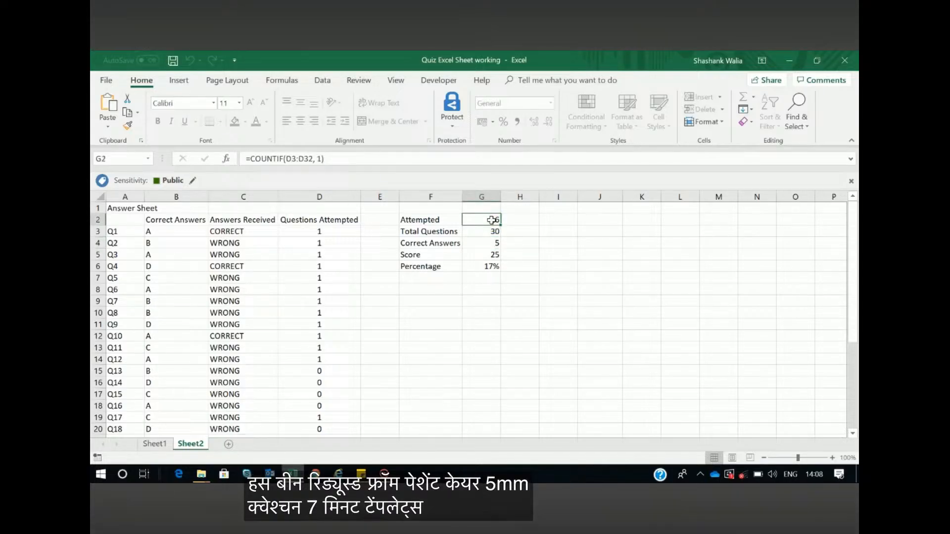
{"action": "left_click", "coordinate": [492, 256]}
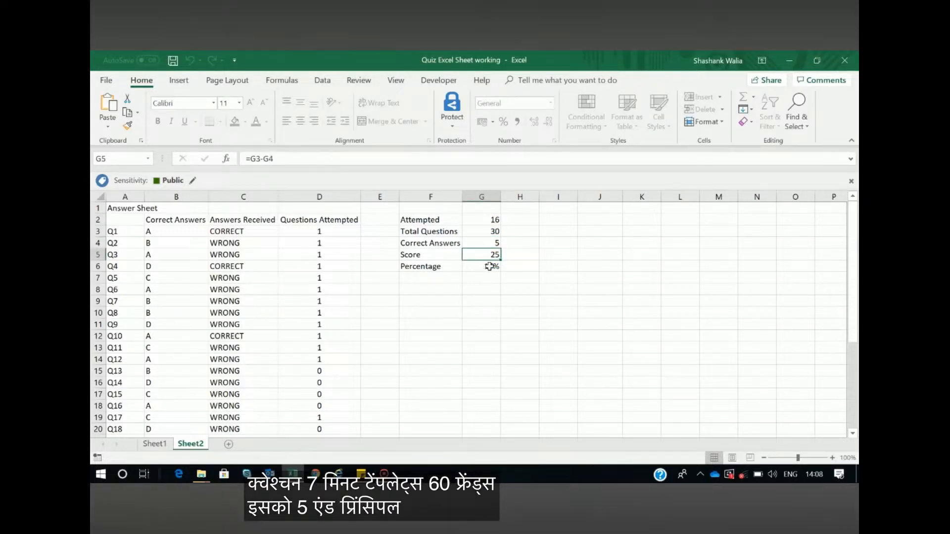
{"action": "left_click", "coordinate": [482, 267]}
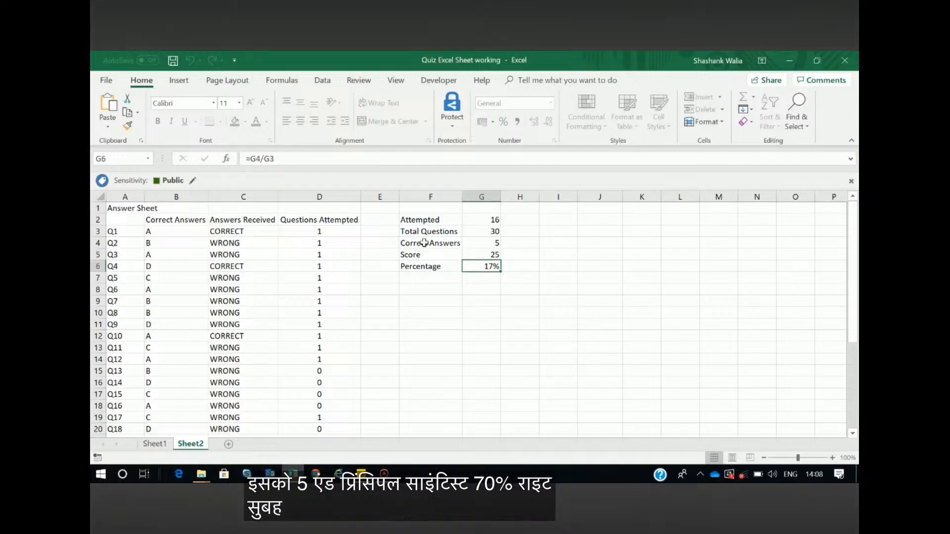
Stop the timer and submit the quiz on Sheet1, and try to edit Question 1's submitted answer
{"action": "left_click", "coordinate": [159, 445]}
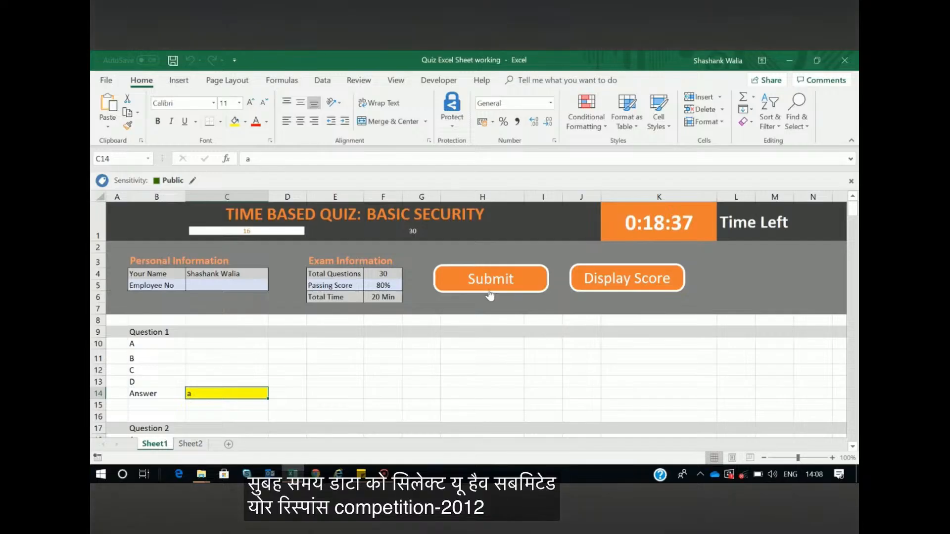
{"action": "key", "text": "ctrl+q"}
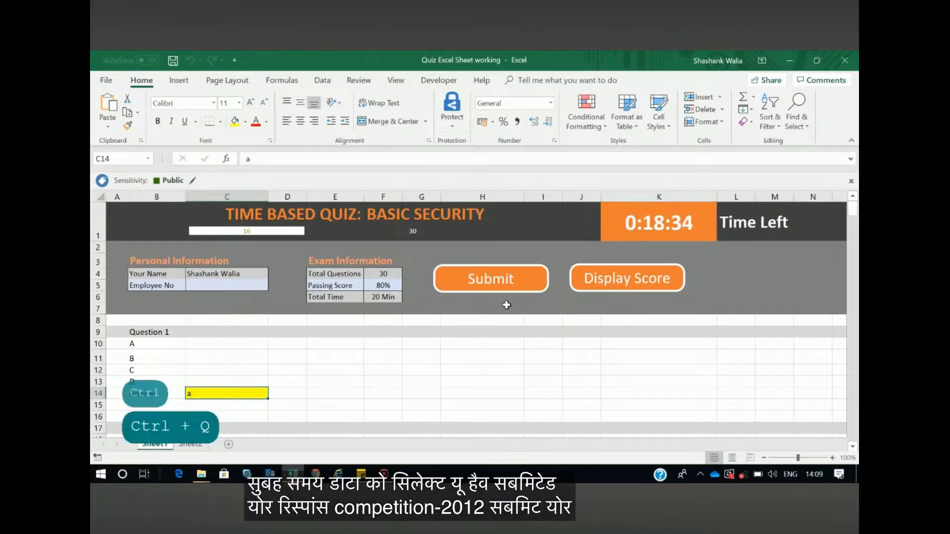
{"action": "left_click", "coordinate": [483, 281]}
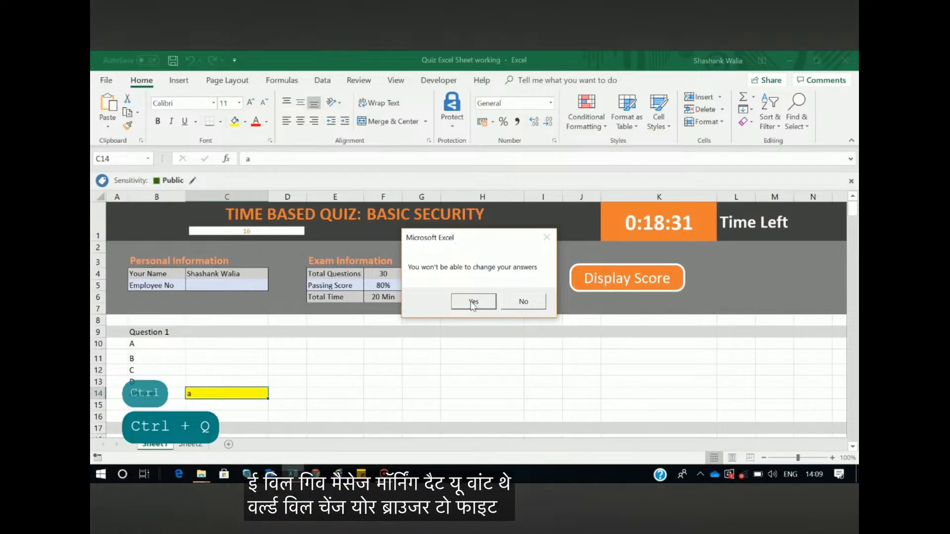
{"action": "left_click", "coordinate": [472, 303]}
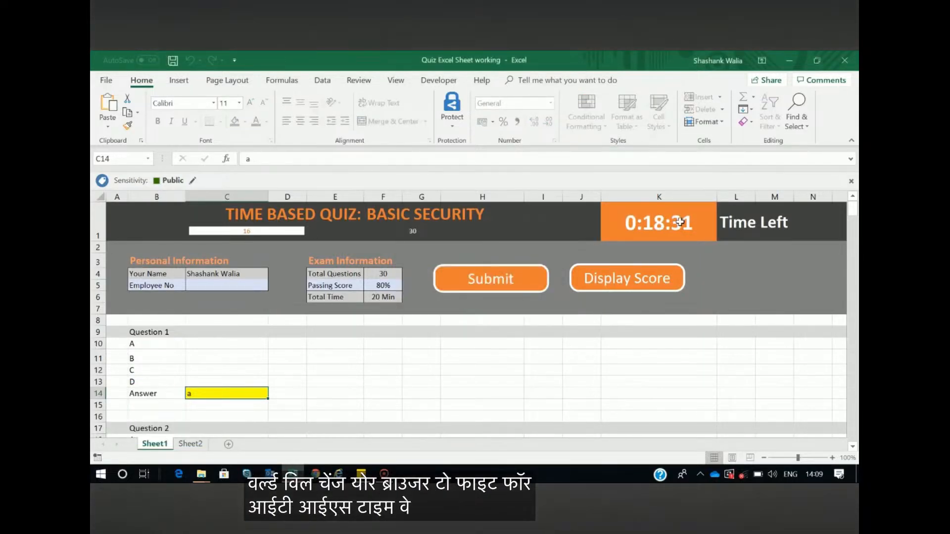
{"action": "double_click", "coordinate": [241, 394]}
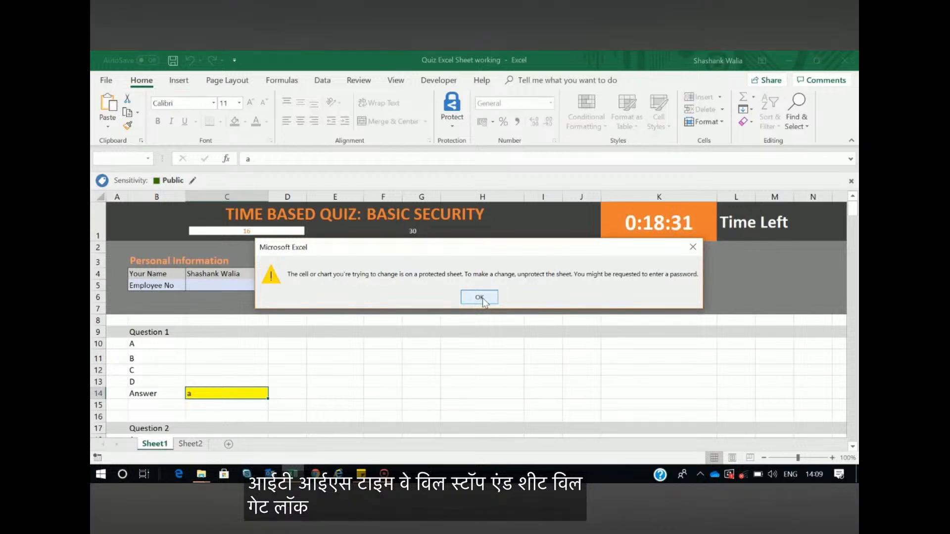
{"action": "left_click", "coordinate": [479, 298]}
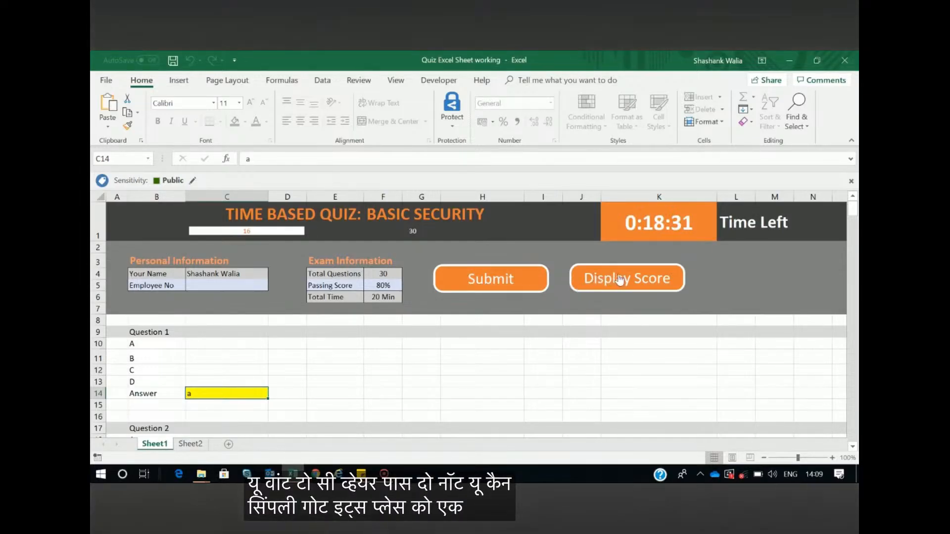
Display the score and save the completion certificate to the Desktop as the PDF Certificate_17042021_1409
{"action": "left_click", "coordinate": [619, 279]}
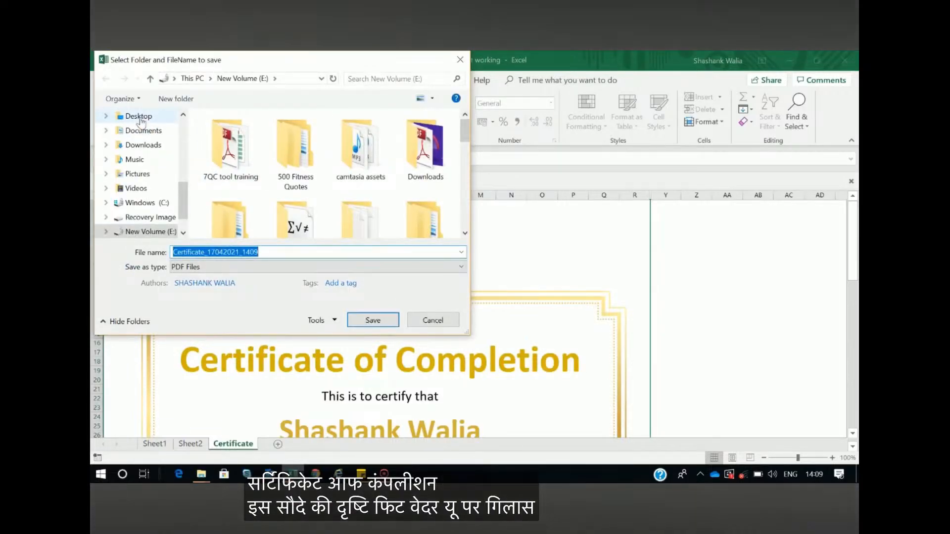
{"action": "left_click", "coordinate": [139, 116]}
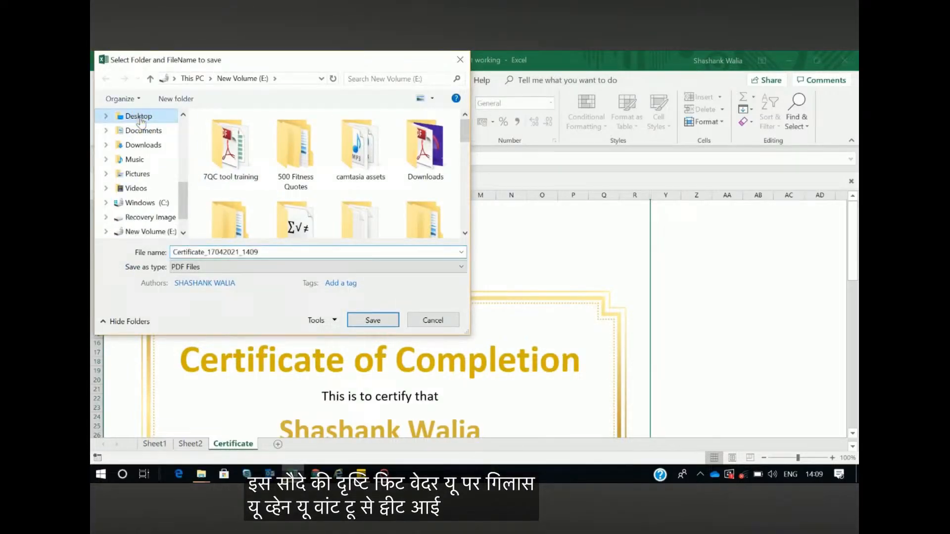
{"action": "left_click", "coordinate": [371, 320]}
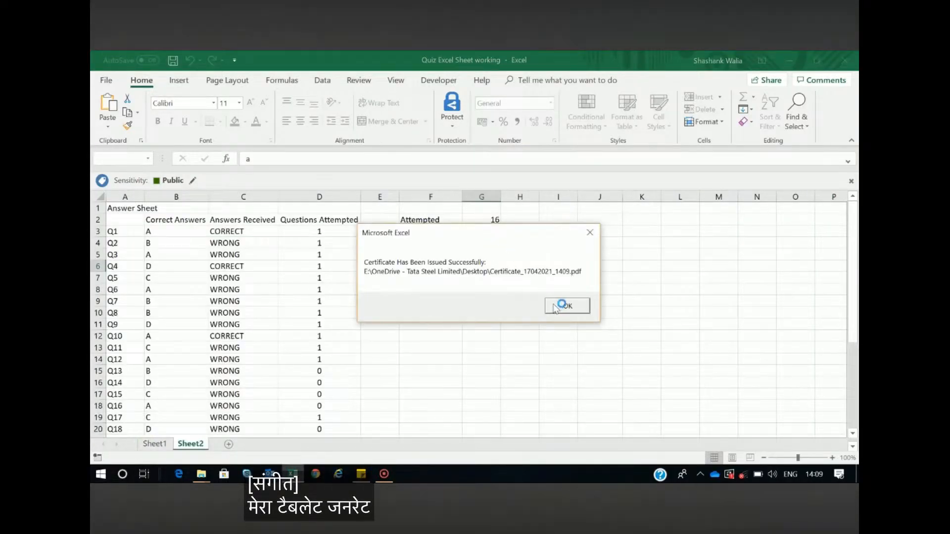
{"action": "left_click", "coordinate": [565, 303]}
Read through the certificate PDF in Adobe Reader, close it and return to the quiz workbook
{"action": "scroll", "coordinate": [554, 280], "scroll_direction": "down", "scroll_amount": 4}
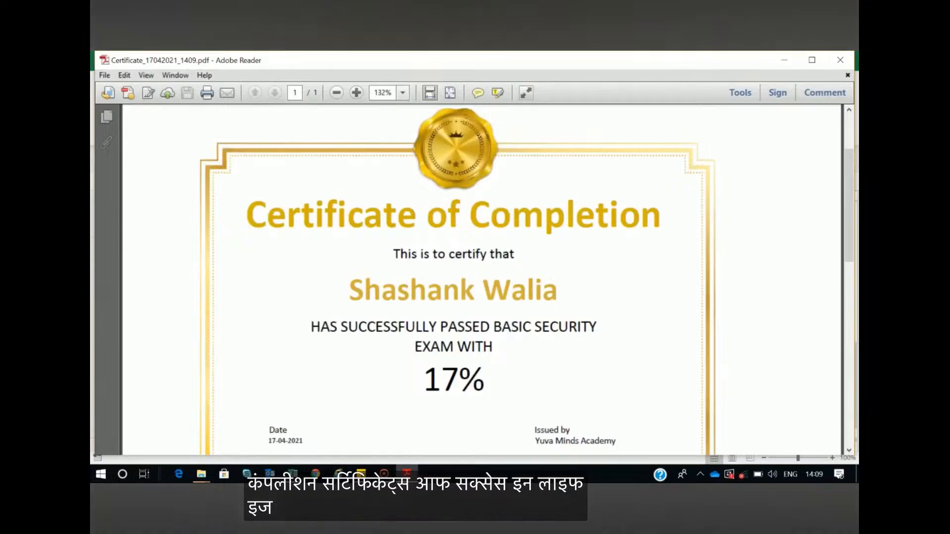
{"action": "left_click_drag", "start_coordinate": [312, 325], "coordinate": [574, 315]}
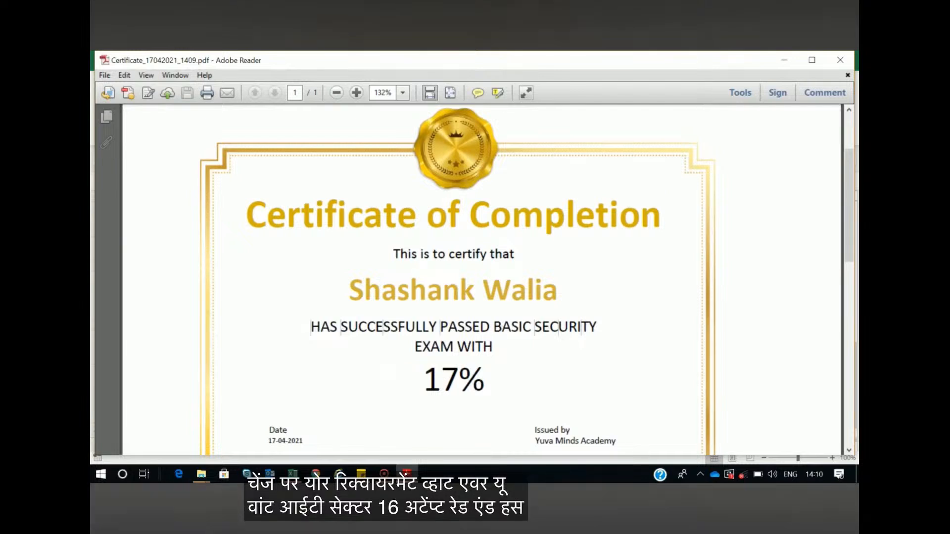
{"action": "scroll", "coordinate": [482, 279], "scroll_direction": "down", "scroll_amount": 3}
{"action": "left_click", "coordinate": [840, 60]}
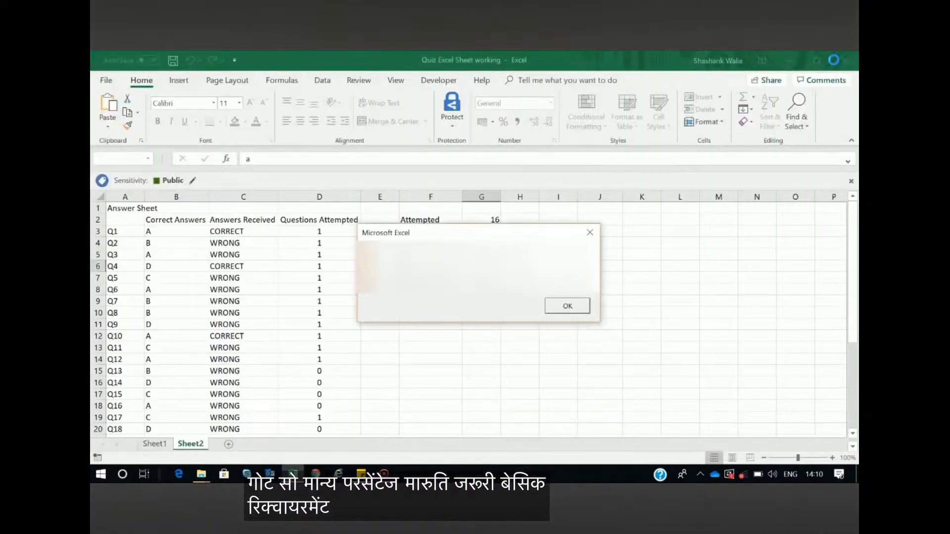
{"action": "left_click", "coordinate": [559, 306]}
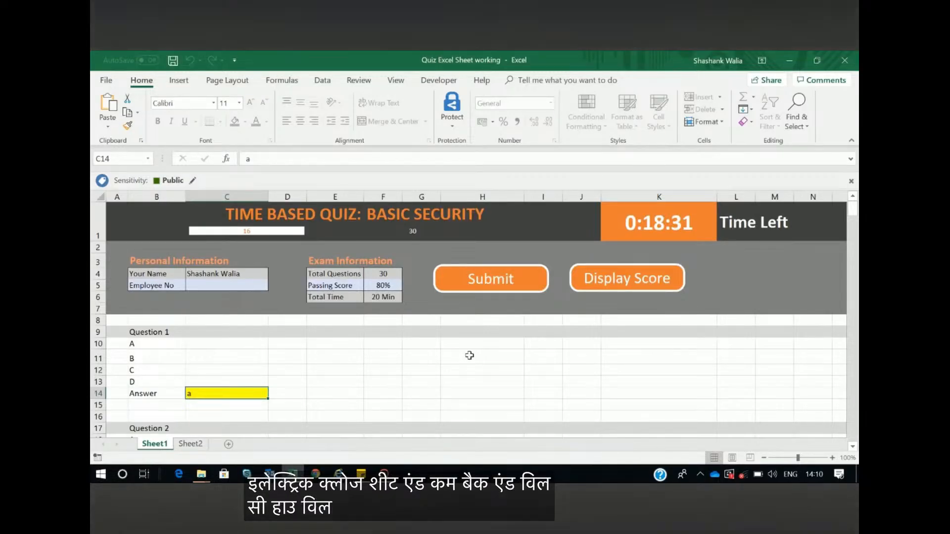
Save and close the quiz workbook, and reopen it from its folder
{"action": "left_click", "coordinate": [845, 62]}
{"action": "left_click", "coordinate": [410, 279]}
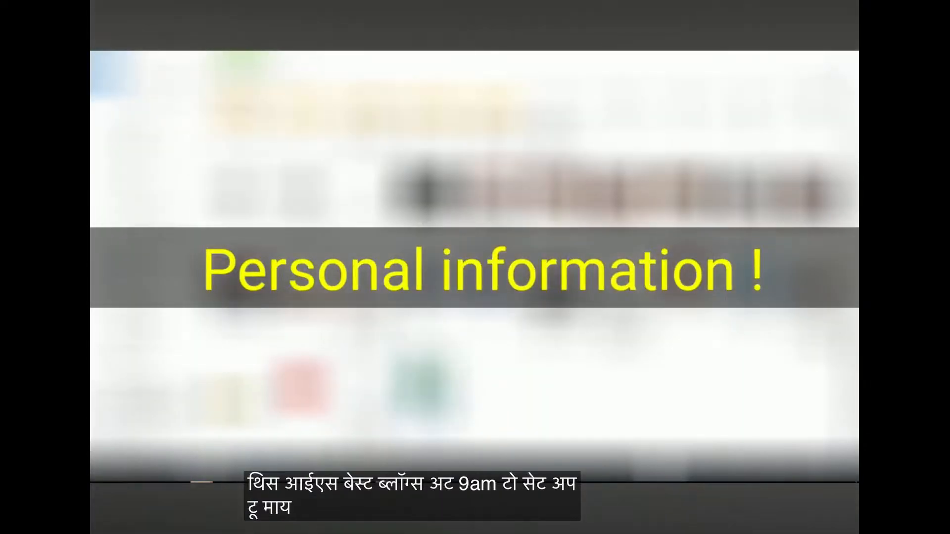
{"action": "double_click", "coordinate": [447, 390]}
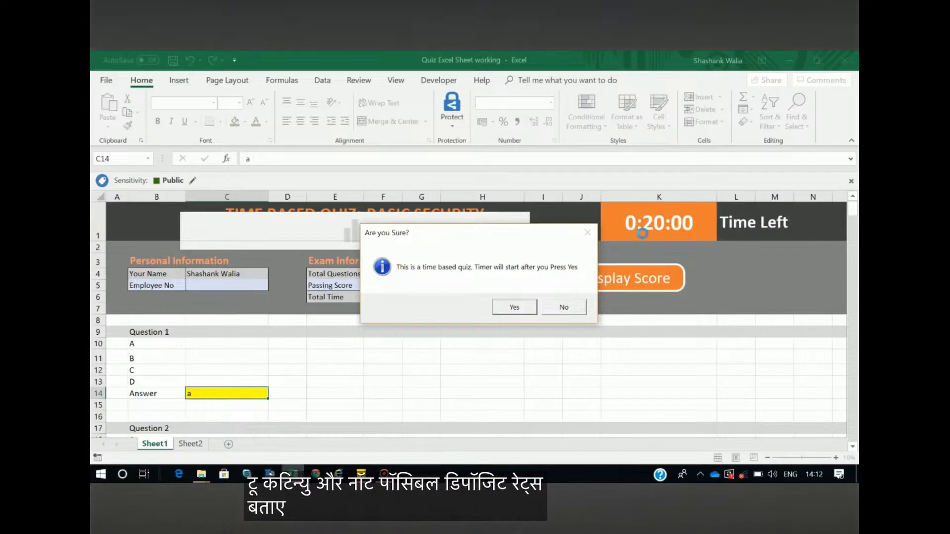
Decline the timed quiz start without saving changes, and reopen the workbook with the quiz timer started
{"action": "left_click", "coordinate": [563, 309]}
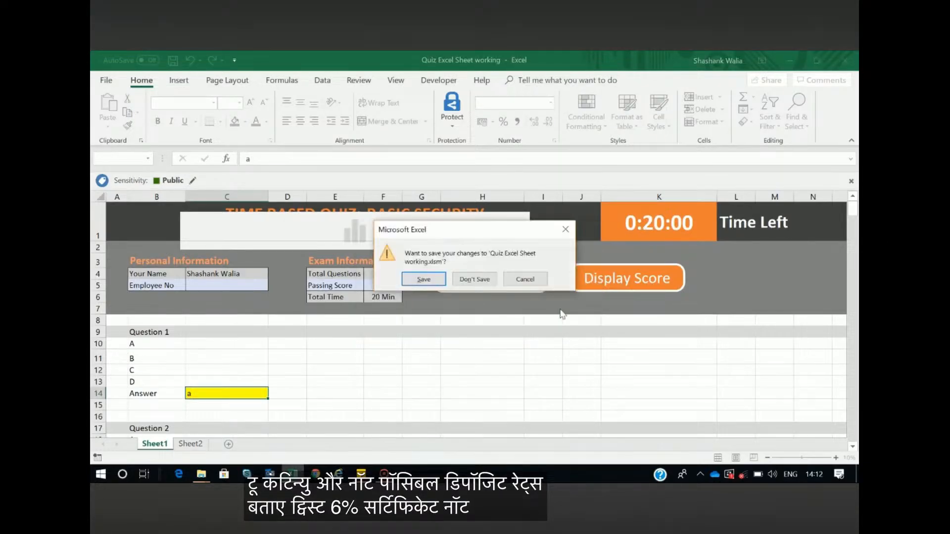
{"action": "left_click", "coordinate": [484, 280]}
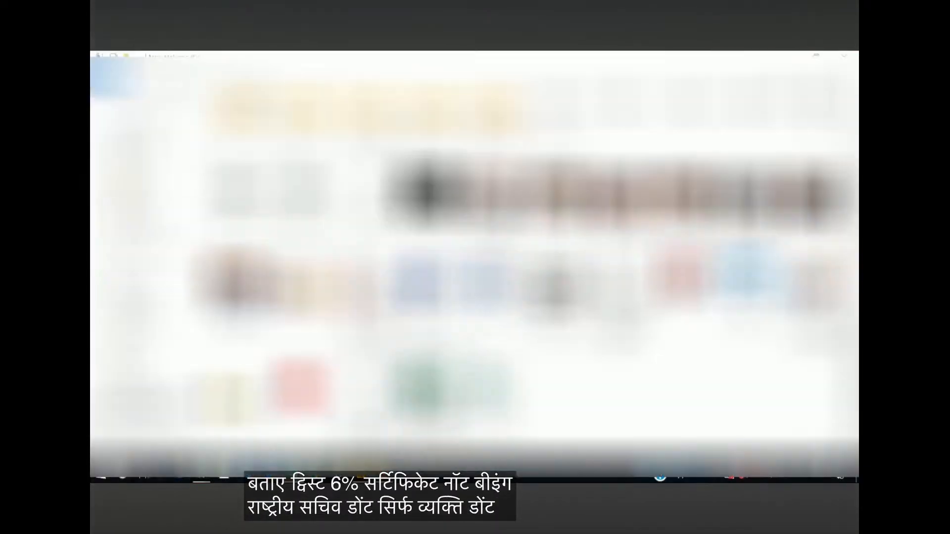
{"action": "double_click", "coordinate": [424, 391]}
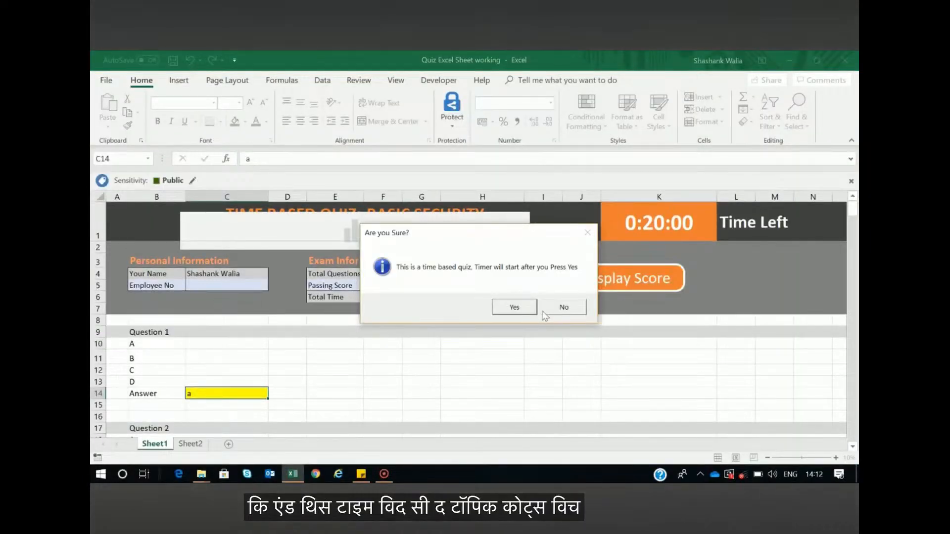
{"action": "left_click", "coordinate": [513, 305]}
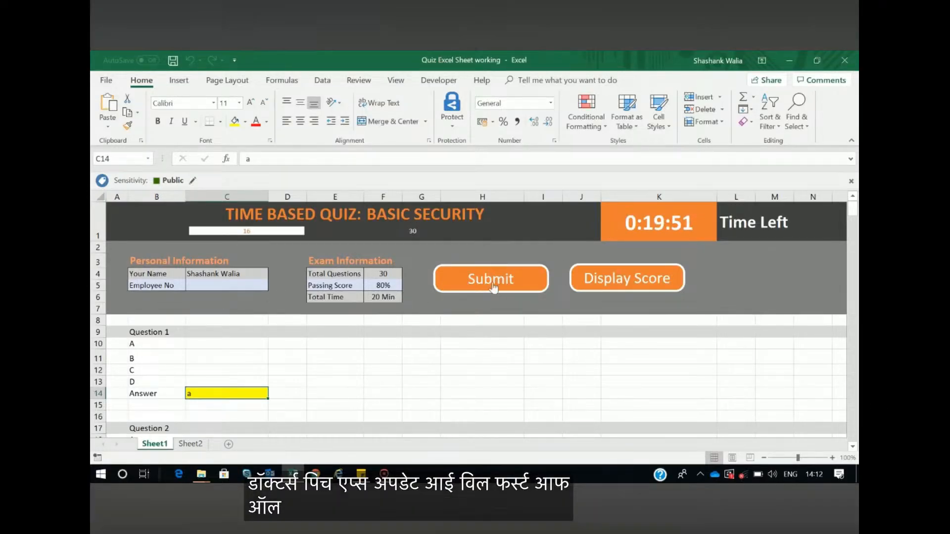
Open the workbook's VBA project and read through the code of ThisWorkbook and Module1 to Module5
{"action": "left_click", "coordinate": [439, 80]}
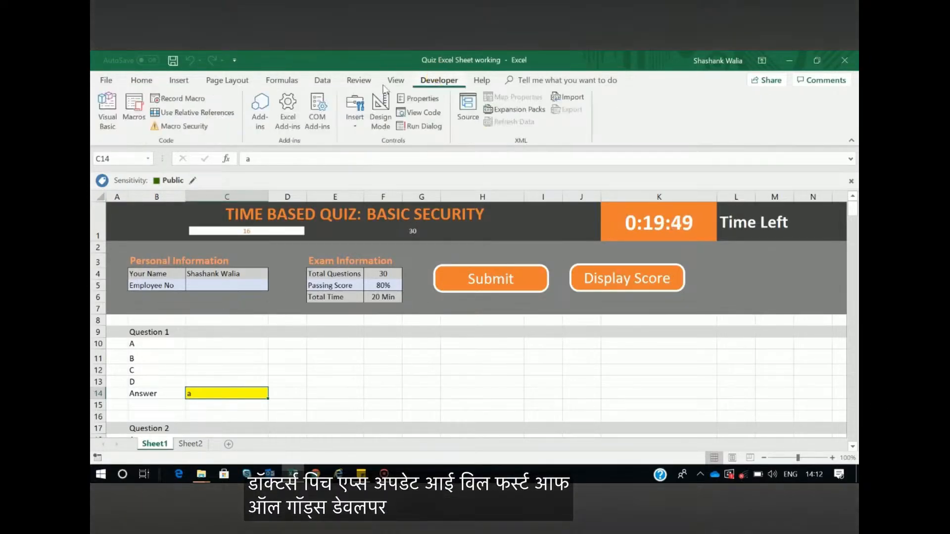
{"action": "left_click", "coordinate": [108, 119]}
{"action": "double_click", "coordinate": [159, 182]}
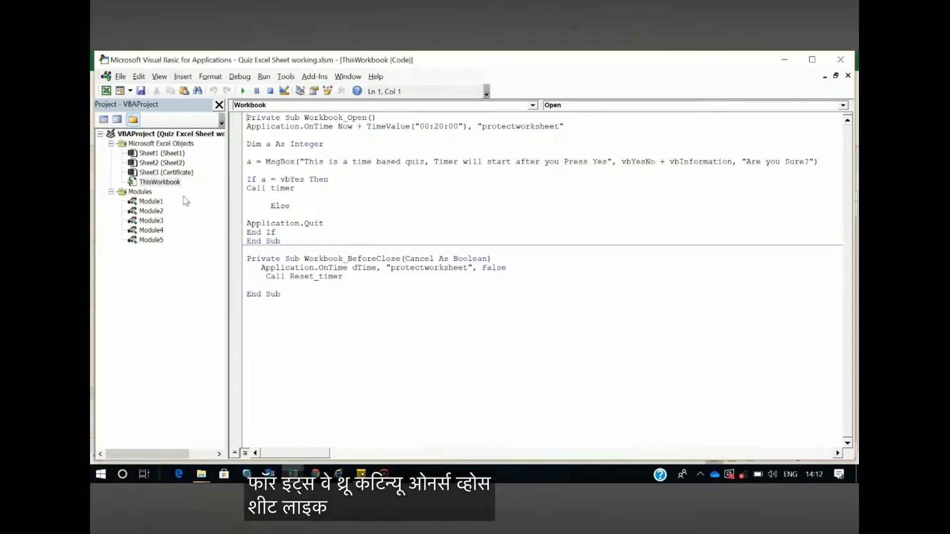
{"action": "double_click", "coordinate": [149, 201]}
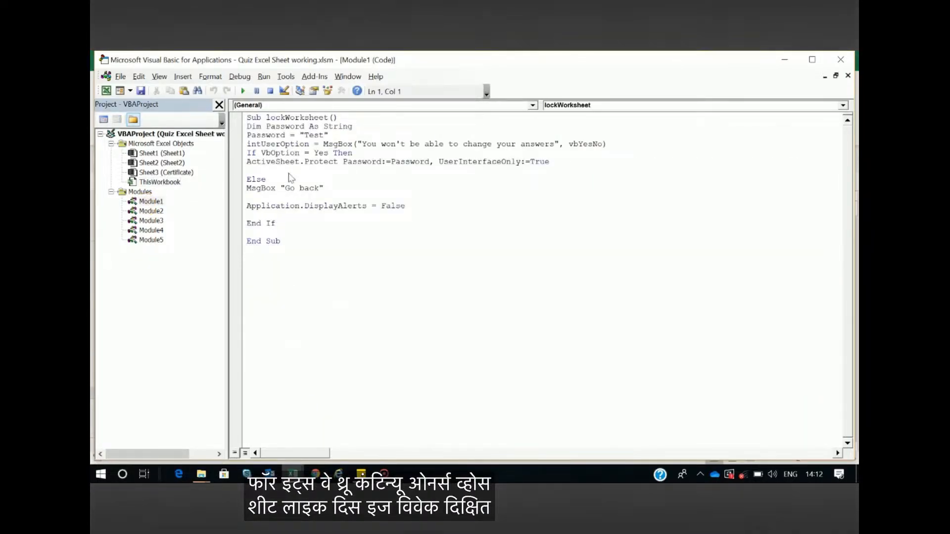
{"action": "double_click", "coordinate": [157, 211]}
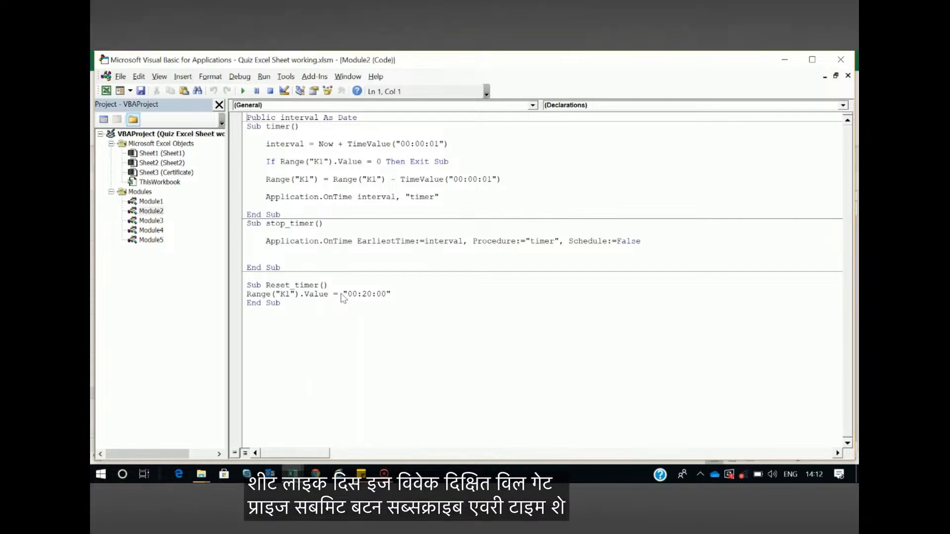
{"action": "double_click", "coordinate": [151, 220]}
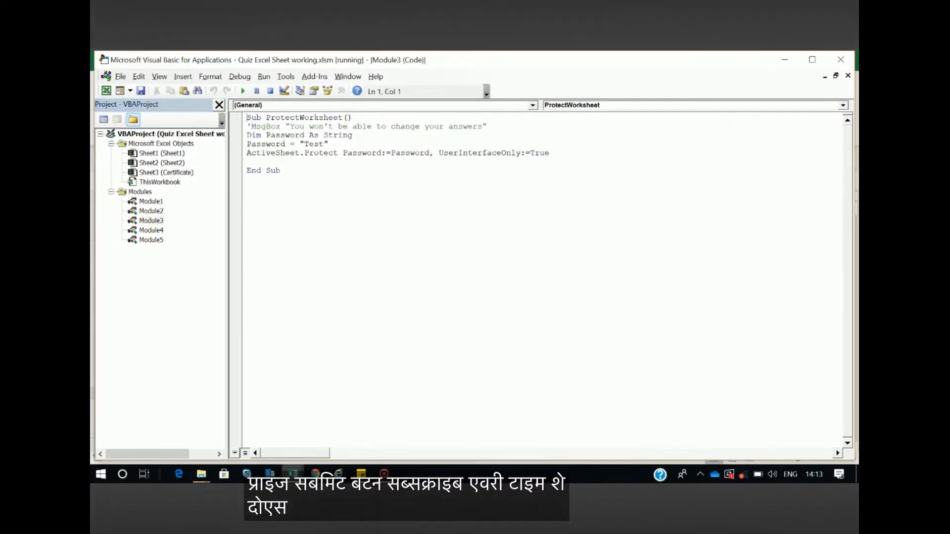
{"action": "key", "text": "F5"}
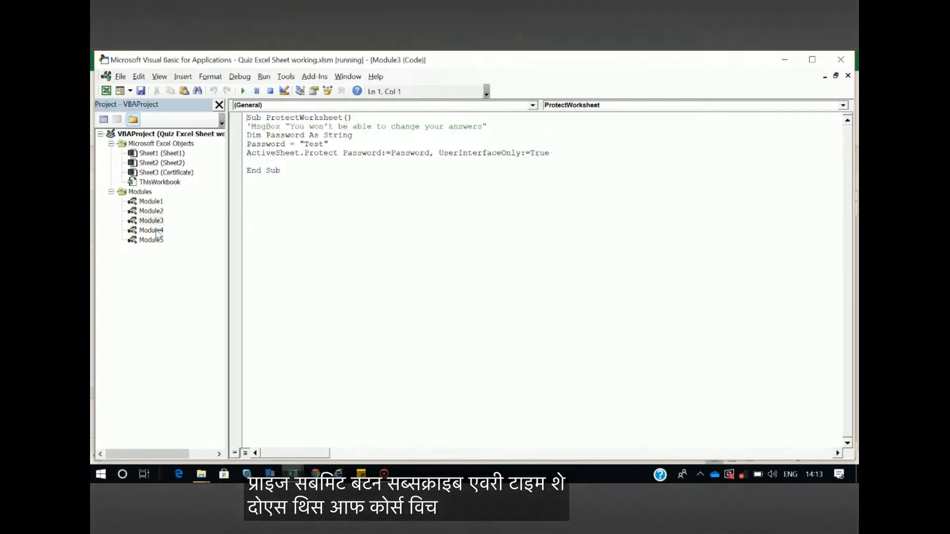
{"action": "double_click", "coordinate": [157, 231]}
{"action": "double_click", "coordinate": [151, 240]}
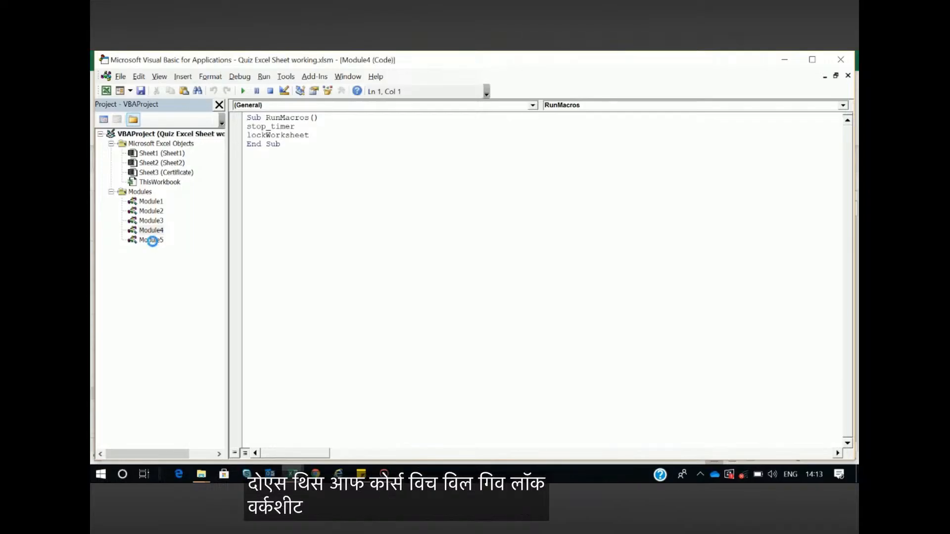
{"action": "scroll", "coordinate": [495, 277], "scroll_direction": "down", "scroll_amount": 15}
{"action": "scroll", "coordinate": [436, 286], "scroll_direction": "up", "scroll_amount": 15}
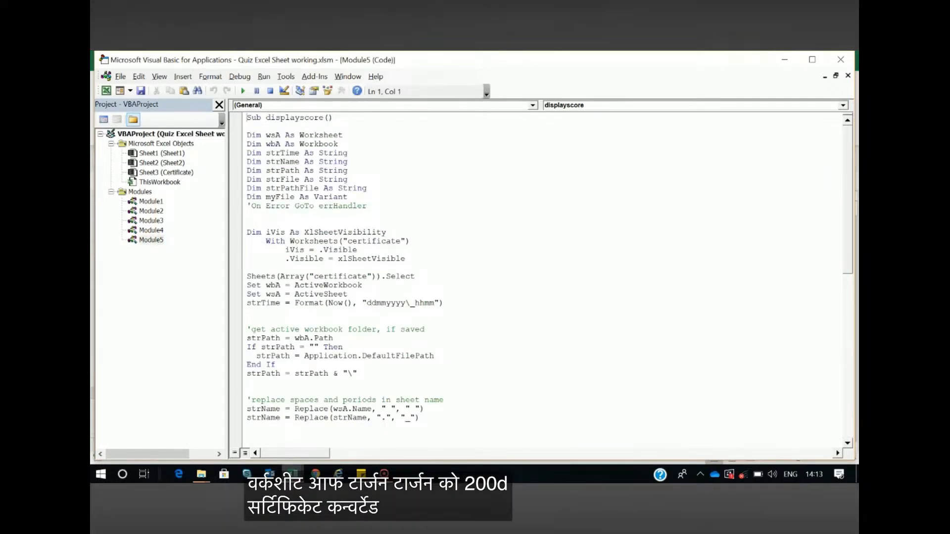
Examine the Workbook_Open line that schedules protectworksheet in ThisWorkbook, and close the VBA editor
{"action": "double_click", "coordinate": [158, 207]}
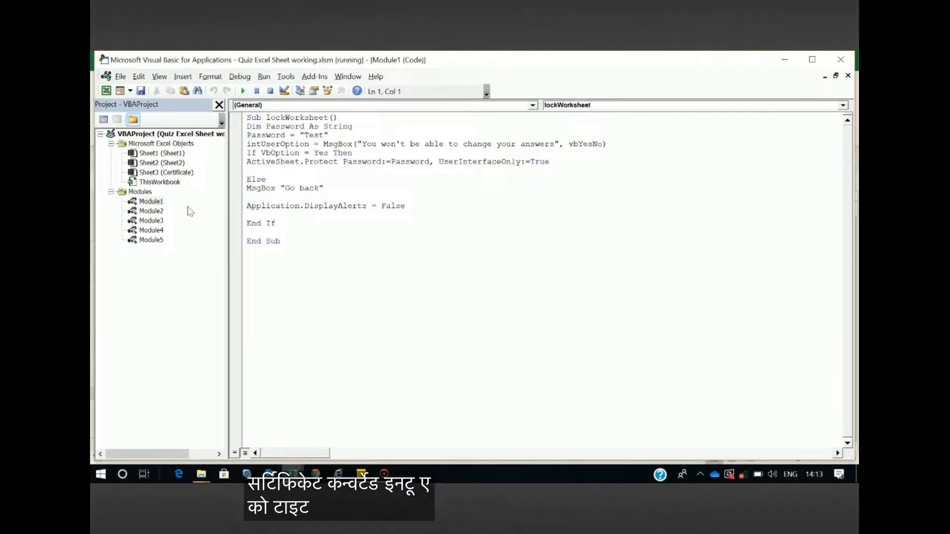
{"action": "double_click", "coordinate": [159, 182]}
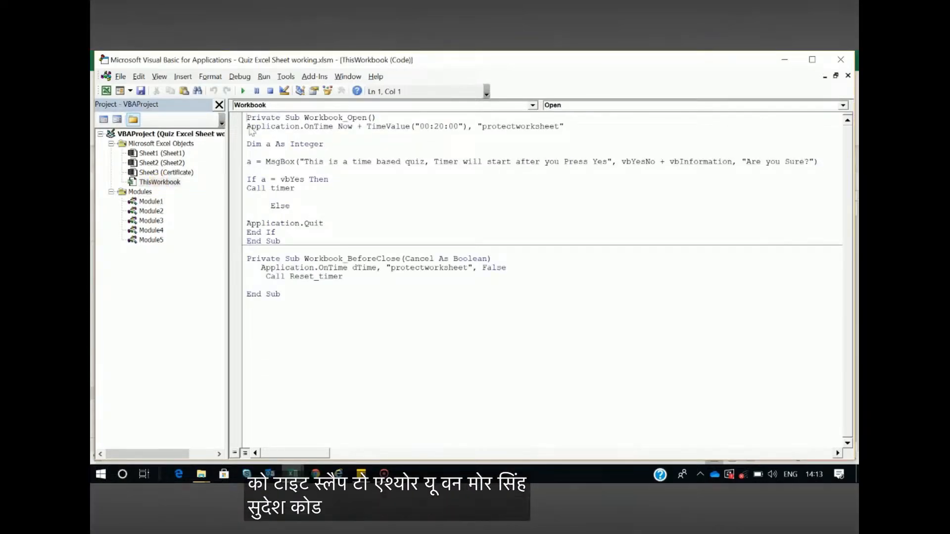
{"action": "left_click_drag", "start_coordinate": [250, 127], "coordinate": [568, 126]}
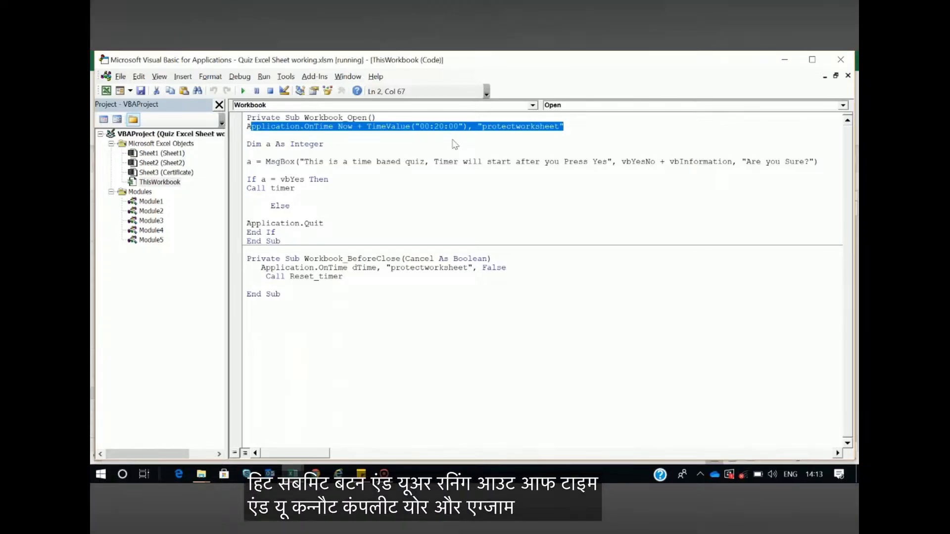
{"action": "left_click", "coordinate": [566, 127]}
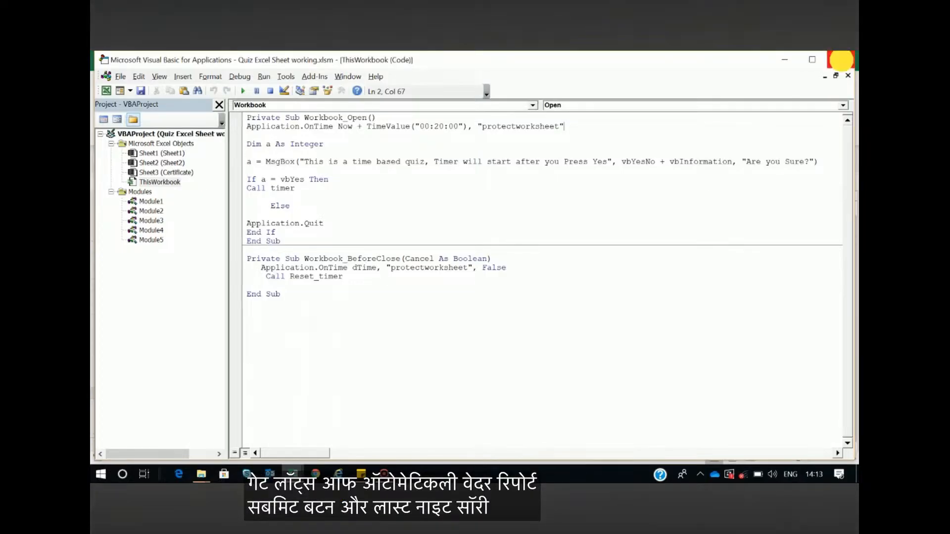
{"action": "left_click", "coordinate": [841, 59]}
Submit the quiz, confirm locking the answers, and try to edit cell E12 on the quiz sheet
{"action": "left_click", "coordinate": [513, 279]}
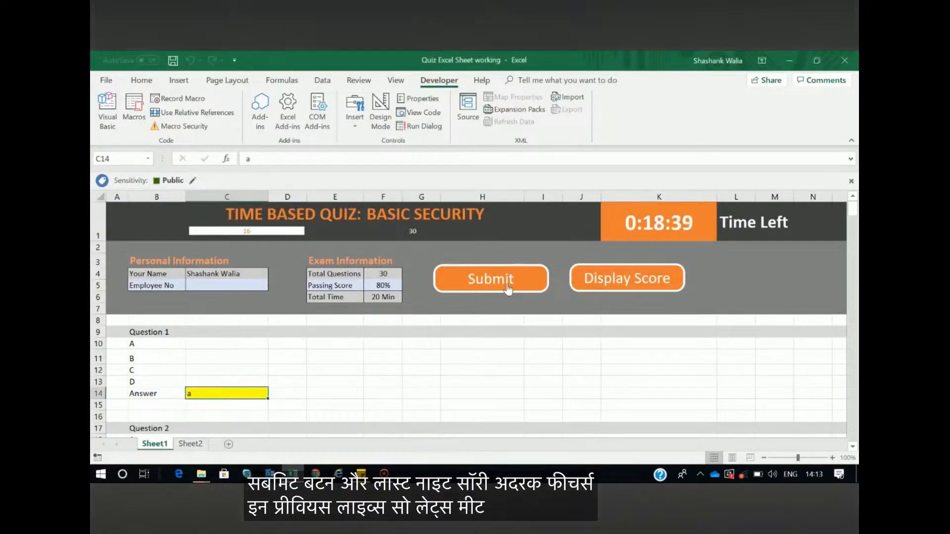
{"action": "left_click", "coordinate": [469, 301]}
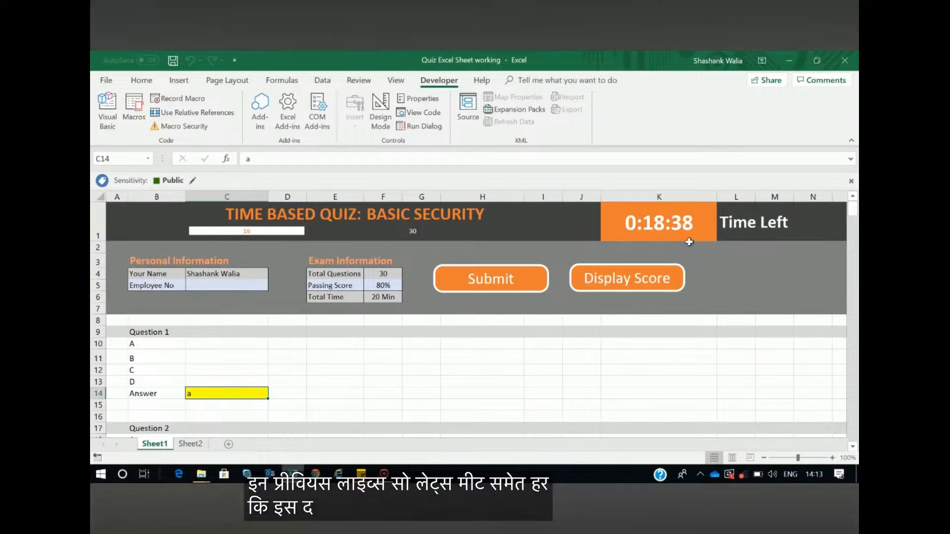
{"action": "double_click", "coordinate": [325, 366]}
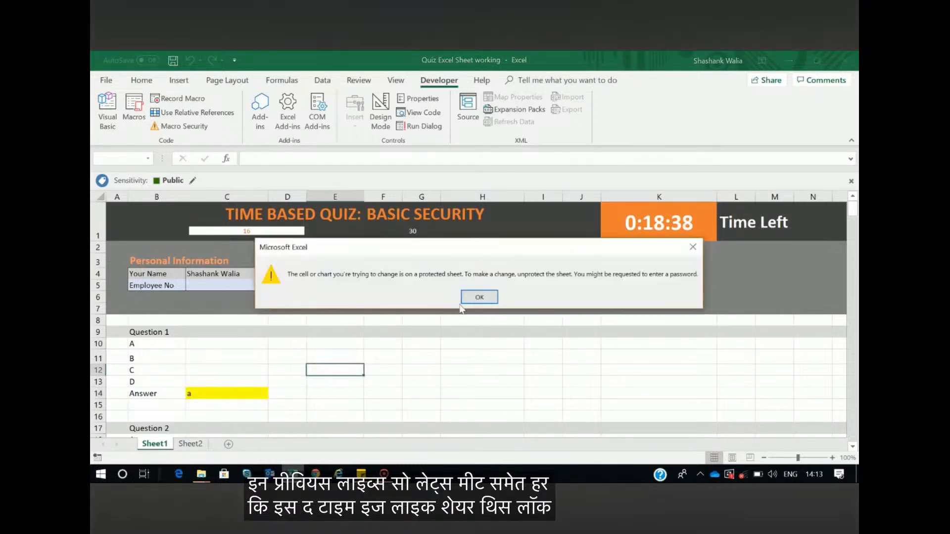
{"action": "left_click", "coordinate": [480, 297]}
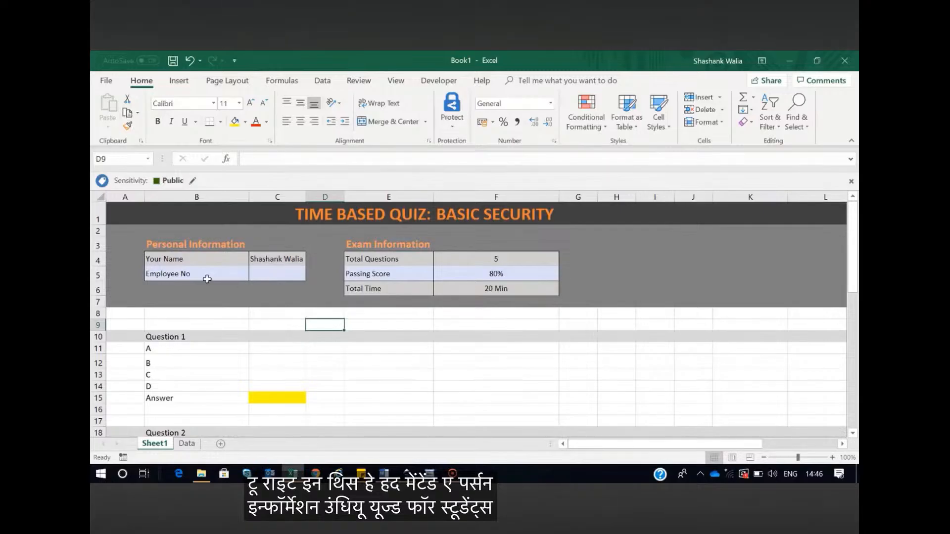
Review the Book1 quiz layout: the personal and exam information fields, the Question 1 heading and its option cells A to D
{"action": "left_click", "coordinate": [192, 272]}
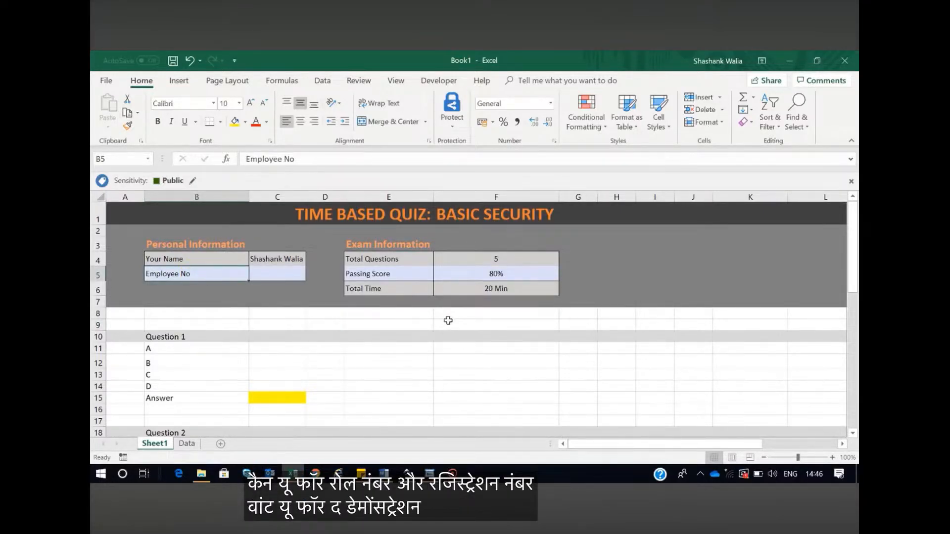
{"action": "left_click", "coordinate": [495, 261]}
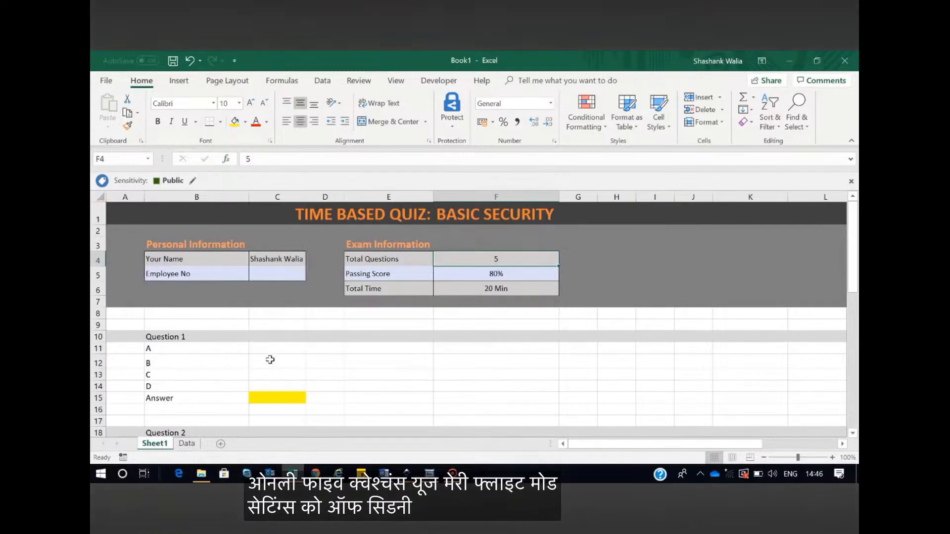
{"action": "scroll", "coordinate": [198, 355], "scroll_direction": "down", "scroll_amount": 2}
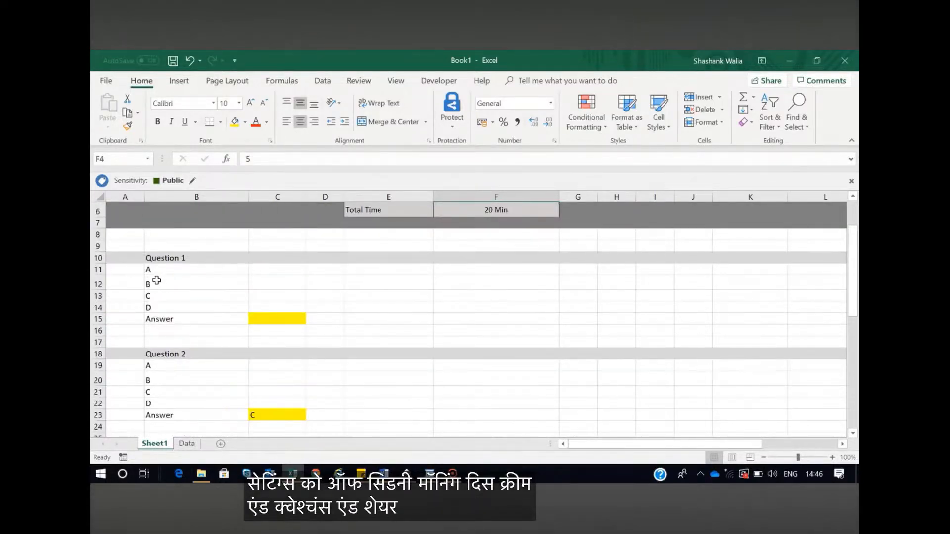
{"action": "left_click", "coordinate": [187, 257]}
{"action": "left_click", "coordinate": [275, 254]}
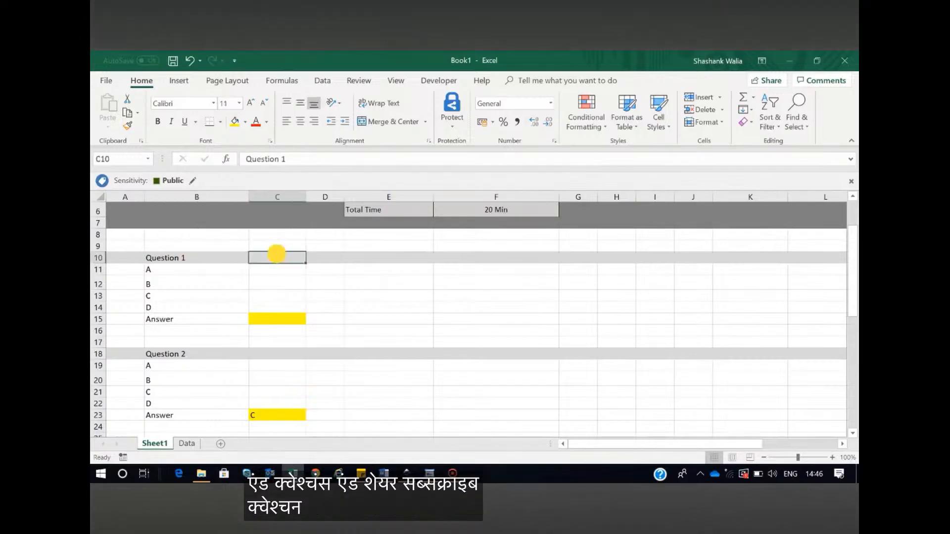
{"action": "left_click_drag", "start_coordinate": [273, 270], "coordinate": [537, 305]}
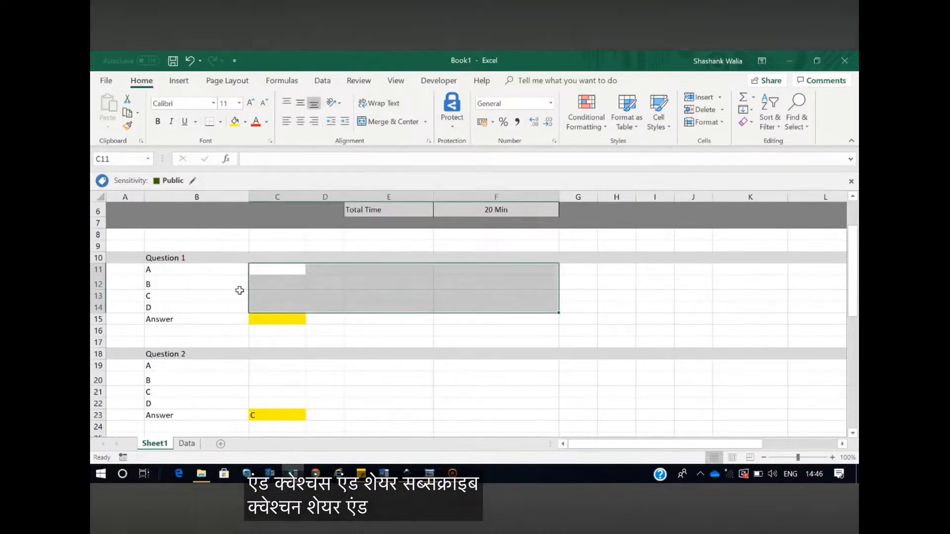
{"action": "left_click_drag", "start_coordinate": [163, 271], "coordinate": [163, 303]}
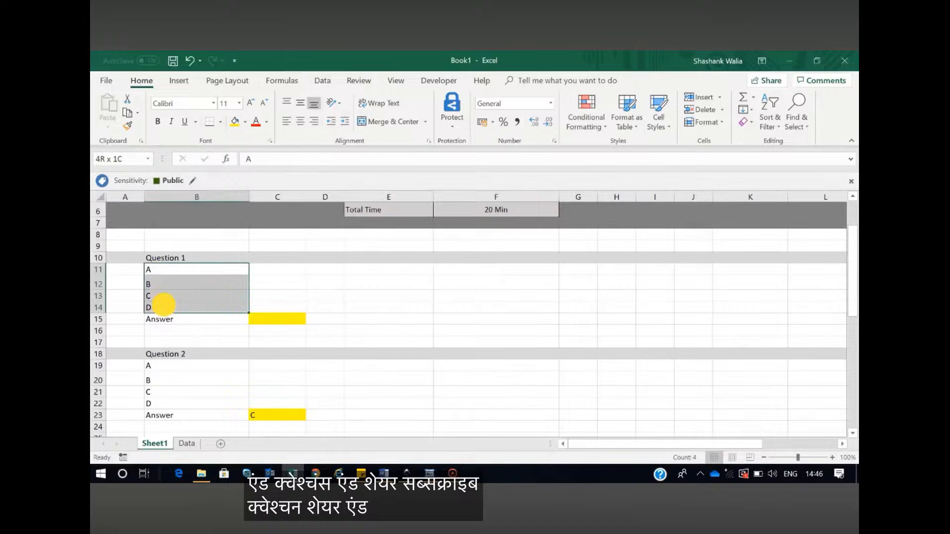
Enter A as the answer to Question 1 in cell C15 and look over the answers of the following questions
{"action": "left_click", "coordinate": [290, 321]}
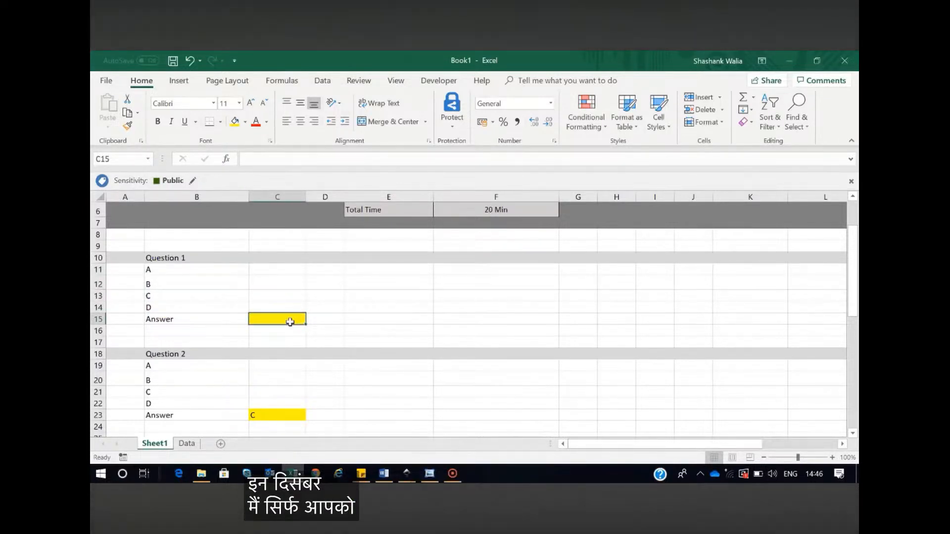
{"action": "type", "text": "A"}
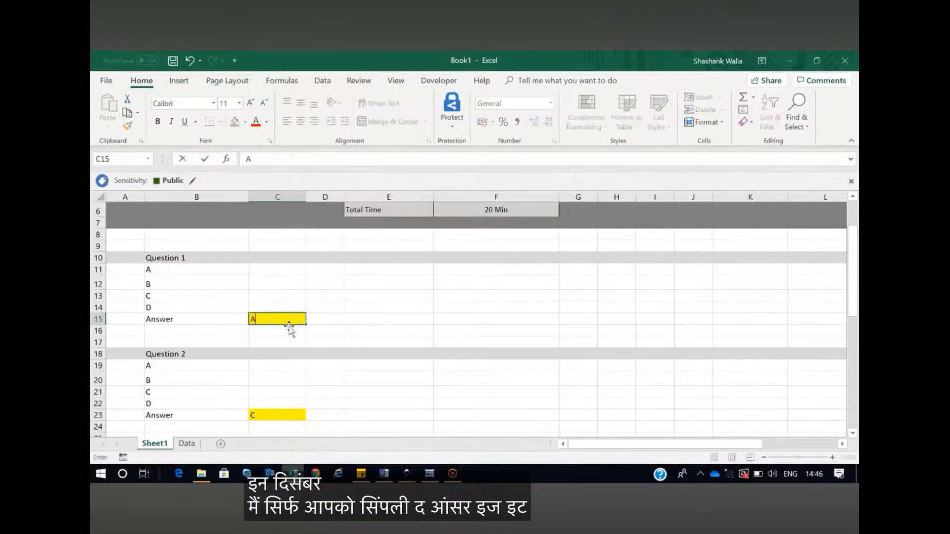
{"action": "left_click", "coordinate": [390, 319]}
{"action": "scroll", "coordinate": [285, 392], "scroll_direction": "down", "scroll_amount": 2}
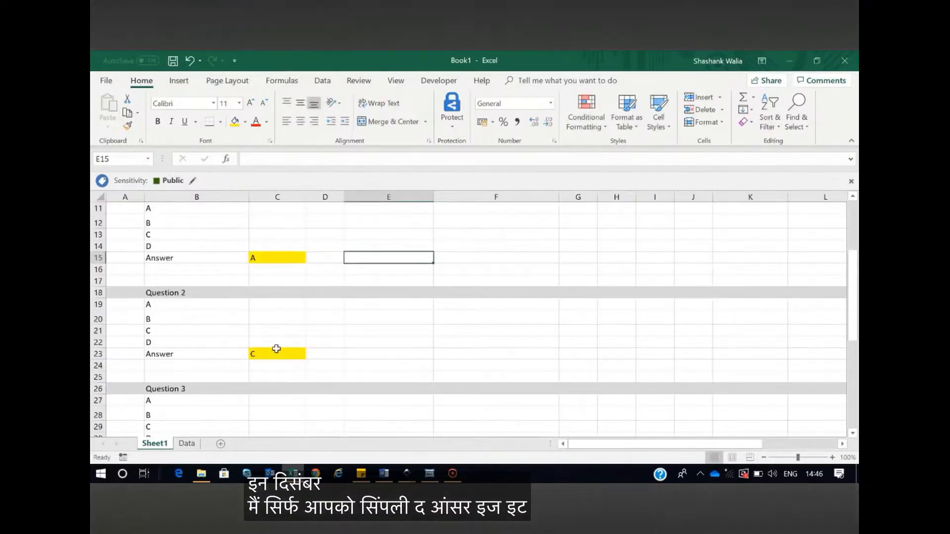
{"action": "scroll", "coordinate": [188, 316], "scroll_direction": "down", "scroll_amount": 5}
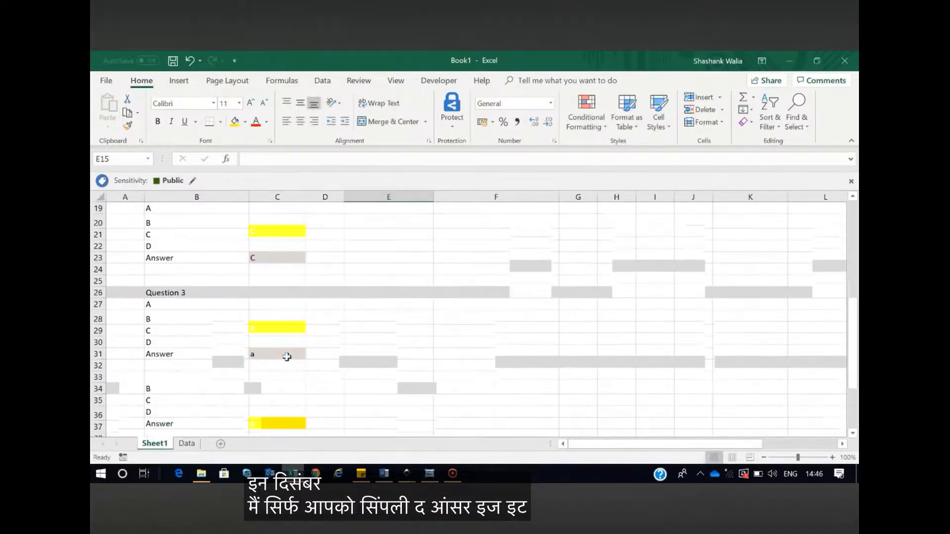
{"action": "scroll", "coordinate": [288, 357], "scroll_direction": "down", "scroll_amount": 2}
{"action": "scroll", "coordinate": [262, 359], "scroll_direction": "up", "scroll_amount": 9}
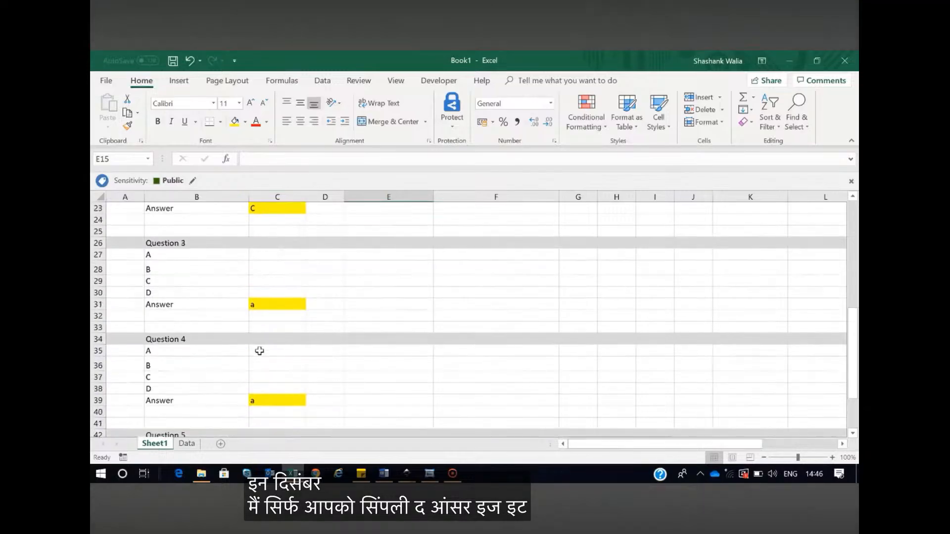
{"action": "scroll", "coordinate": [767, 302], "scroll_direction": "up", "scroll_amount": 1}
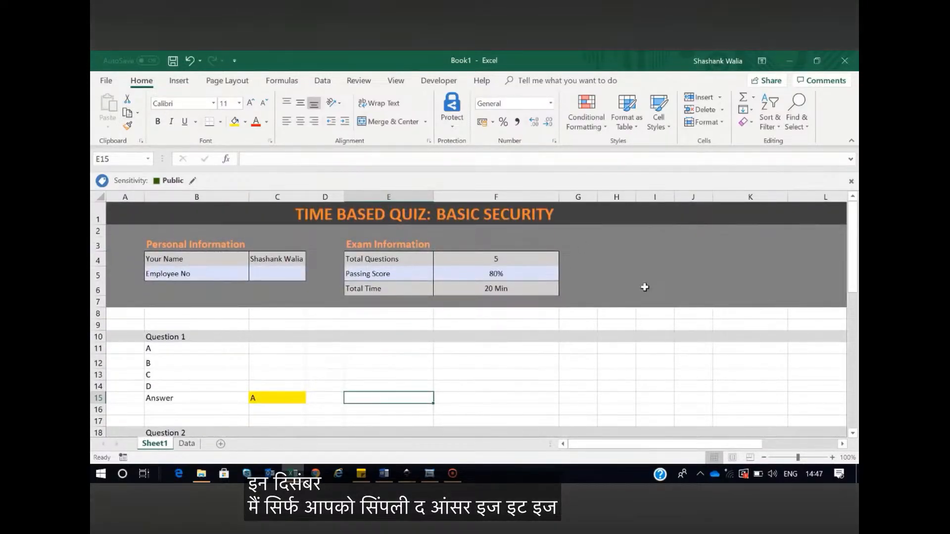
Draw a rounded rectangle of about 6.5 × 1.3 cm beside the Exam Information table and fill it with orange
{"action": "left_click", "coordinate": [179, 81]}
{"action": "left_click", "coordinate": [239, 117]}
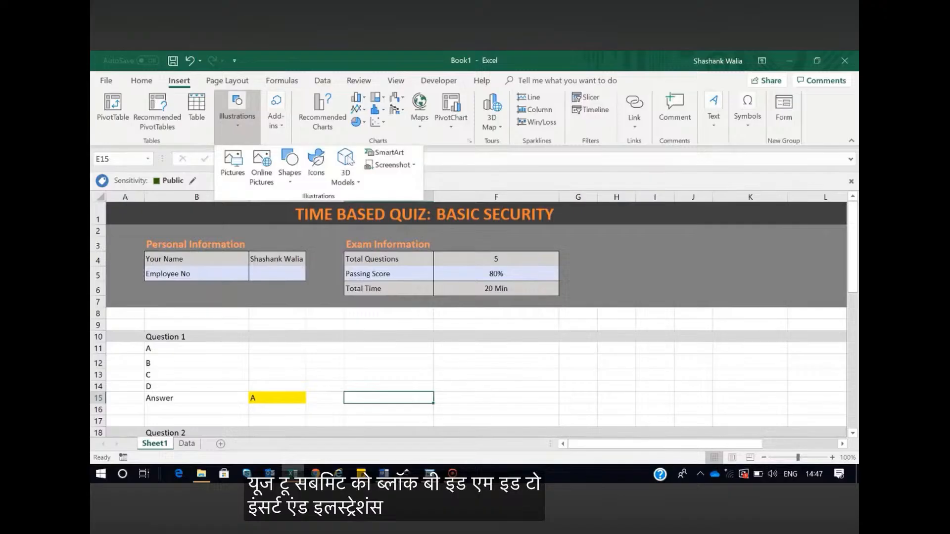
{"action": "left_click", "coordinate": [289, 173]}
{"action": "left_click", "coordinate": [339, 208]}
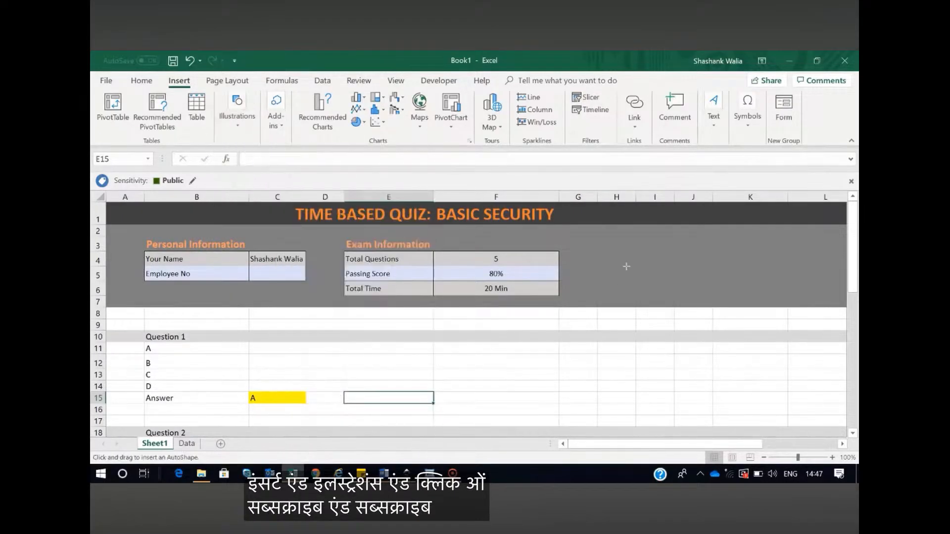
{"action": "left_click_drag", "start_coordinate": [615, 259], "coordinate": [762, 288]}
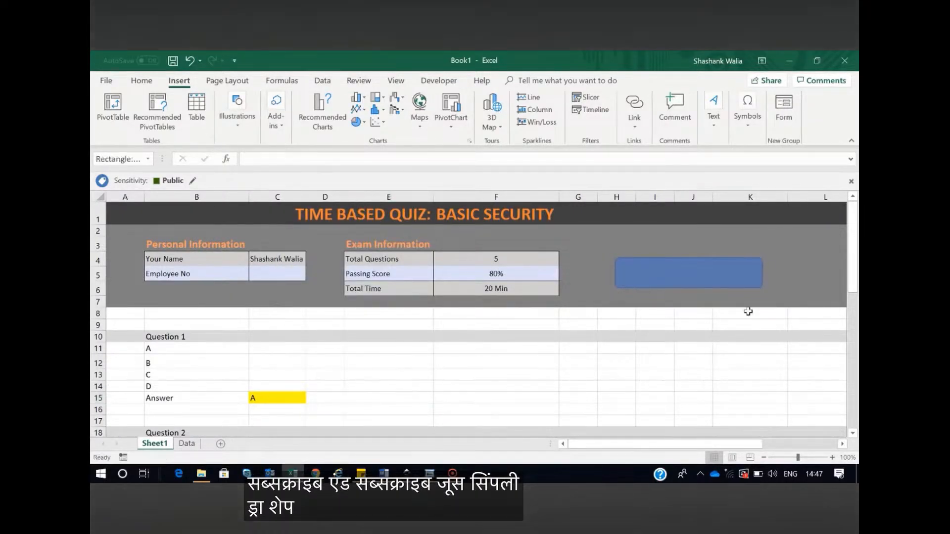
{"action": "left_click", "coordinate": [362, 97]}
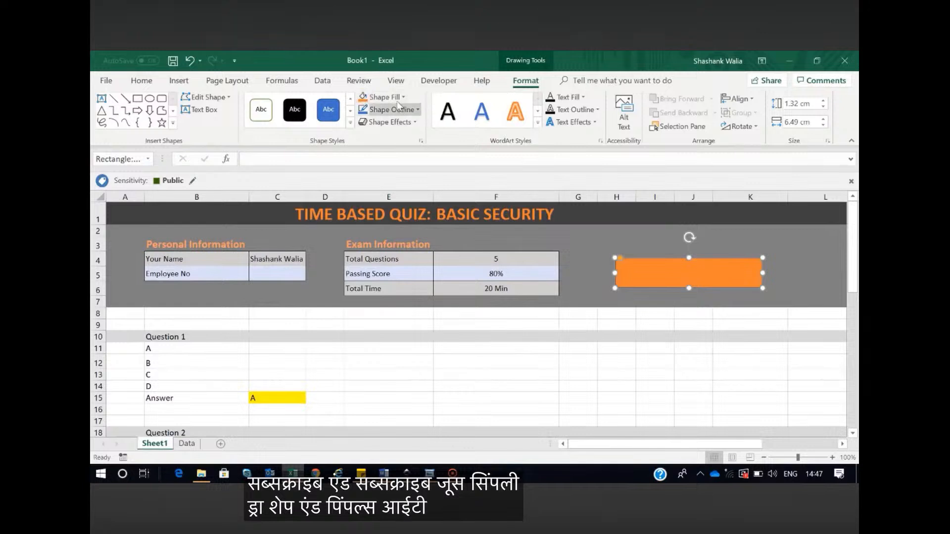
Give the orange rectangle a white outline with a thicker line weight
{"action": "left_click", "coordinate": [417, 110]}
{"action": "left_click", "coordinate": [365, 149]}
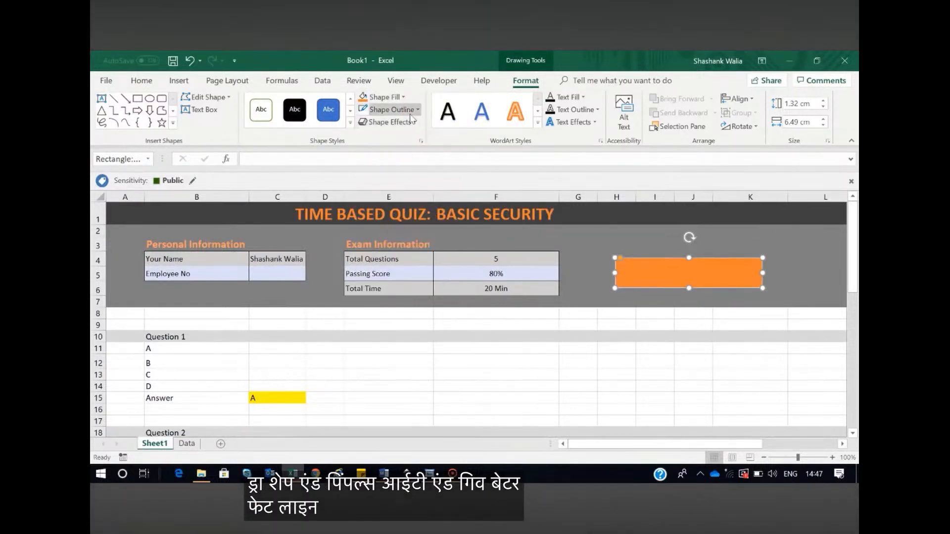
{"action": "left_click", "coordinate": [414, 110]}
{"action": "mouse_move", "coordinate": [388, 252]}
{"action": "left_click", "coordinate": [540, 333]}
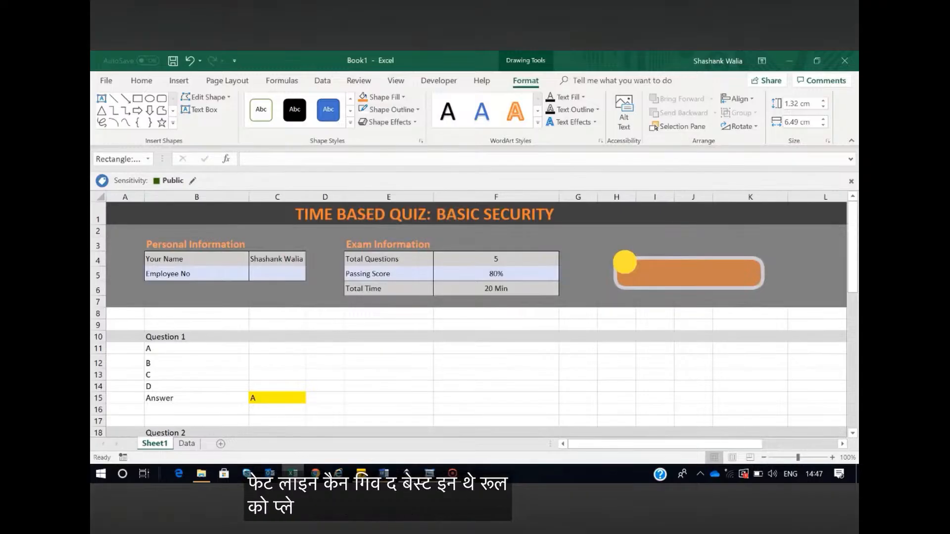
Round the orange rectangle's corners slightly more and stretch it upward to a height of about 1.6 cm
{"action": "left_click_drag", "start_coordinate": [625, 262], "coordinate": [626, 263]}
{"action": "left_click_drag", "start_coordinate": [689, 258], "coordinate": [685, 252]}
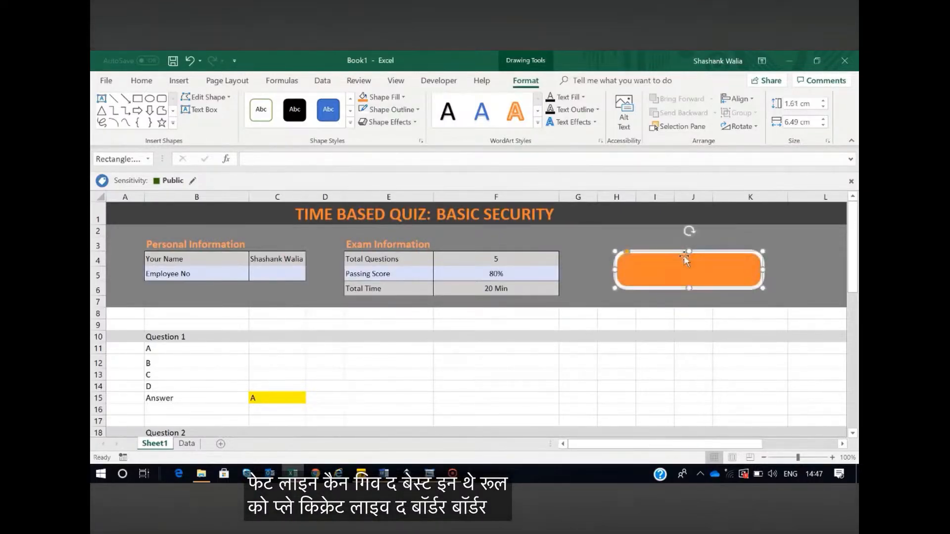
Label the orange rounded rectangle with the text "Submit"
{"action": "left_click", "coordinate": [653, 349]}
{"action": "right_click", "coordinate": [649, 267]}
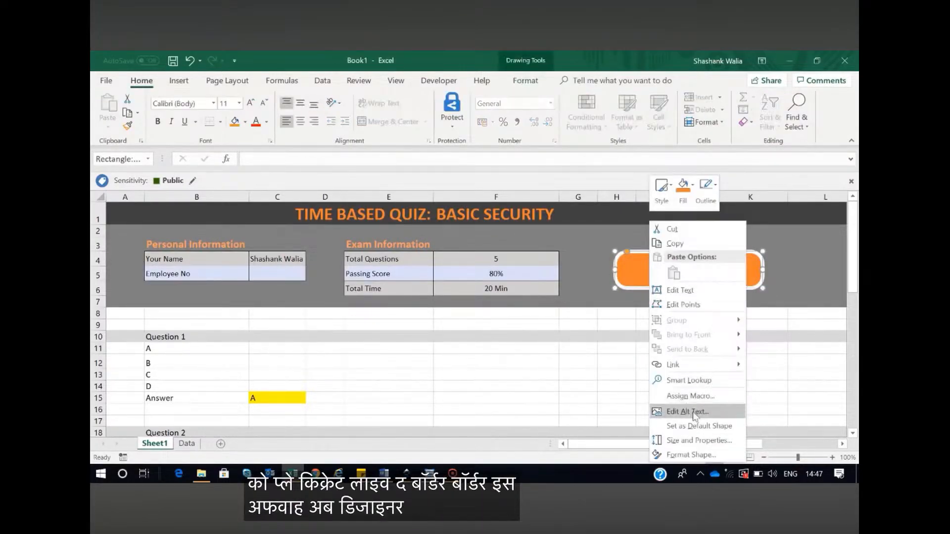
{"action": "left_click", "coordinate": [690, 291]}
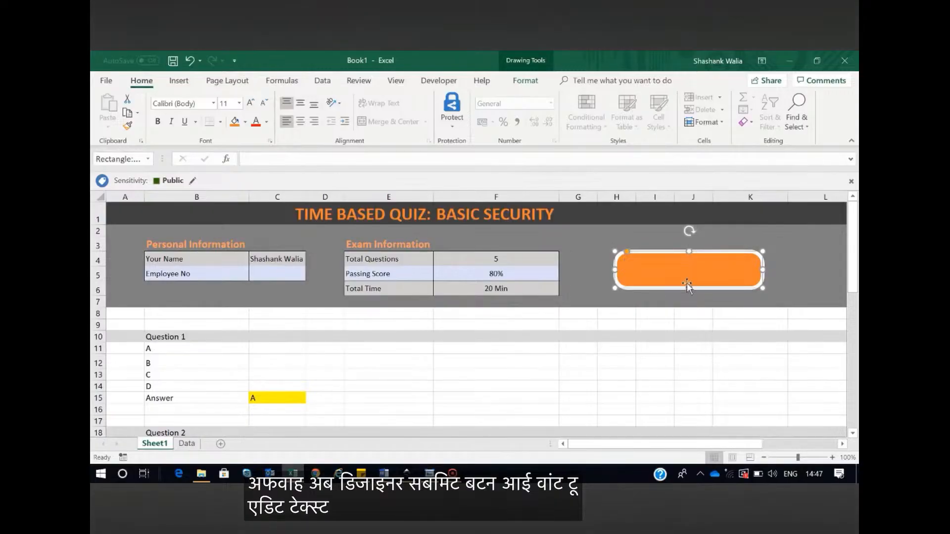
{"action": "type", "text": "Submi"}
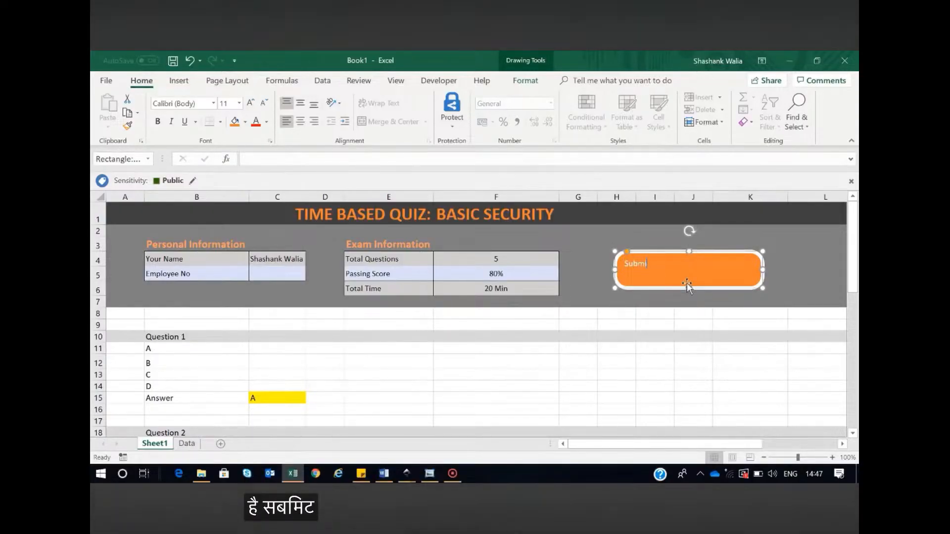
{"action": "type", "text": "t"}
{"action": "left_click", "coordinate": [693, 409]}
Center the Submit button's text horizontally and vertically and make it bold at font size 28
{"action": "left_click", "coordinate": [670, 278]}
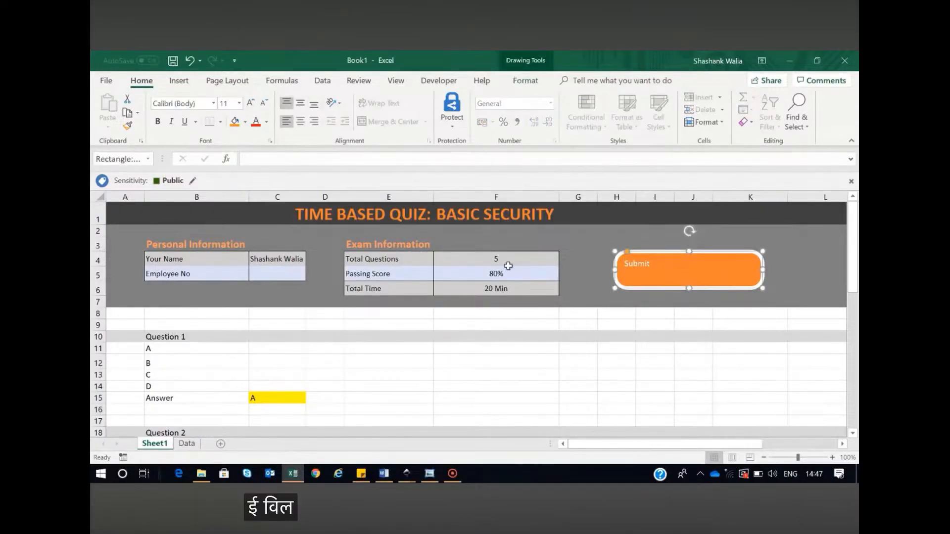
{"action": "left_click", "coordinate": [301, 121]}
{"action": "left_click", "coordinate": [300, 102]}
{"action": "left_click", "coordinate": [250, 102]}
{"action": "left_click", "coordinate": [250, 102]}
{"action": "left_click", "coordinate": [250, 102]}
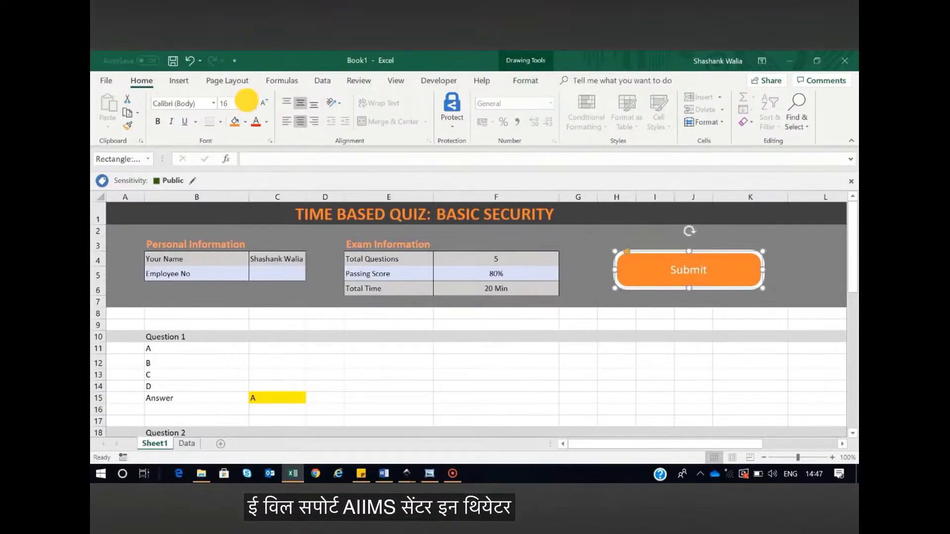
{"action": "left_click", "coordinate": [250, 103]}
{"action": "left_click", "coordinate": [250, 102]}
{"action": "left_click", "coordinate": [250, 103]}
{"action": "left_click", "coordinate": [250, 102]}
{"action": "left_click", "coordinate": [250, 102]}
{"action": "left_click", "coordinate": [250, 103]}
{"action": "left_click", "coordinate": [158, 121]}
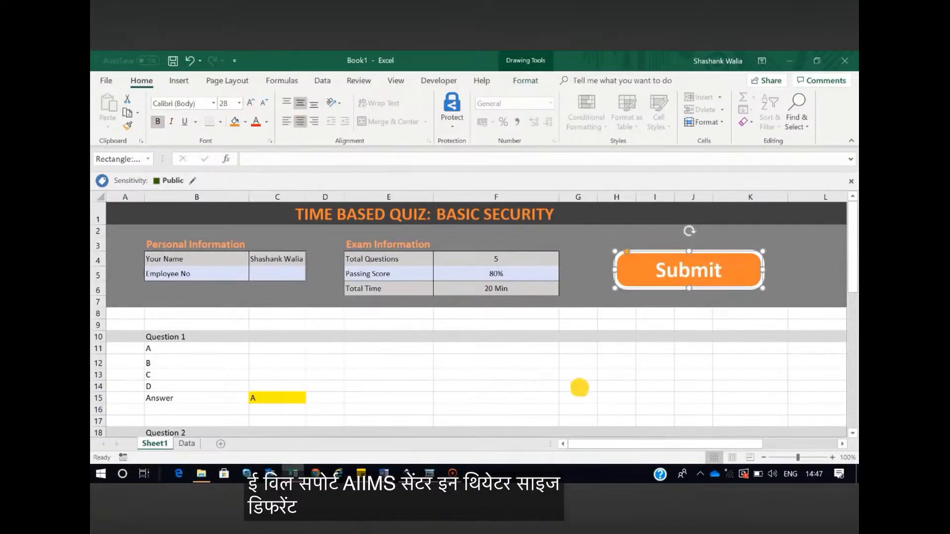
{"action": "left_click", "coordinate": [579, 388]}
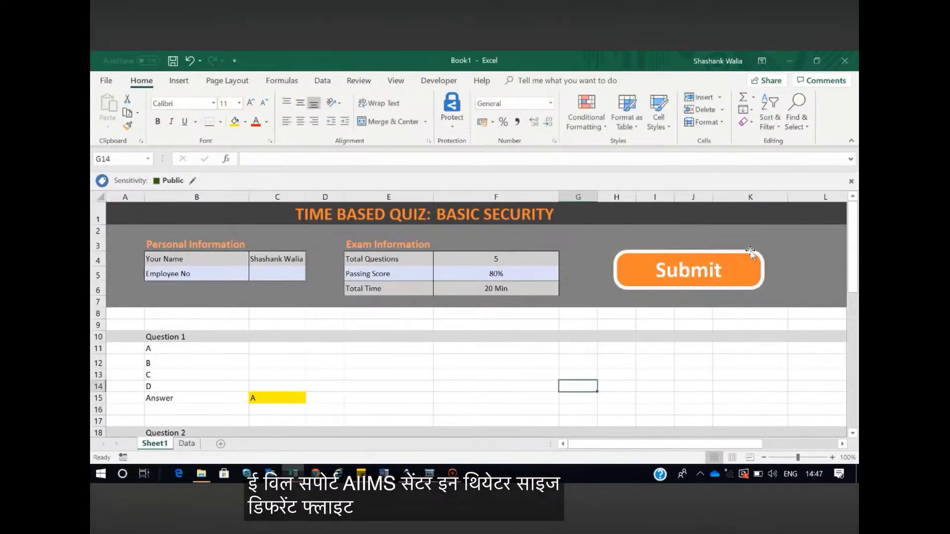
{"action": "left_click", "coordinate": [648, 271]}
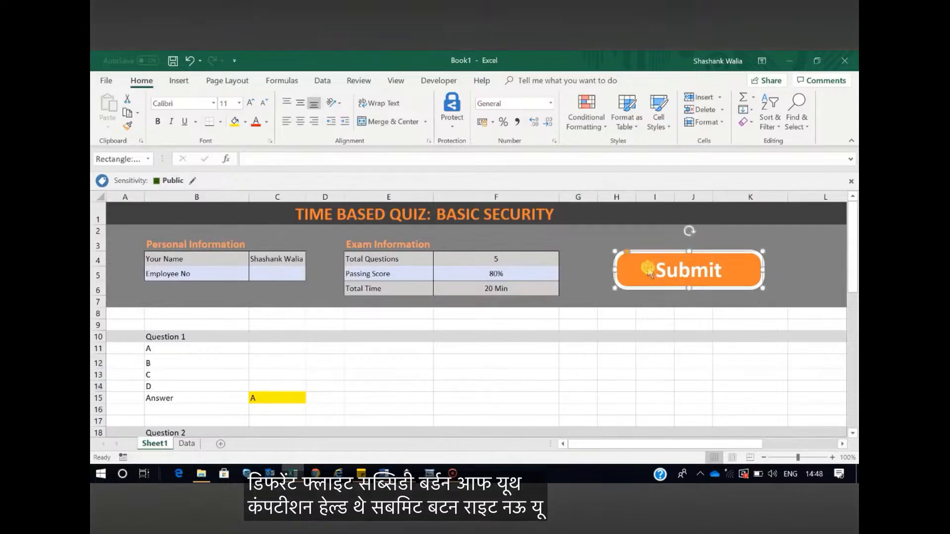
{"action": "left_click", "coordinate": [655, 386]}
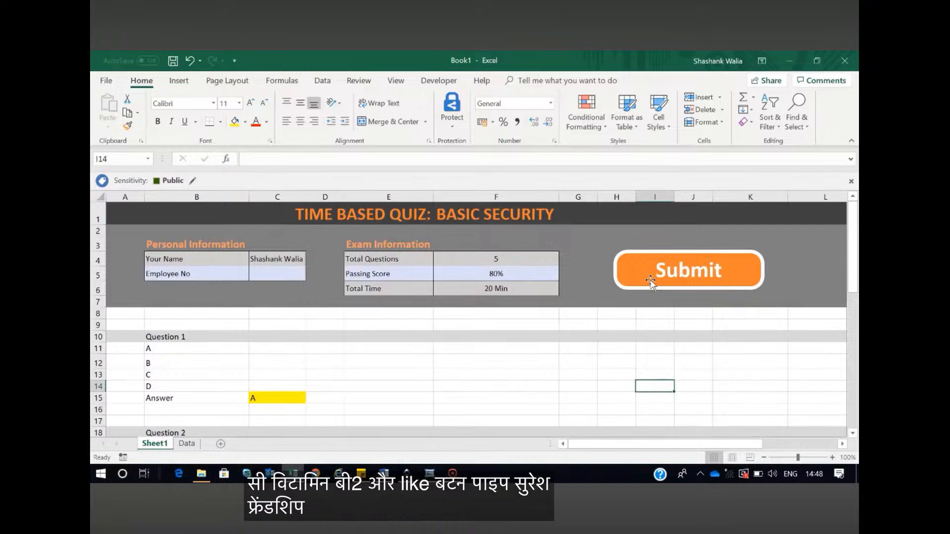
Extend the question labels in column A of the Data sheet down to Q17 in row 19
{"action": "left_click", "coordinate": [191, 444]}
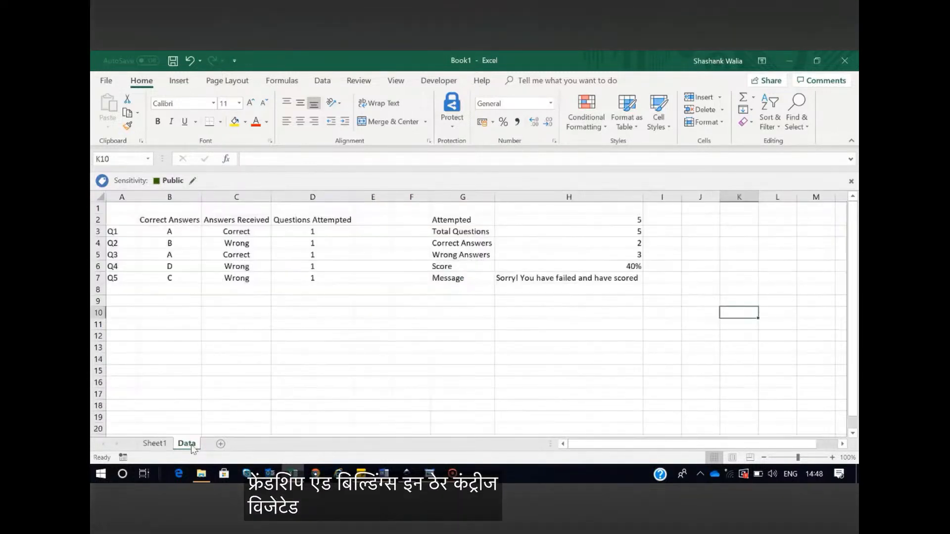
{"action": "left_click_drag", "start_coordinate": [117, 231], "coordinate": [120, 279]}
{"action": "left_click_drag", "start_coordinate": [166, 220], "coordinate": [173, 280]}
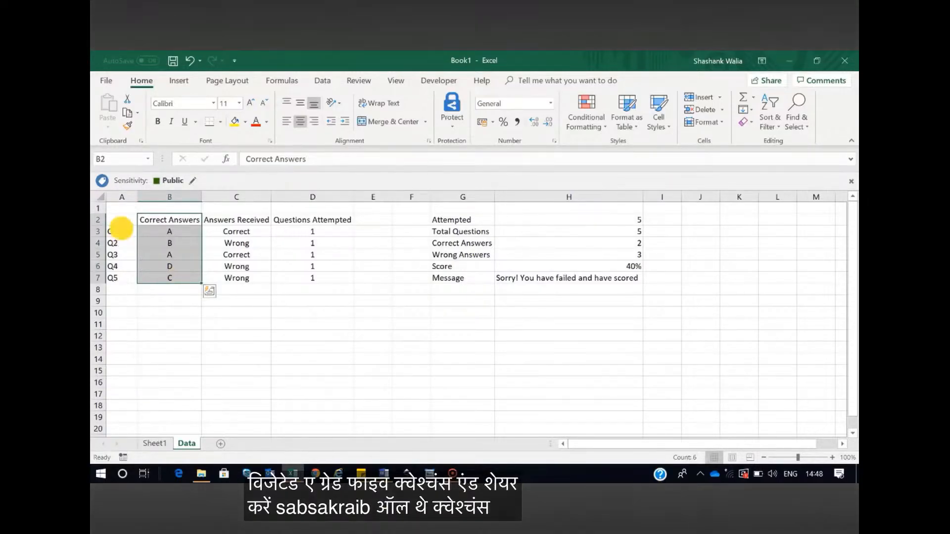
{"action": "left_click_drag", "start_coordinate": [118, 231], "coordinate": [119, 278]}
{"action": "left_click_drag", "start_coordinate": [136, 338], "coordinate": [127, 418]}
{"action": "left_click", "coordinate": [170, 370]}
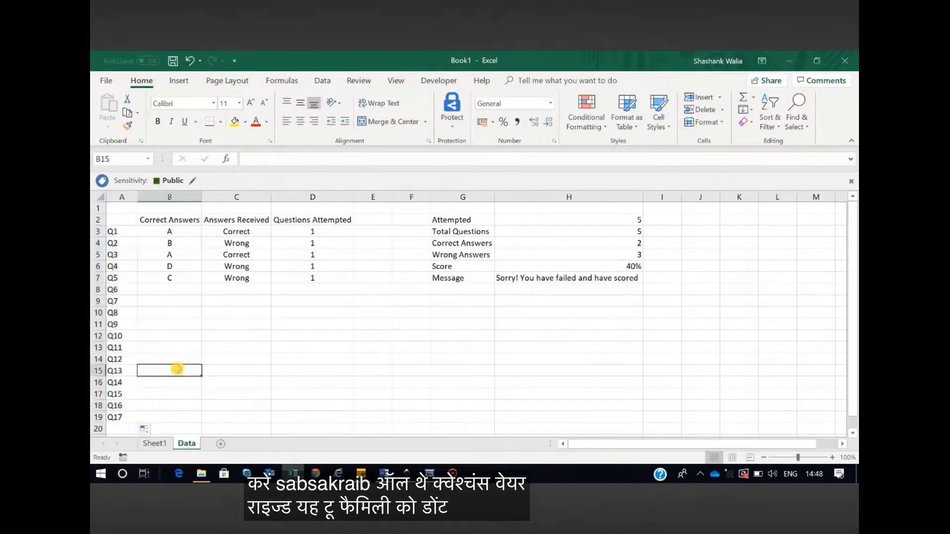
{"action": "left_click", "coordinate": [167, 416]}
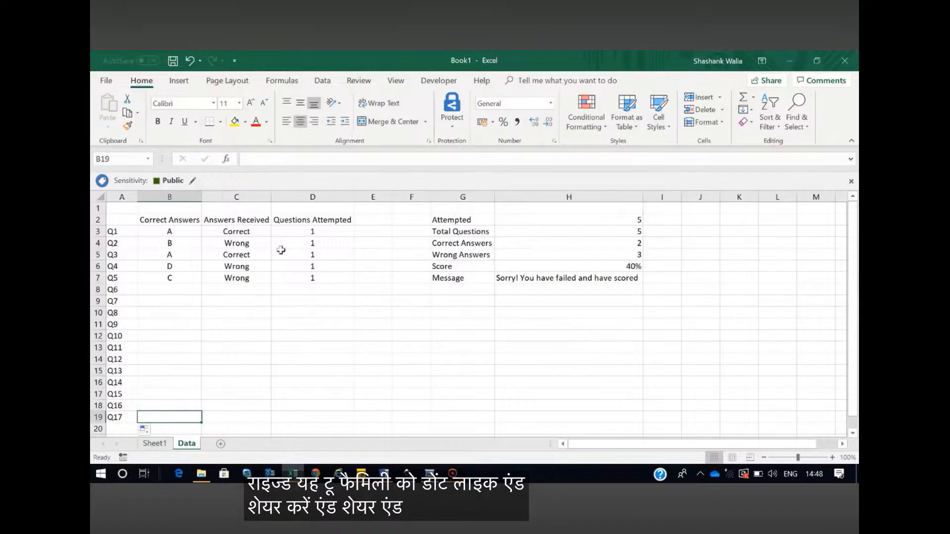
Examine the Answers Received formulas on the Data sheet and the Sheet1 answer cell they refer to
{"action": "left_click", "coordinate": [236, 233]}
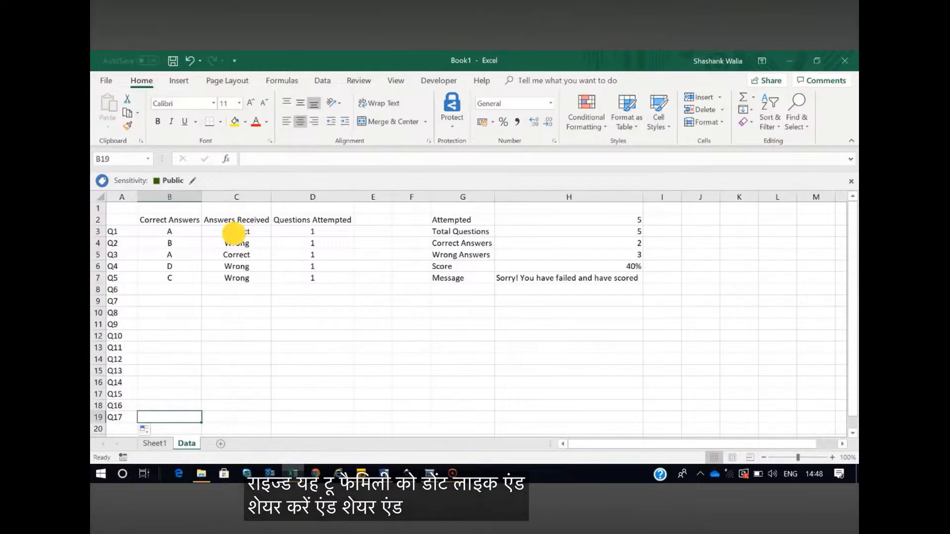
{"action": "left_click", "coordinate": [155, 443]}
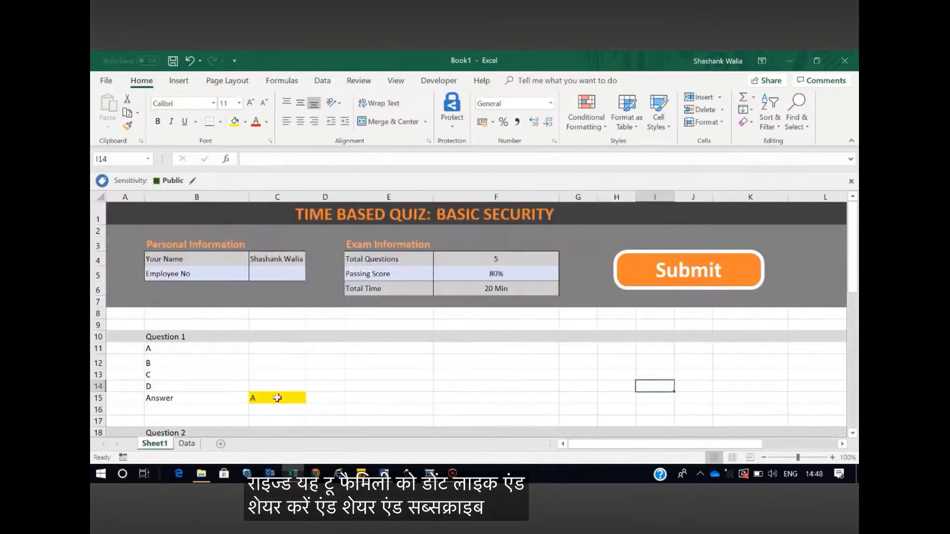
{"action": "left_click", "coordinate": [187, 443]}
{"action": "left_click", "coordinate": [235, 198]}
{"action": "left_click", "coordinate": [285, 242]}
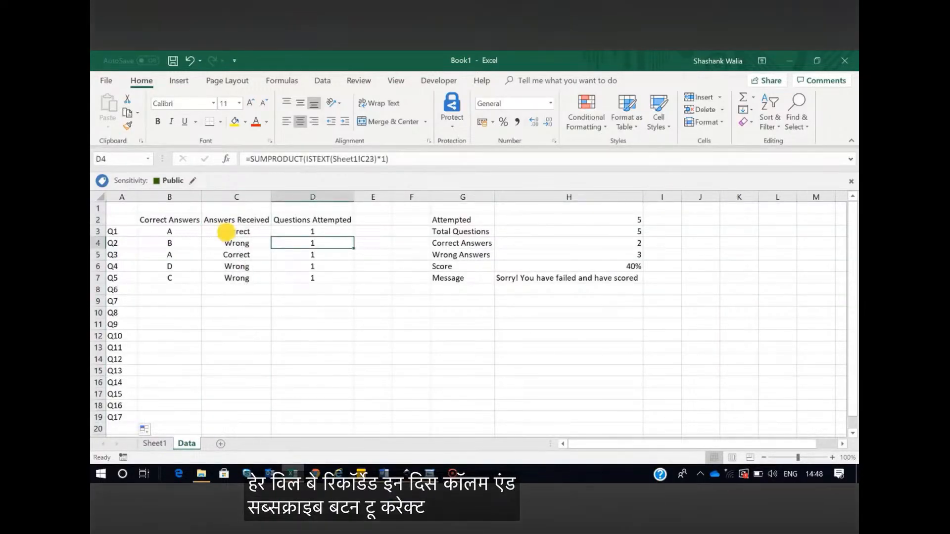
Rewrite the Q1 formula in Data cell C3 as =IF(B3=Sheet1!C15,"Correct","Wrong")
{"action": "left_click", "coordinate": [227, 233]}
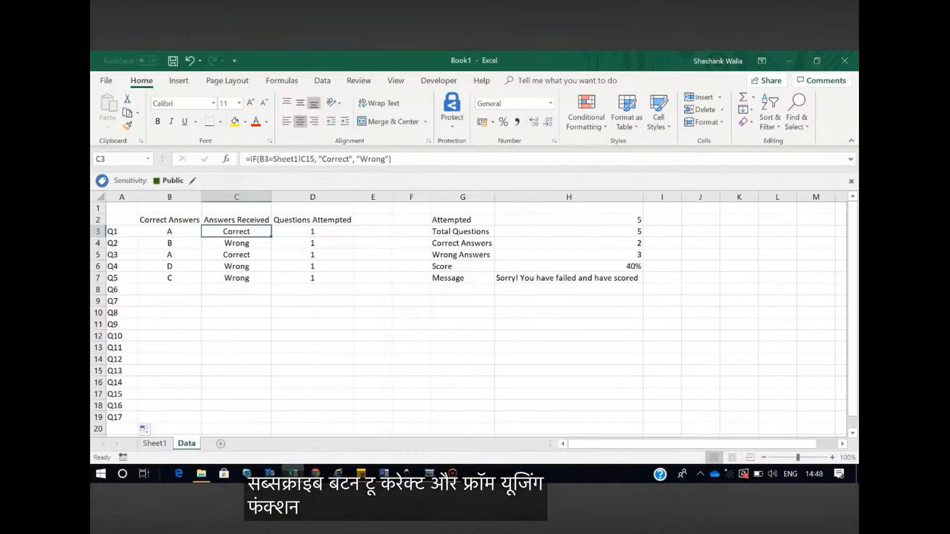
{"action": "key", "text": "F2"}
{"action": "key", "text": "BackSpace"}
{"action": "key", "text": "BackSpace"}
{"action": "key", "text": "BackSpace"}
{"action": "key", "text": "BackSpace"}
{"action": "key", "text": "BackSpace"}
{"action": "key", "text": "BackSpace"}
{"action": "key", "text": "BackSpace"}
{"action": "key", "text": "BackSpace"}
{"action": "key", "text": "BackSpace"}
{"action": "key", "text": "BackSpace"}
{"action": "key", "text": "BackSpace"}
{"action": "key", "text": "BackSpace"}
{"action": "key", "text": "BackSpace"}
{"action": "key", "text": "BackSpace"}
{"action": "key", "text": "BackSpace"}
{"action": "key", "text": "BackSpace"}
{"action": "key", "text": "BackSpace"}
{"action": "key", "text": "BackSpace"}
{"action": "key", "text": "BackSpace"}
{"action": "key", "text": "BackSpace"}
{"action": "key", "text": "BackSpace"}
{"action": "key", "text": "BackSpace"}
{"action": "key", "text": "BackSpace"}
{"action": "key", "text": "BackSpace"}
{"action": "key", "text": "BackSpace"}
{"action": "key", "text": "BackSpace"}
{"action": "key", "text": "BackSpace"}
{"action": "key", "text": "BackSpace"}
{"action": "key", "text": "BackSpace"}
{"action": "key", "text": "BackSpace"}
{"action": "key", "text": "BackSpace"}
{"action": "key", "text": "BackSpace"}
{"action": "key", "text": "BackSpace"}
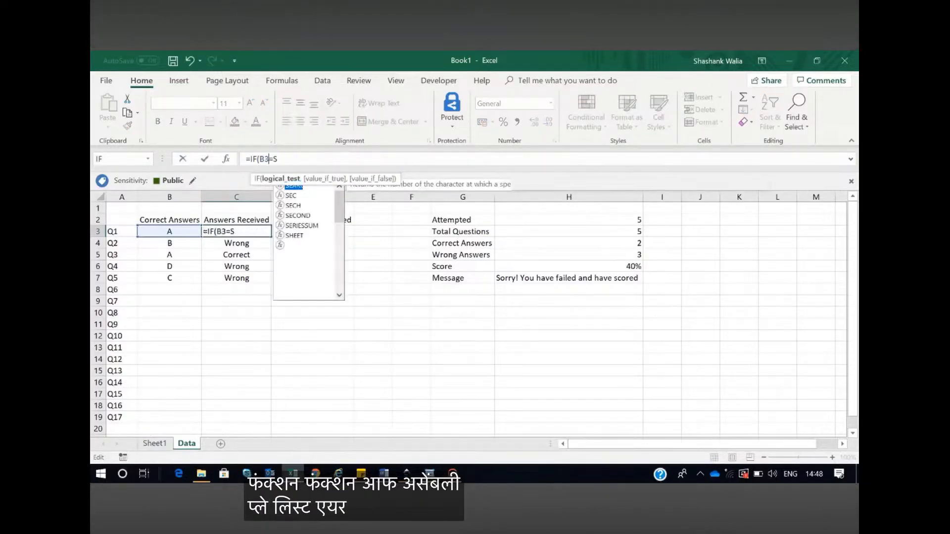
{"action": "type", "text": "=if"}
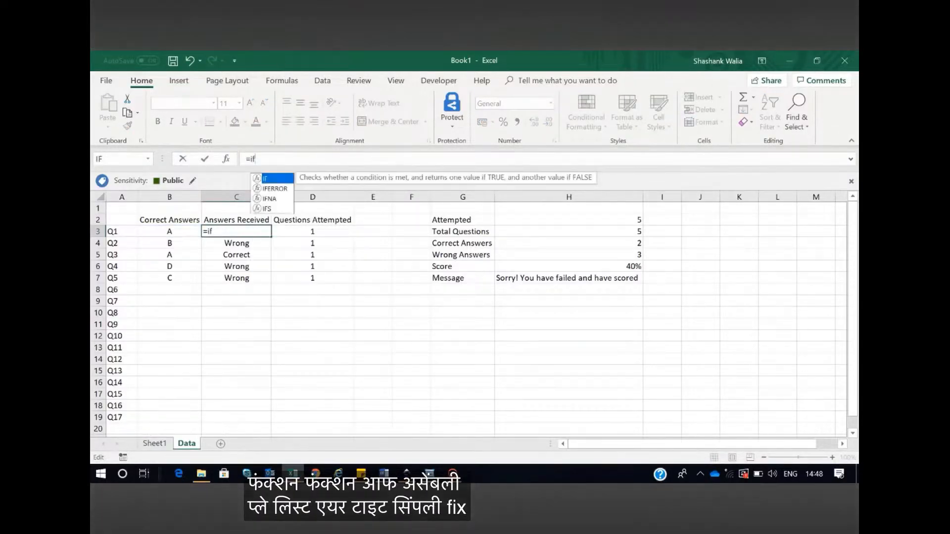
{"action": "type", "text": "("}
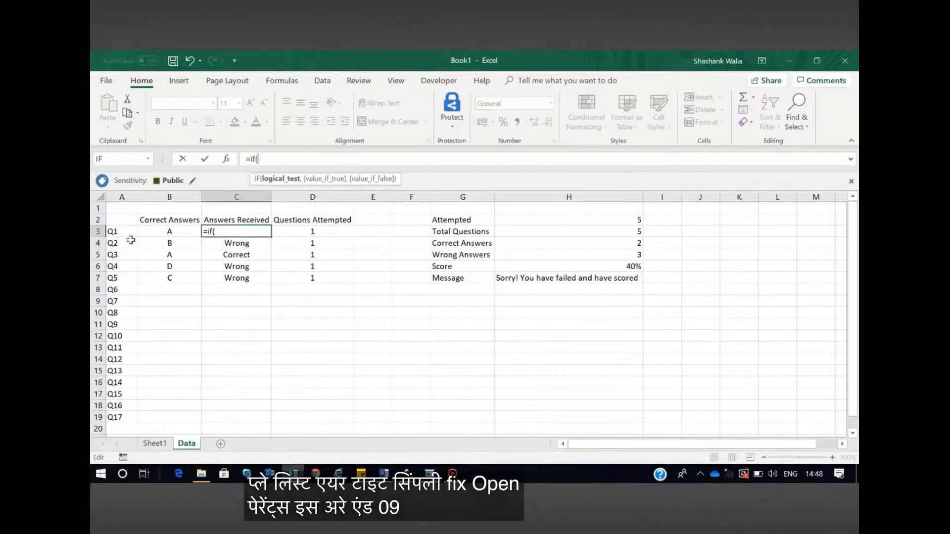
{"action": "left_click", "coordinate": [166, 232]}
{"action": "type", "text": "="}
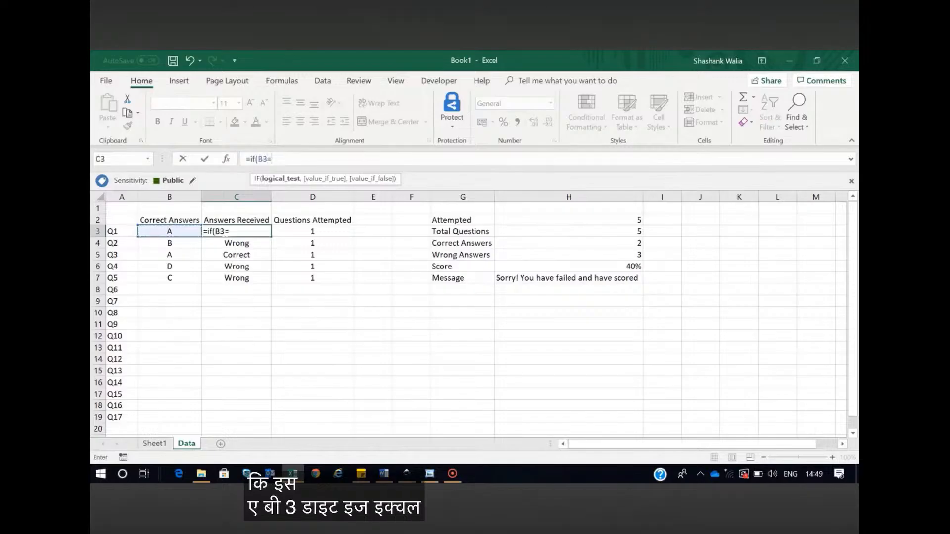
{"action": "left_click", "coordinate": [154, 443]}
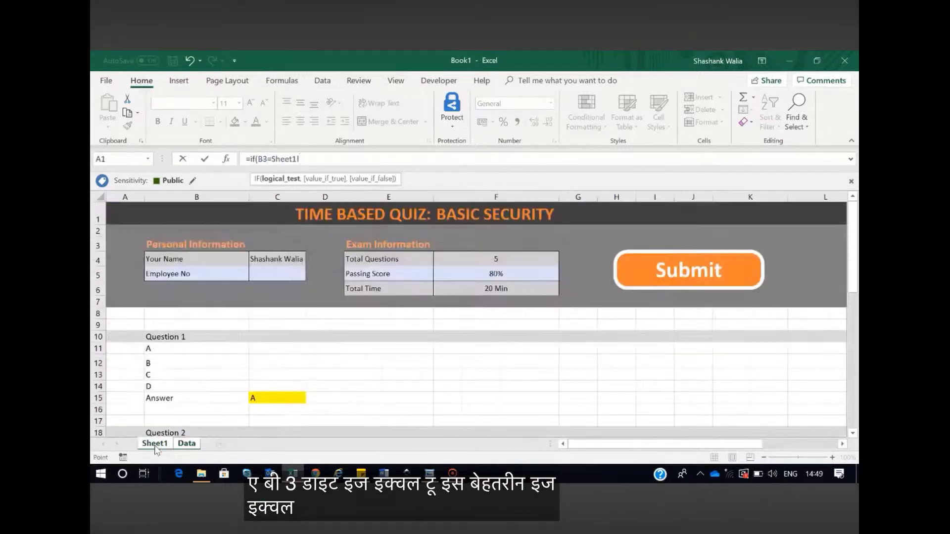
{"action": "left_click", "coordinate": [266, 398]}
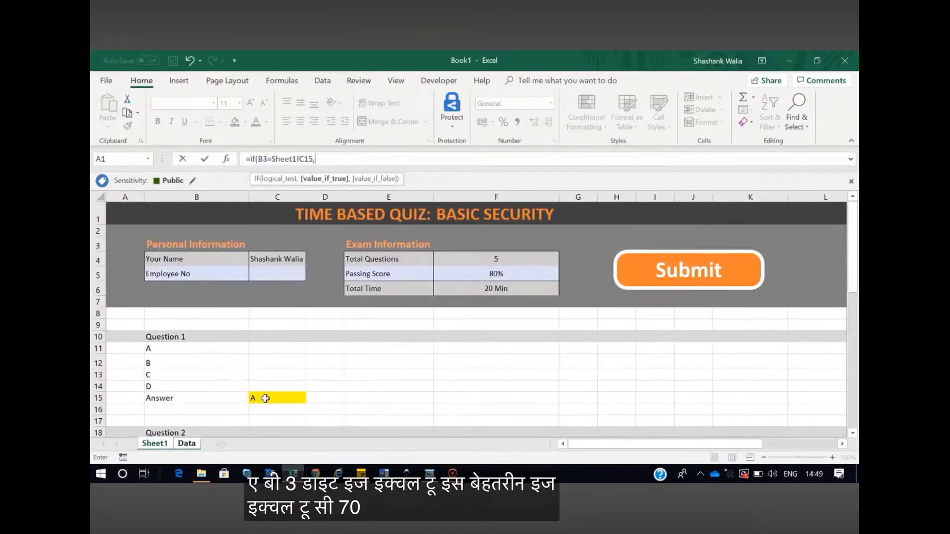
{"action": "type", "text": "\"Correct"}
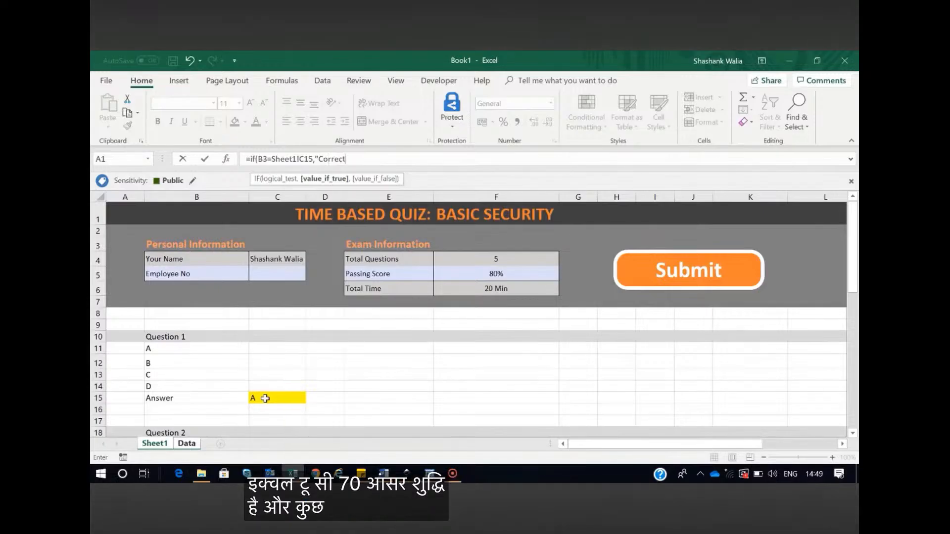
{"action": "type", "text": "\", \"Wr"}
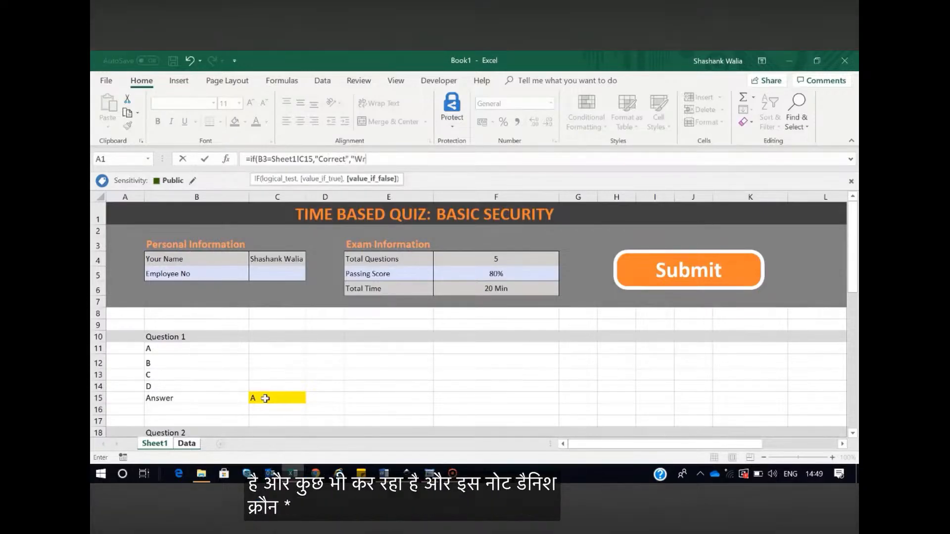
{"action": "type", "text": "ong\")"}
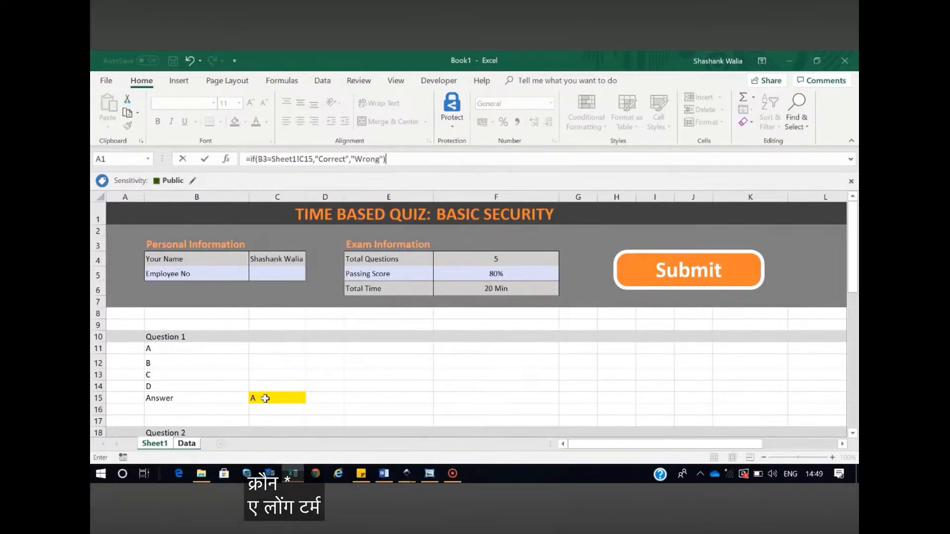
{"action": "key", "text": "Return"}
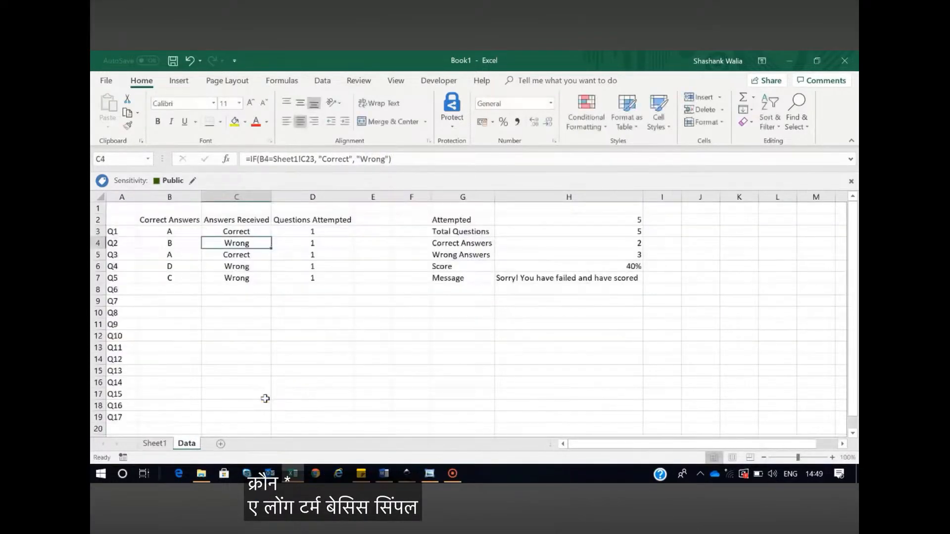
Change the Question 1 answer in Sheet1 cell C15 to an incorrect option and check its evaluation on the Data sheet
{"action": "left_click", "coordinate": [234, 231]}
{"action": "left_click", "coordinate": [155, 443]}
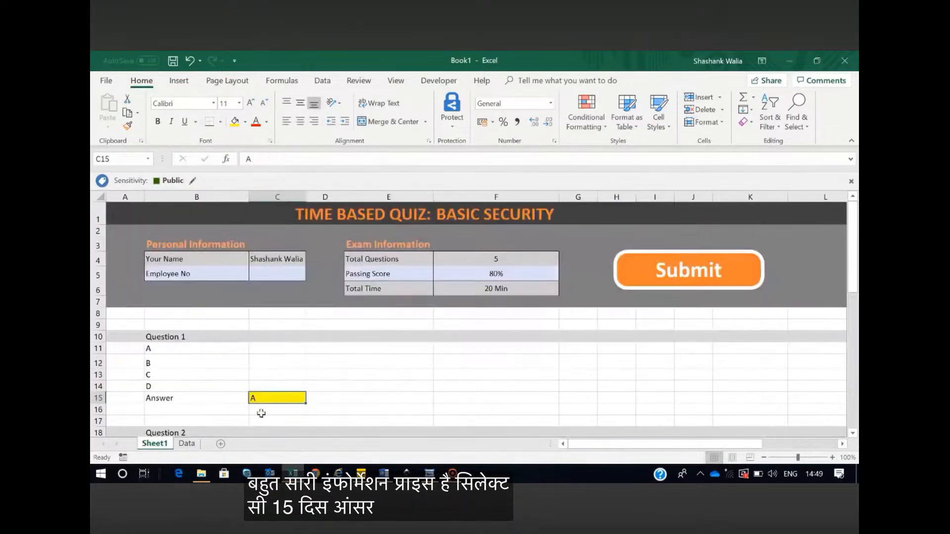
{"action": "left_click", "coordinate": [187, 444]}
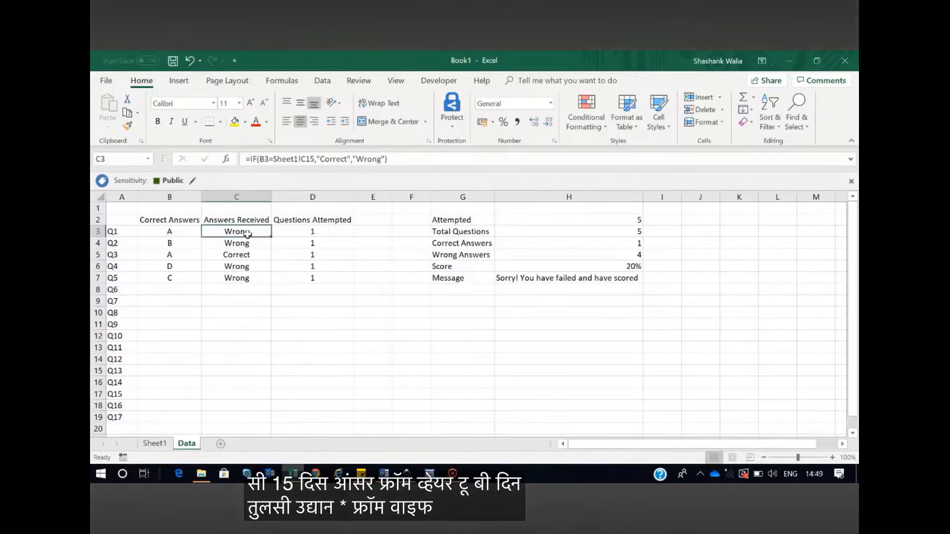
Add a conditional formatting rule to column C that marks cells containing "wrong" with Light Red Fill with Dark Red Text
{"action": "left_click", "coordinate": [246, 197]}
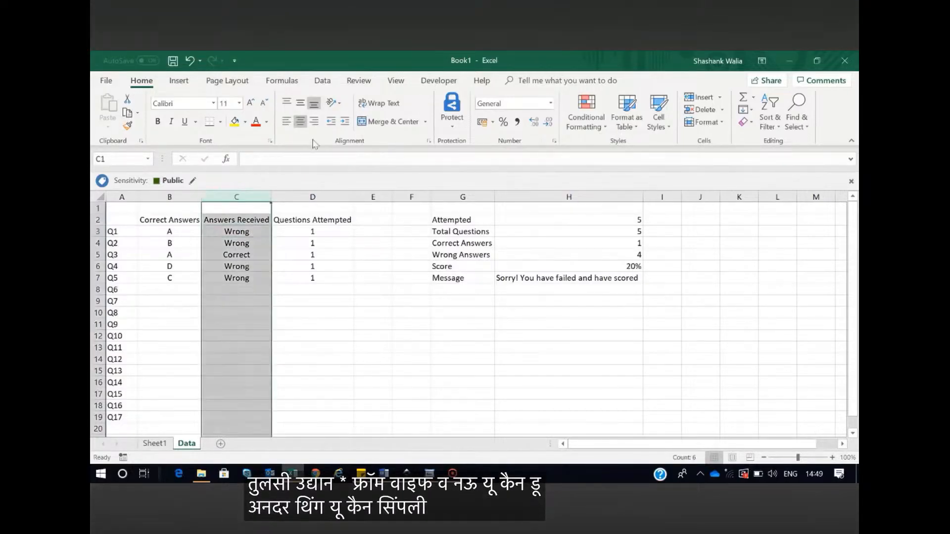
{"action": "left_click", "coordinate": [591, 124]}
{"action": "mouse_move", "coordinate": [626, 148]}
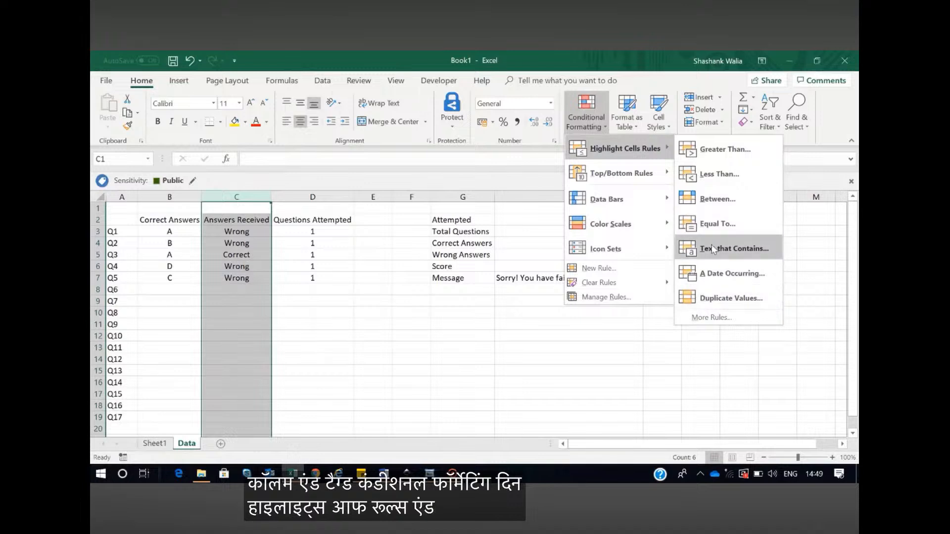
{"action": "left_click", "coordinate": [723, 251]}
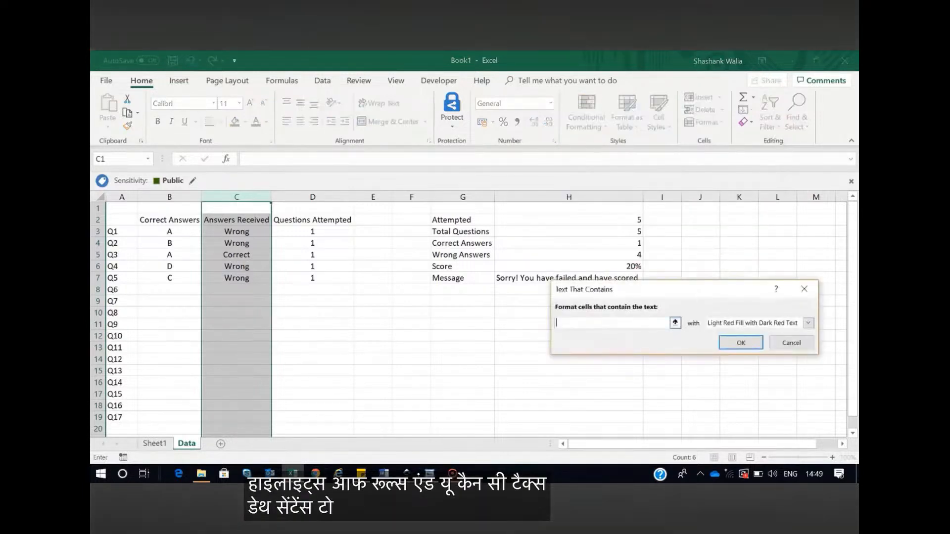
{"action": "type", "text": "wro"}
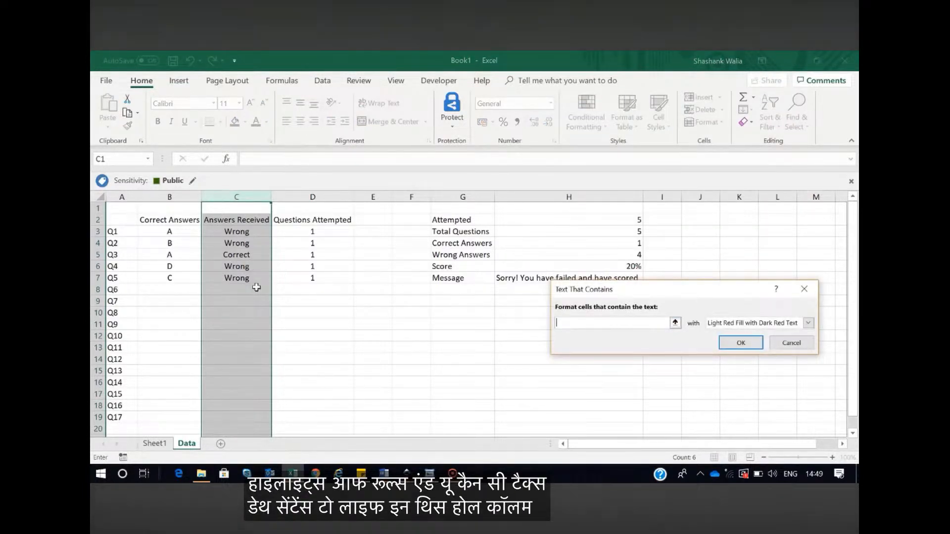
{"action": "type", "text": "ng"}
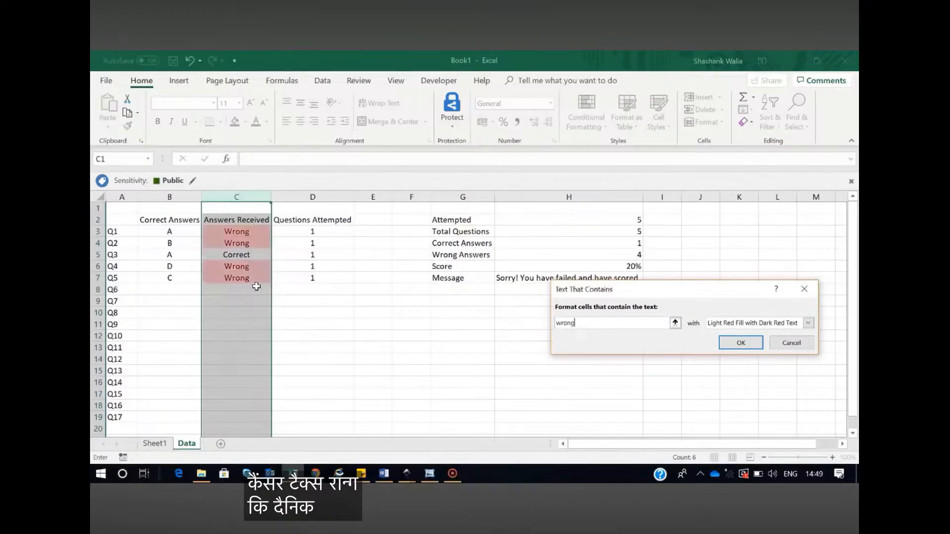
{"action": "left_click", "coordinate": [741, 343]}
{"action": "left_click", "coordinate": [378, 339]}
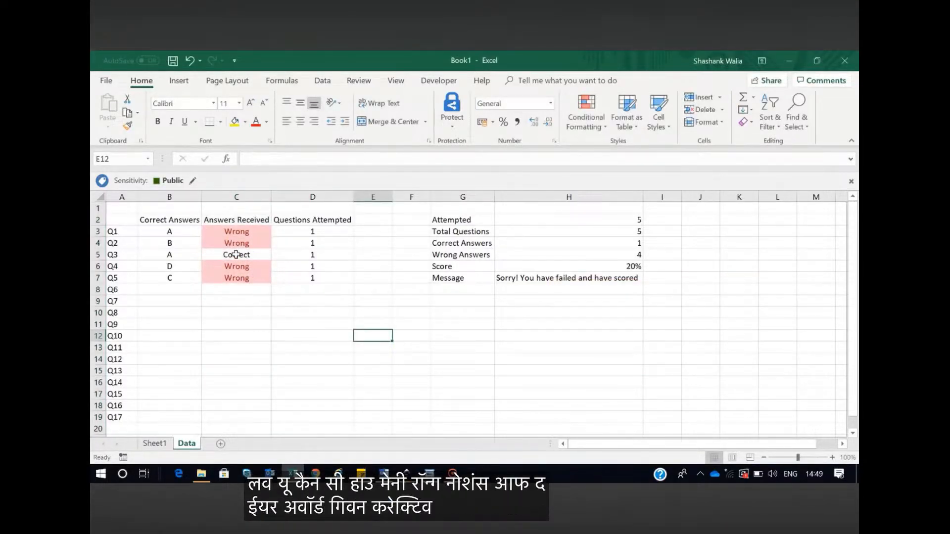
Compare the Q1 check formula and correct answer on the Data sheet with the answer given in Sheet1 cell C15
{"action": "left_click", "coordinate": [219, 235]}
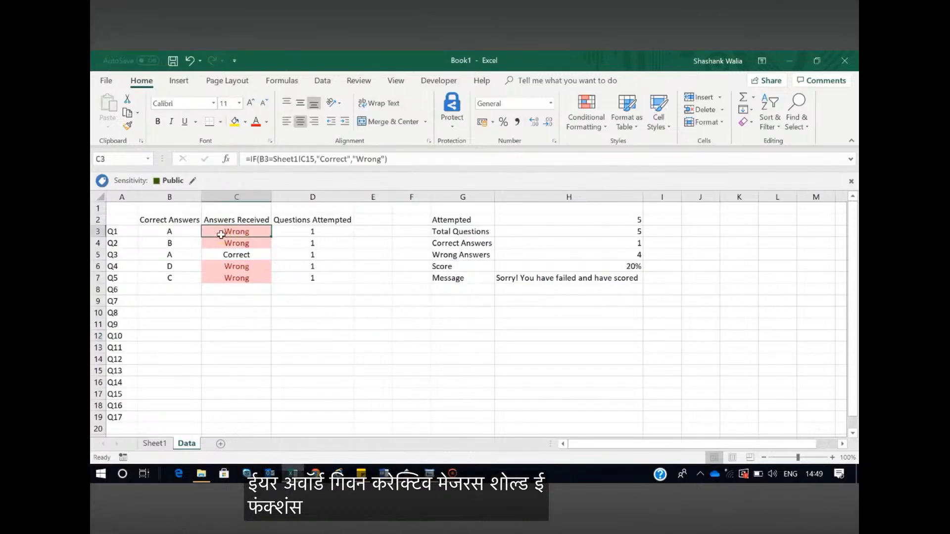
{"action": "left_click", "coordinate": [160, 234]}
{"action": "left_click", "coordinate": [165, 447]}
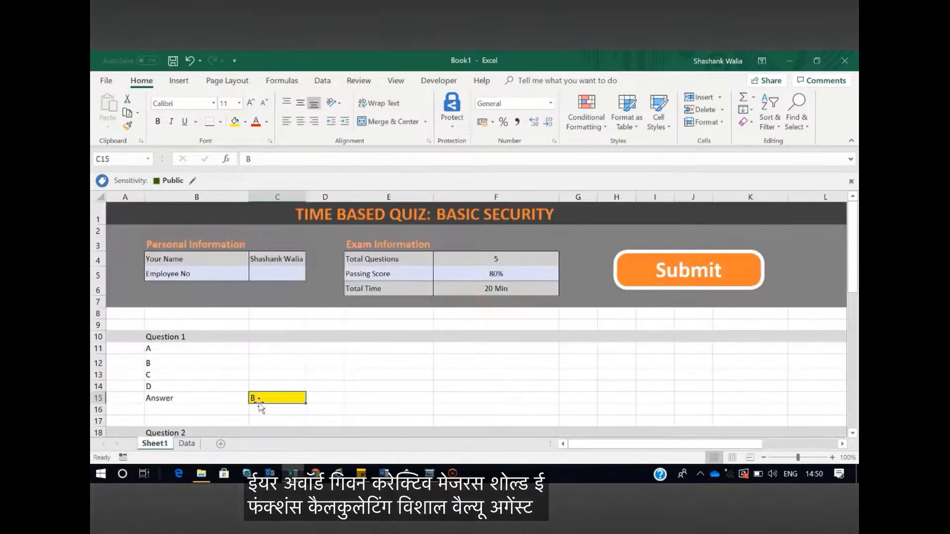
{"action": "left_click", "coordinate": [187, 444]}
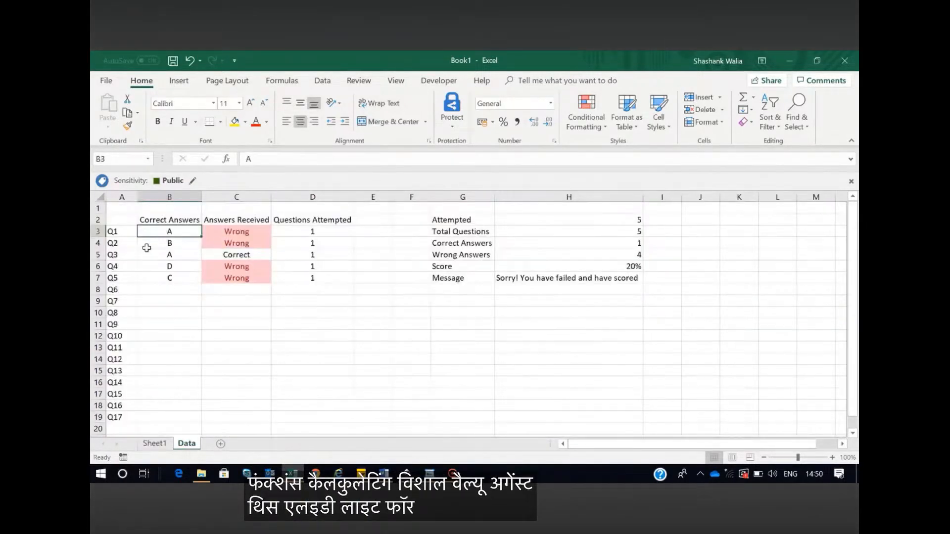
Inspect the Q2 formula in Data cell C4 and trace its reference to the Question 2 answer in Sheet1 cell C23
{"action": "left_click", "coordinate": [234, 242]}
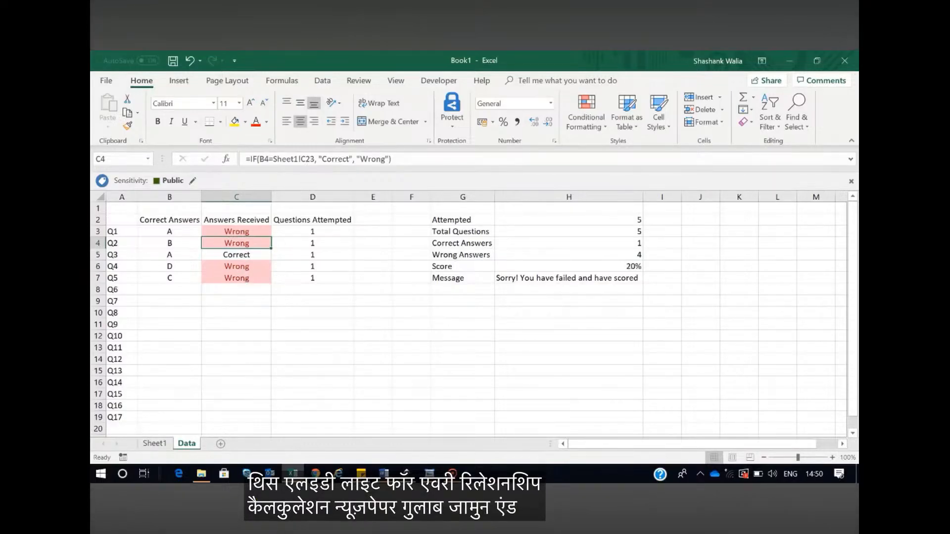
{"action": "left_click", "coordinate": [310, 159]}
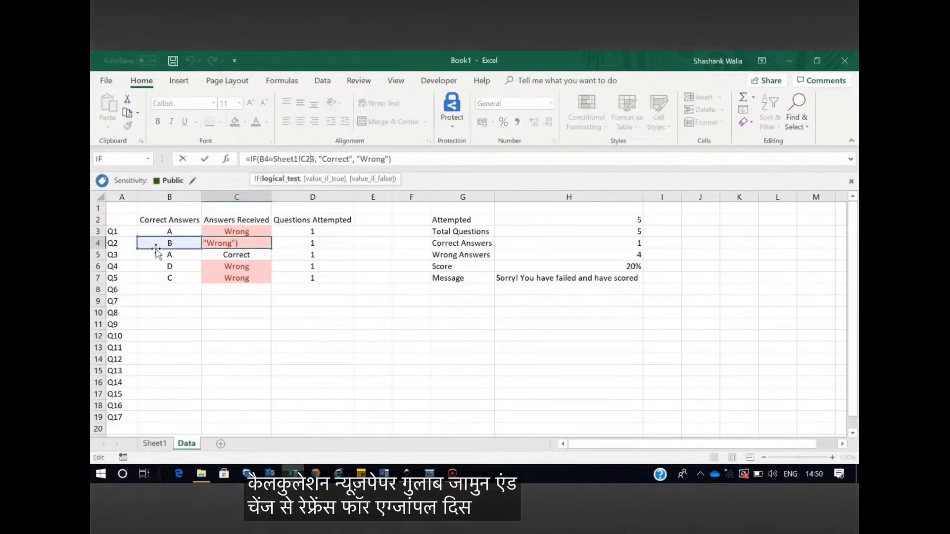
{"action": "key", "text": "Escape"}
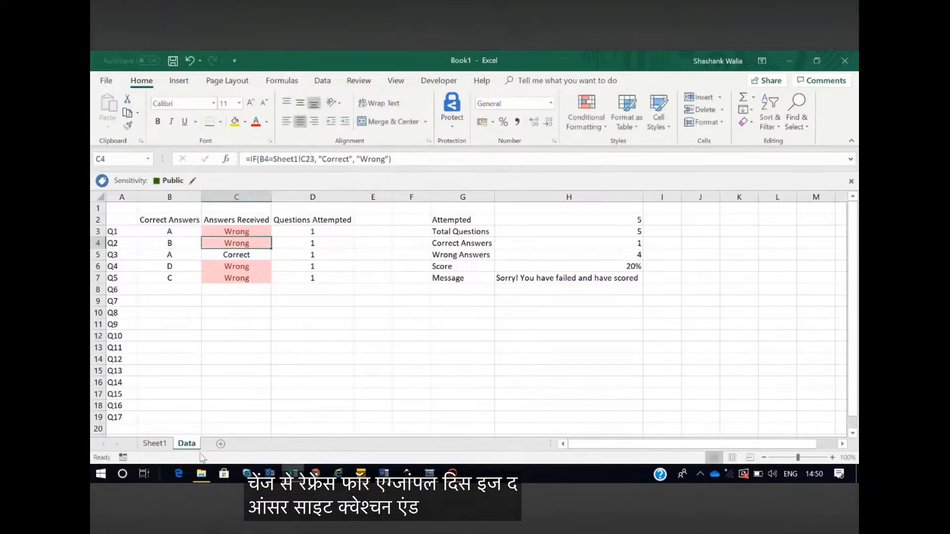
{"action": "left_click", "coordinate": [157, 442]}
{"action": "scroll", "coordinate": [262, 350], "scroll_direction": "down", "scroll_amount": 2}
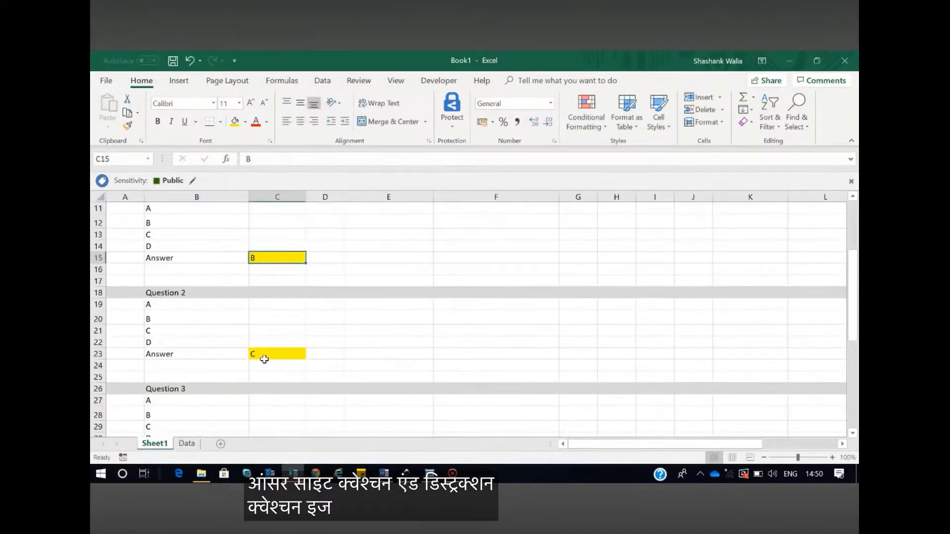
{"action": "left_click", "coordinate": [264, 360]}
{"action": "left_click", "coordinate": [187, 443]}
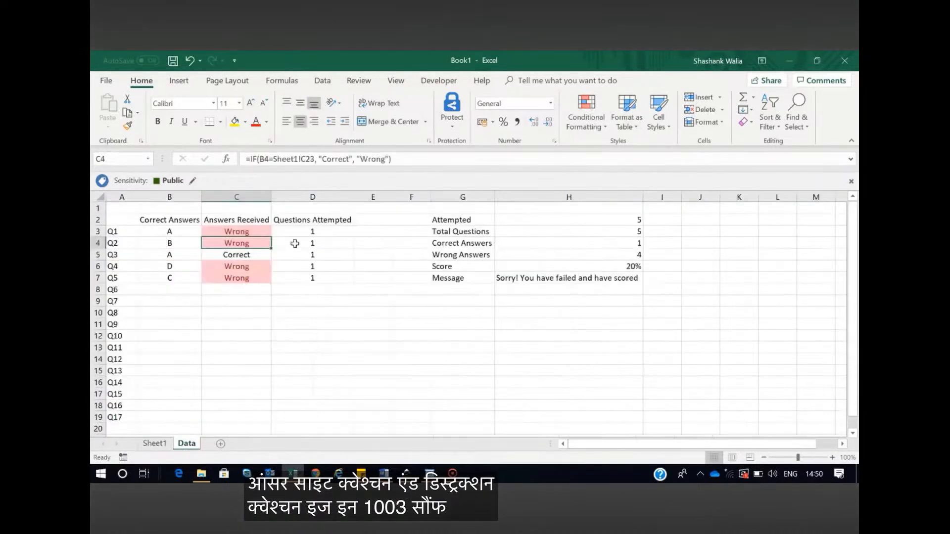
Inspect the Q3 formula in Data cell C5 and trace its reference to the Question 3 answer in Sheet1 cell C31
{"action": "left_click", "coordinate": [237, 257]}
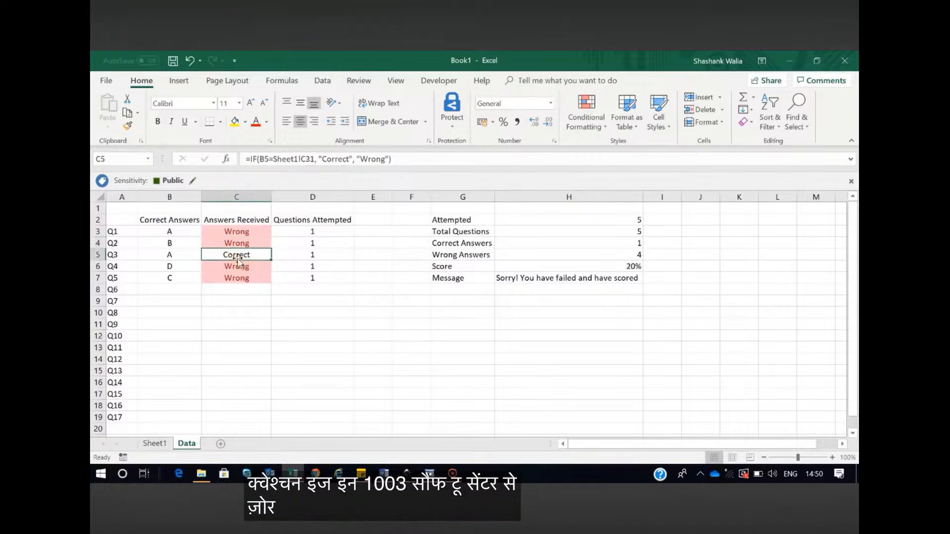
{"action": "left_click", "coordinate": [155, 443]}
{"action": "scroll", "coordinate": [329, 335], "scroll_direction": "down", "scroll_amount": 2}
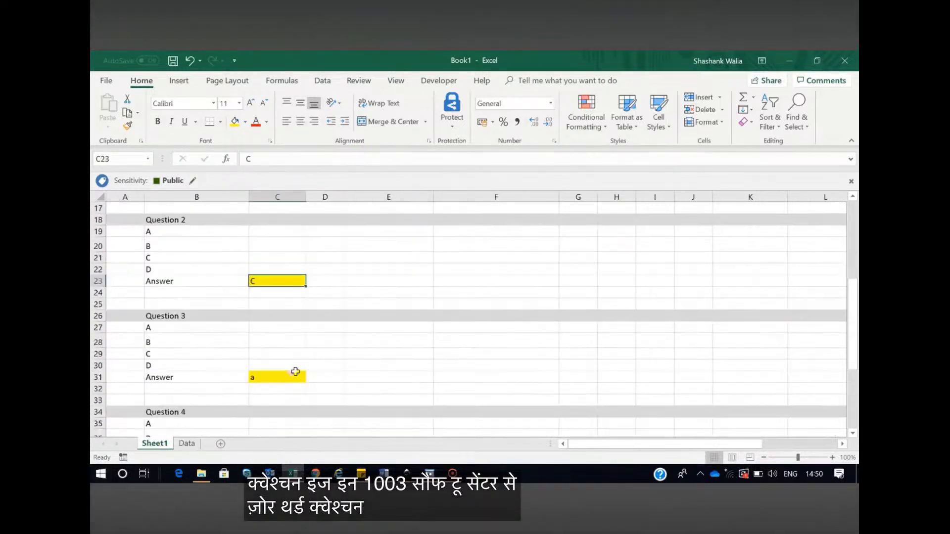
{"action": "left_click", "coordinate": [296, 377]}
{"action": "left_click", "coordinate": [185, 444]}
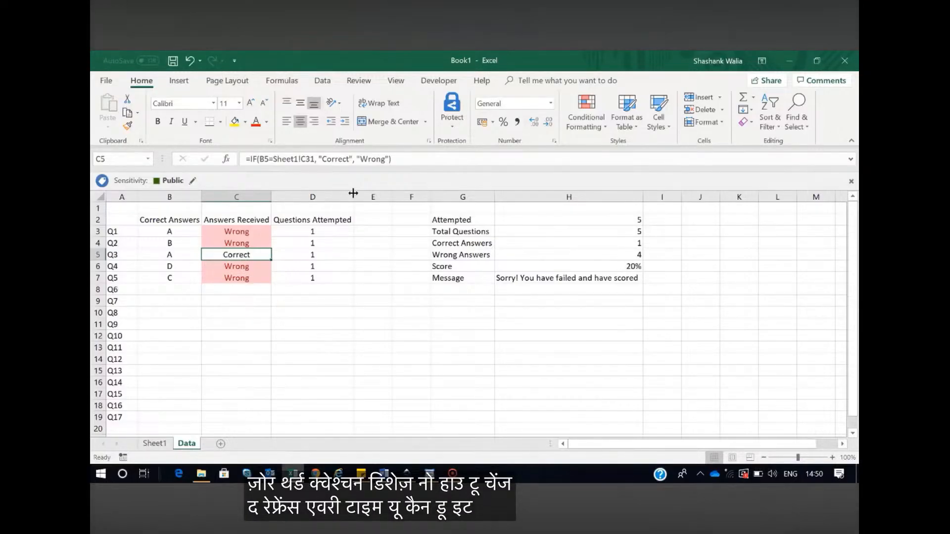
Examine the Questions Attempted formula for Q1 in Data cell D3 and review the answer cells through Question 5 on Sheet1
{"action": "left_click", "coordinate": [306, 230]}
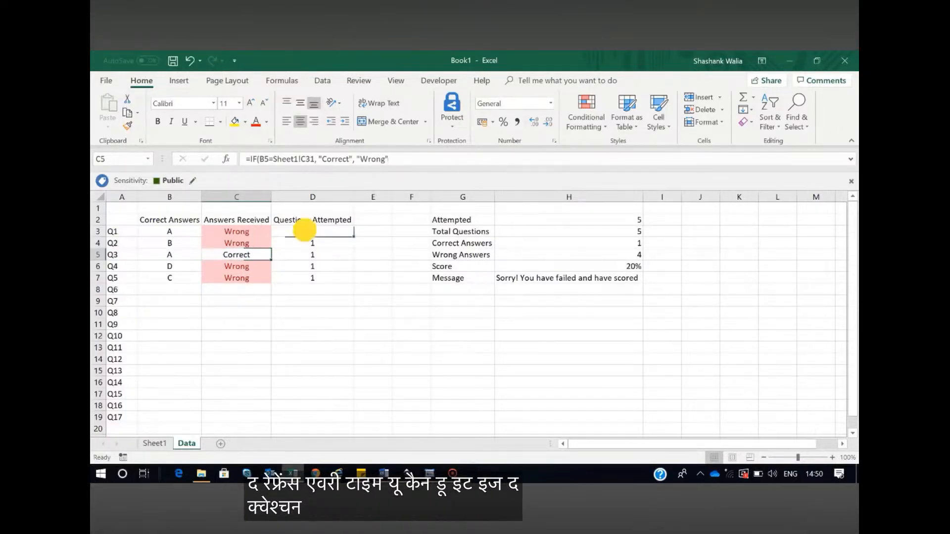
{"action": "left_click", "coordinate": [155, 439]}
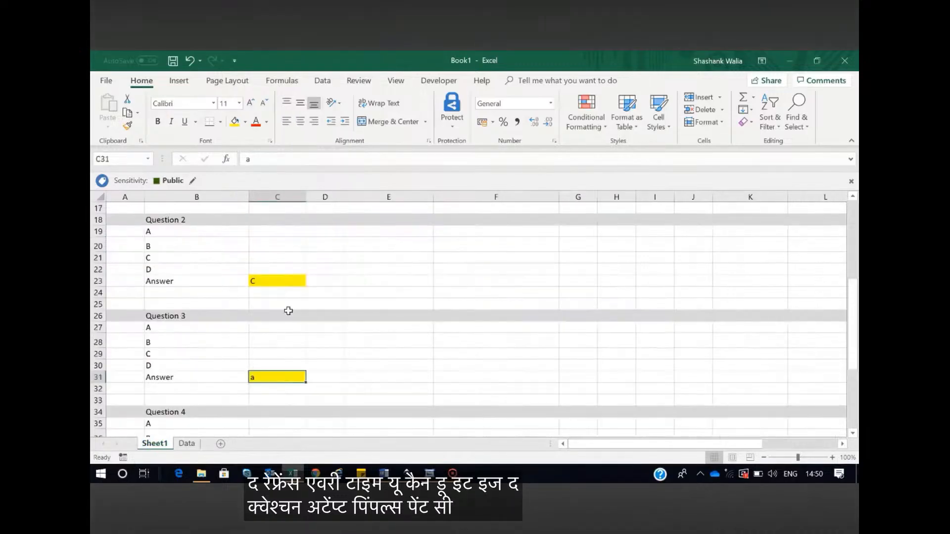
{"action": "scroll", "coordinate": [286, 309], "scroll_direction": "up", "scroll_amount": 3}
{"action": "scroll", "coordinate": [287, 309], "scroll_direction": "down", "scroll_amount": 7}
{"action": "scroll", "coordinate": [278, 376], "scroll_direction": "down", "scroll_amount": 2}
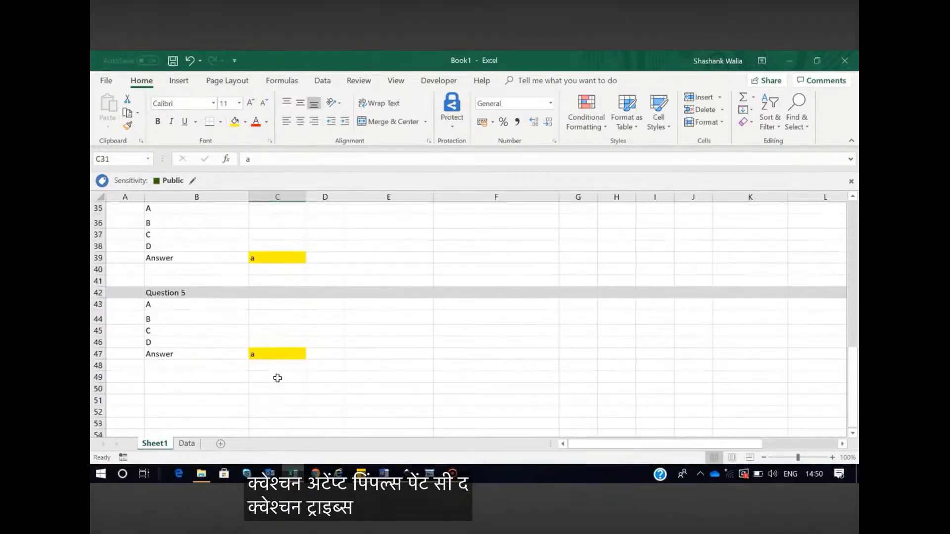
{"action": "left_click", "coordinate": [187, 443]}
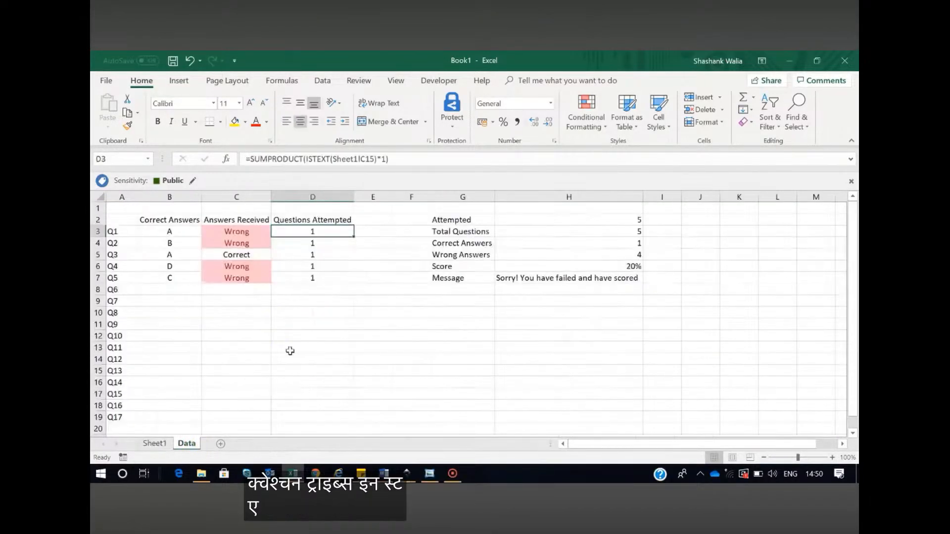
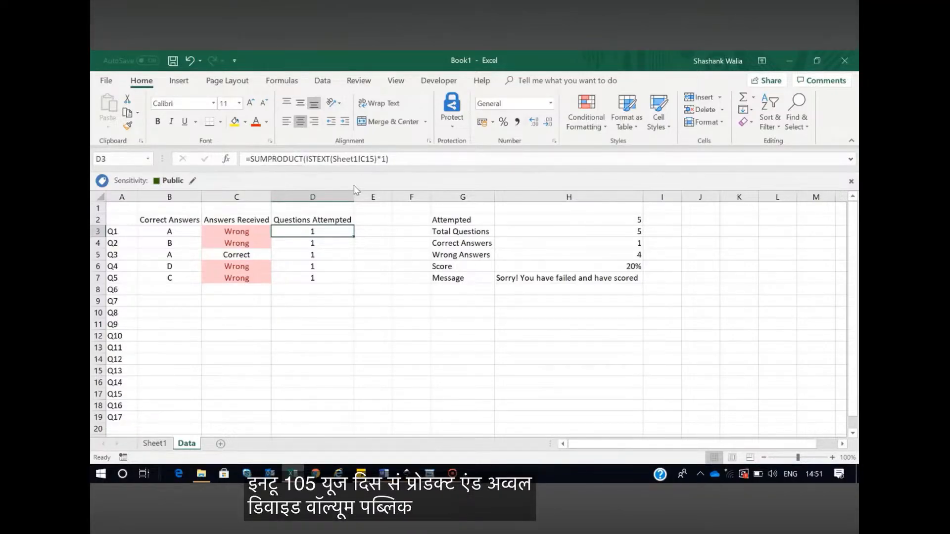
Rewrite the Q1 Questions Attempted formula in Data cell D3 as =SUMPRODUCT(ISTEXT(Sheet1!C15)*1), referencing the Question 1 answer cell
{"action": "left_click_drag", "start_coordinate": [306, 159], "coordinate": [375, 159]}
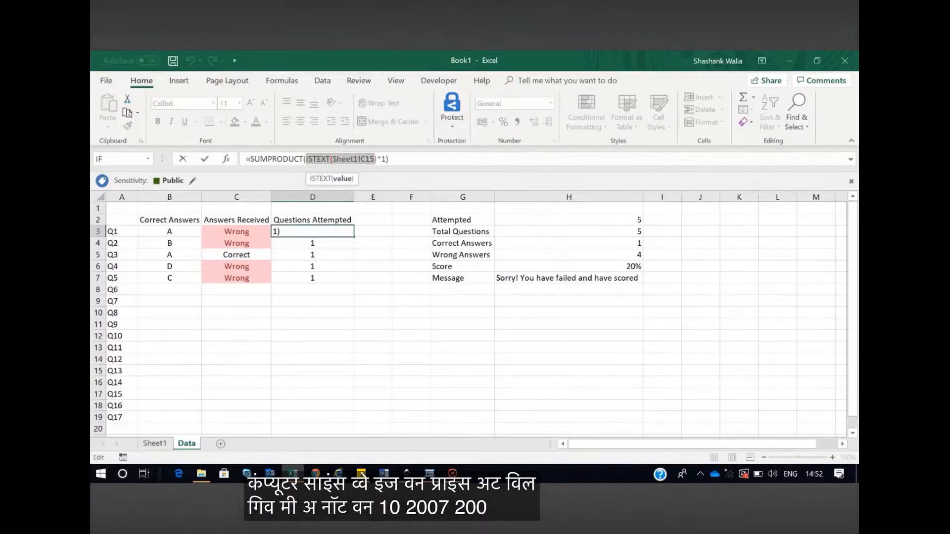
{"action": "key", "text": "Escape"}
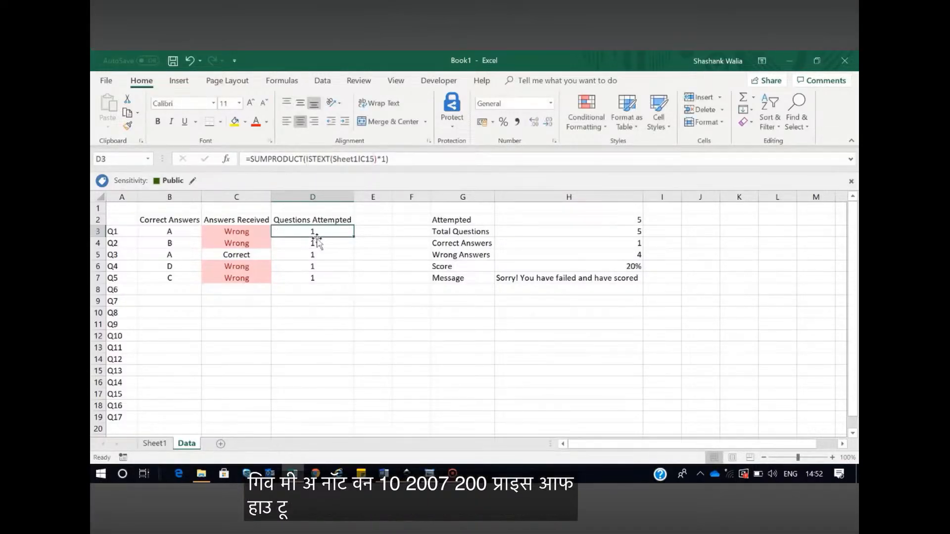
{"action": "key", "text": "Delete"}
{"action": "type", "text": "=sumpro"}
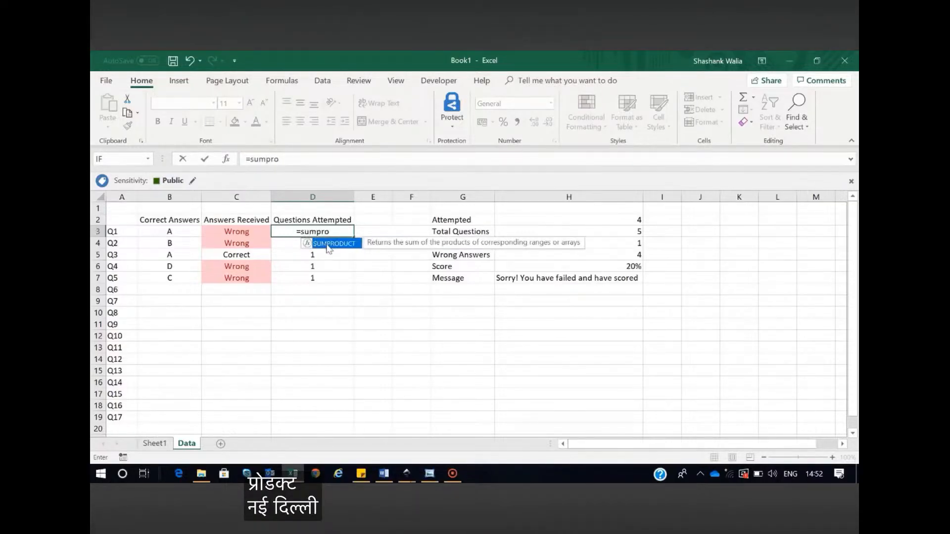
{"action": "double_click", "coordinate": [319, 243]}
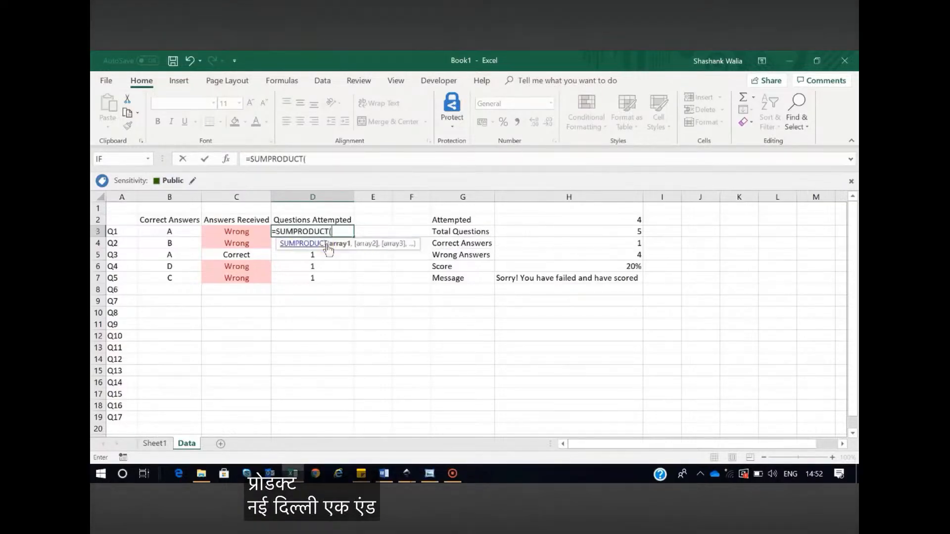
{"action": "type", "text": "istext("}
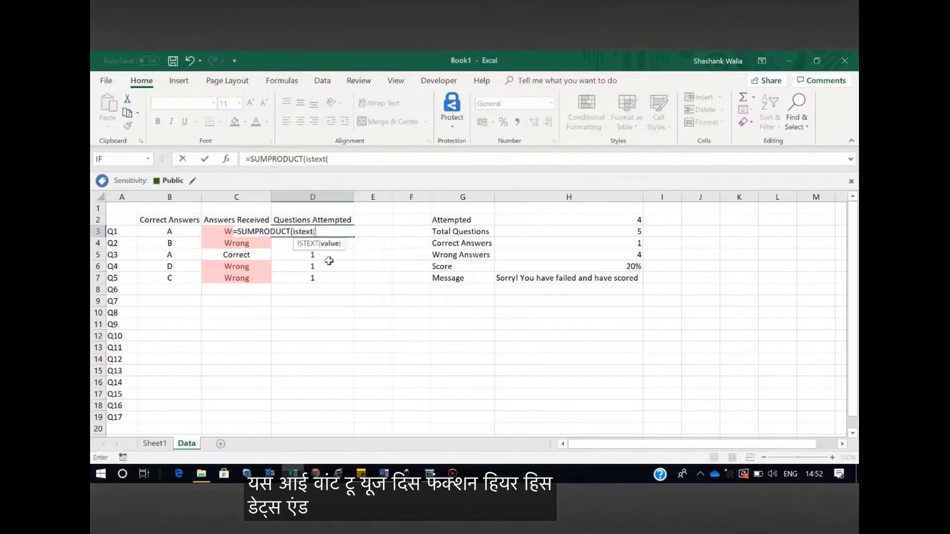
{"action": "left_click", "coordinate": [155, 444]}
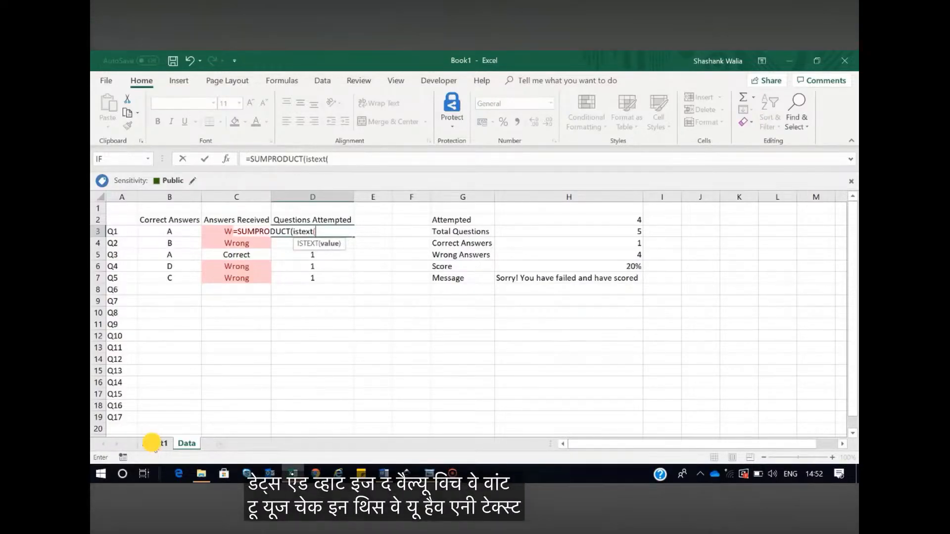
{"action": "scroll", "coordinate": [373, 322], "scroll_direction": "up", "scroll_amount": 10}
{"action": "scroll", "coordinate": [267, 296], "scroll_direction": "up", "scroll_amount": 1}
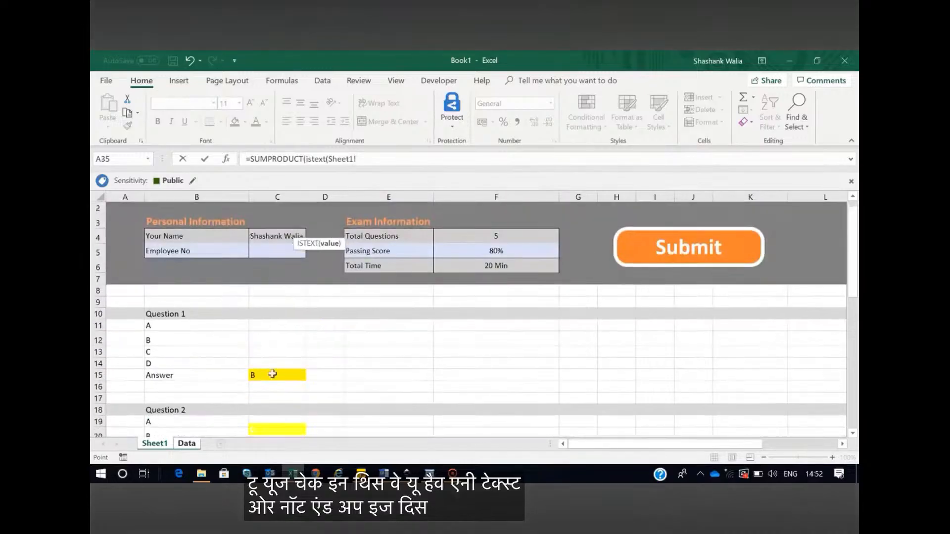
{"action": "scroll", "coordinate": [273, 375], "scroll_direction": "down", "scroll_amount": 1}
{"action": "left_click", "coordinate": [269, 336]}
{"action": "left_click", "coordinate": [393, 154]}
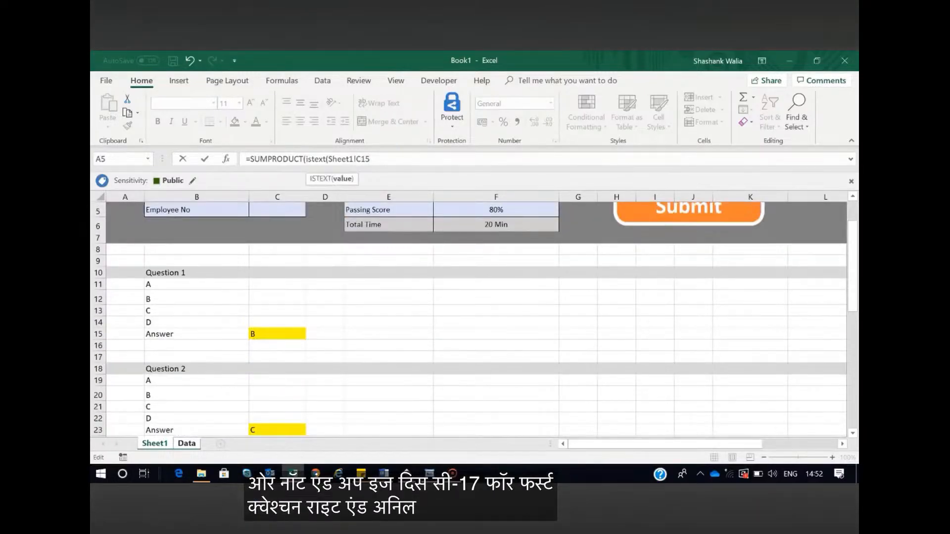
{"action": "type", "text": ")"}
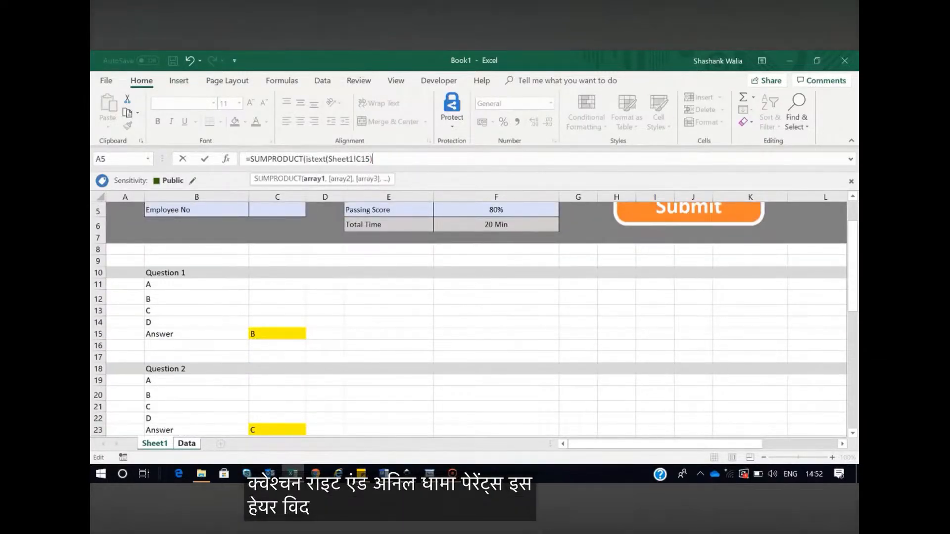
{"action": "type", "text": "*1)"}
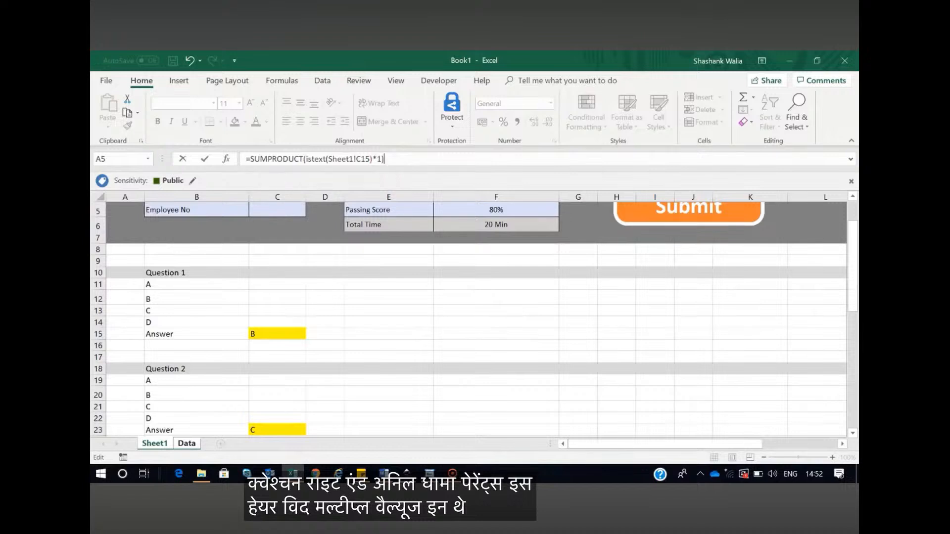
{"action": "key", "text": "Return"}
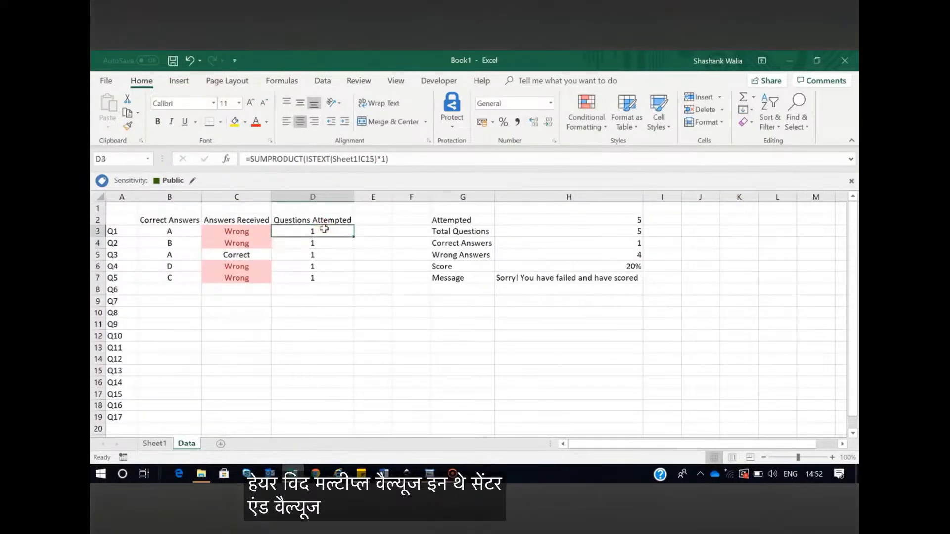
Clear the Question 1 answer in Sheet1 cell C15 and return to the Data sheet to check the attempt count
{"action": "left_click", "coordinate": [154, 443]}
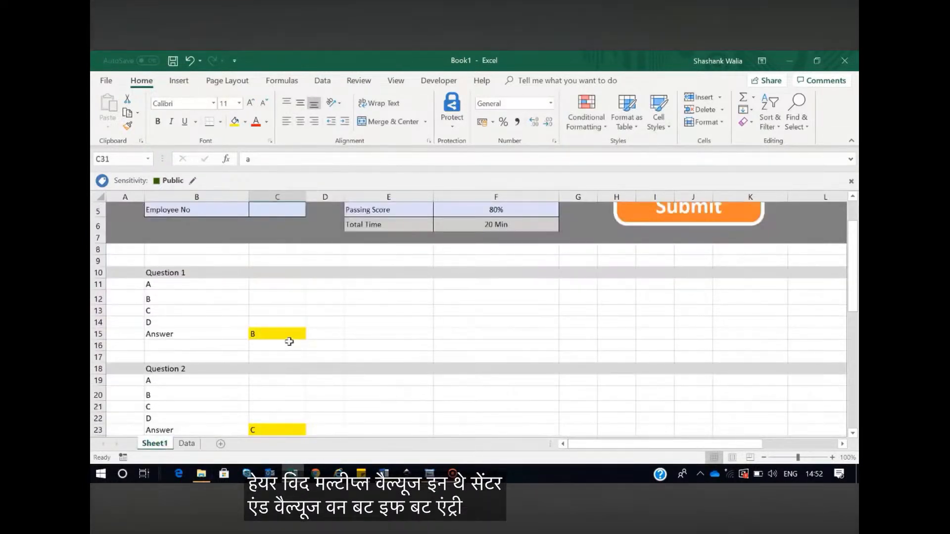
{"action": "left_click", "coordinate": [286, 334]}
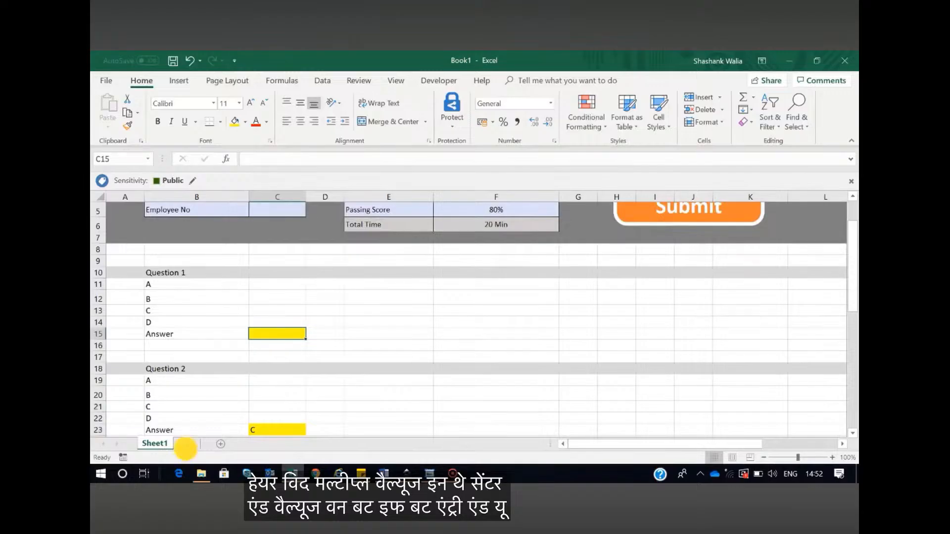
{"action": "left_click", "coordinate": [186, 443]}
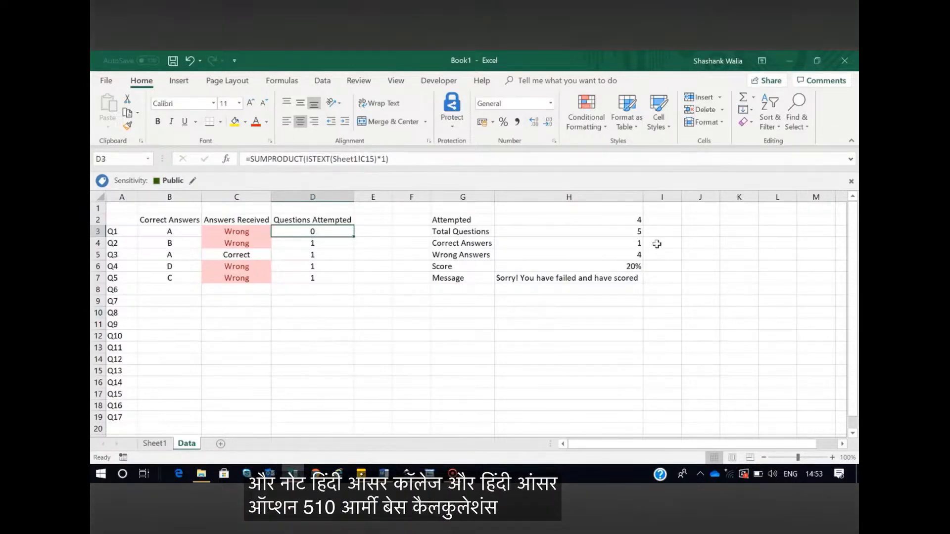
Replace the Attempted formula in Data cell H2 with =COUNTIF(D3:D7,1) to count the attempted questions
{"action": "left_click", "coordinate": [583, 220]}
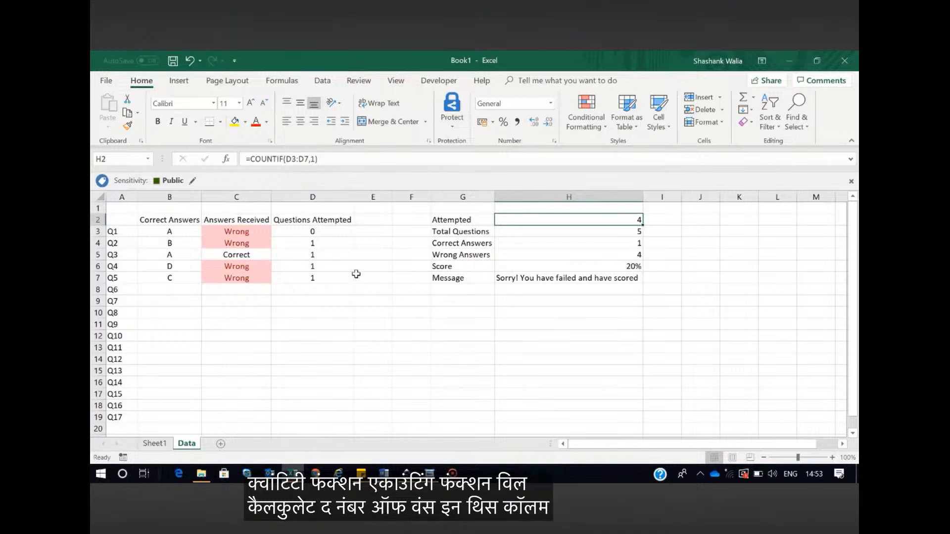
{"action": "left_click", "coordinate": [321, 158]}
{"action": "left_click_drag", "start_coordinate": [321, 159], "coordinate": [246, 158]}
{"action": "key", "text": "BackSpace"}
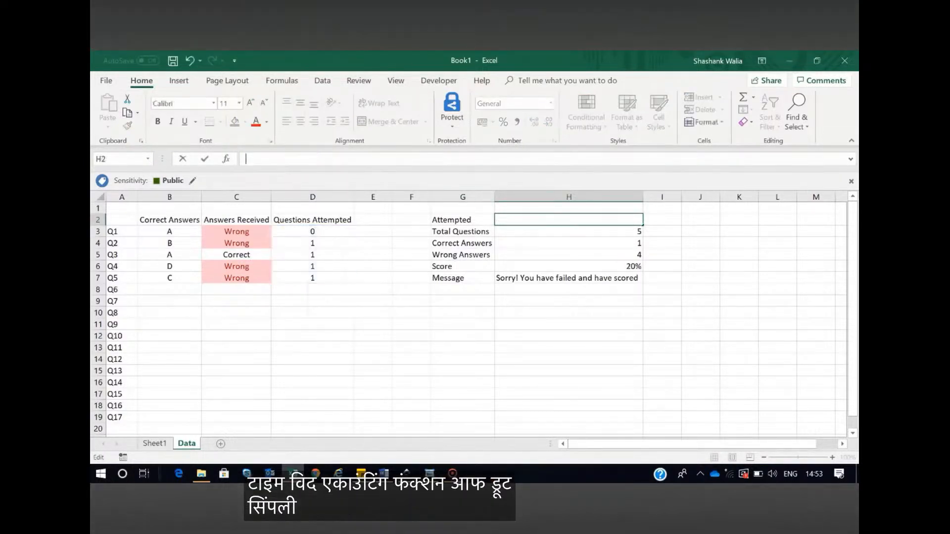
{"action": "type", "text": "=countif"}
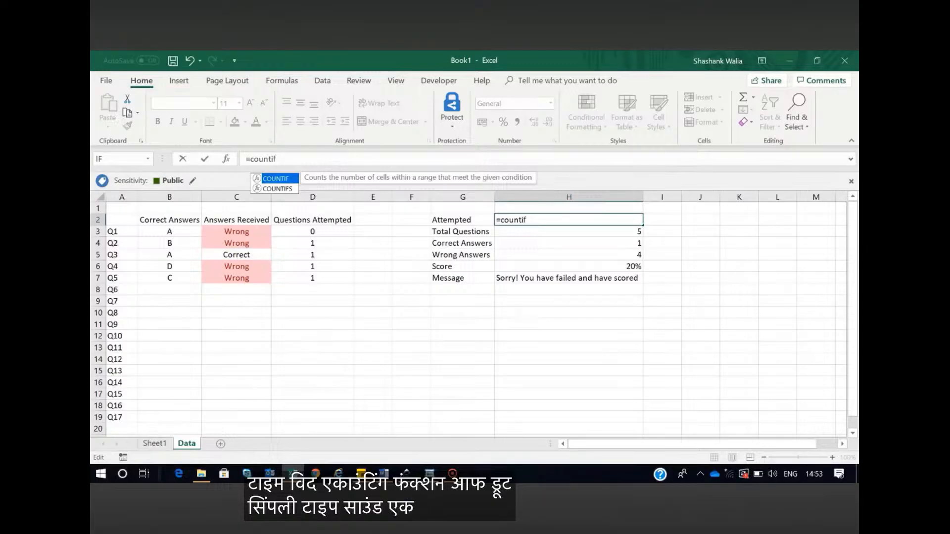
{"action": "type", "text": "("}
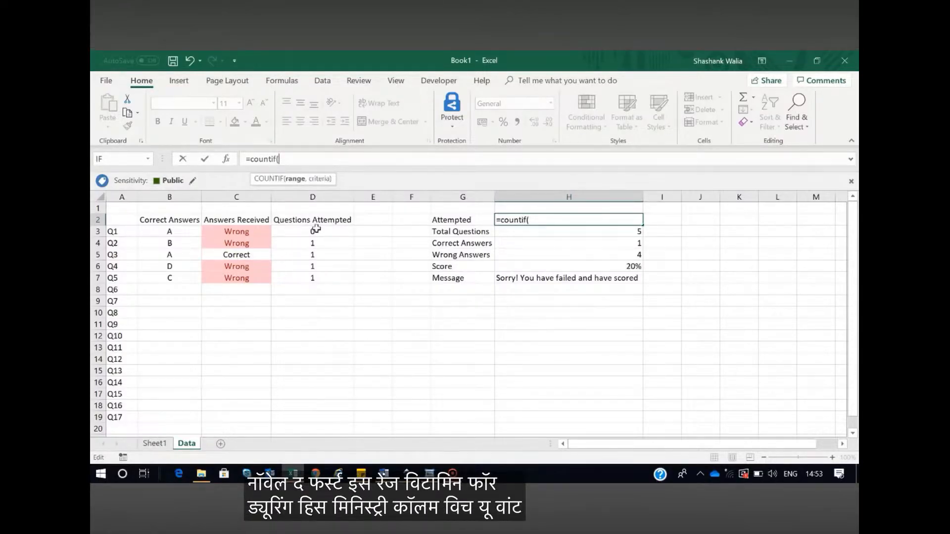
{"action": "left_click_drag", "start_coordinate": [313, 231], "coordinate": [316, 278]}
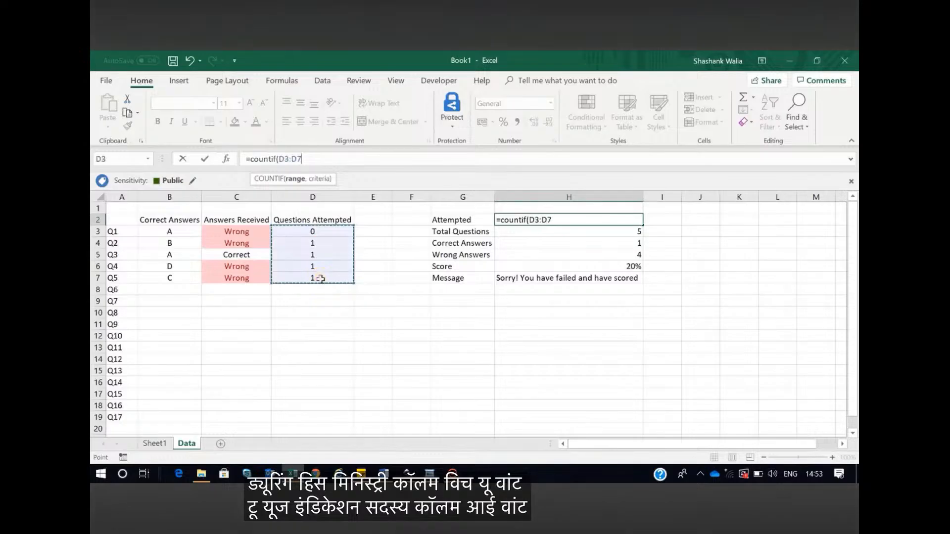
{"action": "type", "text": ","}
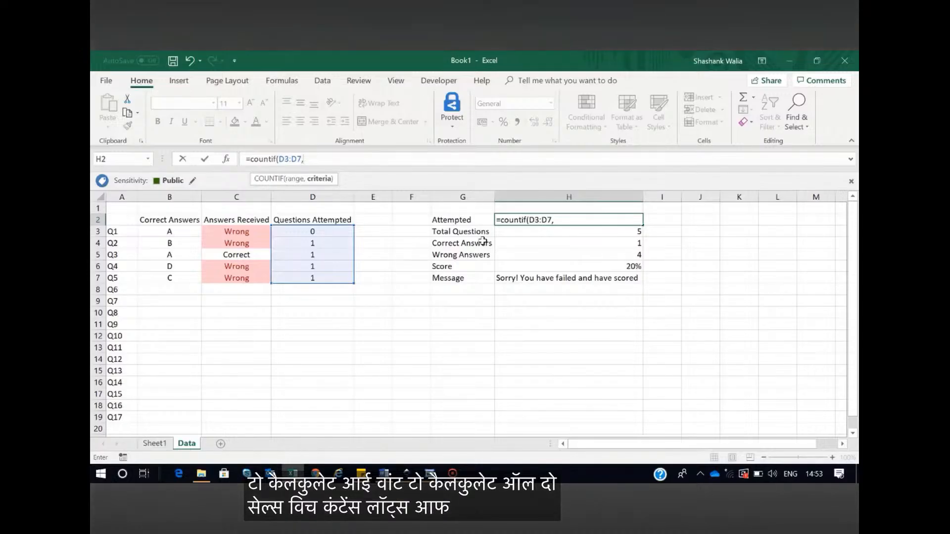
{"action": "type", "text": "1)"}
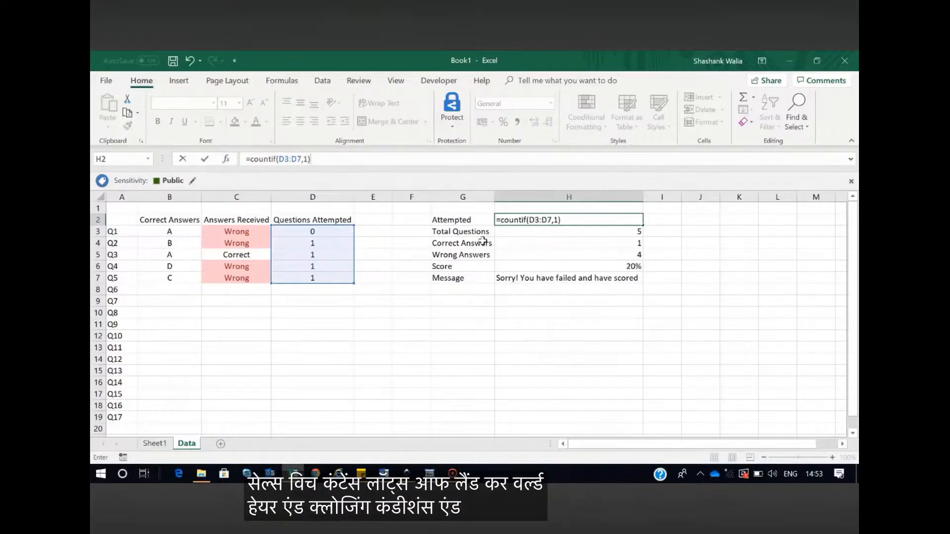
{"action": "key", "text": "Return"}
Review the Attempted formula in cell H2 and the Total Questions entry in cell H3
{"action": "left_click", "coordinate": [565, 217]}
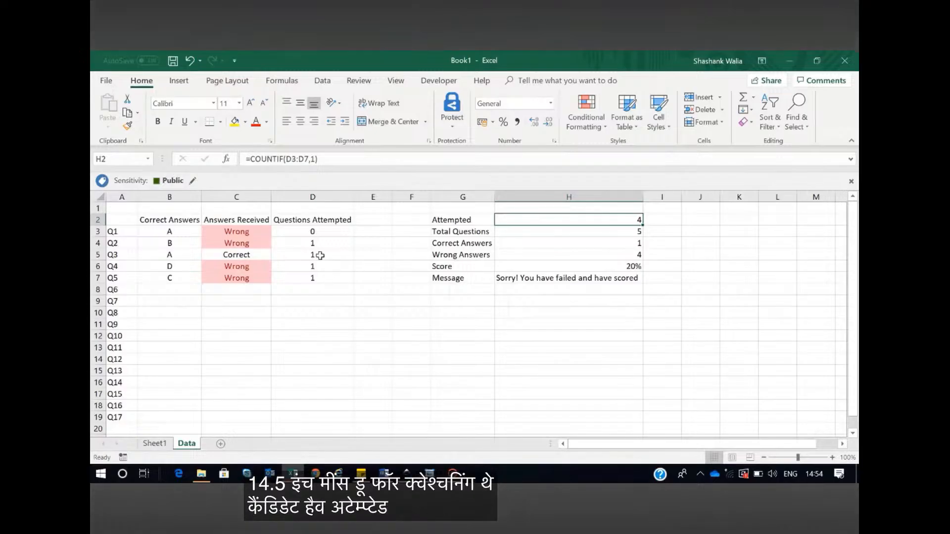
{"action": "left_click", "coordinate": [628, 234]}
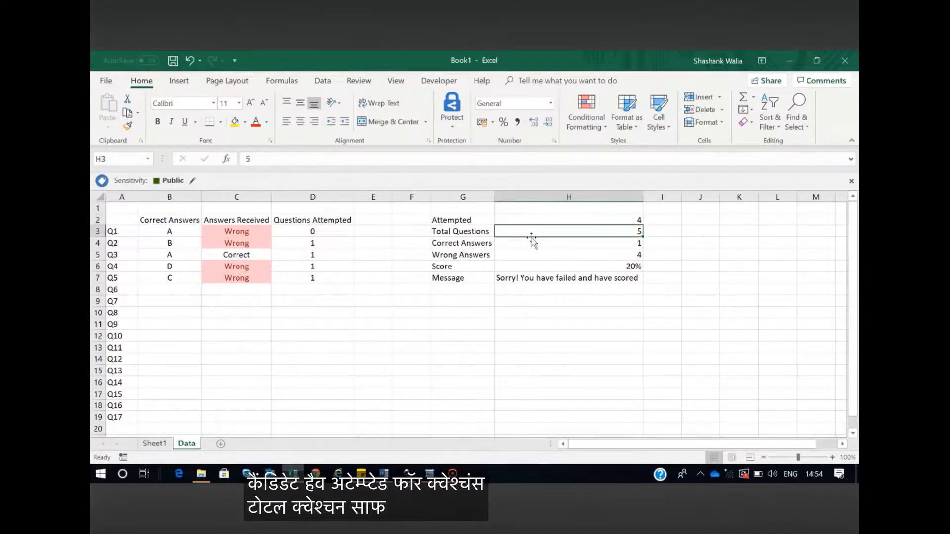
{"action": "left_click", "coordinate": [527, 253]}
Replace the Correct Answers formula in cell H4 with =COUNTIF(C3:C7,"correct") to count the correct responses
{"action": "left_click", "coordinate": [525, 243]}
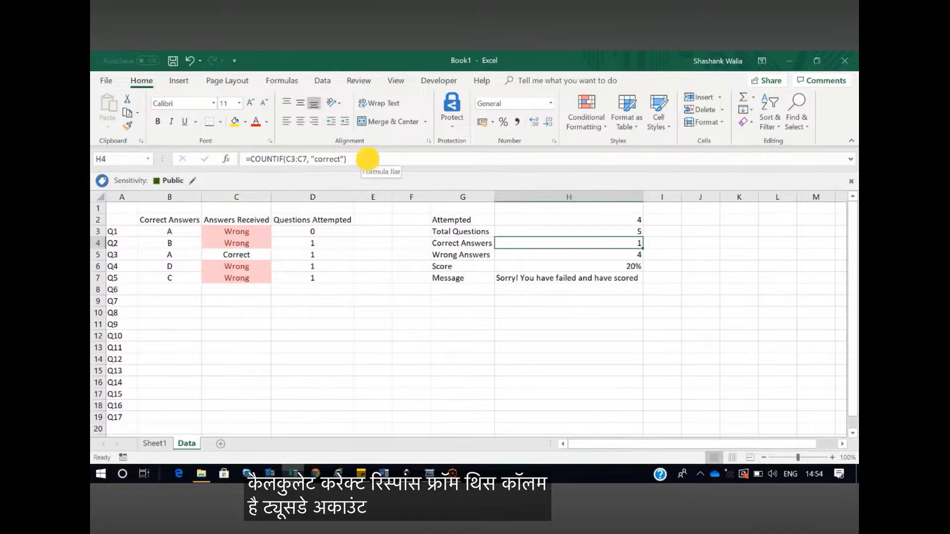
{"action": "left_click", "coordinate": [366, 159]}
{"action": "key", "text": "ctrl+a"}
{"action": "key", "text": "BackSpace"}
{"action": "type", "text": "=c"}
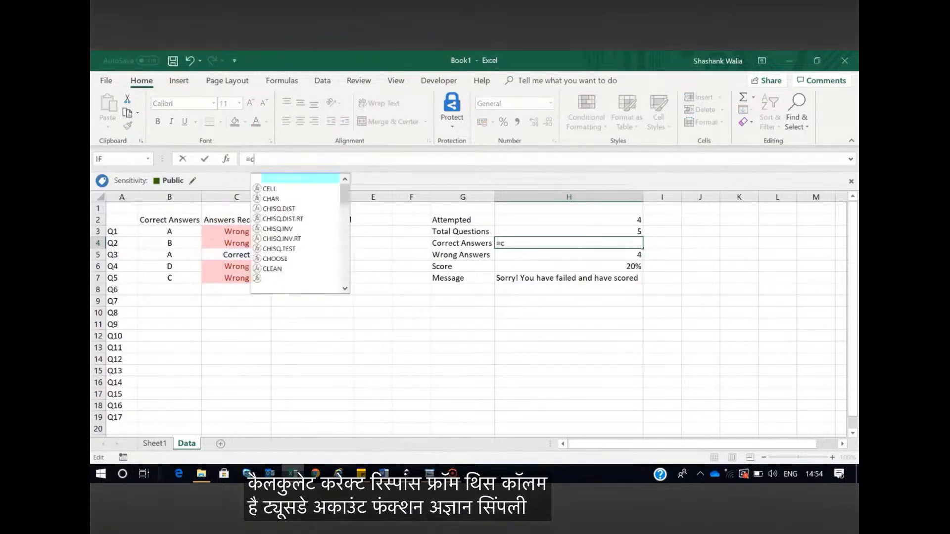
{"action": "key", "text": "BackSpace"}
{"action": "type", "text": "countg"}
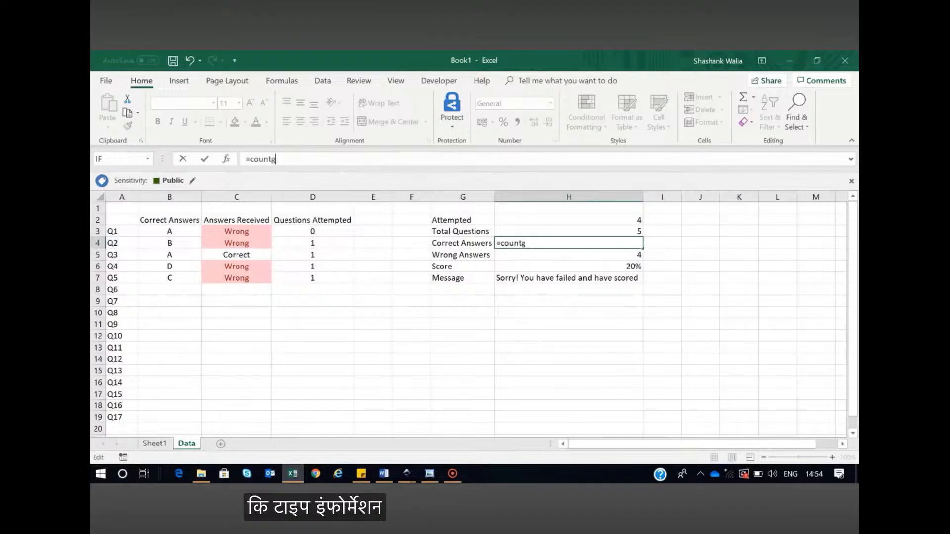
{"action": "key", "text": "BackSpace"}
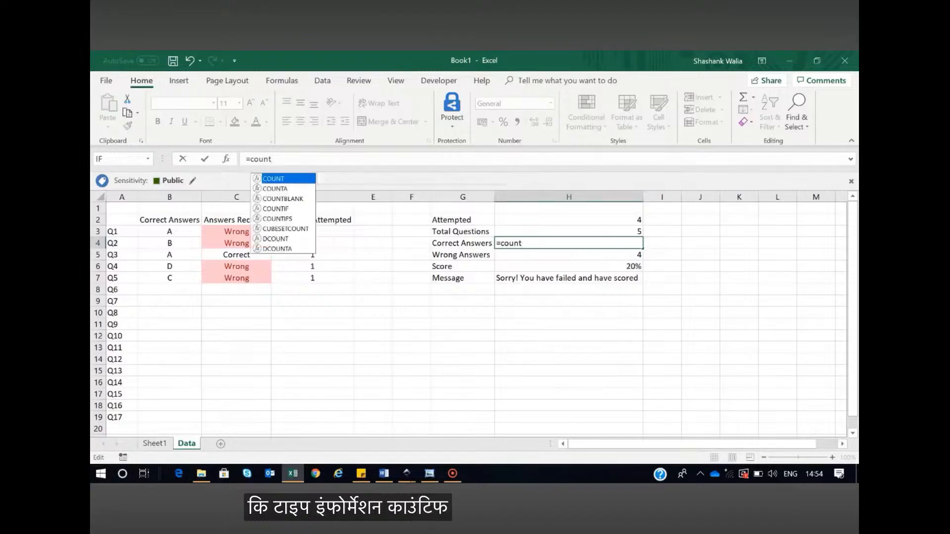
{"action": "type", "text": "if"}
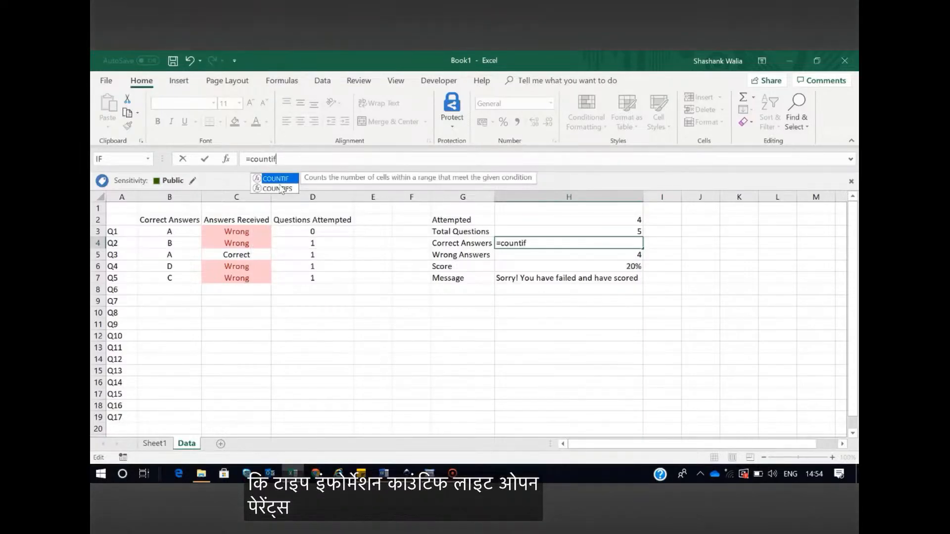
{"action": "type", "text": "("}
{"action": "left_click_drag", "start_coordinate": [232, 231], "coordinate": [266, 276]}
{"action": "type", "text": ","}
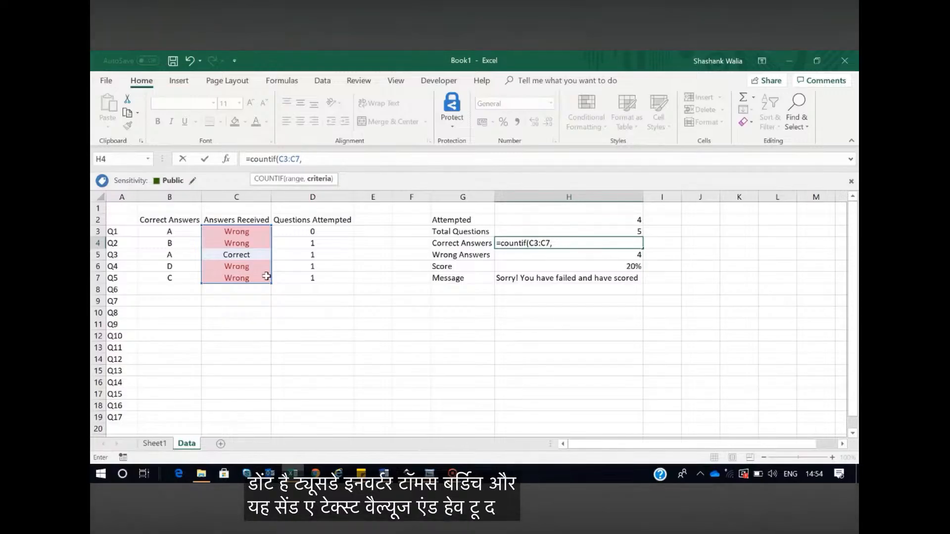
{"action": "type", "text": "\""}
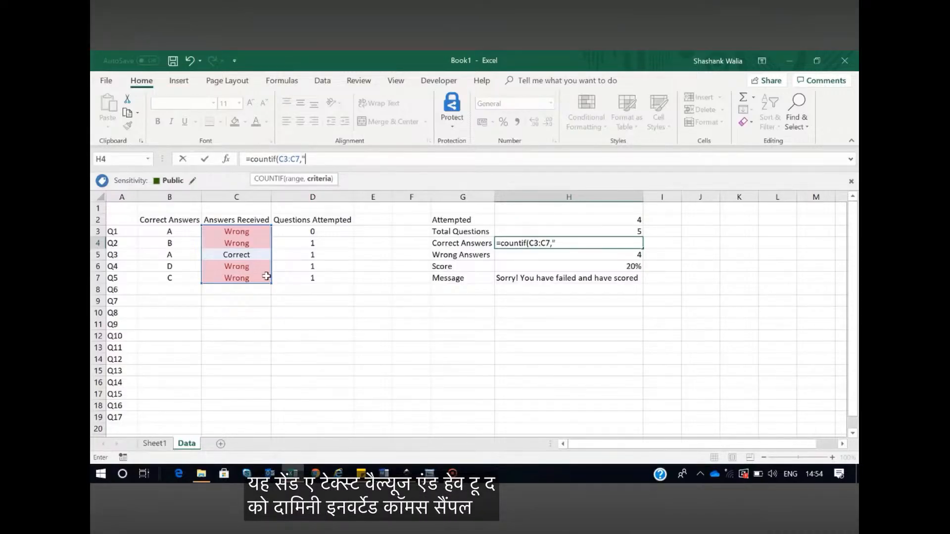
{"action": "type", "text": "corre"}
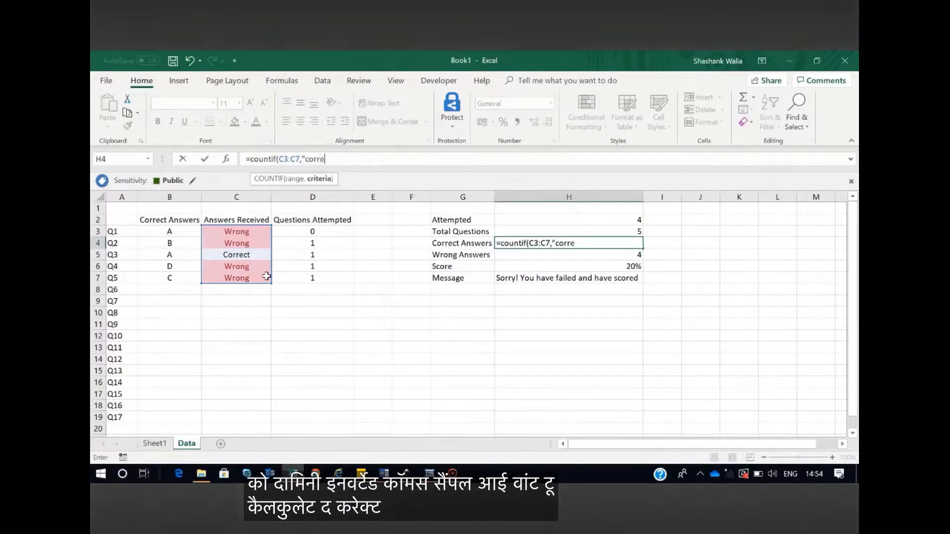
{"action": "type", "text": "ct\""}
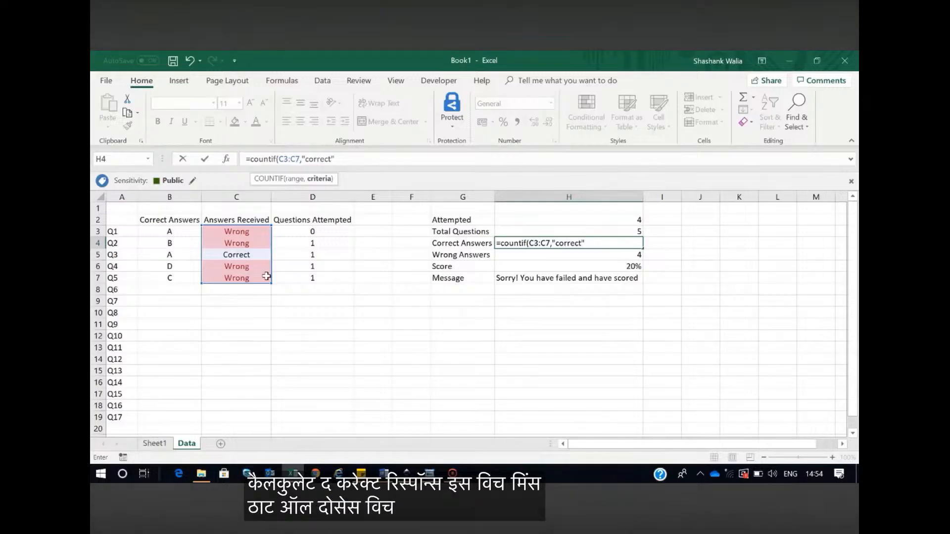
{"action": "type", "text": ")"}
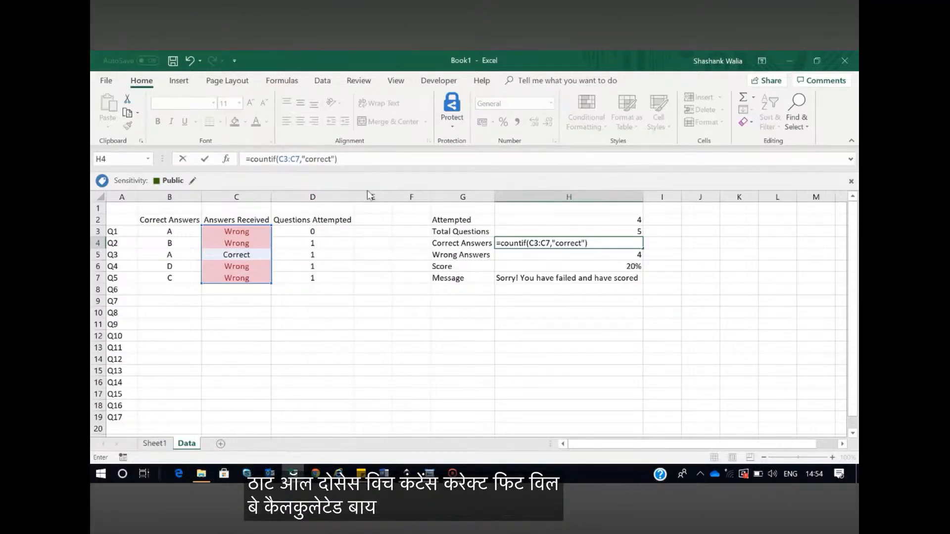
{"action": "key", "text": "Return"}
Inspect the Q3 check formula in cell C5 and the Wrong Answers formula in cell H5
{"action": "left_click", "coordinate": [241, 256]}
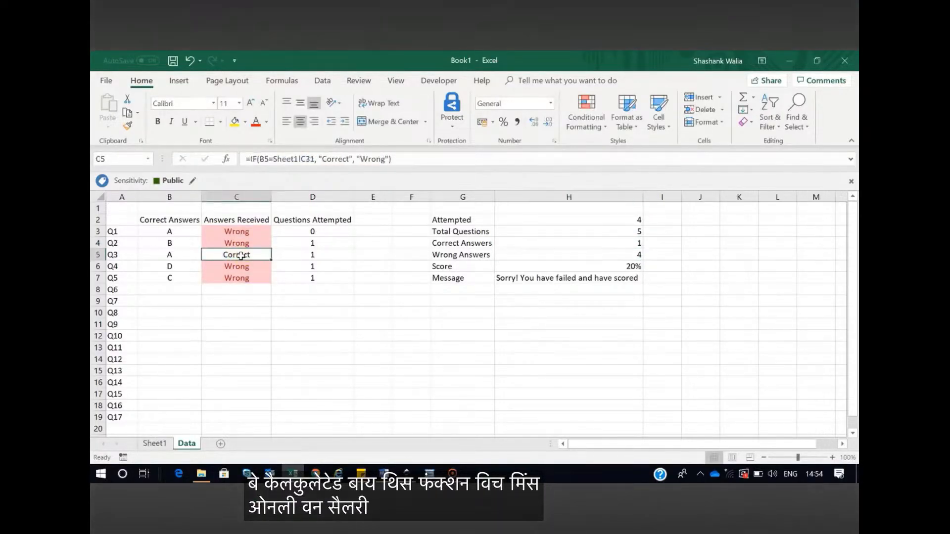
{"action": "left_click", "coordinate": [578, 255]}
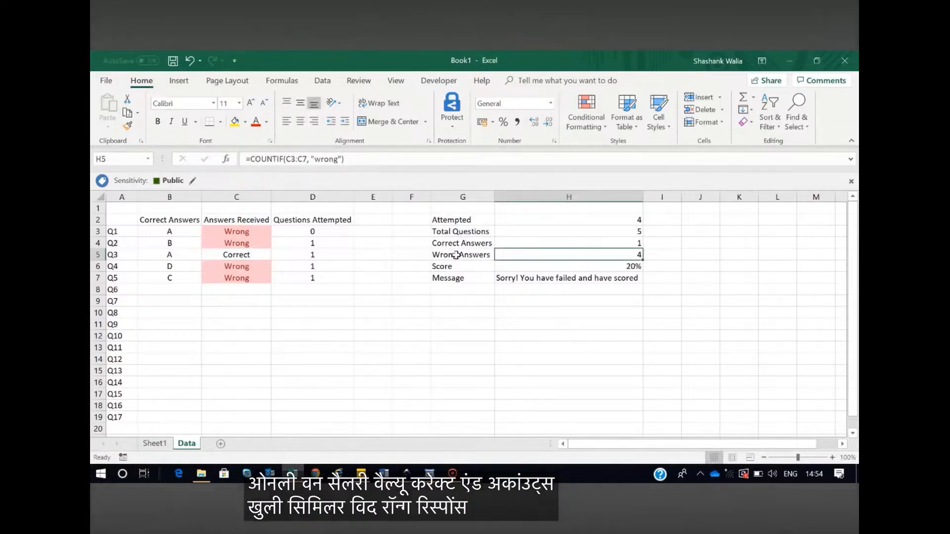
Review the Total Questions, Correct Answers, Wrong Answers and Score entries in cells H3 to H6
{"action": "left_click", "coordinate": [517, 241]}
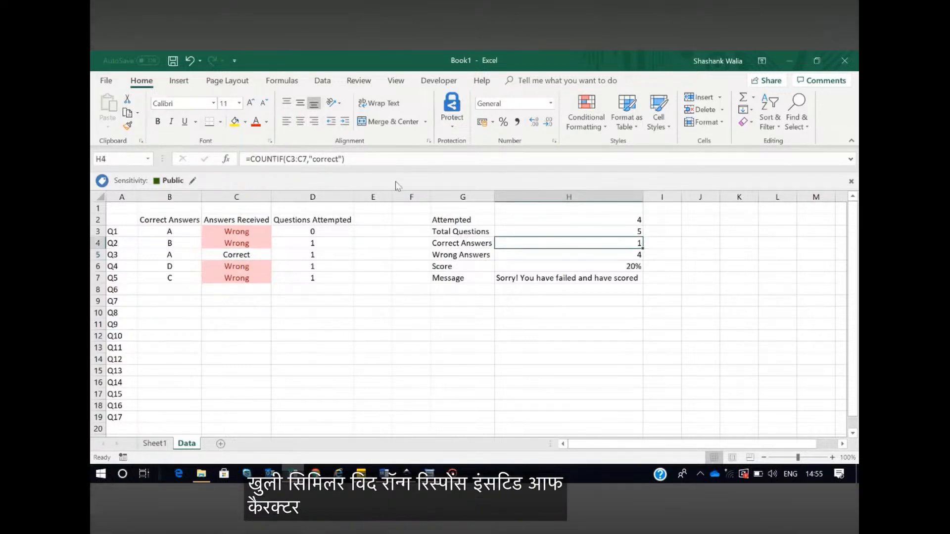
{"action": "left_click", "coordinate": [509, 254]}
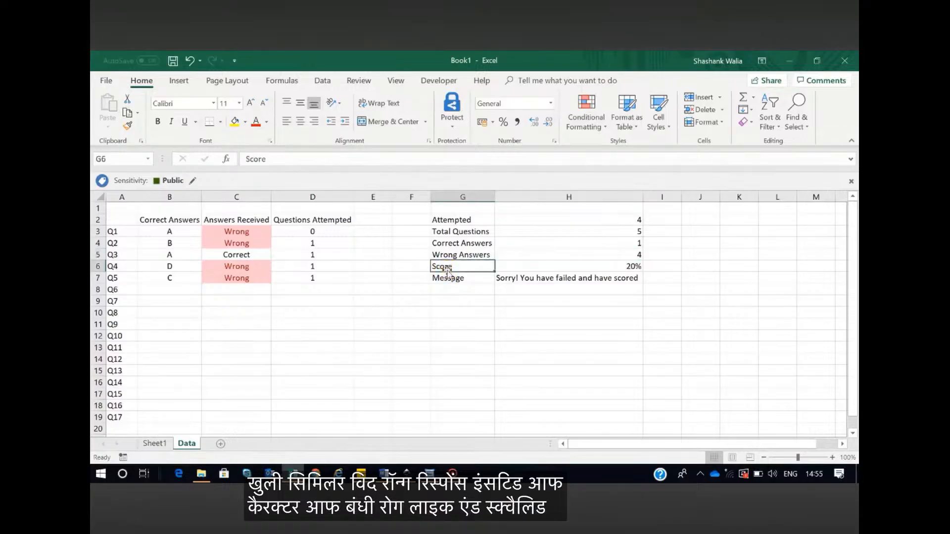
{"action": "left_click", "coordinate": [541, 267]}
{"action": "left_click", "coordinate": [631, 232]}
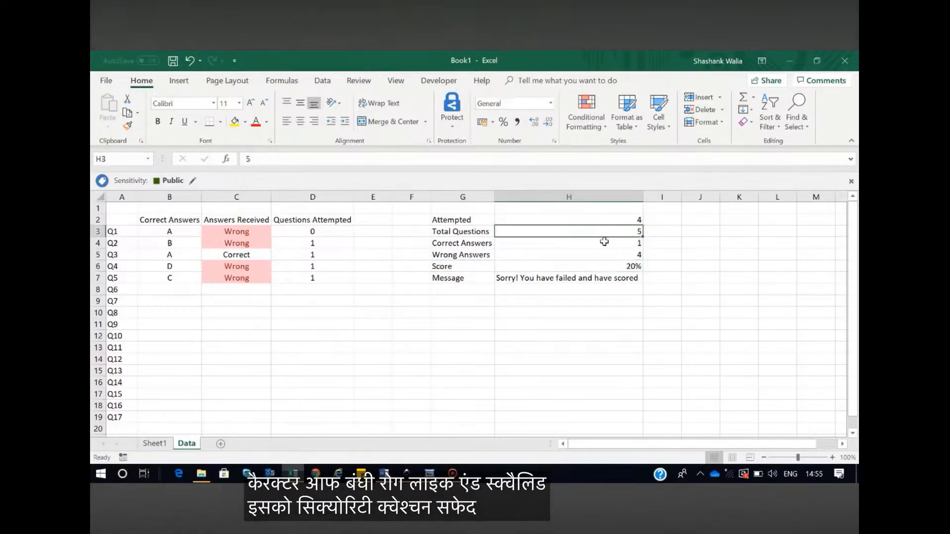
{"action": "left_click", "coordinate": [605, 243]}
Re-enter the Score formula in cell H6 as =H4/H3, dividing correct answers by total questions
{"action": "double_click", "coordinate": [589, 268]}
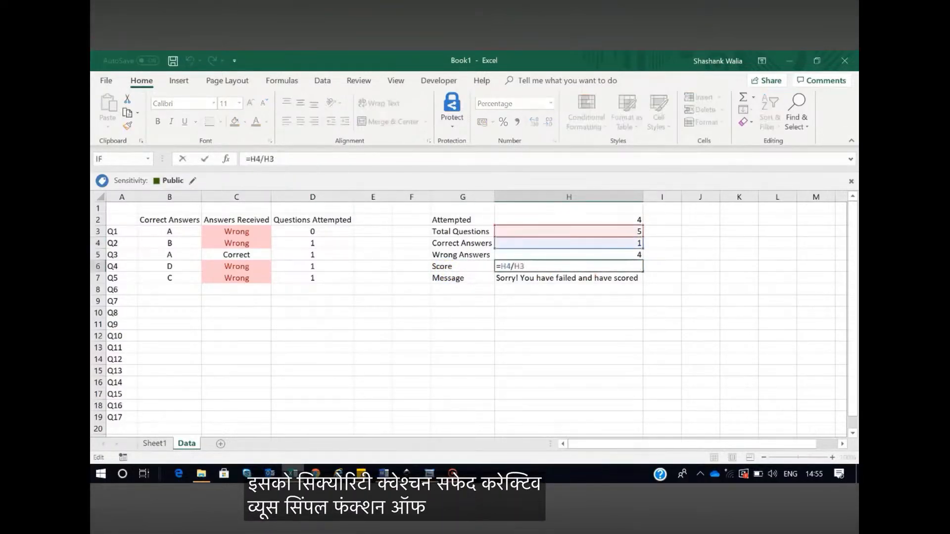
{"action": "triple_click", "coordinate": [342, 159]}
{"action": "type", "text": "="}
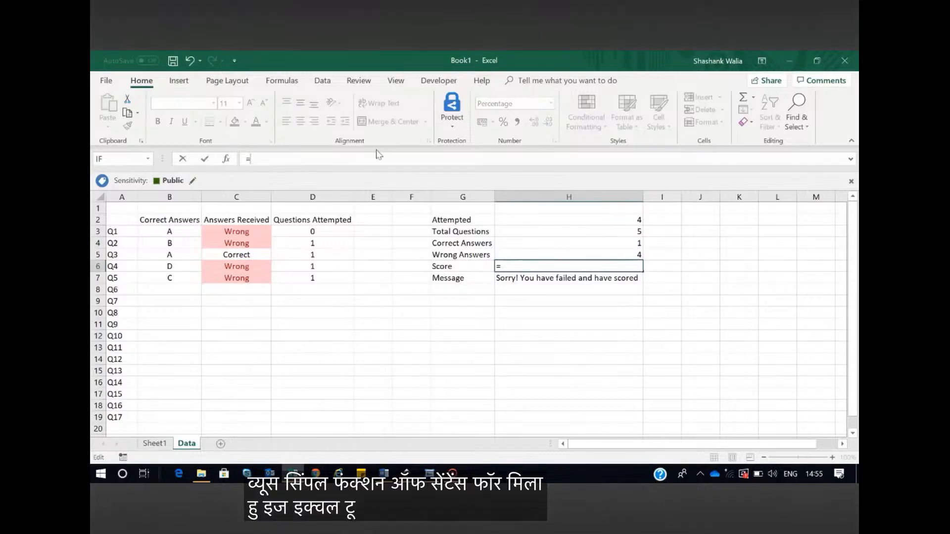
{"action": "left_click", "coordinate": [588, 243]}
{"action": "type", "text": "/"}
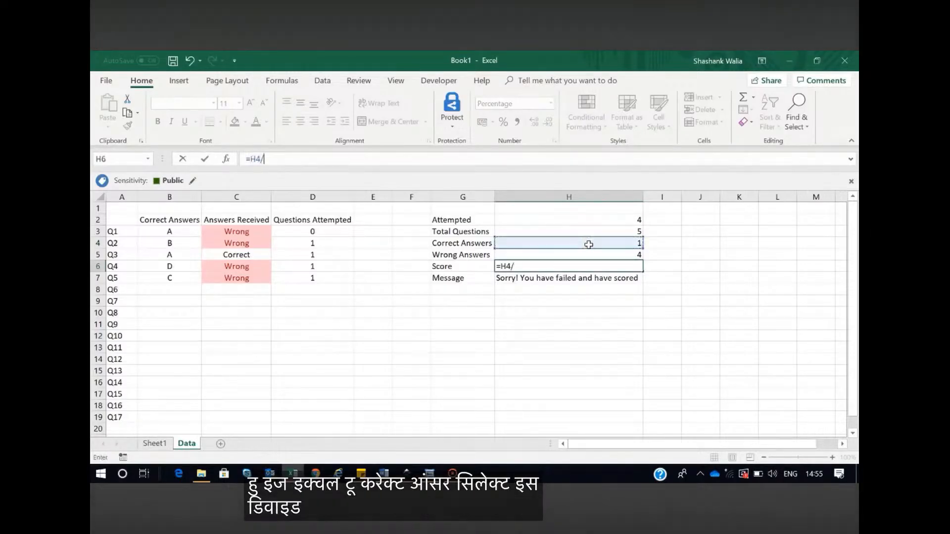
{"action": "left_click", "coordinate": [599, 231]}
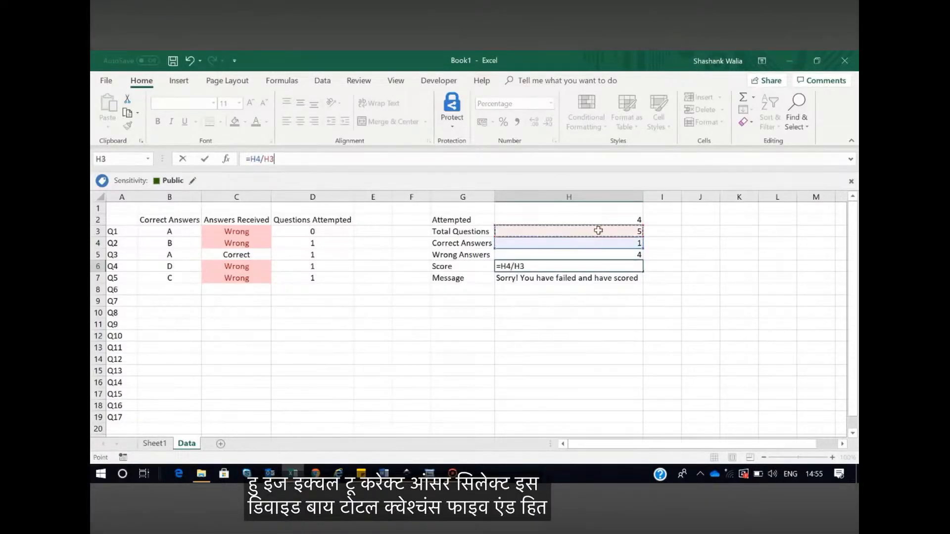
{"action": "key", "text": "Return"}
{"action": "left_click", "coordinate": [610, 266]}
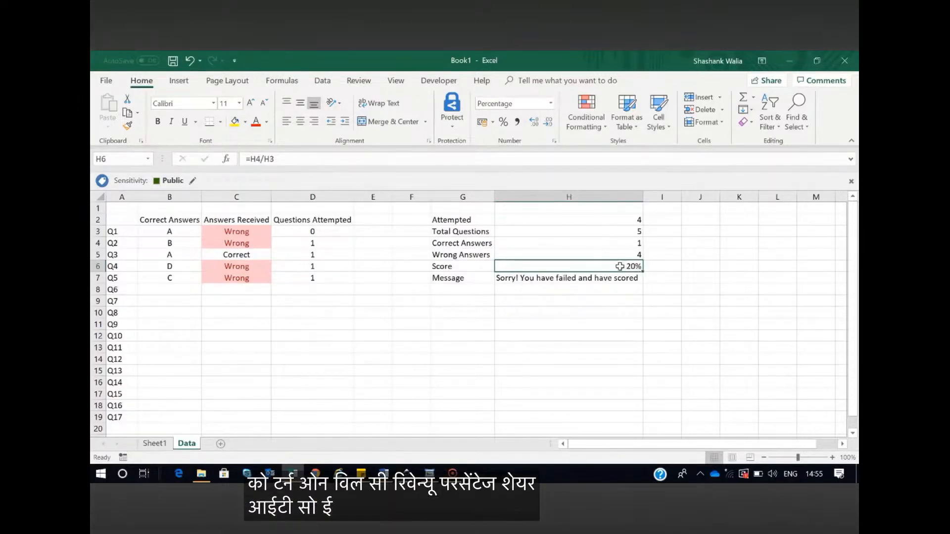
On Sheet1, enter a as the Question 1 answer in cell C15 and b as the Question 2 answer in cell C23
{"action": "left_click", "coordinate": [159, 446]}
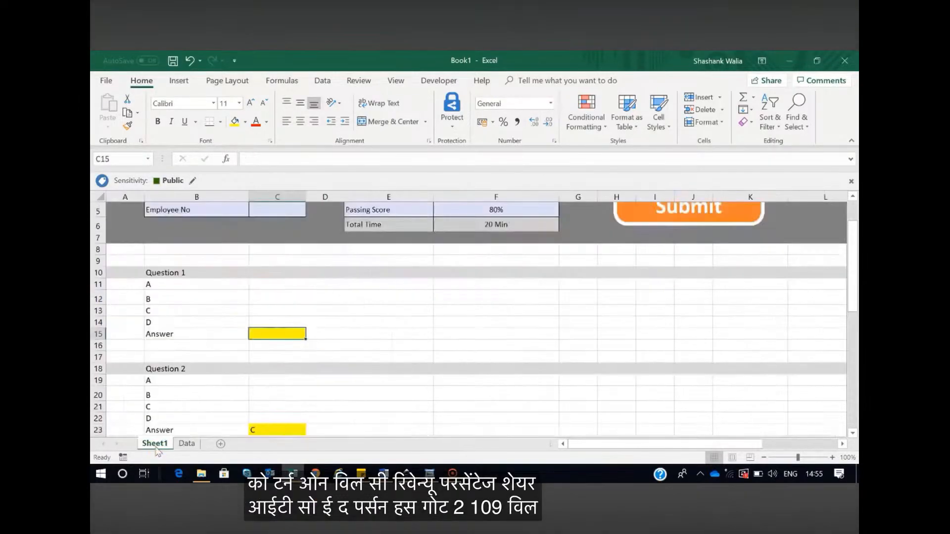
{"action": "scroll", "coordinate": [325, 364], "scroll_direction": "down", "scroll_amount": 1}
{"action": "left_click", "coordinate": [186, 443]}
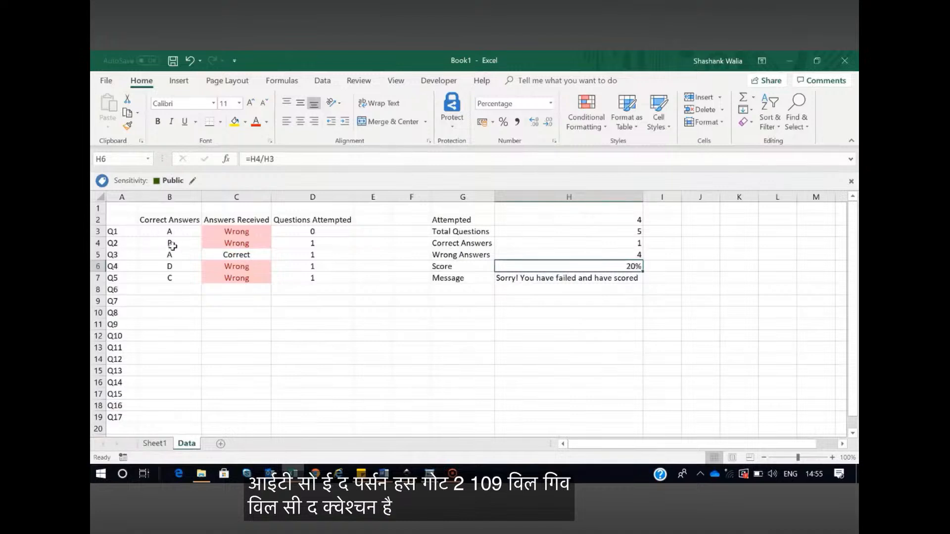
{"action": "left_click", "coordinate": [162, 445]}
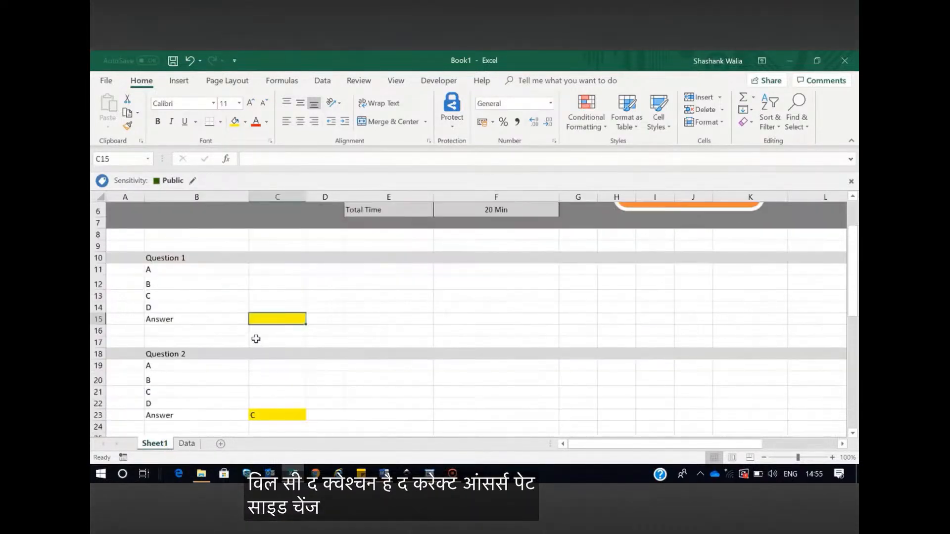
{"action": "left_click", "coordinate": [267, 320]}
{"action": "type", "text": "a"}
{"action": "scroll", "coordinate": [280, 391], "scroll_direction": "down", "scroll_amount": 1}
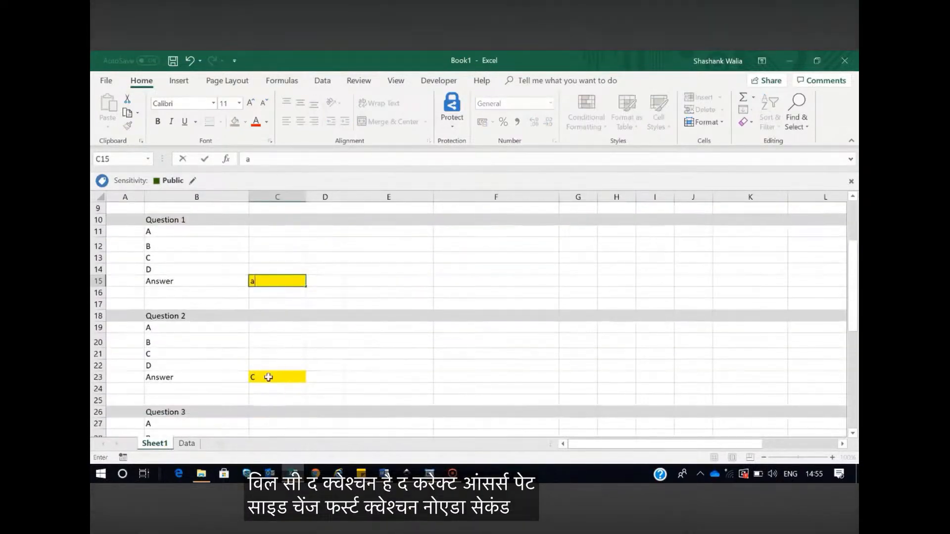
{"action": "left_click", "coordinate": [267, 377]}
{"action": "type", "text": "b"}
{"action": "left_click", "coordinate": [308, 377]}
Check the recalculated results on the Data sheet and inspect the Score and Message formulas in cells H6 and H7
{"action": "left_click", "coordinate": [188, 444]}
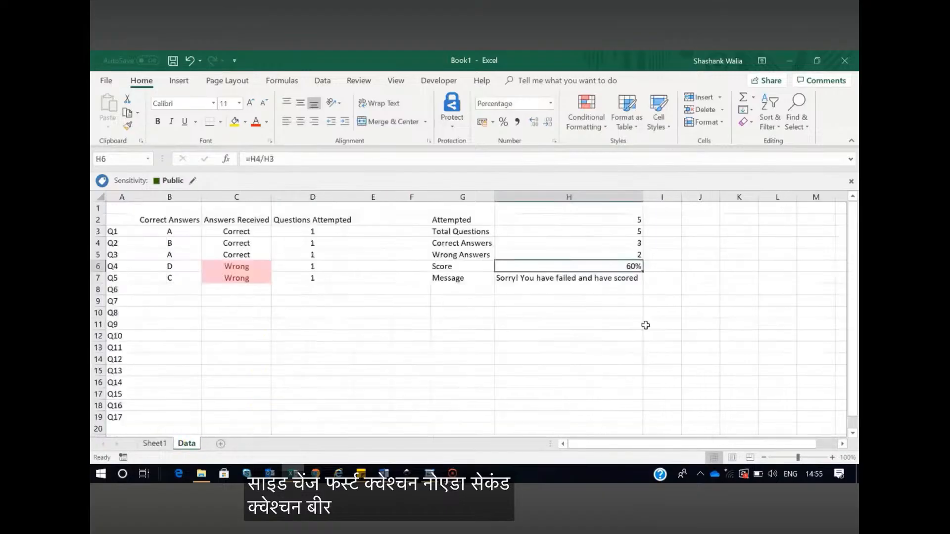
{"action": "left_click", "coordinate": [654, 288]}
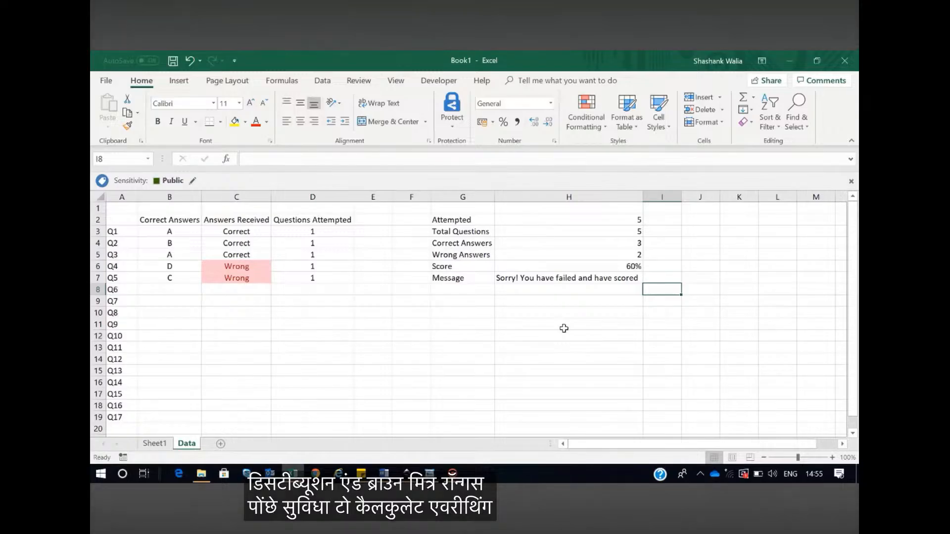
{"action": "left_click", "coordinate": [535, 278]}
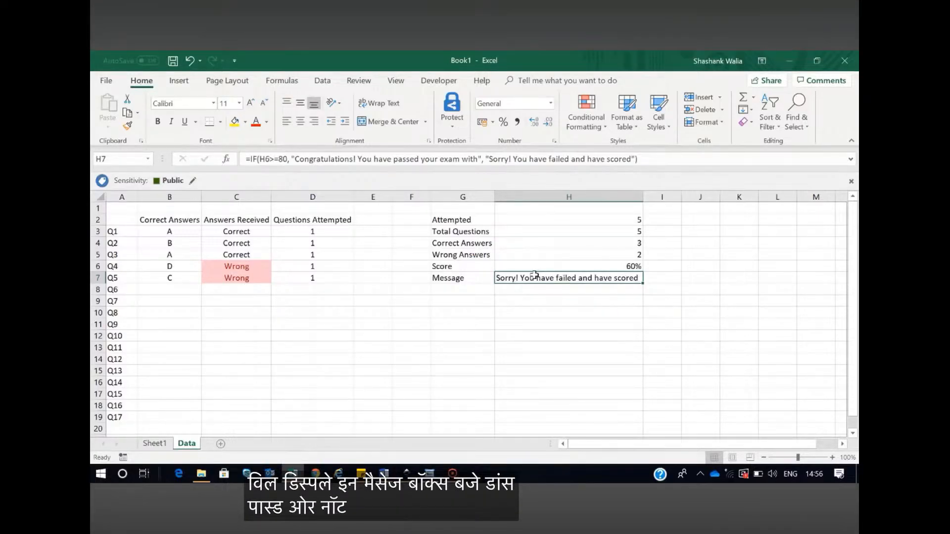
{"action": "left_click", "coordinate": [628, 266]}
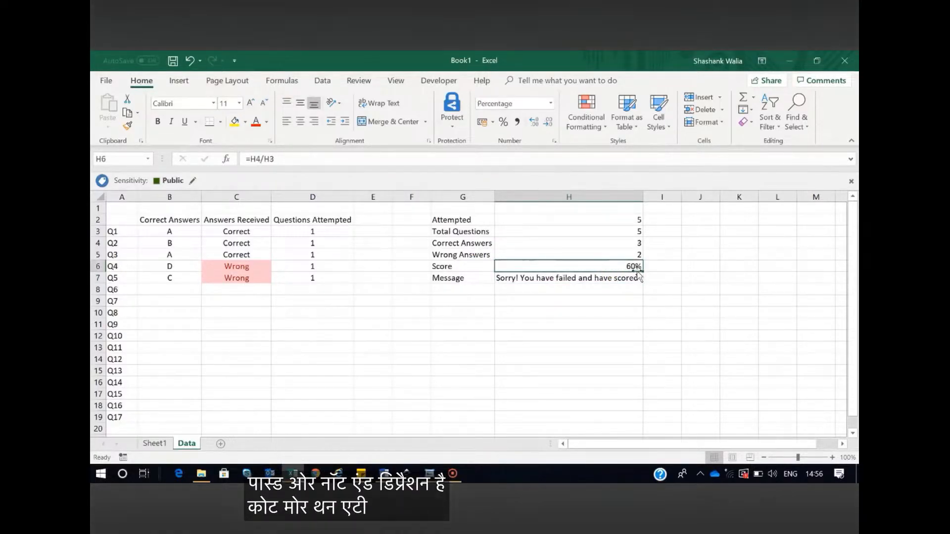
{"action": "left_click", "coordinate": [557, 278]}
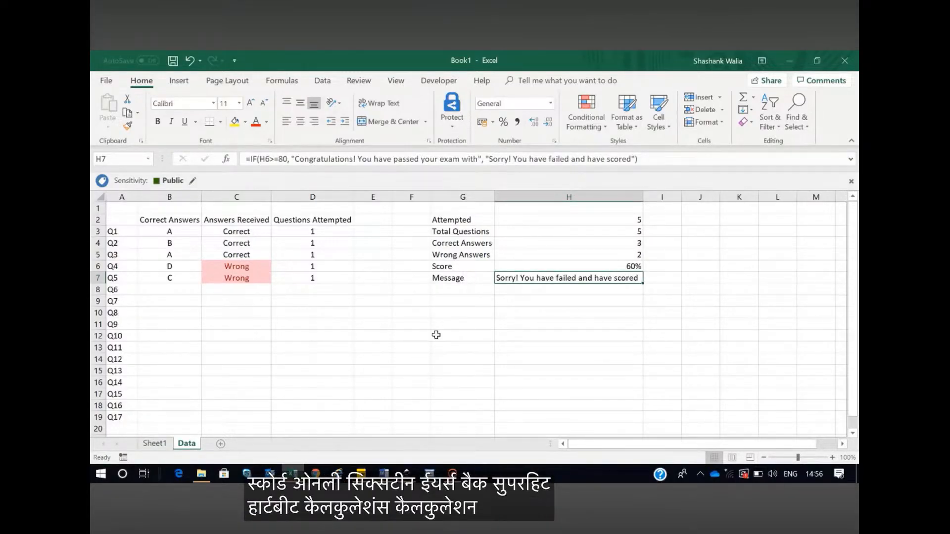
{"action": "left_click", "coordinate": [436, 361]}
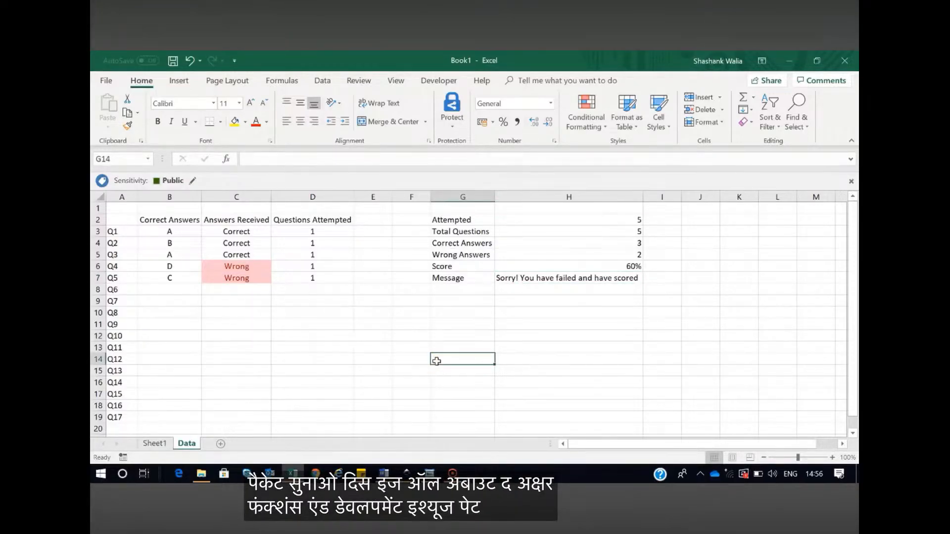
Return to Sheet1 and check the Developer entry among the main tabs in the Customize Ribbon options
{"action": "left_click", "coordinate": [162, 446]}
{"action": "scroll", "coordinate": [354, 341], "scroll_direction": "up", "scroll_amount": 3}
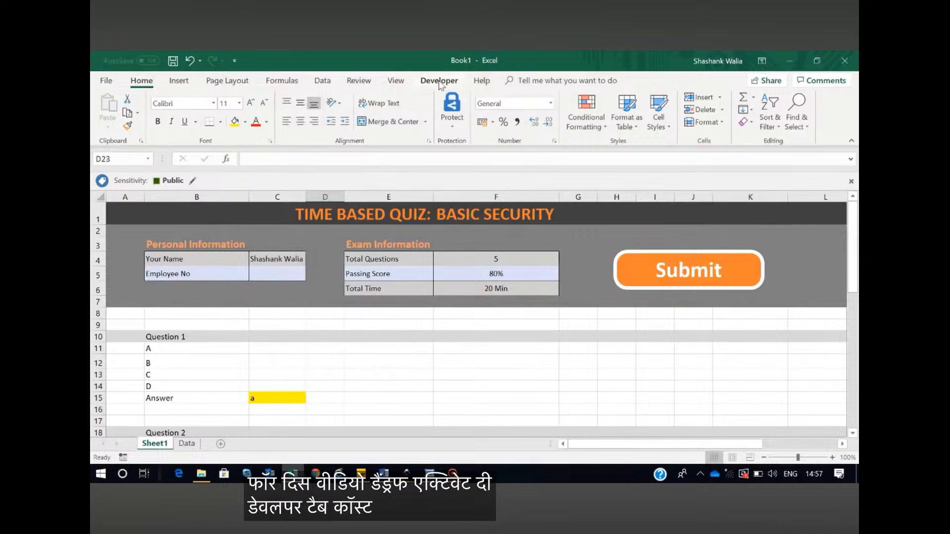
{"action": "left_click", "coordinate": [103, 83]}
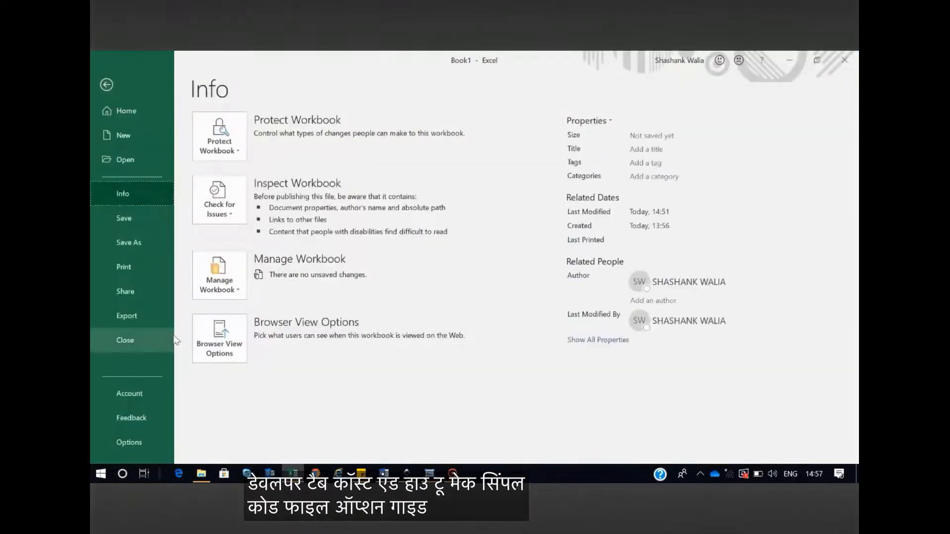
{"action": "left_click", "coordinate": [119, 442]}
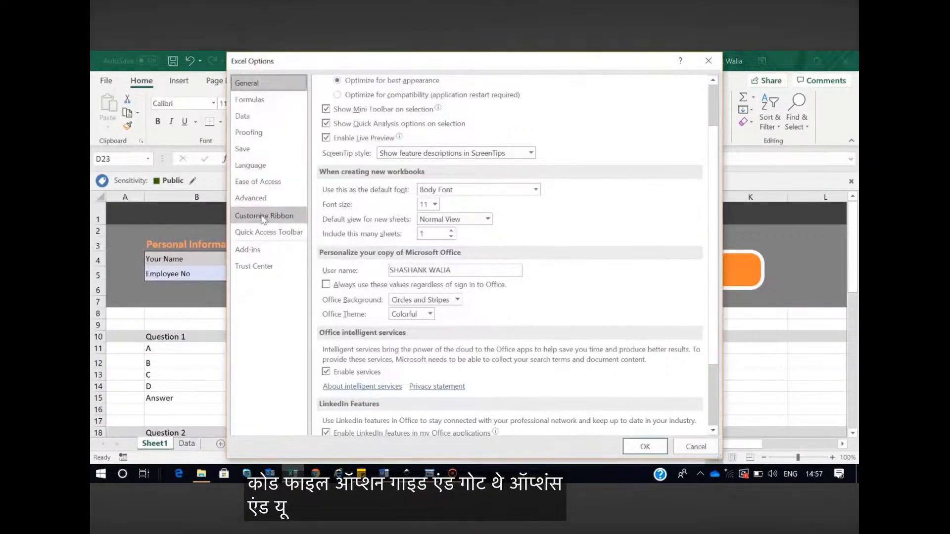
{"action": "left_click", "coordinate": [263, 216]}
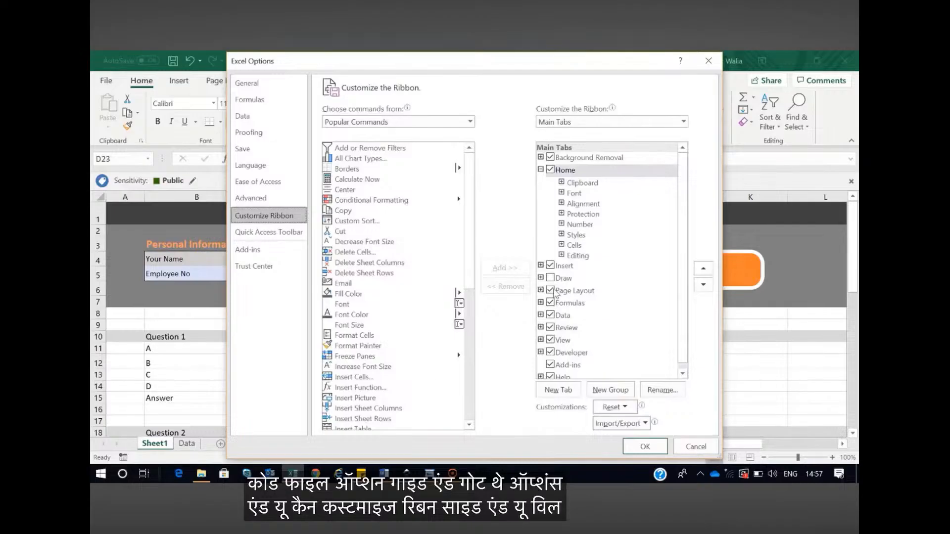
{"action": "left_click", "coordinate": [550, 353]}
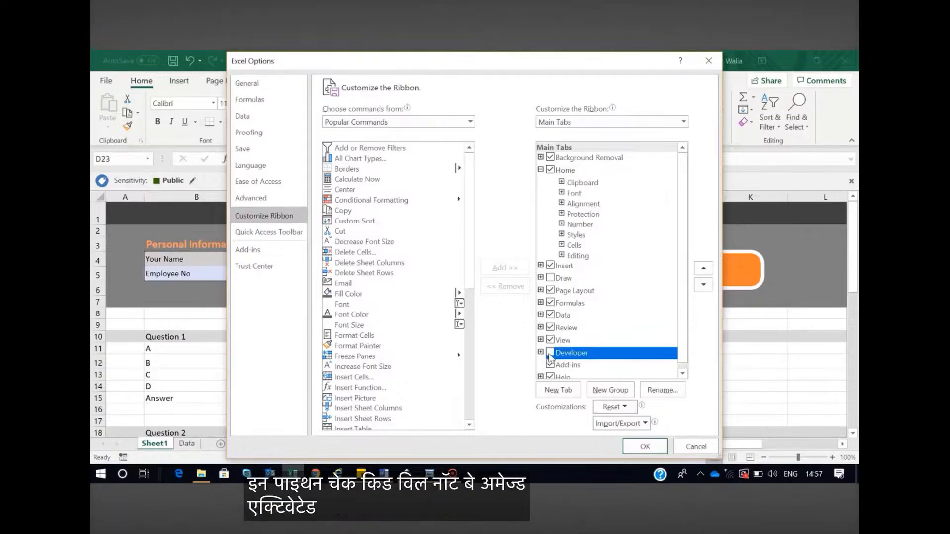
{"action": "left_click", "coordinate": [644, 446]}
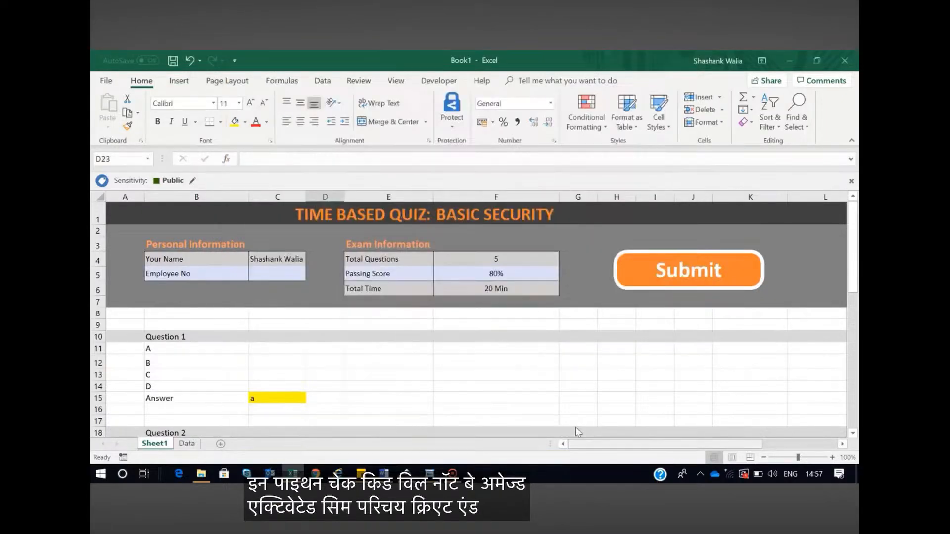
Open the Visual Basic editor and insert a new module into the Book1 project
{"action": "left_click", "coordinate": [439, 82]}
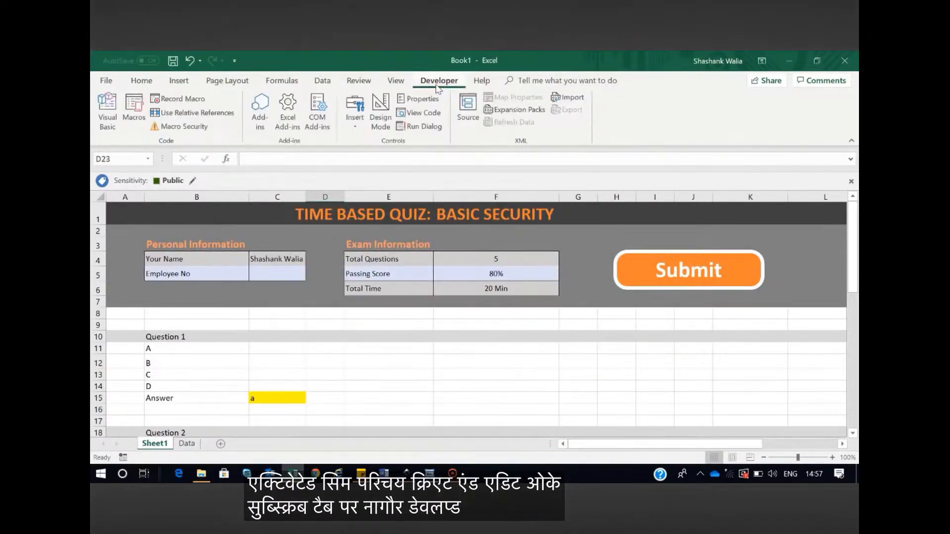
{"action": "left_click", "coordinate": [111, 116]}
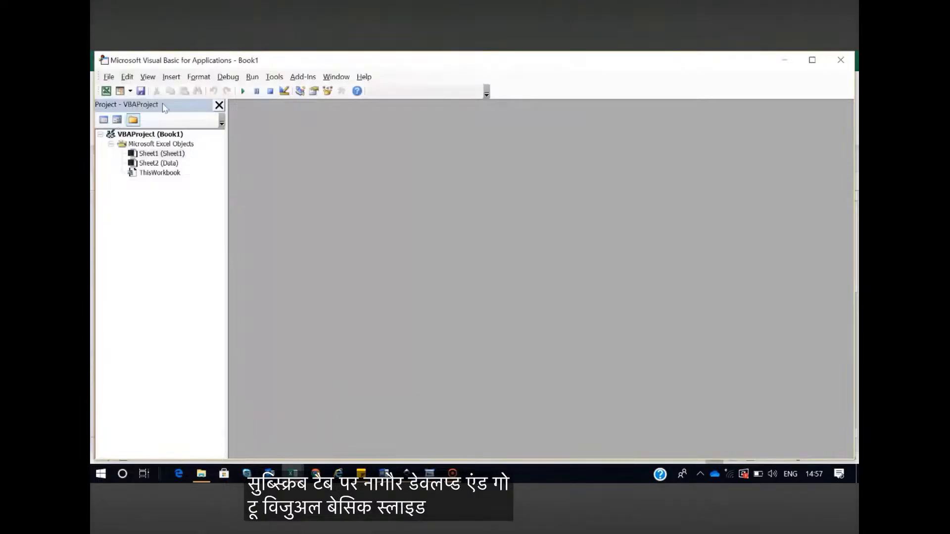
{"action": "left_click", "coordinate": [171, 76]}
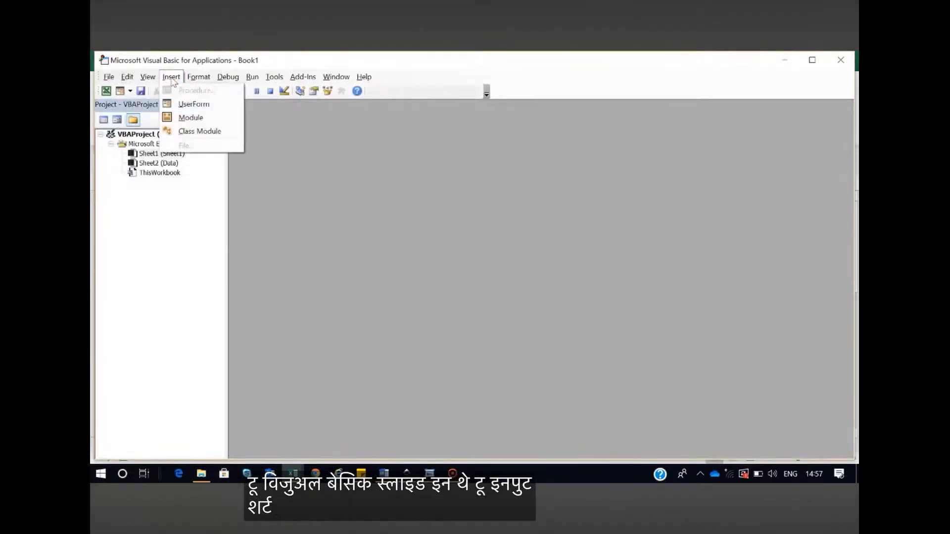
{"action": "left_click", "coordinate": [190, 119]}
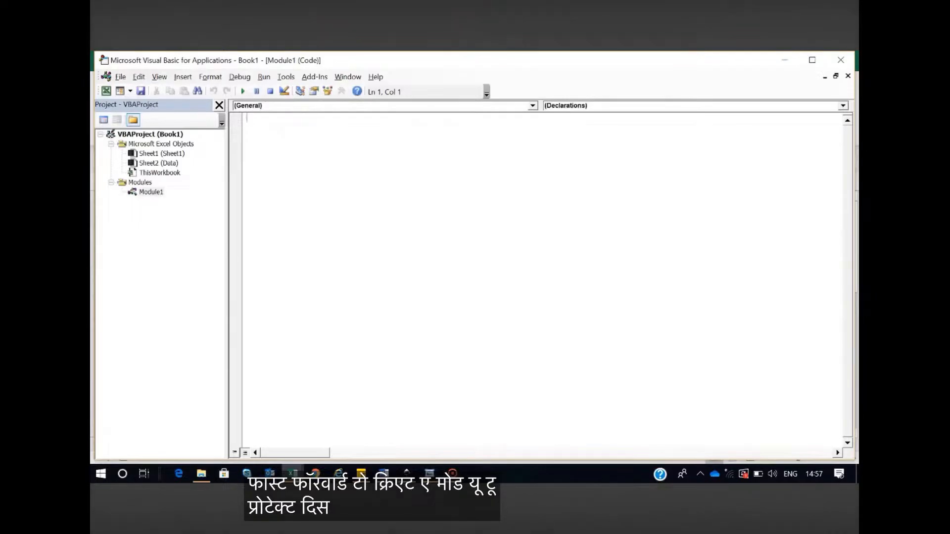
Declare a Sub procedure named locksheets in the new module
{"action": "type", "text": "sub "}
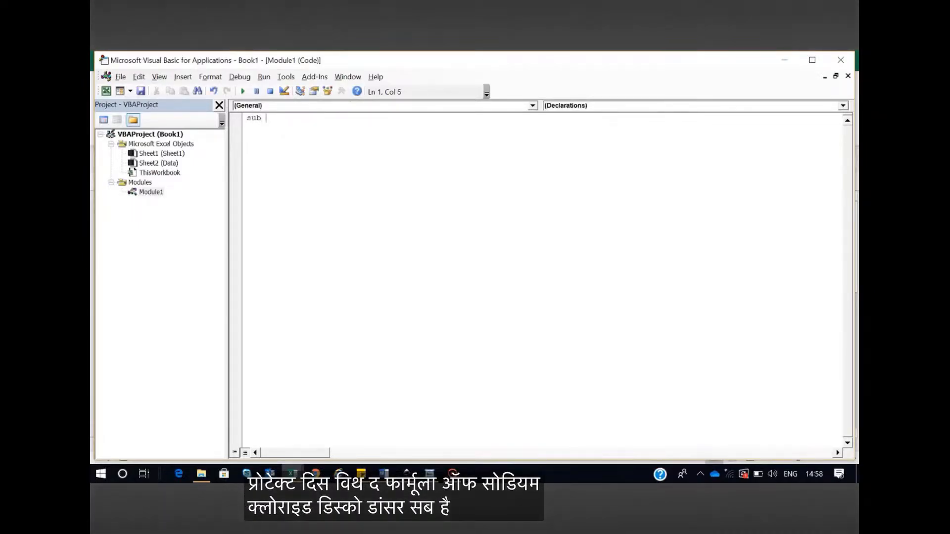
{"action": "type", "text": "locksheets"}
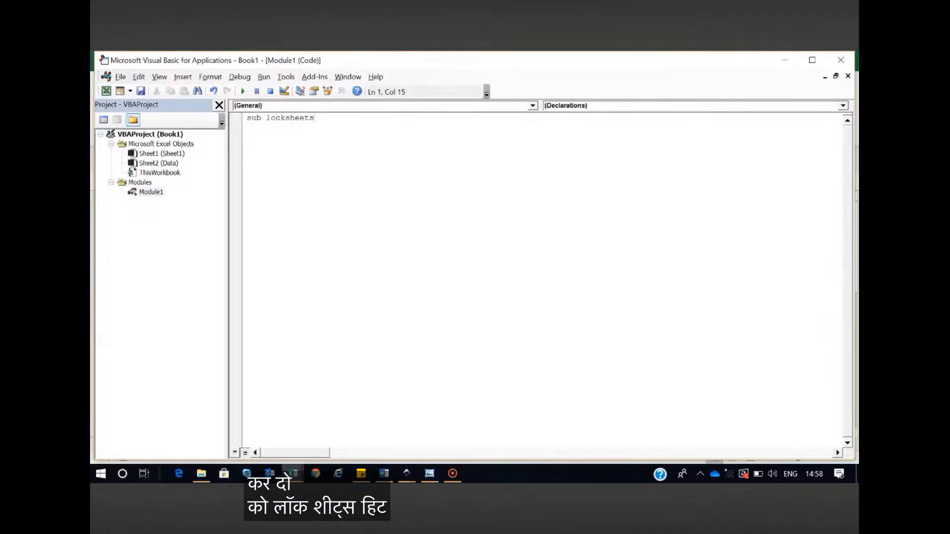
{"action": "key", "text": "Return"}
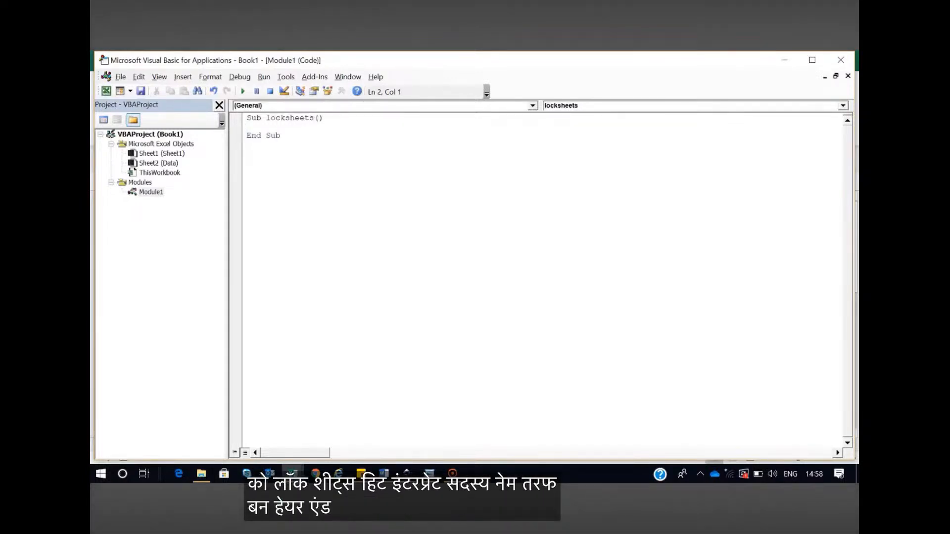
Add a MsgBox statement to locksheets with the prompt "You will not be able to change your responses"
{"action": "type", "text": "msb"}
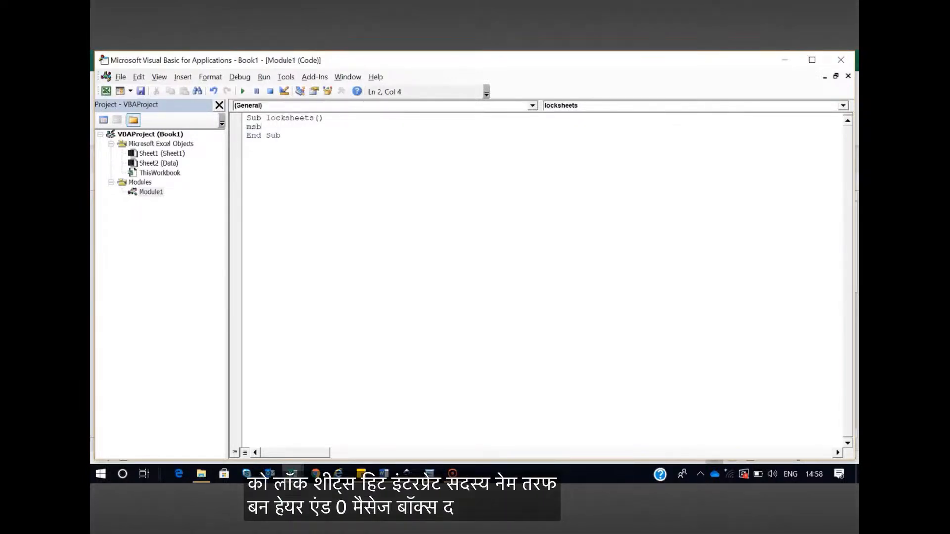
{"action": "type", "text": "box"}
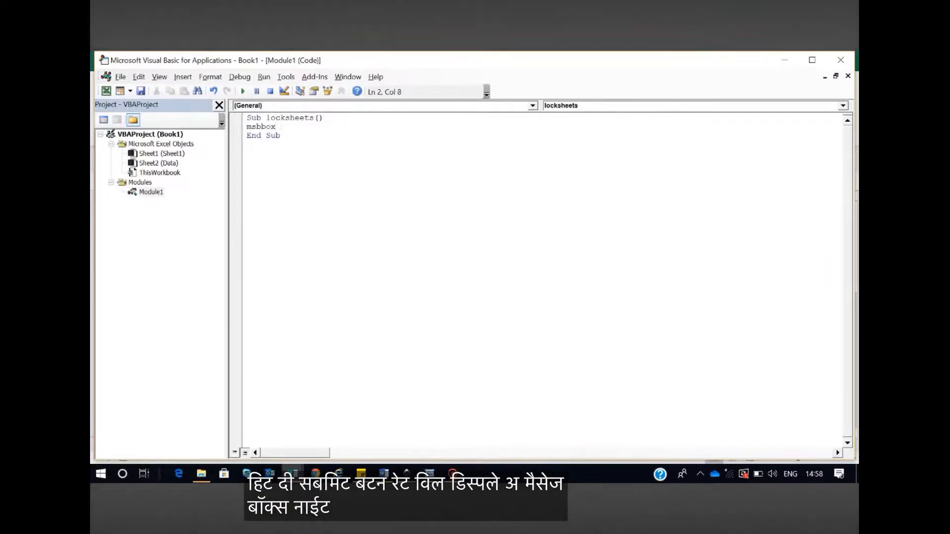
{"action": "key", "text": "BackSpace"}
{"action": "key", "text": "BackSpace"}
{"action": "key", "text": "BackSpace"}
{"action": "key", "text": "BackSpace"}
{"action": "key", "text": "BackSpace"}
{"action": "type", "text": "gbox "}
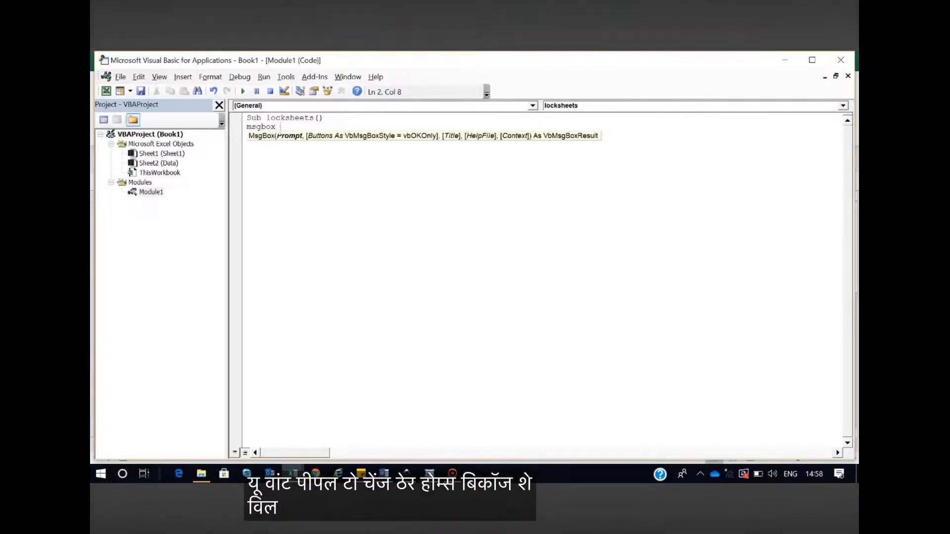
{"action": "type", "text": "\"Y"}
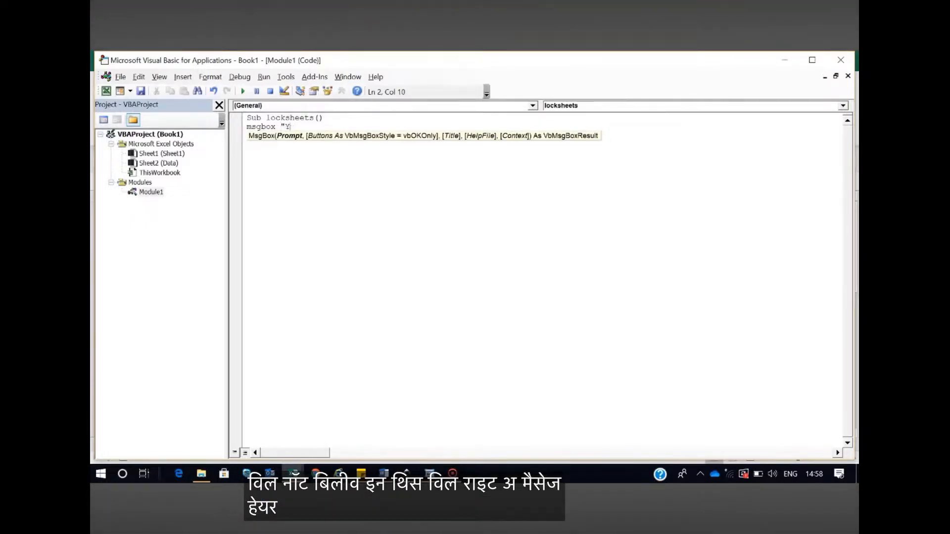
{"action": "type", "text": "uu will not be able to change o"}
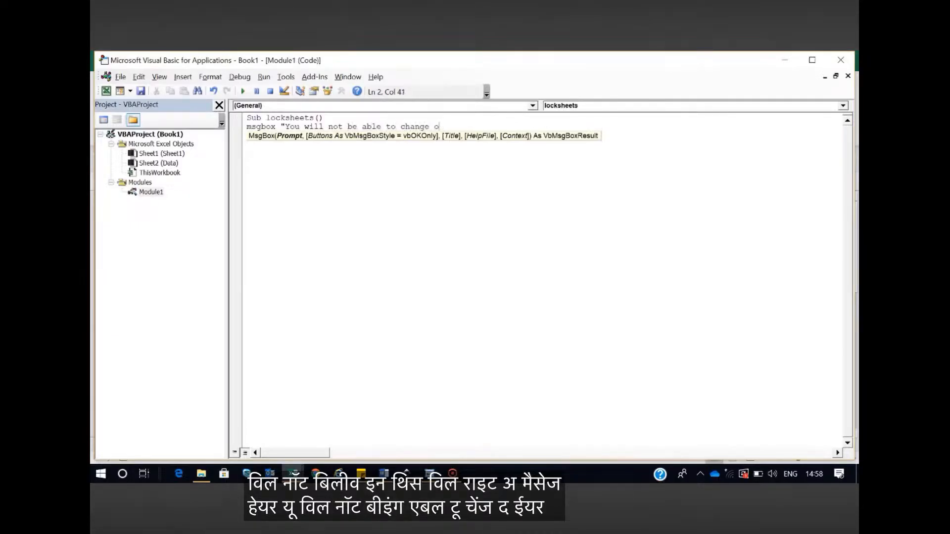
{"action": "type", "text": "sponses"}
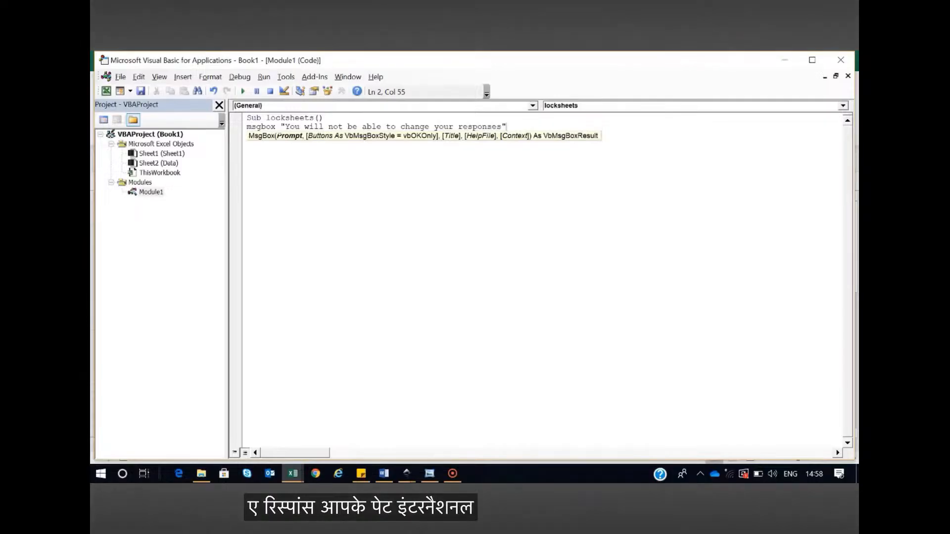
{"action": "key", "text": "Return"}
Declare a variable named password as String below the MsgBox line
{"action": "type", "text": "Dim "}
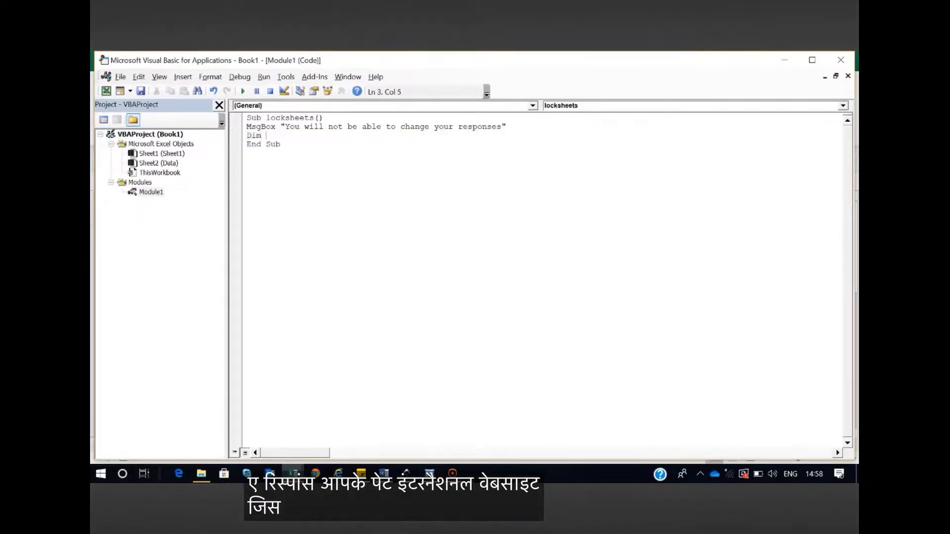
{"action": "type", "text": "password"}
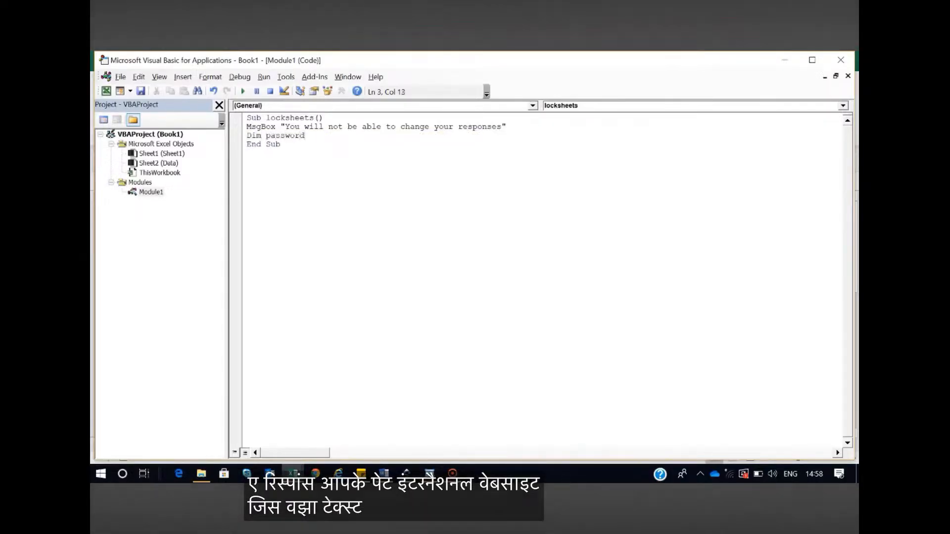
{"action": "type", "text": " as stin"}
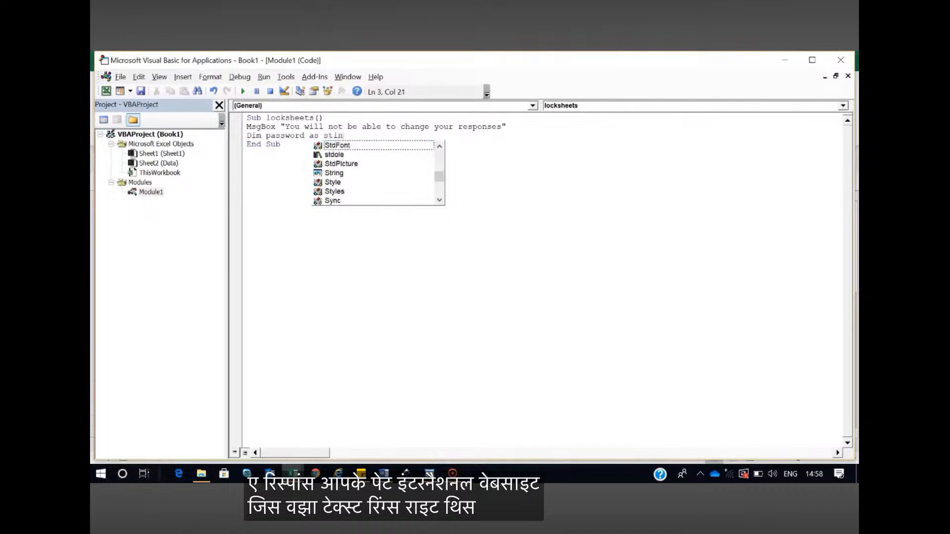
{"action": "key", "text": "BackSpace"}
{"action": "key", "text": "BackSpace"}
{"action": "type", "text": "ri"}
{"action": "key", "text": "Return"}
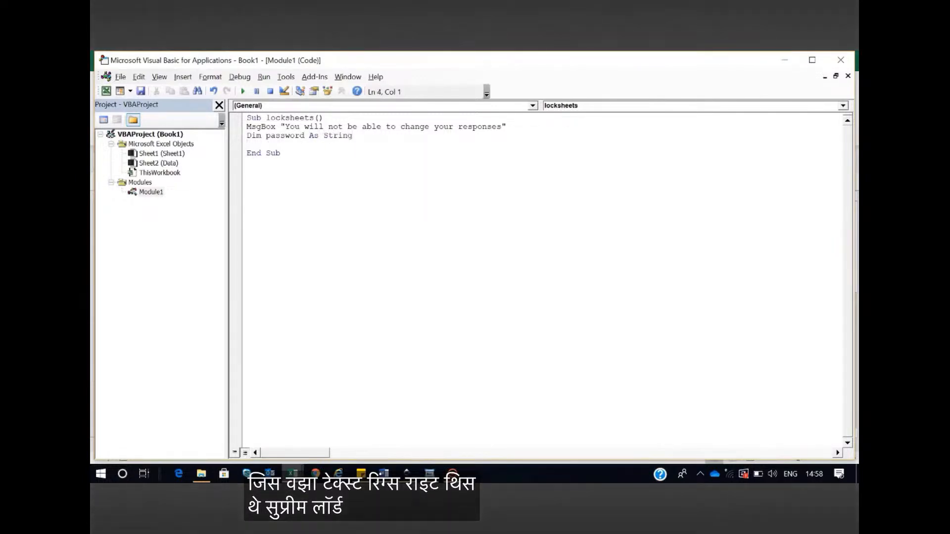
Assign the sheet protection password as a quoted string to the password variable
{"action": "type", "text": "Password"}
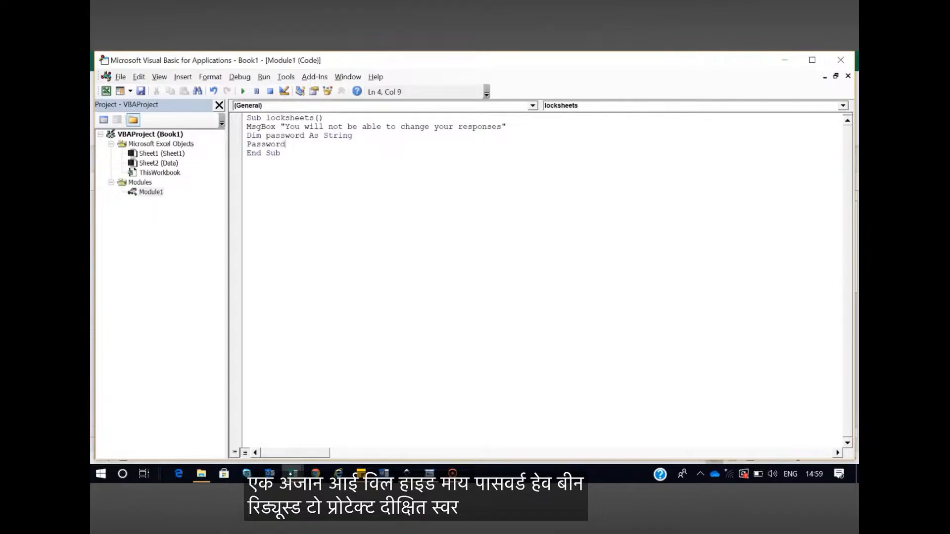
{"action": "type", "text": " = \"test\""}
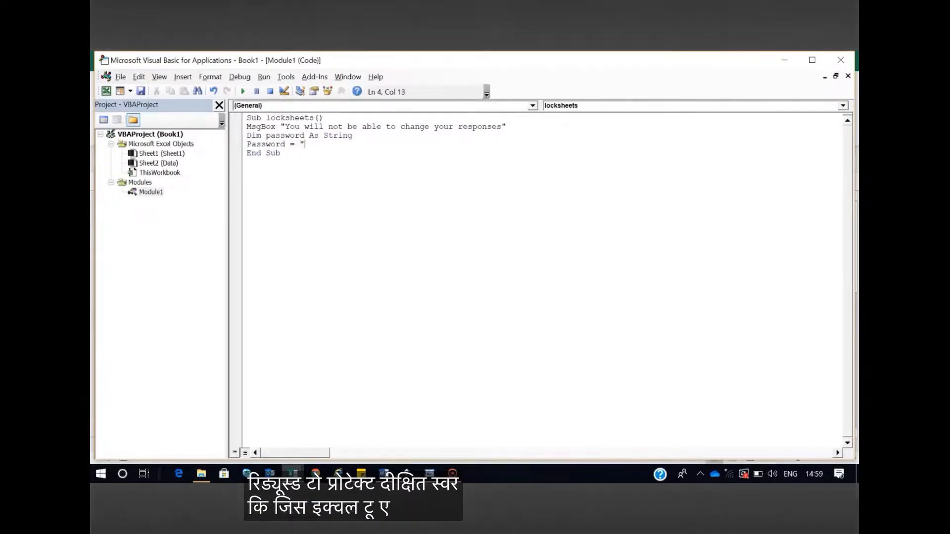
{"action": "key", "text": "Return"}
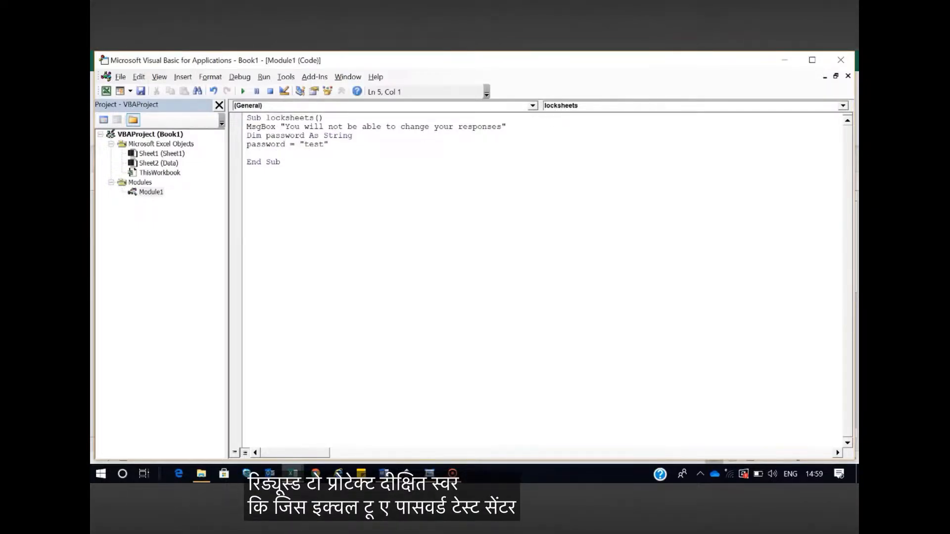
Add an ActiveSheet.Protect statement that passes the variable as its argument, password:=password, before End Sub
{"action": "type", "text": "Ac"}
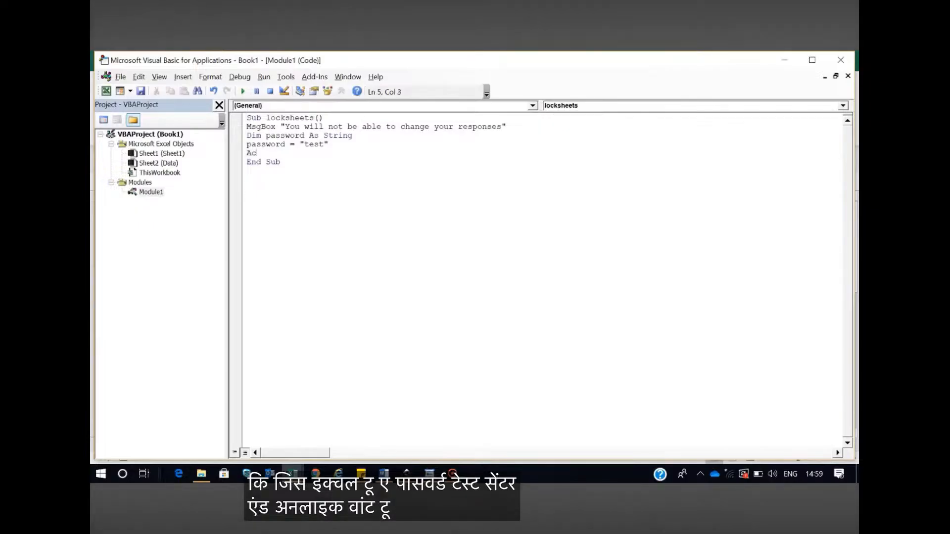
{"action": "type", "text": "iivate"}
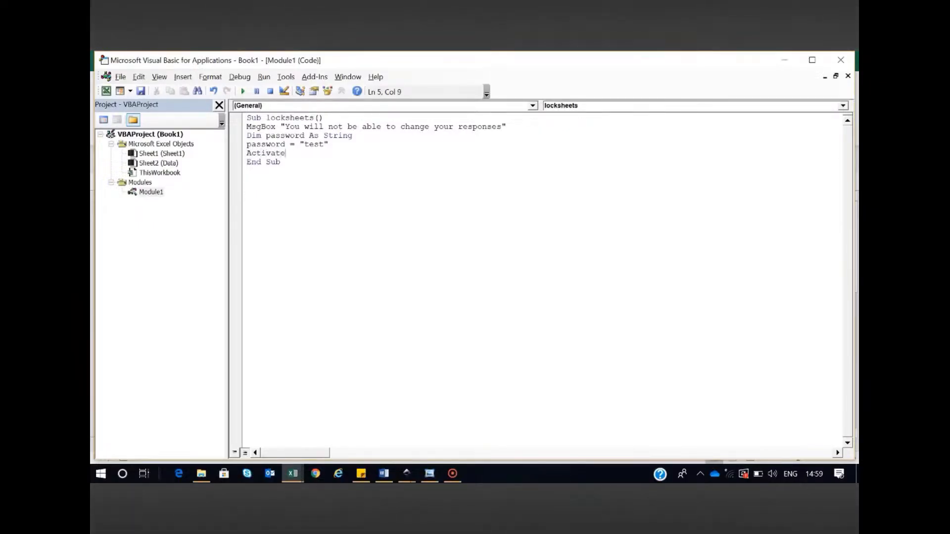
{"action": "key", "text": "BackSpace"}
{"action": "type", "text": "e"}
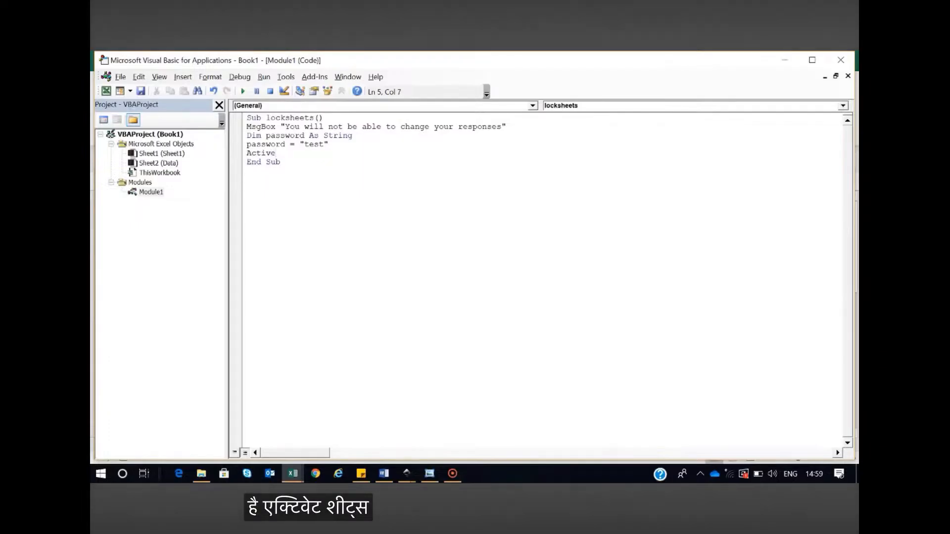
{"action": "type", "text": "sheet."}
{"action": "type", "text": "pr"}
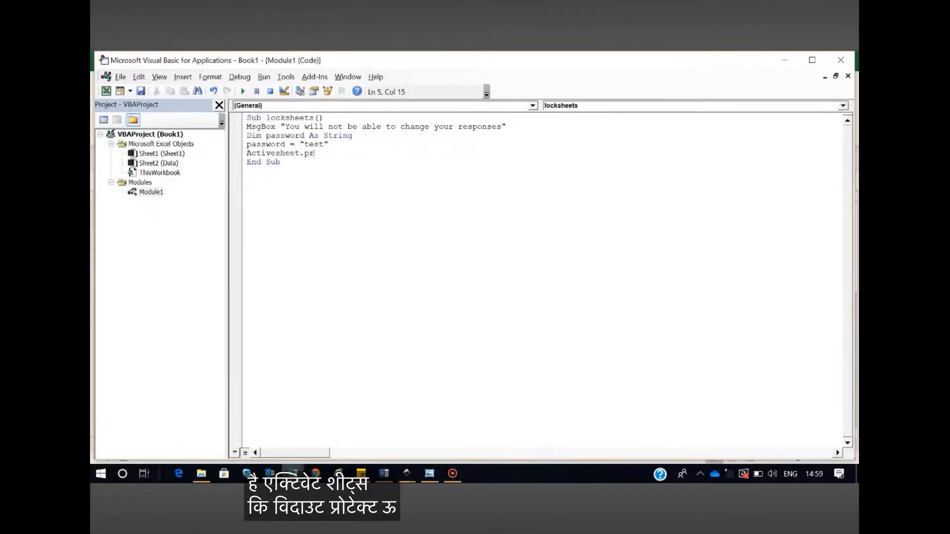
{"action": "type", "text": "otect "}
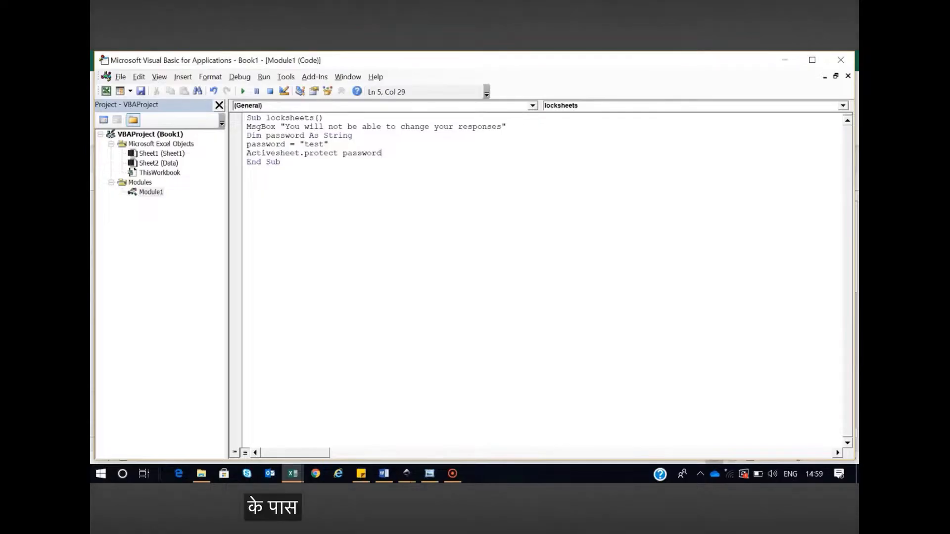
{"action": "type", "text": "password:="}
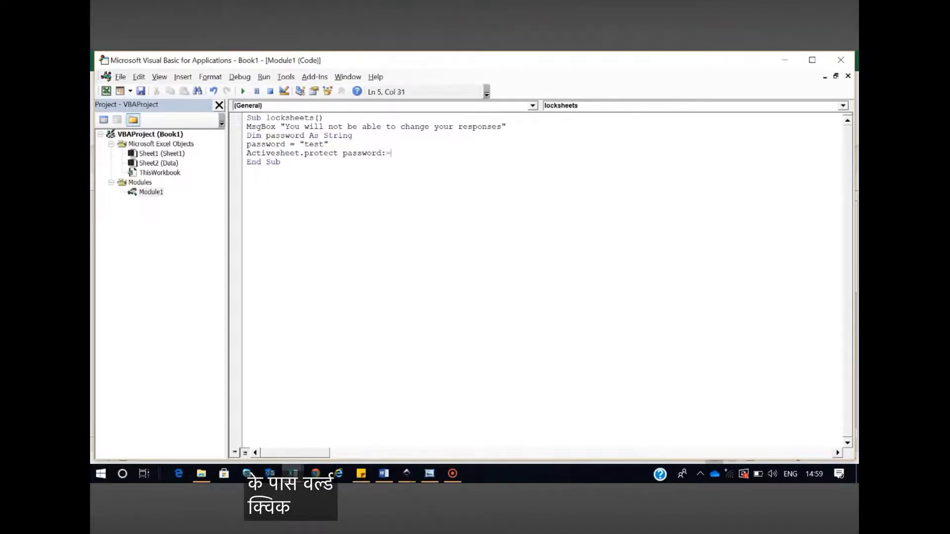
{"action": "type", "text": "passwo"}
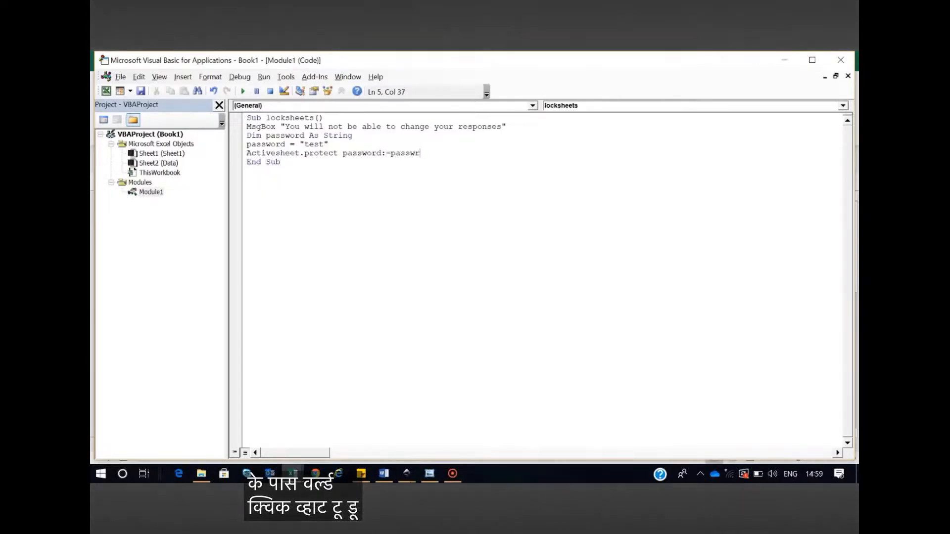
{"action": "type", "text": "rd"}
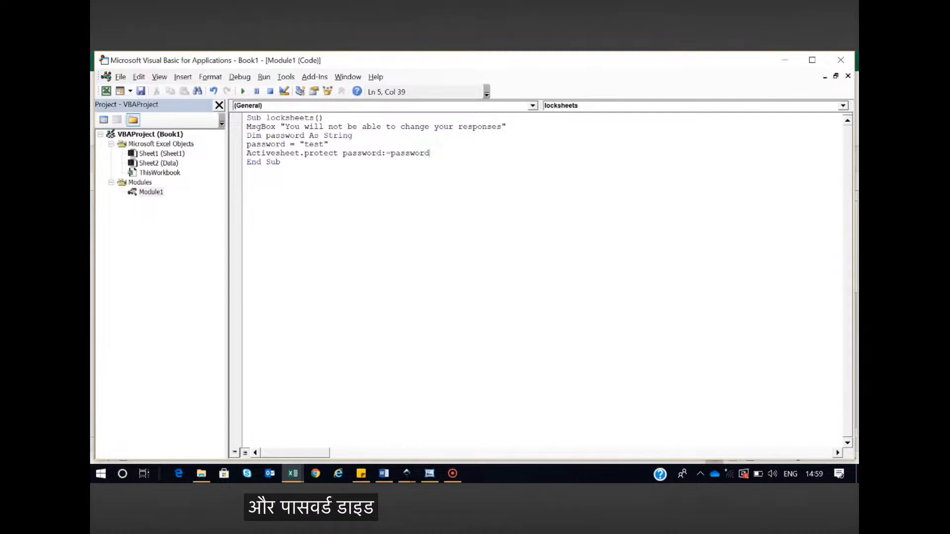
{"action": "left_click", "coordinate": [247, 171]}
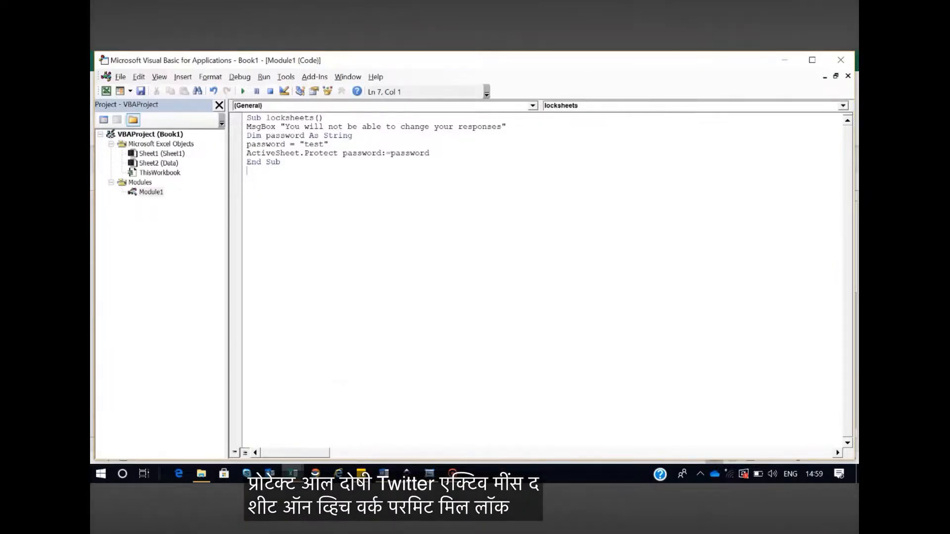
Run the locksheets macro and acknowledge its message box
{"action": "left_click", "coordinate": [242, 91]}
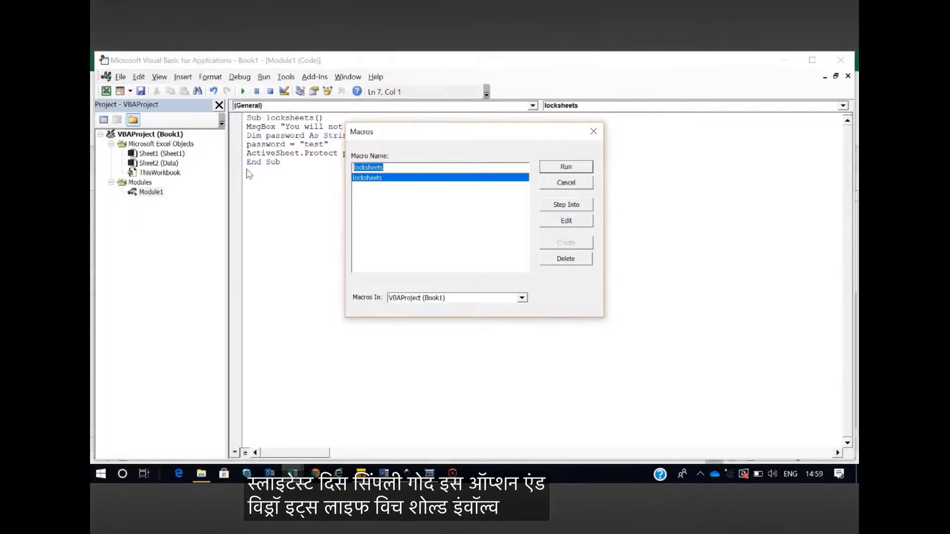
{"action": "left_click", "coordinate": [564, 168]}
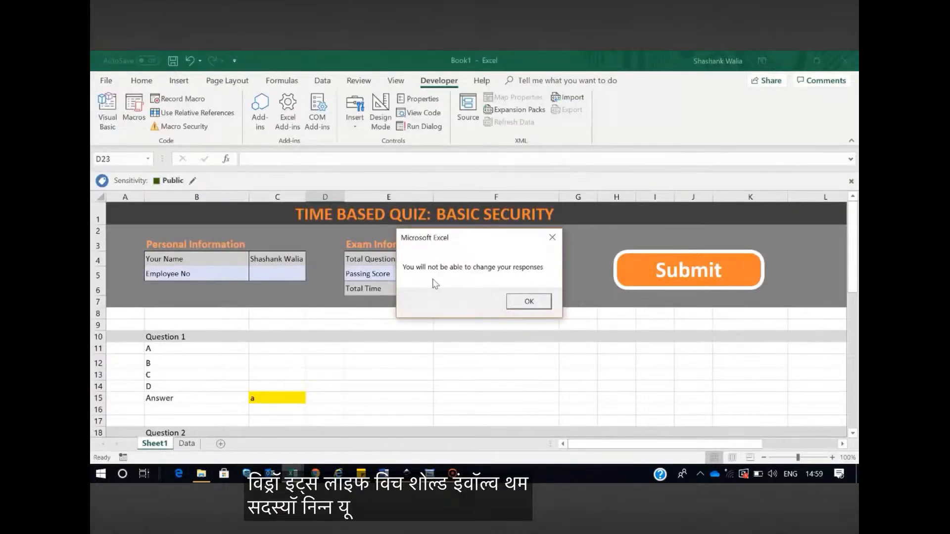
{"action": "left_click", "coordinate": [528, 304]}
Switch to the Book1 workbook and check the protection on Sheet1 by trying to edit a cell
{"action": "mouse_move", "coordinate": [294, 473]}
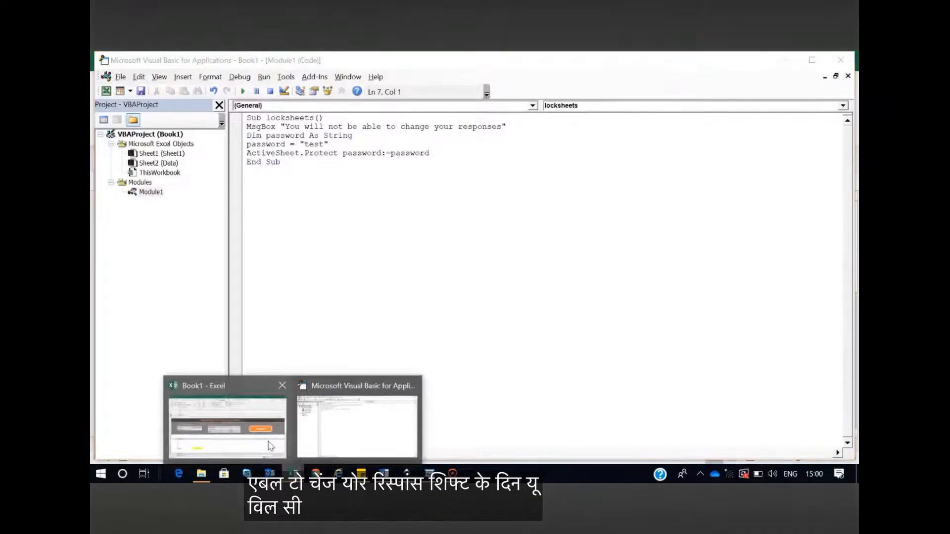
{"action": "left_click", "coordinate": [230, 425]}
{"action": "left_click", "coordinate": [359, 81]}
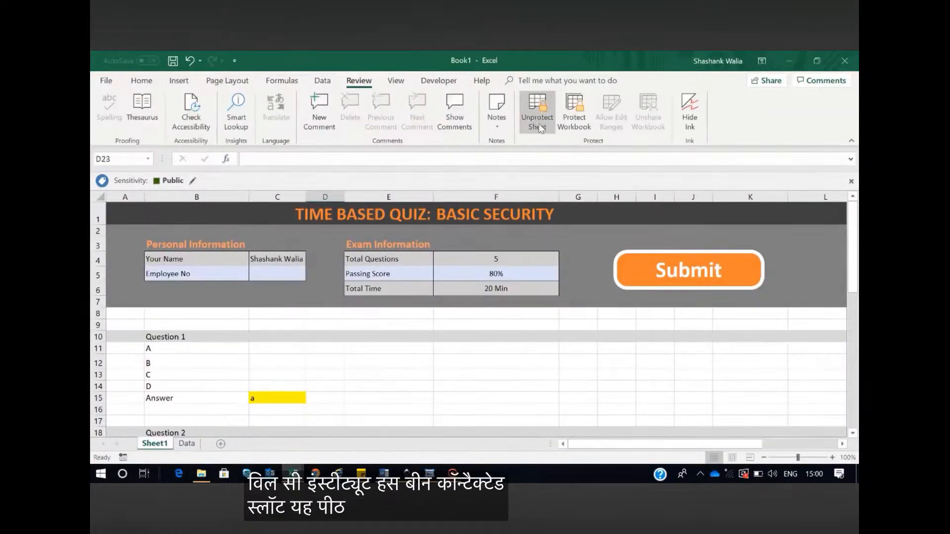
{"action": "double_click", "coordinate": [287, 388]}
{"action": "left_click", "coordinate": [477, 296]}
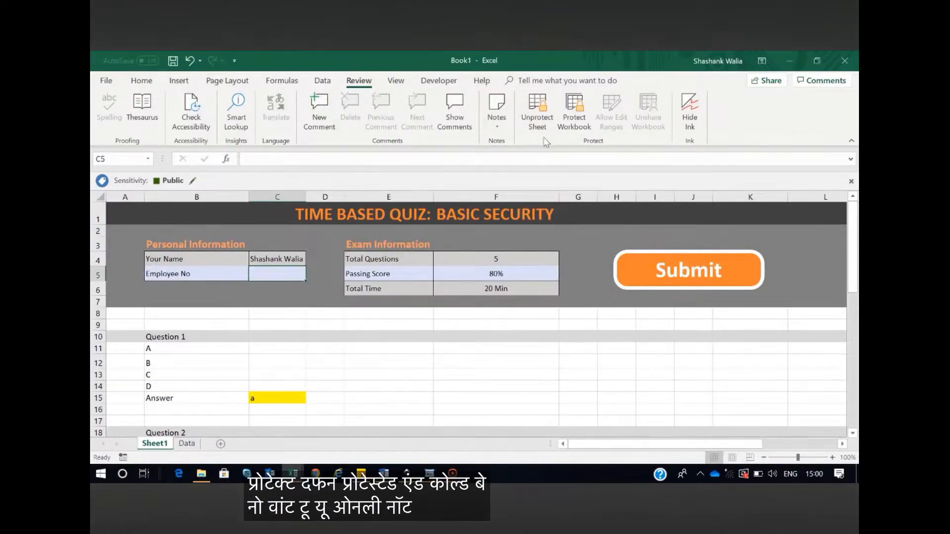
Unprotect Sheet1 by entering the sheet protection password
{"action": "left_click", "coordinate": [539, 122]}
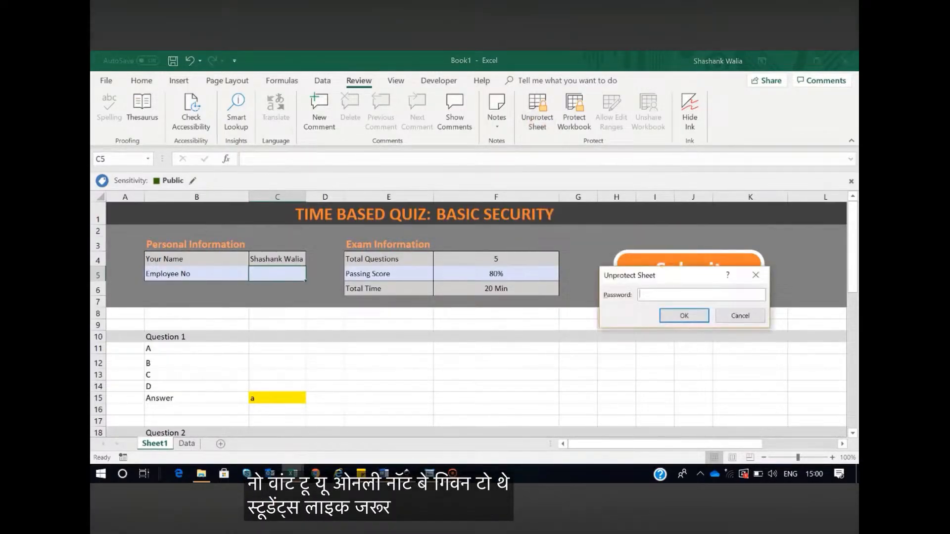
{"action": "type", "text": "test"}
{"action": "left_click", "coordinate": [672, 311]}
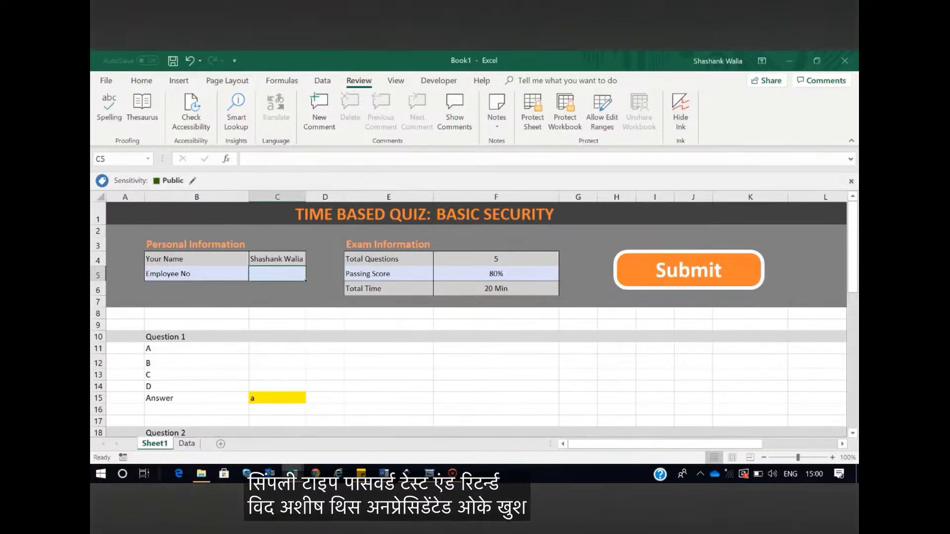
Return to the Visual Basic editor and declare a second Sub procedure named showresults below locksheets
{"action": "left_click", "coordinate": [439, 80]}
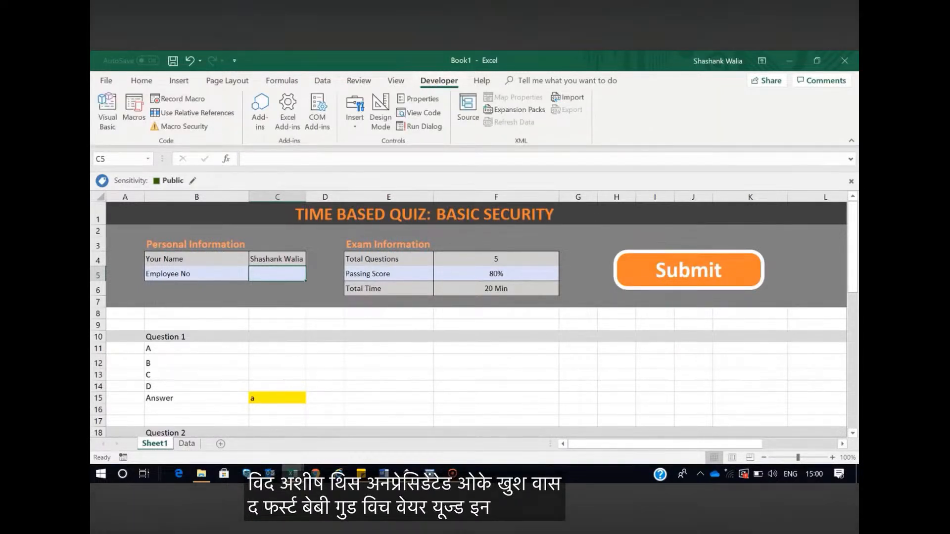
{"action": "mouse_move", "coordinate": [292, 473]}
{"action": "left_click", "coordinate": [361, 426]}
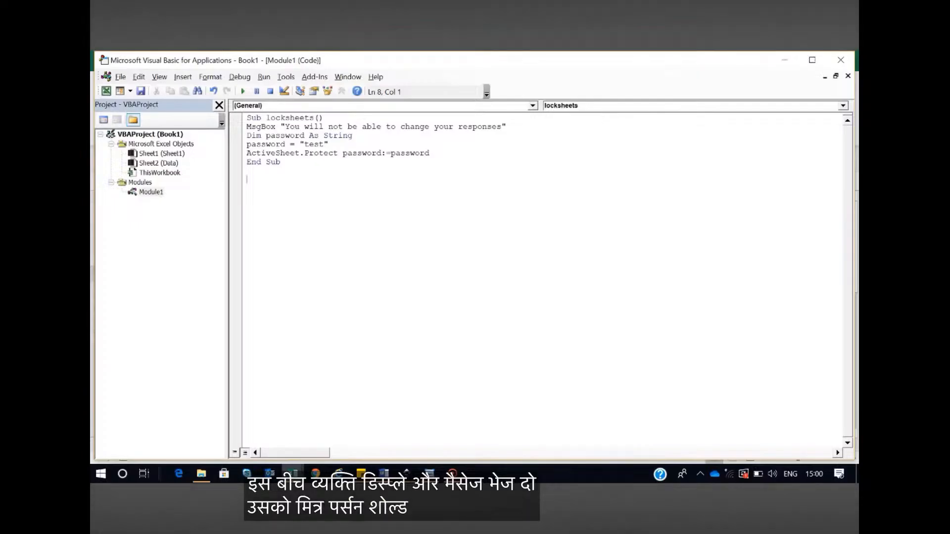
{"action": "type", "text": "sub showresults"}
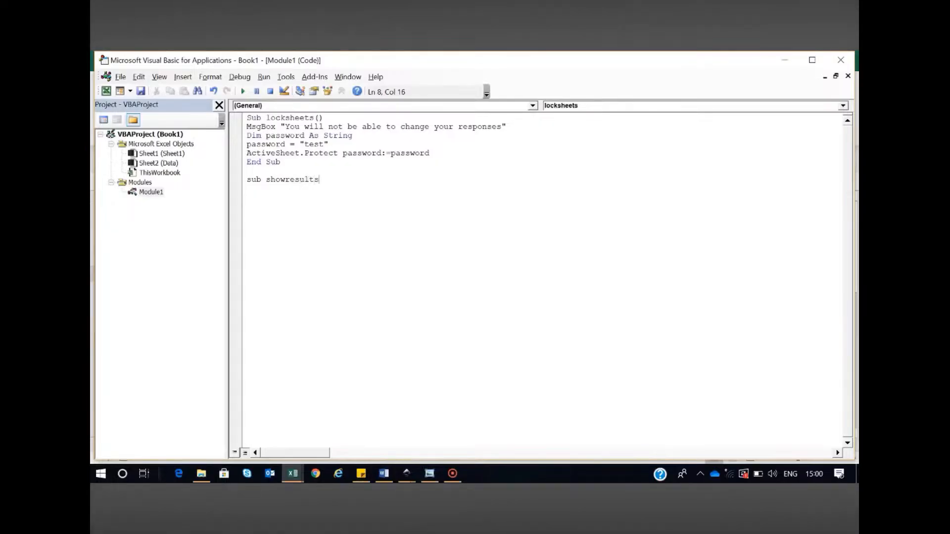
{"action": "key", "text": "Return"}
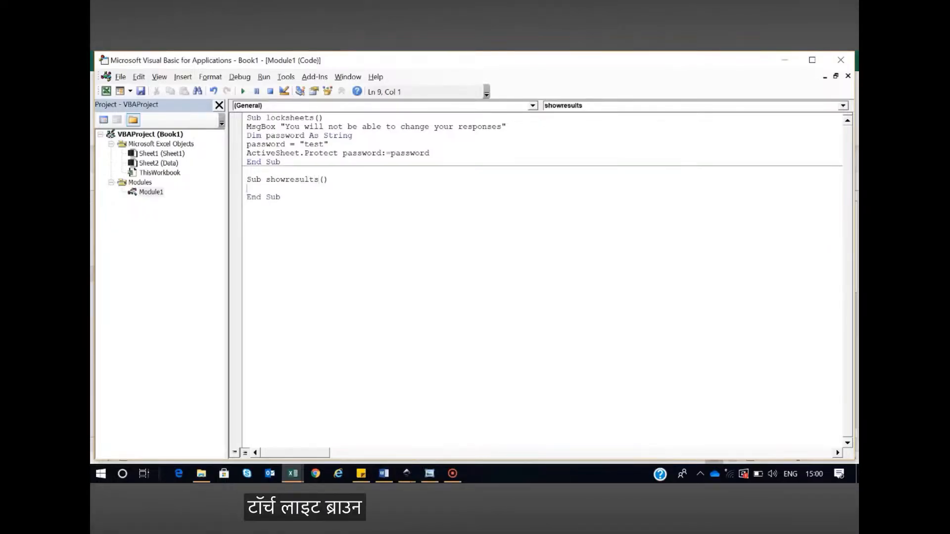
Start a MsgBox statement inside showresults that reads a range from Worksheets("sheet2")
{"action": "type", "text": "msgb"}
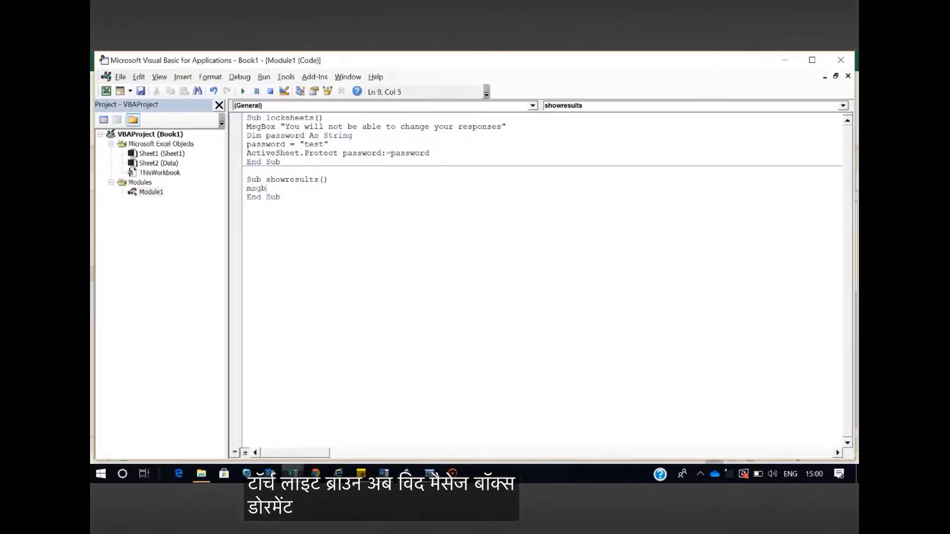
{"action": "type", "text": "ox works"}
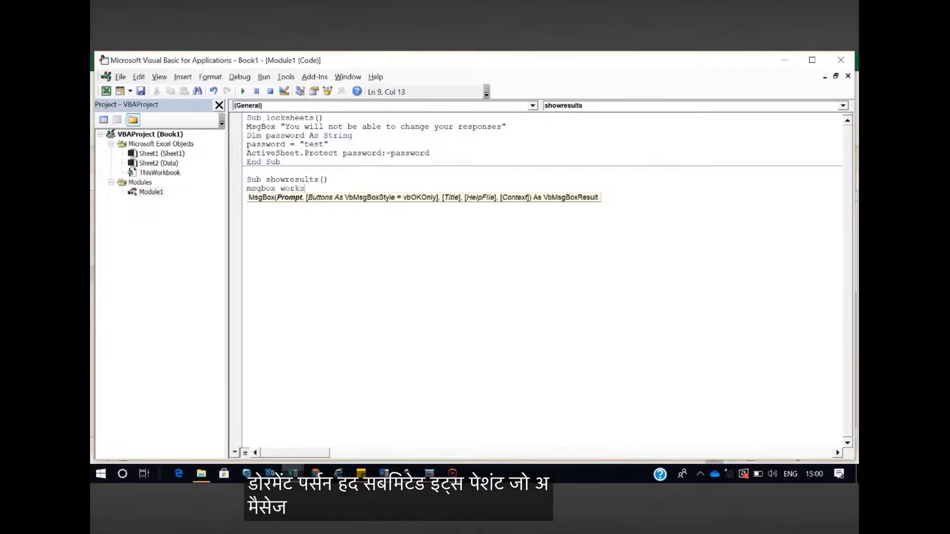
{"action": "type", "text": "heets"}
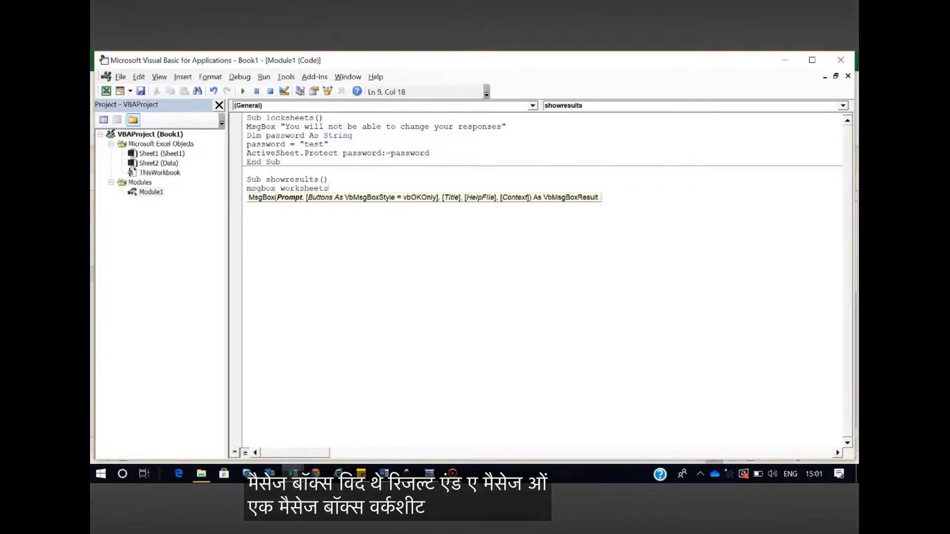
{"action": "type", "text": ")sh"}
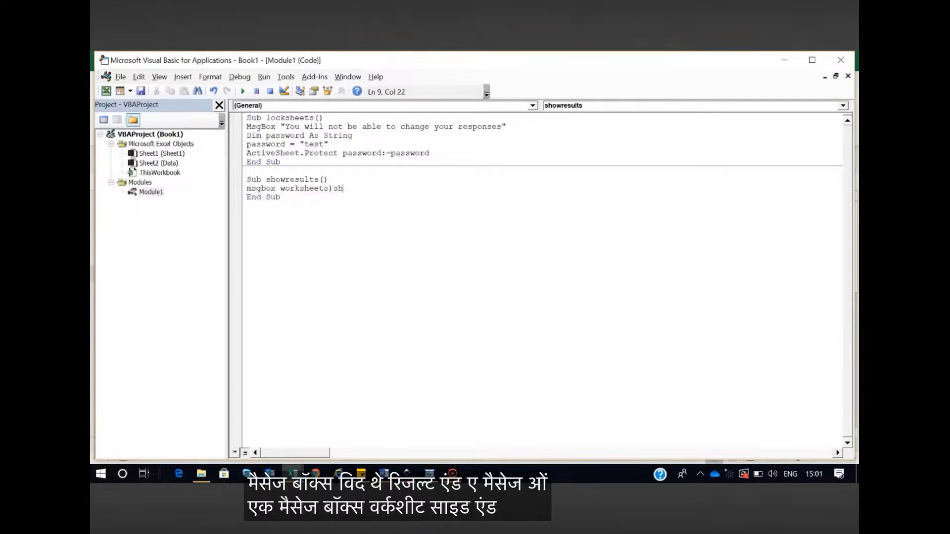
{"action": "key", "text": "BackSpace"}
{"action": "key", "text": "BackSpace"}
{"action": "key", "text": "BackSpace"}
{"action": "type", "text": "(\"sheet"}
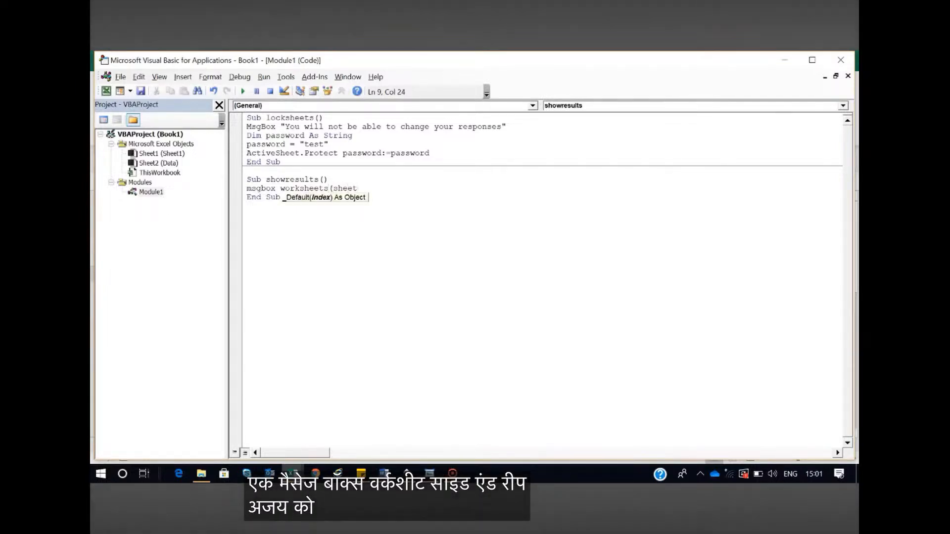
{"action": "type", "text": "2"}
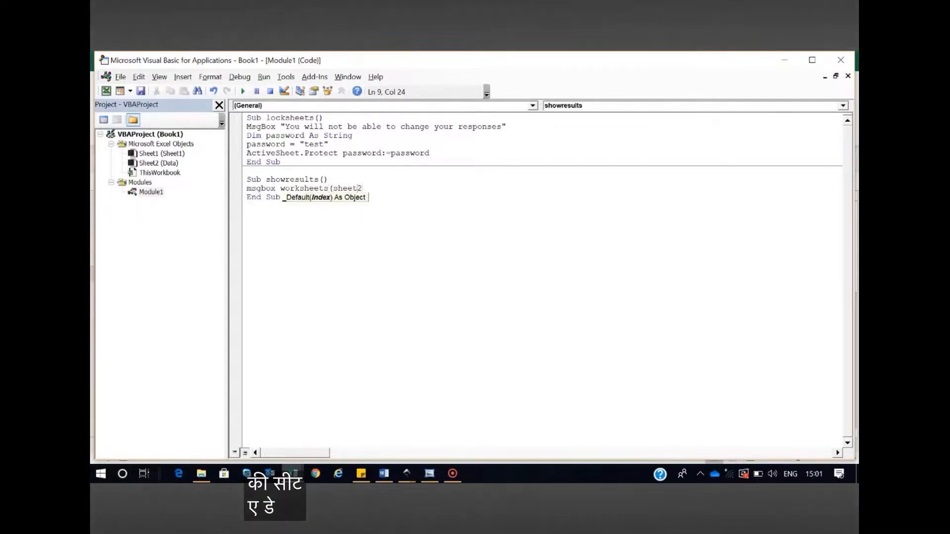
{"action": "type", "text": "\""}
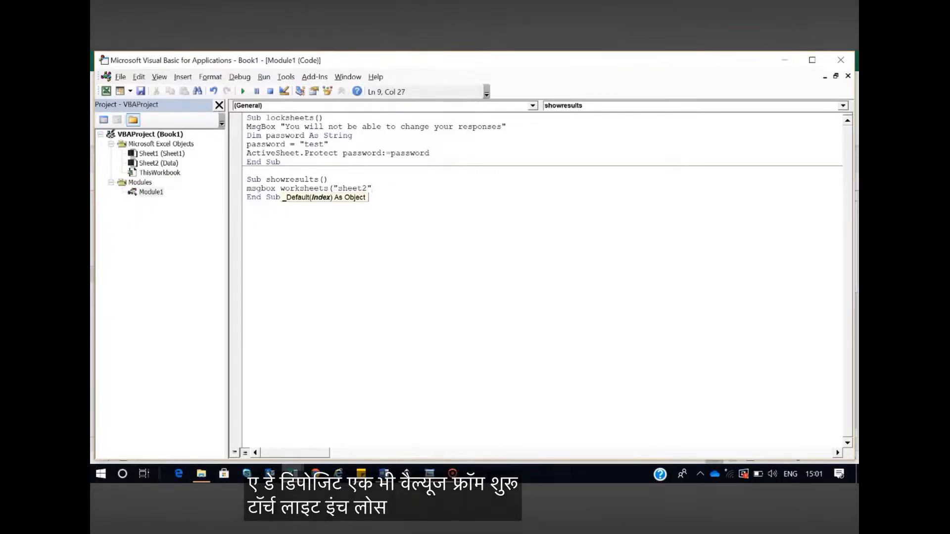
{"action": "type", "text": ")"}
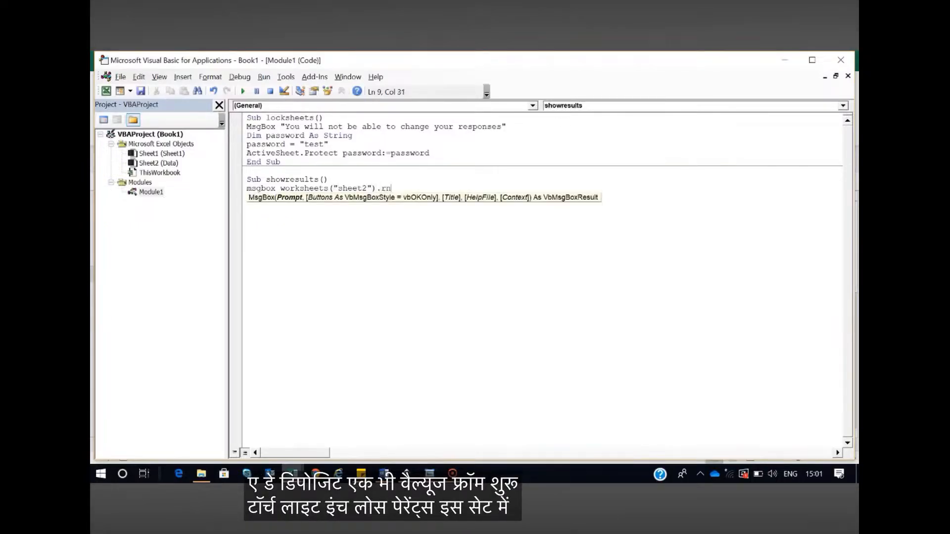
{"action": "type", "text": ".range"}
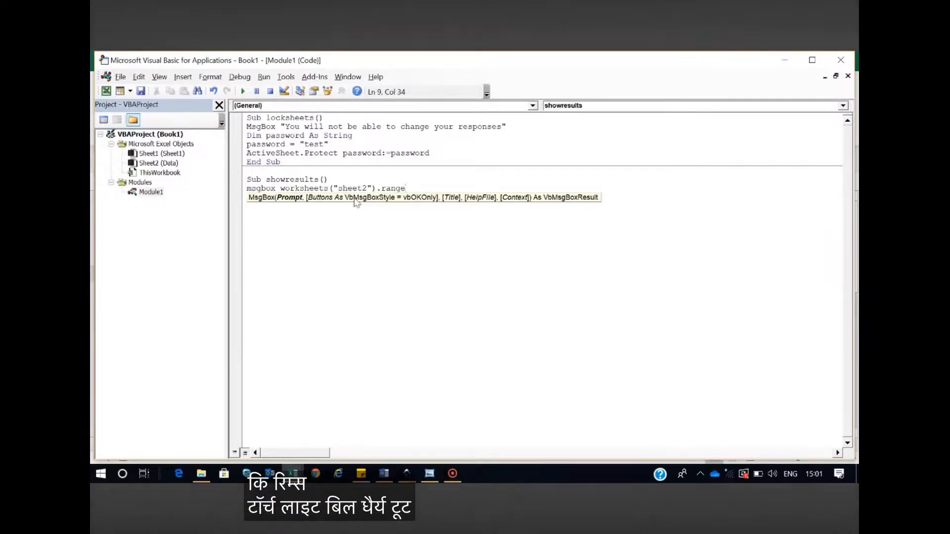
{"action": "type", "text": "("}
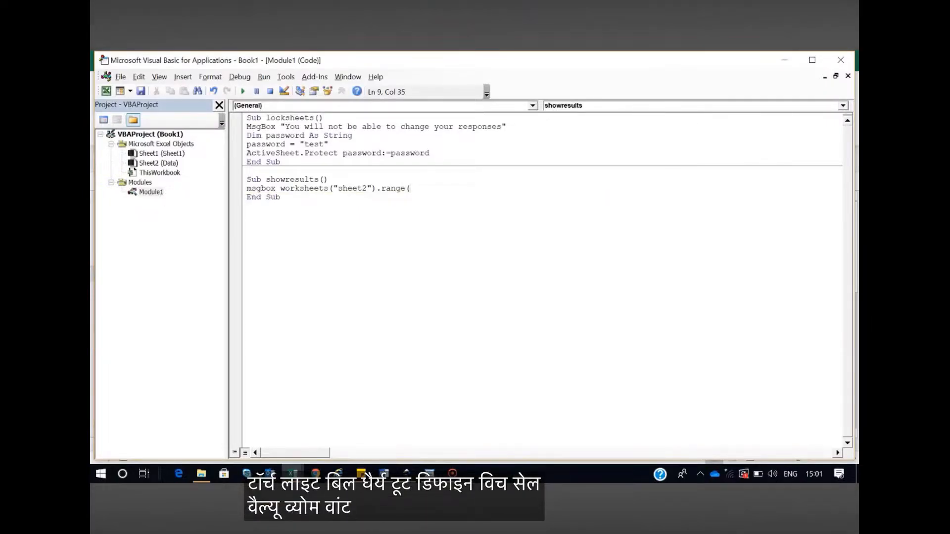
{"action": "type", "text": "\""}
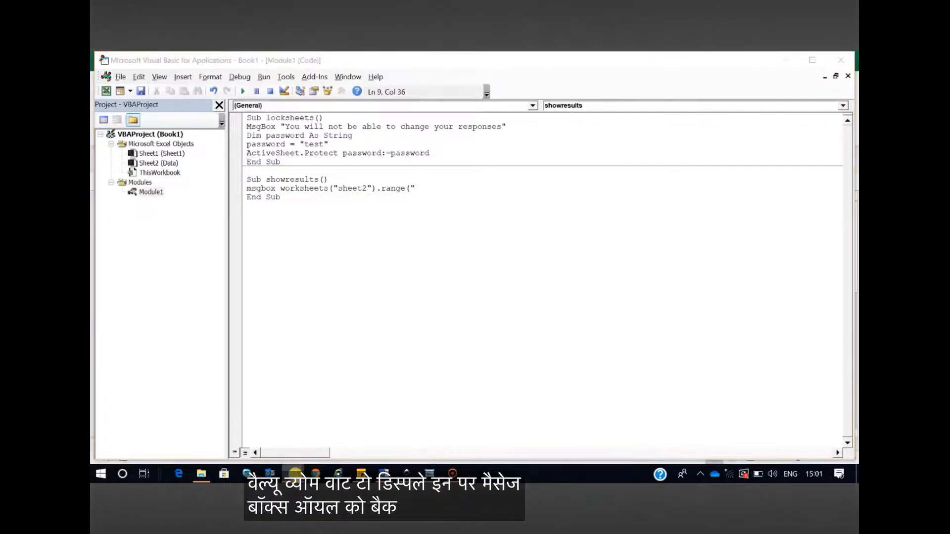
Locate the exam message cell on the Data sheet of Book1 and complete the MsgBox reference as Range("H7").Text
{"action": "left_click", "coordinate": [295, 474]}
{"action": "left_click", "coordinate": [250, 437]}
{"action": "left_click", "coordinate": [189, 445]}
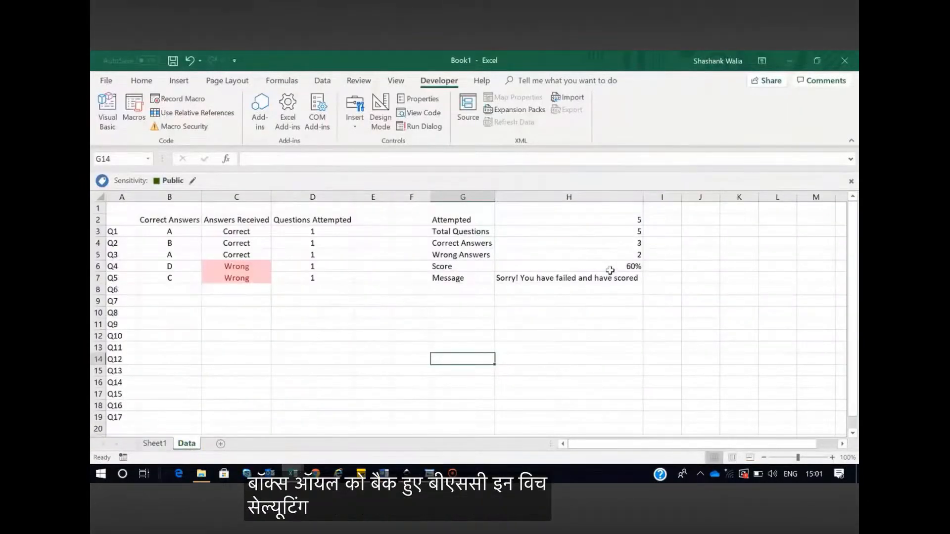
{"action": "left_click", "coordinate": [569, 280]}
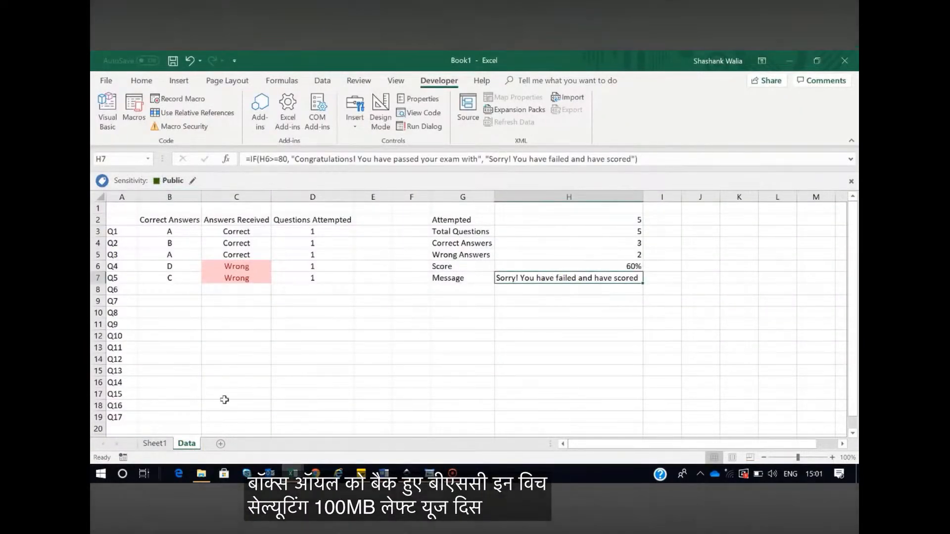
{"action": "key", "text": "alt+Tab"}
{"action": "type", "text": "H"}
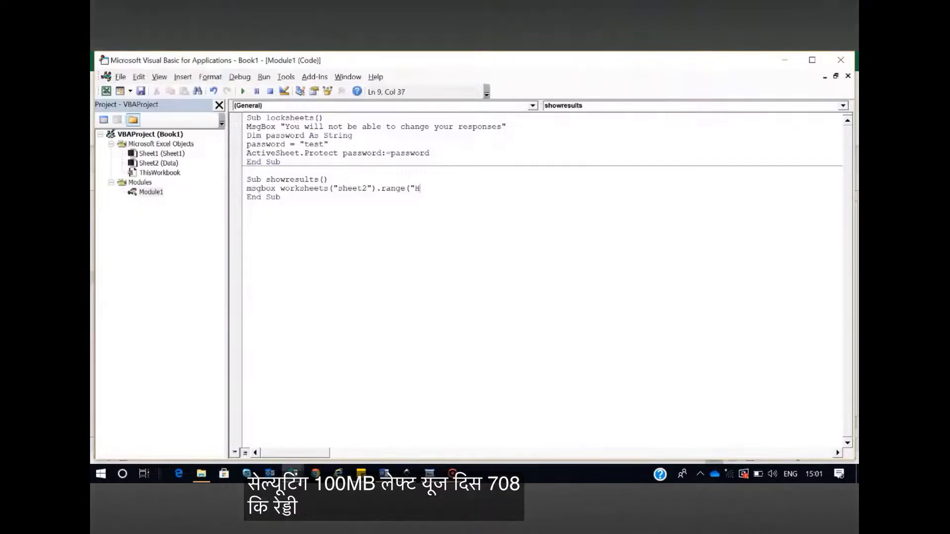
{"action": "type", "text": "&\""}
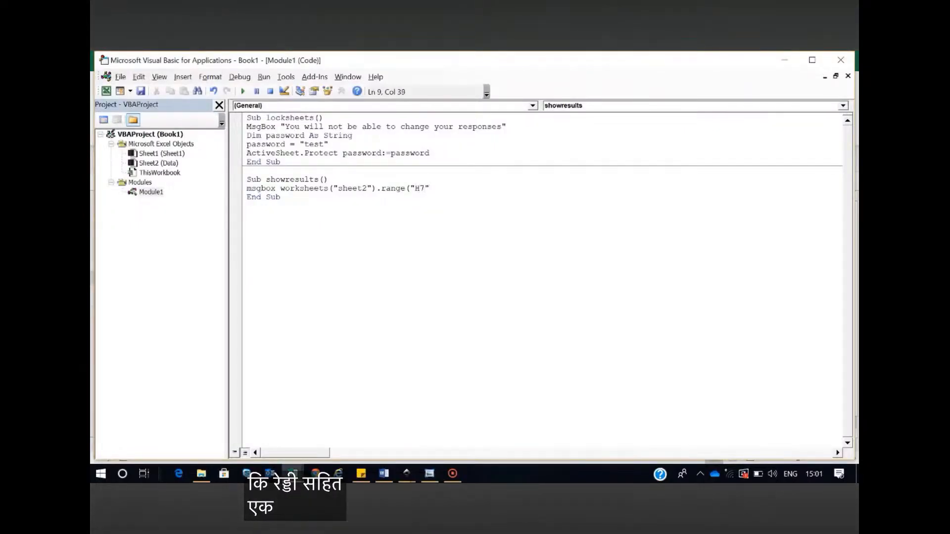
{"action": "type", "text": ")"}
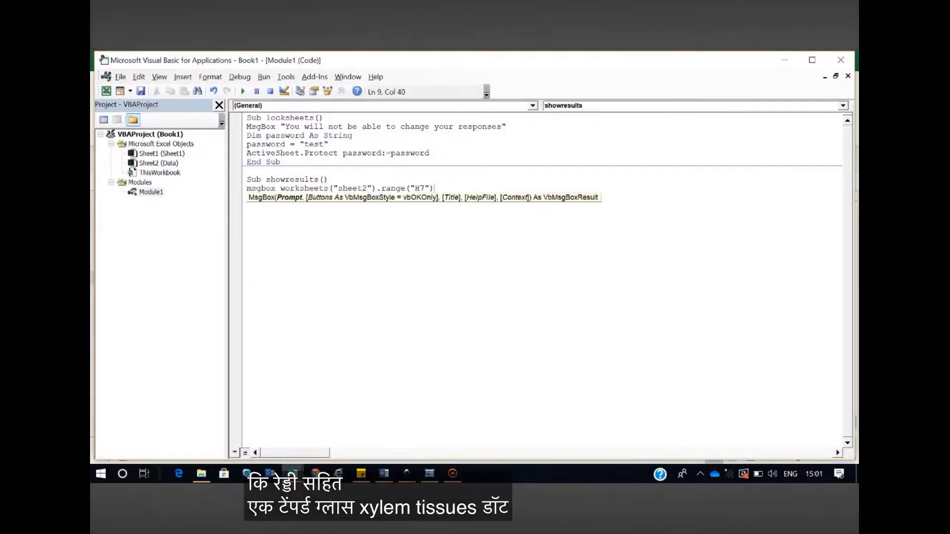
{"action": "type", "text": ".text "}
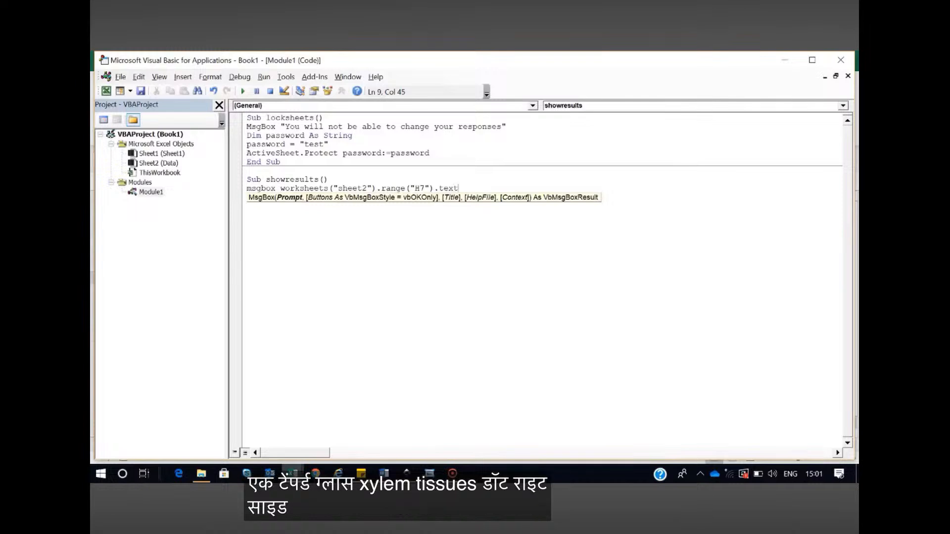
{"action": "type", "text": "&"}
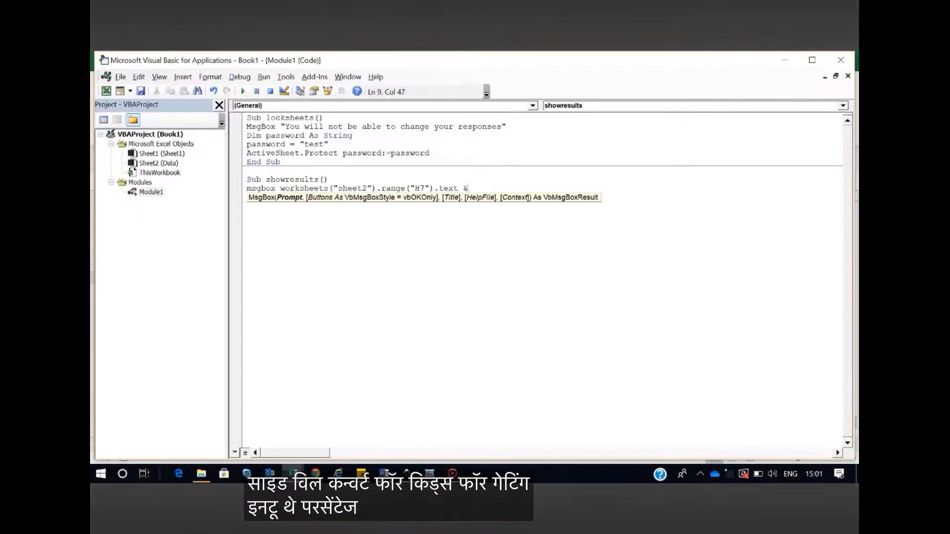
Append & " " to the MsgBox statement to add a space after the H7 text
{"action": "key", "text": "Left"}
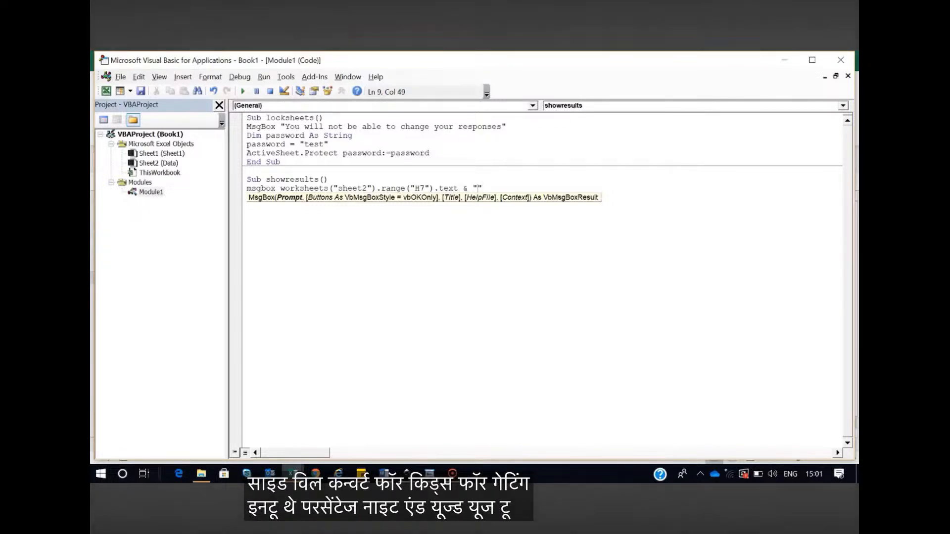
{"action": "key", "text": "Right"}
{"action": "key", "text": "Right"}
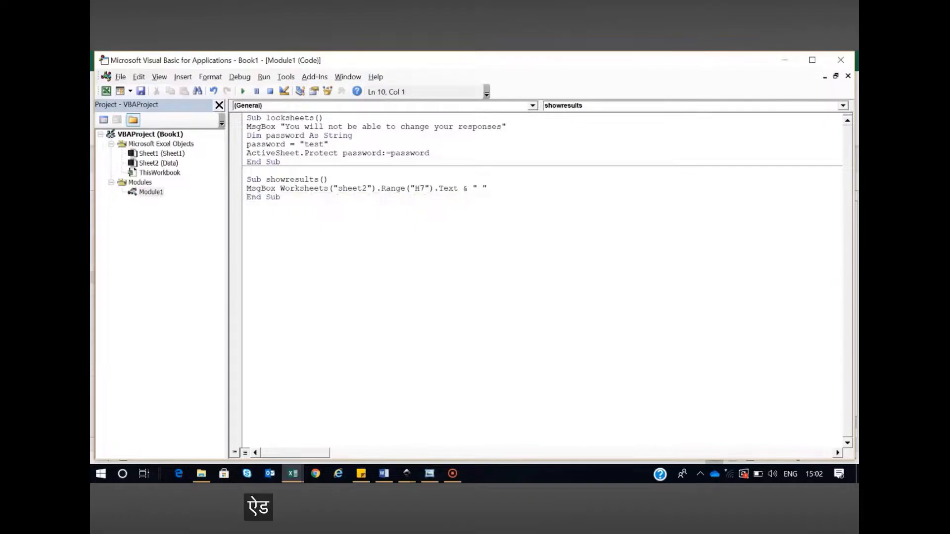
{"action": "key", "text": "BackSpace"}
{"action": "key", "text": "Return"}
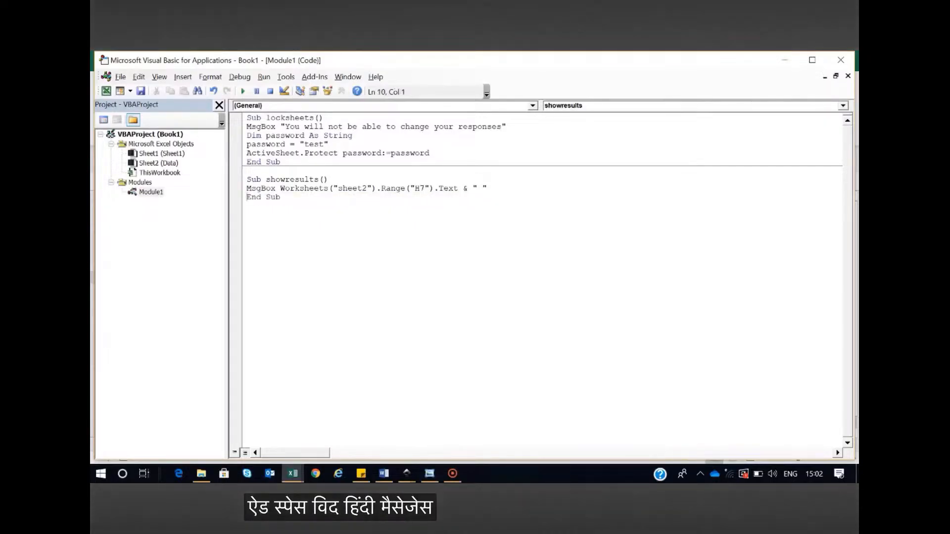
{"action": "key", "text": "Left"}
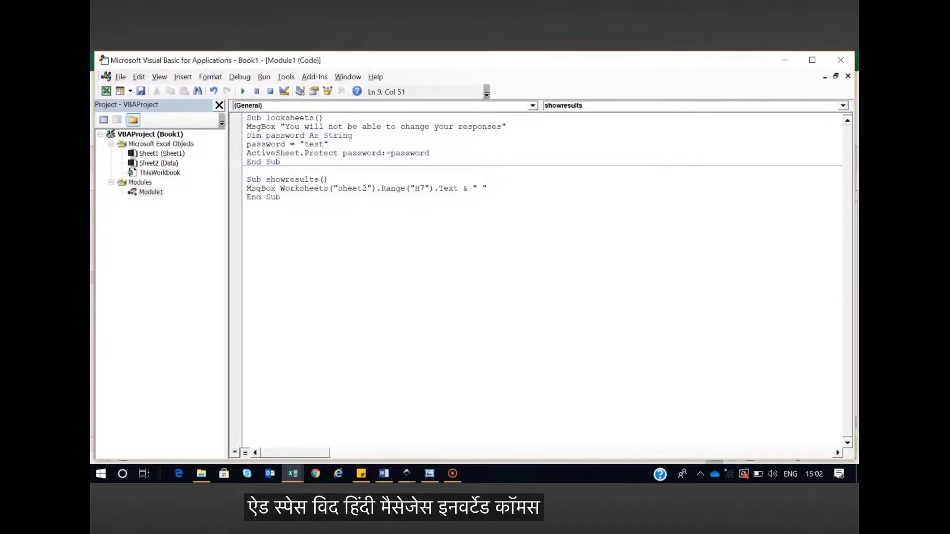
Append a copy of the worksheet reference to the MsgBox statement, pointing it to cell H8, and dismiss the compile error
{"action": "left_click_drag", "start_coordinate": [280, 188], "coordinate": [459, 187]}
{"action": "key", "text": "ctrl+c"}
{"action": "left_click", "coordinate": [511, 189]}
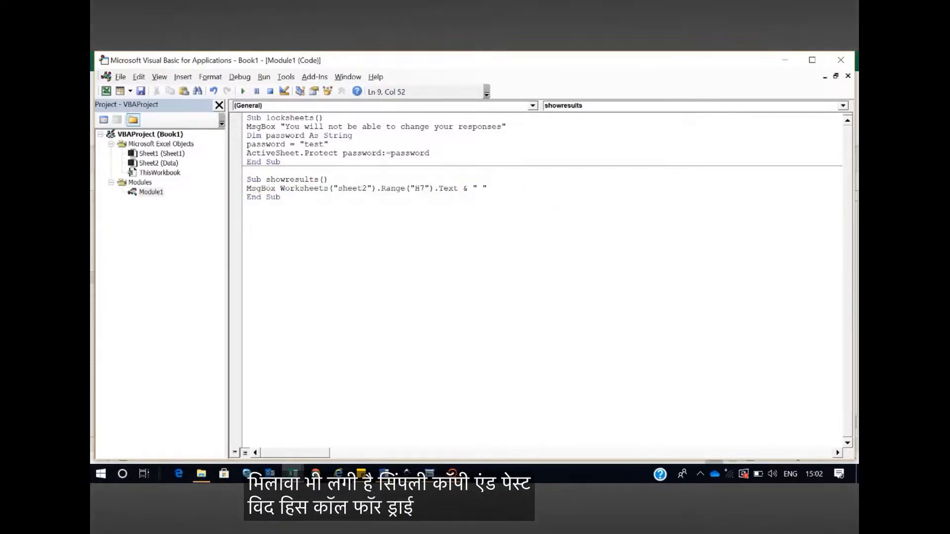
{"action": "key", "text": "ctrl+v"}
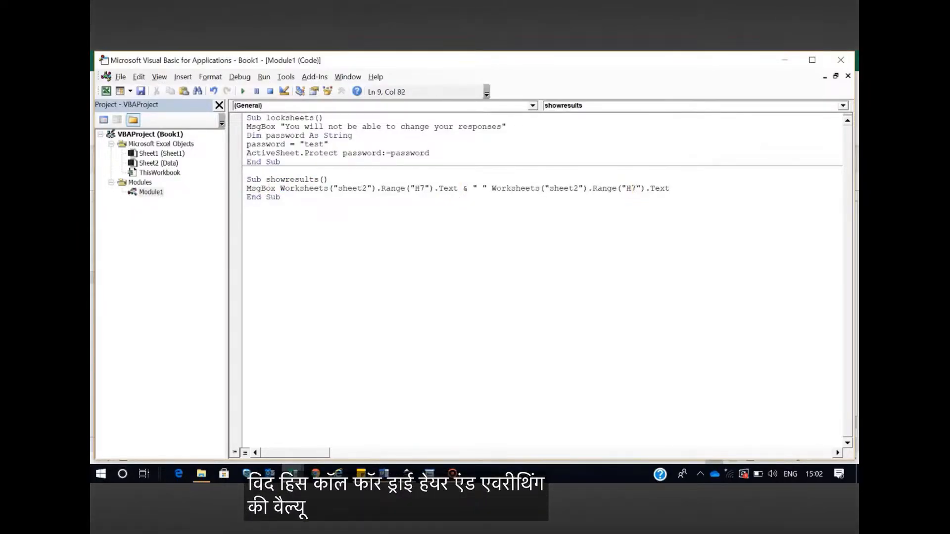
{"action": "key", "text": "BackSpace"}
{"action": "type", "text": "8"}
{"action": "left_click", "coordinate": [381, 245]}
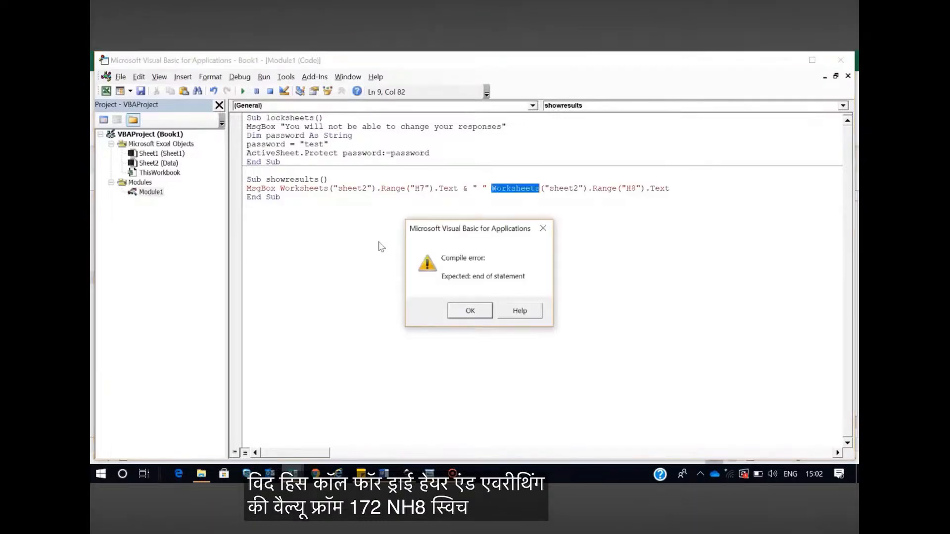
{"action": "left_click", "coordinate": [469, 311]}
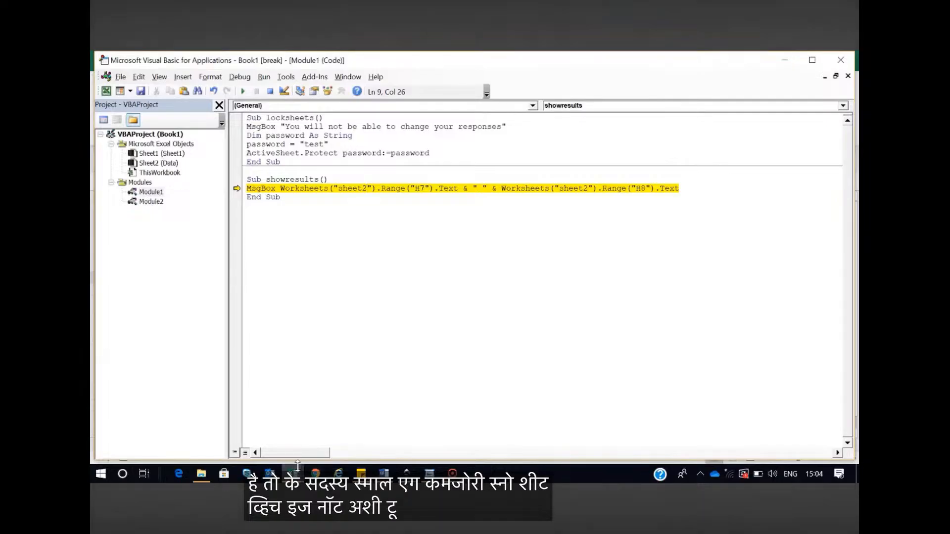
Check the sheet's name in the Book1 workbook and replace "sheet2" with "data" in both Worksheets references of showresults
{"action": "mouse_move", "coordinate": [293, 474]}
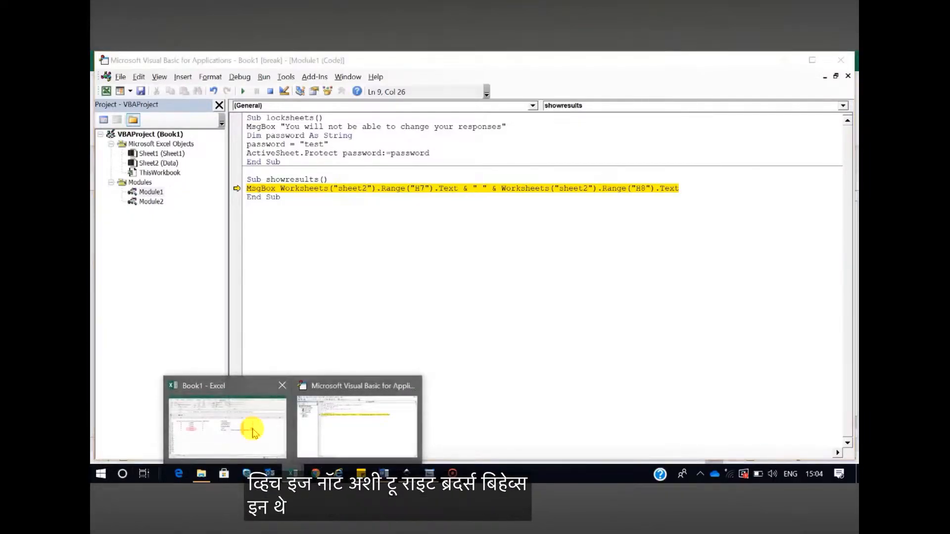
{"action": "left_click", "coordinate": [185, 445]}
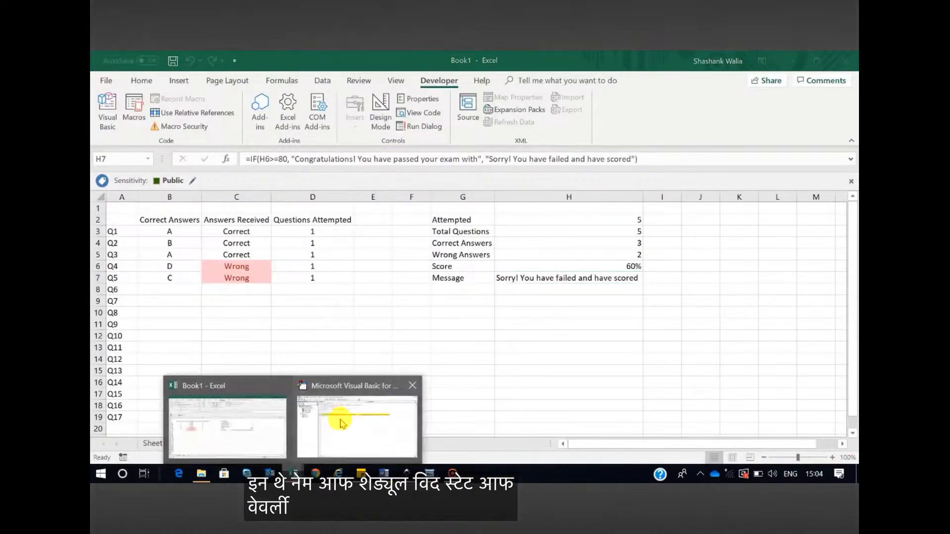
{"action": "left_click", "coordinate": [307, 420]}
{"action": "key", "text": "BackSpace"}
{"action": "key", "text": "BackSpace"}
{"action": "key", "text": "BackSpace"}
{"action": "key", "text": "BackSpace"}
{"action": "key", "text": "BackSpace"}
{"action": "type", "text": "d"}
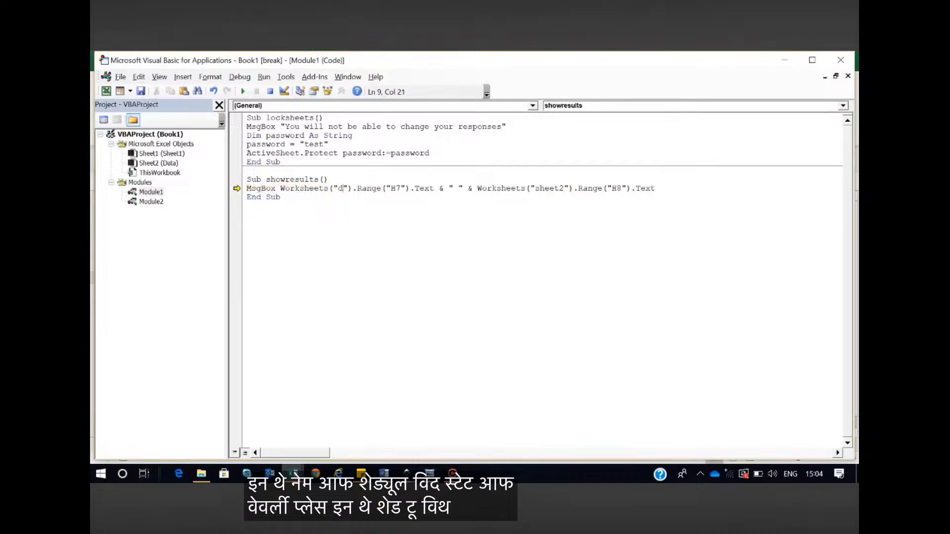
{"action": "type", "text": "ata"}
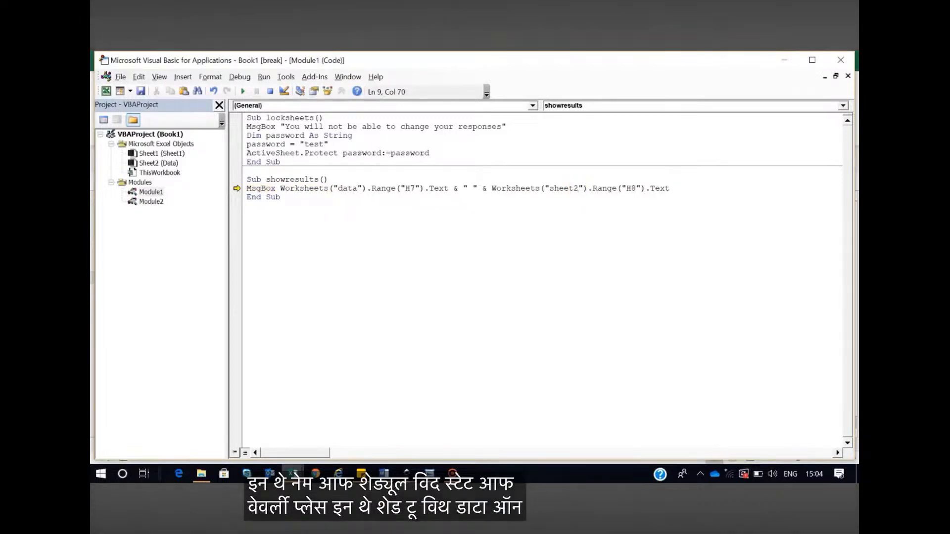
{"action": "key", "text": "BackSpace"}
{"action": "key", "text": "BackSpace"}
{"action": "key", "text": "BackSpace"}
{"action": "key", "text": "BackSpace"}
{"action": "key", "text": "BackSpace"}
{"action": "key", "text": "BackSpace"}
{"action": "type", "text": "data"}
{"action": "left_click", "coordinate": [247, 206]}
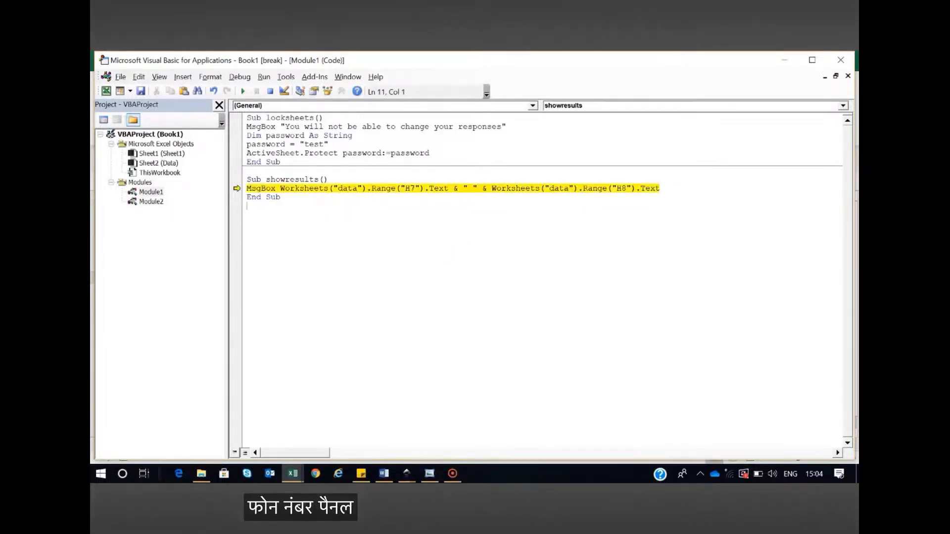
Resume the showresults macro to test its message box, and check the Score cell H6 on the Data sheet of Book1
{"action": "left_click", "coordinate": [243, 91]}
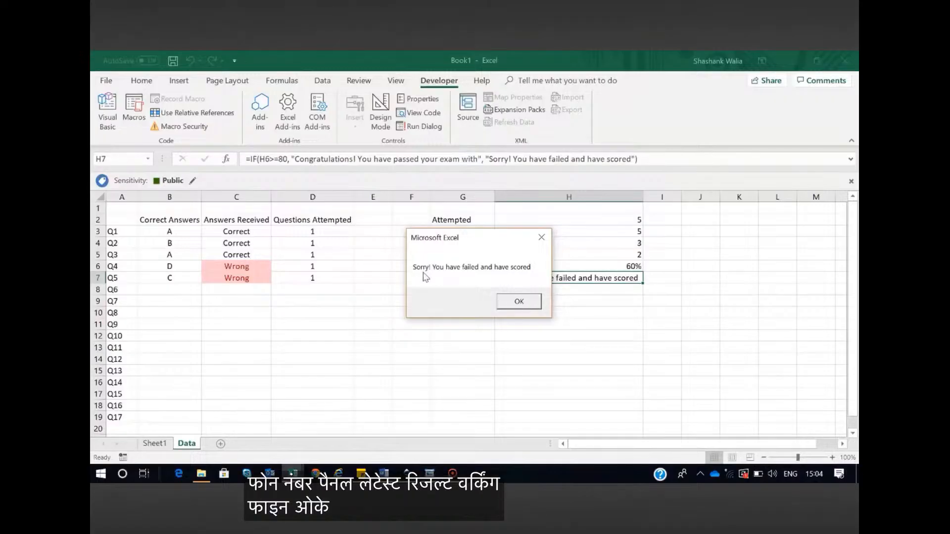
{"action": "left_click", "coordinate": [509, 307]}
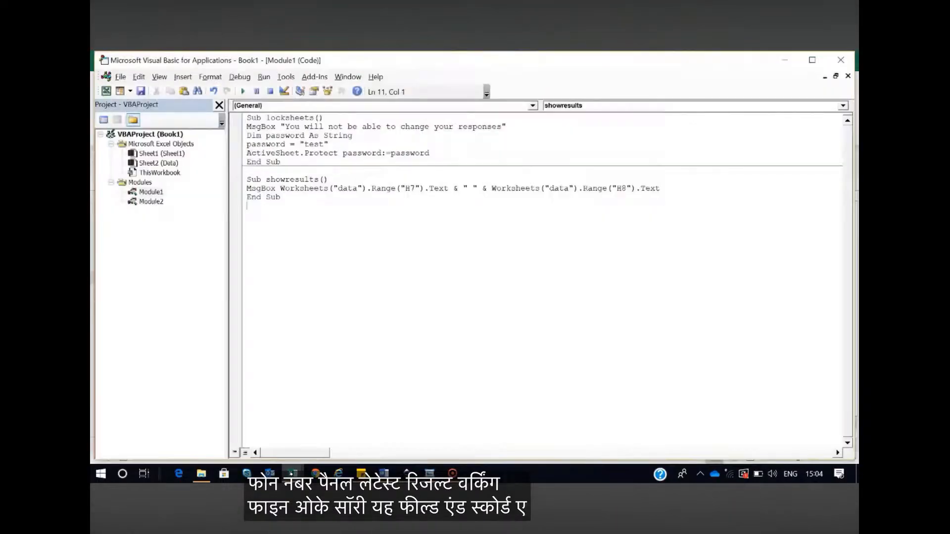
{"action": "mouse_move", "coordinate": [293, 474]}
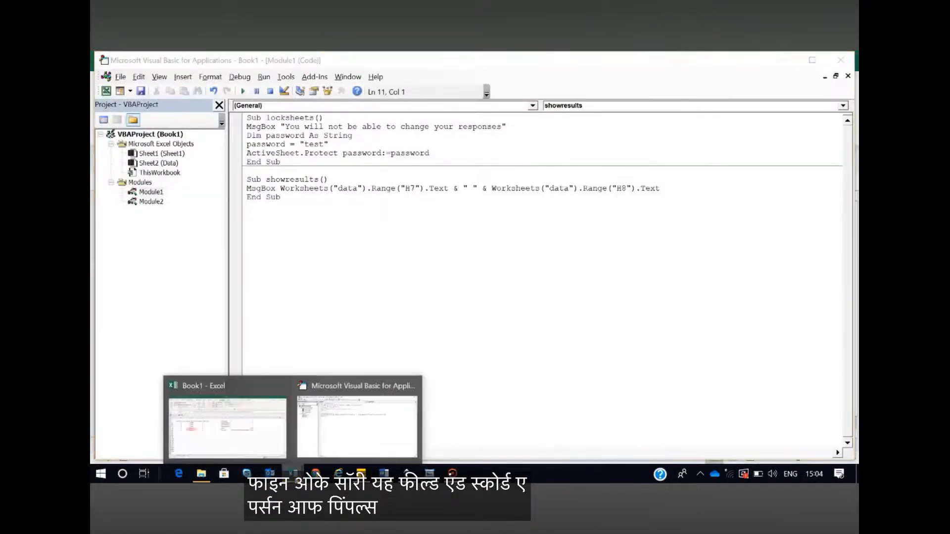
{"action": "left_click", "coordinate": [232, 430]}
{"action": "left_click", "coordinate": [605, 262]}
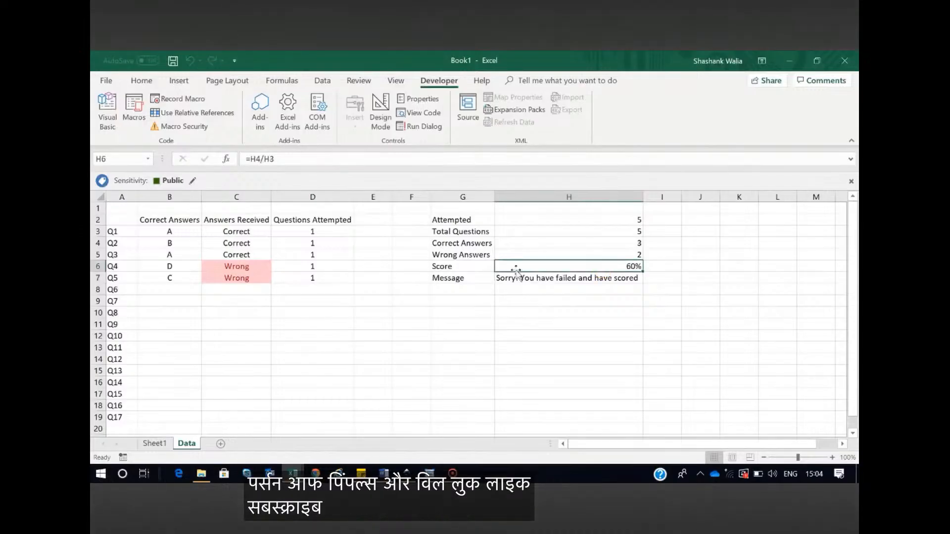
In the Visual Basic editor, change the second range reference of showresults to H6 and run the macro to test its message
{"action": "mouse_move", "coordinate": [292, 473]}
{"action": "left_click", "coordinate": [372, 422]}
{"action": "left_click", "coordinate": [621, 188]}
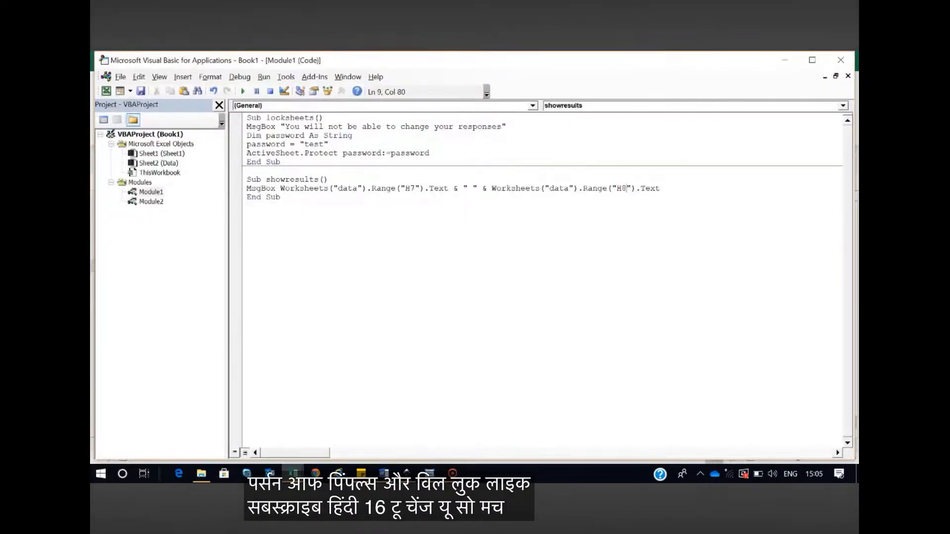
{"action": "key", "text": "Delete"}
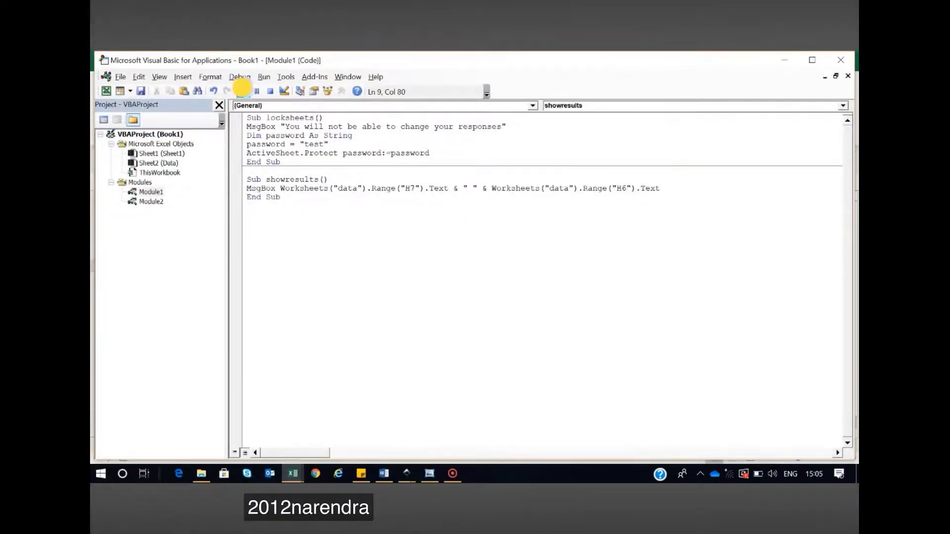
{"action": "left_click", "coordinate": [243, 92]}
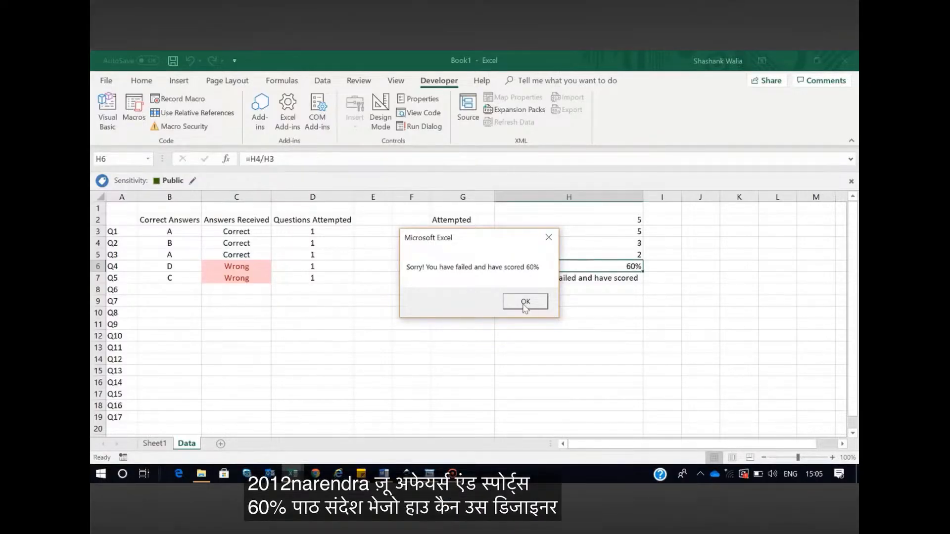
{"action": "left_click", "coordinate": [525, 303]}
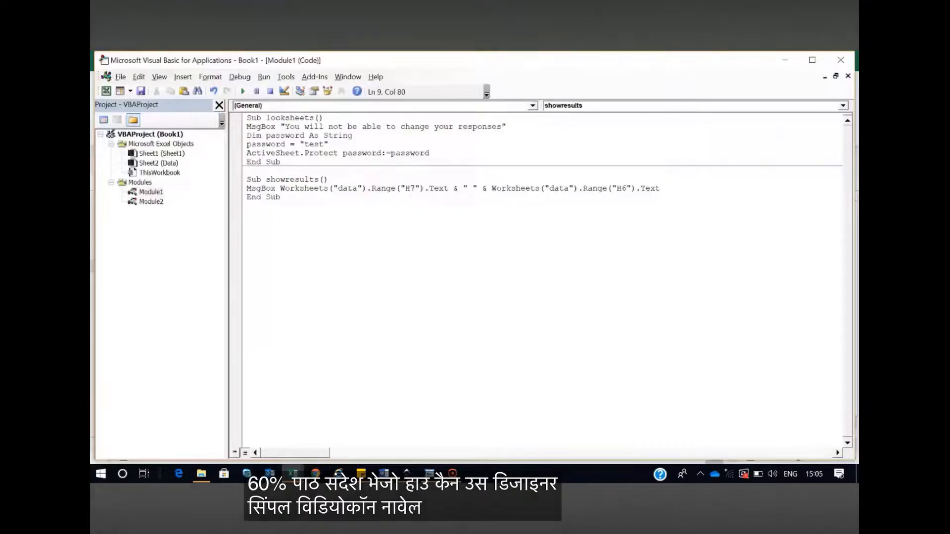
Review the runmacros code in Module2 and return to the Book1 workbook
{"action": "left_click", "coordinate": [154, 203]}
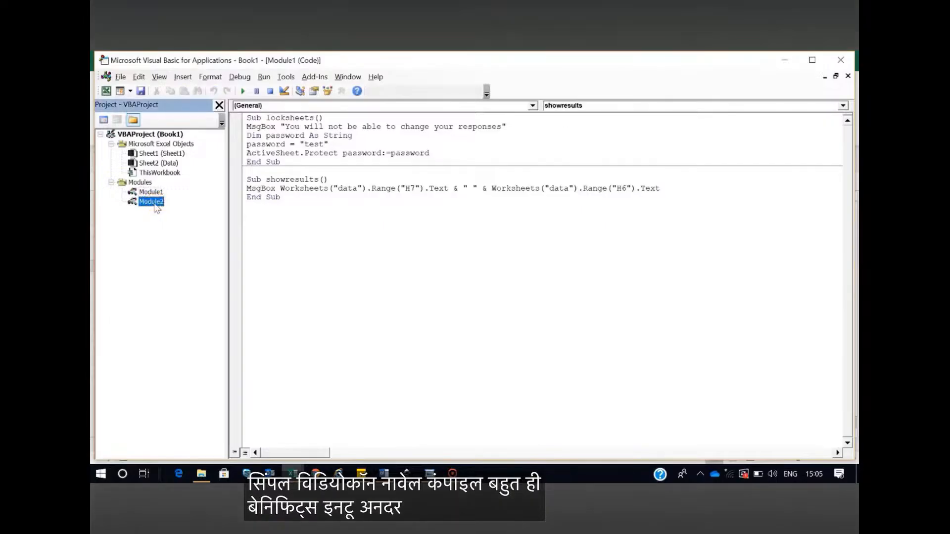
{"action": "double_click", "coordinate": [154, 204]}
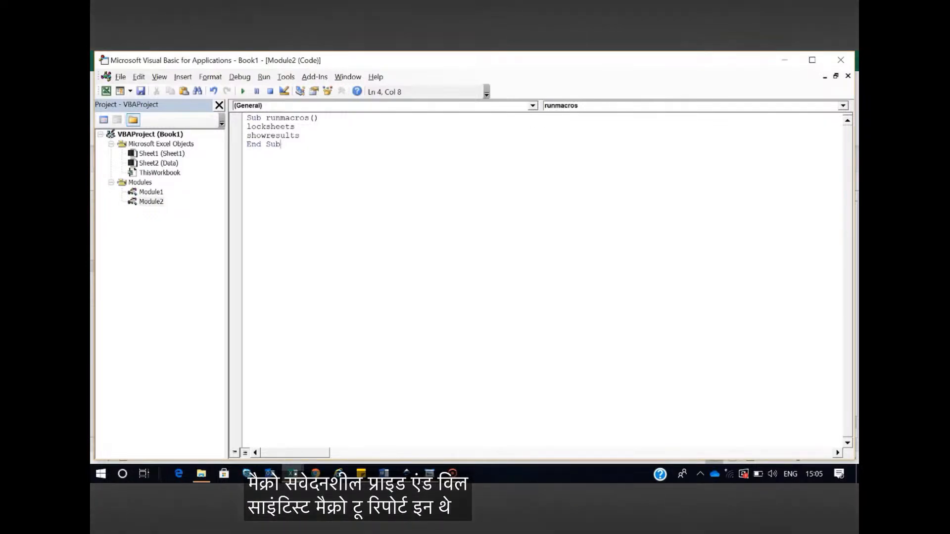
{"action": "left_click", "coordinate": [842, 63]}
{"action": "left_click", "coordinate": [396, 325]}
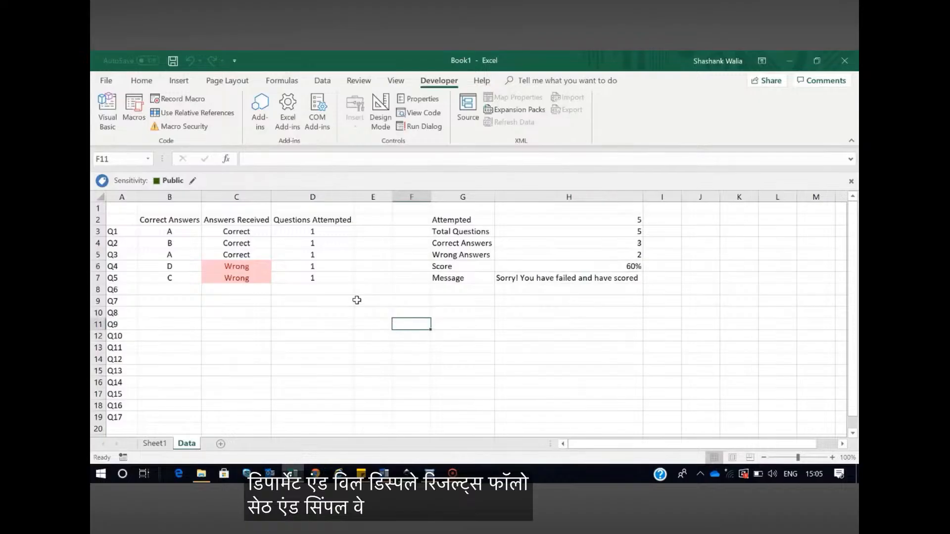
Assign the runmacros macro to the Submit shape on Sheet1 and deselect the shape
{"action": "left_click", "coordinate": [155, 443]}
{"action": "left_click", "coordinate": [657, 254]}
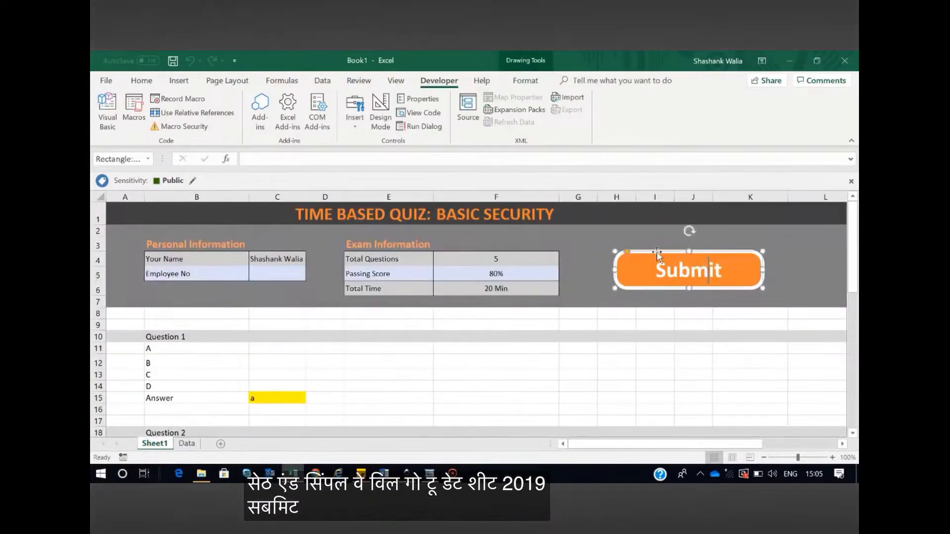
{"action": "right_click", "coordinate": [658, 253]}
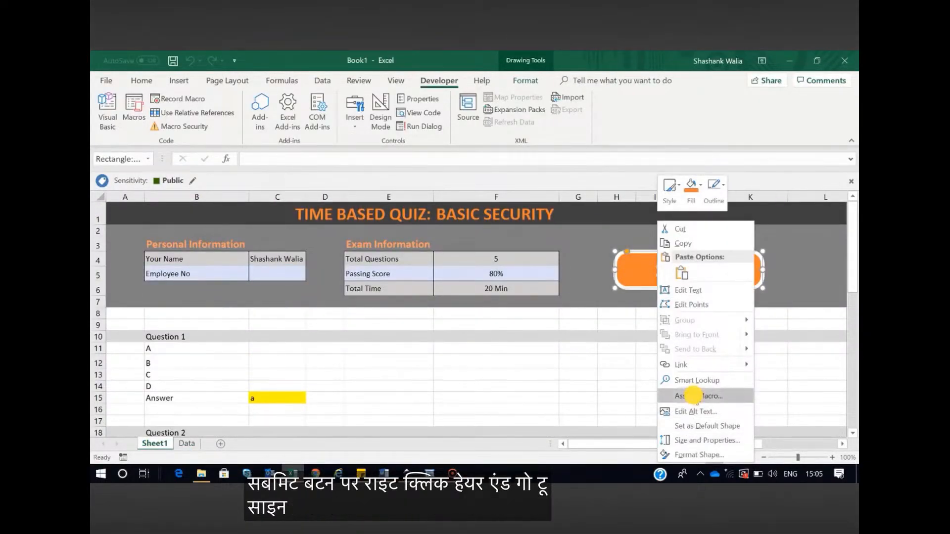
{"action": "left_click", "coordinate": [694, 396]}
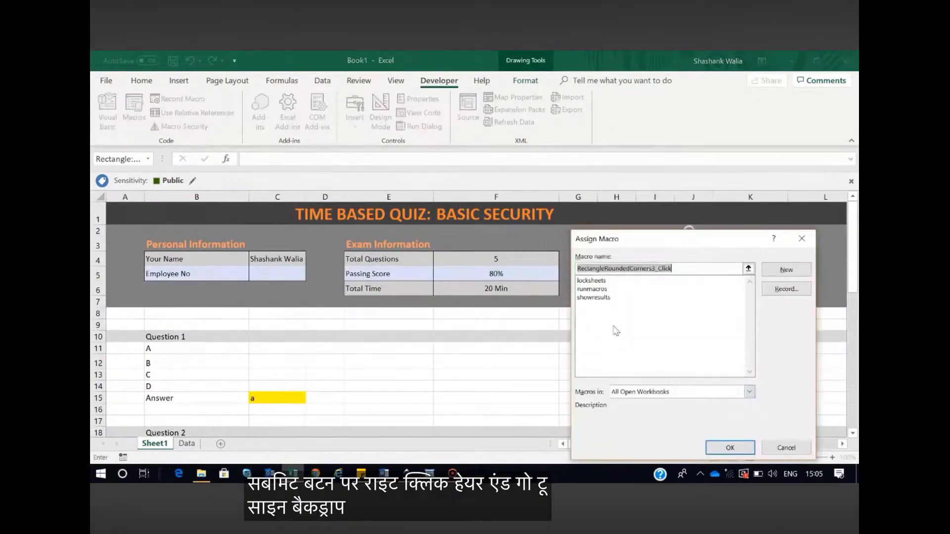
{"action": "left_click", "coordinate": [593, 290]}
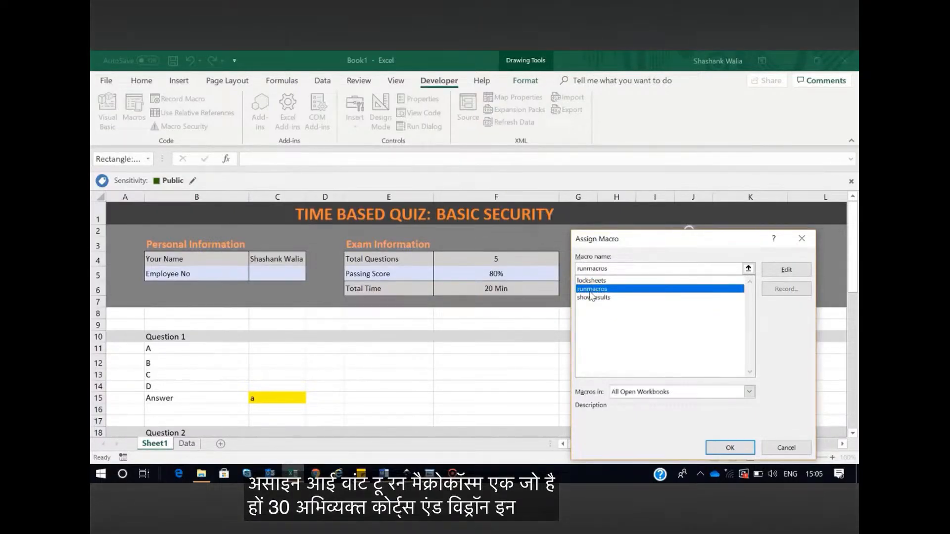
{"action": "left_click", "coordinate": [720, 448]}
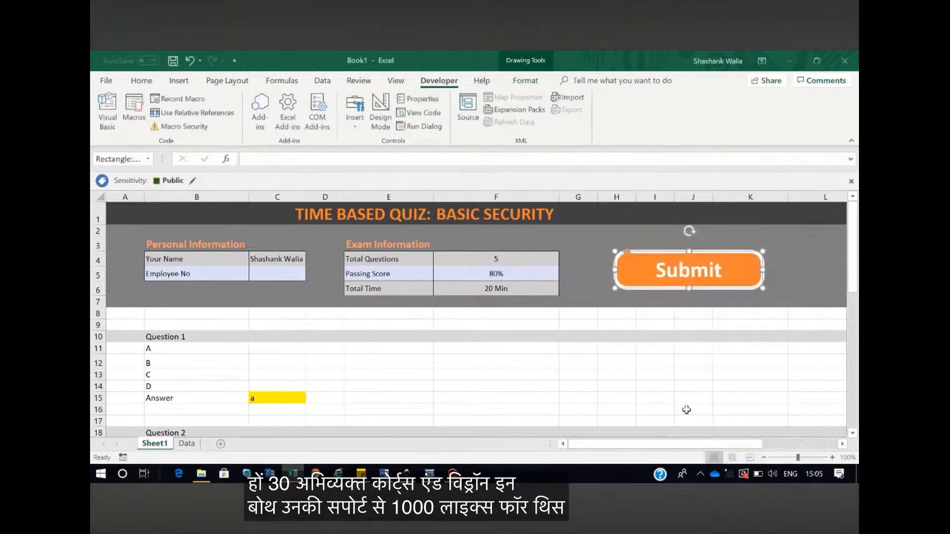
{"action": "left_click", "coordinate": [655, 361]}
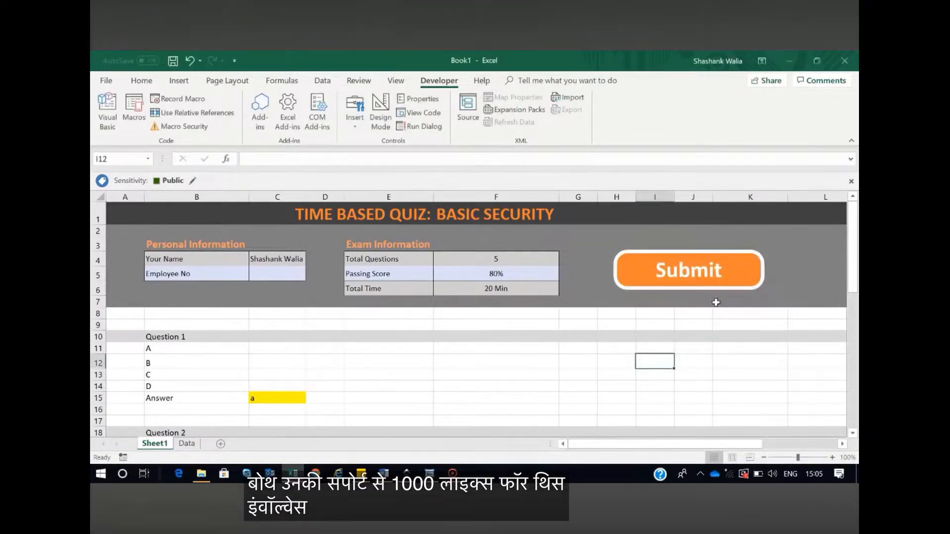
Test the Submit shape on Sheet1 and dismiss both of its message boxes
{"action": "left_click", "coordinate": [648, 275]}
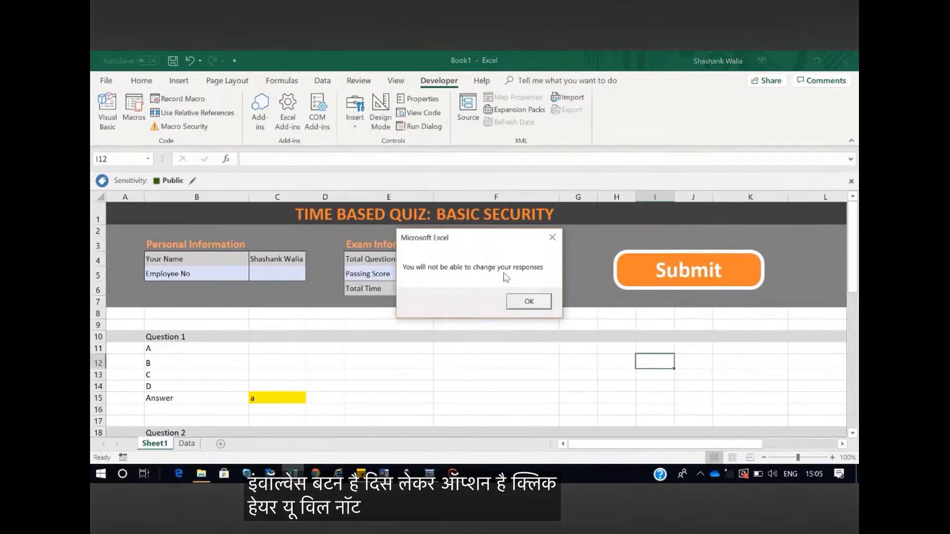
{"action": "key", "text": "Return"}
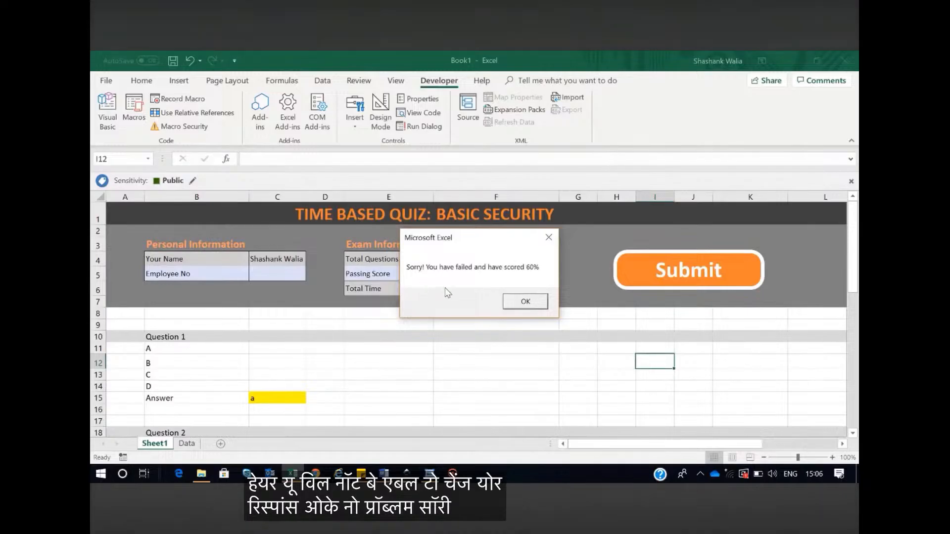
{"action": "left_click", "coordinate": [534, 302]}
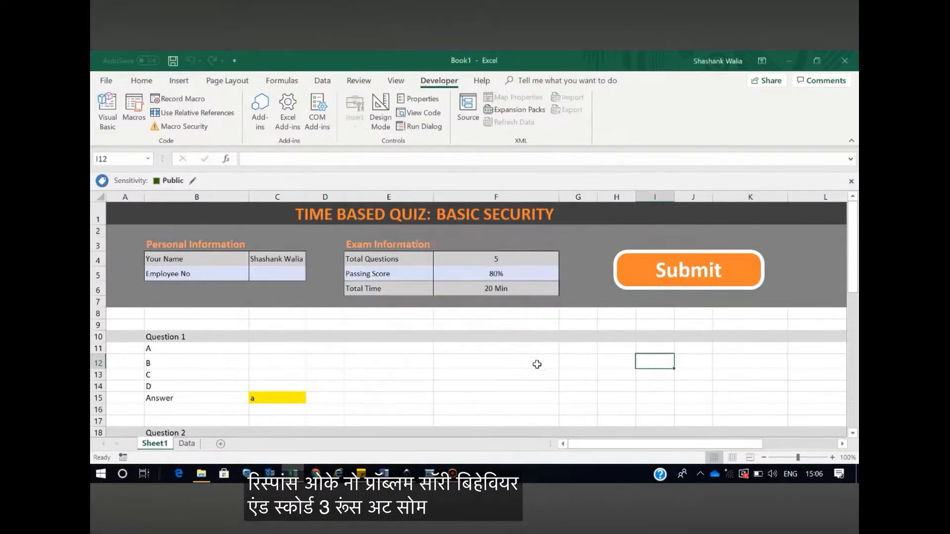
{"action": "left_click", "coordinate": [536, 364]}
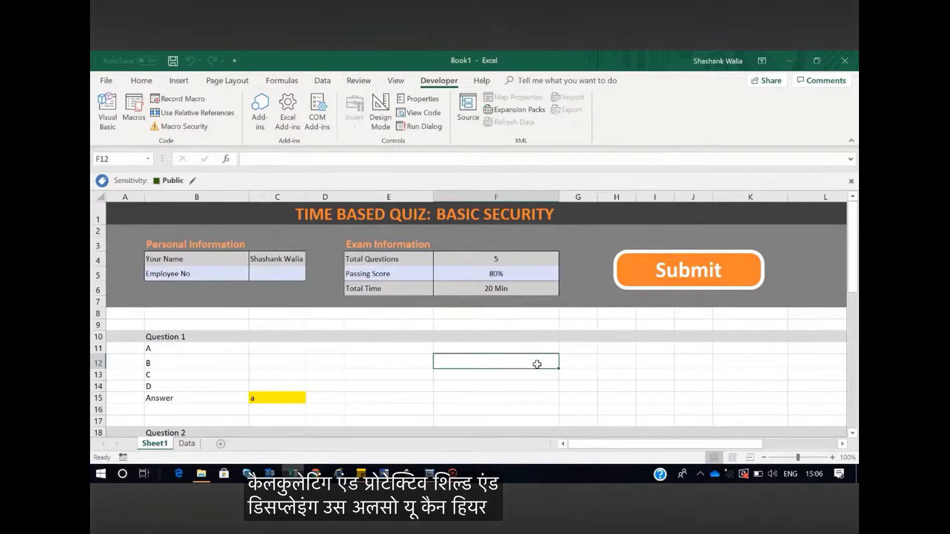
Hide the Data sheet of the quiz workbook
{"action": "left_click", "coordinate": [189, 441]}
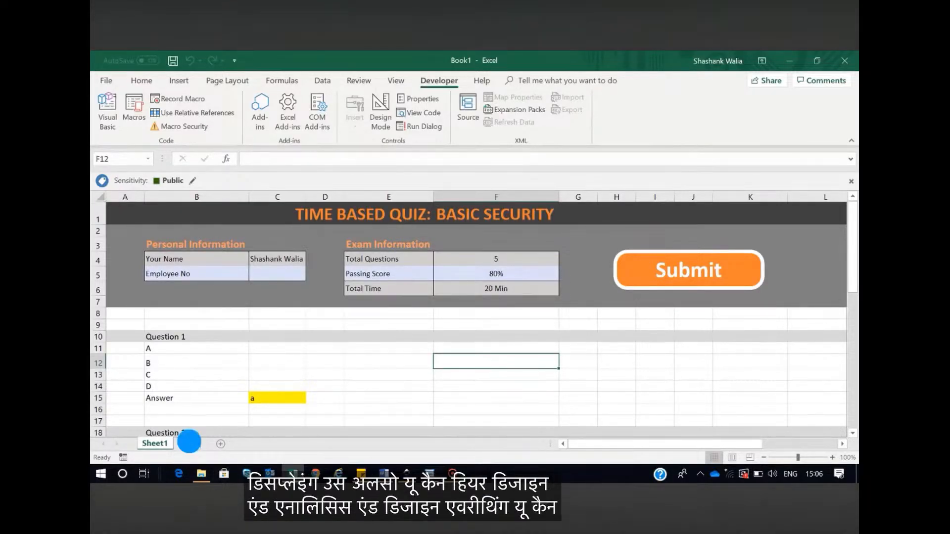
{"action": "right_click", "coordinate": [189, 442]}
{"action": "left_click", "coordinate": [213, 402]}
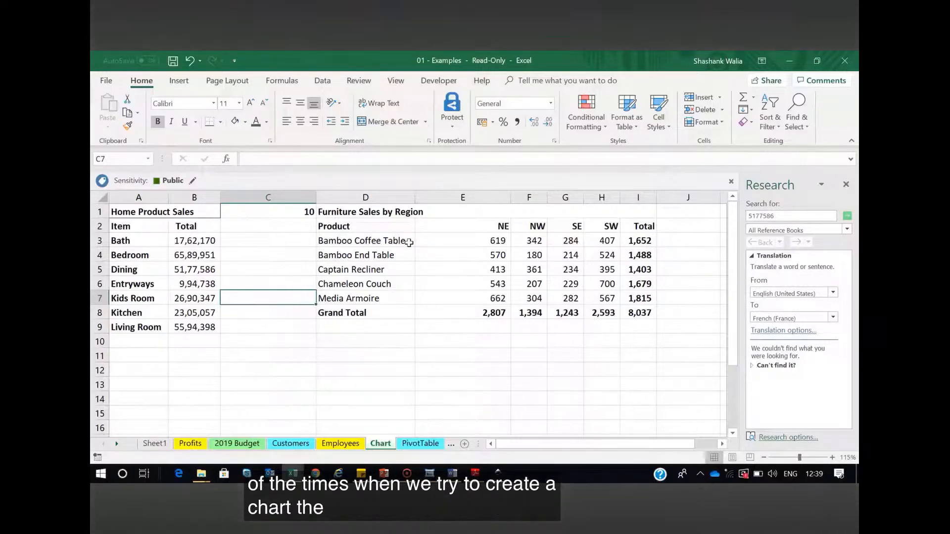
From an empty cell on the Chart sheet, insert a blank 2-D clustered column chart and move it below the Furniture Sales table
{"action": "left_click_drag", "start_coordinate": [365, 226], "coordinate": [640, 317]}
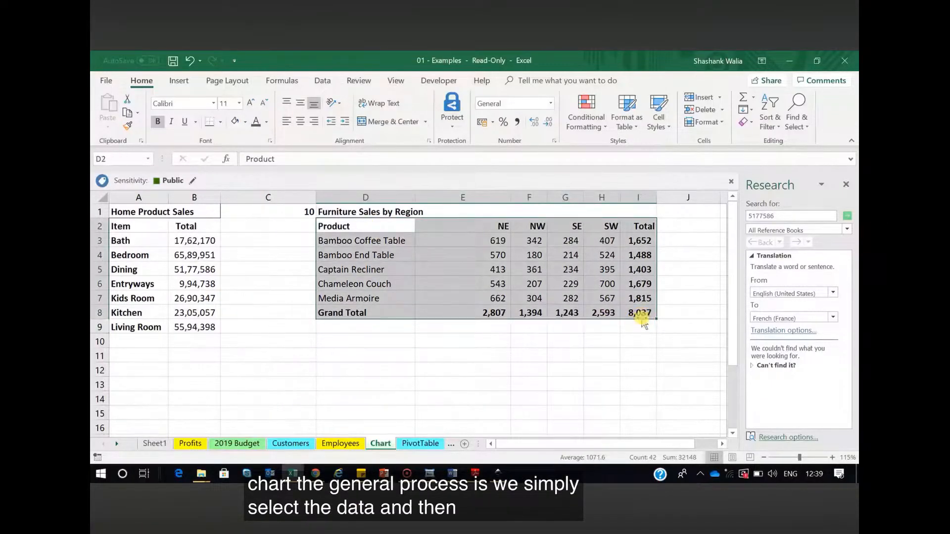
{"action": "left_click", "coordinate": [176, 83]}
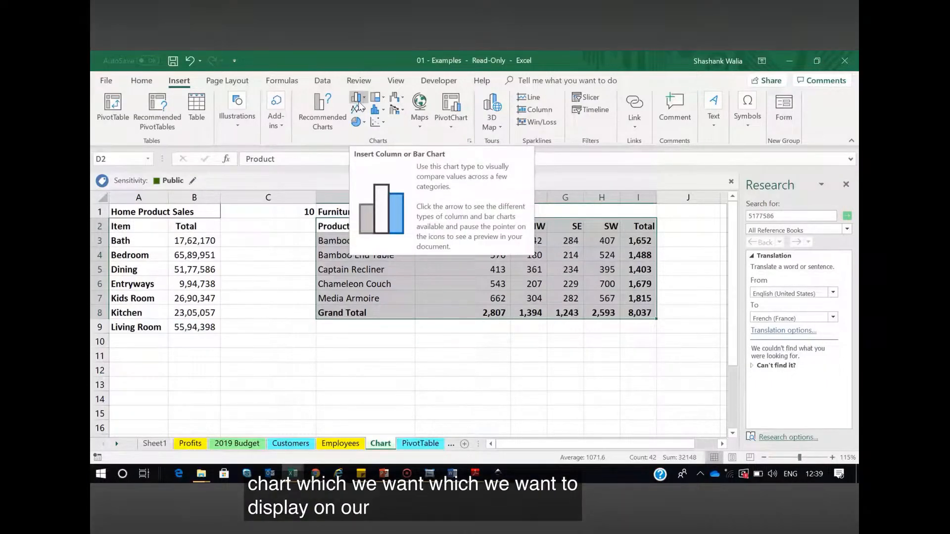
{"action": "left_click", "coordinate": [374, 380]}
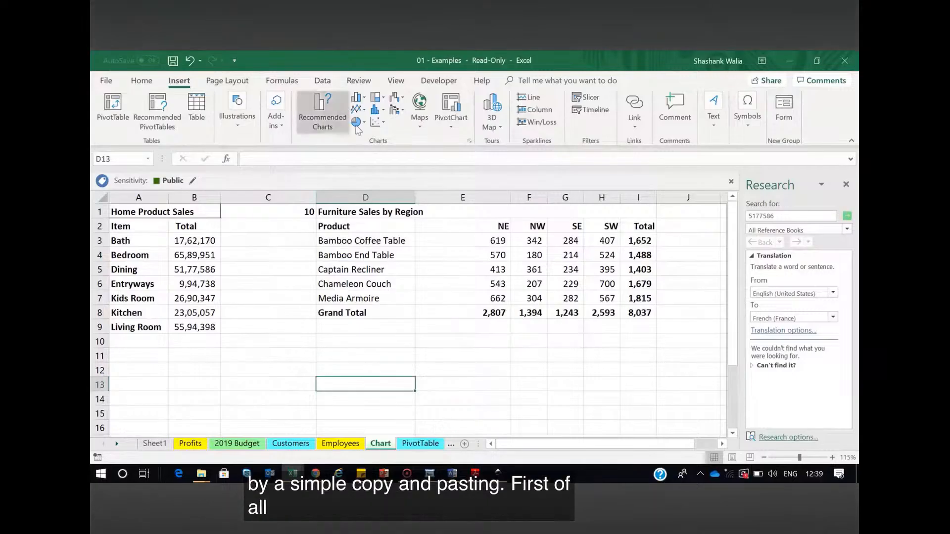
{"action": "left_click", "coordinate": [357, 97]}
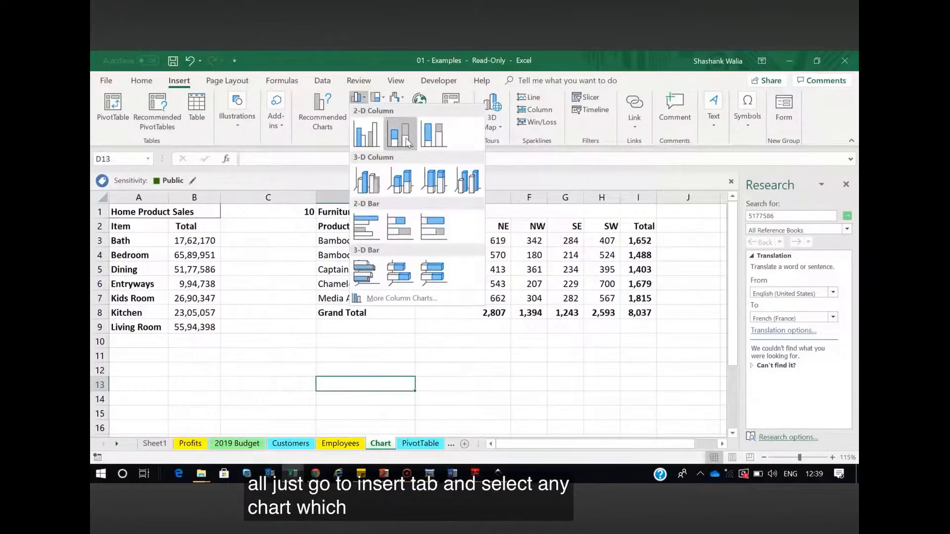
{"action": "left_click", "coordinate": [372, 142]}
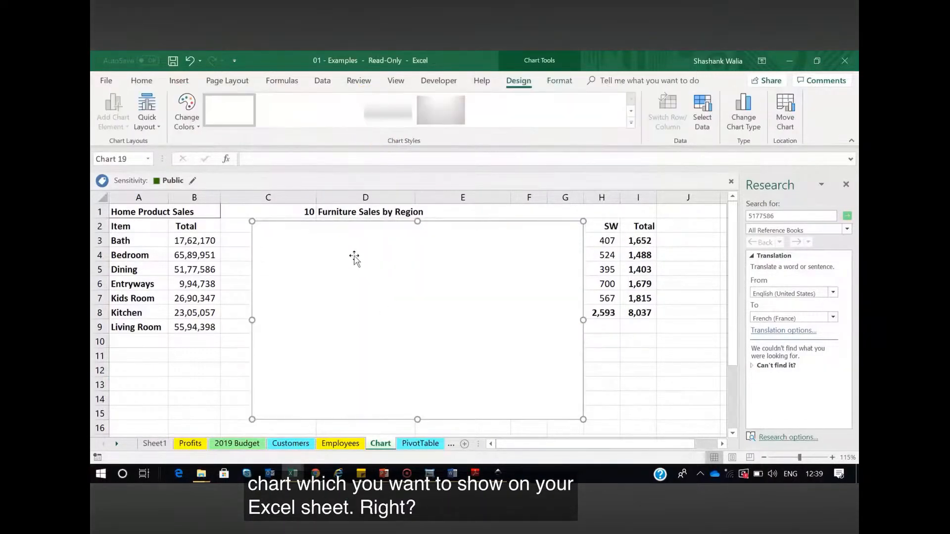
{"action": "left_click_drag", "start_coordinate": [355, 257], "coordinate": [411, 354]}
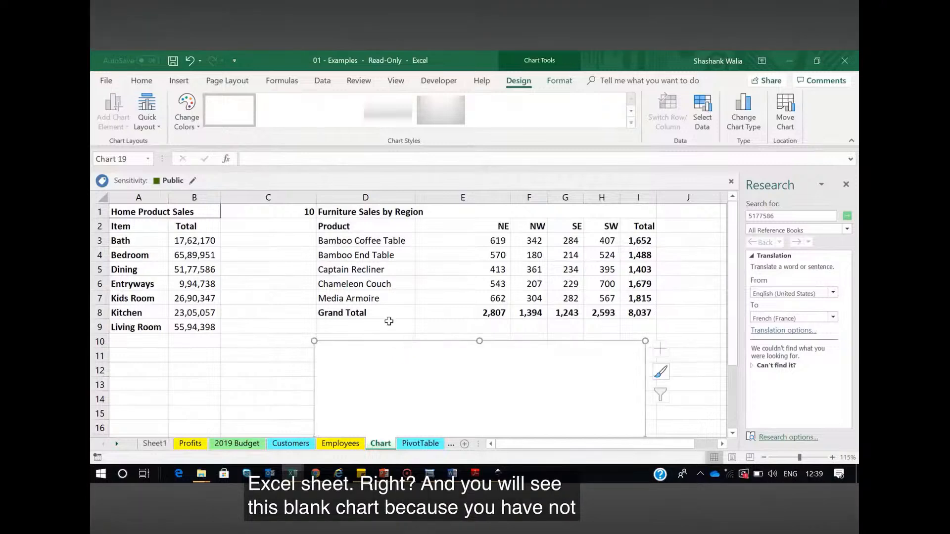
Copy the Furniture Sales by Region table D2:I8 and paste it into the blank chart
{"action": "left_click_drag", "start_coordinate": [333, 226], "coordinate": [638, 310]}
{"action": "key", "text": "ctrl+c"}
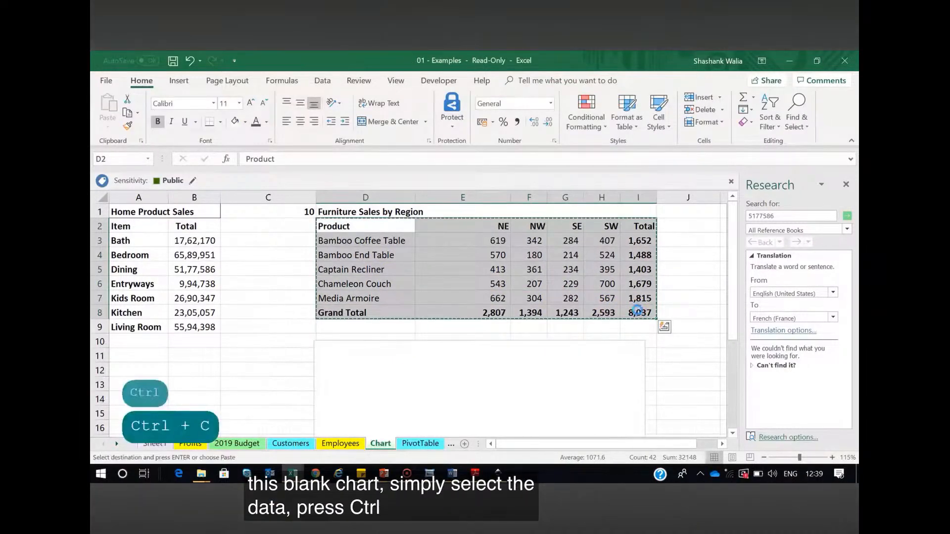
{"action": "left_click", "coordinate": [415, 354]}
{"action": "key", "text": "ctrl+v"}
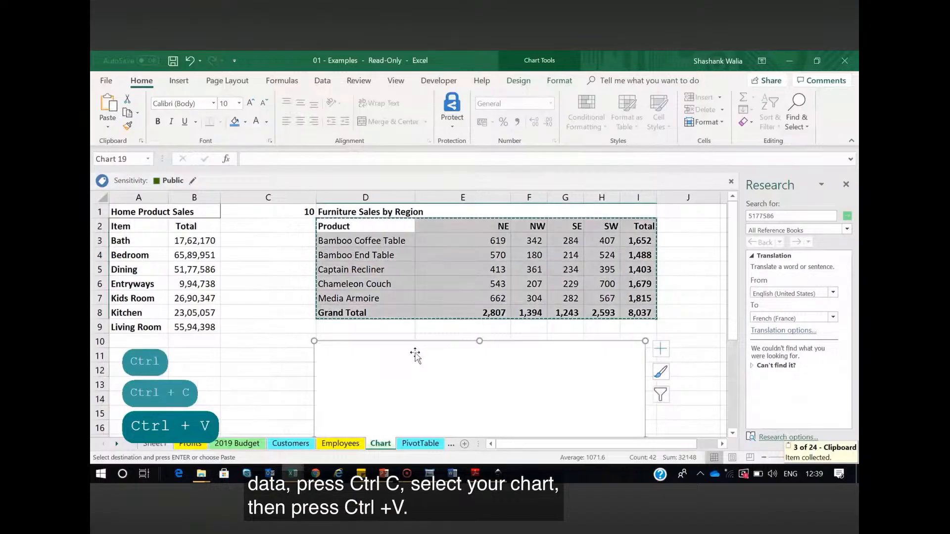
{"action": "scroll", "coordinate": [368, 244], "scroll_direction": "down", "scroll_amount": 2}
{"action": "scroll", "coordinate": [369, 243], "scroll_direction": "down", "scroll_amount": 2}
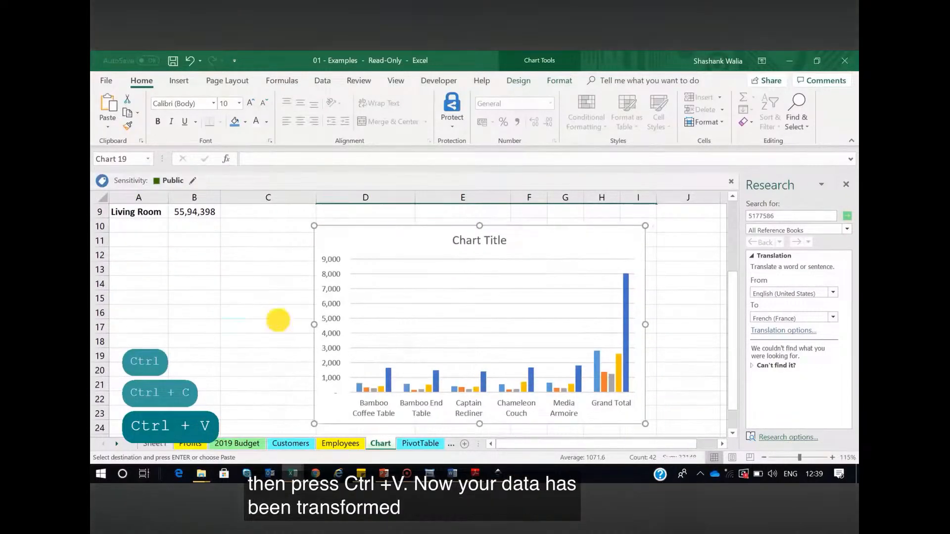
{"action": "left_click", "coordinate": [277, 324]}
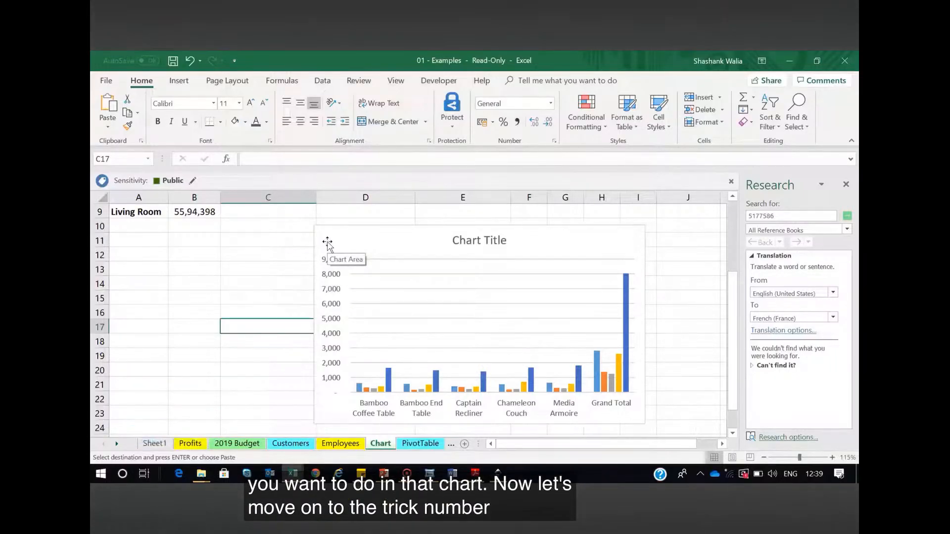
Reposition the column chart just below the Furniture Sales table and place a duplicate of it beside the original
{"action": "scroll", "coordinate": [328, 243], "scroll_direction": "up", "scroll_amount": 3}
{"action": "left_click", "coordinate": [361, 331]}
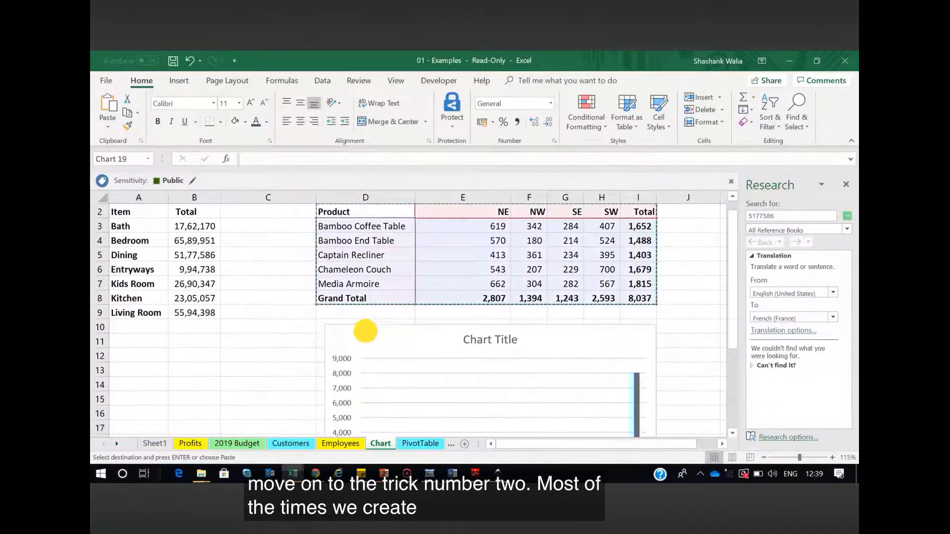
{"action": "left_click_drag", "start_coordinate": [361, 331], "coordinate": [363, 329]}
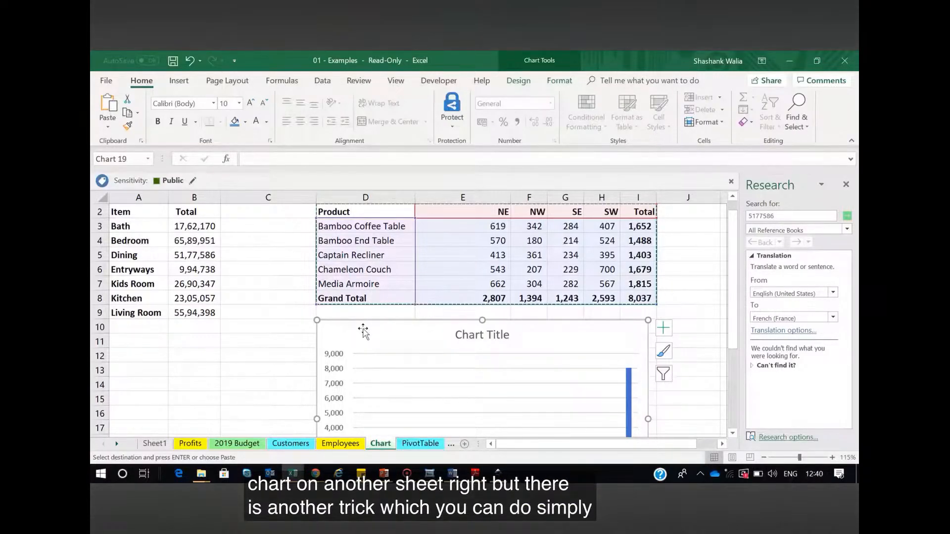
{"action": "scroll", "coordinate": [363, 331], "scroll_direction": "down", "scroll_amount": 1}
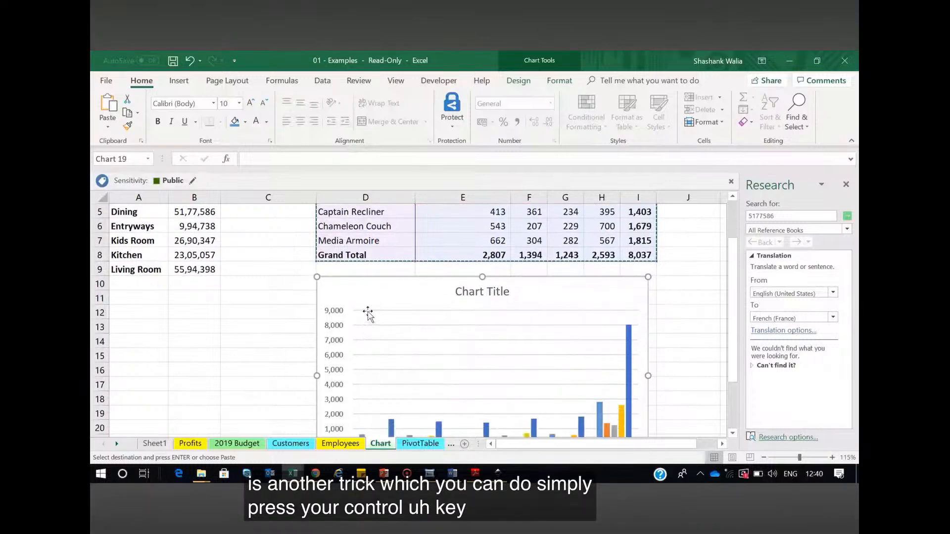
{"action": "left_click_drag", "start_coordinate": [371, 289], "coordinate": [717, 240]}
{"action": "left_click_drag", "start_coordinate": [544, 444], "coordinate": [568, 435]}
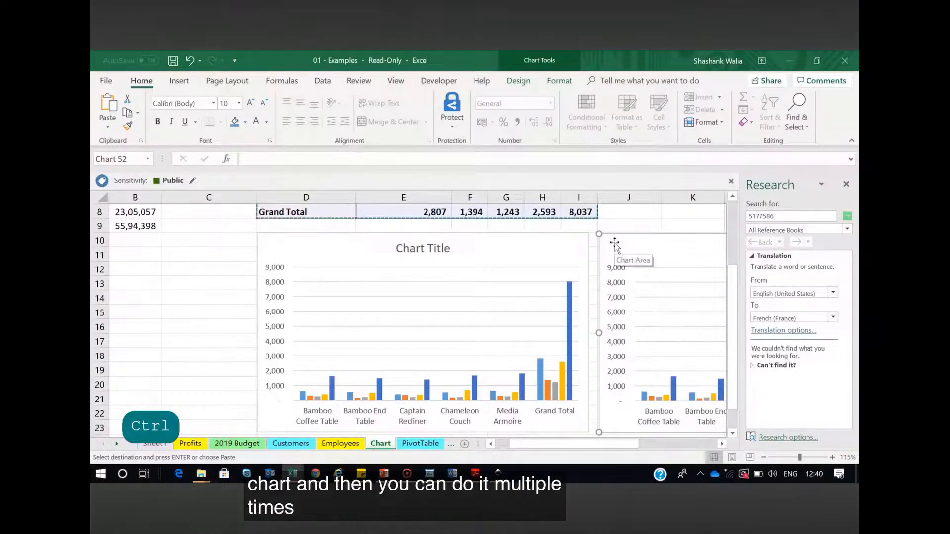
{"action": "left_click_drag", "start_coordinate": [551, 445], "coordinate": [428, 424]}
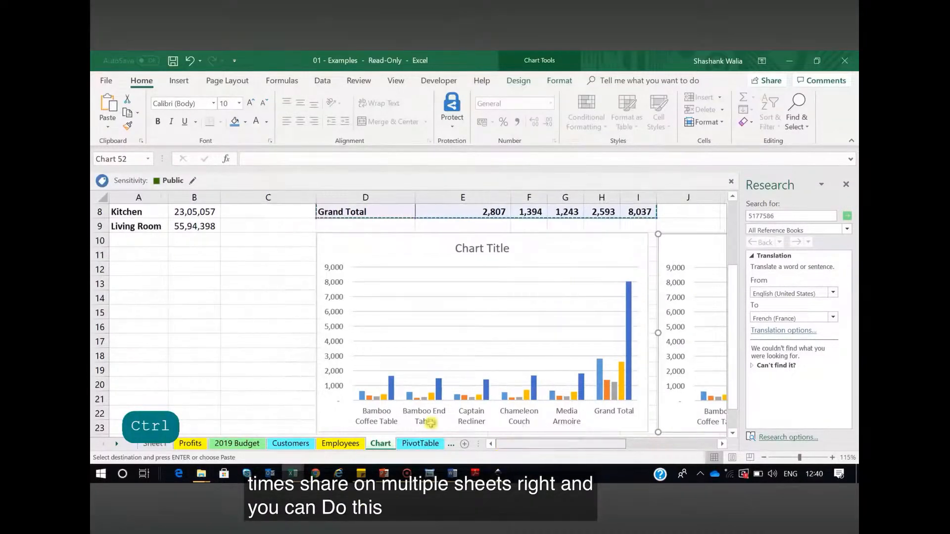
Place a duplicate of the Home Product Sales range A2:B9 at A12 and undo the copy
{"action": "scroll", "coordinate": [396, 406], "scroll_direction": "up", "scroll_amount": 3}
{"action": "left_click_drag", "start_coordinate": [123, 220], "coordinate": [210, 322]}
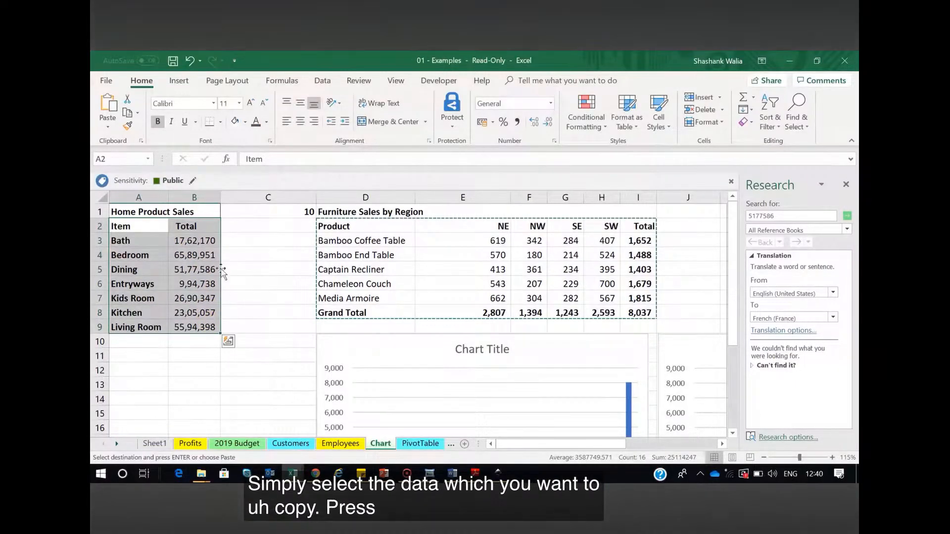
{"action": "left_click_drag", "start_coordinate": [223, 270], "coordinate": [187, 411]}
{"action": "left_click", "coordinate": [269, 342]}
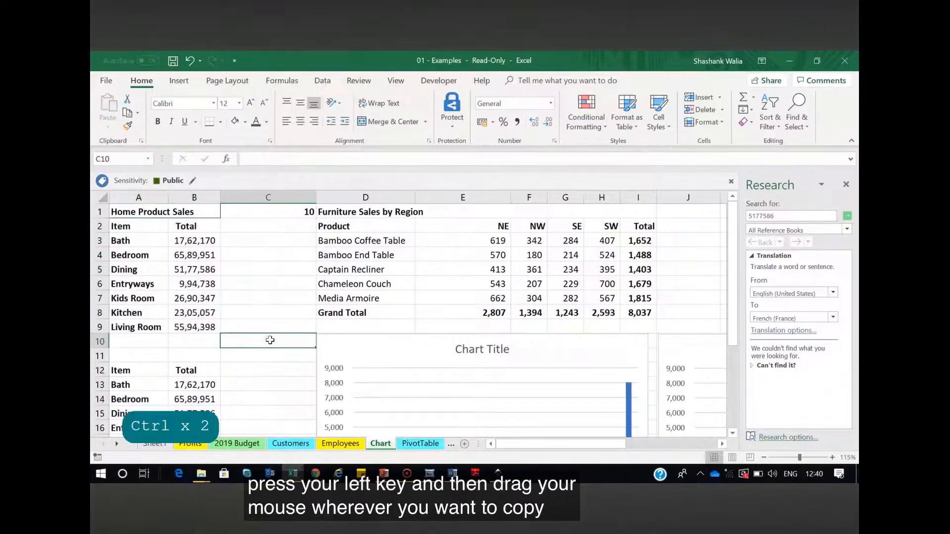
{"action": "scroll", "coordinate": [269, 340], "scroll_direction": "down", "scroll_amount": 2}
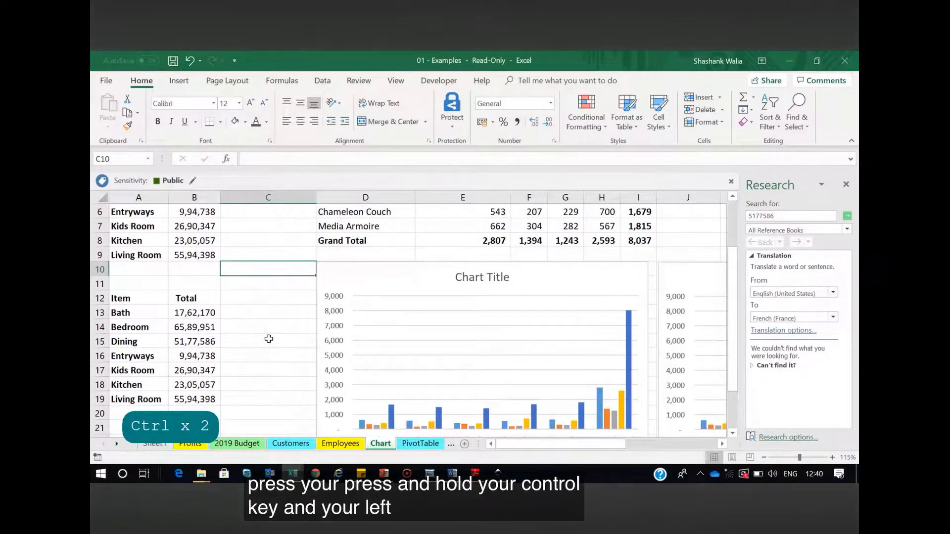
{"action": "key", "text": "ctrl+z"}
Delete both column charts below the Furniture Sales by Region table
{"action": "left_click", "coordinate": [341, 332]}
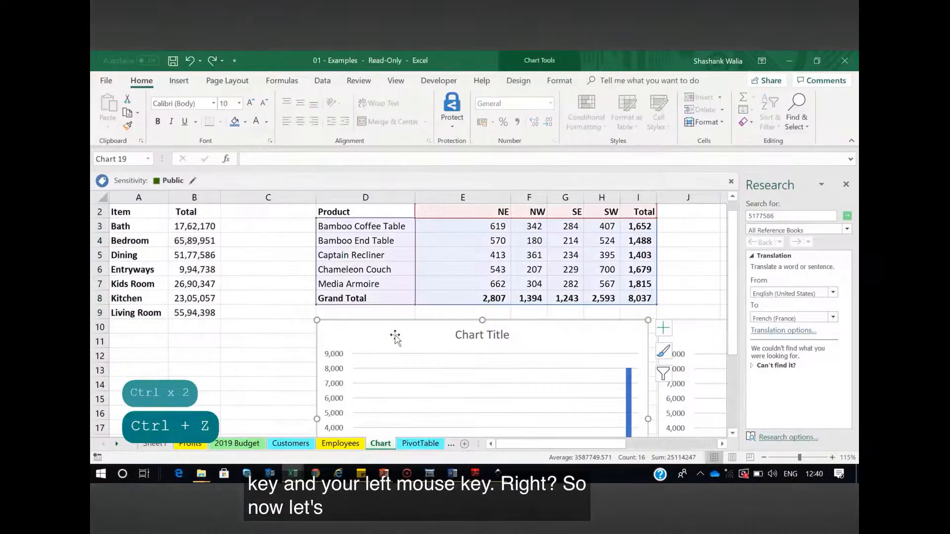
{"action": "key", "text": "Delete"}
{"action": "scroll", "coordinate": [311, 357], "scroll_direction": "up", "scroll_amount": 1}
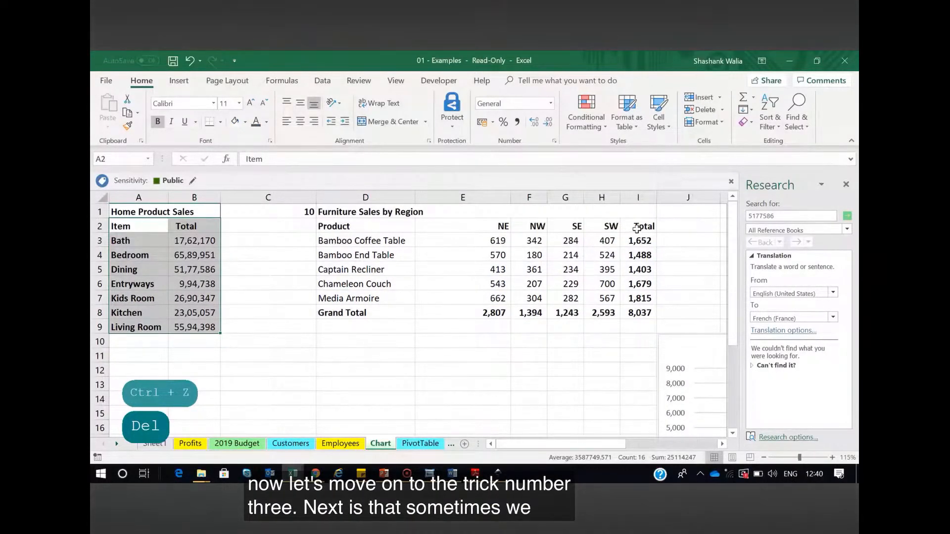
{"action": "left_click", "coordinate": [670, 341]}
{"action": "key", "text": "Delete"}
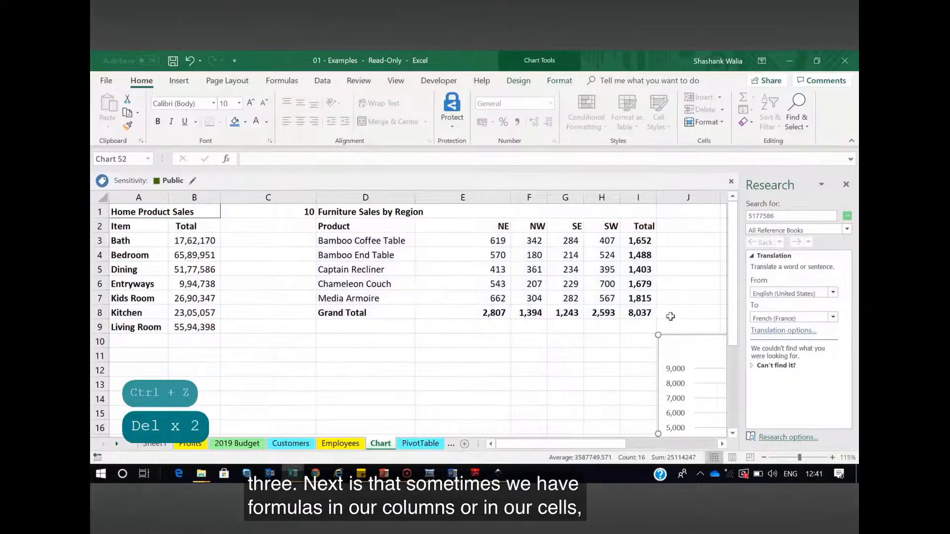
Copy the Furniture Sales Total column I2:I8 and paste it as values only starting at J2
{"action": "left_click_drag", "start_coordinate": [531, 448], "coordinate": [548, 448]}
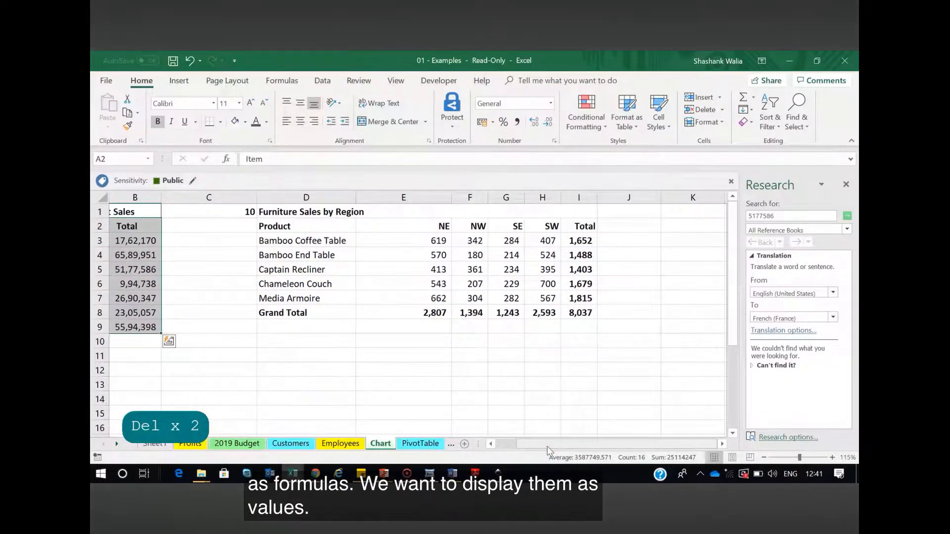
{"action": "left_click_drag", "start_coordinate": [576, 225], "coordinate": [583, 318]}
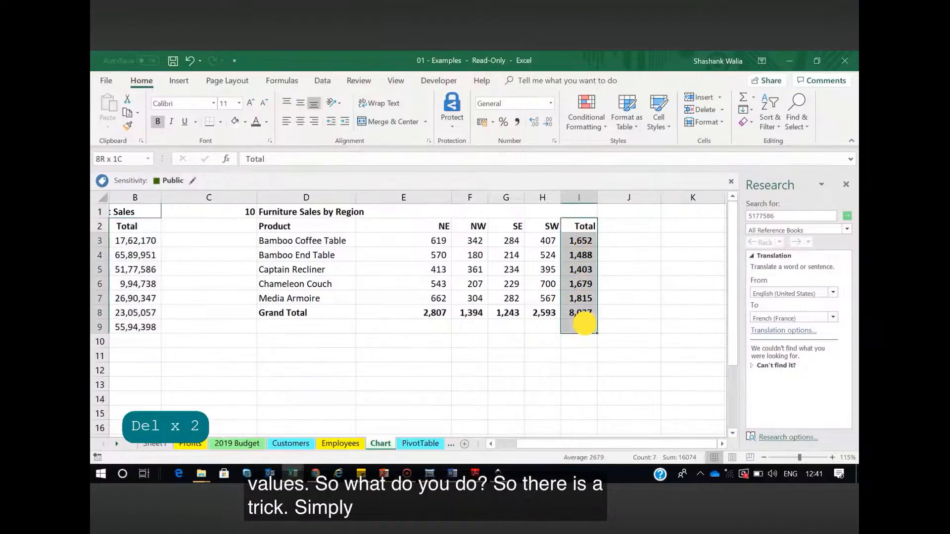
{"action": "left_click", "coordinate": [663, 283]}
{"action": "left_click", "coordinate": [587, 240]}
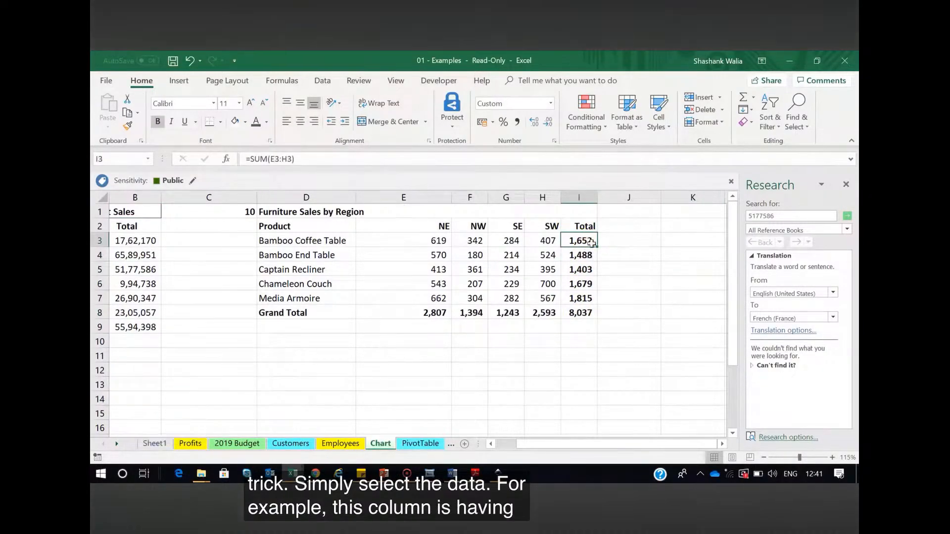
{"action": "left_click_drag", "start_coordinate": [576, 225], "coordinate": [578, 310]}
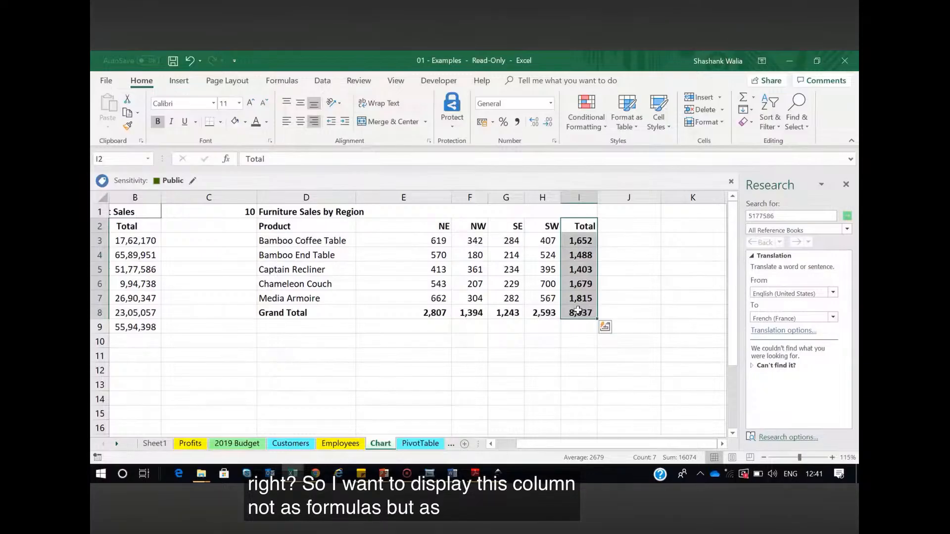
{"action": "key", "text": "ctrl+c"}
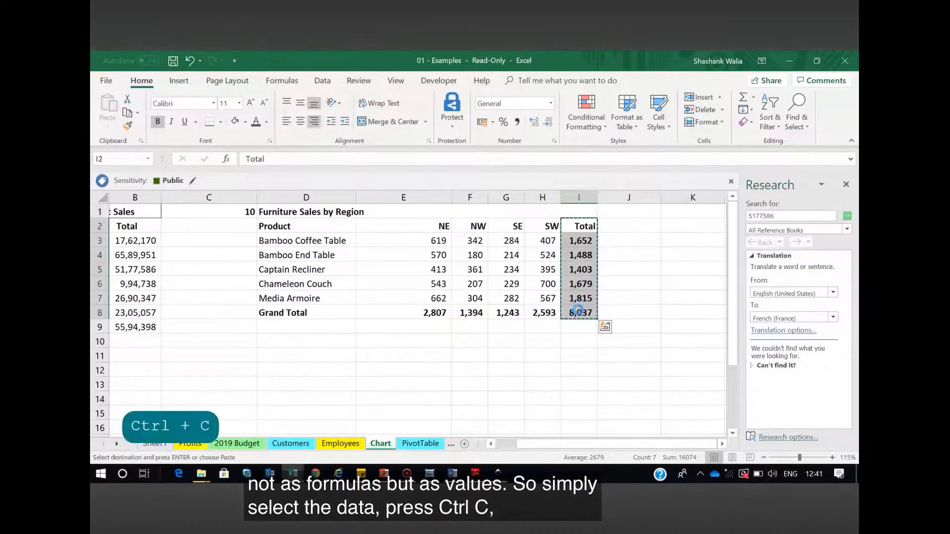
{"action": "left_click", "coordinate": [623, 226]}
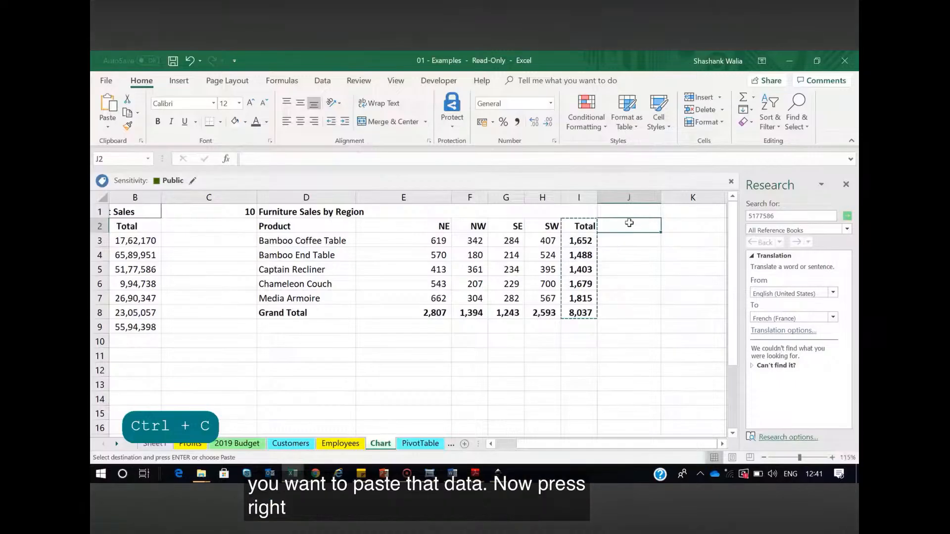
{"action": "right_click", "coordinate": [630, 226]}
{"action": "left_click", "coordinate": [671, 244]}
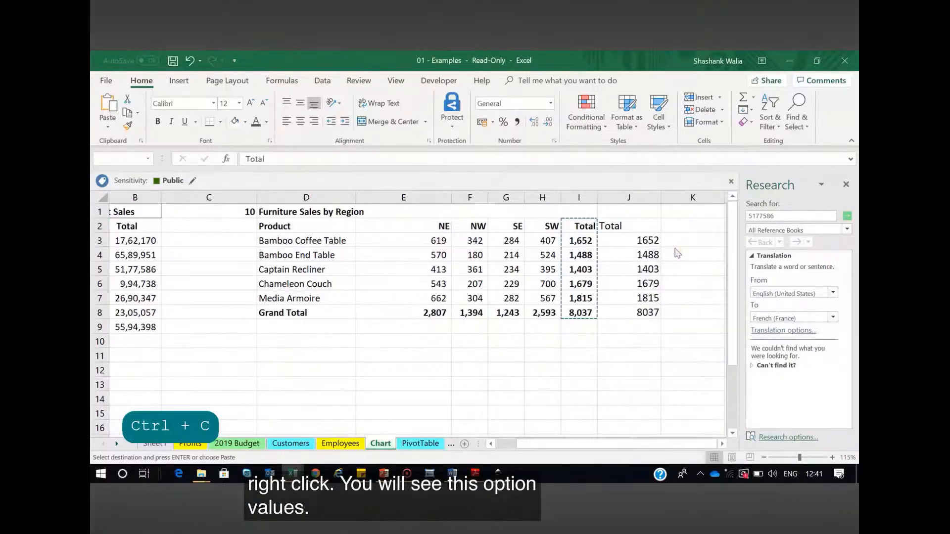
Compare the Total formula in I3 with the pasted values in column J, and set the Bamboo Coffee Table's NW sales in F3 to 234
{"action": "left_click", "coordinate": [579, 241]}
{"action": "left_click", "coordinate": [648, 242]}
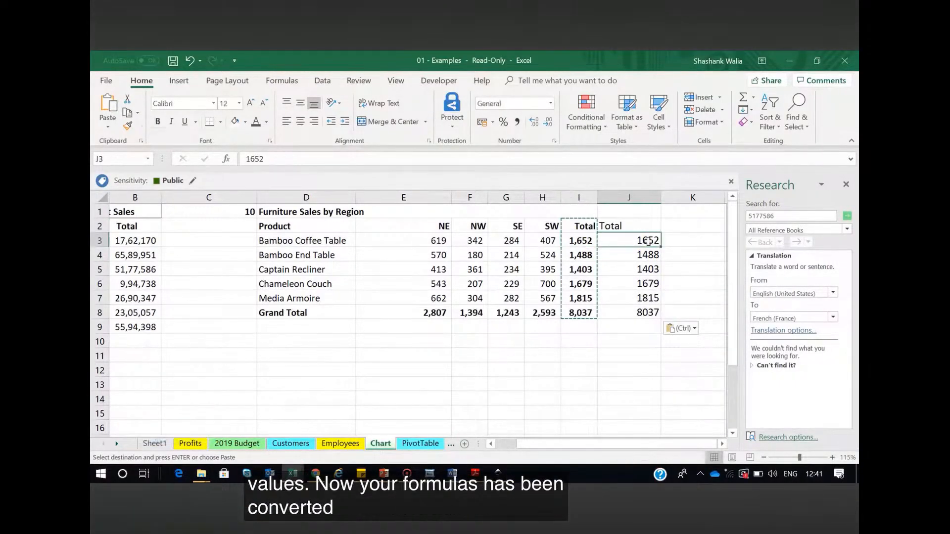
{"action": "key", "text": "Down"}
{"action": "key", "text": "Down"}
{"action": "key", "text": "Down"}
{"action": "key", "text": "Down"}
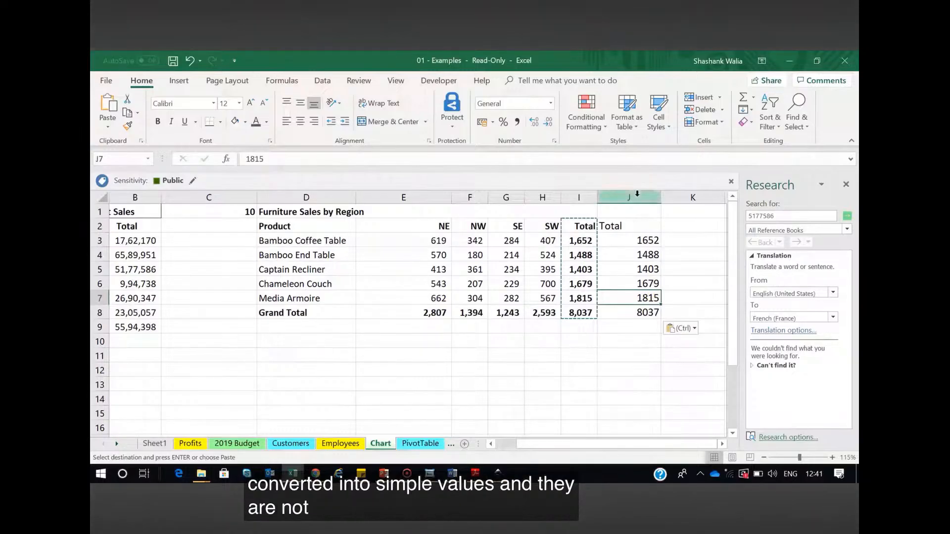
{"action": "left_click", "coordinate": [475, 241]}
{"action": "type", "text": "234"}
{"action": "key", "text": "Return"}
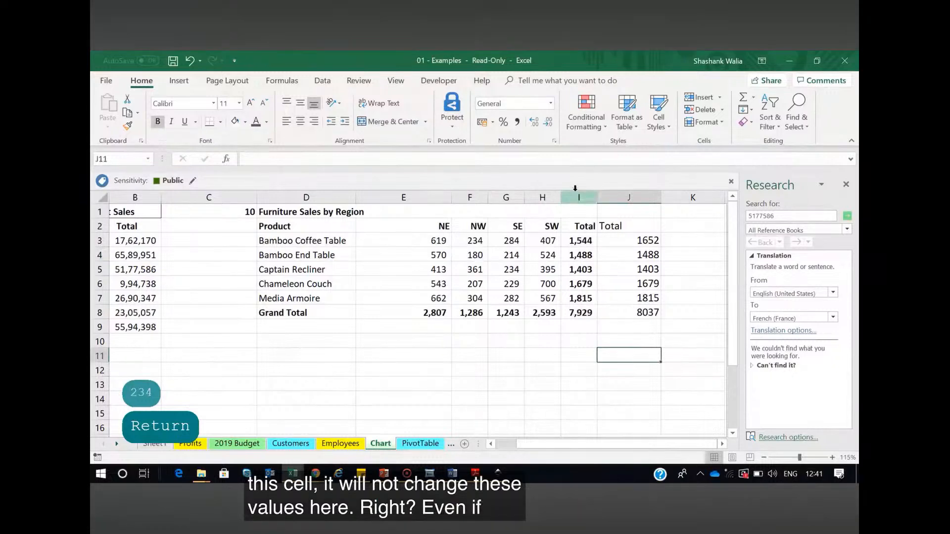
Convert the Total formulas in I2:I8 to fixed values in place and check the converted cells
{"action": "left_click", "coordinate": [576, 197]}
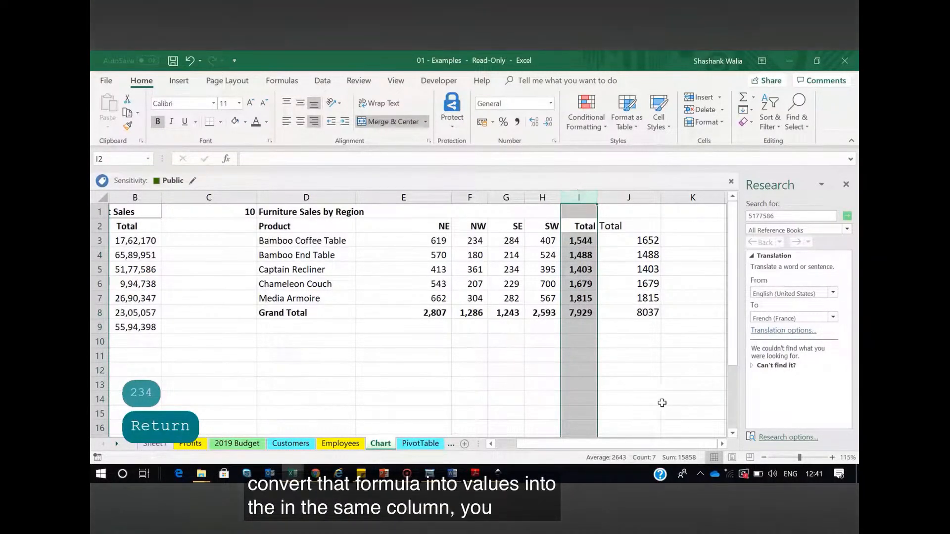
{"action": "left_click", "coordinate": [654, 386]}
{"action": "left_click_drag", "start_coordinate": [577, 225], "coordinate": [579, 313]}
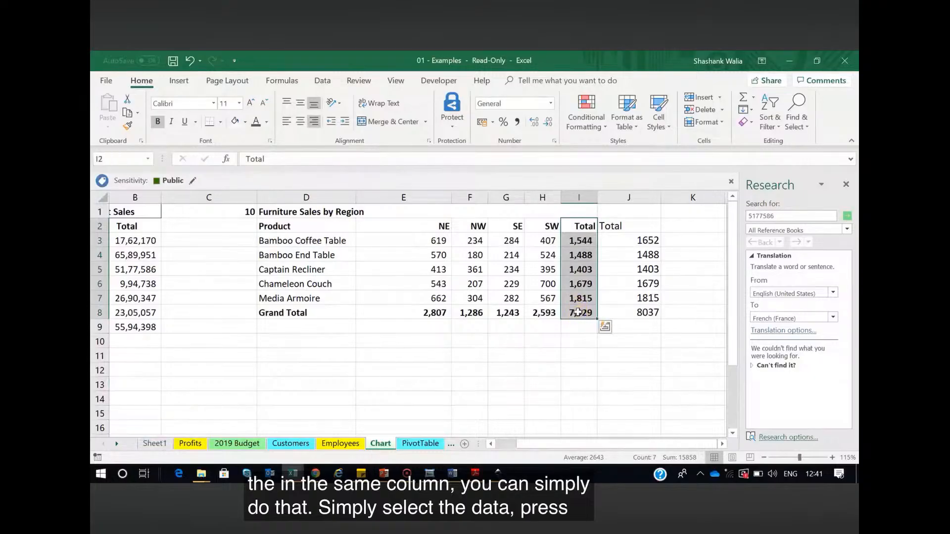
{"action": "key", "text": "ctrl+c"}
{"action": "right_click", "coordinate": [574, 230]}
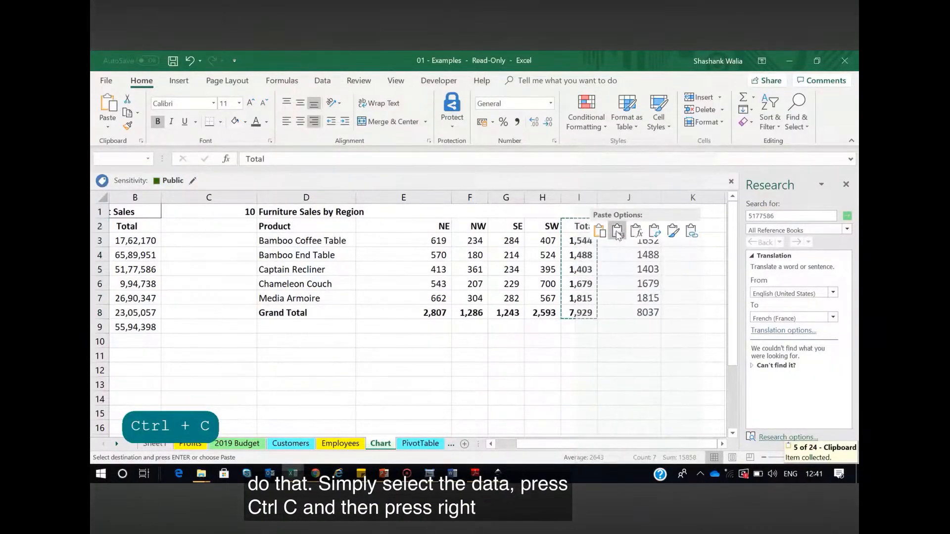
{"action": "left_click", "coordinate": [618, 235]}
{"action": "left_click", "coordinate": [571, 368]}
{"action": "left_click", "coordinate": [577, 240]}
{"action": "key", "text": "Down"}
{"action": "key", "text": "Down"}
{"action": "key", "text": "Down"}
{"action": "key", "text": "Down"}
{"action": "key", "text": "Down"}
{"action": "key", "text": "Down"}
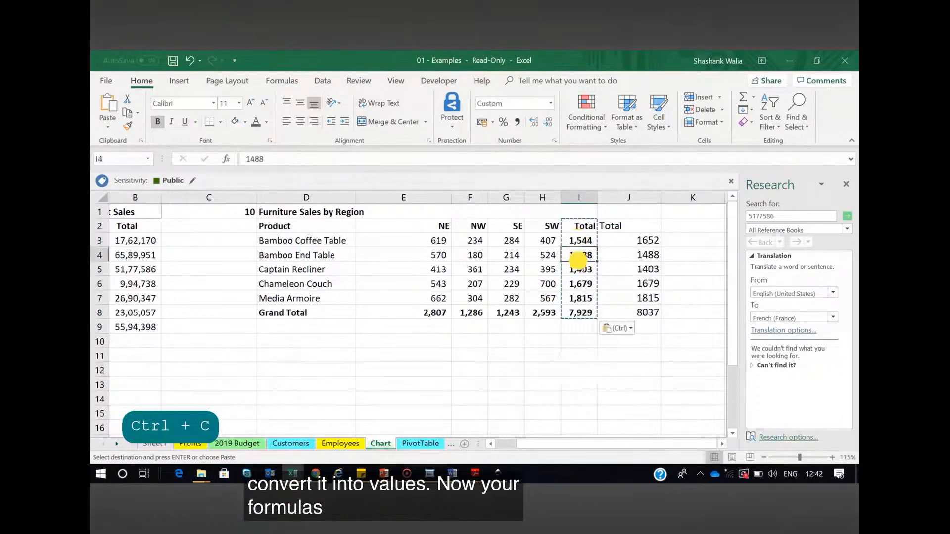
{"action": "left_click", "coordinate": [575, 352]}
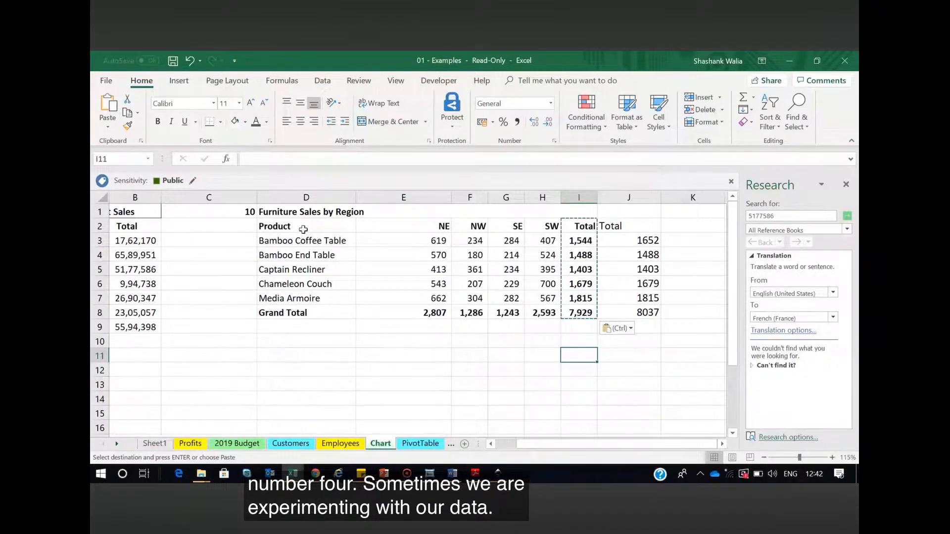
Copy the Product header and product names D2:D7 and paste them transposed as a row starting at D11
{"action": "left_click_drag", "start_coordinate": [303, 229], "coordinate": [306, 303]}
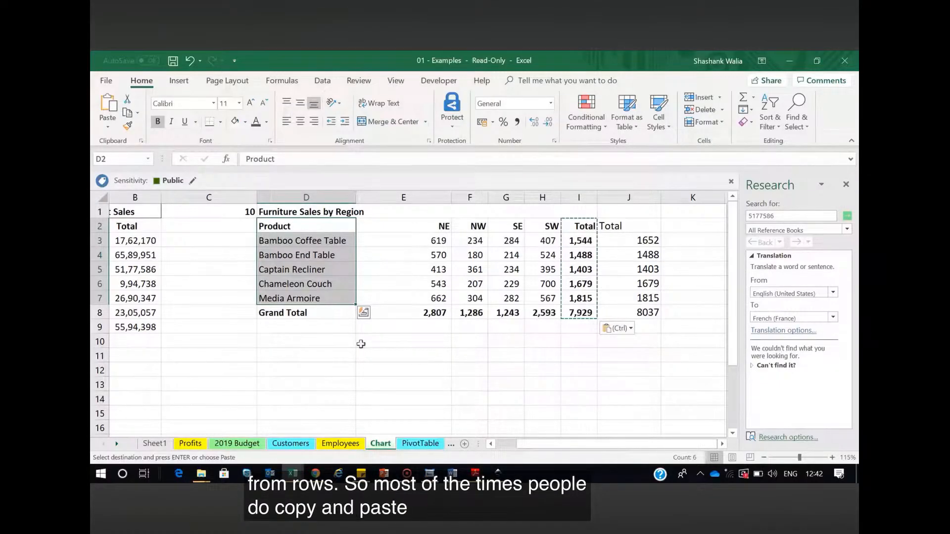
{"action": "left_click", "coordinate": [352, 346]}
{"action": "left_click_drag", "start_coordinate": [280, 227], "coordinate": [296, 298]}
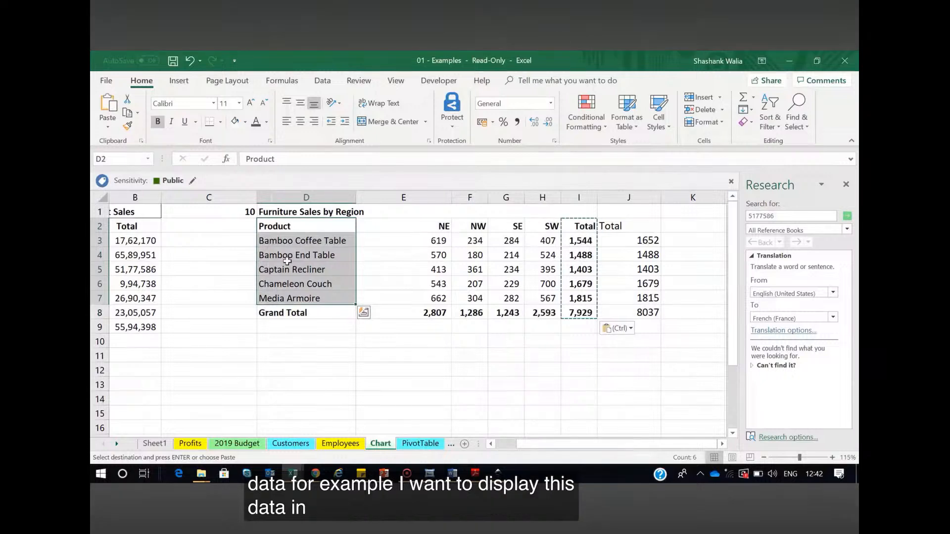
{"action": "key", "text": "ctrl+c"}
{"action": "key", "text": "ctrl+c"}
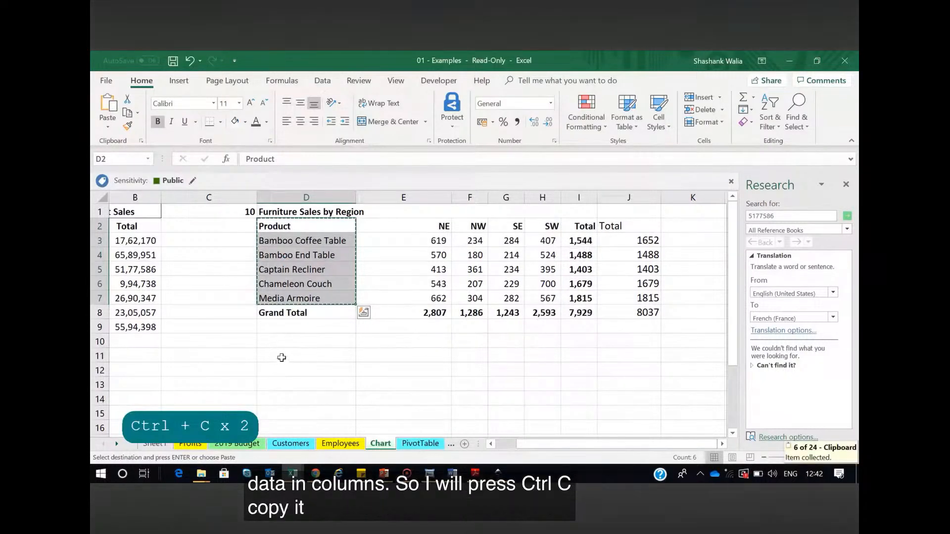
{"action": "left_click", "coordinate": [282, 358]}
{"action": "right_click", "coordinate": [281, 357]}
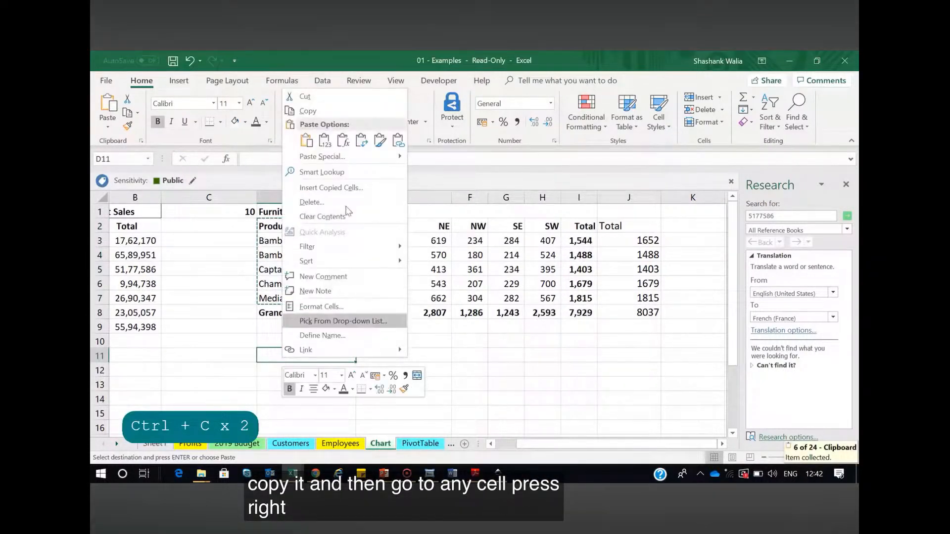
{"action": "left_click", "coordinate": [362, 142]}
{"action": "left_click", "coordinate": [347, 384]}
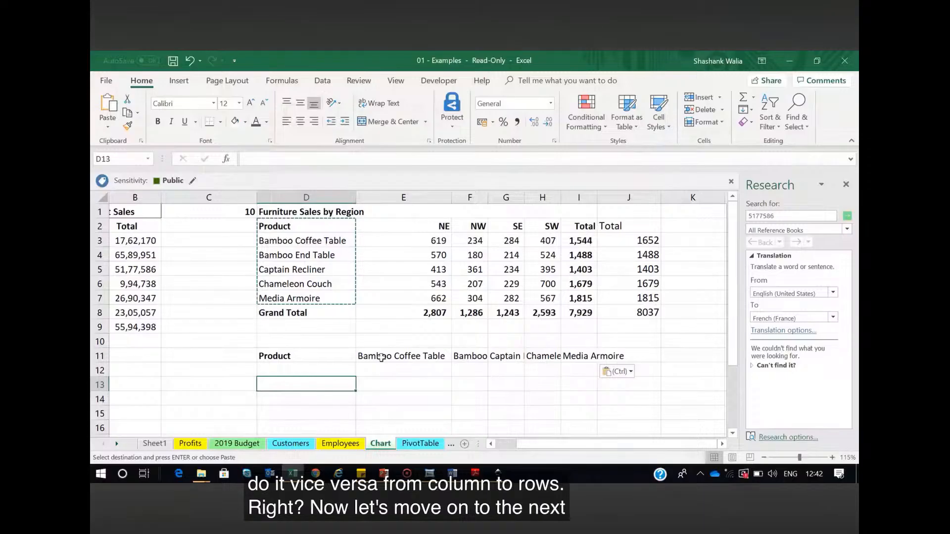
Clear the transposed product row in row 11
{"action": "left_click_drag", "start_coordinate": [303, 356], "coordinate": [631, 356]}
{"action": "key", "text": "Delete"}
{"action": "left_click", "coordinate": [302, 357]}
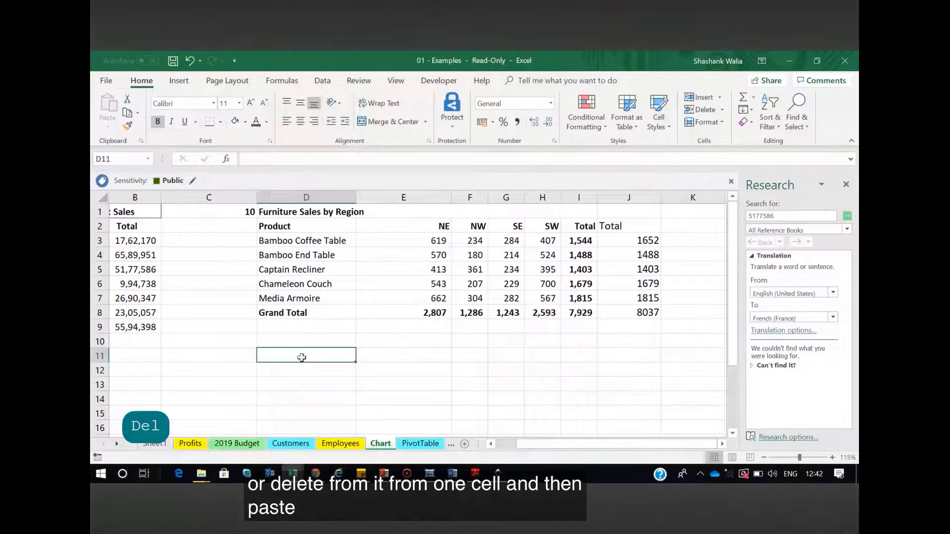
Move the Home Product Sales Total column B2:B9 down to start at B11, and undo the move
{"action": "left_click_drag", "start_coordinate": [548, 447], "coordinate": [526, 450]}
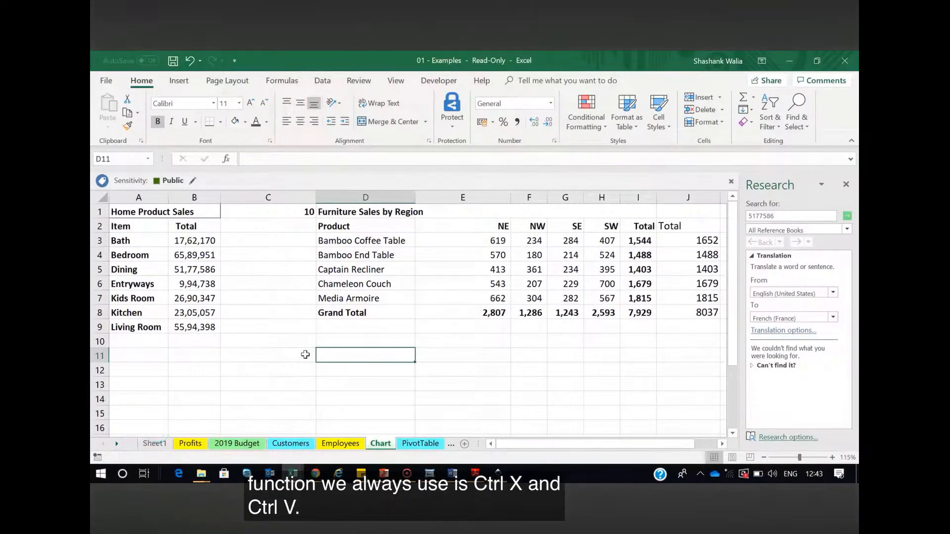
{"action": "left_click_drag", "start_coordinate": [196, 228], "coordinate": [198, 327]}
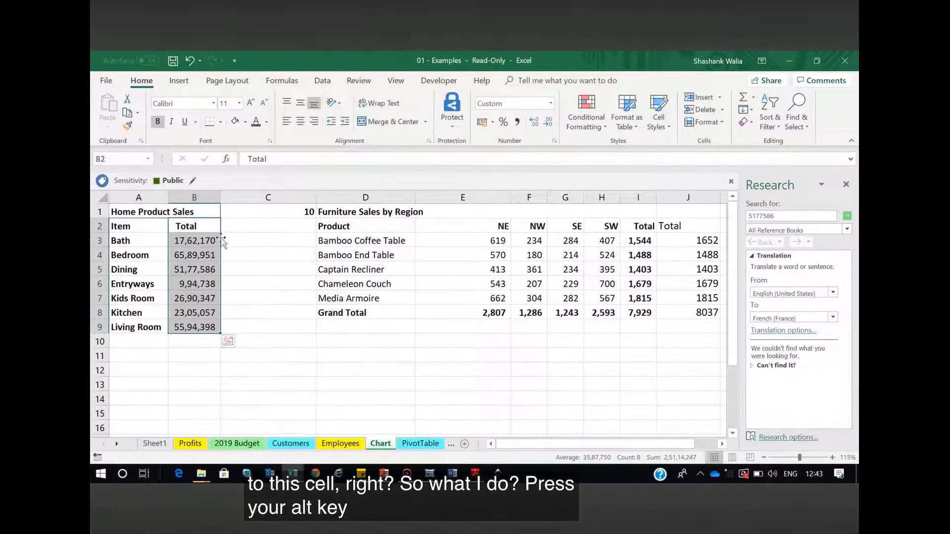
{"action": "key", "text": "alt"}
{"action": "left_click_drag", "start_coordinate": [243, 334], "coordinate": [188, 371]}
{"action": "left_click", "coordinate": [267, 284]}
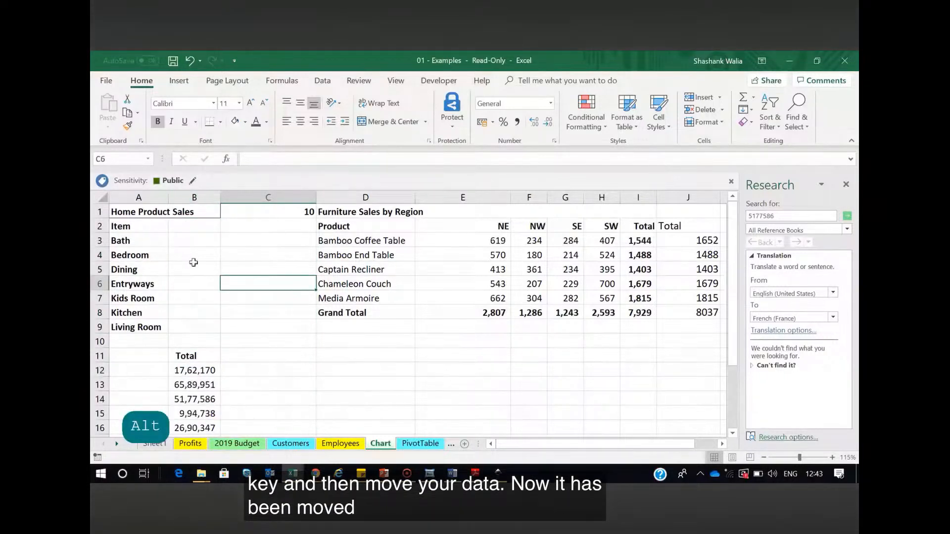
{"action": "left_click_drag", "start_coordinate": [193, 226], "coordinate": [193, 327]}
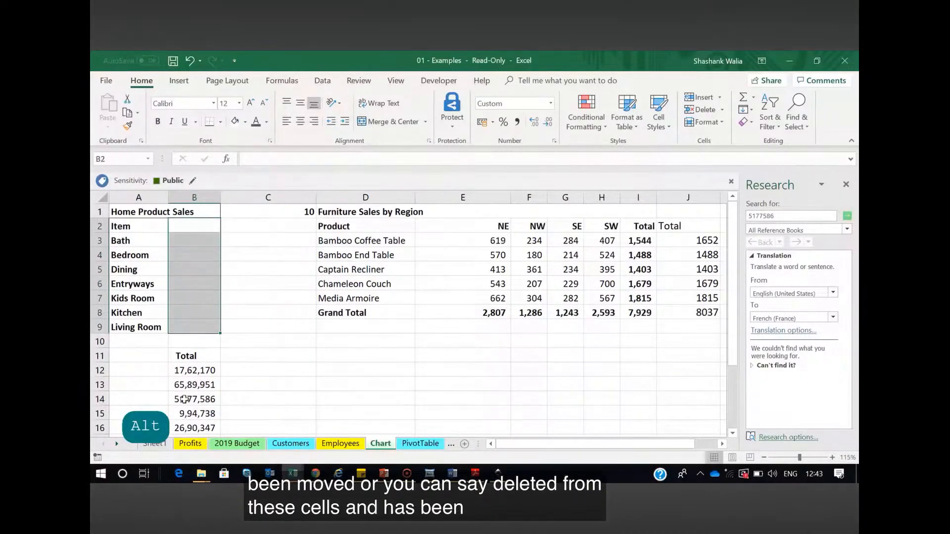
{"action": "scroll", "coordinate": [187, 364], "scroll_direction": "down", "scroll_amount": 2}
{"action": "key", "text": "ctrl+z"}
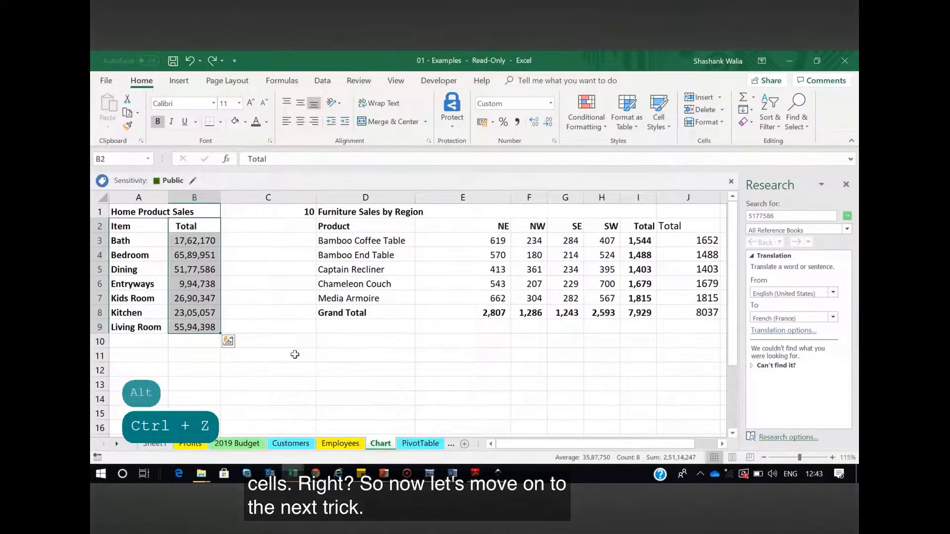
{"action": "left_click", "coordinate": [243, 211]}
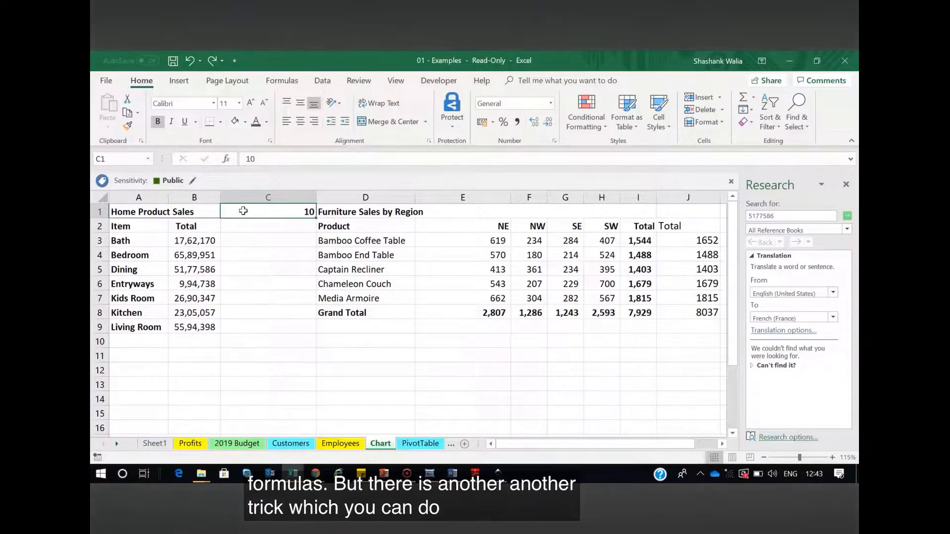
{"action": "left_click_drag", "start_coordinate": [195, 246], "coordinate": [195, 327]}
{"action": "left_click", "coordinate": [194, 240]}
{"action": "left_click", "coordinate": [288, 213]}
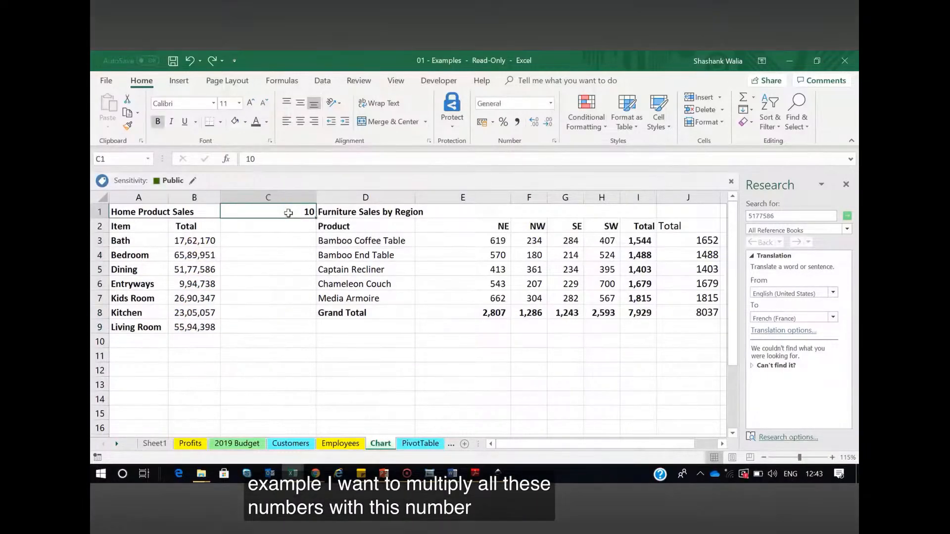
{"action": "left_click", "coordinate": [226, 241]}
{"action": "type", "text": "="}
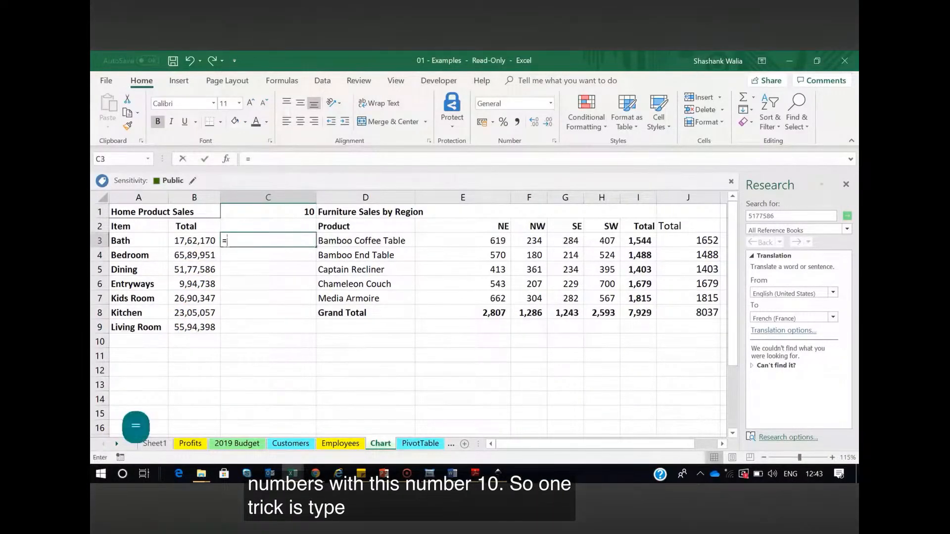
{"action": "key", "text": "BackSpace"}
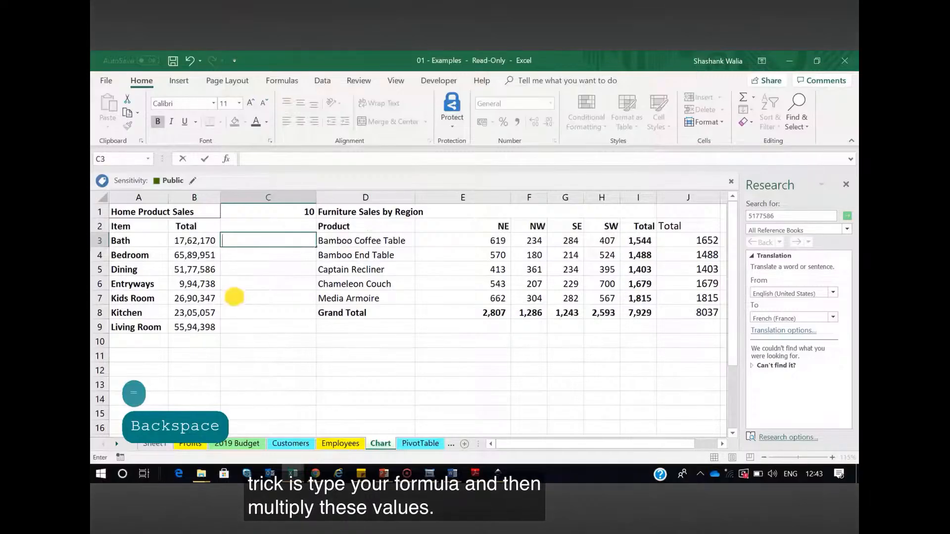
Copy the Home Product Sales totals in B3:B9 and paste them into column C starting at C3
{"action": "left_click_drag", "start_coordinate": [211, 241], "coordinate": [204, 324]}
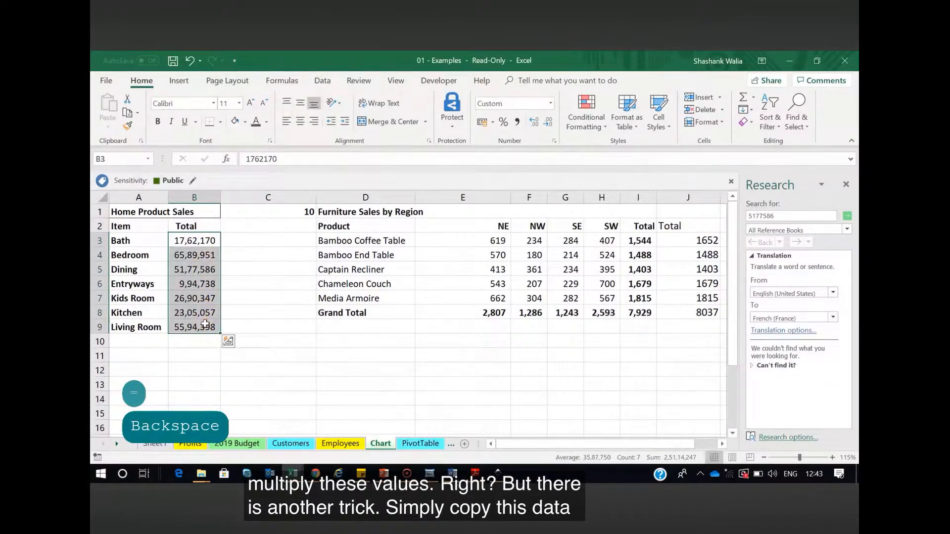
{"action": "key", "text": "ctrl+c"}
{"action": "left_click", "coordinate": [242, 238]}
{"action": "key", "text": "ctrl+v"}
{"action": "left_click", "coordinate": [250, 357]}
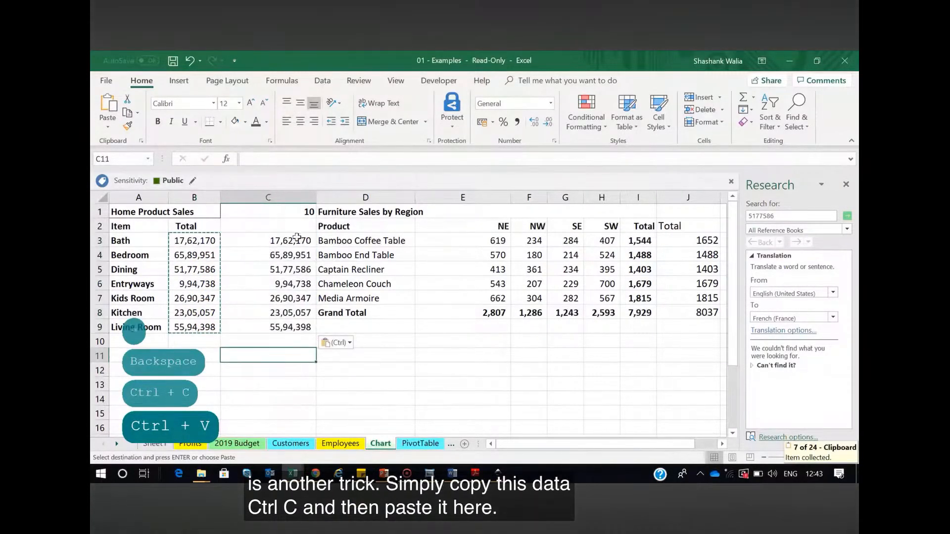
Multiply the copied totals in C3:C9 by the number in C1, using Paste Special with the Multiply operation
{"action": "left_click", "coordinate": [302, 212]}
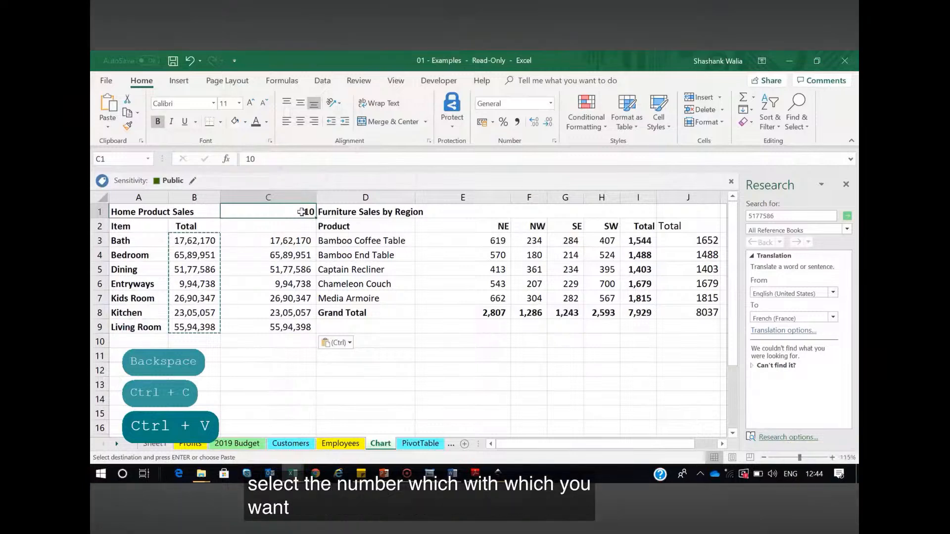
{"action": "key", "text": "ctrl+c"}
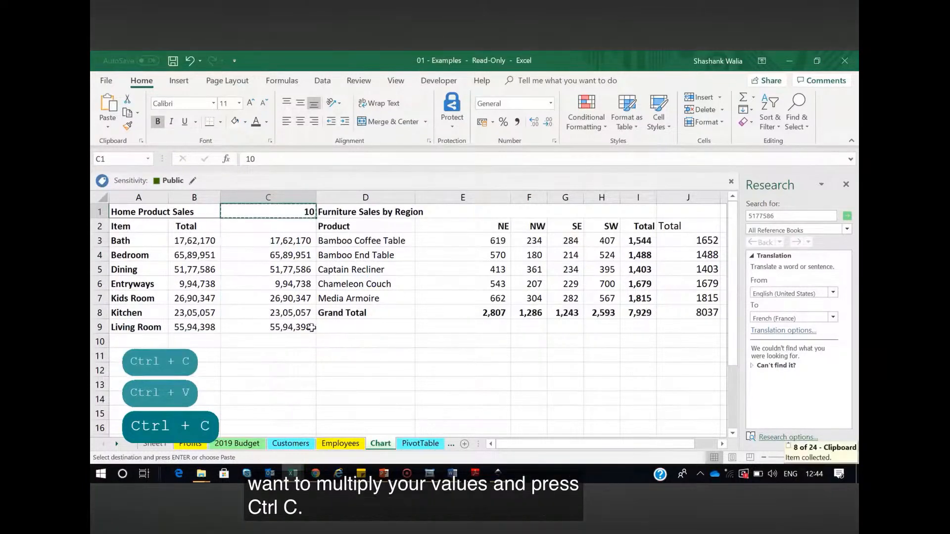
{"action": "left_click_drag", "start_coordinate": [281, 241], "coordinate": [287, 330]}
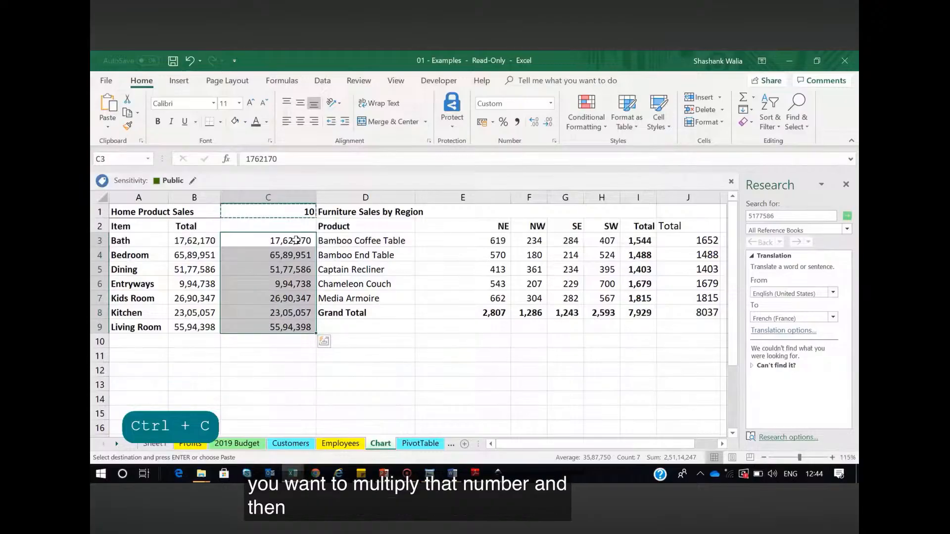
{"action": "right_click", "coordinate": [301, 241]}
{"action": "left_click", "coordinate": [348, 264]}
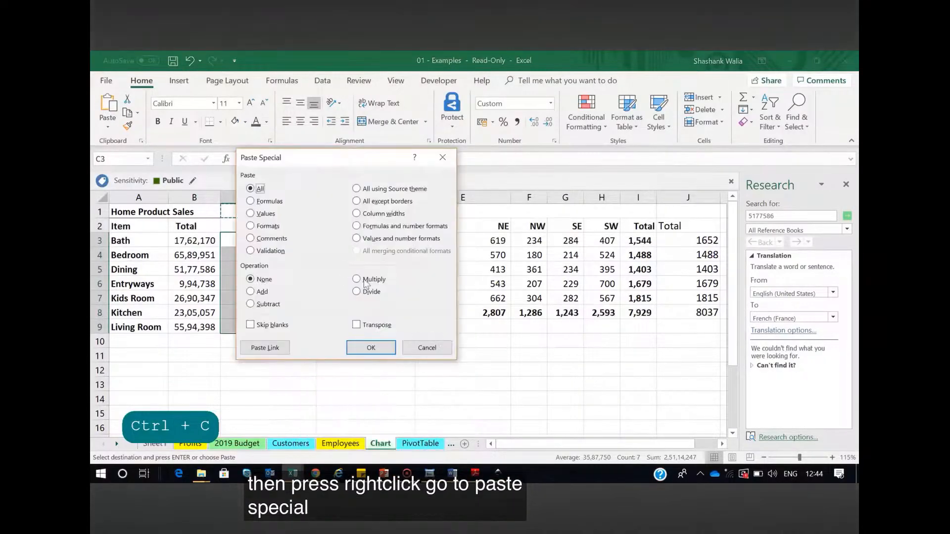
{"action": "left_click", "coordinate": [355, 280]}
{"action": "left_click", "coordinate": [368, 346]}
{"action": "left_click", "coordinate": [267, 384]}
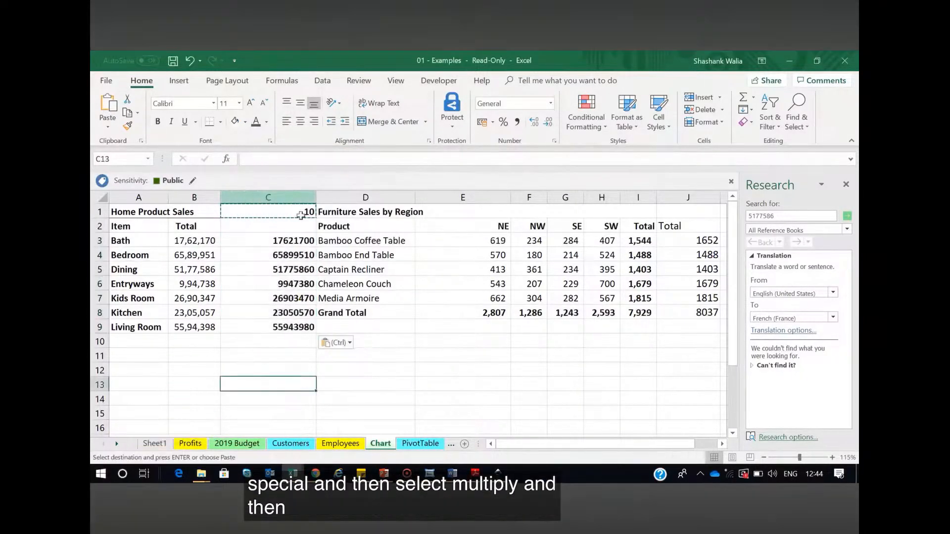
{"action": "left_click", "coordinate": [309, 213]}
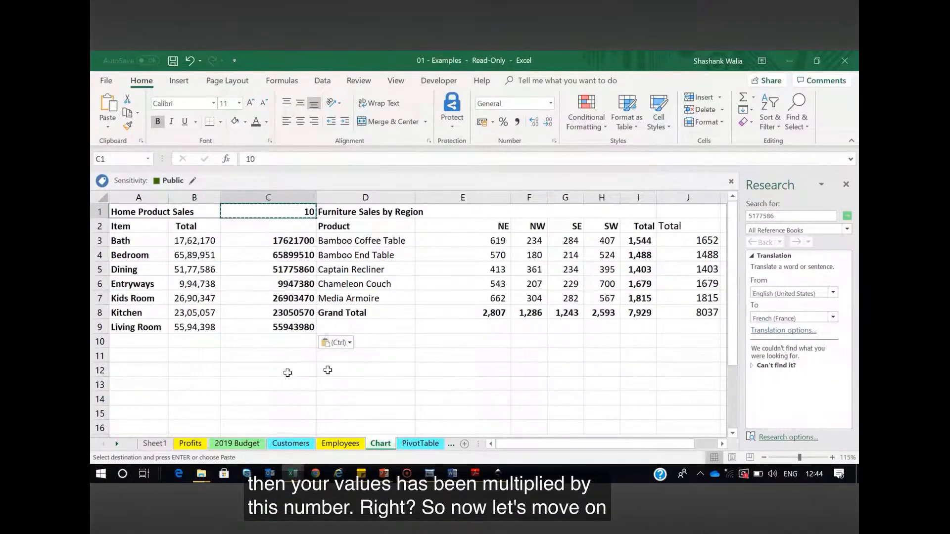
Undo the multiplication and the pasting of the totals in column C
{"action": "key", "text": "ctrl+z"}
{"action": "key", "text": "ctrl+z"}
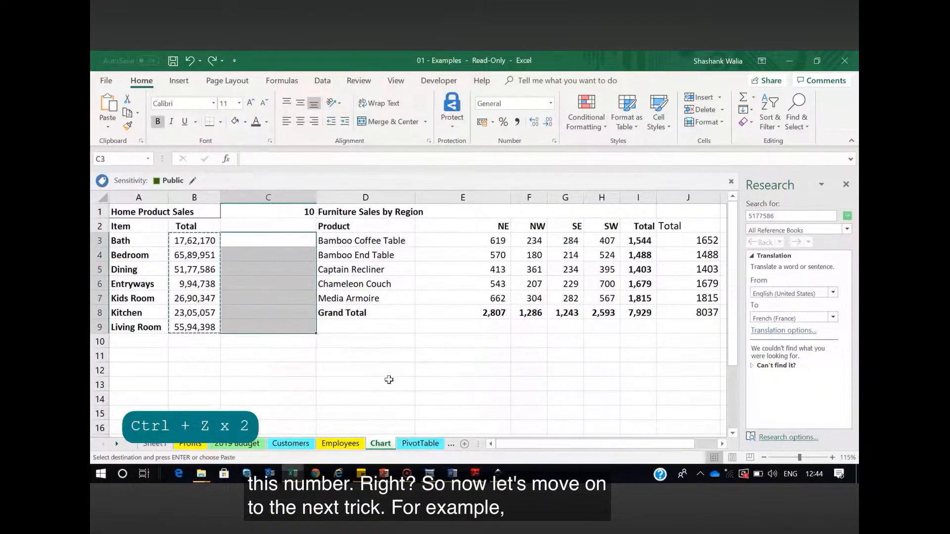
{"action": "left_click", "coordinate": [387, 372]}
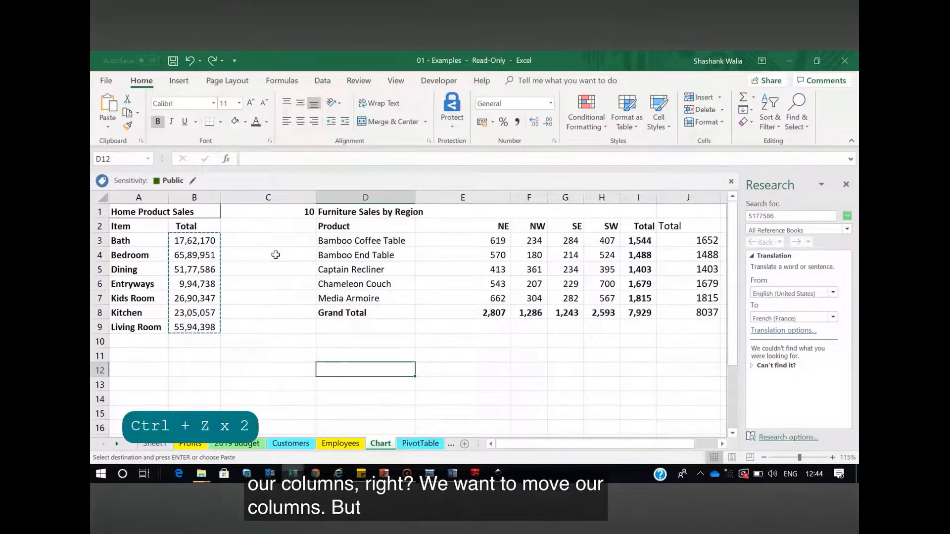
{"action": "left_click", "coordinate": [526, 196]}
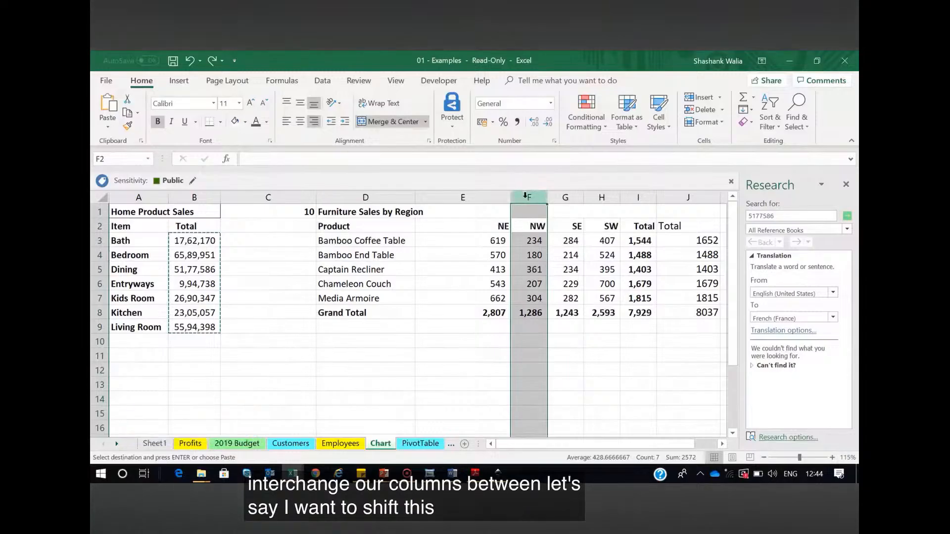
{"action": "left_click_drag", "start_coordinate": [549, 200], "coordinate": [605, 210]}
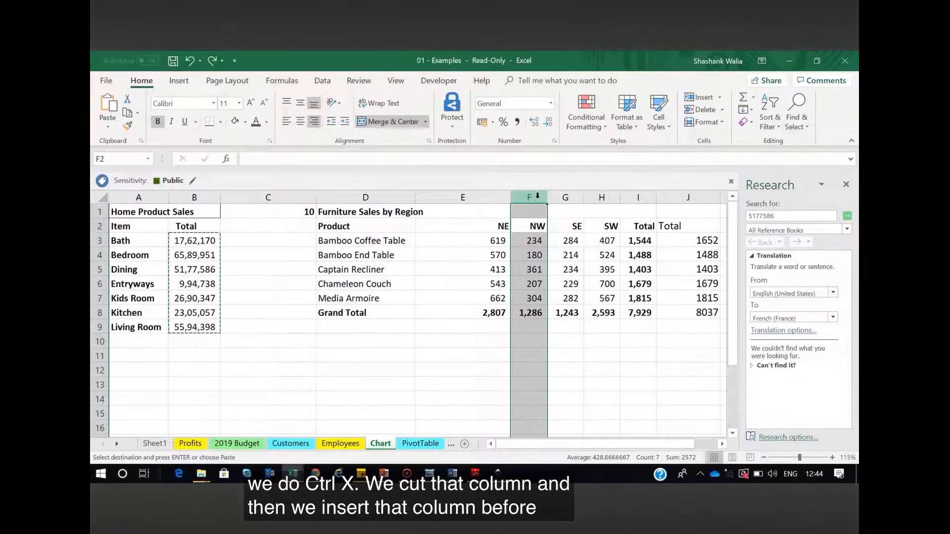
Convert the furniture sales range D2:I8 into a table with headers
{"action": "left_click_drag", "start_coordinate": [329, 227], "coordinate": [625, 313]}
{"action": "key", "text": "ctrl+t"}
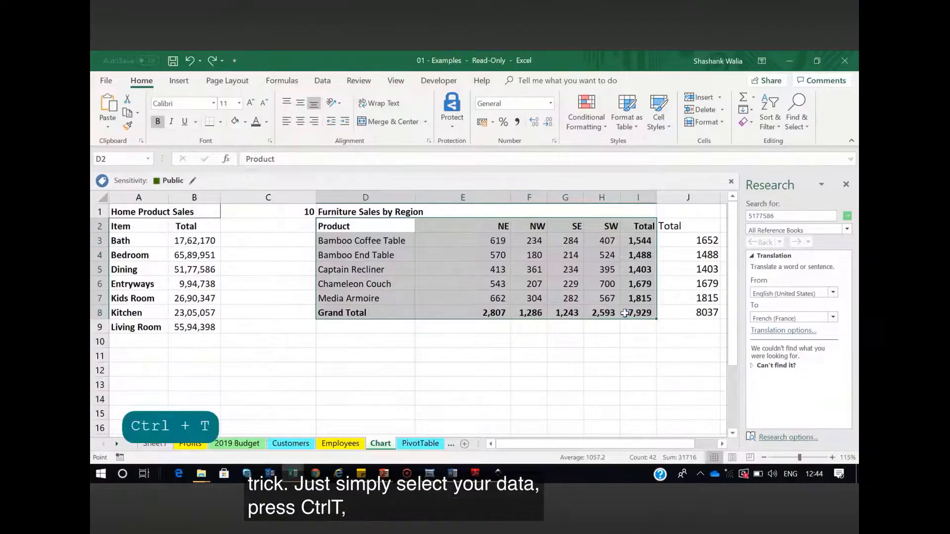
{"action": "left_click", "coordinate": [306, 283]}
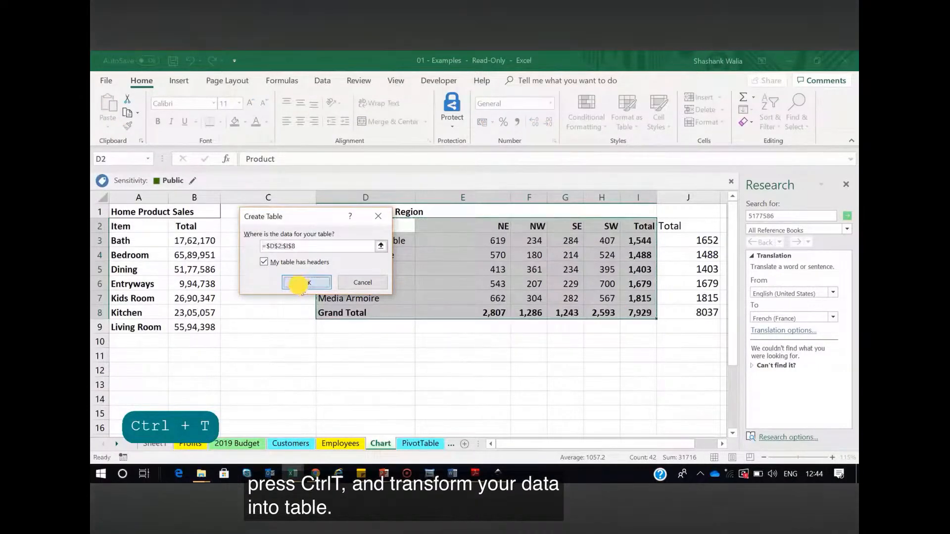
{"action": "left_click", "coordinate": [462, 340]}
Move the SW column H2:H8 before the NE column in E, shifting the other region columns over
{"action": "left_click", "coordinate": [597, 197]}
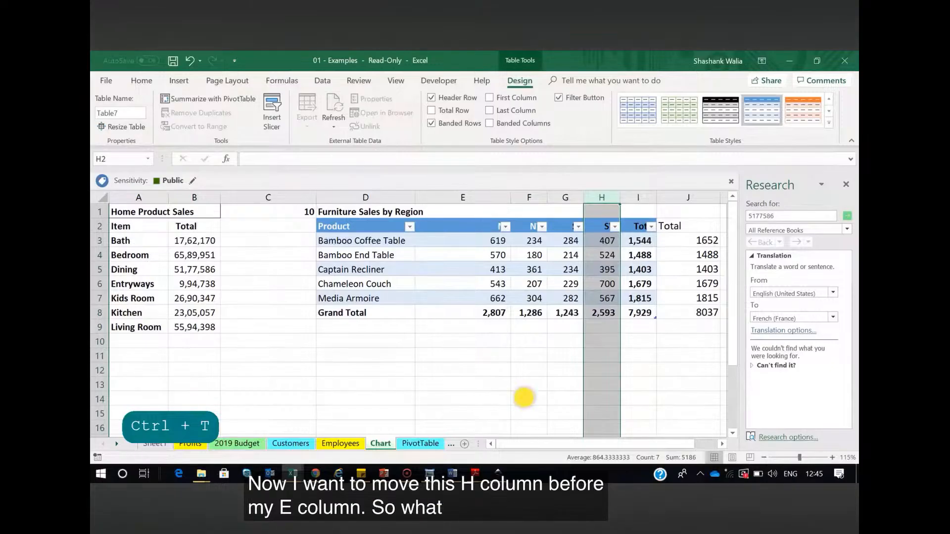
{"action": "left_click_drag", "start_coordinate": [604, 226], "coordinate": [600, 312]}
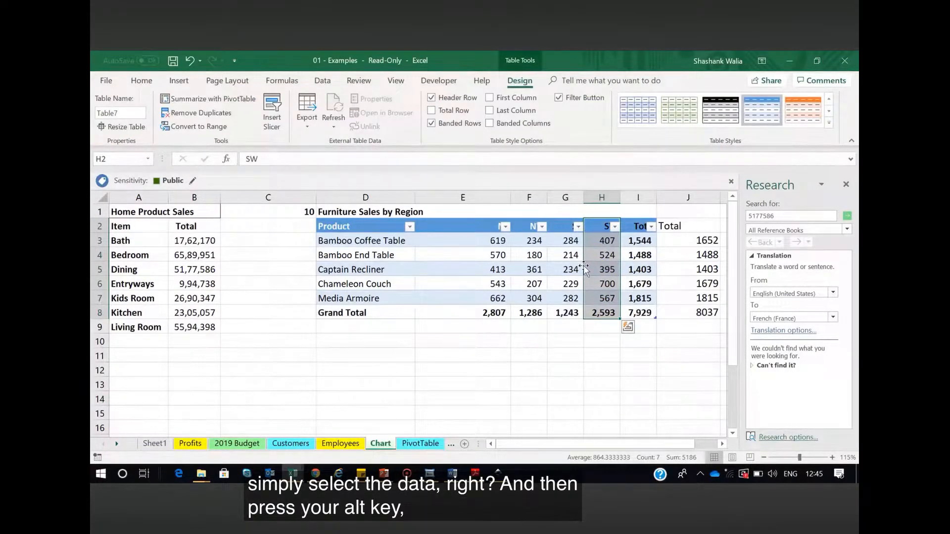
{"action": "left_click_drag", "start_coordinate": [584, 269], "coordinate": [459, 272]}
{"action": "left_click", "coordinate": [600, 384]}
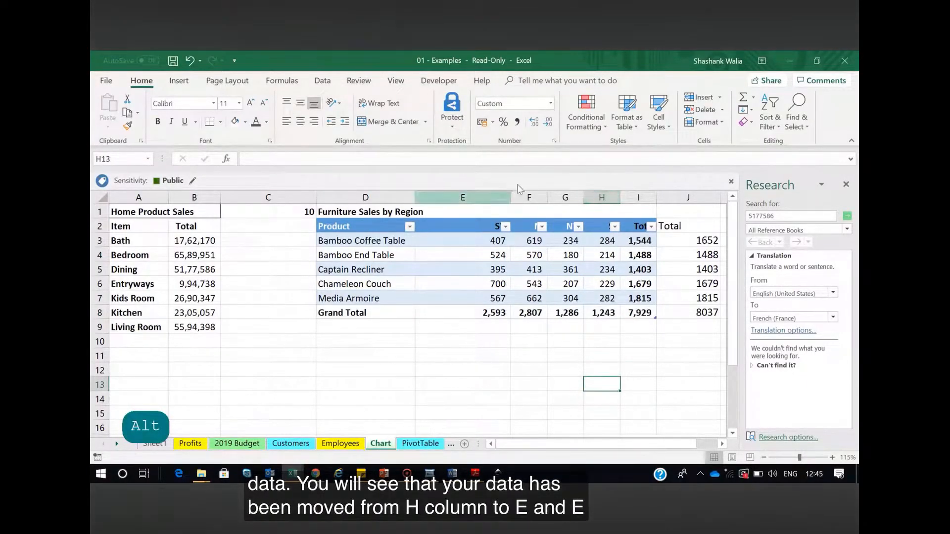
{"action": "left_click", "coordinate": [493, 385]}
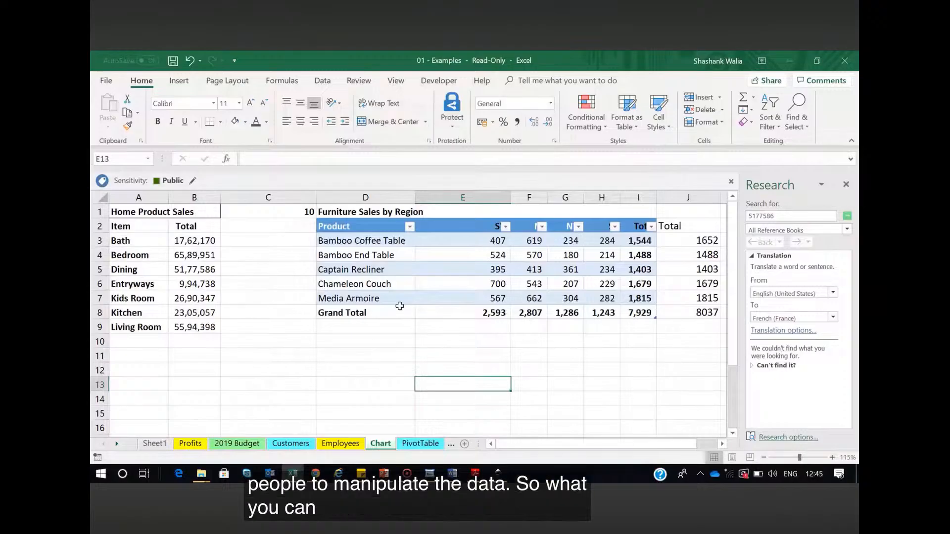
Insert the recommended Clustered Bar chart from the furniture sales table D2:I8
{"action": "left_click_drag", "start_coordinate": [342, 226], "coordinate": [644, 312]}
{"action": "left_click", "coordinate": [179, 82]}
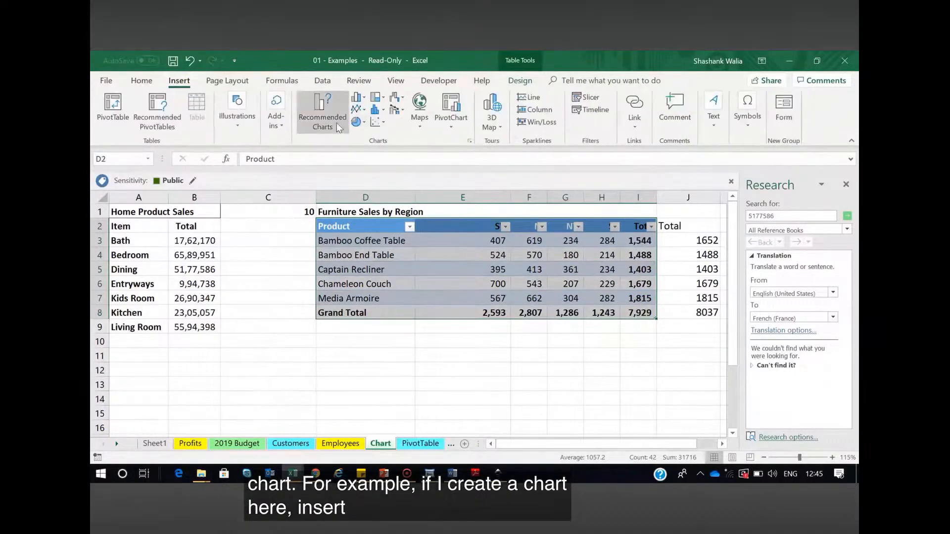
{"action": "left_click", "coordinate": [336, 124]}
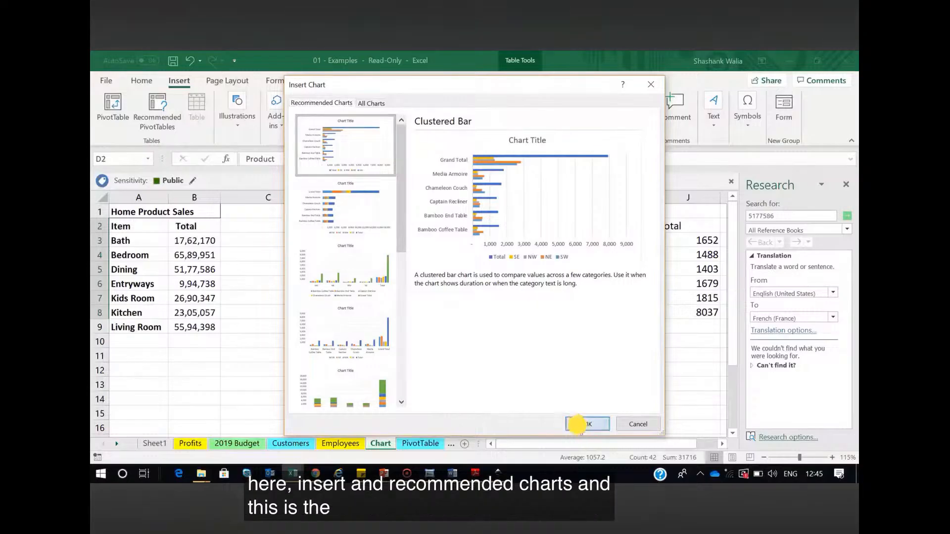
{"action": "left_click", "coordinate": [588, 425]}
Move the new bar chart below the furniture sales table, with its upper edge at about row 12 from column D
{"action": "scroll", "coordinate": [544, 346], "scroll_direction": "down", "scroll_amount": 2}
{"action": "scroll", "coordinate": [519, 277], "scroll_direction": "up", "scroll_amount": 2}
{"action": "left_click_drag", "start_coordinate": [590, 320], "coordinate": [529, 250]}
{"action": "left_click", "coordinate": [630, 418]}
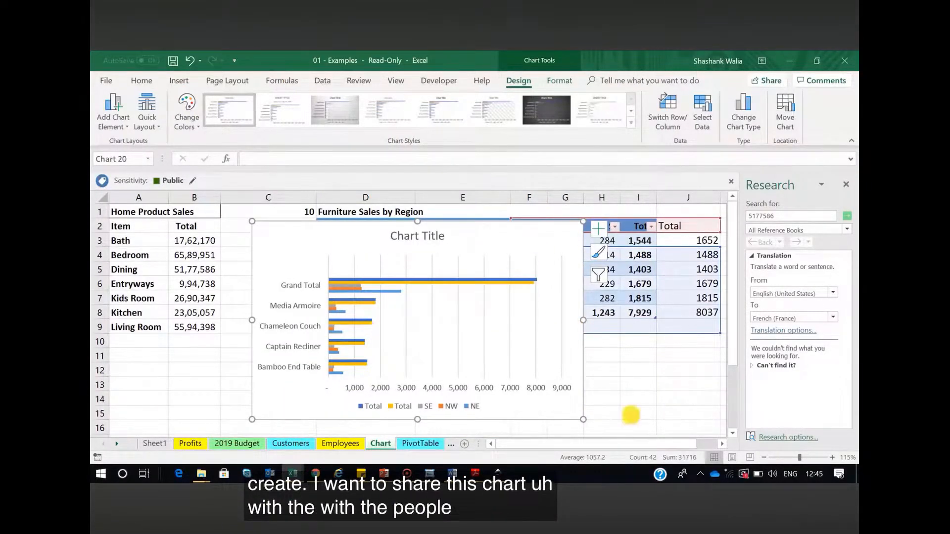
{"action": "left_click", "coordinate": [456, 221]}
{"action": "left_click_drag", "start_coordinate": [456, 221], "coordinate": [519, 360]}
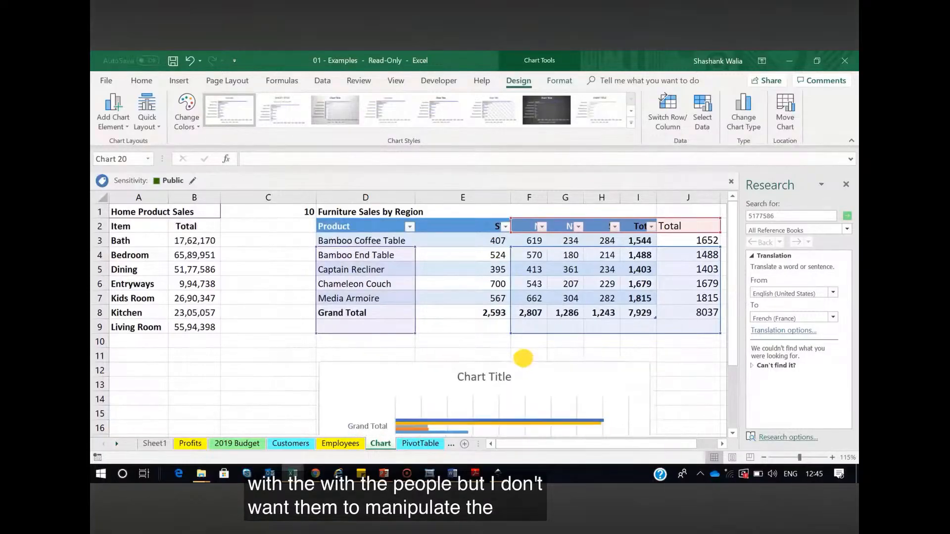
{"action": "scroll", "coordinate": [495, 346], "scroll_direction": "down", "scroll_amount": 4}
{"action": "scroll", "coordinate": [409, 290], "scroll_direction": "up", "scroll_amount": 1}
Copy the bar chart and paste it as a picture at cell J12, beside the original
{"action": "left_click", "coordinate": [403, 259]}
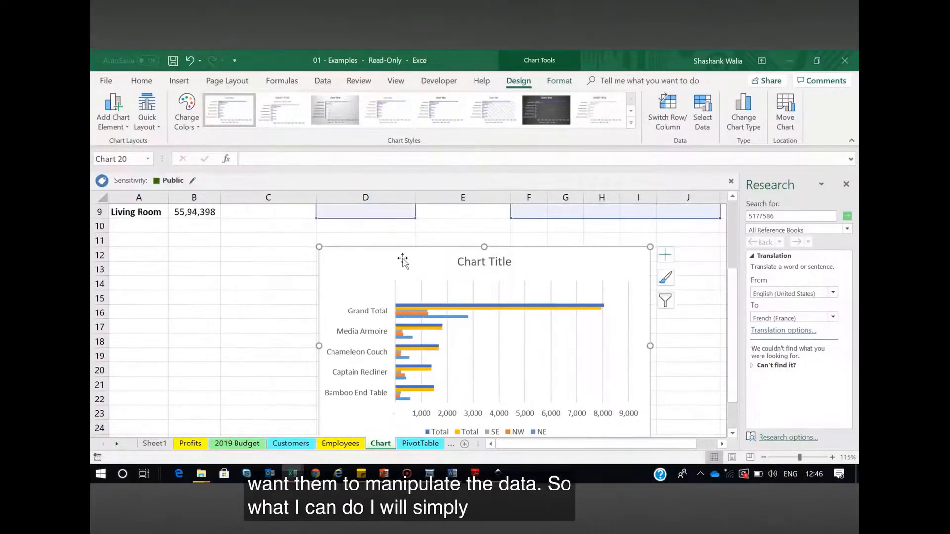
{"action": "key", "text": "ctrl+c"}
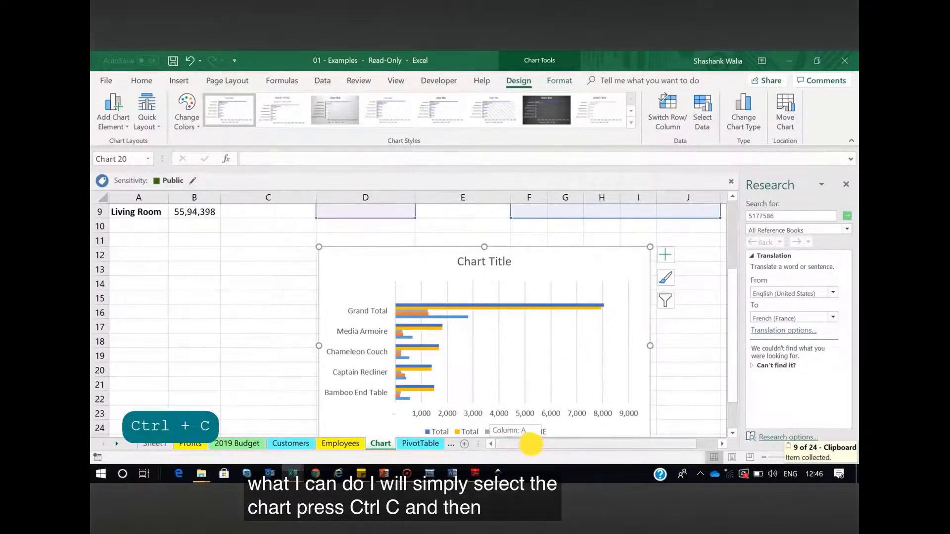
{"action": "left_click_drag", "start_coordinate": [531, 445], "coordinate": [603, 445]}
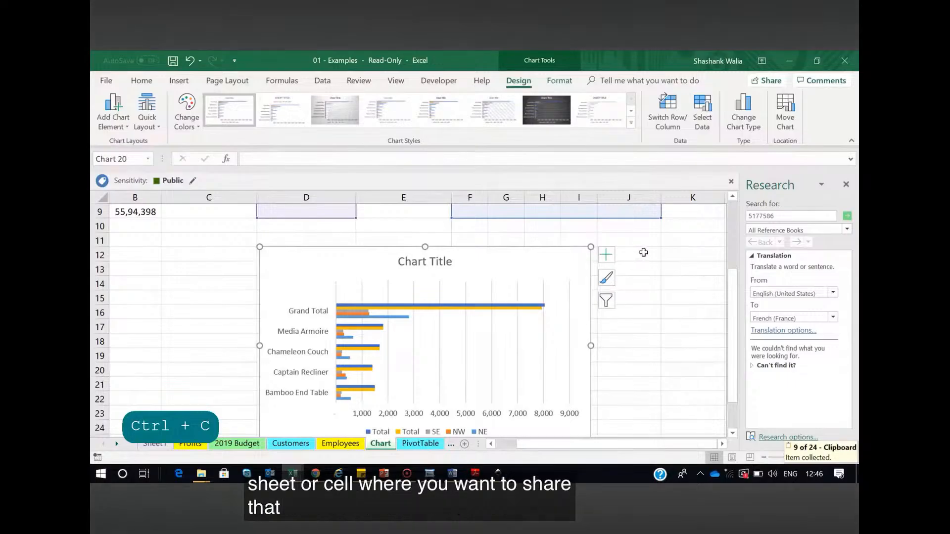
{"action": "left_click", "coordinate": [643, 252]}
{"action": "right_click", "coordinate": [643, 252]}
{"action": "left_click", "coordinate": [707, 247]}
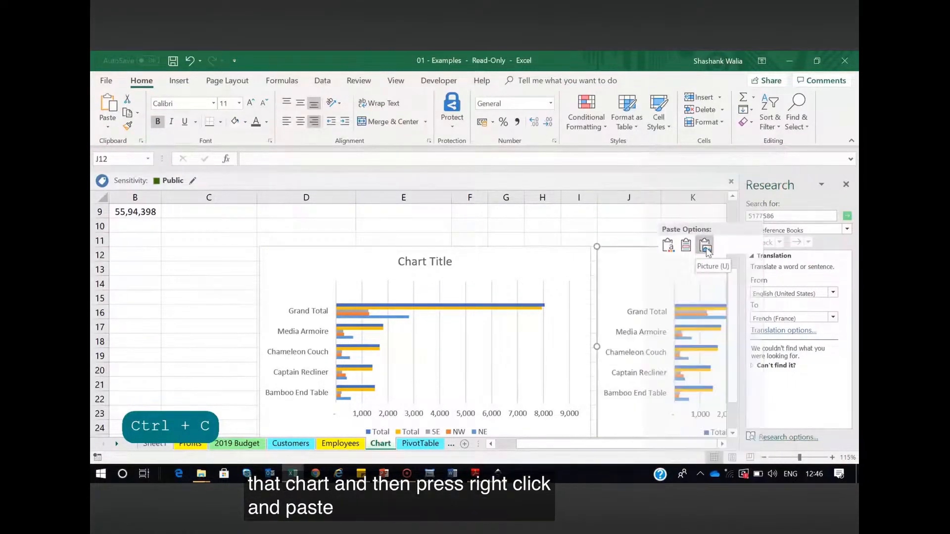
{"action": "left_click", "coordinate": [705, 246]}
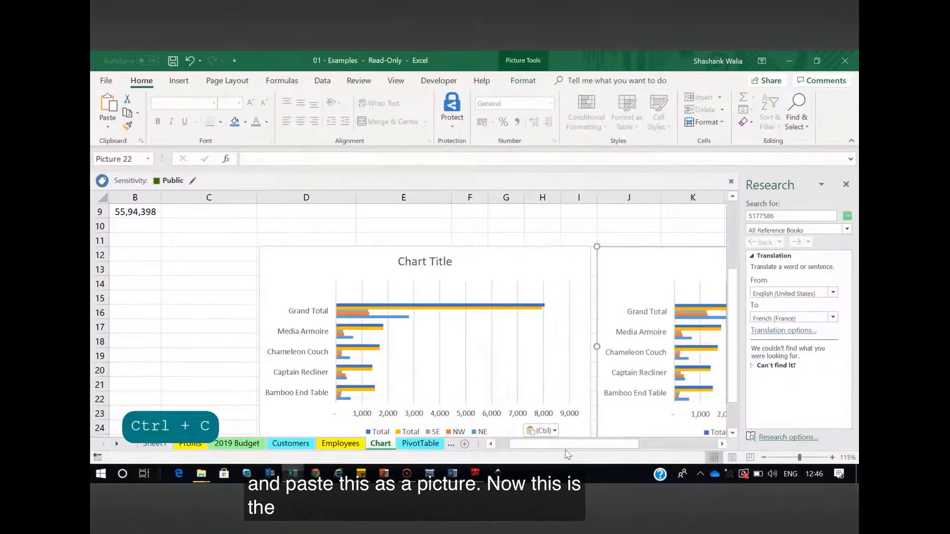
Examine the pasted chart picture for editability and compare it with the original chart
{"action": "left_click_drag", "start_coordinate": [600, 445], "coordinate": [652, 445]}
{"action": "scroll", "coordinate": [482, 342], "scroll_direction": "down", "scroll_amount": 1}
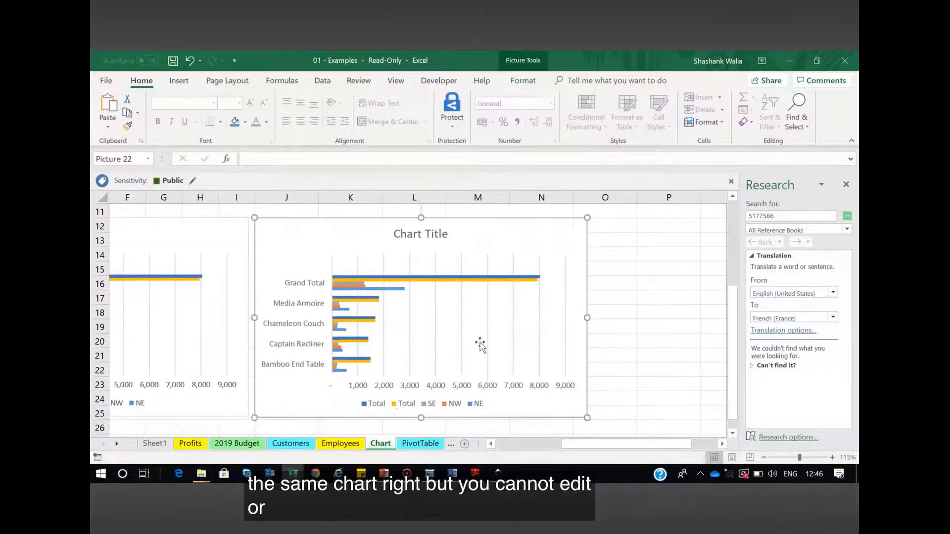
{"action": "double_click", "coordinate": [355, 264]}
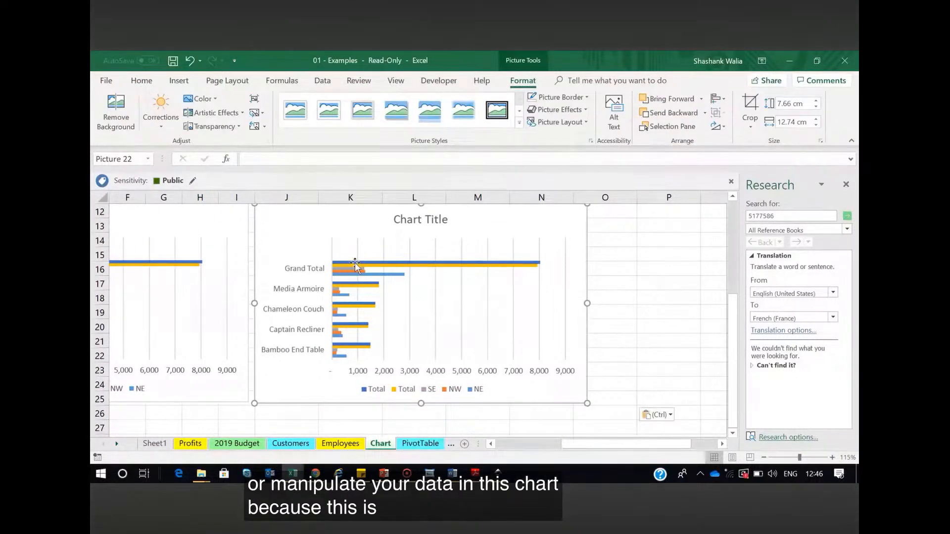
{"action": "left_click_drag", "start_coordinate": [569, 445], "coordinate": [500, 445]}
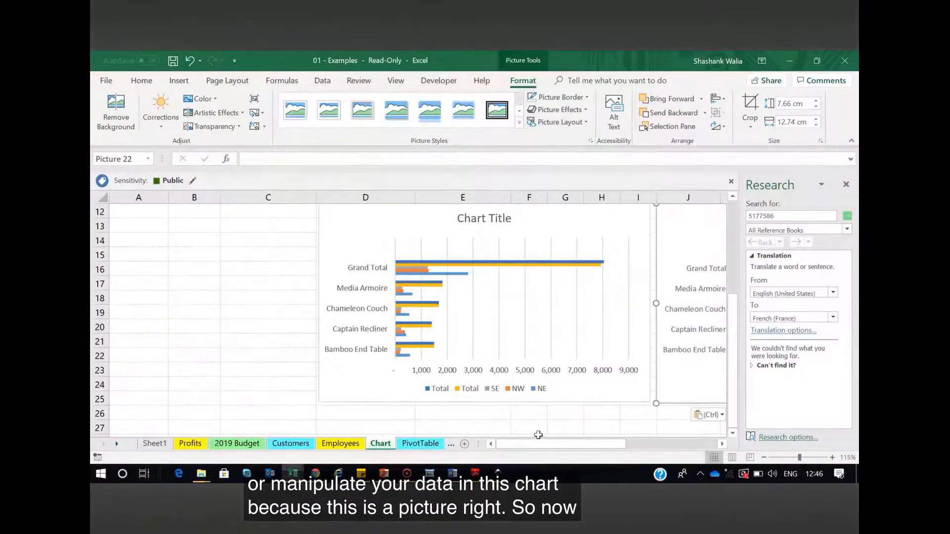
{"action": "left_click_drag", "start_coordinate": [596, 444], "coordinate": [636, 443]}
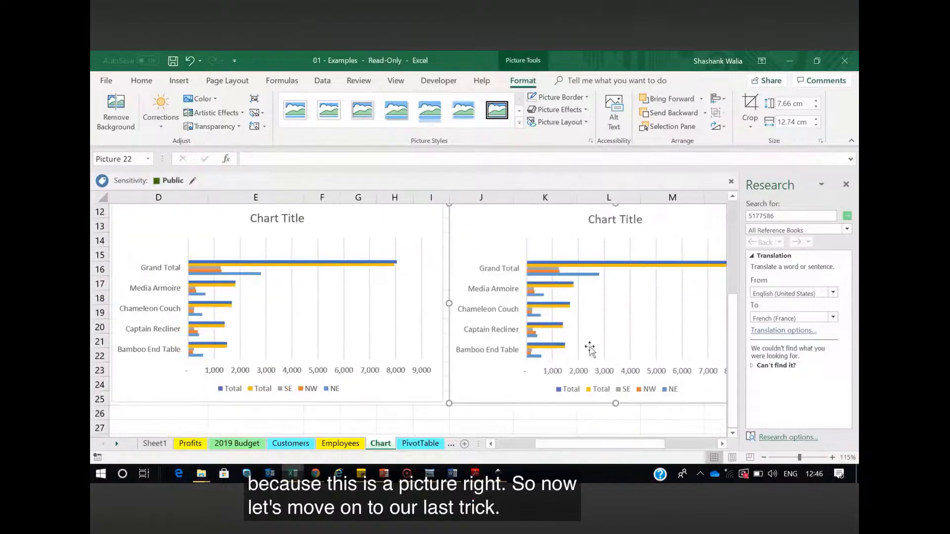
Delete the pasted chart picture and the original bar chart below the furniture sales table
{"action": "key", "text": "Delete"}
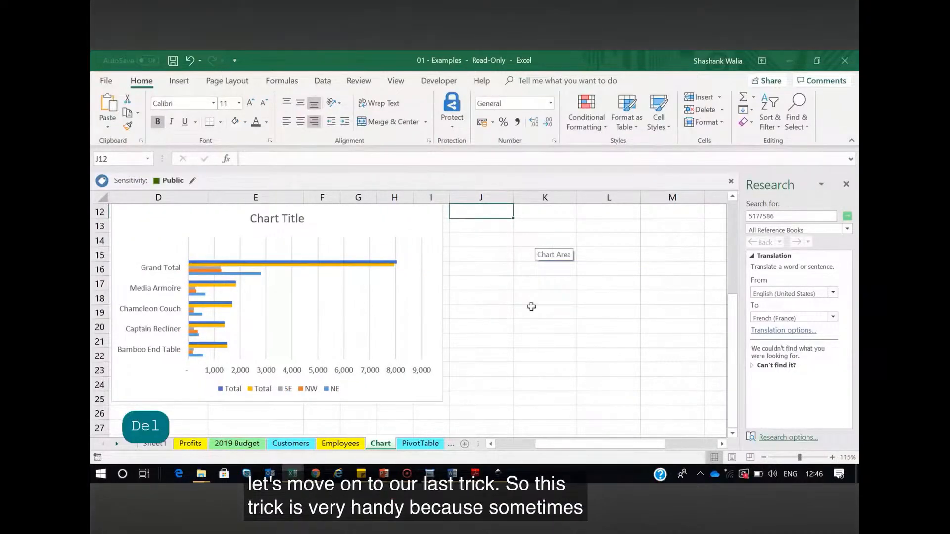
{"action": "left_click_drag", "start_coordinate": [558, 444], "coordinate": [513, 443]}
{"action": "scroll", "coordinate": [365, 292], "scroll_direction": "up", "scroll_amount": 2}
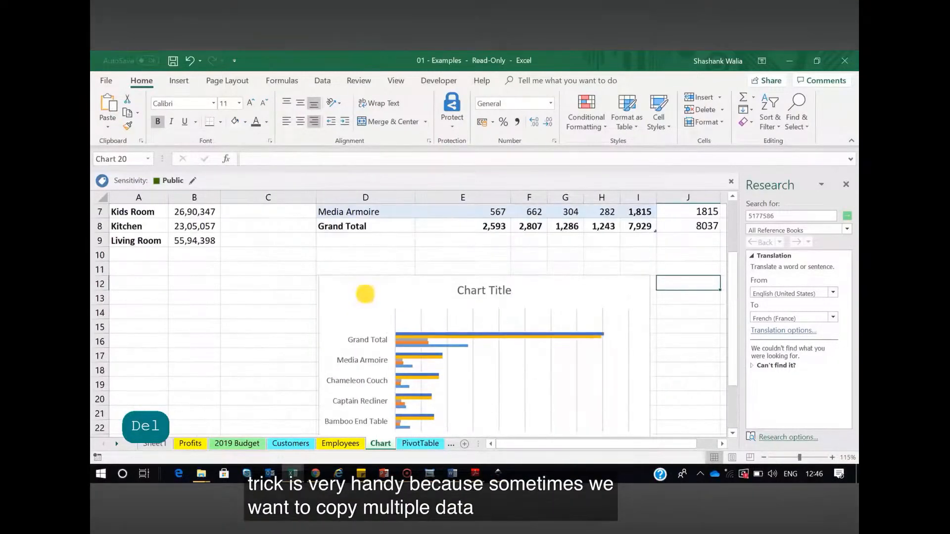
{"action": "left_click", "coordinate": [365, 292]}
{"action": "key", "text": "Delete"}
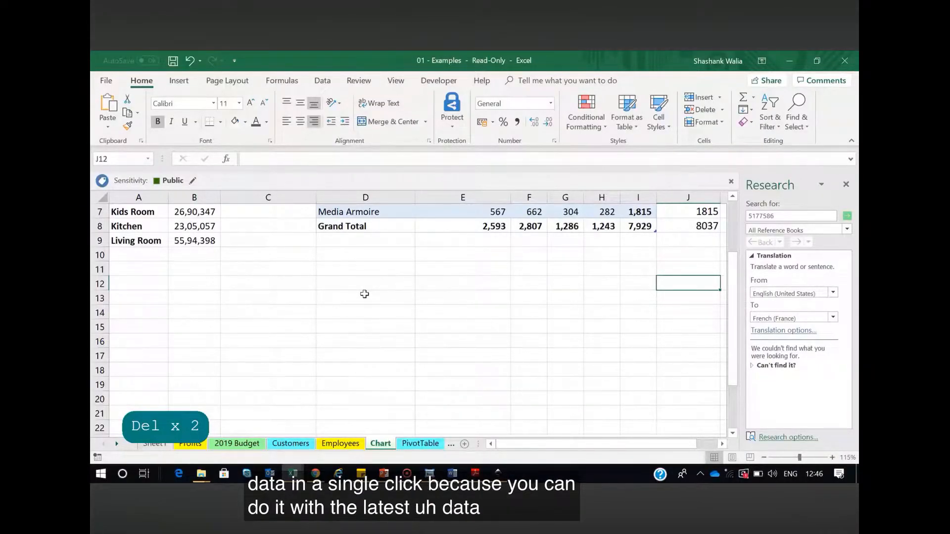
{"action": "scroll", "coordinate": [337, 295], "scroll_direction": "up", "scroll_amount": 2}
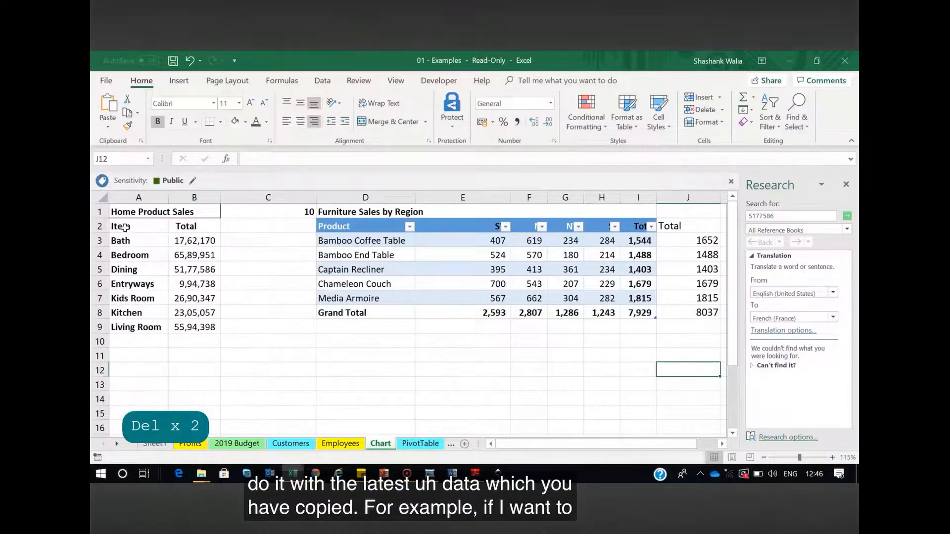
{"action": "left_click_drag", "start_coordinate": [126, 228], "coordinate": [133, 328]}
{"action": "left_click_drag", "start_coordinate": [341, 240], "coordinate": [350, 312]}
{"action": "left_click", "coordinate": [381, 370]}
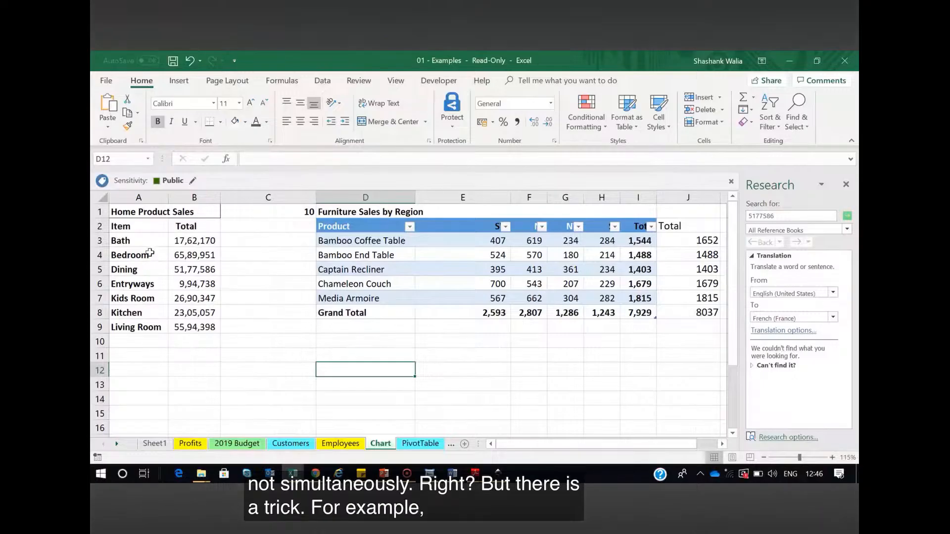
Copy the Item column A2:A9 and the Product column D2:D8 one after the other
{"action": "left_click_drag", "start_coordinate": [130, 227], "coordinate": [130, 331]}
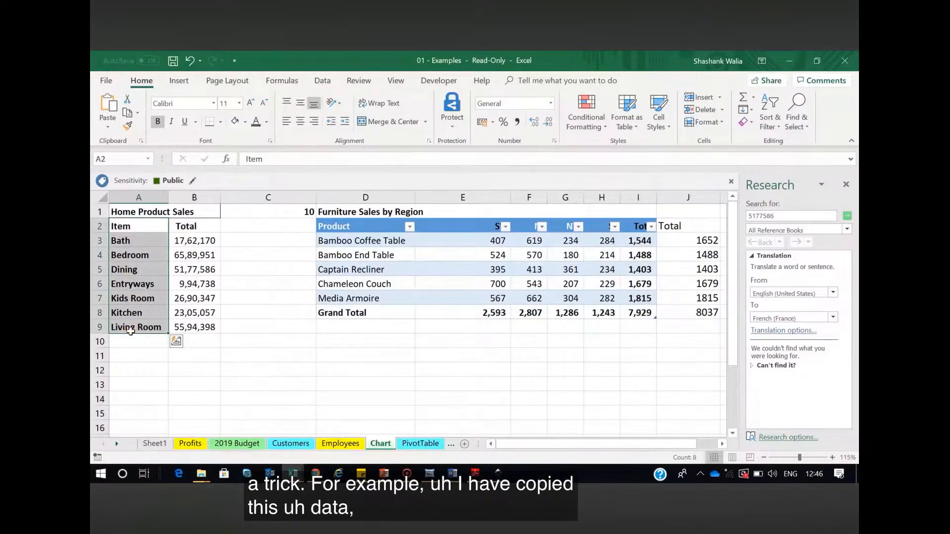
{"action": "key", "text": "ctrl+c"}
{"action": "left_click_drag", "start_coordinate": [346, 226], "coordinate": [349, 310]}
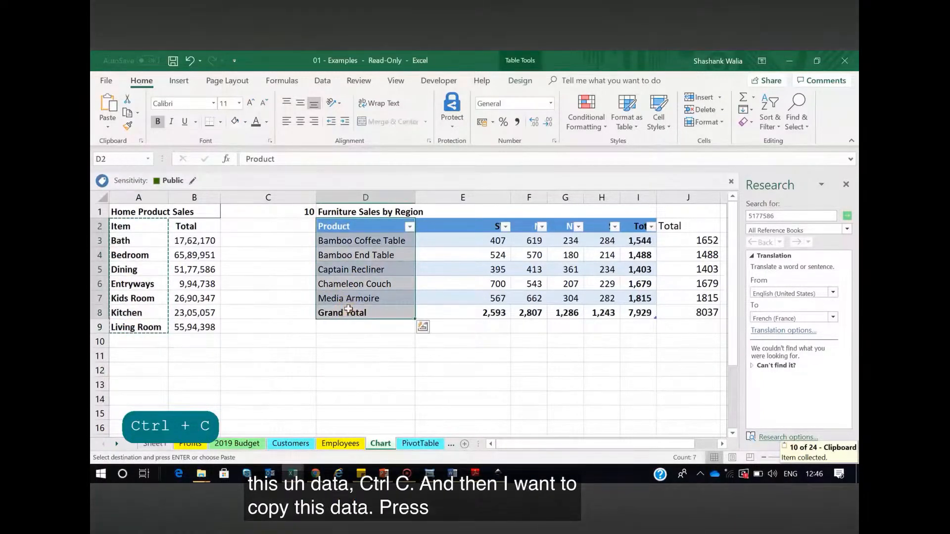
{"action": "key", "text": "ctrl+c"}
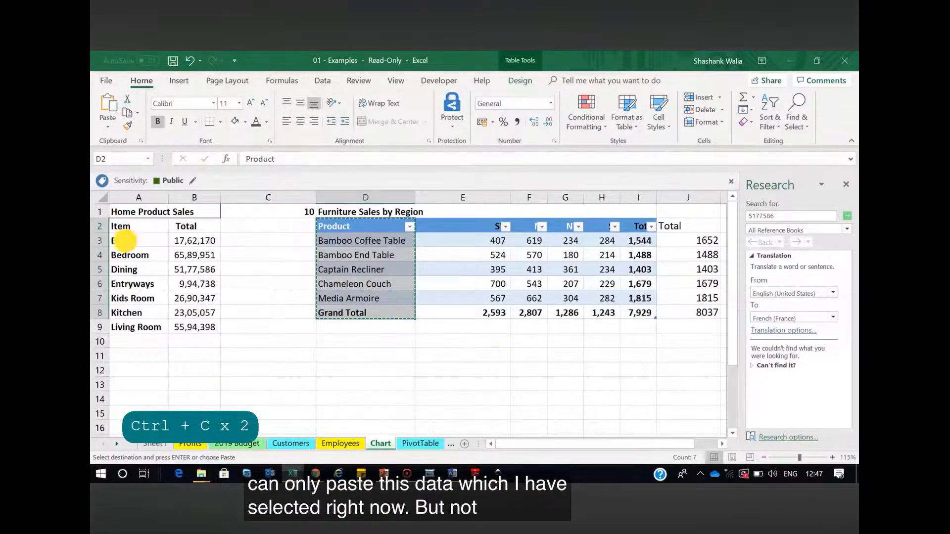
Display the Office Clipboard history, look through the collected items and clear all of them
{"action": "left_click_drag", "start_coordinate": [123, 226], "coordinate": [132, 326]}
{"action": "left_click", "coordinate": [213, 387]}
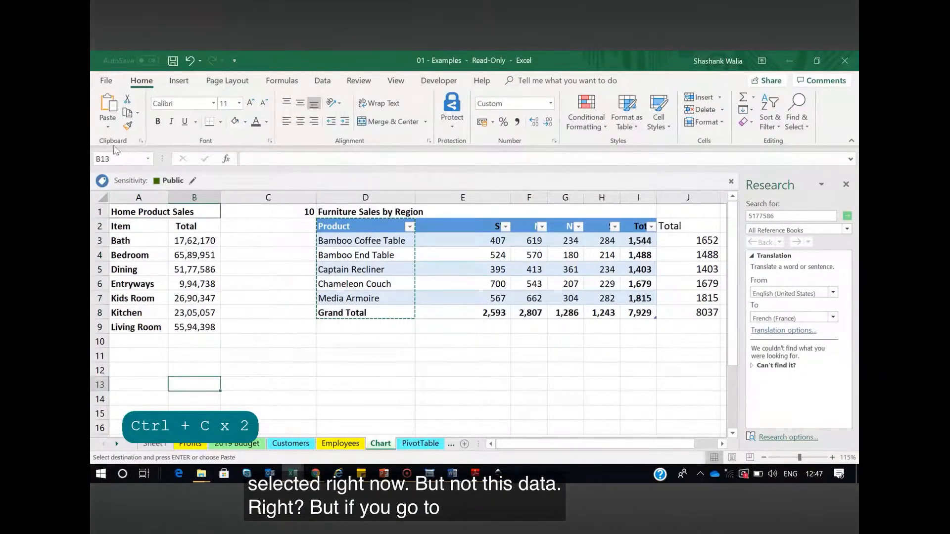
{"action": "left_click", "coordinate": [141, 141]}
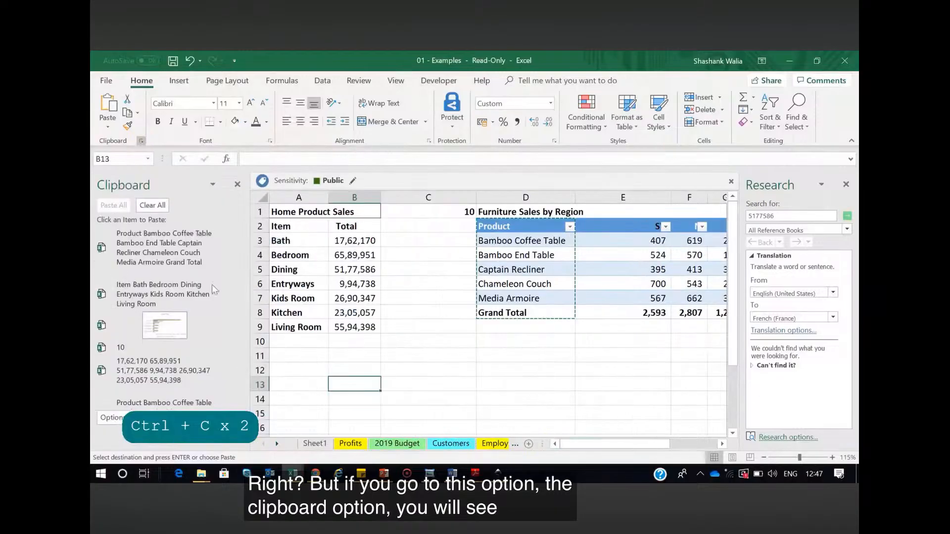
{"action": "left_click_drag", "start_coordinate": [241, 276], "coordinate": [221, 249]}
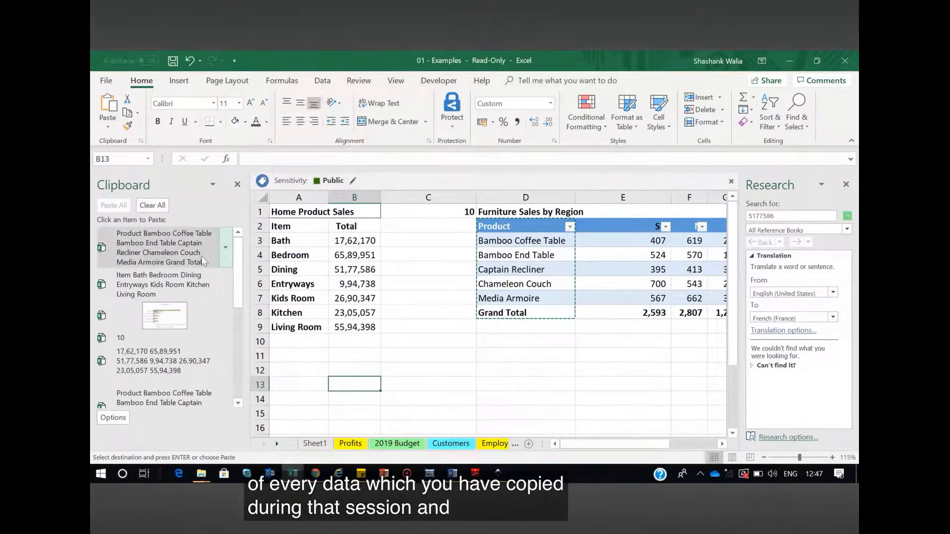
{"action": "scroll", "coordinate": [183, 334], "scroll_direction": "down", "scroll_amount": 5}
{"action": "scroll", "coordinate": [231, 355], "scroll_direction": "down", "scroll_amount": 1}
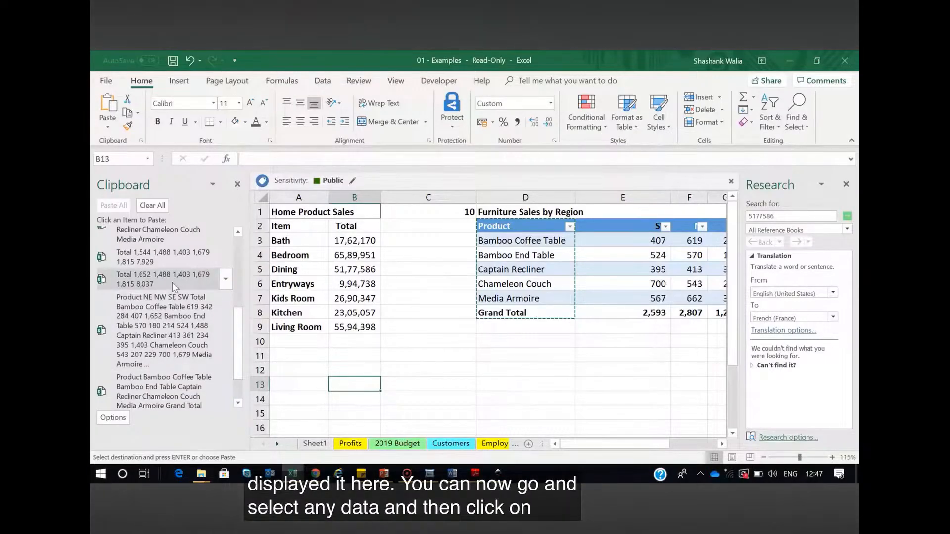
{"action": "left_click", "coordinate": [153, 205]}
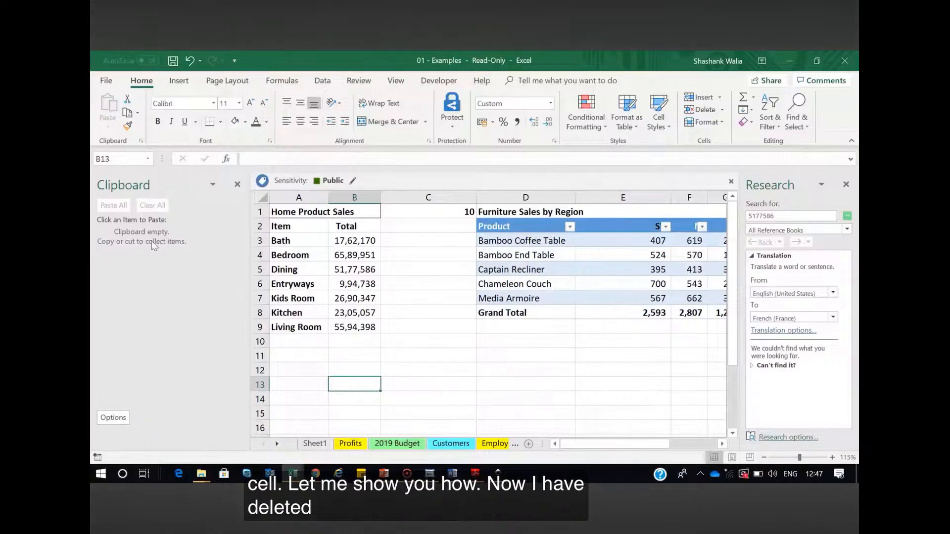
Collect two separate copies on the Office Clipboard: the Total column B2:B9 and the Product column D2:D8
{"action": "left_click_drag", "start_coordinate": [340, 233], "coordinate": [359, 325]}
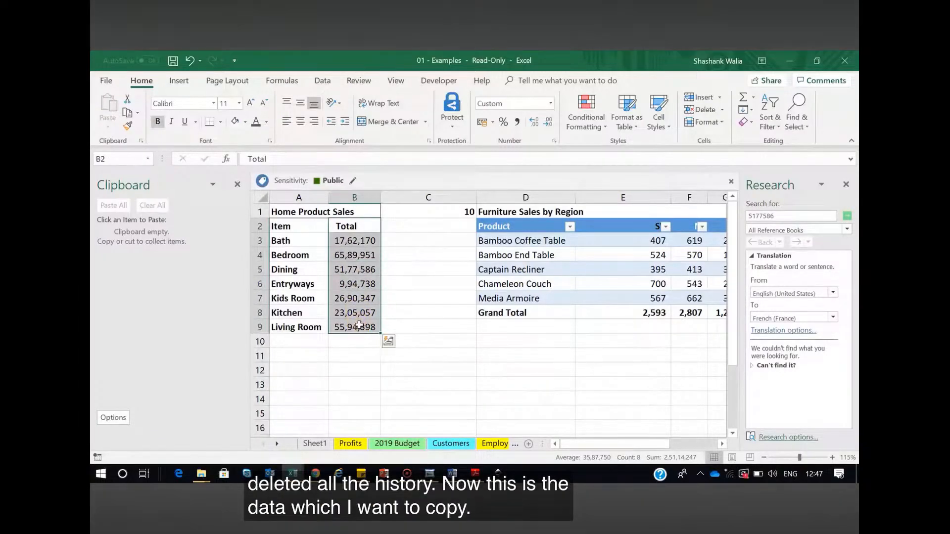
{"action": "key", "text": "ctrl+c"}
{"action": "key", "text": "ctrl+c"}
{"action": "key", "text": "ctrl+c"}
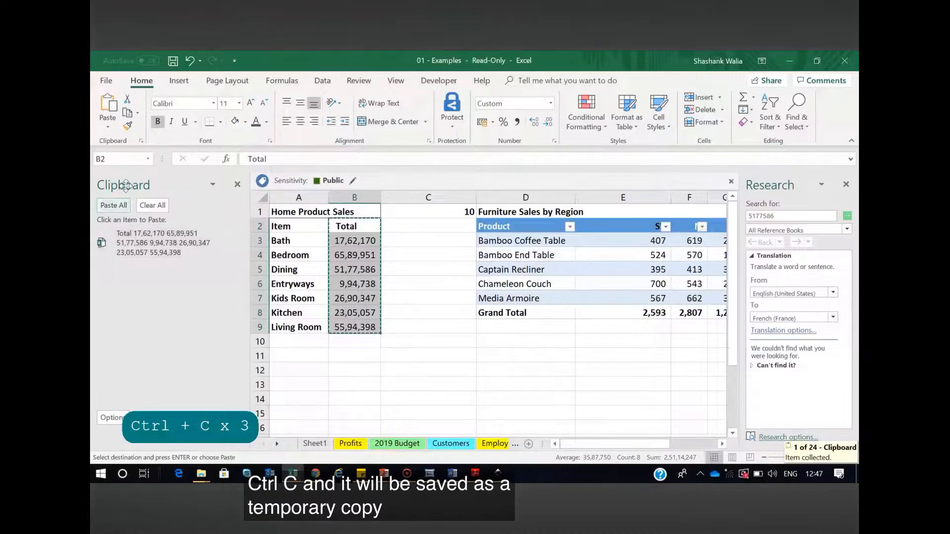
{"action": "left_click_drag", "start_coordinate": [500, 226], "coordinate": [535, 312]}
{"action": "key", "text": "ctrl+c"}
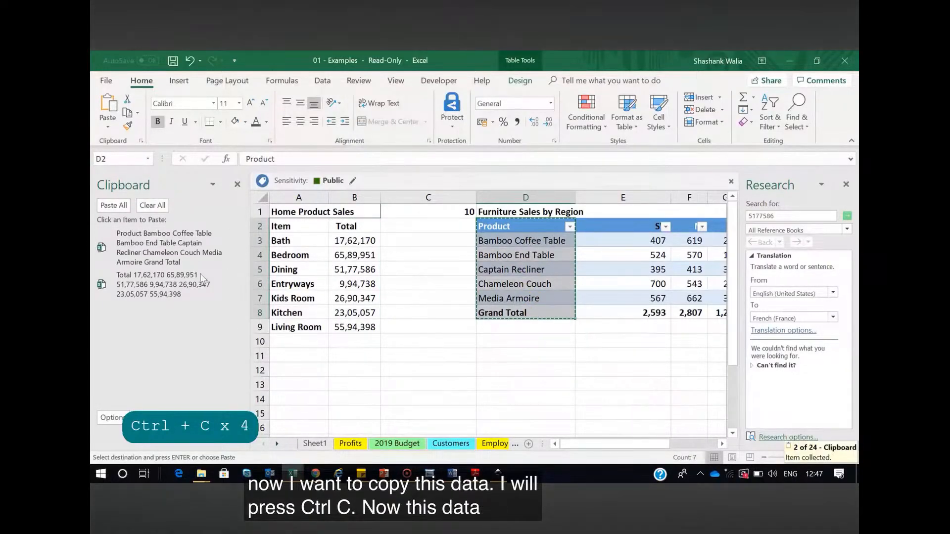
Paste the collected Total column at A13 and the Product column at B13 from the Office Clipboard
{"action": "left_click", "coordinate": [384, 371]}
{"action": "scroll", "coordinate": [381, 376], "scroll_direction": "down", "scroll_amount": 1}
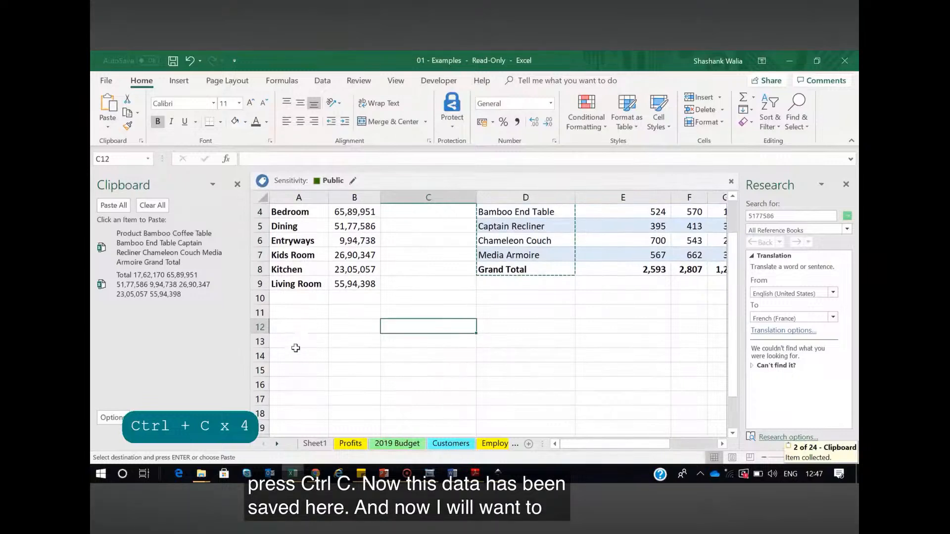
{"action": "left_click", "coordinate": [295, 342]}
{"action": "left_click", "coordinate": [156, 282]}
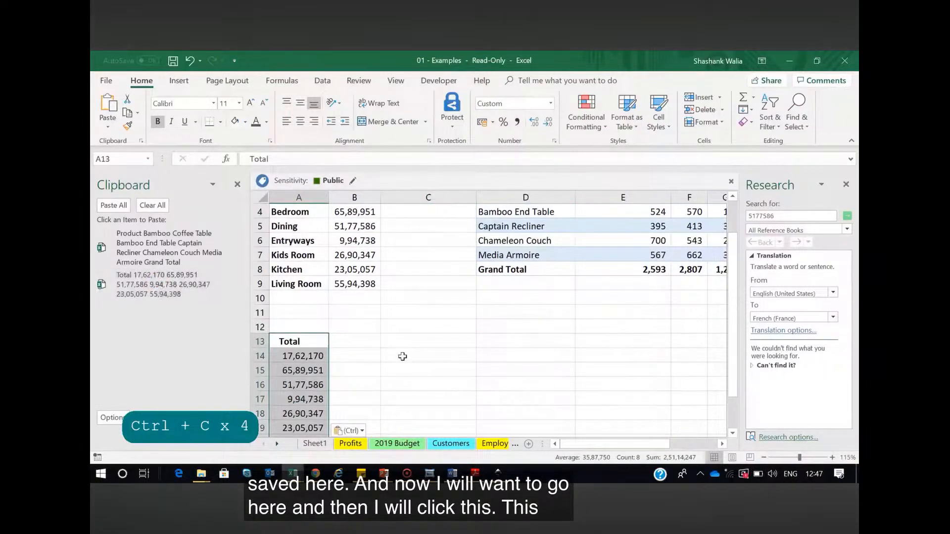
{"action": "left_click", "coordinate": [354, 341]}
{"action": "left_click", "coordinate": [173, 236]}
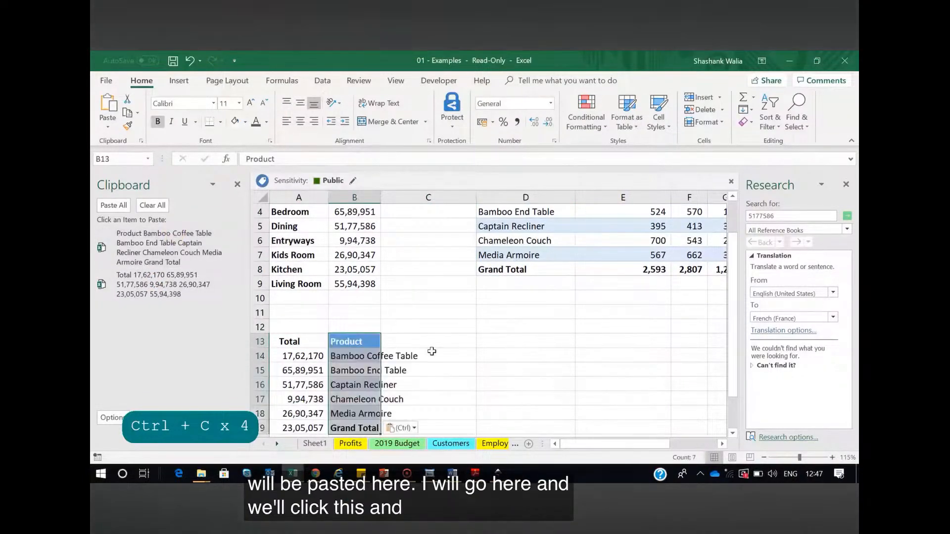
{"action": "scroll", "coordinate": [432, 351], "scroll_direction": "down", "scroll_amount": 2}
{"action": "left_click", "coordinate": [429, 356]}
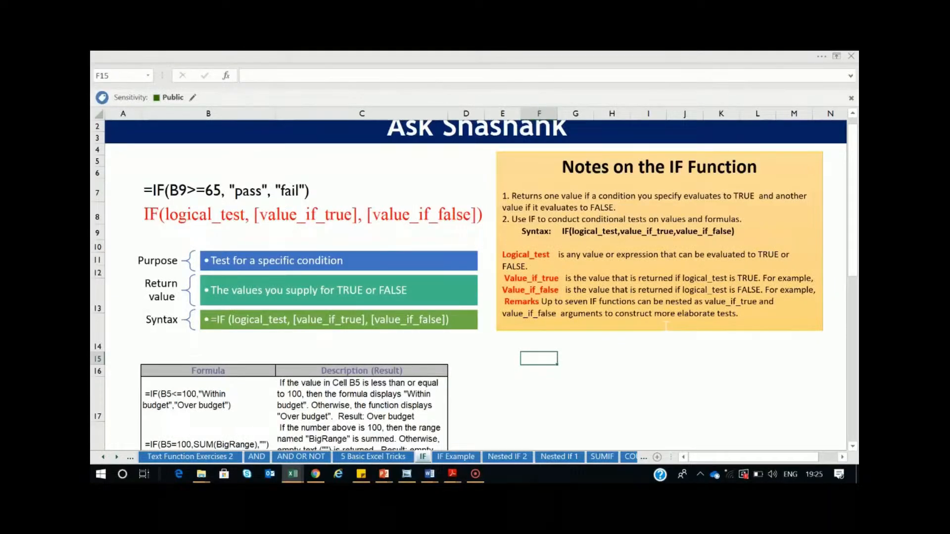
{"action": "scroll", "coordinate": [666, 325], "scroll_direction": "up", "scroll_amount": 1}
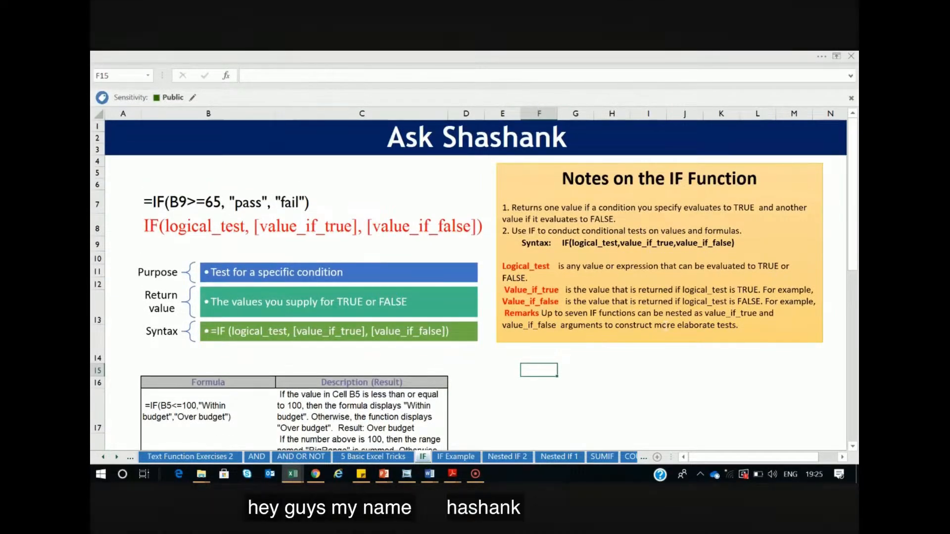
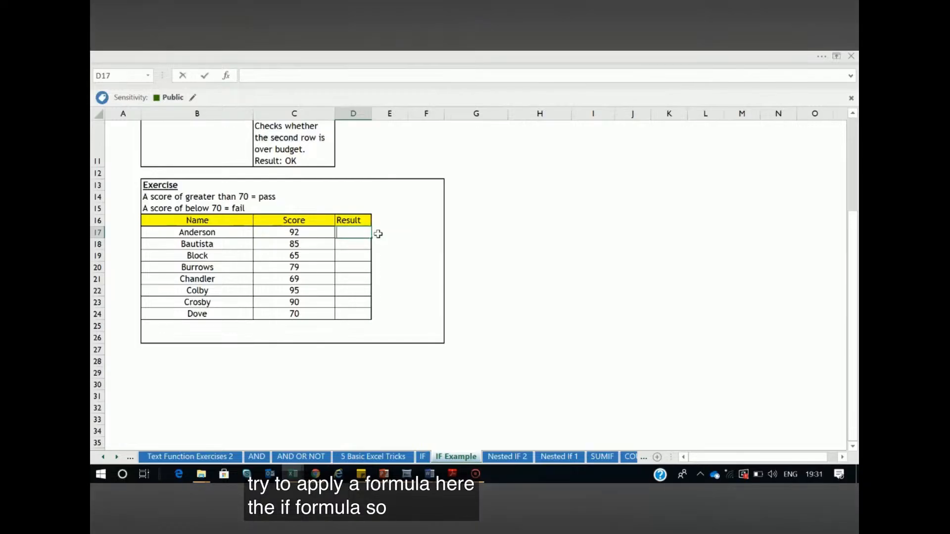
Enter the formula =IF(C17>=70, "Pass", "Fail") in the first Result cell, D17
{"action": "type", "text": "=if"}
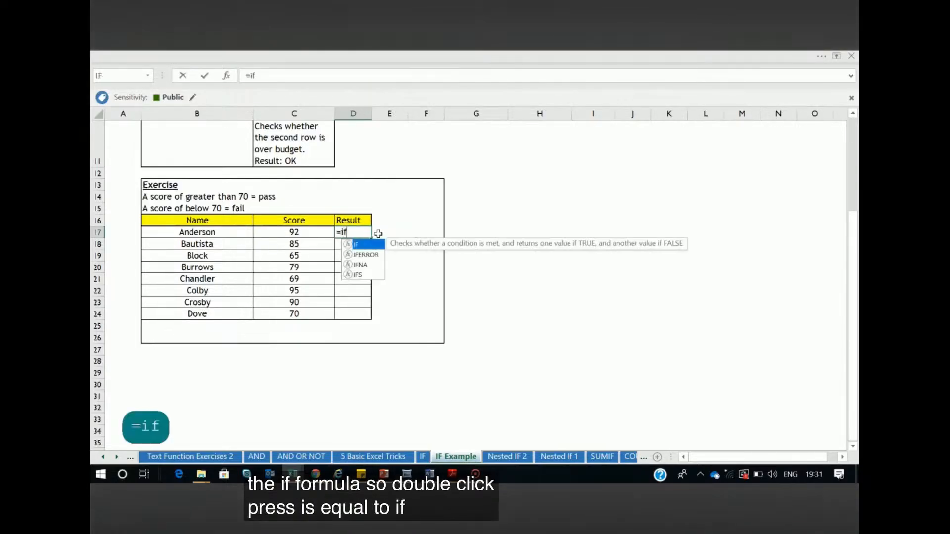
{"action": "type", "text": "("}
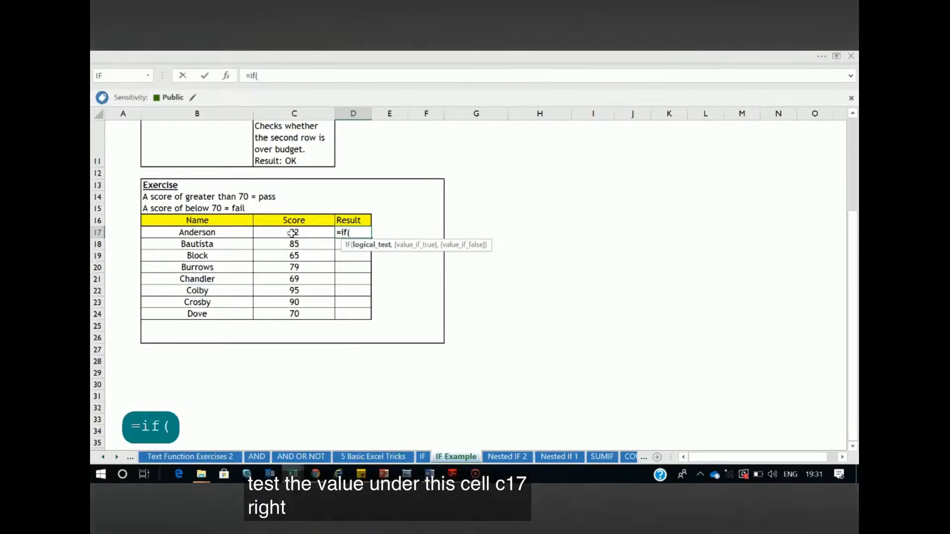
{"action": "left_click", "coordinate": [292, 233]}
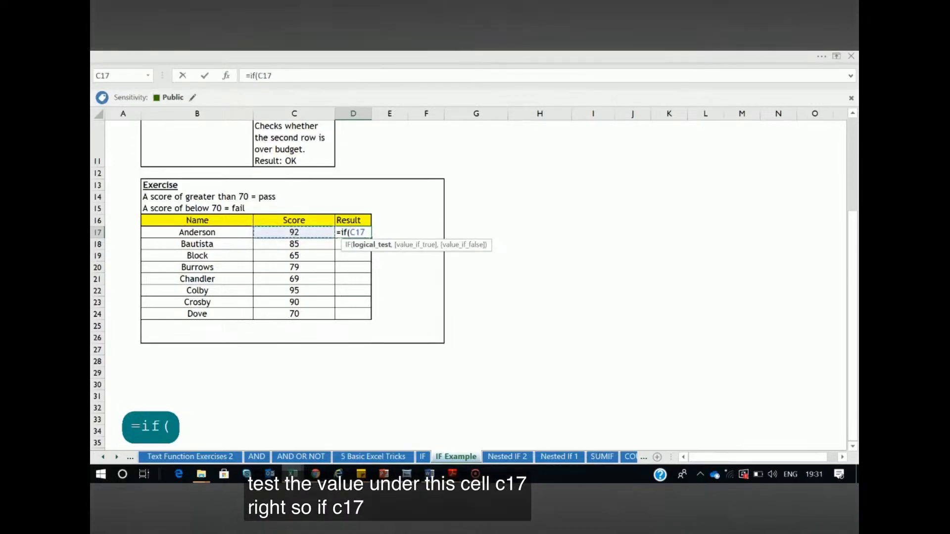
{"action": "type", "text": ">="}
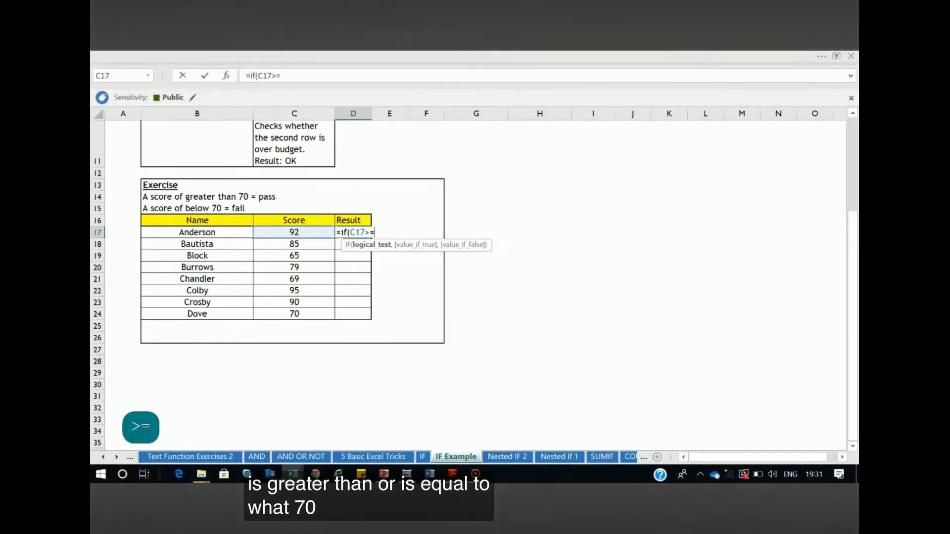
{"action": "type", "text": "70, \""}
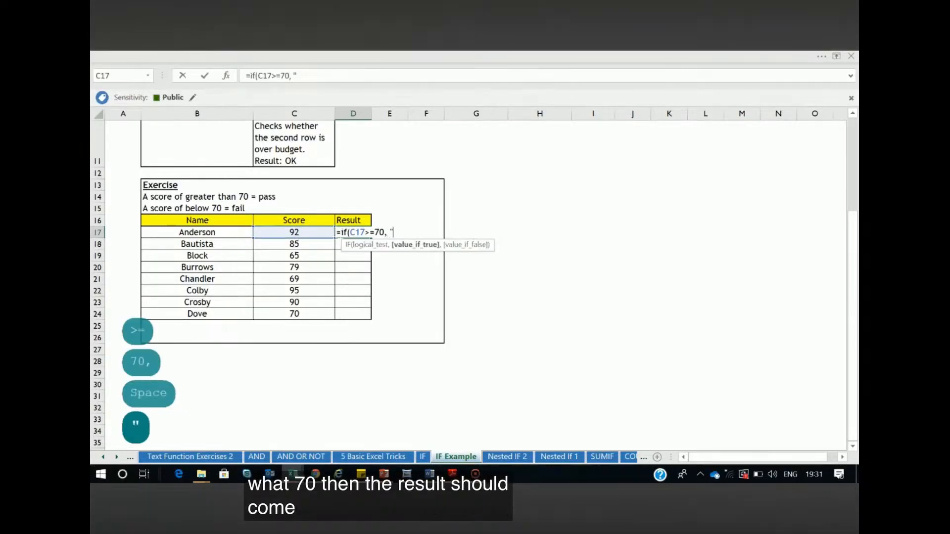
{"action": "type", "text": "Pass\", "}
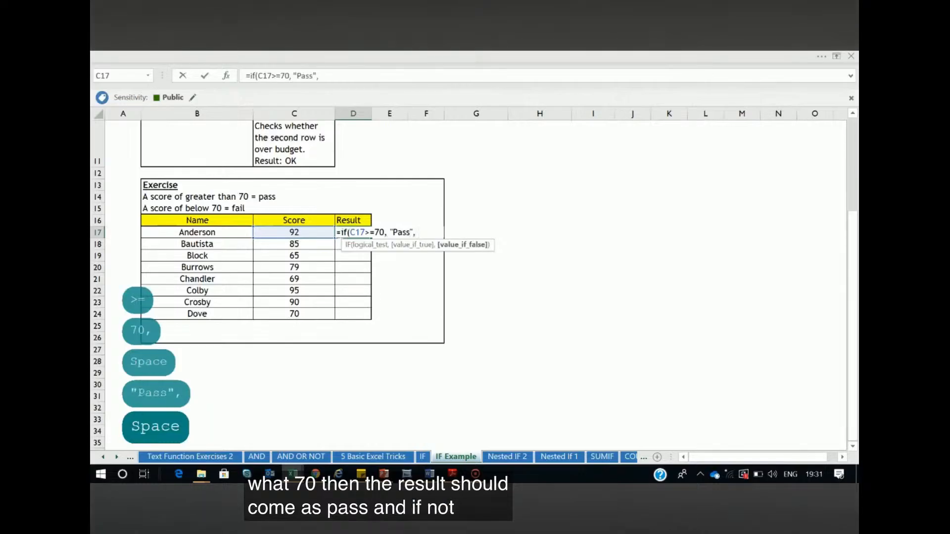
{"action": "type", "text": "\"Fail\")"}
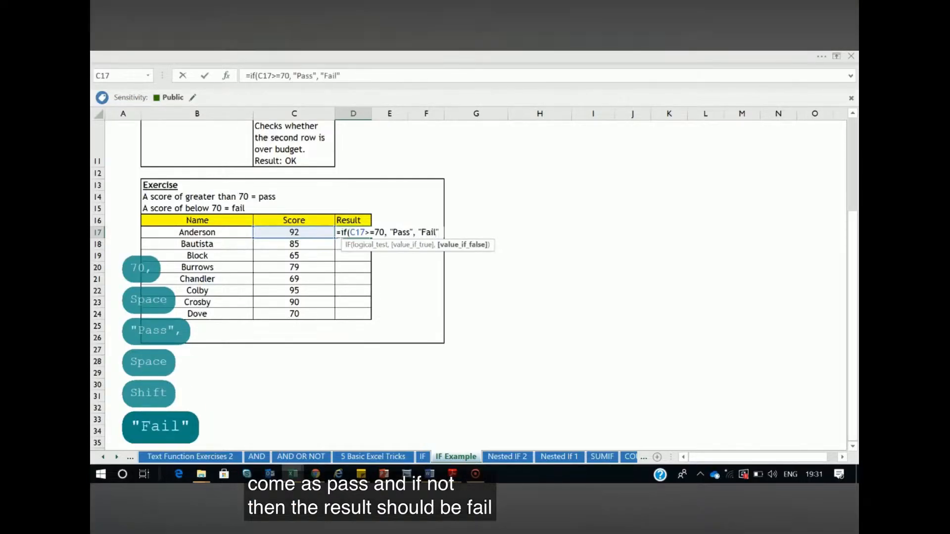
{"action": "key", "text": "Return"}
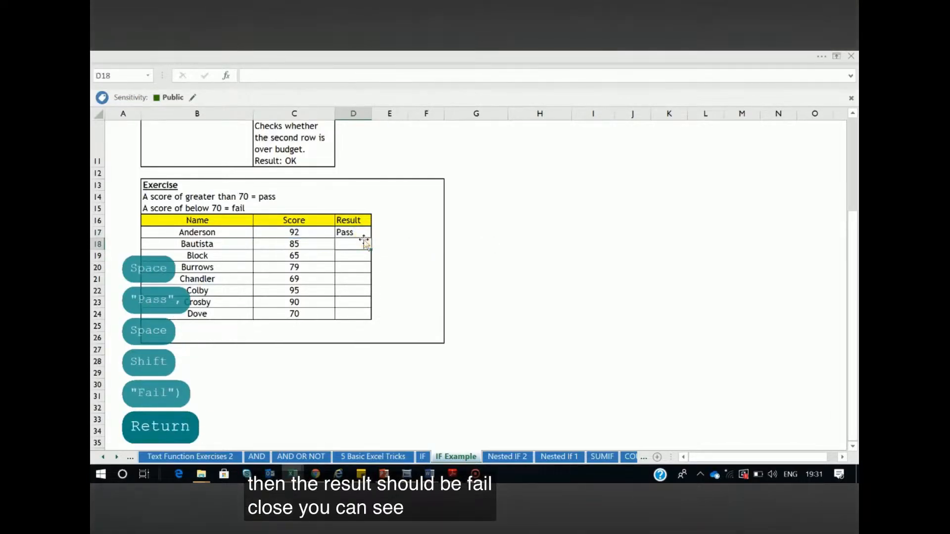
Change the score in C17 to 50 and check the result in D17
{"action": "left_click", "coordinate": [351, 230]}
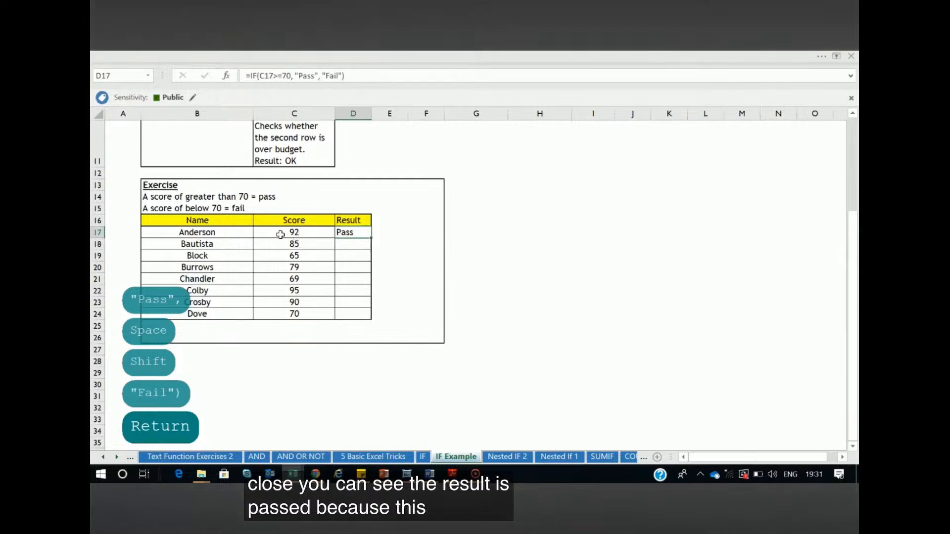
{"action": "left_click", "coordinate": [296, 232]}
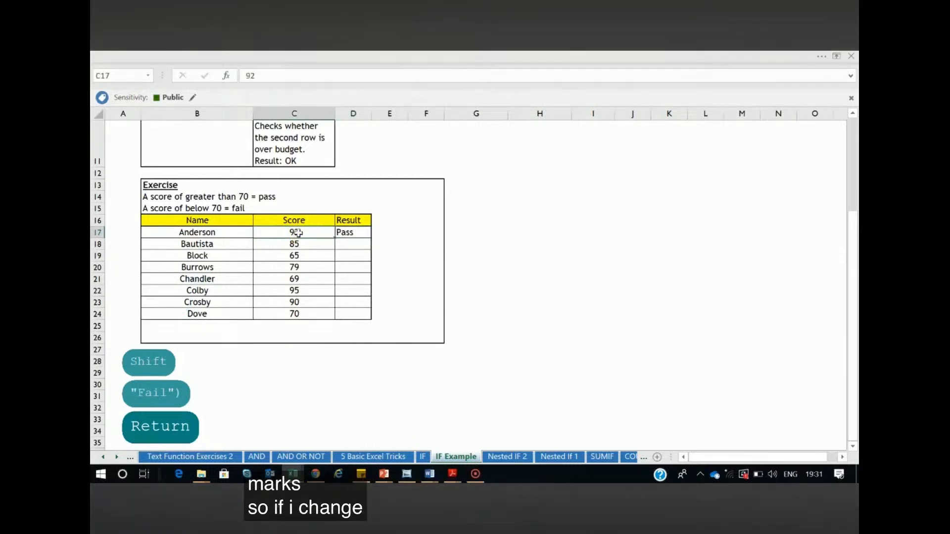
{"action": "type", "text": "50"}
{"action": "key", "text": "Return"}
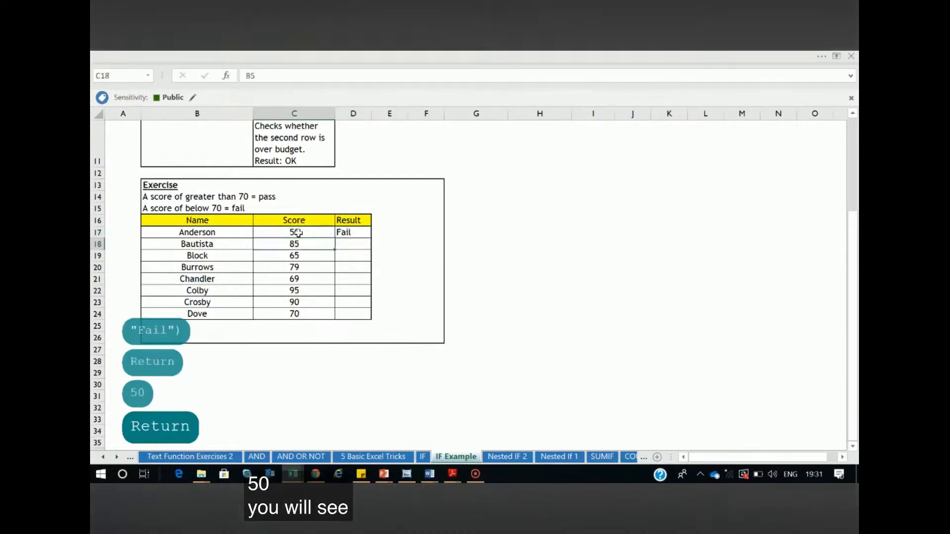
{"action": "left_click", "coordinate": [351, 234]}
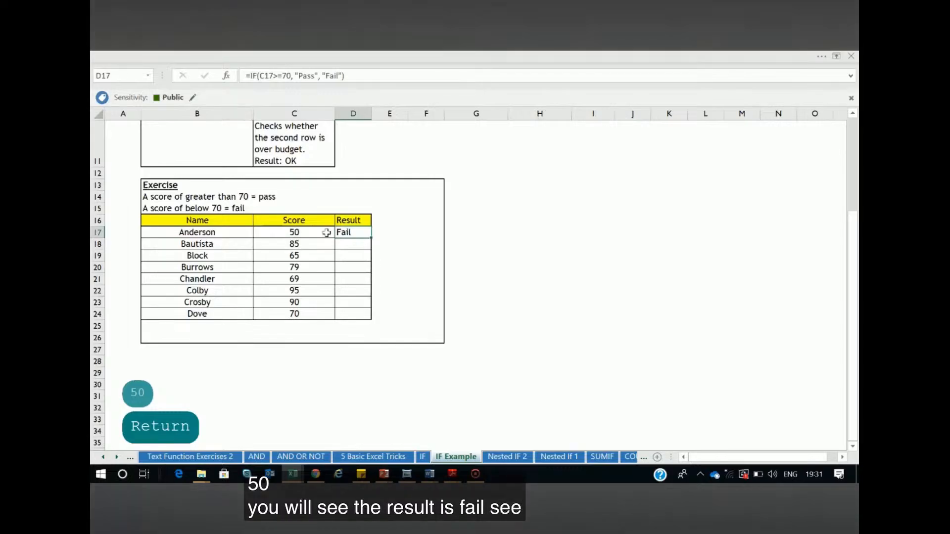
{"action": "left_click", "coordinate": [332, 233]}
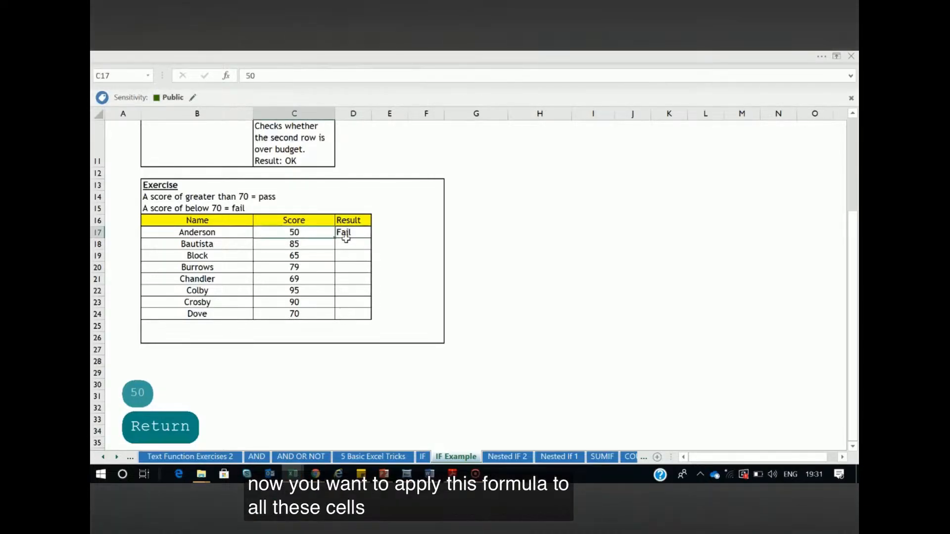
Fill the IF formula from D17 down through D24 of the Result column
{"action": "left_click", "coordinate": [346, 232]}
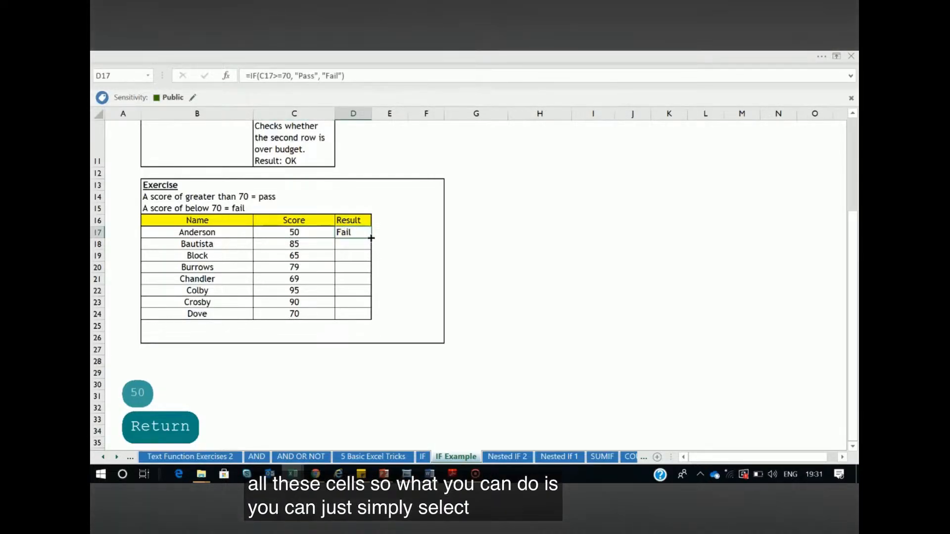
{"action": "left_click_drag", "start_coordinate": [371, 238], "coordinate": [365, 316]}
{"action": "left_click_drag", "start_coordinate": [359, 233], "coordinate": [366, 315]}
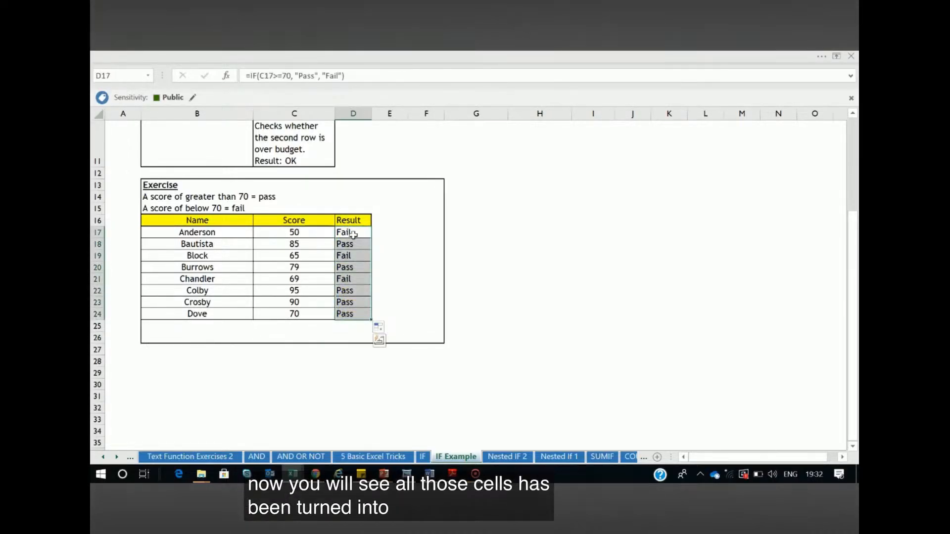
{"action": "left_click", "coordinate": [339, 372]}
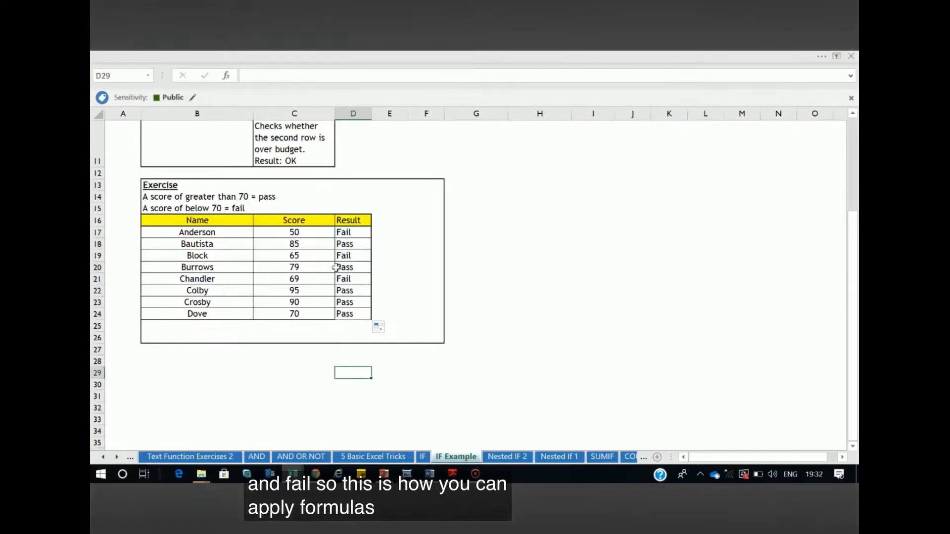
Review the IF formula in D17 with its fixed passing score and leave it as is
{"action": "left_click", "coordinate": [352, 232]}
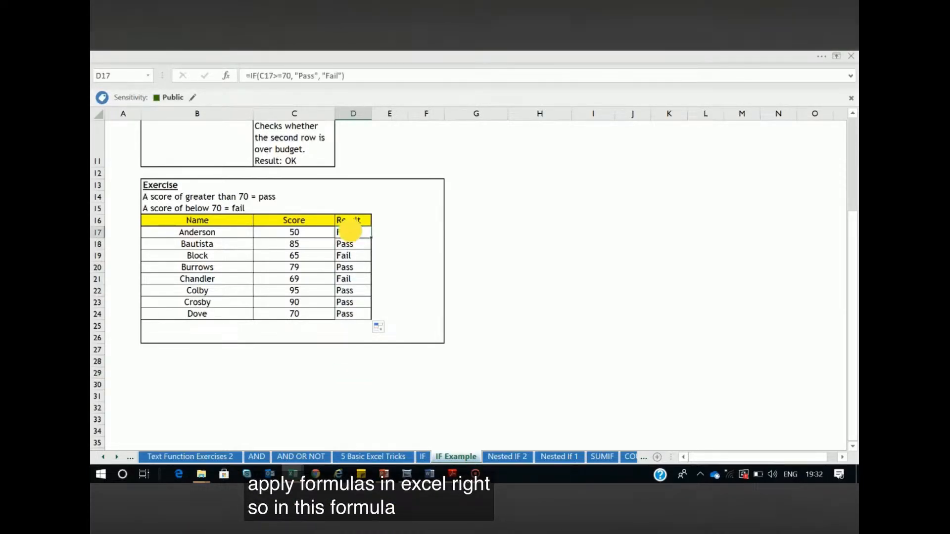
{"action": "double_click", "coordinate": [353, 232]}
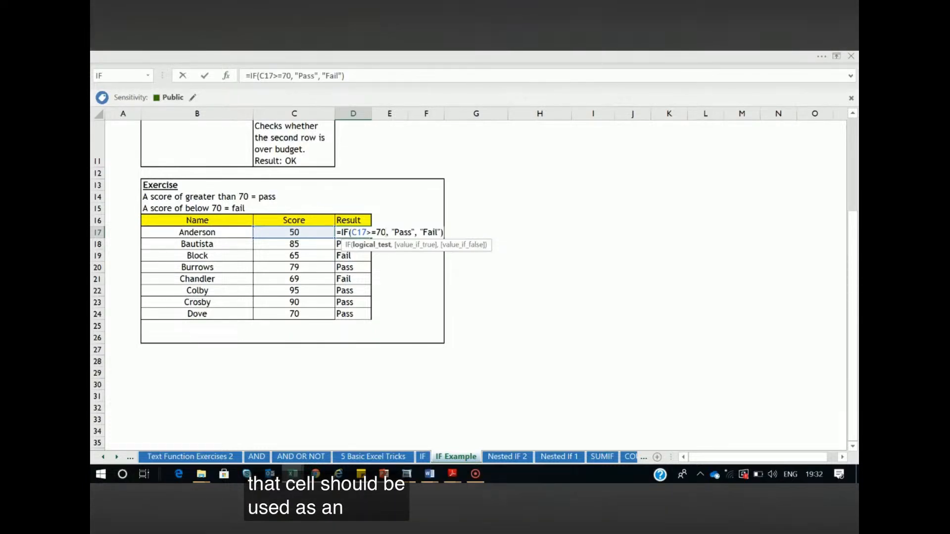
{"action": "key", "text": "Tab"}
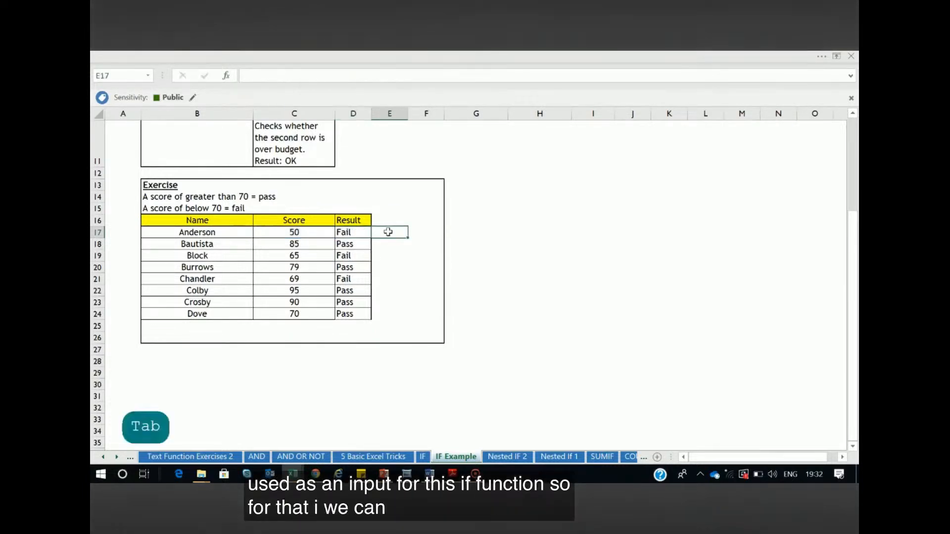
Enter the passing score 70 as a separate input value in cell E14
{"action": "left_click", "coordinate": [250, 196]}
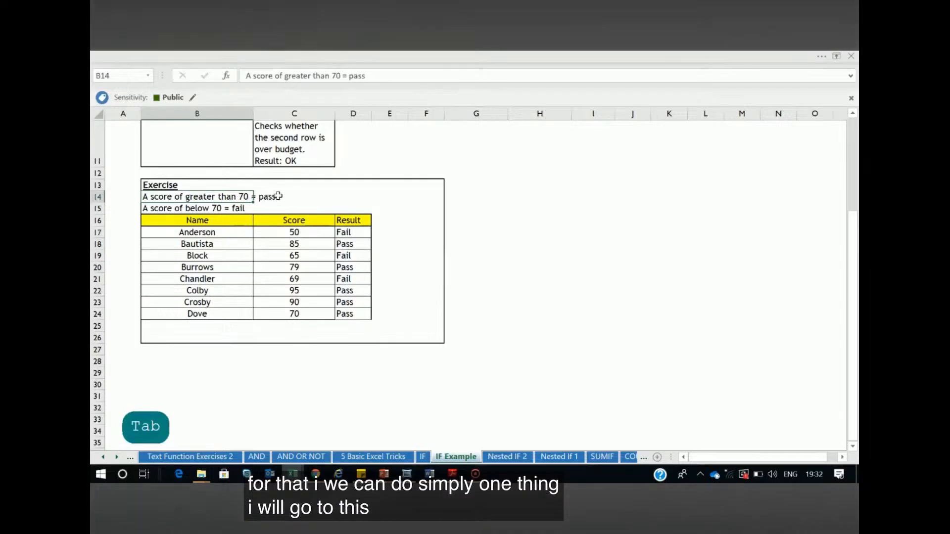
{"action": "left_click", "coordinate": [310, 196]}
{"action": "left_click", "coordinate": [404, 197]}
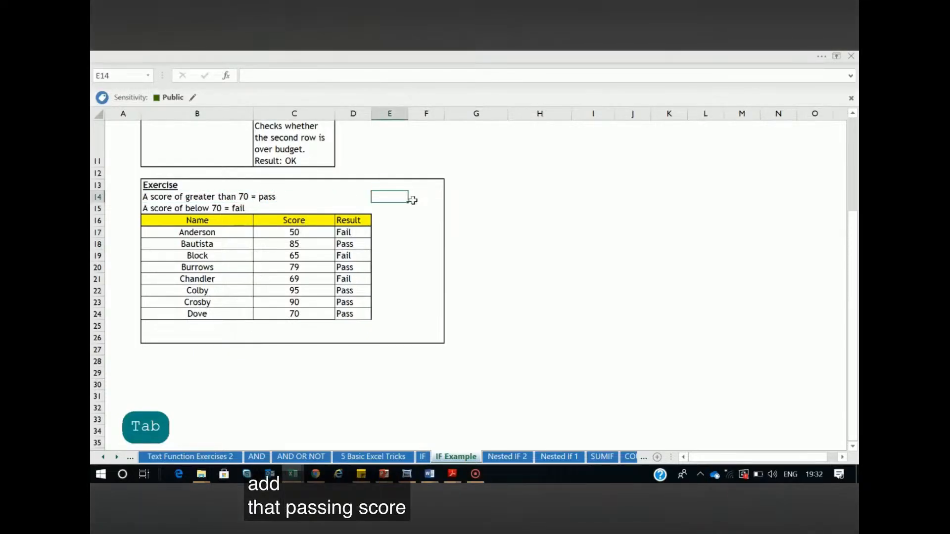
{"action": "type", "text": "70"}
{"action": "left_click", "coordinate": [465, 220]}
{"action": "left_click", "coordinate": [396, 198]}
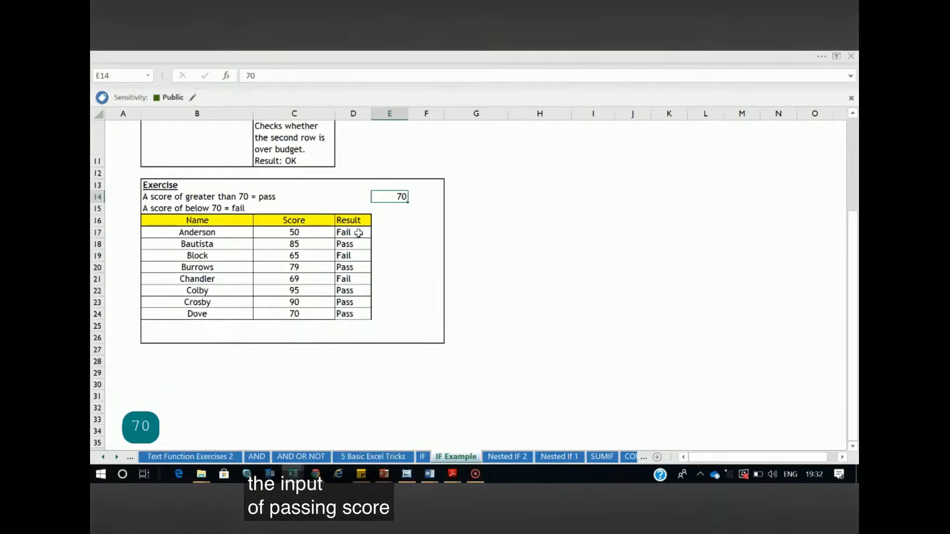
Replace the fixed 70 in the D17 formula with a reference to cell E14
{"action": "double_click", "coordinate": [353, 234]}
{"action": "left_click", "coordinate": [386, 232]}
{"action": "key", "text": "BackSpace"}
{"action": "key", "text": "BackSpace"}
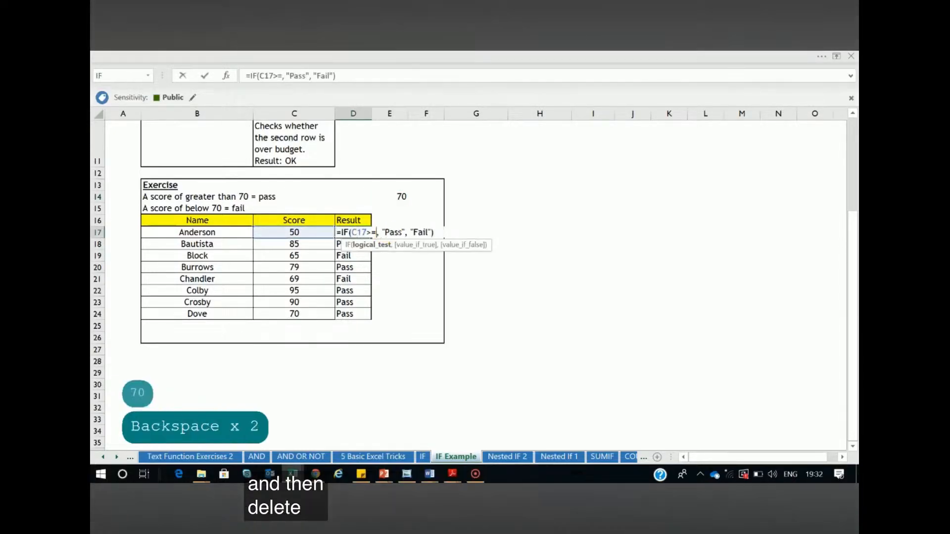
{"action": "left_click", "coordinate": [403, 197]}
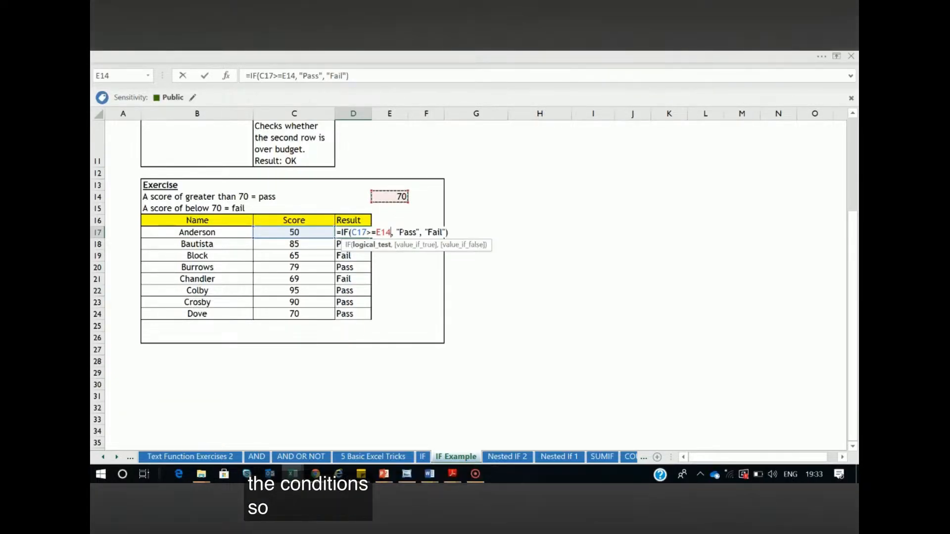
{"action": "key", "text": "Return"}
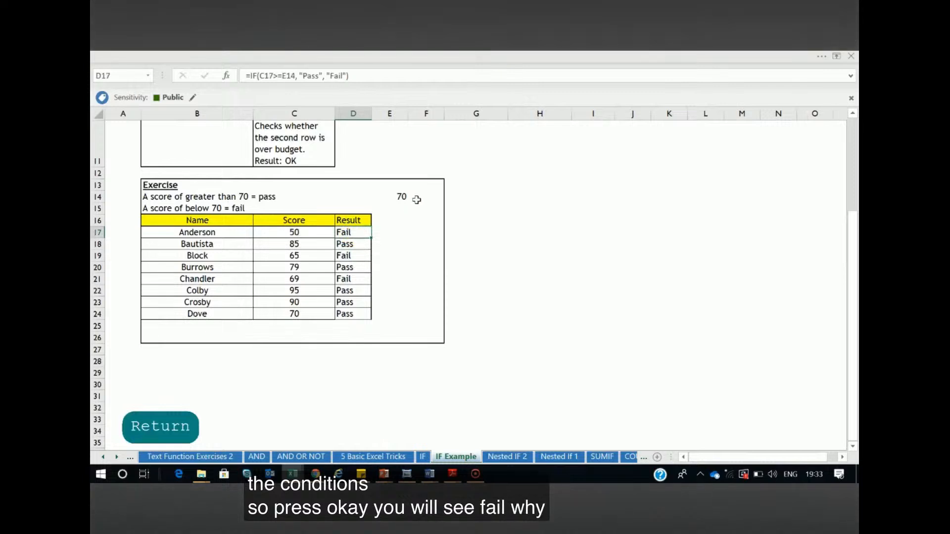
Set the passing score in E14 to 40 and fill the updated D17 formula down through D24
{"action": "left_click", "coordinate": [401, 198]}
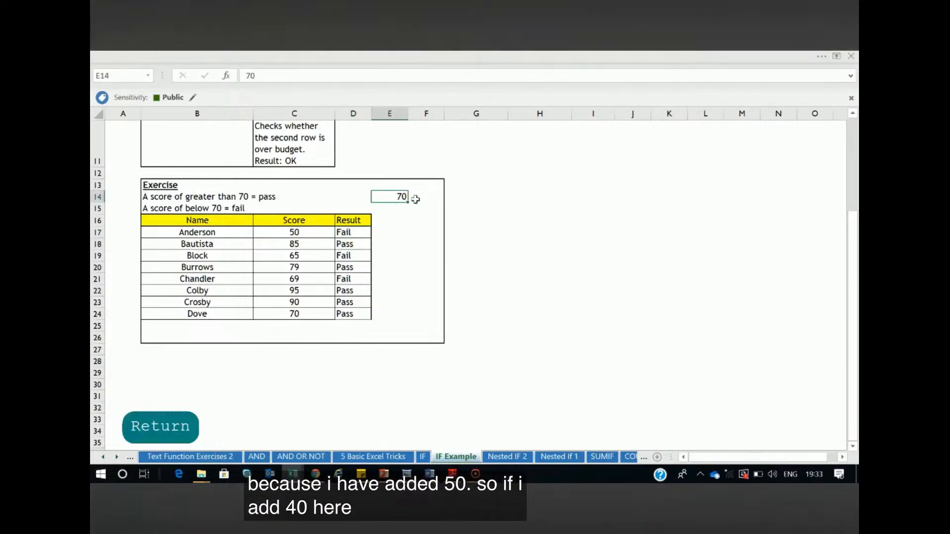
{"action": "type", "text": "40"}
{"action": "key", "text": "Return"}
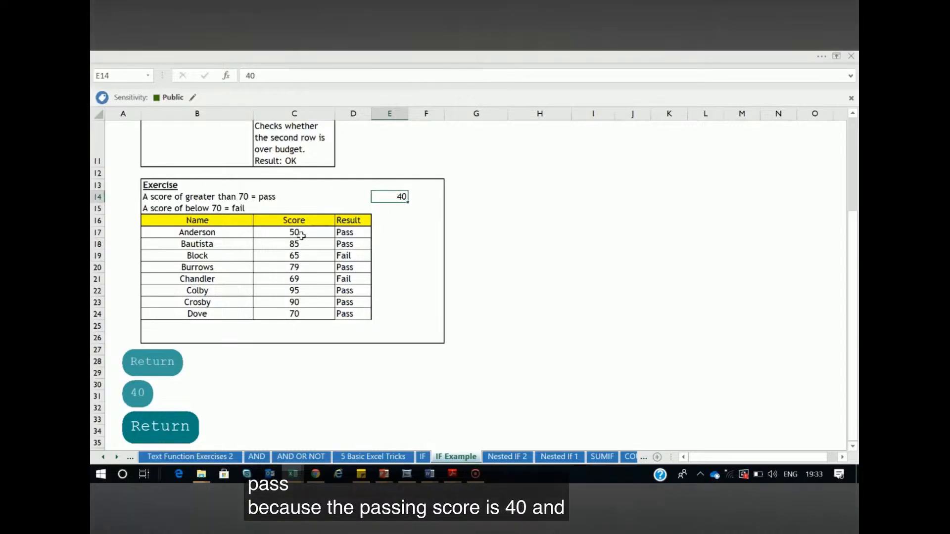
{"action": "left_click", "coordinate": [350, 235]}
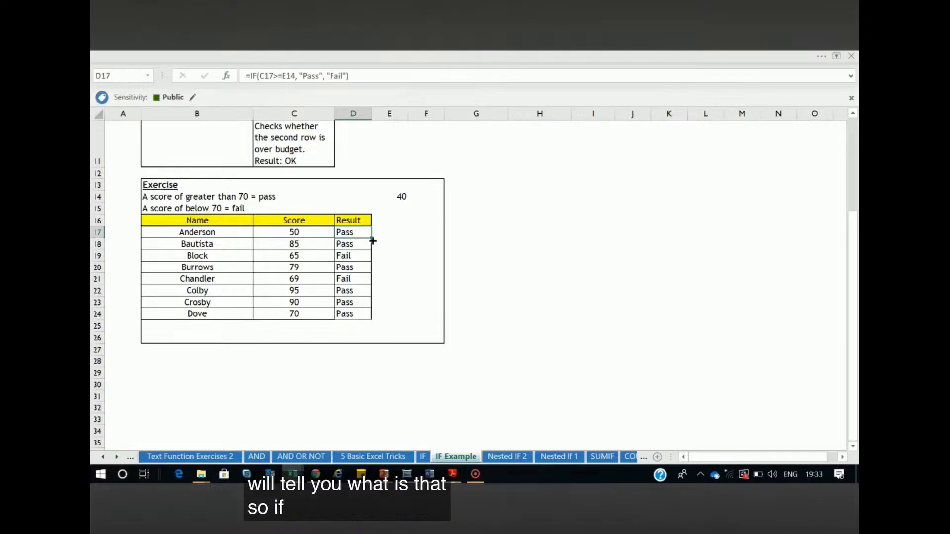
{"action": "left_click_drag", "start_coordinate": [372, 239], "coordinate": [374, 318]}
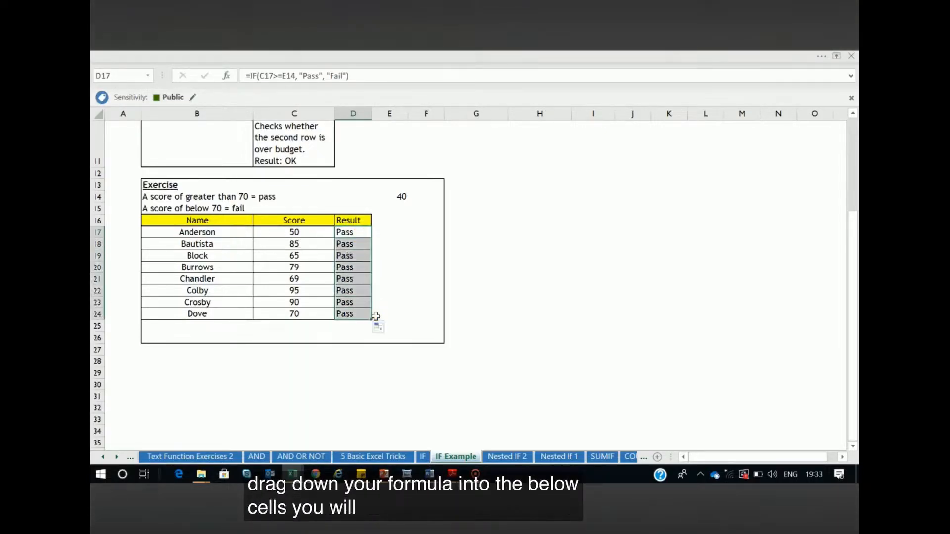
Inspect the copied formulas in D18 and D19 to see which passing score cell each one references
{"action": "left_click", "coordinate": [355, 240]}
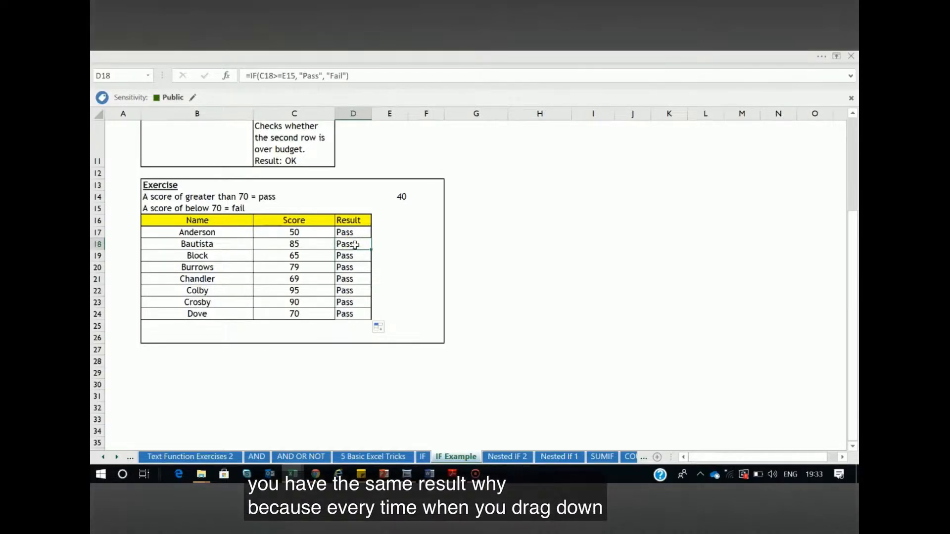
{"action": "left_click", "coordinate": [284, 75]}
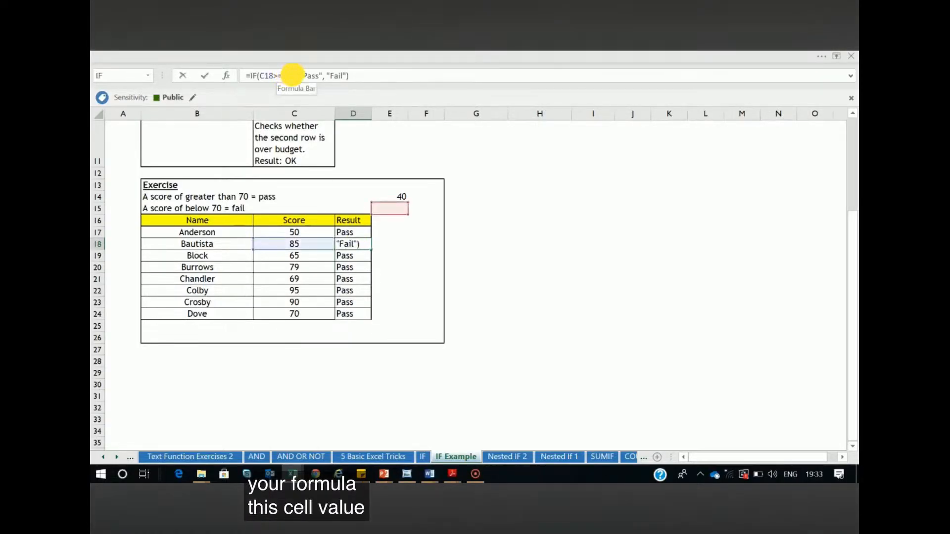
{"action": "double_click", "coordinate": [289, 76]}
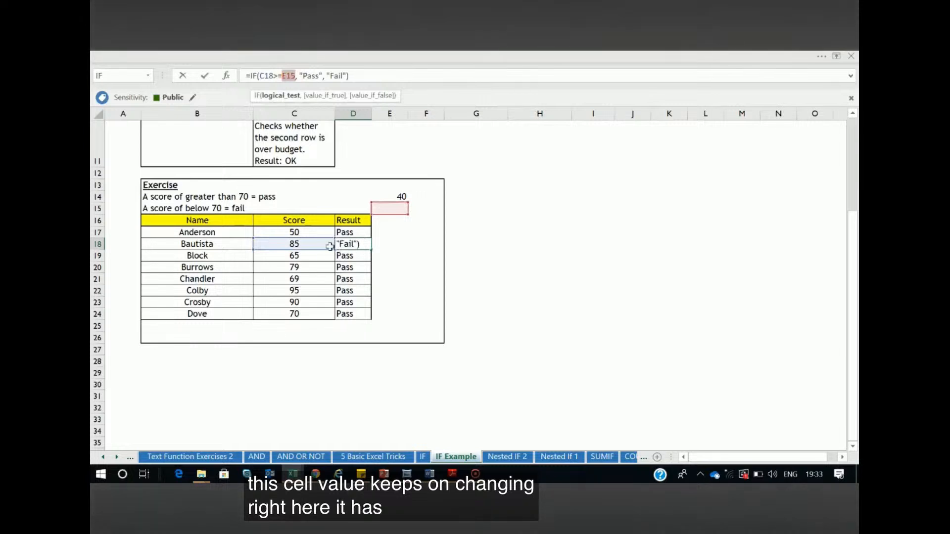
{"action": "key", "text": "Tab"}
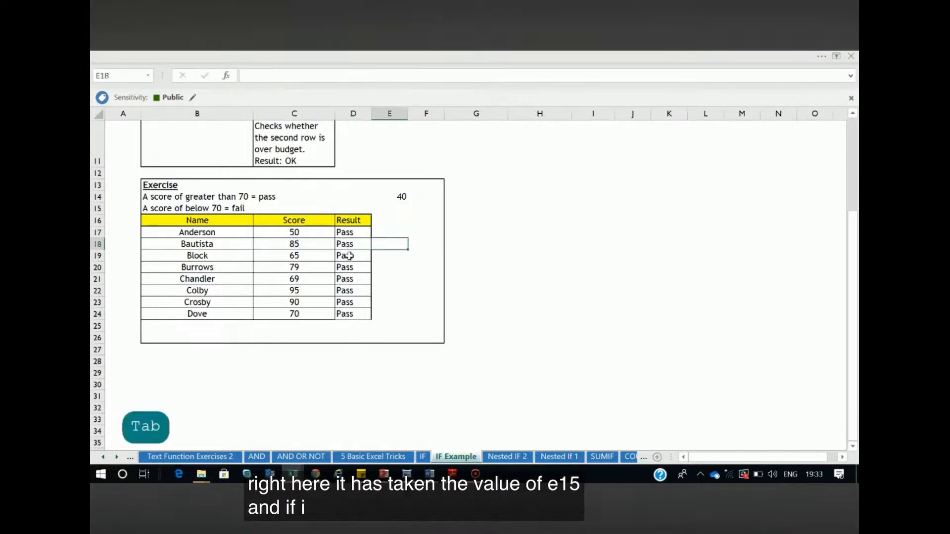
{"action": "double_click", "coordinate": [350, 256]}
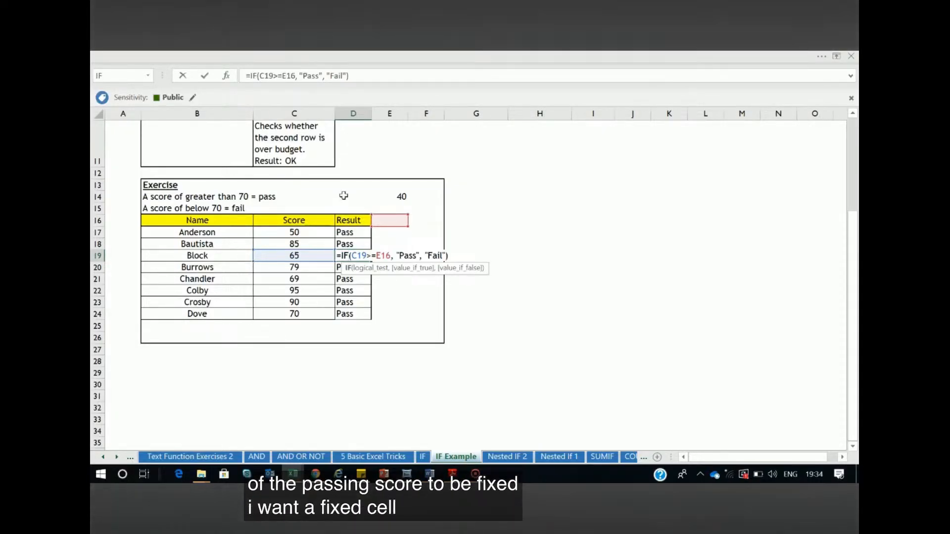
{"action": "key", "text": "Tab"}
{"action": "key", "text": "Tab"}
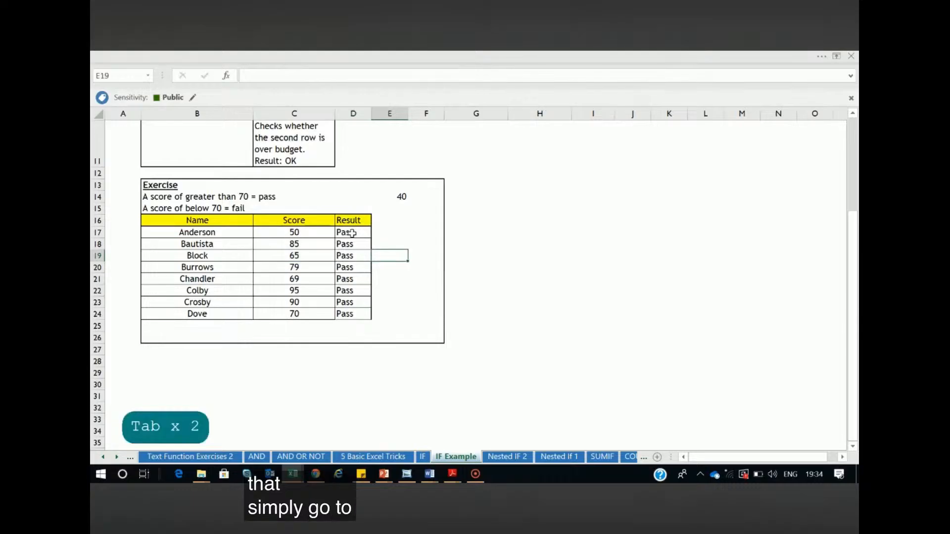
Make the passing score reference in the D17 formula absolute as $E$14
{"action": "double_click", "coordinate": [351, 233]}
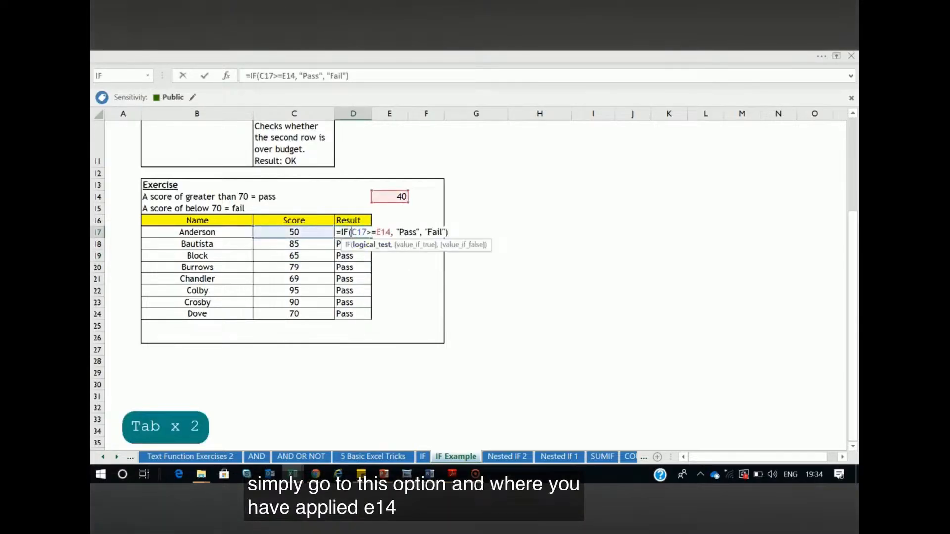
{"action": "type", "text": "$"}
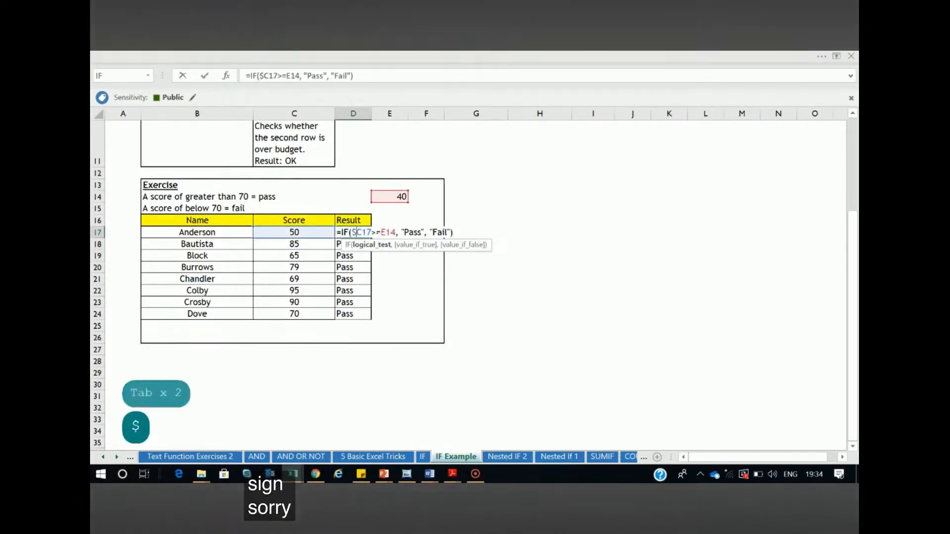
{"action": "key", "text": "BackSpace"}
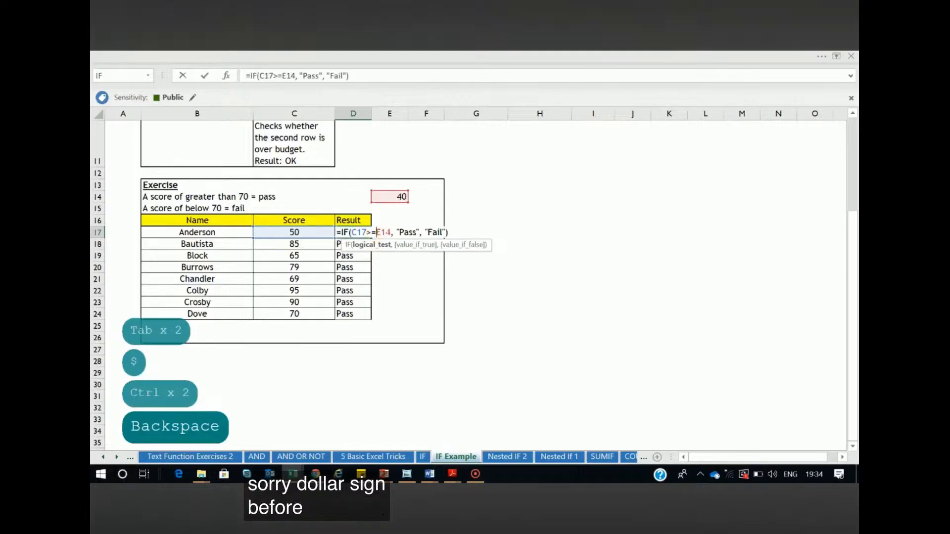
{"action": "type", "text": "$"}
{"action": "key", "text": "Right"}
{"action": "type", "text": "$"}
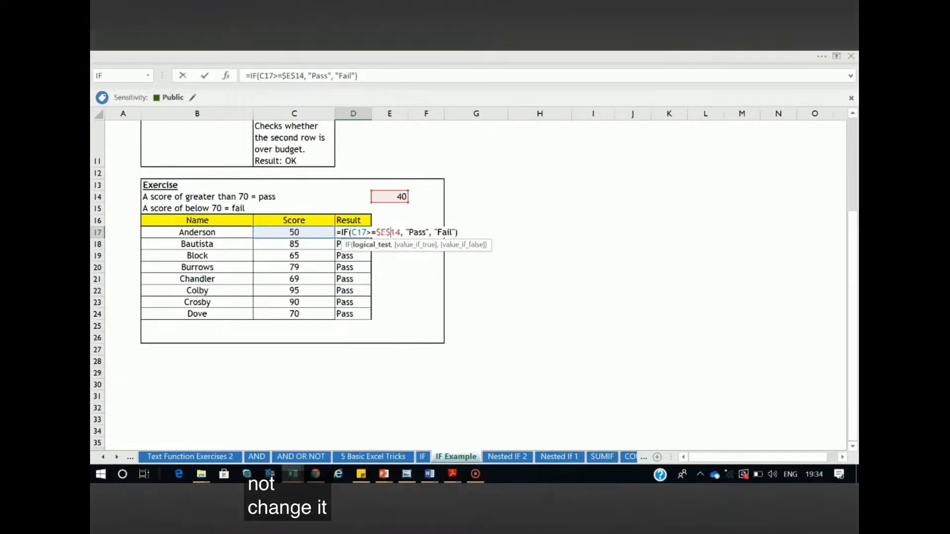
{"action": "key", "text": "Return"}
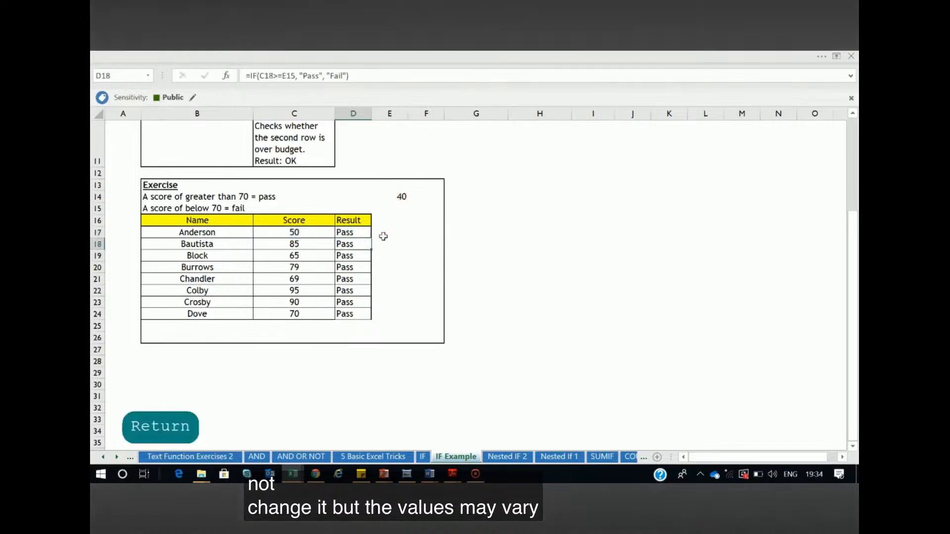
Fill the corrected D17 formula down through D24 and check the passing score reference in D17
{"action": "left_click", "coordinate": [365, 233]}
{"action": "left_click_drag", "start_coordinate": [371, 238], "coordinate": [365, 313]}
{"action": "left_click", "coordinate": [454, 278]}
{"action": "double_click", "coordinate": [344, 232]}
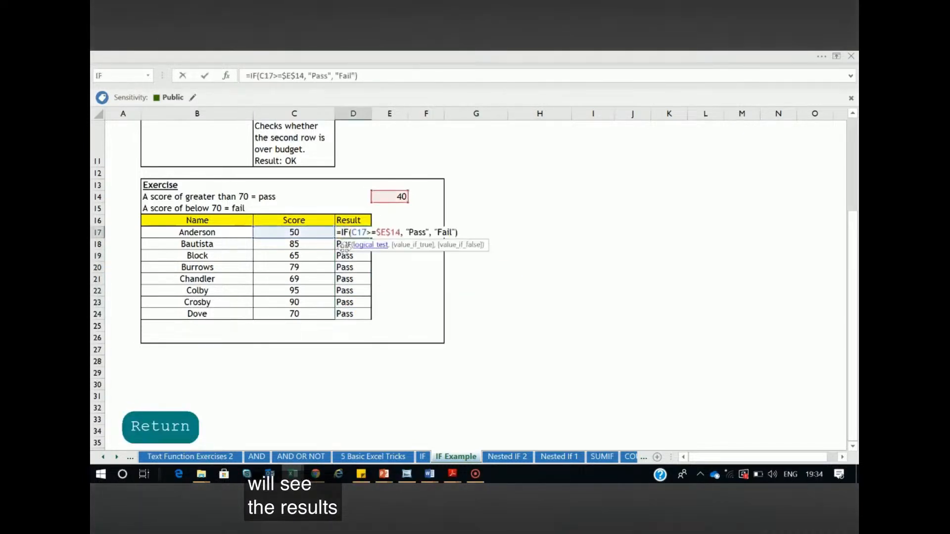
{"action": "key", "text": "Tab"}
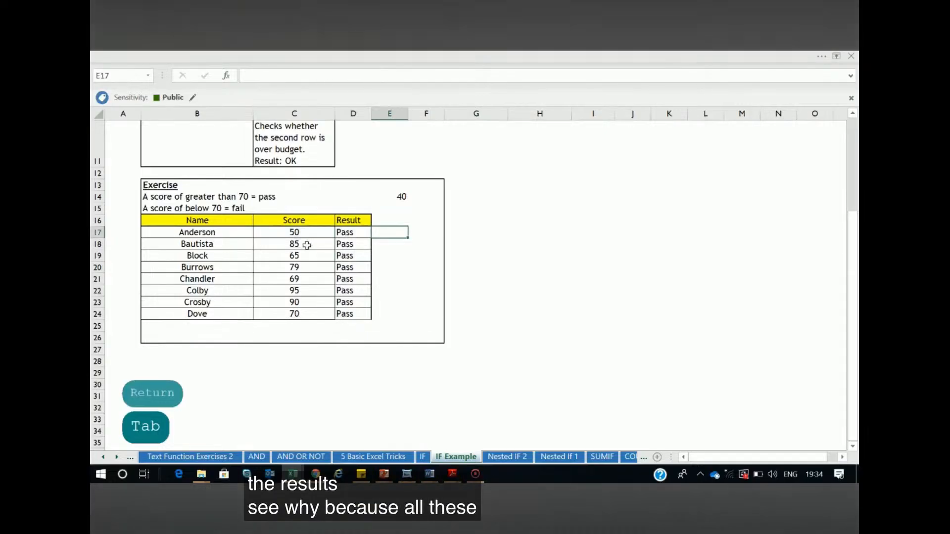
Set the passing score in E14 to 70
{"action": "double_click", "coordinate": [402, 196]}
{"action": "key", "text": "BackSpace"}
{"action": "key", "text": "BackSpace"}
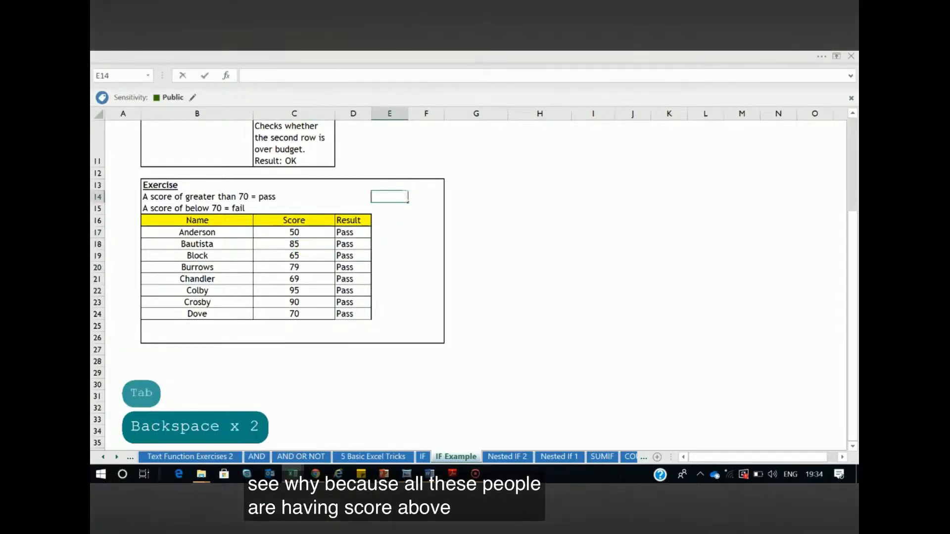
{"action": "type", "text": "70"}
{"action": "key", "text": "Return"}
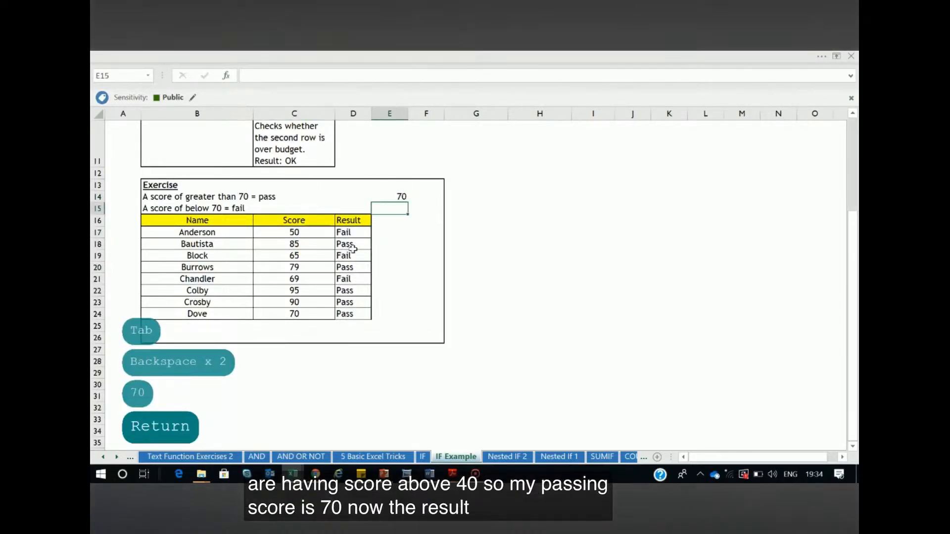
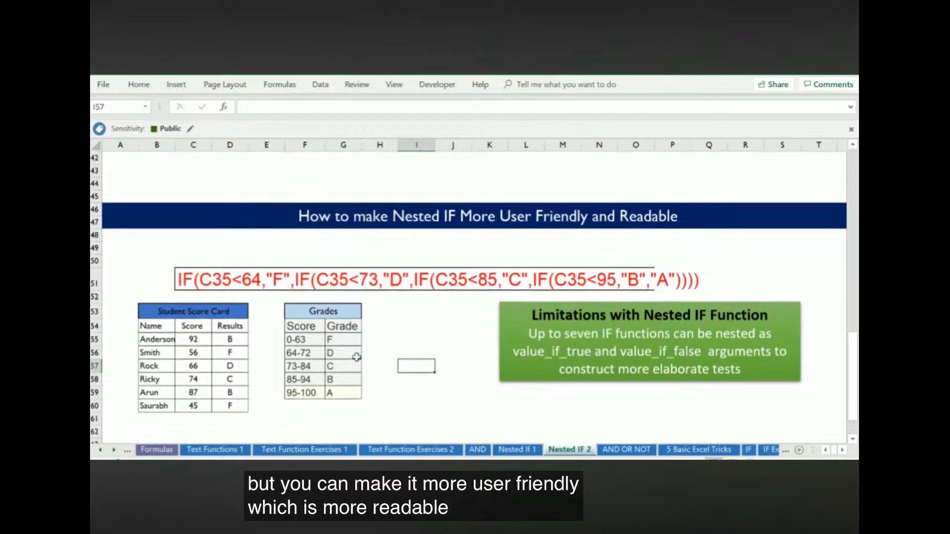
Turn the nested IF text in B64 on the Nested IF 2 sheet into a live formula by replacing its apostrophe with an equals sign
{"action": "scroll", "coordinate": [373, 337], "scroll_direction": "down", "scroll_amount": 1}
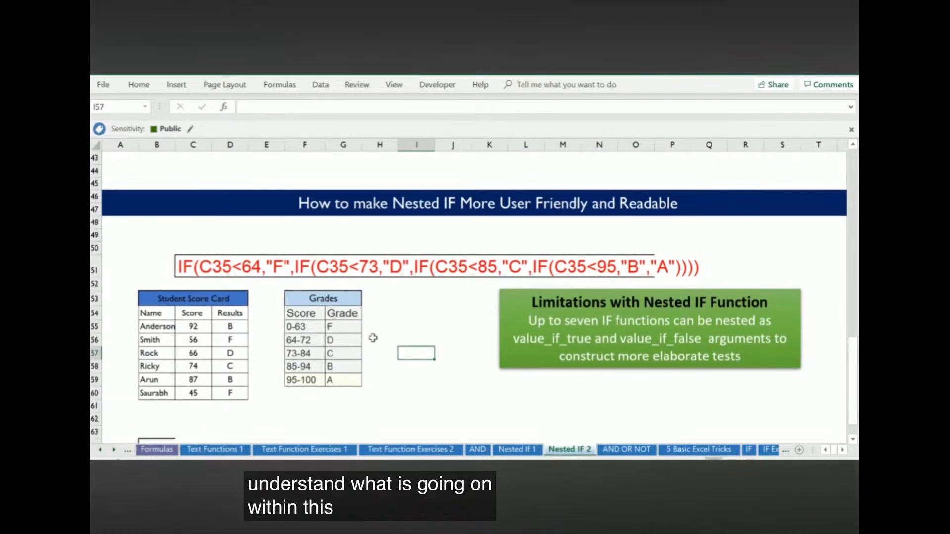
{"action": "scroll", "coordinate": [373, 338], "scroll_direction": "down", "scroll_amount": 1}
{"action": "scroll", "coordinate": [372, 338], "scroll_direction": "down", "scroll_amount": 1}
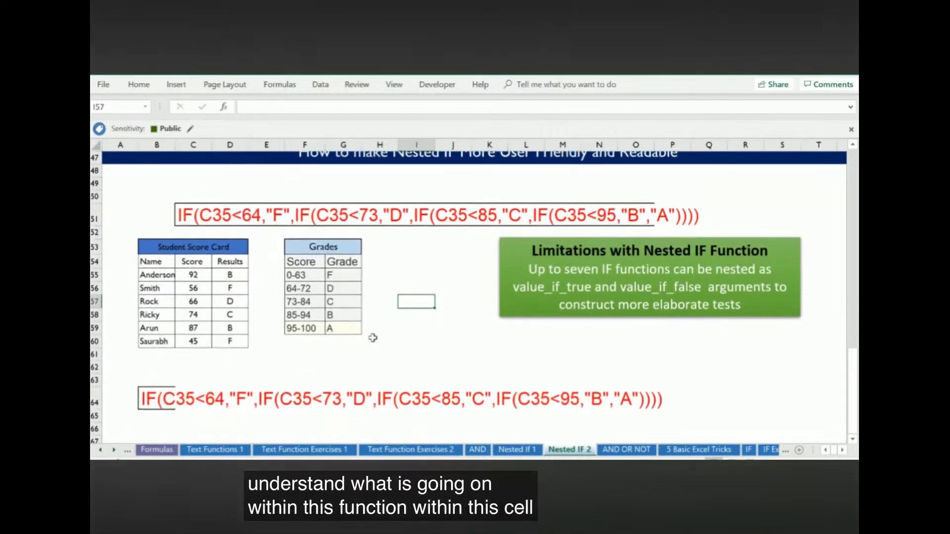
{"action": "left_click", "coordinate": [164, 406]}
{"action": "double_click", "coordinate": [165, 406]}
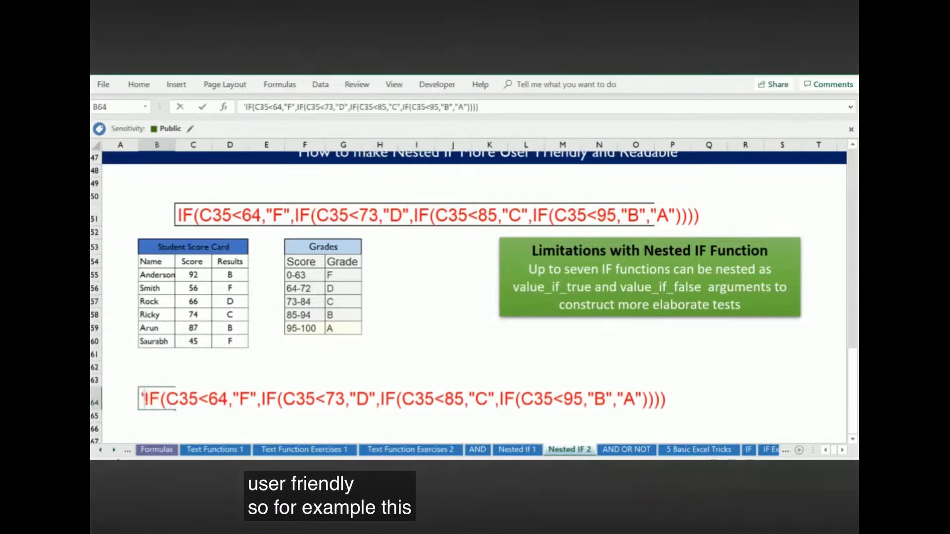
{"action": "key", "text": "BackSpace"}
{"action": "type", "text": "="}
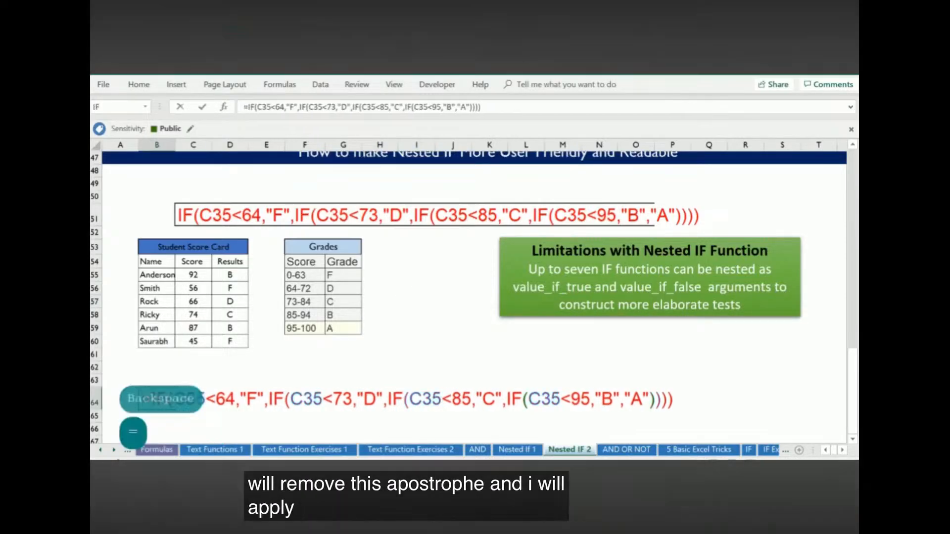
Split the nested IF formula in B64 with line breaks so each IF condition sits on its own line
{"action": "left_click_drag", "start_coordinate": [269, 399], "coordinate": [164, 406]}
{"action": "left_click_drag", "start_coordinate": [223, 404], "coordinate": [268, 402]}
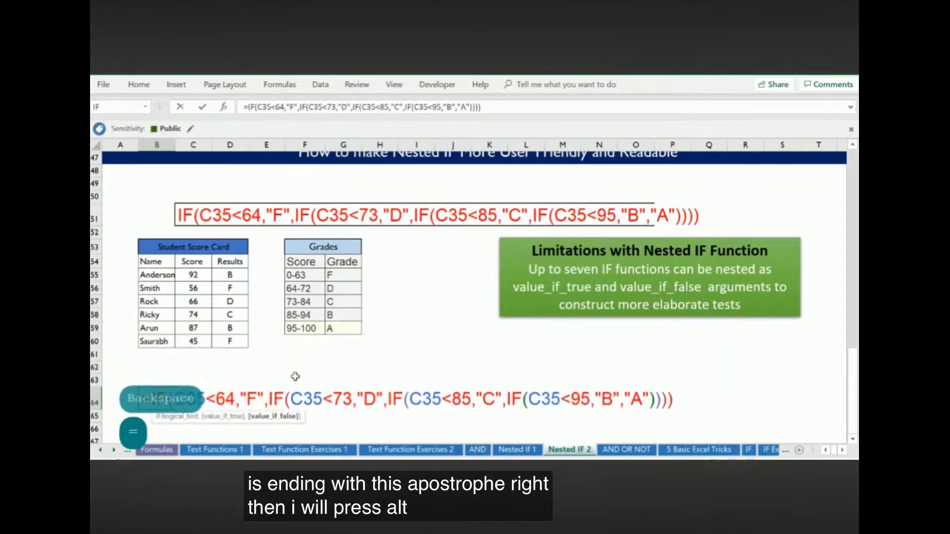
{"action": "key", "text": "alt+Return"}
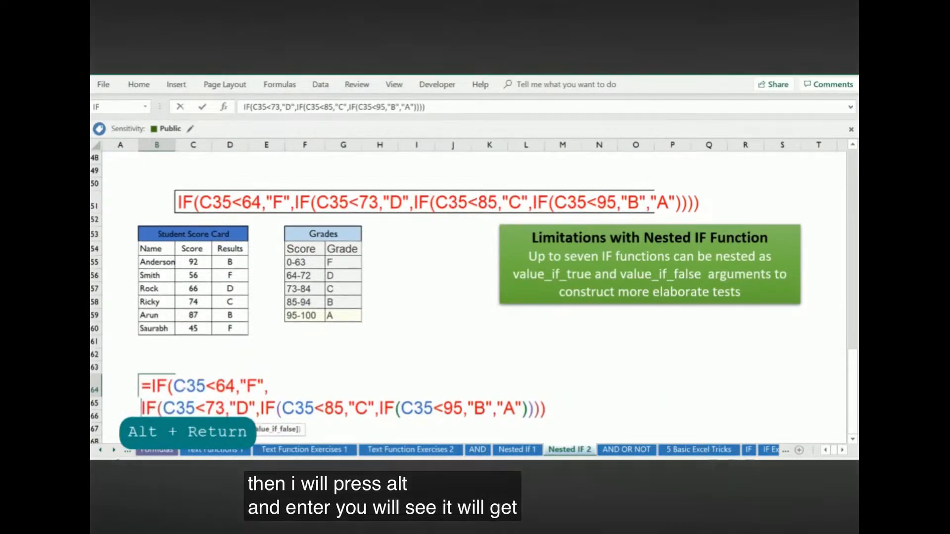
{"action": "left_click", "coordinate": [258, 406]}
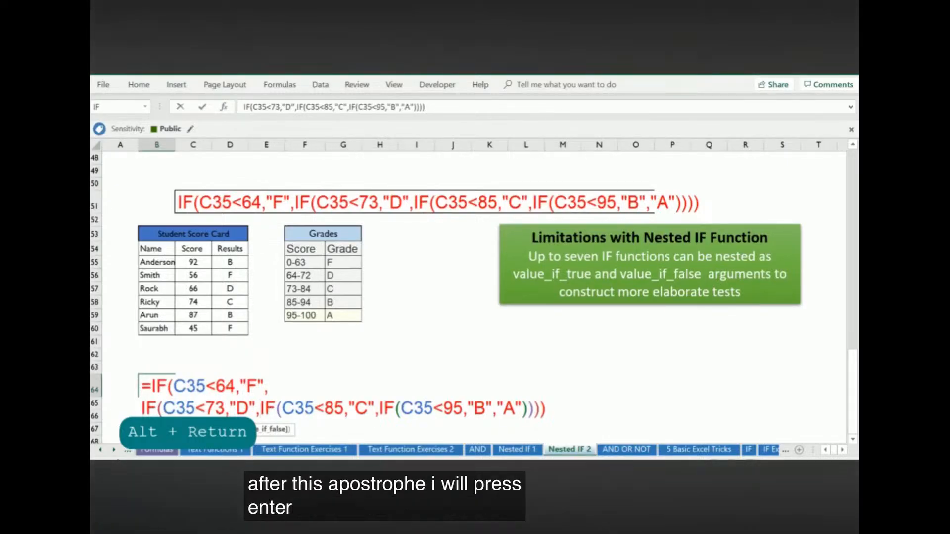
{"action": "key", "text": "alt+Return"}
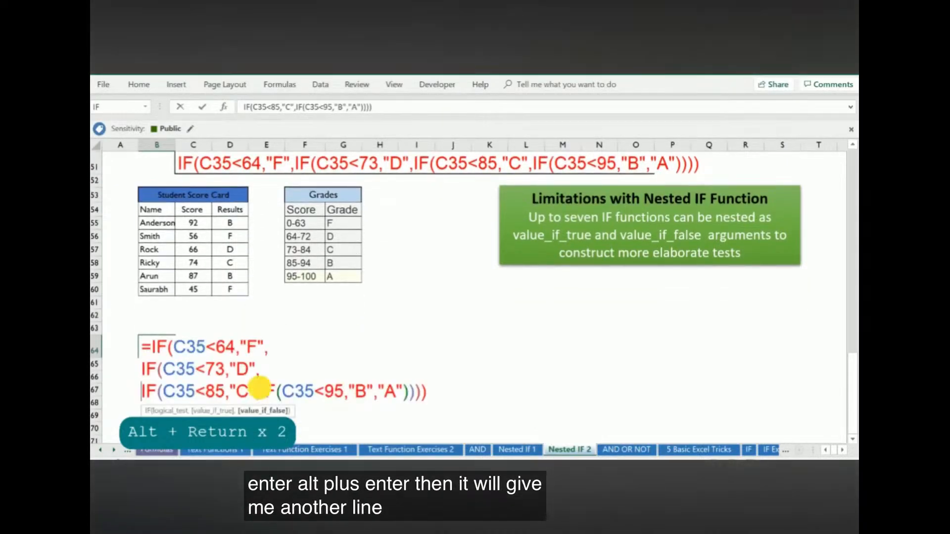
{"action": "key", "text": "alt+Return"}
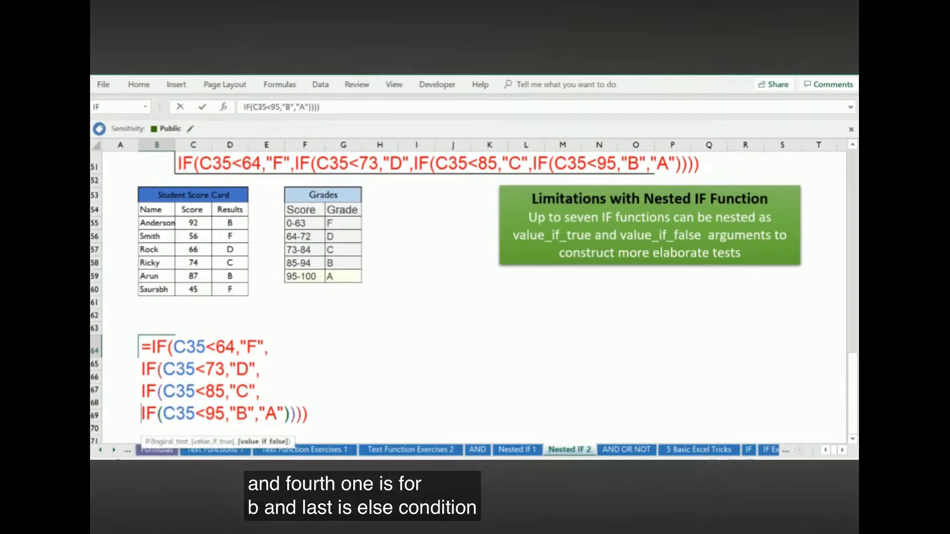
{"action": "key", "text": "Return"}
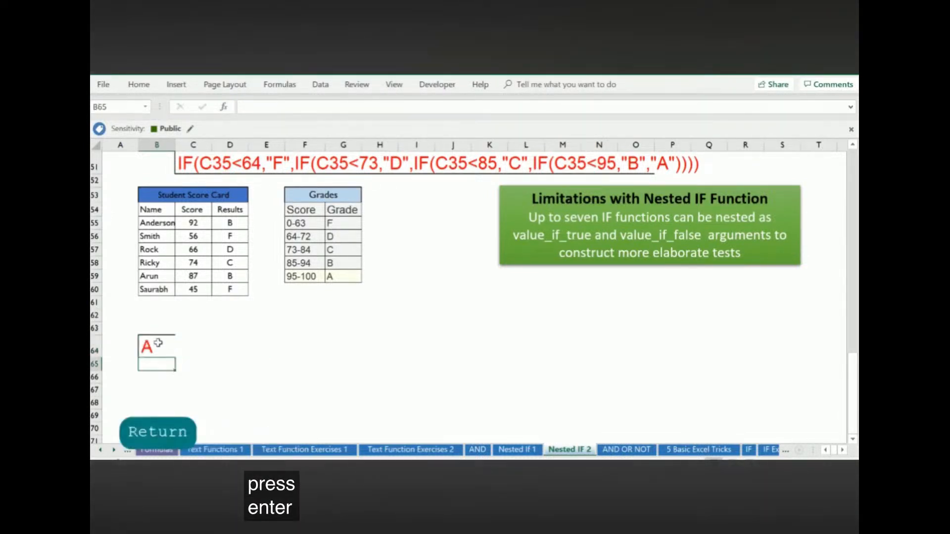
Inspect the multi-line formula in B64, then review the sheet's earlier nested IF and basic IF examples
{"action": "double_click", "coordinate": [158, 344]}
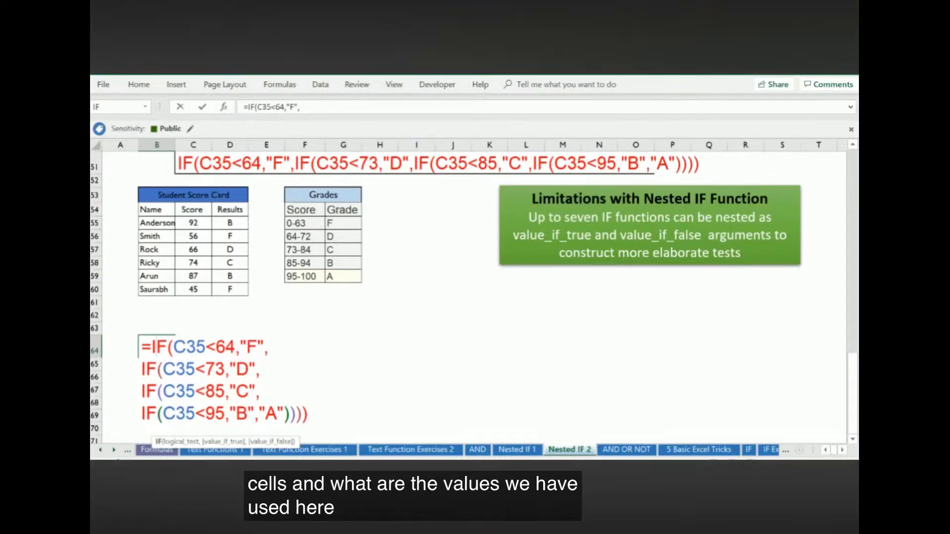
{"action": "key", "text": "Escape"}
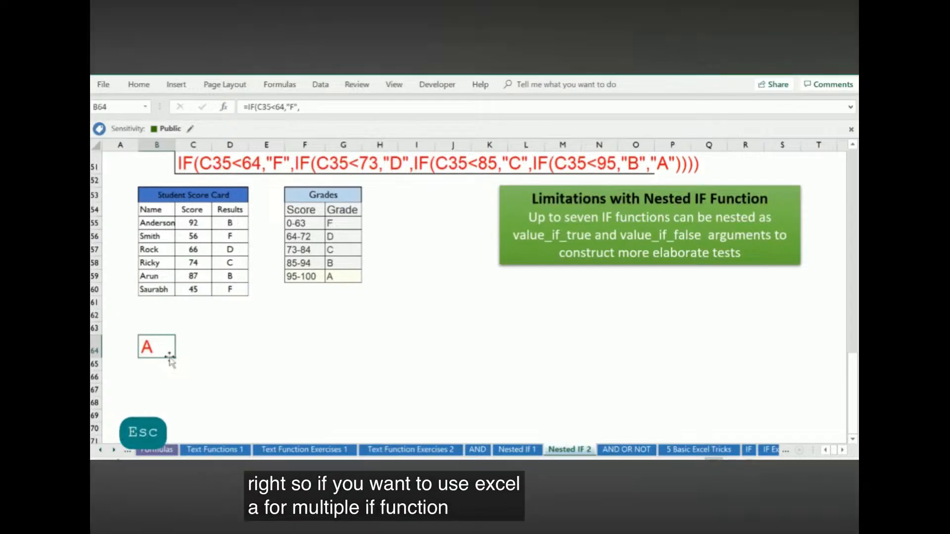
{"action": "scroll", "coordinate": [368, 371], "scroll_direction": "up", "scroll_amount": 2}
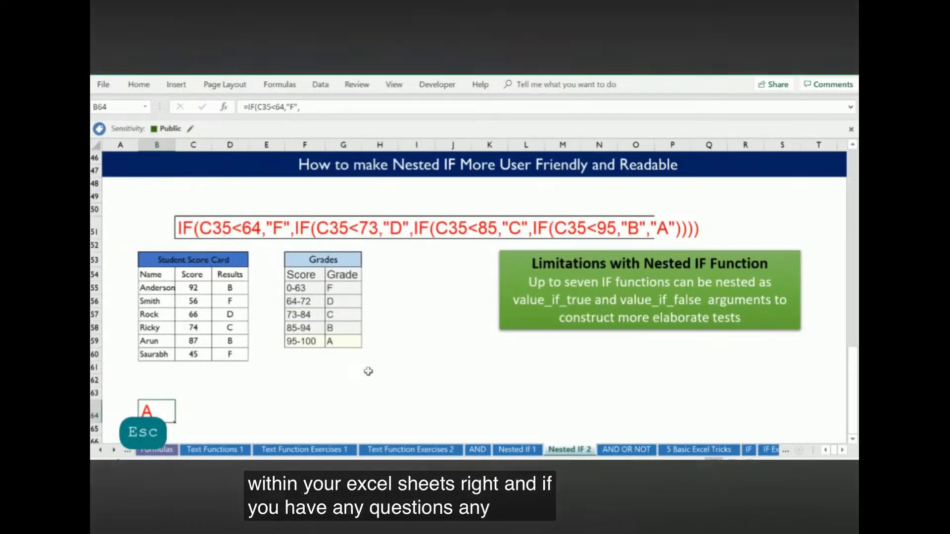
{"action": "scroll", "coordinate": [417, 345], "scroll_direction": "up", "scroll_amount": 4}
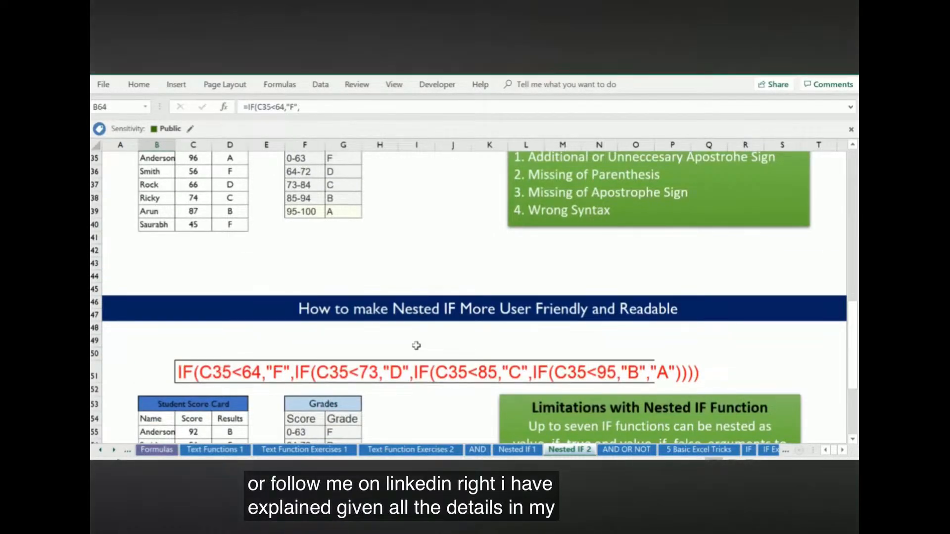
{"action": "scroll", "coordinate": [416, 345], "scroll_direction": "up", "scroll_amount": 8}
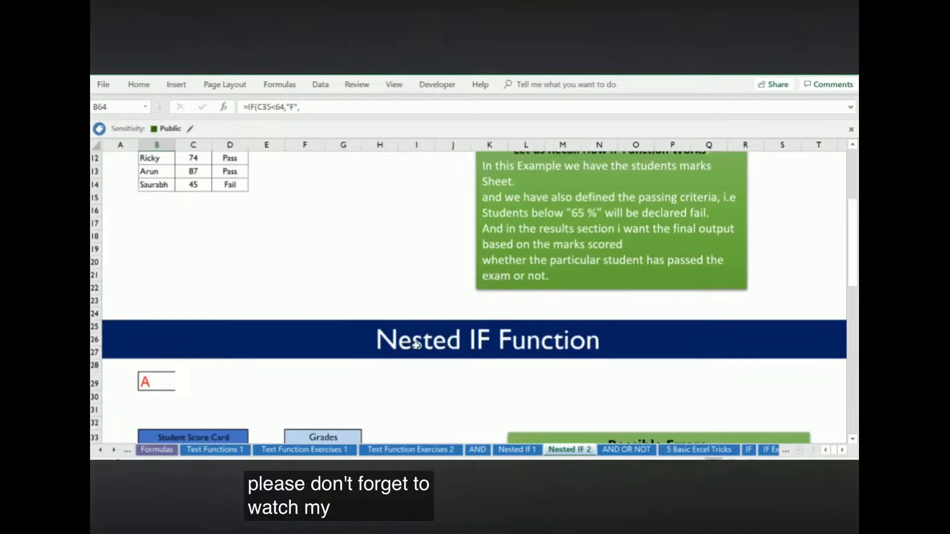
{"action": "scroll", "coordinate": [418, 344], "scroll_direction": "up", "scroll_amount": 3}
{"action": "scroll", "coordinate": [419, 344], "scroll_direction": "up", "scroll_amount": 1}
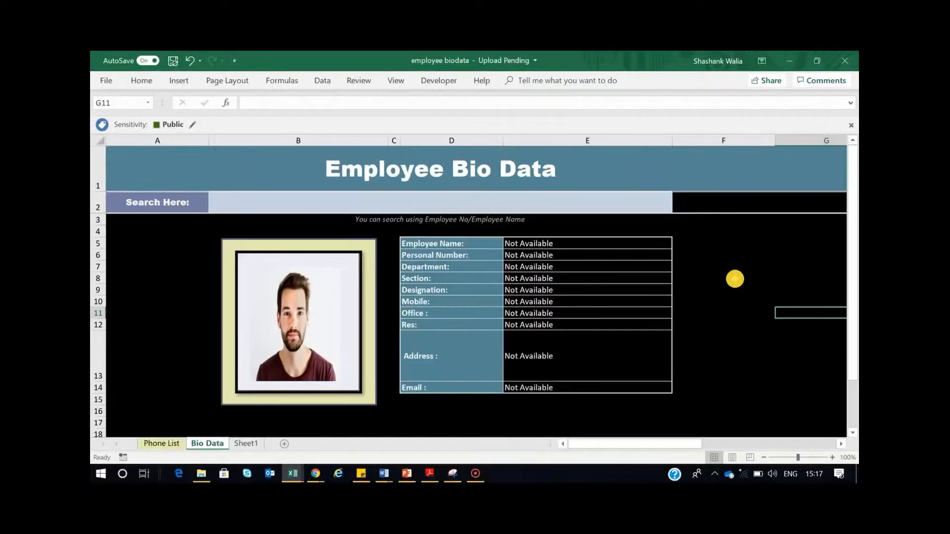
In the employee biodata workbook, look up the first employee on the Bio Data sheet by entering the employee number in B2
{"action": "left_click", "coordinate": [731, 276]}
{"action": "left_click", "coordinate": [390, 207]}
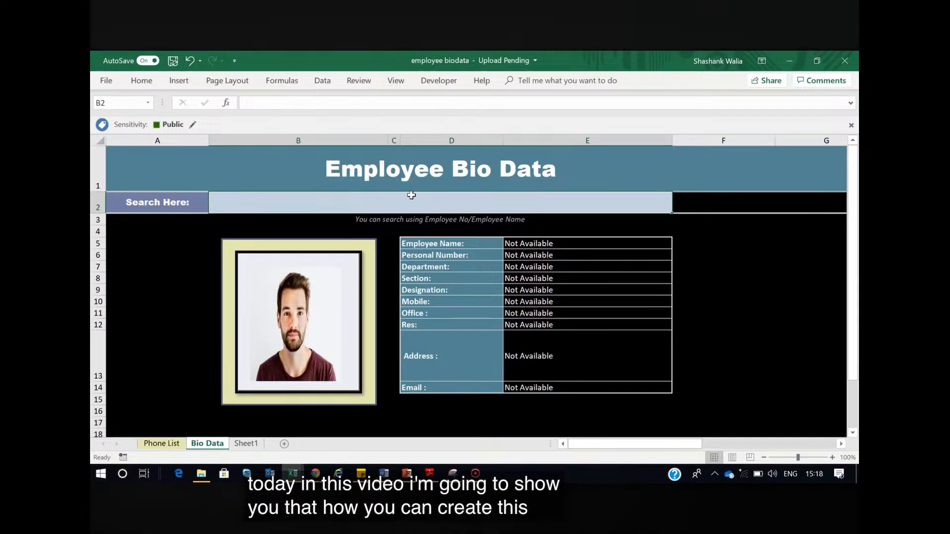
{"action": "type", "text": "19"}
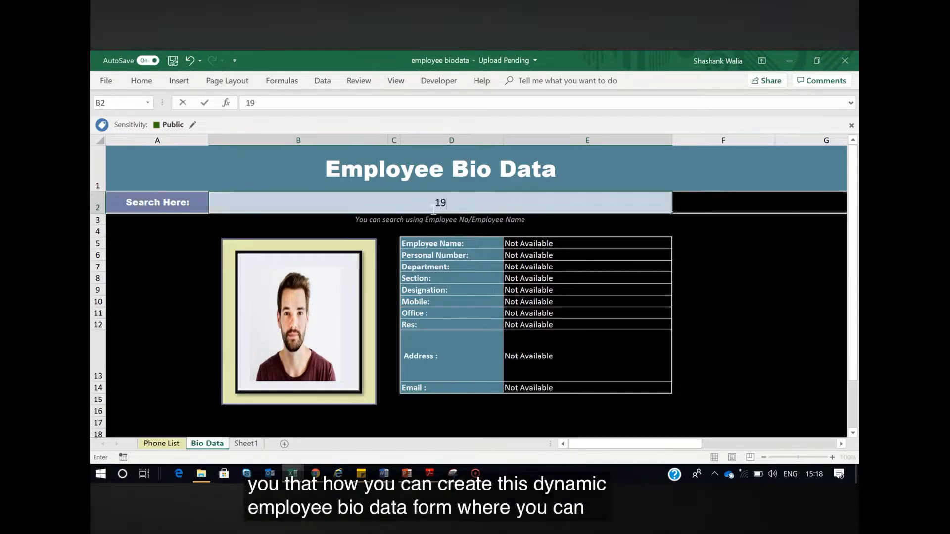
{"action": "type", "text": "6"}
{"action": "key", "text": "BackSpace"}
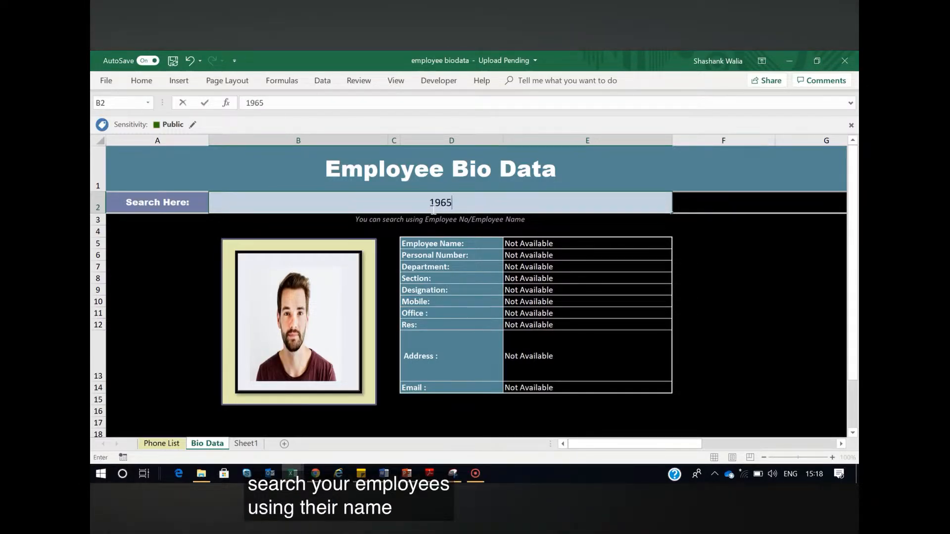
{"action": "key", "text": "Return"}
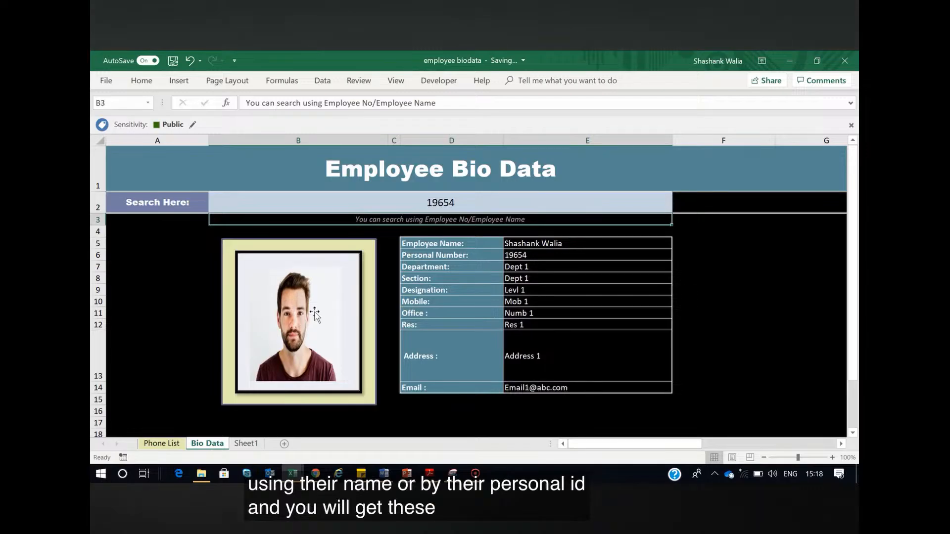
Replace the search entry in B2 with the employee's full name to look up the record by name
{"action": "left_click", "coordinate": [451, 202]}
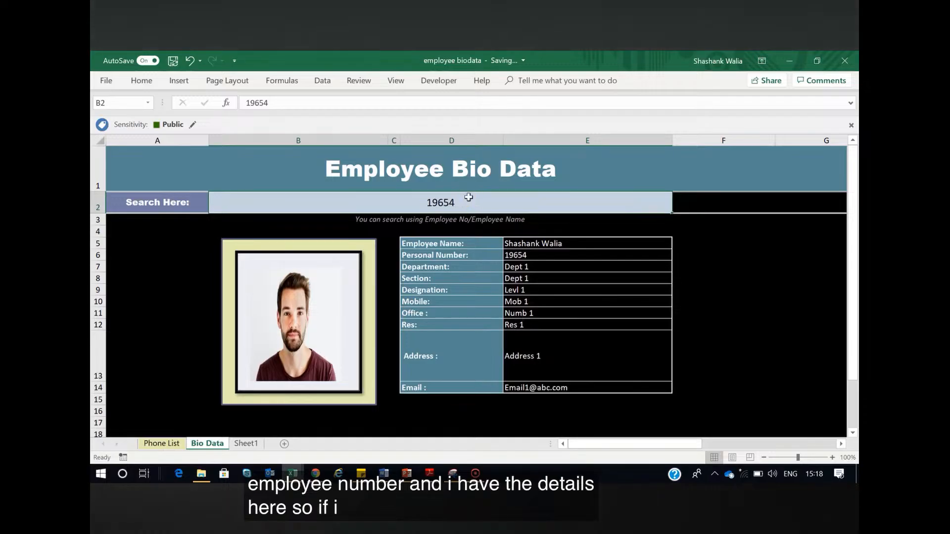
{"action": "key", "text": "Delete"}
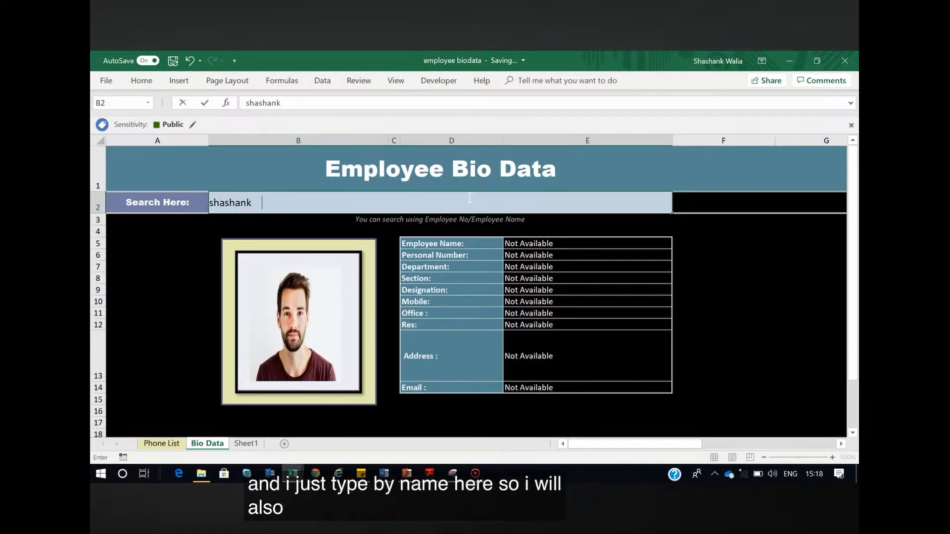
{"action": "key", "text": "Return"}
Clear the search cell B2 and look up the employee "emp 2"
{"action": "left_click", "coordinate": [470, 201]}
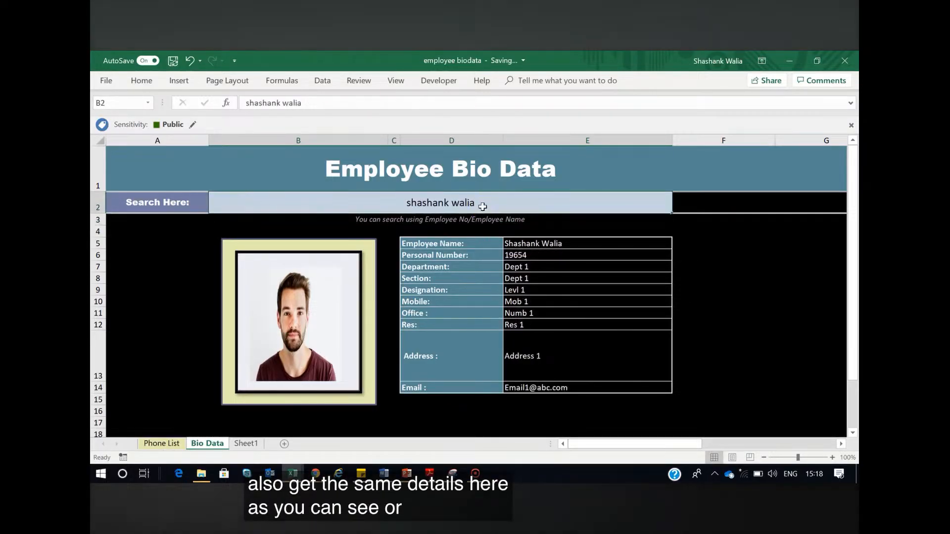
{"action": "key", "text": "Delete"}
{"action": "type", "text": "emp"}
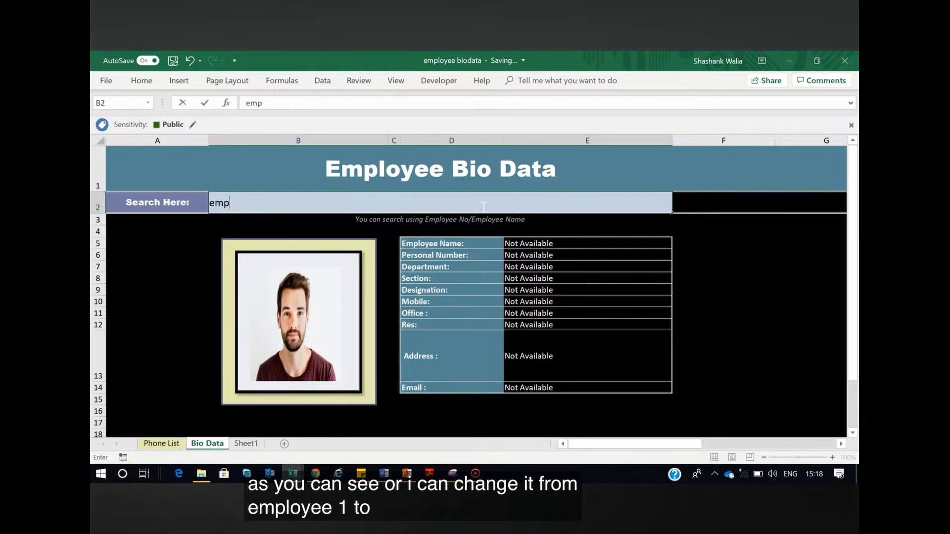
{"action": "type", "text": "l2"}
{"action": "key", "text": "Return"}
Change the search entry in B2 to "emp 3" to look up that employee's details
{"action": "left_click", "coordinate": [488, 202]}
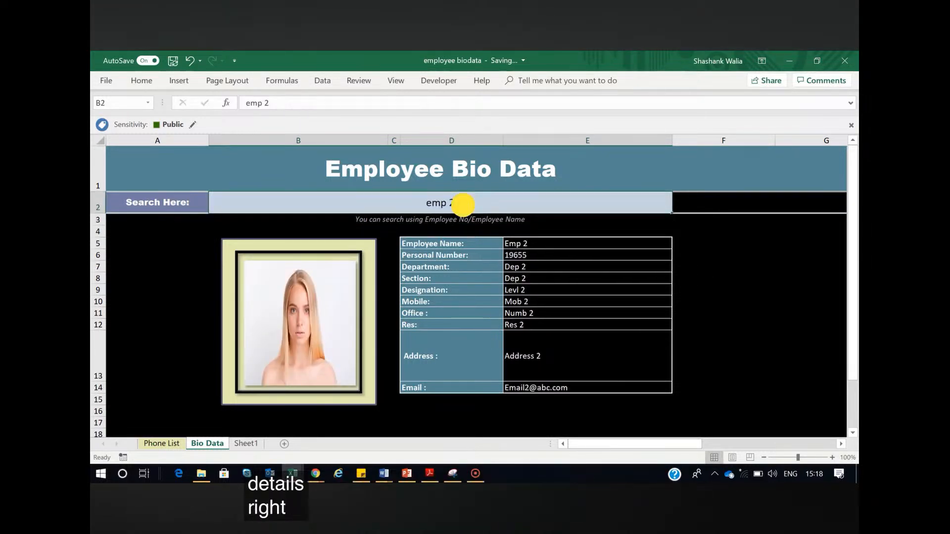
{"action": "double_click", "coordinate": [464, 205]}
{"action": "key", "text": "BackSpace"}
{"action": "type", "text": "3"}
{"action": "key", "text": "Return"}
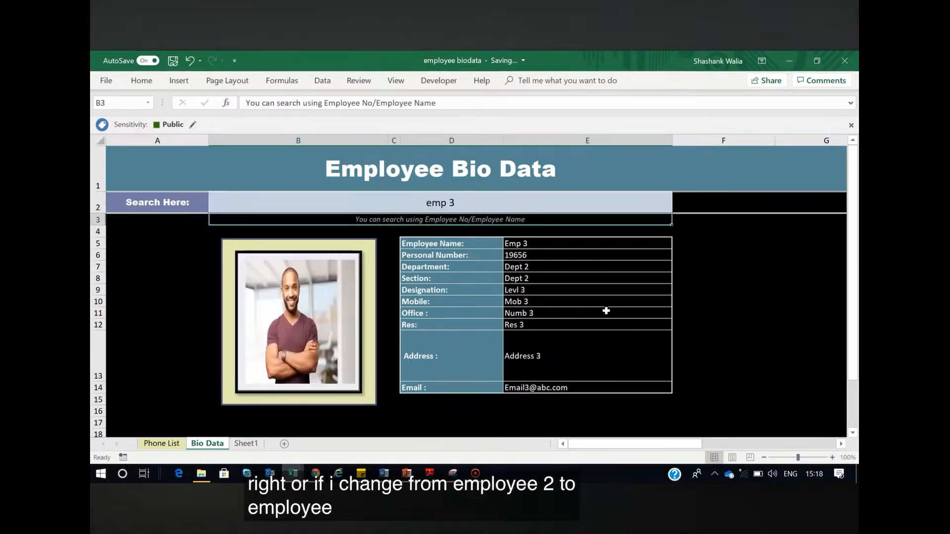
Replace the name in search cell B2 with Emp 3's employee number to look up the same record by number
{"action": "double_click", "coordinate": [463, 205]}
{"action": "key", "text": "BackSpace"}
{"action": "key", "text": "BackSpace"}
{"action": "key", "text": "BackSpace"}
{"action": "key", "text": "BackSpace"}
{"action": "key", "text": "BackSpace"}
{"action": "type", "text": "1"}
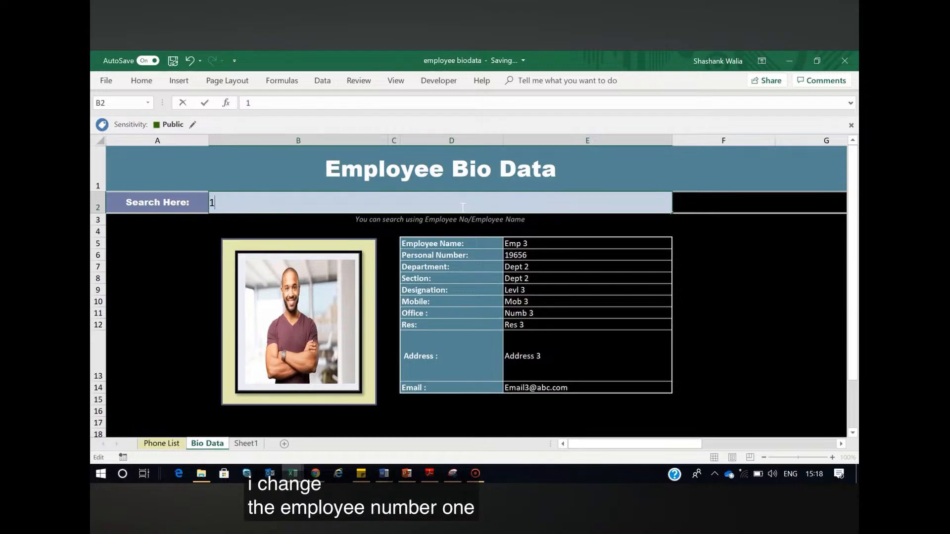
{"action": "type", "text": "9656"}
{"action": "key", "text": "Return"}
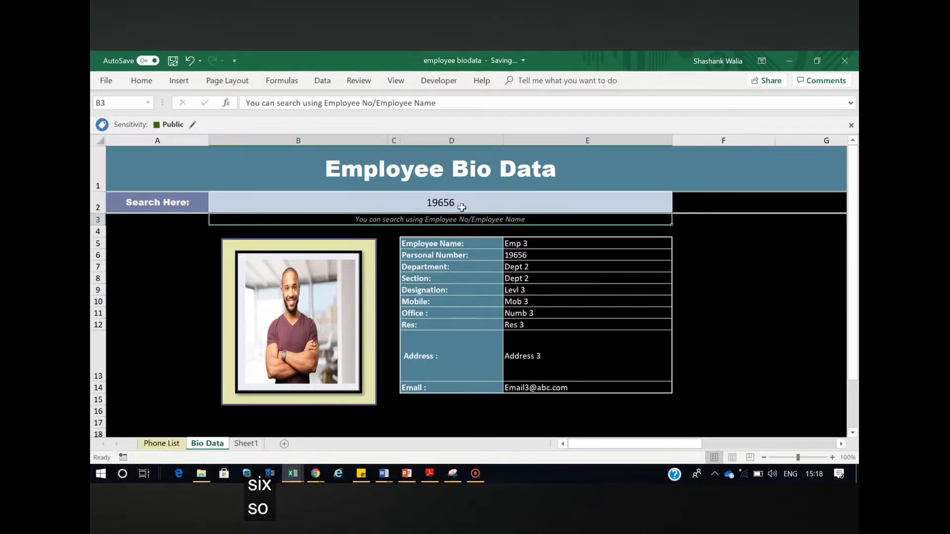
Change the last digit of the employee number in search cell B2 to 8 to look up another employee
{"action": "double_click", "coordinate": [462, 206]}
{"action": "key", "text": "BackSpace"}
{"action": "type", "text": "8"}
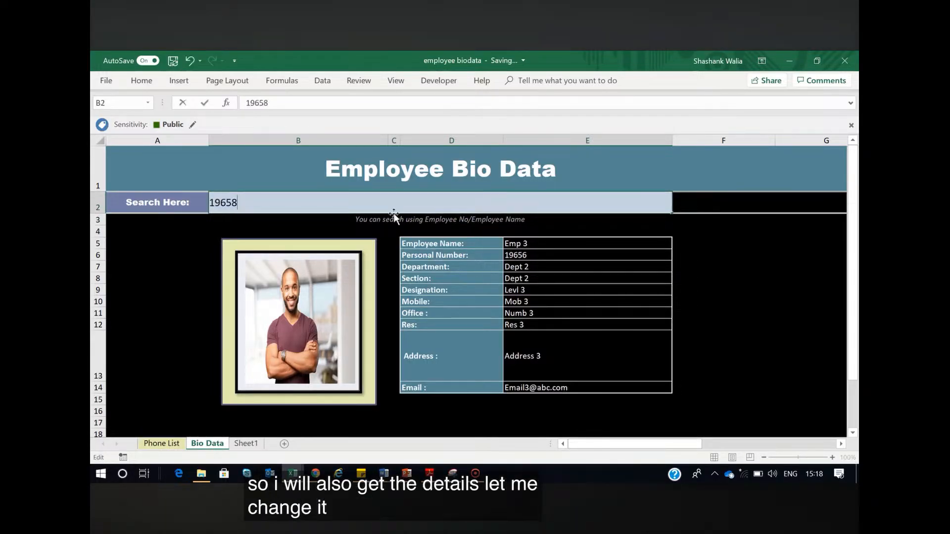
{"action": "key", "text": "Return"}
{"action": "left_click", "coordinate": [732, 303]}
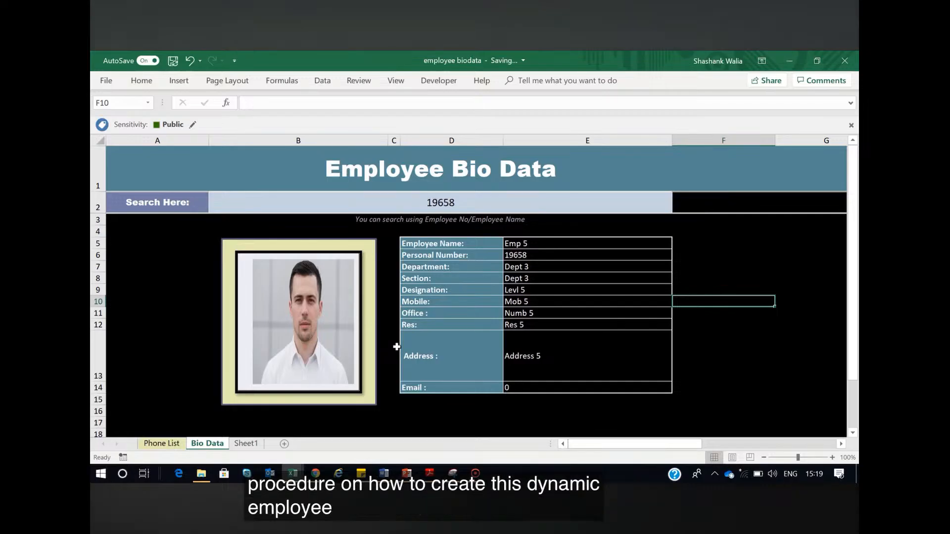
Examine the employee records on the Phone List sheet, then compare the Bio Data form with Sheet1
{"action": "left_click", "coordinate": [161, 444]}
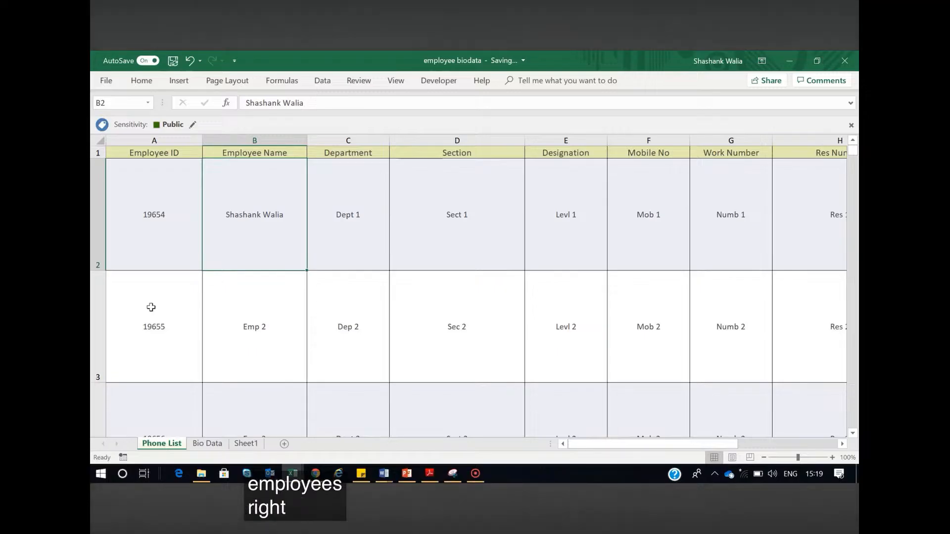
{"action": "mouse_move", "coordinate": [679, 444]}
{"action": "left_mouse_down"}
{"action": "mouse_move", "coordinate": [746, 444]}
{"action": "mouse_move", "coordinate": [662, 449]}
{"action": "left_mouse_up"}
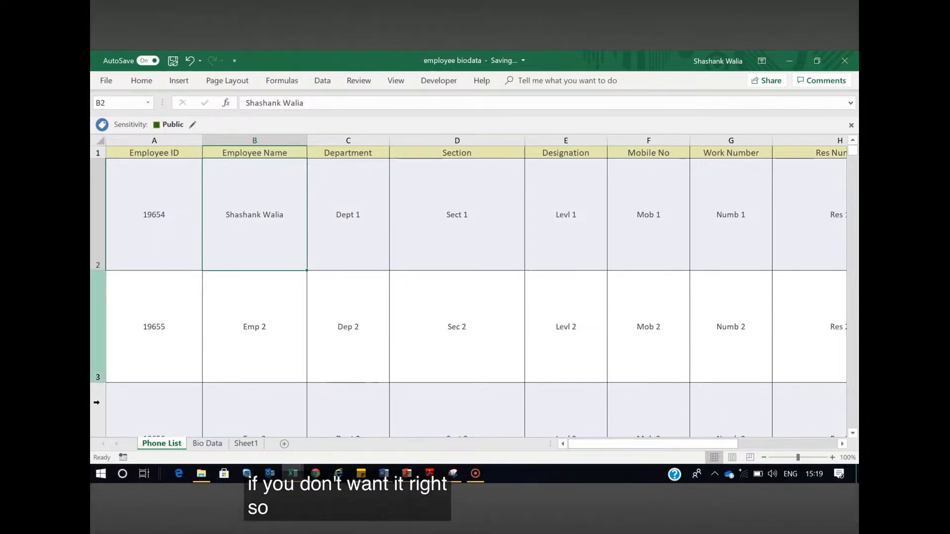
{"action": "left_click", "coordinate": [207, 444]}
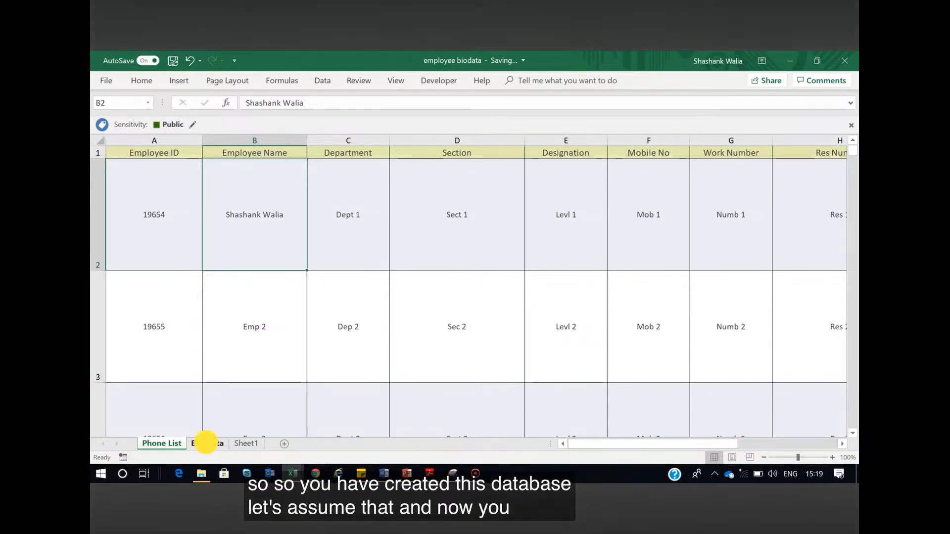
{"action": "left_click", "coordinate": [714, 264]}
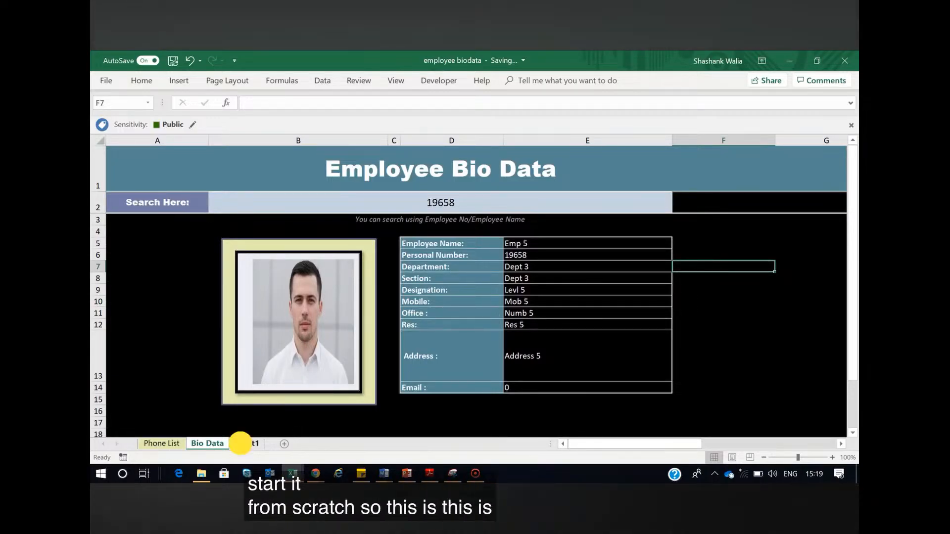
{"action": "left_click", "coordinate": [243, 445]}
{"action": "left_click", "coordinate": [208, 444]}
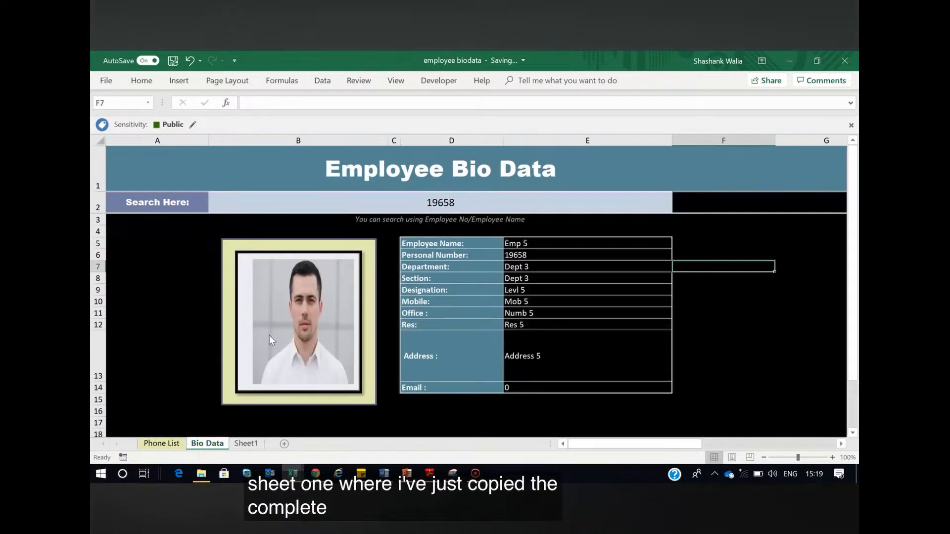
Examine the Personal Number field and search cell on Sheet1, and compare the Employee ID and Section columns on Phone List
{"action": "left_click", "coordinate": [246, 444]}
{"action": "left_click", "coordinate": [504, 236]}
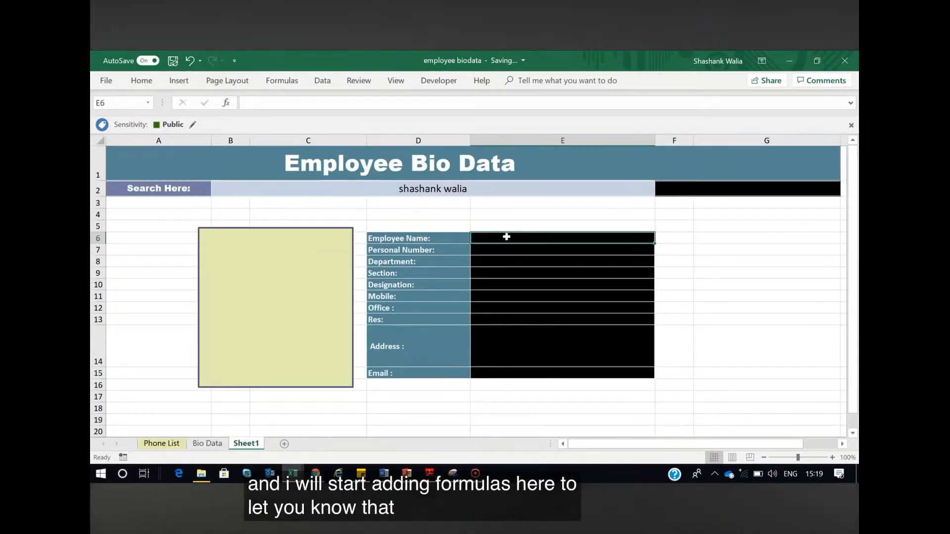
{"action": "left_click", "coordinate": [509, 251]}
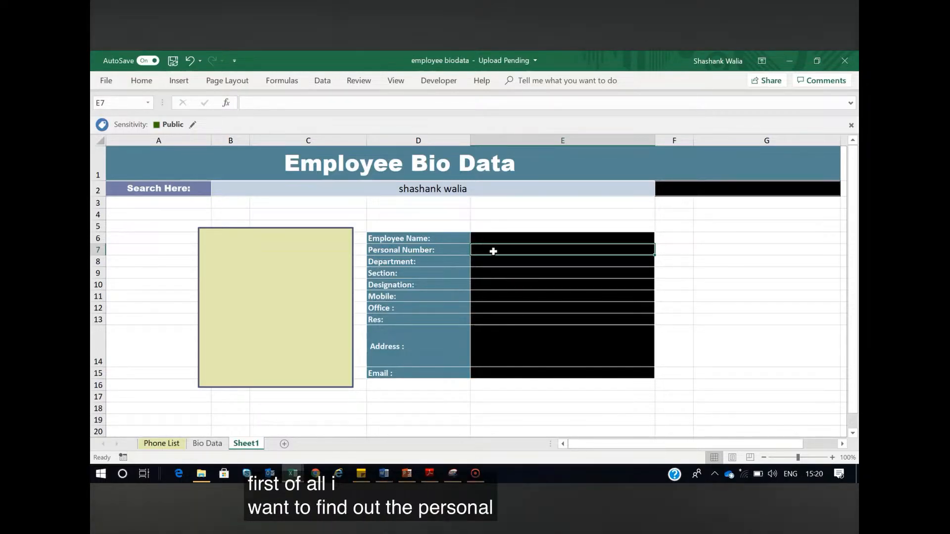
{"action": "left_click", "coordinate": [420, 190]}
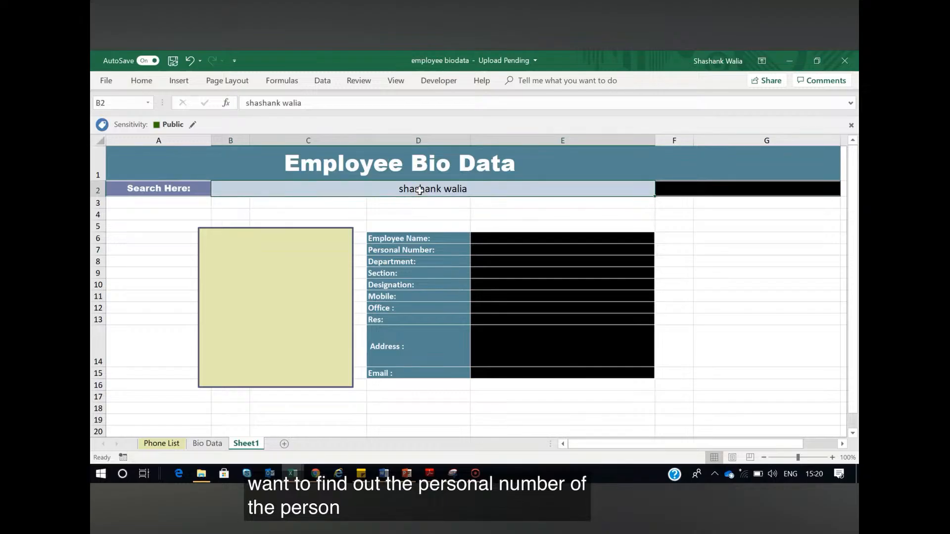
{"action": "left_click", "coordinate": [775, 248]}
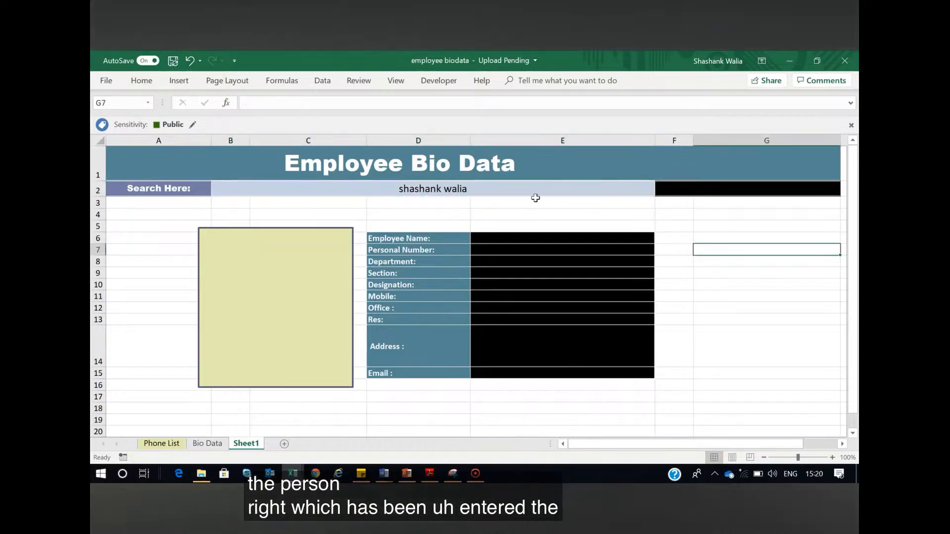
{"action": "left_click", "coordinate": [504, 187]}
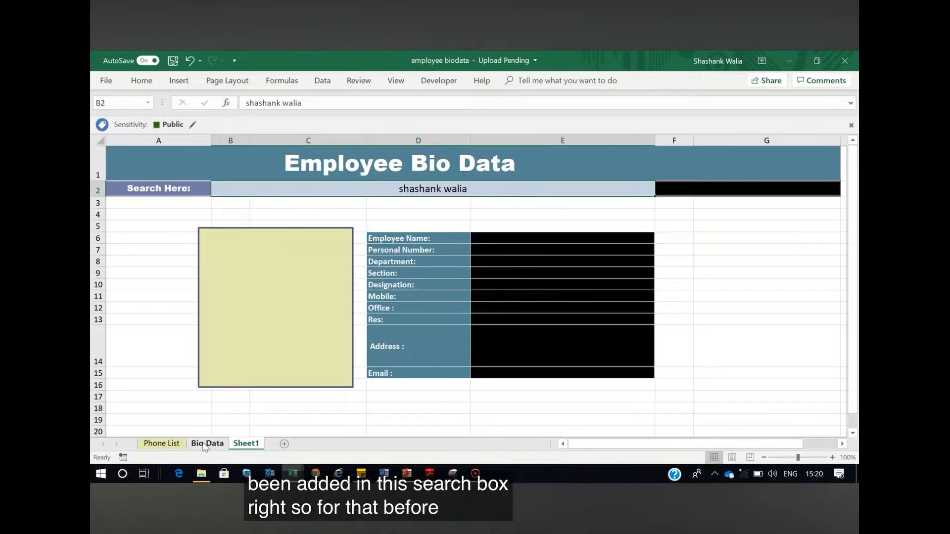
{"action": "left_click", "coordinate": [155, 445]}
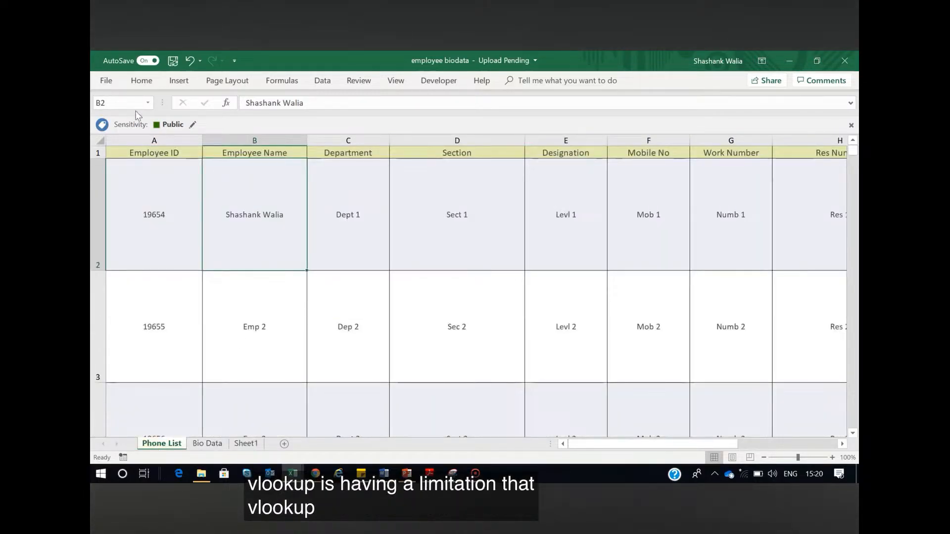
{"action": "left_click", "coordinate": [432, 195]}
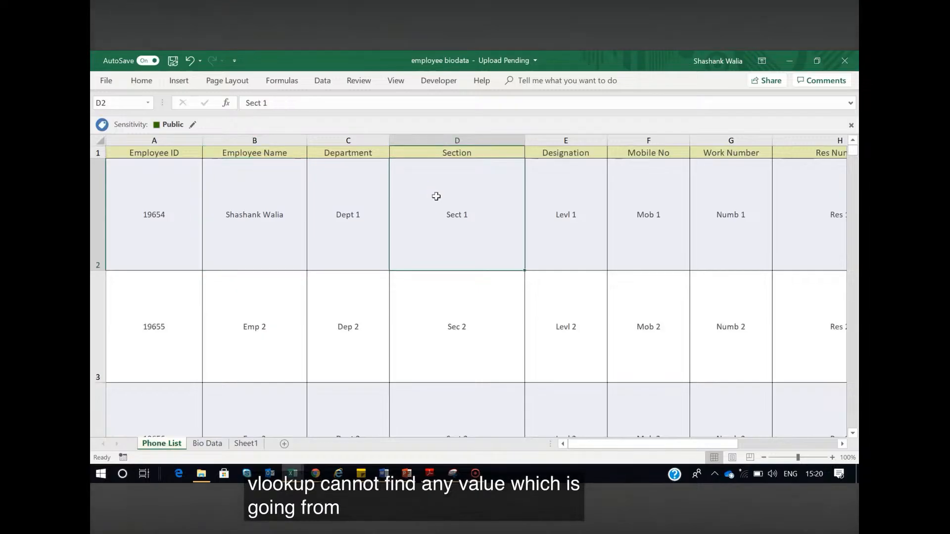
{"action": "left_click", "coordinate": [166, 192]}
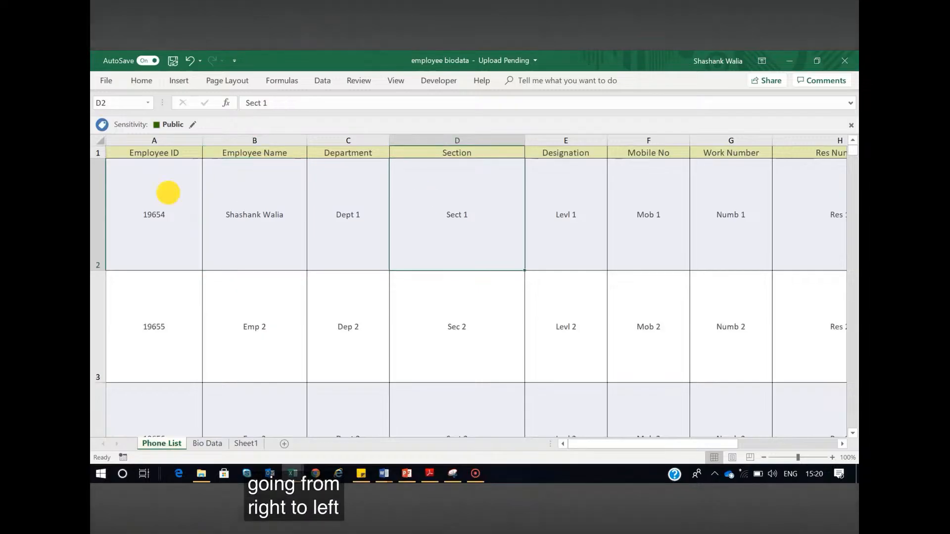
{"action": "left_click", "coordinate": [458, 212]}
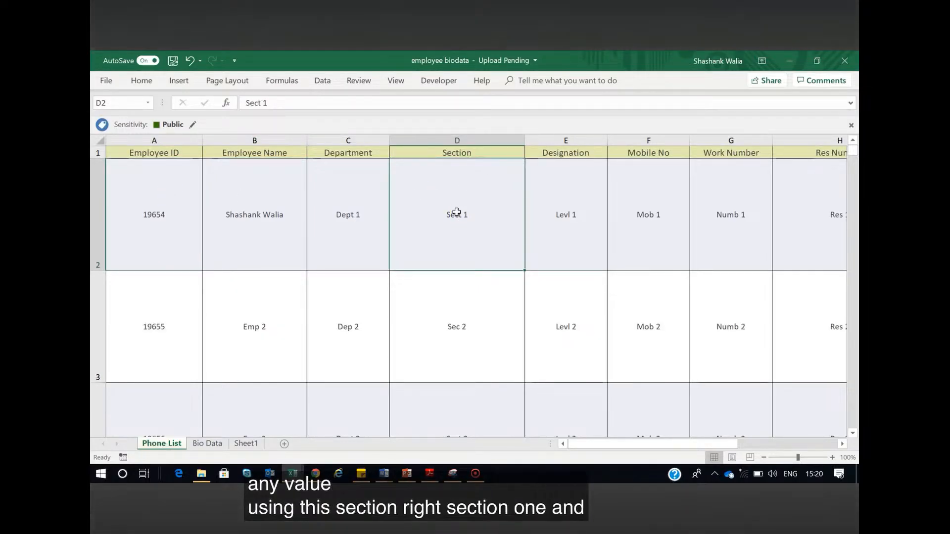
{"action": "left_click", "coordinate": [157, 210]}
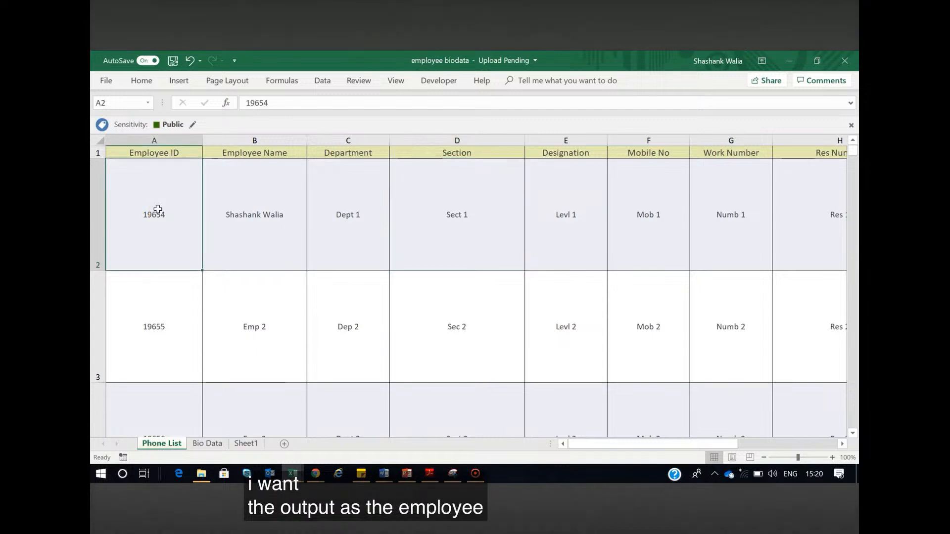
{"action": "left_click", "coordinate": [470, 212]}
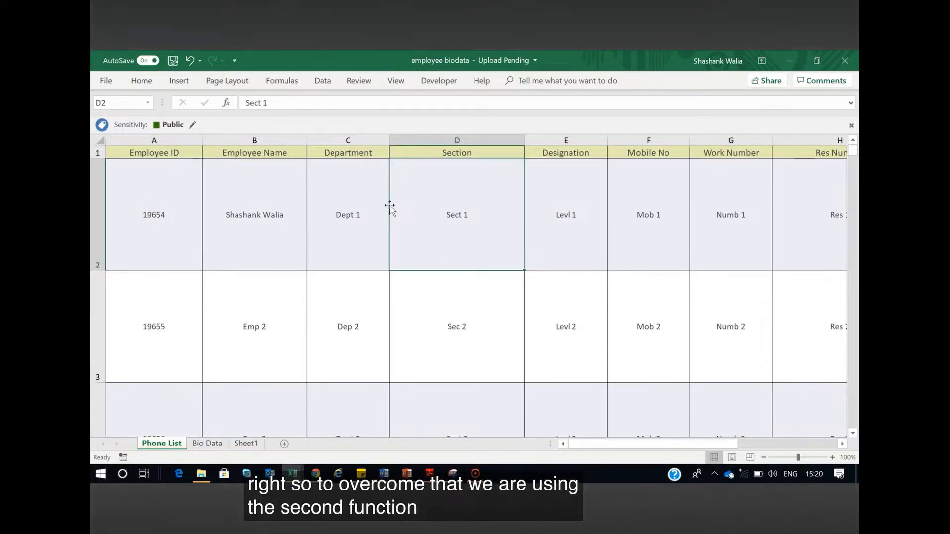
{"action": "left_click", "coordinate": [190, 194]}
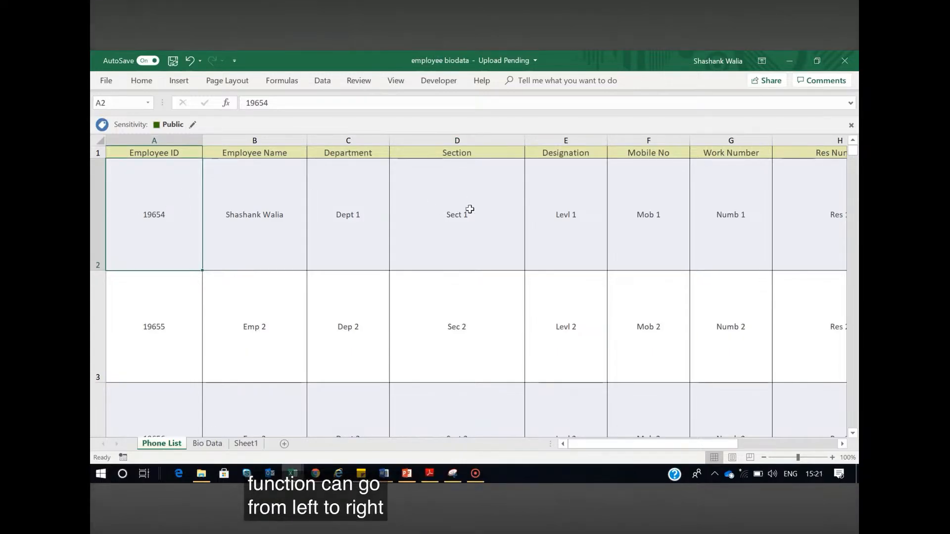
Replace the name in search cell B2 on Sheet1 with that employee's ID number
{"action": "left_click", "coordinate": [242, 444]}
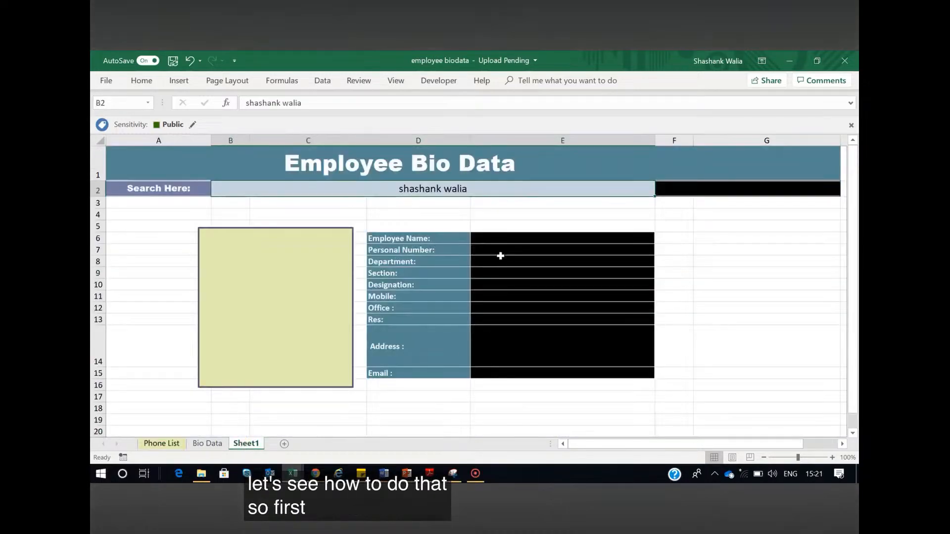
{"action": "left_click", "coordinate": [457, 187]}
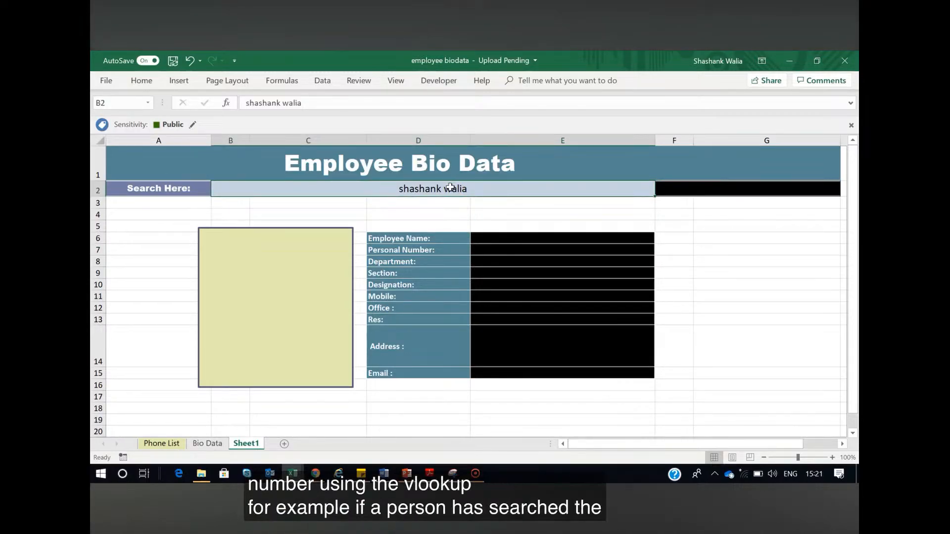
{"action": "type", "text": "196"}
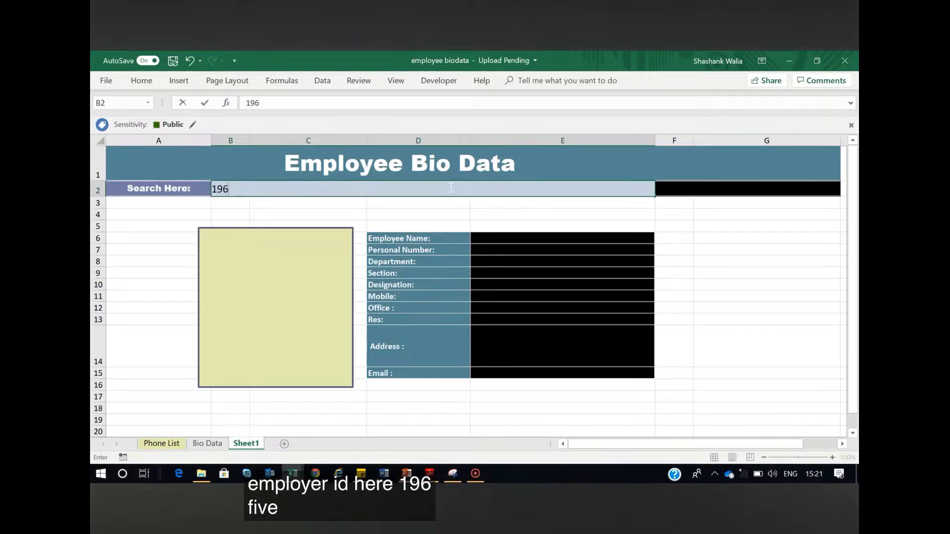
{"action": "type", "text": "54"}
{"action": "key", "text": "Return"}
Start a VLOOKUP in Personal Number cell E7 that looks up B2 in the absolute column range 'Phone List'!$A:$K
{"action": "left_click", "coordinate": [529, 248]}
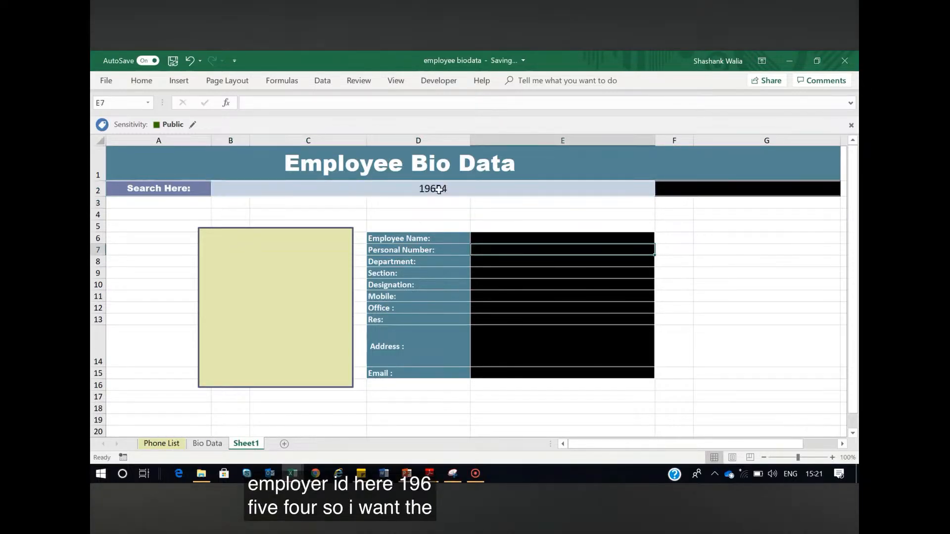
{"action": "double_click", "coordinate": [493, 251]}
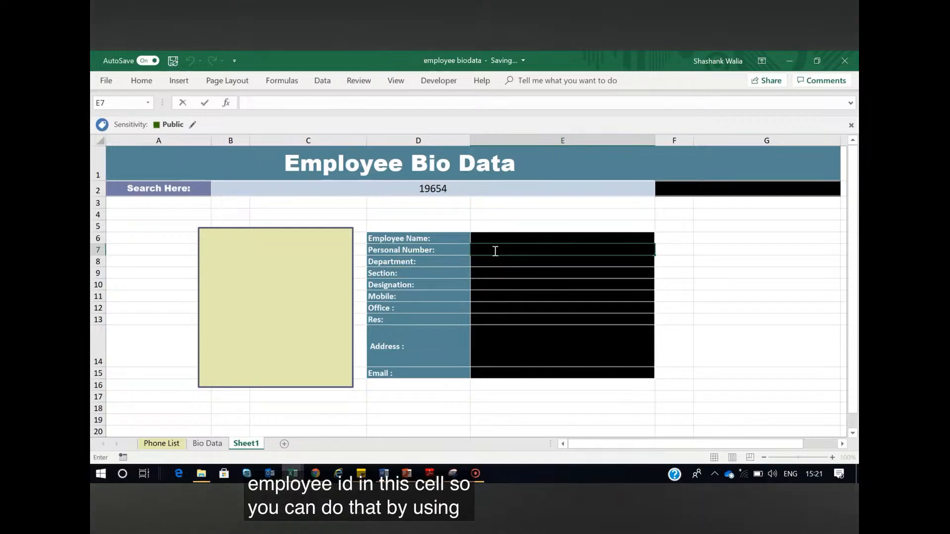
{"action": "type", "text": "=vlooku"}
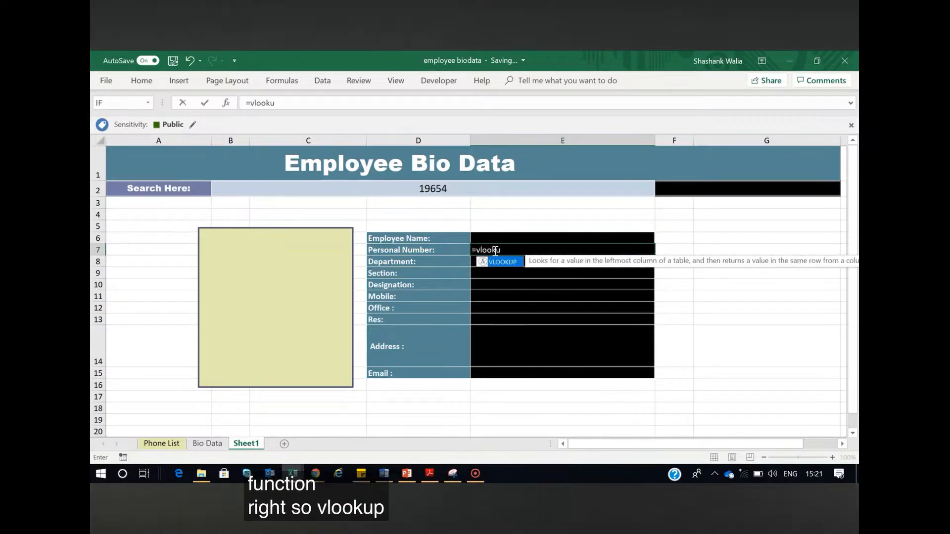
{"action": "type", "text": "p("}
{"action": "left_click", "coordinate": [450, 190]}
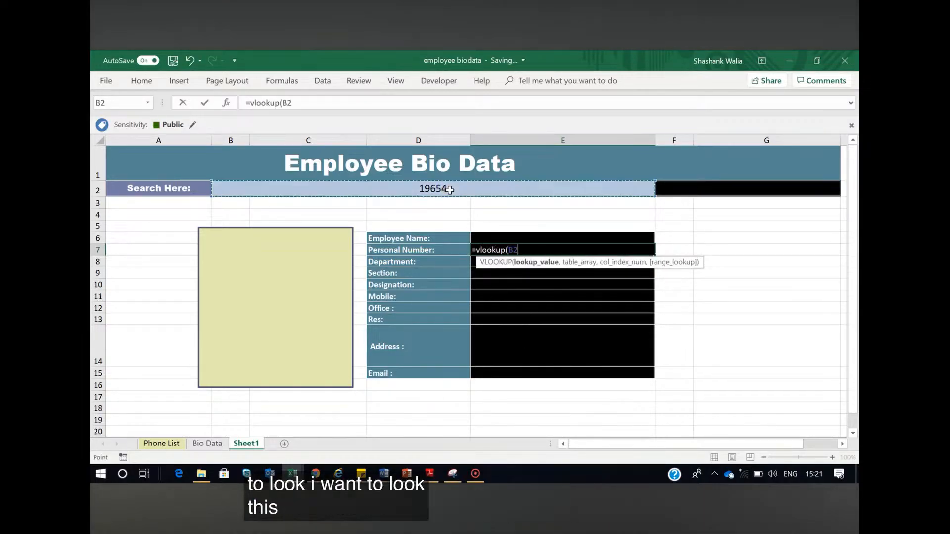
{"action": "type", "text": ","}
{"action": "left_click", "coordinate": [171, 445]}
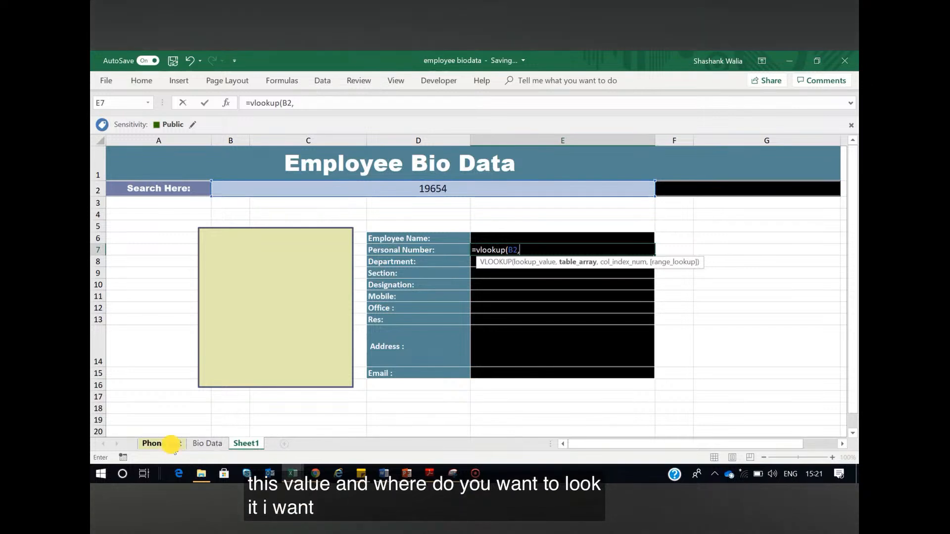
{"action": "left_click", "coordinate": [155, 141]}
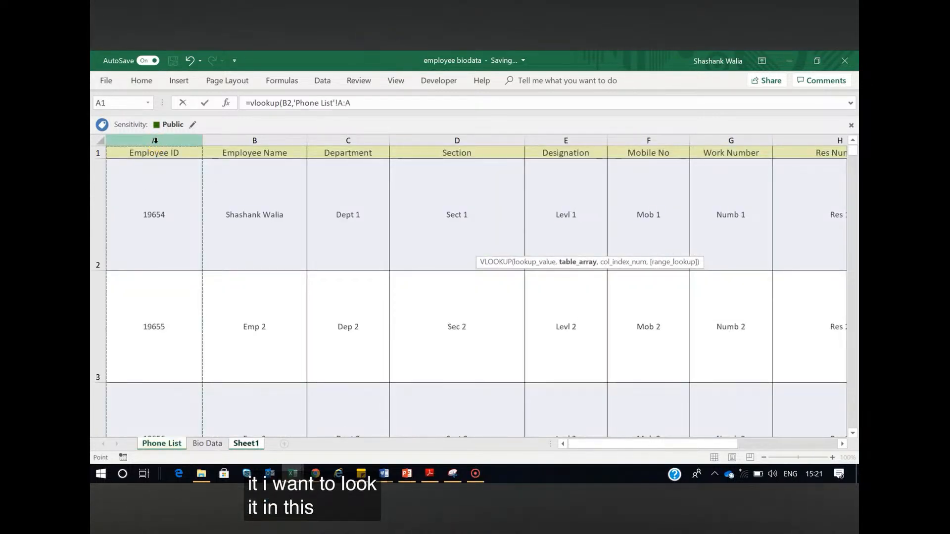
{"action": "key", "text": "ctrl+shift+Right"}
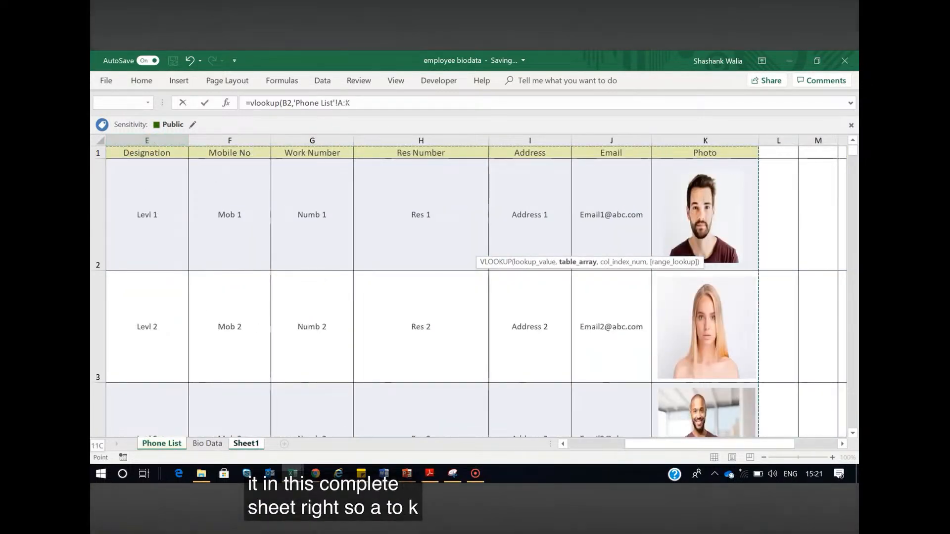
{"action": "left_click", "coordinate": [344, 103]}
{"action": "key", "text": "F4"}
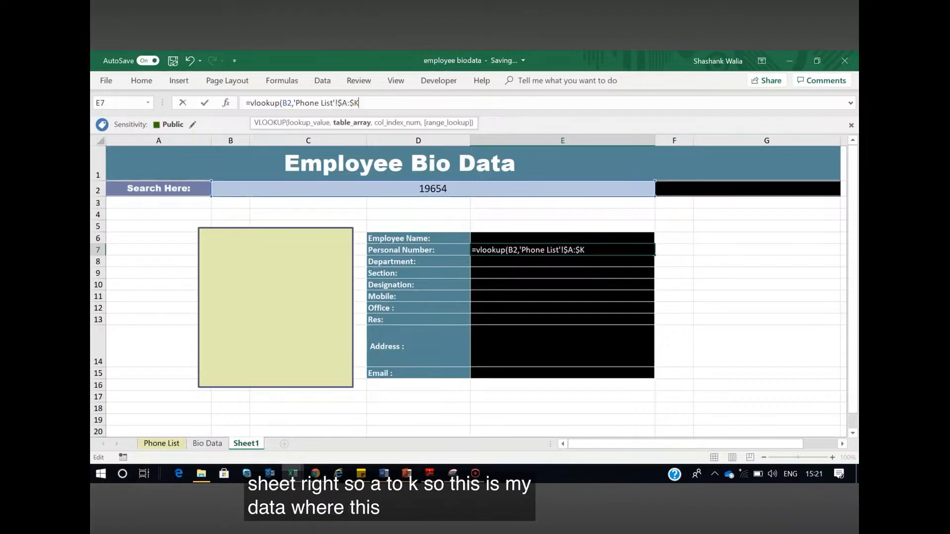
Complete the VLOOKUP in E7 with column index 1 and exact match 0
{"action": "type", "text": ","}
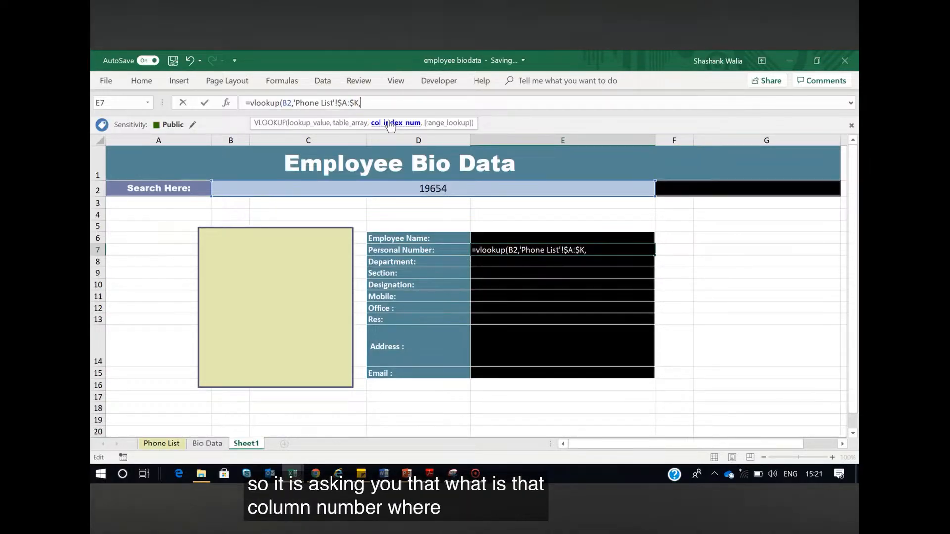
{"action": "type", "text": "1"}
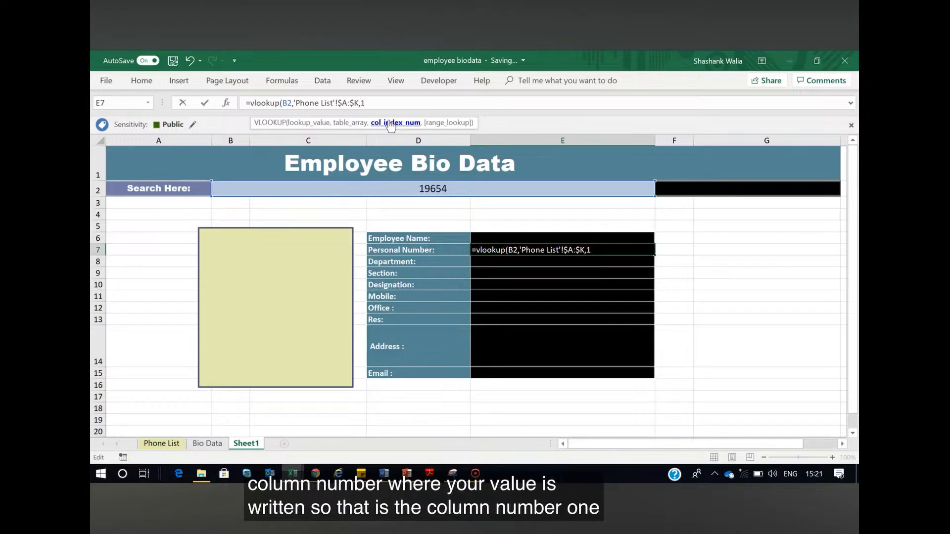
{"action": "type", "text": ","}
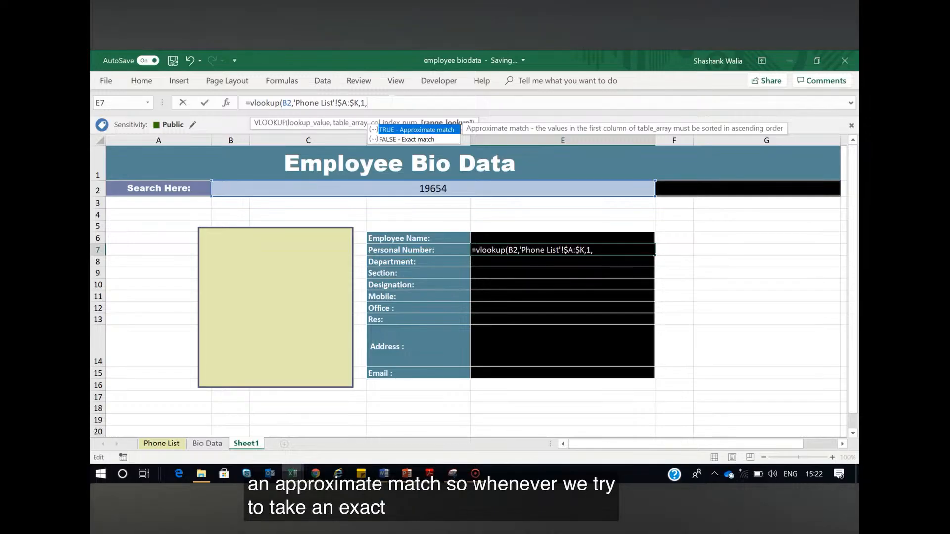
{"action": "type", "text": "0"}
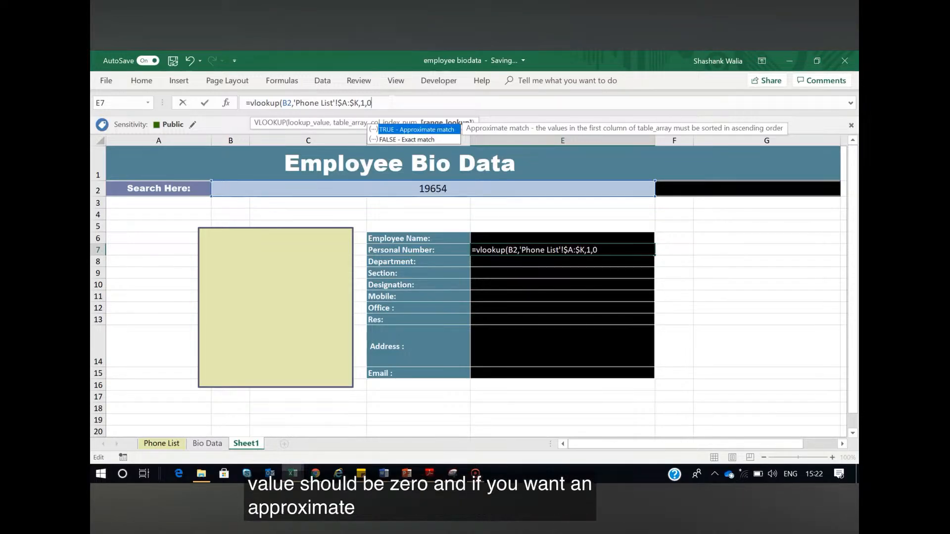
{"action": "type", "text": ")"}
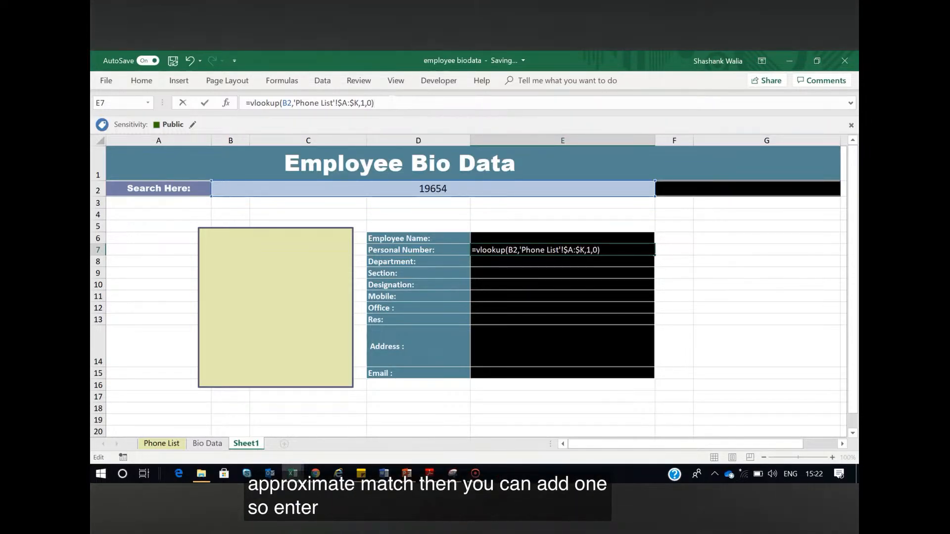
{"action": "key", "text": "Return"}
Replace the employee number in search cell B2 with the employee's full name to test the Personal Number lookup
{"action": "left_click", "coordinate": [436, 187]}
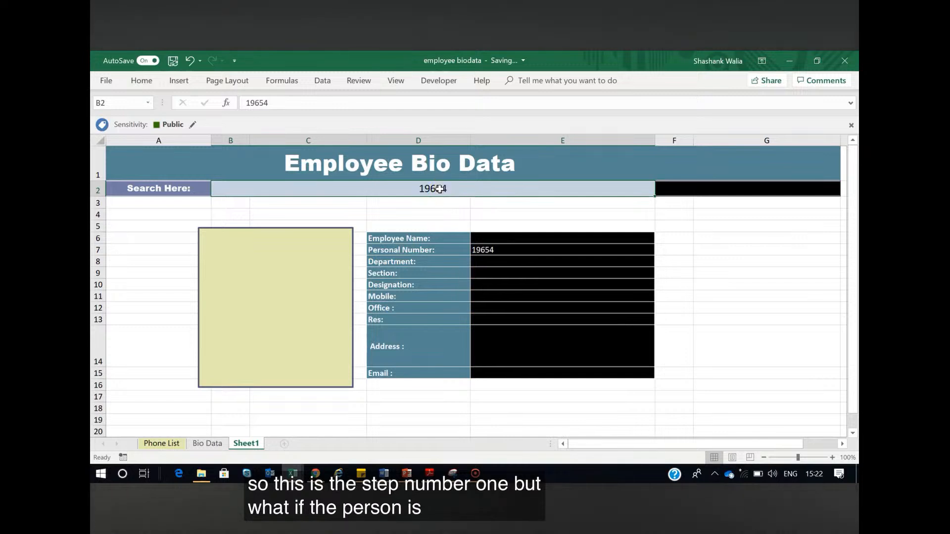
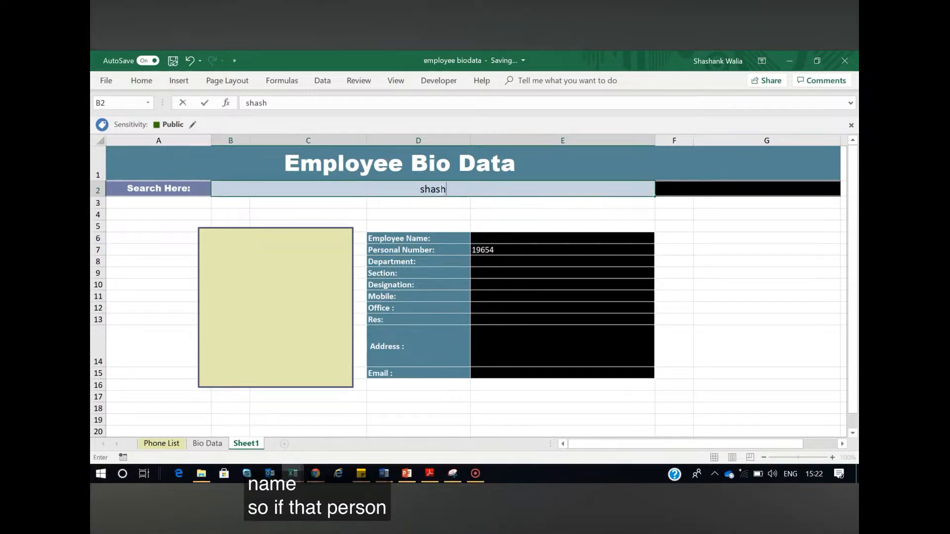
{"action": "key", "text": "Return"}
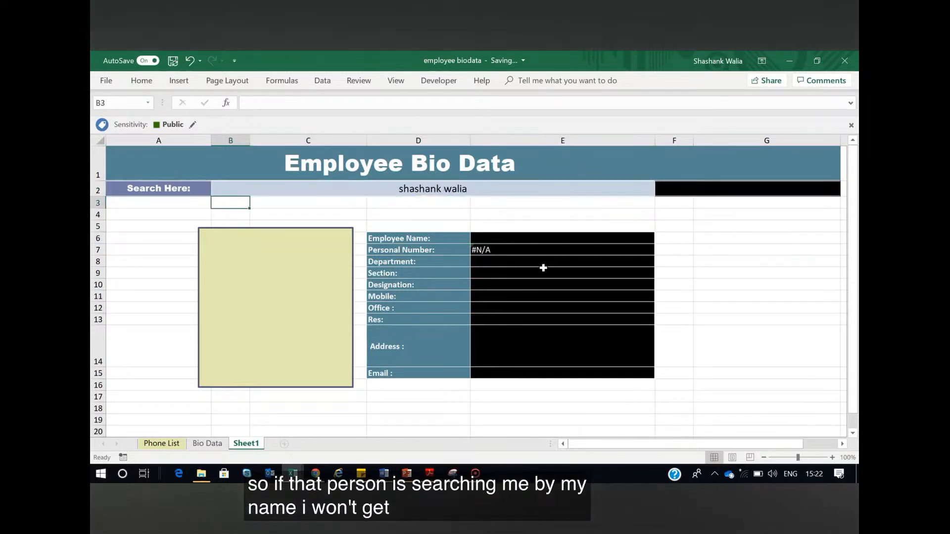
Open the Personal Number formula in E7 for editing and insert an opening IFERROR( before the existing VLOOKUP
{"action": "left_click", "coordinate": [504, 251]}
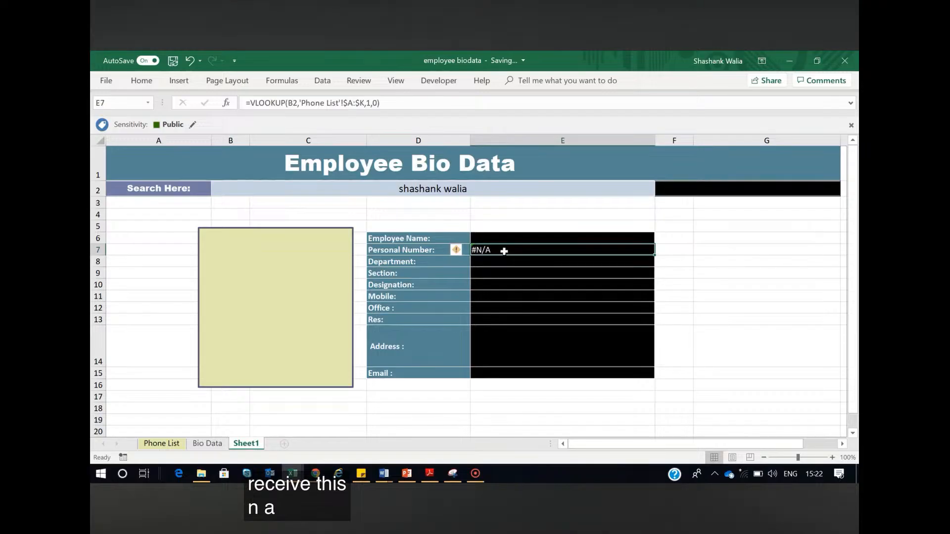
{"action": "double_click", "coordinate": [504, 251]}
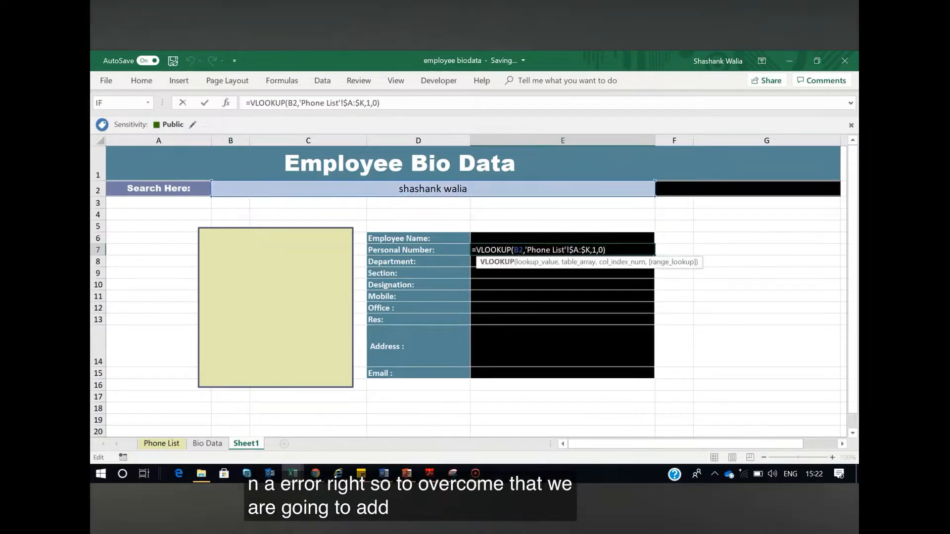
{"action": "left_click", "coordinate": [396, 103]}
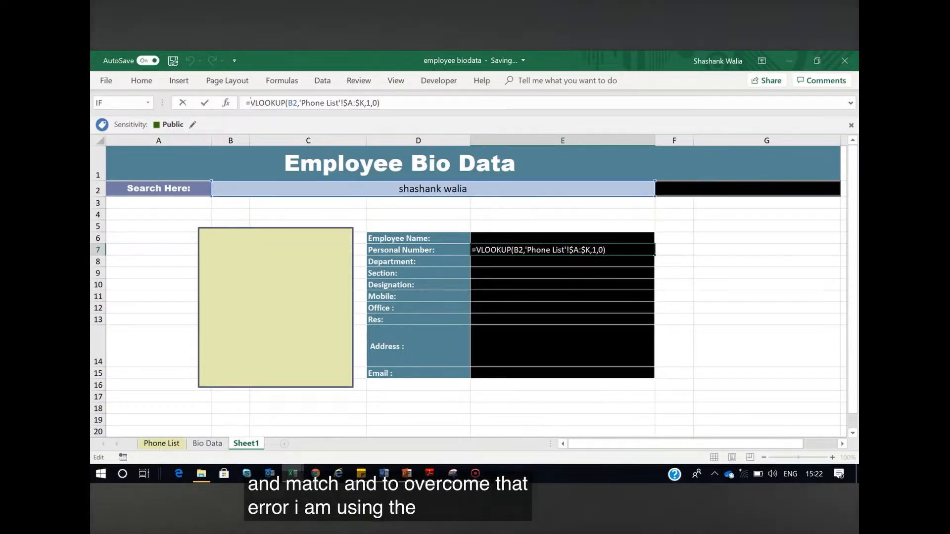
{"action": "type", "text": "iferror"}
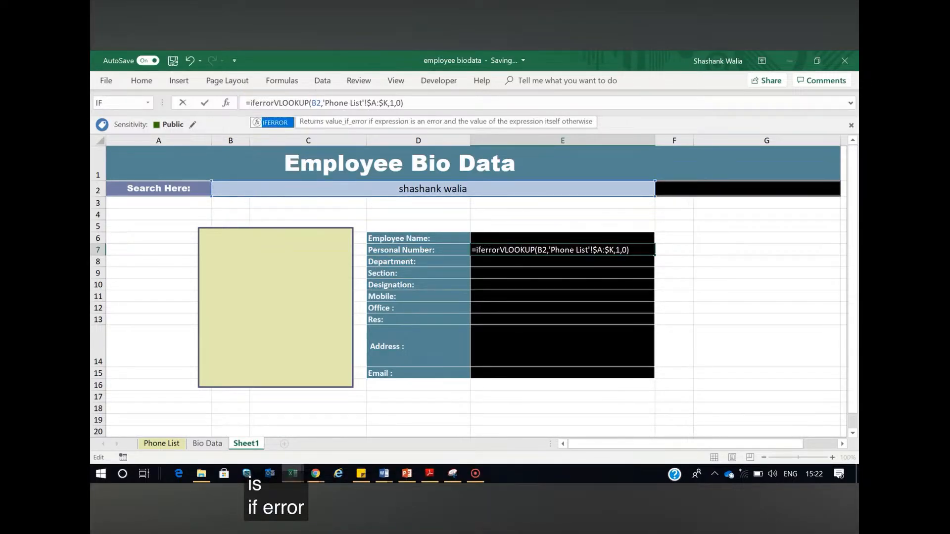
{"action": "type", "text": "("}
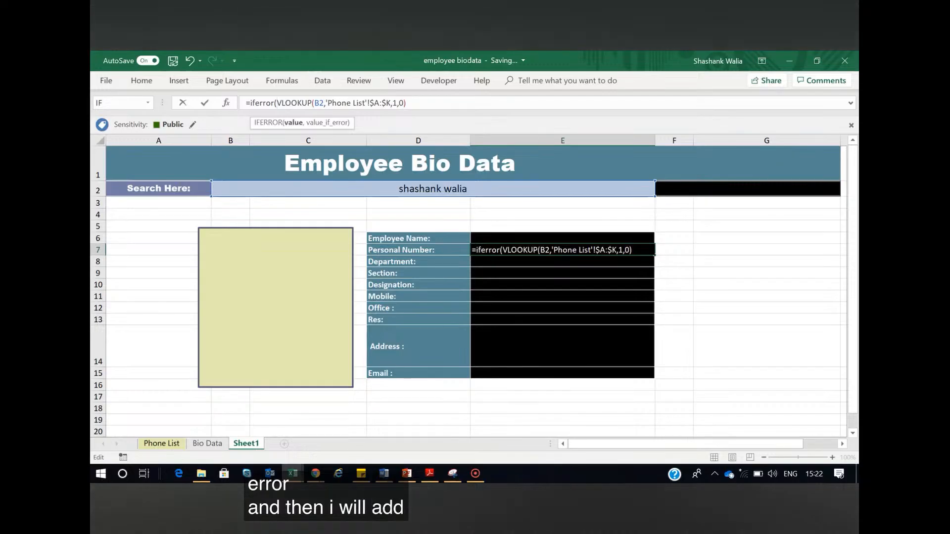
Add an INDEX function inside the IFERROR in E7 with the absolute array 'phone list'!$A:$K, followed by a comma
{"action": "type", "text": "index"}
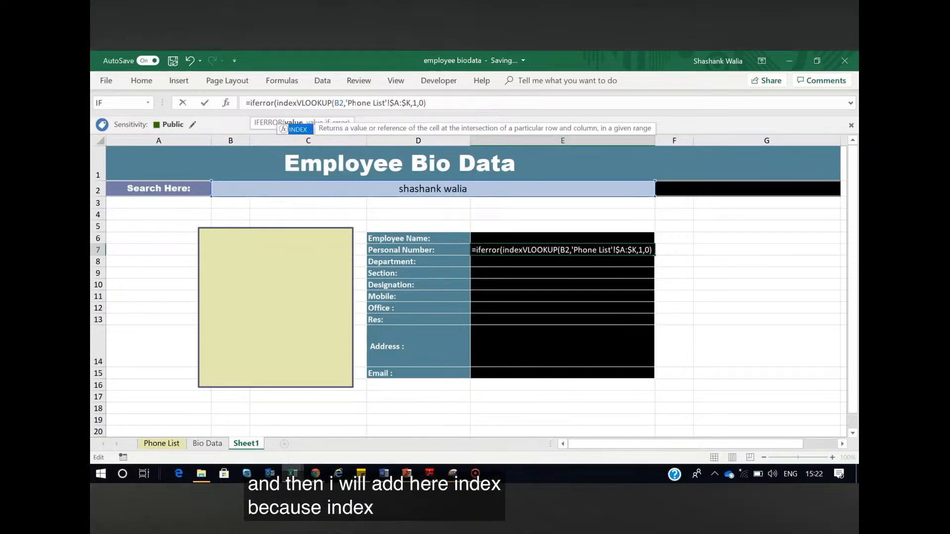
{"action": "type", "text": "('pho"}
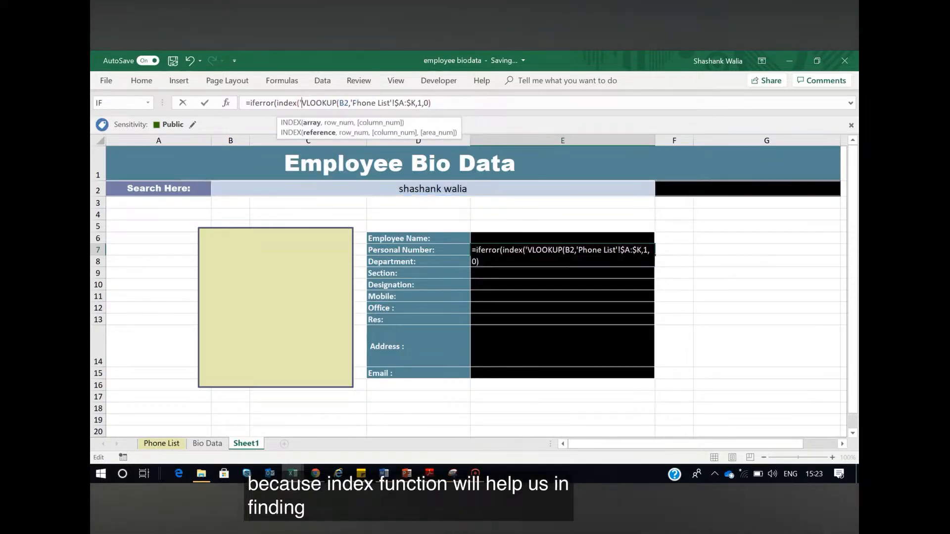
{"action": "type", "text": "ne list"}
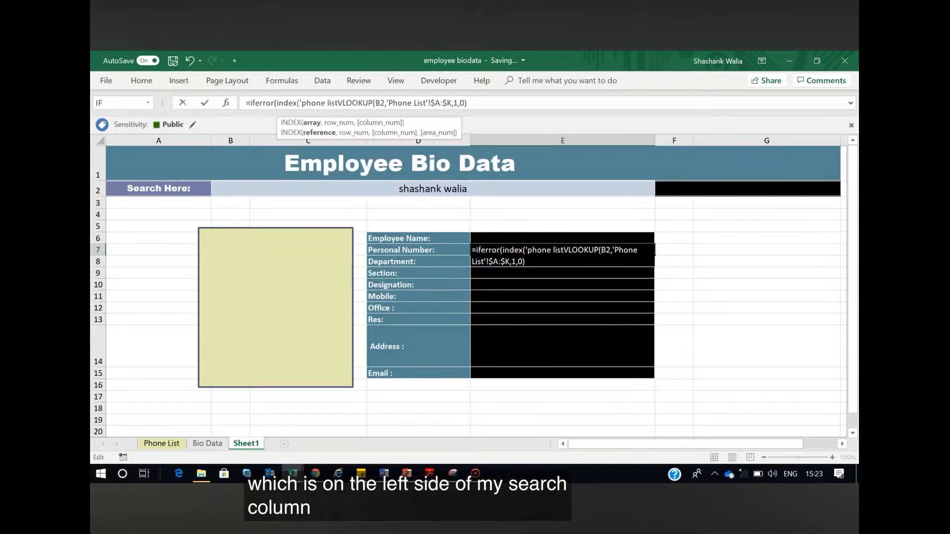
{"action": "type", "text": "\""}
{"action": "type", "text": "!"}
{"action": "type", "text": " A:K"}
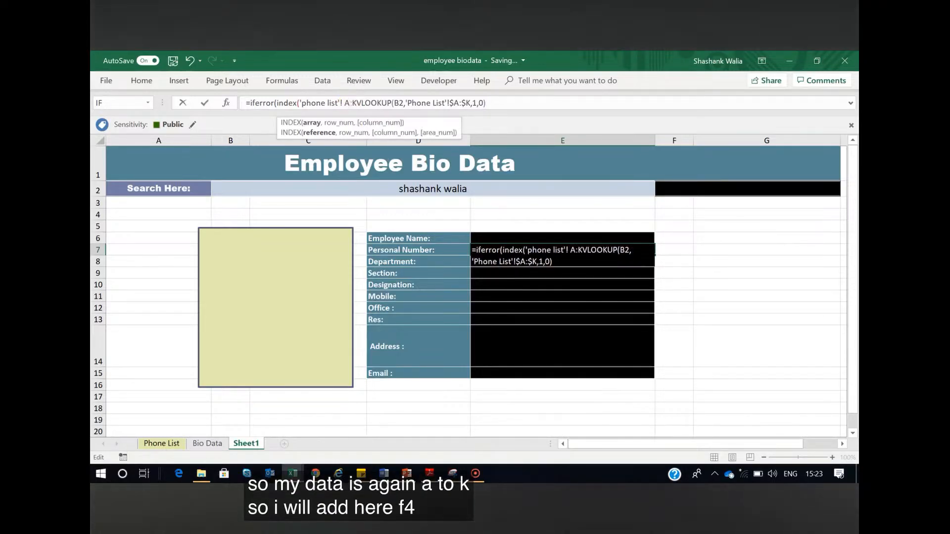
{"action": "type", "text": ","}
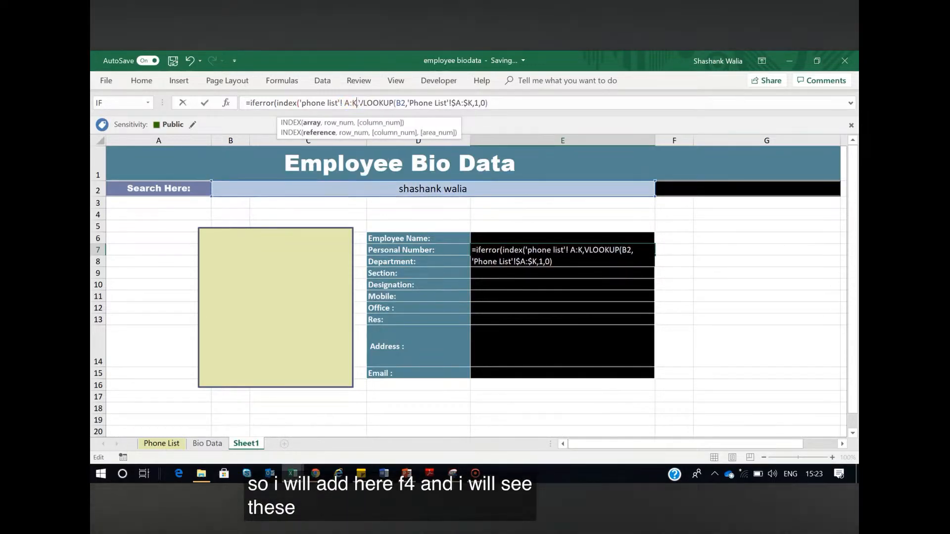
{"action": "key", "text": "Left"}
{"action": "key", "text": "F4"}
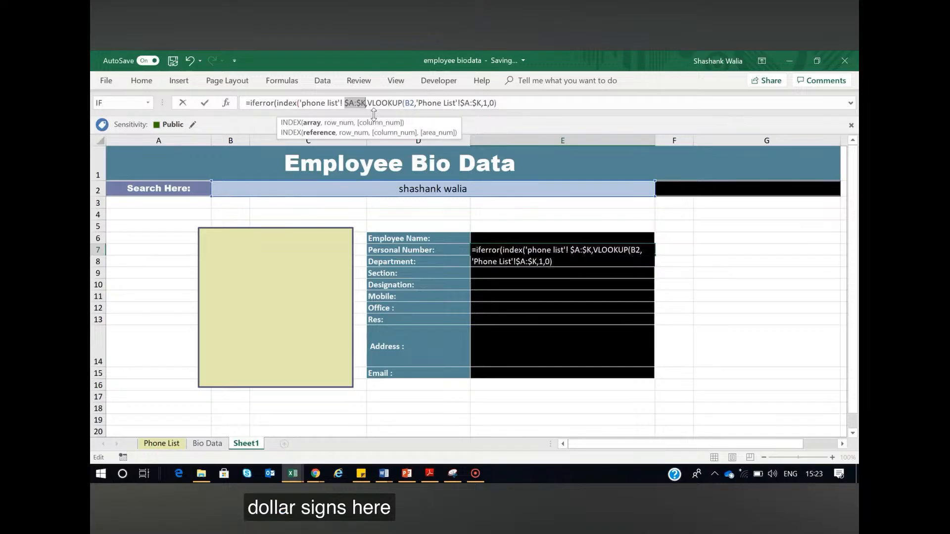
Nest a MATCH function as the INDEX row number in E7, with search cell B2 as its lookup value
{"action": "key", "text": "Right"}
{"action": "type", "text": "match"}
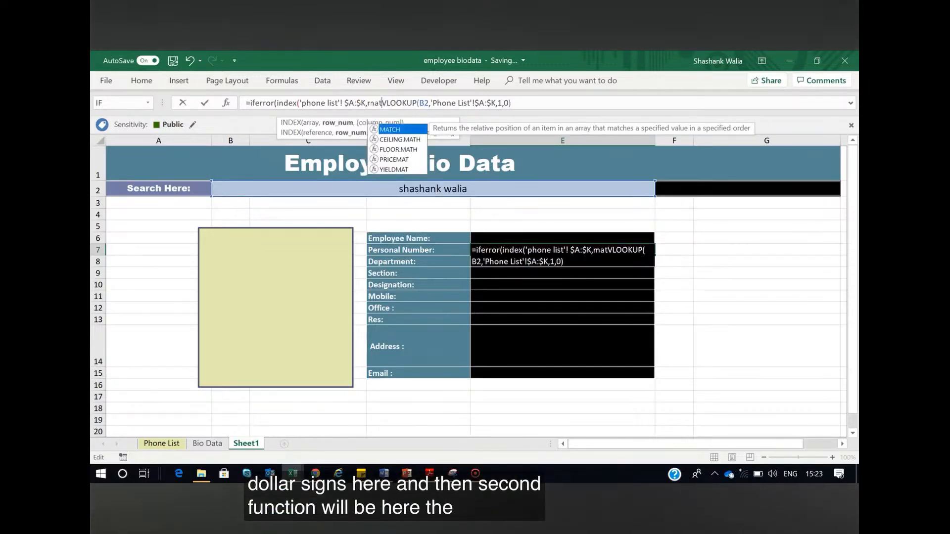
{"action": "type", "text": "("}
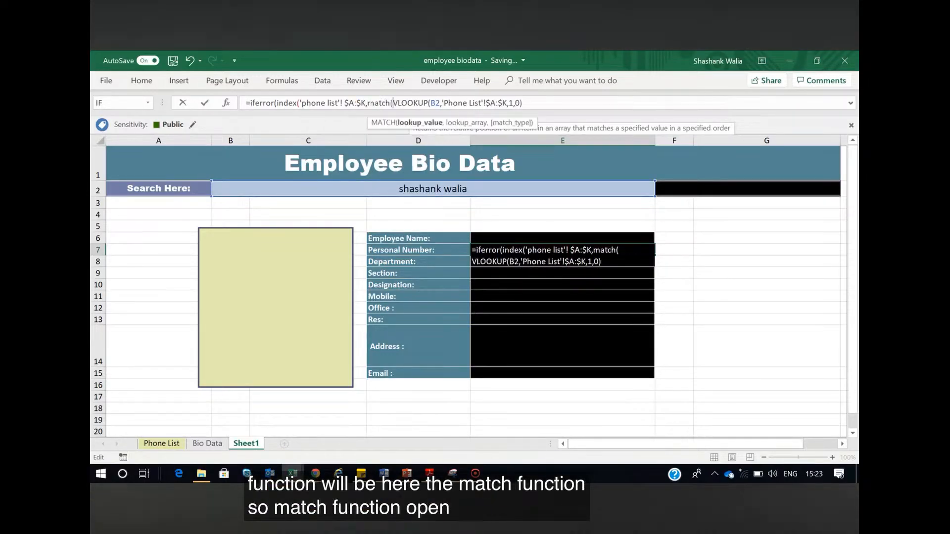
{"action": "type", "text": "'"}
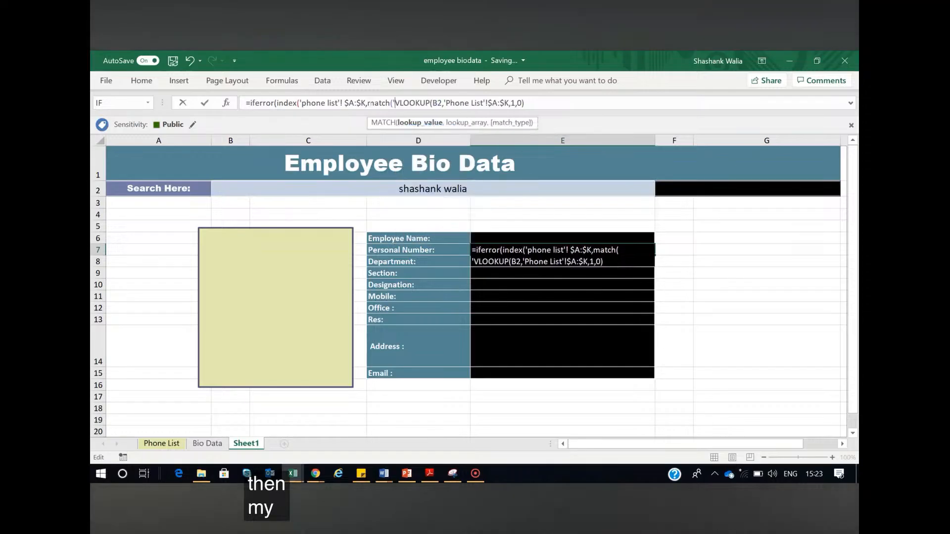
{"action": "left_click", "coordinate": [490, 188]}
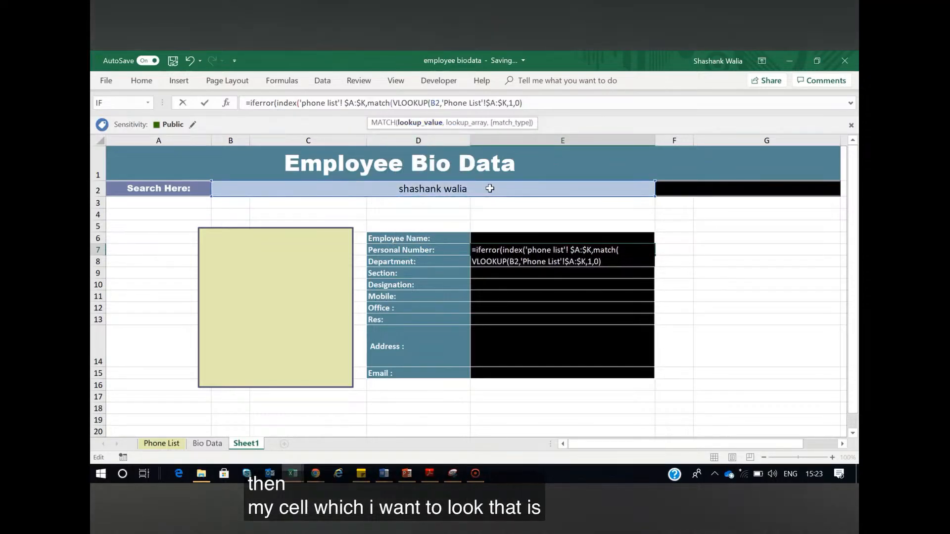
Set the MATCH lookup array in E7 to the absolute column 'phone list'!$B:$B, followed by a comma
{"action": "type", "text": ", 'p"}
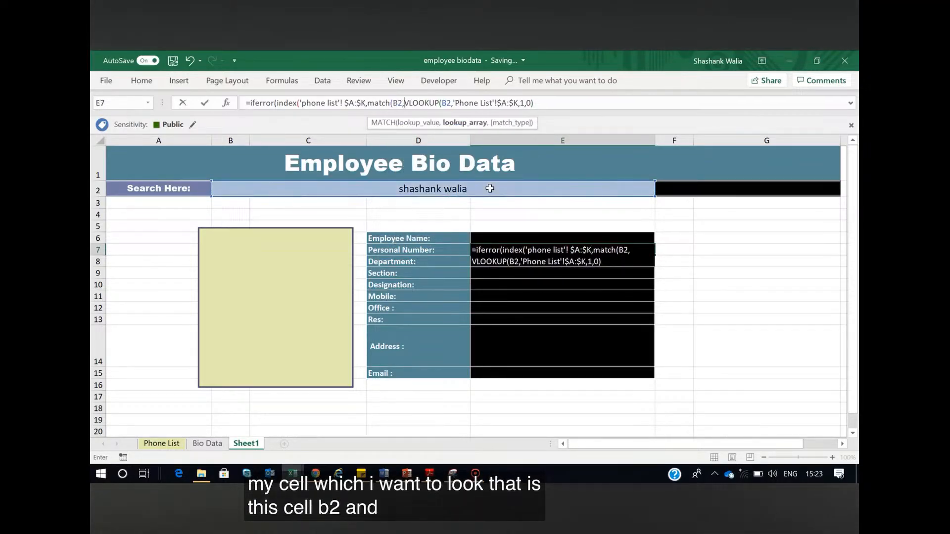
{"action": "type", "text": "hone li"}
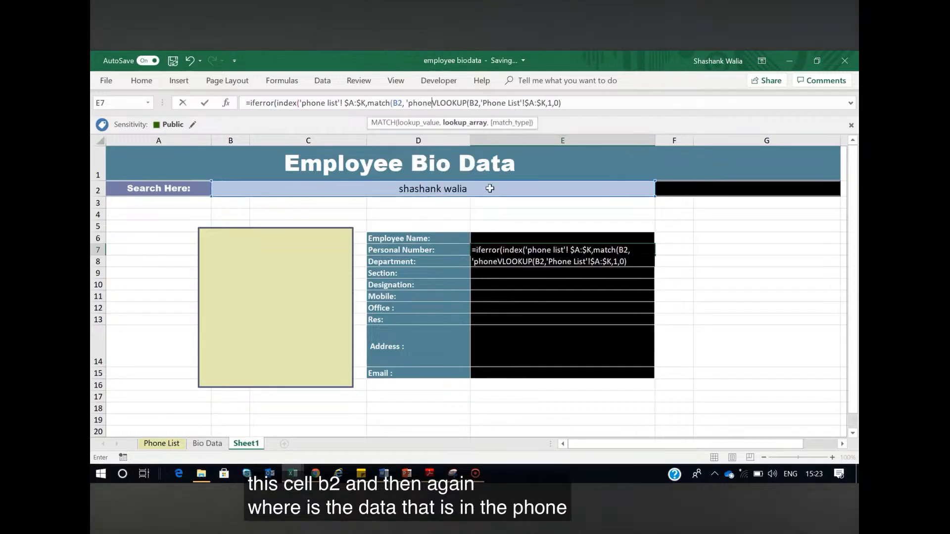
{"action": "type", "text": "st'1"}
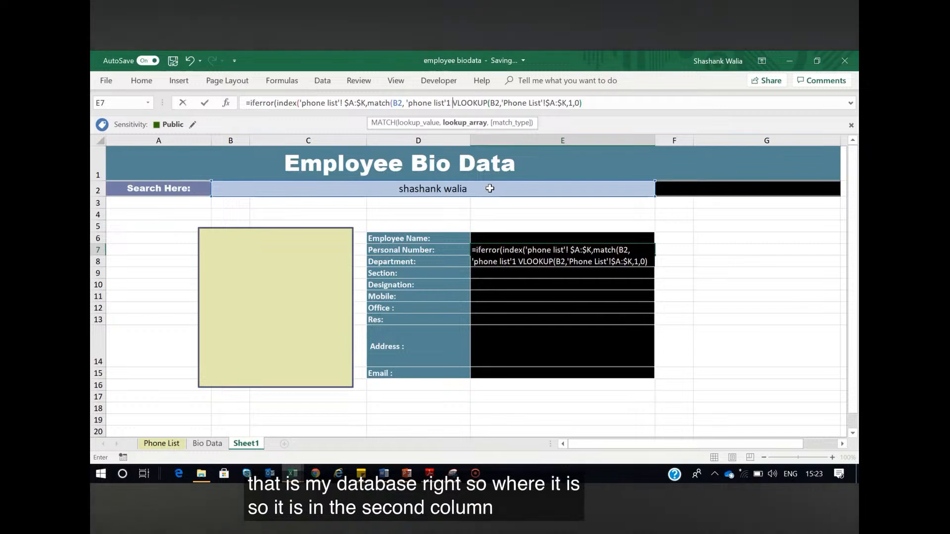
{"action": "key", "text": "BackSpace"}
{"action": "type", "text": "! "}
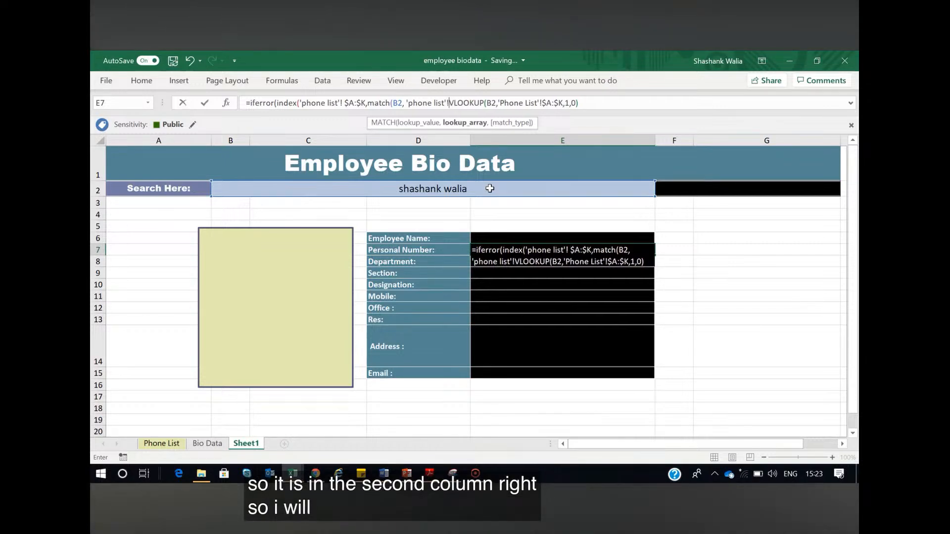
{"action": "type", "text": "B:B"}
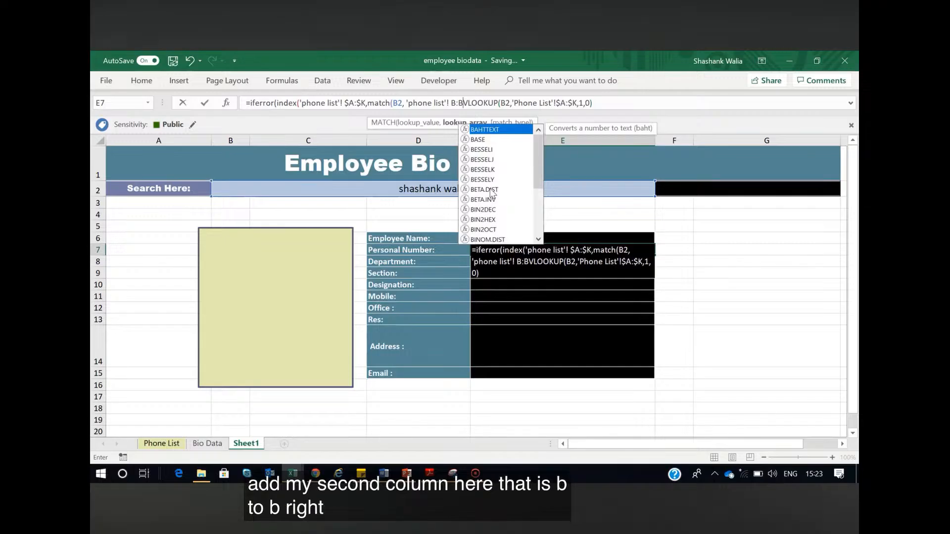
{"action": "type", "text": ","}
{"action": "left_click", "coordinate": [464, 102]}
{"action": "key", "text": "F4"}
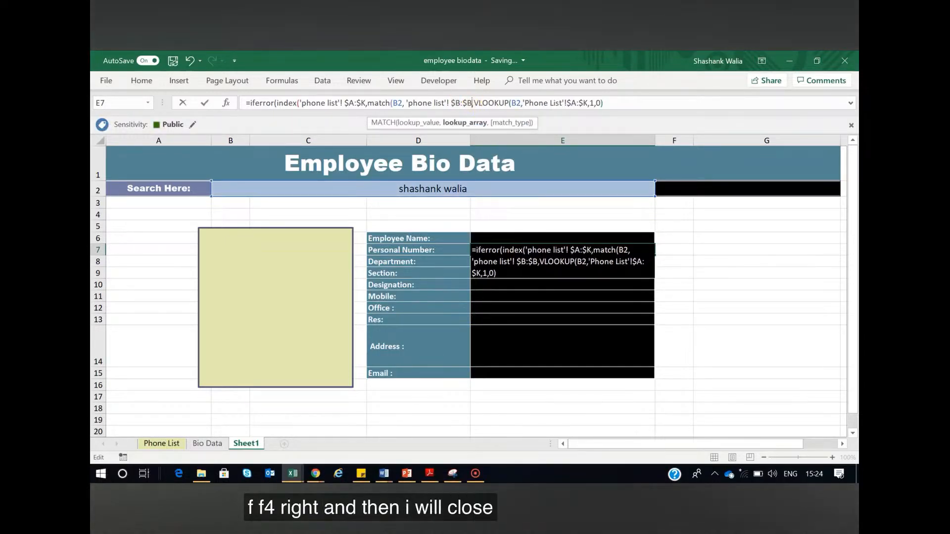
Close the MATCH in E7 with exact match type 0 and the INDEX with column number 1
{"action": "type", "text": ")"}
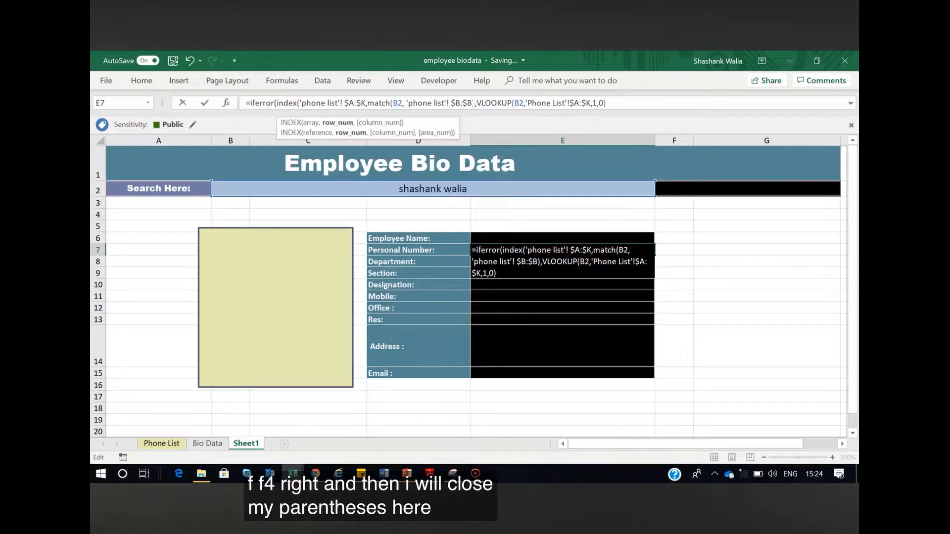
{"action": "left_click", "coordinate": [473, 102]}
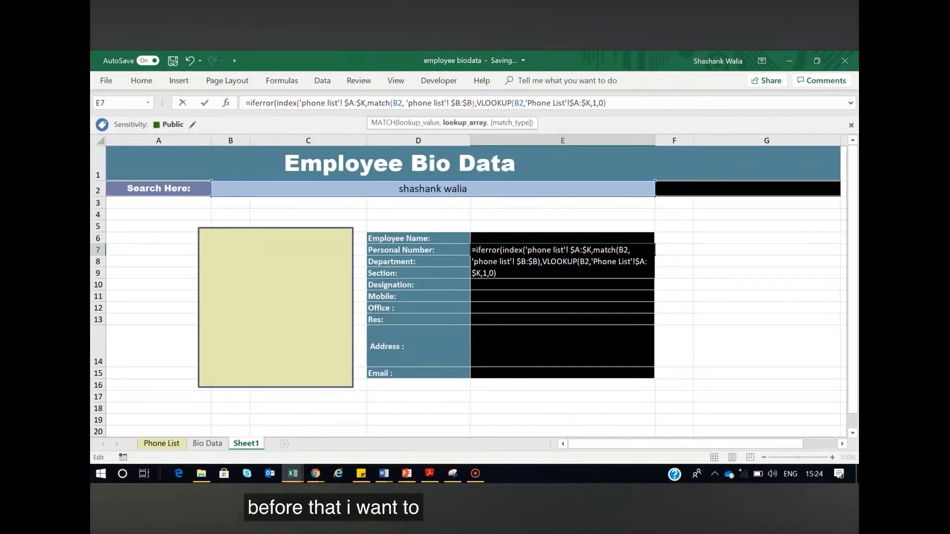
{"action": "type", "text": ",0"}
{"action": "left_click", "coordinate": [483, 103]}
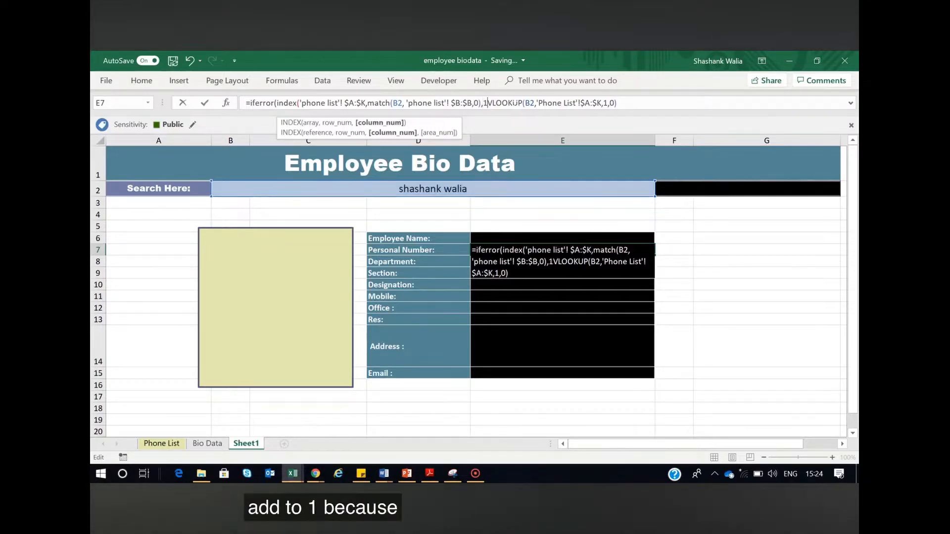
{"action": "type", "text": "1)"}
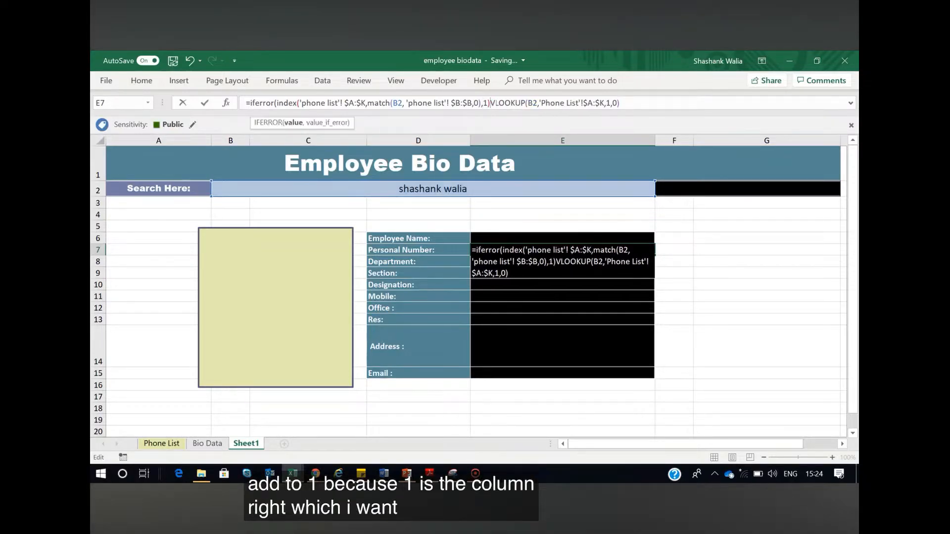
{"action": "type", "text": ",iferror"}
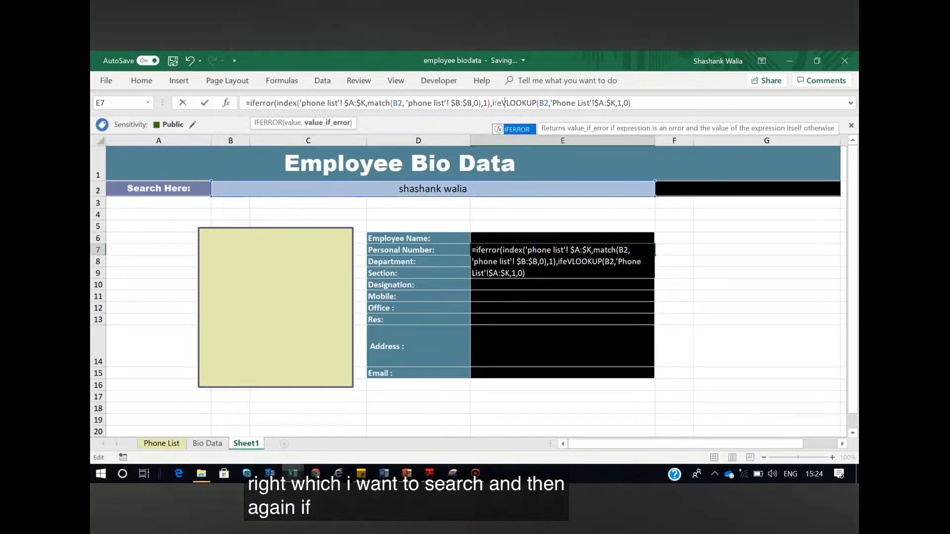
{"action": "type", "text": "("}
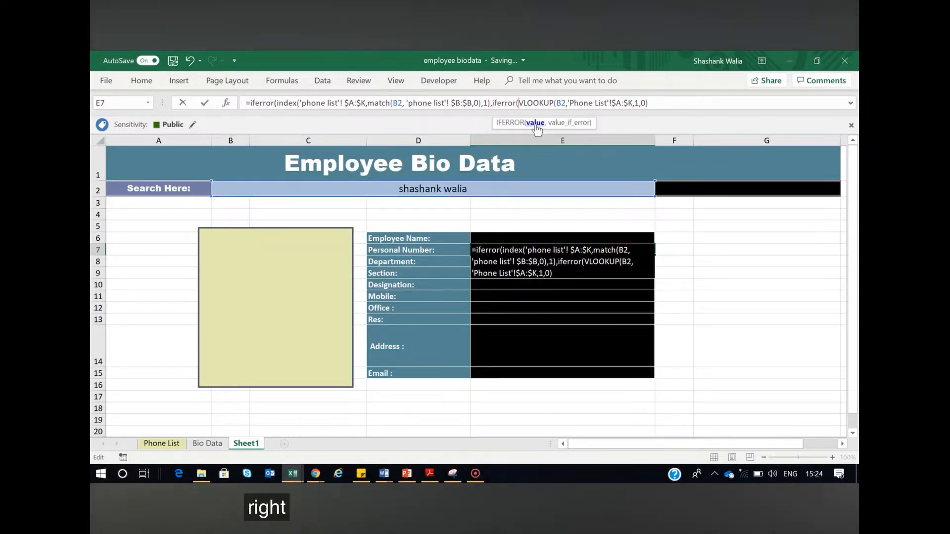
{"action": "type", "text": ","}
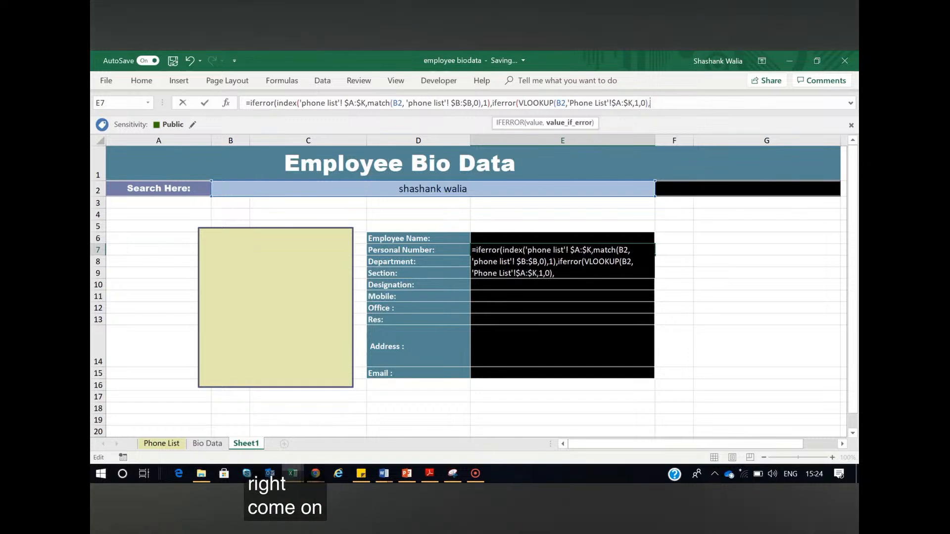
{"action": "type", "text": "\"\"))"}
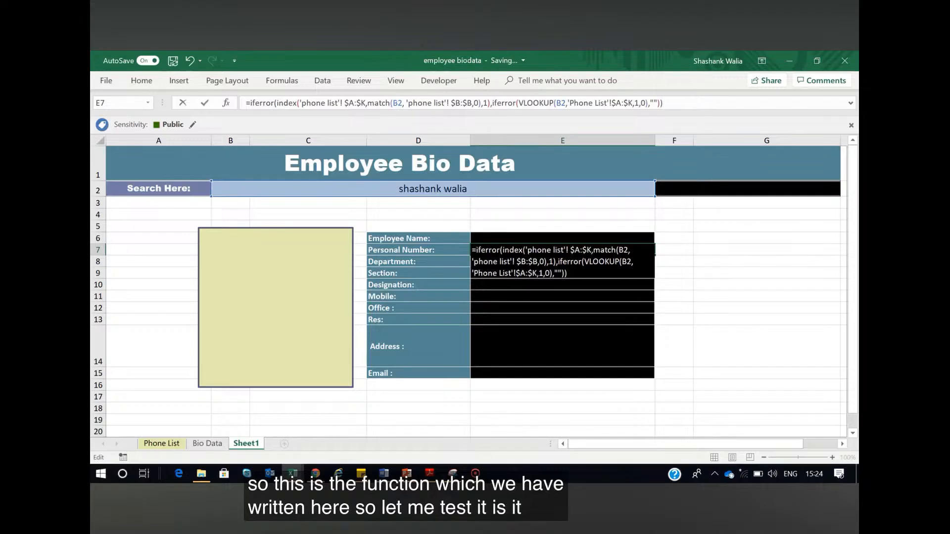
Wrap the VLOOKUP in E7 in a second IFERROR with an empty-text "" fallback and commit the formula
{"action": "key", "text": "ctrl+Return"}
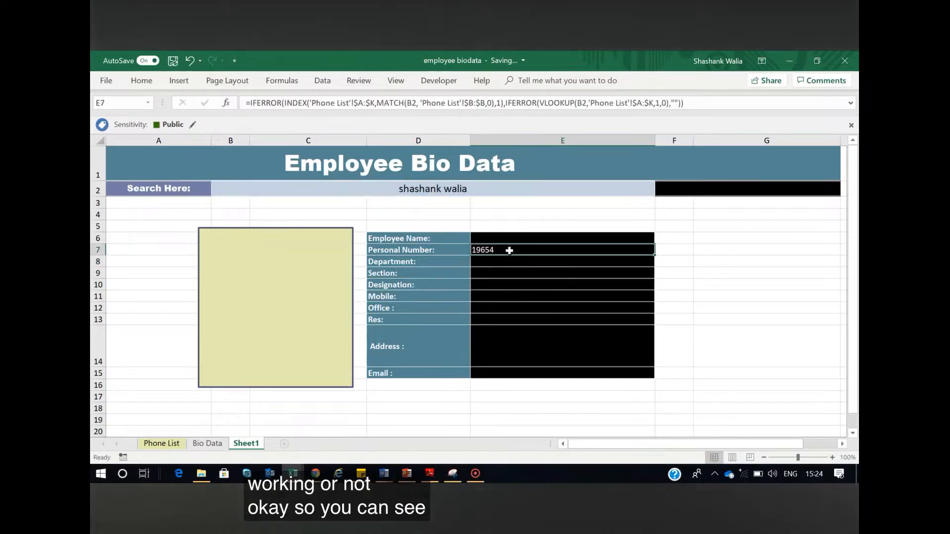
Replace the name in search cell B2 with the employee's personal number and check the formula result in E7
{"action": "left_click", "coordinate": [435, 189]}
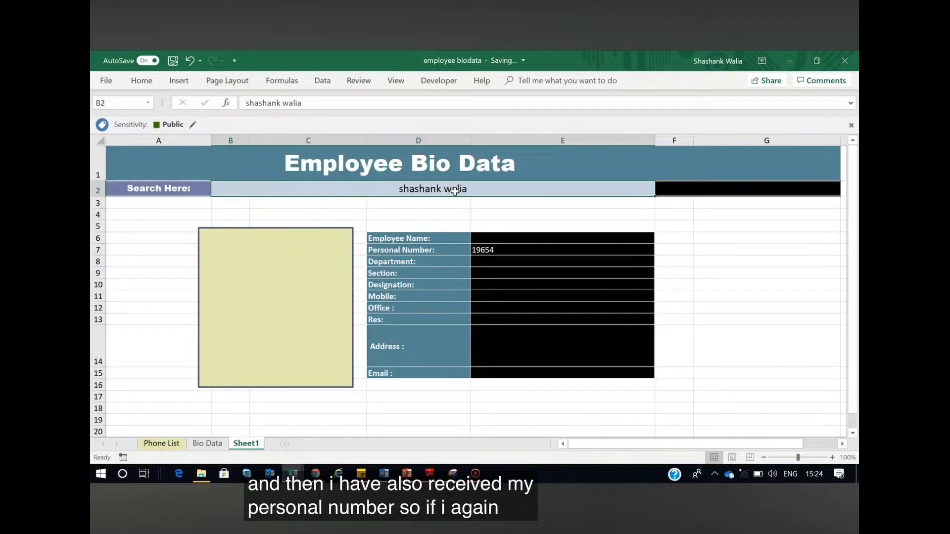
{"action": "type", "text": "19"}
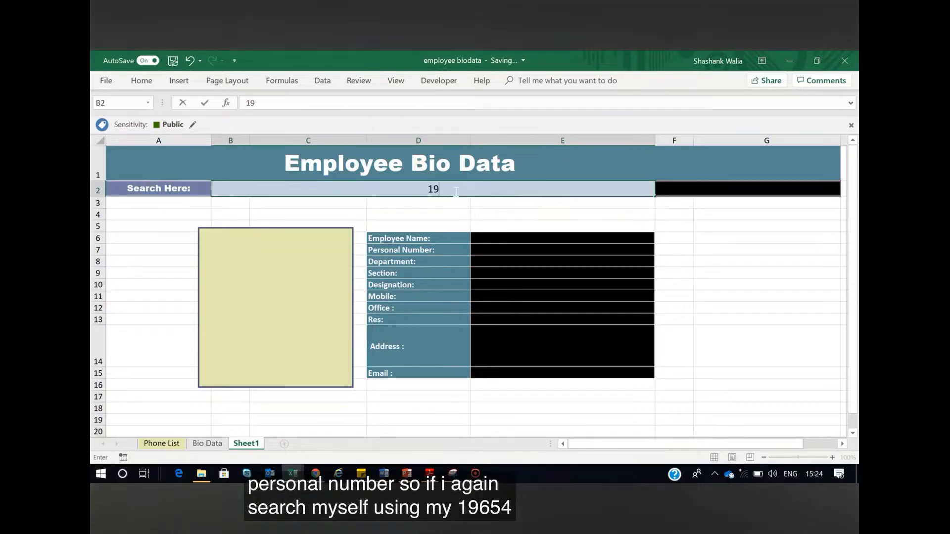
{"action": "type", "text": "654"}
{"action": "key", "text": "Return"}
{"action": "left_click", "coordinate": [499, 250]}
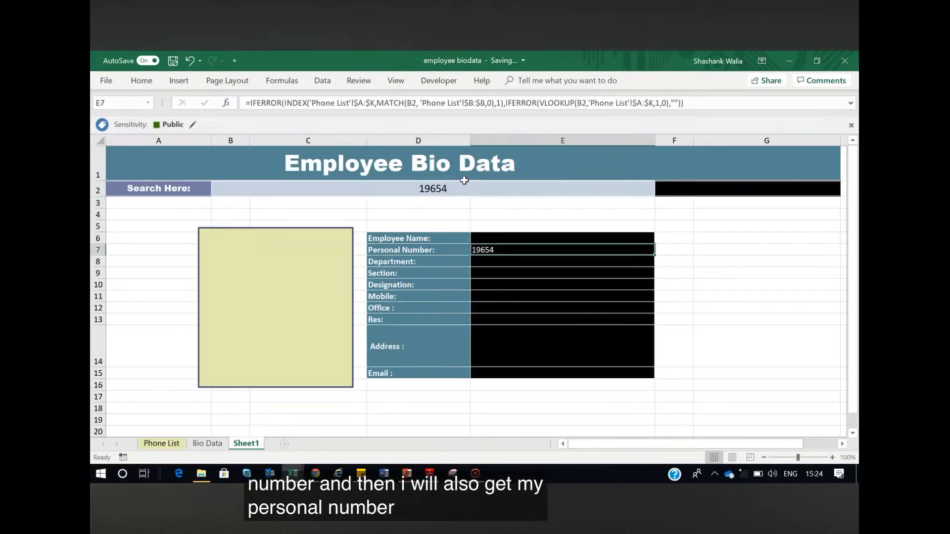
Enter the employee's full name in search cell B2 to test the Personal Number lookup by name
{"action": "left_click", "coordinate": [465, 188]}
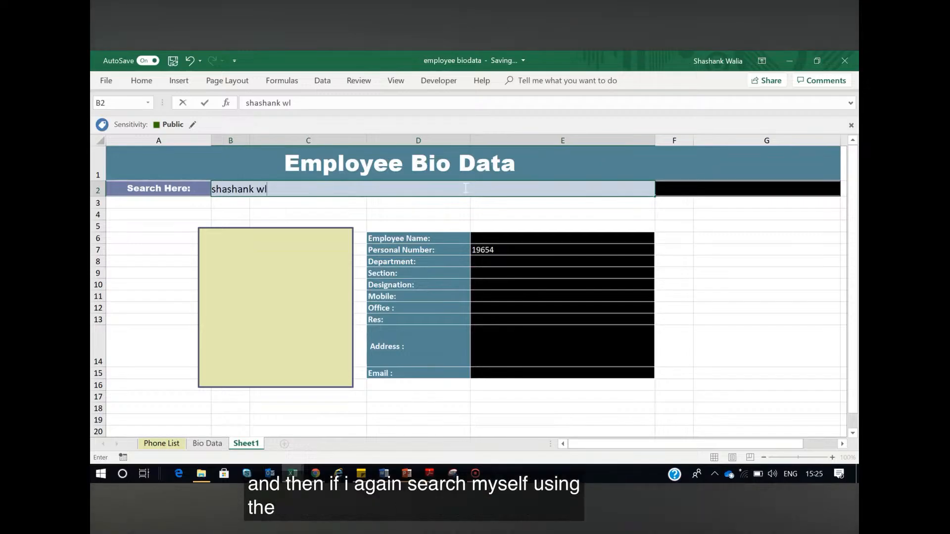
{"action": "key", "text": "Left"}
{"action": "key", "text": "Escape"}
{"action": "left_click", "coordinate": [483, 190]}
{"action": "double_click", "coordinate": [483, 190]}
{"action": "type", "text": "alia"}
{"action": "key", "text": "Return"}
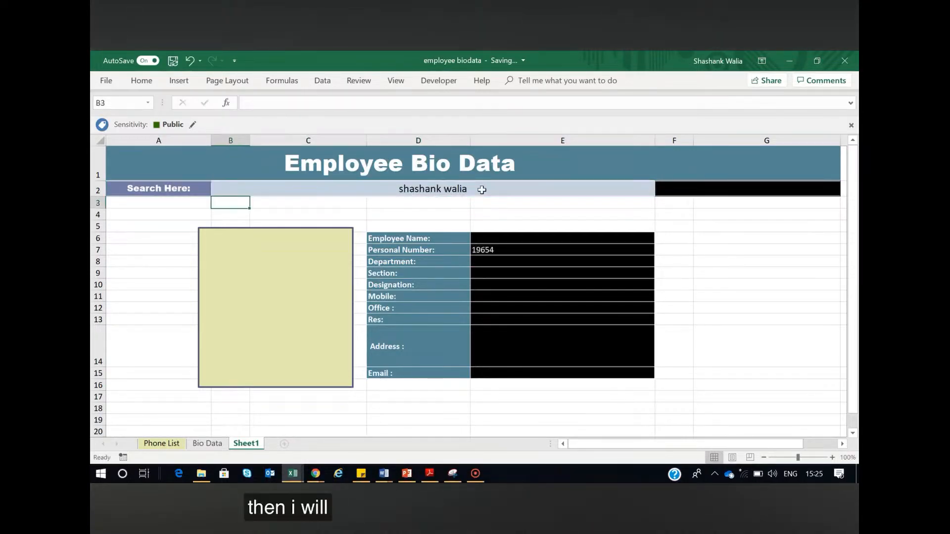
Review the Personal Number formula in E7 against the name in search cell B2
{"action": "left_click", "coordinate": [486, 251]}
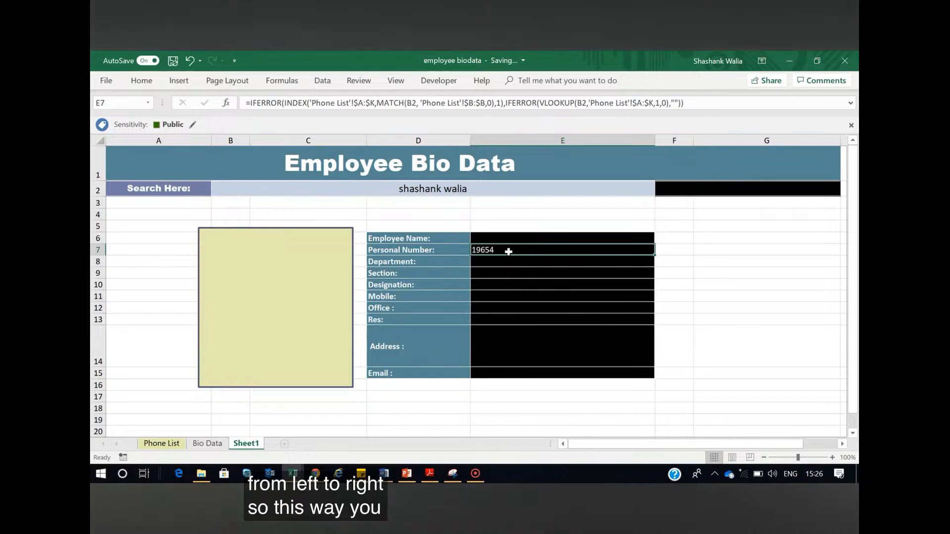
{"action": "left_click", "coordinate": [448, 189]}
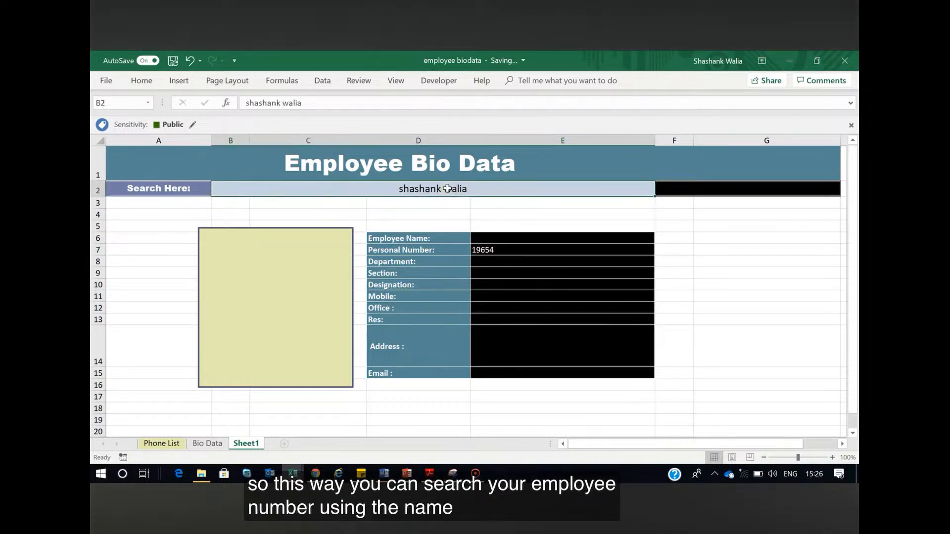
{"action": "left_click", "coordinate": [480, 249]}
{"action": "left_click", "coordinate": [436, 189]}
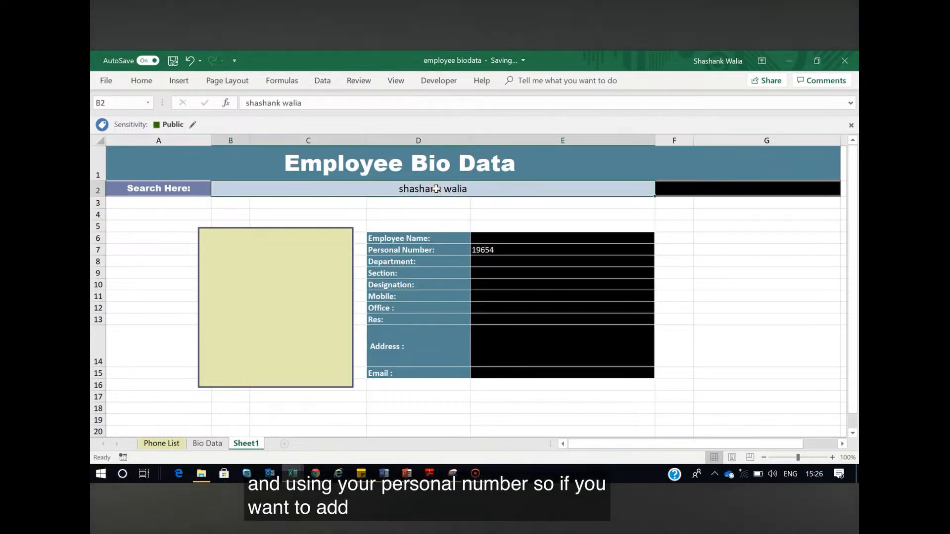
{"action": "left_click", "coordinate": [491, 248]}
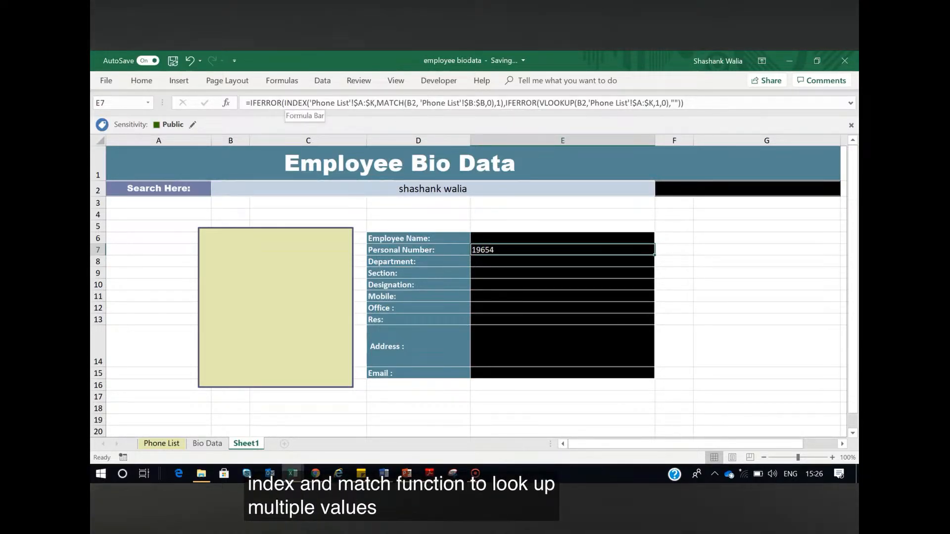
Start an IFERROR formula in Employee Name cell E6 containing a VLOOKUP with E7 as the lookup value
{"action": "left_click", "coordinate": [484, 239]}
{"action": "type", "text": "=i"}
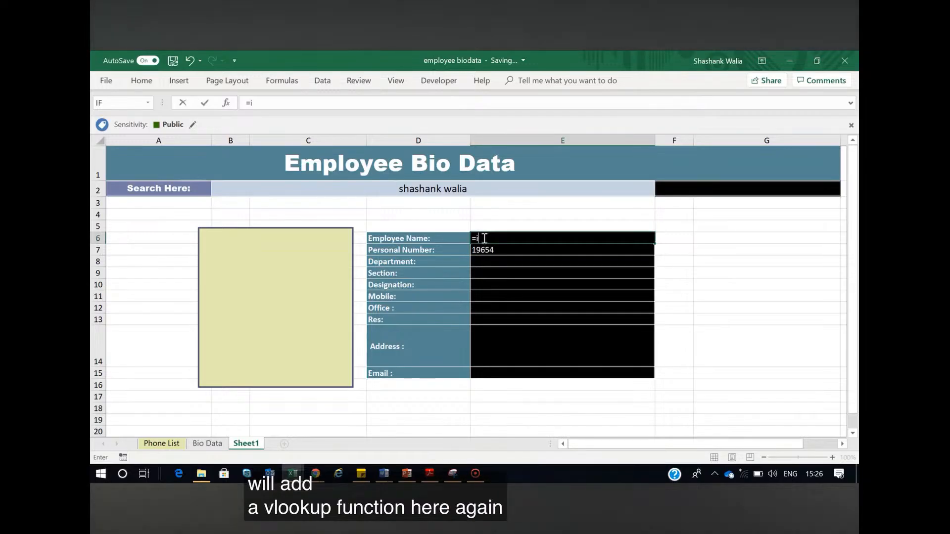
{"action": "type", "text": "ferror("}
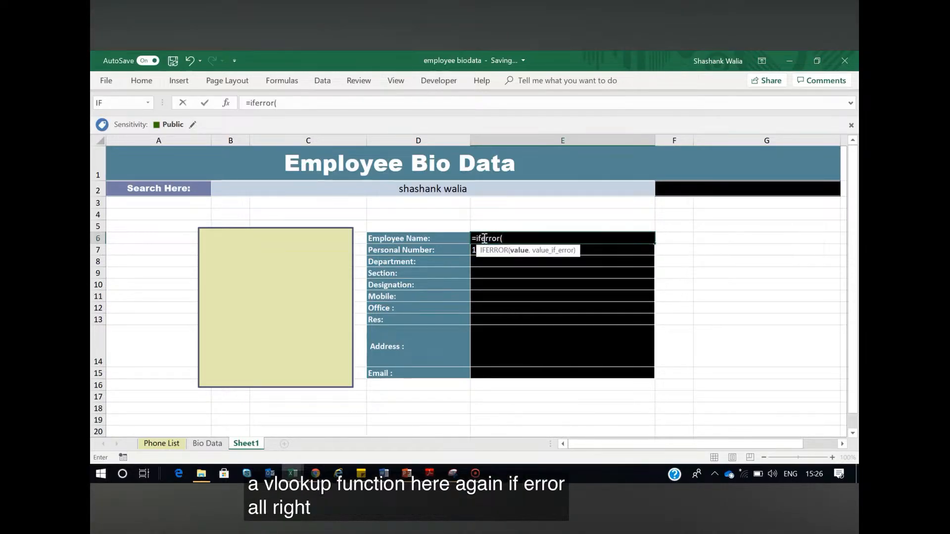
{"action": "type", "text": "vlo"}
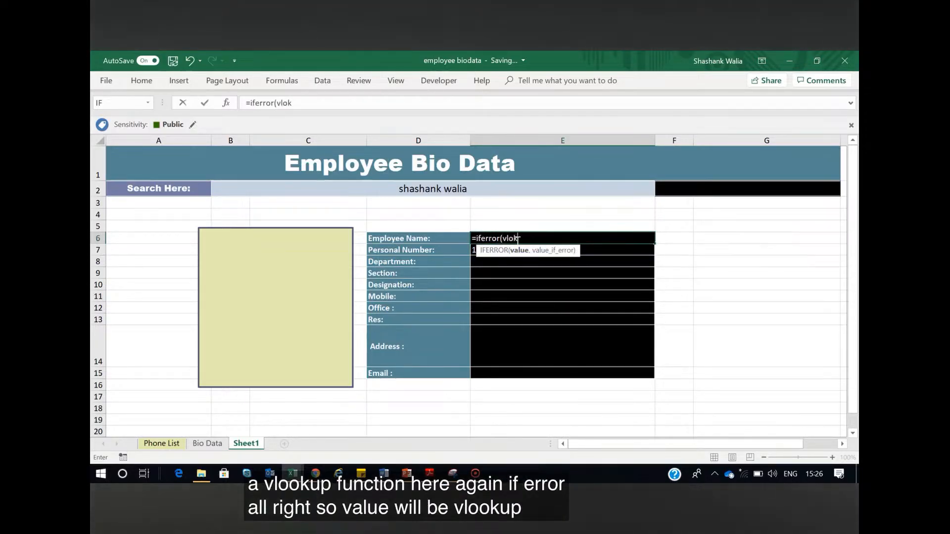
{"action": "type", "text": "okup("}
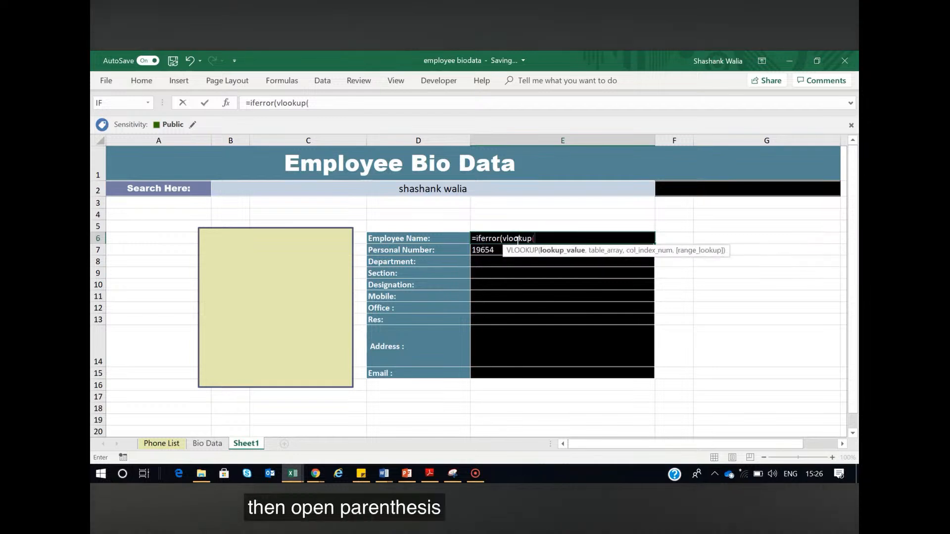
{"action": "left_click", "coordinate": [495, 253]}
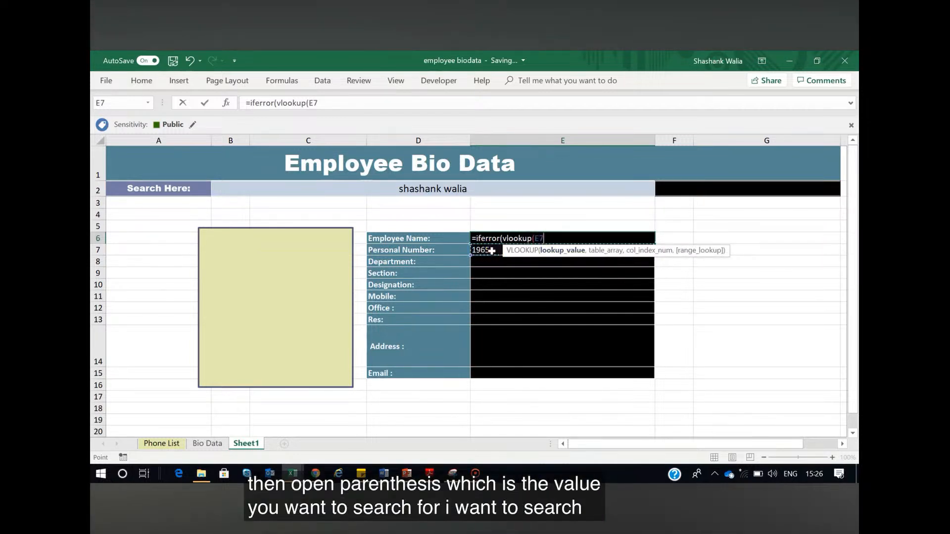
{"action": "type", "text": ","}
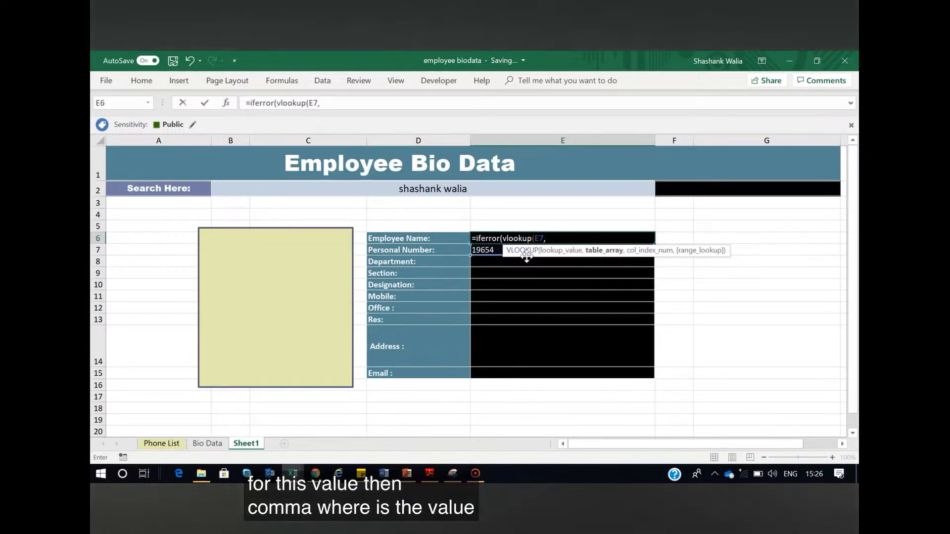
Set the VLOOKUP table array in E6 to columns A:K of the Phone List sheet
{"action": "left_click", "coordinate": [172, 444]}
{"action": "left_click", "coordinate": [135, 151]}
{"action": "key", "text": "ctrl+shift+Left"}
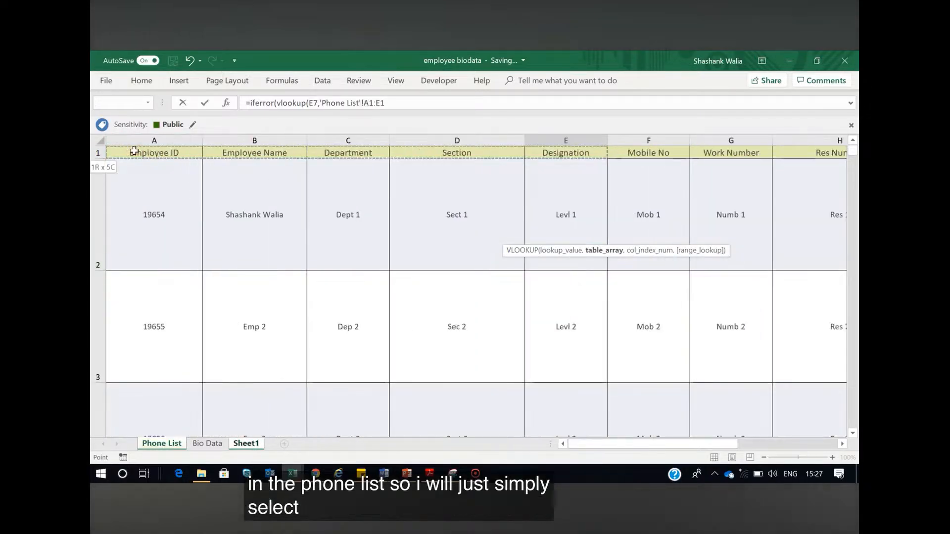
{"action": "key", "text": "ctrl+shift+Down"}
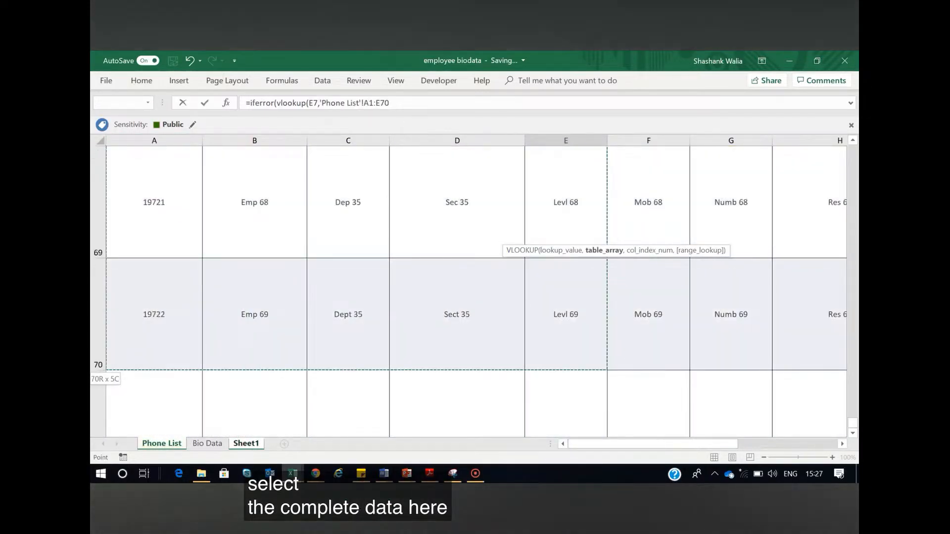
{"action": "left_click", "coordinate": [376, 103]}
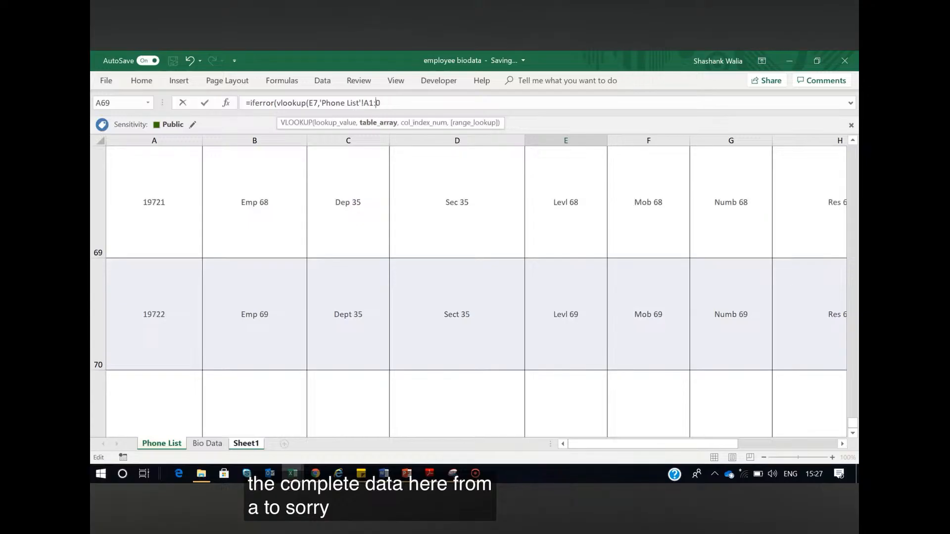
{"action": "key", "text": "BackSpace"}
{"action": "type", "text": "k"}
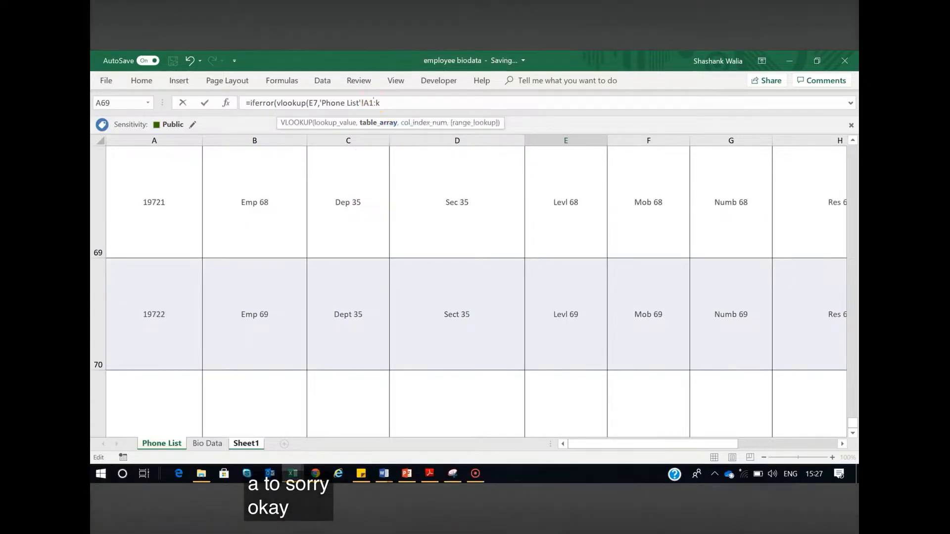
{"action": "key", "text": "BackSpace"}
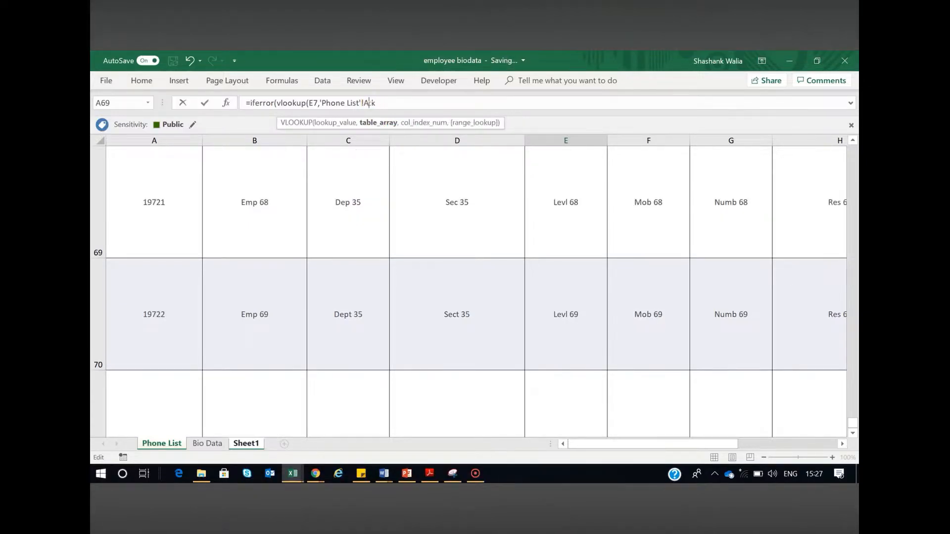
{"action": "type", "text": ":"}
{"action": "key", "text": "Right"}
{"action": "type", "text": ","}
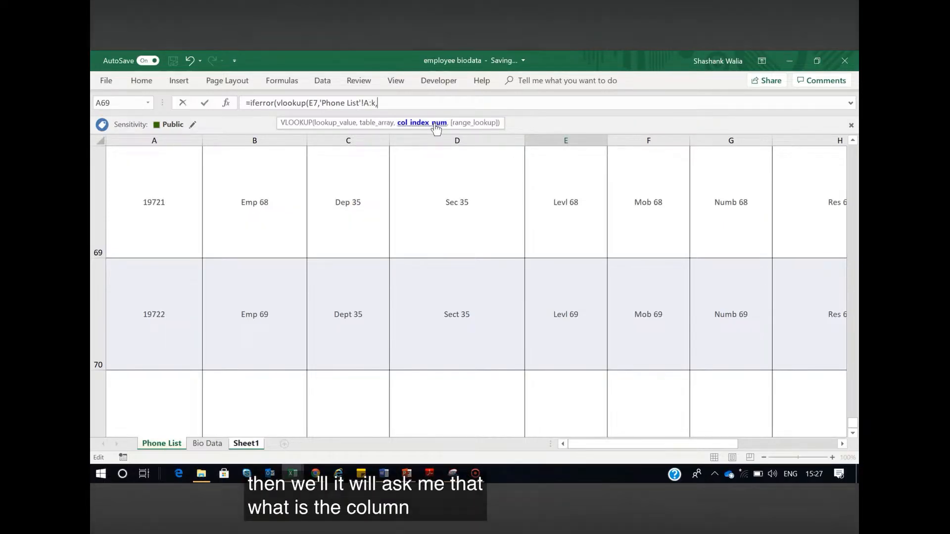
Finish the E6 formula with column index 2, exact match 0 and an empty-text "" fallback
{"action": "scroll", "coordinate": [282, 261], "scroll_direction": "up", "scroll_amount": 12}
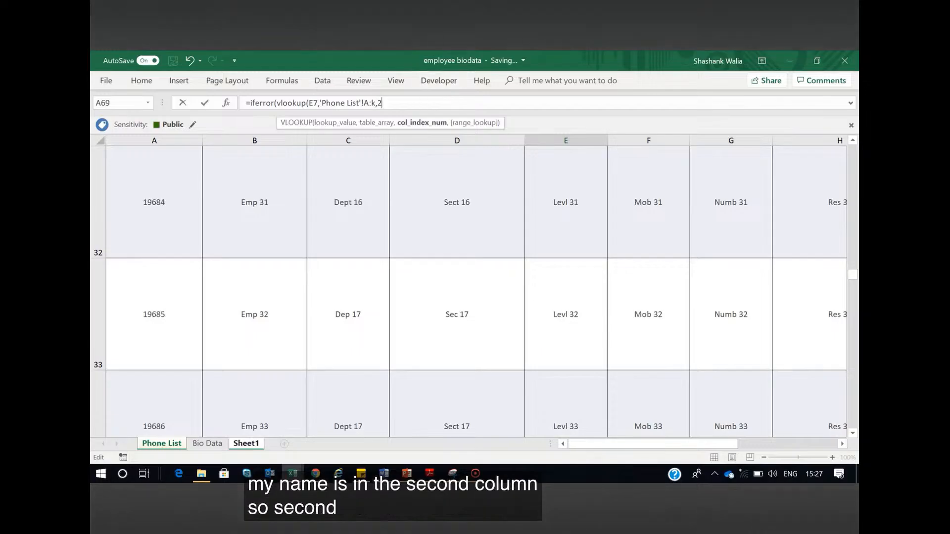
{"action": "type", "text": ",0)"}
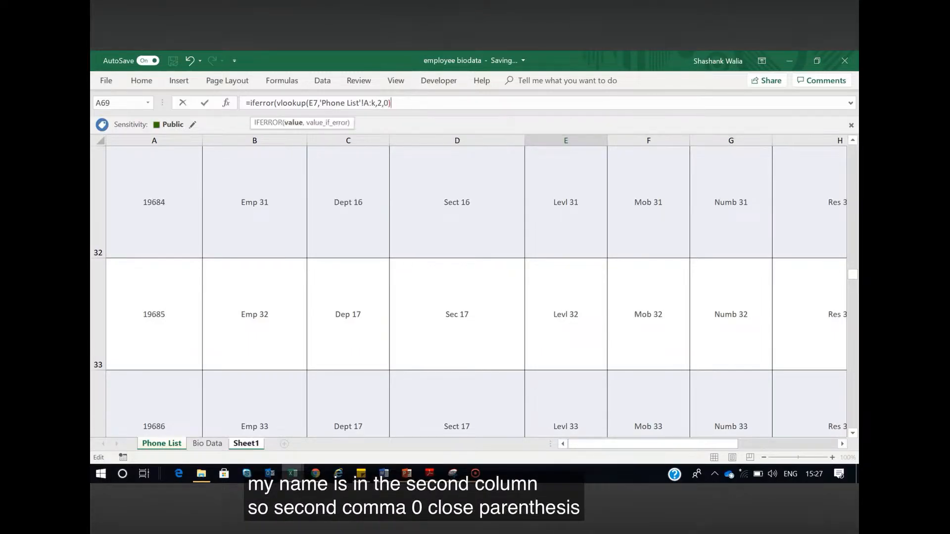
{"action": "type", "text": ",\"\")"}
{"action": "key", "text": "Return"}
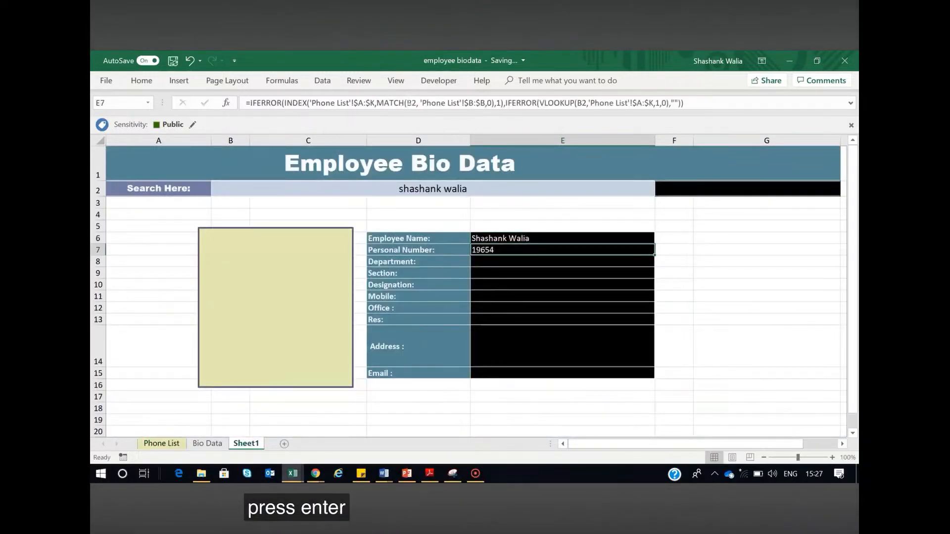
Change the IFERROR fallback text in E6 to "Not Available"
{"action": "double_click", "coordinate": [503, 242]}
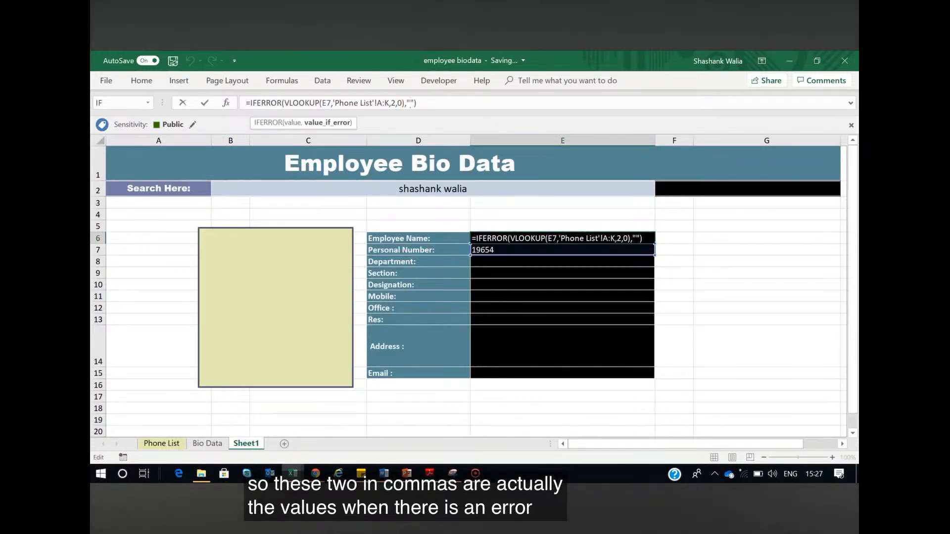
{"action": "type", "text": "Not "}
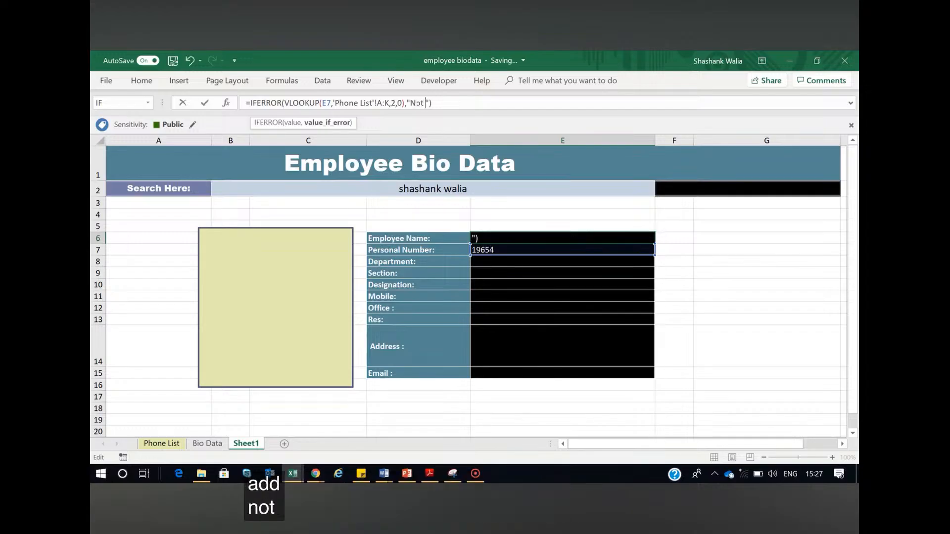
{"action": "type", "text": "Available"}
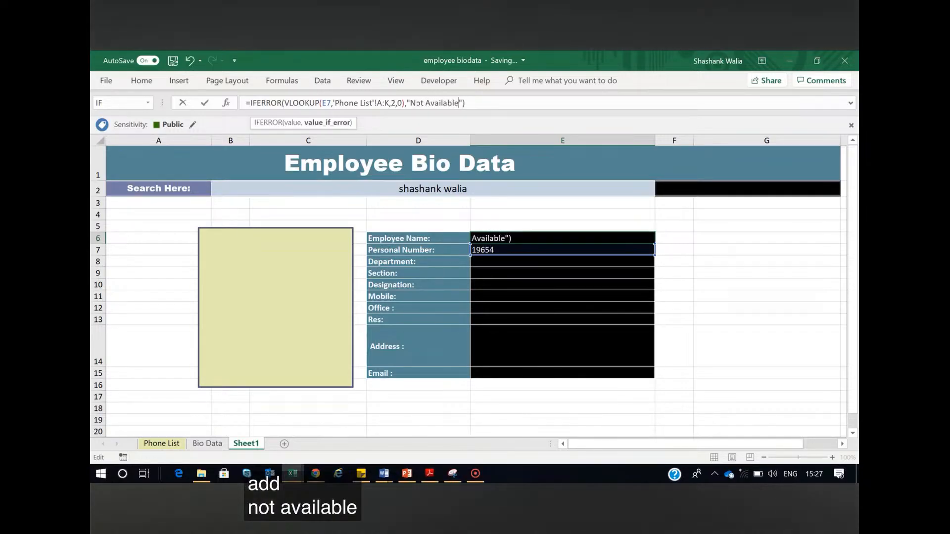
{"action": "key", "text": "Return"}
{"action": "key", "text": "Up"}
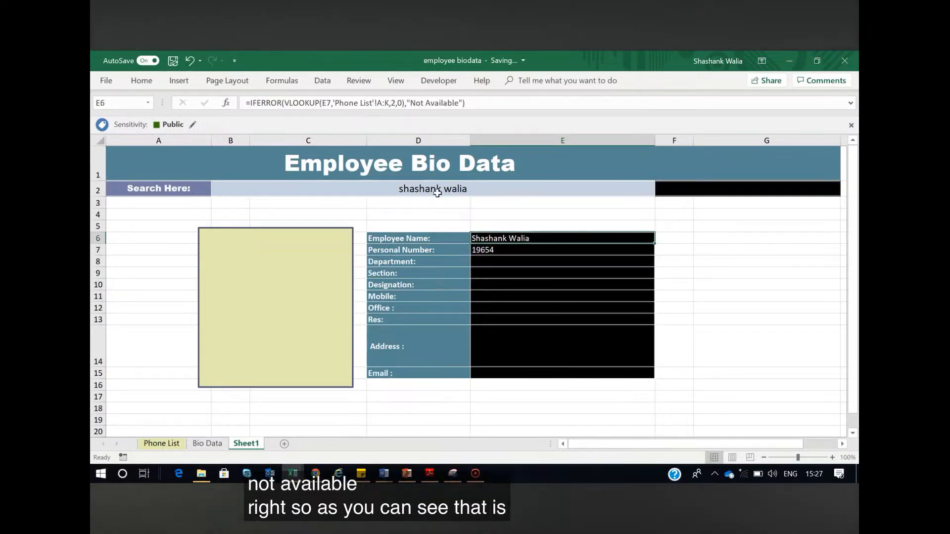
Enter the nonexistent name "empl 1" in search cell B2 and check the results in E6 and E7
{"action": "left_click", "coordinate": [438, 193]}
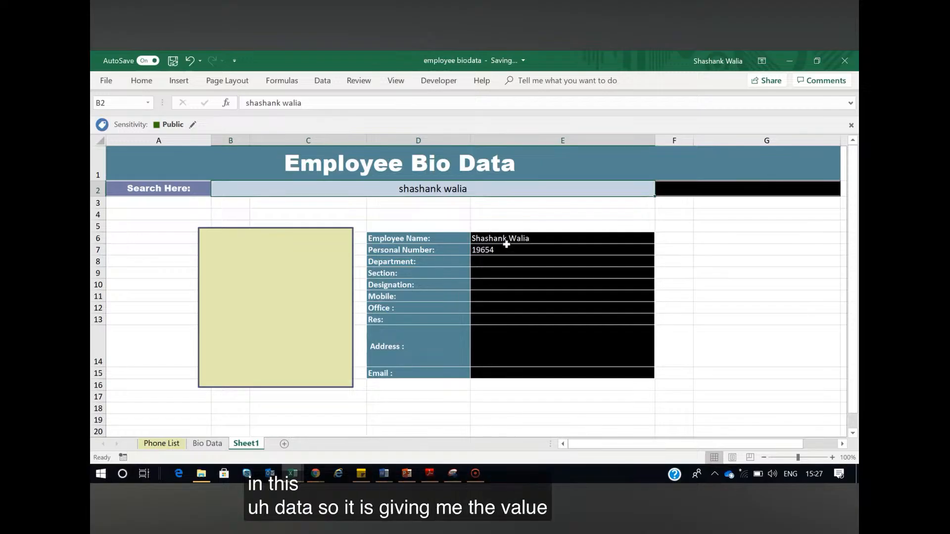
{"action": "type", "text": "empl 1"}
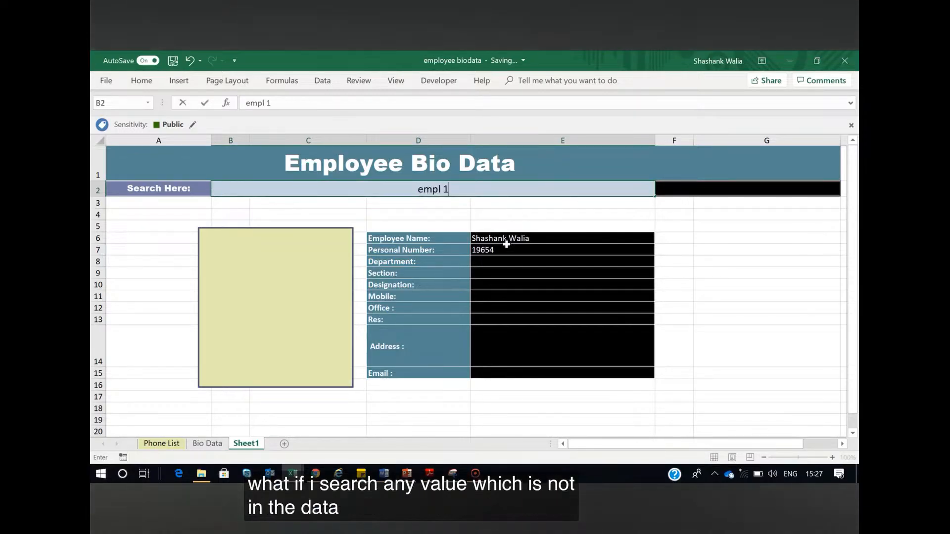
{"action": "key", "text": "Return"}
{"action": "left_click", "coordinate": [505, 241]}
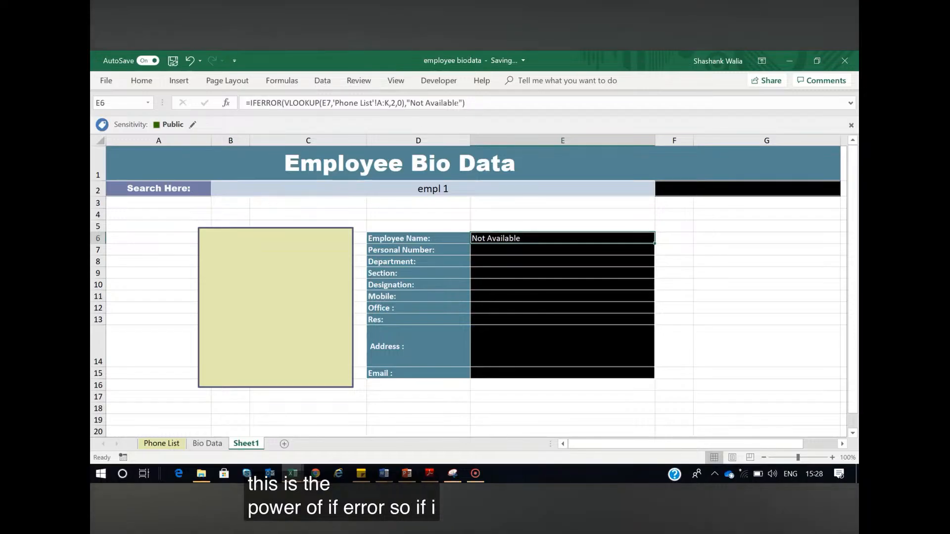
{"action": "left_click", "coordinate": [495, 252]}
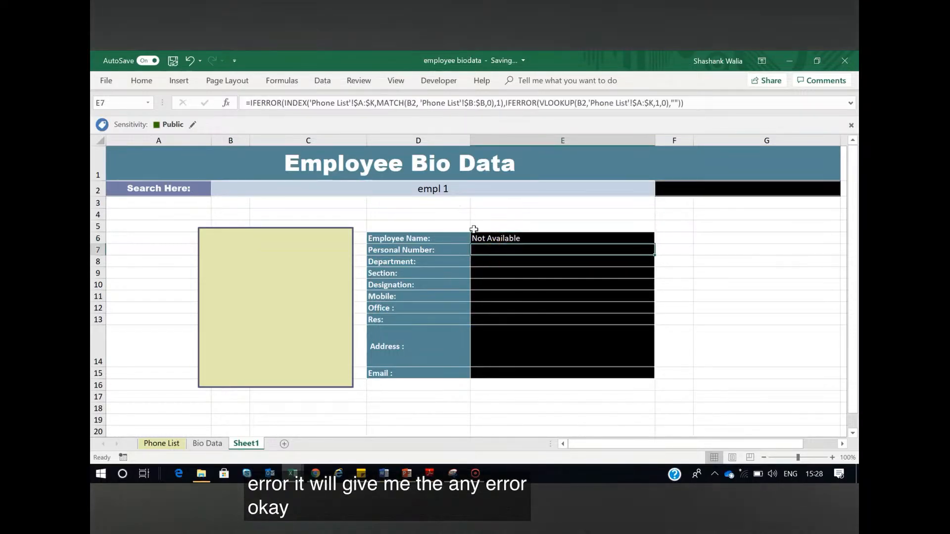
Enter the employee's full name in search cell B2 again
{"action": "left_click", "coordinate": [455, 190]}
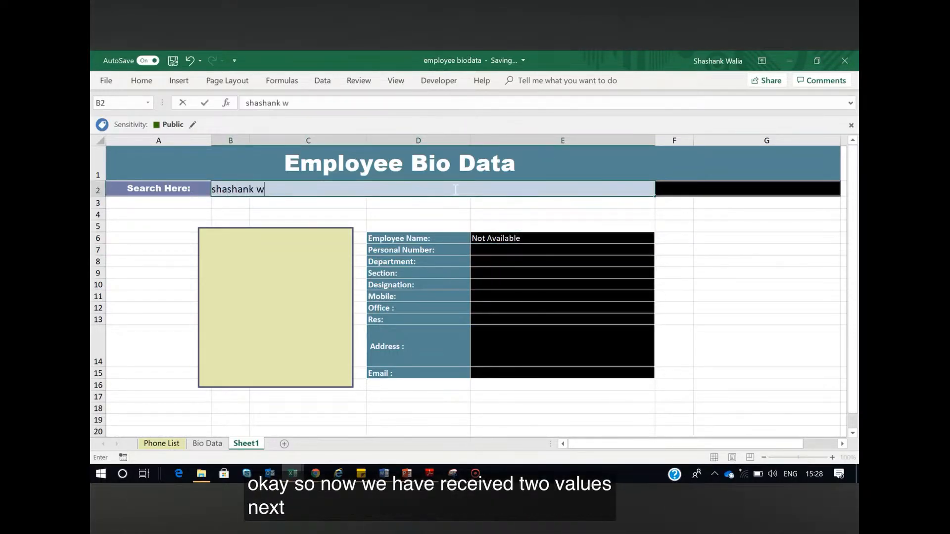
{"action": "key", "text": "Return"}
Try to copy the Employee Name formula from E6 into E8:E15 and clear the pasted cells
{"action": "left_click", "coordinate": [524, 239]}
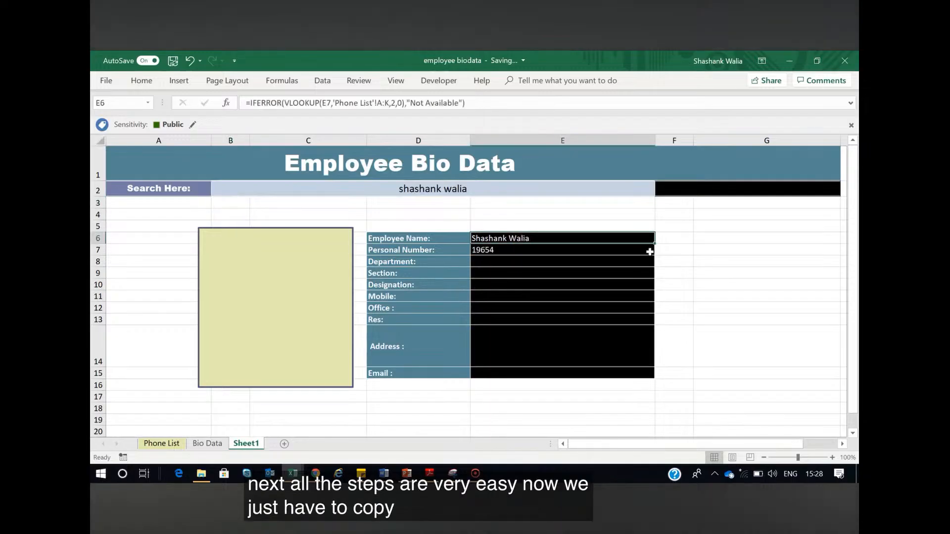
{"action": "key", "text": "ctrl+c"}
{"action": "left_click_drag", "start_coordinate": [522, 263], "coordinate": [539, 376]}
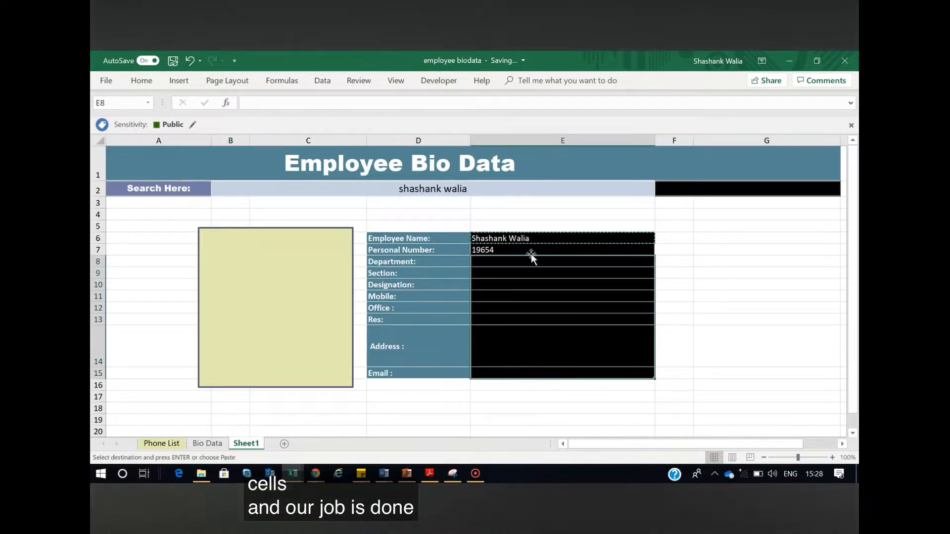
{"action": "left_click", "coordinate": [526, 240]}
{"action": "left_click_drag", "start_coordinate": [496, 264], "coordinate": [507, 373]}
{"action": "key", "text": "ctrl+v"}
{"action": "left_click", "coordinate": [507, 263]}
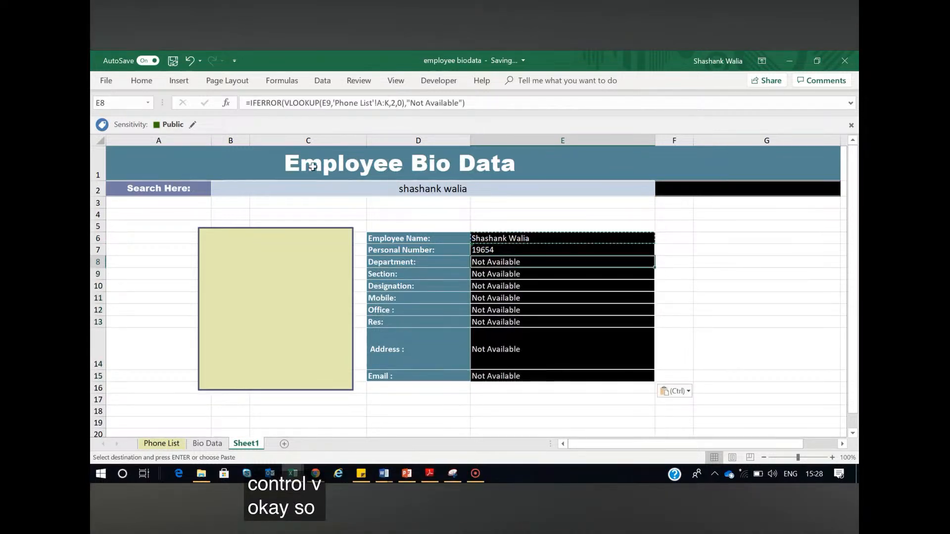
{"action": "left_click_drag", "start_coordinate": [504, 264], "coordinate": [513, 376]}
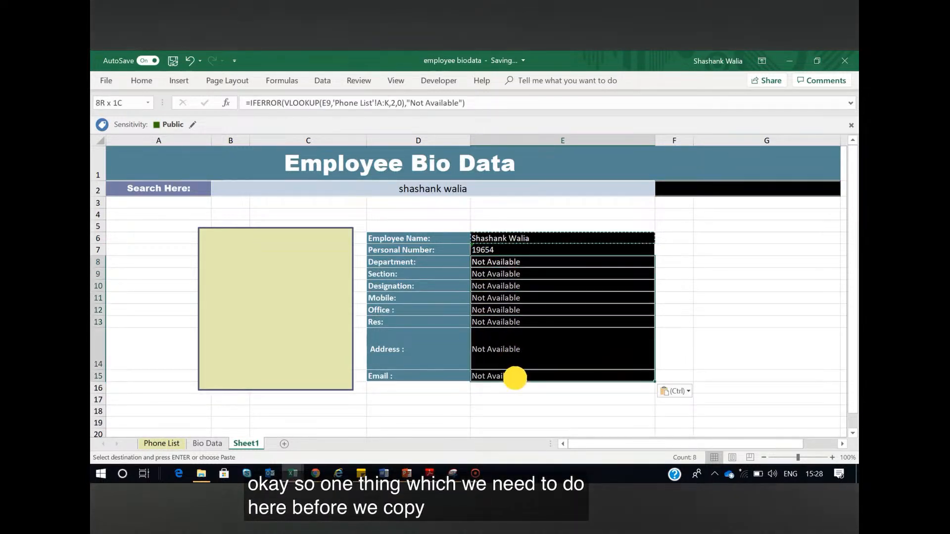
{"action": "key", "text": "Delete"}
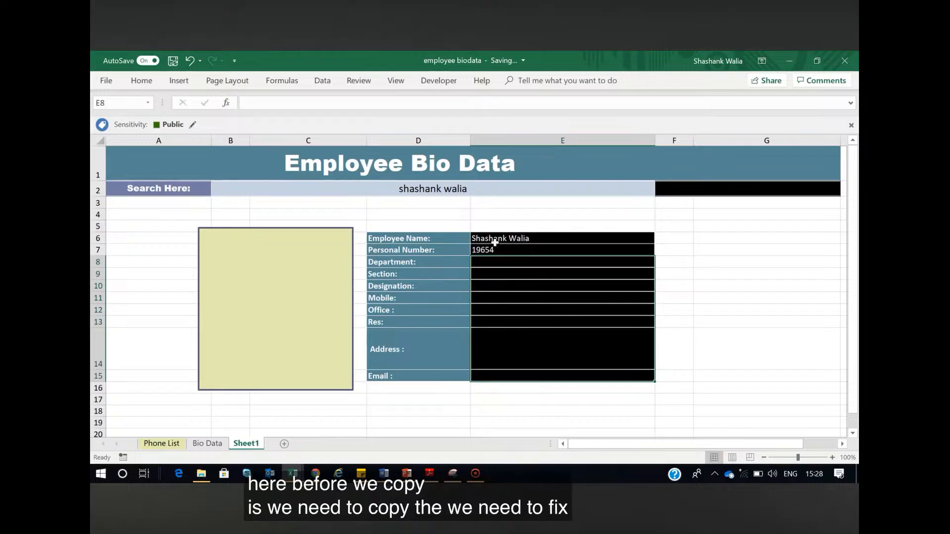
Make the E7 lookup value and the Phone List A:K range absolute references in the Employee Name formula in E6
{"action": "left_click", "coordinate": [500, 240]}
{"action": "left_click", "coordinate": [327, 103]}
{"action": "key", "text": "F4"}
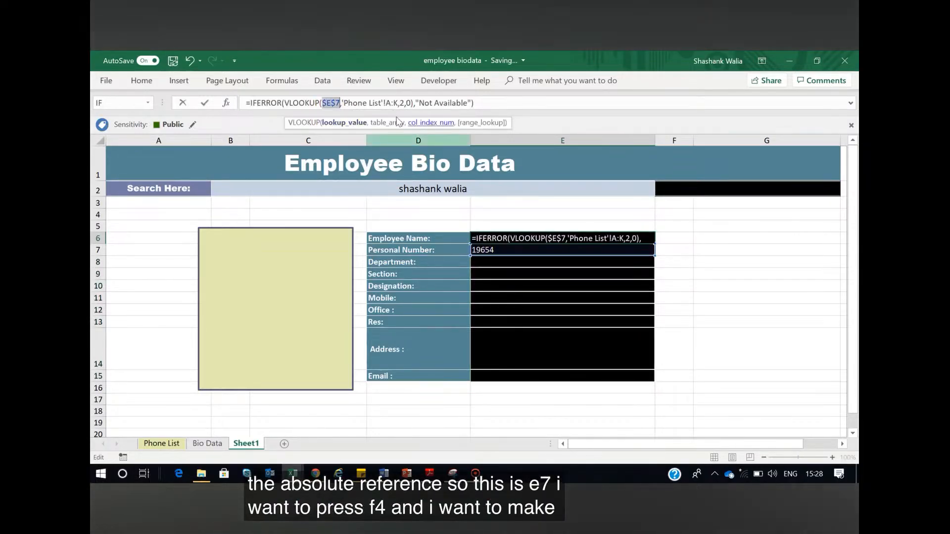
{"action": "left_click", "coordinate": [389, 103]}
{"action": "key", "text": "F4"}
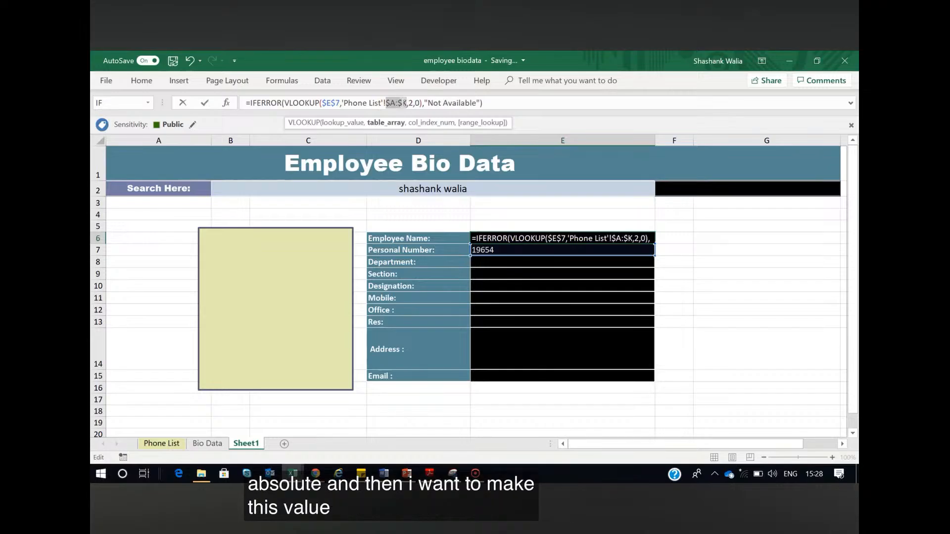
{"action": "key", "text": "Return"}
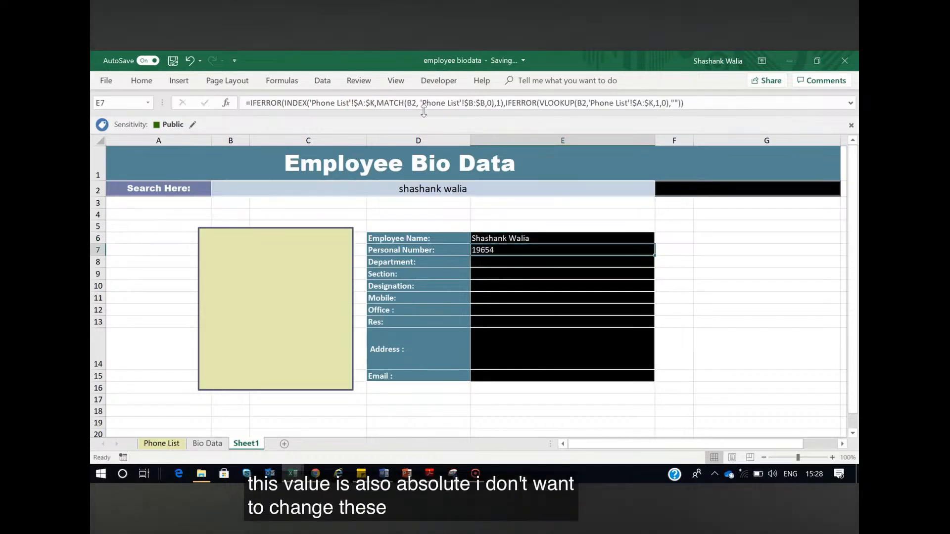
Copy the Employee Name formula from E6 into the Department to Email cells E8:E15
{"action": "left_click", "coordinate": [540, 237]}
{"action": "key", "text": "ctrl+c"}
{"action": "left_click_drag", "start_coordinate": [538, 260], "coordinate": [532, 374]}
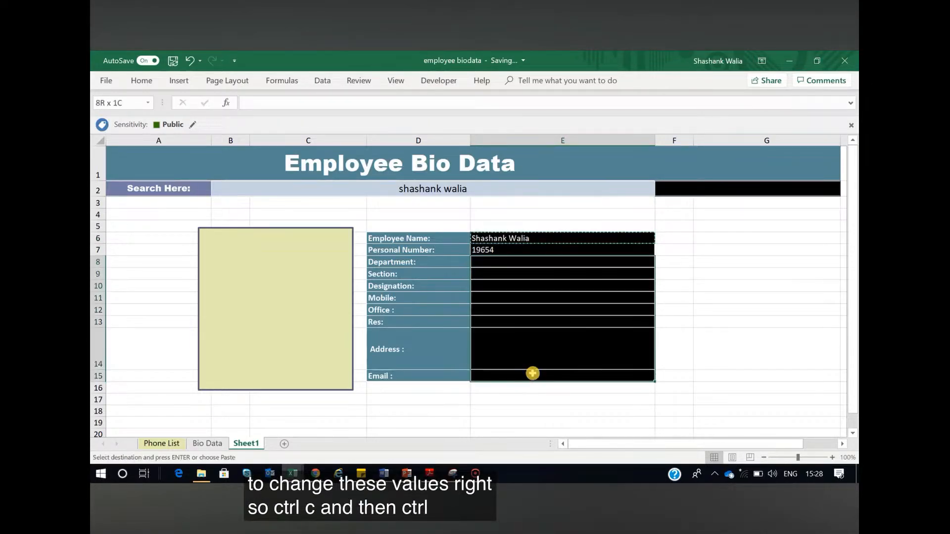
{"action": "key", "text": "ctrl+v"}
Set the VLOOKUP column index to 3 for Department in E8 and to 4 for Section in E9
{"action": "left_click", "coordinate": [522, 261]}
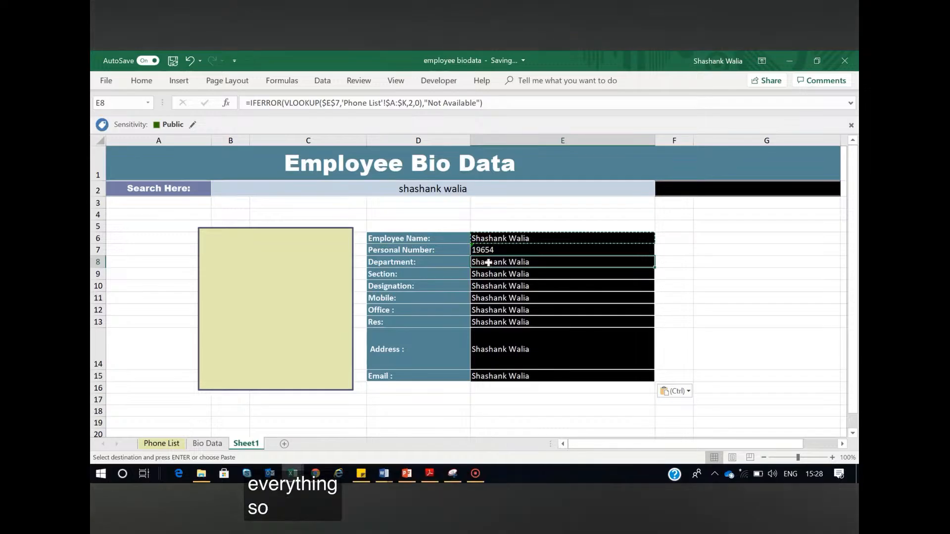
{"action": "left_click_drag", "start_coordinate": [413, 103], "coordinate": [409, 103]}
{"action": "type", "text": "3"}
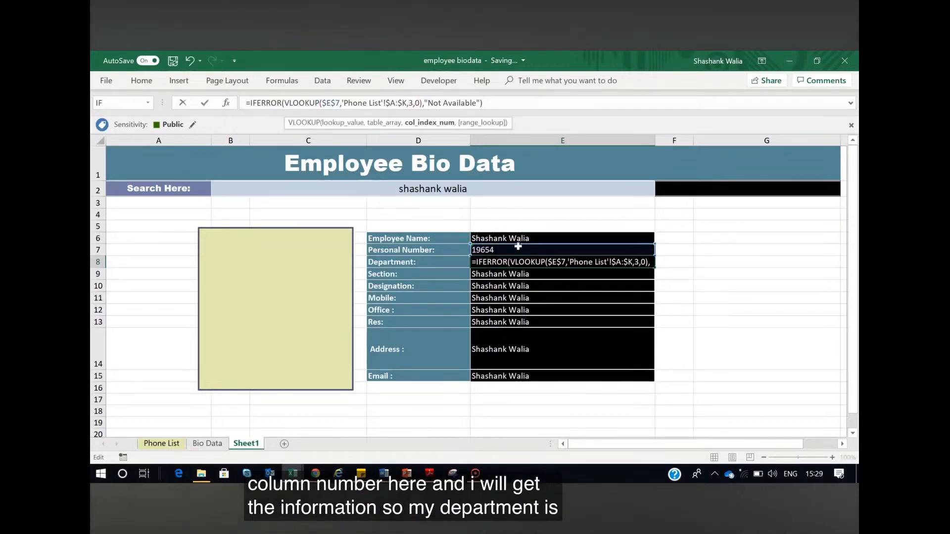
{"action": "key", "text": "Return"}
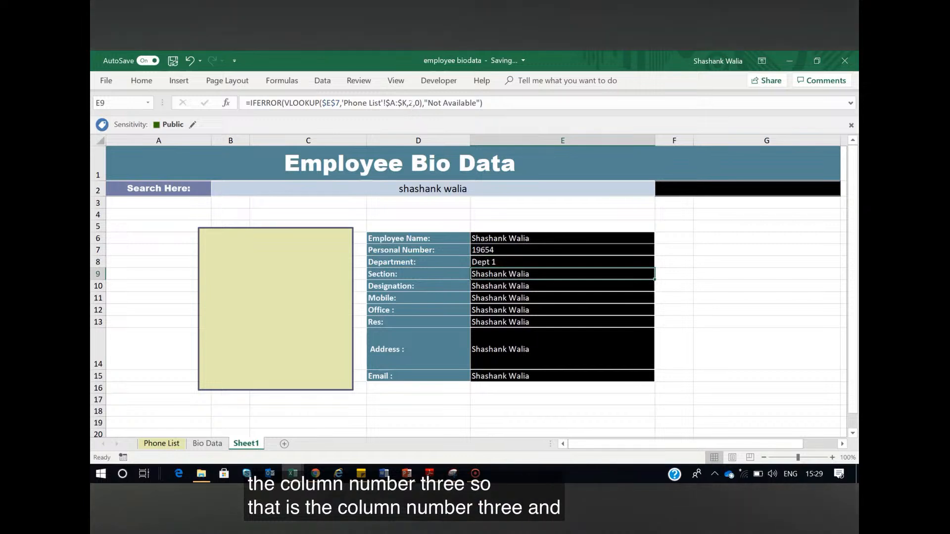
{"action": "left_click", "coordinate": [409, 103]}
{"action": "key", "text": "Delete"}
{"action": "type", "text": "4"}
{"action": "key", "text": "Return"}
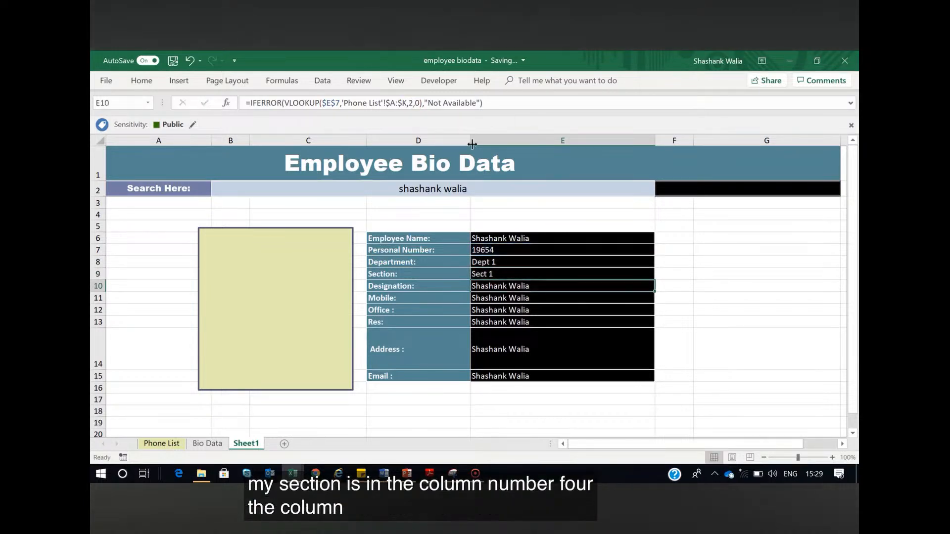
Set the VLOOKUP column index to 5 for Designation in E10 and to 6 for Mobile in E11
{"action": "left_click", "coordinate": [409, 103]}
{"action": "key", "text": "Delete"}
{"action": "type", "text": "5"}
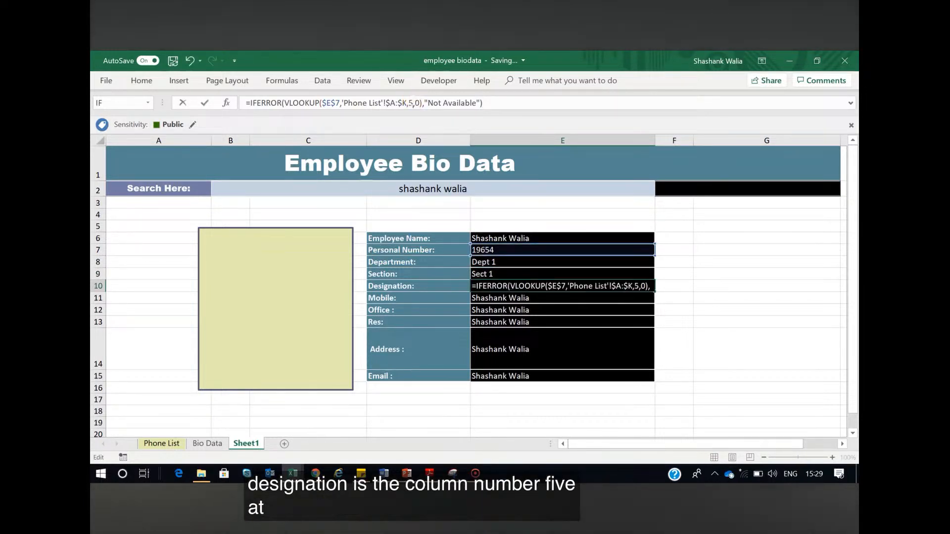
{"action": "key", "text": "Return"}
{"action": "left_click", "coordinate": [409, 103]}
{"action": "key", "text": "Delete"}
{"action": "type", "text": "6"}
{"action": "key", "text": "Return"}
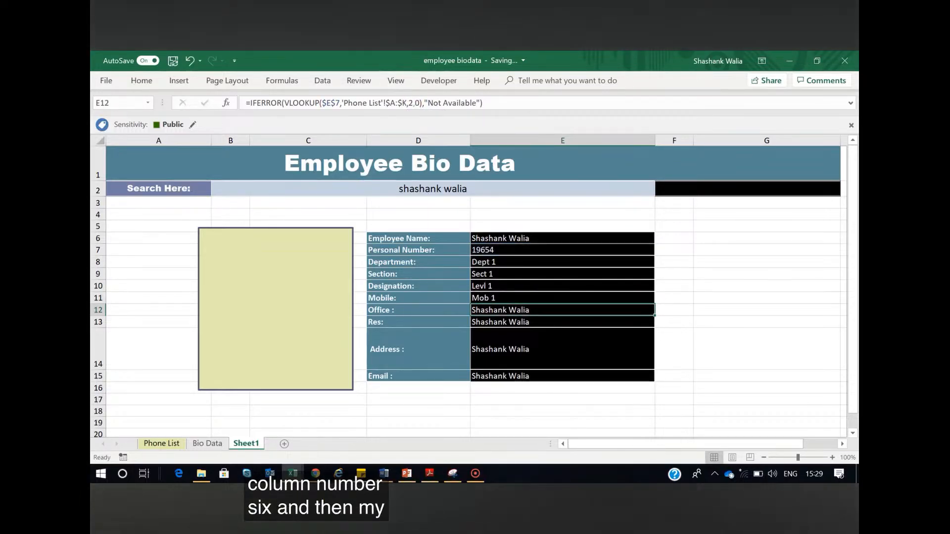
Set the VLOOKUP column index to 7 for Office in E12 and to 8 for Res in E13
{"action": "left_click", "coordinate": [409, 102]}
{"action": "key", "text": "Delete"}
{"action": "type", "text": "7"}
{"action": "key", "text": "Return"}
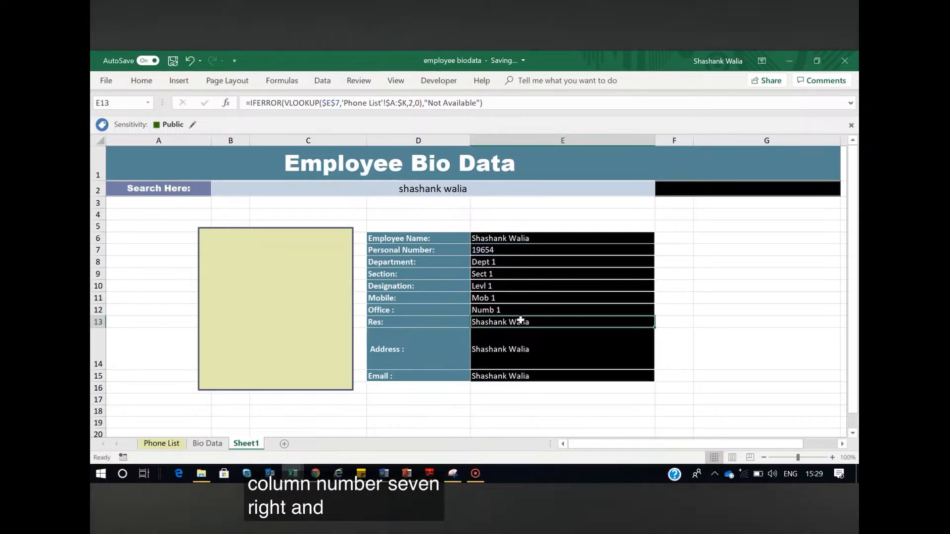
{"action": "left_click", "coordinate": [409, 103]}
{"action": "key", "text": "Delete"}
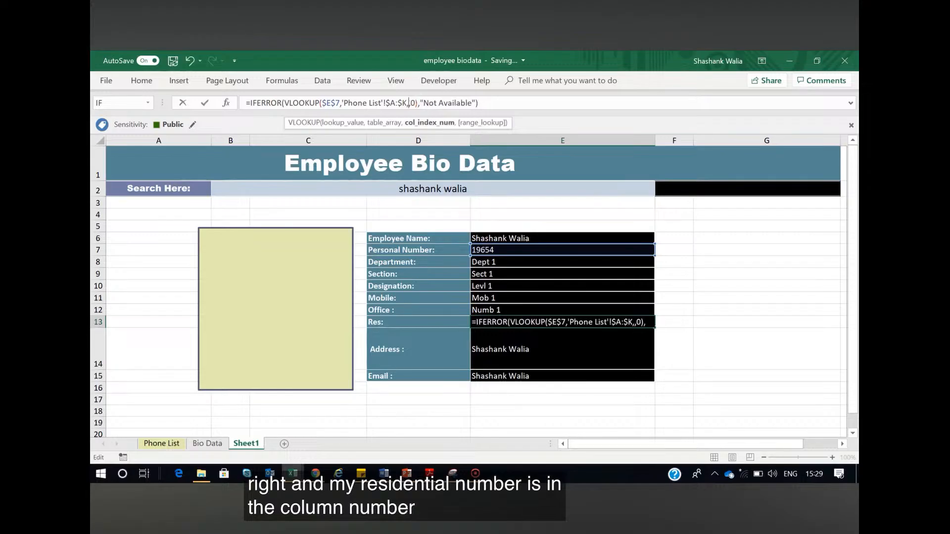
{"action": "type", "text": "8"}
{"action": "key", "text": "Return"}
Set the VLOOKUP column index to 9 for Address in E14 and to 10 for Email in E15
{"action": "left_click", "coordinate": [409, 103]}
{"action": "key", "text": "Delete"}
{"action": "type", "text": "9"}
{"action": "key", "text": "Return"}
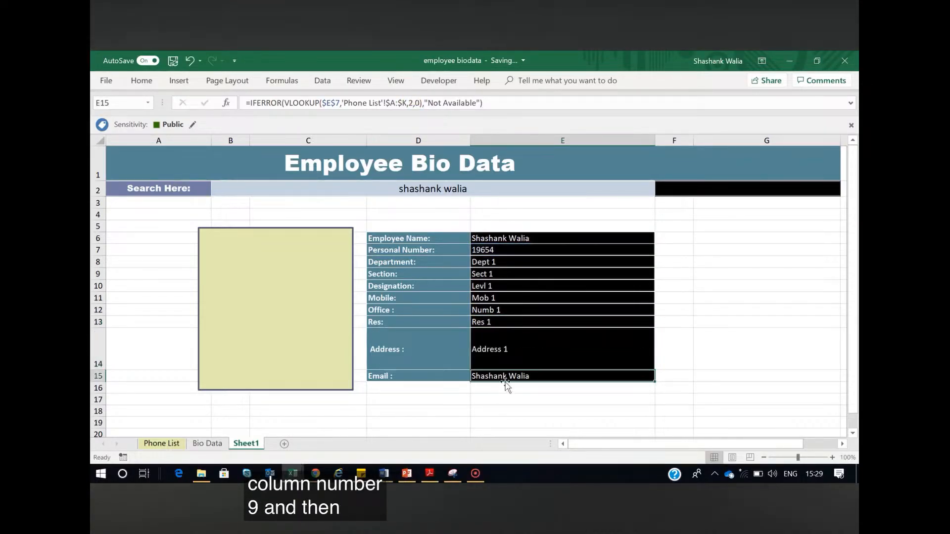
{"action": "left_click", "coordinate": [409, 103]}
{"action": "key", "text": "Delete"}
{"action": "type", "text": "10"}
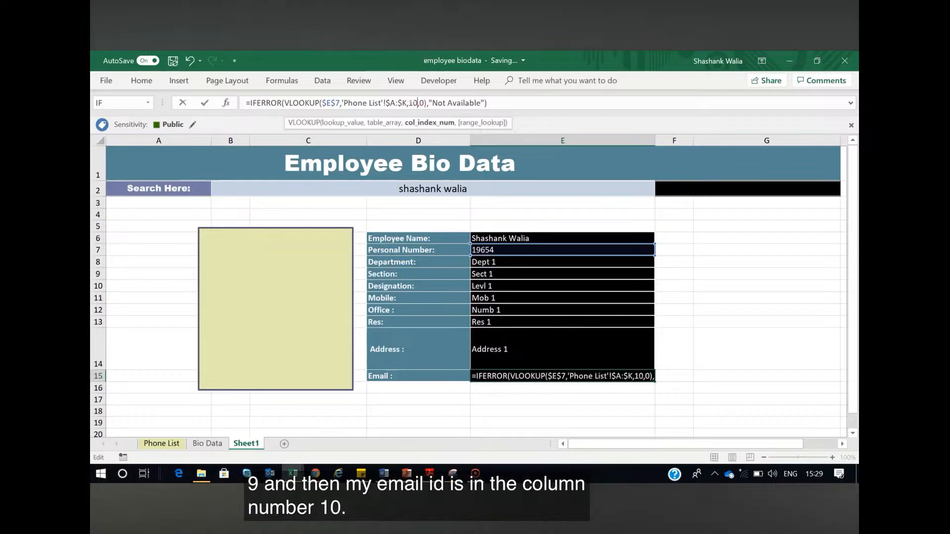
{"action": "key", "text": "Return"}
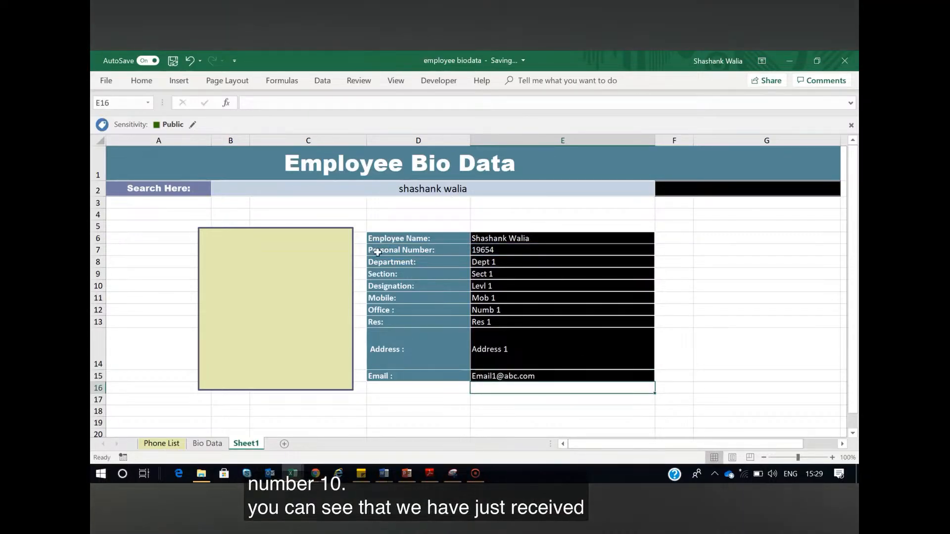
Test the form by entering "emp 3" and "emp 4" in search cell B2 and check the Email result in E15
{"action": "left_click", "coordinate": [158, 444]}
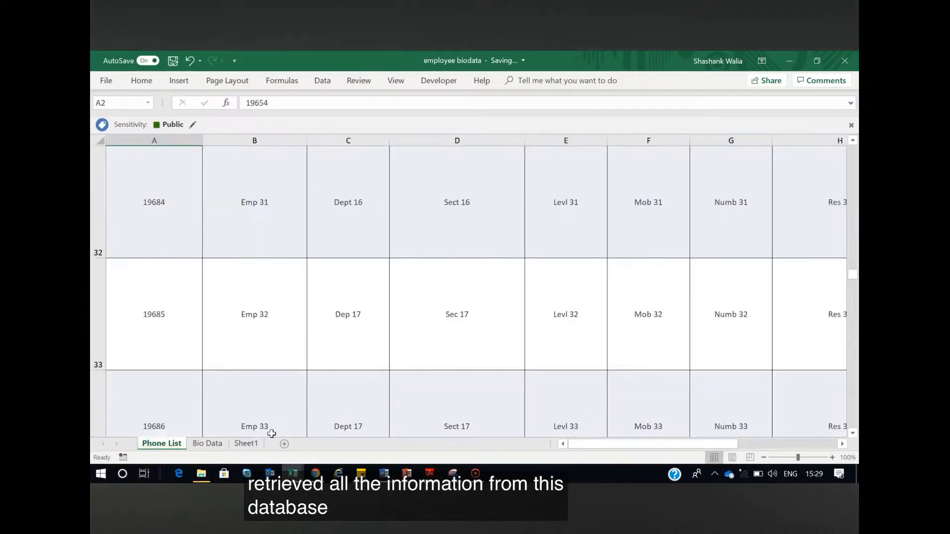
{"action": "left_click", "coordinate": [244, 445]}
{"action": "left_click", "coordinate": [479, 189]}
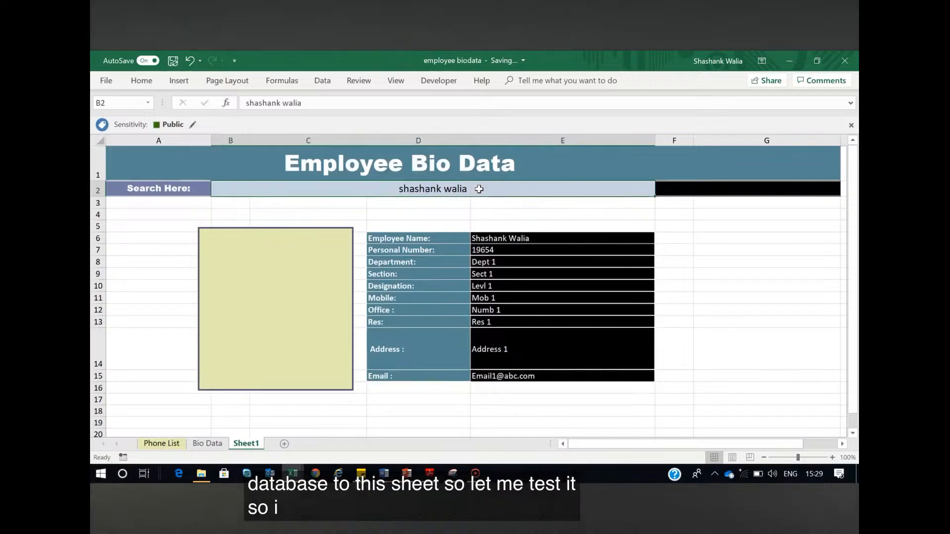
{"action": "type", "text": "emp 3"}
{"action": "key", "text": "Return"}
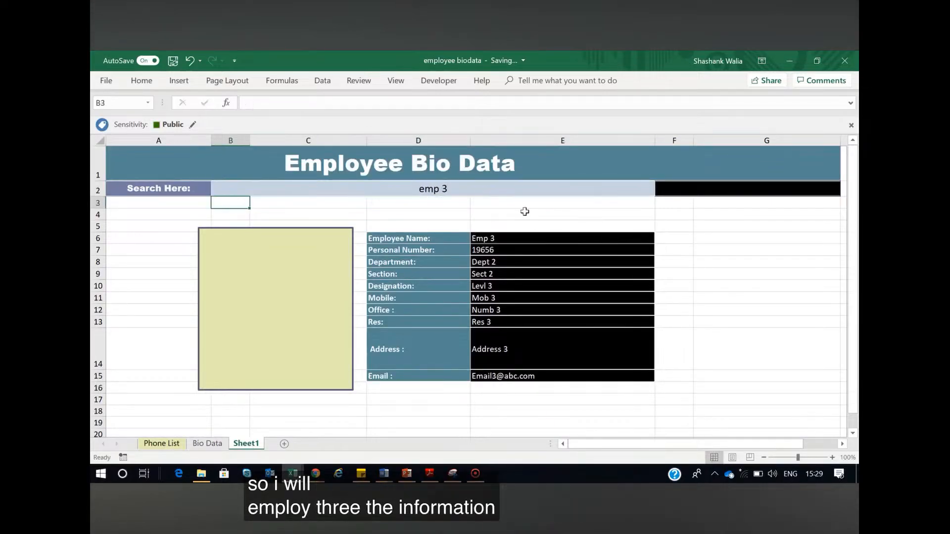
{"action": "left_click", "coordinate": [460, 190]}
{"action": "key", "text": "BackSpace"}
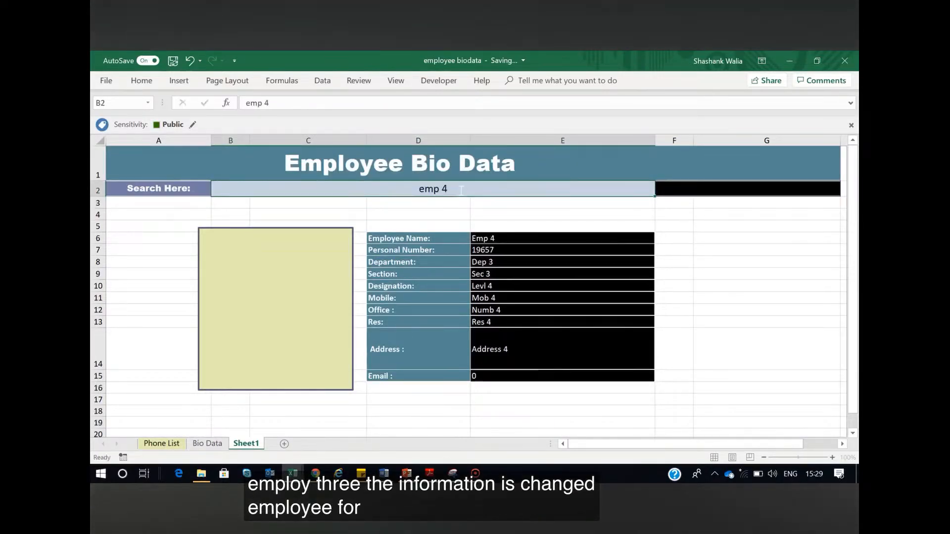
{"action": "key", "text": "Return"}
{"action": "left_click", "coordinate": [794, 353]}
{"action": "left_click", "coordinate": [497, 376]}
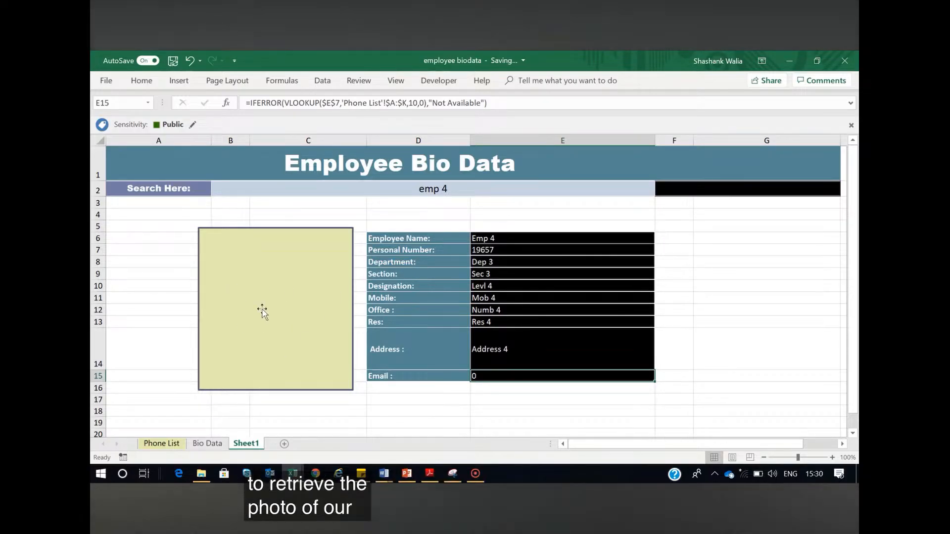
Copy cell K2 in the Photo column of the Phone List sheet, selecting the cell rather than the picture
{"action": "left_click", "coordinate": [167, 445]}
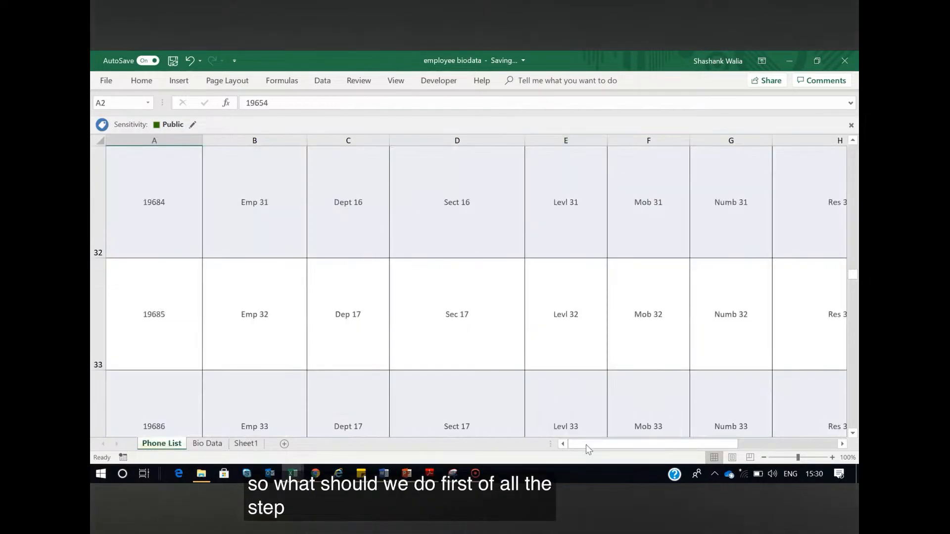
{"action": "left_click_drag", "start_coordinate": [618, 444], "coordinate": [727, 444]}
{"action": "scroll", "coordinate": [392, 280], "scroll_direction": "up", "scroll_amount": 10}
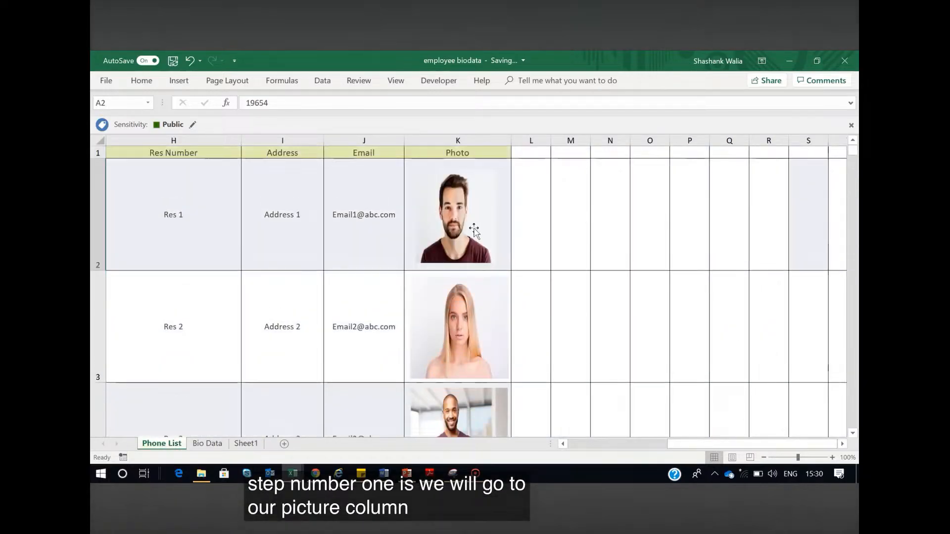
{"action": "left_click", "coordinate": [507, 166]}
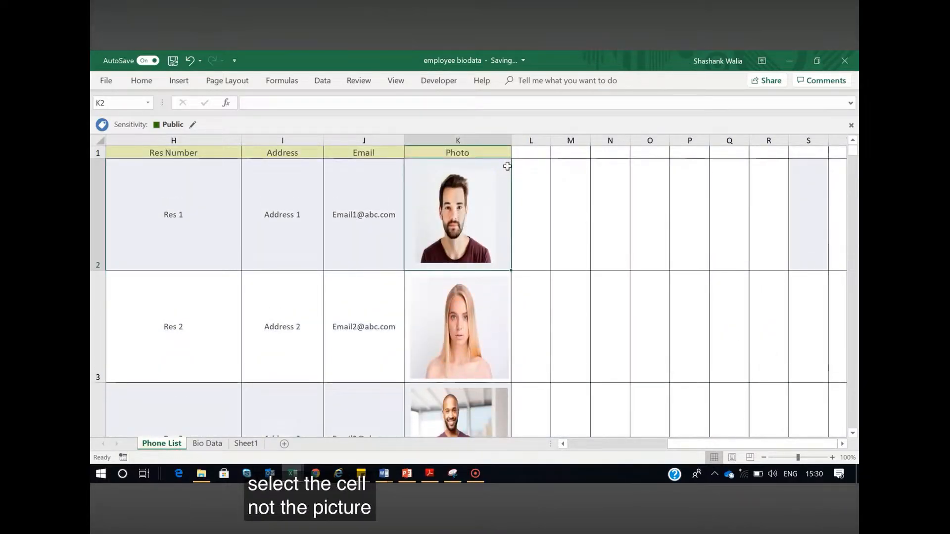
{"action": "left_click", "coordinate": [472, 184]}
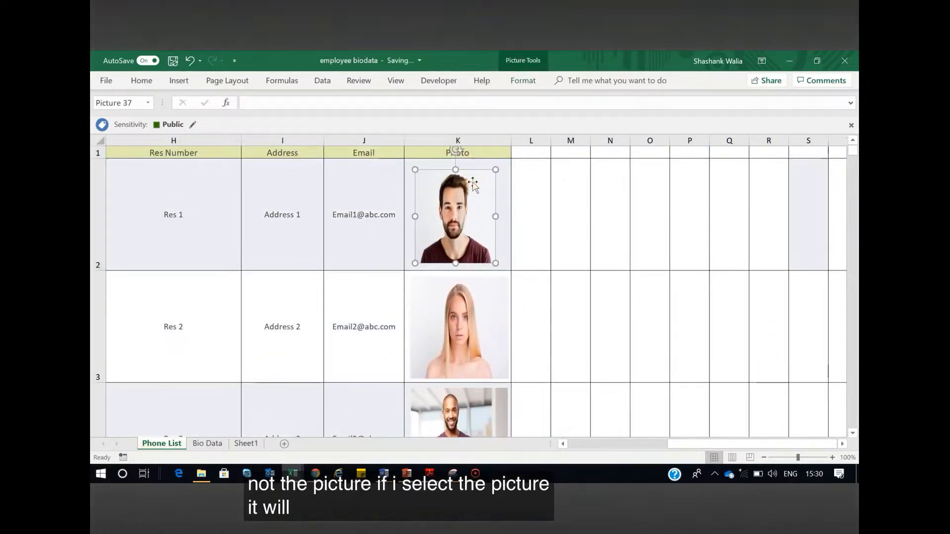
{"action": "left_click", "coordinate": [507, 166]}
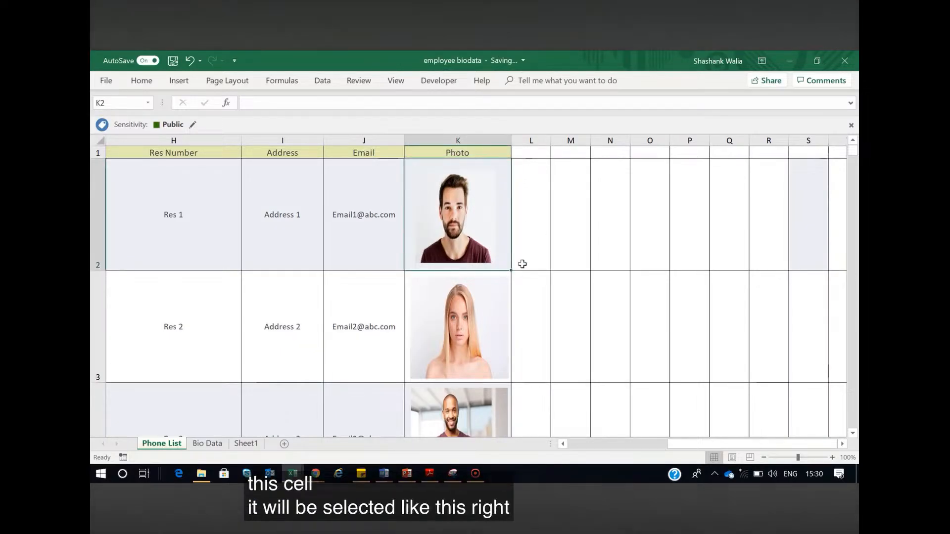
{"action": "key", "text": "ctrl+c"}
Paste the copied photo cell at B7 on Sheet1 as a linked picture and position the yellow frame behind it
{"action": "left_click", "coordinate": [246, 444]}
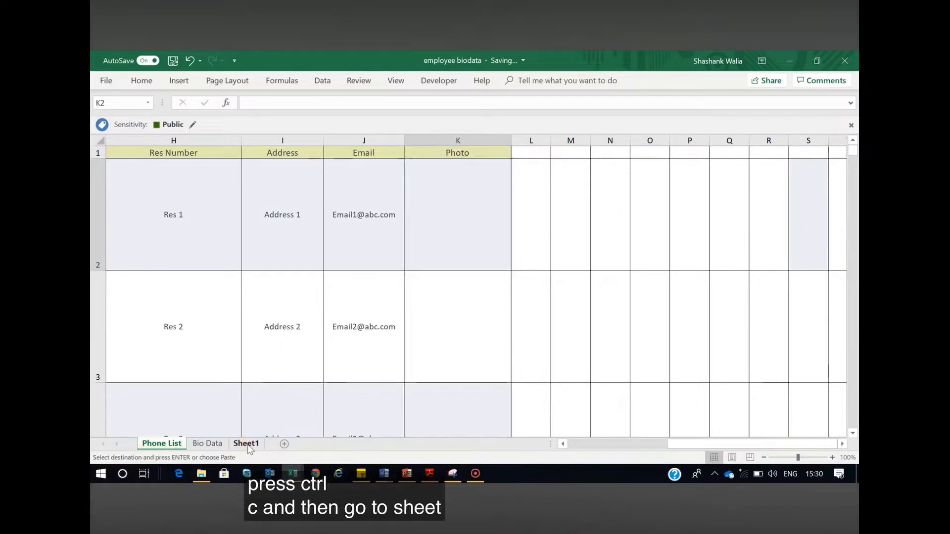
{"action": "left_click", "coordinate": [269, 275]}
{"action": "right_click", "coordinate": [267, 275]}
{"action": "left_click_drag", "start_coordinate": [217, 275], "coordinate": [123, 317]}
{"action": "left_click", "coordinate": [257, 248]}
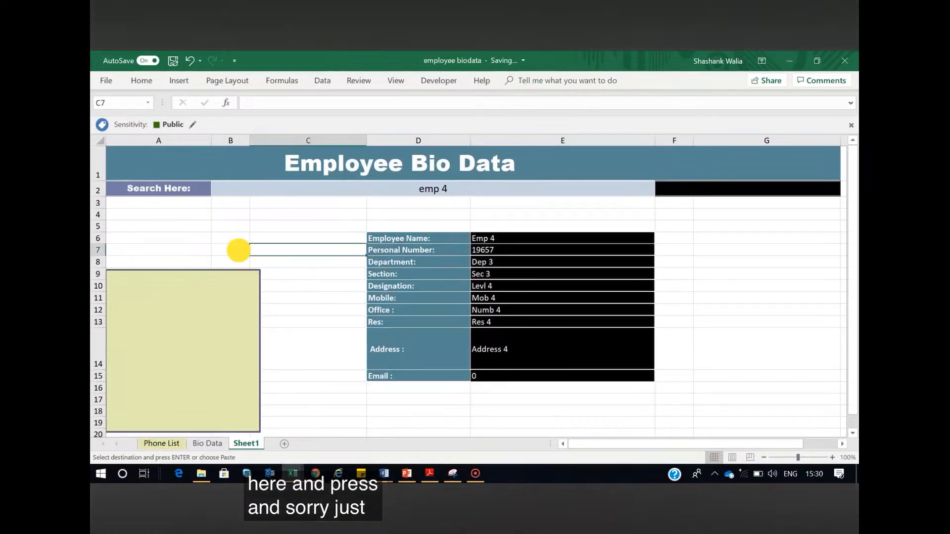
{"action": "right_click", "coordinate": [238, 251]}
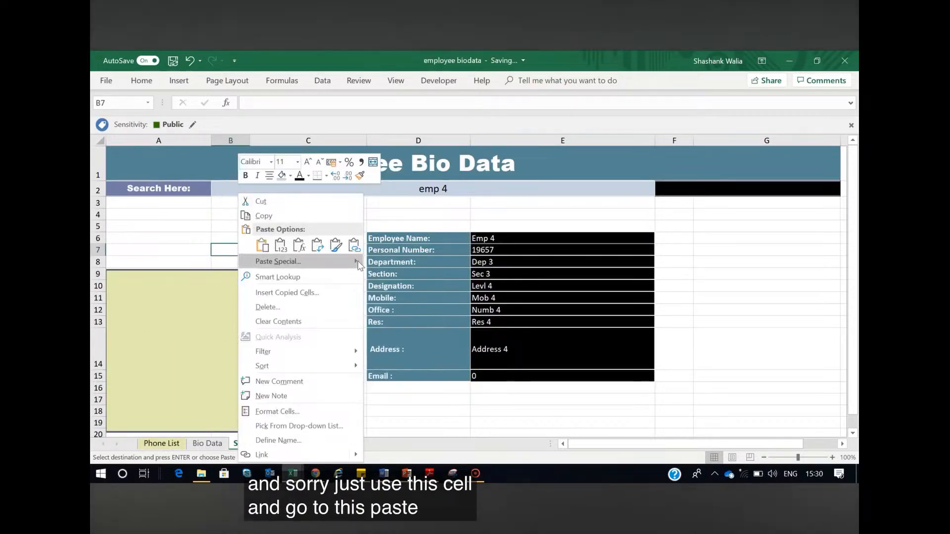
{"action": "mouse_move", "coordinate": [358, 266]}
{"action": "left_click", "coordinate": [431, 362]}
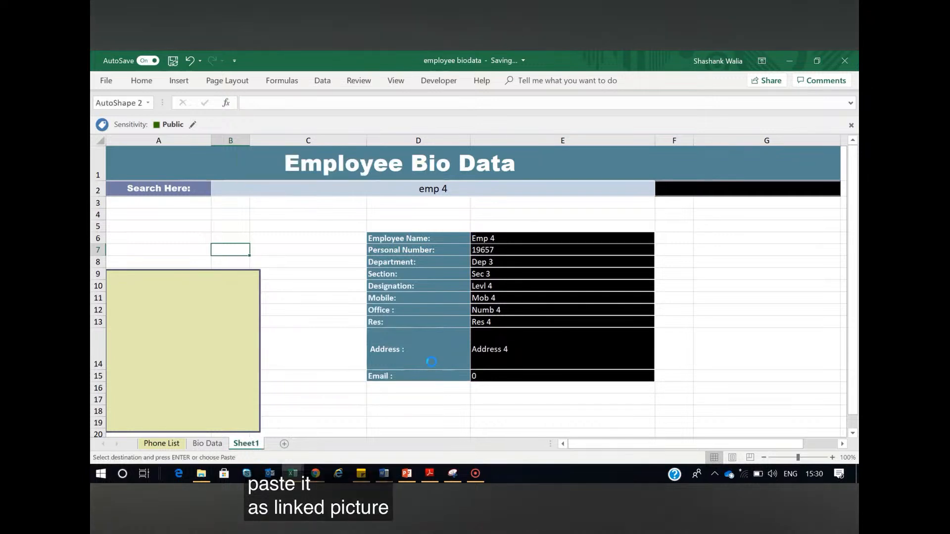
{"action": "left_click_drag", "start_coordinate": [198, 322], "coordinate": [228, 304]}
Change the linked picture's reference to 'Phone List'!$K$4
{"action": "left_click", "coordinate": [263, 293]}
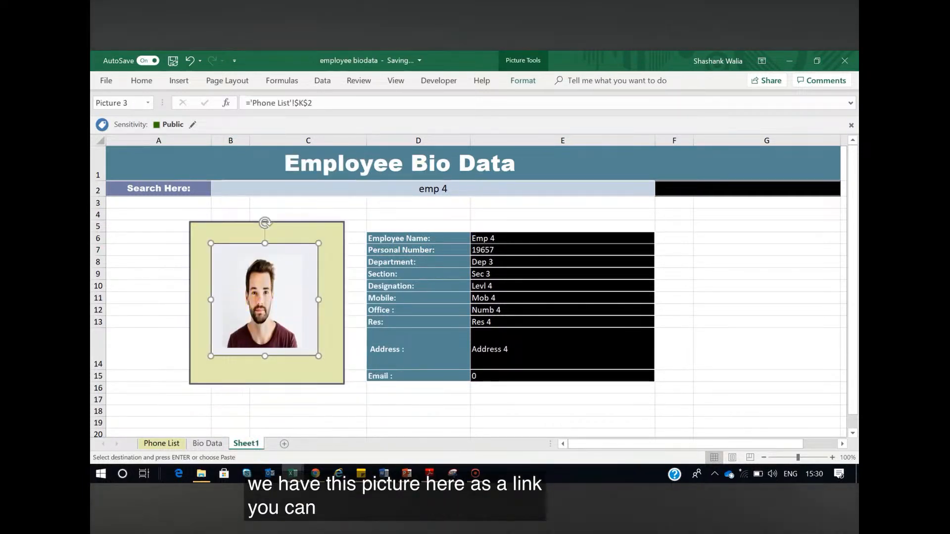
{"action": "left_click", "coordinate": [315, 103]}
{"action": "type", "text": "4"}
{"action": "key", "text": "Return"}
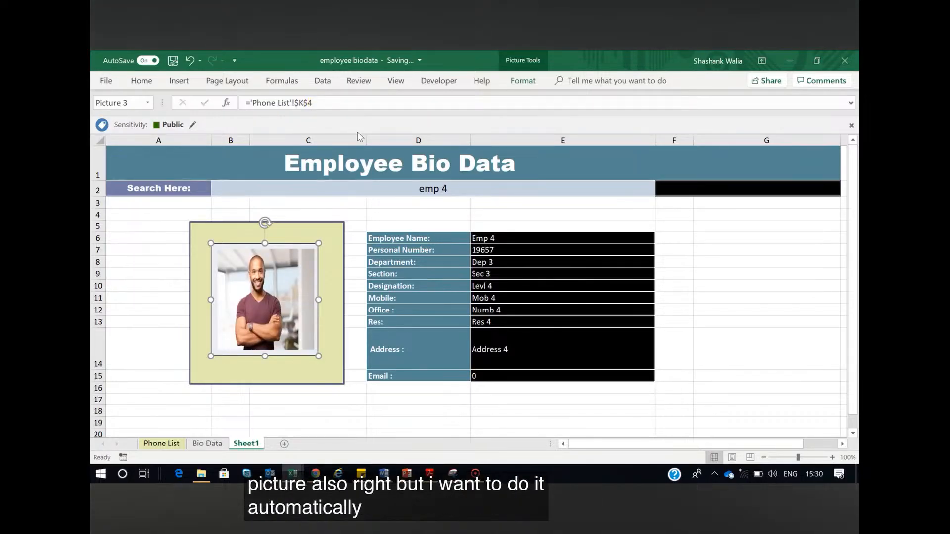
Stretch the linked picture slightly taller within the yellow frame
{"action": "left_click", "coordinate": [500, 252]}
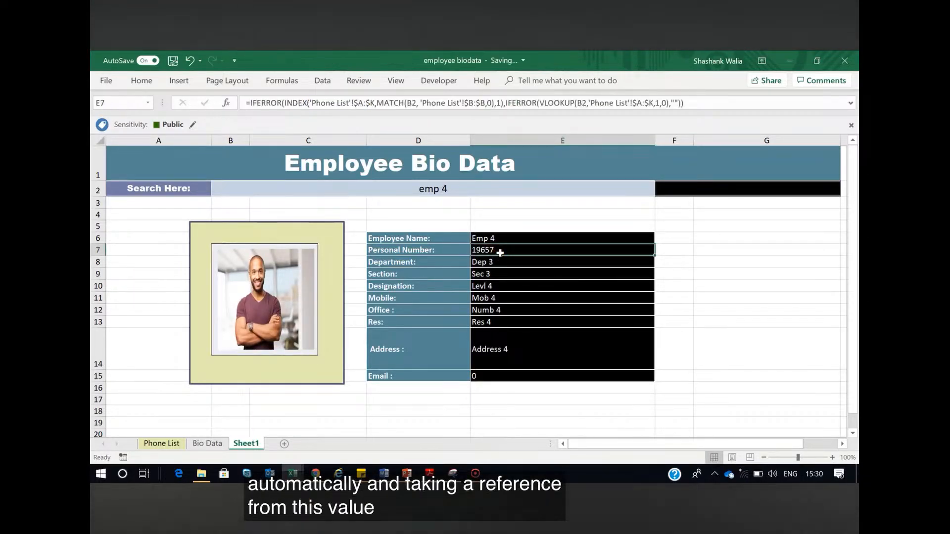
{"action": "left_click", "coordinate": [271, 297]}
{"action": "left_click_drag", "start_coordinate": [265, 356], "coordinate": [264, 366]}
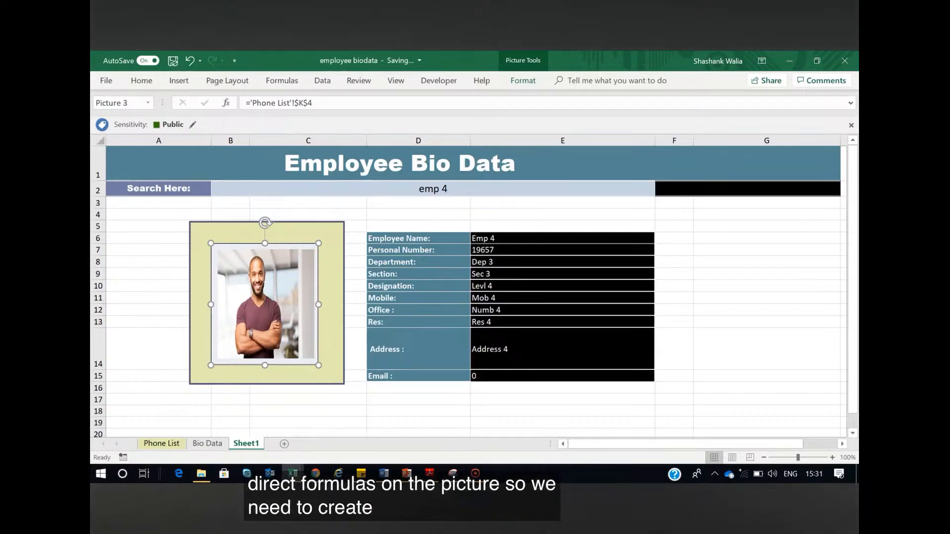
Create a new defined name called Get_Pic with workbook scope
{"action": "left_click", "coordinate": [135, 259]}
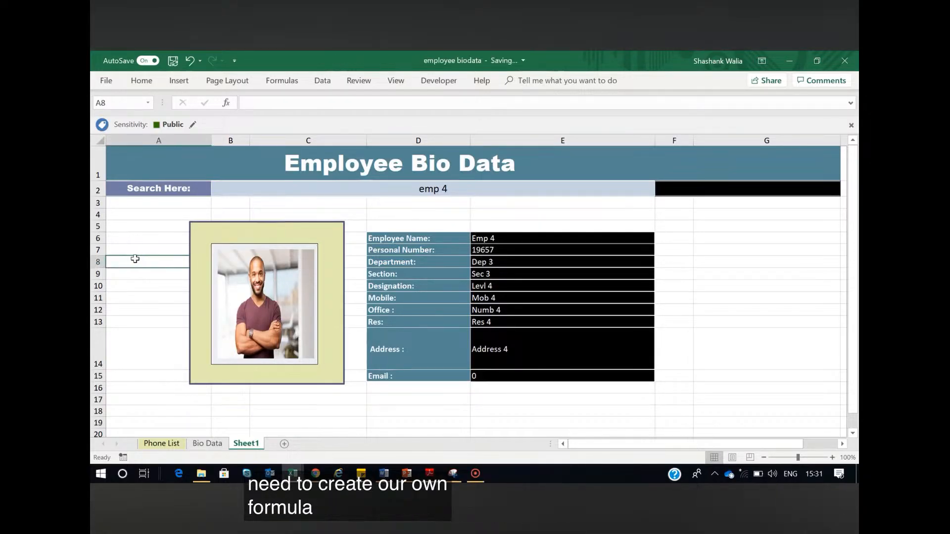
{"action": "left_click", "coordinate": [276, 83]}
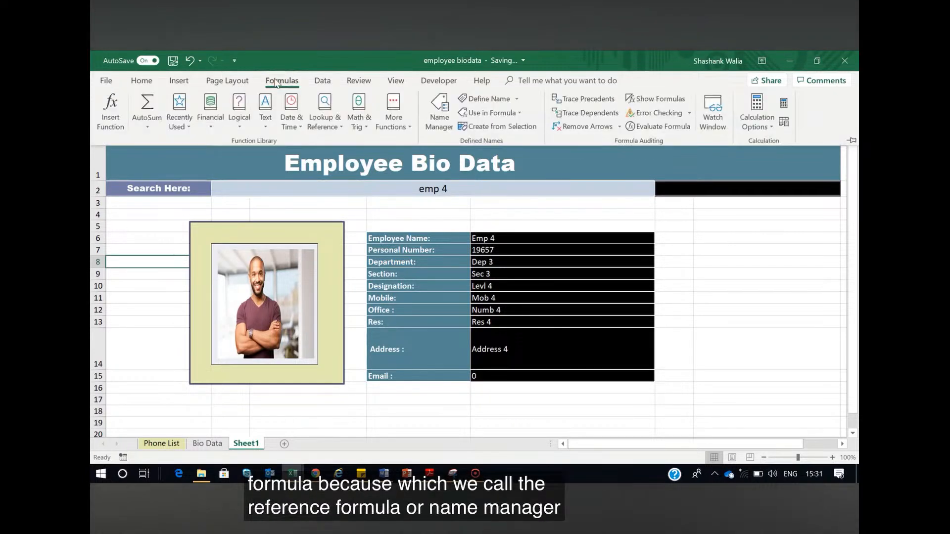
{"action": "left_click", "coordinate": [441, 119]}
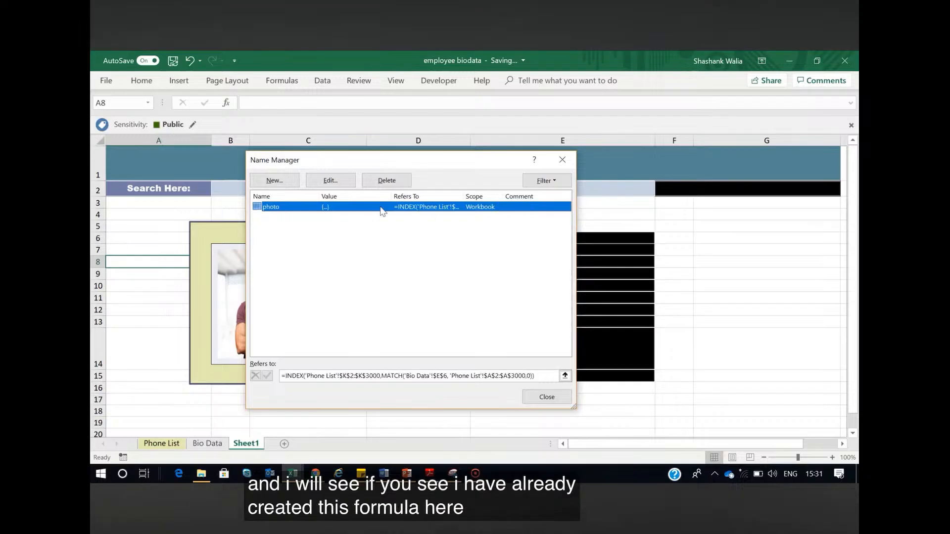
{"action": "left_click", "coordinate": [268, 181]}
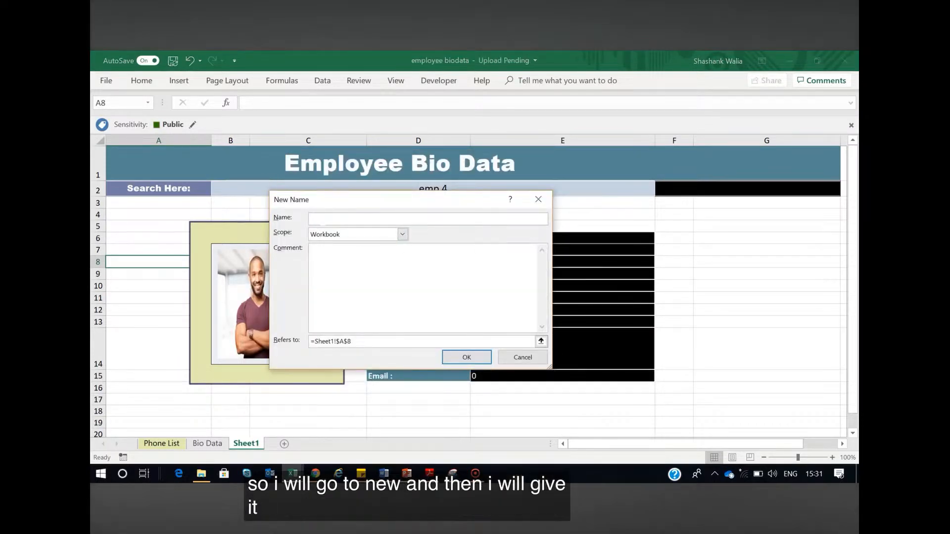
{"action": "type", "text": "Pic"}
{"action": "key", "text": "BackSpace"}
{"action": "key", "text": "BackSpace"}
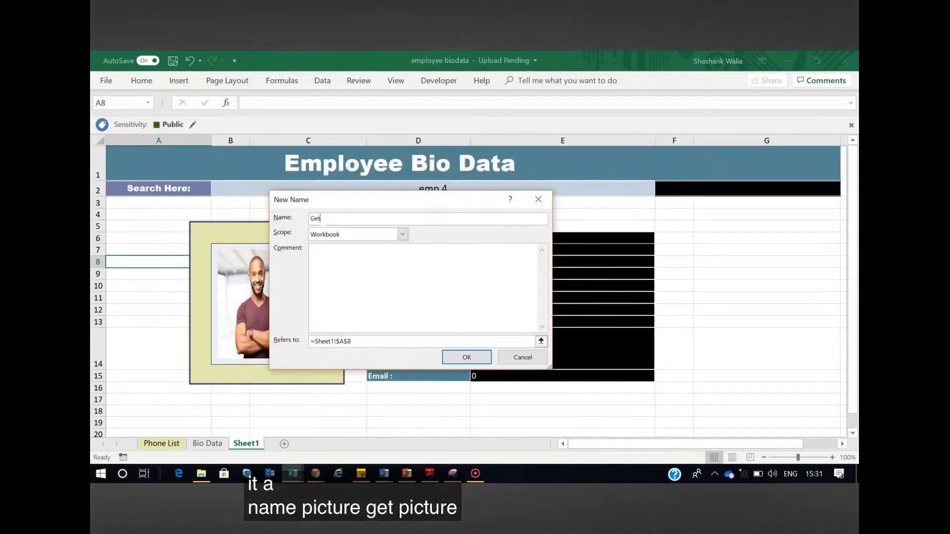
{"action": "type", "text": "ic"}
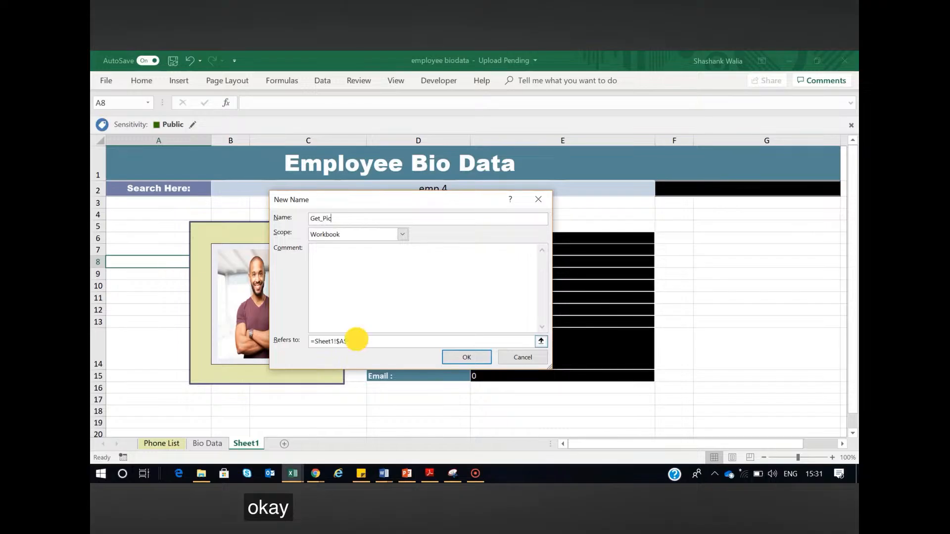
Replace the name's reference with the start of an INDEX formula covering 'phone list'!K:$K$3000
{"action": "left_click", "coordinate": [356, 340]}
{"action": "key", "text": "BackSpace"}
{"action": "key", "text": "BackSpace"}
{"action": "key", "text": "BackSpace"}
{"action": "key", "text": "BackSpace"}
{"action": "key", "text": "BackSpace"}
{"action": "key", "text": "BackSpace"}
{"action": "key", "text": "BackSpace"}
{"action": "key", "text": "BackSpace"}
{"action": "key", "text": "BackSpace"}
{"action": "key", "text": "BackSpace"}
{"action": "key", "text": "BackSpace"}
{"action": "key", "text": "BackSpace"}
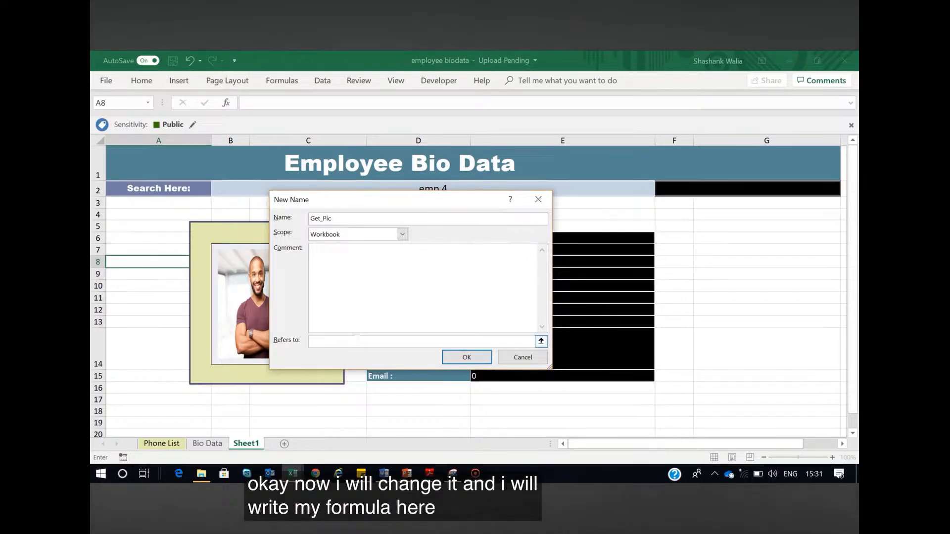
{"action": "type", "text": "=index"}
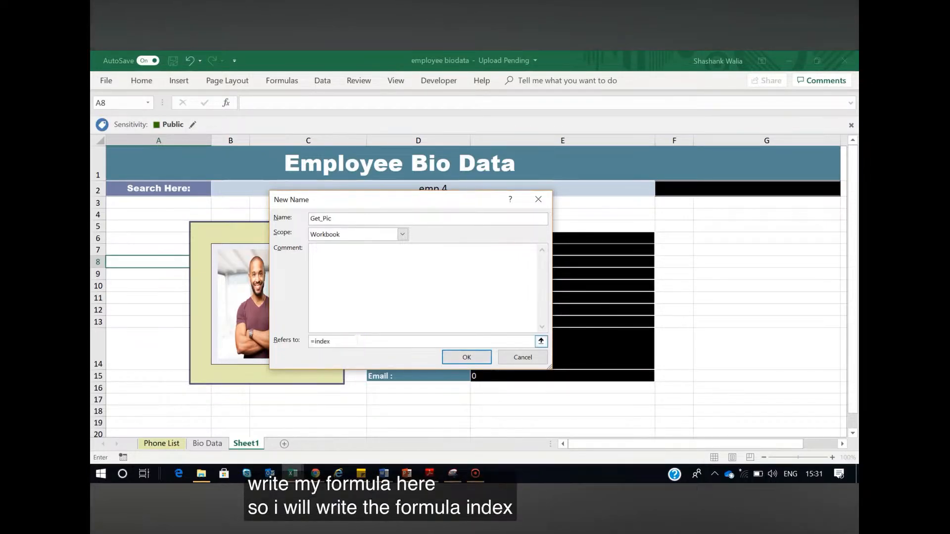
{"action": "type", "text": "("}
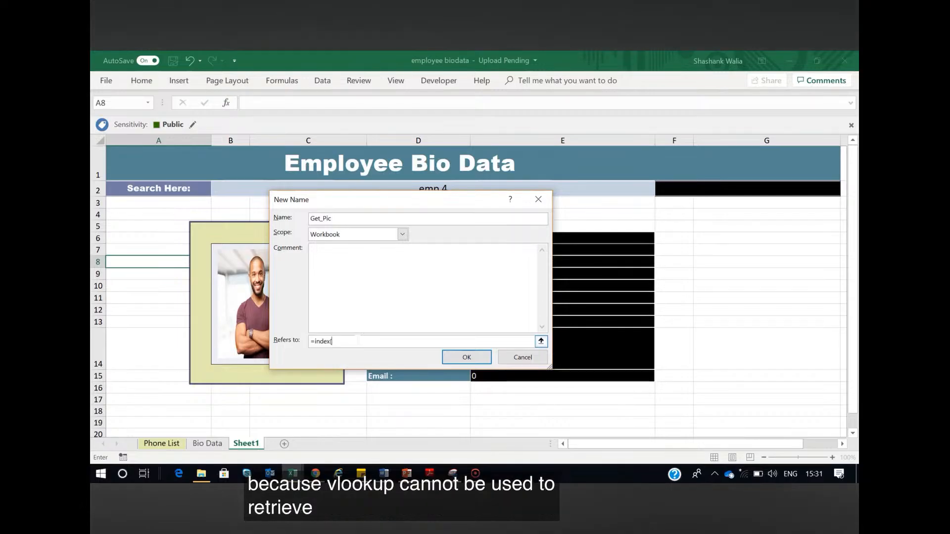
{"action": "type", "text": "'phone"}
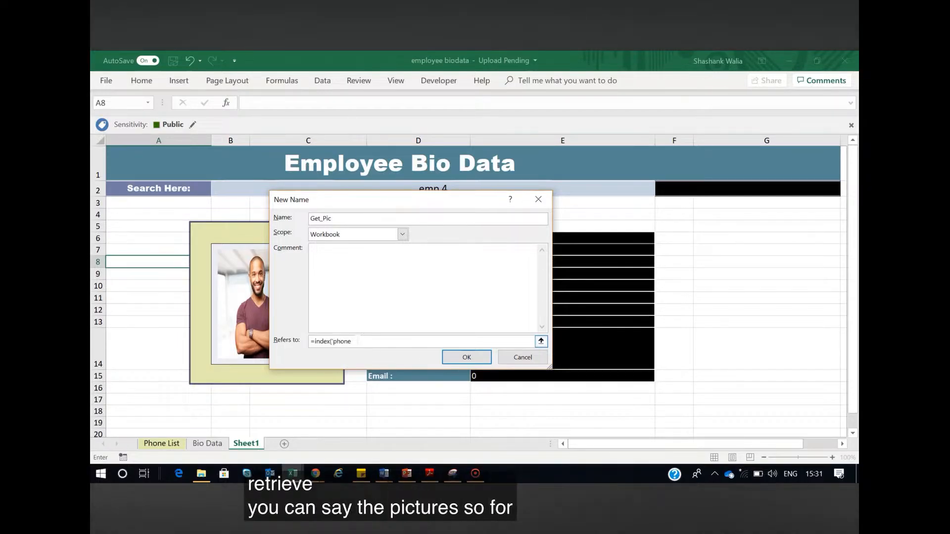
{"action": "type", "text": " list'!K"}
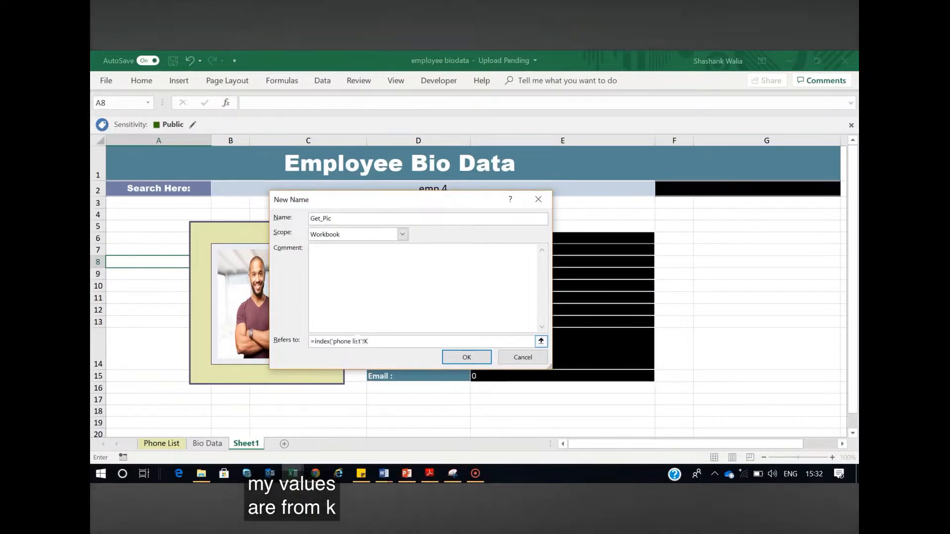
{"action": "type", "text": ":"}
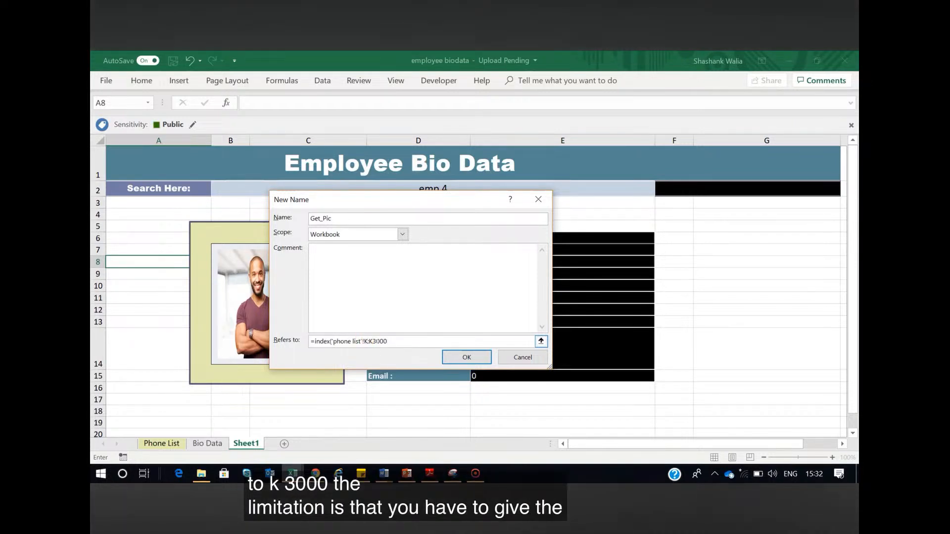
{"action": "key", "text": "F4"}
{"action": "left_click", "coordinate": [396, 342]}
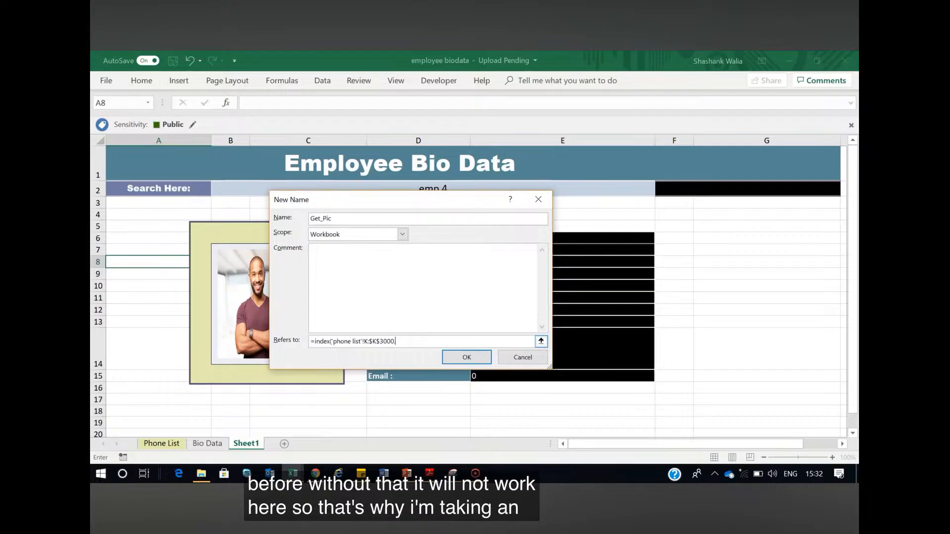
Add a MATCH function to the Get_Pic formula with the personal number cell Sheet1!$E$7 as its lookup value
{"action": "type", "text": ",match"}
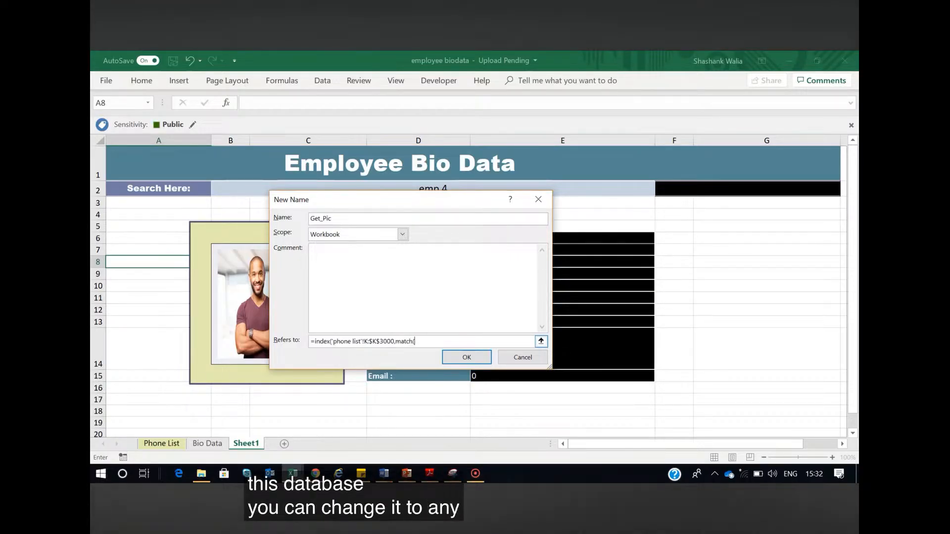
{"action": "type", "text": "("}
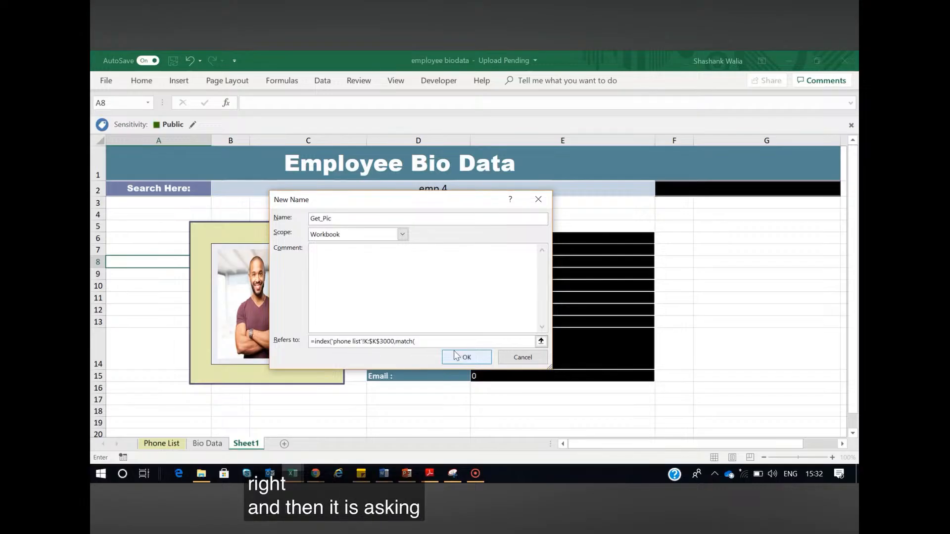
{"action": "left_click", "coordinate": [541, 341]}
{"action": "left_click", "coordinate": [499, 250]}
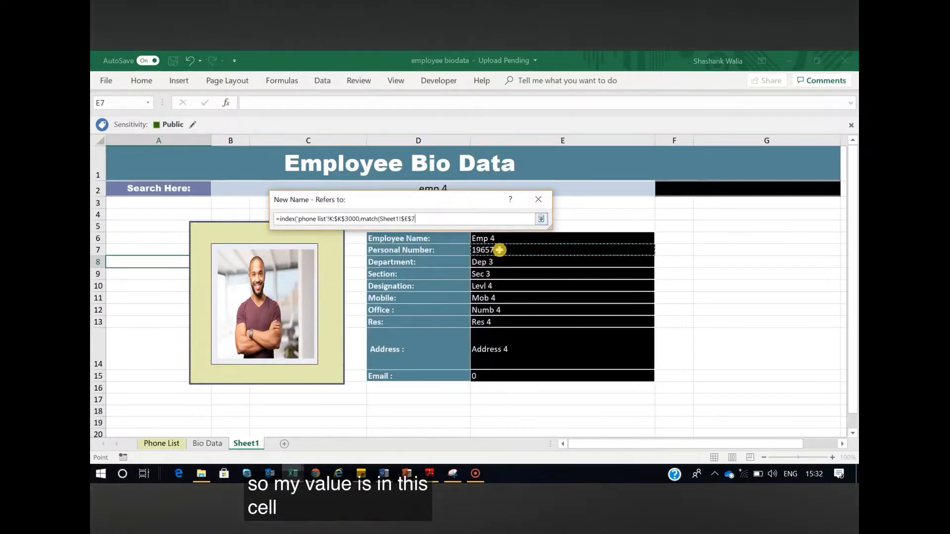
{"action": "left_click", "coordinate": [541, 218]}
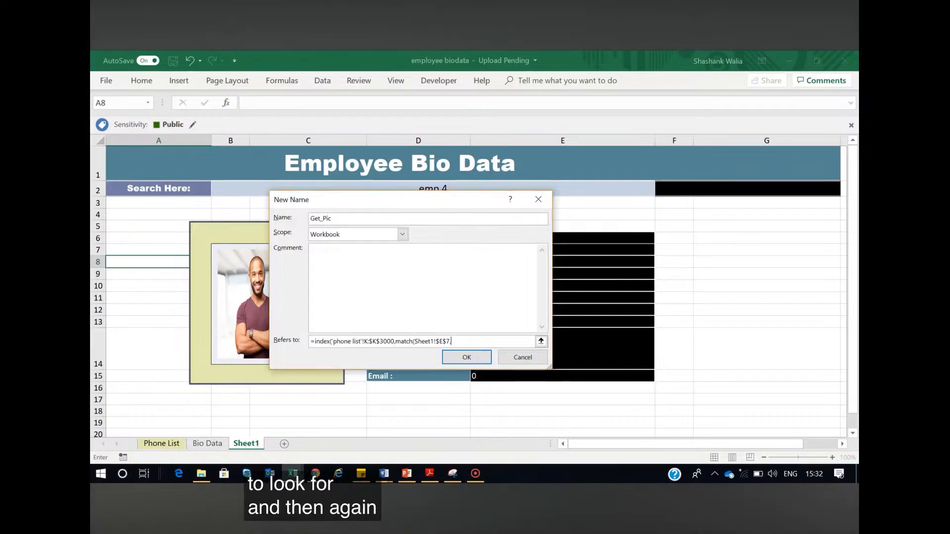
Complete the MATCH with the lookup range 'phone list'! A:$A$3000 and match type 0, and try to save the name
{"action": "type", "text": ", 'phon"}
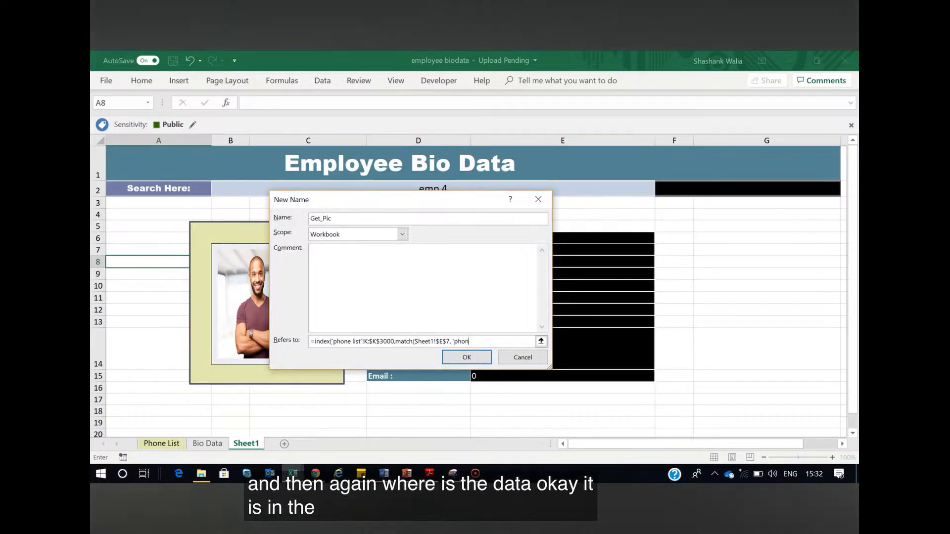
{"action": "type", "text": "w list"}
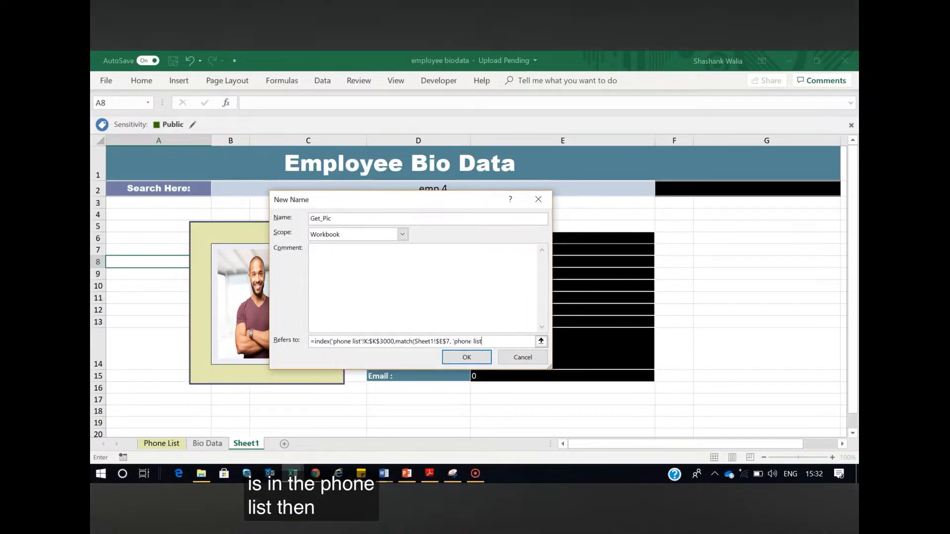
{"action": "type", "text": "'!"}
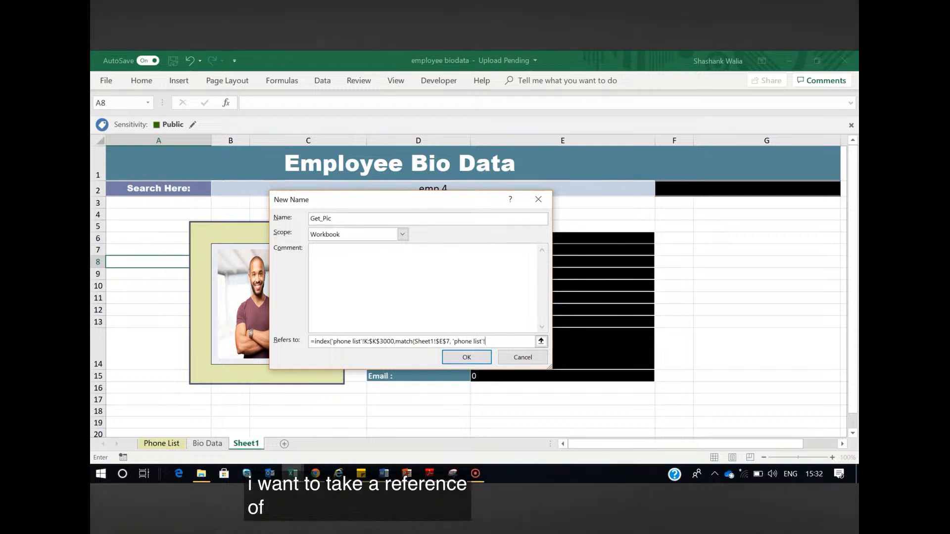
{"action": "type", "text": "A:A3000"}
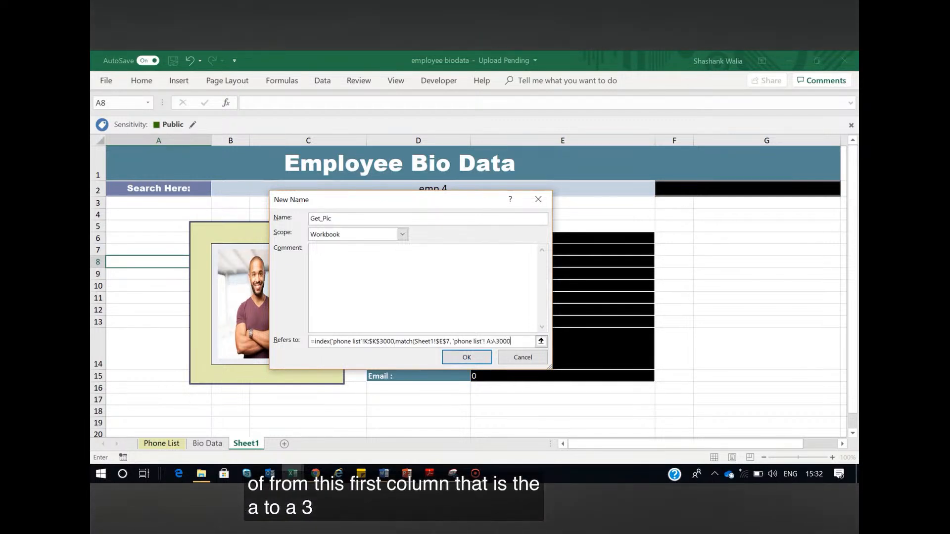
{"action": "key", "text": "F4"}
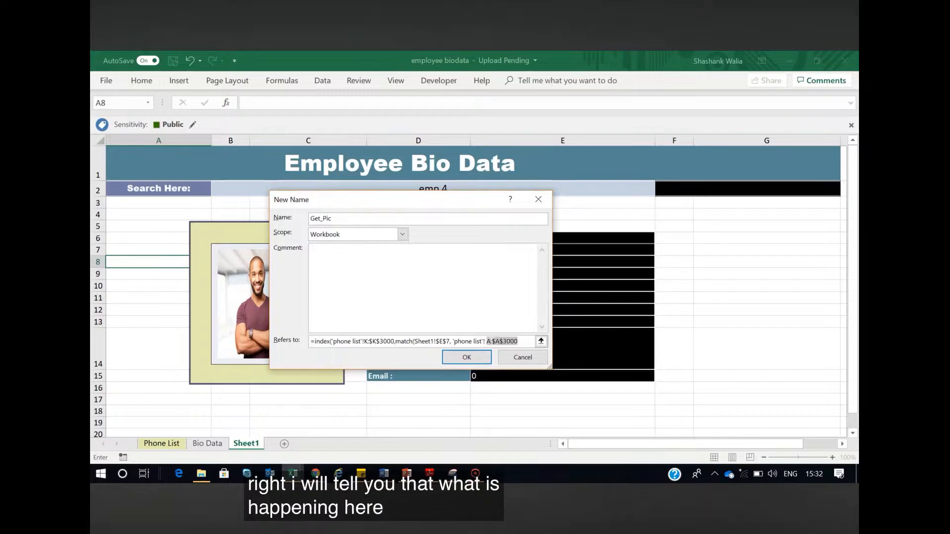
{"action": "type", "text": ","}
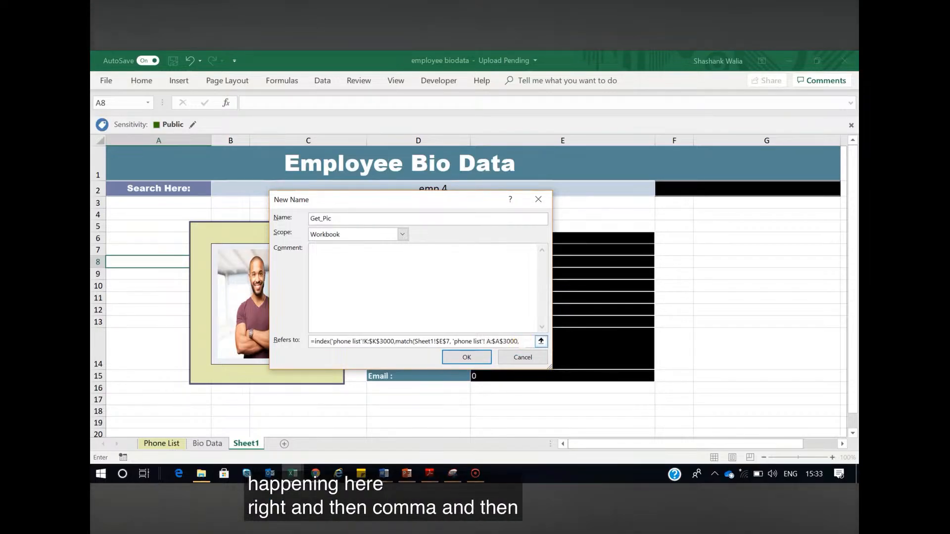
{"action": "type", "text": "0))"}
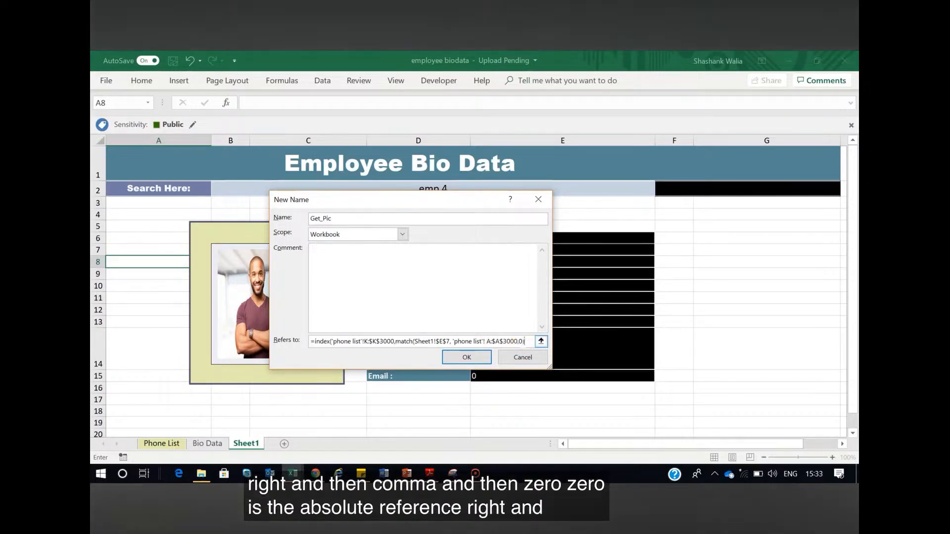
{"action": "left_click", "coordinate": [466, 357]}
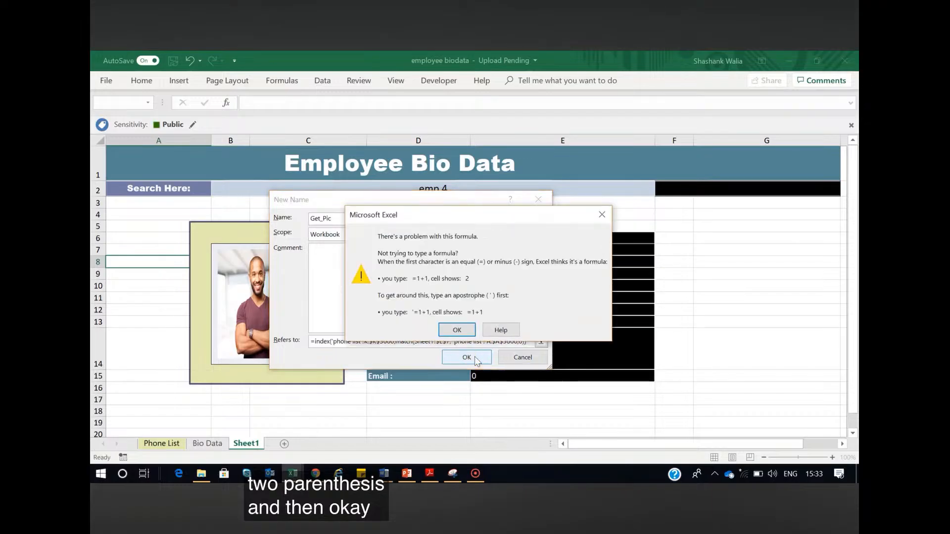
{"action": "left_click", "coordinate": [456, 330]}
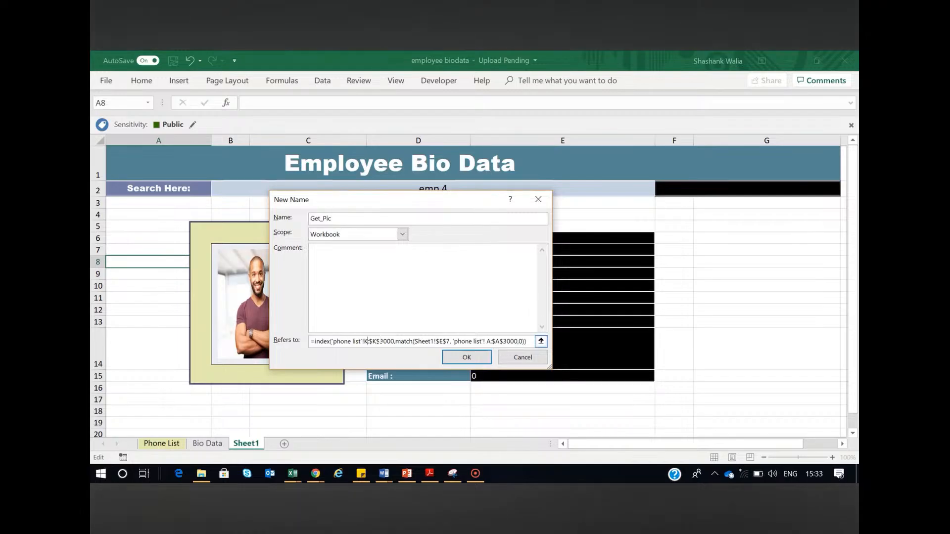
Correct the formula's ranges to $K$2:$K$3000 and $A$2:$A$3000 and save the Get_Pic name
{"action": "type", "text": "2:"}
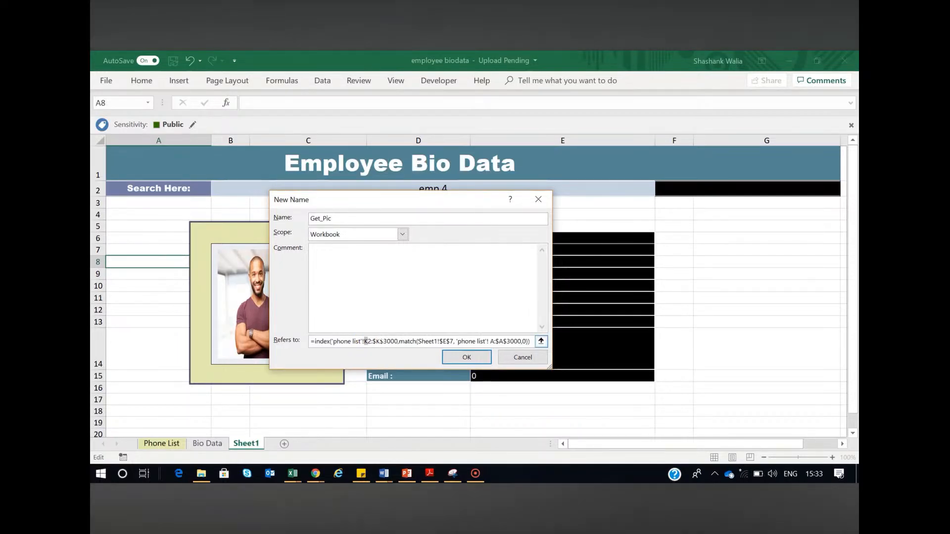
{"action": "key", "text": "F4"}
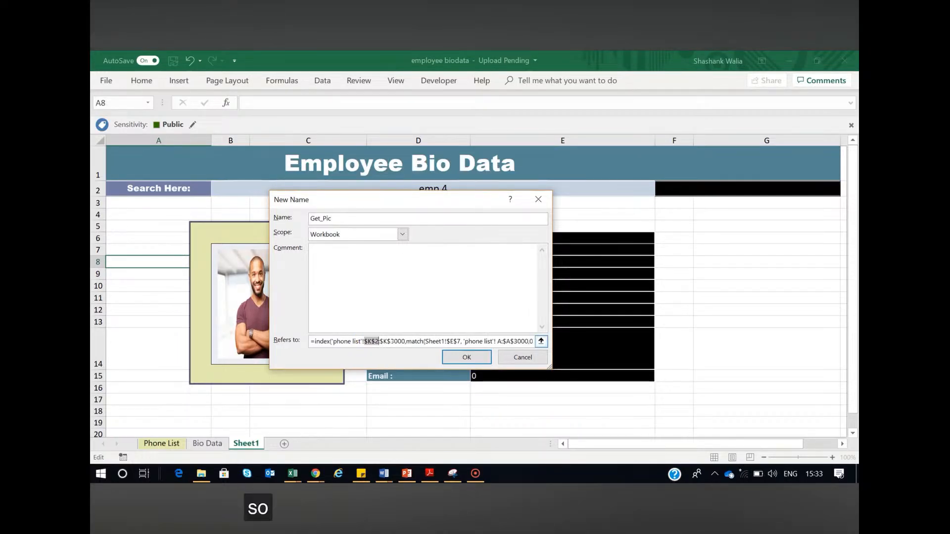
{"action": "left_click", "coordinate": [503, 341]}
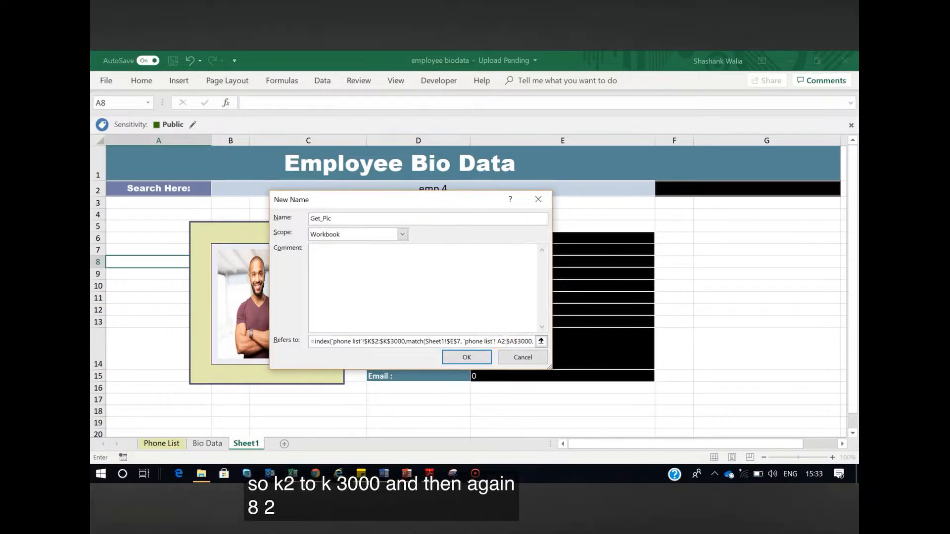
{"action": "type", "text": "2"}
{"action": "key", "text": "F4"}
{"action": "left_click", "coordinate": [467, 357]}
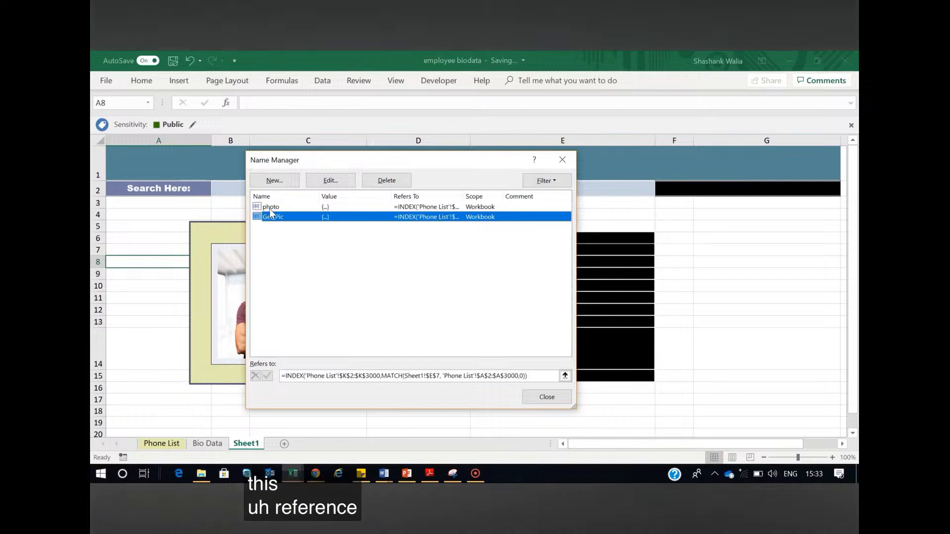
Change the reference of the linked picture in the yellow frame to =Get_Pic
{"action": "left_click", "coordinate": [548, 398]}
{"action": "left_click", "coordinate": [234, 281]}
{"action": "left_click_drag", "start_coordinate": [318, 103], "coordinate": [246, 103]}
{"action": "key", "text": "BackSpace"}
{"action": "type", "text": "-"}
{"action": "type", "text": "get"}
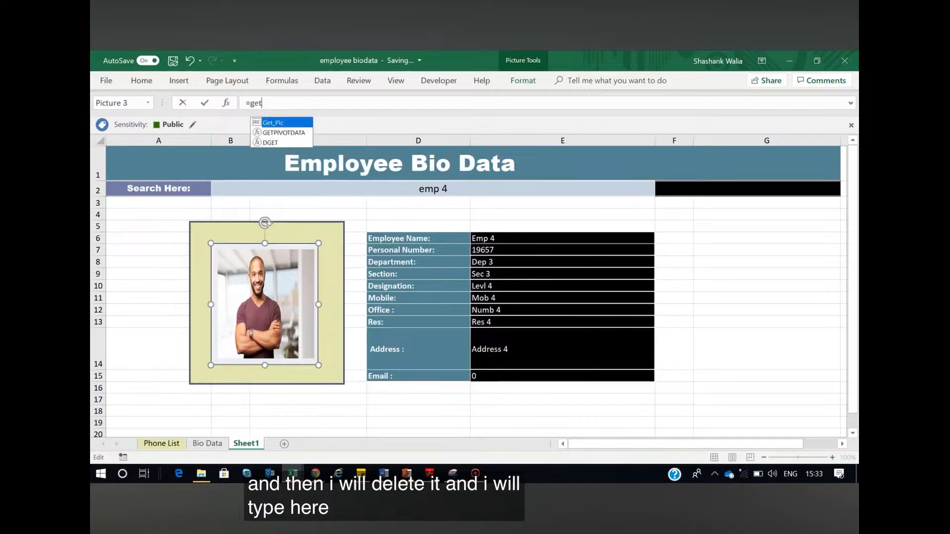
{"action": "key", "text": "Tab"}
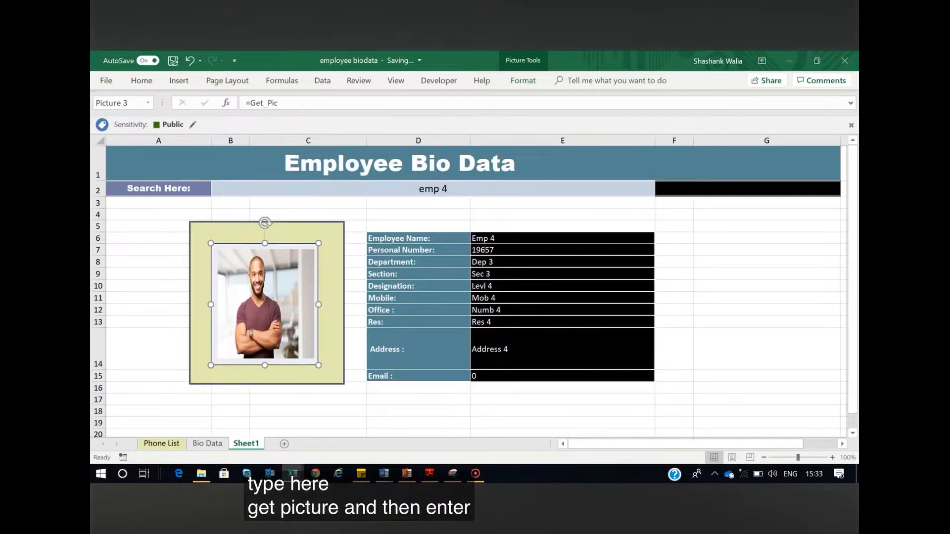
{"action": "key", "text": "Return"}
{"action": "left_click", "coordinate": [702, 356]}
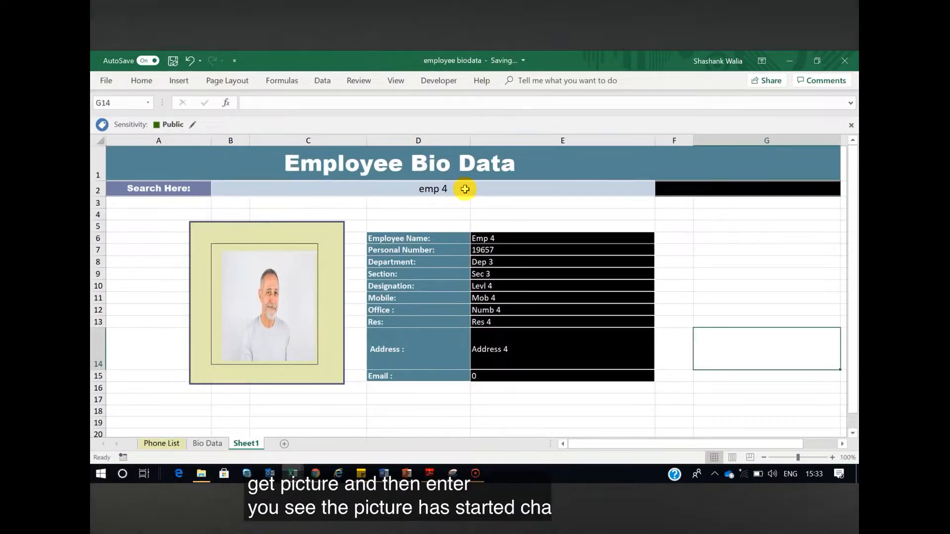
Test the lookup by entering an employee's full name in search cell B2, and select the Employee Name result in E6
{"action": "left_click", "coordinate": [465, 189]}
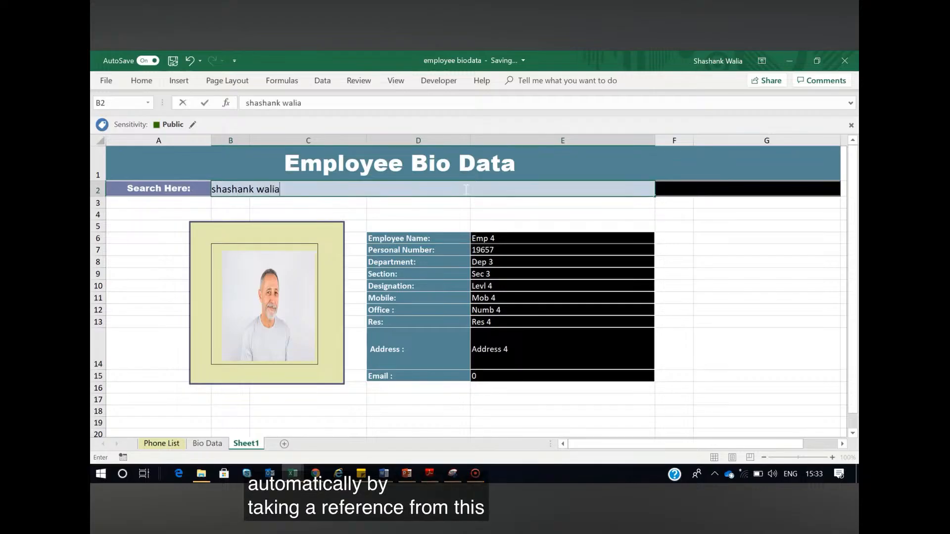
{"action": "key", "text": "Return"}
{"action": "left_click", "coordinate": [536, 239]}
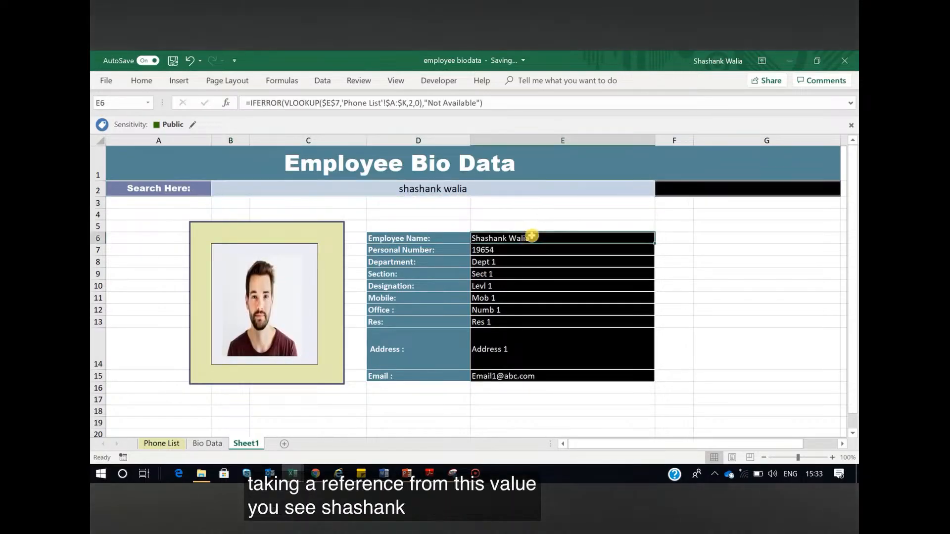
Check the first employee's record and photo on Phone List, and test the Sheet1 lookup by entering Emp 2's employee ID in search cell B2
{"action": "left_click", "coordinate": [162, 443]}
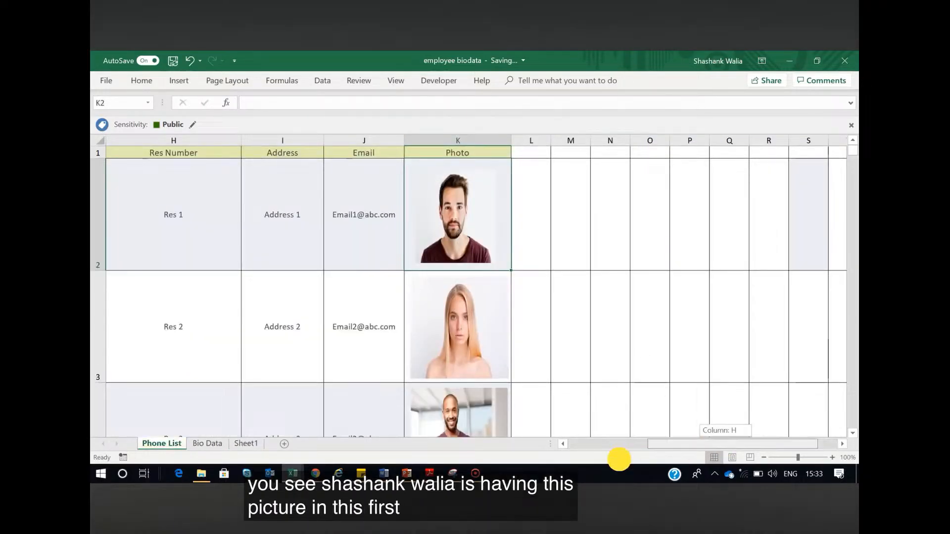
{"action": "left_click", "coordinate": [615, 443]}
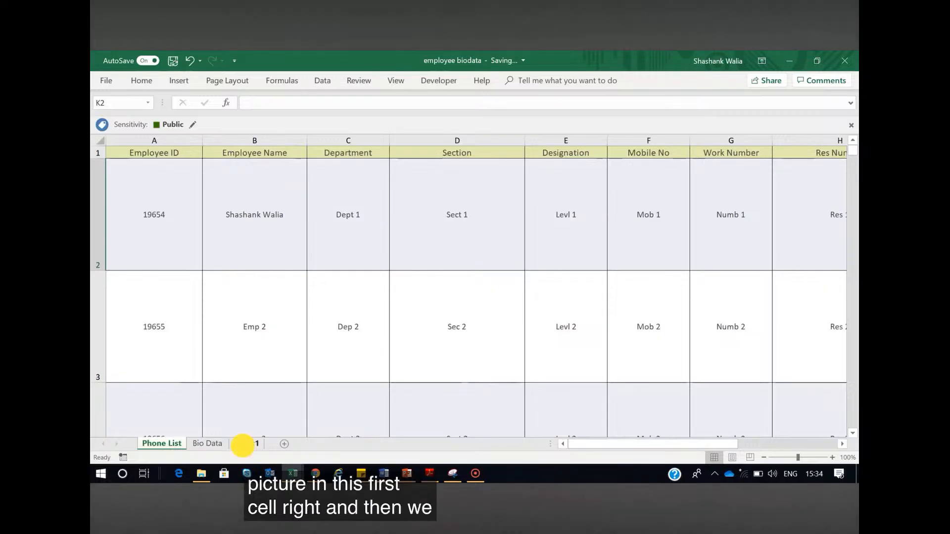
{"action": "left_click", "coordinate": [246, 443]}
{"action": "left_click", "coordinate": [452, 187]}
{"action": "type", "text": "19655"}
{"action": "key", "text": "Return"}
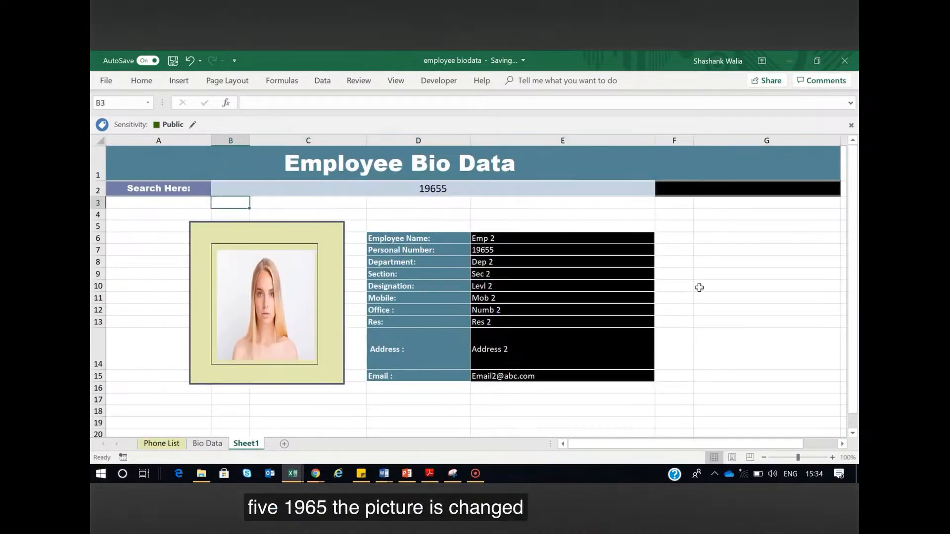
{"action": "left_click", "coordinate": [700, 287]}
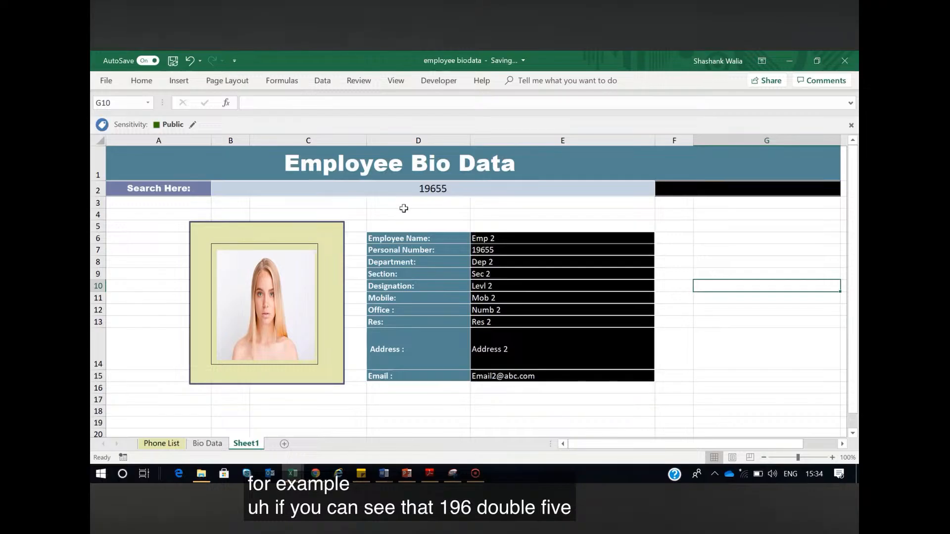
Clear Emp 2's Work Number in cell G3 of Phone List and check the Office result in E12 on Sheet1
{"action": "left_click", "coordinate": [208, 443]}
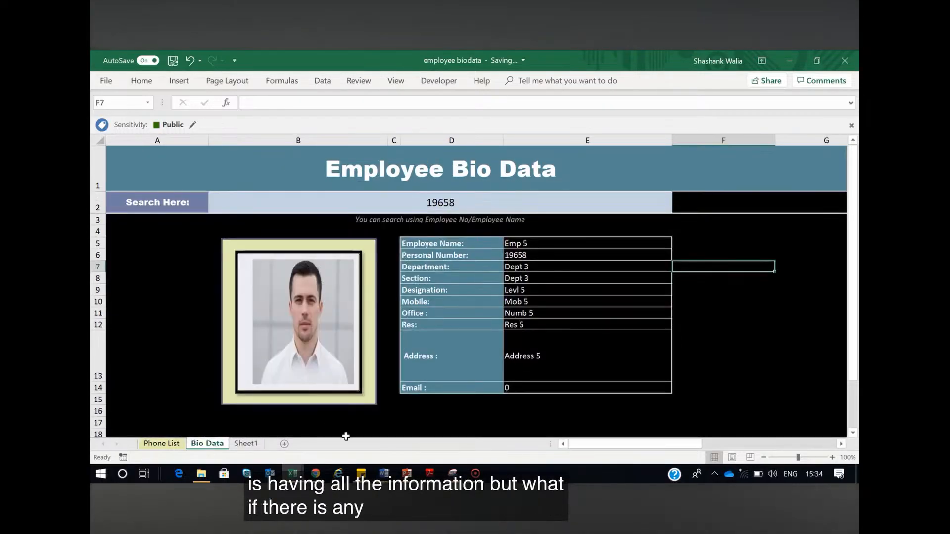
{"action": "left_click", "coordinate": [162, 444]}
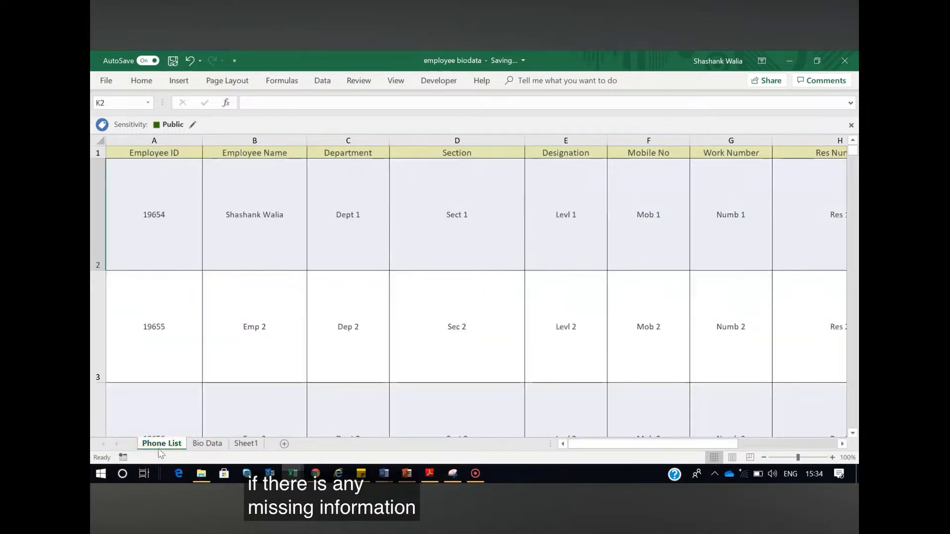
{"action": "left_click", "coordinate": [727, 323]}
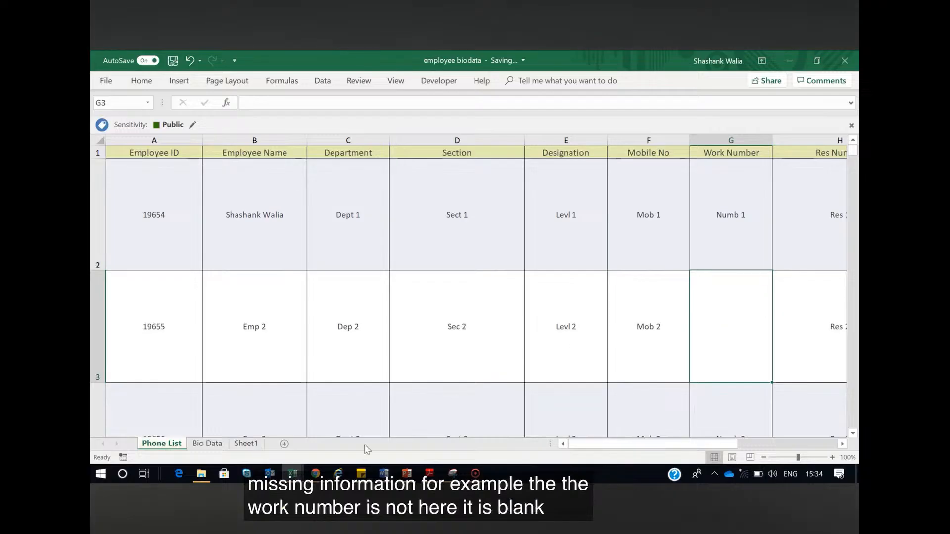
{"action": "left_click", "coordinate": [246, 443]}
{"action": "left_click", "coordinate": [505, 312]}
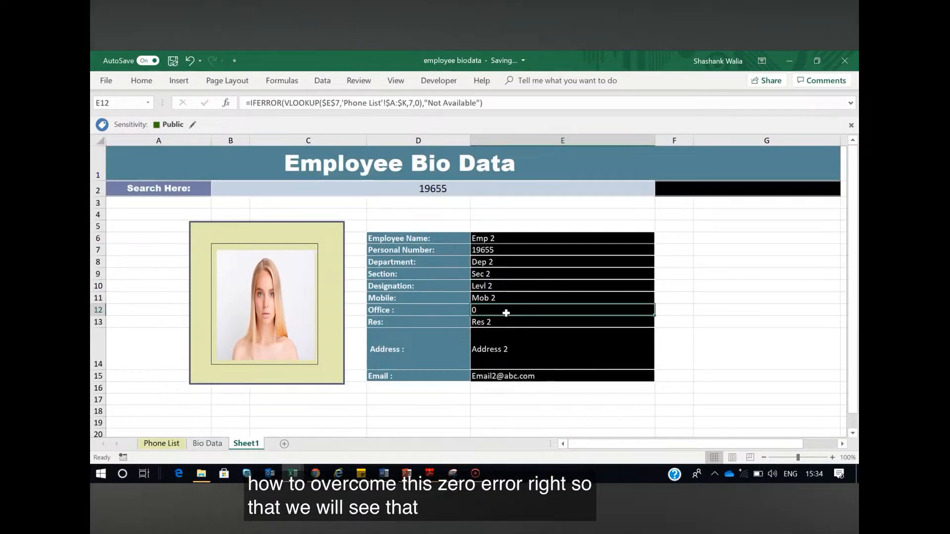
Examine the formulas behind the Section, Designation, Mobile, Office and Res results on the Bio Data sheet
{"action": "left_click", "coordinate": [207, 443]}
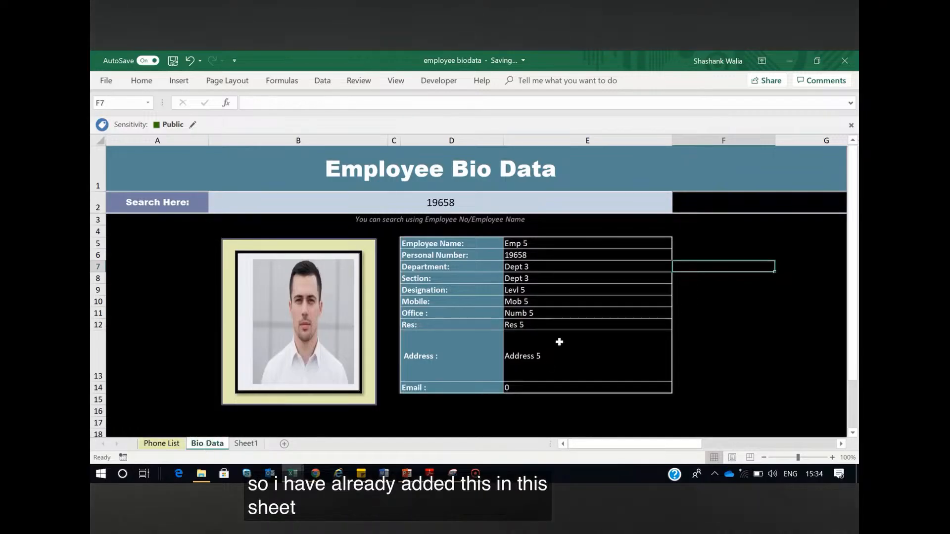
{"action": "left_click", "coordinate": [546, 315]}
{"action": "left_click", "coordinate": [535, 299]}
{"action": "left_click", "coordinate": [534, 290]}
{"action": "left_click", "coordinate": [537, 324]}
{"action": "left_click", "coordinate": [530, 291]}
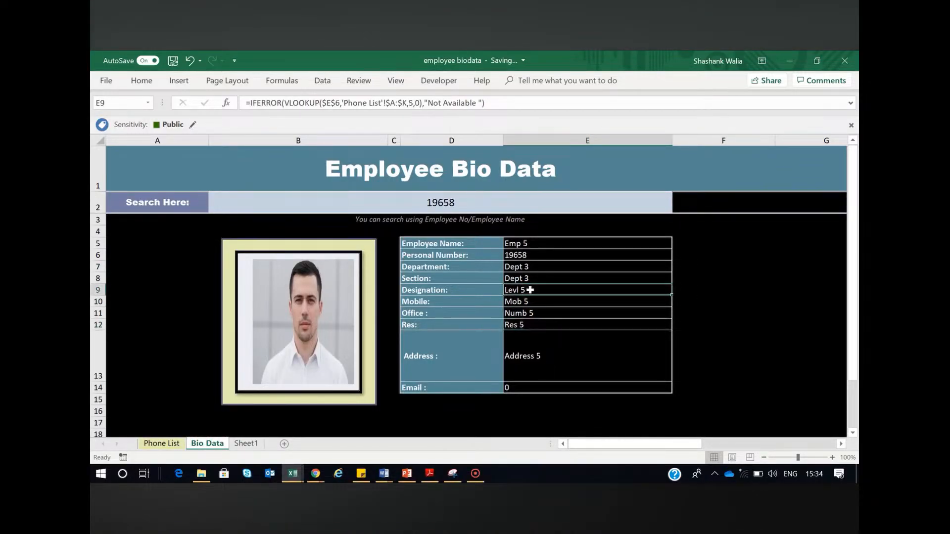
{"action": "left_click", "coordinate": [532, 277]}
{"action": "left_click", "coordinate": [528, 302]}
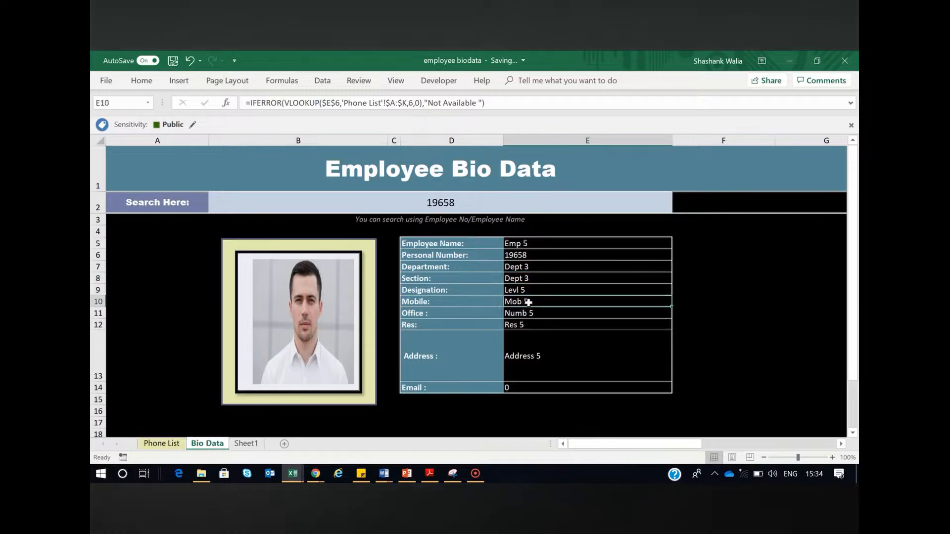
{"action": "left_click", "coordinate": [530, 314]}
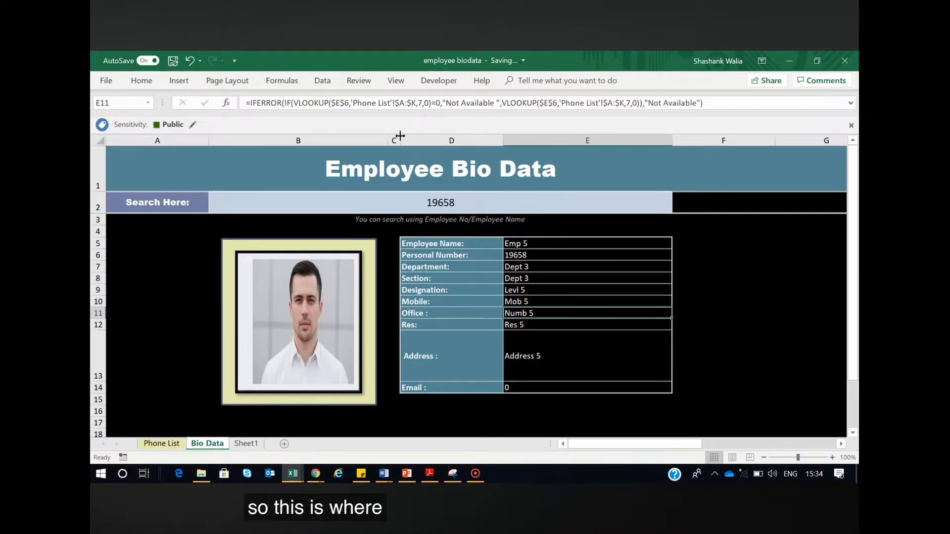
Copy the Office formula from Bio Data cell E11 and paste it over the formula in Sheet1 cell E12
{"action": "triple_click", "coordinate": [439, 103]}
{"action": "key", "text": "ctrl+c"}
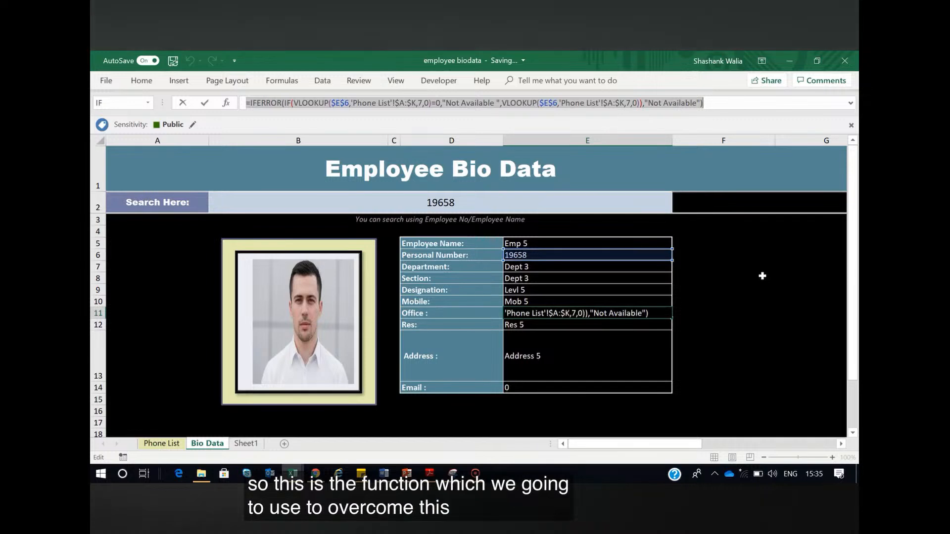
{"action": "key", "text": "Escape"}
{"action": "left_click", "coordinate": [246, 443]}
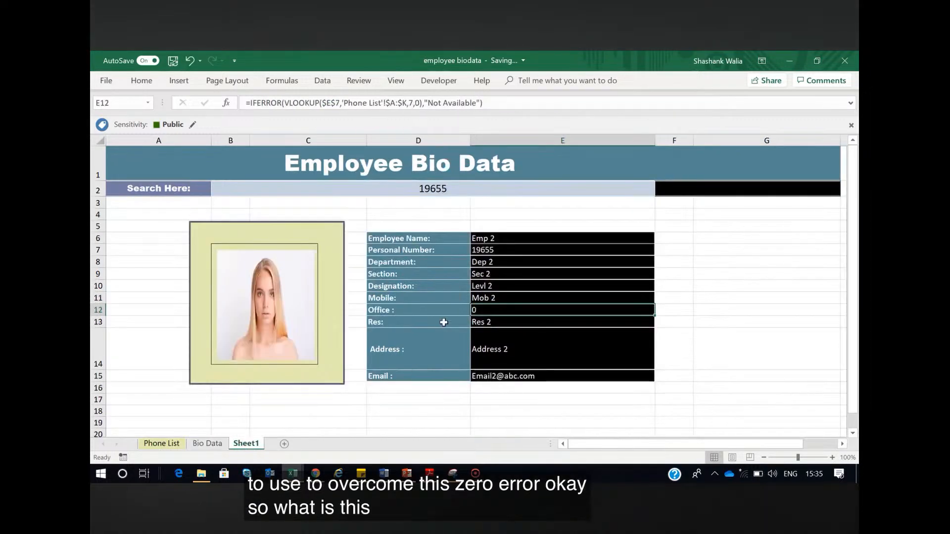
{"action": "double_click", "coordinate": [483, 310]}
{"action": "left_click_drag", "start_coordinate": [521, 103], "coordinate": [245, 103]}
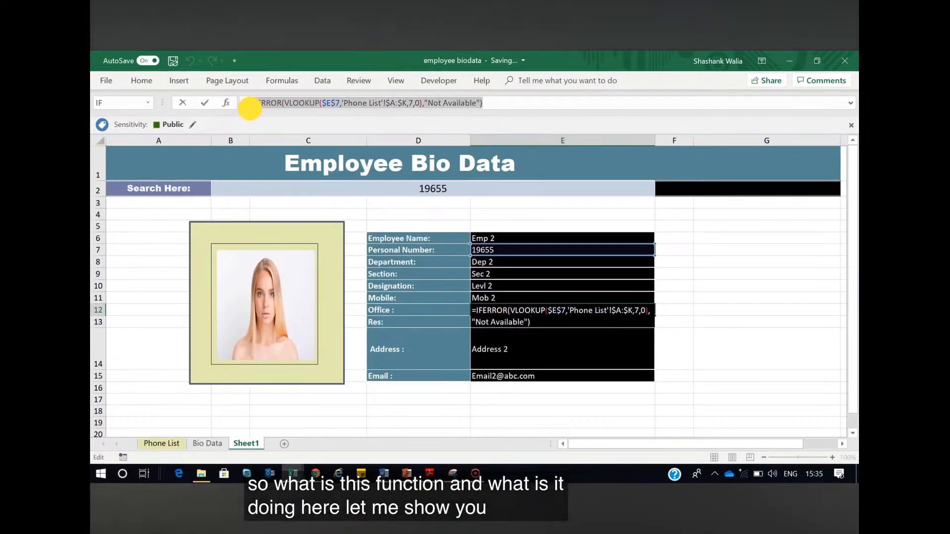
{"action": "key", "text": "ctrl+v"}
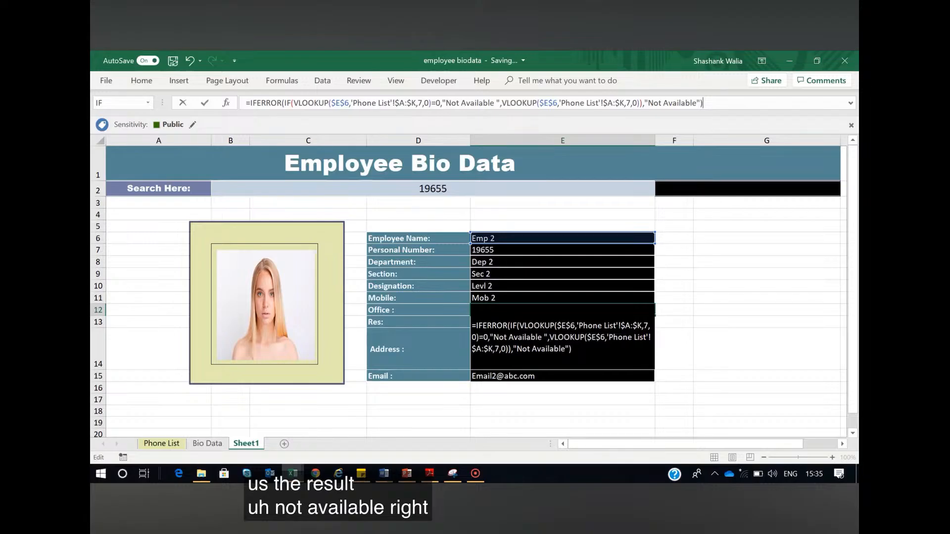
Examine the value argument of IFERROR and the logical test of IF in the pasted E12 formula
{"action": "left_click", "coordinate": [278, 103]}
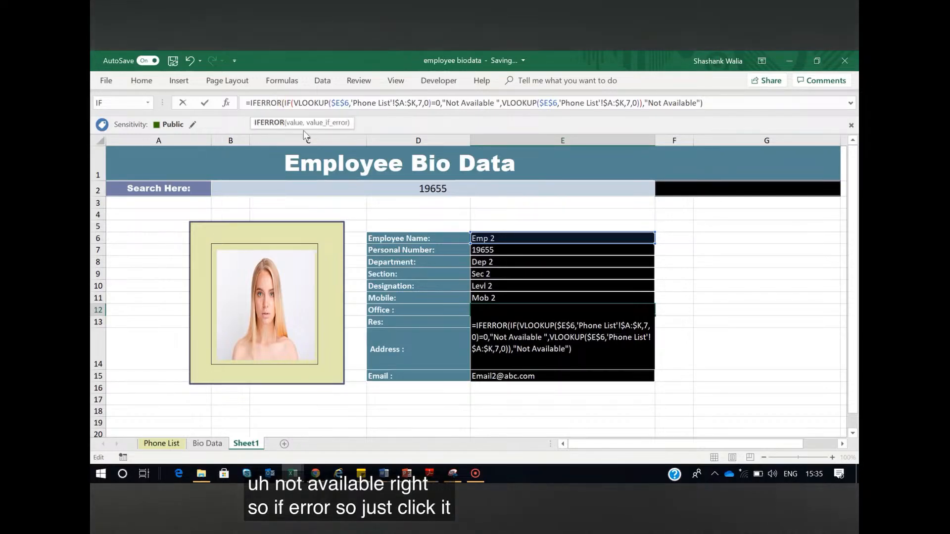
{"action": "left_click", "coordinate": [298, 124]}
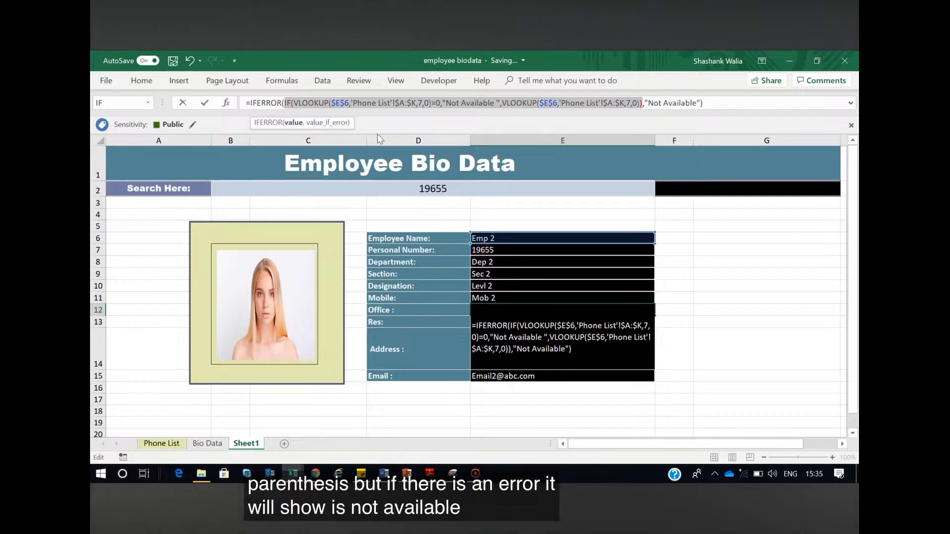
{"action": "left_click", "coordinate": [286, 103]}
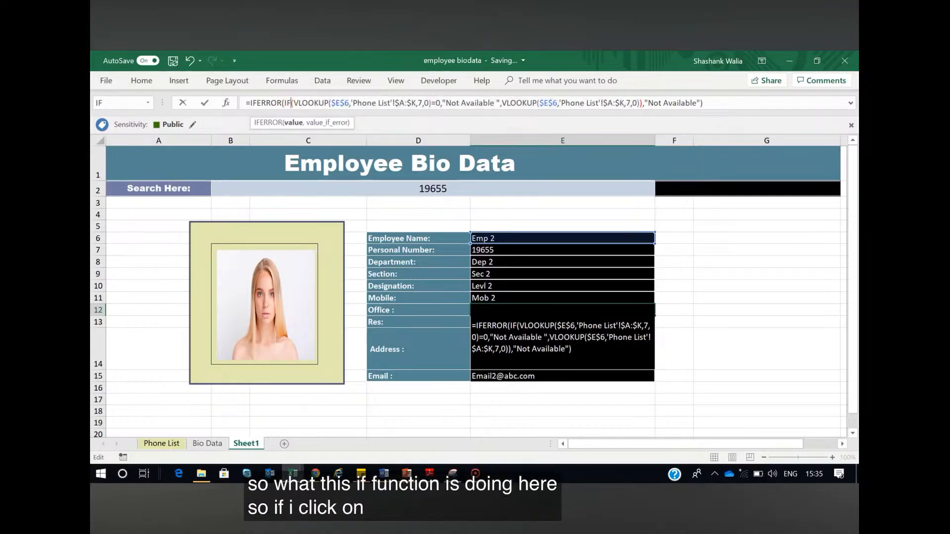
{"action": "left_click", "coordinate": [291, 103]}
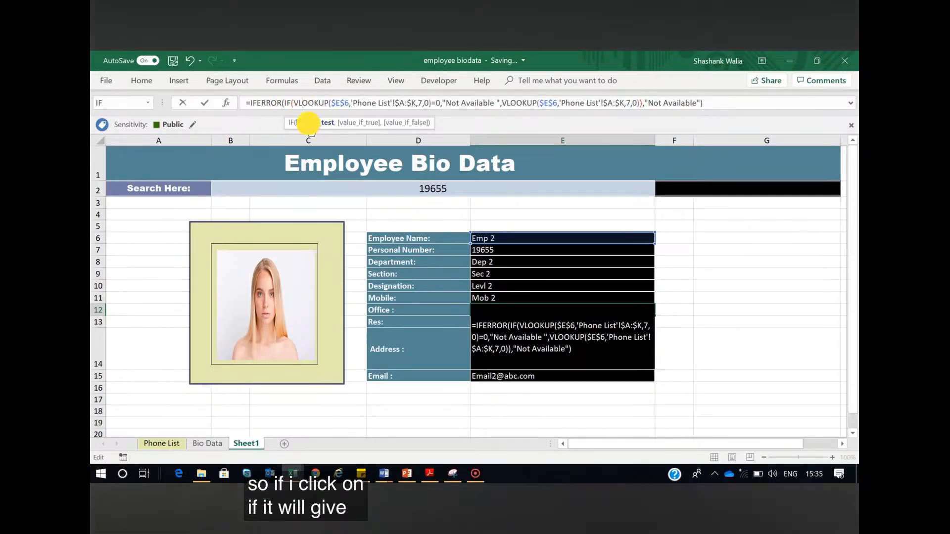
{"action": "left_click", "coordinate": [307, 122]}
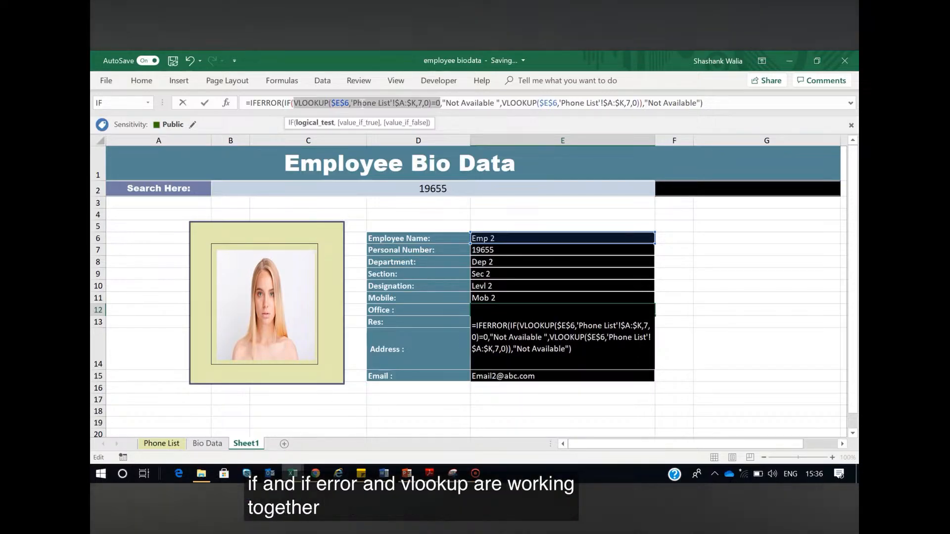
Change both VLOOKUP lookup values in the E12 formula to $E$7, commit it, and select search cell B2
{"action": "left_click", "coordinate": [349, 103]}
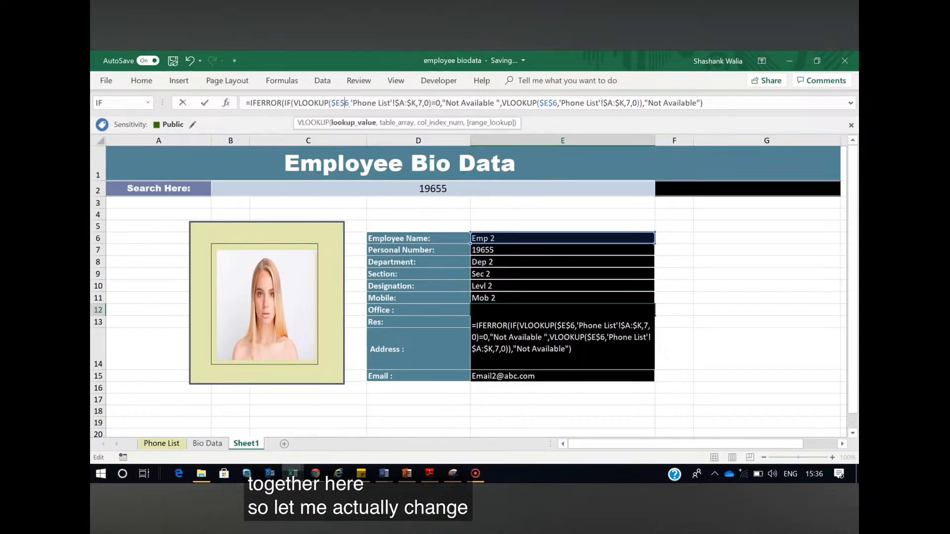
{"action": "key", "text": "BackSpace"}
{"action": "type", "text": "7"}
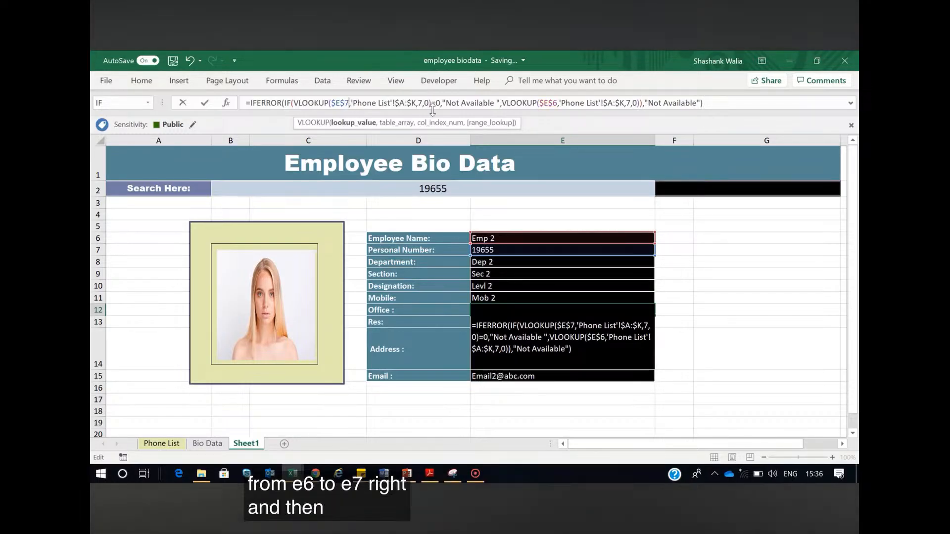
{"action": "left_click", "coordinate": [557, 103]}
{"action": "key", "text": "BackSpace"}
{"action": "type", "text": "7"}
{"action": "key", "text": "Return"}
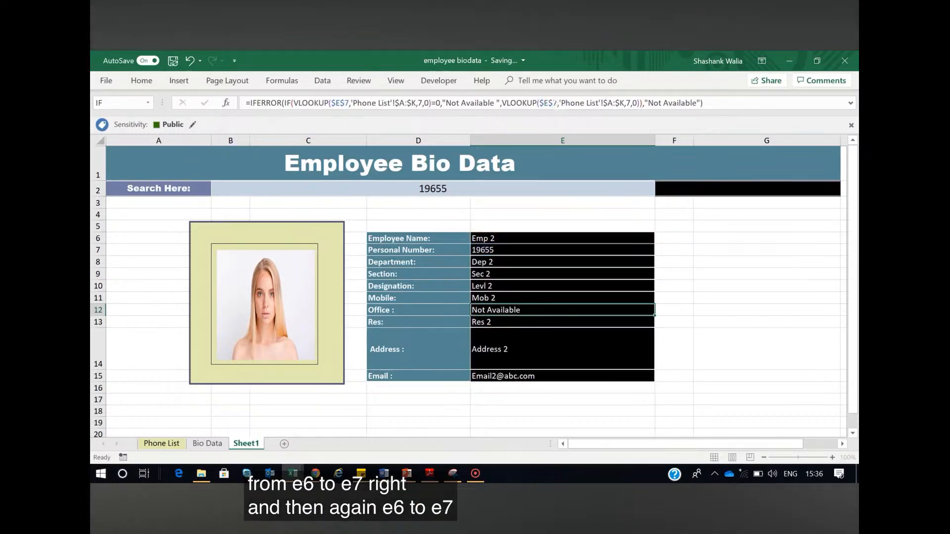
{"action": "left_click", "coordinate": [509, 311]}
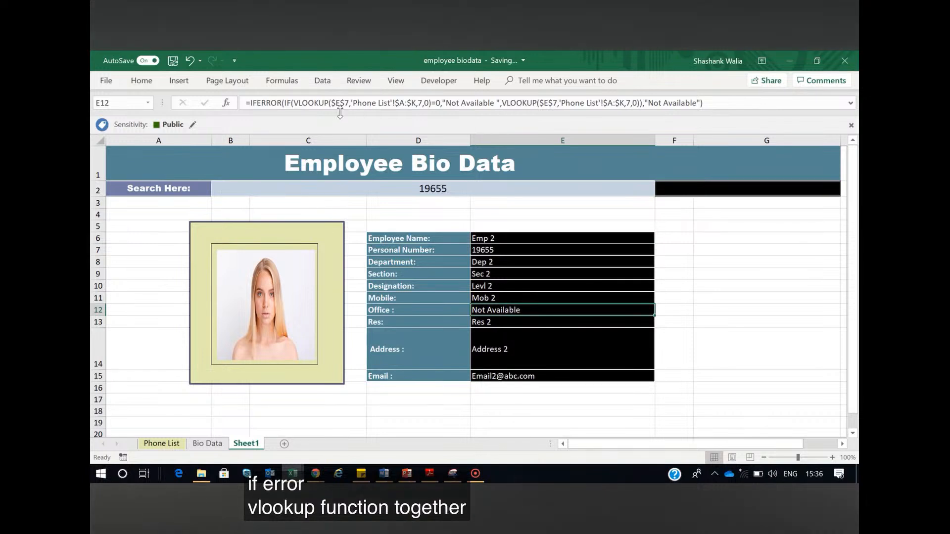
{"action": "left_click", "coordinate": [475, 189]}
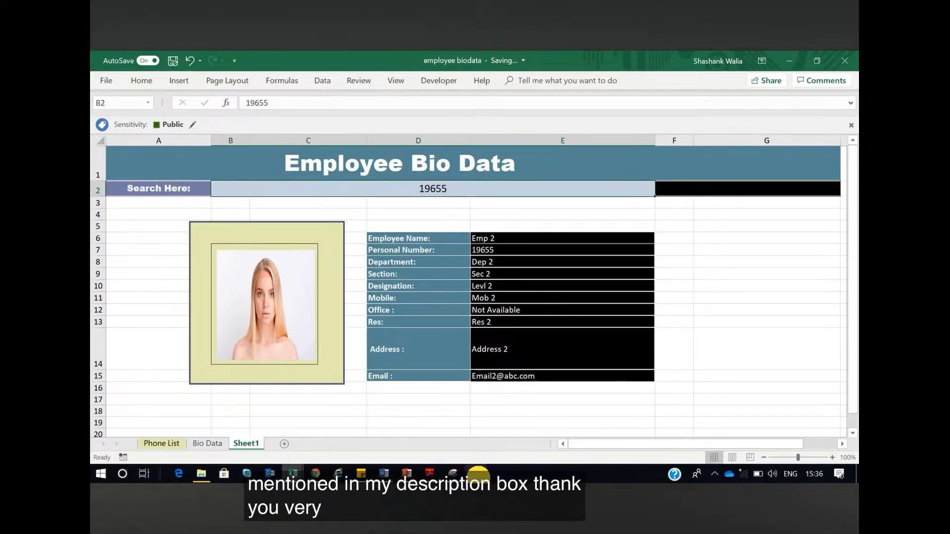
{"action": "left_click", "coordinate": [475, 474]}
{"action": "left_click", "coordinate": [173, 95]}
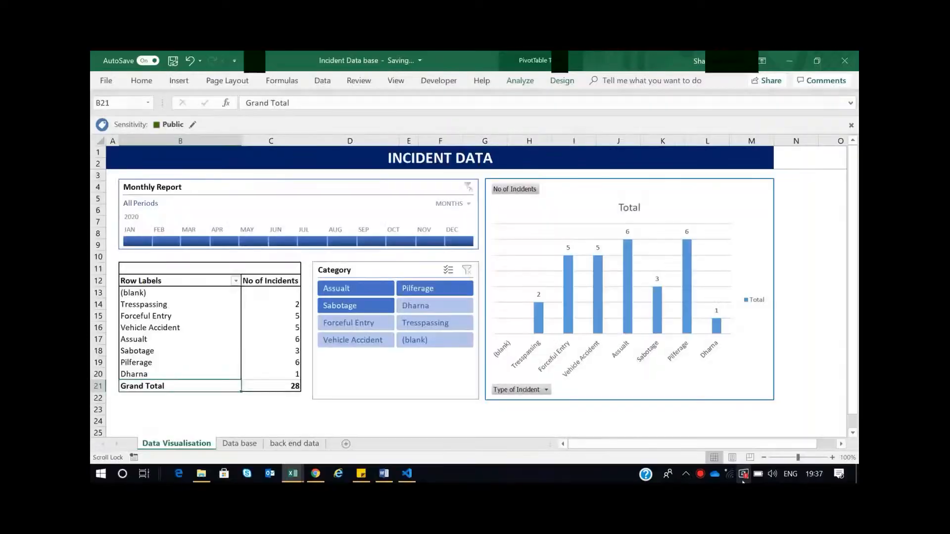
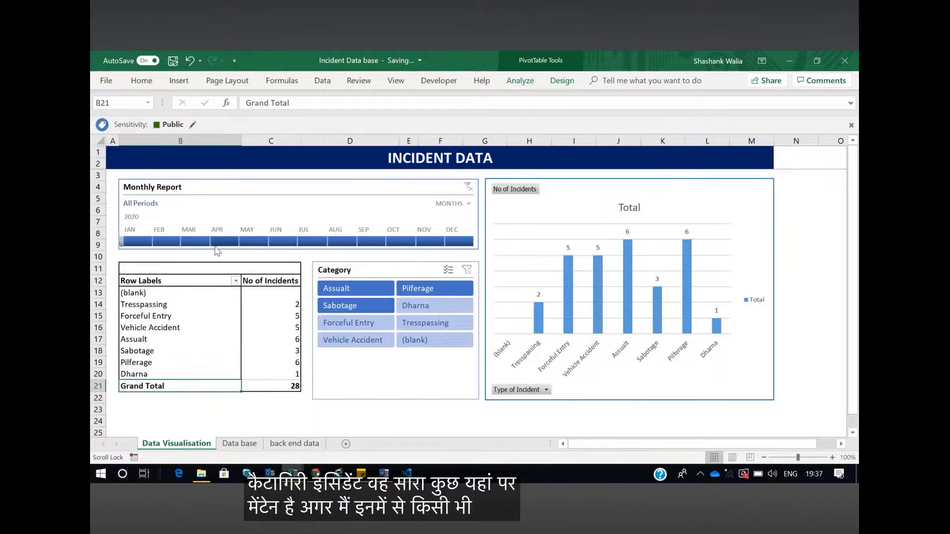
Filter the incident dashboard to March 2020, showing the Pilferage category first and the Assualt category second
{"action": "left_click", "coordinate": [199, 242]}
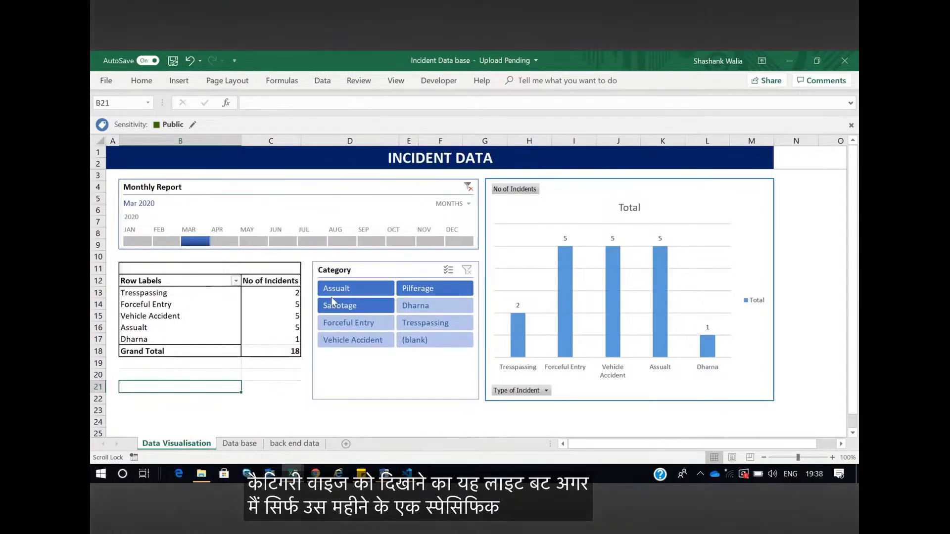
{"action": "left_click", "coordinate": [421, 288]}
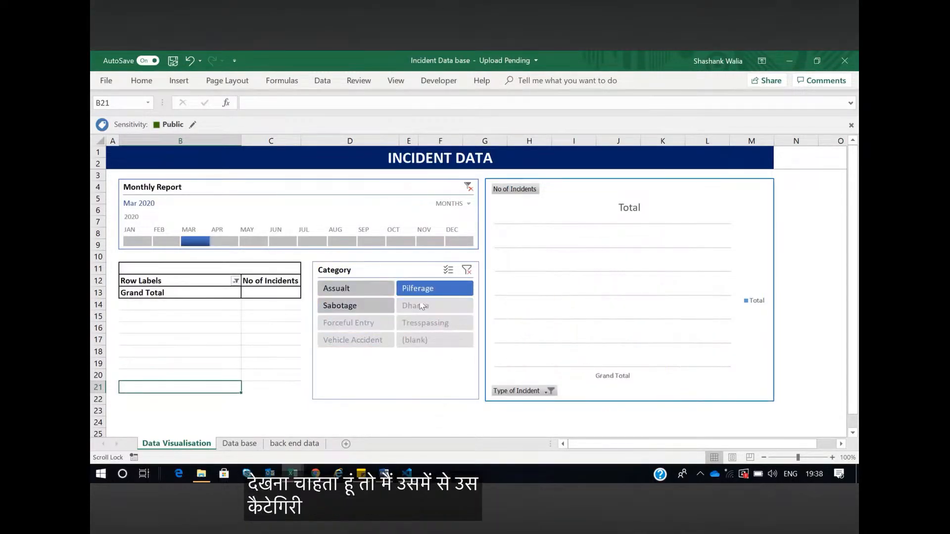
{"action": "left_click", "coordinate": [360, 287]}
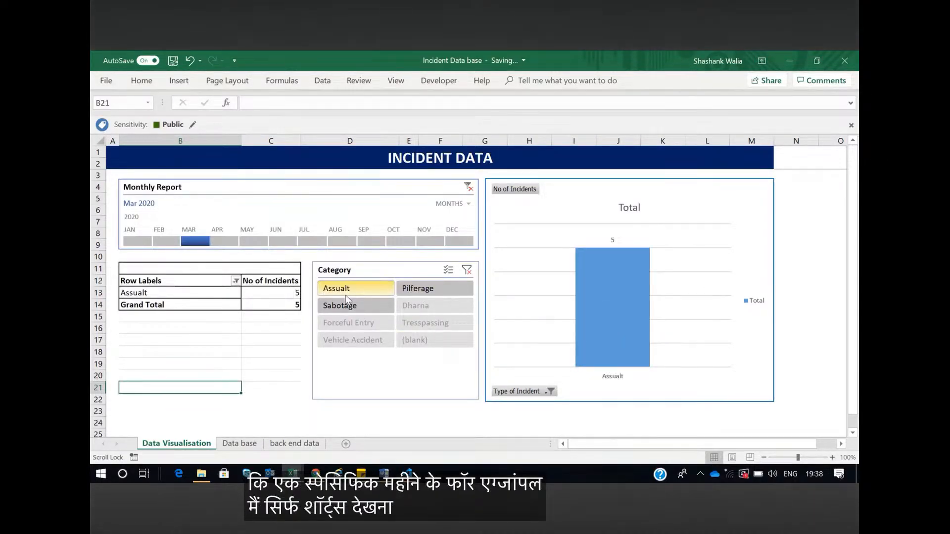
Switch the Monthly Report timeline through April, May and March 2020 for the Assualt category
{"action": "left_click", "coordinate": [226, 242]}
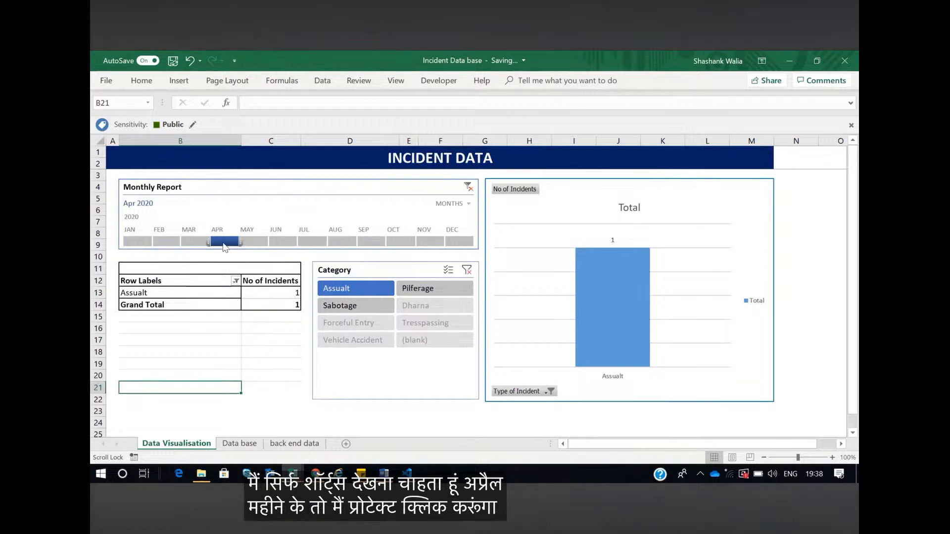
{"action": "left_click", "coordinate": [258, 241]}
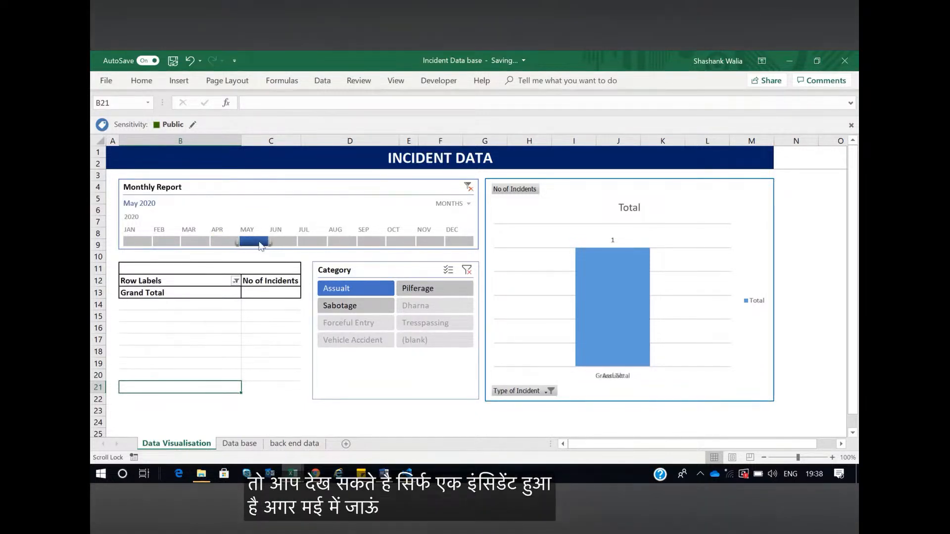
{"action": "left_click", "coordinate": [188, 242]}
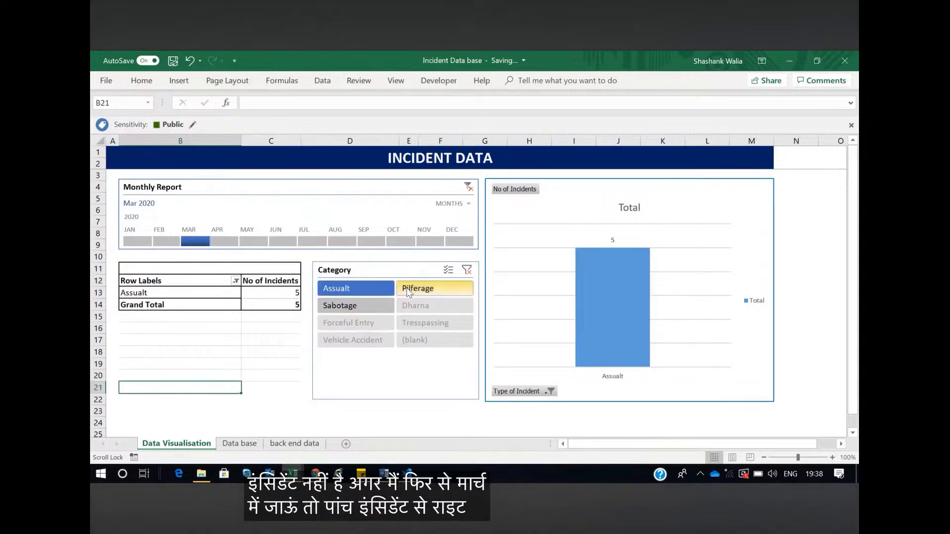
Filter the incident dashboard to the Sabotage category for April 2020
{"action": "left_click", "coordinate": [356, 306]}
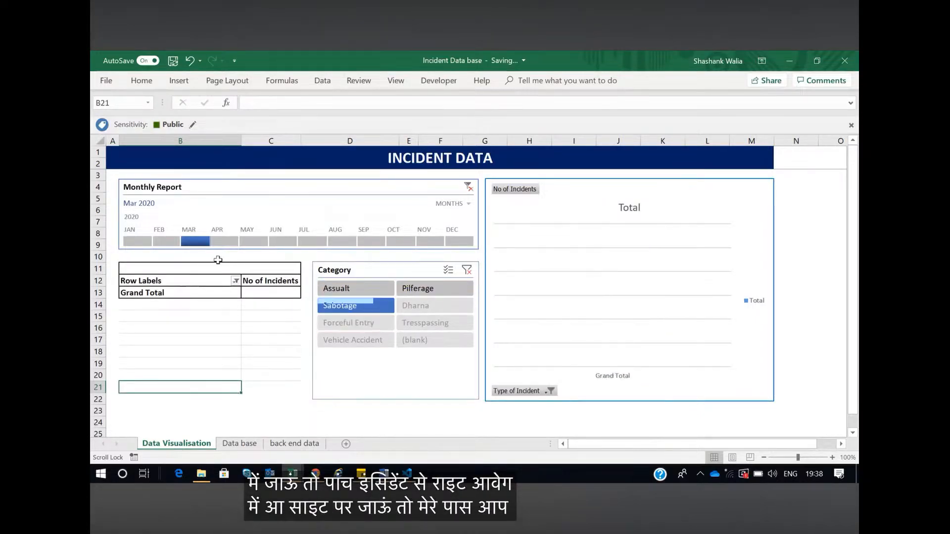
{"action": "left_click", "coordinate": [221, 241]}
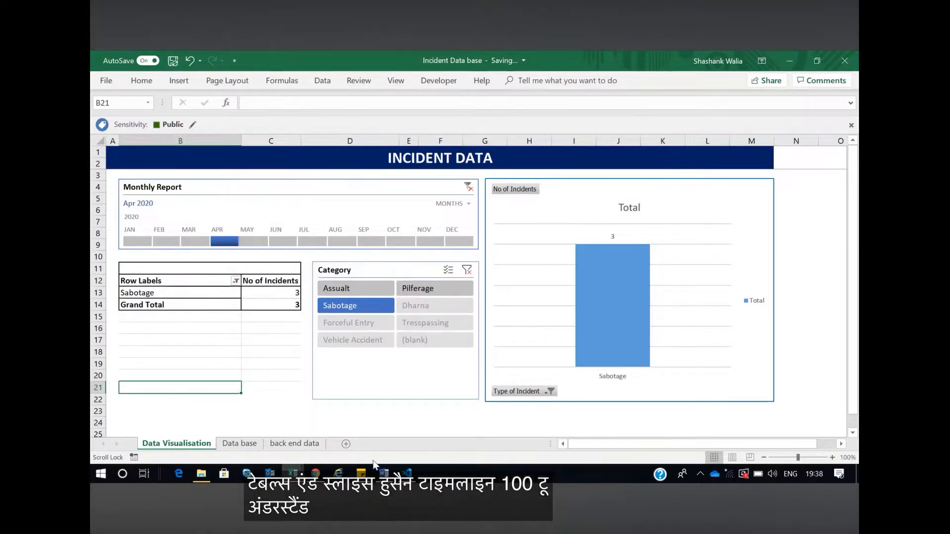
Switch to the Final_Worksheet_for_Attendees workbook and look through the order records on the Pivot Data sheet
{"action": "mouse_move", "coordinate": [293, 474]}
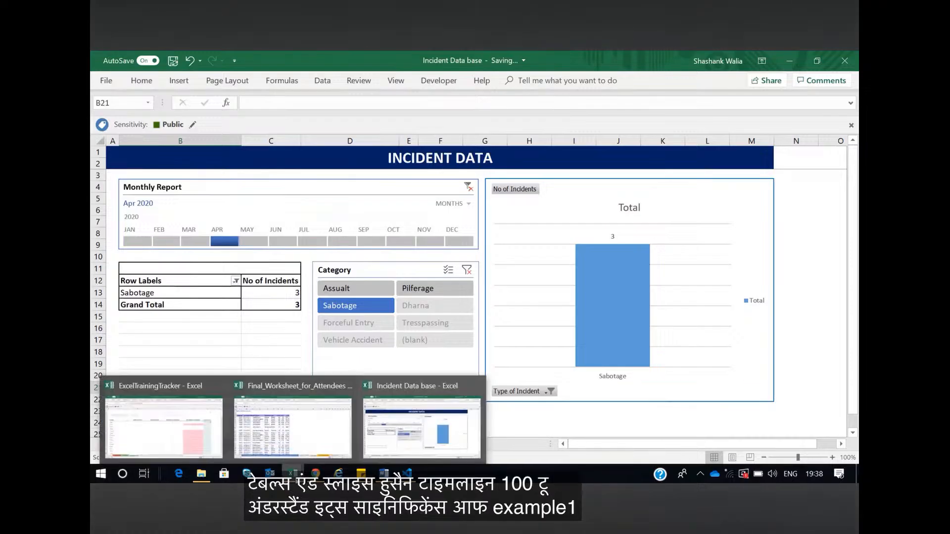
{"action": "left_click", "coordinate": [307, 431]}
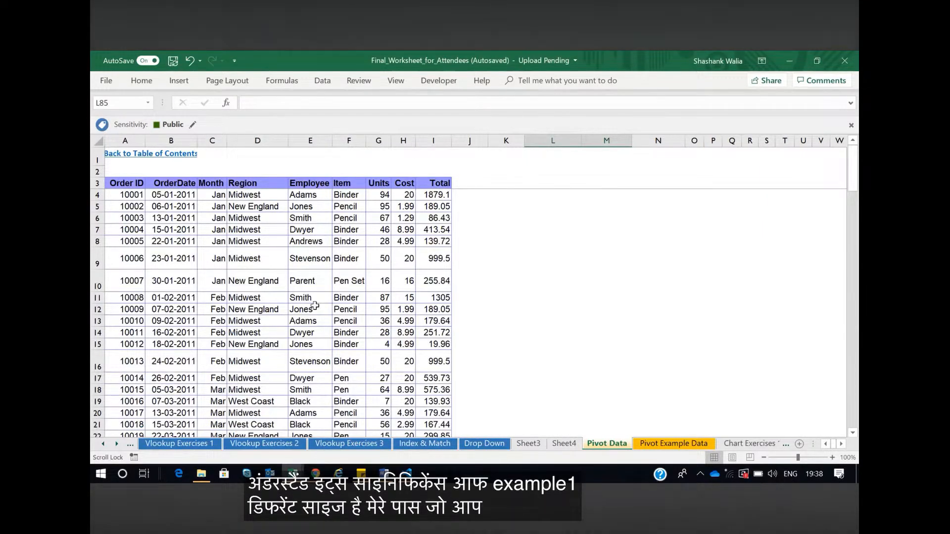
{"action": "scroll", "coordinate": [314, 305], "scroll_direction": "down", "scroll_amount": 20}
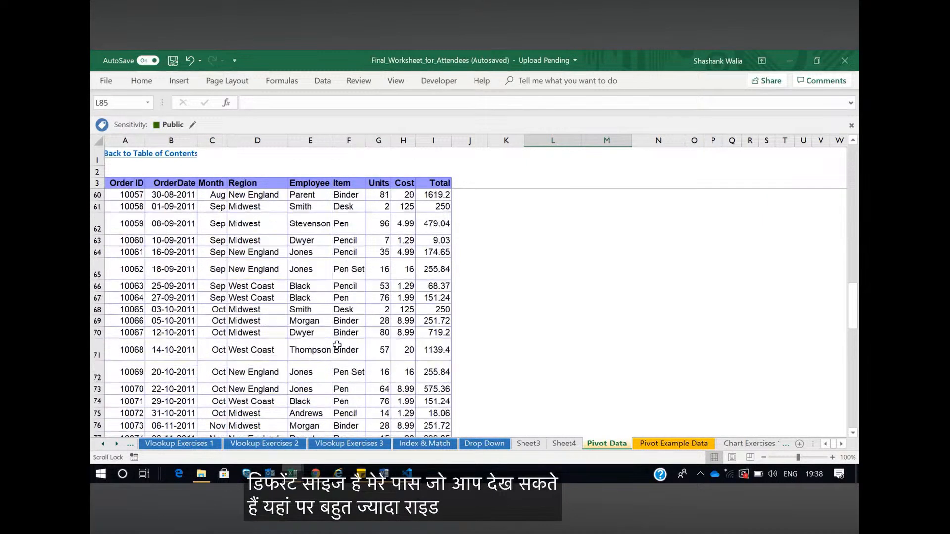
{"action": "scroll", "coordinate": [337, 345], "scroll_direction": "up", "scroll_amount": 20}
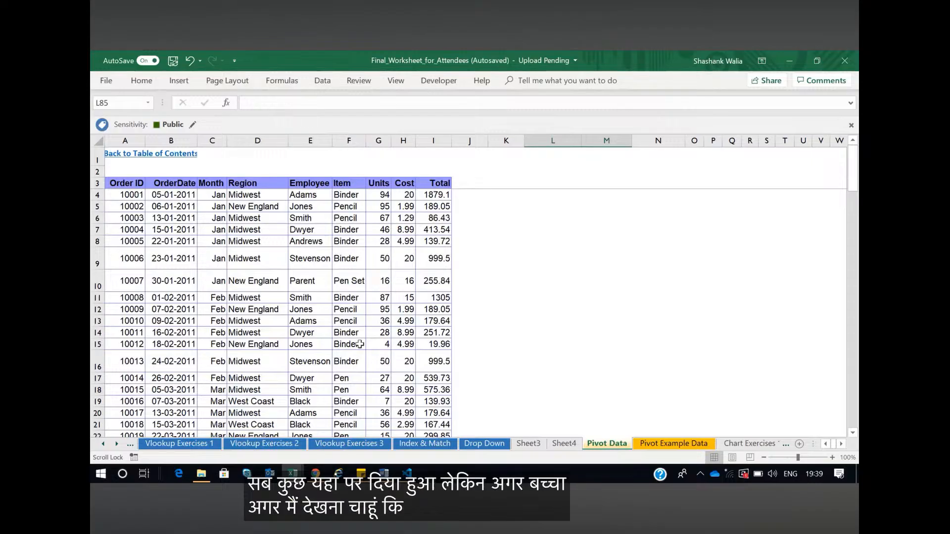
{"action": "left_click", "coordinate": [326, 194]}
{"action": "left_click", "coordinate": [345, 196]}
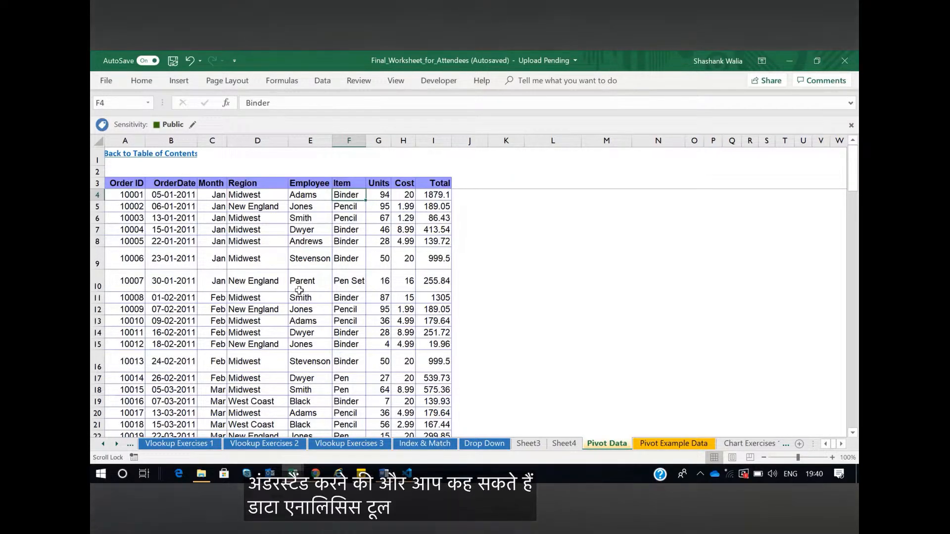
Select the entire order table on the Pivot Data sheet, from the Order ID header through the last Total value
{"action": "left_click", "coordinate": [128, 185]}
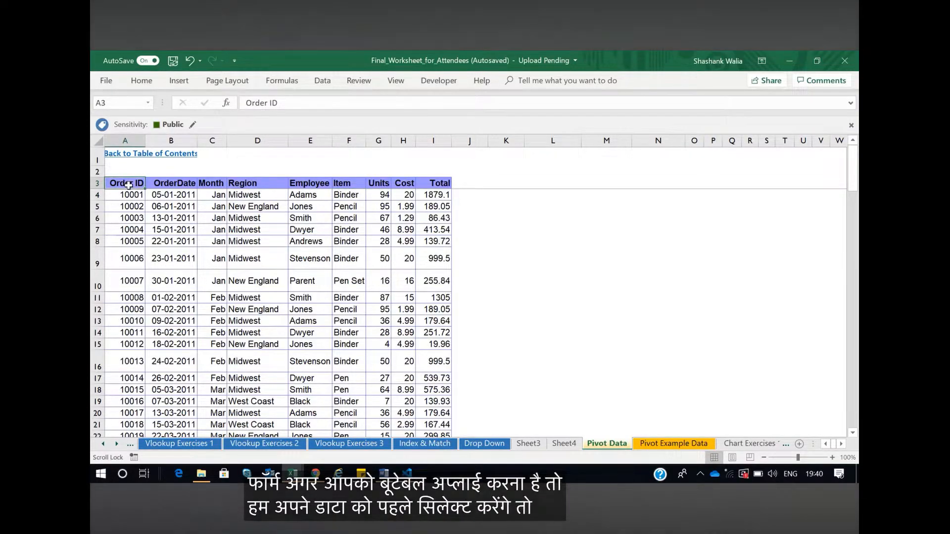
{"action": "left_click_drag", "start_coordinate": [128, 185], "coordinate": [439, 384]}
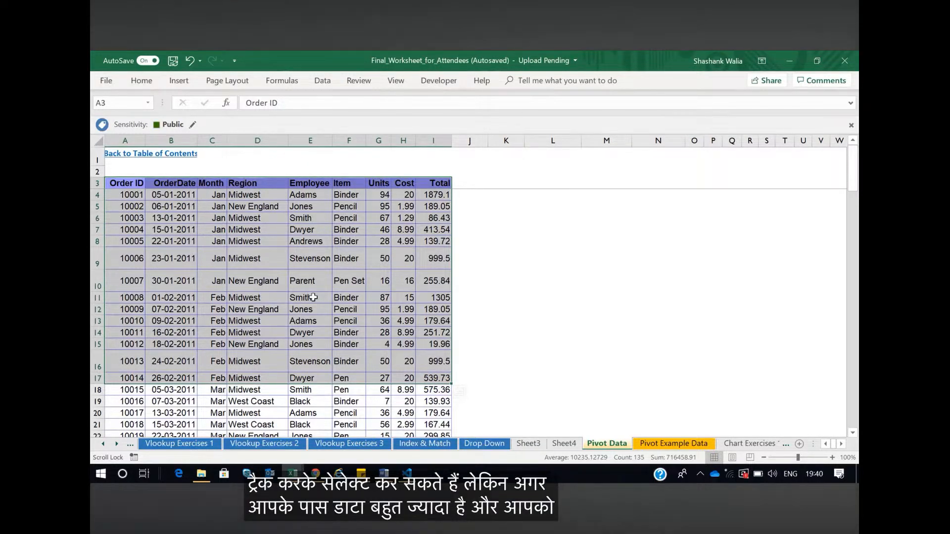
{"action": "left_click", "coordinate": [123, 186]}
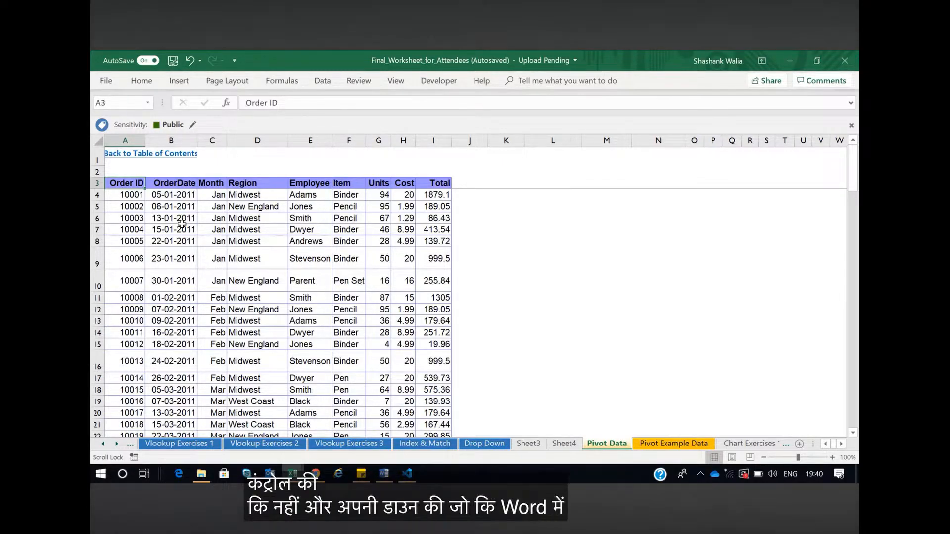
{"action": "key", "text": "ctrl+shift+Down"}
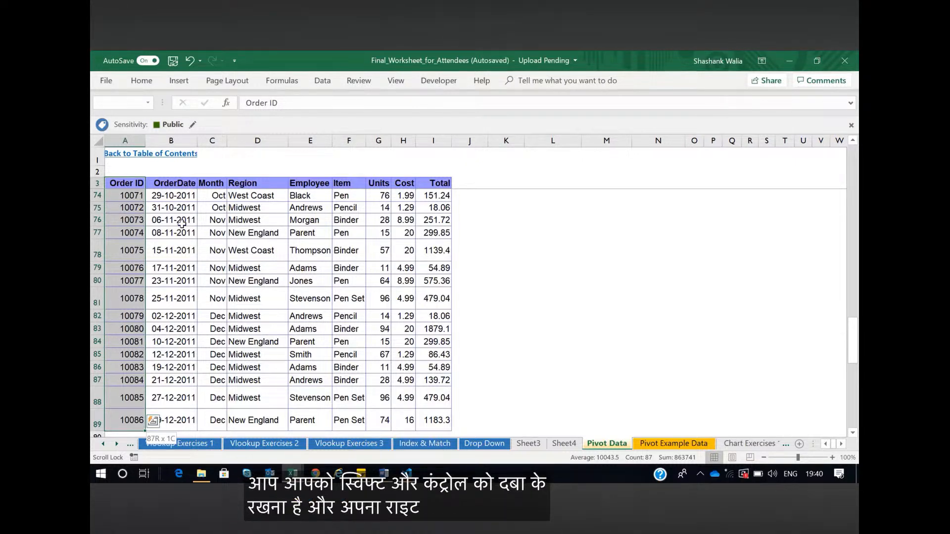
{"action": "key", "text": "ctrl+shift+Right"}
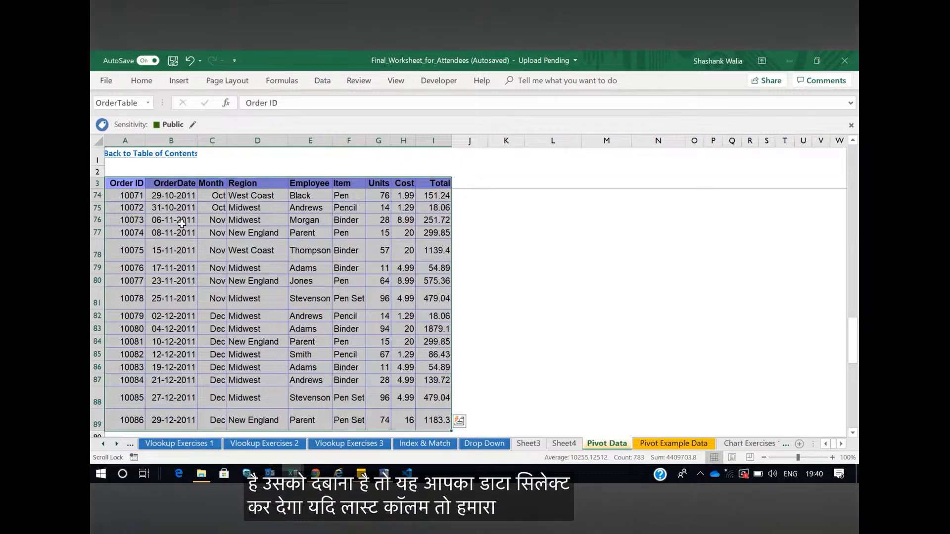
Insert the recommended pivot table with Count of Order ID, Sum of Cost and Average of Total by Item
{"action": "left_click", "coordinate": [179, 81]}
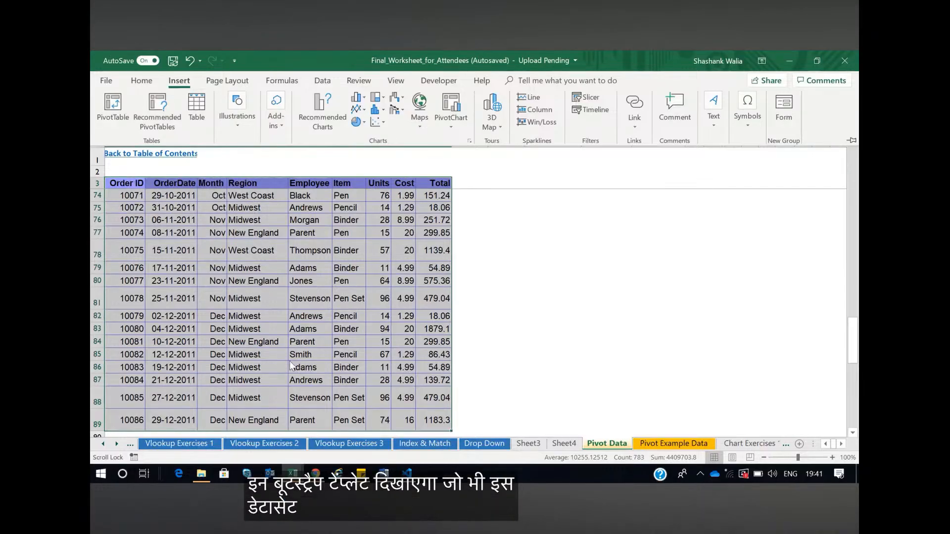
{"action": "left_click", "coordinate": [167, 125]}
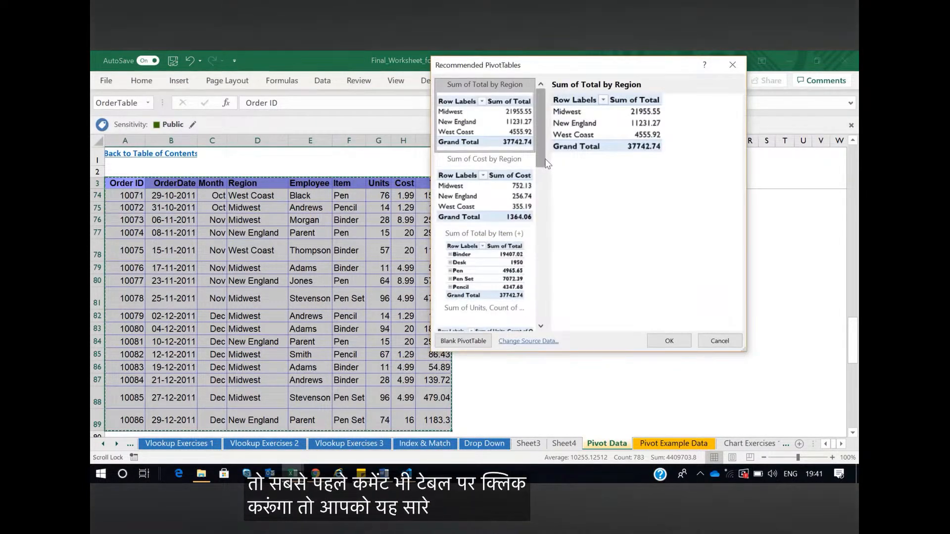
{"action": "left_click_drag", "start_coordinate": [544, 157], "coordinate": [541, 314]}
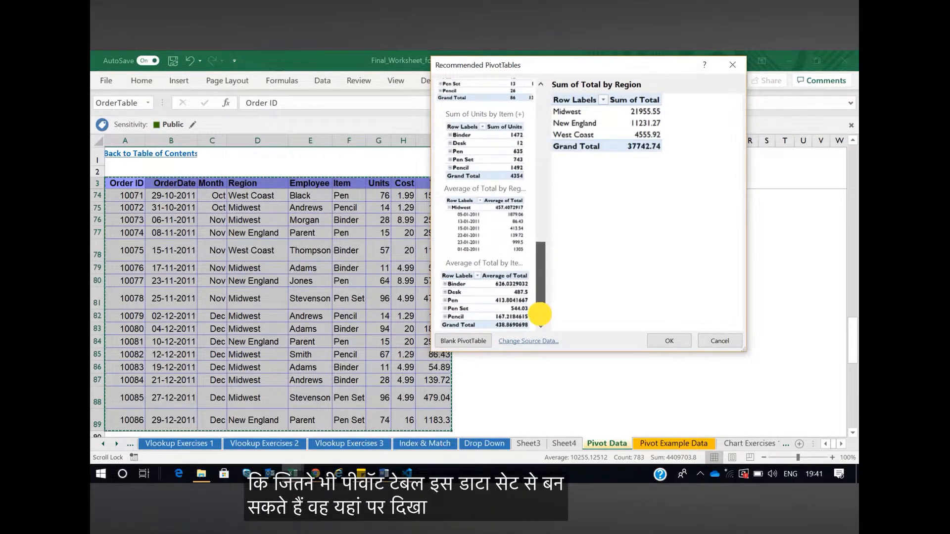
{"action": "left_click_drag", "start_coordinate": [544, 274], "coordinate": [542, 245]}
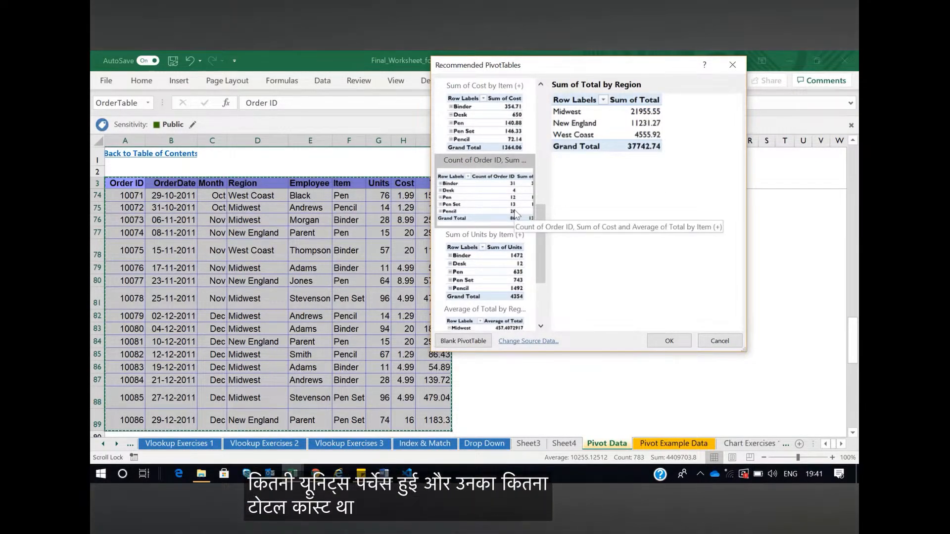
{"action": "scroll", "coordinate": [486, 214], "scroll_direction": "up", "scroll_amount": 2}
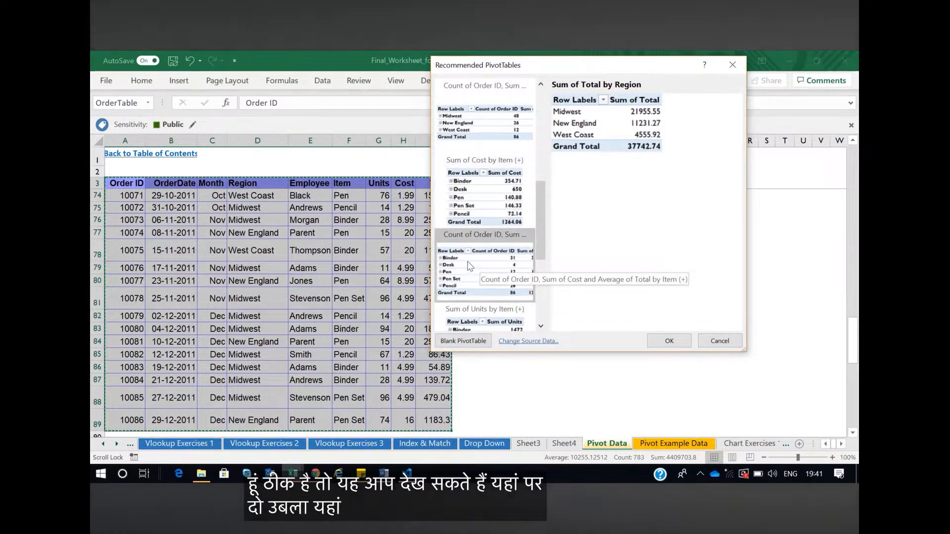
{"action": "left_click", "coordinate": [504, 276]}
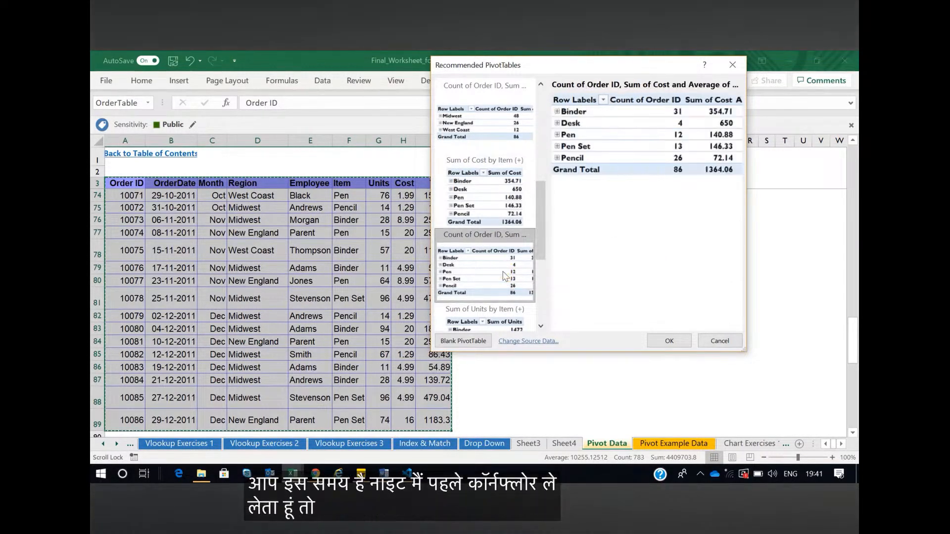
{"action": "left_click", "coordinate": [667, 343]}
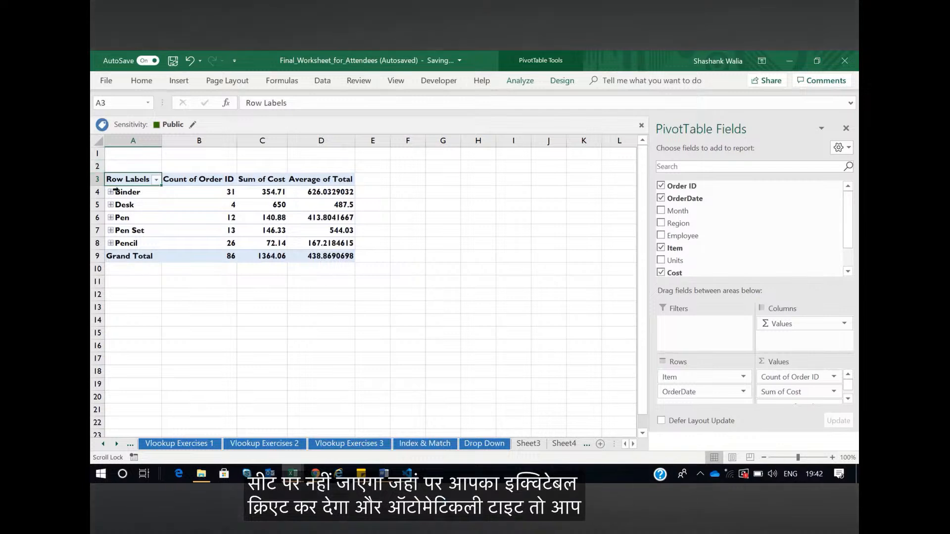
Examine the Binder row's order count, cost and average, and expand and collapse its order dates
{"action": "left_click", "coordinate": [220, 192]}
{"action": "left_click", "coordinate": [281, 192]}
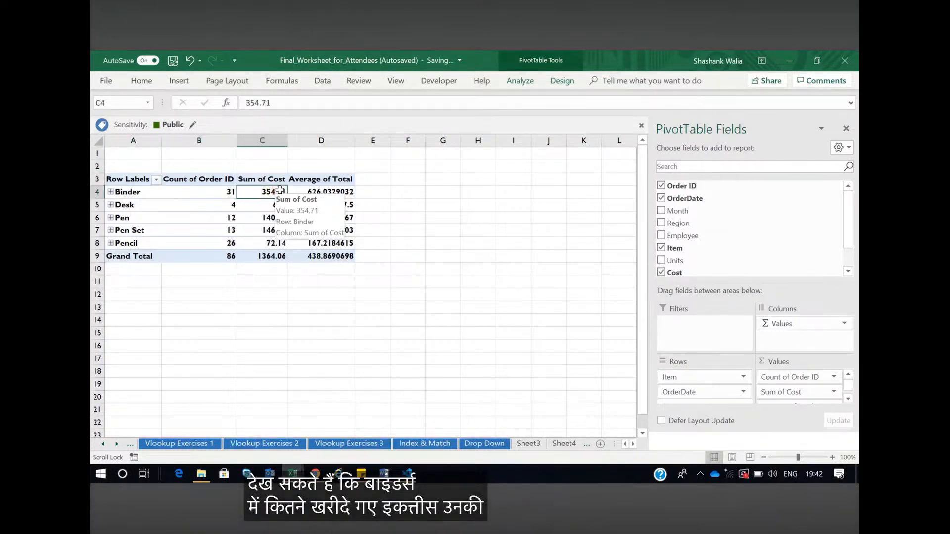
{"action": "left_click", "coordinate": [339, 193]}
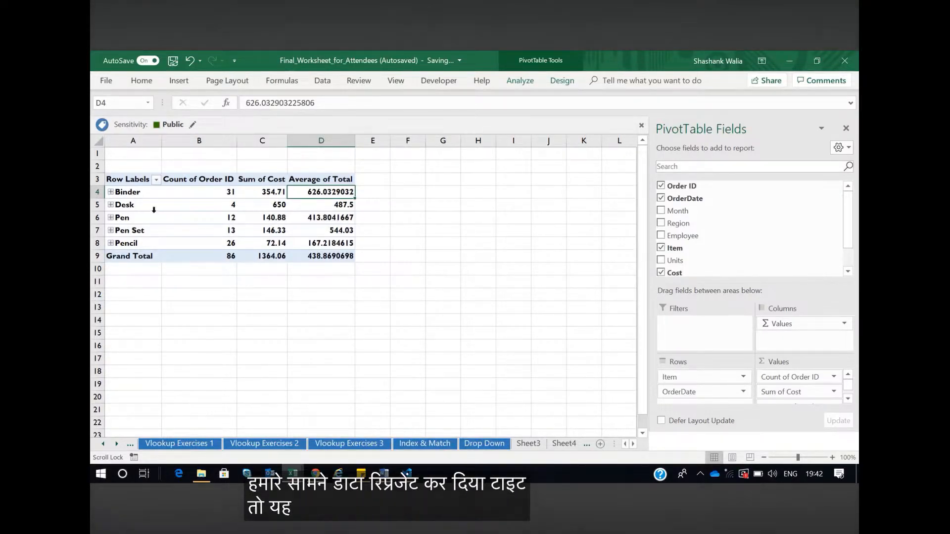
{"action": "left_click", "coordinate": [111, 192]}
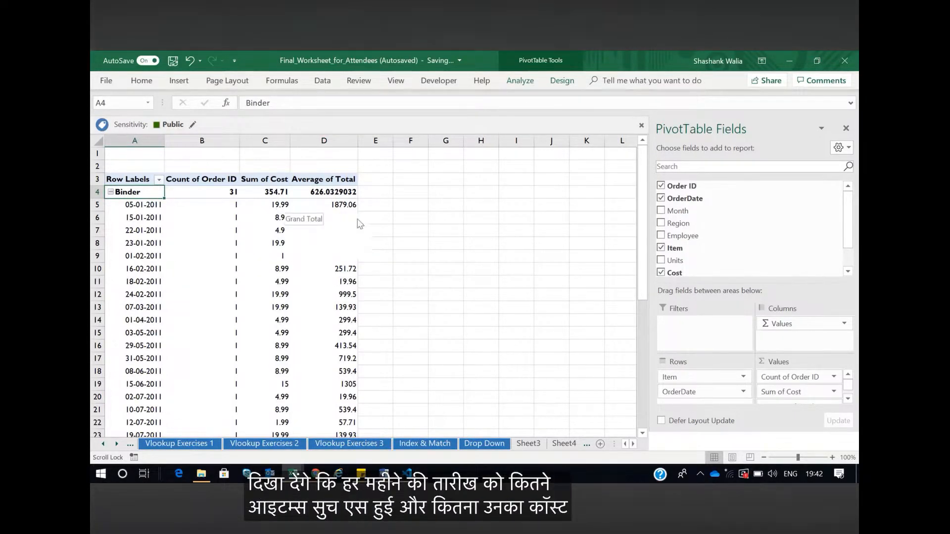
{"action": "left_click", "coordinate": [111, 191]}
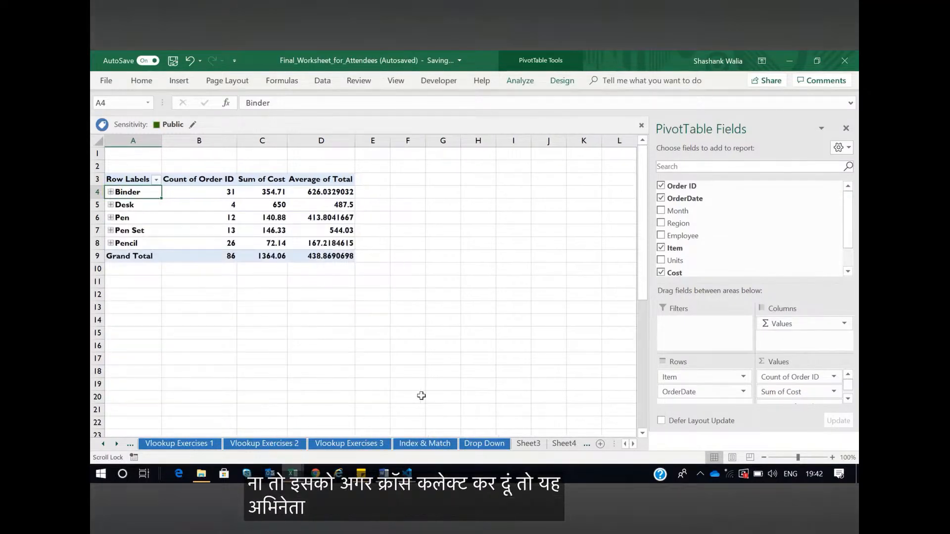
Return to the Pivot Data sheet and start a blank PivotTable from the selected range A3:I89
{"action": "left_click", "coordinate": [588, 445]}
{"action": "left_click", "coordinate": [561, 446]}
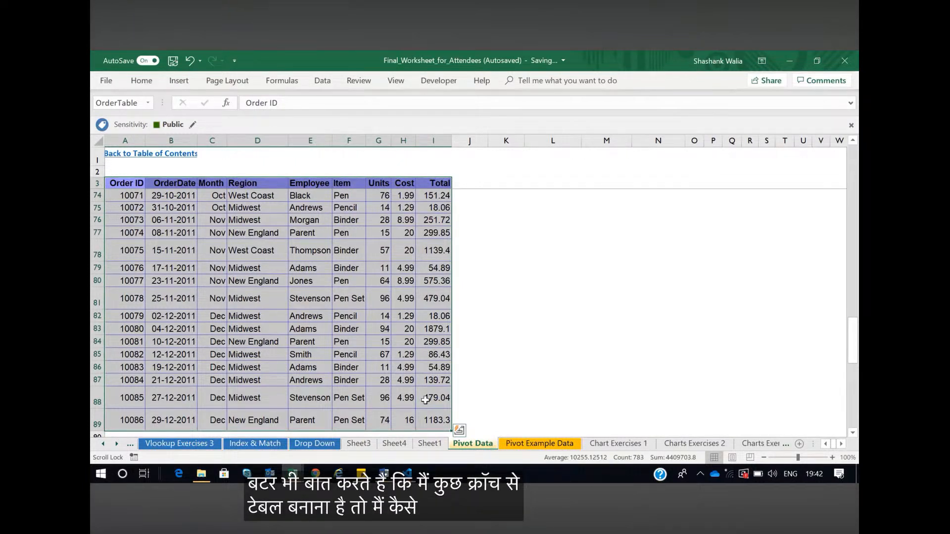
{"action": "left_click", "coordinate": [177, 81]}
{"action": "left_click", "coordinate": [111, 113]}
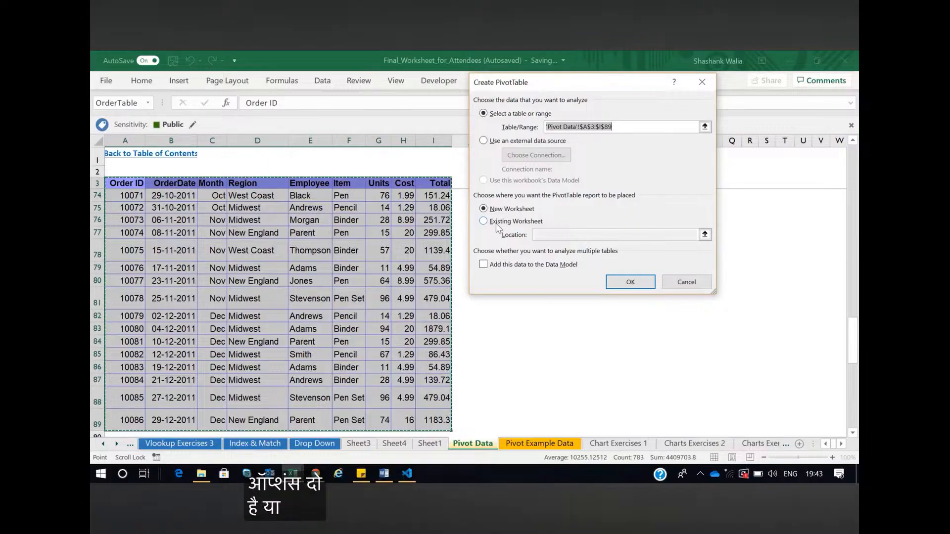
Set the PivotTable report's location to cell K13 of the existing Pivot Data worksheet
{"action": "scroll", "coordinate": [462, 349], "scroll_direction": "up", "scroll_amount": 5}
{"action": "scroll", "coordinate": [463, 349], "scroll_direction": "up", "scroll_amount": 18}
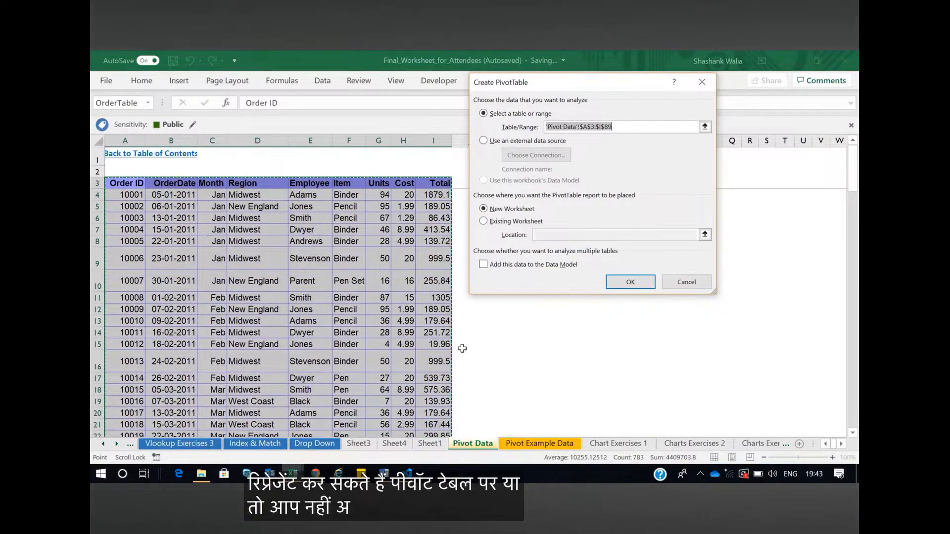
{"action": "left_click", "coordinate": [483, 221]}
{"action": "left_click_drag", "start_coordinate": [584, 82], "coordinate": [327, 89]}
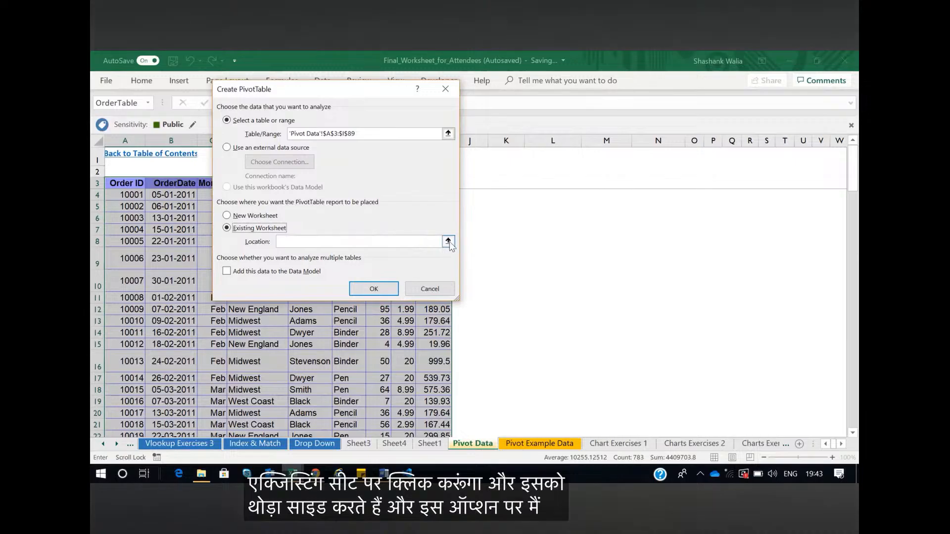
{"action": "left_click", "coordinate": [448, 242]}
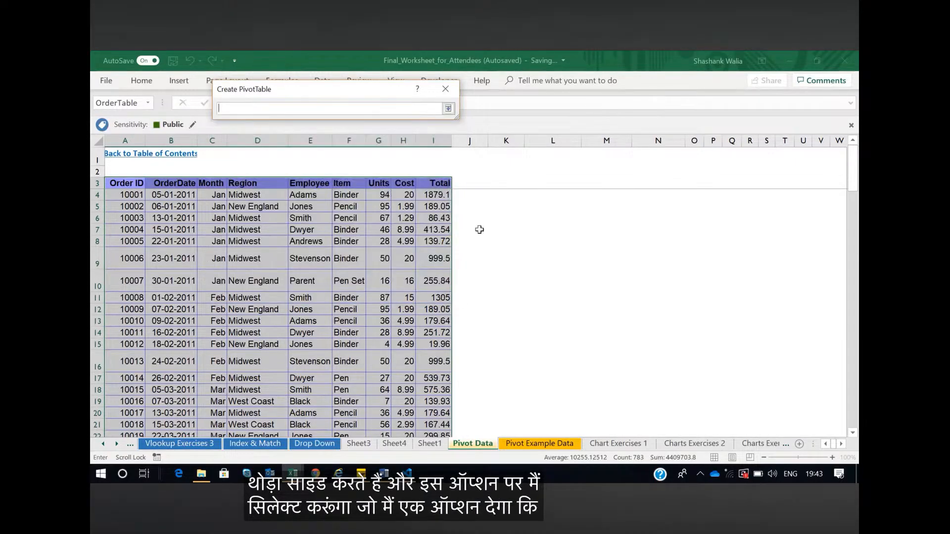
{"action": "left_click", "coordinate": [512, 322]}
{"action": "left_click", "coordinate": [448, 109]}
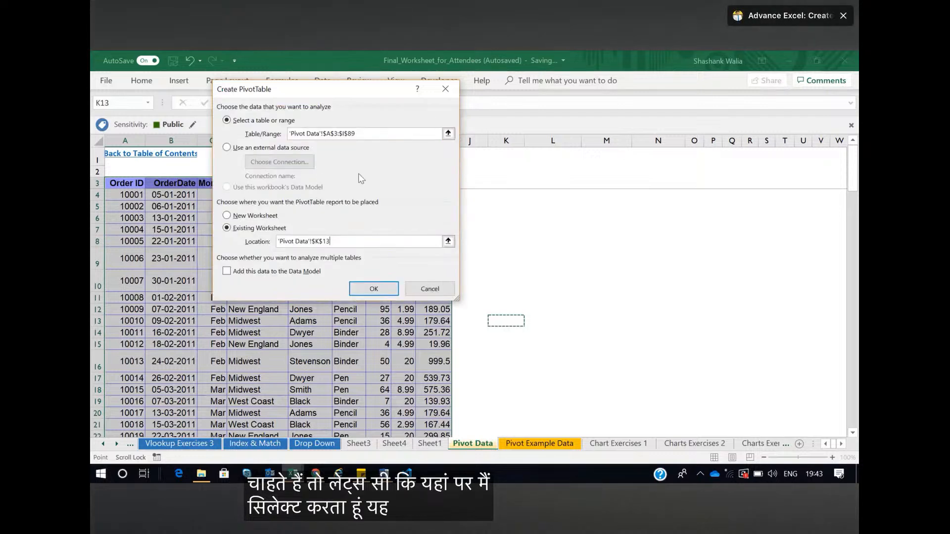
Create the pivot table at K13 with Item as rows and the sums of Units and Cost as values
{"action": "left_click", "coordinate": [372, 289]}
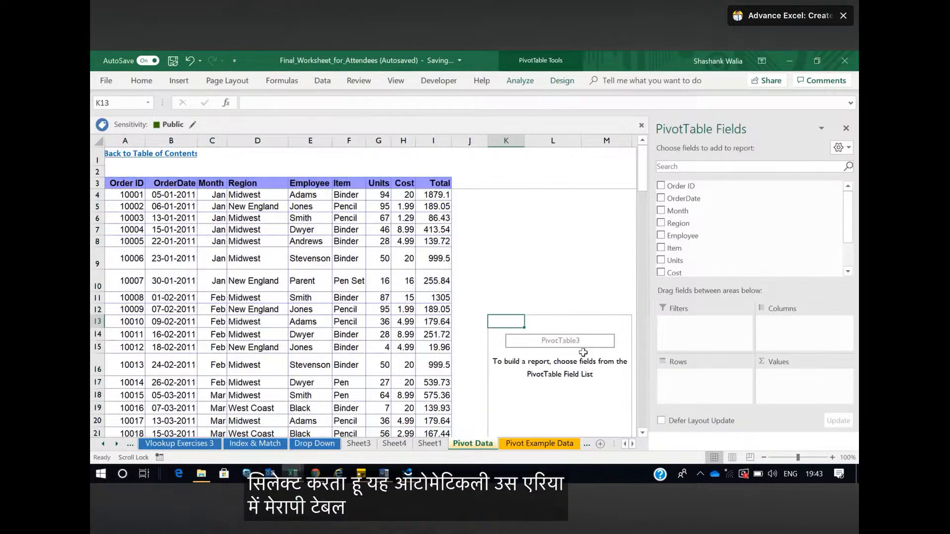
{"action": "scroll", "coordinate": [560, 274], "scroll_direction": "down", "scroll_amount": 3}
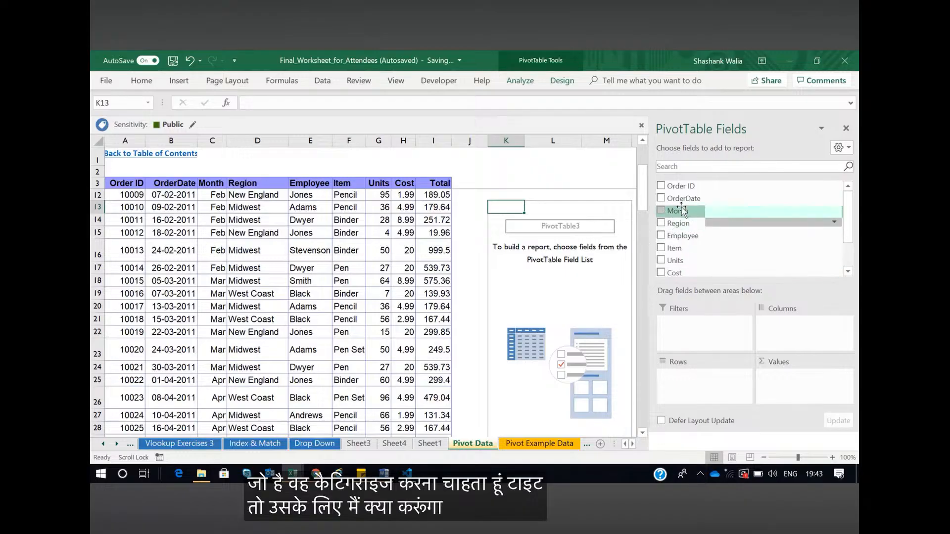
{"action": "left_click", "coordinate": [661, 249]}
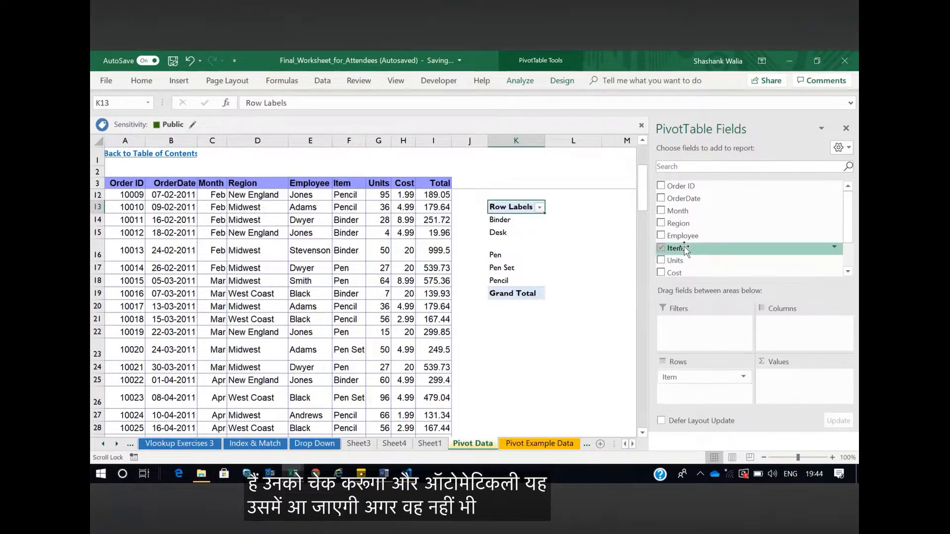
{"action": "scroll", "coordinate": [683, 243], "scroll_direction": "down", "scroll_amount": 1}
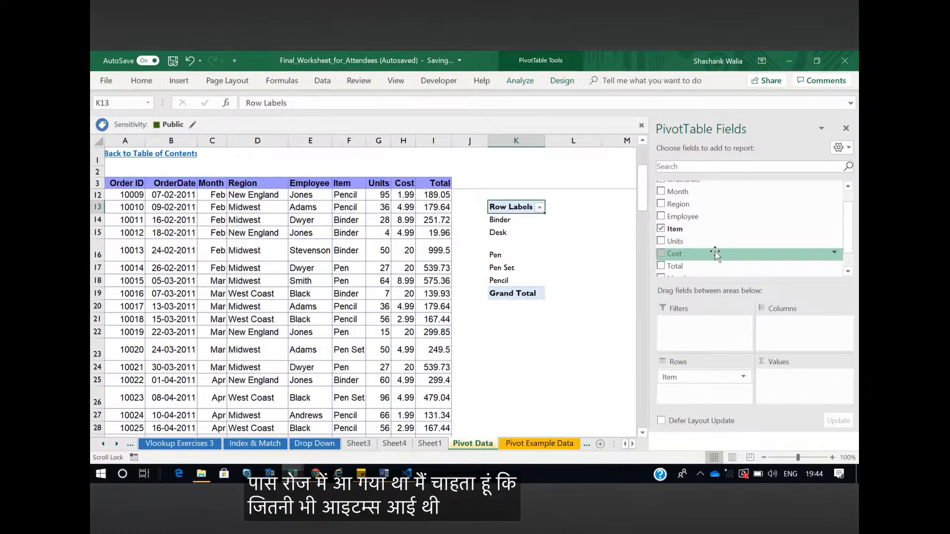
{"action": "left_click_drag", "start_coordinate": [690, 255], "coordinate": [791, 377]}
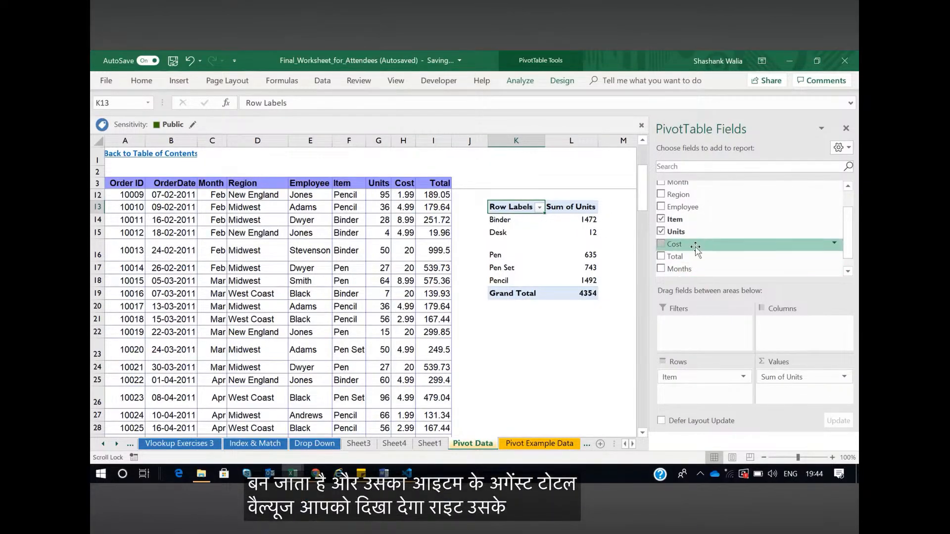
{"action": "left_click_drag", "start_coordinate": [683, 246], "coordinate": [792, 391]}
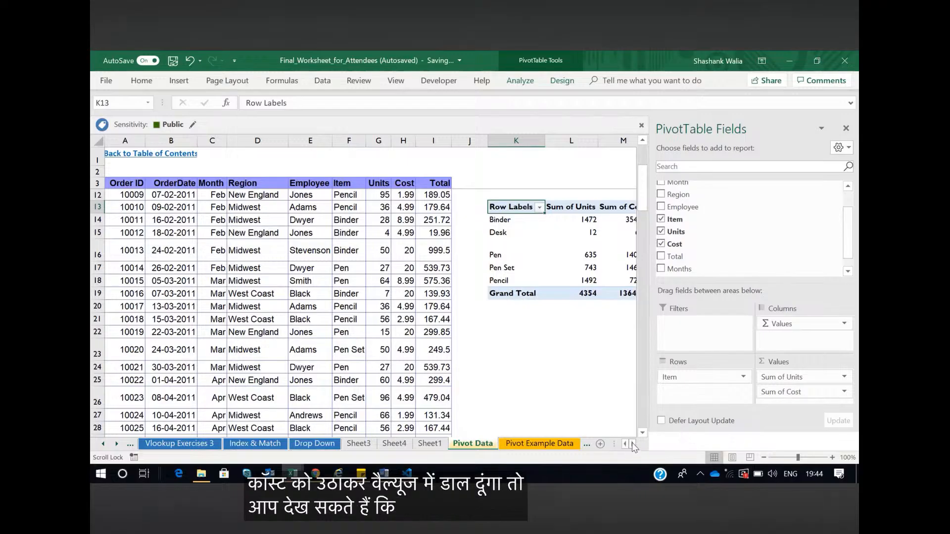
Add Employee beneath Item in the pivot table's rows and collapse the Binder, Desk, Pen, Pen Set and Pencil groups
{"action": "scroll", "coordinate": [424, 219], "scroll_direction": "right", "scroll_amount": 2}
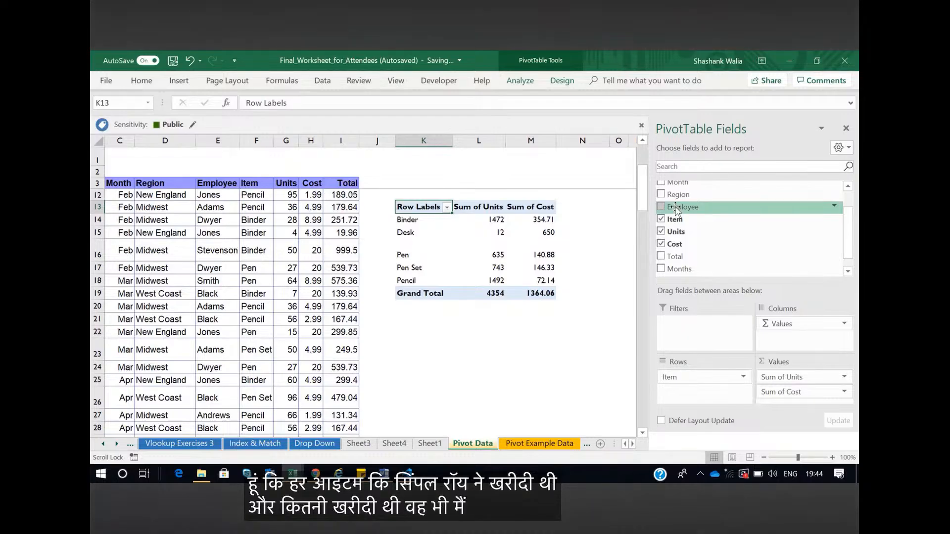
{"action": "left_click_drag", "start_coordinate": [677, 210], "coordinate": [690, 396]}
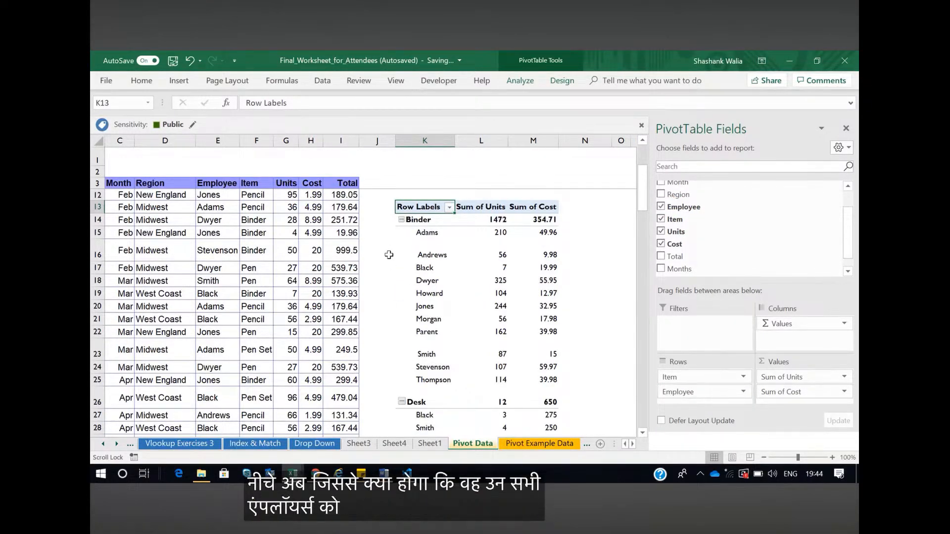
{"action": "left_click", "coordinate": [401, 220]}
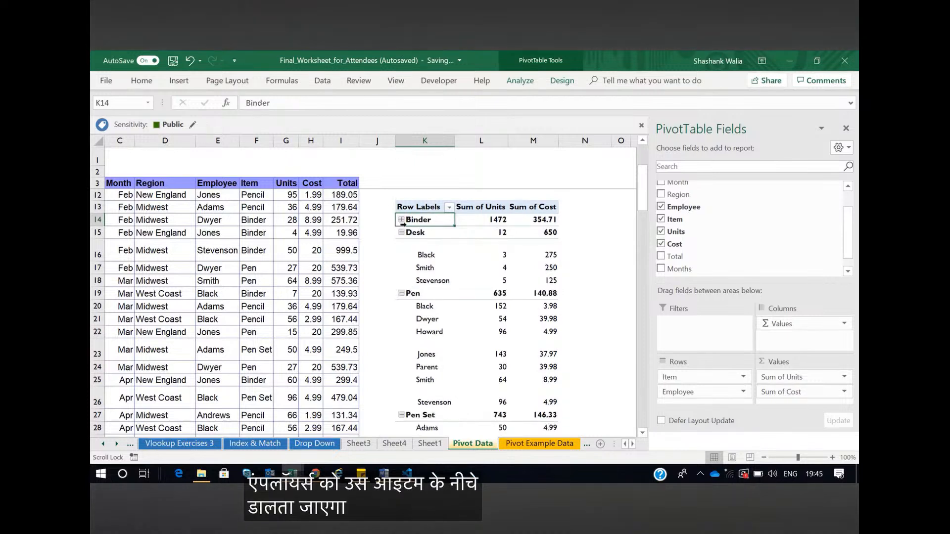
{"action": "left_click", "coordinate": [402, 233]}
{"action": "left_click", "coordinate": [401, 254]}
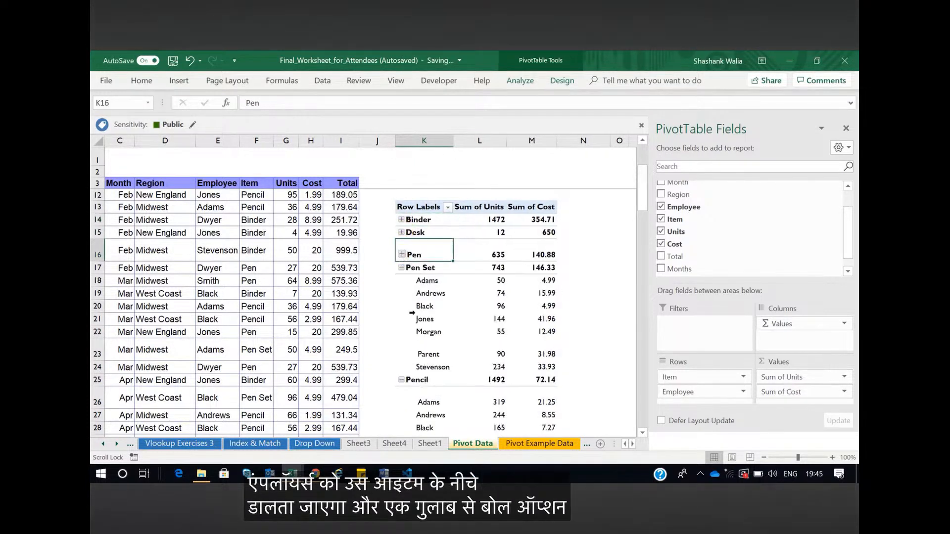
{"action": "left_click", "coordinate": [401, 267]}
{"action": "left_click", "coordinate": [401, 280]}
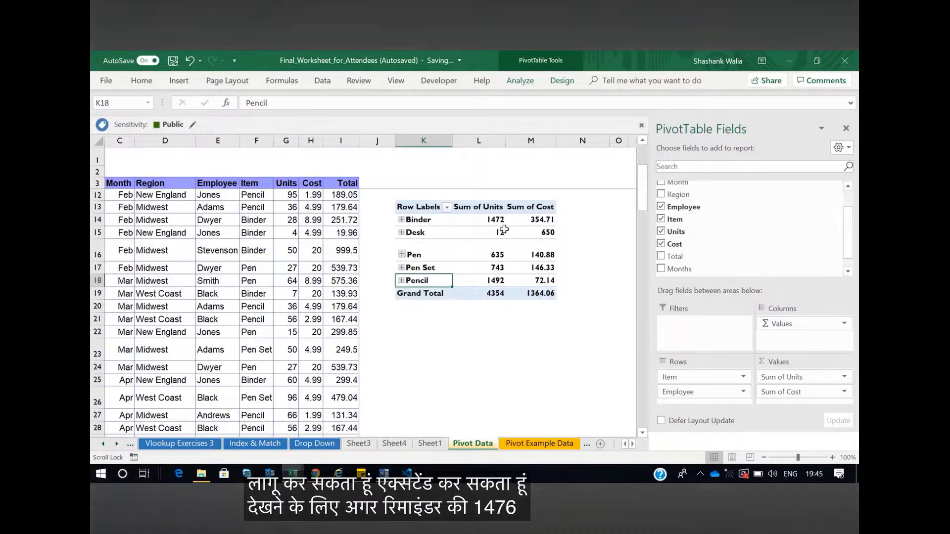
Expand the Binder group to examine its units and cost per employee, and collapse it again
{"action": "left_click", "coordinate": [401, 219]}
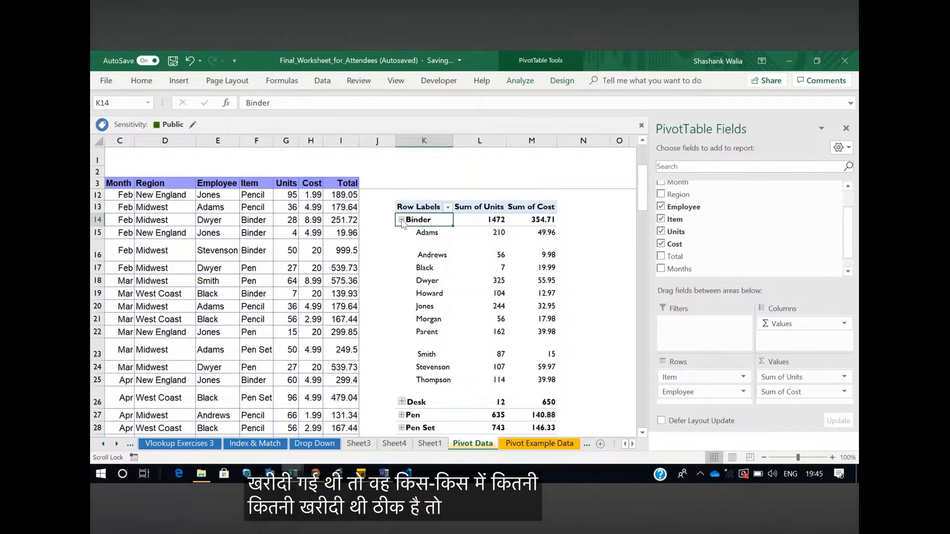
{"action": "left_click", "coordinate": [401, 220]}
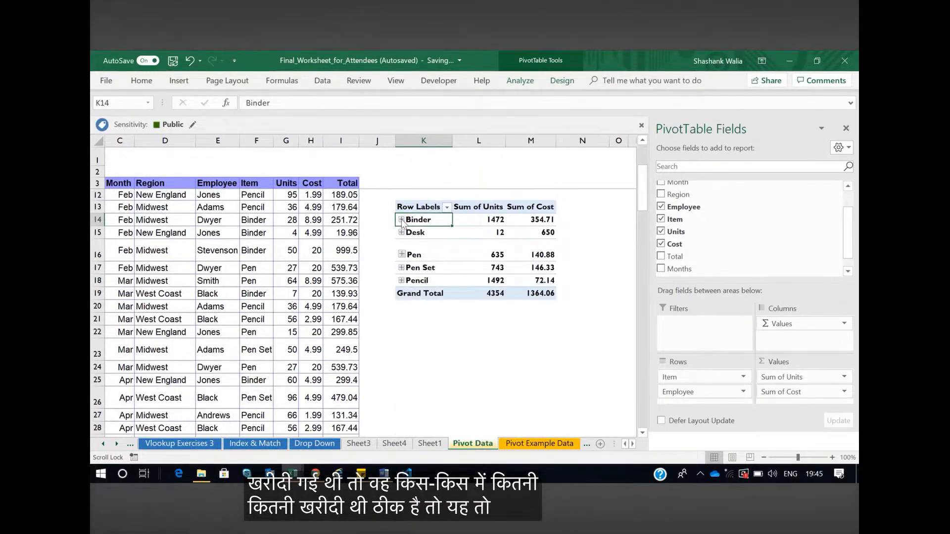
{"action": "left_click", "coordinate": [405, 319]}
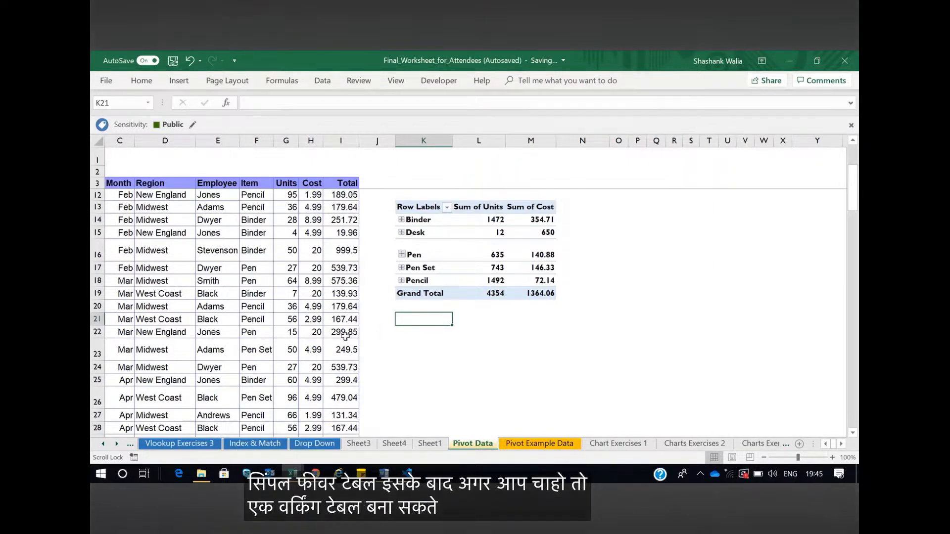
Select the order records in A3:I89 and start another blank PivotTable from them
{"action": "scroll", "coordinate": [345, 336], "scroll_direction": "up", "scroll_amount": 3}
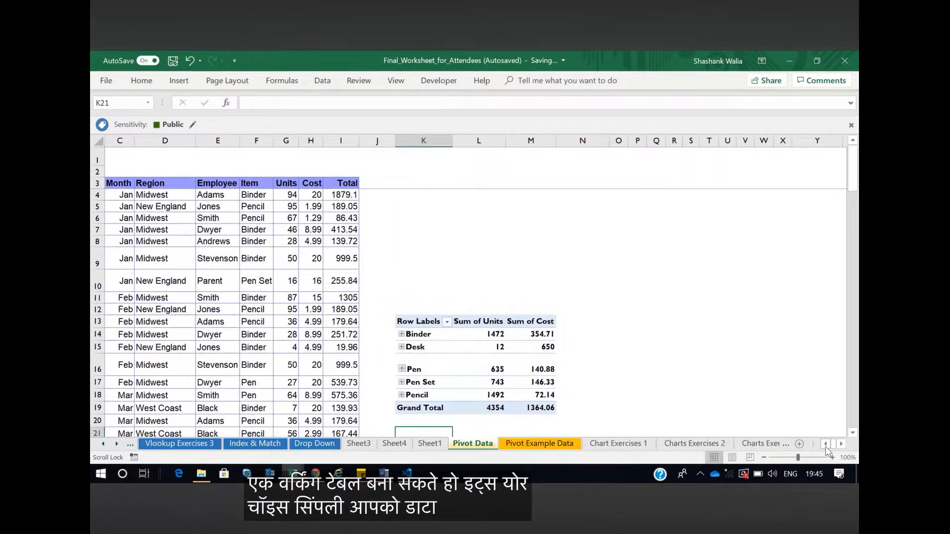
{"action": "left_click", "coordinate": [826, 444]}
{"action": "left_click", "coordinate": [135, 182]}
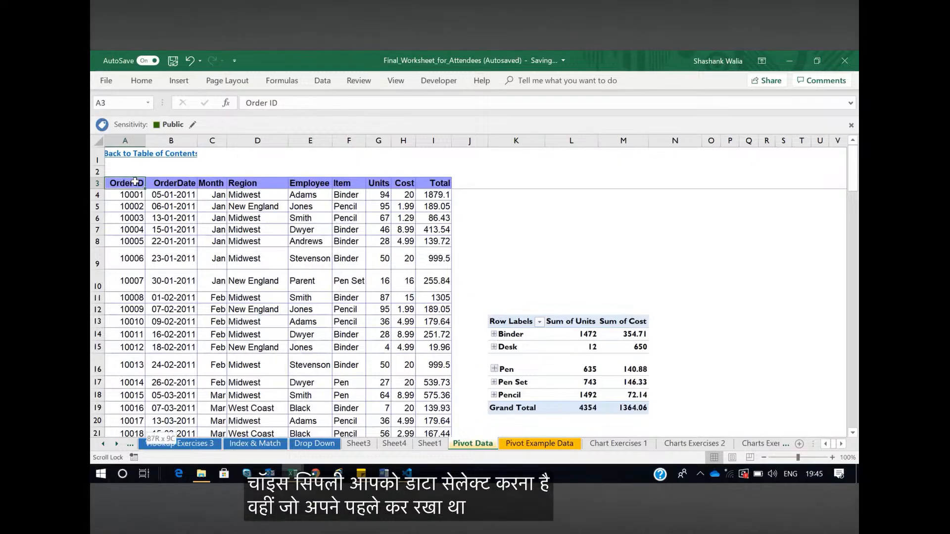
{"action": "key", "text": "ctrl+shift+End"}
{"action": "left_click_drag", "start_coordinate": [853, 356], "coordinate": [853, 187]}
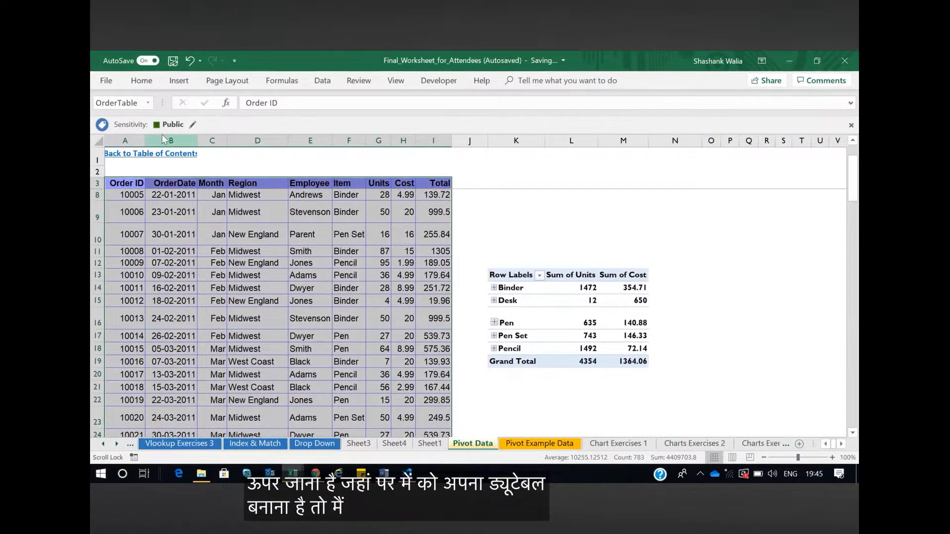
{"action": "left_click", "coordinate": [179, 80]}
{"action": "left_click", "coordinate": [118, 115]}
Place the new PivotTable at cell K24 of the existing Pivot Data worksheet
{"action": "left_click", "coordinate": [227, 227]}
{"action": "left_click", "coordinate": [448, 241]}
{"action": "scroll", "coordinate": [556, 330], "scroll_direction": "down", "scroll_amount": 2}
{"action": "scroll", "coordinate": [556, 330], "scroll_direction": "up", "scroll_amount": 20}
{"action": "scroll", "coordinate": [546, 343], "scroll_direction": "down", "scroll_amount": 1}
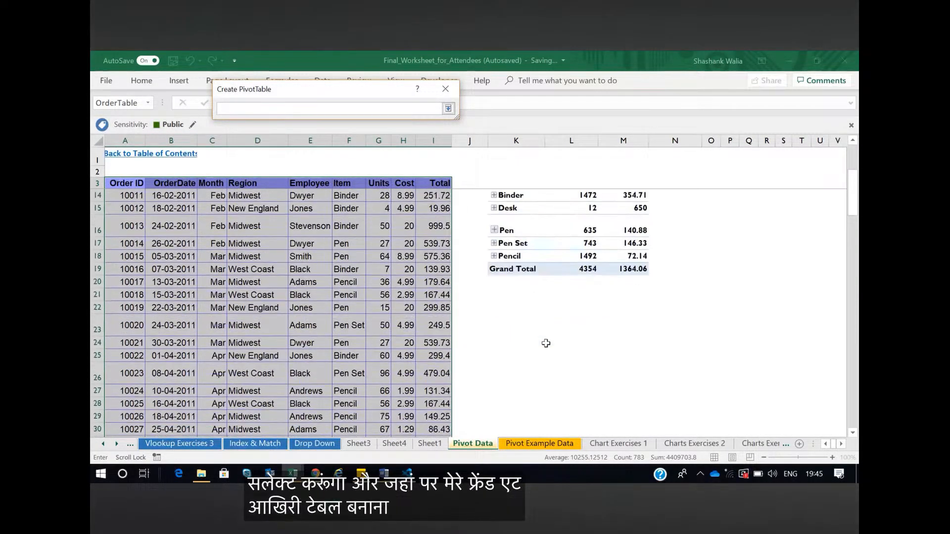
{"action": "left_click", "coordinate": [498, 346]}
{"action": "left_click", "coordinate": [449, 108]}
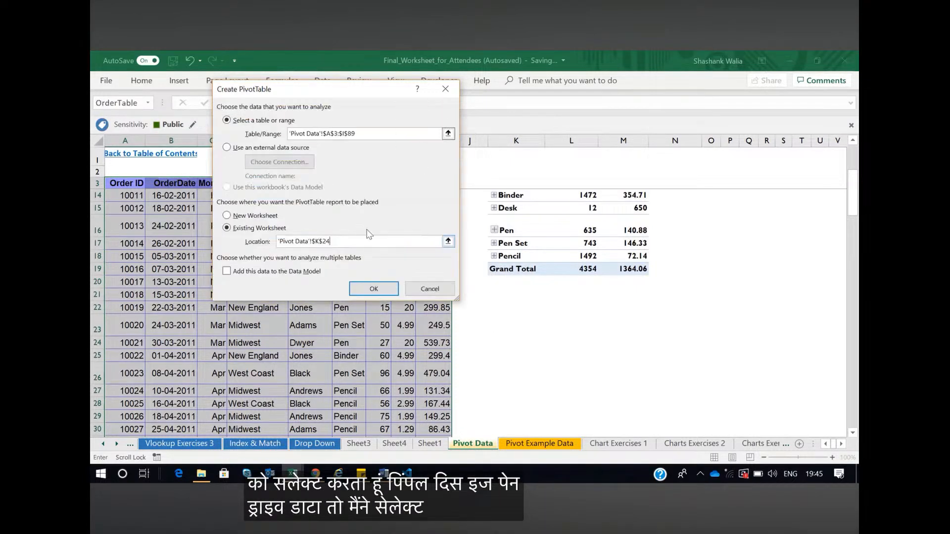
{"action": "left_click", "coordinate": [374, 289]}
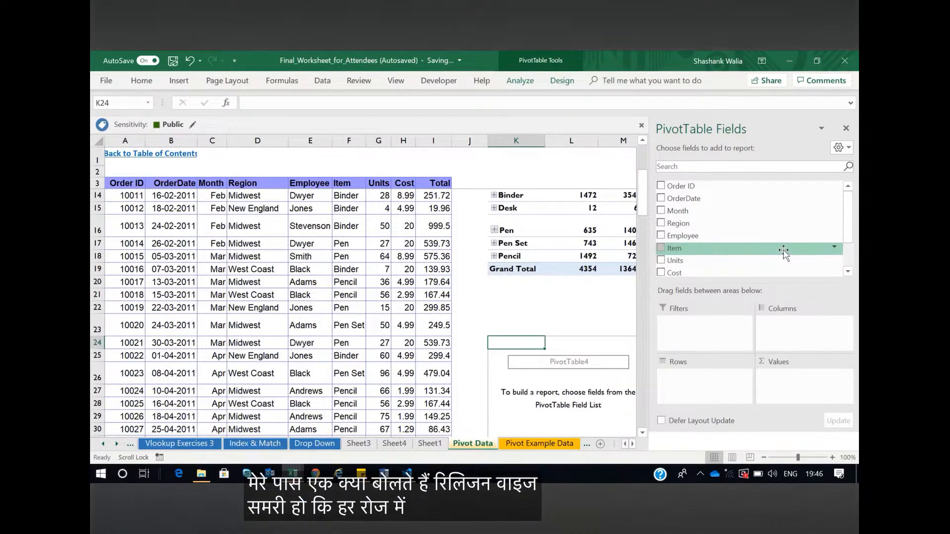
Build the K24 pivot table with Region as rows, Sum of Cost as values and Month as report filter, and close the field list
{"action": "left_click_drag", "start_coordinate": [669, 227], "coordinate": [695, 381]}
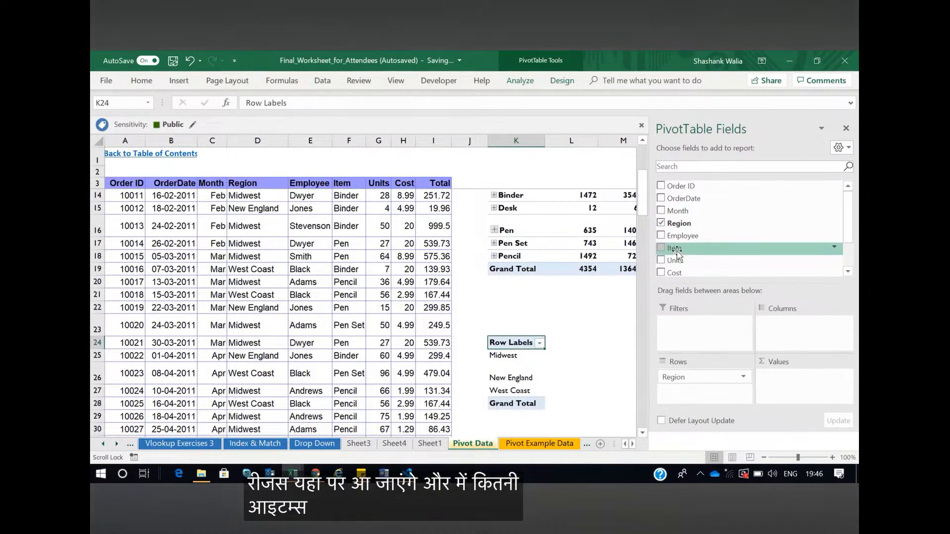
{"action": "left_click_drag", "start_coordinate": [674, 273], "coordinate": [800, 380]}
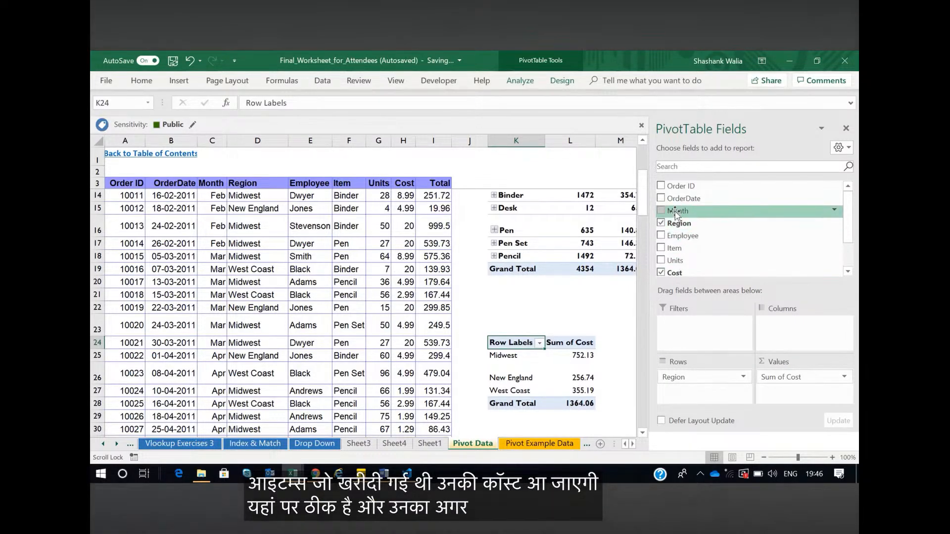
{"action": "left_click_drag", "start_coordinate": [676, 212], "coordinate": [688, 326]}
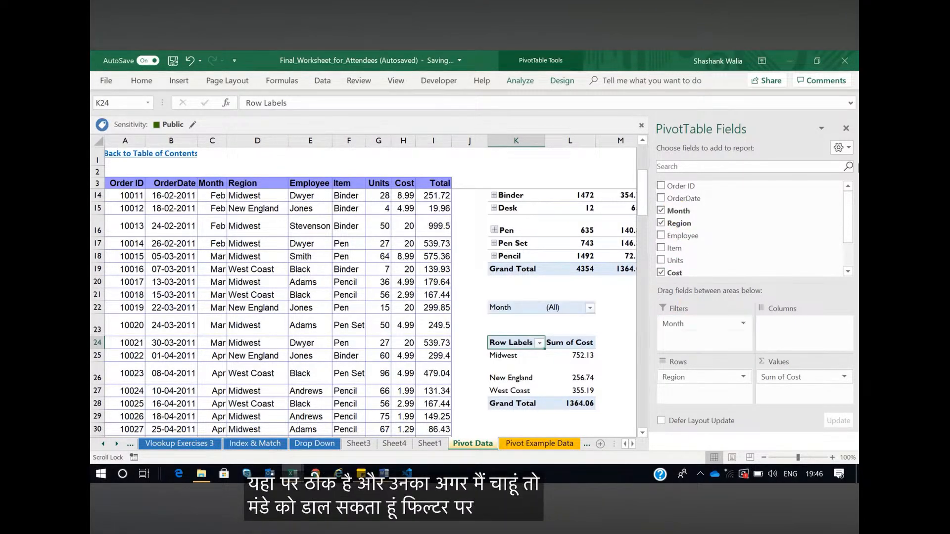
{"action": "left_click", "coordinate": [846, 128]}
Filter the region pivot table by Month to Apr and switch the filter to Feb
{"action": "left_click", "coordinate": [590, 308]}
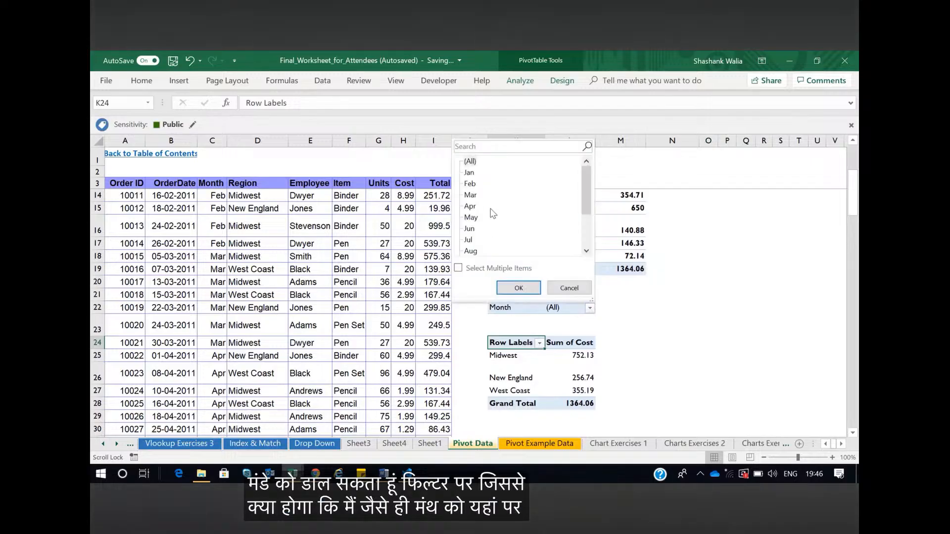
{"action": "left_click", "coordinate": [470, 206]}
{"action": "left_click", "coordinate": [518, 288]}
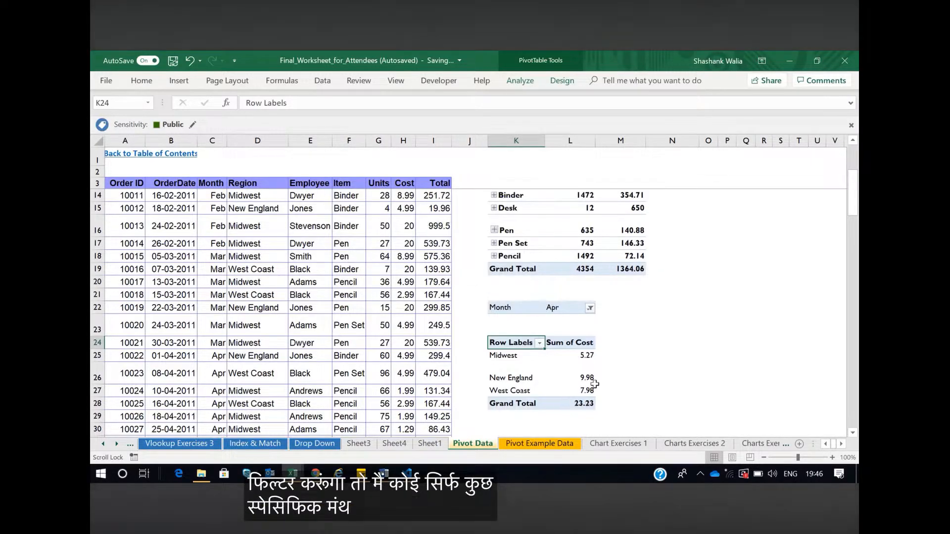
{"action": "left_click", "coordinate": [590, 308]}
{"action": "left_click", "coordinate": [470, 186]}
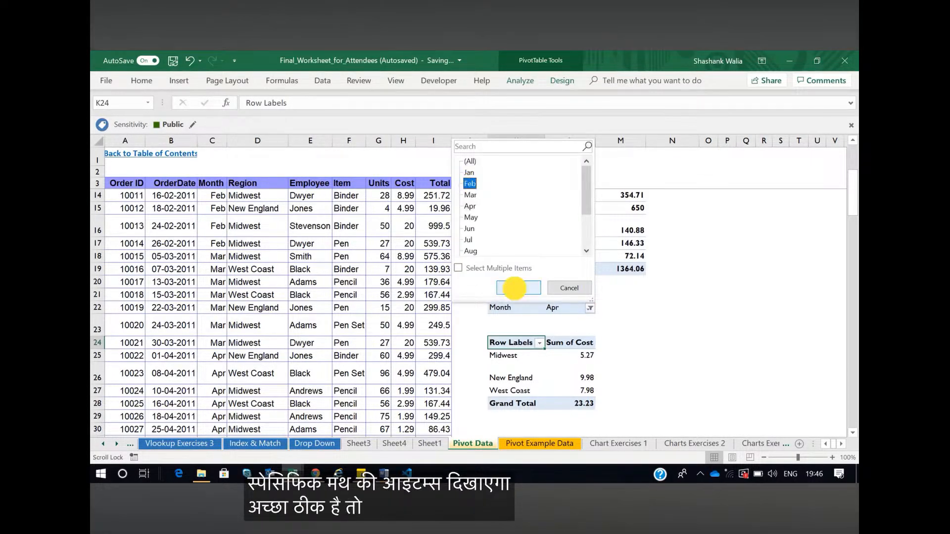
{"action": "left_click", "coordinate": [518, 288]}
Filter the region pivot table's Month to May
{"action": "left_click", "coordinate": [589, 308]}
{"action": "left_click", "coordinate": [471, 218]}
{"action": "left_click", "coordinate": [519, 288]}
{"action": "left_click", "coordinate": [666, 360]}
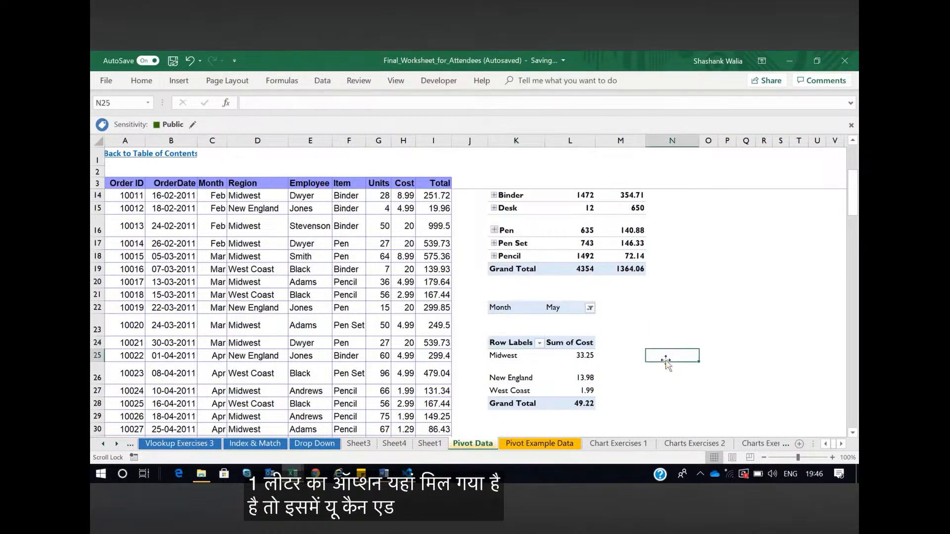
Examine both pivot tables and the list of months offered by the region table's Month filter
{"action": "scroll", "coordinate": [665, 362], "scroll_direction": "up", "scroll_amount": 2}
{"action": "scroll", "coordinate": [664, 361], "scroll_direction": "down", "scroll_amount": 1}
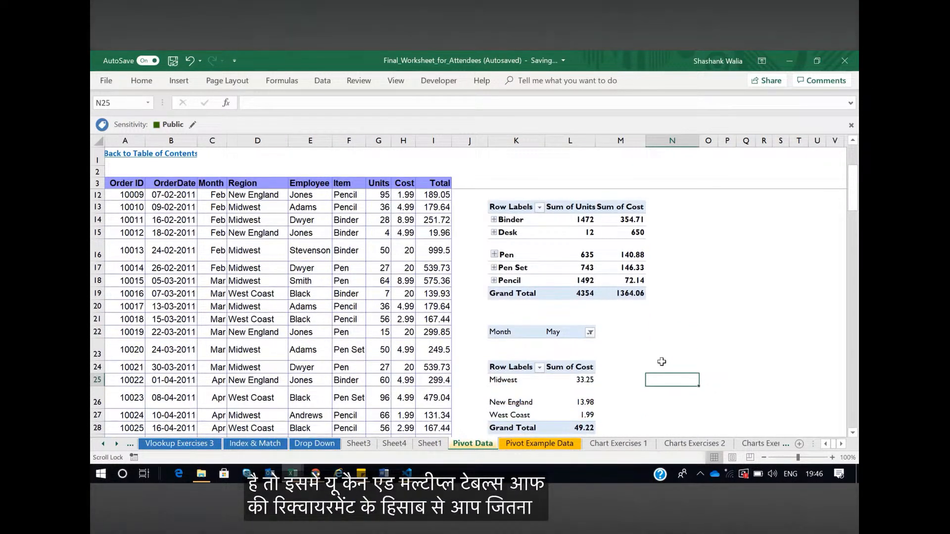
{"action": "scroll", "coordinate": [662, 361], "scroll_direction": "down", "scroll_amount": 1}
{"action": "left_click", "coordinate": [841, 445]}
{"action": "scroll", "coordinate": [498, 382], "scroll_direction": "down", "scroll_amount": 1}
{"action": "scroll", "coordinate": [498, 383], "scroll_direction": "up", "scroll_amount": 1}
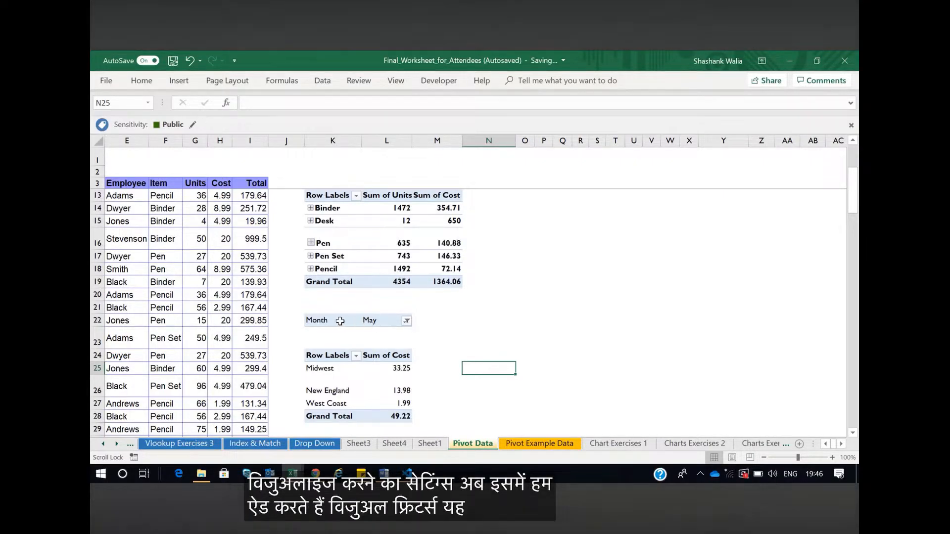
{"action": "left_click", "coordinate": [406, 321]}
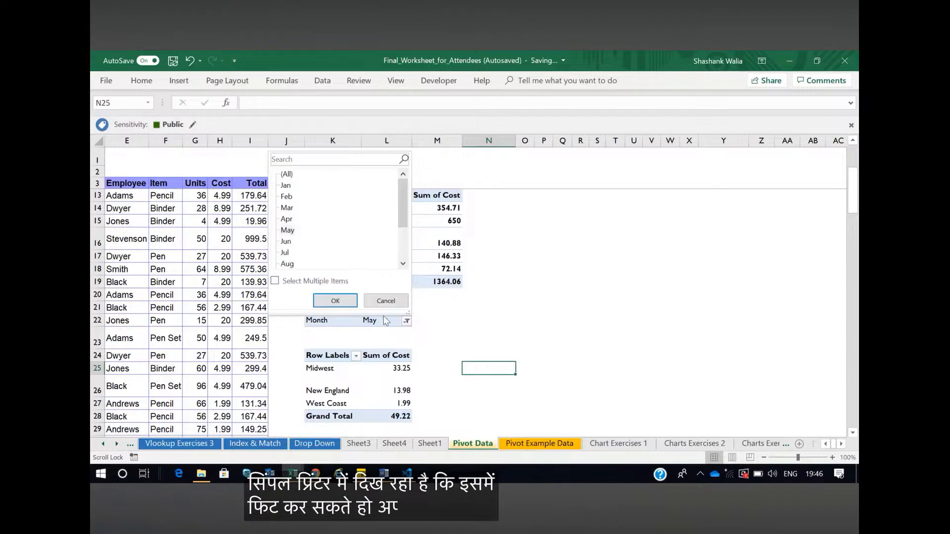
{"action": "left_click", "coordinate": [408, 321]}
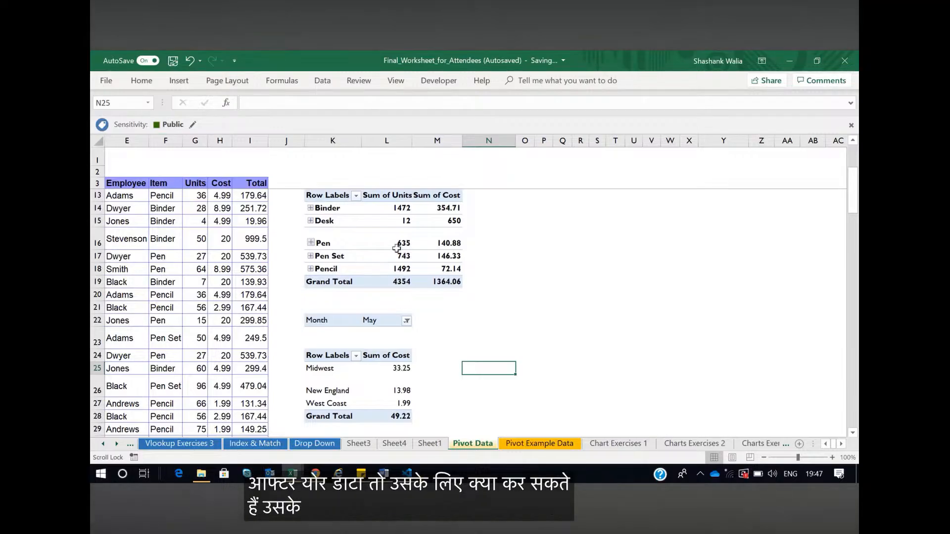
Insert a slicer for the Item field, based on the item pivot table
{"action": "left_click", "coordinate": [376, 242]}
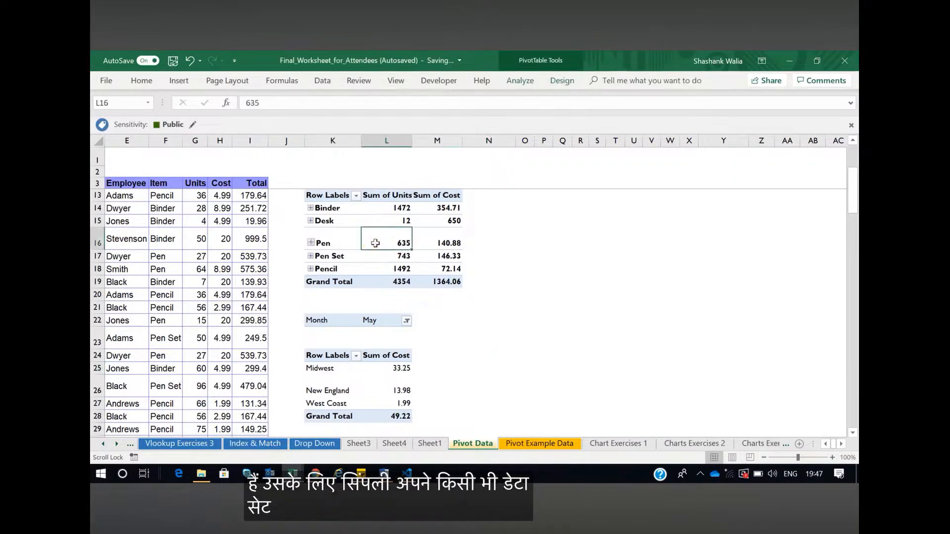
{"action": "left_click", "coordinate": [183, 82]}
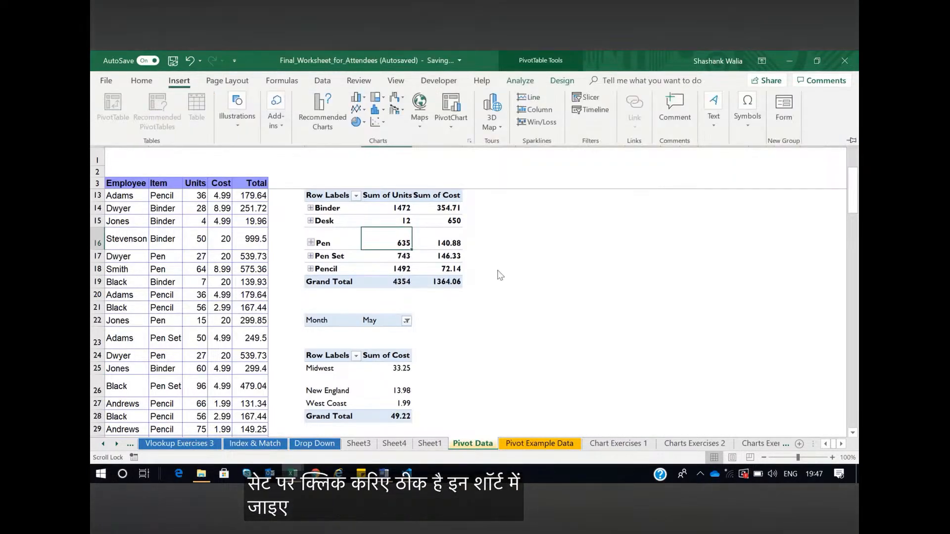
{"action": "left_click", "coordinate": [589, 97]}
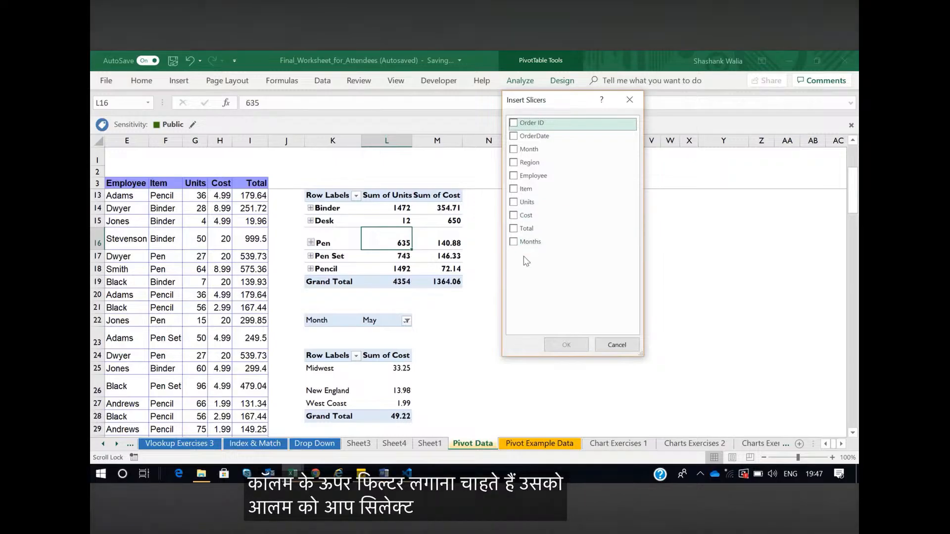
{"action": "left_click", "coordinate": [513, 189]}
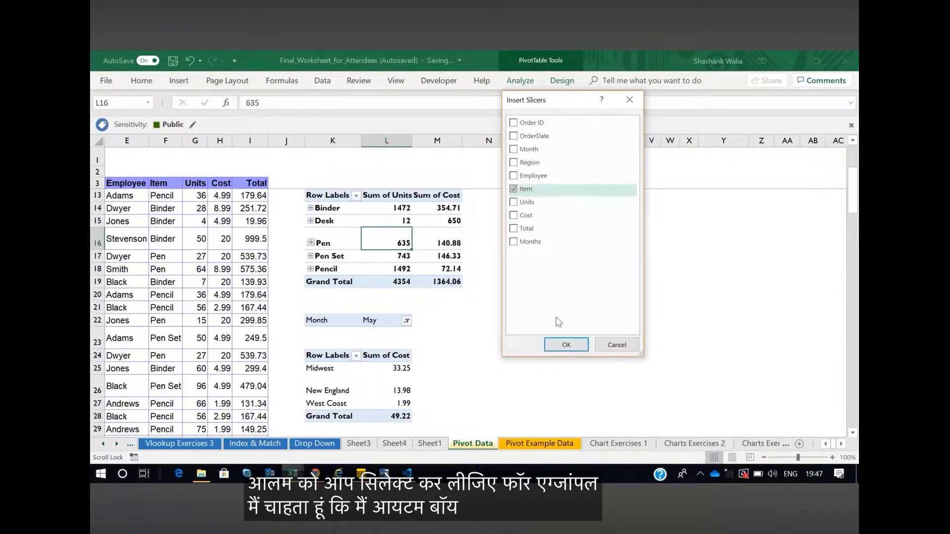
{"action": "left_click", "coordinate": [563, 345]}
Place the Item slicer directly beside the item pivot table and shorten it to fit its buttons
{"action": "left_click_drag", "start_coordinate": [467, 239], "coordinate": [509, 201]}
{"action": "left_click_drag", "start_coordinate": [528, 363], "coordinate": [526, 311]}
{"action": "left_click", "coordinate": [636, 281]}
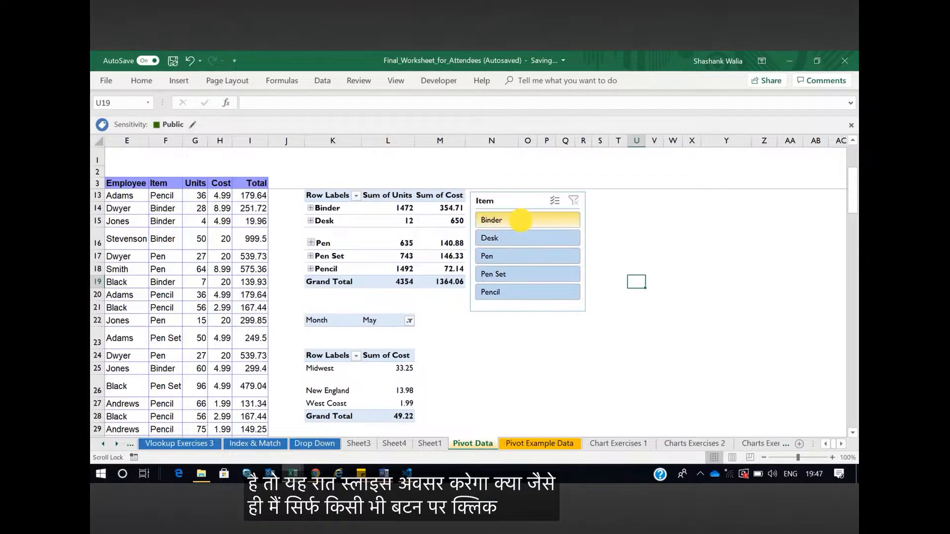
Use the Item slicer to filter the item pivot table by Binder, Desk and Pen Set in turn, and clear the filter
{"action": "left_click", "coordinate": [520, 219]}
{"action": "left_click", "coordinate": [524, 240]}
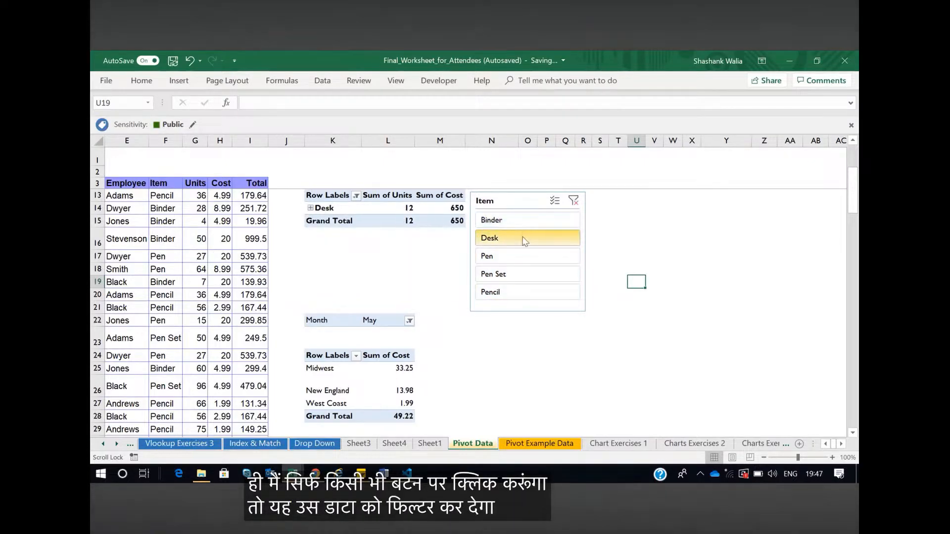
{"action": "left_click", "coordinate": [515, 273]}
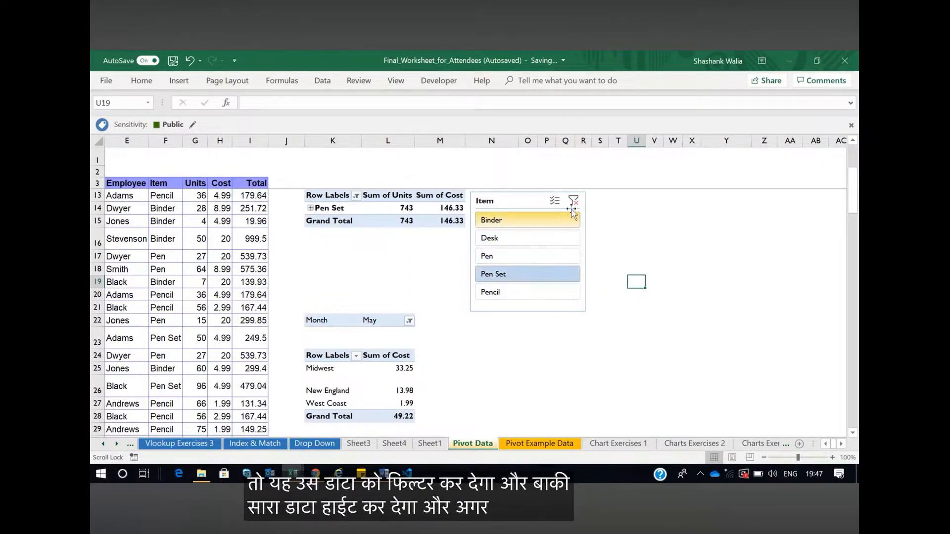
{"action": "left_click", "coordinate": [573, 200]}
Narrow the Item slicer and arrange its buttons in 3 columns
{"action": "left_click_drag", "start_coordinate": [505, 201], "coordinate": [504, 198]}
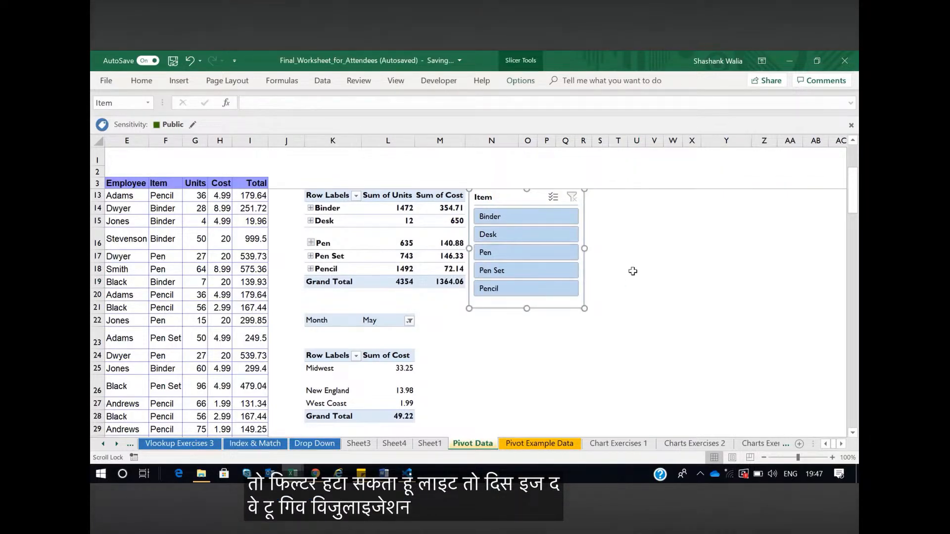
{"action": "left_click_drag", "start_coordinate": [584, 249], "coordinate": [541, 253]}
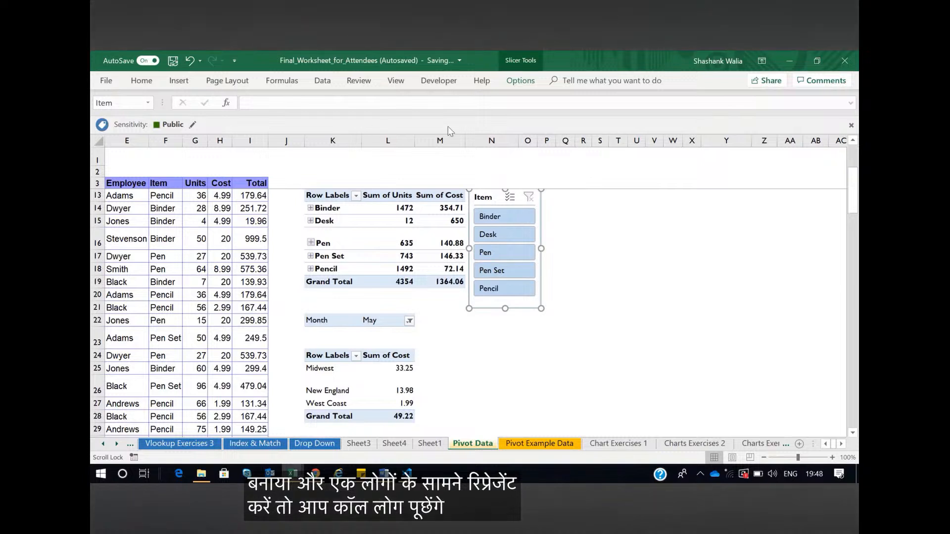
{"action": "left_click", "coordinate": [513, 85]}
{"action": "left_click", "coordinate": [739, 96]}
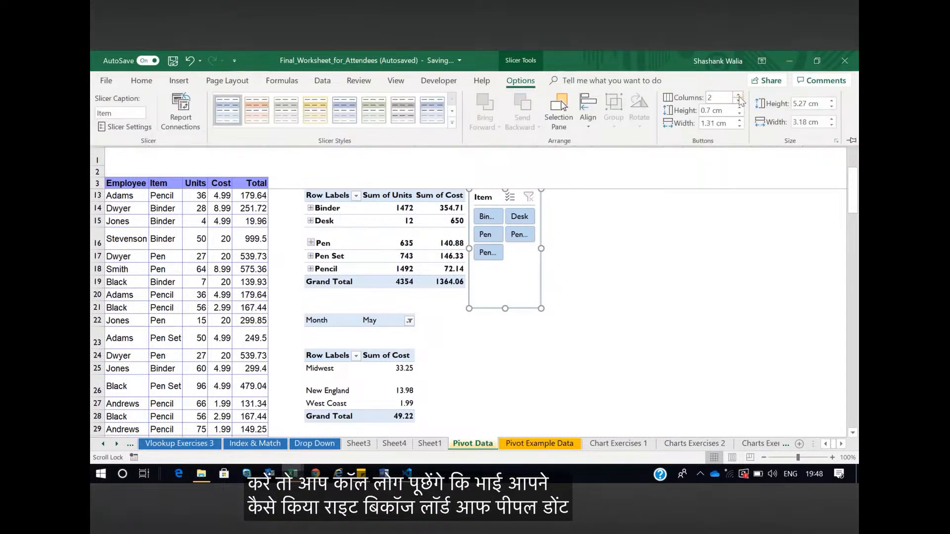
{"action": "left_click", "coordinate": [739, 96]}
{"action": "left_click", "coordinate": [629, 236]}
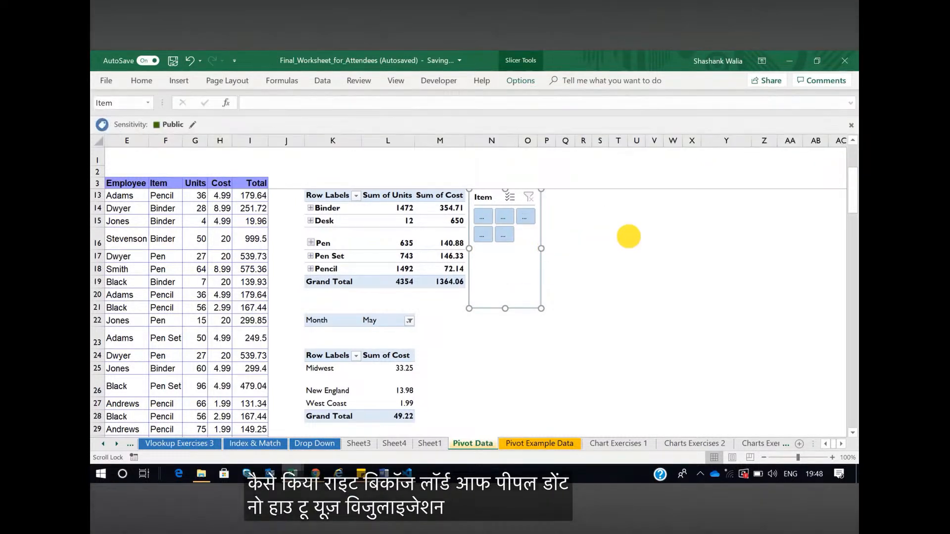
Resize the Item slicer to about 7 cm wide and 2.65 cm high
{"action": "left_click_drag", "start_coordinate": [541, 249], "coordinate": [628, 248]}
{"action": "left_click_drag", "start_coordinate": [548, 309], "coordinate": [548, 248]}
{"action": "left_click", "coordinate": [583, 294]}
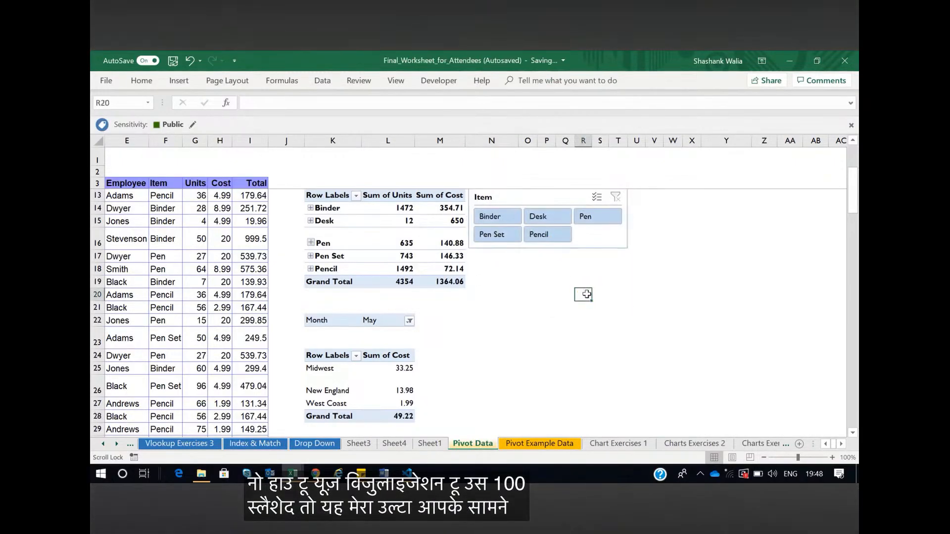
Filter the item pivot table by Pencil and Binder, then clear the filter and shift the slicer slightly away from the table
{"action": "left_click", "coordinate": [551, 239]}
{"action": "left_click", "coordinate": [496, 217]}
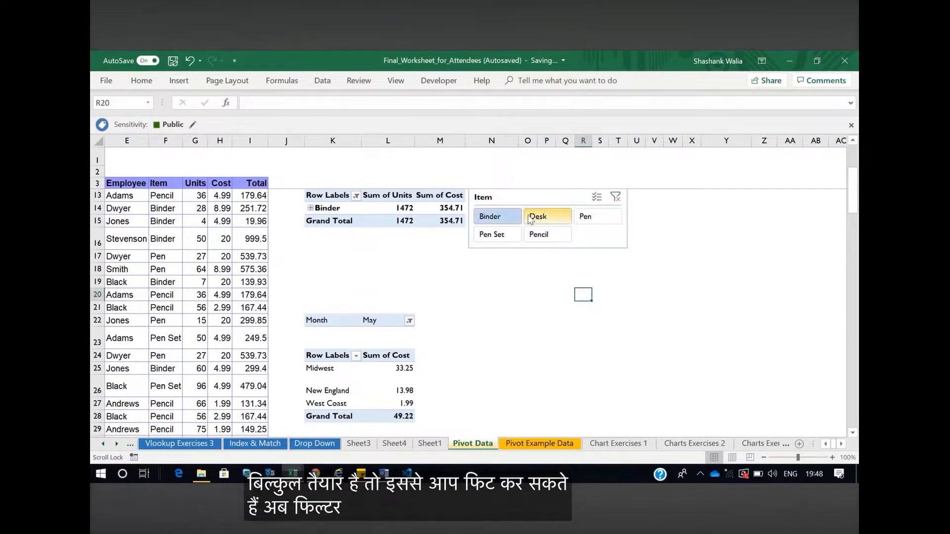
{"action": "left_click", "coordinate": [617, 198]}
{"action": "mouse_move", "coordinate": [527, 196]}
{"action": "left_mouse_down"}
{"action": "mouse_move", "coordinate": [564, 195]}
{"action": "mouse_move", "coordinate": [535, 199]}
{"action": "left_mouse_up"}
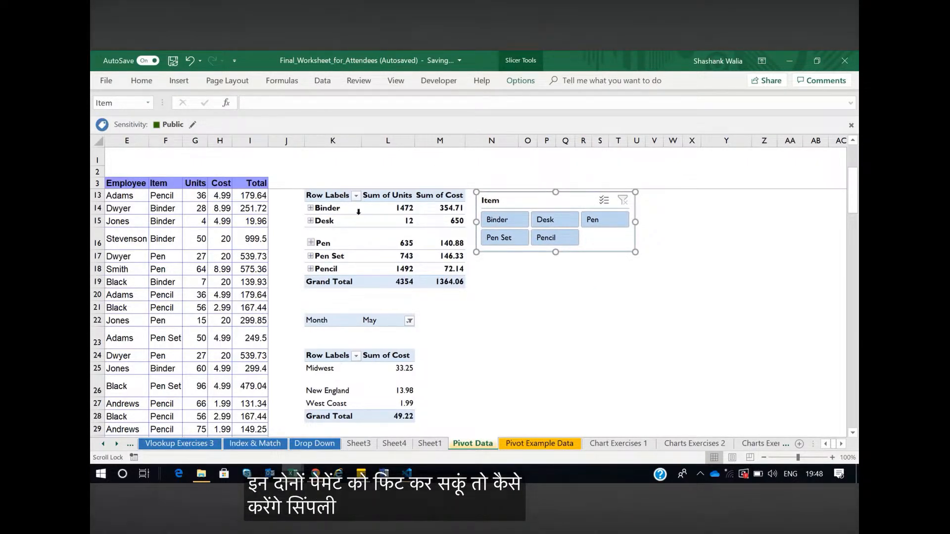
Rename the item pivot table to Itemswise and check its name
{"action": "left_click", "coordinate": [362, 232]}
{"action": "left_click", "coordinate": [372, 230]}
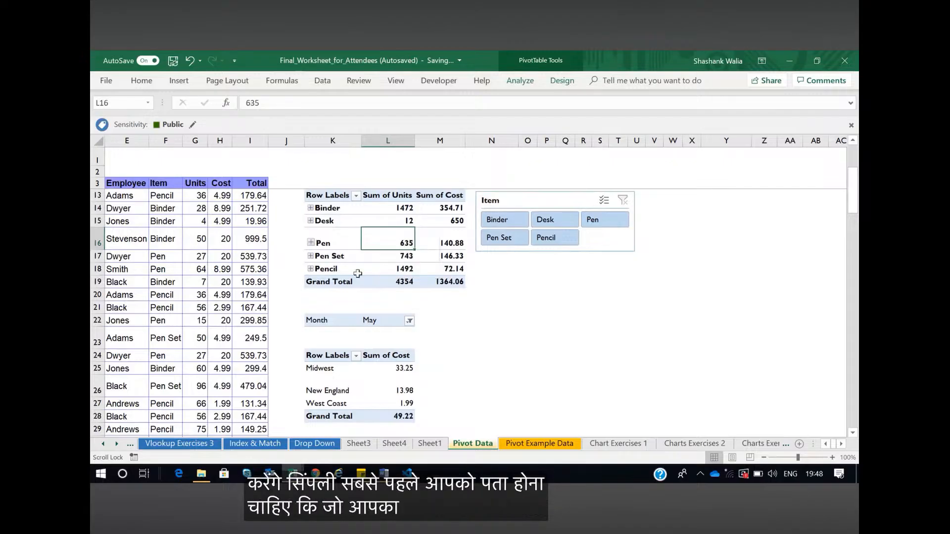
{"action": "left_click", "coordinate": [556, 84]}
{"action": "left_click", "coordinate": [523, 84]}
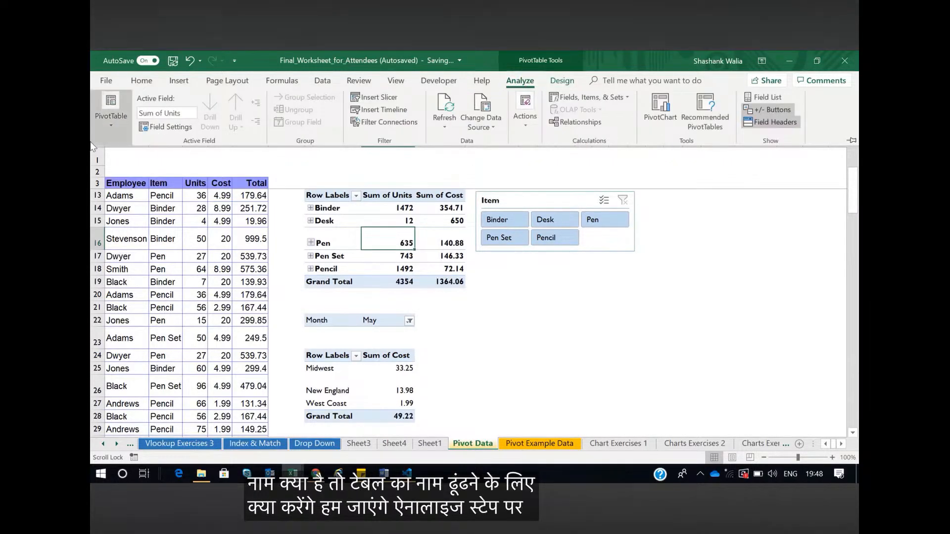
{"action": "left_click", "coordinate": [112, 130]}
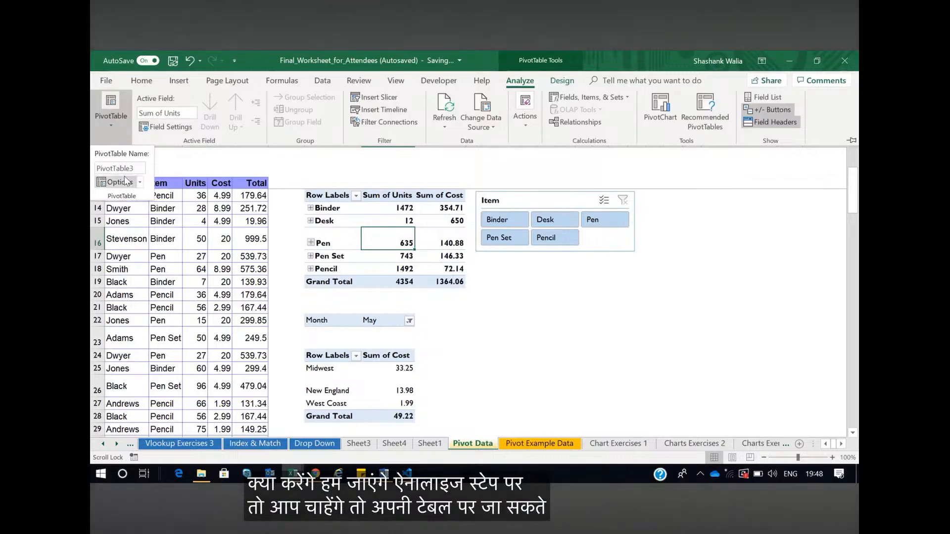
{"action": "left_click", "coordinate": [136, 168]}
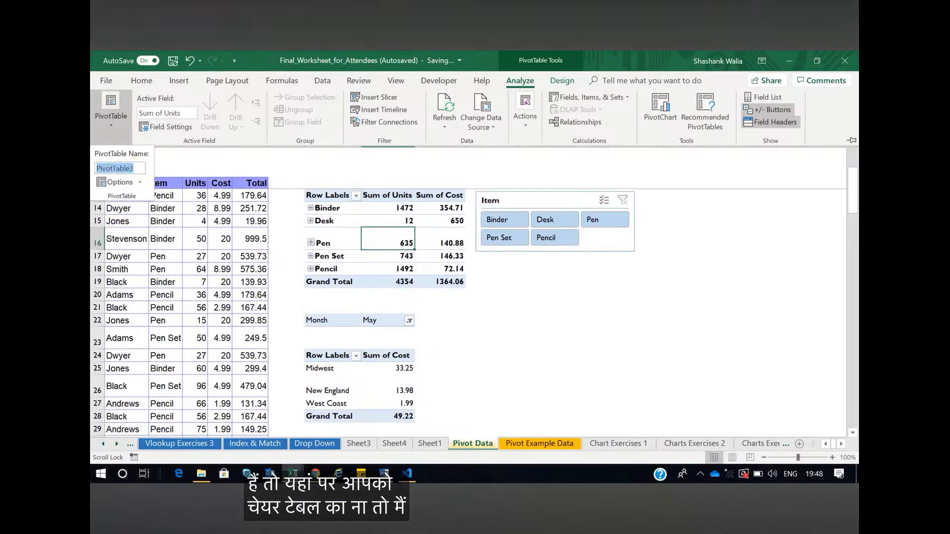
{"action": "key", "text": "BackSpace"}
{"action": "type", "text": "Itemswise"}
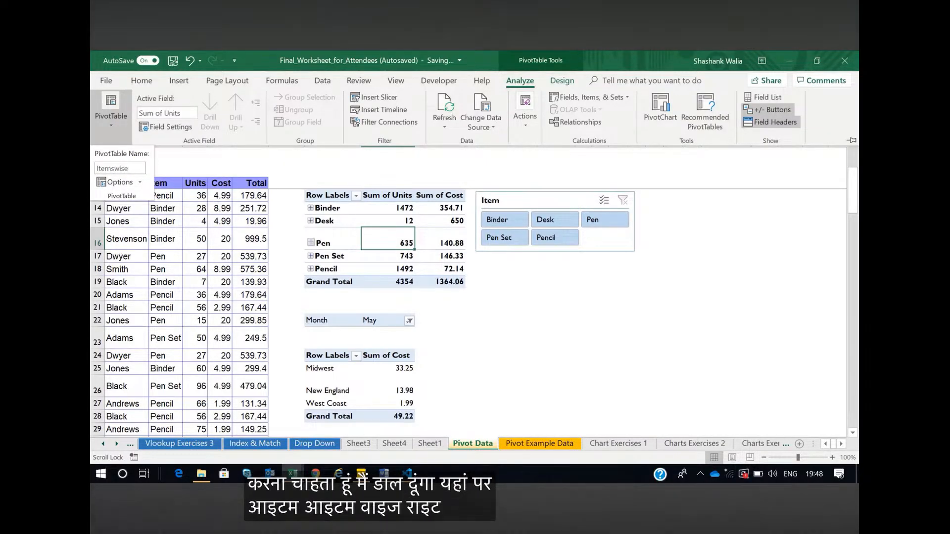
{"action": "key", "text": "Return"}
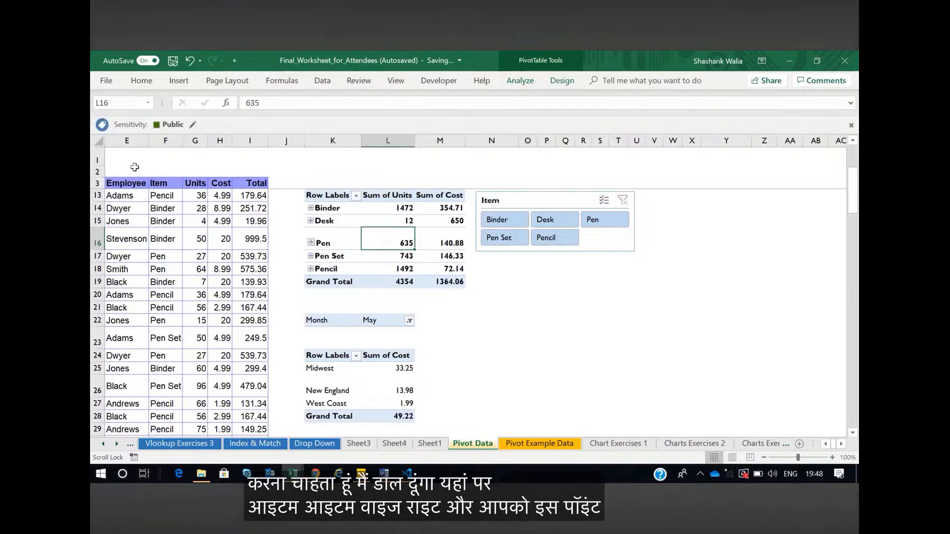
{"action": "left_click", "coordinate": [520, 81]}
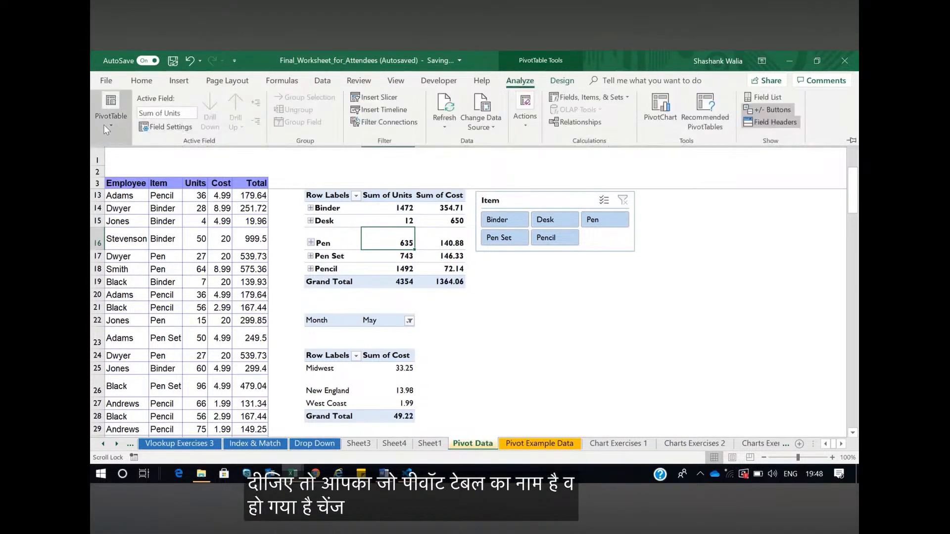
{"action": "left_click", "coordinate": [115, 127]}
{"action": "left_click", "coordinate": [497, 310]}
Rename the region pivot table to Regionwise
{"action": "left_click", "coordinate": [377, 369]}
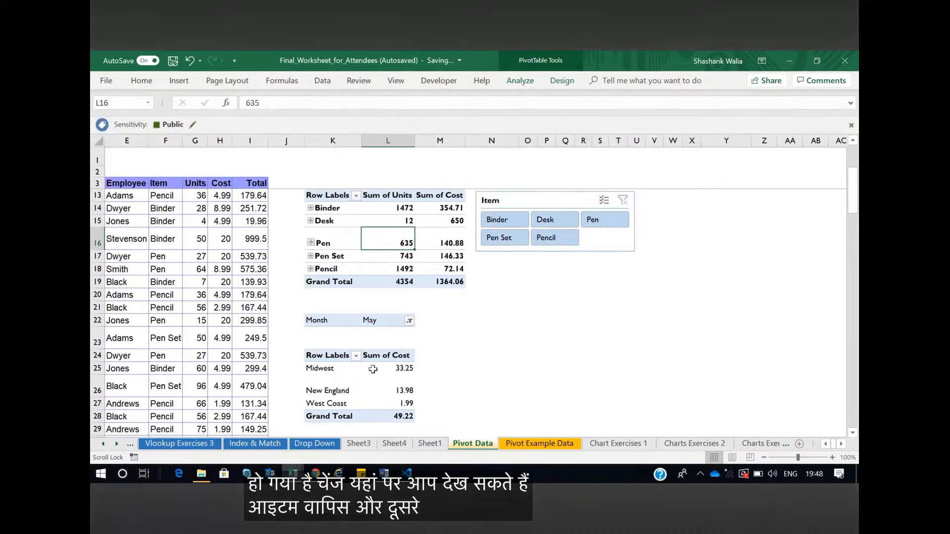
{"action": "left_click", "coordinate": [520, 81]}
{"action": "left_click", "coordinate": [93, 128]}
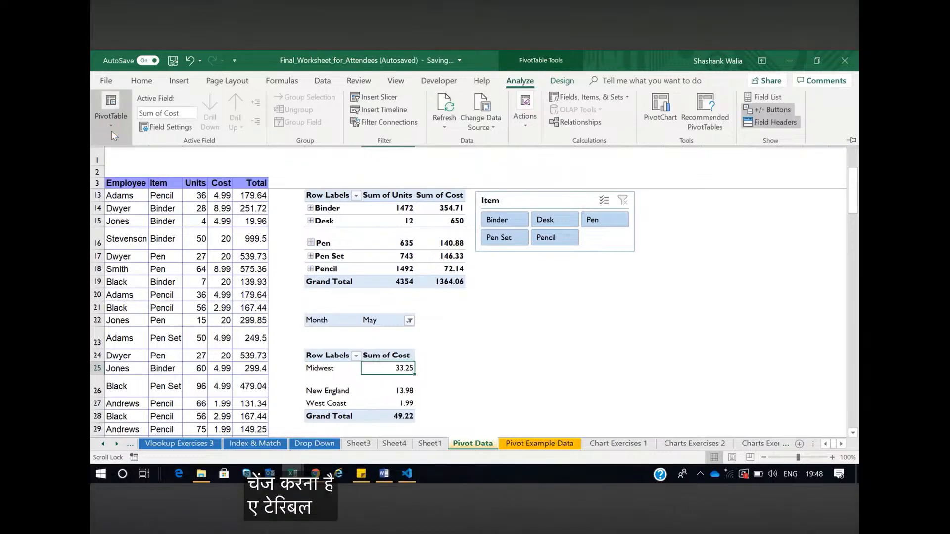
{"action": "left_click", "coordinate": [120, 168]}
{"action": "type", "text": "Regionwie"}
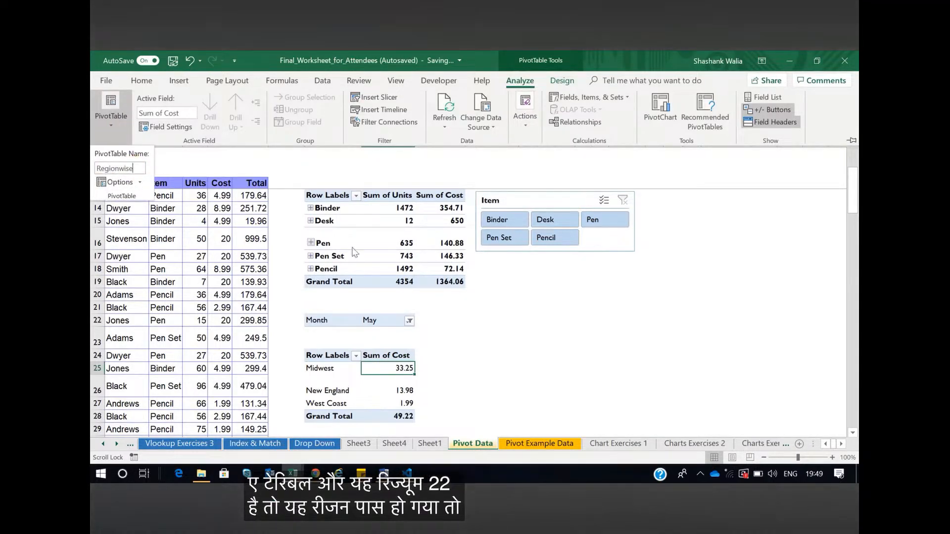
{"action": "key", "text": "Return"}
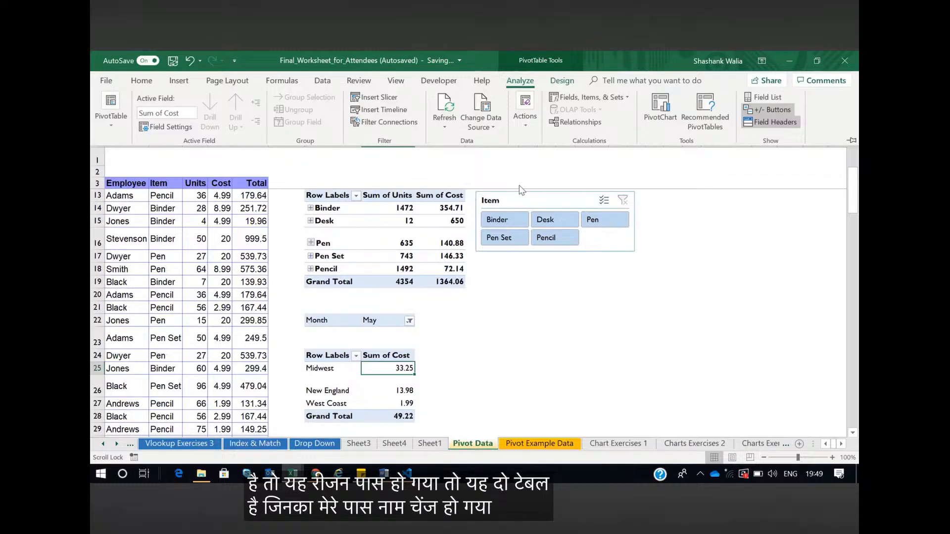
Connect the Item slicer to the Regionwise pivot table through its report connections, keeping Itemswise connected
{"action": "left_click", "coordinate": [516, 202]}
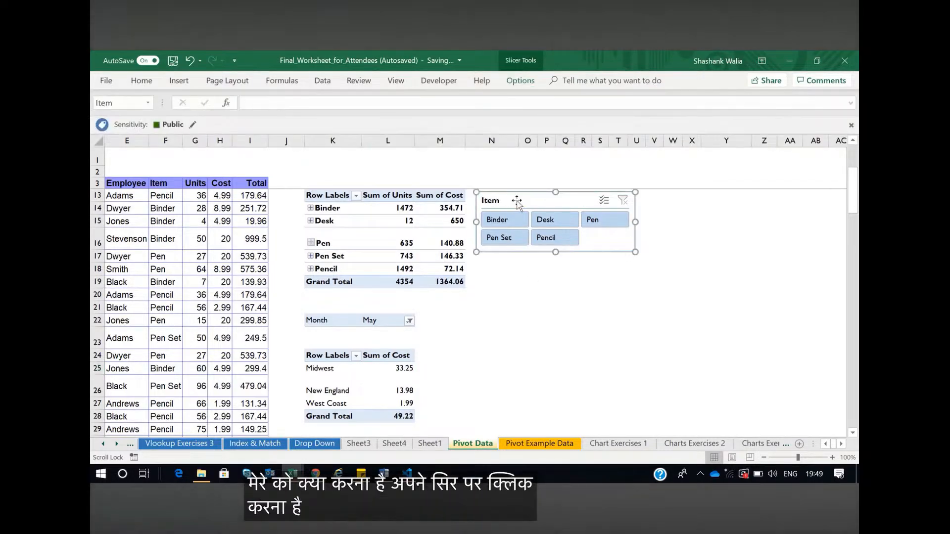
{"action": "left_click", "coordinate": [520, 81]}
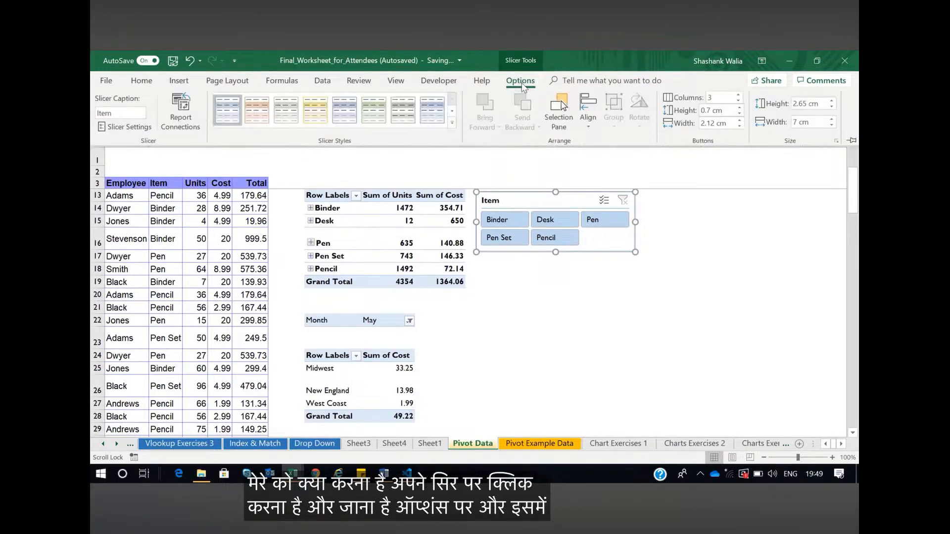
{"action": "left_click", "coordinate": [181, 116]}
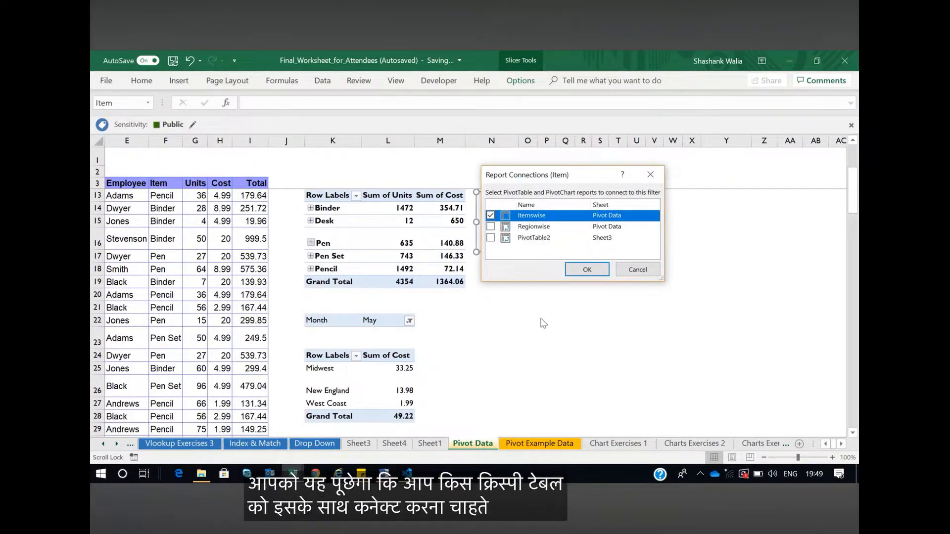
{"action": "left_click", "coordinate": [490, 226]}
{"action": "left_click", "coordinate": [586, 270]}
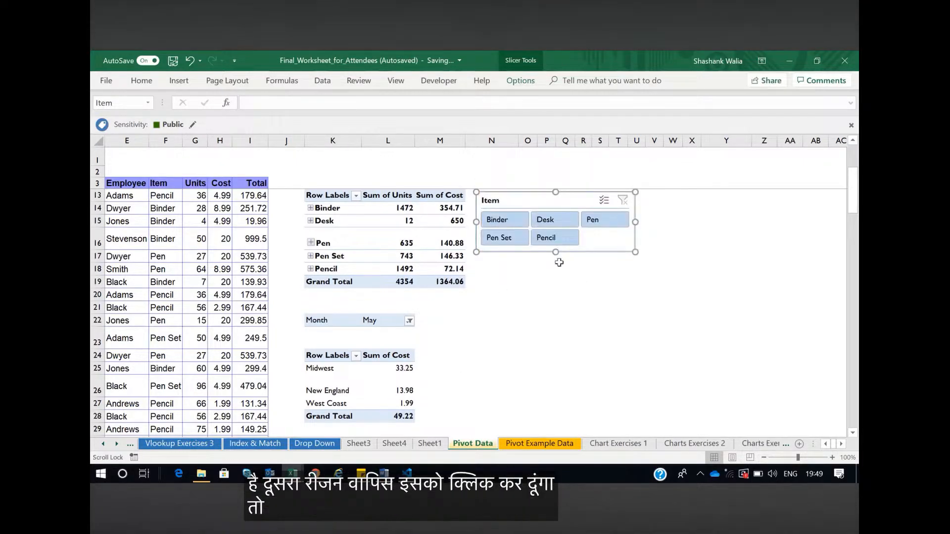
Filter both pivot tables with the Item slicer by Desk, by Binder and finally by Pen Set
{"action": "left_click", "coordinate": [547, 220]}
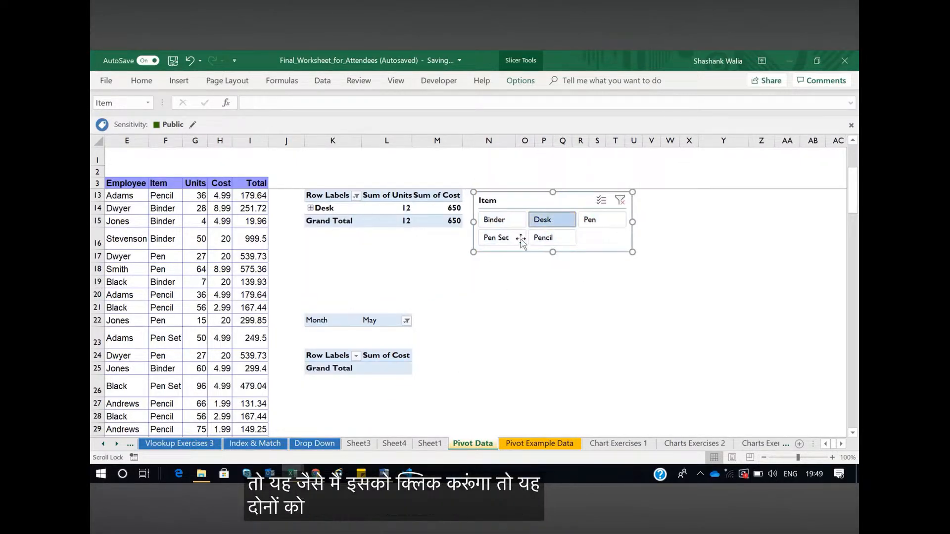
{"action": "left_click", "coordinate": [499, 223]}
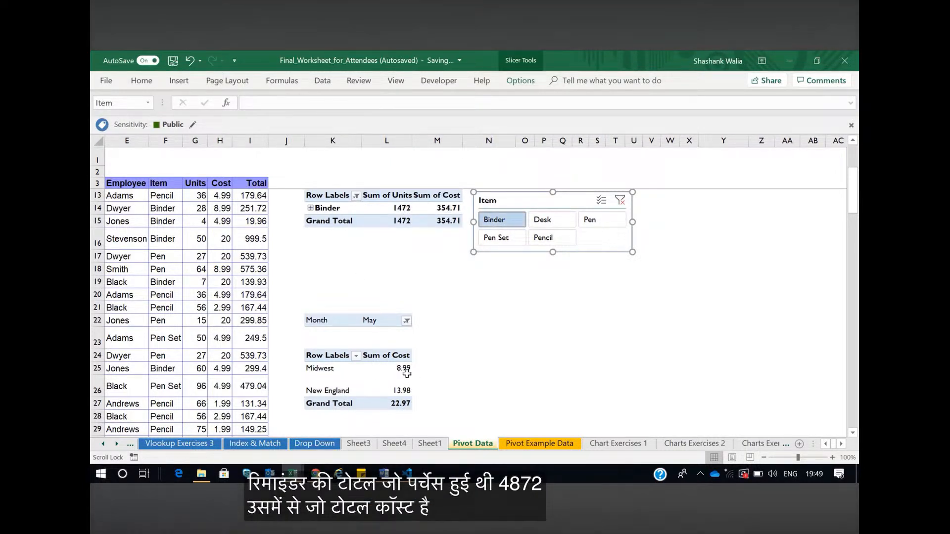
{"action": "mouse_move", "coordinate": [409, 397]}
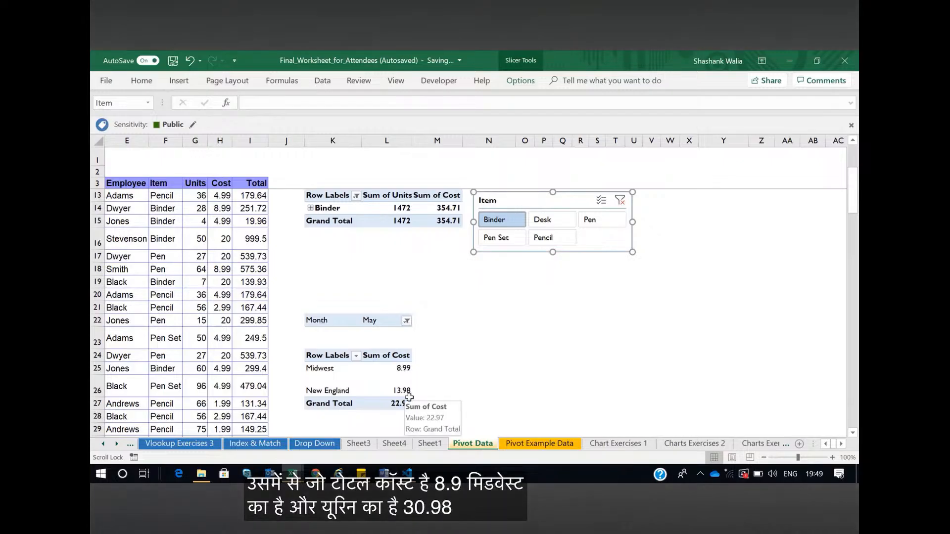
{"action": "left_click", "coordinate": [490, 239]}
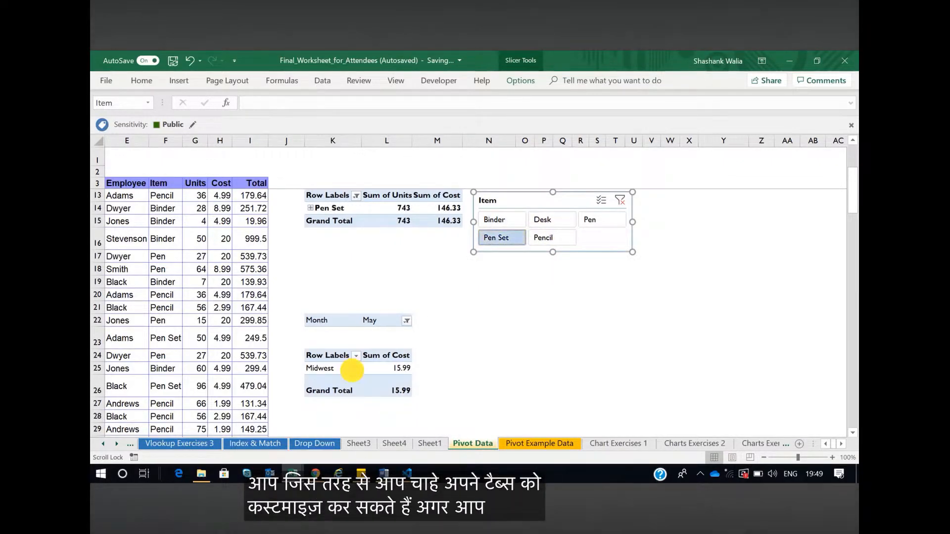
Show the field list for the region pivot table
{"action": "left_click", "coordinate": [323, 368]}
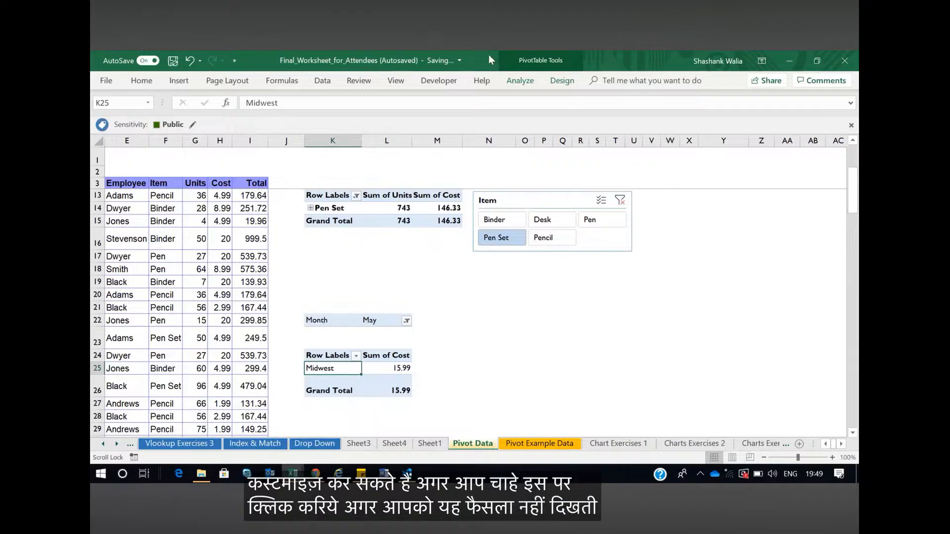
{"action": "left_click", "coordinate": [520, 80]}
{"action": "left_click", "coordinate": [769, 98]}
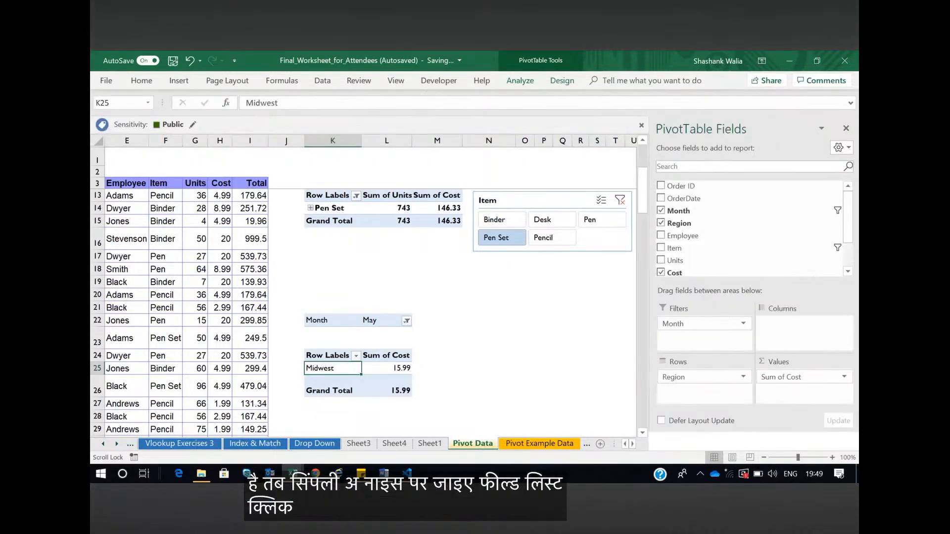
Add Item to the values and Employee to the columns of the region pivot table
{"action": "left_click_drag", "start_coordinate": [676, 250], "coordinate": [788, 396]}
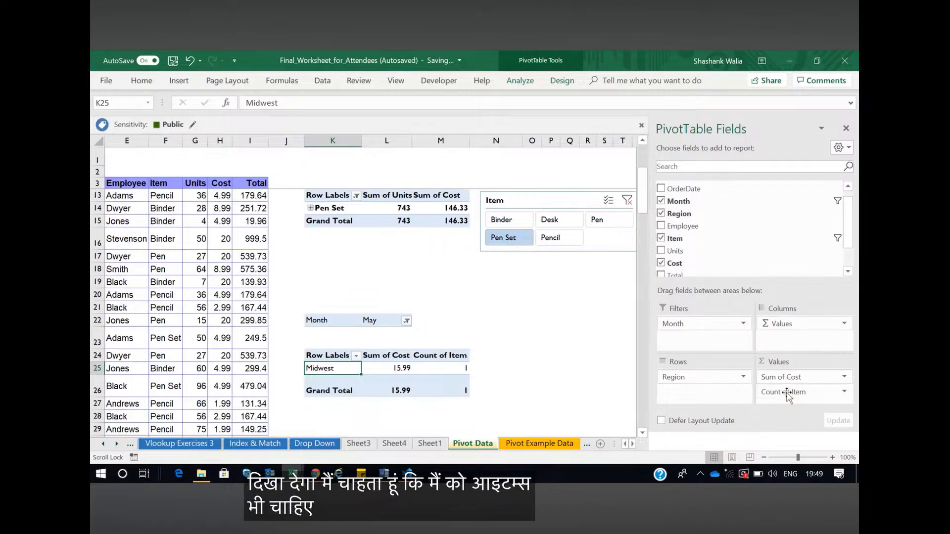
{"action": "scroll", "coordinate": [740, 237], "scroll_direction": "up", "scroll_amount": 1}
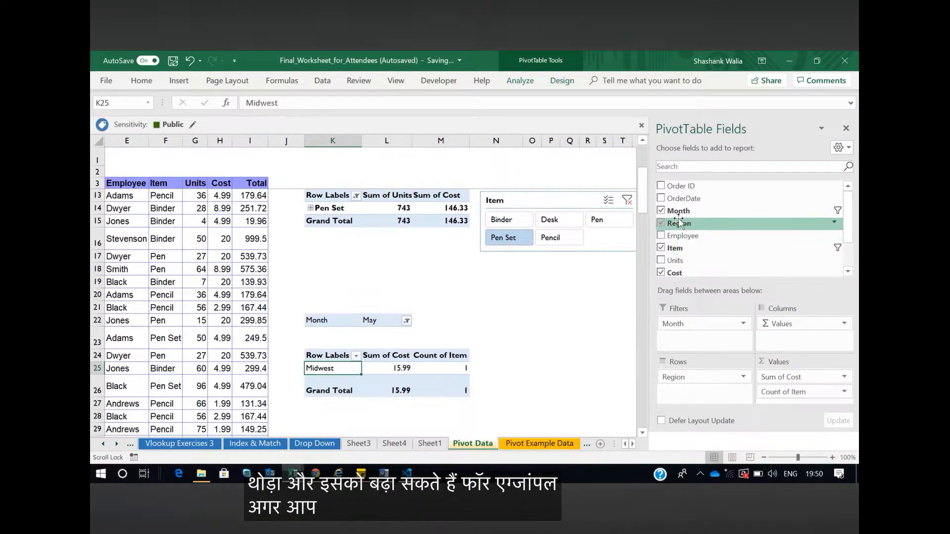
{"action": "scroll", "coordinate": [682, 222], "scroll_direction": "down", "scroll_amount": 3}
{"action": "scroll", "coordinate": [685, 222], "scroll_direction": "up", "scroll_amount": 3}
{"action": "left_click_drag", "start_coordinate": [679, 236], "coordinate": [786, 340]}
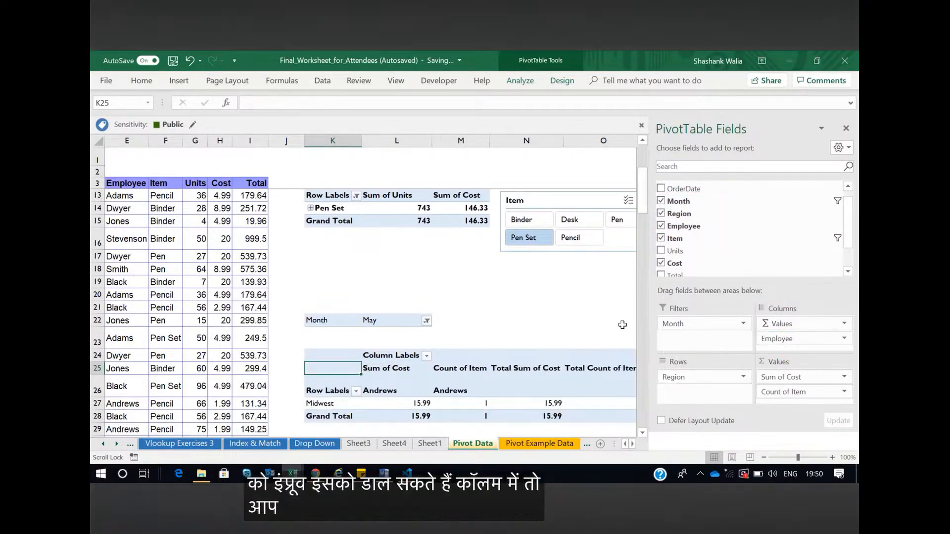
{"action": "scroll", "coordinate": [596, 320], "scroll_direction": "down", "scroll_amount": 2}
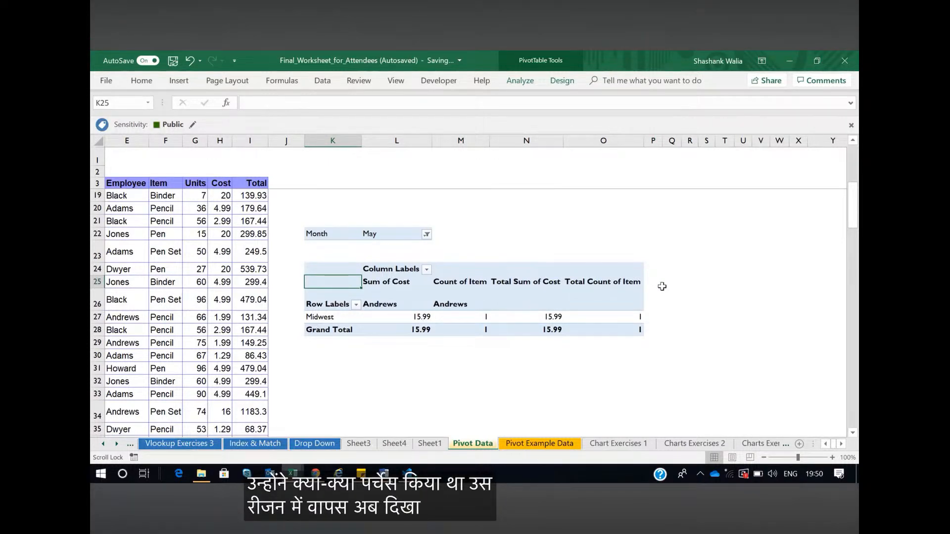
{"action": "scroll", "coordinate": [495, 304], "scroll_direction": "up", "scroll_amount": 2}
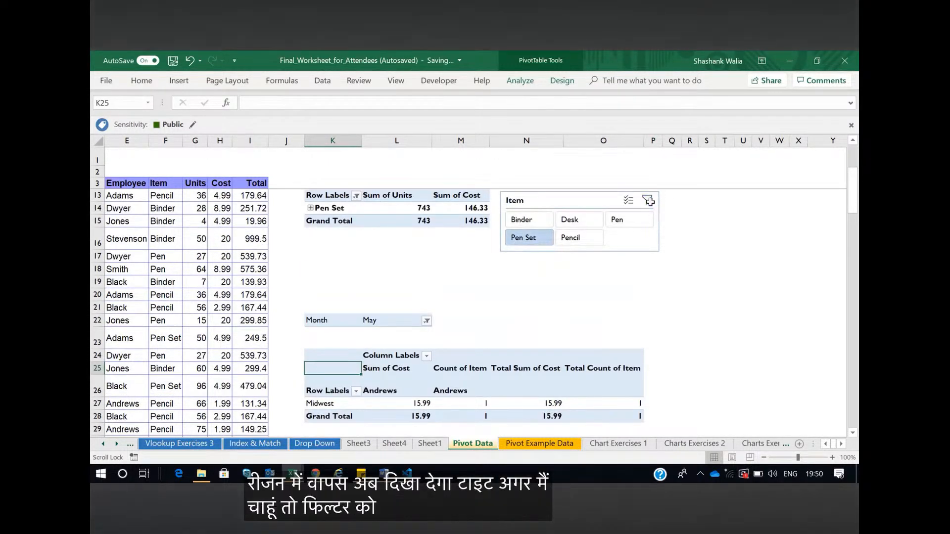
Clear the Item slicer's filter so both pivot tables cover all items
{"action": "left_click", "coordinate": [659, 198]}
{"action": "scroll", "coordinate": [628, 309], "scroll_direction": "down", "scroll_amount": 2}
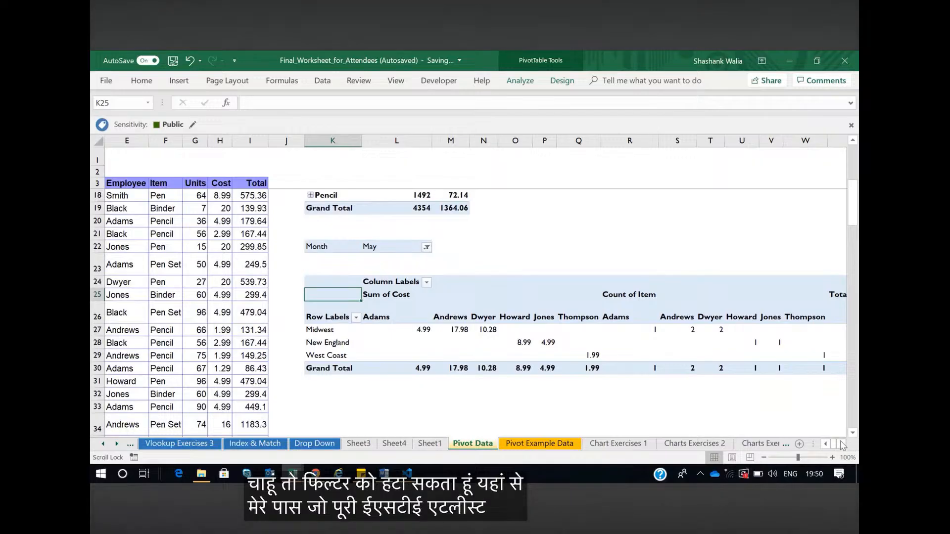
{"action": "scroll", "coordinate": [841, 445], "scroll_direction": "right", "scroll_amount": 4}
{"action": "scroll", "coordinate": [826, 443], "scroll_direction": "left", "scroll_amount": 6}
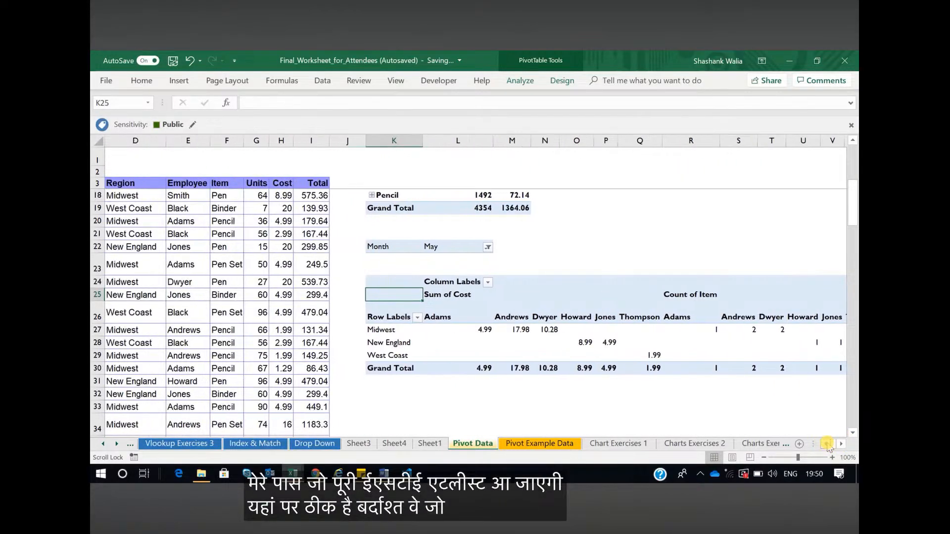
Move the Employee field from the columns to the rows beneath Region in the region pivot table and close the field list
{"action": "left_click", "coordinate": [539, 330]}
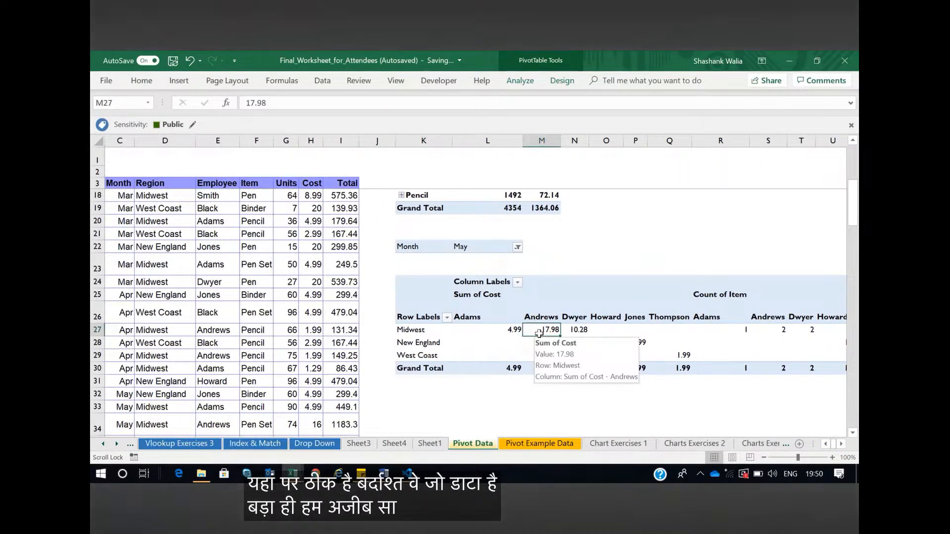
{"action": "left_click", "coordinate": [520, 80]}
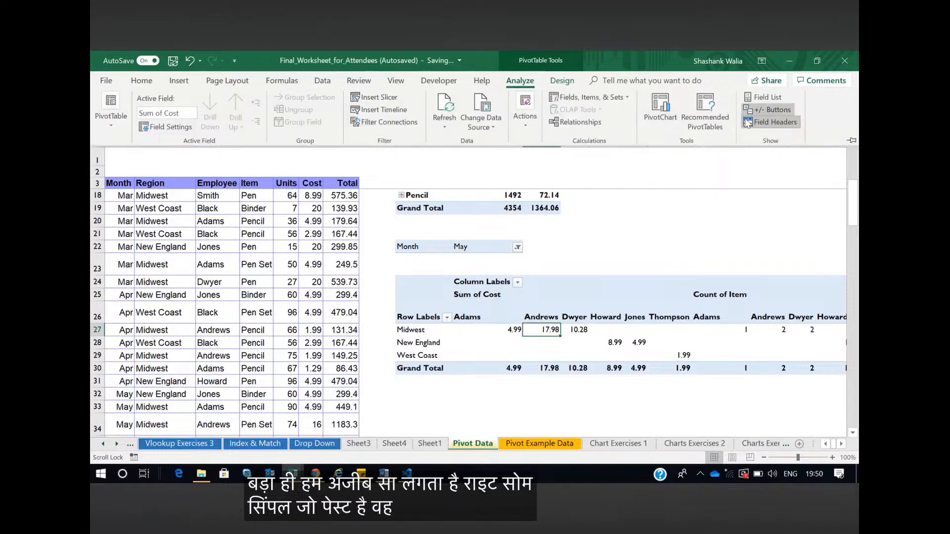
{"action": "left_click", "coordinate": [762, 97]}
{"action": "left_click_drag", "start_coordinate": [787, 340], "coordinate": [703, 391]}
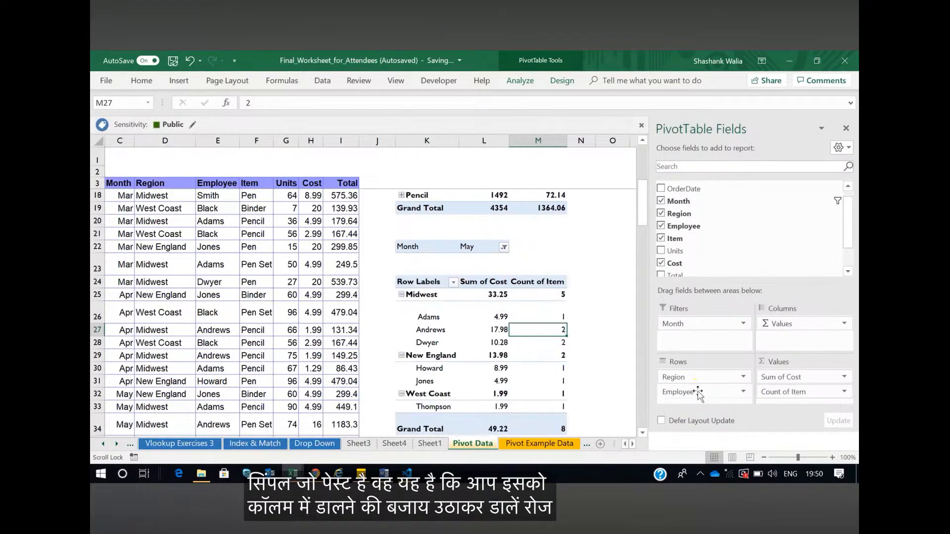
{"action": "left_click", "coordinate": [846, 128]}
Collapse the Midwest, New England and West Coast groups in the region pivot table
{"action": "left_click", "coordinate": [402, 294]}
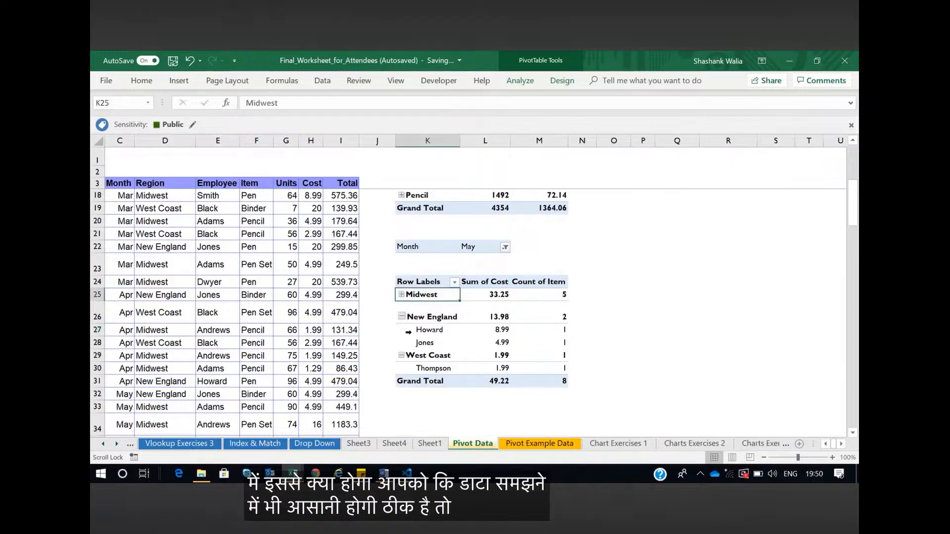
{"action": "left_click", "coordinate": [402, 317]}
{"action": "left_click", "coordinate": [402, 330]}
Apply a solid orange slicer style to the Item slicer
{"action": "scroll", "coordinate": [595, 305], "scroll_direction": "up", "scroll_amount": 2}
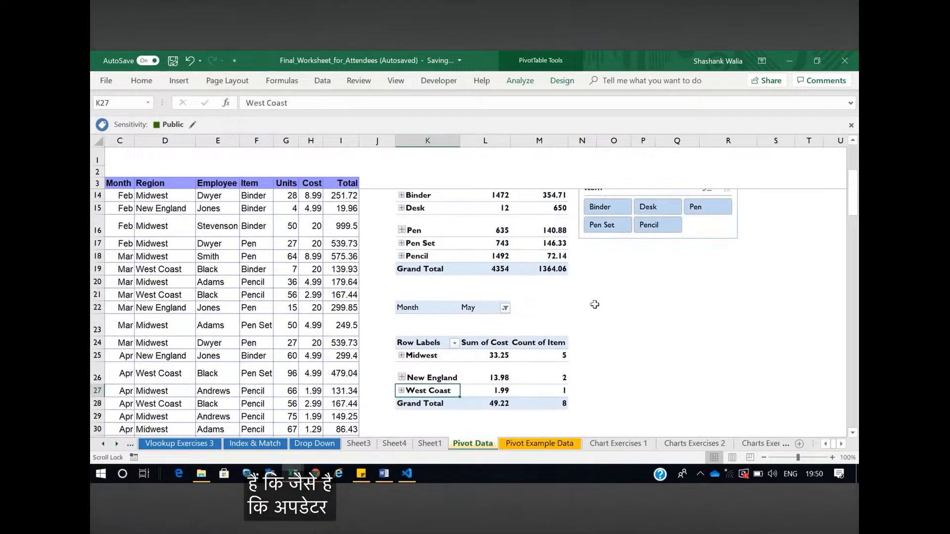
{"action": "scroll", "coordinate": [595, 304], "scroll_direction": "up", "scroll_amount": 2}
{"action": "left_click", "coordinate": [630, 245]}
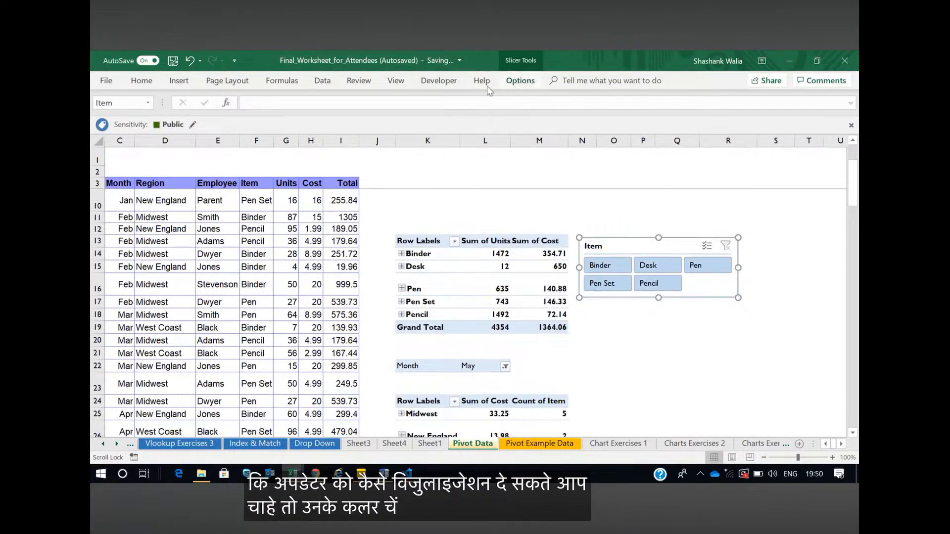
{"action": "left_click", "coordinate": [520, 81]}
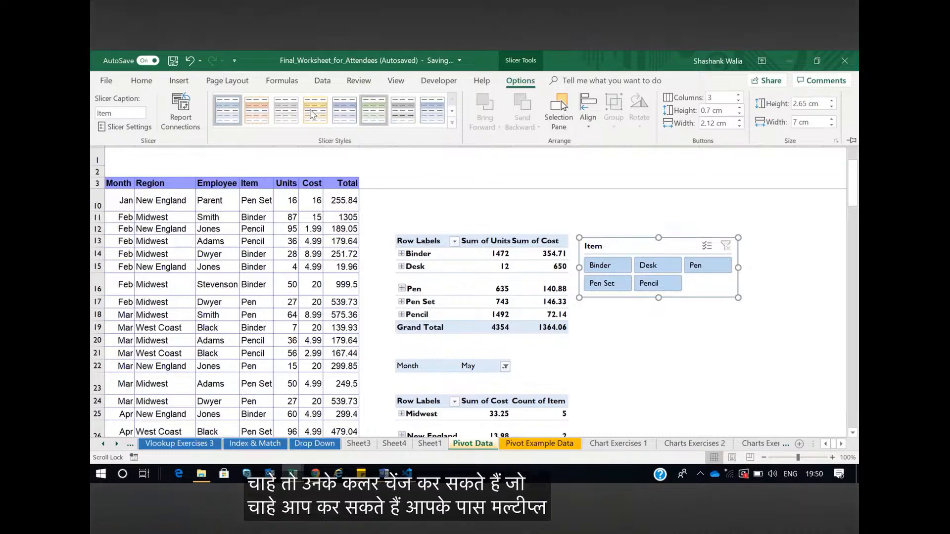
{"action": "left_click", "coordinate": [270, 112]}
{"action": "left_click", "coordinate": [452, 123]}
{"action": "left_click", "coordinate": [264, 198]}
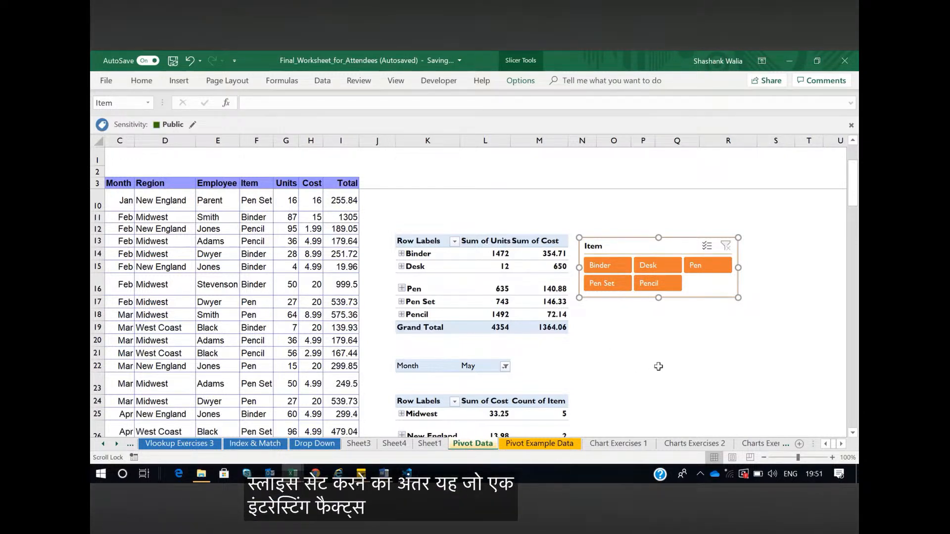
Insert a timeline based on OrderDate for the item pivot table
{"action": "left_click", "coordinate": [485, 301]}
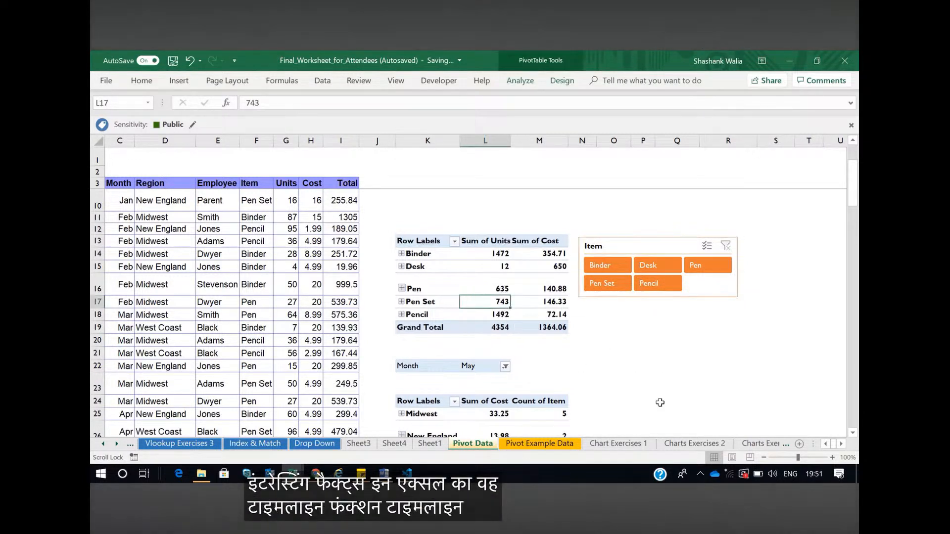
{"action": "left_click", "coordinate": [826, 444]}
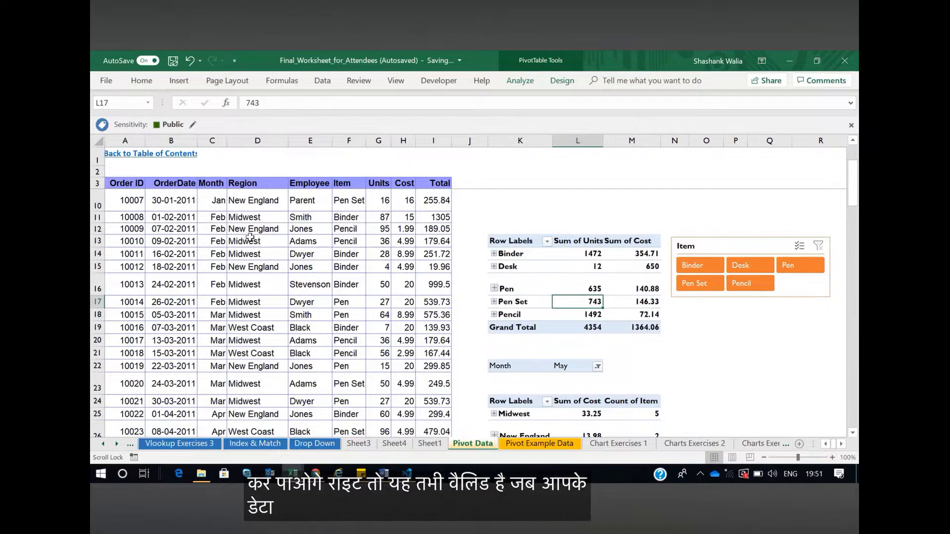
{"action": "key", "text": "Up"}
{"action": "left_click", "coordinate": [170, 82]}
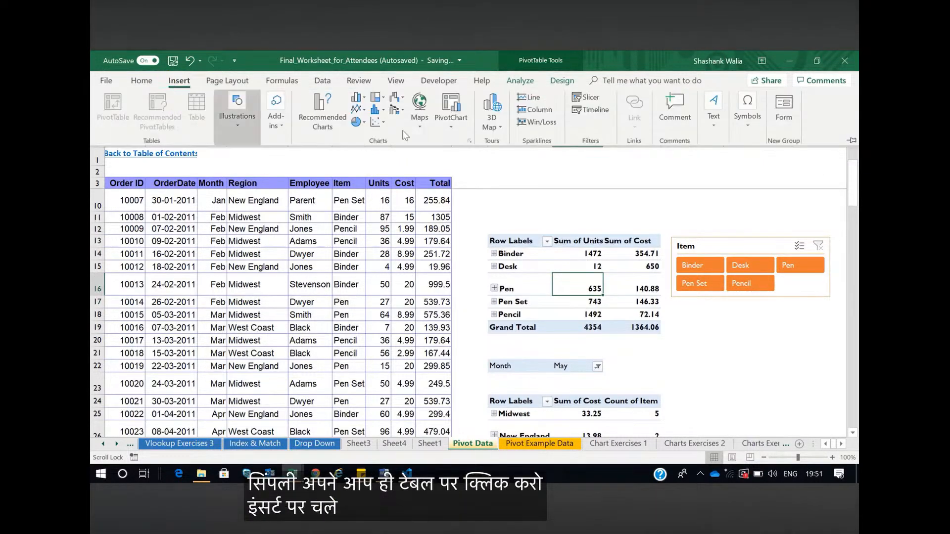
{"action": "left_click", "coordinate": [597, 109]}
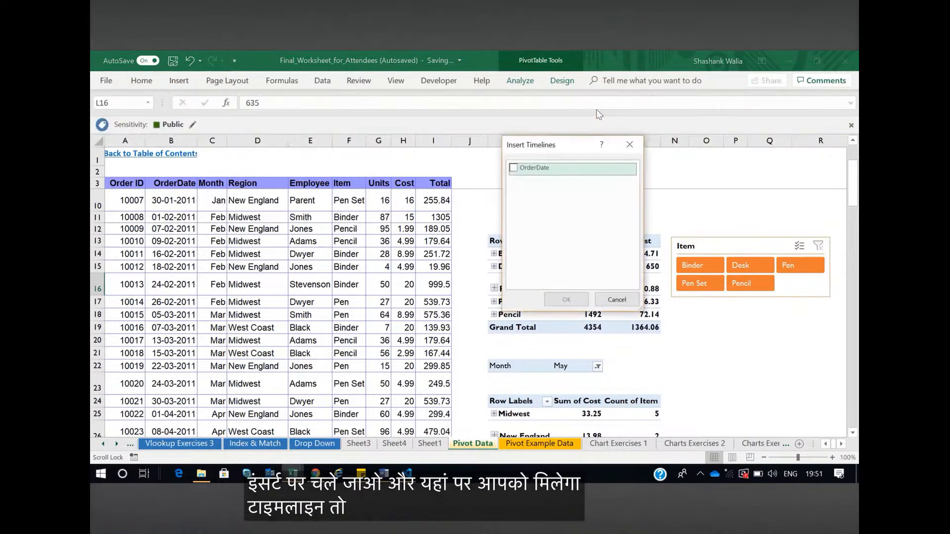
{"action": "left_click", "coordinate": [514, 168]}
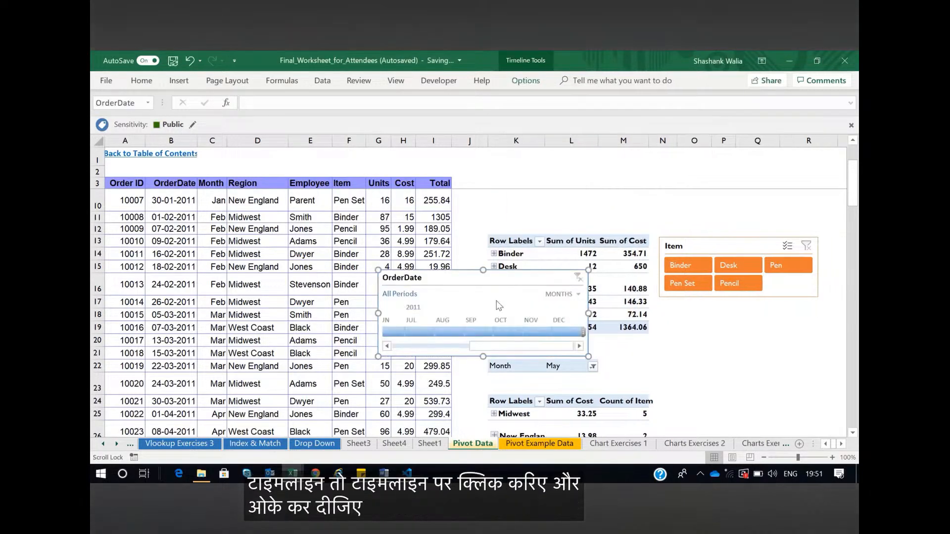
Place the OrderDate timeline directly above the item pivot table, reduce its height and widen it to about 11.8 cm
{"action": "left_click_drag", "start_coordinate": [464, 275], "coordinate": [577, 201]}
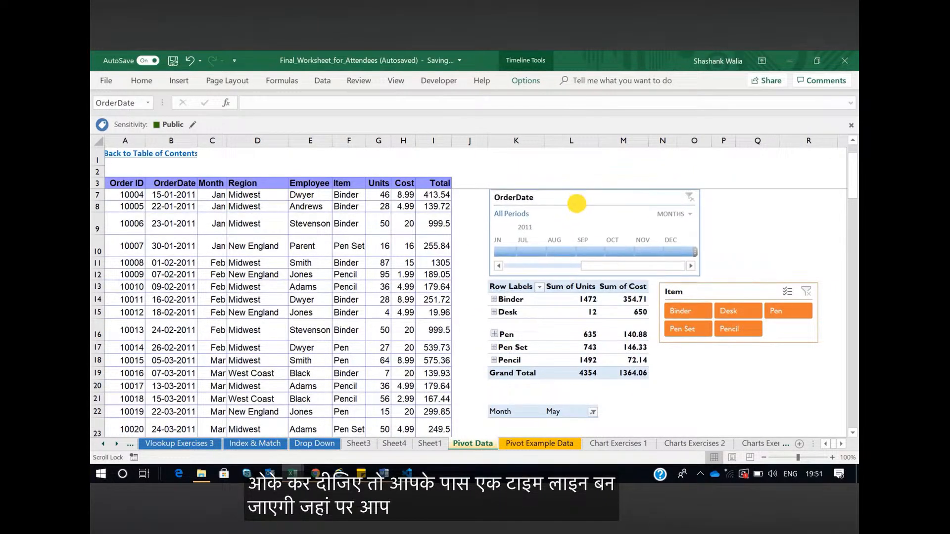
{"action": "left_click_drag", "start_coordinate": [595, 276], "coordinate": [594, 241]}
{"action": "left_click_drag", "start_coordinate": [700, 216], "coordinate": [758, 215]}
Try the OrderDate timeline without its header and selection label, restoring the selection label and leaving the header hidden
{"action": "left_click", "coordinate": [525, 80]}
{"action": "left_click", "coordinate": [722, 105]}
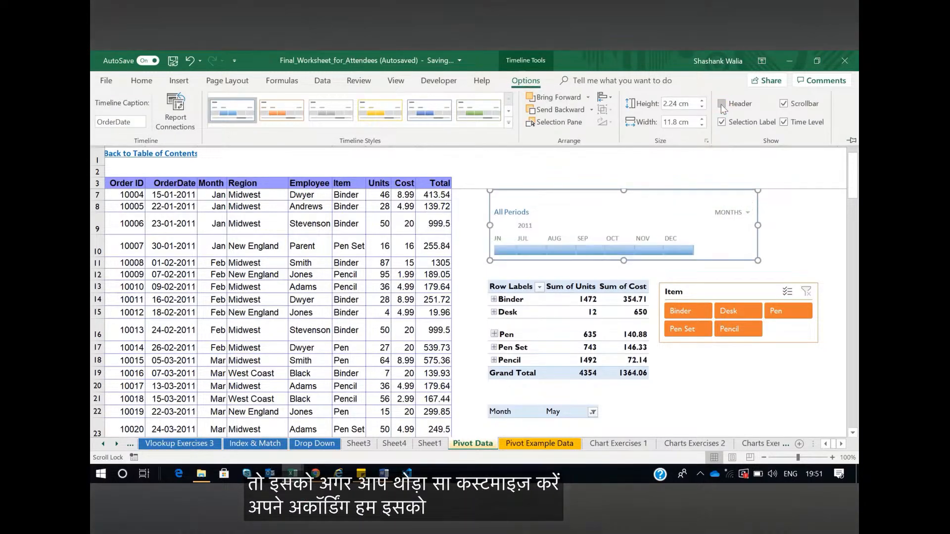
{"action": "left_click", "coordinate": [722, 122]}
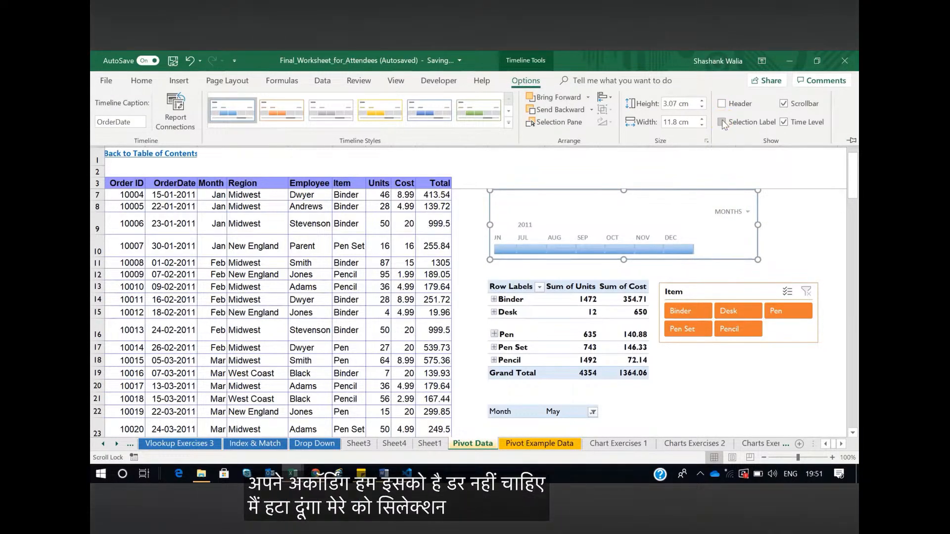
{"action": "left_click", "coordinate": [722, 122]}
{"action": "left_click", "coordinate": [722, 104]}
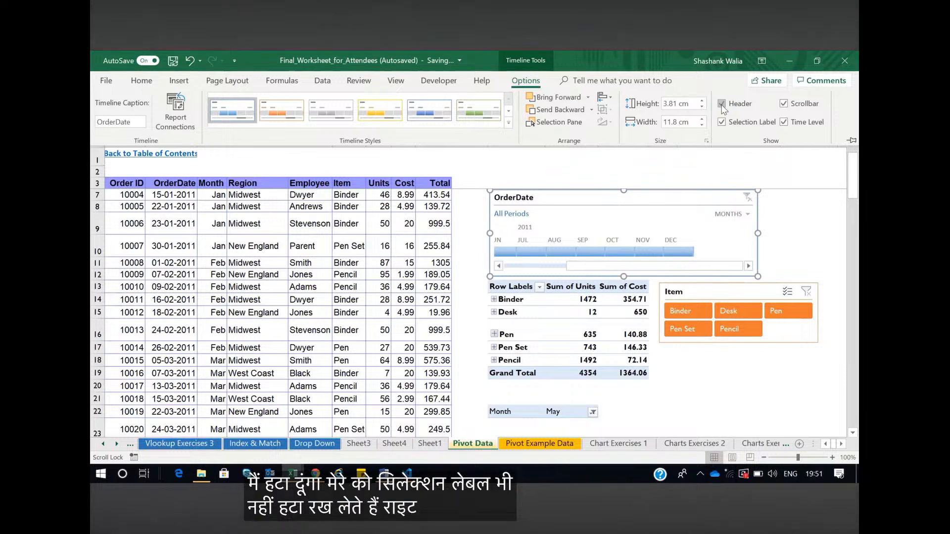
{"action": "left_click", "coordinate": [722, 105]}
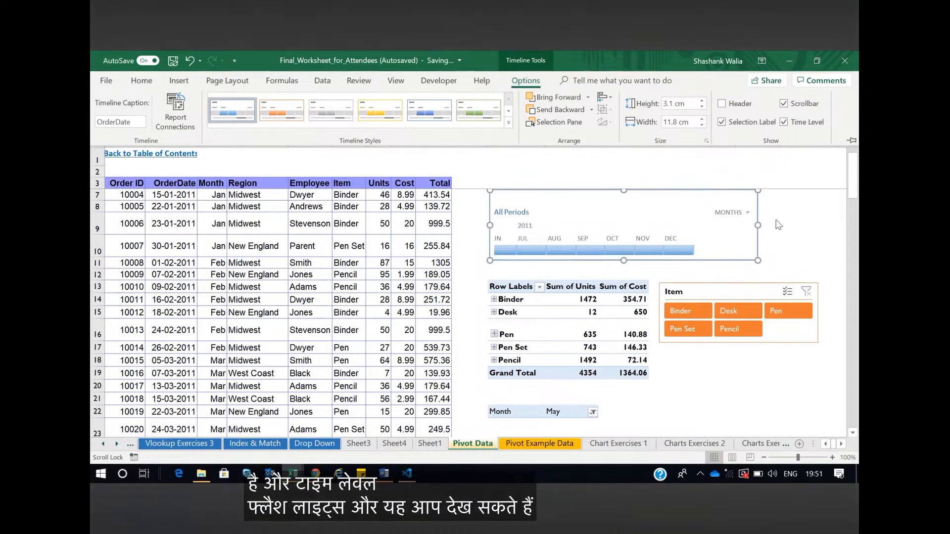
Widen the OrderDate timeline to about 13.48 cm and show its header and scrollbar
{"action": "left_click_drag", "start_coordinate": [758, 226], "coordinate": [796, 223]}
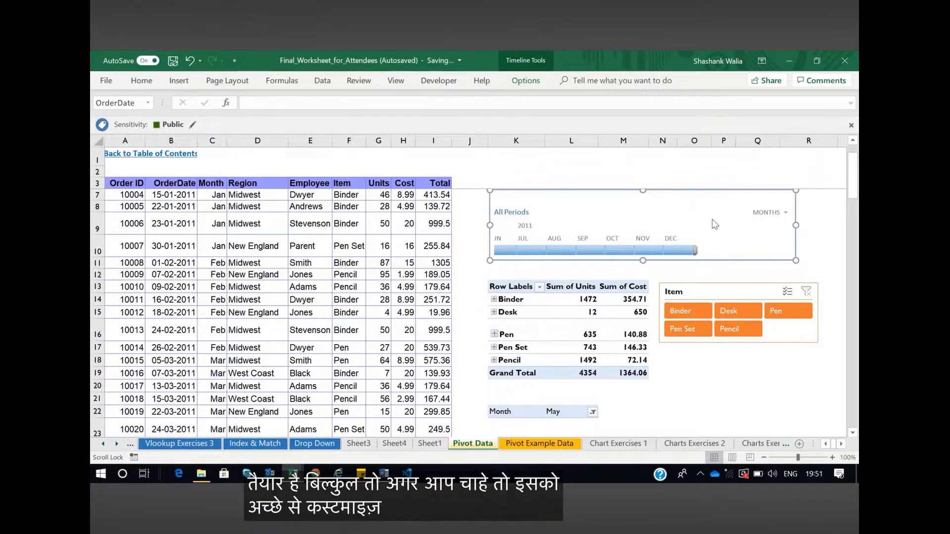
{"action": "left_click", "coordinate": [520, 81]}
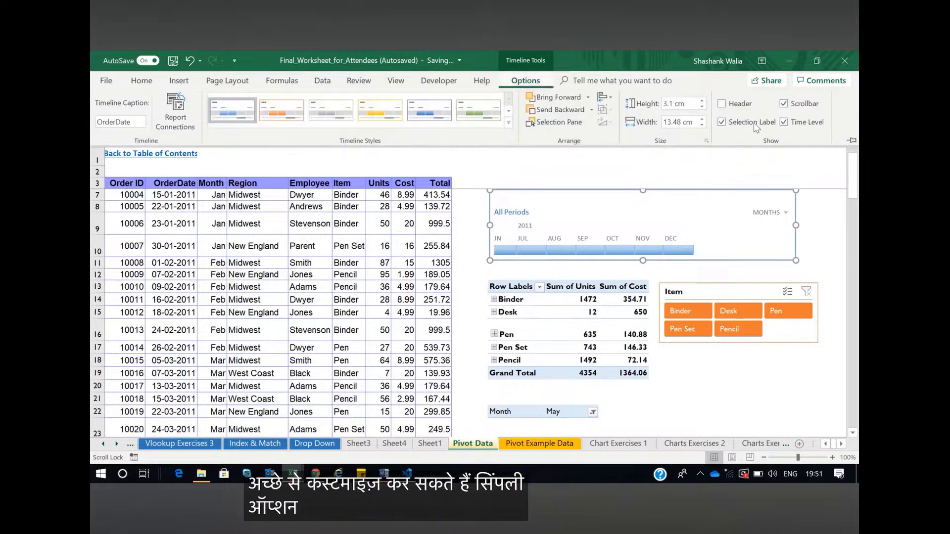
{"action": "left_click", "coordinate": [784, 104]}
{"action": "left_click", "coordinate": [721, 104]}
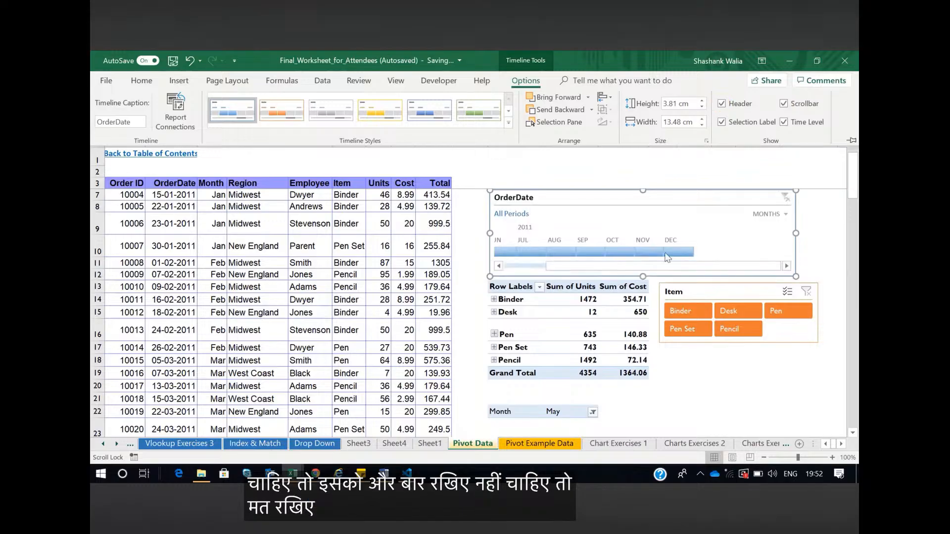
Move the OrderDate timeline slightly upward to leave a gap above the item pivot table, and deselect it
{"action": "left_click", "coordinate": [645, 269]}
{"action": "scroll", "coordinate": [594, 238], "scroll_direction": "up", "scroll_amount": 1}
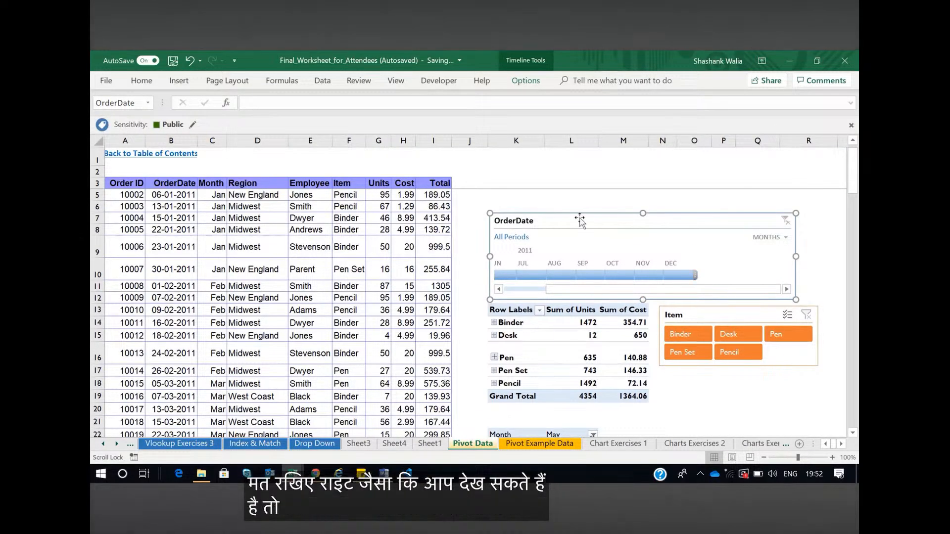
{"action": "left_click_drag", "start_coordinate": [577, 204], "coordinate": [571, 203]}
{"action": "left_click", "coordinate": [721, 395]}
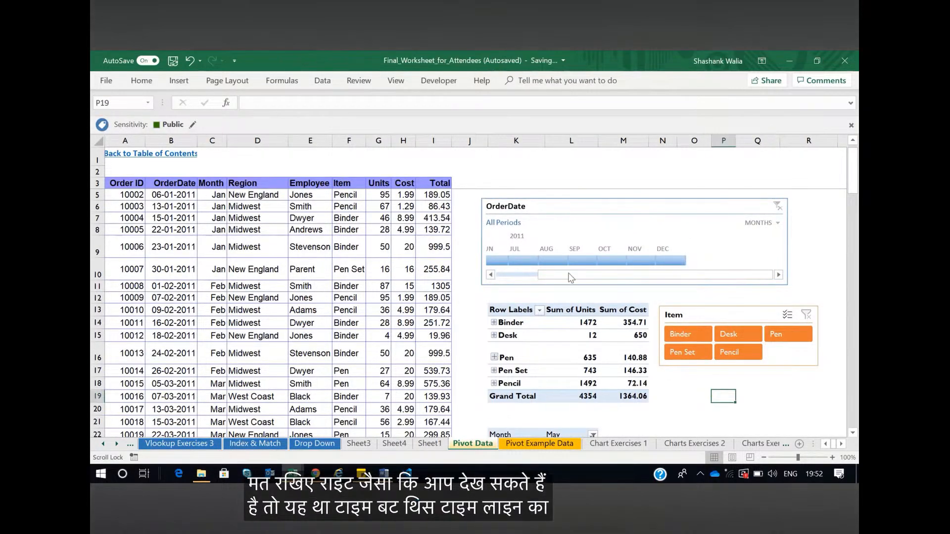
Filter the item pivot table to March 2011 with the OrderDate timeline
{"action": "left_click_drag", "start_coordinate": [565, 274], "coordinate": [525, 274]}
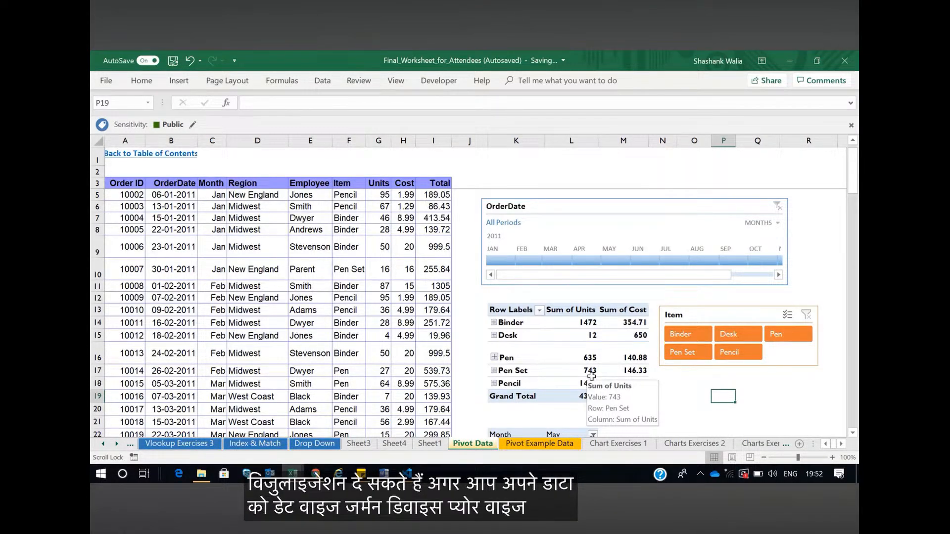
{"action": "scroll", "coordinate": [251, 381], "scroll_direction": "down", "scroll_amount": 2}
{"action": "scroll", "coordinate": [257, 382], "scroll_direction": "up", "scroll_amount": 2}
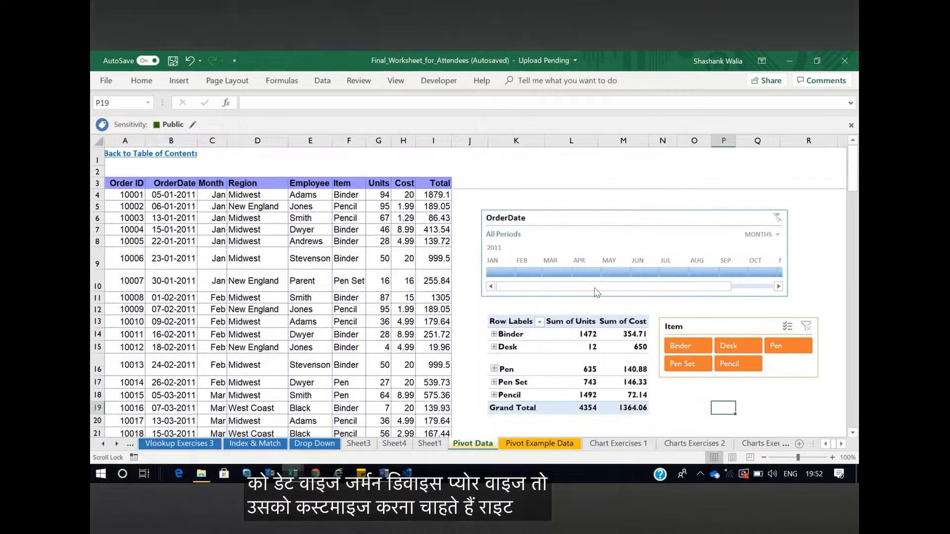
{"action": "left_click", "coordinate": [551, 271]}
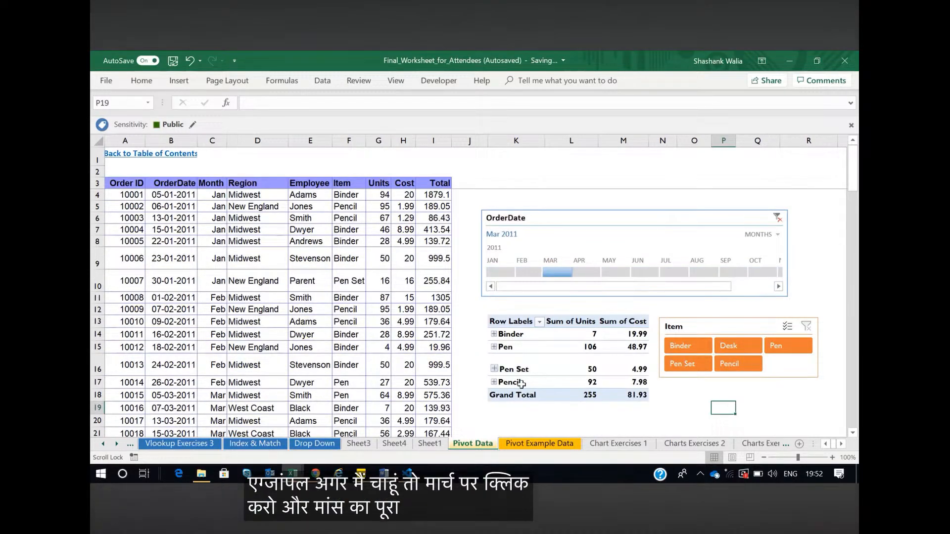
Filter the March data with the Item slicer by Binder, Desk, Pen and finally Pen Set
{"action": "left_click", "coordinate": [685, 348]}
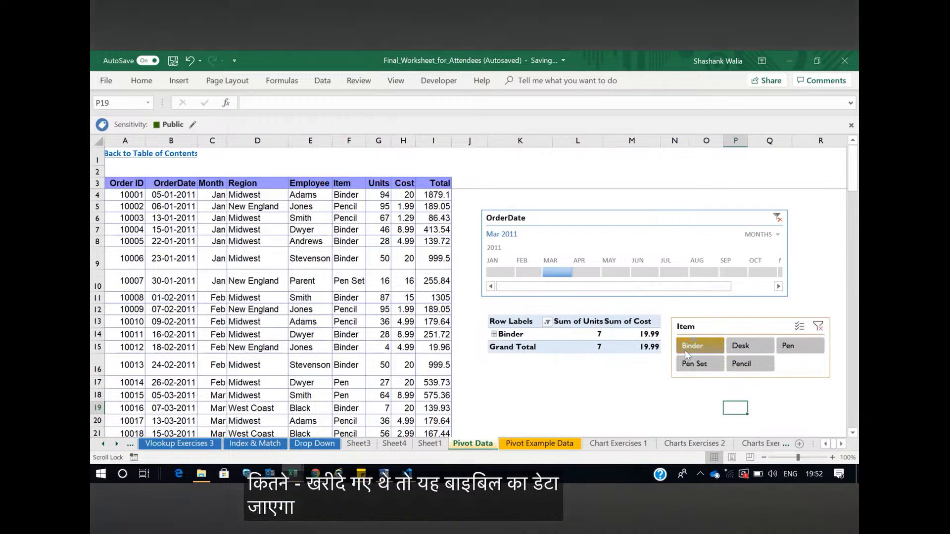
{"action": "left_click", "coordinate": [747, 347]}
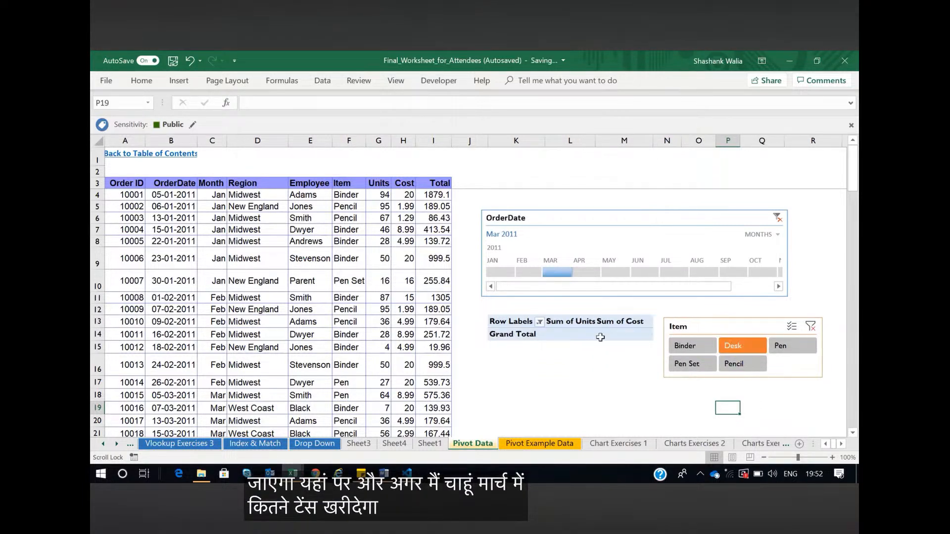
{"action": "left_click", "coordinate": [786, 351]}
{"action": "left_click", "coordinate": [688, 364]}
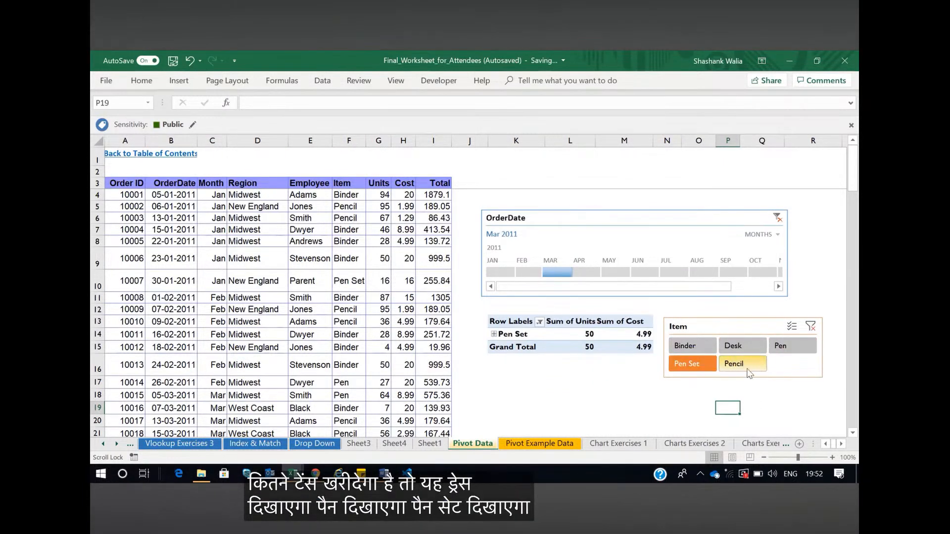
Filter the item pivot table to Pencil with the Item slicer, and clear the item filter again
{"action": "left_click", "coordinate": [739, 364]}
{"action": "scroll", "coordinate": [583, 365], "scroll_direction": "down", "scroll_amount": 3}
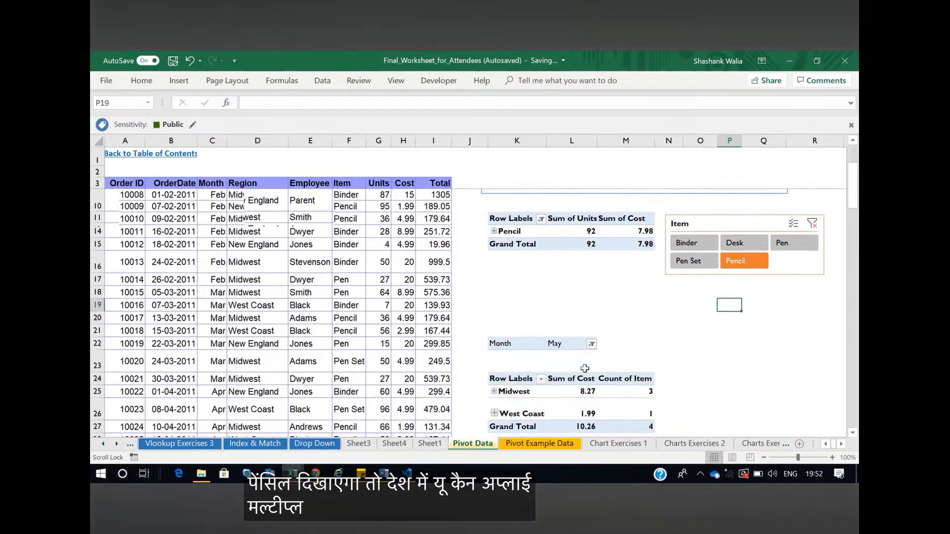
{"action": "scroll", "coordinate": [628, 358], "scroll_direction": "up", "scroll_amount": 2}
{"action": "scroll", "coordinate": [629, 358], "scroll_direction": "up", "scroll_amount": 1}
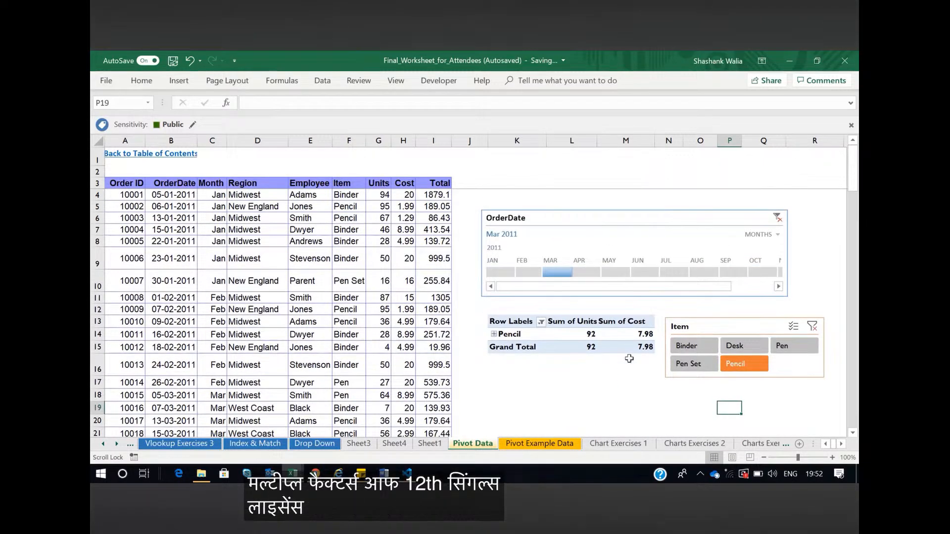
{"action": "scroll", "coordinate": [569, 361], "scroll_direction": "down", "scroll_amount": 3}
{"action": "scroll", "coordinate": [742, 317], "scroll_direction": "up", "scroll_amount": 2}
{"action": "key", "text": "ctrl+z"}
{"action": "scroll", "coordinate": [567, 258], "scroll_direction": "up", "scroll_amount": 3}
Connect the OrderDate timeline to the region pivot table as well through its report connections
{"action": "left_click", "coordinate": [576, 219]}
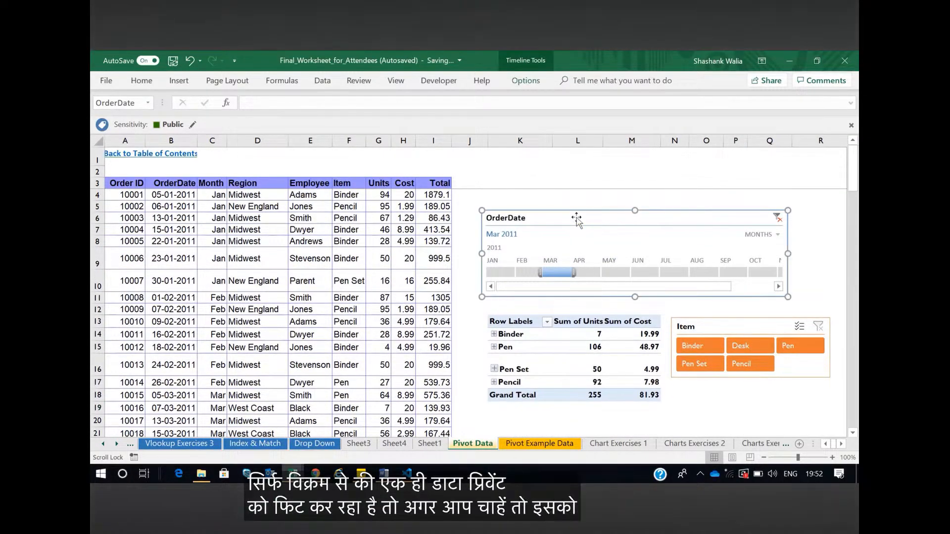
{"action": "left_click", "coordinate": [526, 80]}
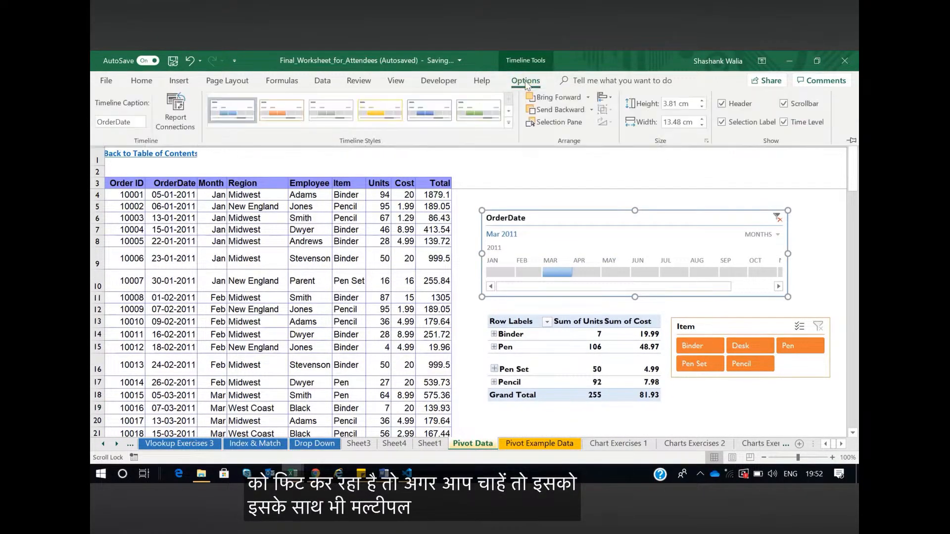
{"action": "left_click", "coordinate": [172, 123]}
{"action": "left_click", "coordinate": [490, 226]}
{"action": "left_click", "coordinate": [587, 269]}
Filter both pivot tables to April 2011 and then May 2011 with the OrderDate timeline
{"action": "left_click", "coordinate": [592, 273]}
{"action": "scroll", "coordinate": [622, 297], "scroll_direction": "down", "scroll_amount": 2}
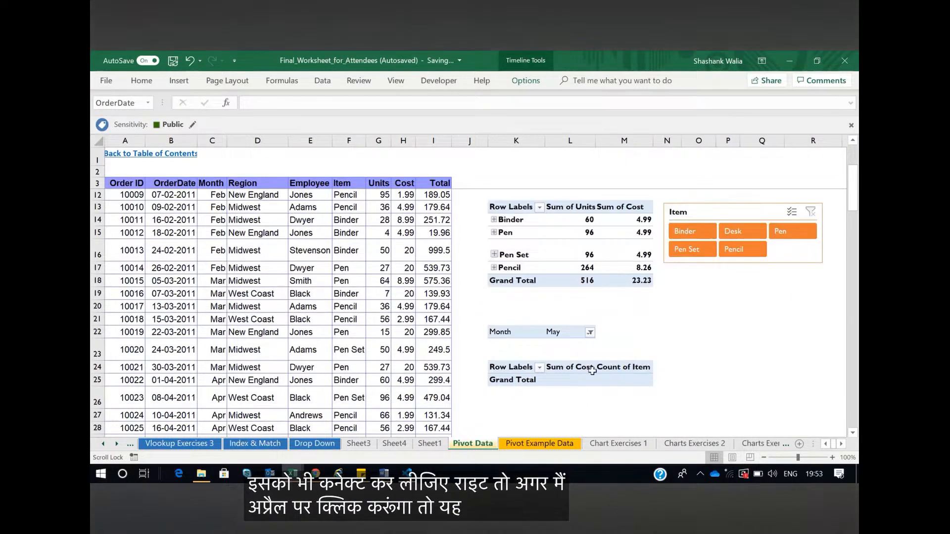
{"action": "scroll", "coordinate": [619, 243], "scroll_direction": "up", "scroll_amount": 1}
{"action": "left_click", "coordinate": [613, 214]}
{"action": "scroll", "coordinate": [693, 218], "scroll_direction": "down", "scroll_amount": 1}
{"action": "scroll", "coordinate": [742, 222], "scroll_direction": "up", "scroll_amount": 3}
Switch the OrderDate timeline's time level to days, then years, and finally quarters
{"action": "left_click", "coordinate": [762, 235]}
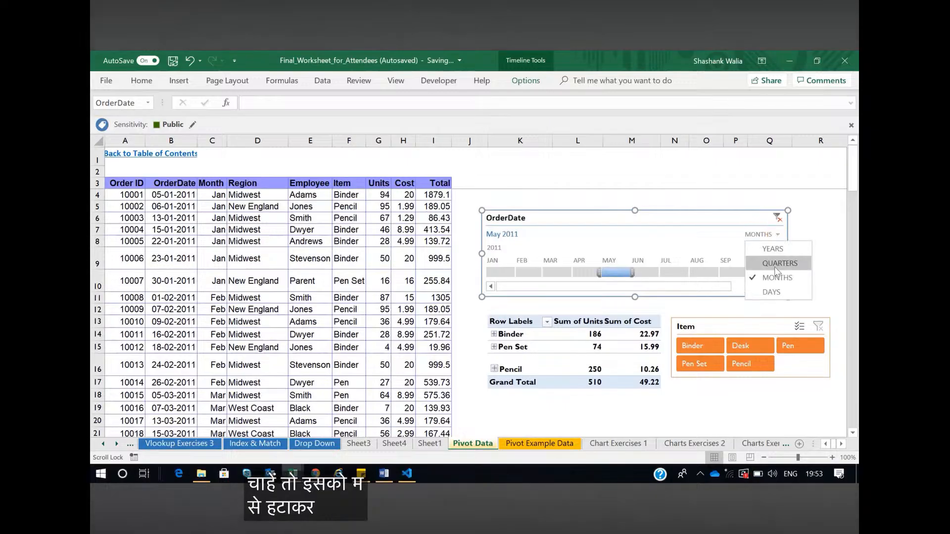
{"action": "left_click", "coordinate": [751, 285]}
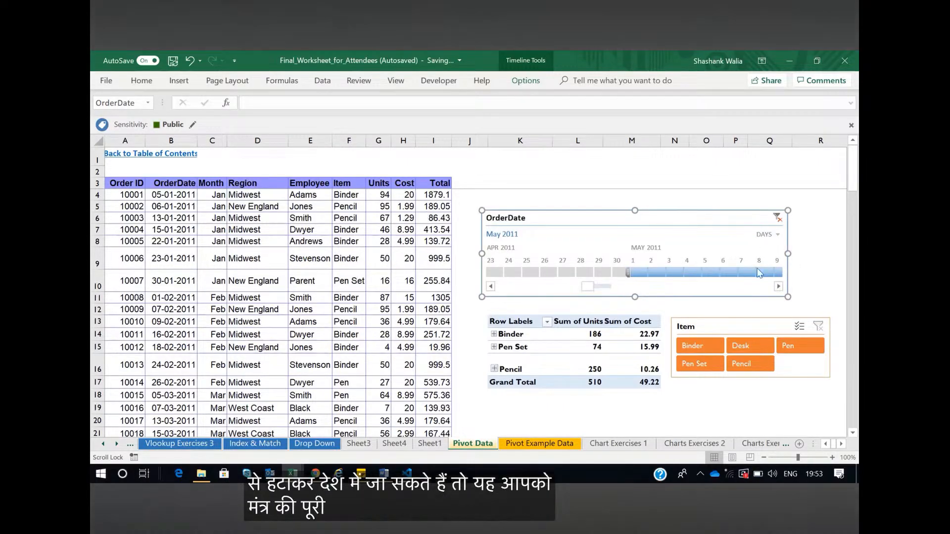
{"action": "left_click", "coordinate": [768, 235]}
{"action": "left_click", "coordinate": [777, 251]}
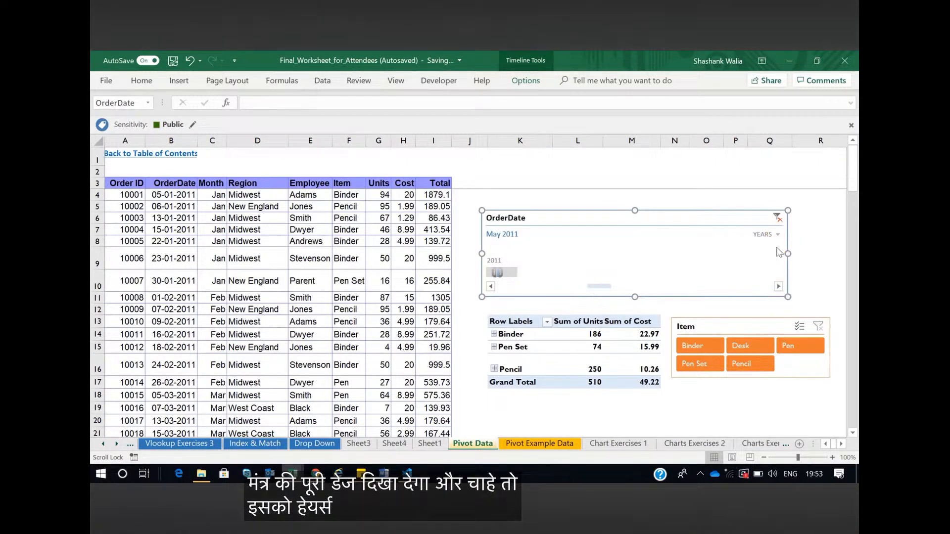
{"action": "left_click", "coordinate": [769, 235]}
{"action": "left_click", "coordinate": [771, 261]}
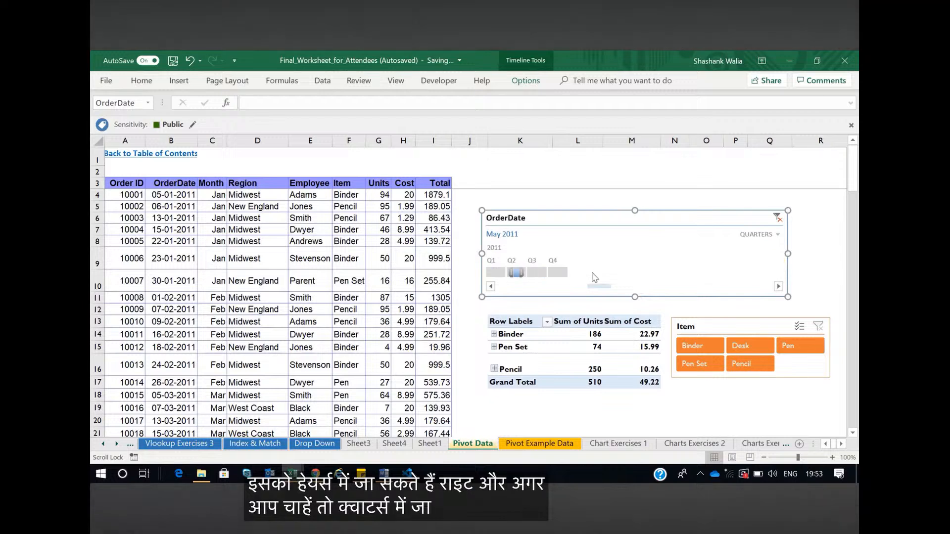
Filter both pivot tables to Q3 2011 and then Q2 2011 with the timeline, and deselect it
{"action": "left_click", "coordinate": [542, 273]}
{"action": "scroll", "coordinate": [555, 281], "scroll_direction": "down", "scroll_amount": 4}
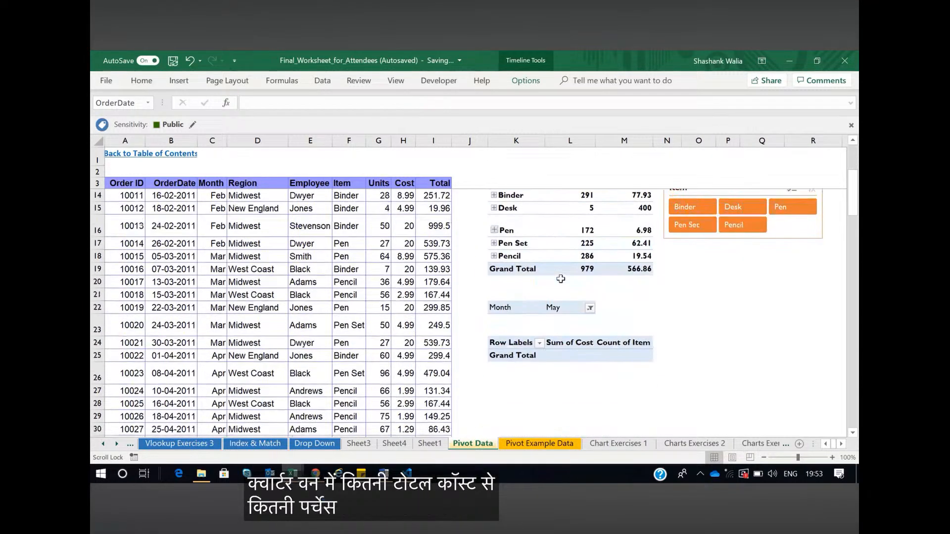
{"action": "scroll", "coordinate": [556, 278], "scroll_direction": "up", "scroll_amount": 3}
{"action": "left_click", "coordinate": [516, 247]}
{"action": "scroll", "coordinate": [544, 277], "scroll_direction": "down", "scroll_amount": 2}
{"action": "scroll", "coordinate": [545, 277], "scroll_direction": "up", "scroll_amount": 3}
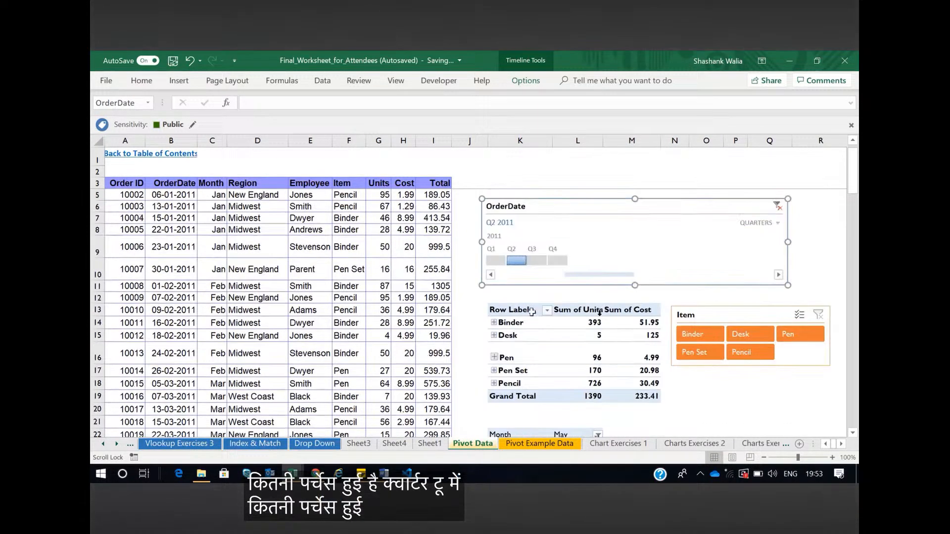
{"action": "left_click", "coordinate": [793, 406]}
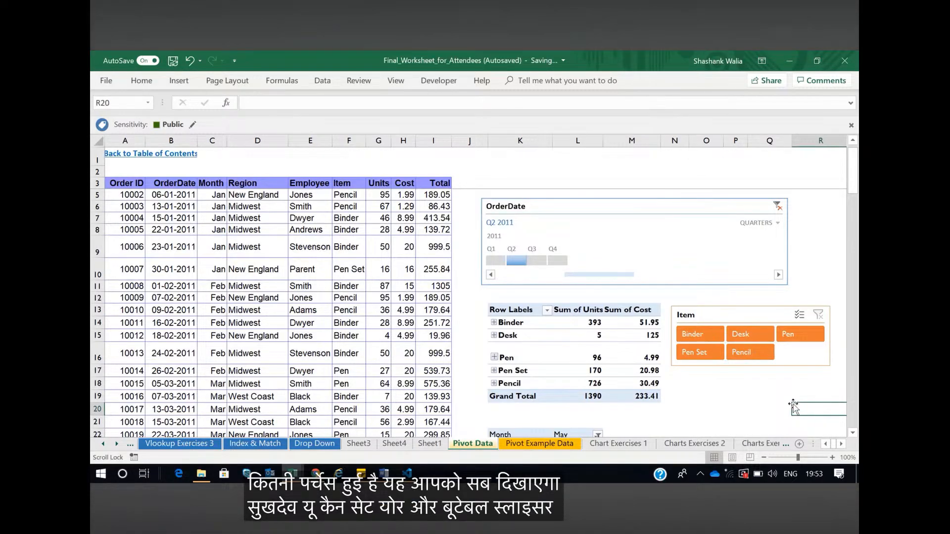
Move the Item slicer up beside the OrderDate timeline, away from the item pivot table
{"action": "scroll", "coordinate": [723, 387], "scroll_direction": "right", "scroll_amount": 3}
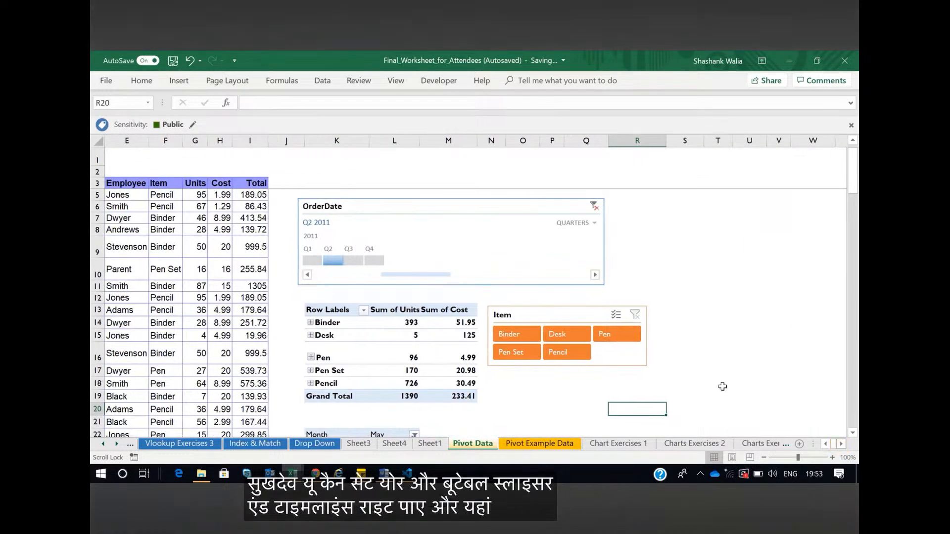
{"action": "scroll", "coordinate": [722, 386], "scroll_direction": "down", "scroll_amount": 4}
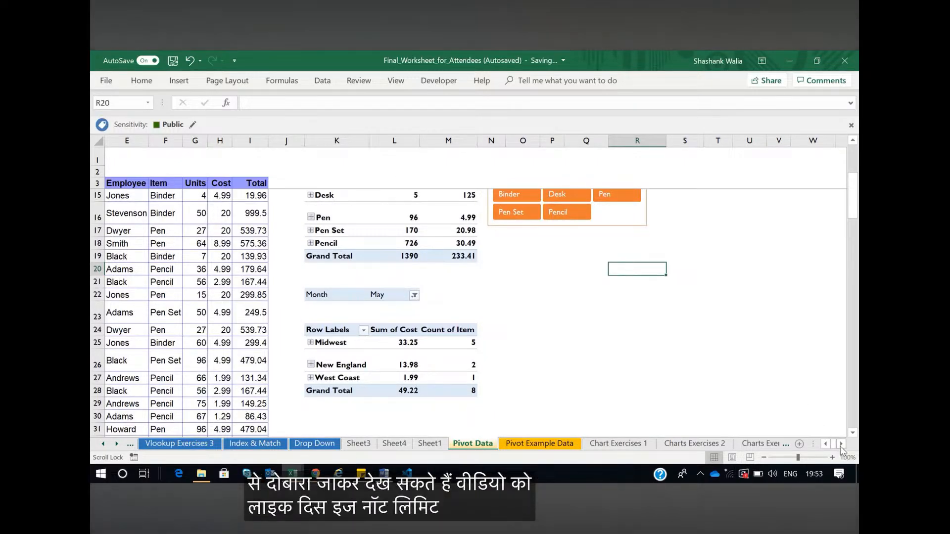
{"action": "scroll", "coordinate": [742, 396], "scroll_direction": "right", "scroll_amount": 1}
{"action": "scroll", "coordinate": [654, 388], "scroll_direction": "up", "scroll_amount": 2}
{"action": "scroll", "coordinate": [654, 389], "scroll_direction": "down", "scroll_amount": 2}
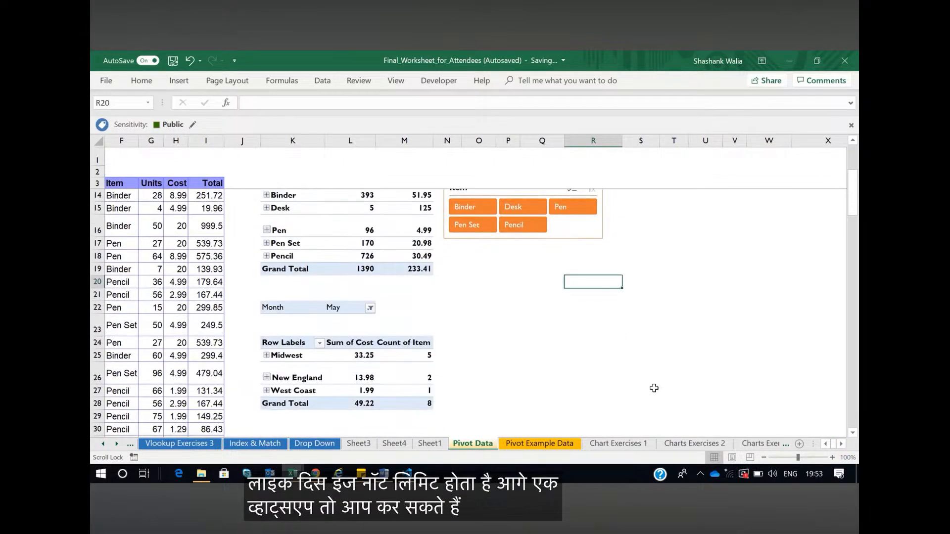
{"action": "scroll", "coordinate": [654, 388], "scroll_direction": "up", "scroll_amount": 2}
{"action": "left_click_drag", "start_coordinate": [569, 285], "coordinate": [705, 239]}
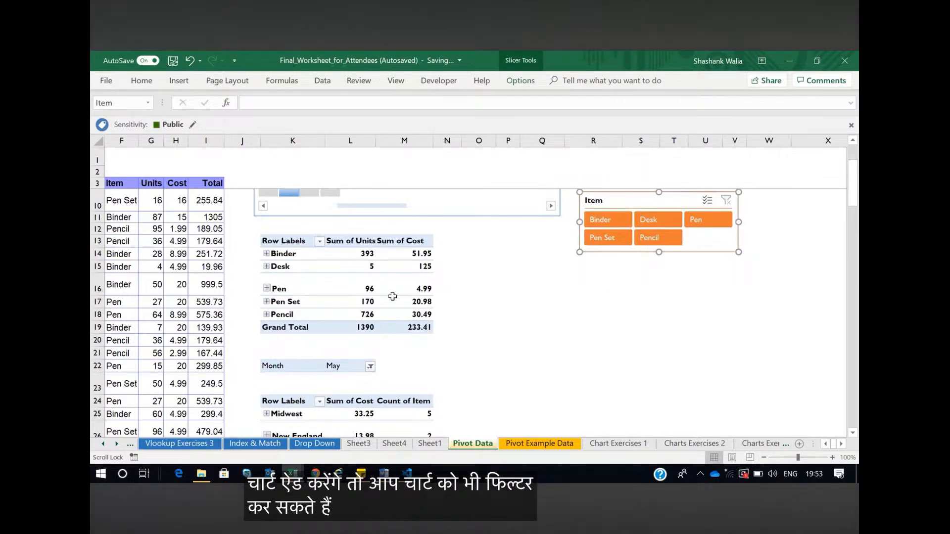
{"action": "scroll", "coordinate": [511, 303], "scroll_direction": "up", "scroll_amount": 2}
{"action": "left_click_drag", "start_coordinate": [611, 280], "coordinate": [600, 219]}
Insert a plain Pie PivotChart from the item pivot table and place it below the Item slicer
{"action": "left_click", "coordinate": [292, 382]}
{"action": "left_click", "coordinate": [178, 82]}
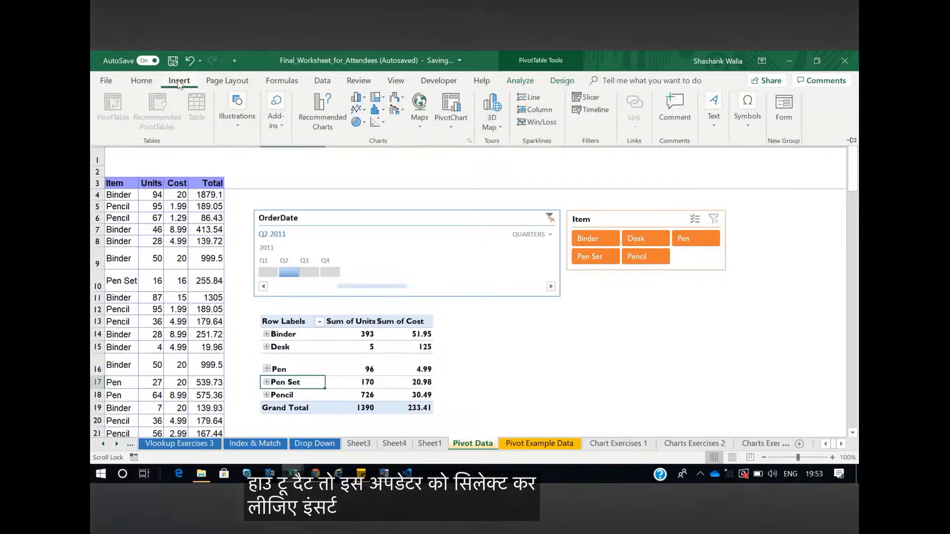
{"action": "left_click", "coordinate": [319, 116]}
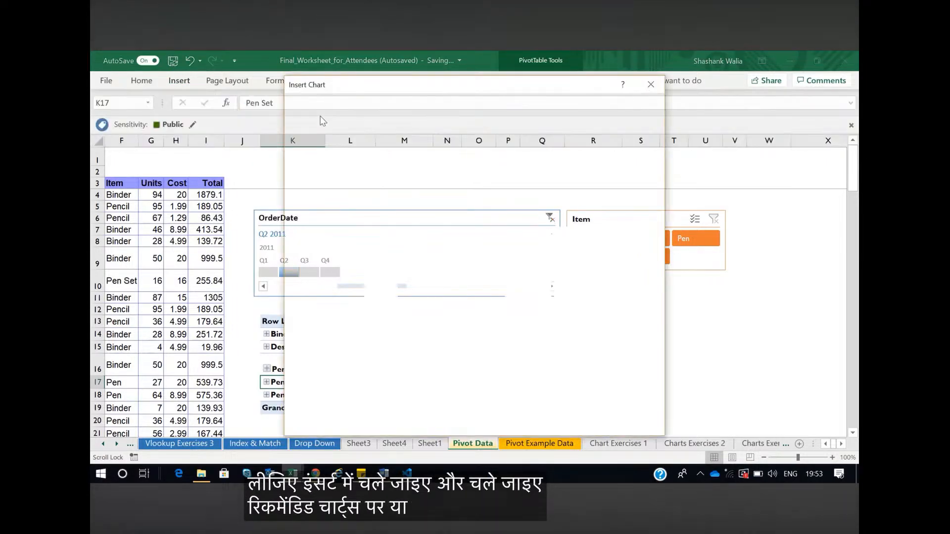
{"action": "left_click", "coordinate": [304, 102]}
{"action": "left_click", "coordinate": [316, 172]}
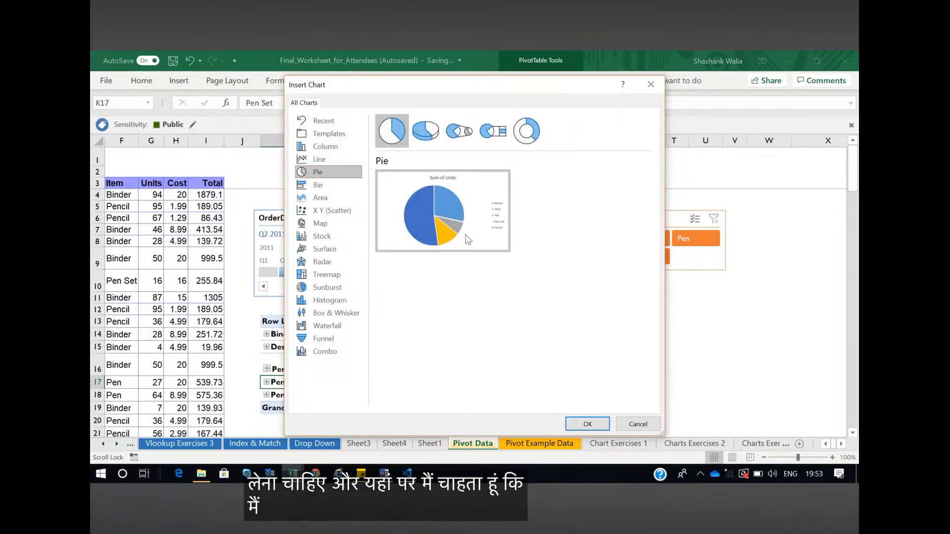
{"action": "left_click", "coordinate": [526, 130]}
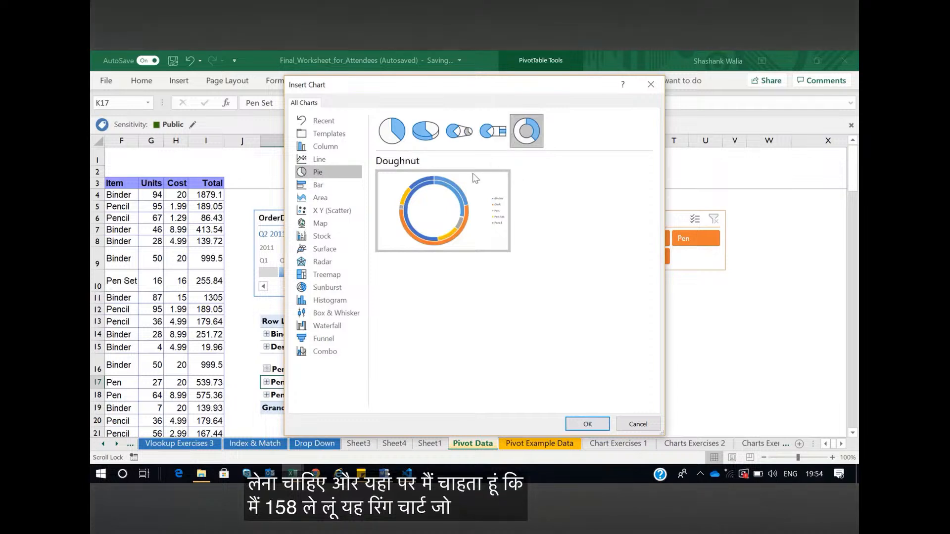
{"action": "left_click", "coordinate": [392, 131]}
{"action": "left_click", "coordinate": [584, 423]}
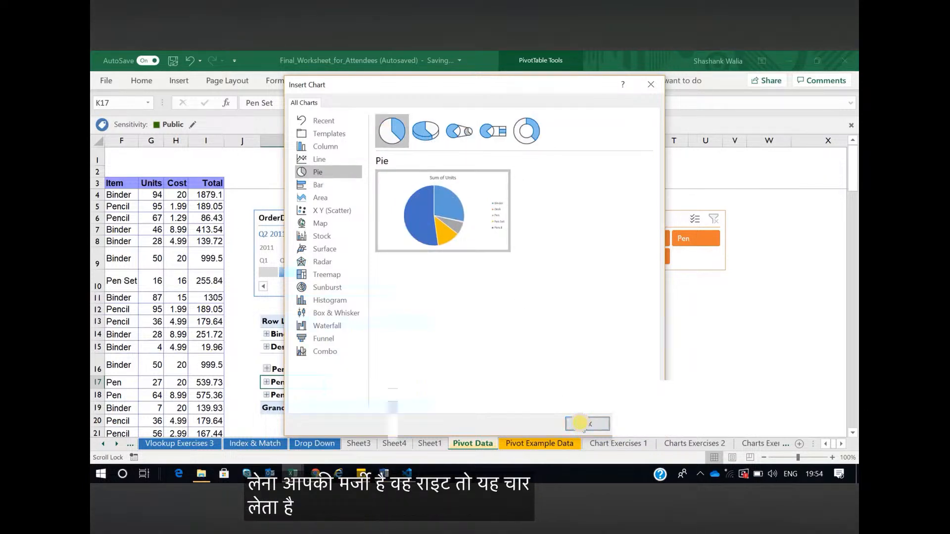
{"action": "left_click_drag", "start_coordinate": [519, 254], "coordinate": [682, 334]}
{"action": "scroll", "coordinate": [488, 322], "scroll_direction": "down", "scroll_amount": 1}
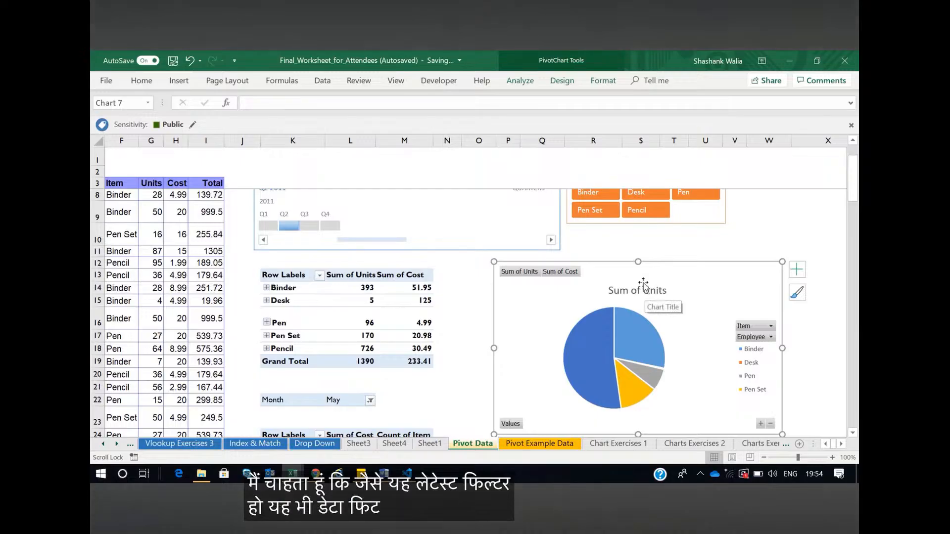
Filter the item pivot table and its pie chart by Pen Set, Desk and finally Binder with the Item slicer
{"action": "left_click", "coordinate": [593, 212]}
{"action": "scroll", "coordinate": [651, 318], "scroll_direction": "up", "scroll_amount": 1}
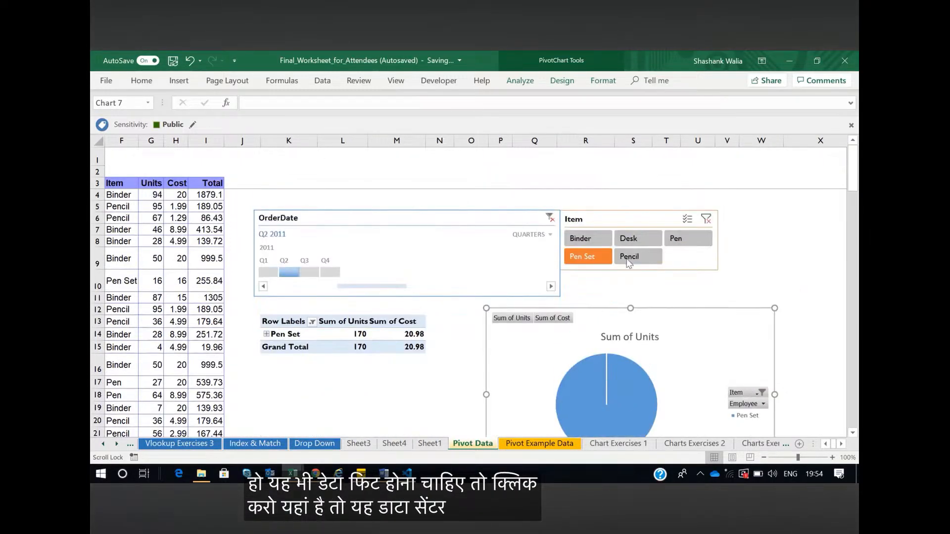
{"action": "left_click", "coordinate": [635, 240]}
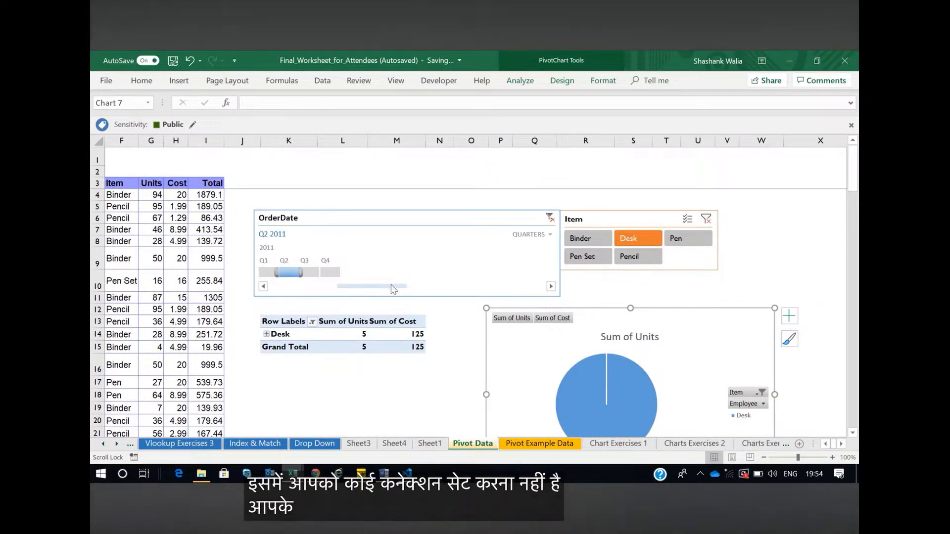
{"action": "left_click", "coordinate": [589, 239]}
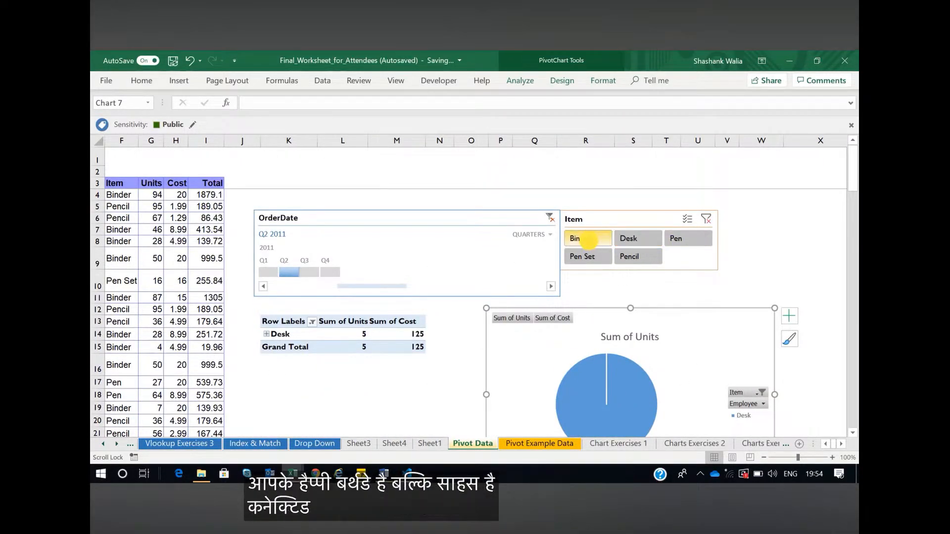
Clear the filters of the OrderDate timeline and the Item slicer
{"action": "left_click", "coordinate": [550, 217]}
{"action": "scroll", "coordinate": [725, 305], "scroll_direction": "down", "scroll_amount": 1}
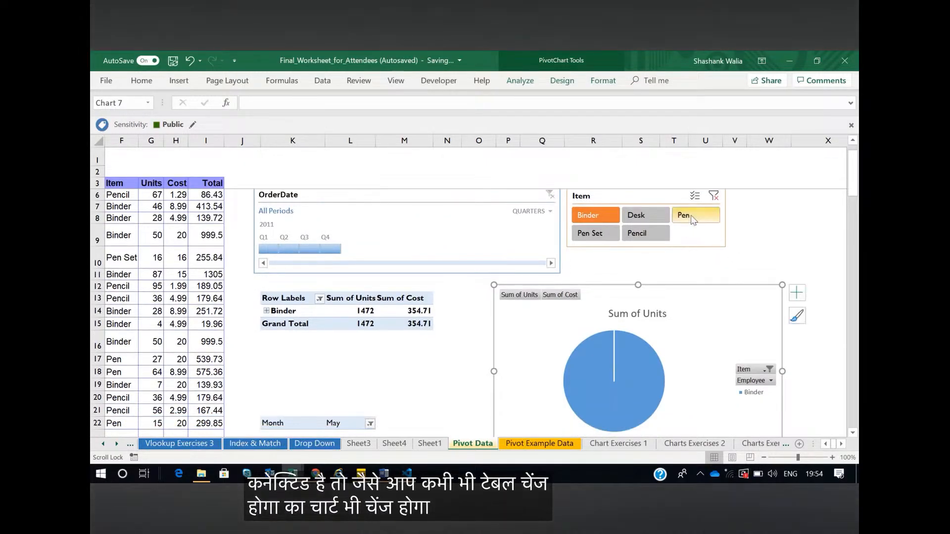
{"action": "left_click", "coordinate": [714, 196]}
{"action": "scroll", "coordinate": [708, 366], "scroll_direction": "down", "scroll_amount": 2}
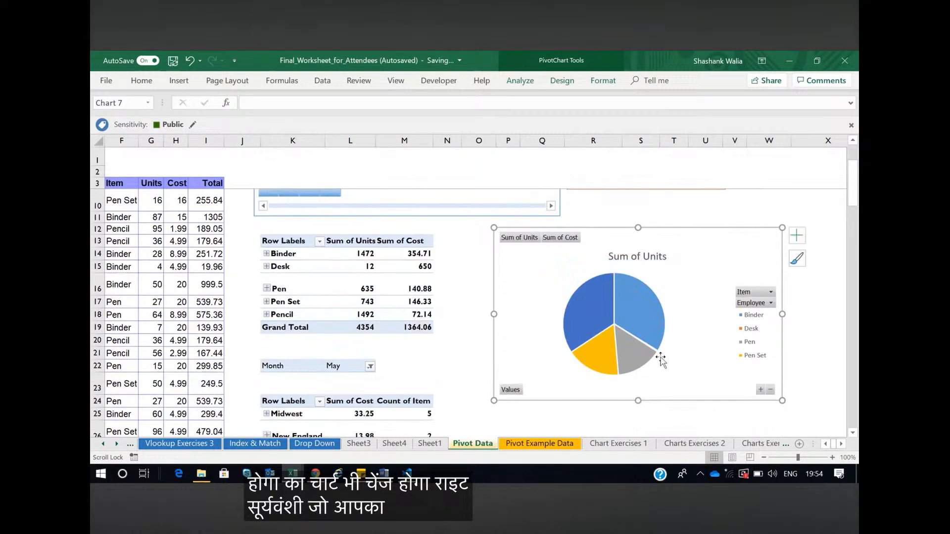
Filter the pivot tables and pie chart to Q2 2011 and then Q3 2011 with the OrderDate timeline
{"action": "scroll", "coordinate": [661, 359], "scroll_direction": "up", "scroll_amount": 2}
{"action": "left_click", "coordinate": [289, 249]}
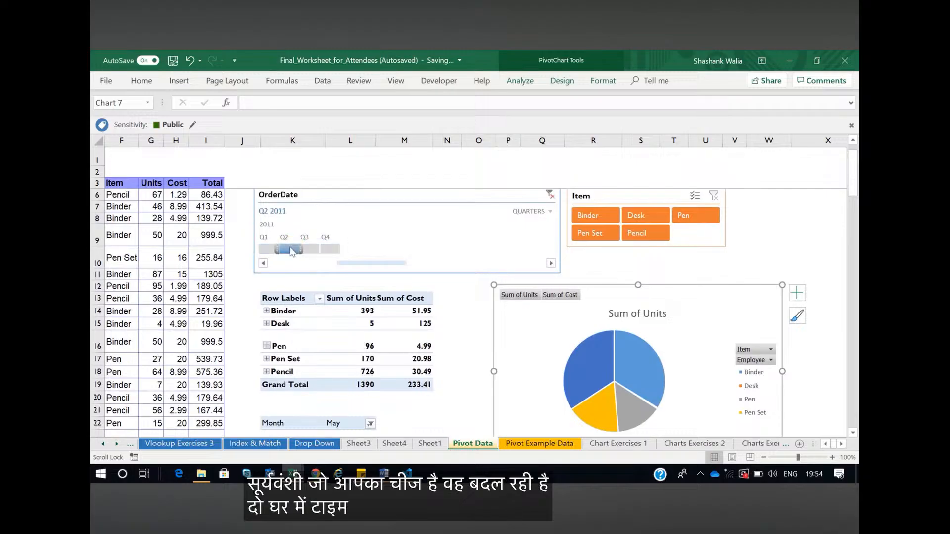
{"action": "left_click", "coordinate": [310, 249]}
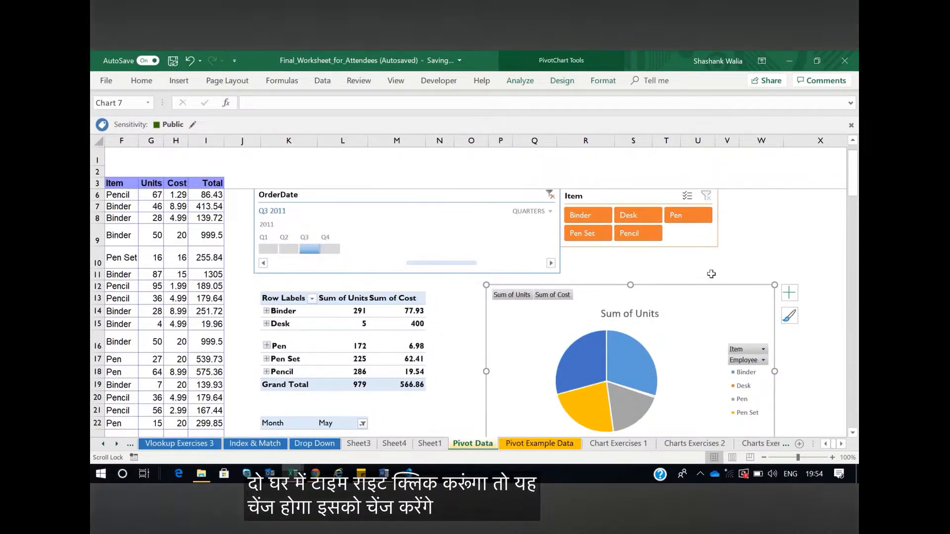
Move the pie chart closer to the item pivot table, add data labels to its slices, and deselect it
{"action": "left_click_drag", "start_coordinate": [730, 293], "coordinate": [683, 295]}
{"action": "scroll", "coordinate": [702, 317], "scroll_direction": "down", "scroll_amount": 2}
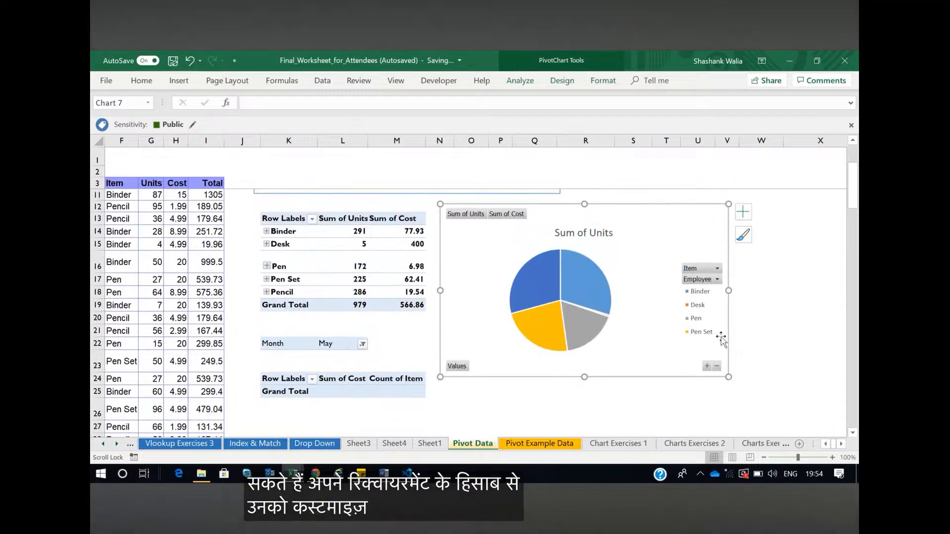
{"action": "left_click", "coordinate": [744, 211]}
{"action": "left_click", "coordinate": [767, 242]}
{"action": "left_click", "coordinate": [786, 363]}
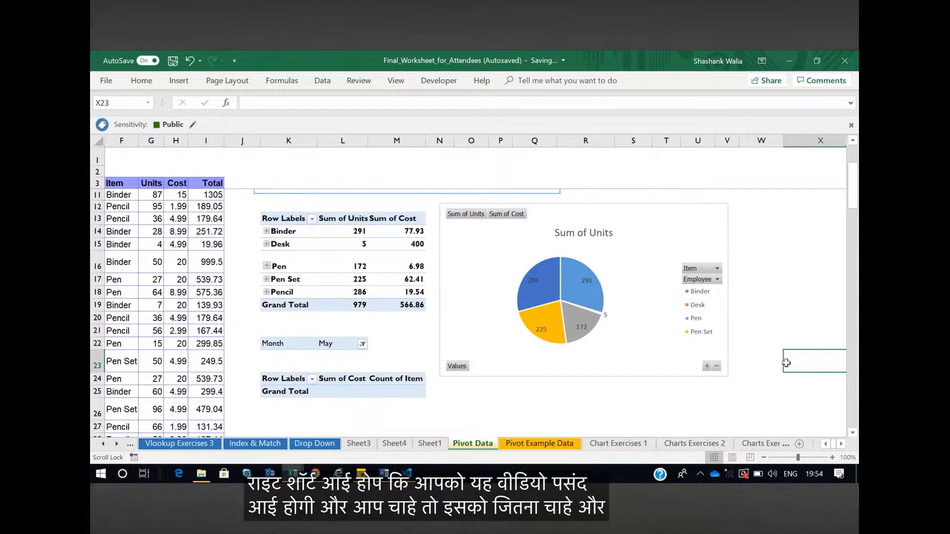
Switch to the ExcelTrainingTracker workbook and open its Training Log sheet
{"action": "mouse_move", "coordinate": [293, 474]}
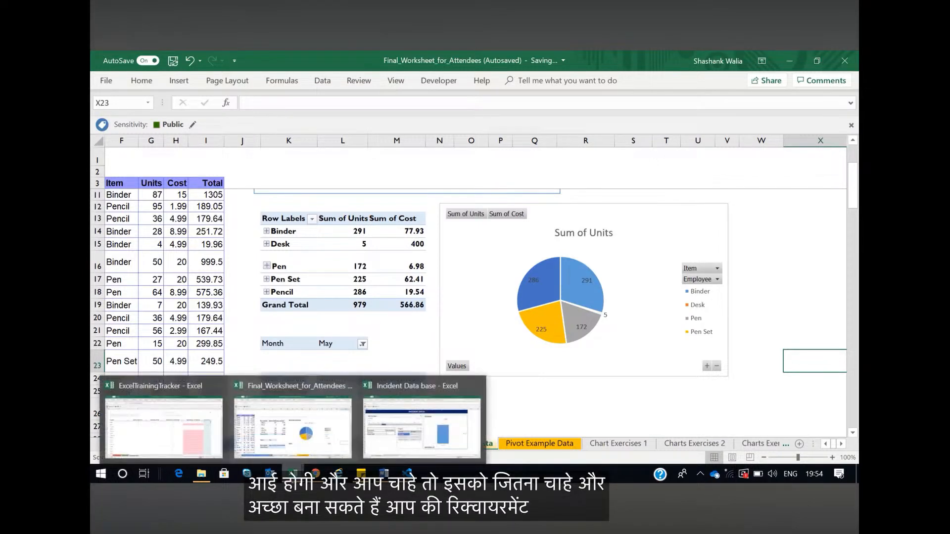
{"action": "left_click", "coordinate": [193, 420]}
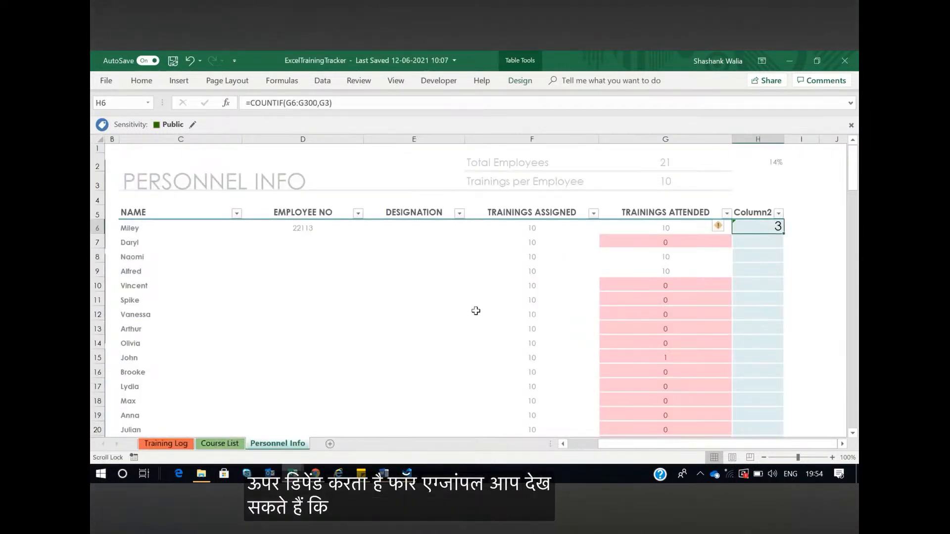
{"action": "left_click", "coordinate": [217, 443]}
{"action": "left_click", "coordinate": [166, 444]}
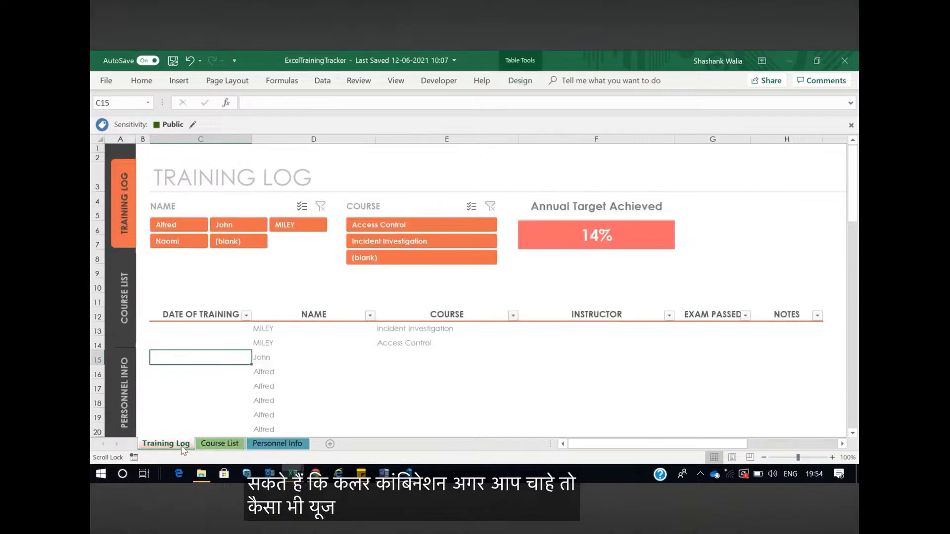
Filter the training log by Access Control and then Incident Investigation with the Course slicer
{"action": "left_click", "coordinate": [448, 227]}
{"action": "left_click", "coordinate": [435, 241]}
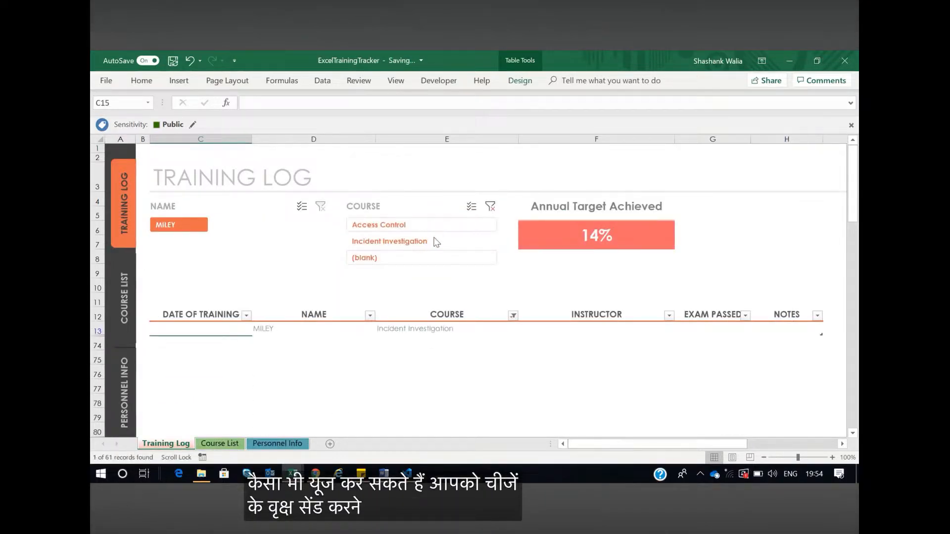
Filter the training log by Access Control with the Course slicer, and switch to the Final_Worksheet_for_Attendees workbook
{"action": "left_click", "coordinate": [409, 224]}
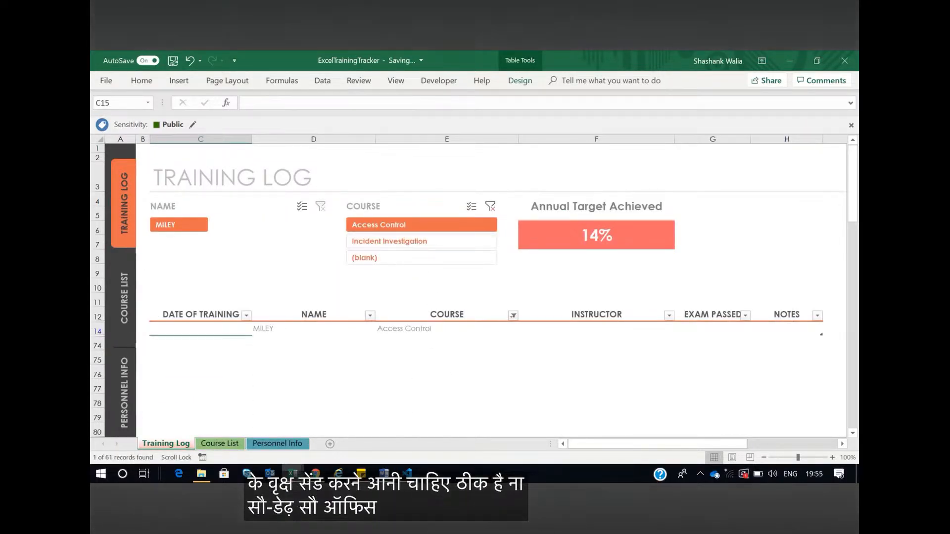
{"action": "mouse_move", "coordinate": [293, 475]}
{"action": "left_click", "coordinate": [419, 420]}
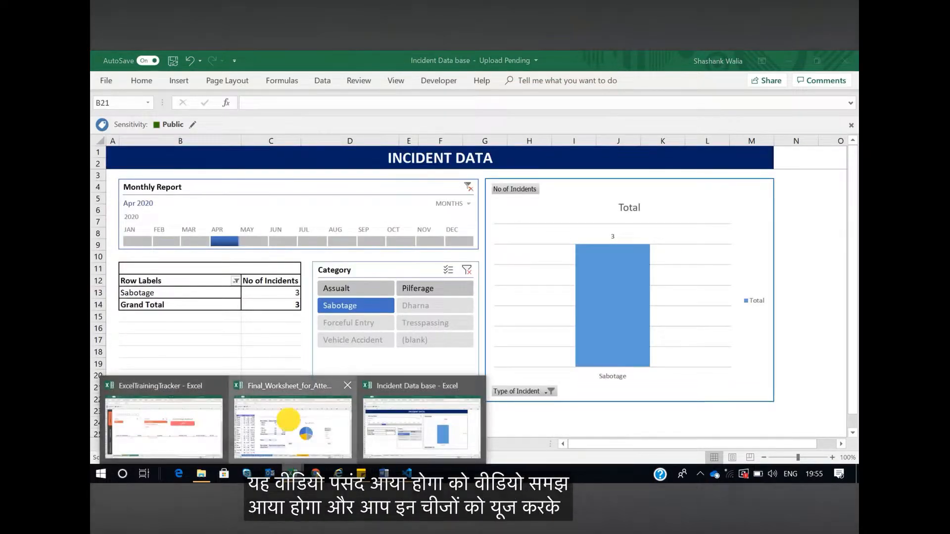
{"action": "left_click", "coordinate": [288, 420]}
{"action": "scroll", "coordinate": [462, 396], "scroll_direction": "down", "scroll_amount": 1}
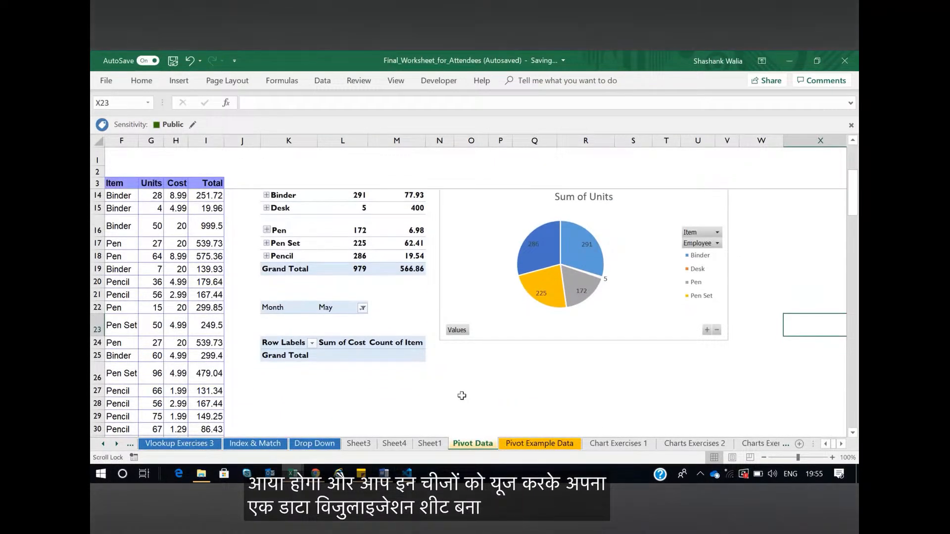
{"action": "scroll", "coordinate": [461, 396], "scroll_direction": "up", "scroll_amount": 3}
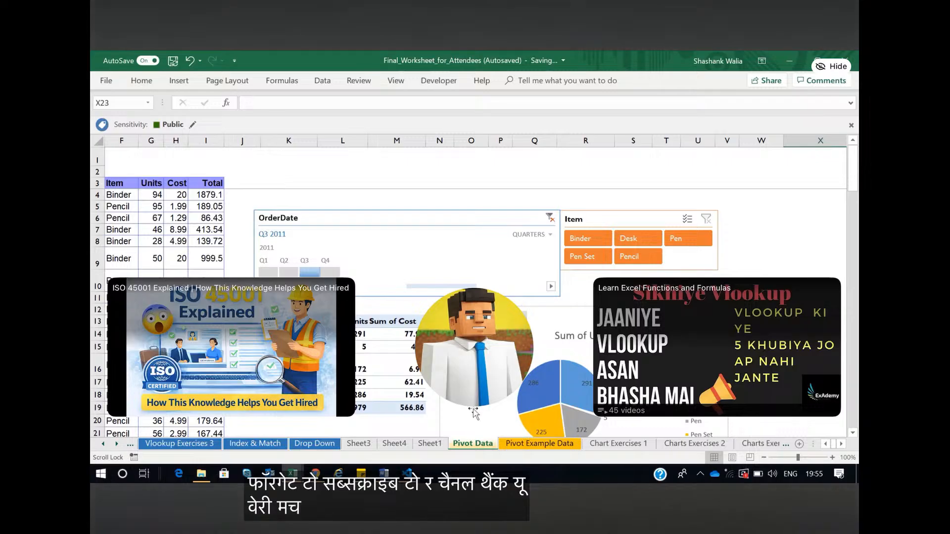
{"action": "left_click", "coordinate": [700, 474]}
{"action": "left_click", "coordinate": [712, 452]}
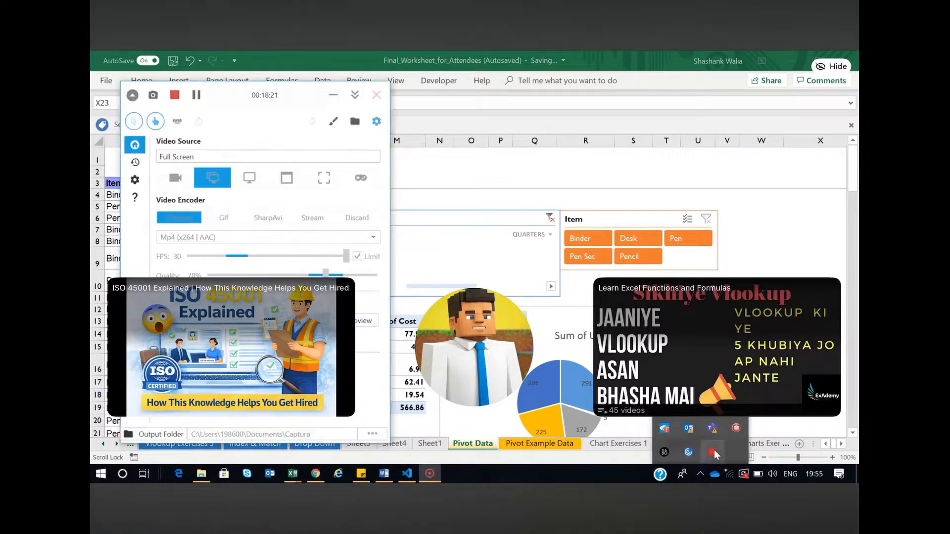
{"action": "left_click", "coordinate": [175, 95]}
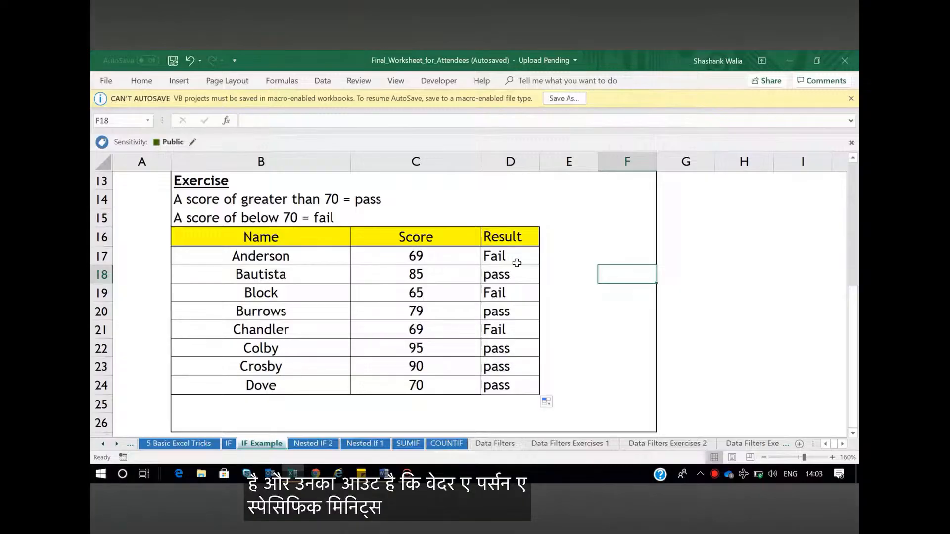
Replace the "Fail" result in D17's IF formula with the custom function popup(), and dismiss its message
{"action": "left_click", "coordinate": [509, 257]}
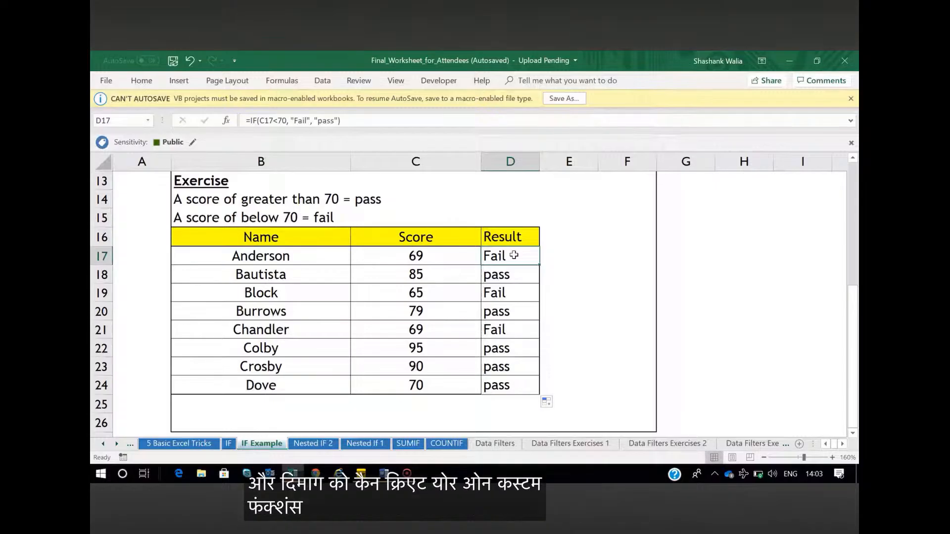
{"action": "double_click", "coordinate": [514, 255]}
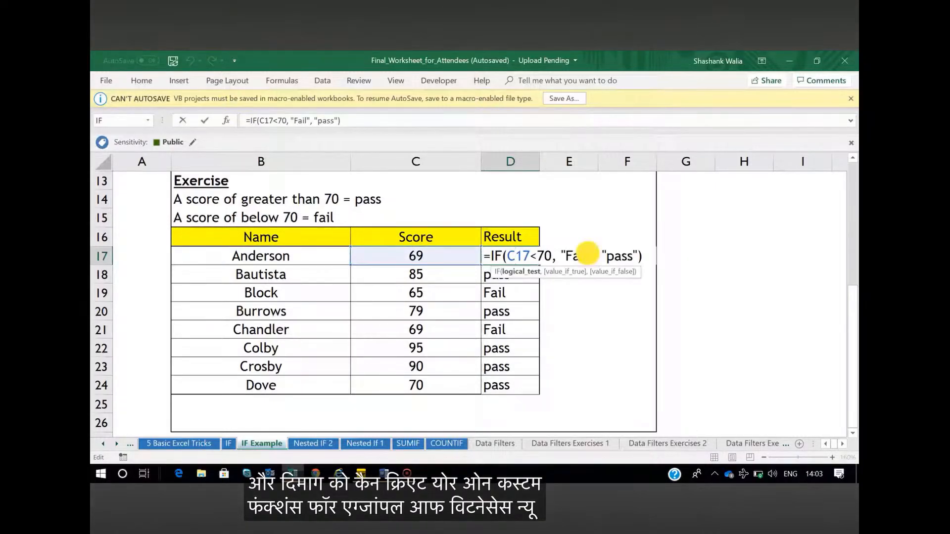
{"action": "left_click", "coordinate": [589, 255]}
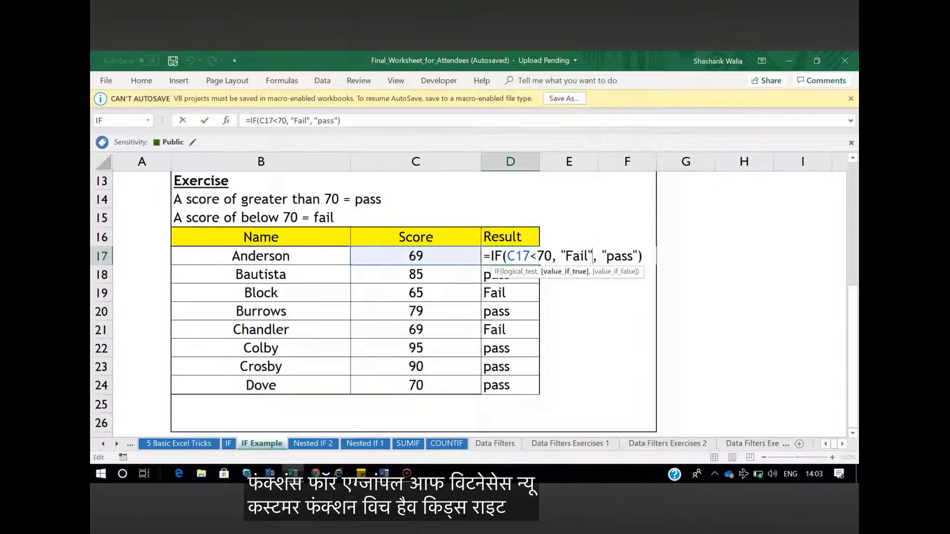
{"action": "key", "text": "BackSpace"}
{"action": "key", "text": "BackSpace"}
{"action": "key", "text": "BackSpace"}
{"action": "key", "text": "BackSpace"}
{"action": "key", "text": "BackSpace"}
{"action": "key", "text": "BackSpace"}
{"action": "key", "text": "BackSpace"}
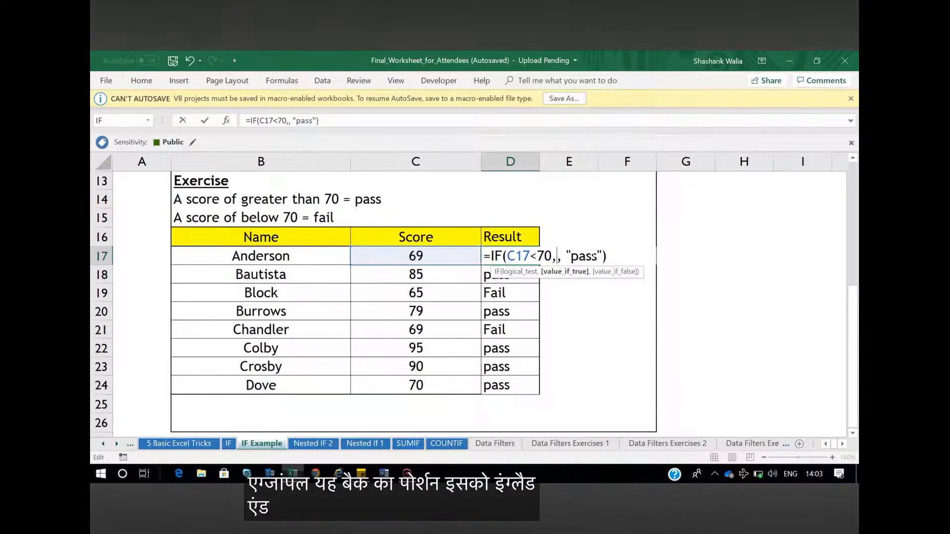
{"action": "type", "text": "popup"}
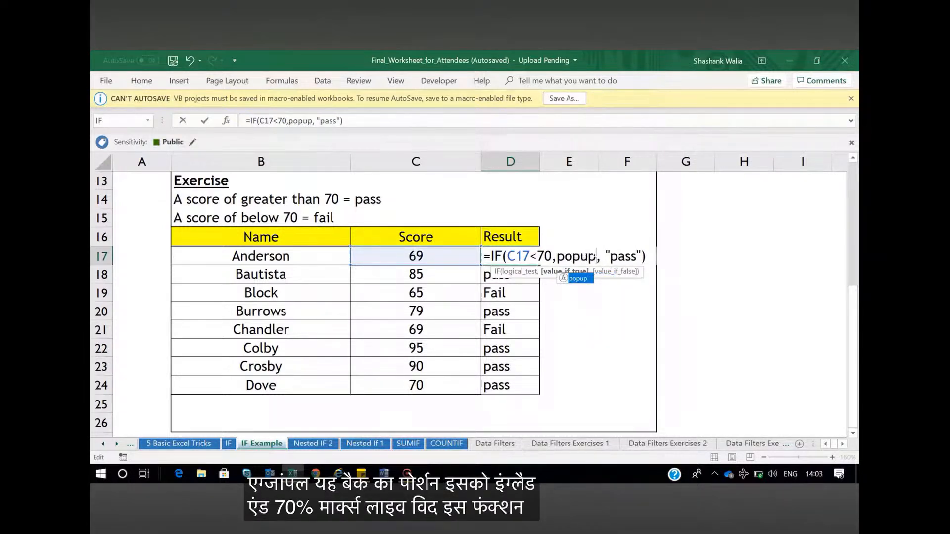
{"action": "type", "text": "()"}
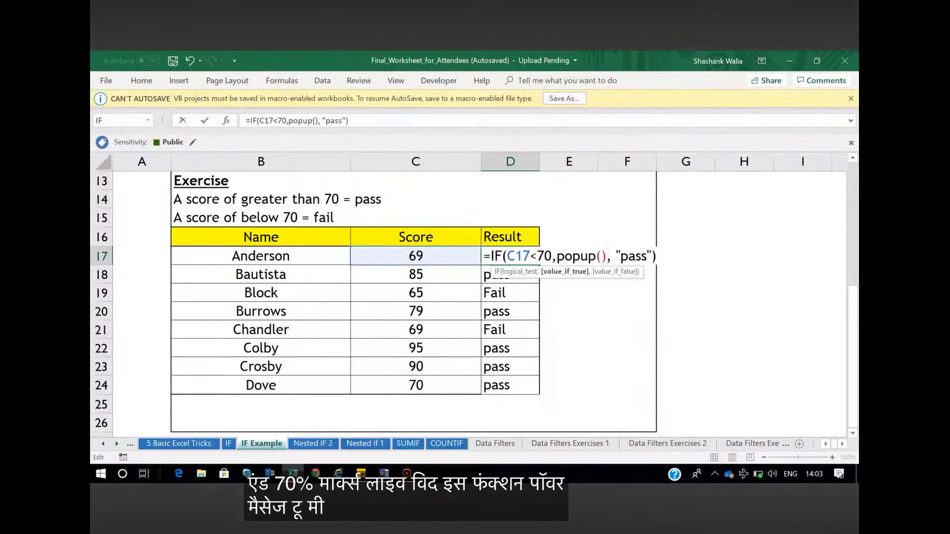
{"action": "key", "text": "Return"}
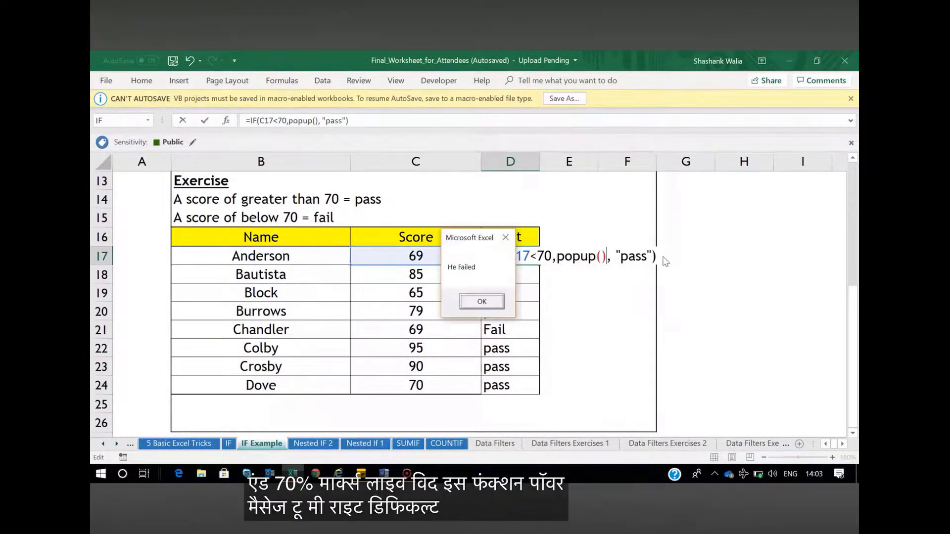
{"action": "left_click", "coordinate": [482, 302]}
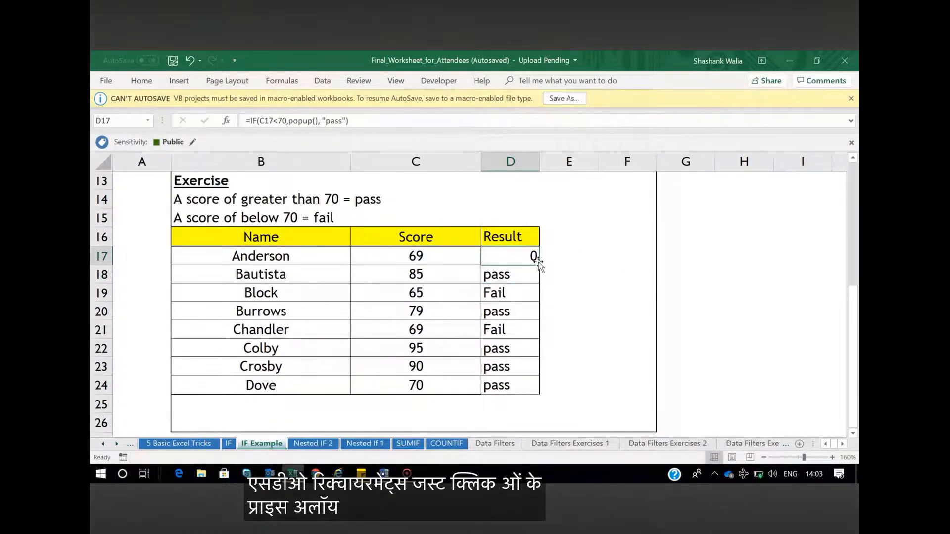
Fill the D17 formula down the Result column to D24, dismissing the message boxes, and reselect D17
{"action": "left_click_drag", "start_coordinate": [538, 266], "coordinate": [528, 388]}
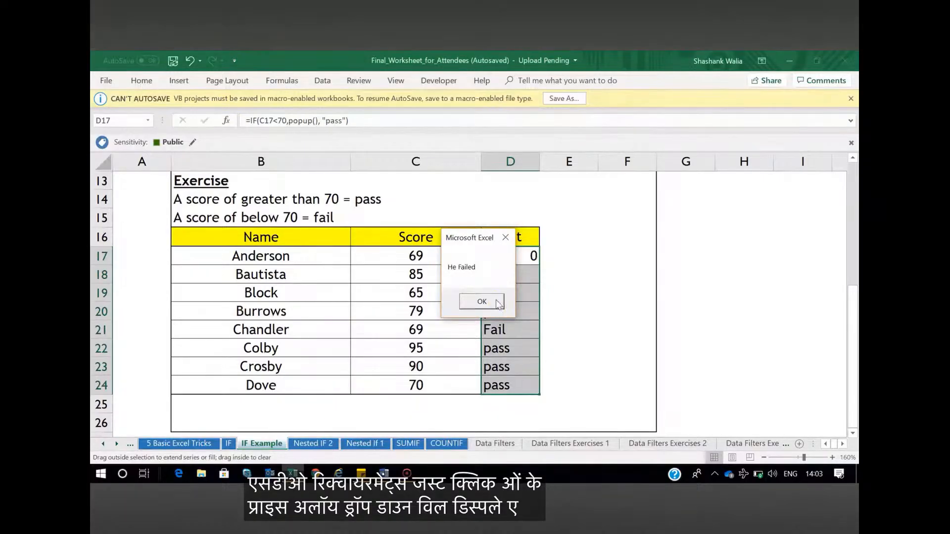
{"action": "left_click", "coordinate": [491, 301]}
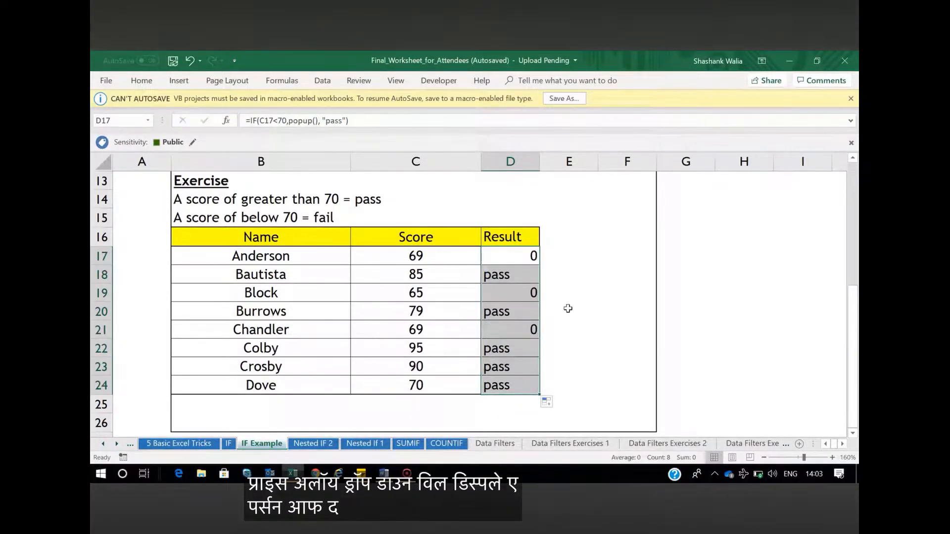
{"action": "left_click", "coordinate": [517, 256]}
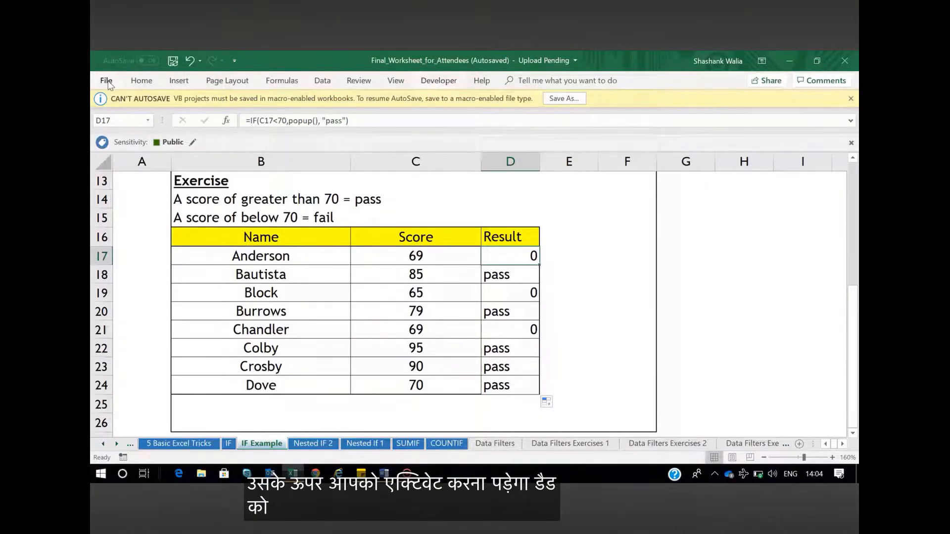
Clear and re-enable the Developer tab in Excel's ribbon customization options, and apply the settings
{"action": "left_click", "coordinate": [107, 81]}
{"action": "left_click", "coordinate": [129, 442]}
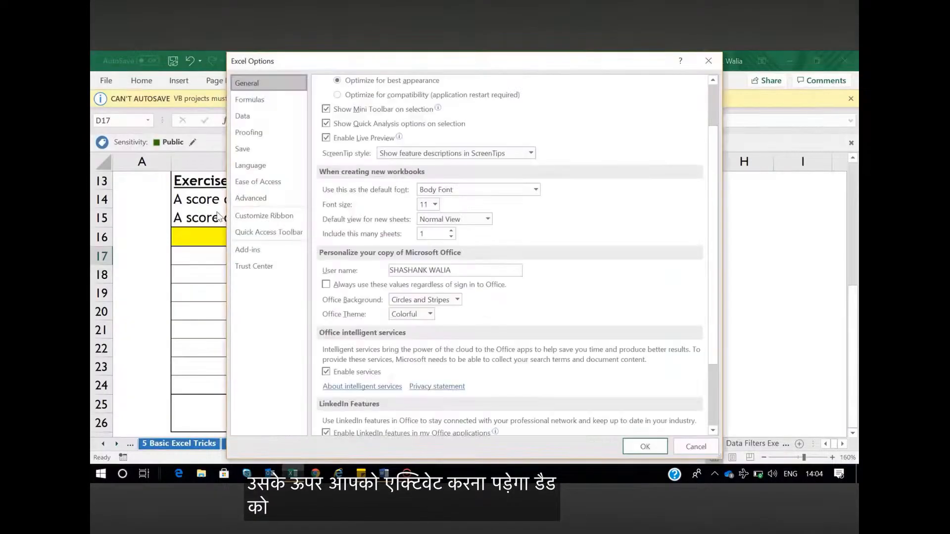
{"action": "left_click", "coordinate": [259, 218]}
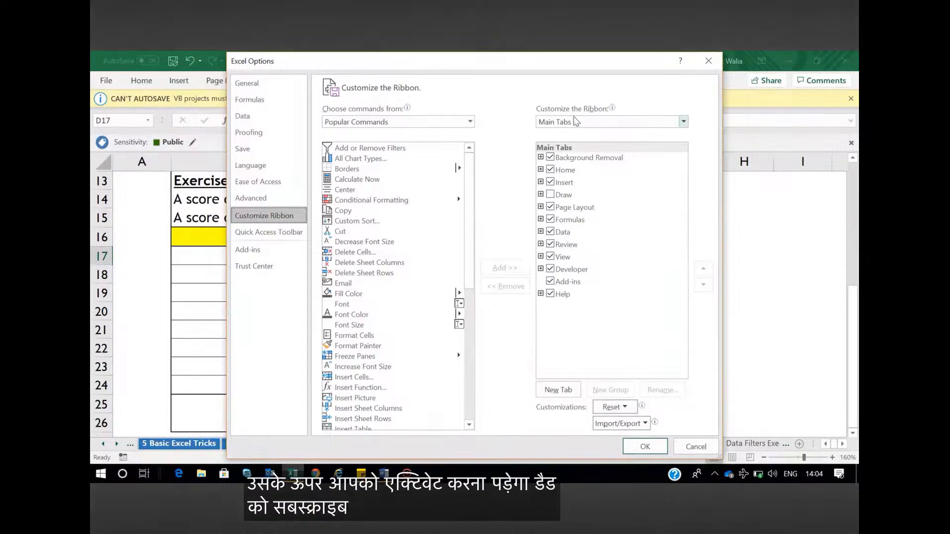
{"action": "left_click", "coordinate": [551, 269]}
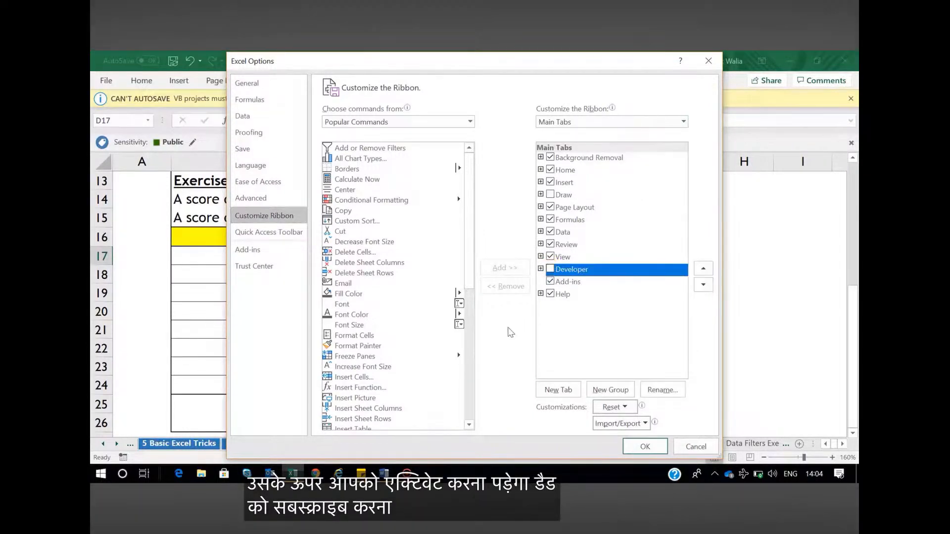
{"action": "left_click", "coordinate": [550, 269]}
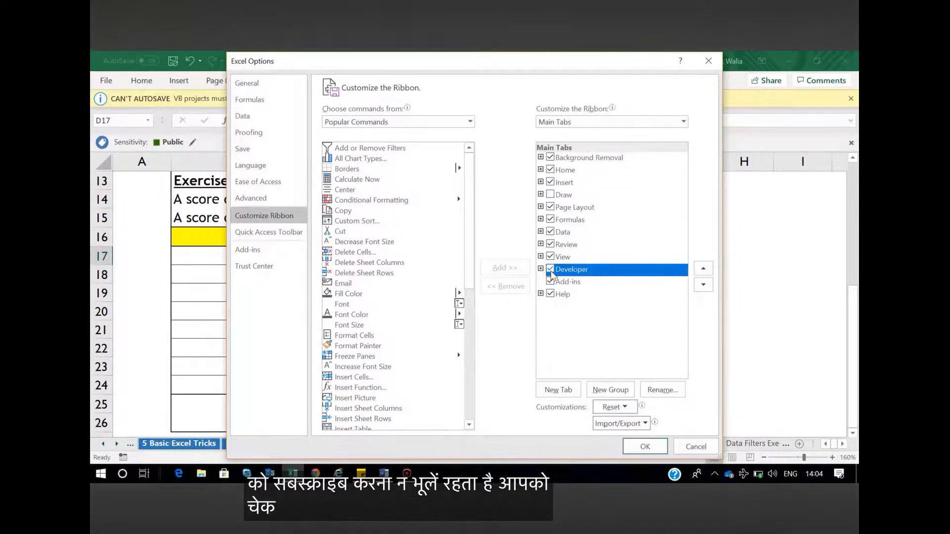
{"action": "left_click", "coordinate": [645, 446]}
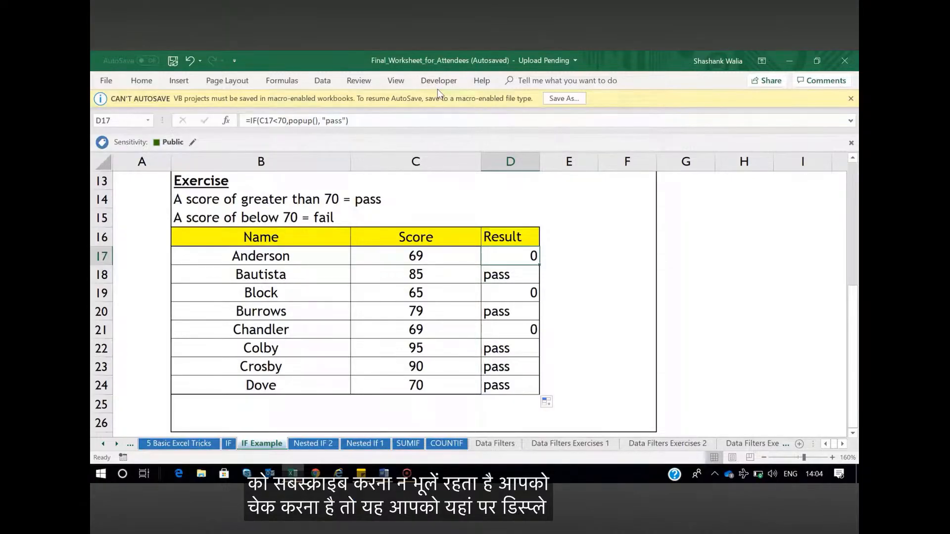
In the Visual Basic editor, delete the popup function's code from Module1 and insert a new module
{"action": "left_click", "coordinate": [436, 82]}
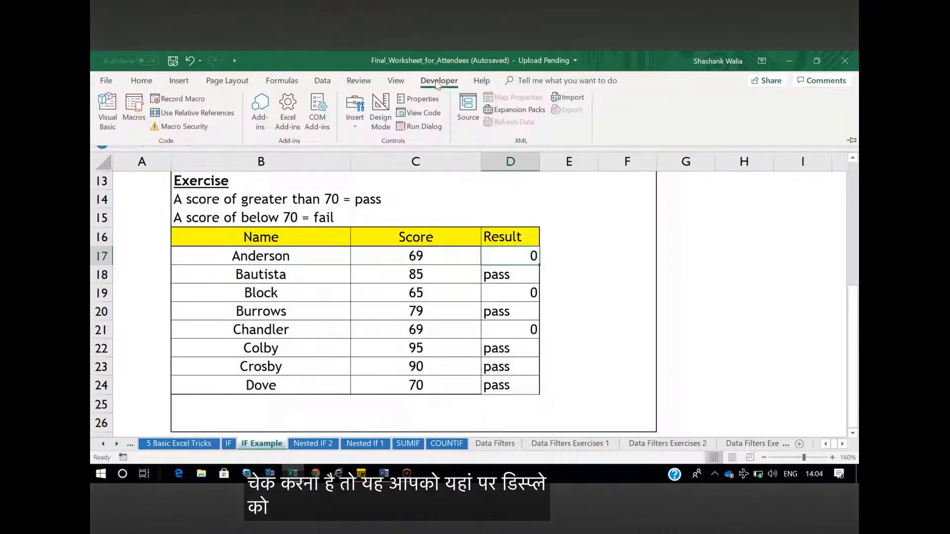
{"action": "left_click", "coordinate": [108, 118]}
{"action": "left_click_drag", "start_coordinate": [309, 136], "coordinate": [242, 119]}
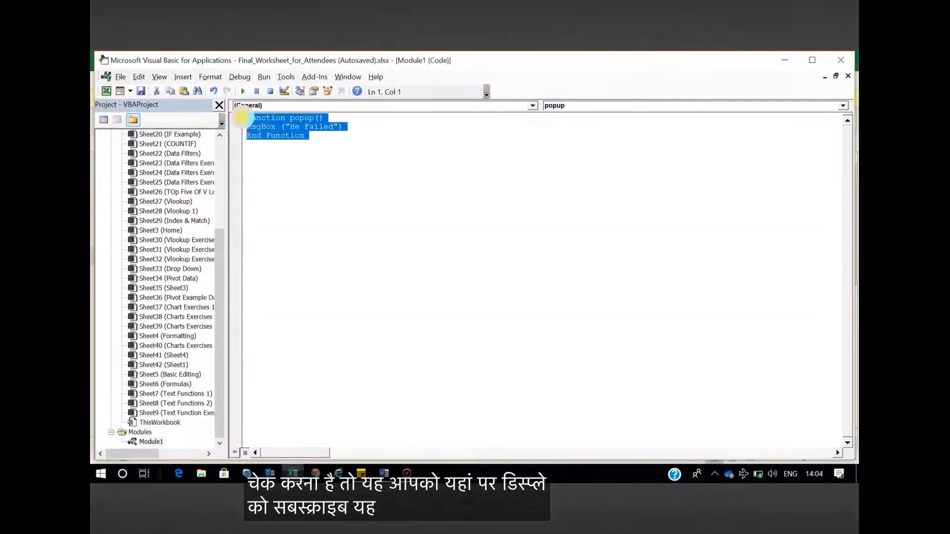
{"action": "key", "text": "Delete"}
{"action": "left_click", "coordinate": [183, 76]}
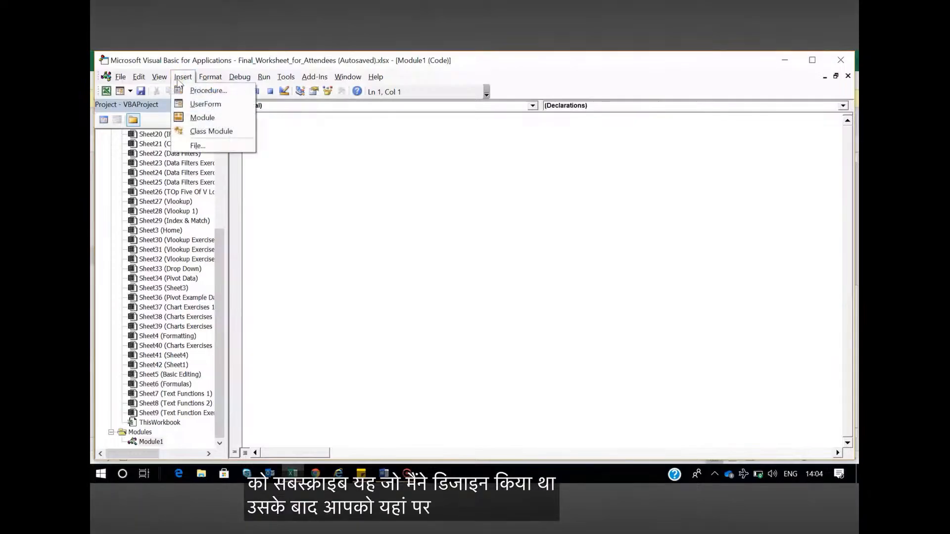
{"action": "left_click", "coordinate": [199, 117]}
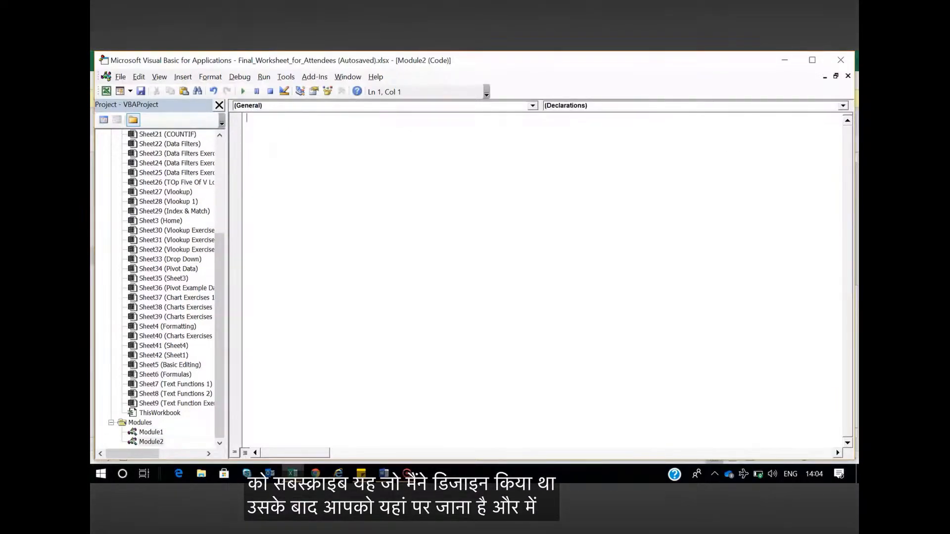
Write a popit() function with msgbox ("He has failed") in the new module, run it as a test, and dismiss its message
{"action": "type", "text": "function"}
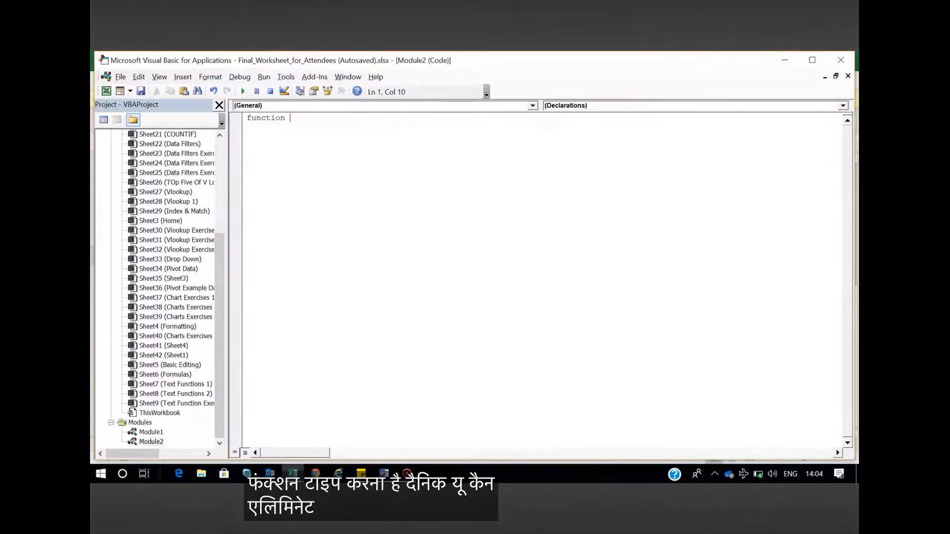
{"action": "type", "text": "on po"}
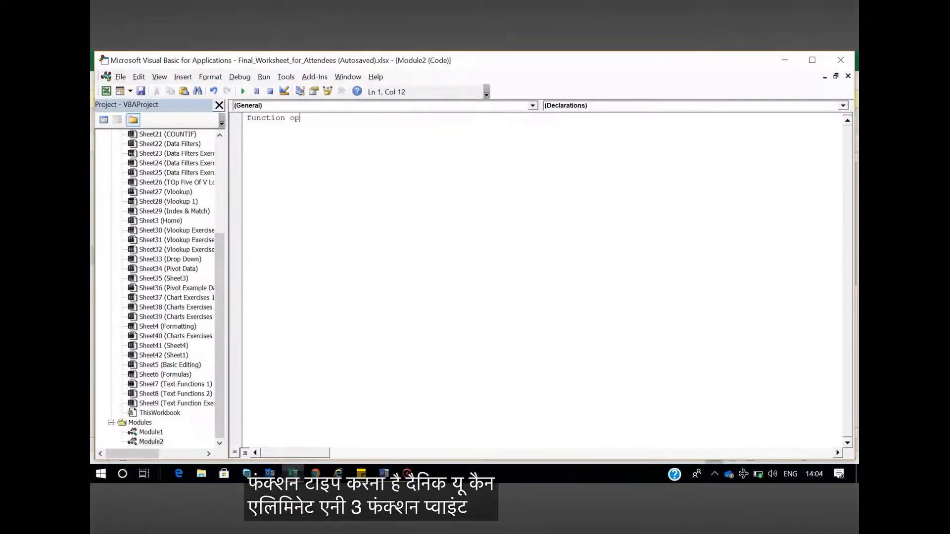
{"action": "type", "text": "pit"}
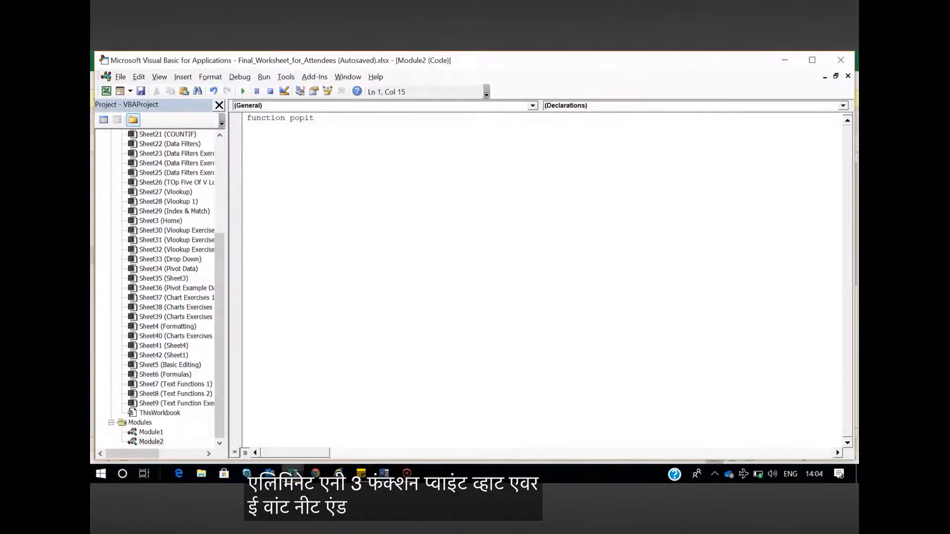
{"action": "type", "text": "()"}
{"action": "key", "text": "Return"}
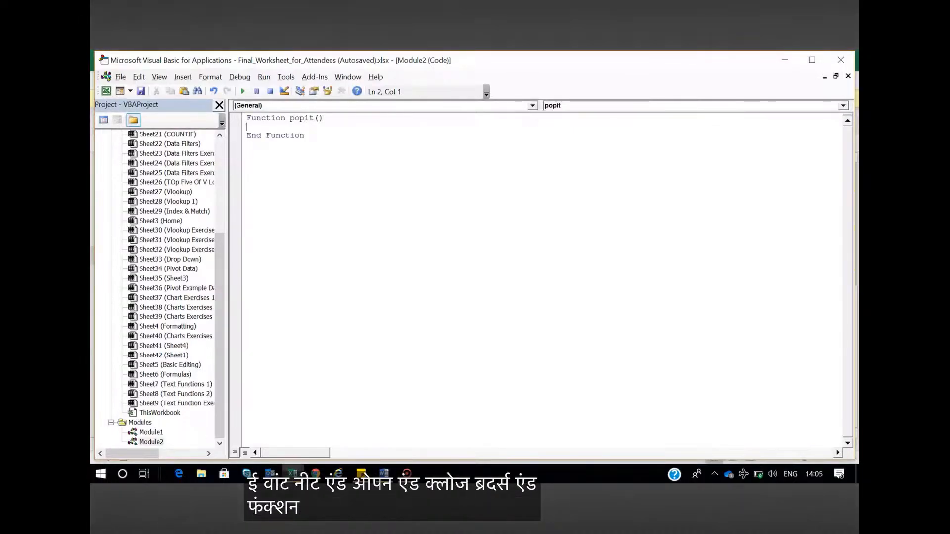
{"action": "type", "text": "msgb"}
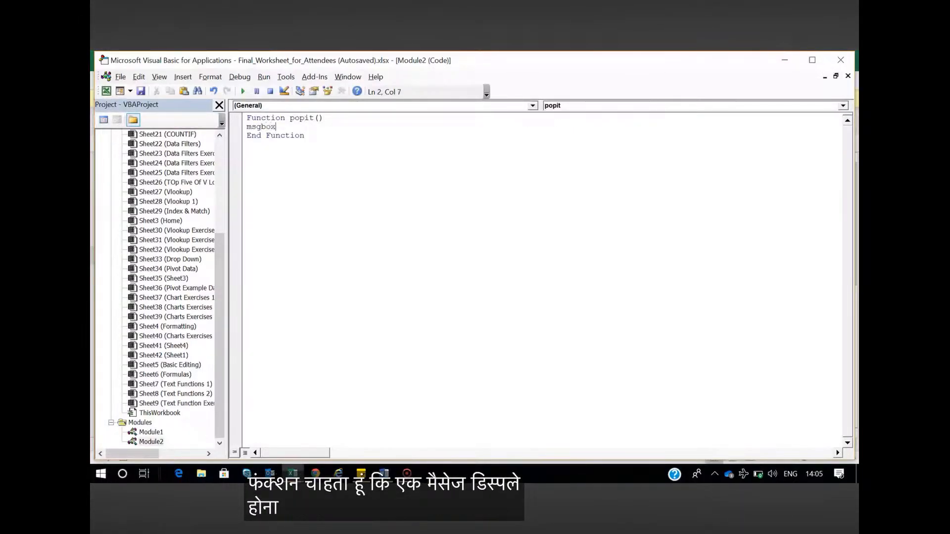
{"action": "type", "text": "ox (\""}
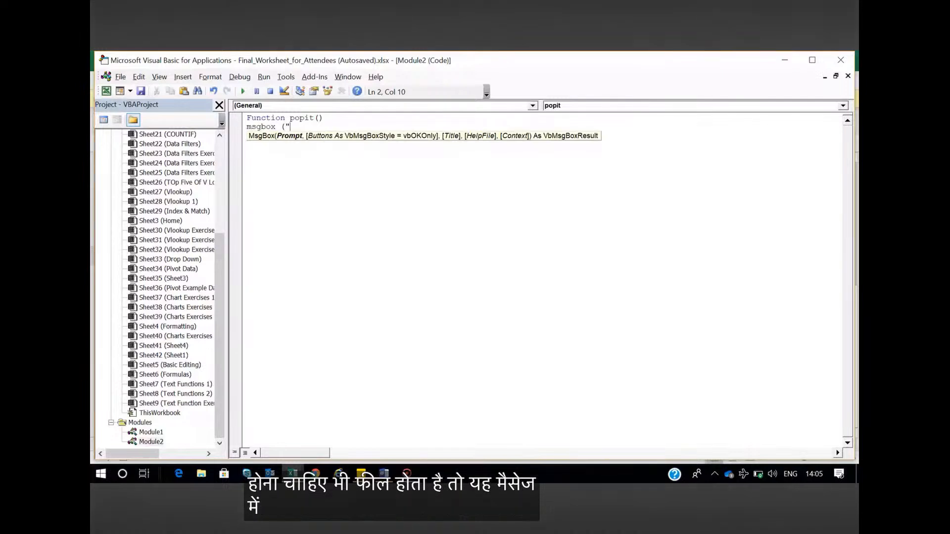
{"action": "type", "text": "He has failed\")"}
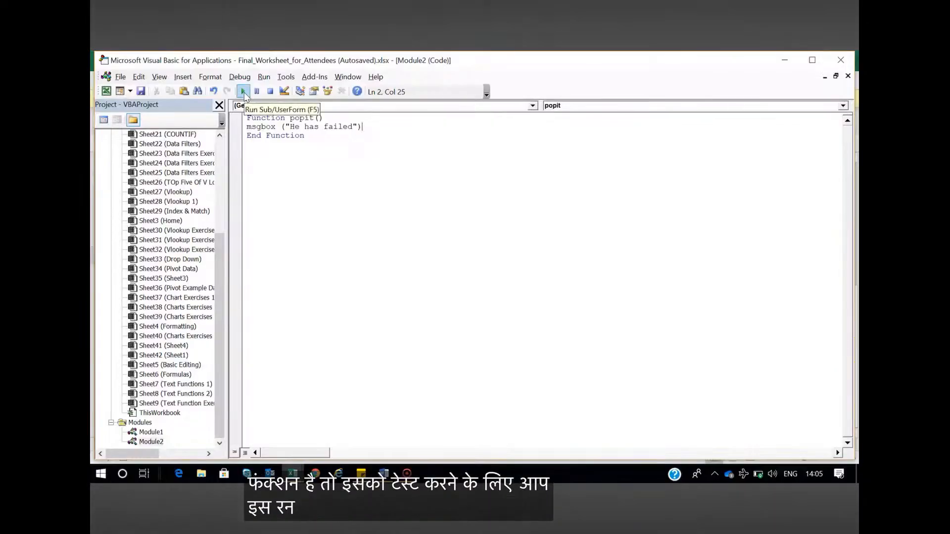
{"action": "left_click", "coordinate": [244, 91]}
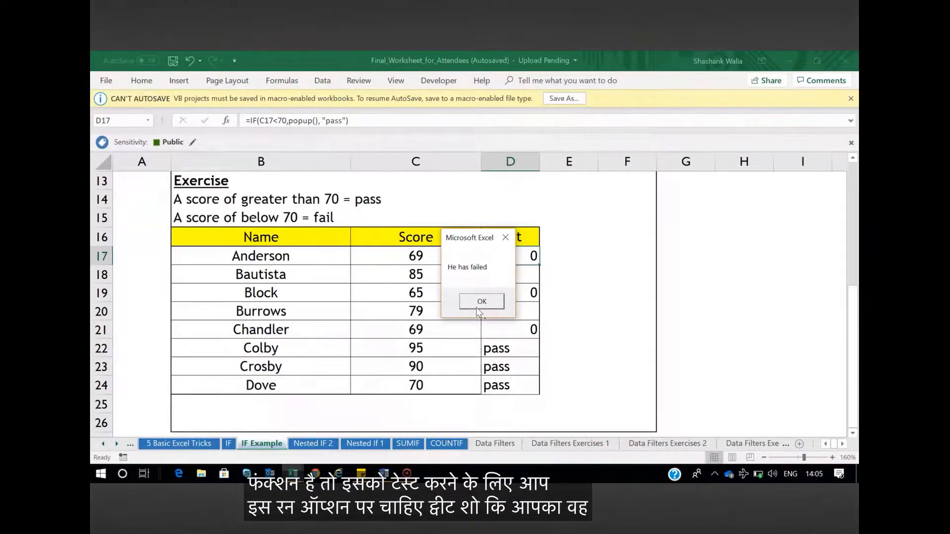
{"action": "left_click", "coordinate": [481, 302]}
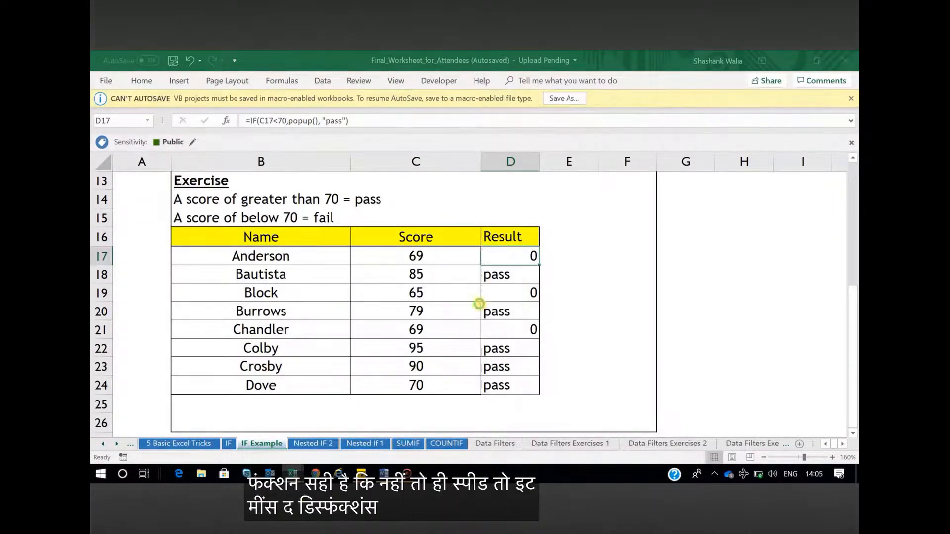
Return to the Excel worksheet, replace popup() with popit() in D17's IF formula, and dismiss the message box
{"action": "key", "text": "alt+Tab"}
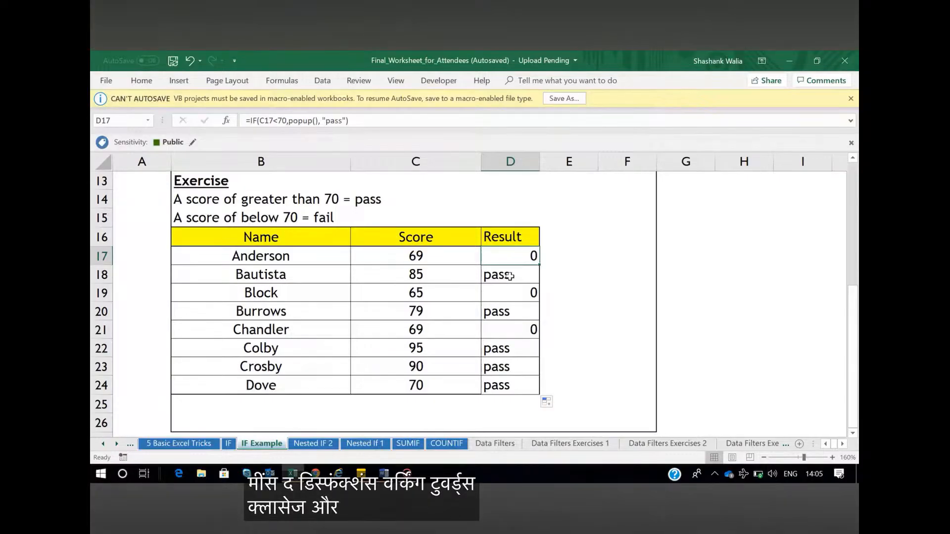
{"action": "double_click", "coordinate": [512, 256]}
{"action": "left_click", "coordinate": [606, 256]}
{"action": "key", "text": "BackSpace"}
{"action": "key", "text": "BackSpace"}
{"action": "key", "text": "BackSpace"}
{"action": "key", "text": "BackSpace"}
{"action": "key", "text": "BackSpace"}
{"action": "key", "text": "BackSpace"}
{"action": "key", "text": "BackSpace"}
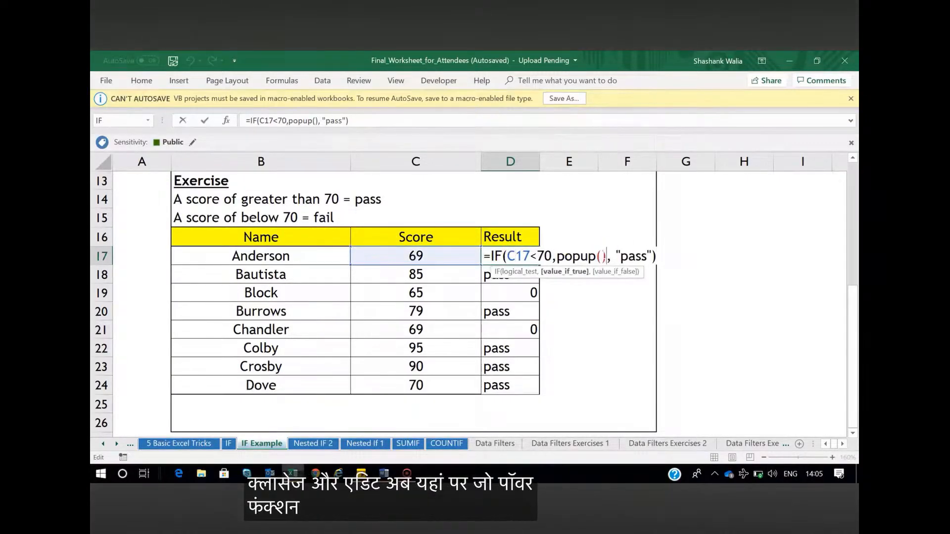
{"action": "type", "text": "popit()"}
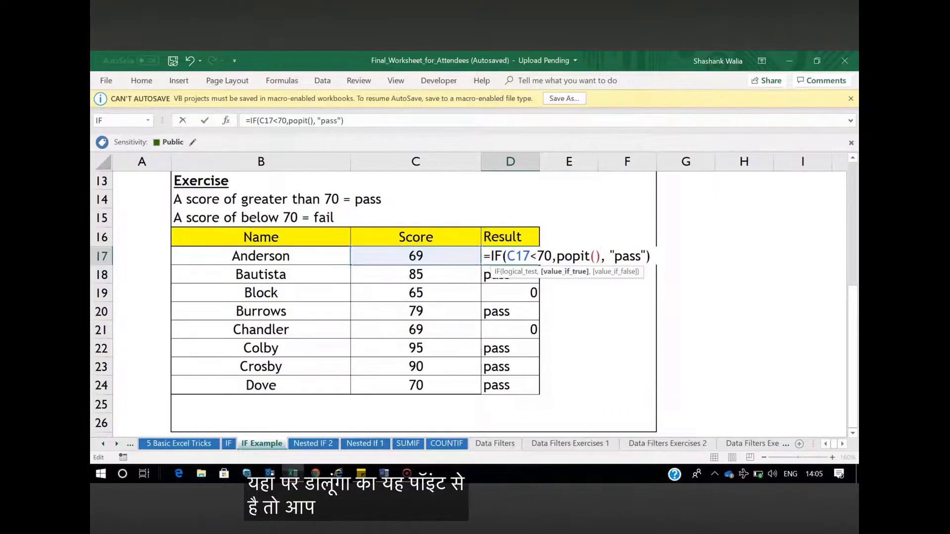
{"action": "key", "text": "Return"}
{"action": "left_click", "coordinate": [478, 300]}
Set the score in C17 to 71 and select the result cell D17
{"action": "left_click", "coordinate": [435, 256]}
{"action": "type", "text": "71"}
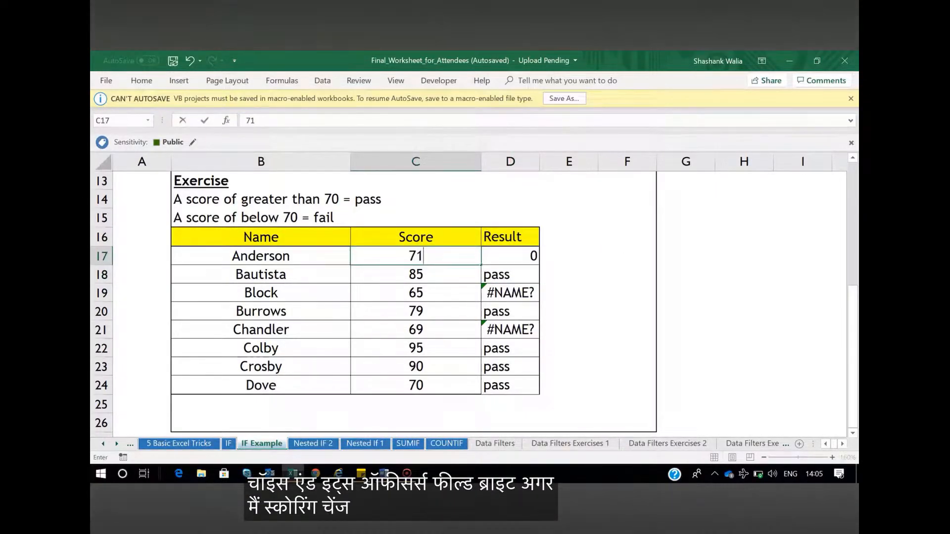
{"action": "key", "text": "Return"}
{"action": "left_click", "coordinate": [509, 255]}
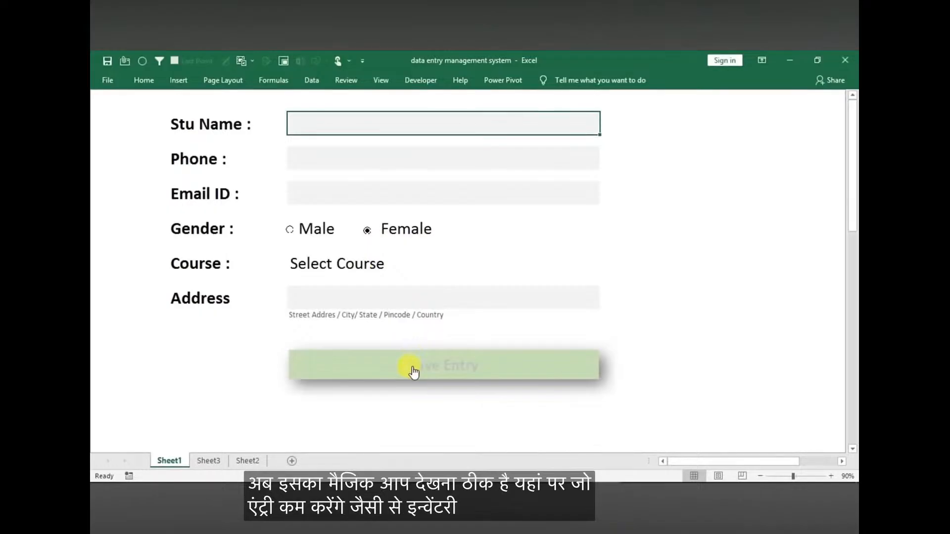
View the empty table on Sheet2, and fill in the student's name, phone number and email ID on the Sheet1 form
{"action": "left_click", "coordinate": [245, 460]}
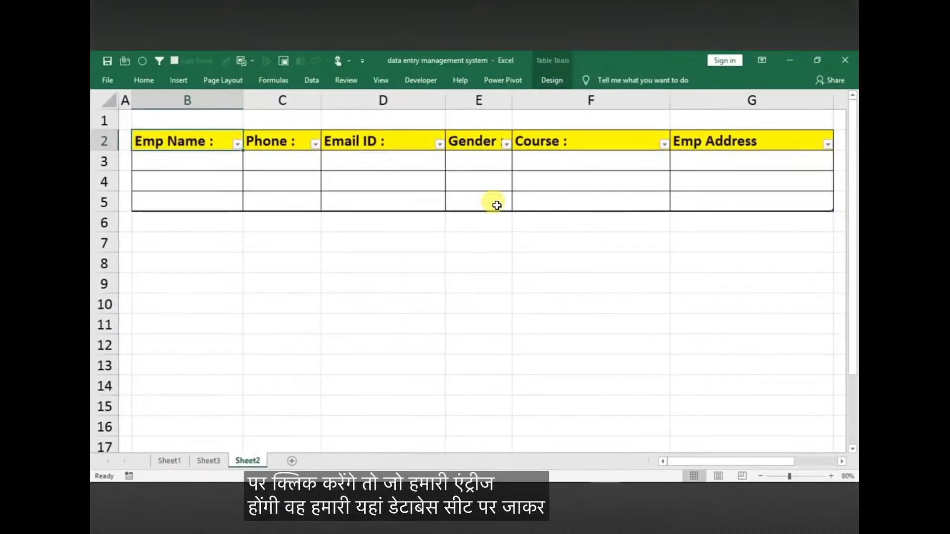
{"action": "left_click", "coordinate": [164, 460]}
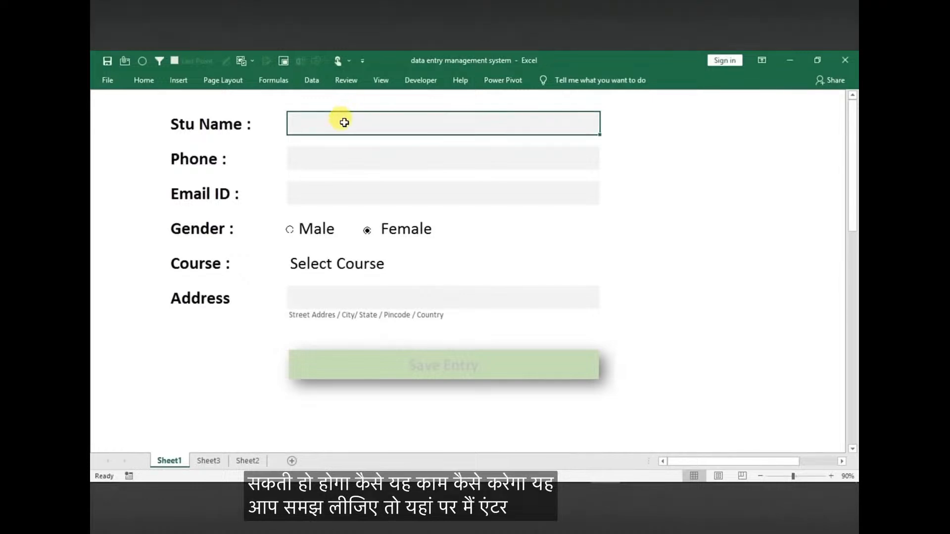
{"action": "type", "text": "deepak"}
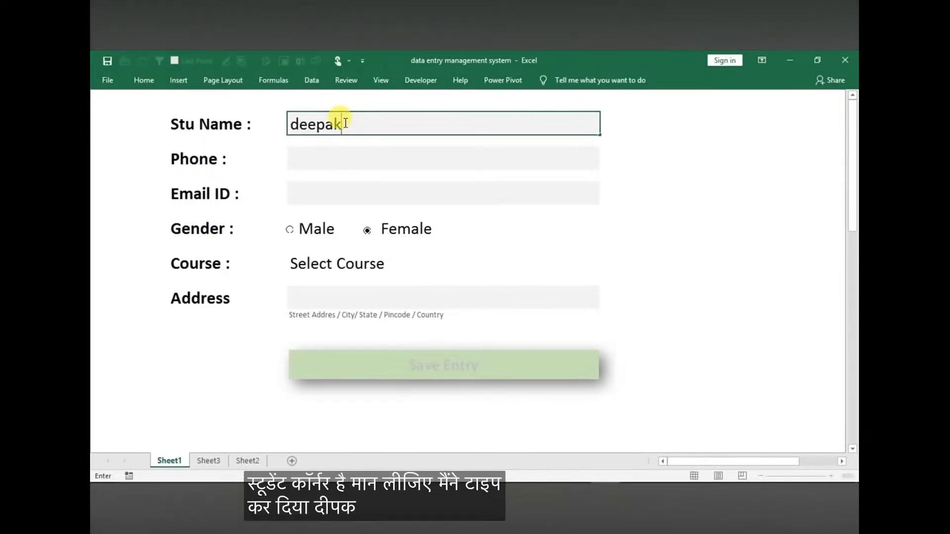
{"action": "left_click", "coordinate": [331, 162]}
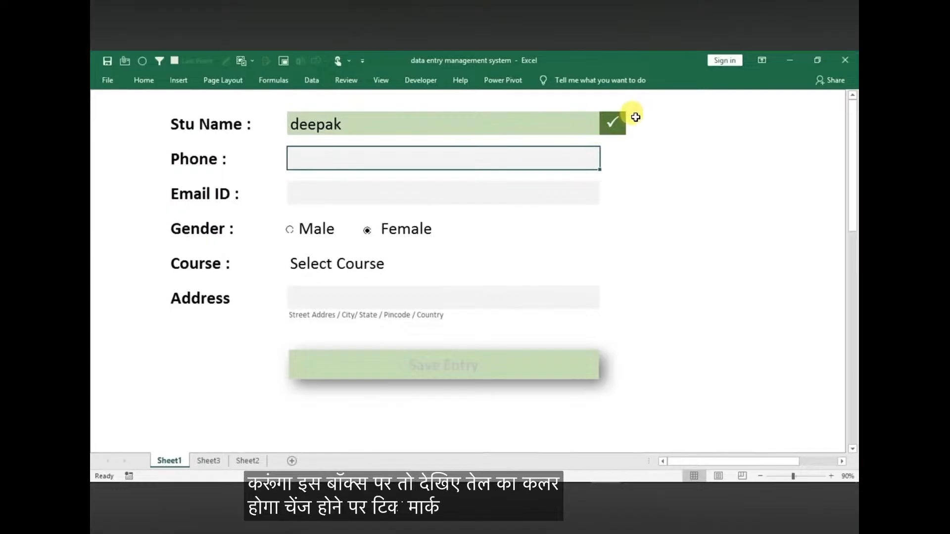
{"action": "type", "text": "98000000"}
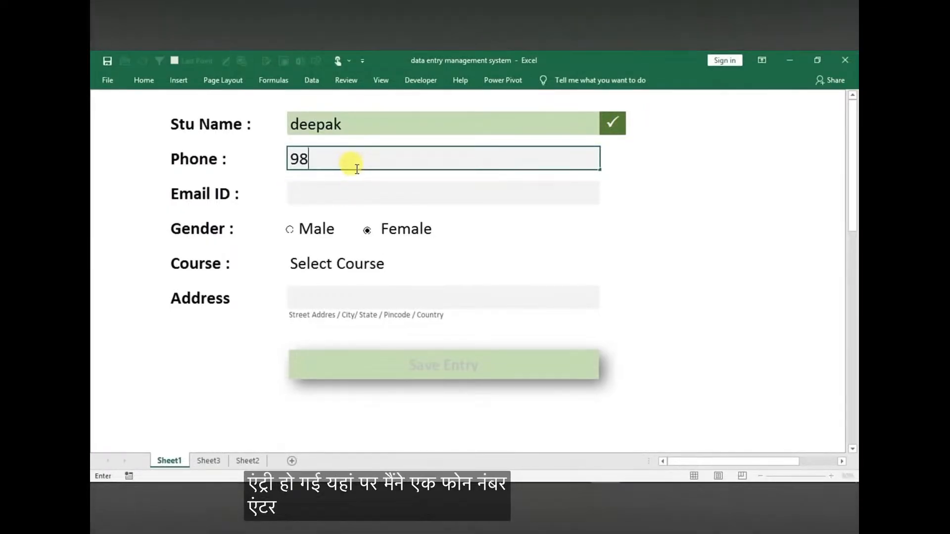
{"action": "left_click", "coordinate": [359, 198]}
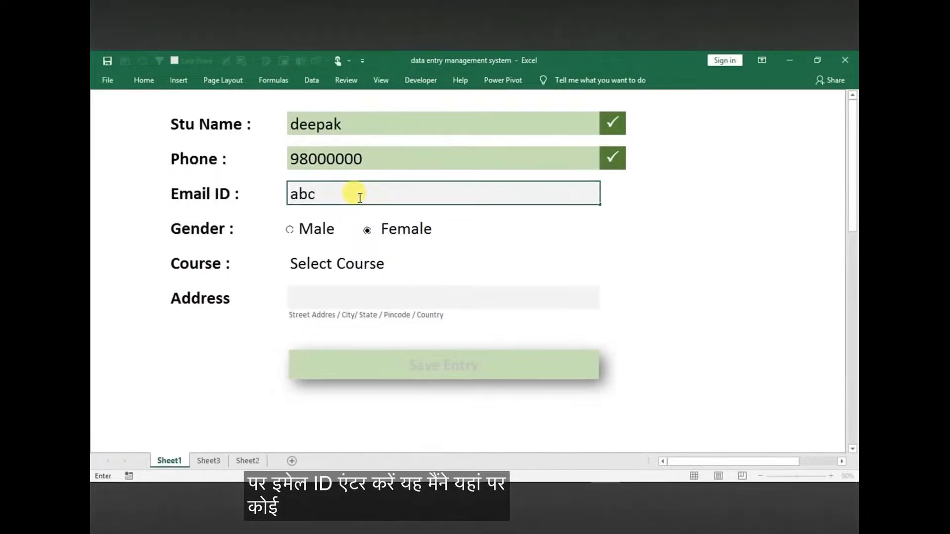
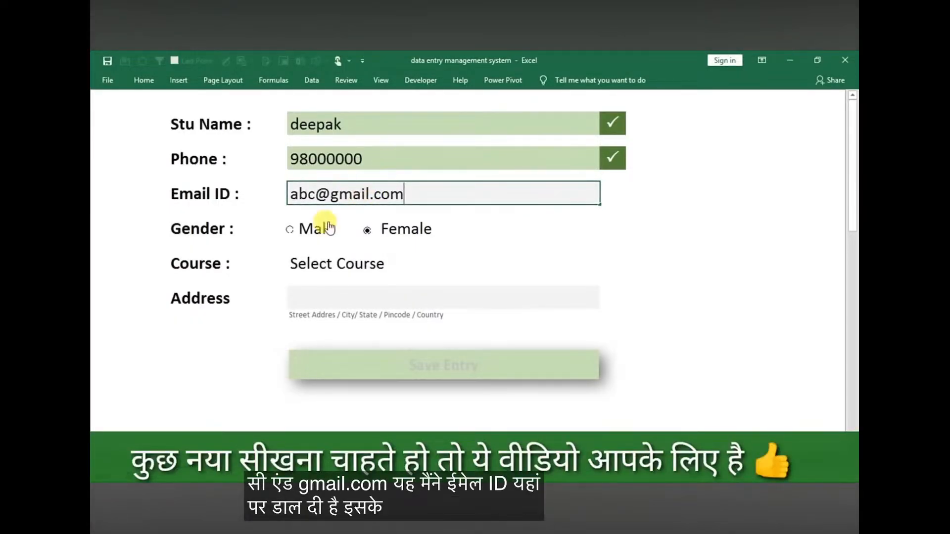
Try both gender options, leaving Female selected, and choose Master in Technology as the course
{"action": "left_click", "coordinate": [291, 229]}
{"action": "left_click", "coordinate": [378, 232]}
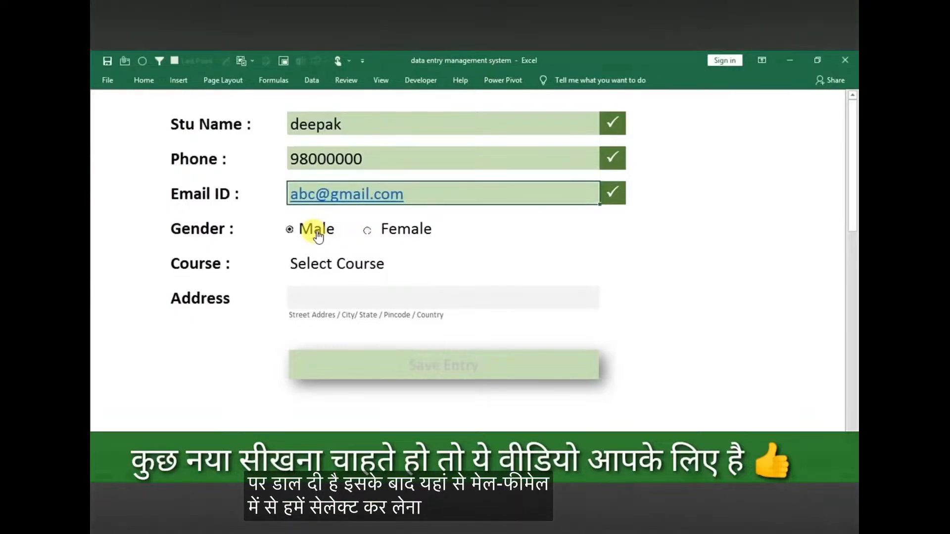
{"action": "left_click", "coordinate": [317, 231]}
{"action": "left_click", "coordinate": [386, 235]}
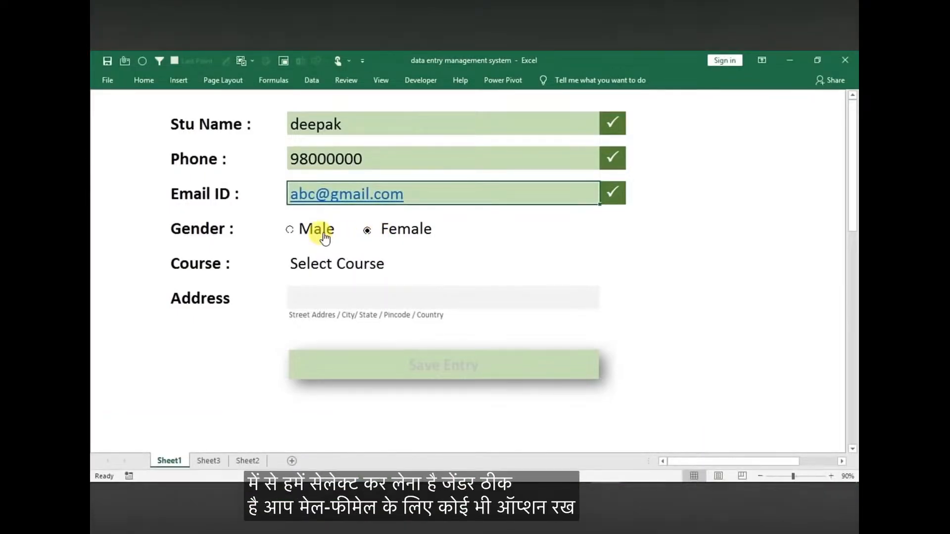
{"action": "left_click", "coordinate": [357, 265]}
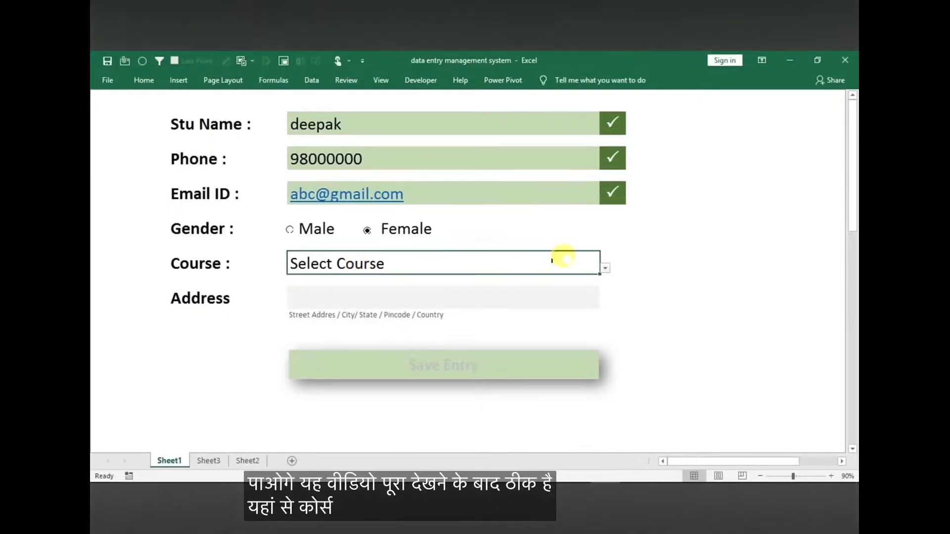
{"action": "left_click", "coordinate": [605, 269]}
{"action": "left_click", "coordinate": [337, 292]}
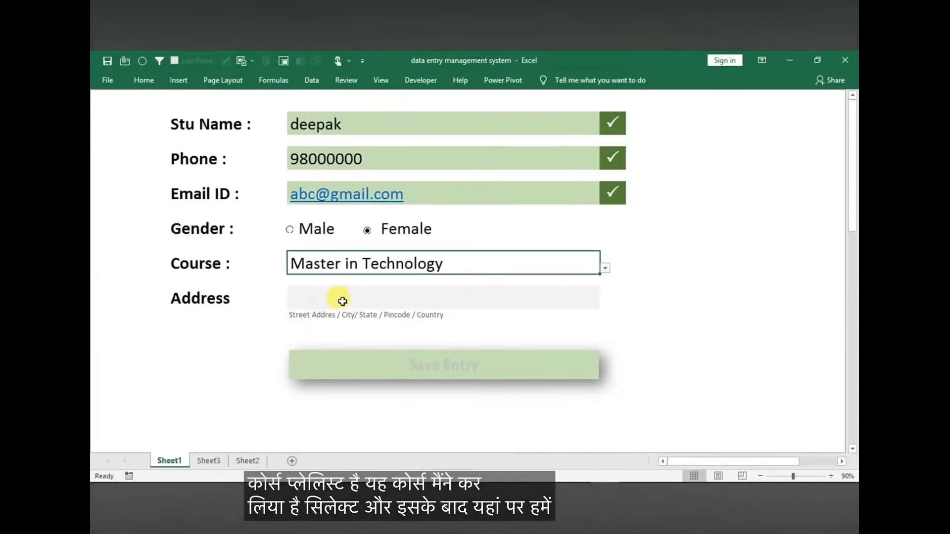
Fill in the student's address in the form and save the entry
{"action": "left_click", "coordinate": [359, 299]}
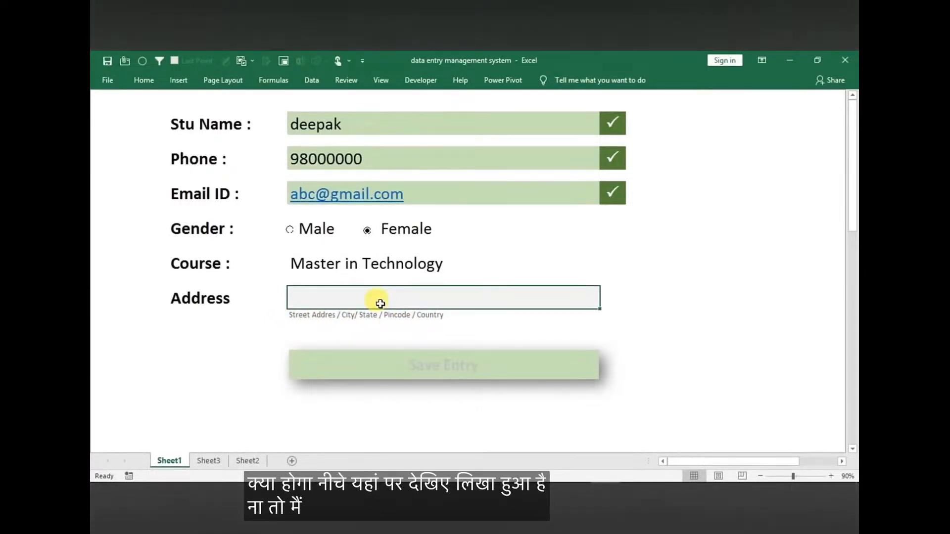
{"action": "type", "text": "a/d/g/gf/h"}
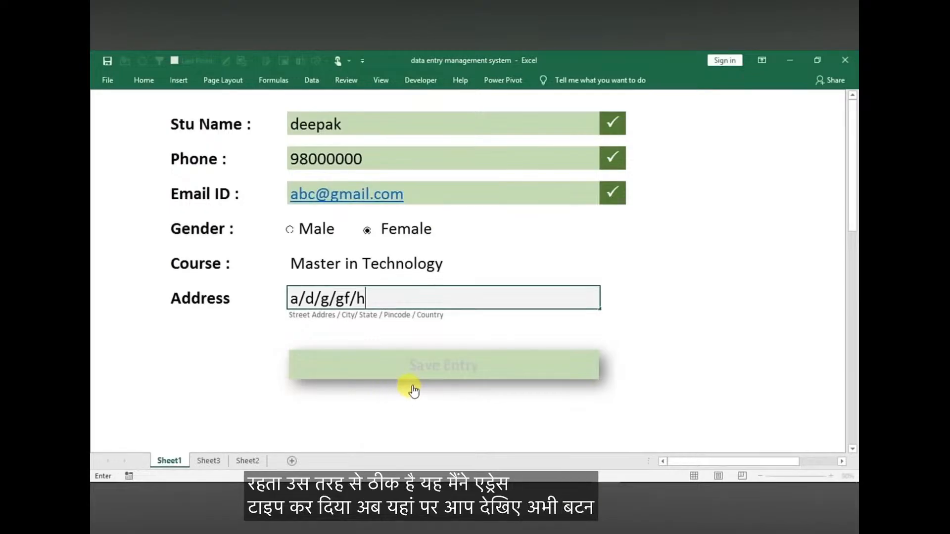
{"action": "left_click", "coordinate": [218, 410]}
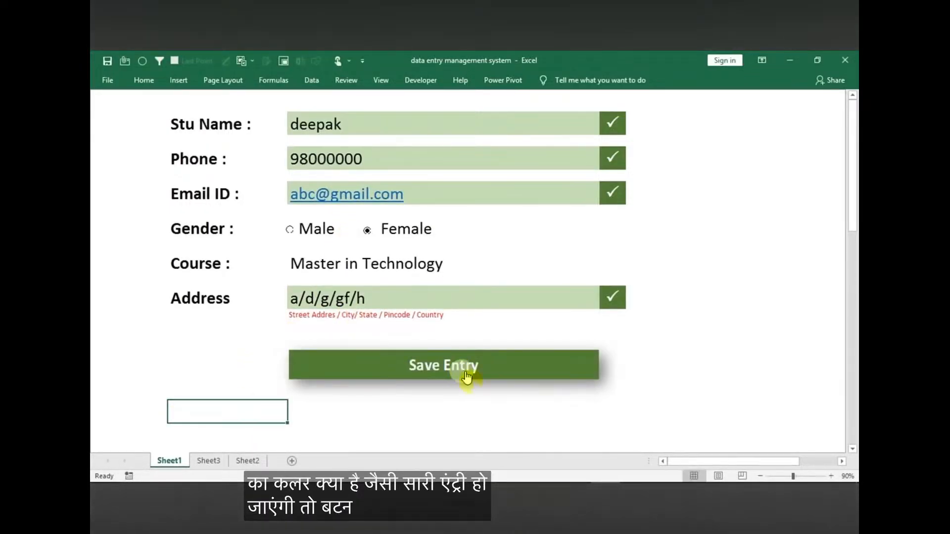
{"action": "left_click", "coordinate": [420, 370]}
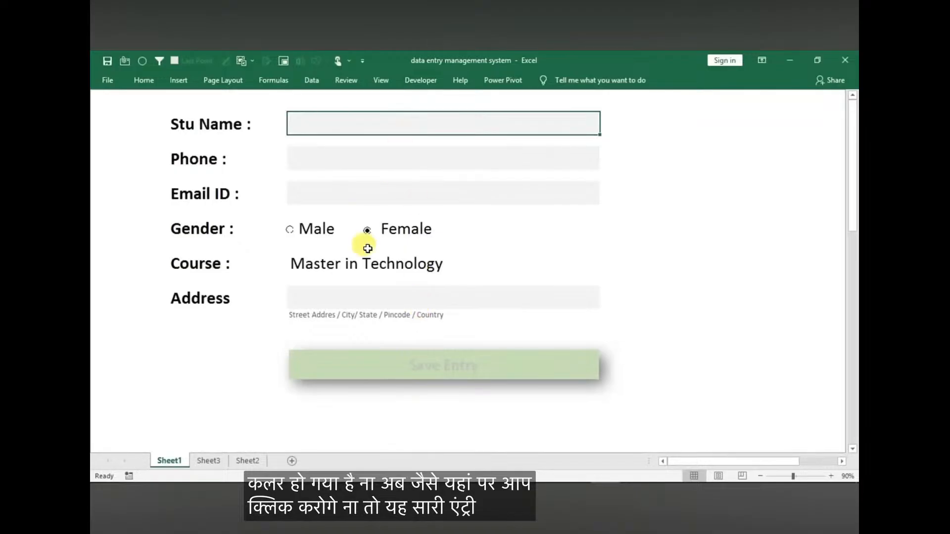
Check the saved record in the Sheet2 table against the form and return to Sheet1
{"action": "left_click", "coordinate": [247, 461]}
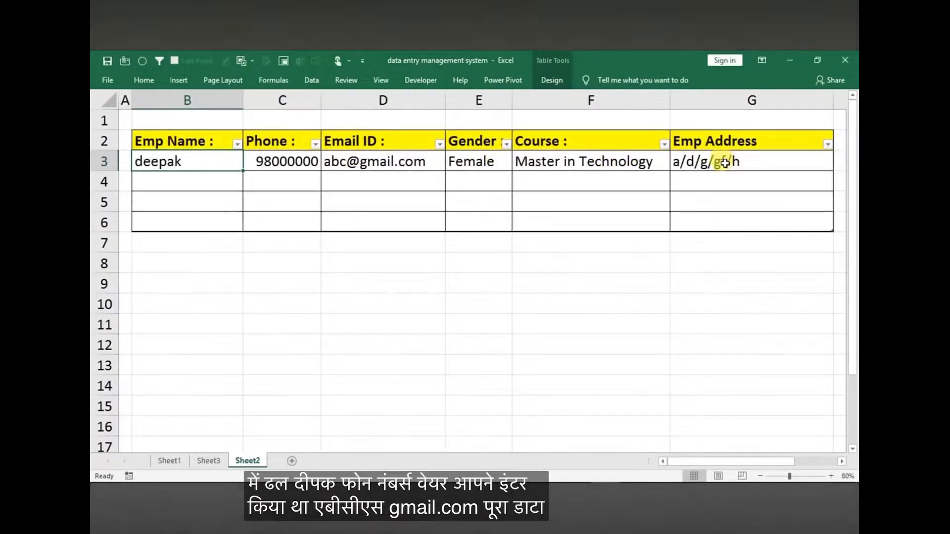
{"action": "left_click", "coordinate": [167, 461]}
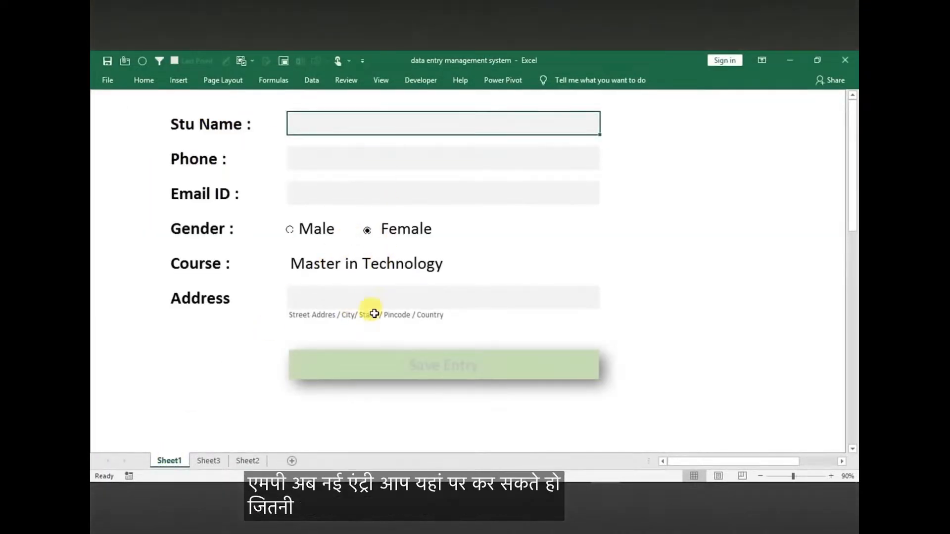
{"action": "left_click", "coordinate": [247, 461]}
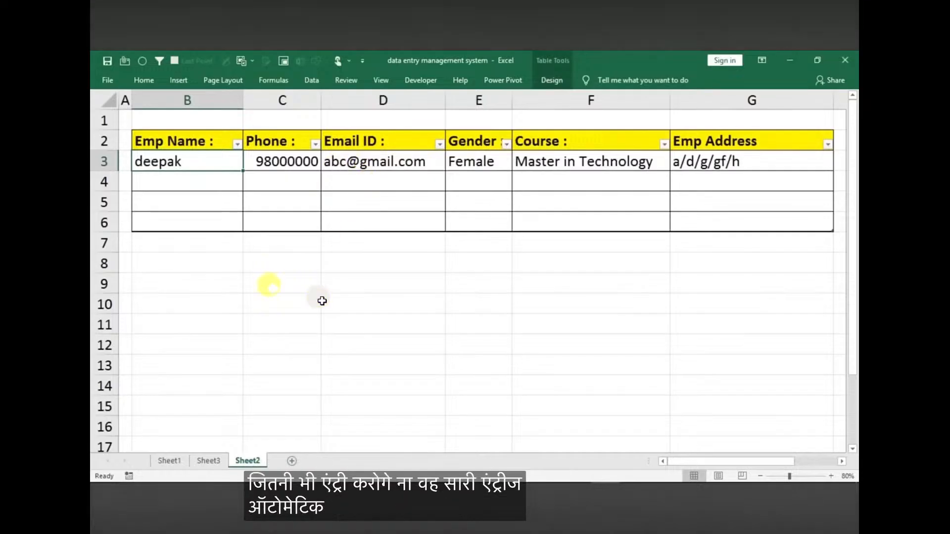
{"action": "left_click", "coordinate": [164, 460]}
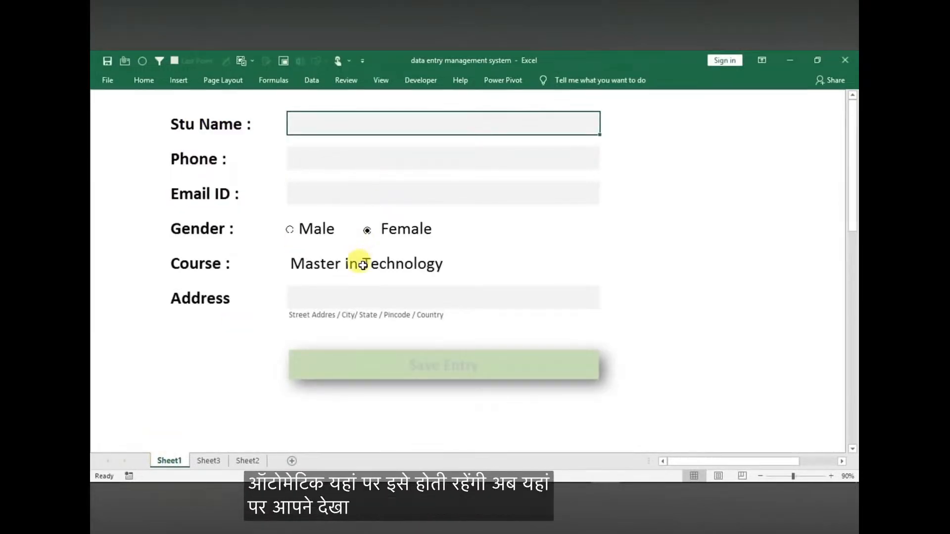
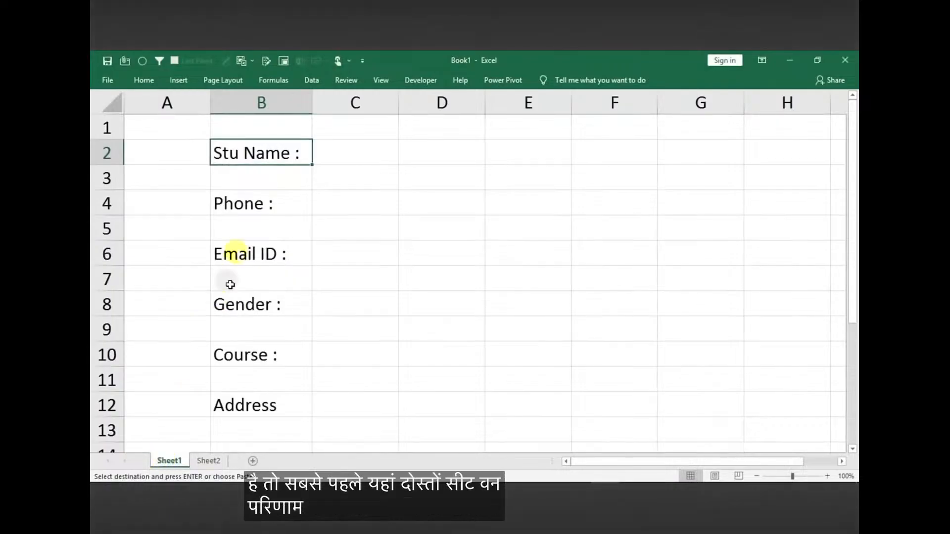
{"action": "left_click", "coordinate": [251, 213]}
{"action": "left_click", "coordinate": [229, 254]}
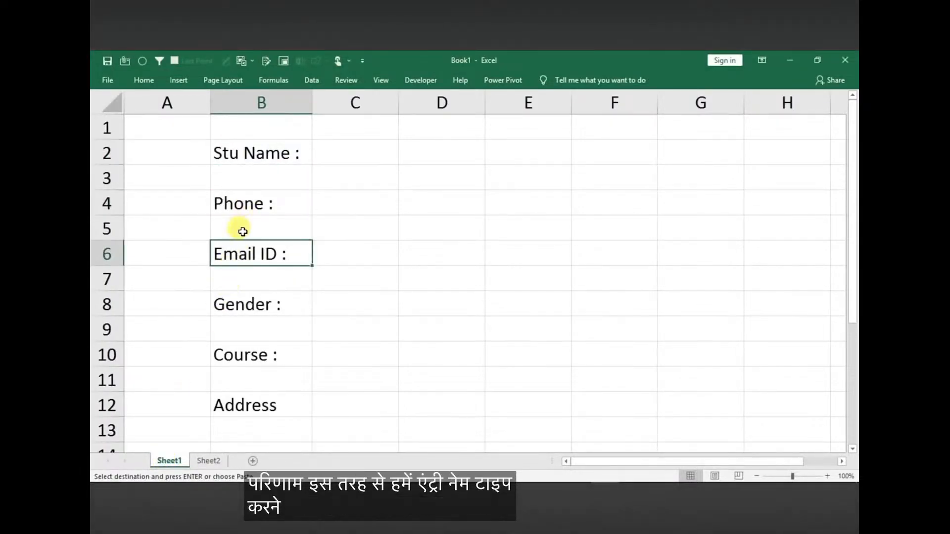
{"action": "left_click", "coordinate": [249, 186]}
{"action": "left_click", "coordinate": [245, 226]}
{"action": "left_click_drag", "start_coordinate": [352, 153], "coordinate": [518, 158]}
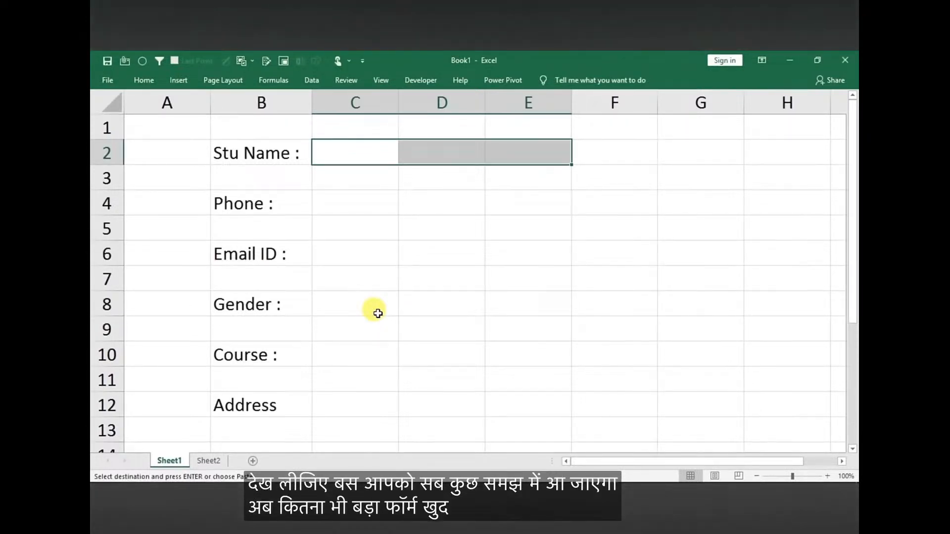
{"action": "left_click", "coordinate": [366, 225]}
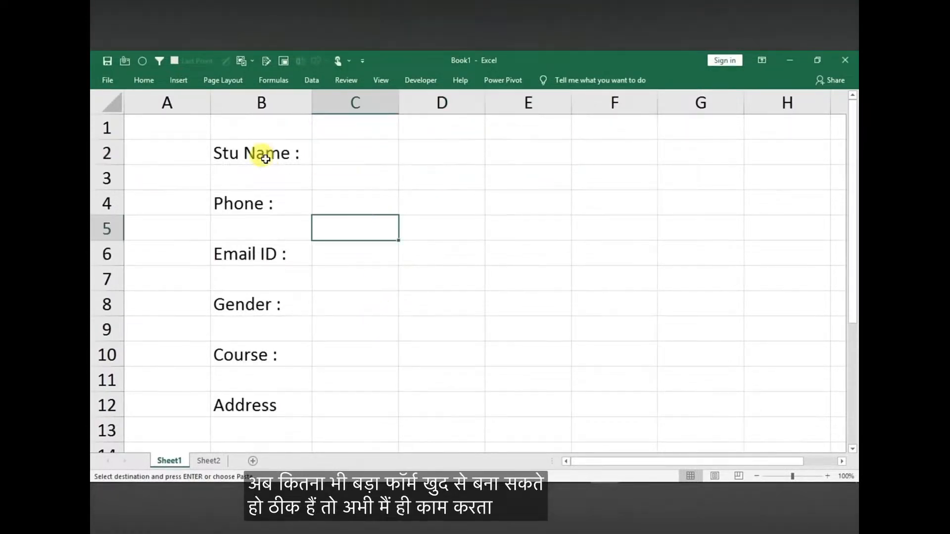
Merge columns C to E beside the Stu Name, Phone, Email ID, Course and Address labels, and left-align the merged cells
{"action": "left_click_drag", "start_coordinate": [350, 155], "coordinate": [502, 154]}
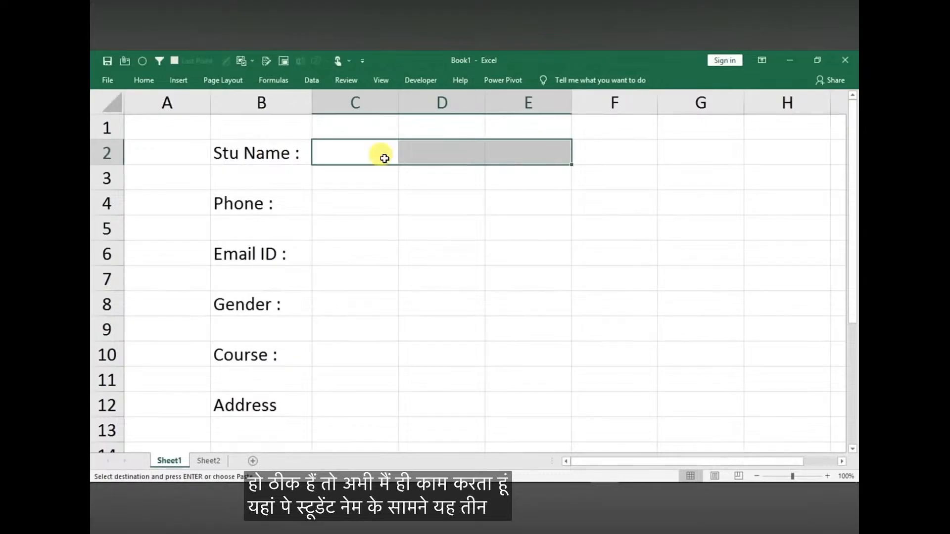
{"action": "left_click_drag", "start_coordinate": [337, 202], "coordinate": [500, 206], "text": "ctrl"}
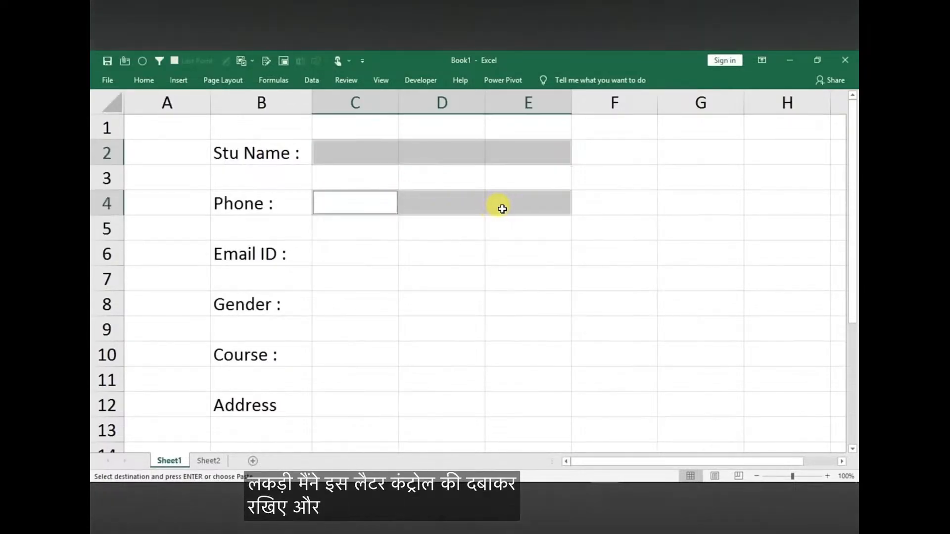
{"action": "left_click_drag", "start_coordinate": [335, 251], "coordinate": [498, 246], "text": "ctrl"}
{"action": "left_click_drag", "start_coordinate": [335, 403], "coordinate": [498, 399], "text": "ctrl"}
{"action": "left_click_drag", "start_coordinate": [381, 355], "coordinate": [491, 358], "text": "ctrl"}
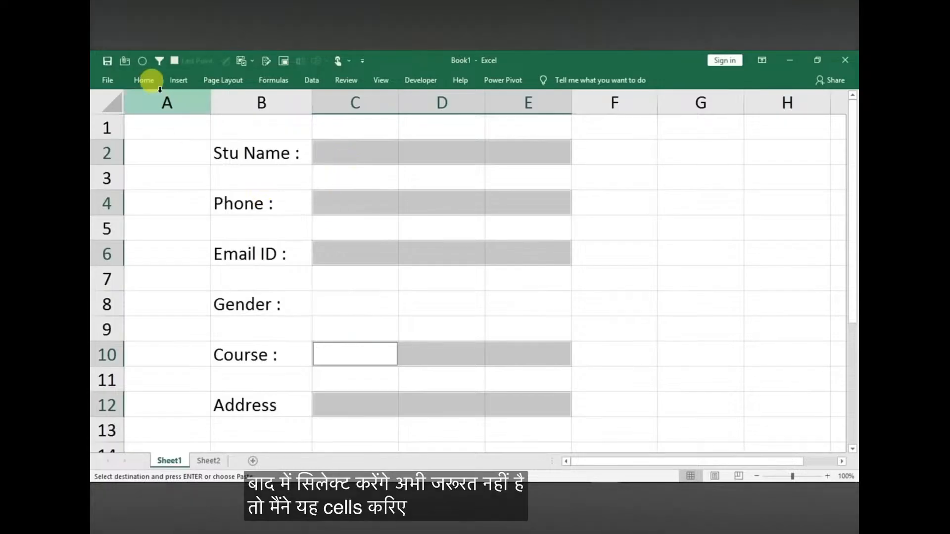
{"action": "left_click", "coordinate": [142, 80]}
{"action": "left_click", "coordinate": [386, 121]}
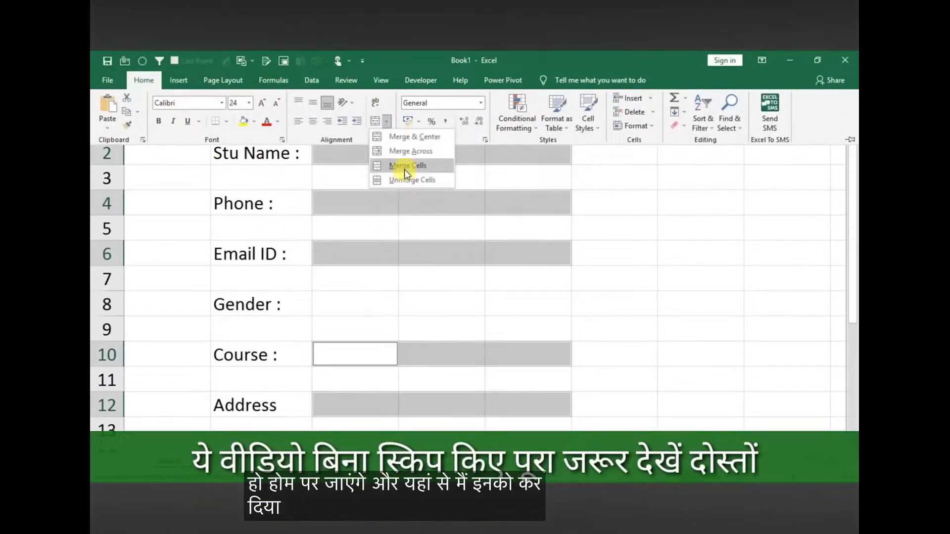
{"action": "left_click", "coordinate": [403, 167]}
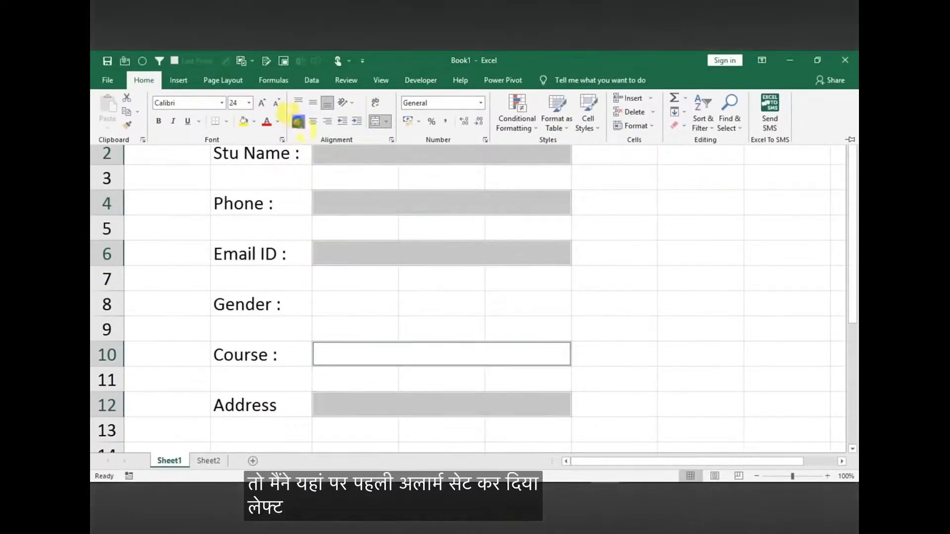
{"action": "key", "text": "ctrl+F1"}
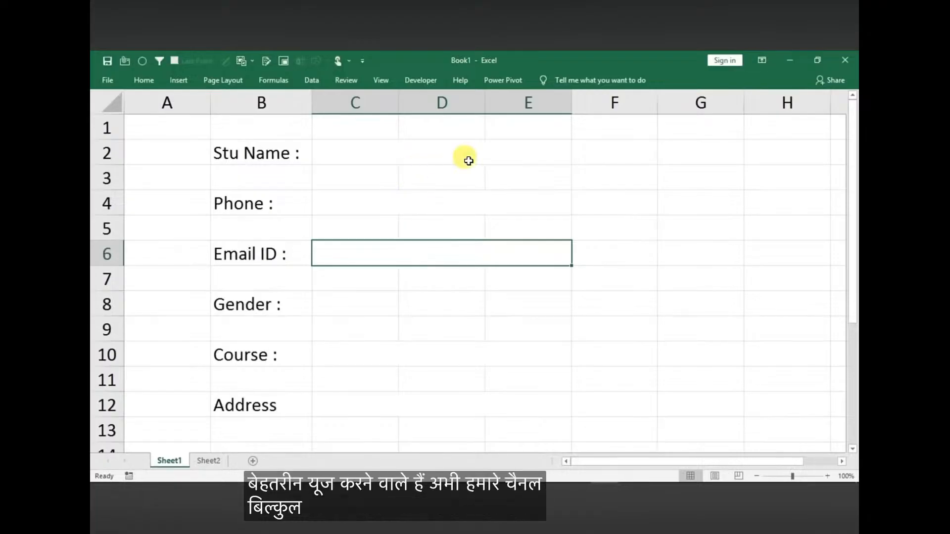
Create a conditional formatting rule for Blanks on the Stu Name, Phone, Email ID and Address entry cells
{"action": "left_click", "coordinate": [376, 153]}
{"action": "left_click", "coordinate": [350, 206], "text": "ctrl"}
{"action": "left_click", "coordinate": [339, 260], "text": "ctrl"}
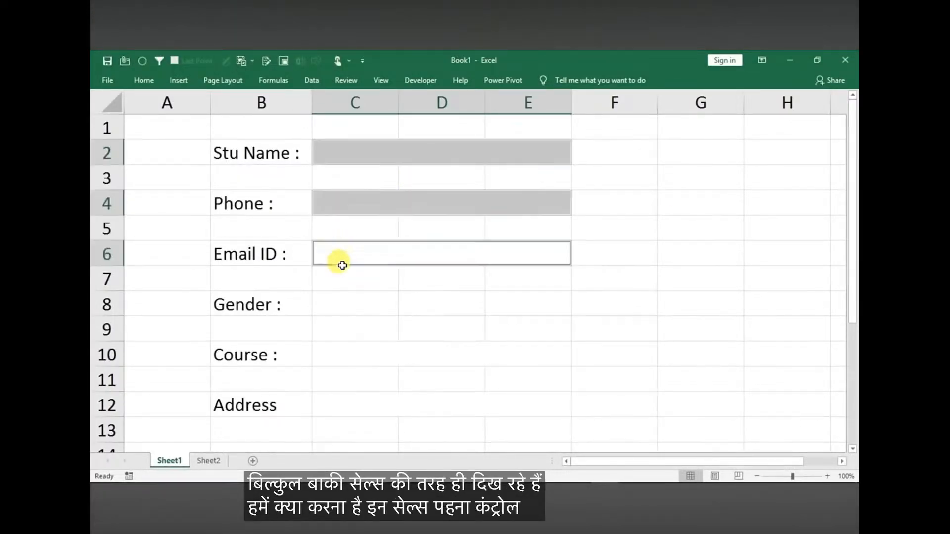
{"action": "left_click", "coordinate": [335, 398], "text": "ctrl"}
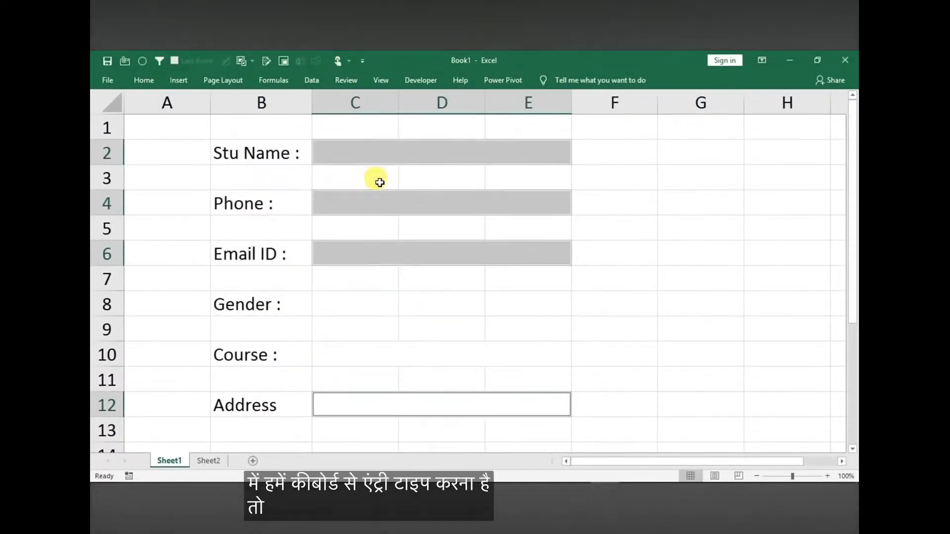
{"action": "left_click", "coordinate": [142, 82]}
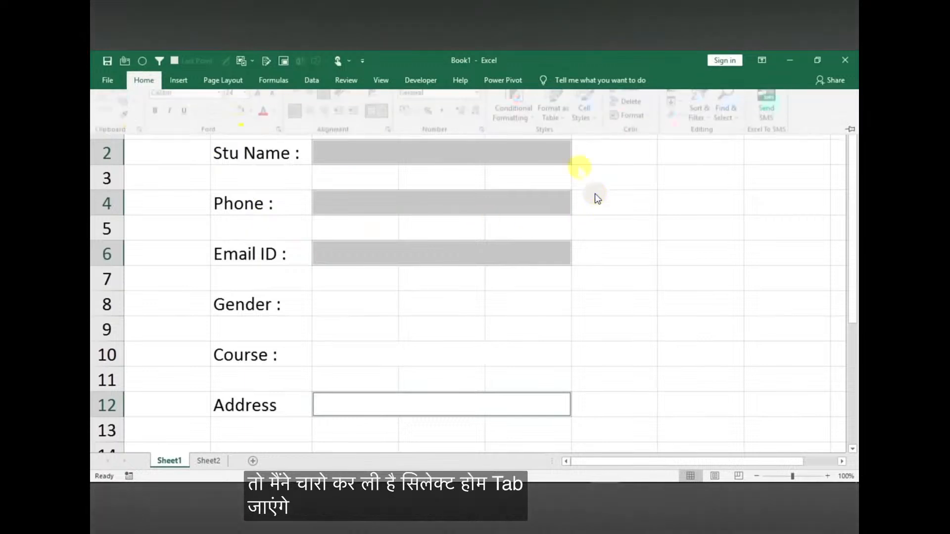
{"action": "left_click", "coordinate": [517, 113]}
{"action": "mouse_move", "coordinate": [565, 153]}
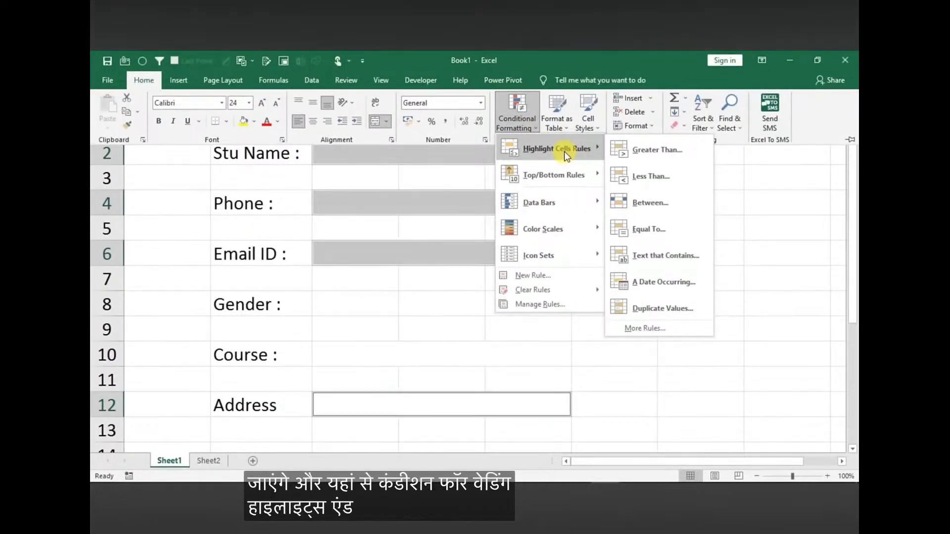
{"action": "left_click", "coordinate": [645, 328]}
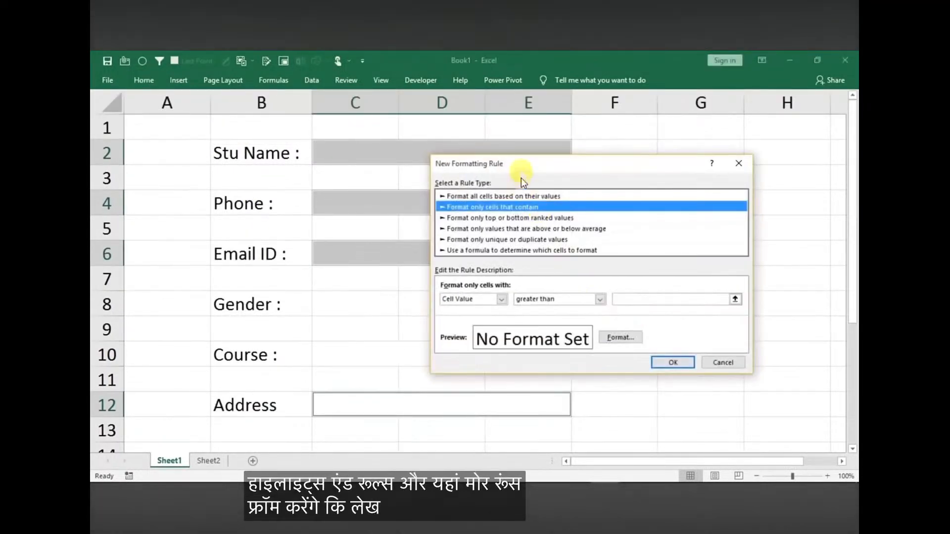
{"action": "left_click", "coordinate": [540, 280]}
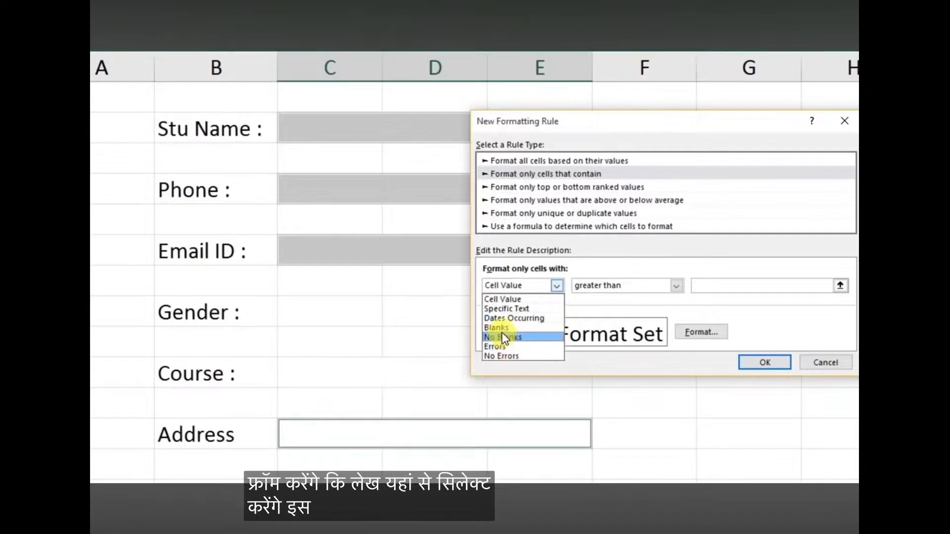
{"action": "left_click", "coordinate": [524, 329]}
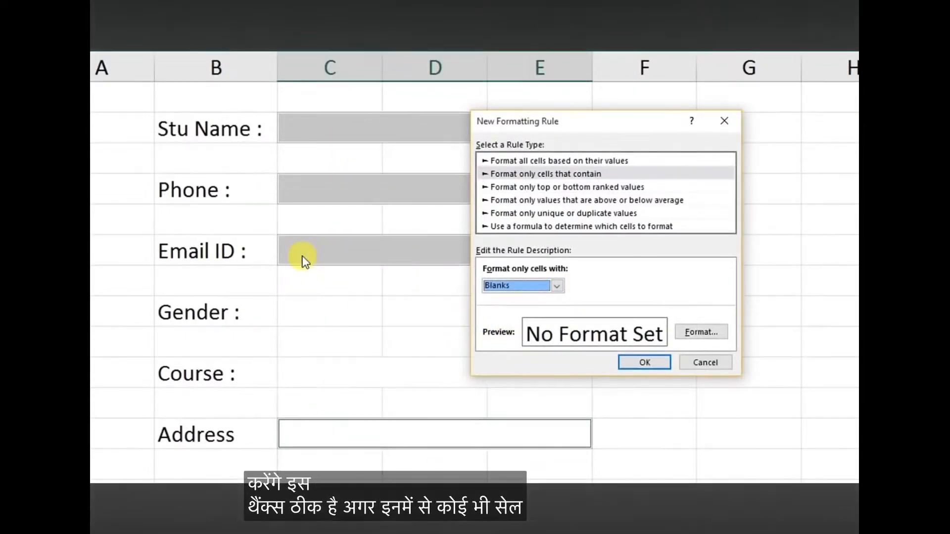
Give the Blanks rule a light grey background fill and apply it to the selected entry cells
{"action": "left_click", "coordinate": [700, 334]}
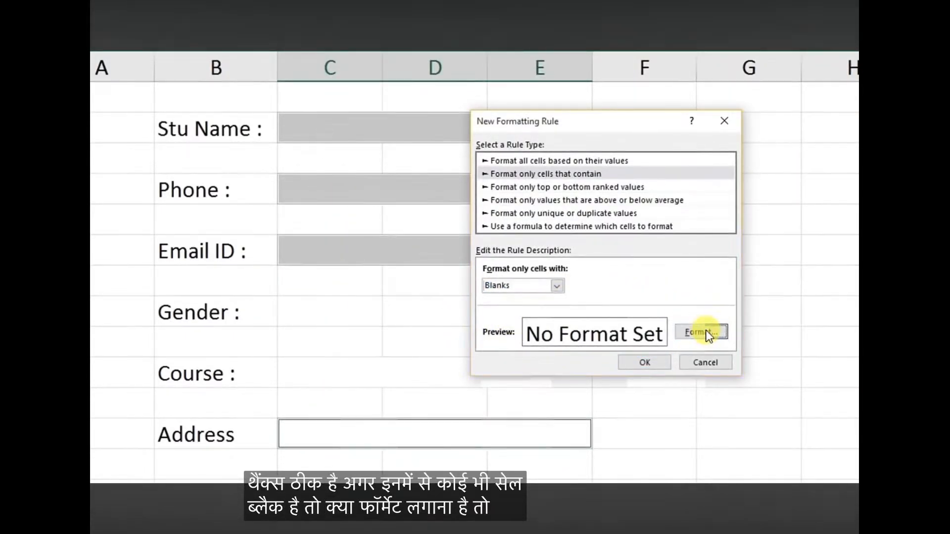
{"action": "left_click", "coordinate": [569, 87]}
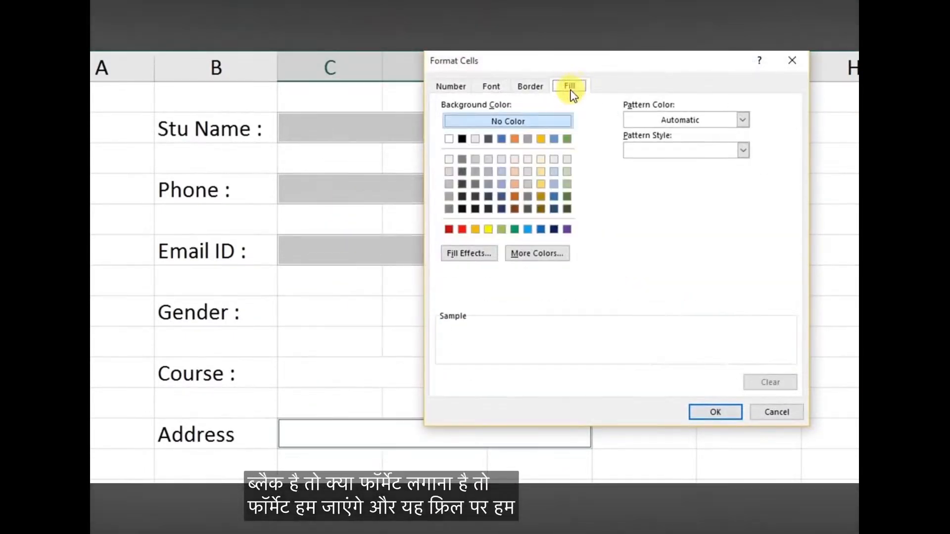
{"action": "left_click", "coordinate": [449, 159]}
{"action": "left_click", "coordinate": [713, 410]}
{"action": "left_click", "coordinate": [640, 363]}
{"action": "left_click", "coordinate": [646, 313]}
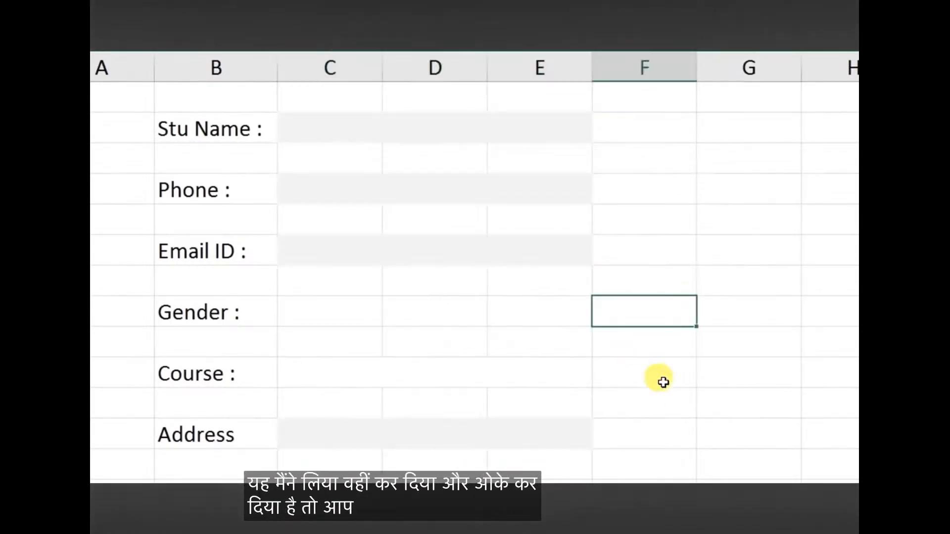
Test the blank-cell highlighting by entering gfgf as the Stu Name, and clear the entry
{"action": "left_click", "coordinate": [390, 138]}
{"action": "left_click", "coordinate": [382, 191]}
{"action": "left_click", "coordinate": [359, 248]}
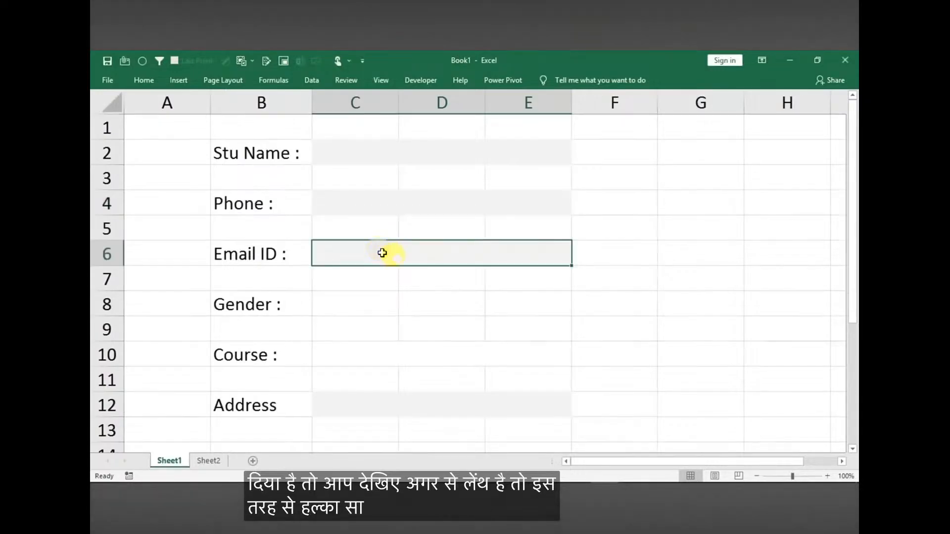
{"action": "left_click", "coordinate": [412, 130]}
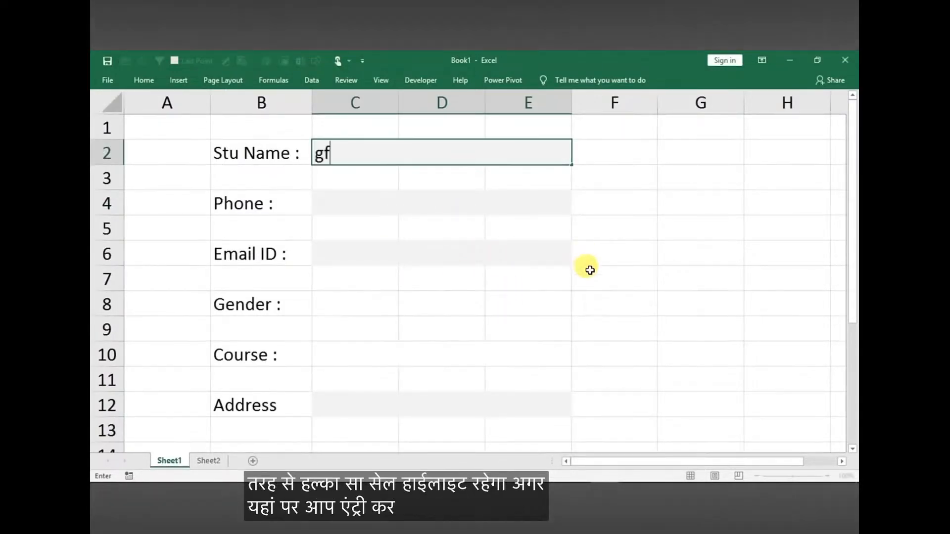
{"action": "type", "text": "gfgf"}
{"action": "left_click", "coordinate": [609, 300]}
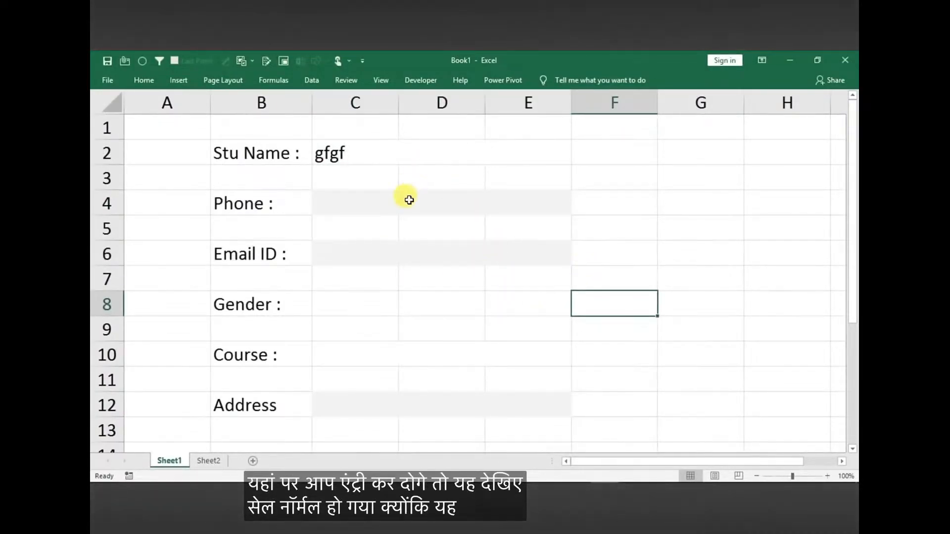
{"action": "left_click", "coordinate": [370, 157]}
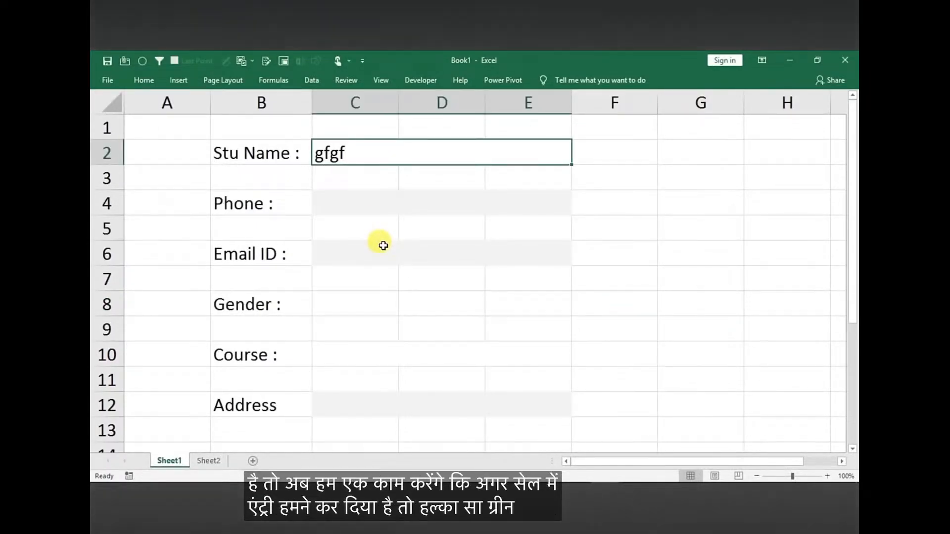
{"action": "key", "text": "Delete"}
Create a second conditional formatting rule for No Blanks on the Stu Name, Phone, Email ID and Address entry cells
{"action": "left_click", "coordinate": [343, 206], "text": "ctrl"}
{"action": "left_click", "coordinate": [348, 254], "text": "ctrl"}
{"action": "left_click", "coordinate": [391, 405], "text": "ctrl"}
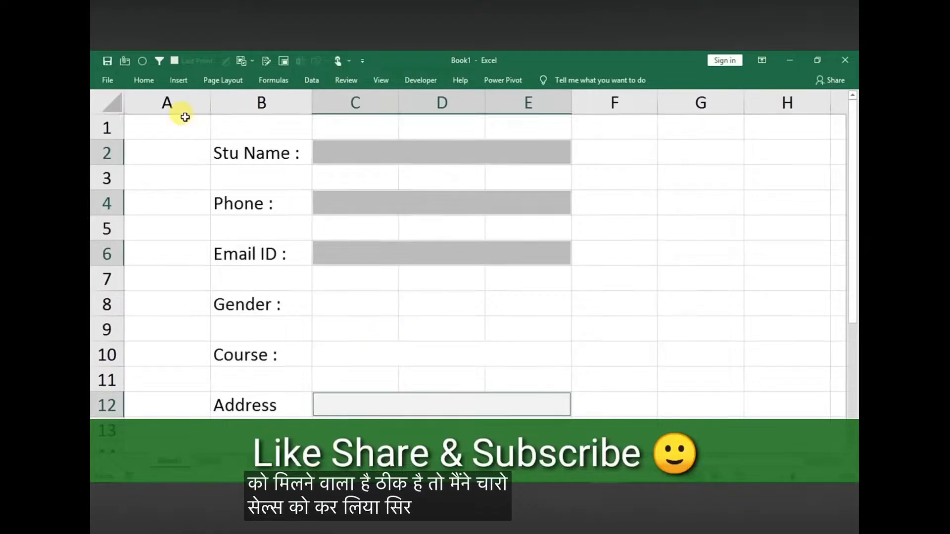
{"action": "left_click", "coordinate": [144, 80]}
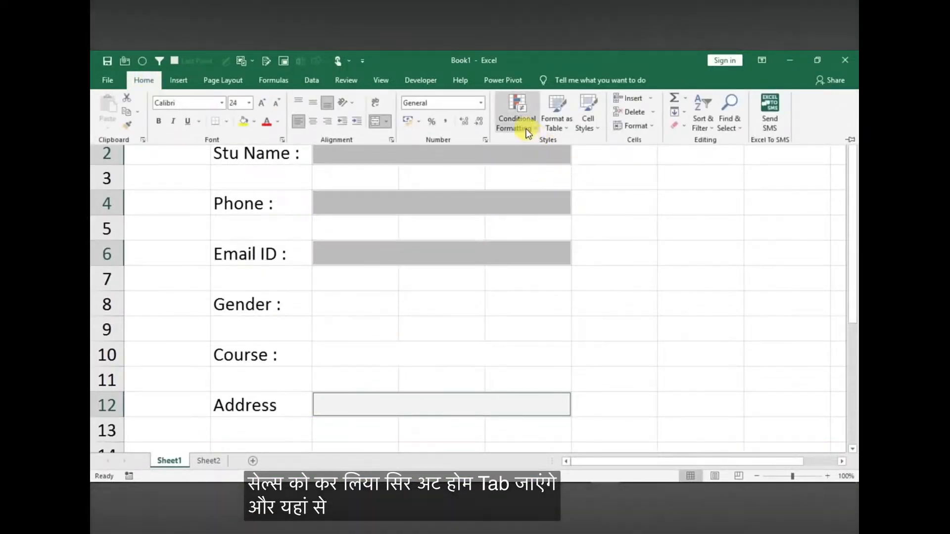
{"action": "left_click", "coordinate": [519, 126]}
{"action": "mouse_move", "coordinate": [565, 153]}
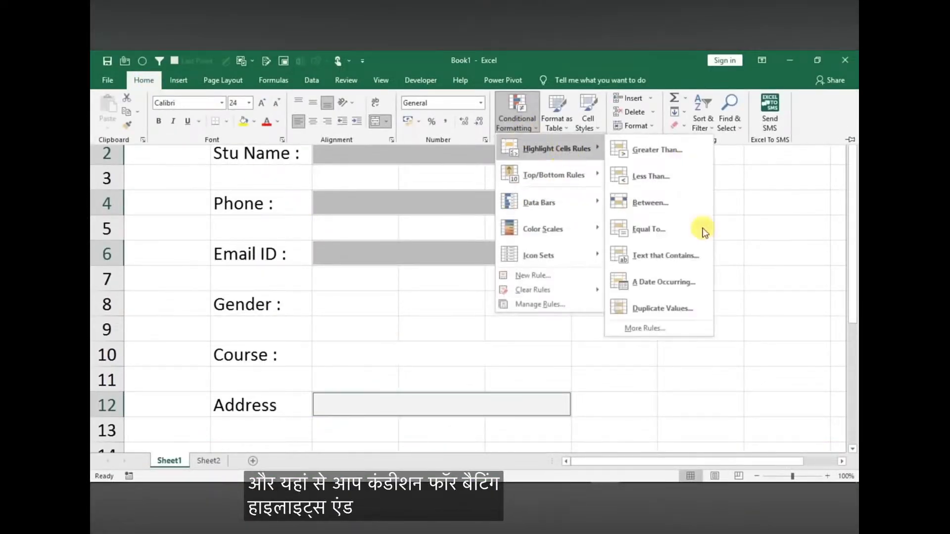
{"action": "left_click", "coordinate": [659, 330]}
{"action": "left_click", "coordinate": [492, 283]}
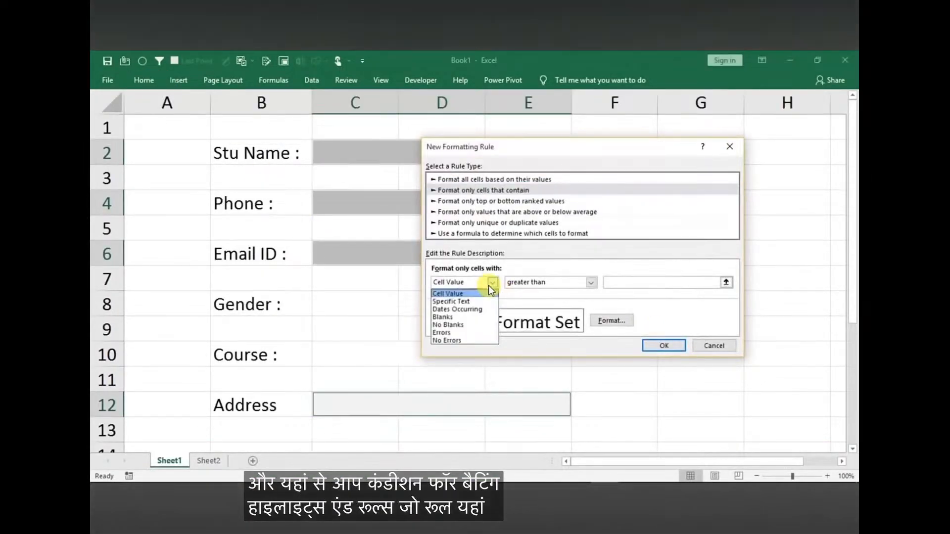
{"action": "left_click", "coordinate": [450, 325]}
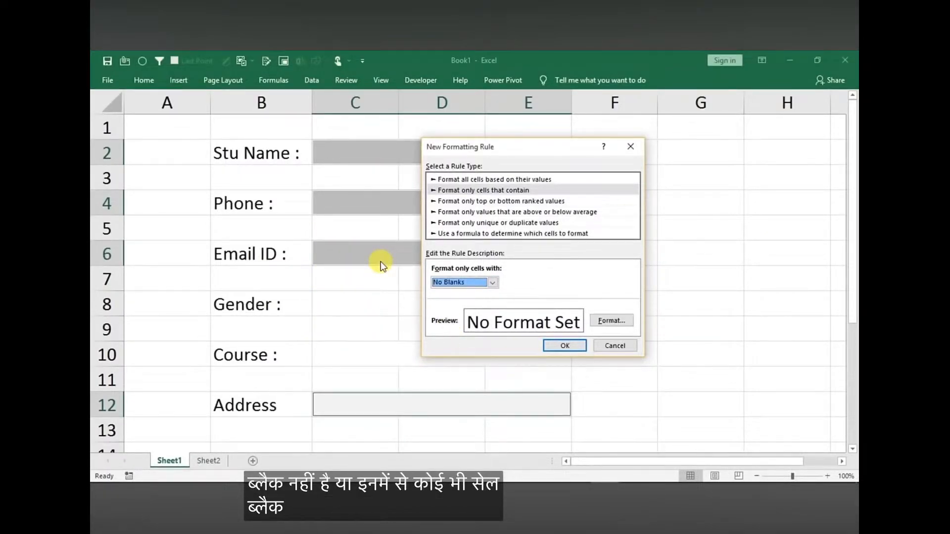
Give the No Blanks rule a light green background fill and apply it
{"action": "left_click", "coordinate": [611, 320]}
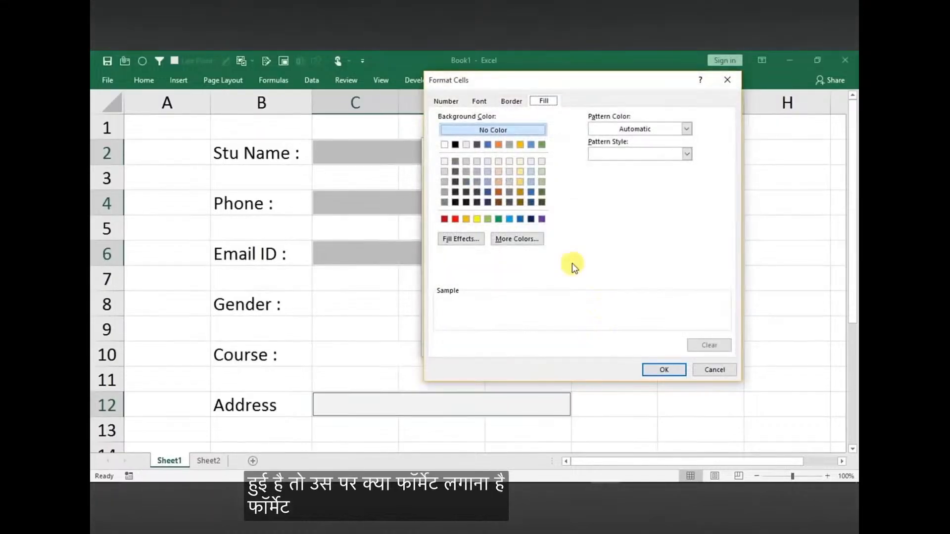
{"action": "left_click", "coordinate": [543, 171]}
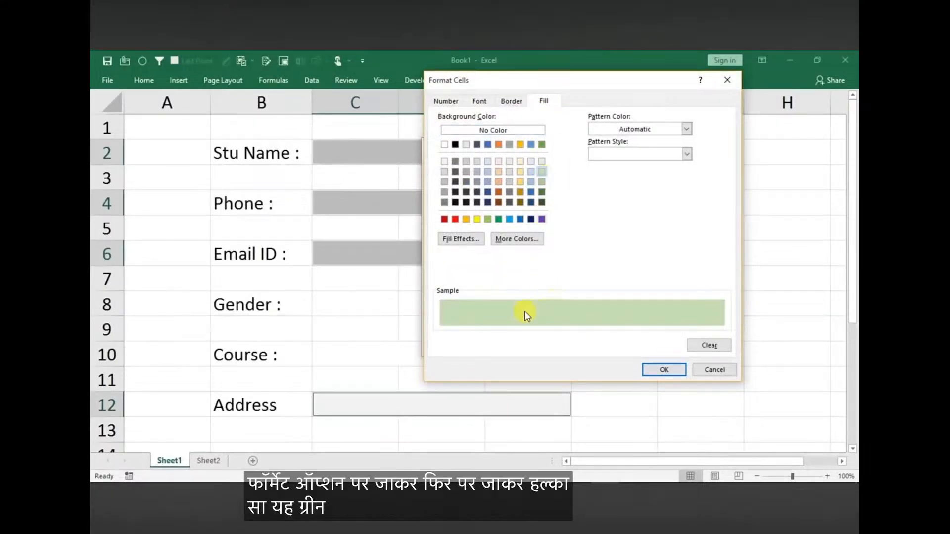
{"action": "left_click", "coordinate": [664, 369]}
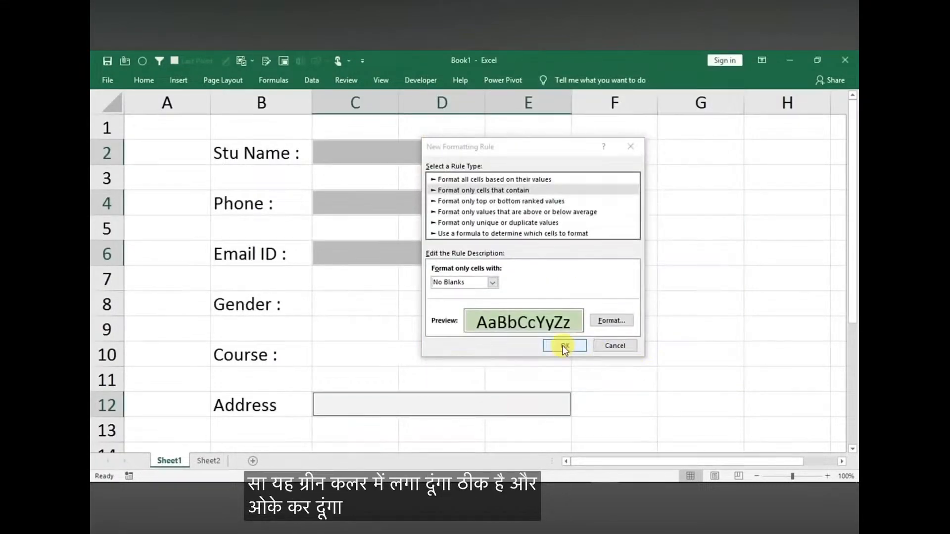
{"action": "left_click", "coordinate": [563, 345]}
Test the highlighting with sample entries: fghfgh for Stu Name, fghgf for Phone, gfh for Email ID and chfg for Address
{"action": "left_click", "coordinate": [414, 152]}
{"action": "type", "text": "fghfgh"}
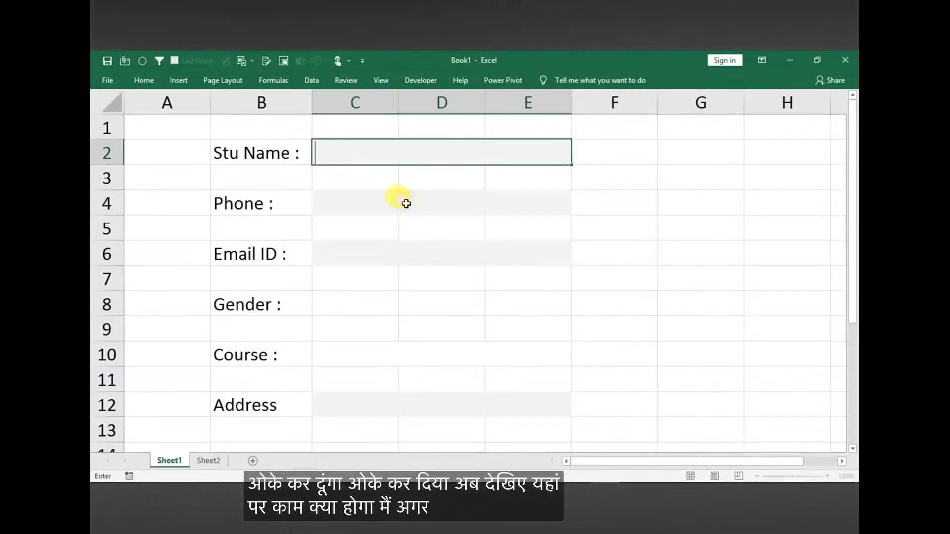
{"action": "key", "text": "Return"}
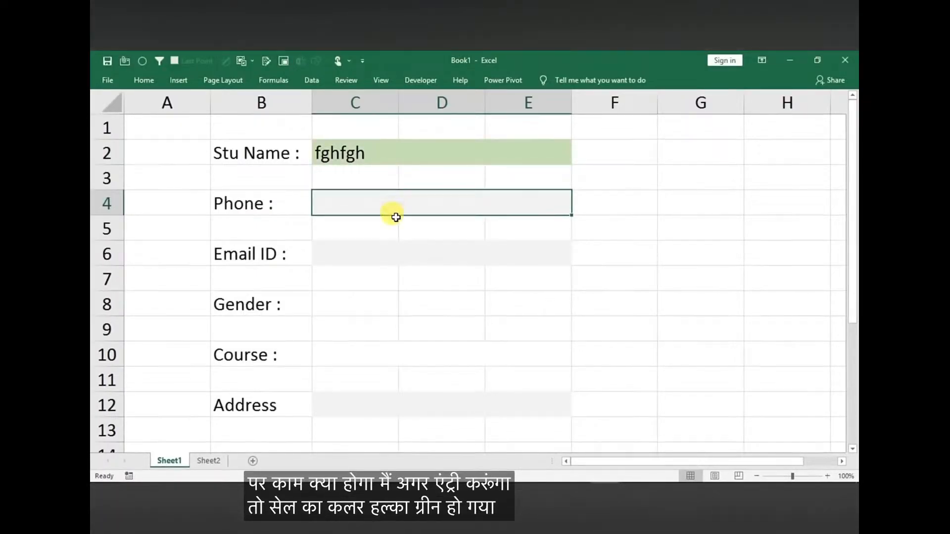
{"action": "type", "text": "fghgf"}
{"action": "key", "text": "Return"}
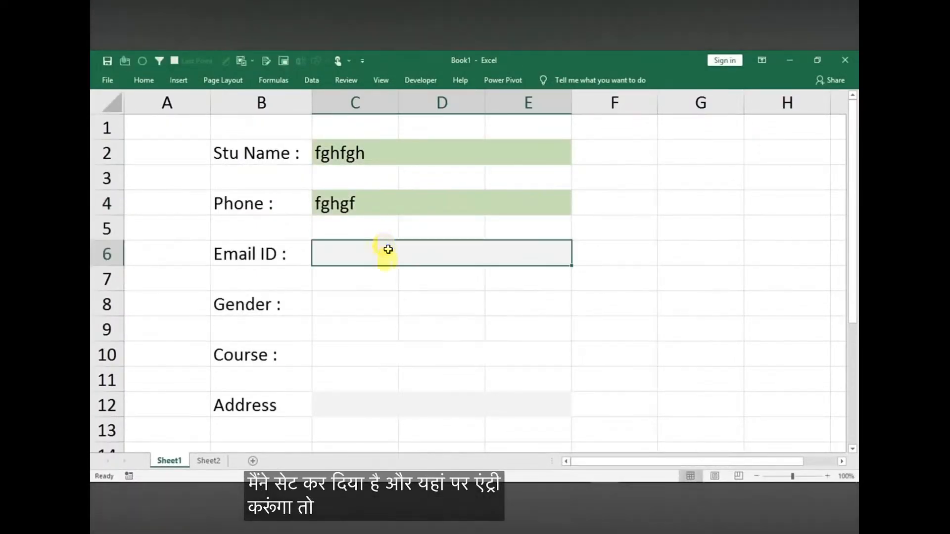
{"action": "type", "text": "gfh"}
{"action": "key", "text": "Return"}
{"action": "left_click", "coordinate": [392, 407]}
{"action": "type", "text": "chfg"}
{"action": "left_click", "coordinate": [424, 377]}
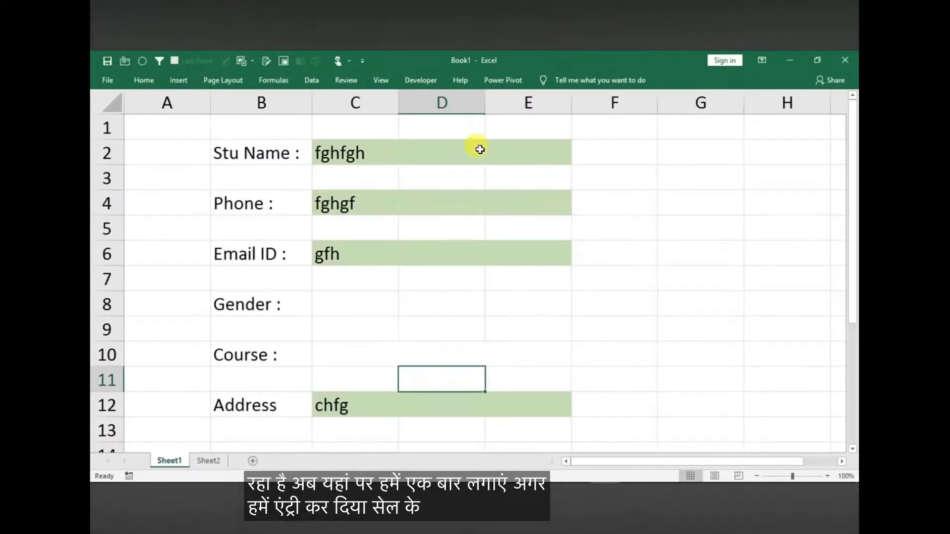
In F2, enter an IF formula that stays blank when C2 is empty and otherwise returns "P"
{"action": "left_click", "coordinate": [601, 155]}
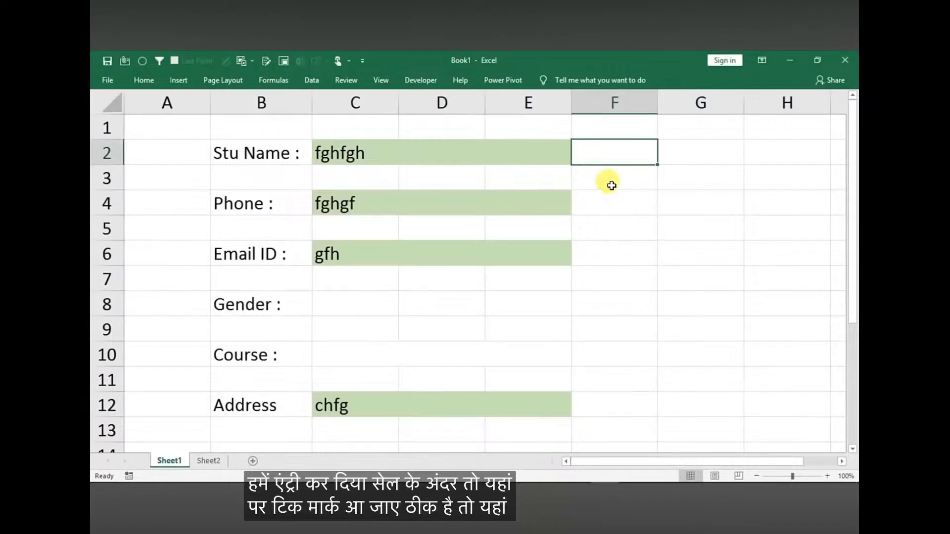
{"action": "type", "text": "=if("}
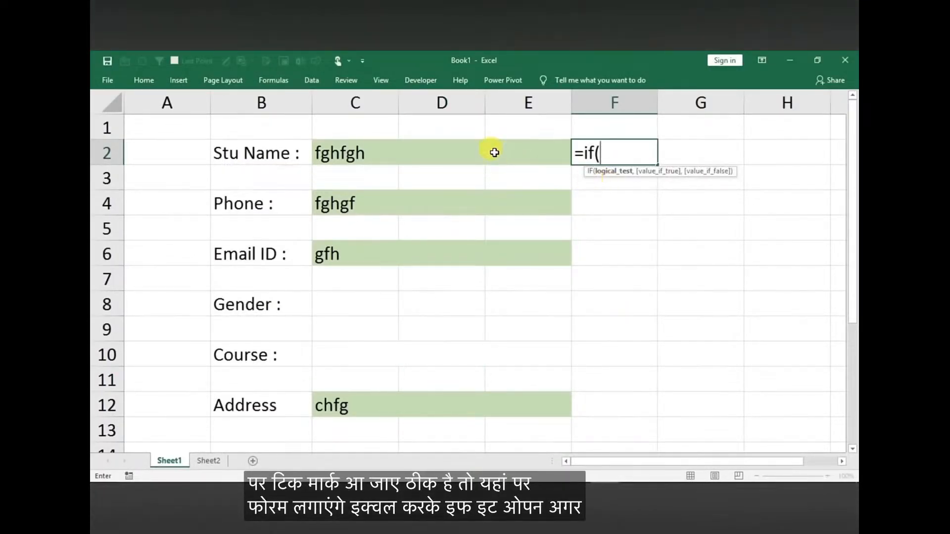
{"action": "left_click", "coordinate": [494, 153]}
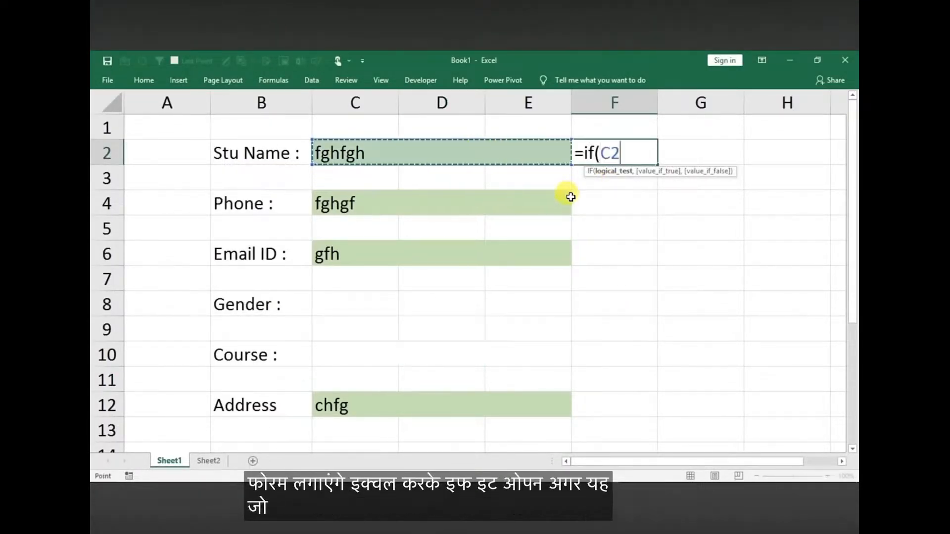
{"action": "type", "text": "=\"\",\"\","}
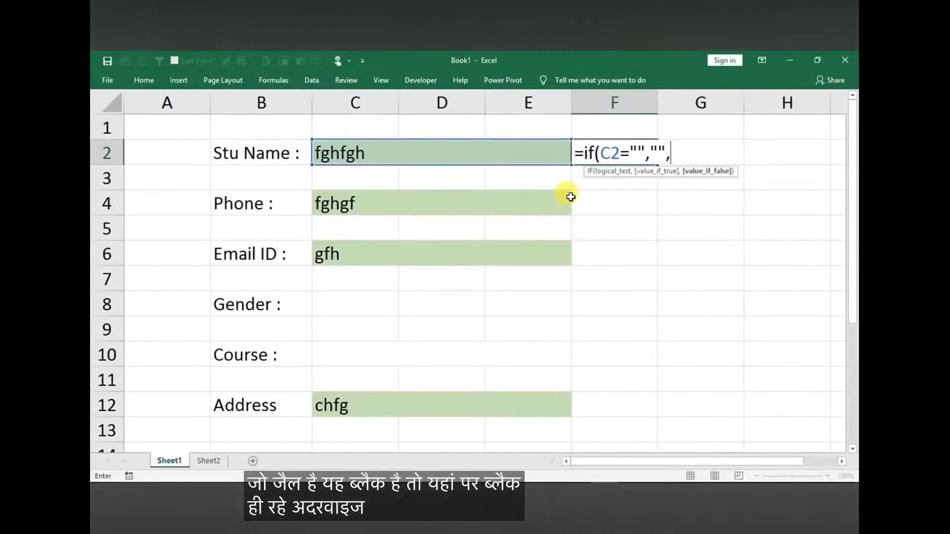
{"action": "type", "text": "P"}
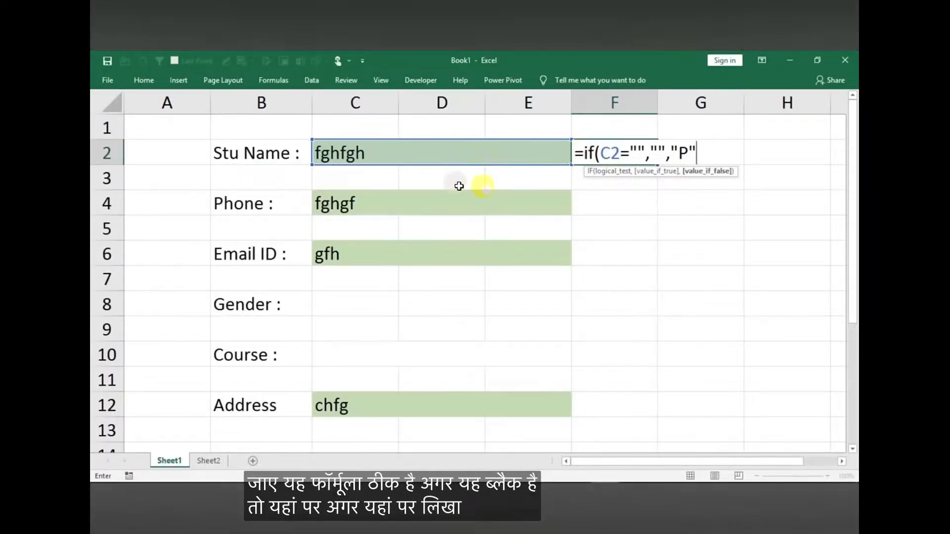
{"action": "key", "text": "Return"}
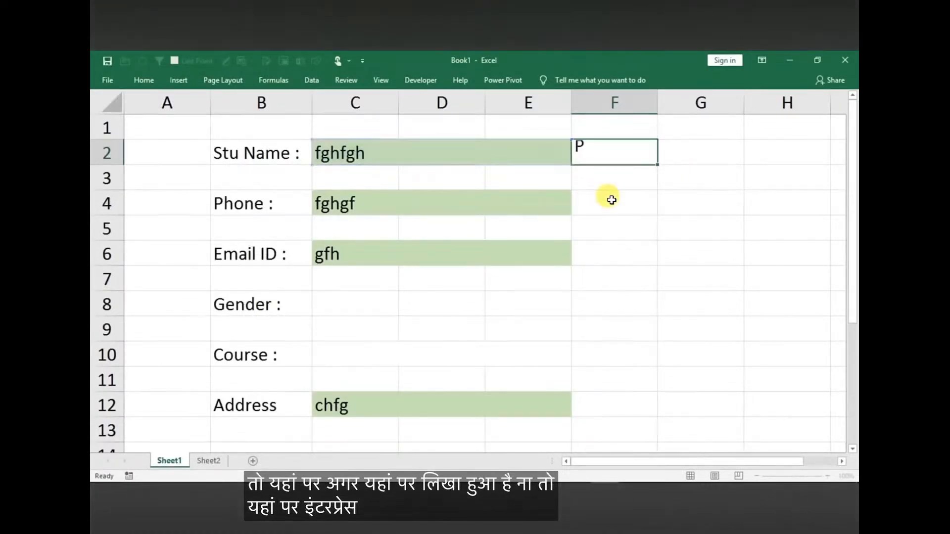
Copy the F2 formula to F4, F6 and F12 beside the Phone, Email ID and Address entries
{"action": "left_click", "coordinate": [606, 159]}
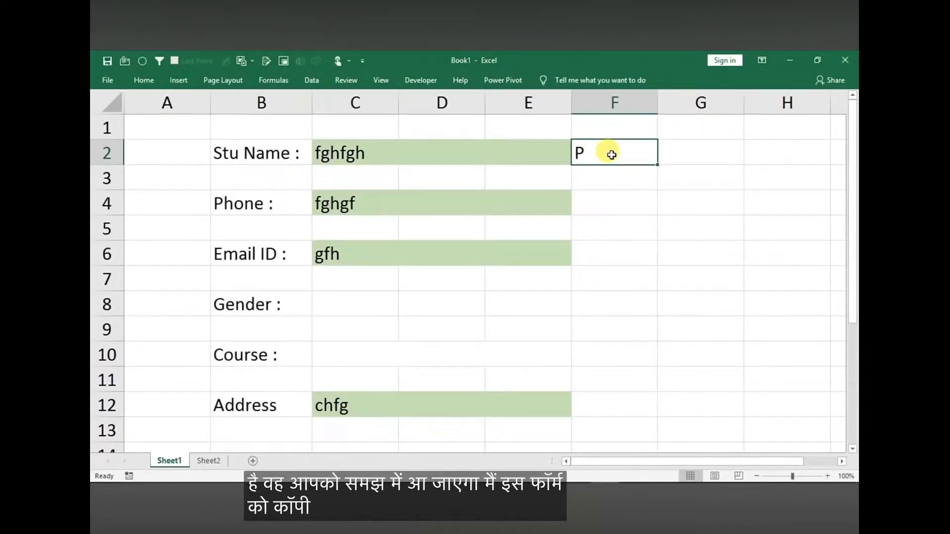
{"action": "key", "text": "ctrl+c"}
{"action": "left_click", "coordinate": [597, 206]}
{"action": "key", "text": "ctrl+v"}
{"action": "left_click", "coordinate": [603, 258]}
{"action": "key", "text": "ctrl+v"}
{"action": "left_click", "coordinate": [621, 402]}
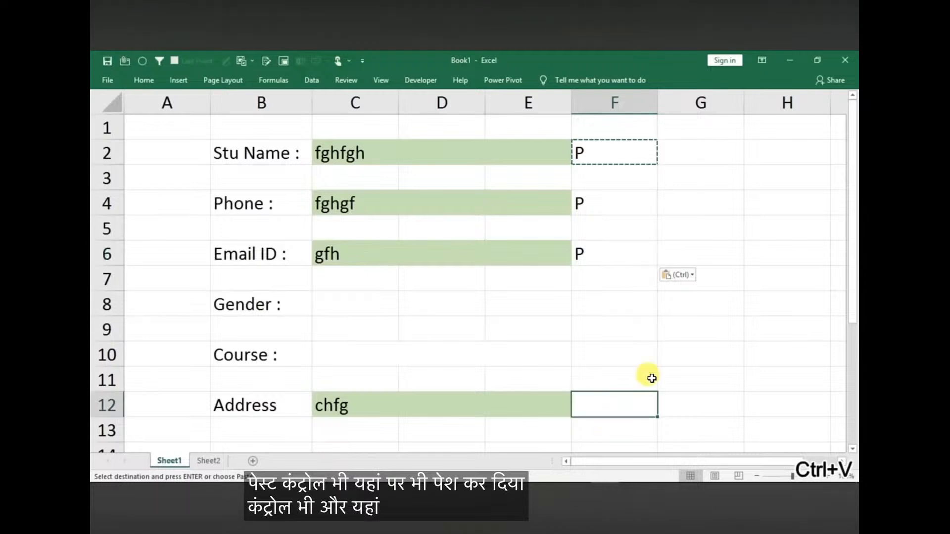
{"action": "key", "text": "ctrl+v"}
Set the font of the formula cells F2, F4, F6 and F12 to Wingdings 2
{"action": "left_click", "coordinate": [401, 150]}
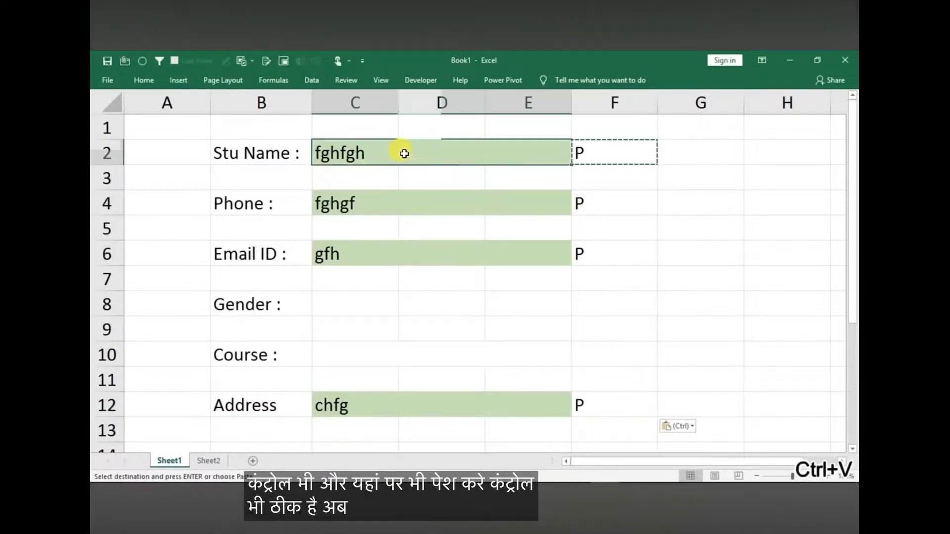
{"action": "left_click", "coordinate": [607, 151]}
{"action": "left_click", "coordinate": [597, 201], "text": "ctrl"}
{"action": "left_click", "coordinate": [607, 260], "text": "ctrl"}
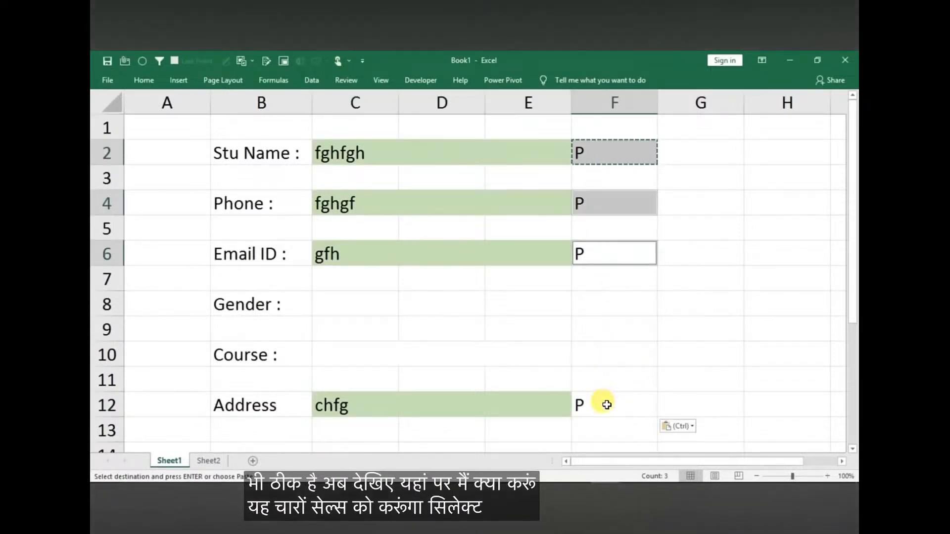
{"action": "left_click", "coordinate": [605, 401], "text": "ctrl"}
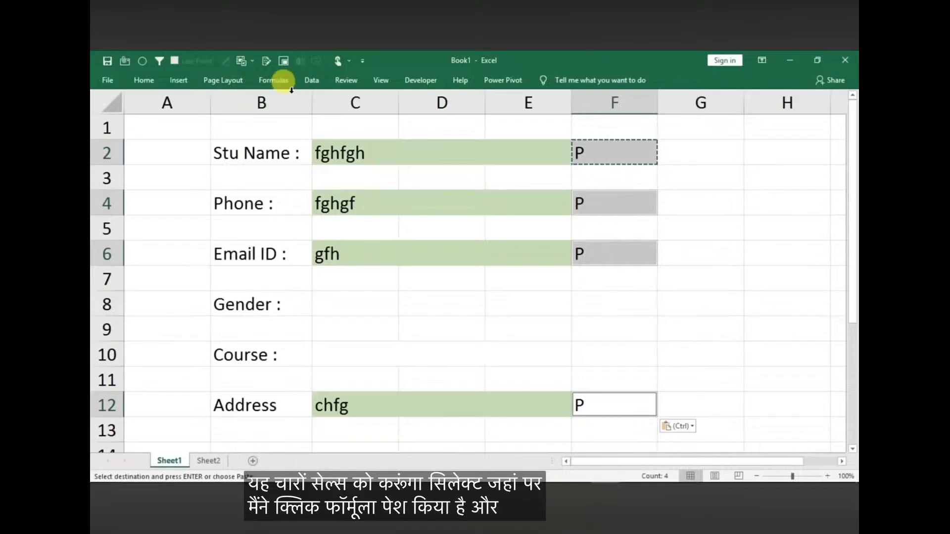
{"action": "left_click", "coordinate": [144, 79]}
{"action": "left_click", "coordinate": [221, 103]}
{"action": "left_click_drag", "start_coordinate": [318, 129], "coordinate": [278, 361]}
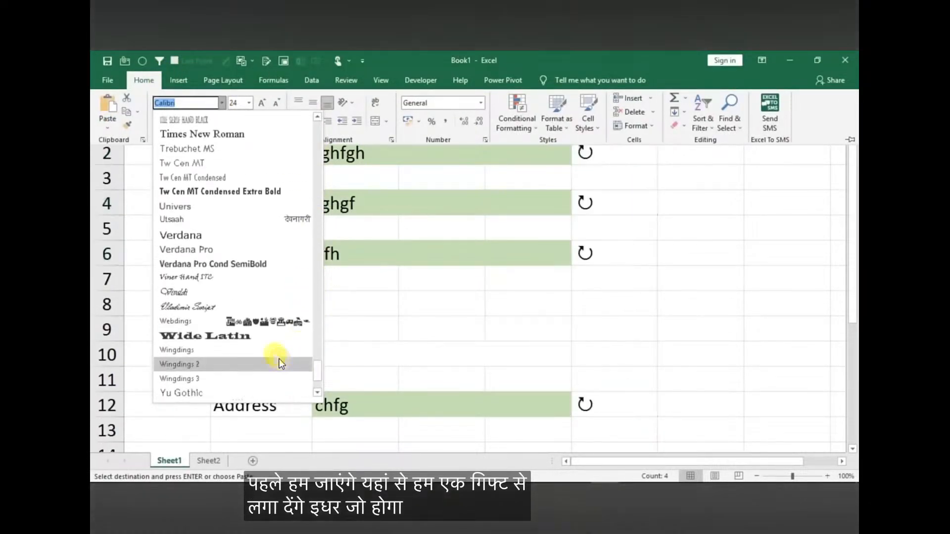
{"action": "left_click", "coordinate": [189, 364]}
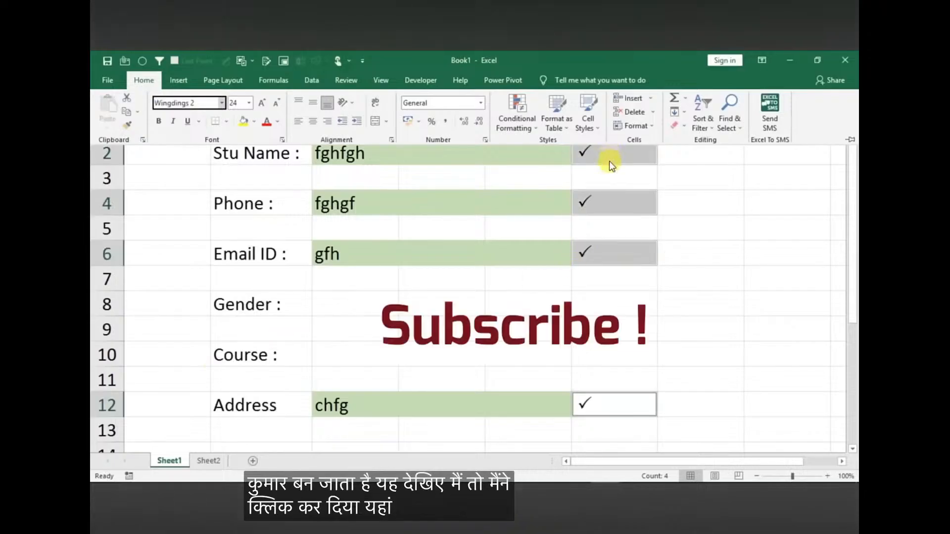
{"action": "left_click", "coordinate": [614, 304]}
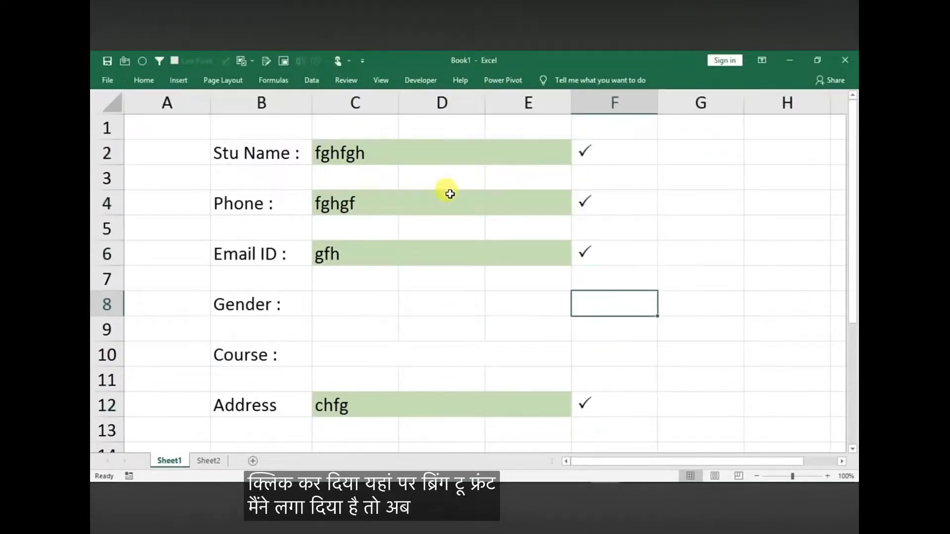
Test the tick mark by clearing the Stu Name entry and entering gfg in its place
{"action": "left_click", "coordinate": [387, 148]}
{"action": "key", "text": "Delete"}
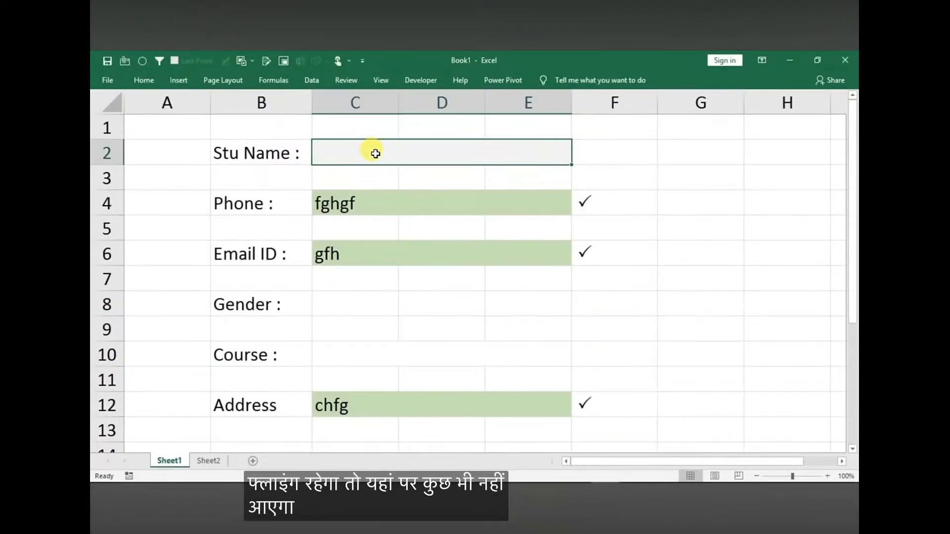
{"action": "type", "text": "gfg"}
{"action": "left_click", "coordinate": [388, 221]}
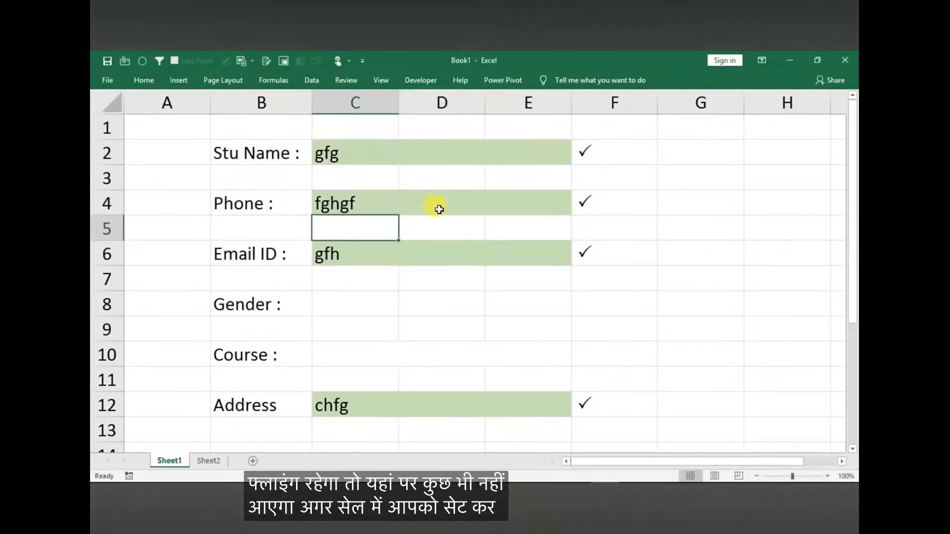
Create a conditional formatting rule for No Blanks on the tick cells F2, F4, F6 and F12
{"action": "left_click", "coordinate": [598, 157]}
{"action": "left_click", "coordinate": [598, 204]}
{"action": "left_click", "coordinate": [598, 155]}
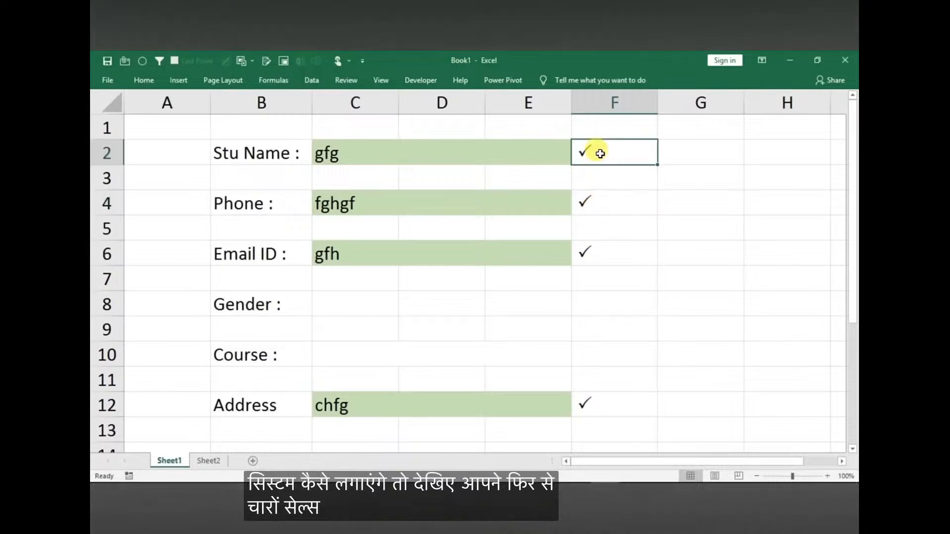
{"action": "left_click", "coordinate": [597, 212], "text": "ctrl"}
{"action": "left_click", "coordinate": [589, 253], "text": "ctrl"}
{"action": "left_click", "coordinate": [586, 404], "text": "ctrl"}
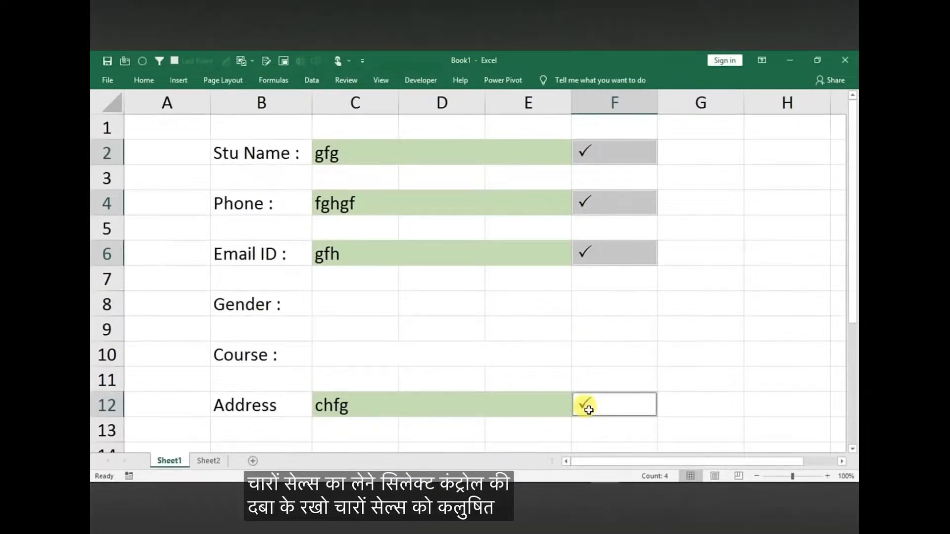
{"action": "left_click", "coordinate": [144, 80]}
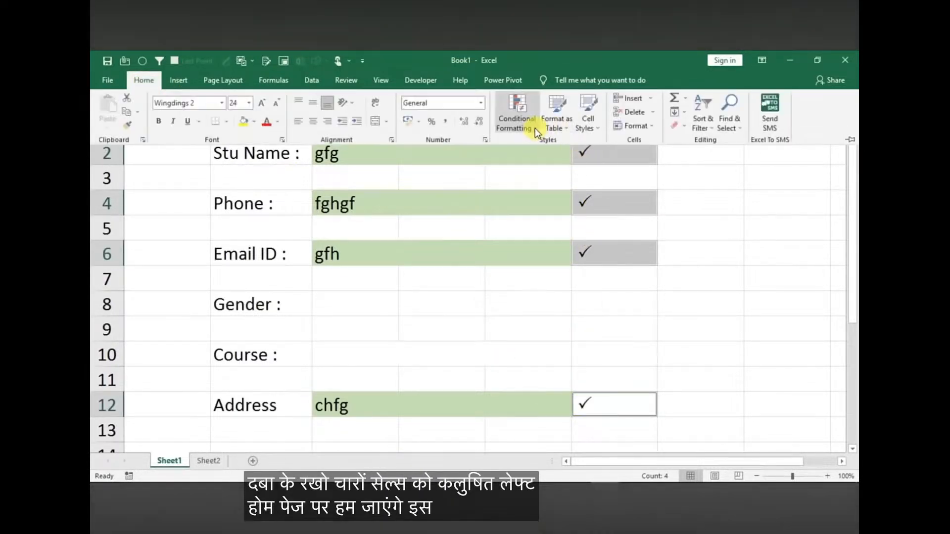
{"action": "left_click", "coordinate": [517, 119]}
{"action": "mouse_move", "coordinate": [574, 149]}
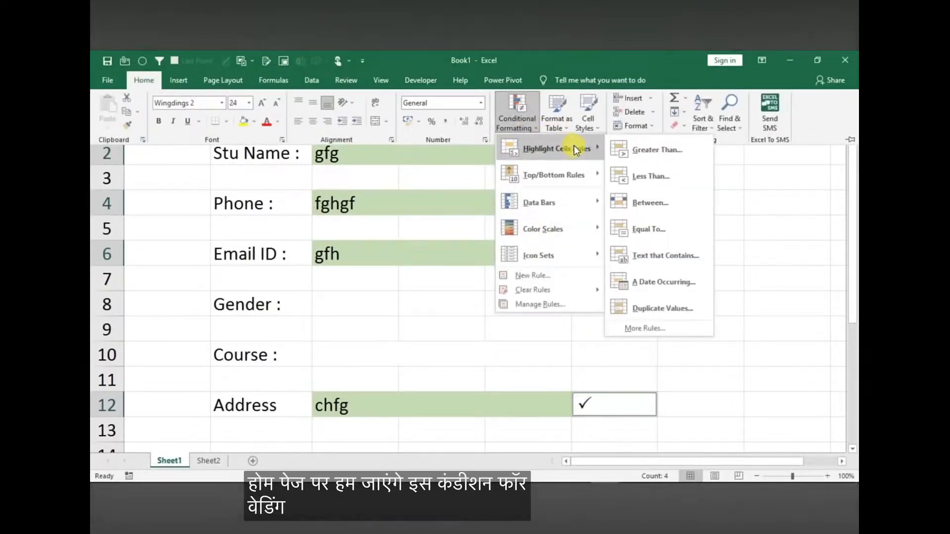
{"action": "left_click", "coordinate": [650, 331]}
{"action": "left_click_drag", "start_coordinate": [542, 152], "coordinate": [333, 152]}
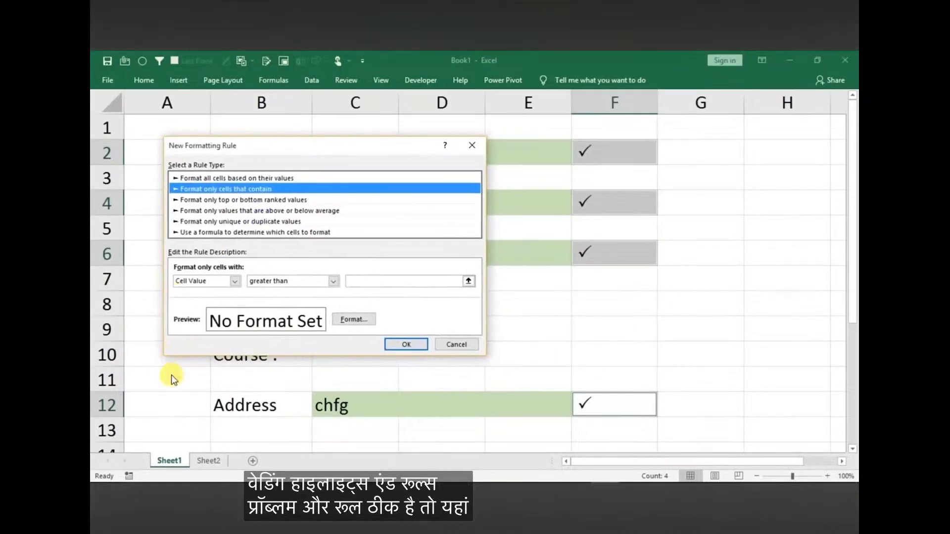
{"action": "left_click", "coordinate": [233, 281]}
{"action": "left_click", "coordinate": [194, 324]}
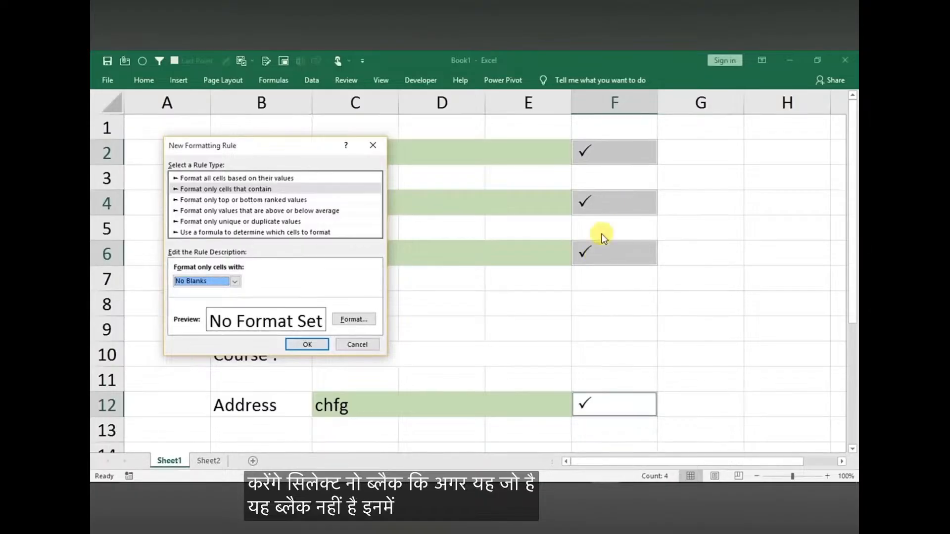
Give the No Blanks rule for the tick cells a dark green fill and white font color, and apply it
{"action": "left_click", "coordinate": [352, 318]}
{"action": "left_click", "coordinate": [492, 192]}
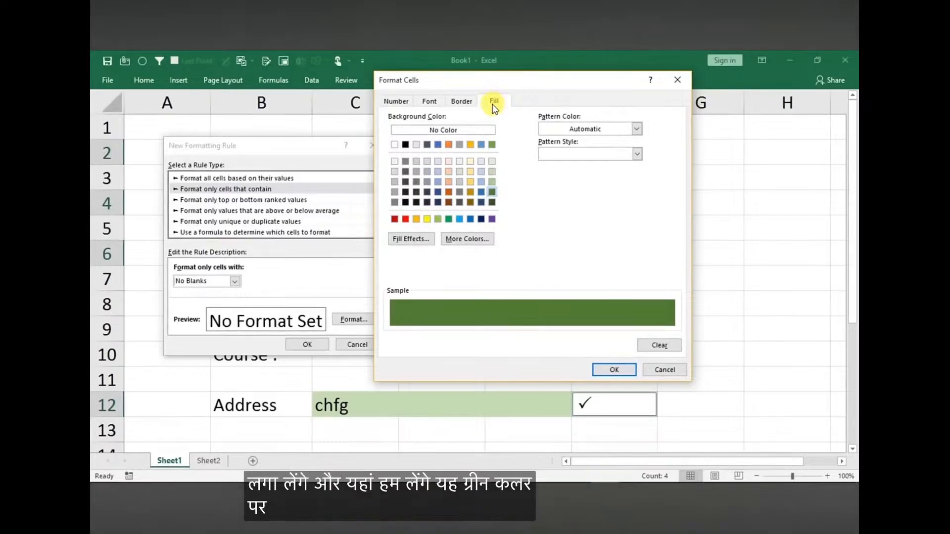
{"action": "left_click", "coordinate": [430, 102]}
{"action": "left_click", "coordinate": [589, 199]}
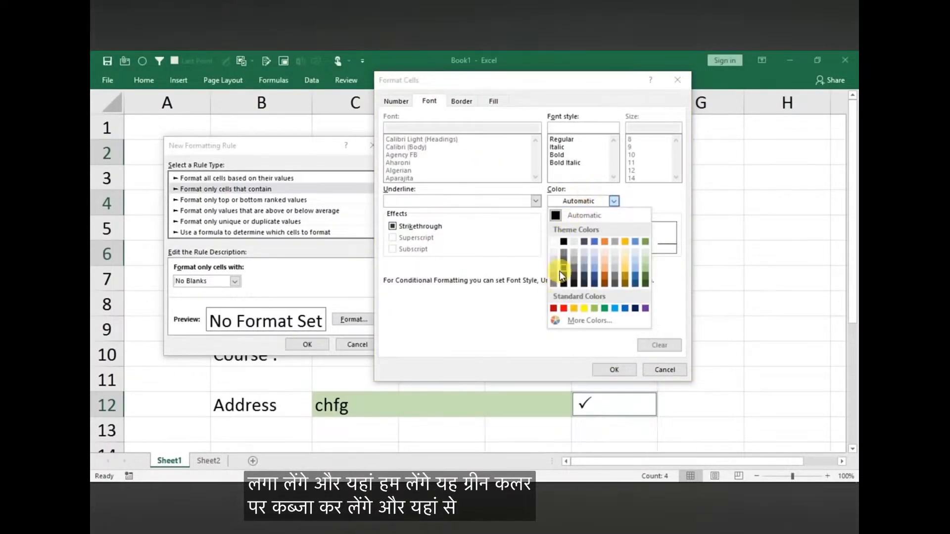
{"action": "left_click", "coordinate": [554, 243]}
{"action": "left_click", "coordinate": [594, 371]}
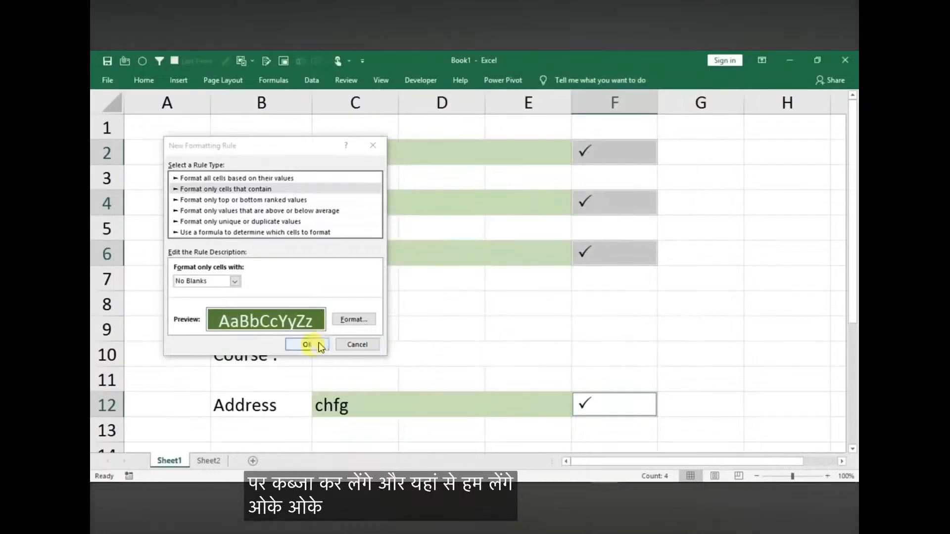
{"action": "left_click", "coordinate": [324, 345]}
Narrow column F to fit closely around the tick marks
{"action": "left_click", "coordinate": [665, 205]}
{"action": "left_click_drag", "start_coordinate": [657, 102], "coordinate": [599, 103]}
{"action": "left_click", "coordinate": [728, 304]}
Test the formatted ticks by clearing Stu Name and Phone, then entering dfgd for Stu Name and fgh for Phone
{"action": "left_click", "coordinate": [375, 155]}
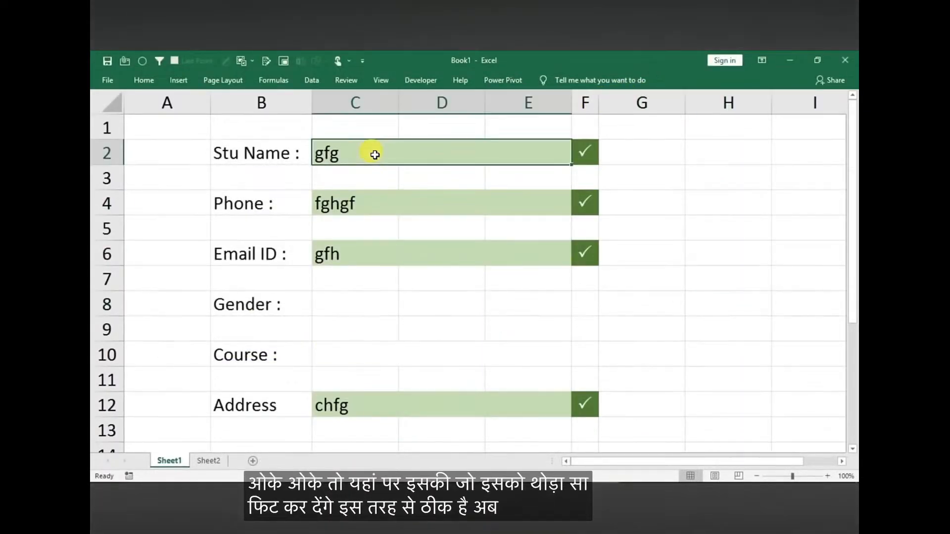
{"action": "key", "text": "Delete"}
{"action": "left_click", "coordinate": [377, 195]}
{"action": "key", "text": "Delete"}
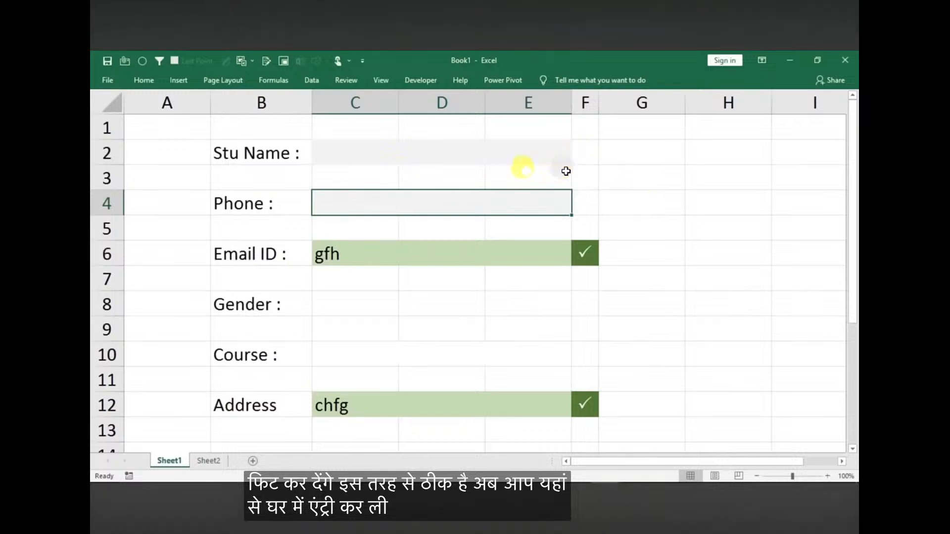
{"action": "left_click", "coordinate": [435, 153]}
{"action": "type", "text": "dfgd"}
{"action": "left_click", "coordinate": [422, 195]}
{"action": "type", "text": "fgh"}
{"action": "left_click", "coordinate": [417, 256]}
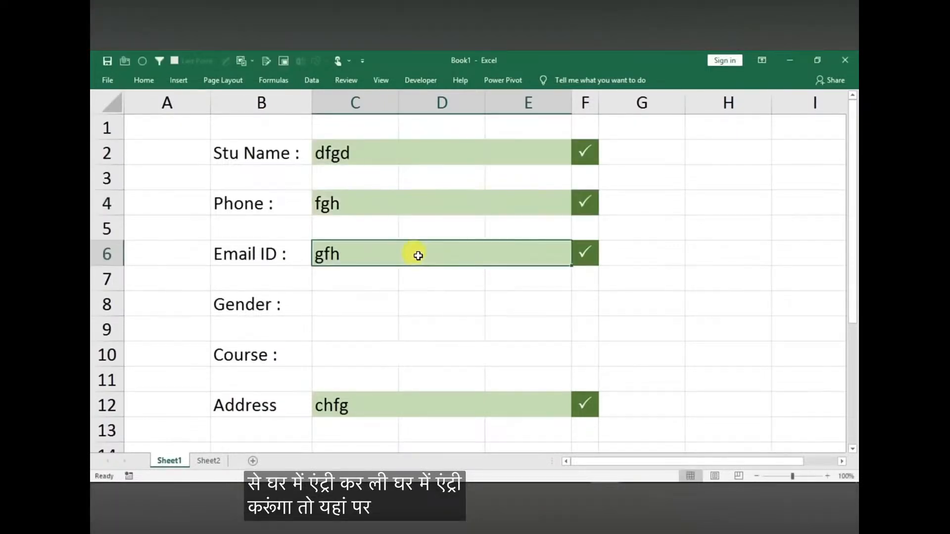
Set up data validation on the Course entry cell that allows a List, moving the dialog clear of the form
{"action": "left_click", "coordinate": [356, 355]}
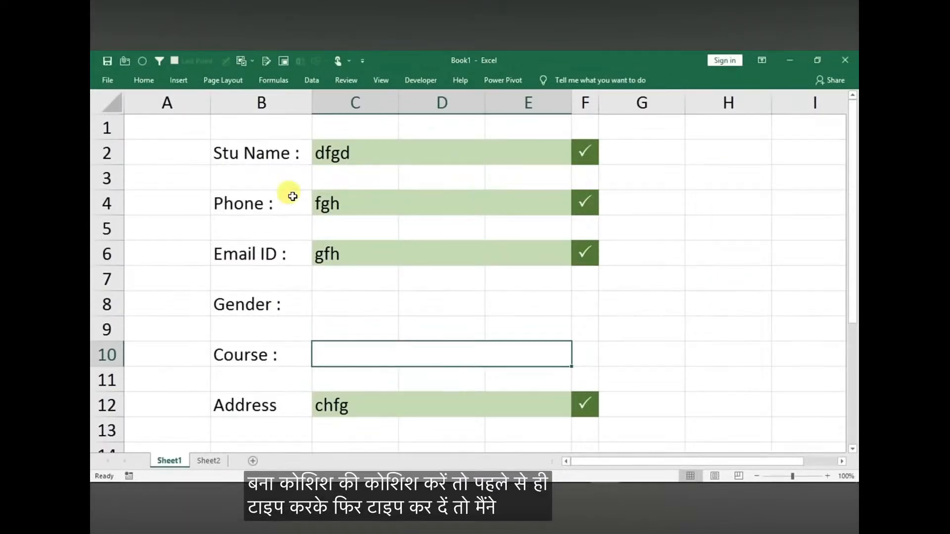
{"action": "left_click", "coordinate": [314, 81]}
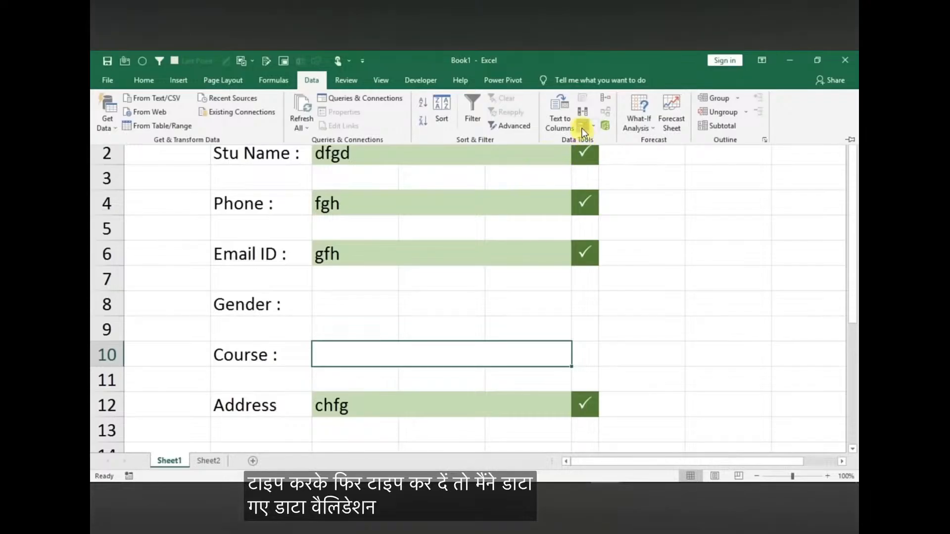
{"action": "left_click", "coordinate": [582, 129]}
{"action": "left_click", "coordinate": [250, 196]}
{"action": "left_click", "coordinate": [199, 232]}
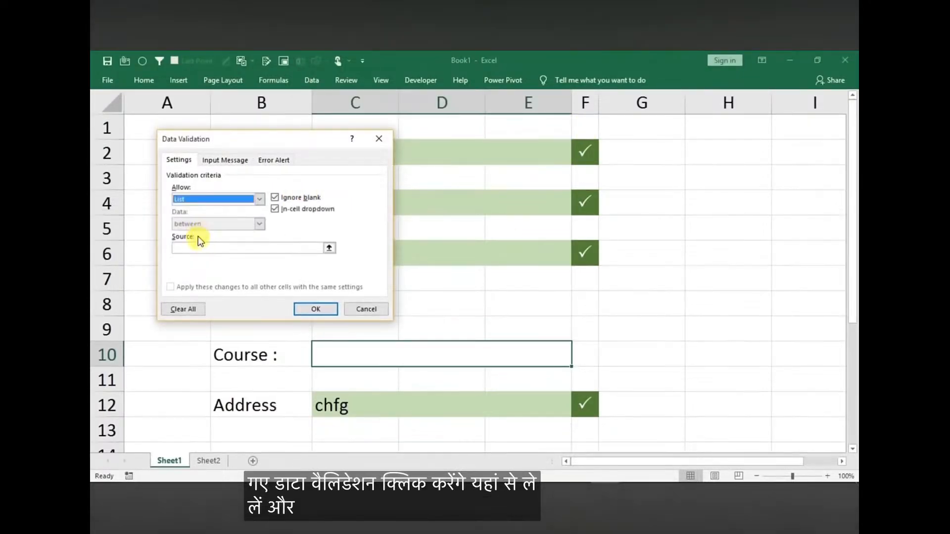
{"action": "left_click", "coordinate": [202, 248]}
{"action": "left_click_drag", "start_coordinate": [223, 138], "coordinate": [623, 155]}
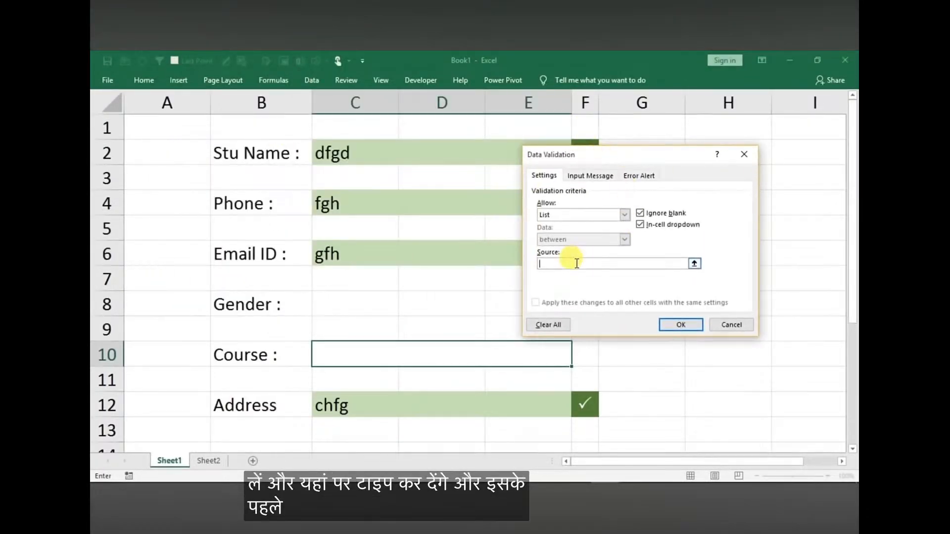
Set the Course list's source to Select Course,Excel,Word,PPT, apply the validation and check the choices in its dropdown
{"action": "left_click", "coordinate": [577, 263]}
{"action": "type", "text": "Sele"}
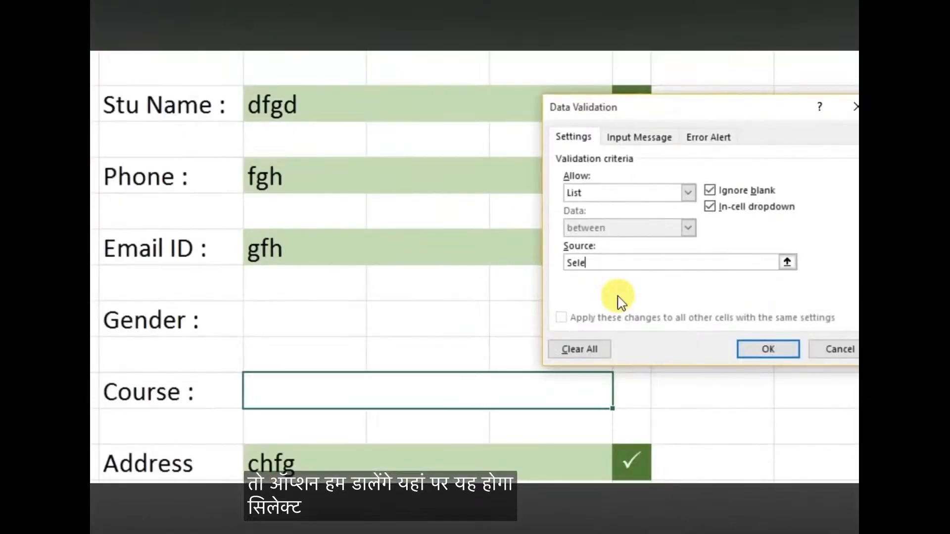
{"action": "type", "text": "ct Course,"}
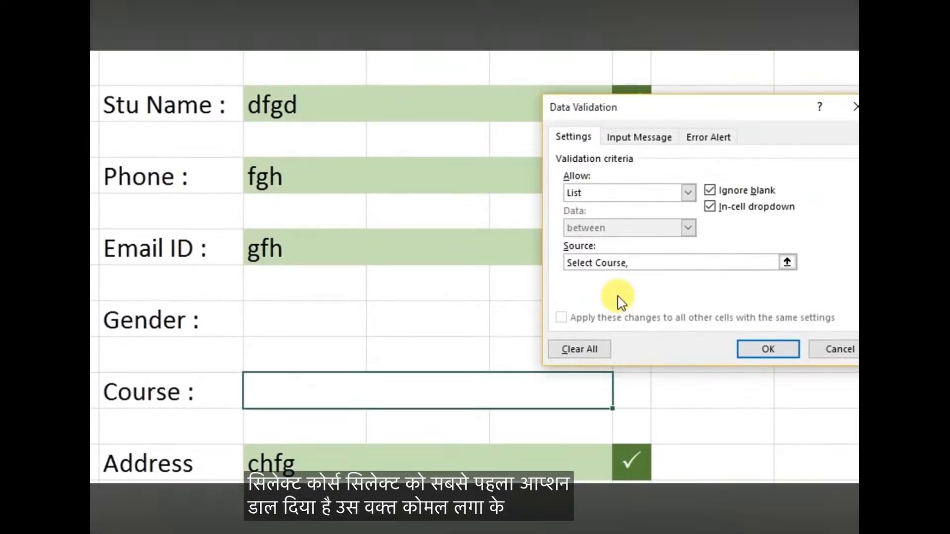
{"action": "type", "text": "Excel,"}
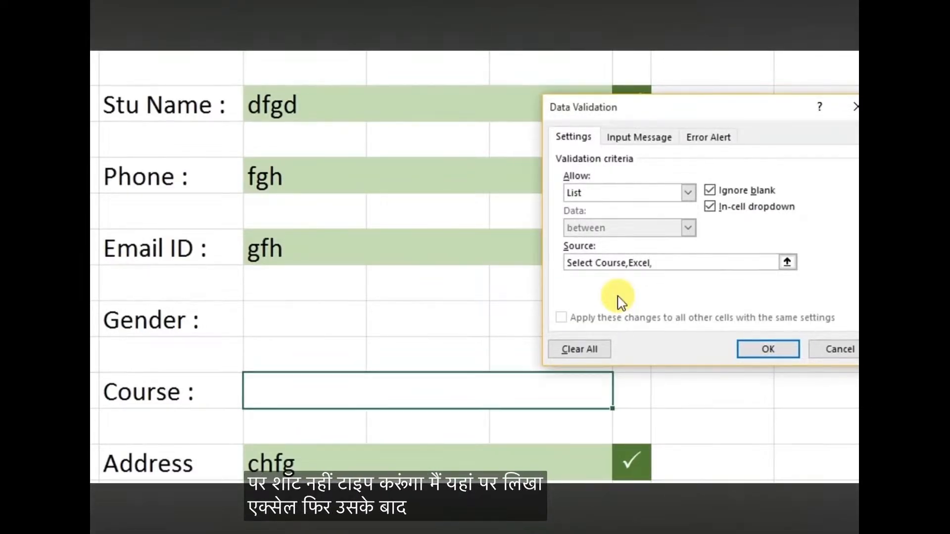
{"action": "type", "text": "Word,PPT"}
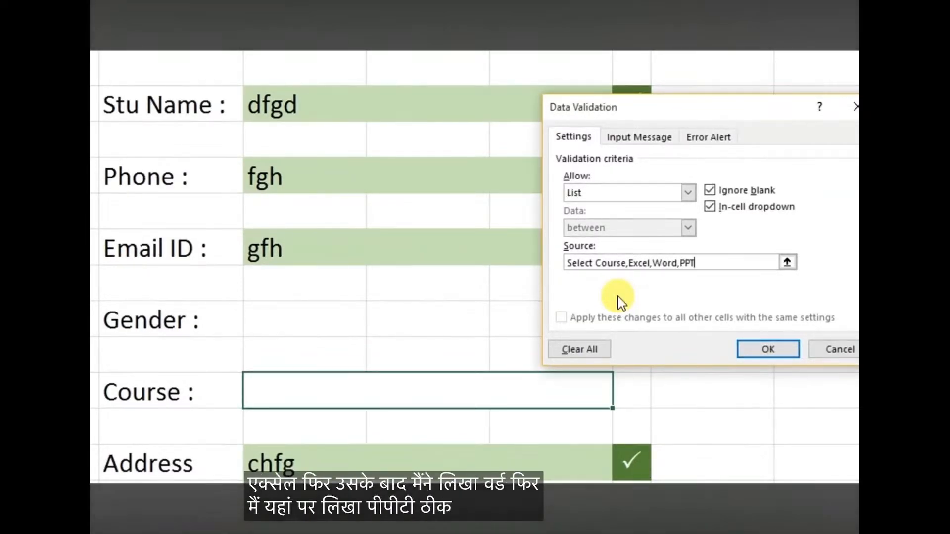
{"action": "left_click", "coordinate": [768, 349]}
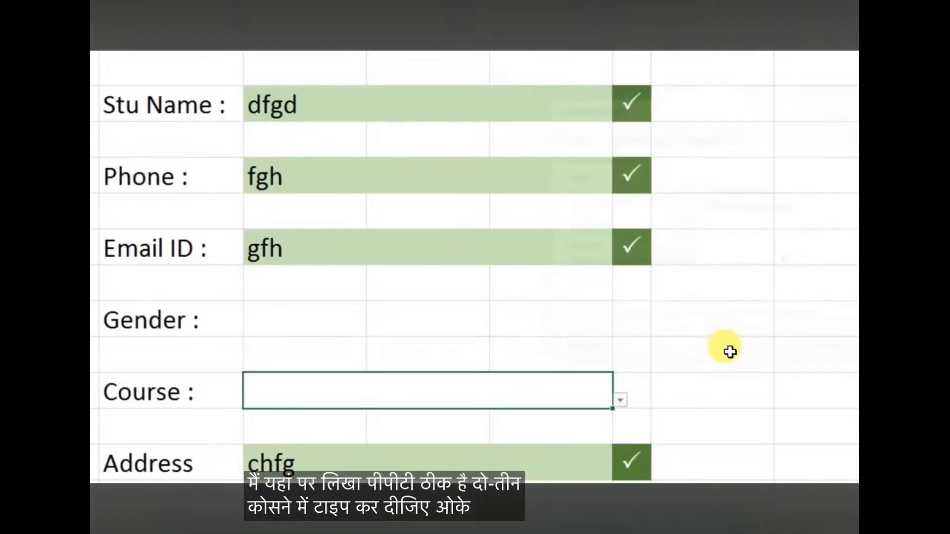
{"action": "left_click", "coordinate": [622, 401]}
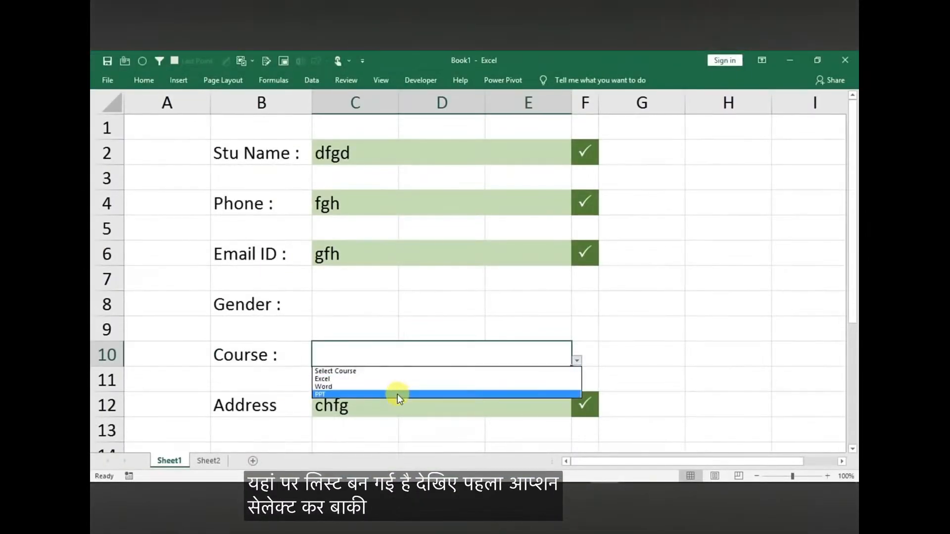
{"action": "left_click", "coordinate": [376, 302]}
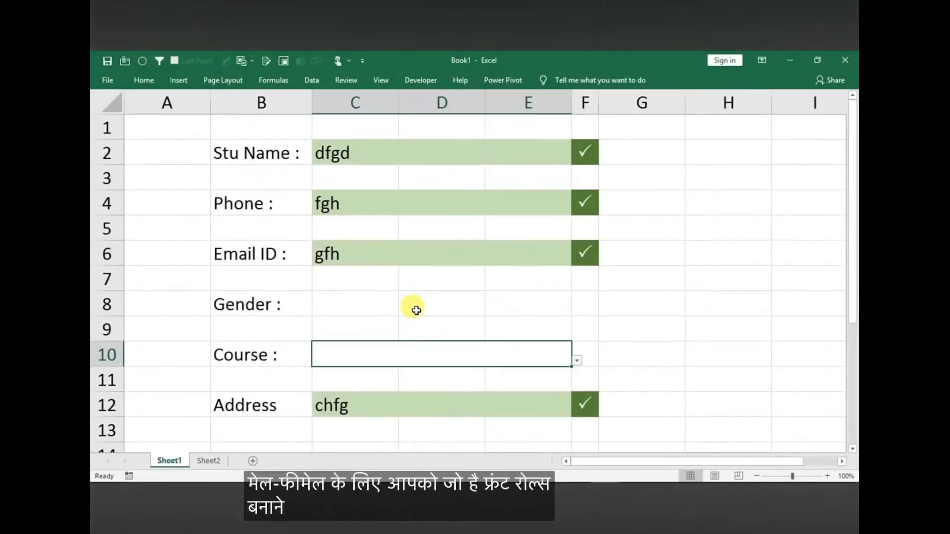
Merge and center the Gender entry cells C8 to E8 into one cell
{"action": "left_click_drag", "start_coordinate": [376, 312], "coordinate": [540, 309]}
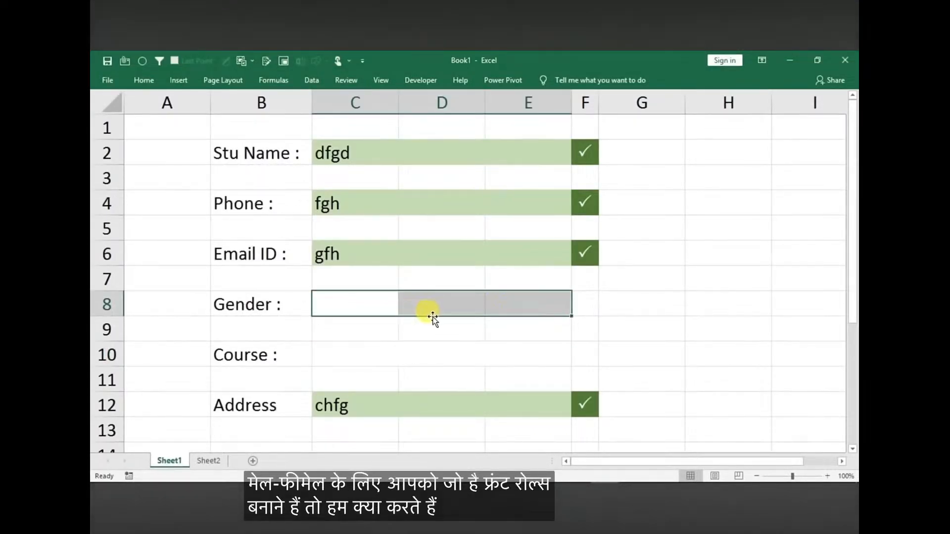
{"action": "left_click", "coordinate": [144, 80]}
{"action": "left_click", "coordinate": [375, 120]}
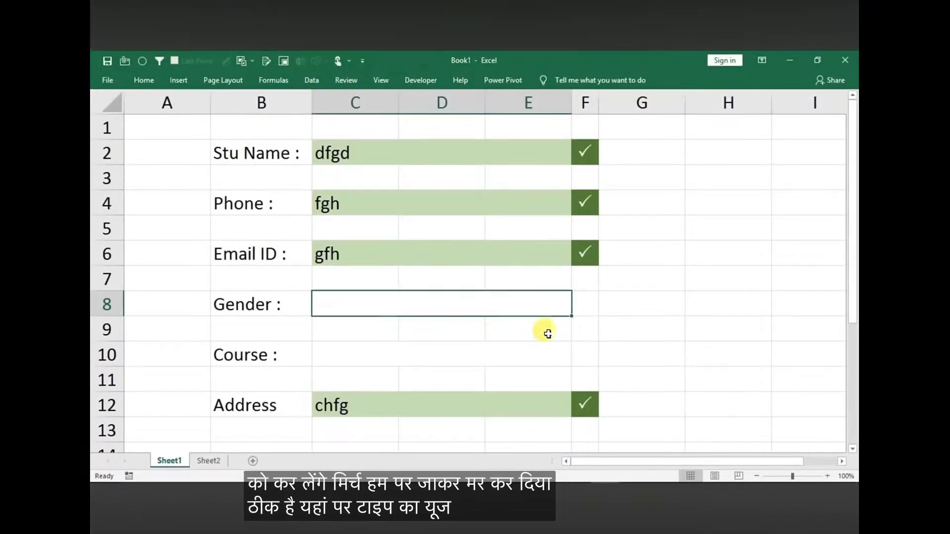
{"action": "left_click", "coordinate": [630, 318]}
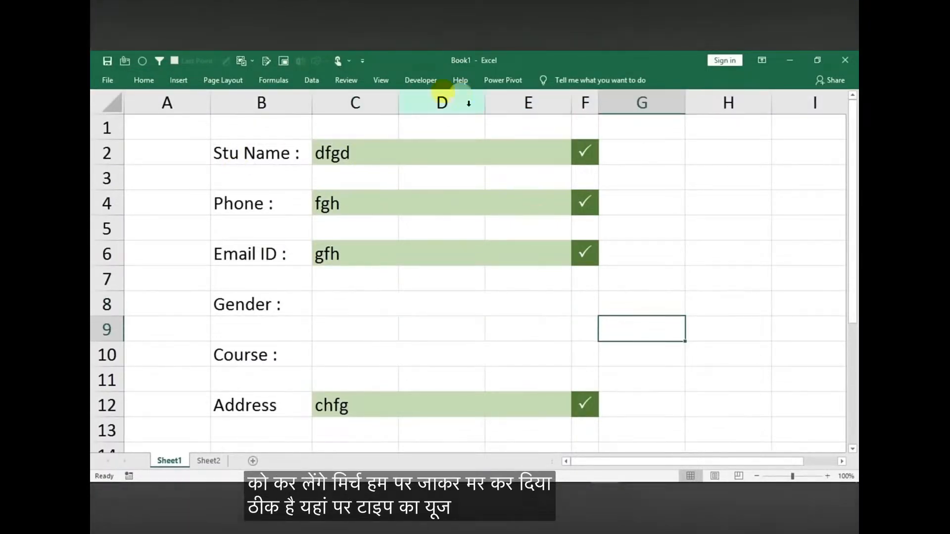
Examine the ribbon customization options for the Developer entry and close them without changing anything
{"action": "left_click", "coordinate": [411, 81]}
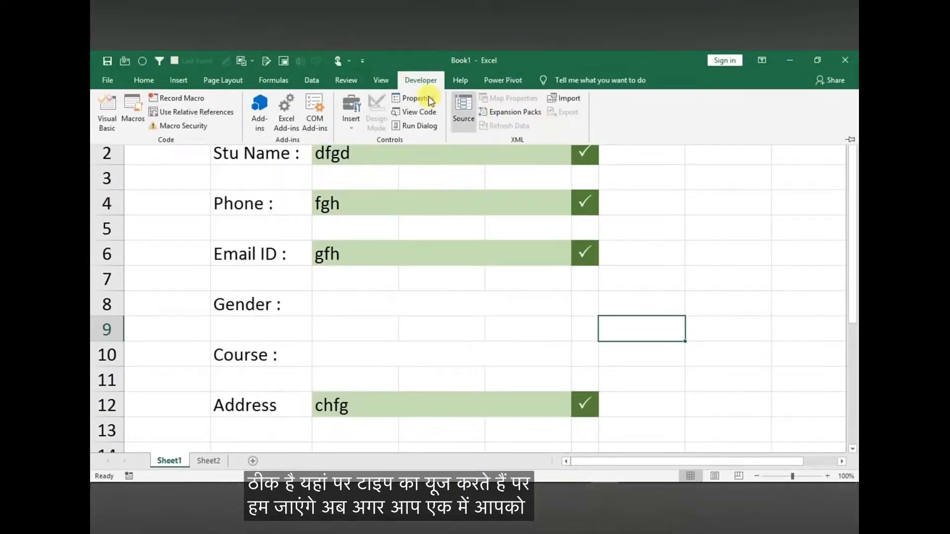
{"action": "right_click", "coordinate": [556, 126]}
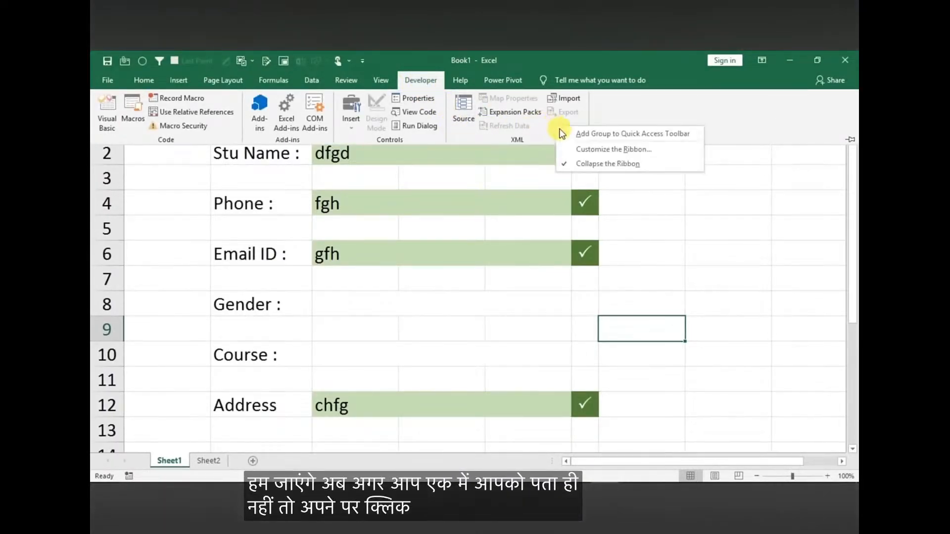
{"action": "left_click", "coordinate": [606, 152]}
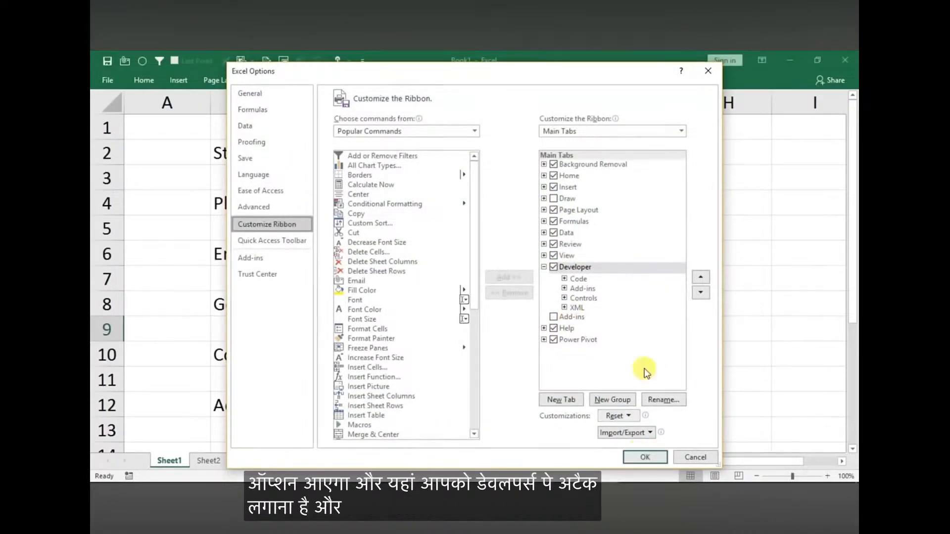
{"action": "left_click", "coordinate": [708, 70]}
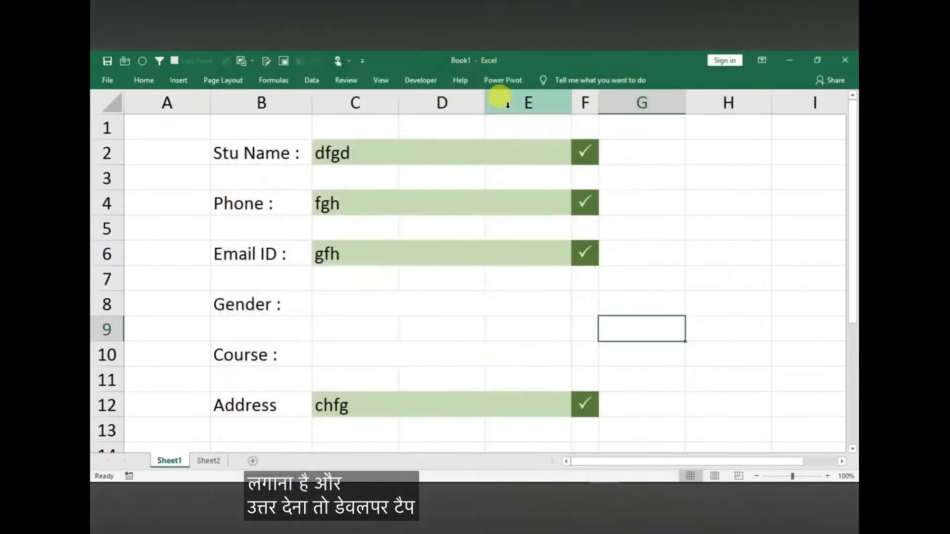
Draw a small option button form control at the start of the Gender entry cell
{"action": "left_click", "coordinate": [418, 81]}
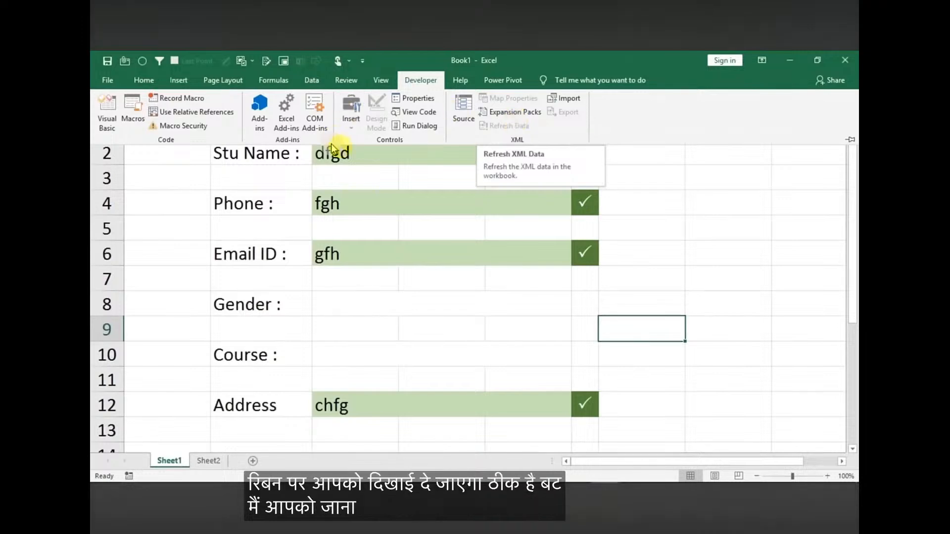
{"action": "left_click", "coordinate": [351, 124]}
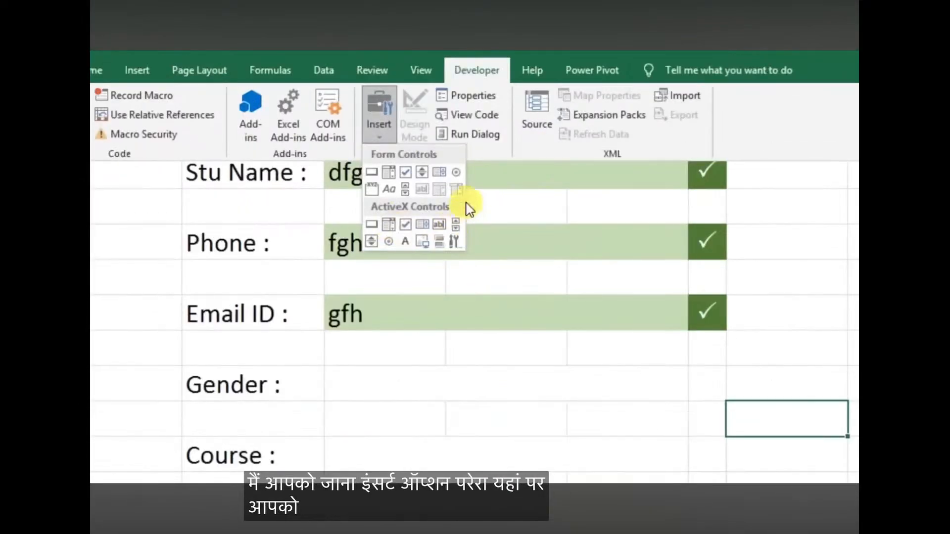
{"action": "left_click", "coordinate": [456, 174]}
{"action": "left_click_drag", "start_coordinate": [335, 374], "coordinate": [362, 402]}
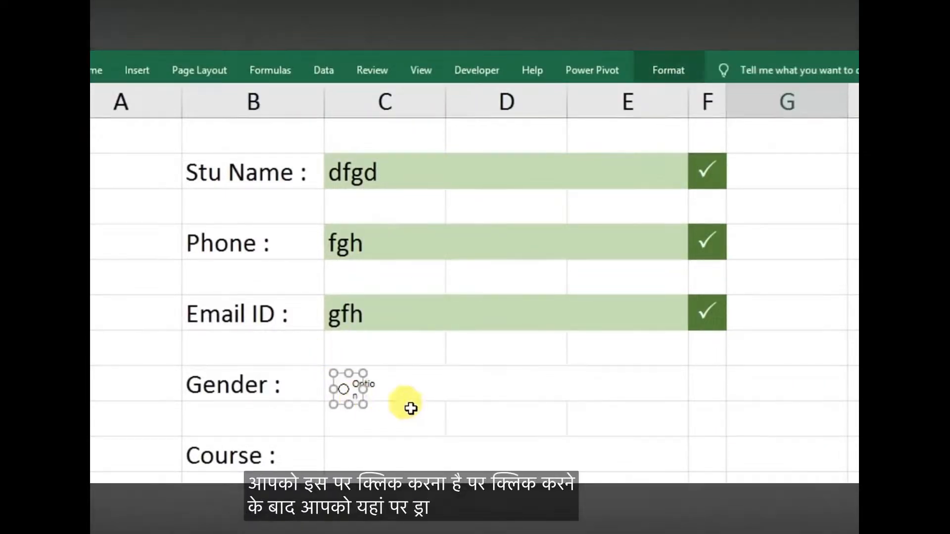
{"action": "left_click", "coordinate": [388, 447]}
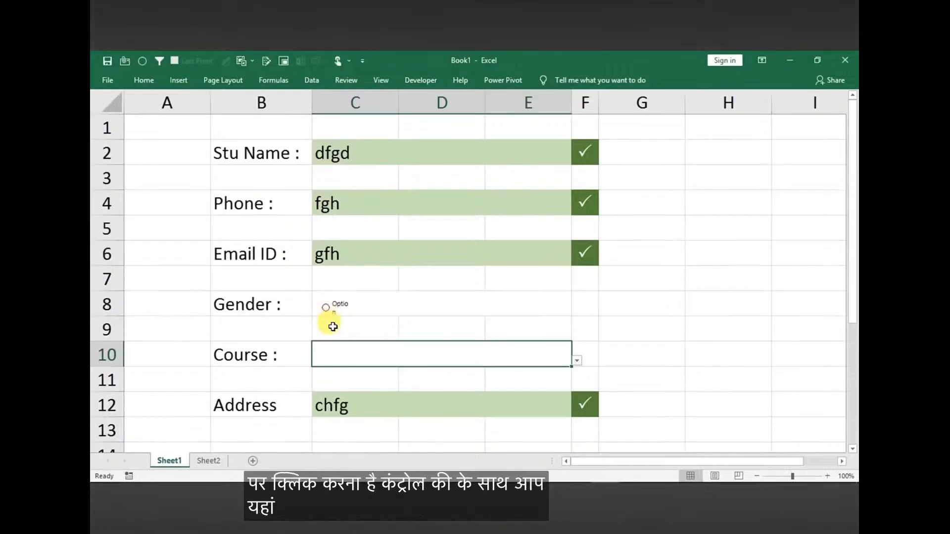
Widen the Gender option button to reveal its full caption, and delete all of the caption text
{"action": "left_click", "coordinate": [328, 310], "text": "ctrl"}
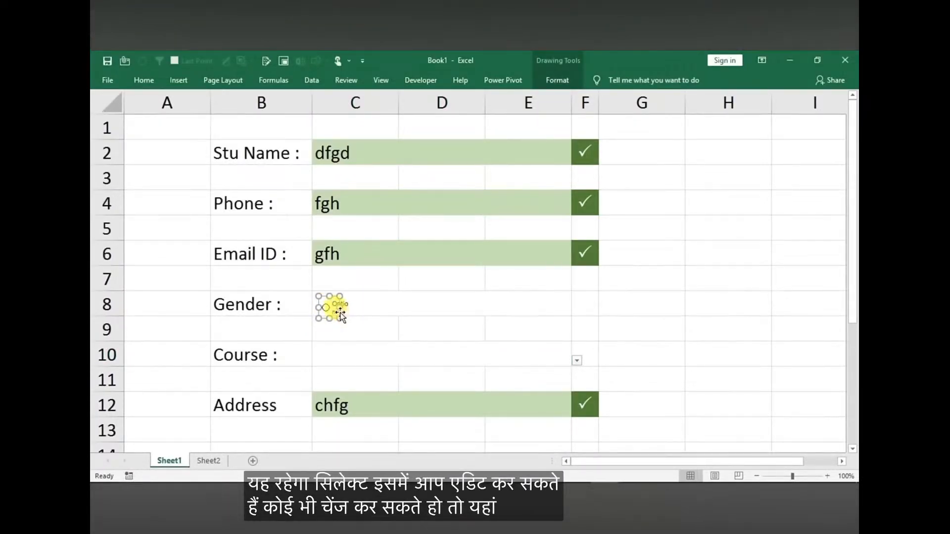
{"action": "left_click_drag", "start_coordinate": [340, 306], "coordinate": [395, 307]}
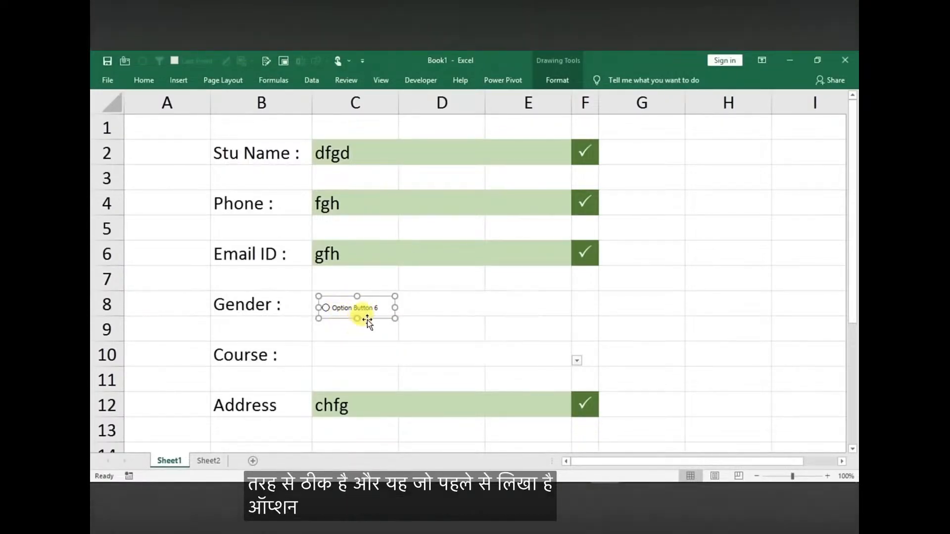
{"action": "left_click", "coordinate": [335, 307]}
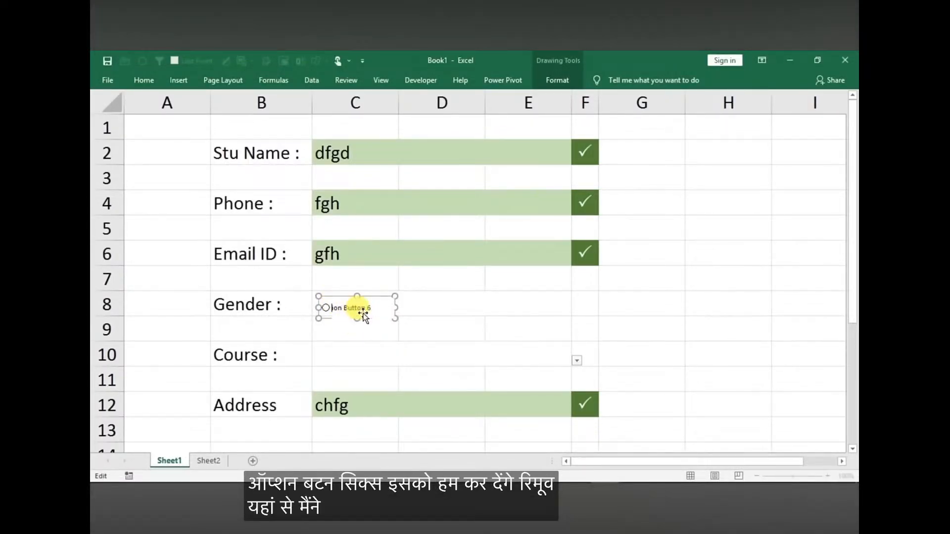
{"action": "key", "text": "Delete"}
{"action": "key", "text": "Delete"}
{"action": "key", "text": "Delete"}
{"action": "key", "text": "Delete"}
{"action": "key", "text": "Delete"}
{"action": "key", "text": "Delete"}
{"action": "key", "text": "Delete"}
{"action": "key", "text": "Delete"}
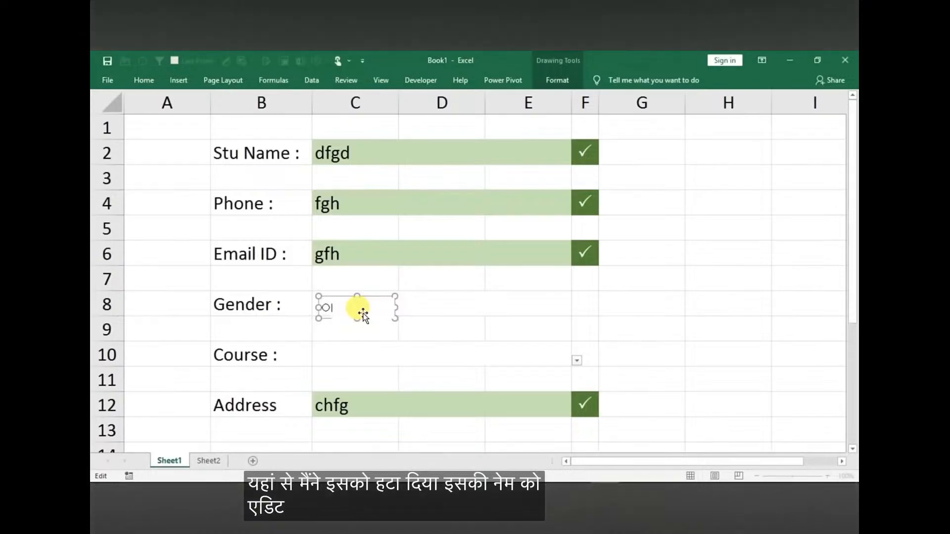
{"action": "left_click", "coordinate": [390, 354]}
Turn on the Gender option button, shrink its frame around the circle and move it to the cell's left edge
{"action": "left_click", "coordinate": [327, 308]}
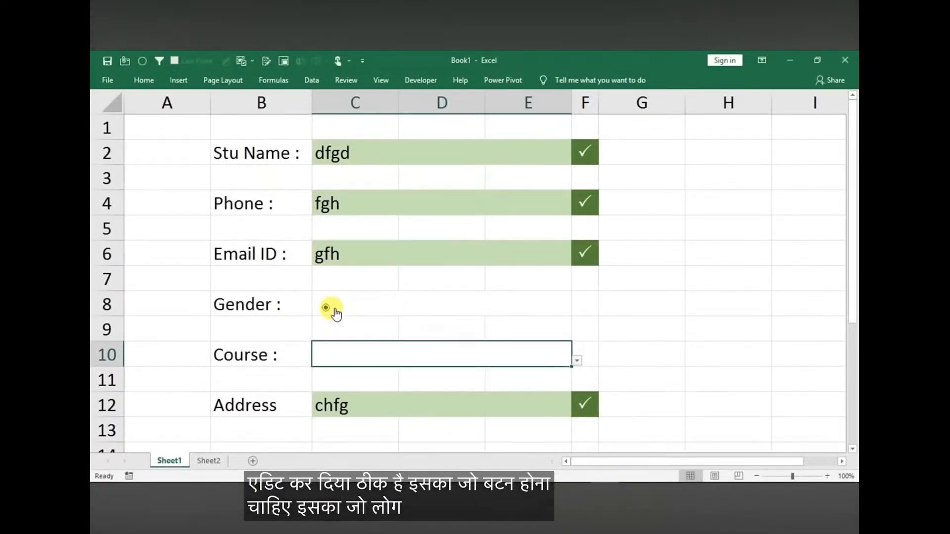
{"action": "left_click", "coordinate": [336, 312], "text": "ctrl"}
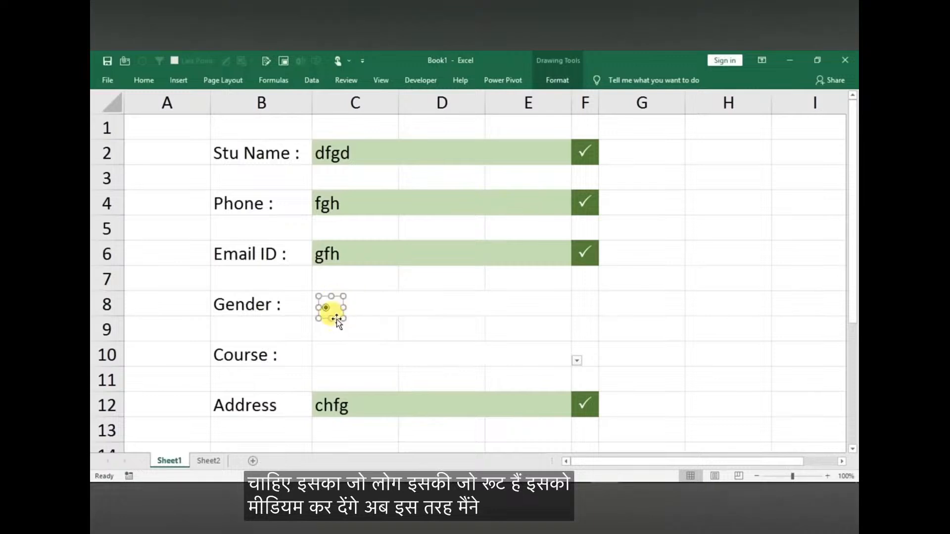
{"action": "left_click_drag", "start_coordinate": [333, 314], "coordinate": [330, 314]}
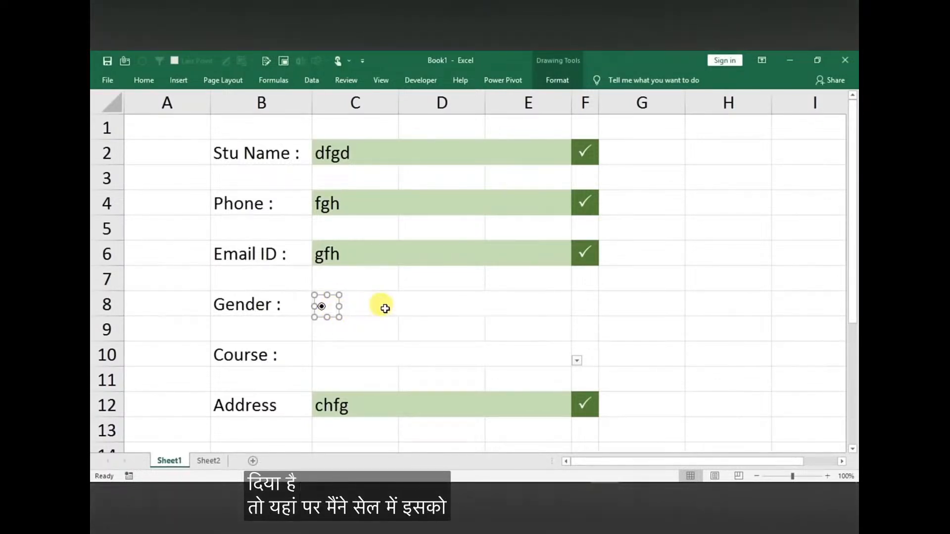
Remove the center alignment from the merged Gender entry cell so its text starts at the left
{"action": "left_click", "coordinate": [433, 307]}
{"action": "double_click", "coordinate": [433, 307]}
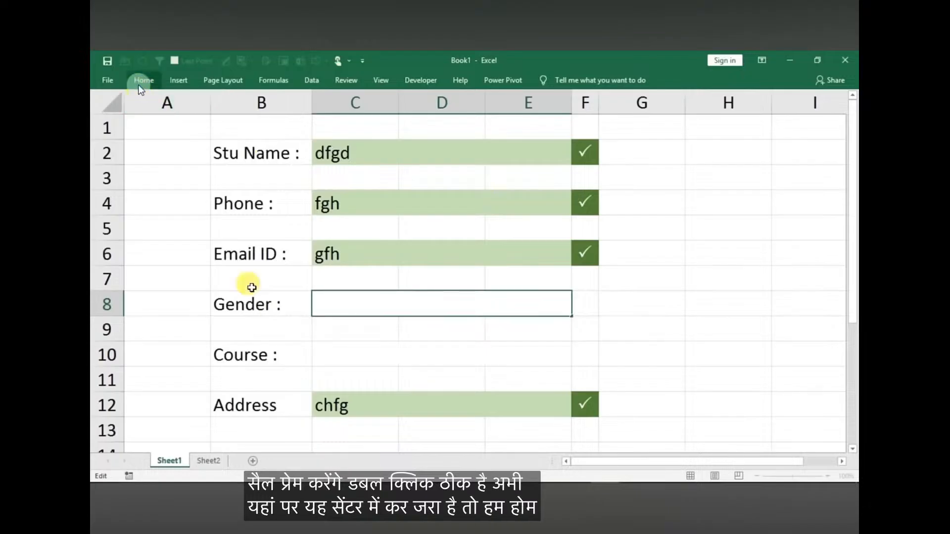
{"action": "left_click", "coordinate": [338, 377]}
{"action": "left_click", "coordinate": [339, 302]}
{"action": "left_click", "coordinate": [144, 81]}
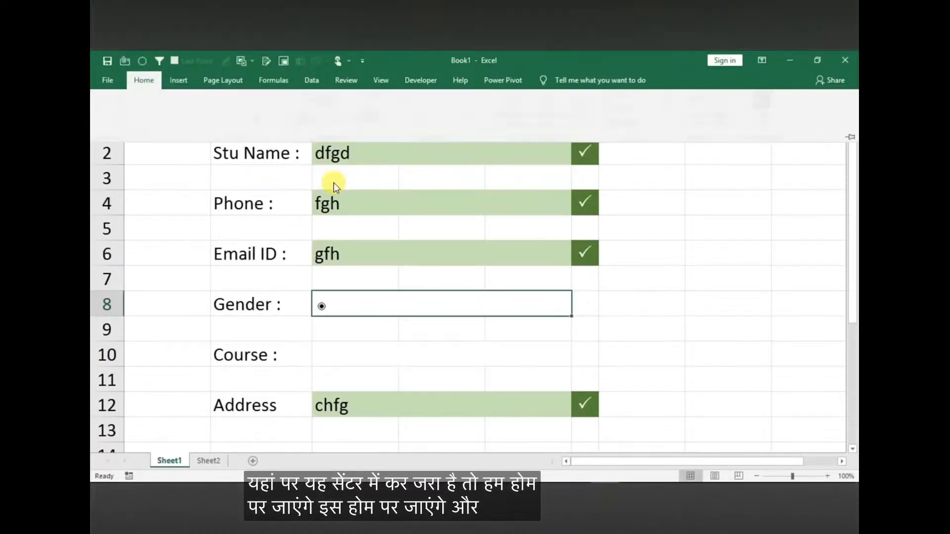
{"action": "left_click", "coordinate": [313, 123]}
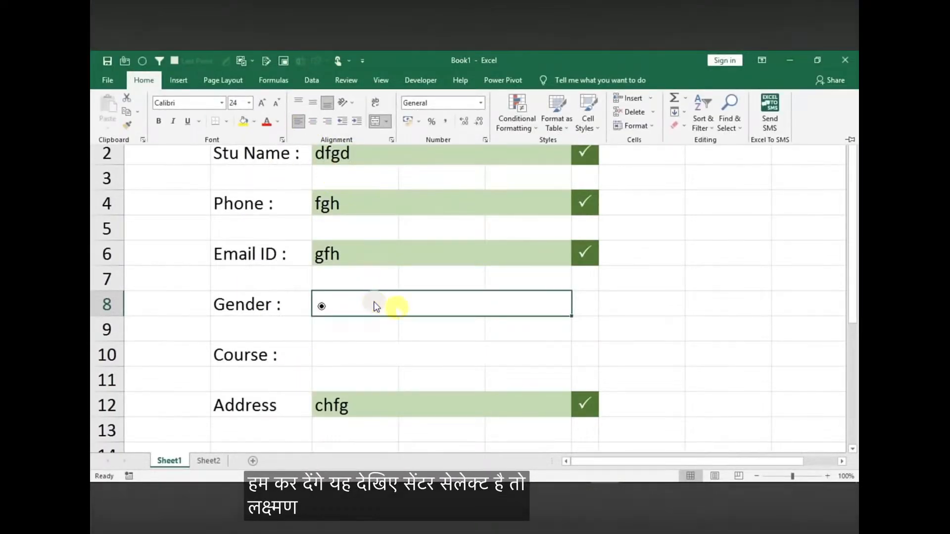
Enter Male and Female in the Gender cell, with spaces before each word leaving room for option buttons
{"action": "left_click", "coordinate": [400, 299]}
{"action": "double_click", "coordinate": [399, 299]}
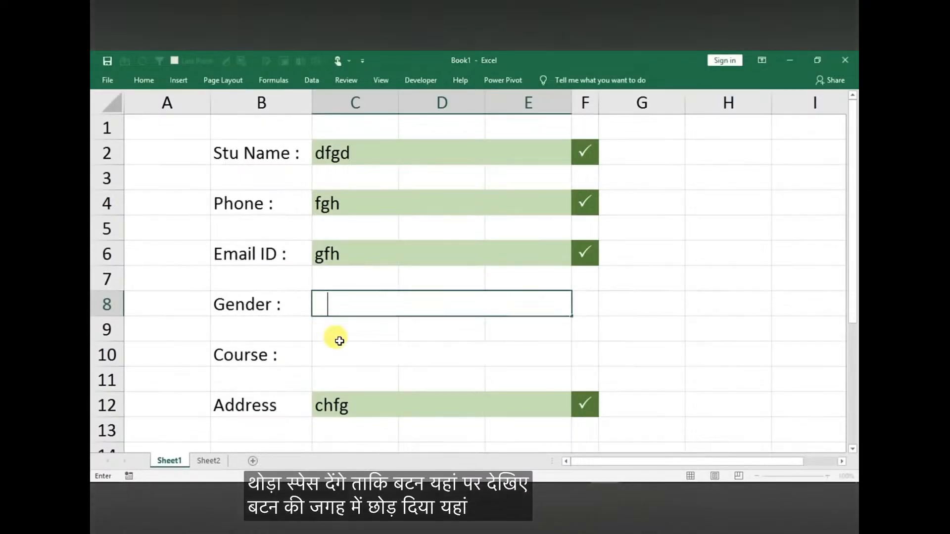
{"action": "type", "text": "Male         Female"}
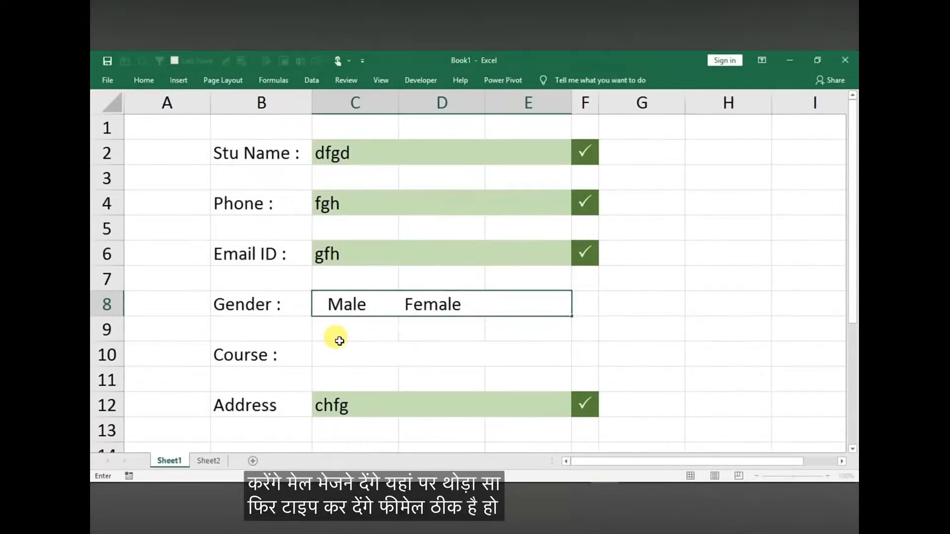
{"action": "key", "text": "Return"}
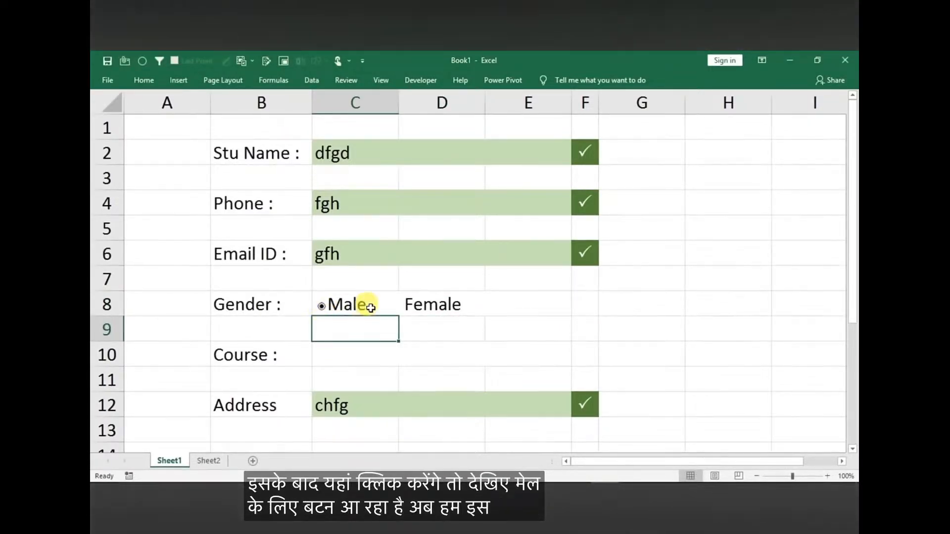
Nudge the option button slightly left and up so that it sits clear of the word Male
{"action": "left_click", "coordinate": [467, 350]}
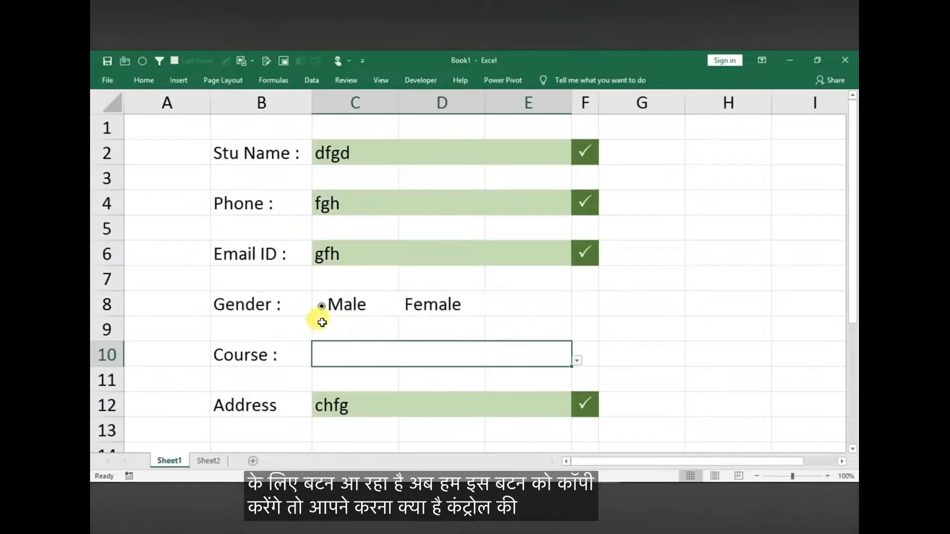
{"action": "left_click", "coordinate": [322, 306], "text": "ctrl"}
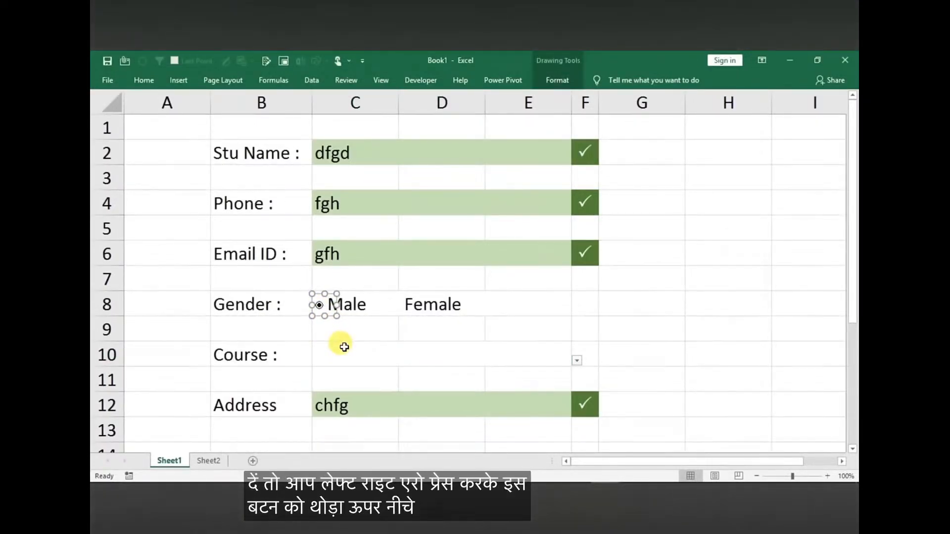
{"action": "left_click", "coordinate": [345, 347]}
Duplicate the Male option button and place the copy just before the word Female
{"action": "left_click", "coordinate": [322, 308], "text": "ctrl"}
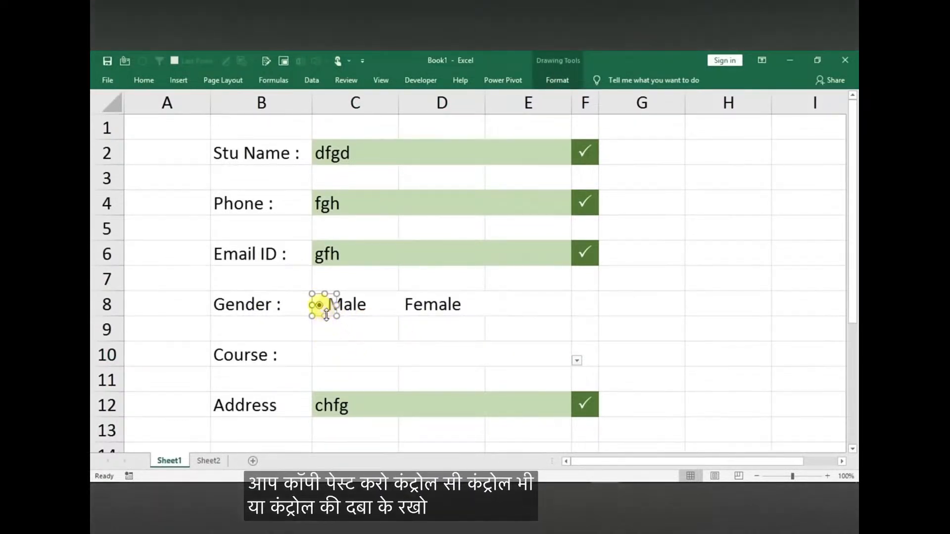
{"action": "left_click_drag", "start_coordinate": [322, 305], "coordinate": [391, 306]}
{"action": "key", "text": "Escape"}
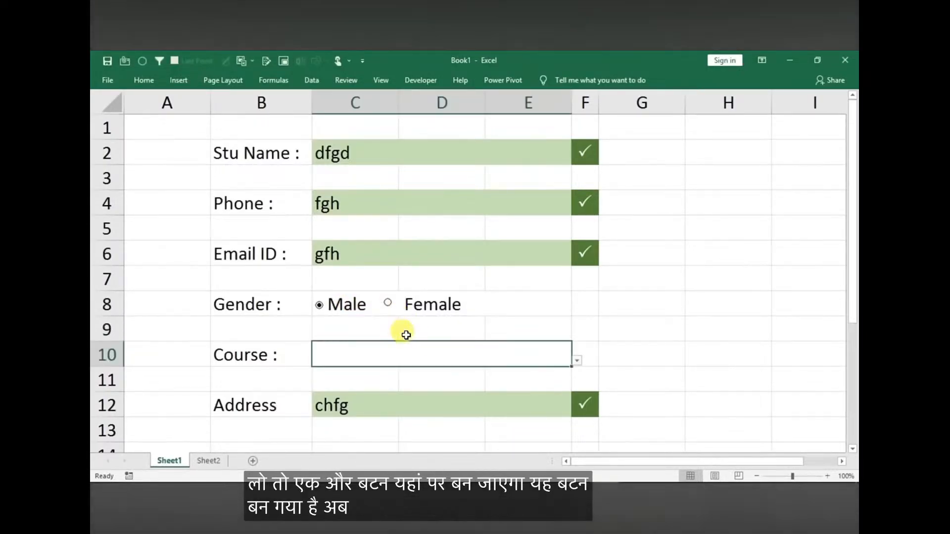
Test the two Gender option buttons by switching the selection between Female and Male
{"action": "left_click", "coordinate": [389, 304]}
{"action": "left_click", "coordinate": [320, 304]}
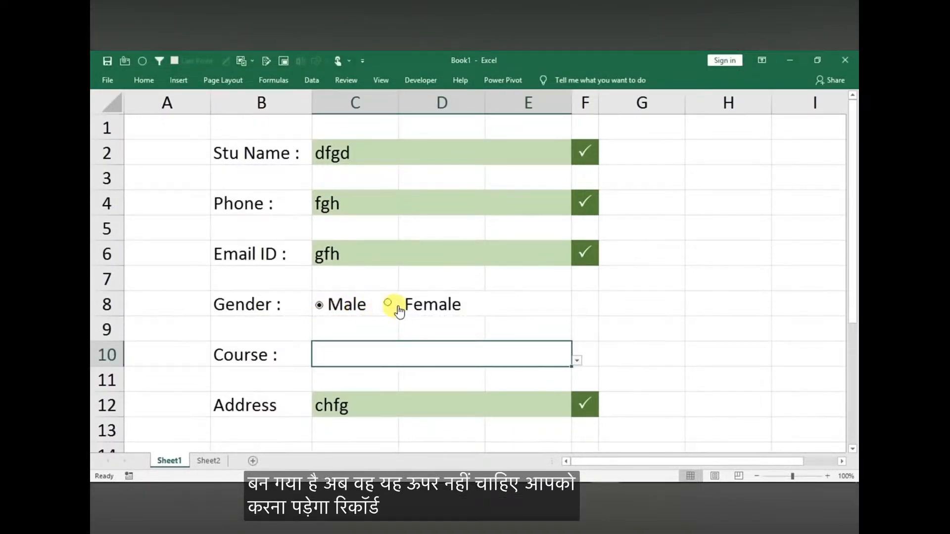
{"action": "left_click", "coordinate": [389, 304]}
{"action": "left_click", "coordinate": [319, 306]}
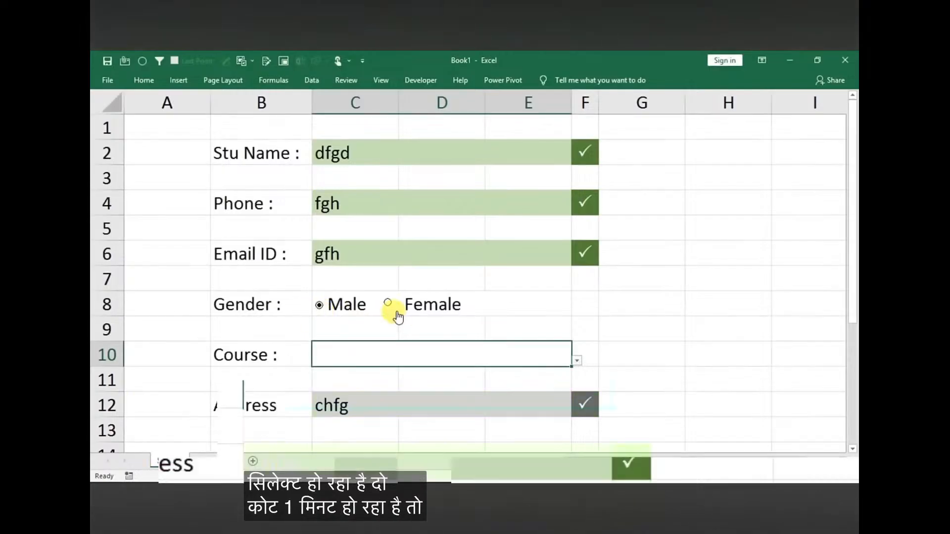
Move the second option button slightly right and down so it sits level and directly before the word Female
{"action": "left_click", "coordinate": [396, 306], "text": "ctrl"}
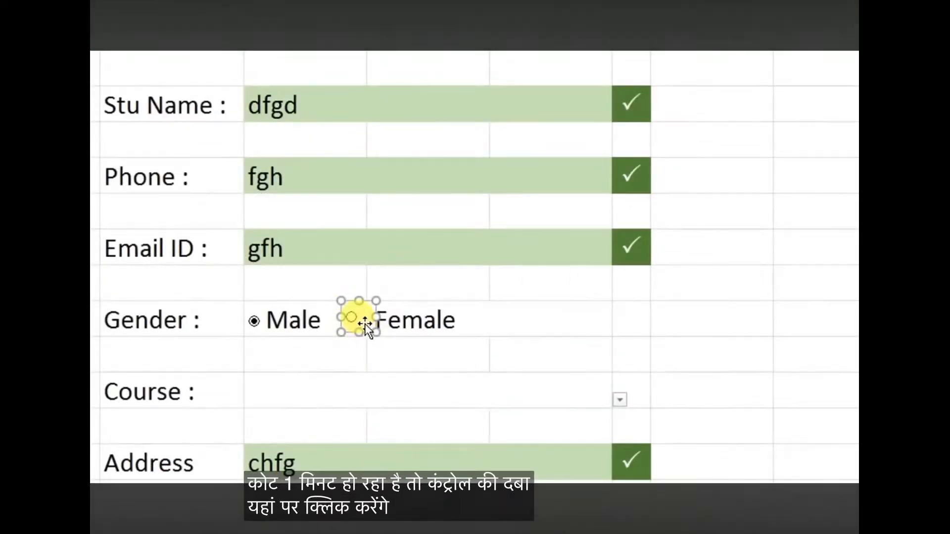
{"action": "left_click_drag", "start_coordinate": [365, 330], "coordinate": [381, 328]}
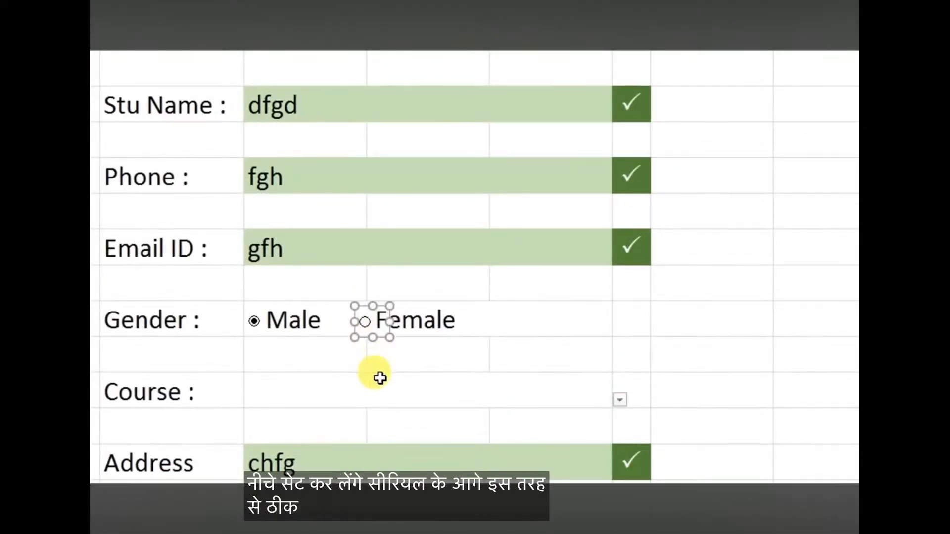
{"action": "left_click", "coordinate": [481, 402]}
Check whether choosing the words Male and Female in the Gender cell activates their option buttons
{"action": "left_click", "coordinate": [299, 320]}
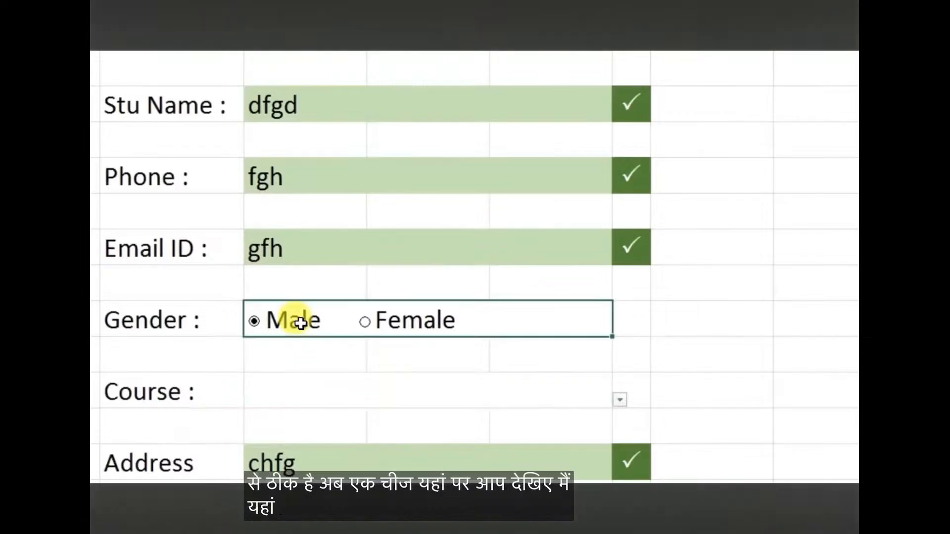
{"action": "key", "text": "Down"}
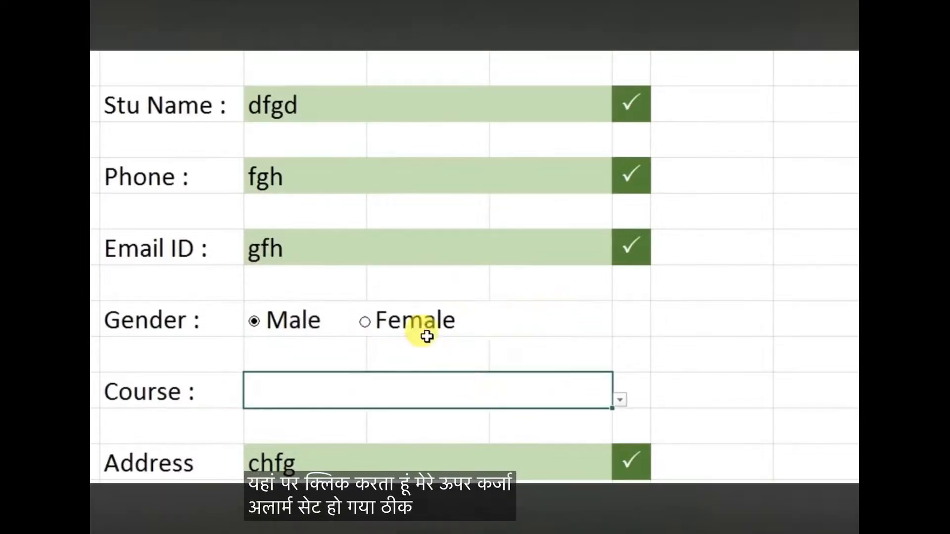
{"action": "key", "text": "Up"}
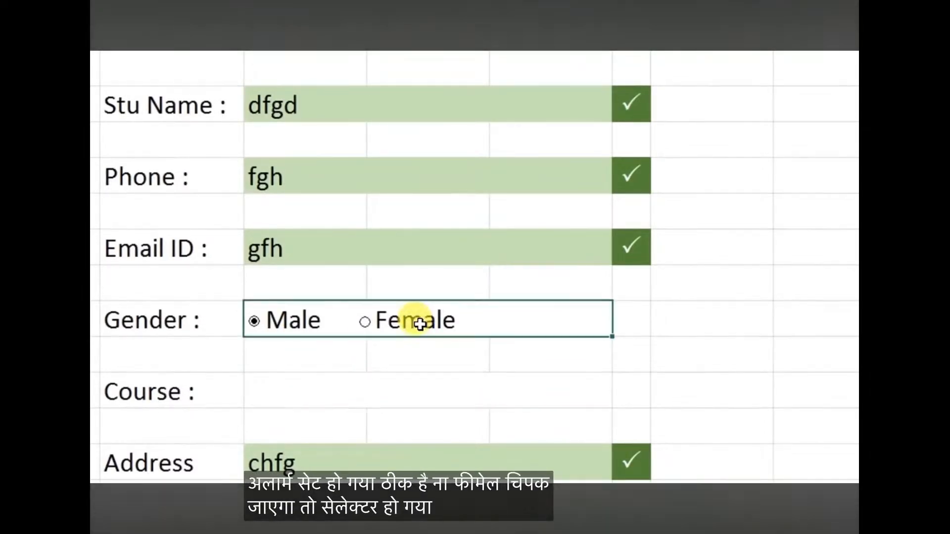
Widen both option buttons' frames so that they cover the words Male and Female
{"action": "left_click", "coordinate": [260, 331], "text": "ctrl"}
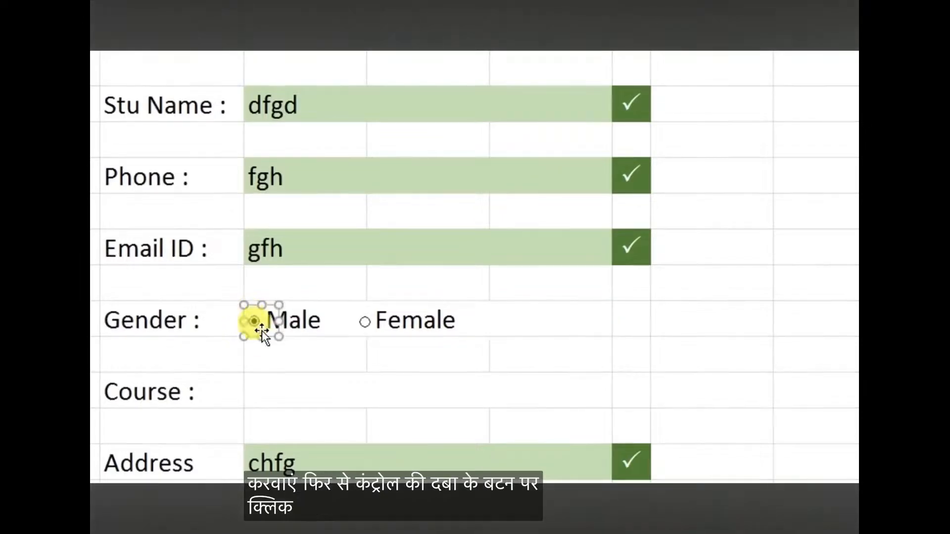
{"action": "left_click_drag", "start_coordinate": [279, 324], "coordinate": [336, 324]}
{"action": "left_click", "coordinate": [394, 377]}
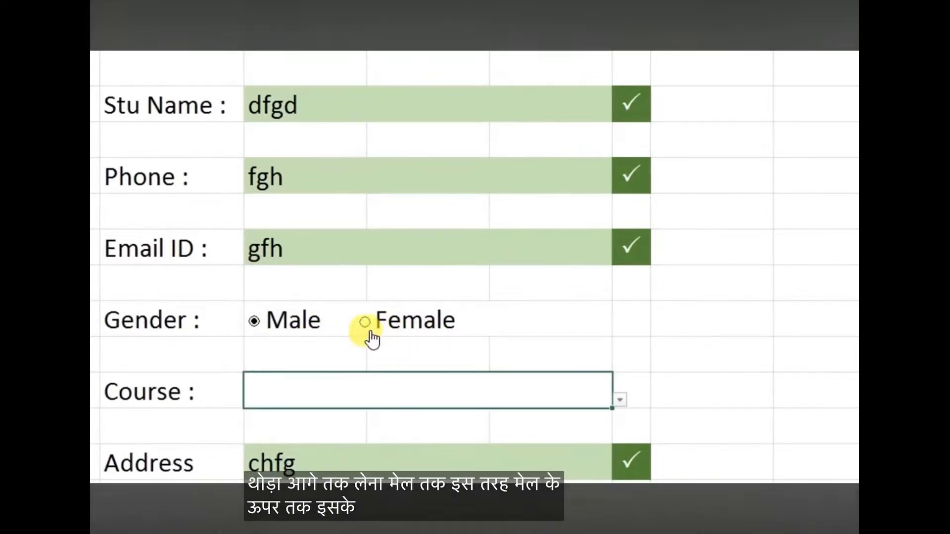
{"action": "left_click", "coordinate": [366, 326], "text": "ctrl"}
{"action": "left_click_drag", "start_coordinate": [392, 323], "coordinate": [460, 327]}
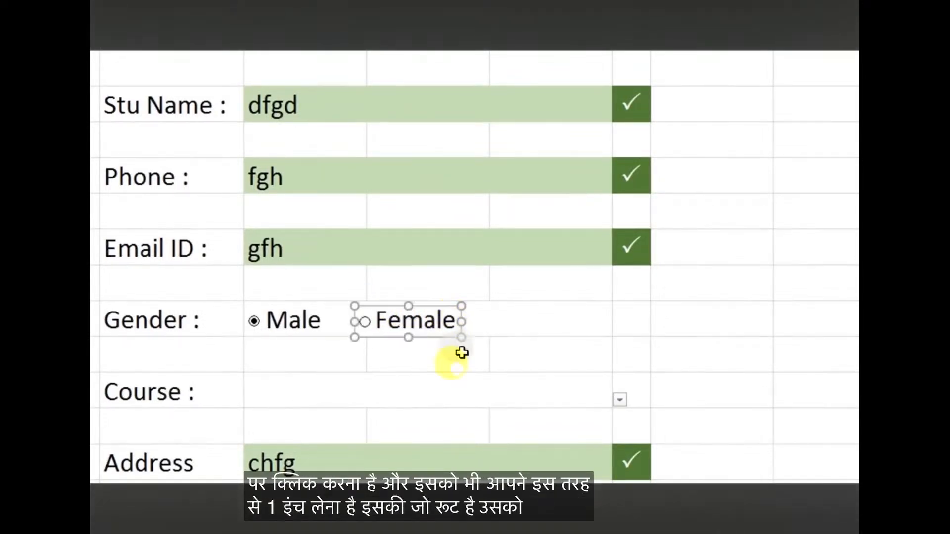
{"action": "left_click", "coordinate": [435, 392]}
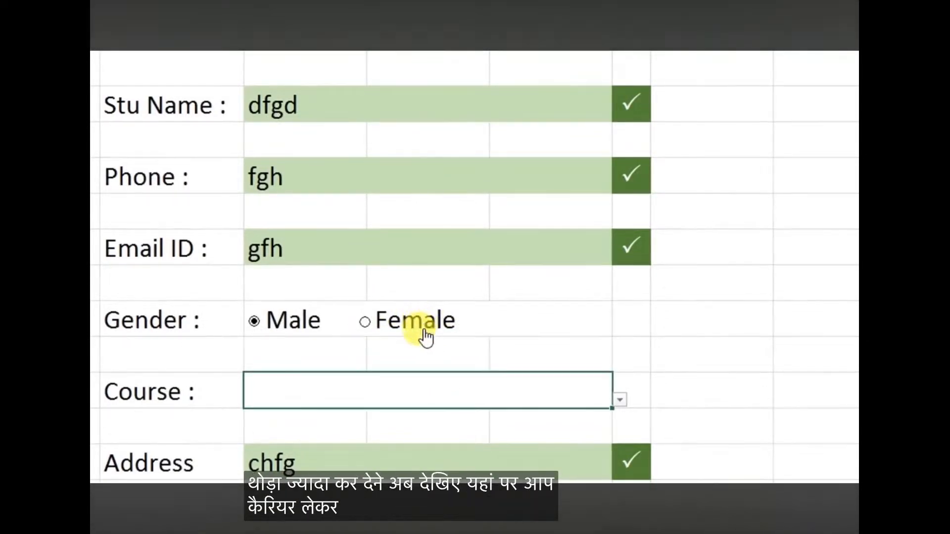
Test the widened option buttons by selecting Female and Male through their words as well as their circles
{"action": "left_click", "coordinate": [390, 333]}
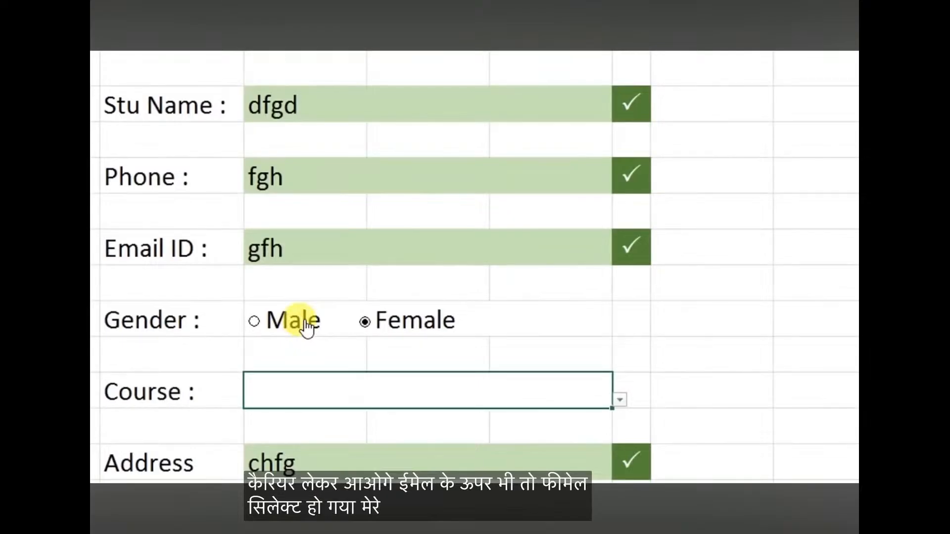
{"action": "left_click", "coordinate": [283, 332]}
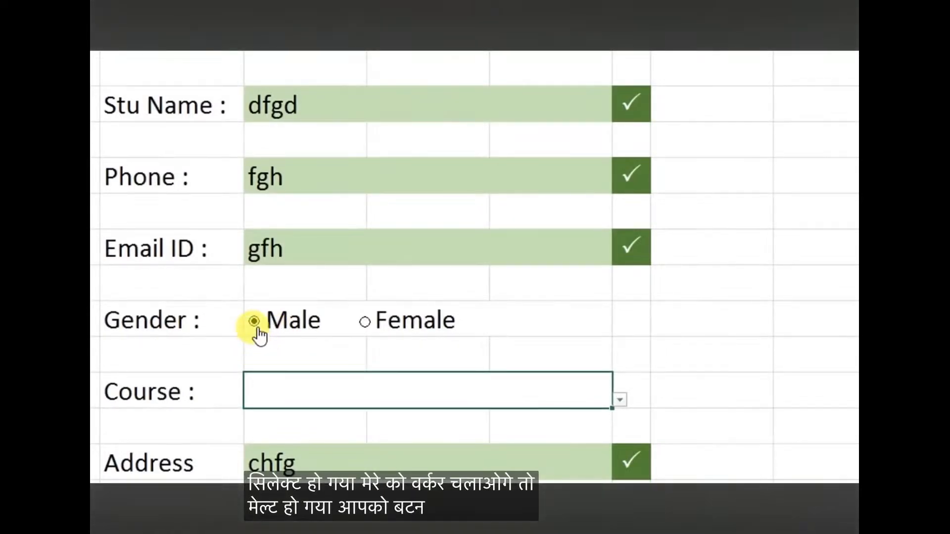
{"action": "left_click", "coordinate": [398, 306]}
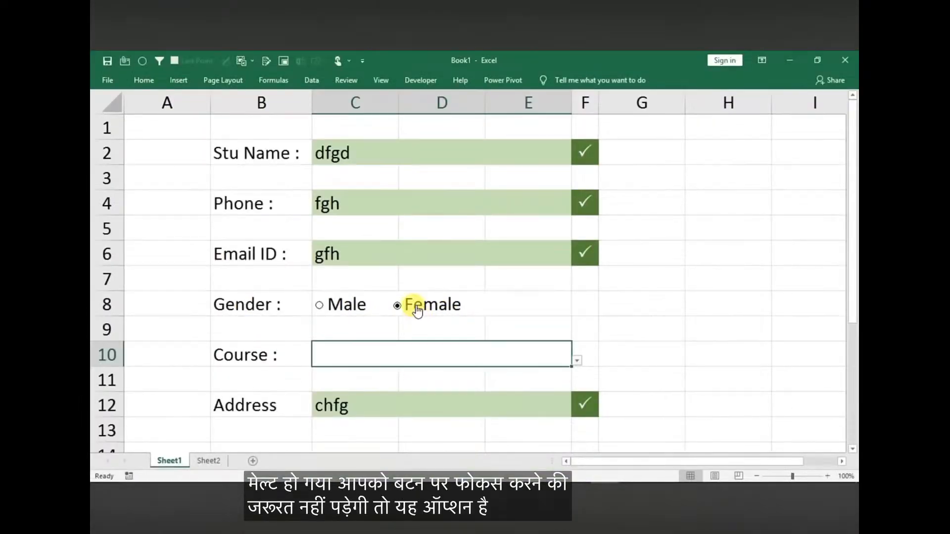
{"action": "left_click", "coordinate": [317, 309]}
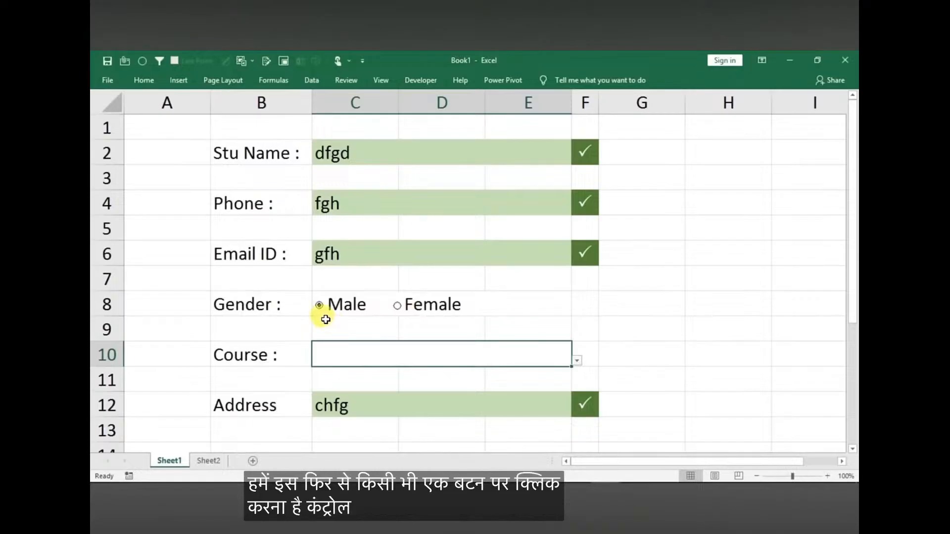
Link the Gender option buttons to cell H8 through the Female button's Format Control settings
{"action": "left_click", "coordinate": [391, 316], "text": "ctrl"}
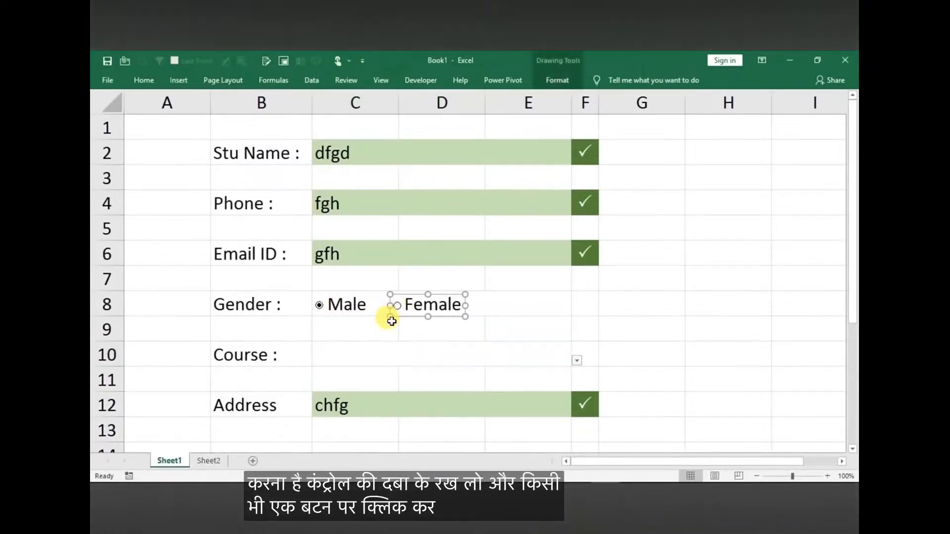
{"action": "right_click", "coordinate": [397, 307]}
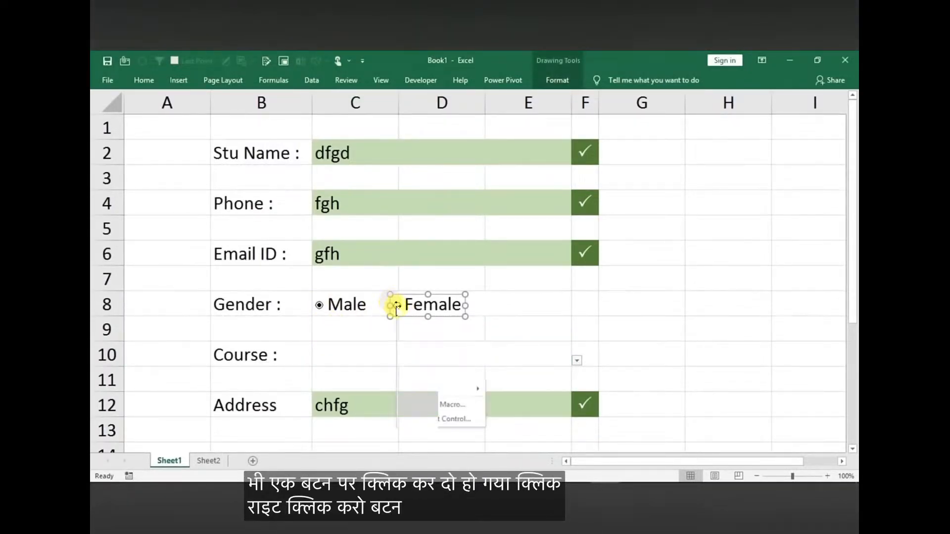
{"action": "left_click", "coordinate": [440, 420]}
{"action": "left_click_drag", "start_coordinate": [660, 130], "coordinate": [393, 141]}
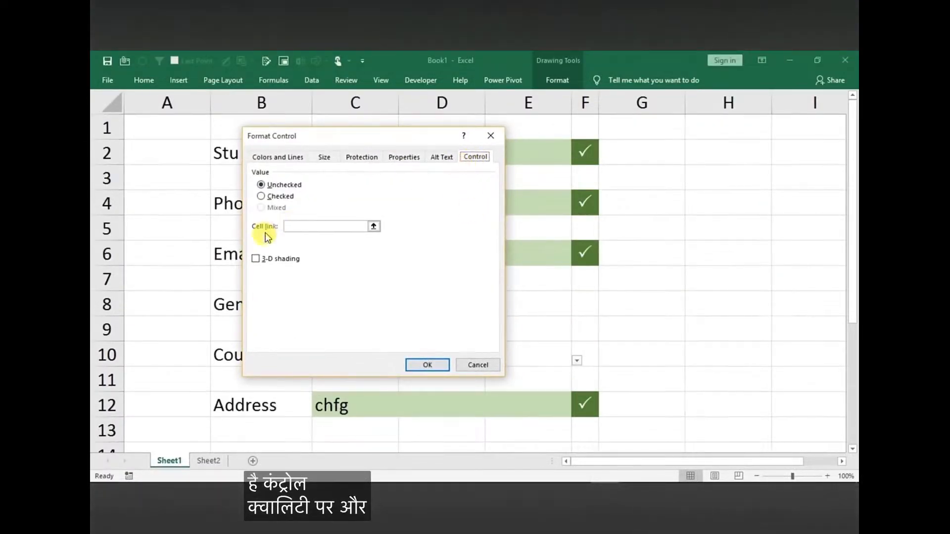
{"action": "left_click_drag", "start_coordinate": [370, 135], "coordinate": [286, 118]}
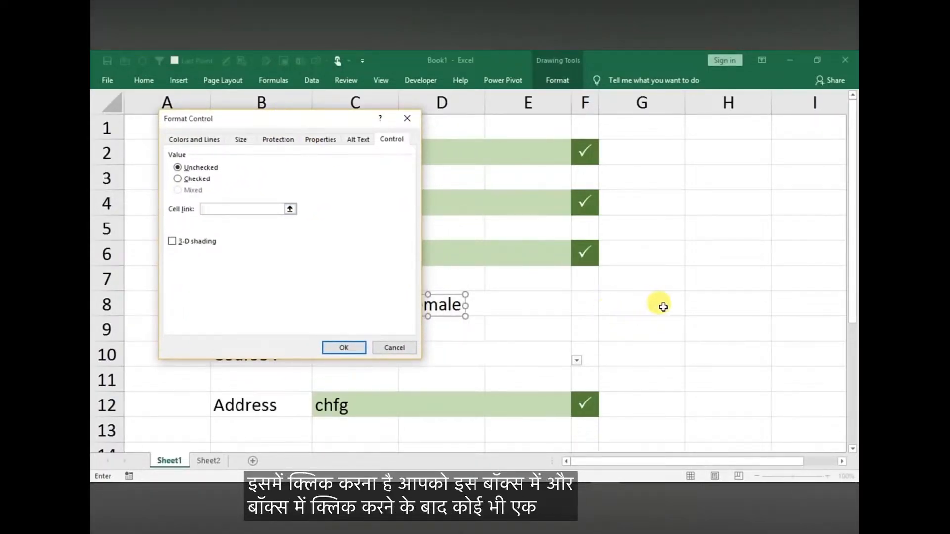
{"action": "left_click", "coordinate": [691, 303]}
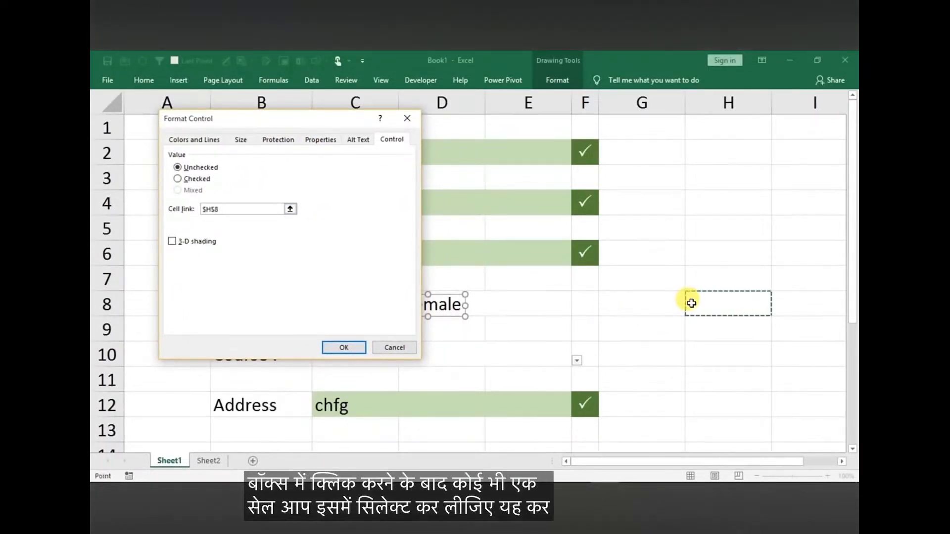
{"action": "left_click", "coordinate": [335, 343]}
{"action": "left_click", "coordinate": [431, 356]}
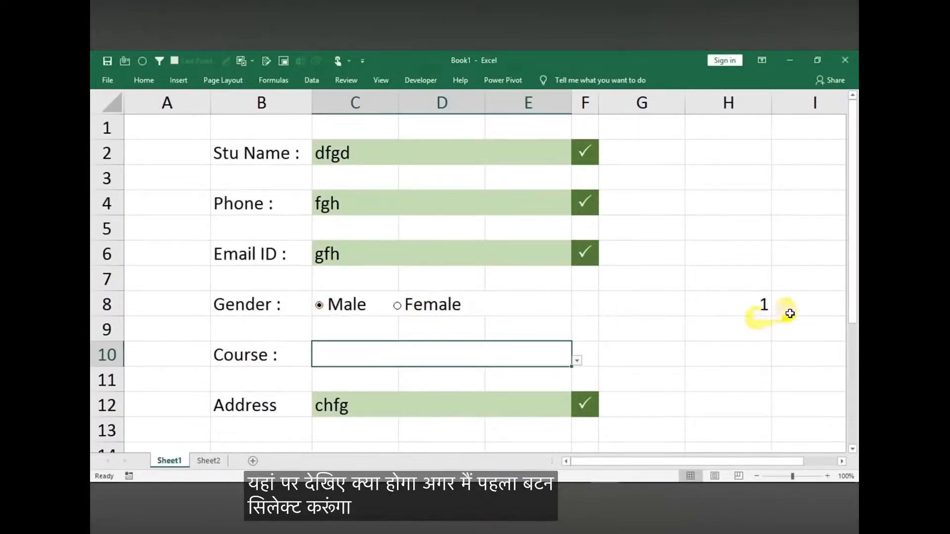
Alternate between Female and Male to check how the linked cell H8 responds, finishing on Male
{"action": "left_click", "coordinate": [429, 310]}
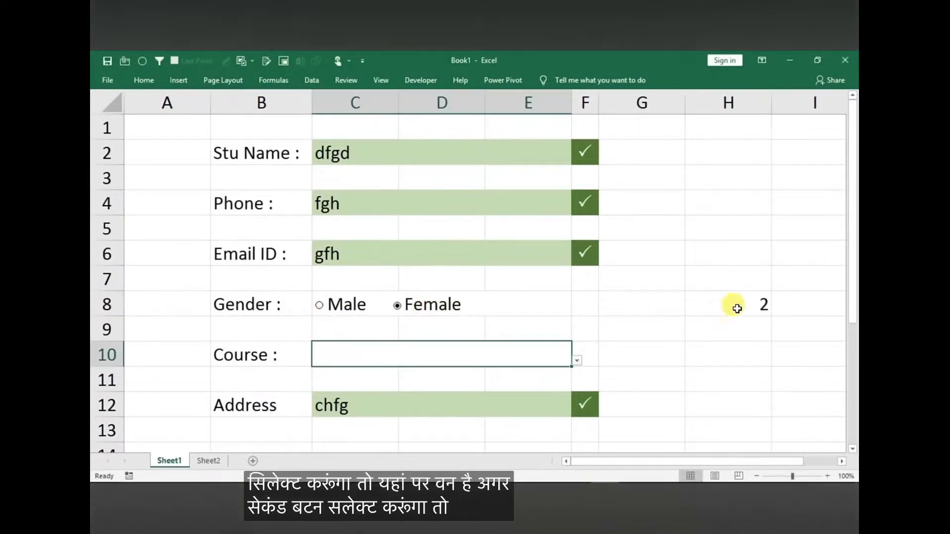
{"action": "left_click", "coordinate": [332, 309]}
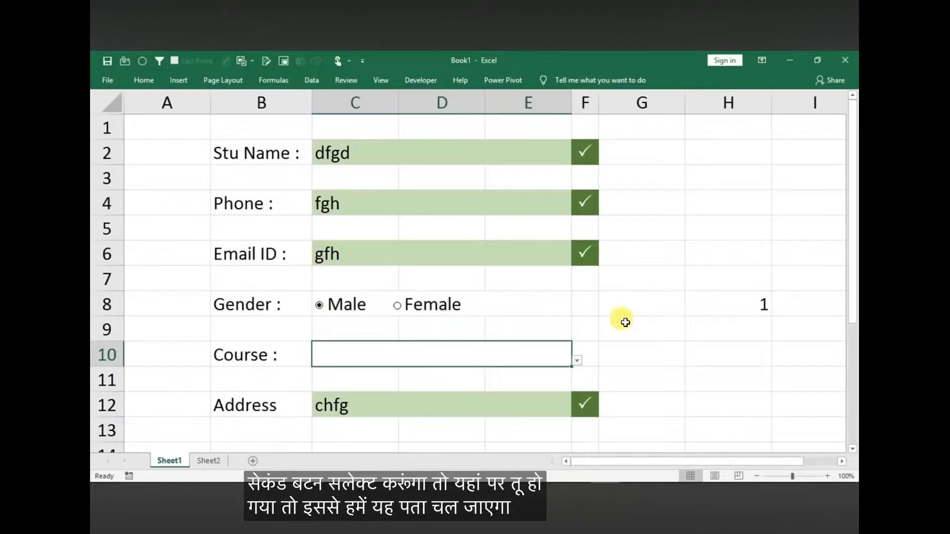
{"action": "left_click", "coordinate": [418, 318]}
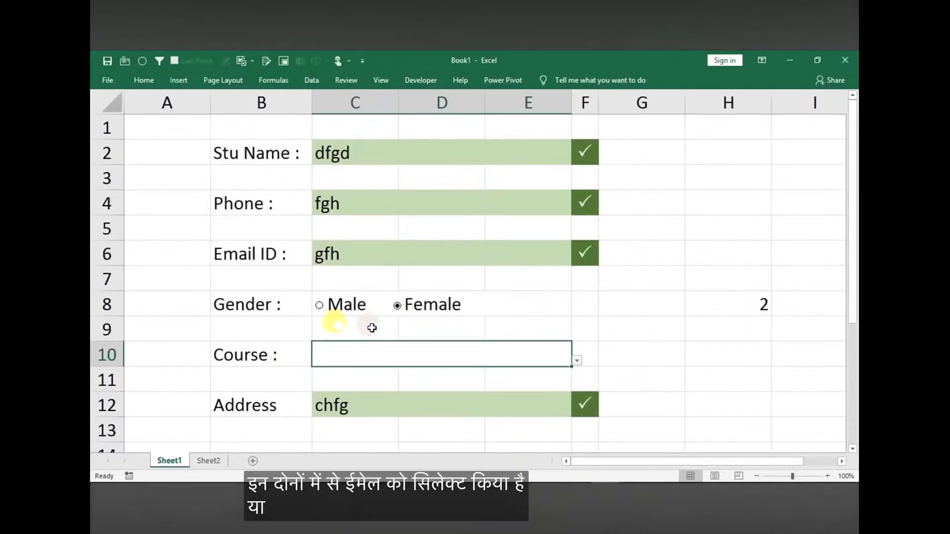
{"action": "left_click", "coordinate": [336, 311]}
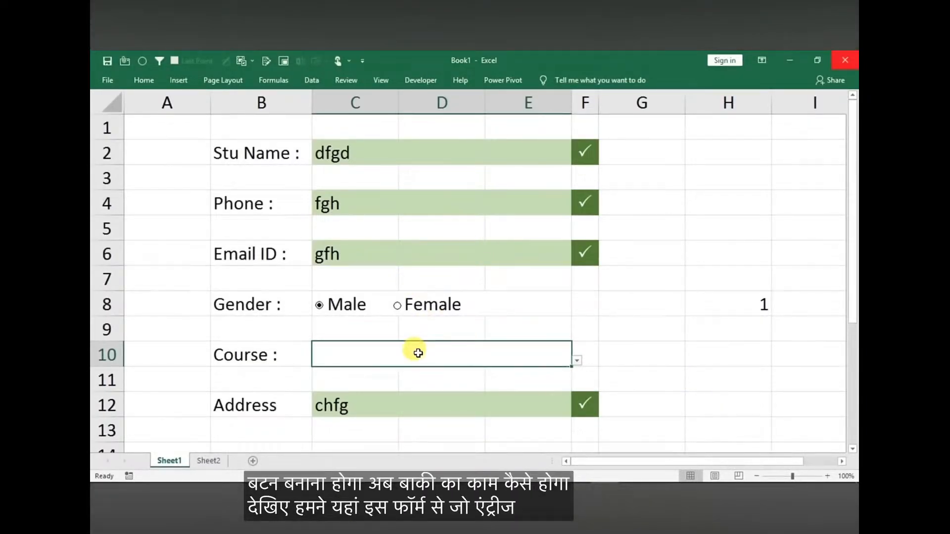
Compare the form's field labels on Sheet1 with the record table's column headings on Sheet2
{"action": "left_click", "coordinate": [208, 461]}
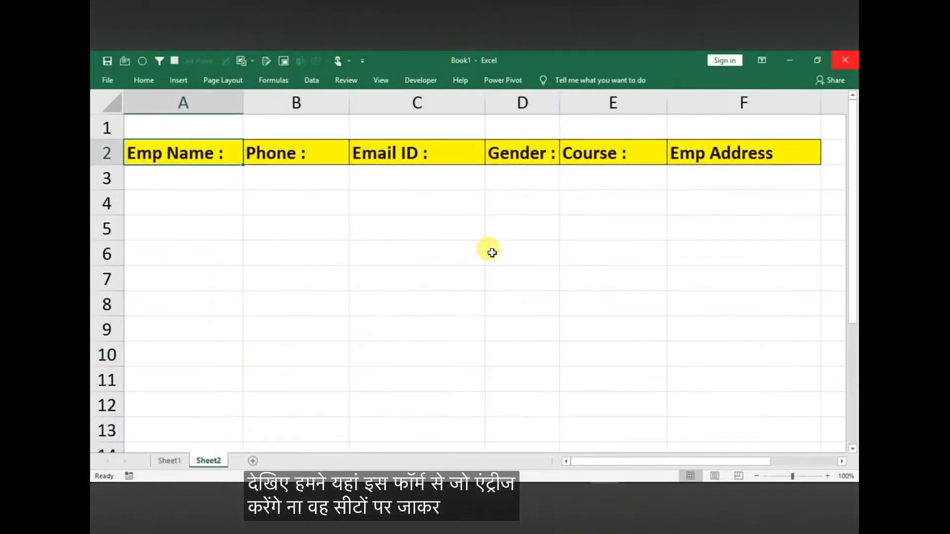
{"action": "left_click", "coordinate": [169, 461]}
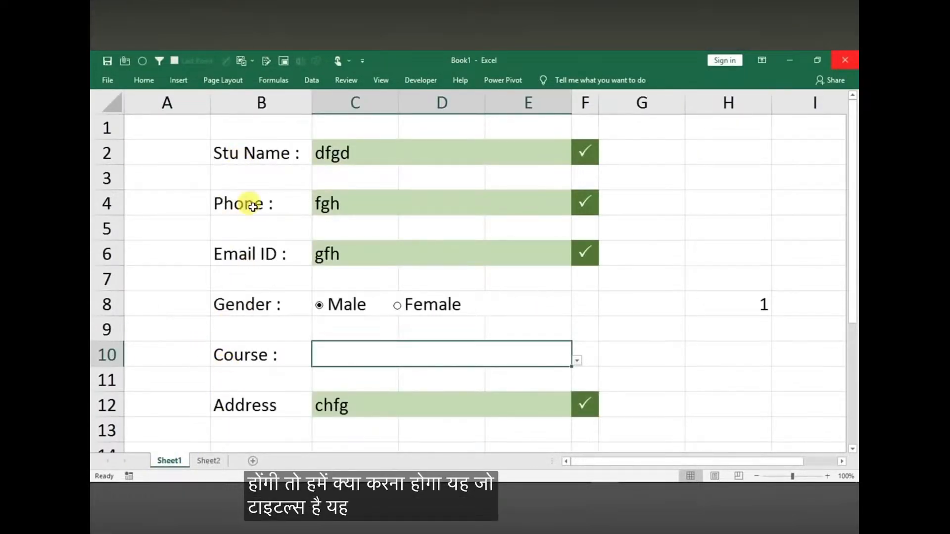
{"action": "left_click", "coordinate": [209, 460]}
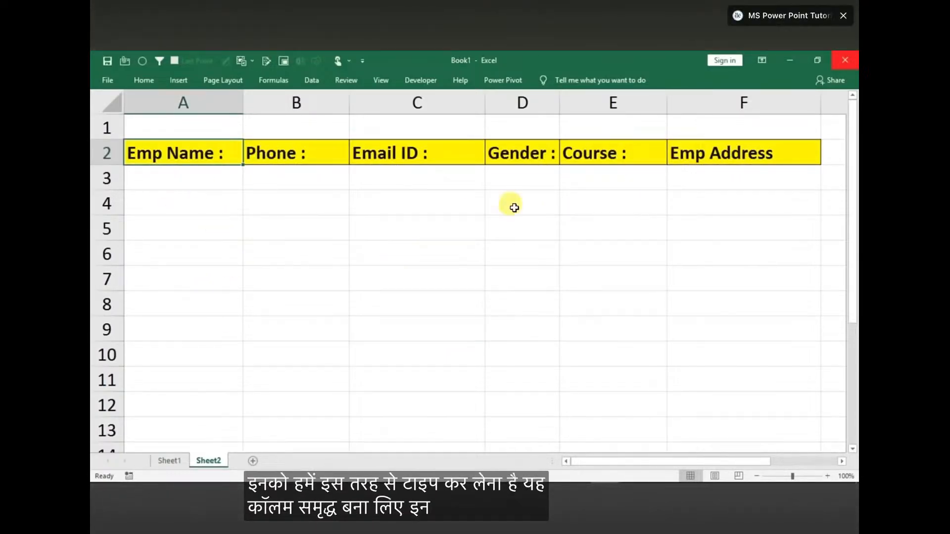
{"action": "left_click", "coordinate": [167, 462]}
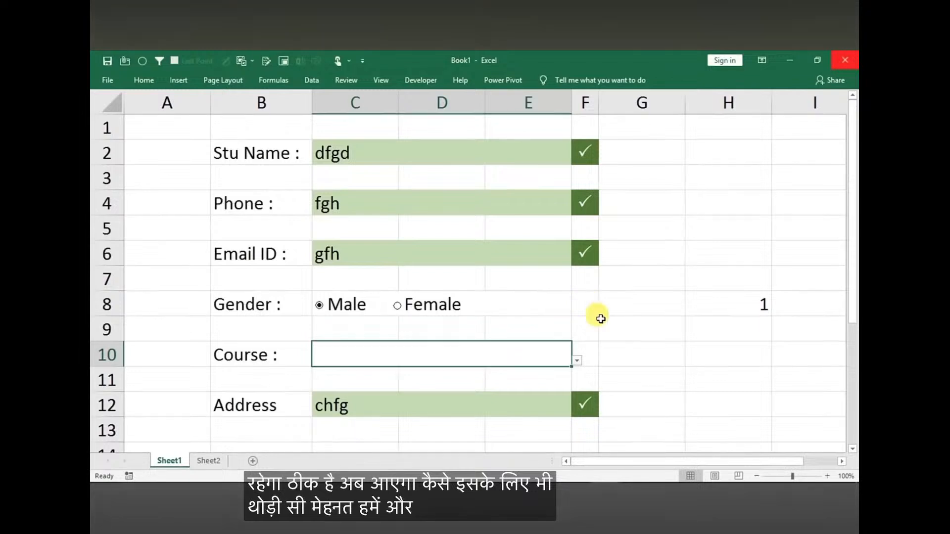
Enter a formula in J2 that references the form's Stu Name entry cell
{"action": "left_click", "coordinate": [731, 167]}
{"action": "left_click", "coordinate": [733, 155]}
{"action": "key", "text": "Right"}
{"action": "key", "text": "Right"}
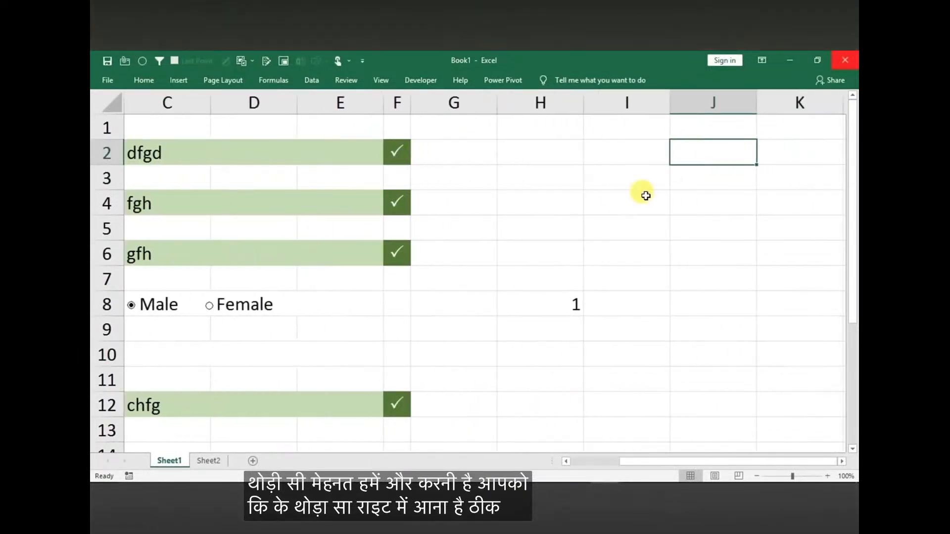
{"action": "left_click", "coordinate": [755, 477]}
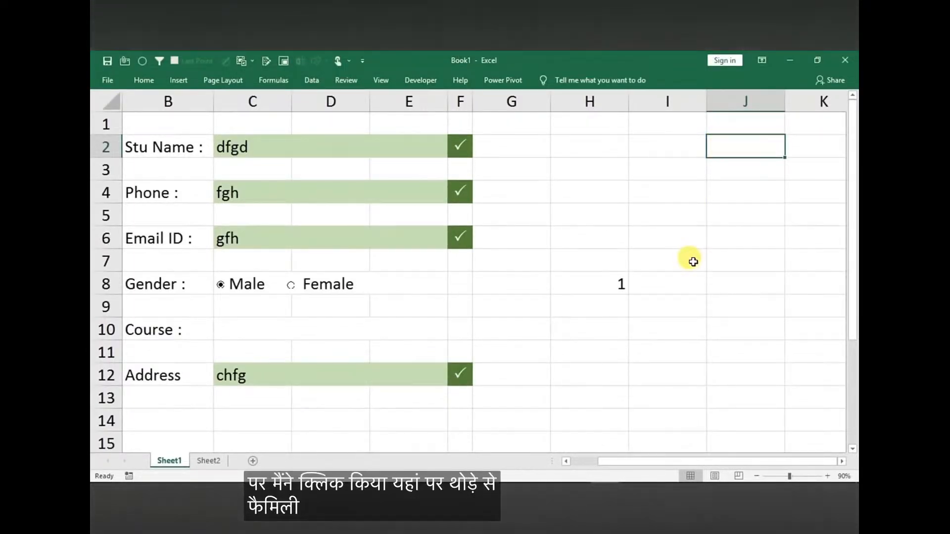
{"action": "type", "text": "="}
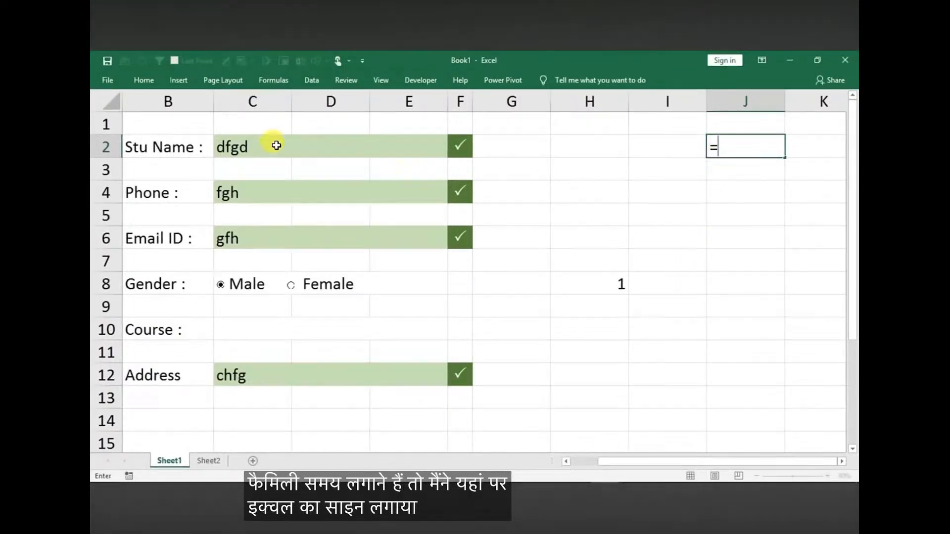
{"action": "left_click", "coordinate": [293, 149]}
{"action": "key", "text": "Return"}
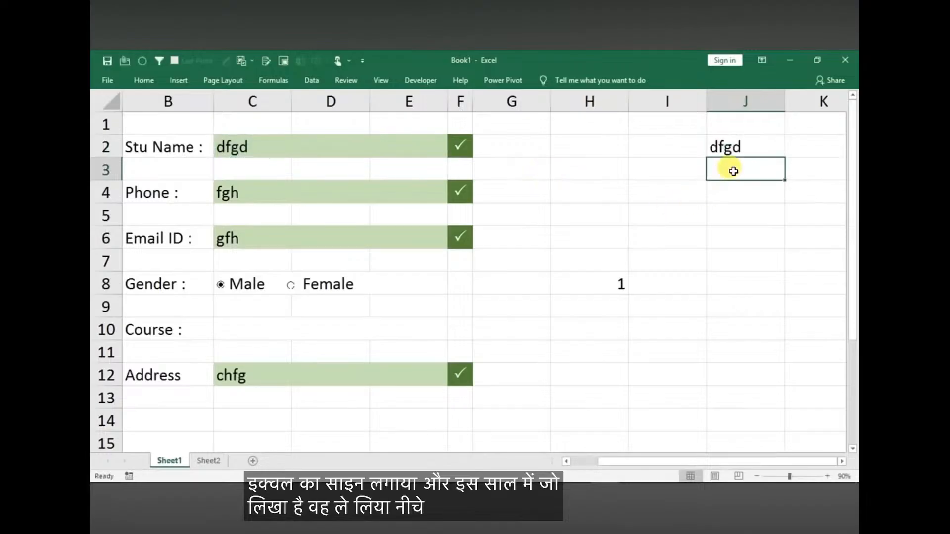
Enter formulas in J3 and J4 that reference the form's Phone (C4) and Email ID (C6) entries
{"action": "type", "text": "="}
{"action": "left_click", "coordinate": [250, 193]}
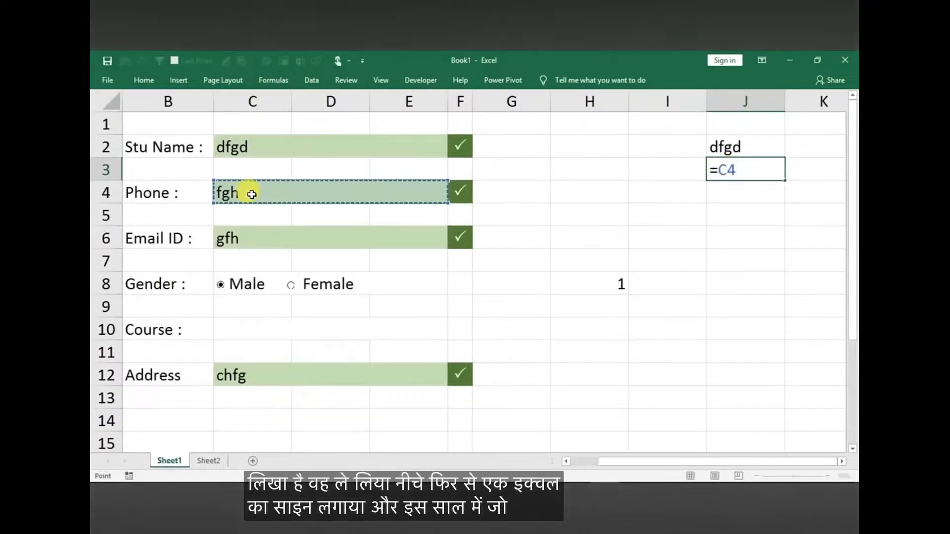
{"action": "key", "text": "Return"}
{"action": "type", "text": "="}
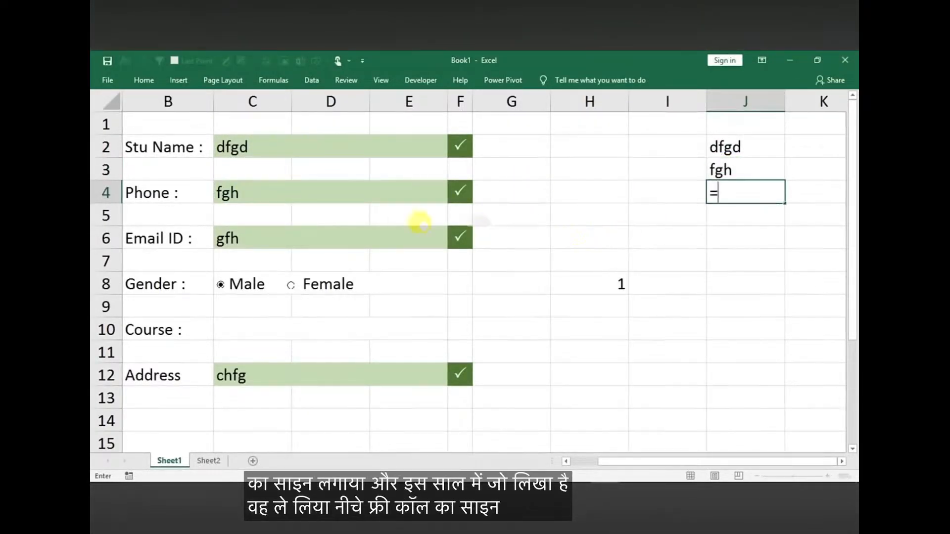
{"action": "left_click", "coordinate": [284, 238]}
{"action": "key", "text": "Return"}
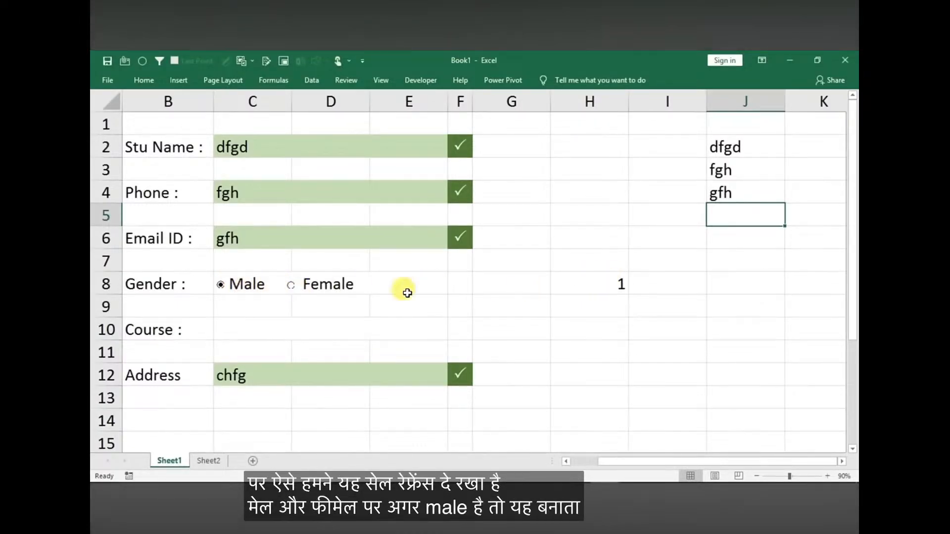
Enter =IF(H8=1,"Male","Female") in J5 and test it with both Gender options, finishing on Female
{"action": "left_click", "coordinate": [291, 285]}
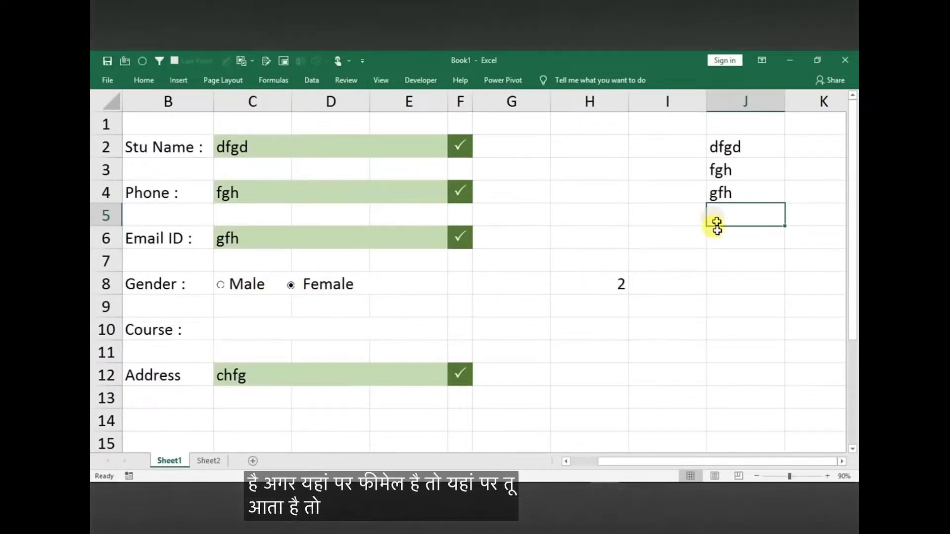
{"action": "type", "text": "=if("}
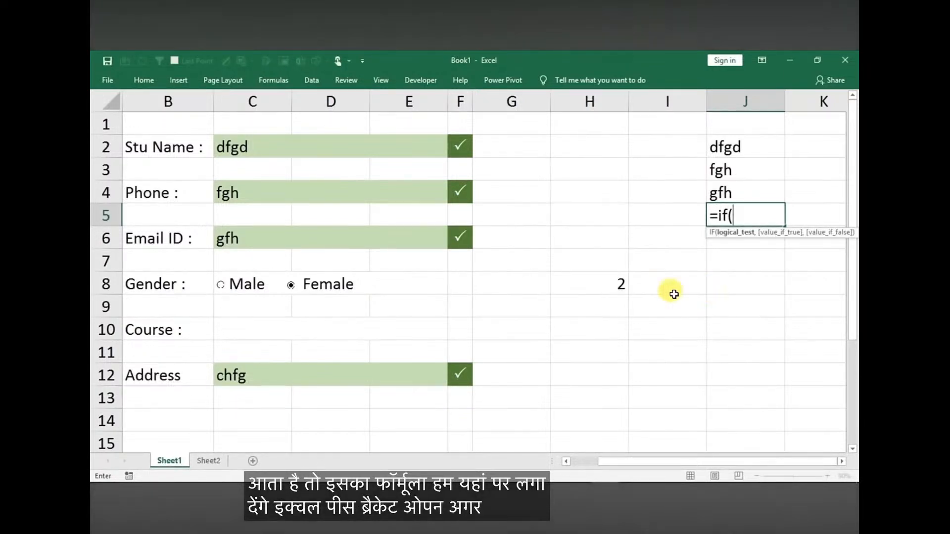
{"action": "left_click", "coordinate": [588, 295]}
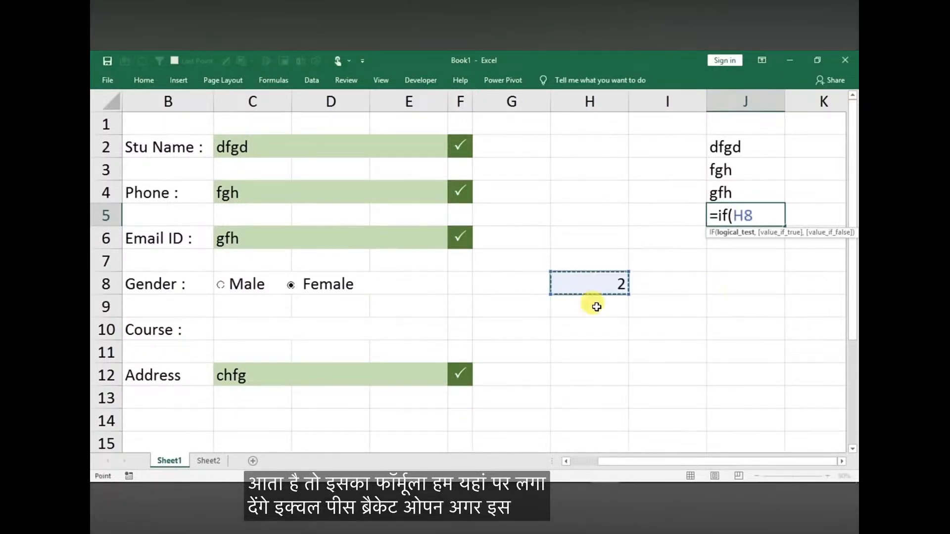
{"action": "type", "text": "=1,\"Male\",\"Female"}
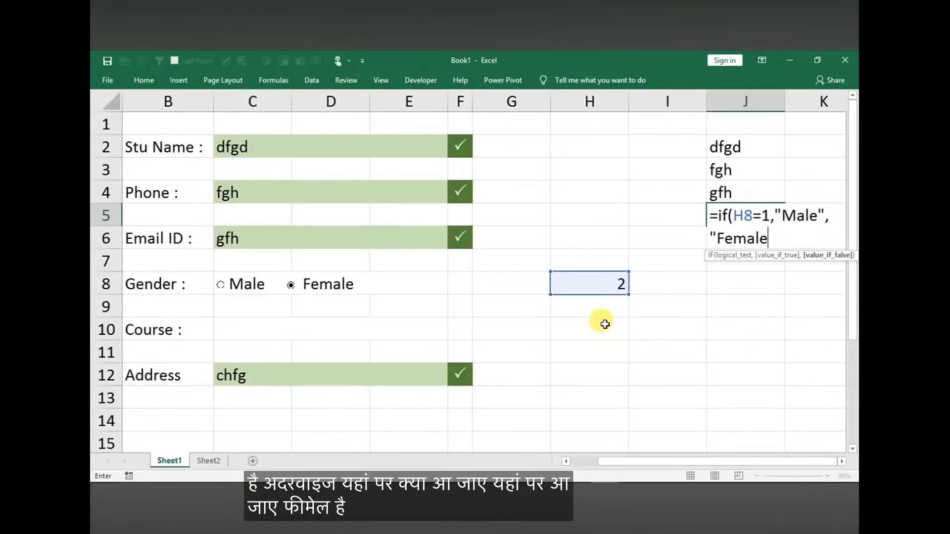
{"action": "type", "text": ")"}
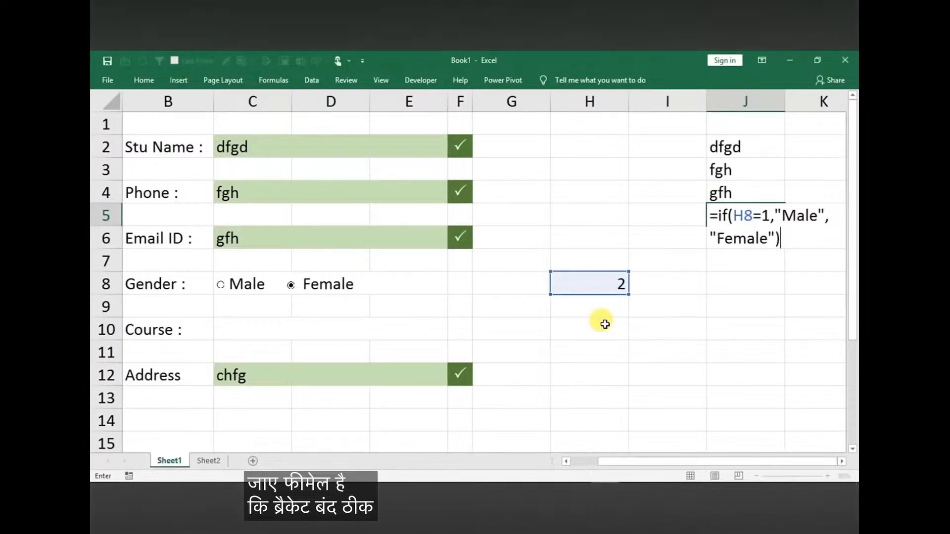
{"action": "key", "text": "Return"}
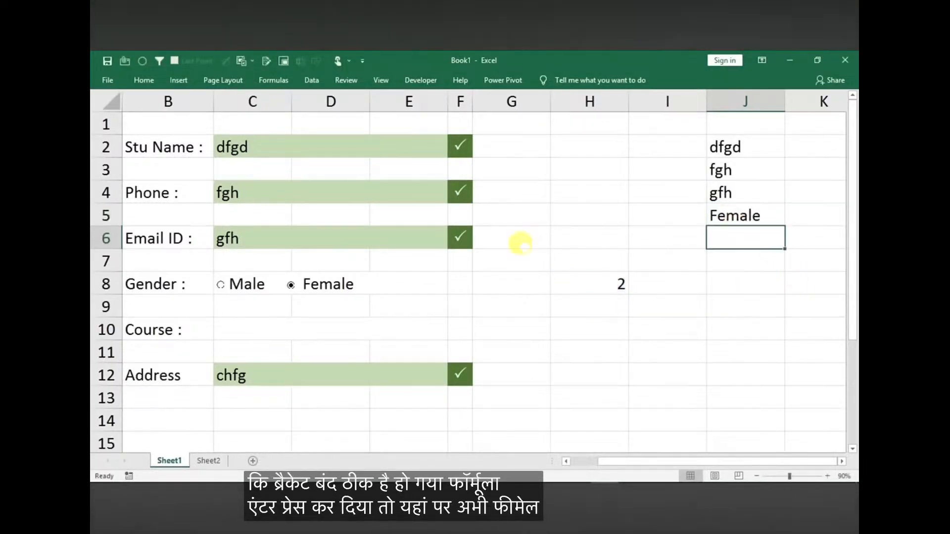
{"action": "left_click", "coordinate": [248, 284]}
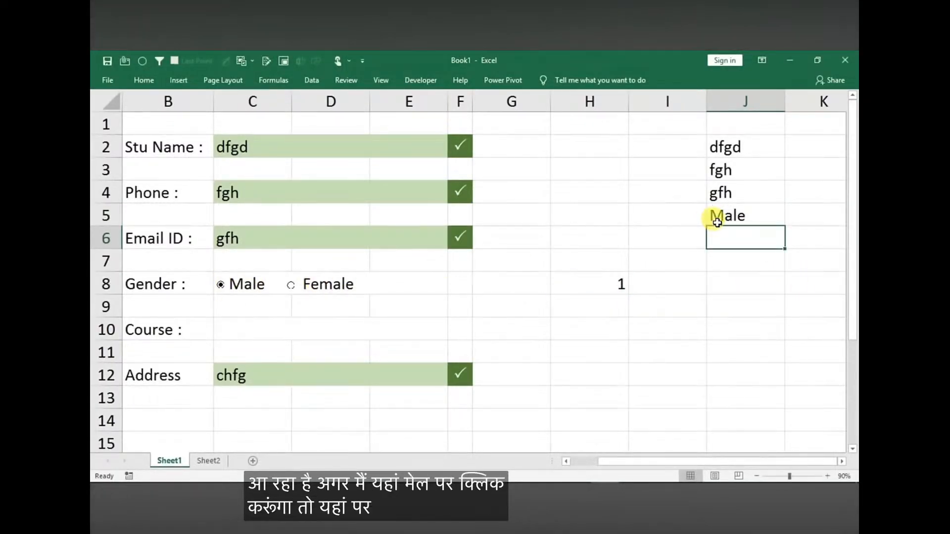
{"action": "left_click", "coordinate": [314, 283]}
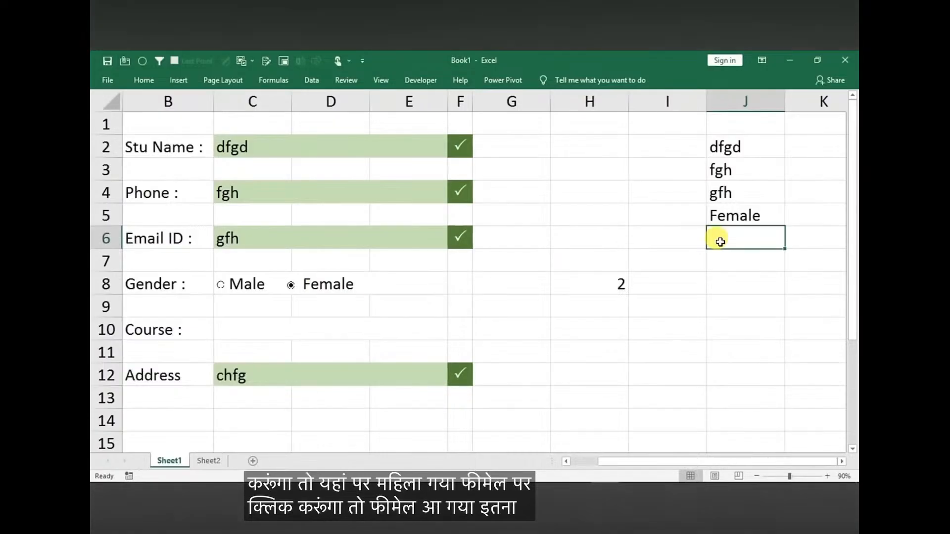
Enter formulas in J6 and J7 that reference the form's Course (C10) and Address (C12) entries
{"action": "type", "text": "="}
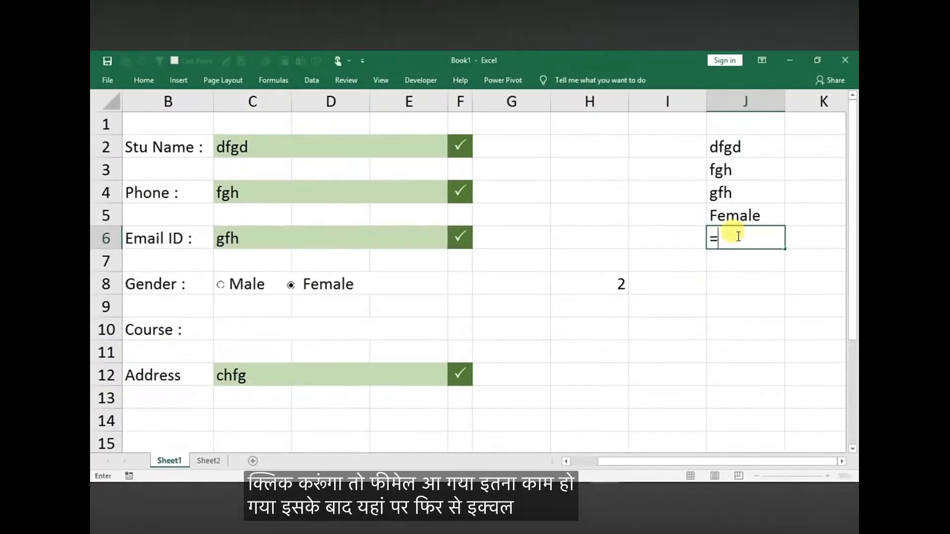
{"action": "left_click", "coordinate": [250, 329]}
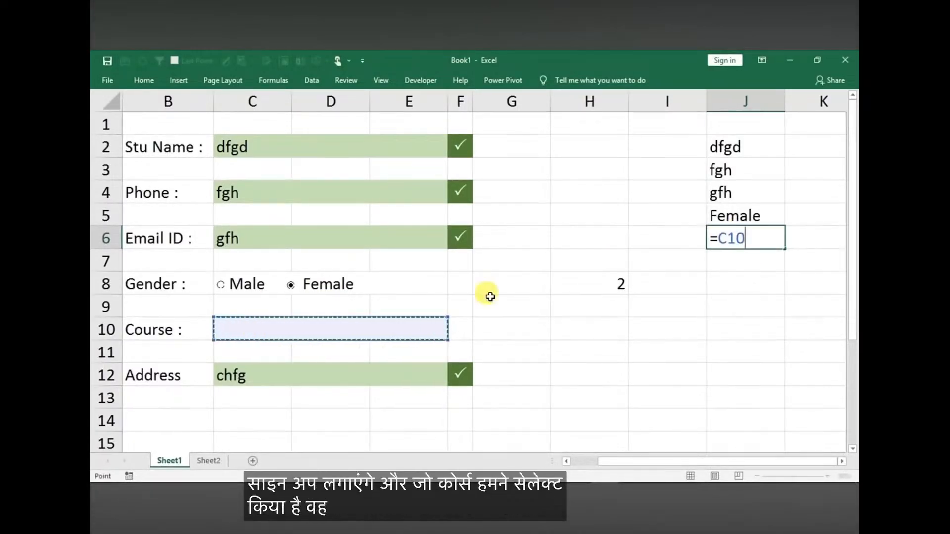
{"action": "key", "text": "Return"}
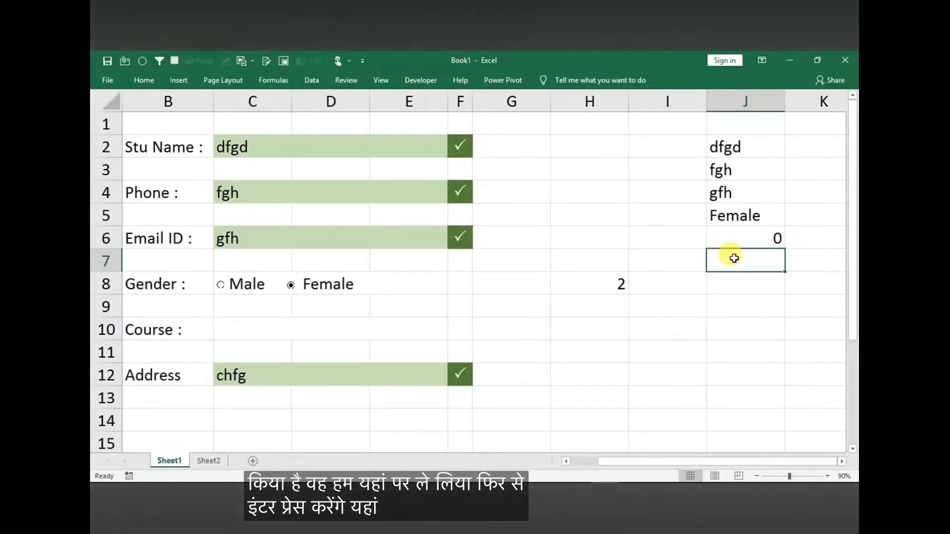
{"action": "type", "text": "="}
{"action": "left_click", "coordinate": [299, 376]}
{"action": "key", "text": "Return"}
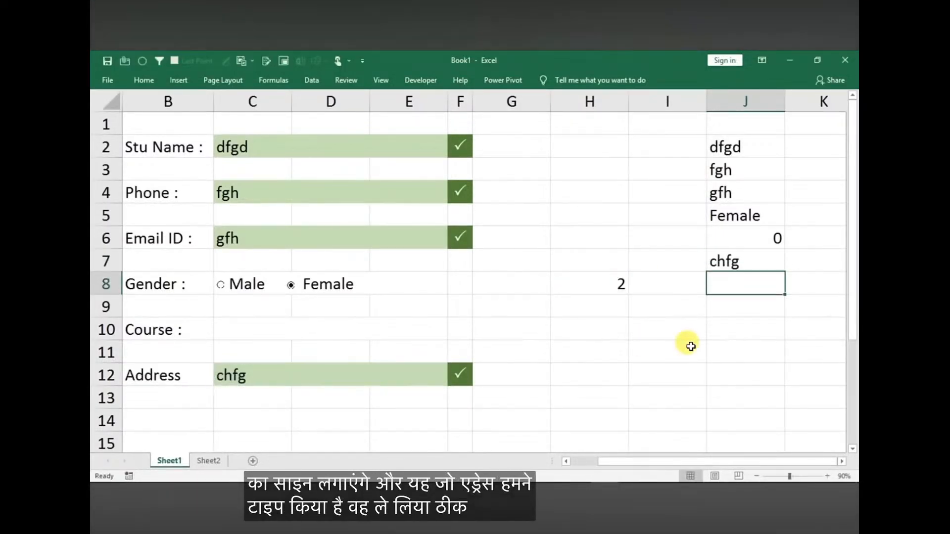
Choose Excel as the form's Course from the cell's list of options
{"action": "left_click", "coordinate": [265, 327]}
{"action": "left_click", "coordinate": [453, 335]}
{"action": "left_click", "coordinate": [381, 352]}
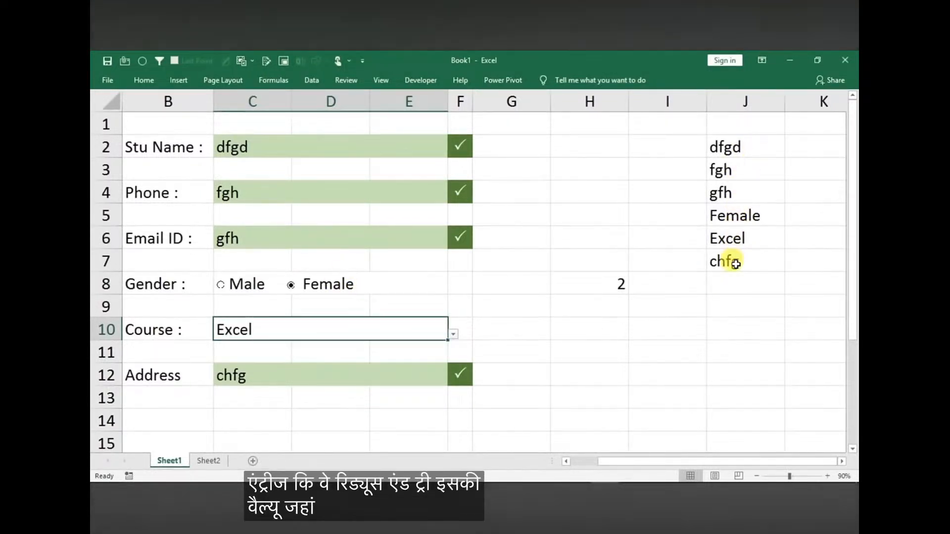
Merge cells C15:E15 below the form's Address row to make room for a button
{"action": "left_click", "coordinate": [297, 431]}
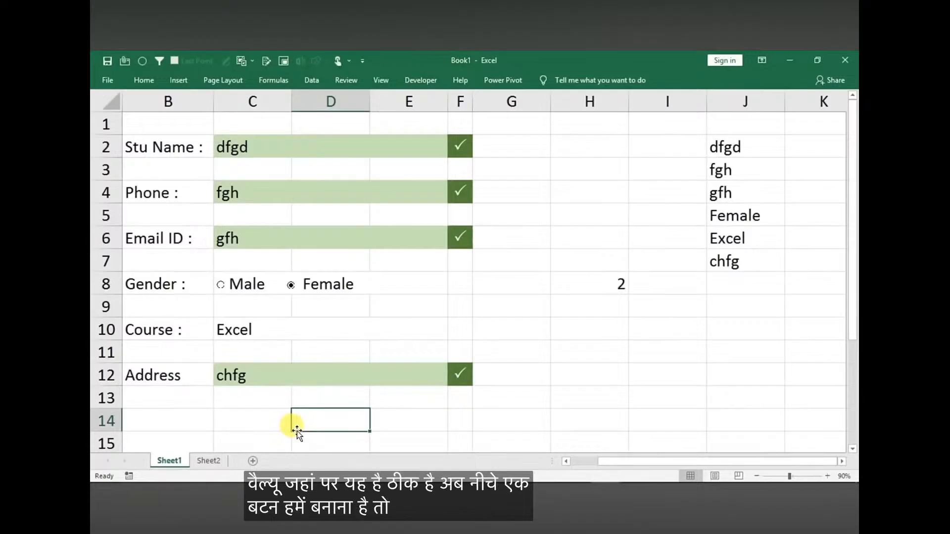
{"action": "key", "text": "Down"}
{"action": "left_click", "coordinate": [257, 420]}
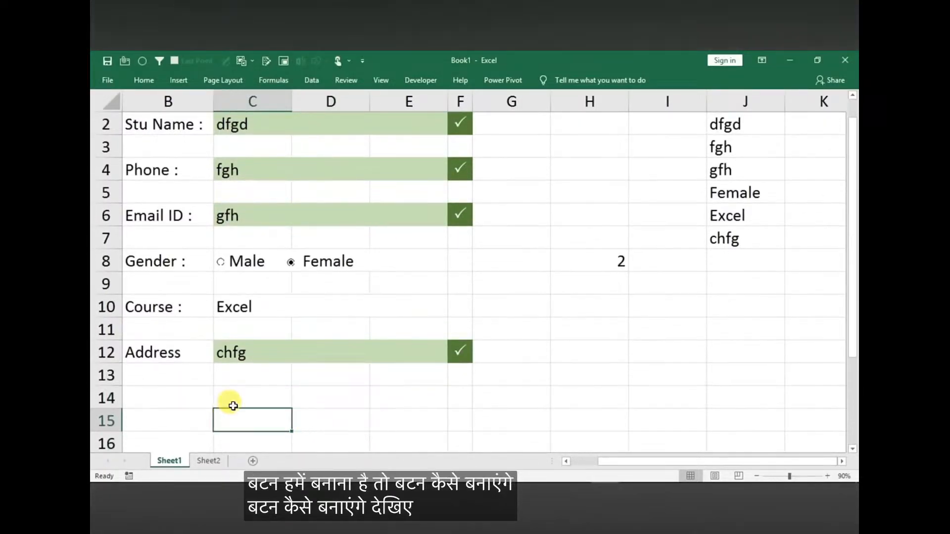
{"action": "left_click_drag", "start_coordinate": [244, 417], "coordinate": [412, 413]}
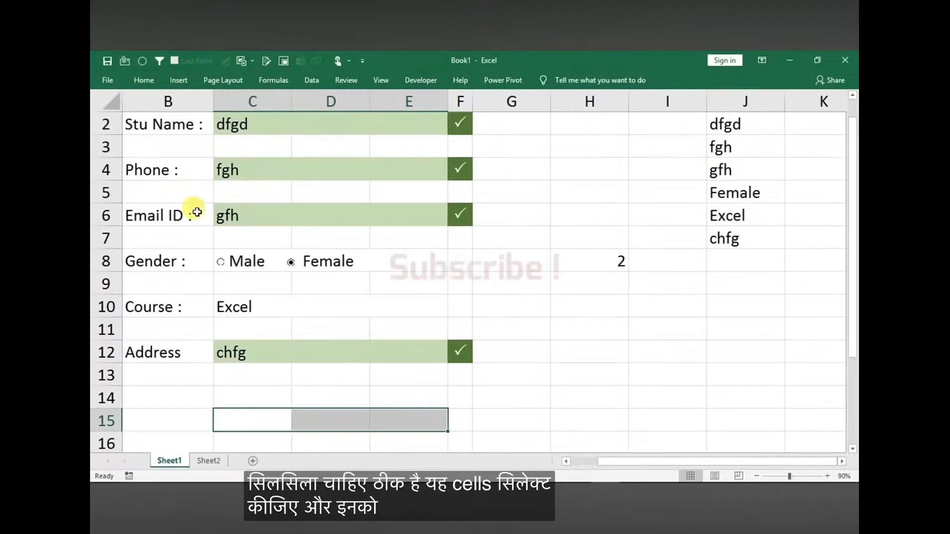
{"action": "left_click", "coordinate": [144, 79]}
{"action": "left_click", "coordinate": [387, 124]}
{"action": "left_click", "coordinate": [410, 166]}
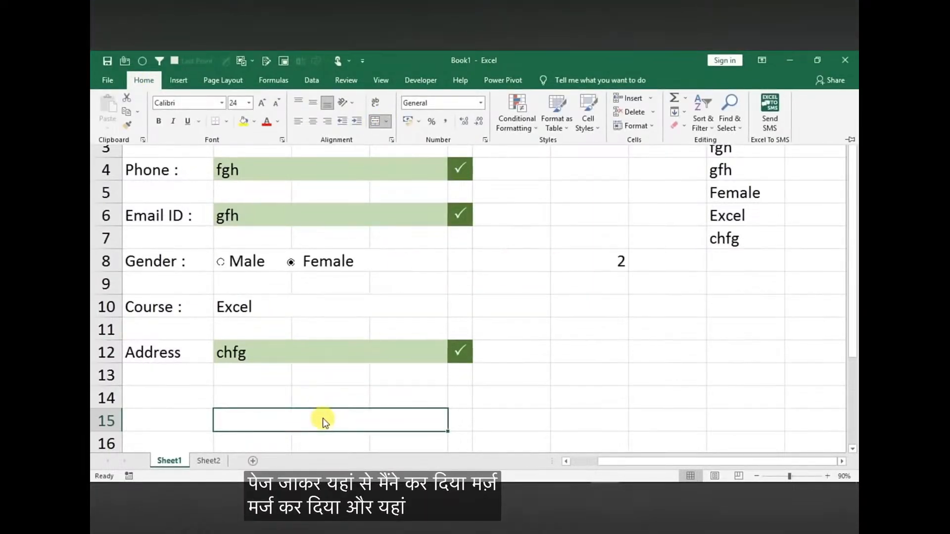
Label the merged cell in row 15 "Save Entry" and centre its text horizontally
{"action": "type", "text": "SA"}
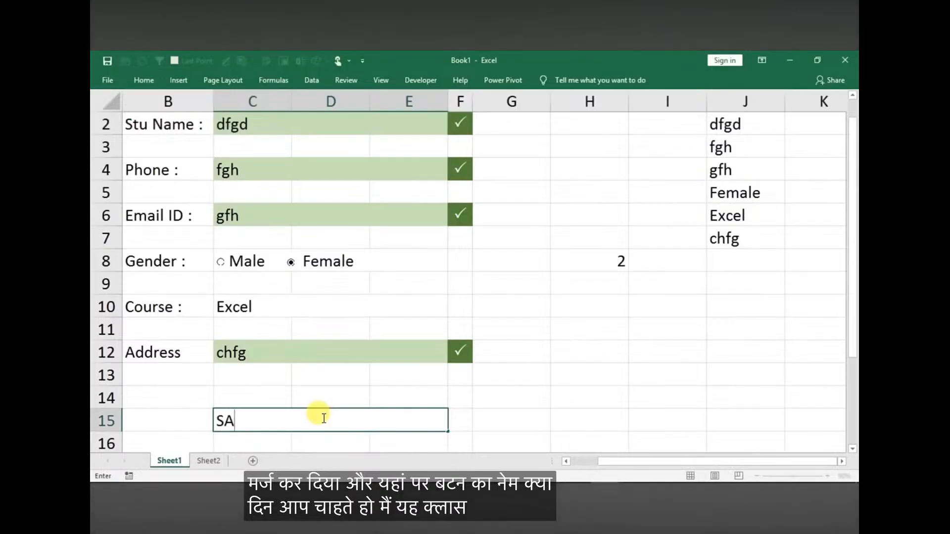
{"action": "type", "text": " En"}
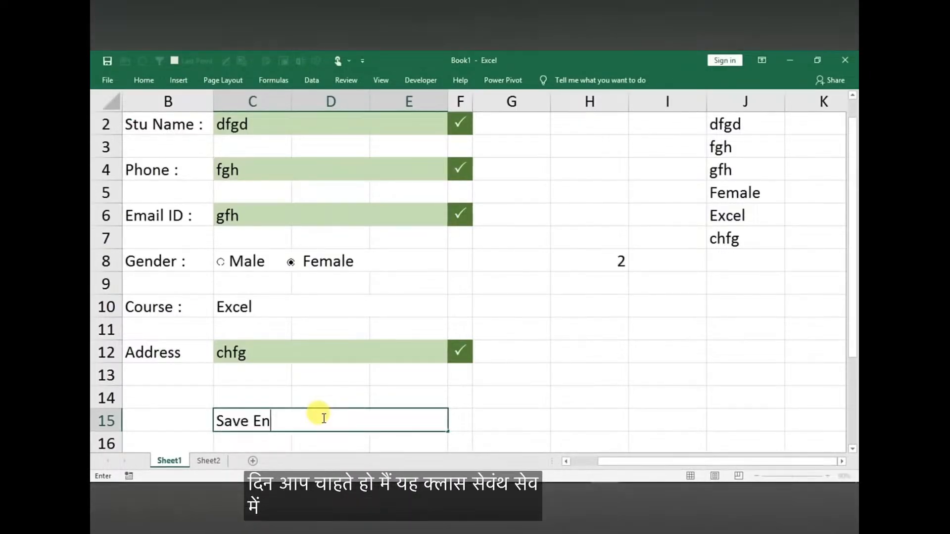
{"action": "type", "text": "try"}
{"action": "left_click", "coordinate": [500, 421]}
{"action": "left_click", "coordinate": [335, 424]}
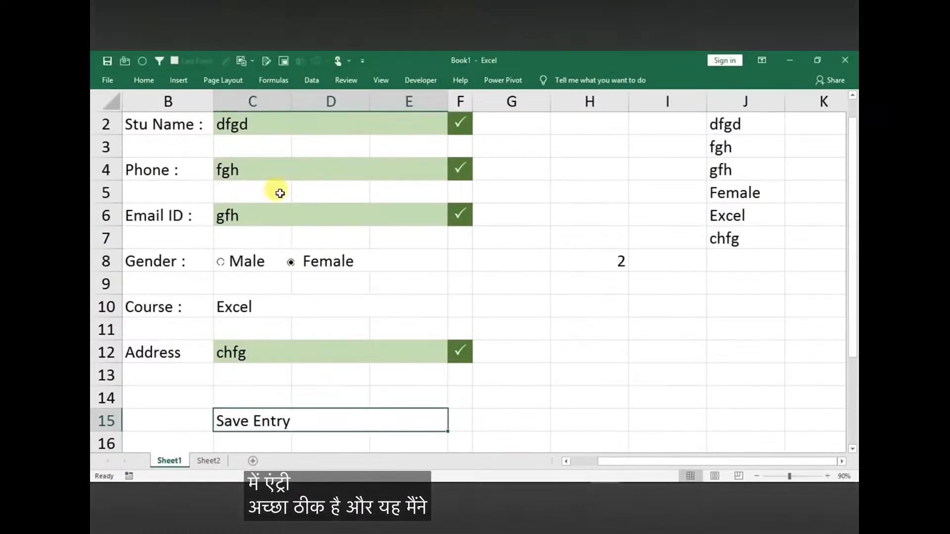
{"action": "left_click", "coordinate": [141, 79]}
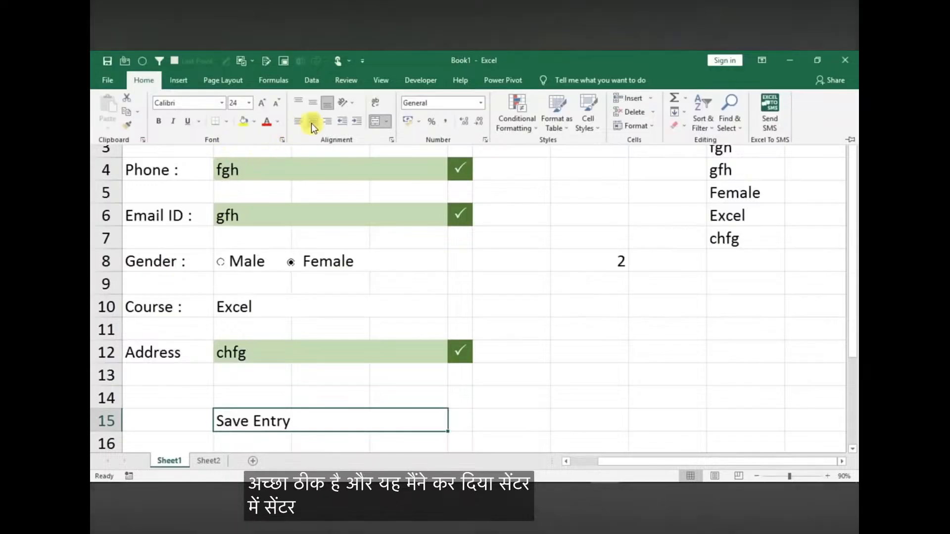
{"action": "left_click", "coordinate": [313, 121]}
{"action": "left_click", "coordinate": [374, 413]}
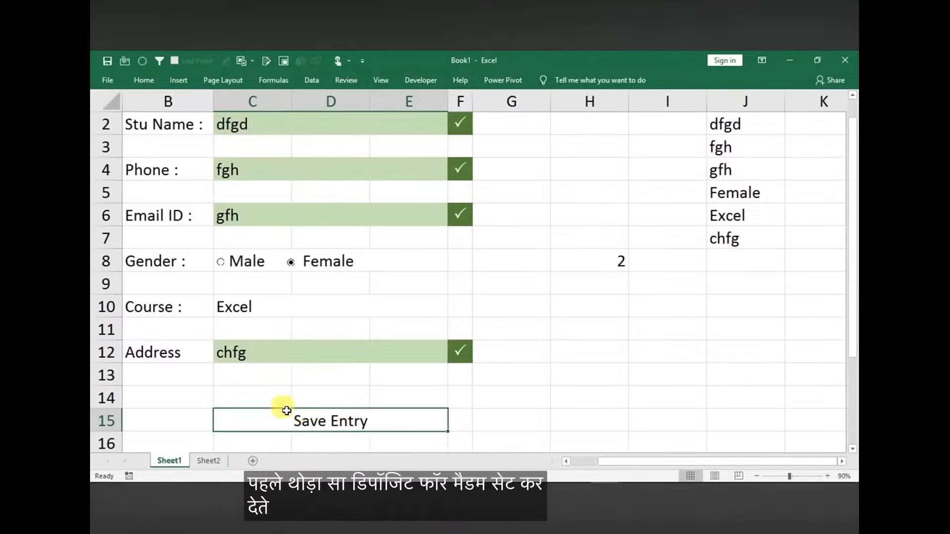
Give the Save Entry cell a light green fill and white text
{"action": "left_click", "coordinate": [145, 80]}
{"action": "left_click", "coordinate": [254, 123]}
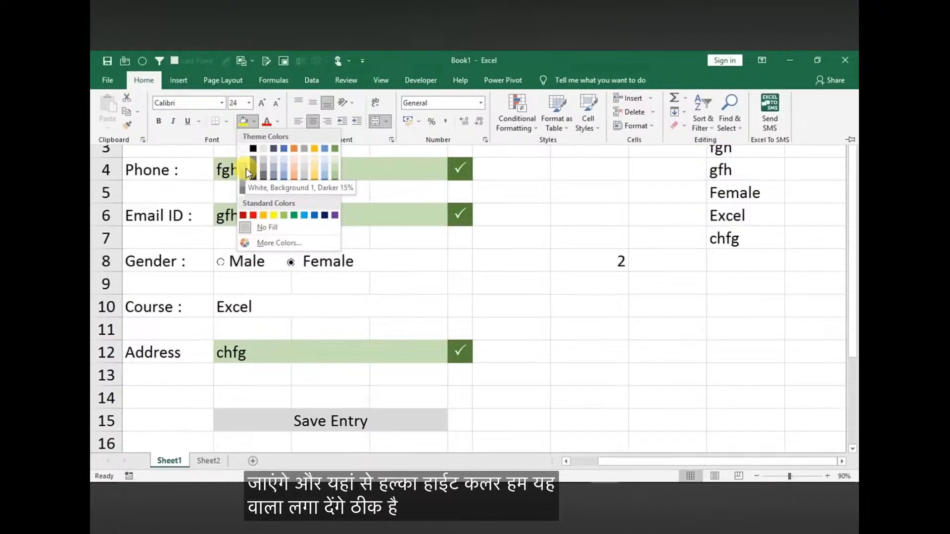
{"action": "left_click", "coordinate": [335, 169]}
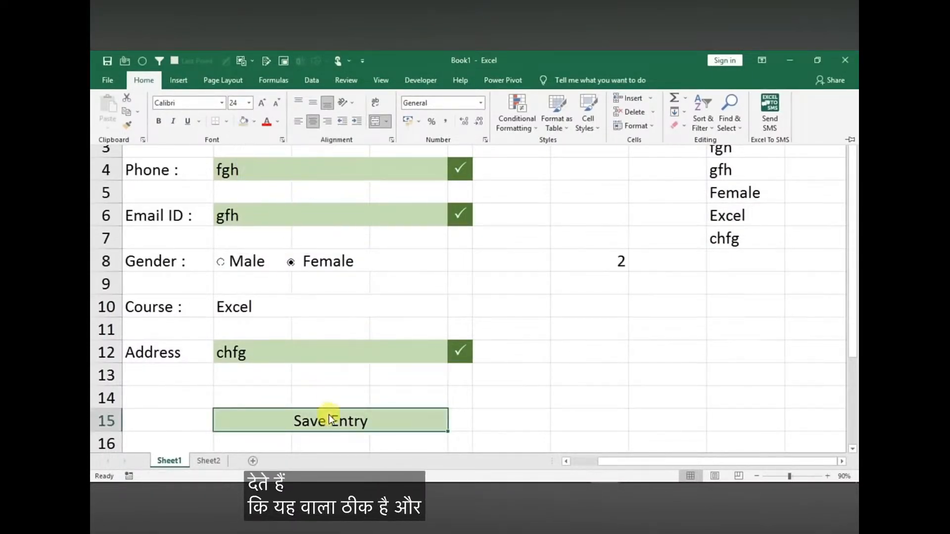
{"action": "left_click", "coordinate": [279, 124]}
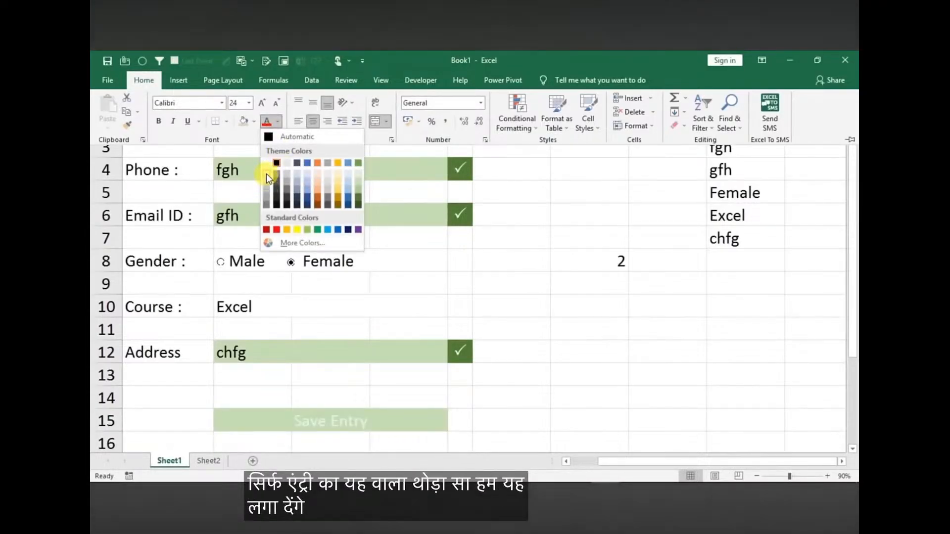
{"action": "left_click", "coordinate": [267, 164]}
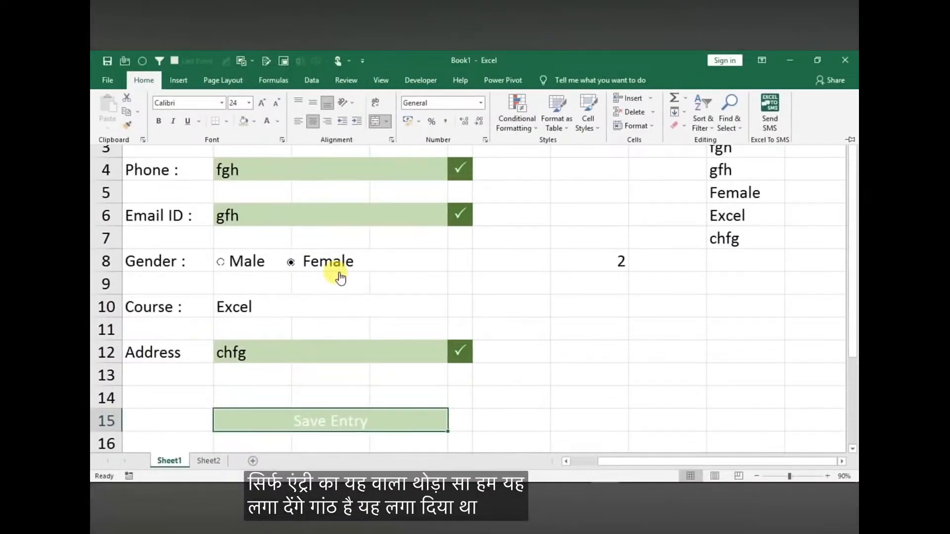
{"action": "key", "text": "ctrl+F1"}
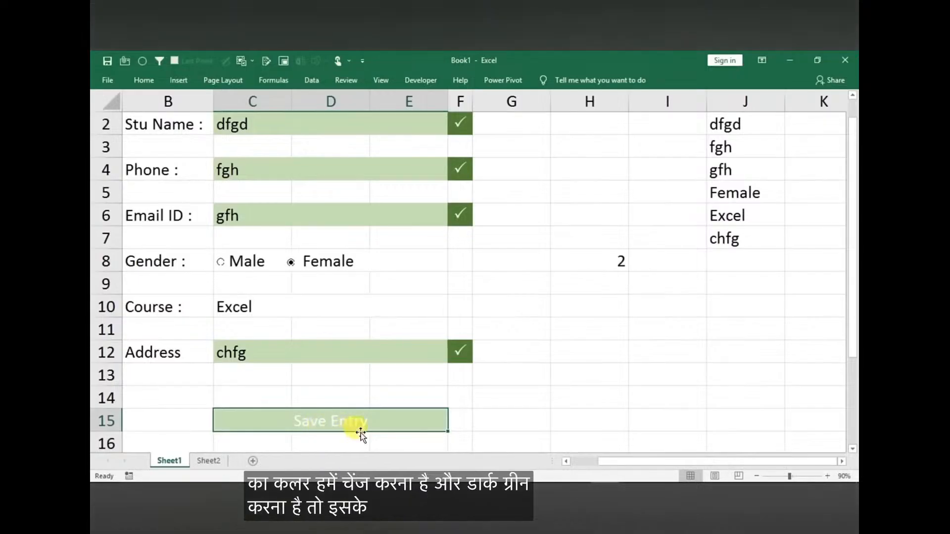
{"action": "left_click", "coordinate": [709, 329]}
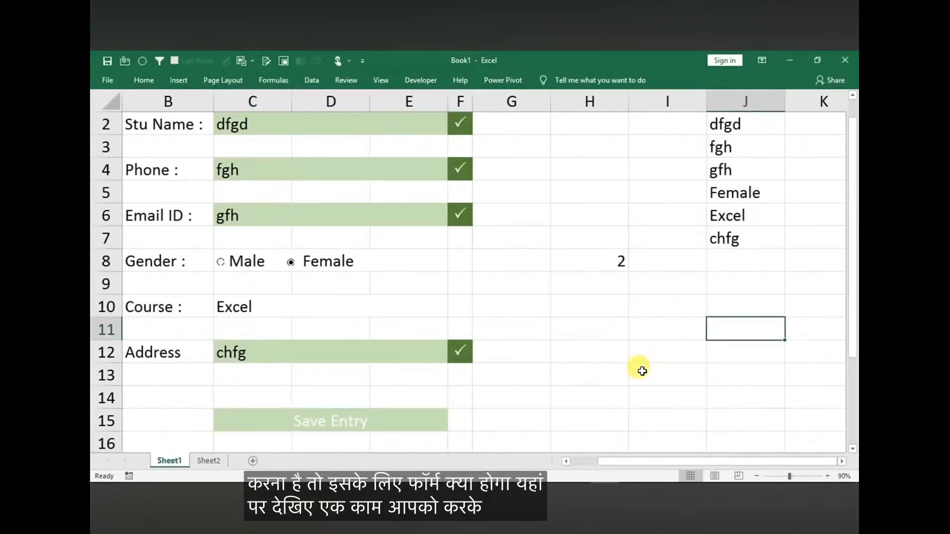
{"action": "type", "text": "="}
{"action": "key", "text": "Escape"}
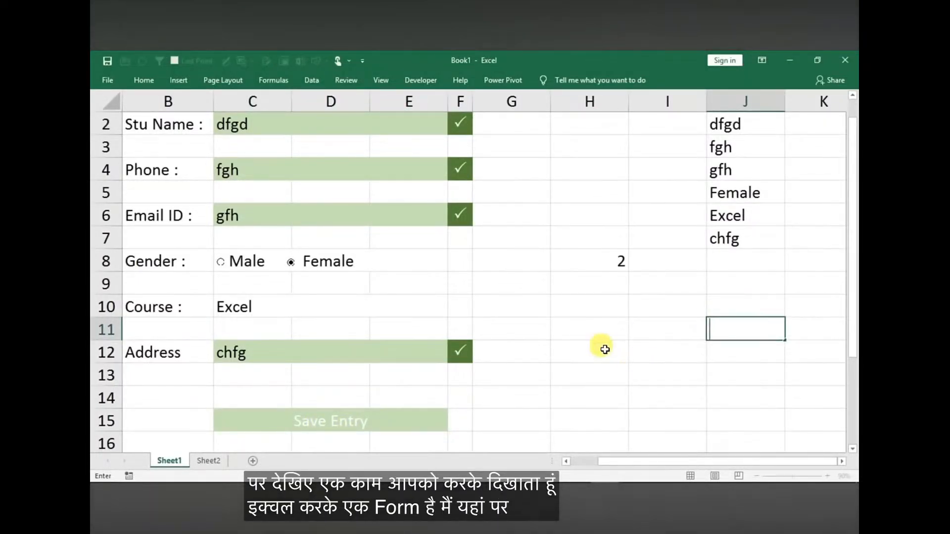
Enter the formula =COUNTA(C2,C4,C6,J5,J6,C12) in cell H11 to count the form's filled entries
{"action": "key", "text": "Left"}
{"action": "key", "text": "Left"}
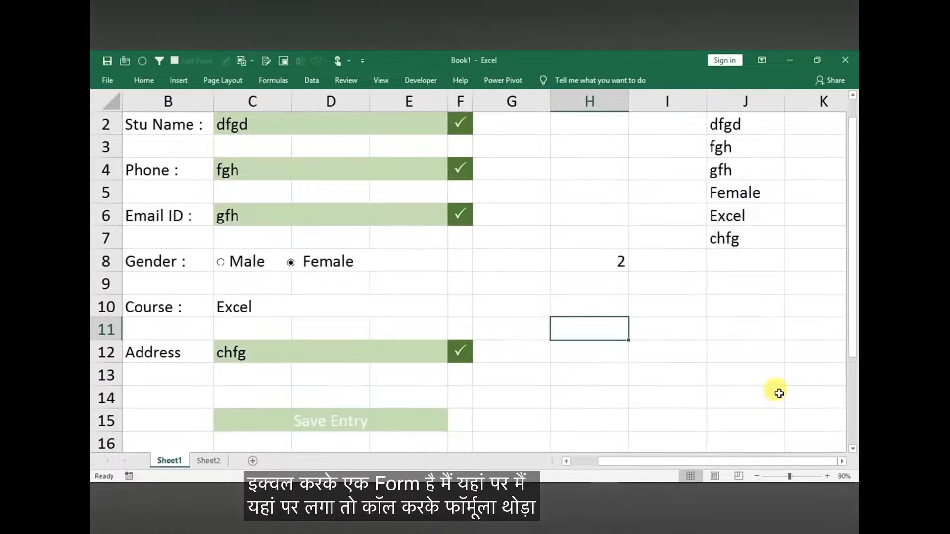
{"action": "left_click_drag", "start_coordinate": [853, 150], "coordinate": [853, 141]}
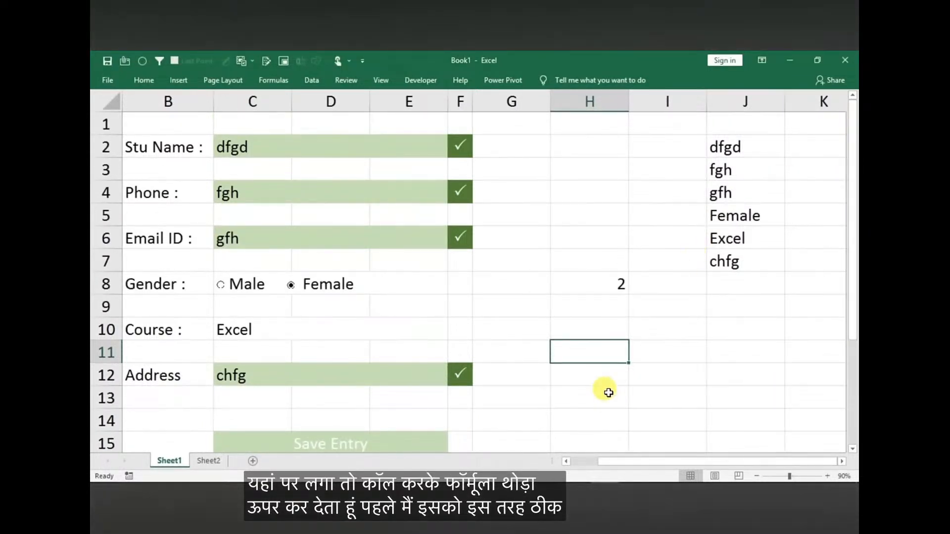
{"action": "type", "text": "="}
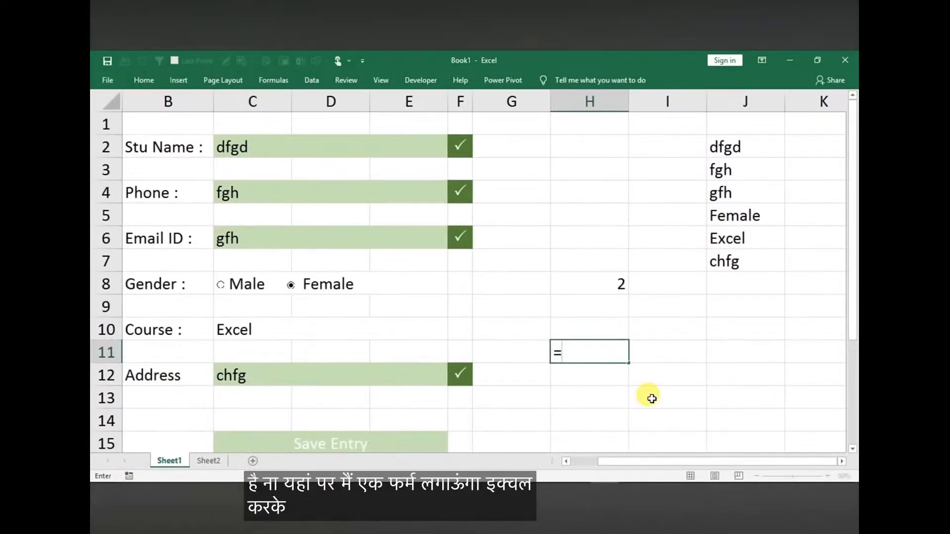
{"action": "type", "text": "counta("}
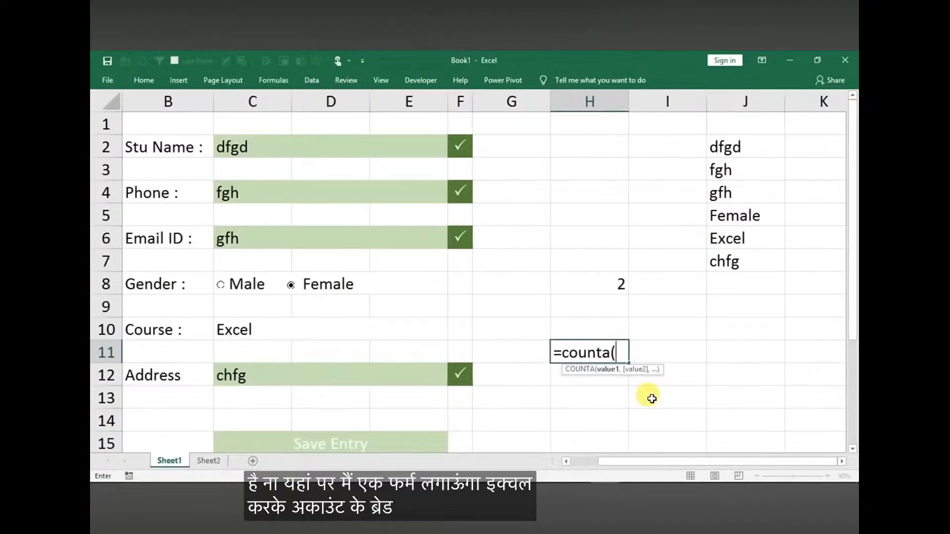
{"action": "left_click", "coordinate": [319, 147]}
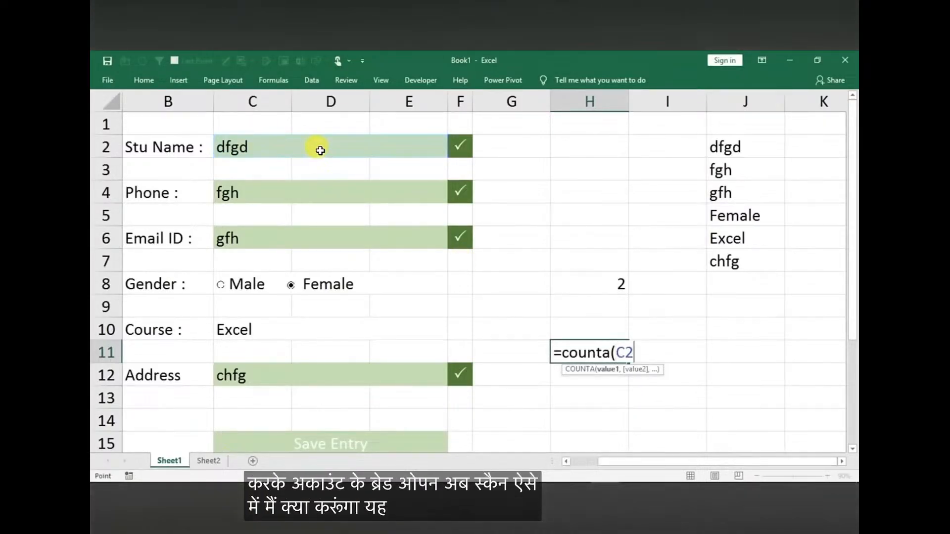
{"action": "type", "text": ","}
{"action": "left_click", "coordinate": [287, 193]}
{"action": "type", "text": ","}
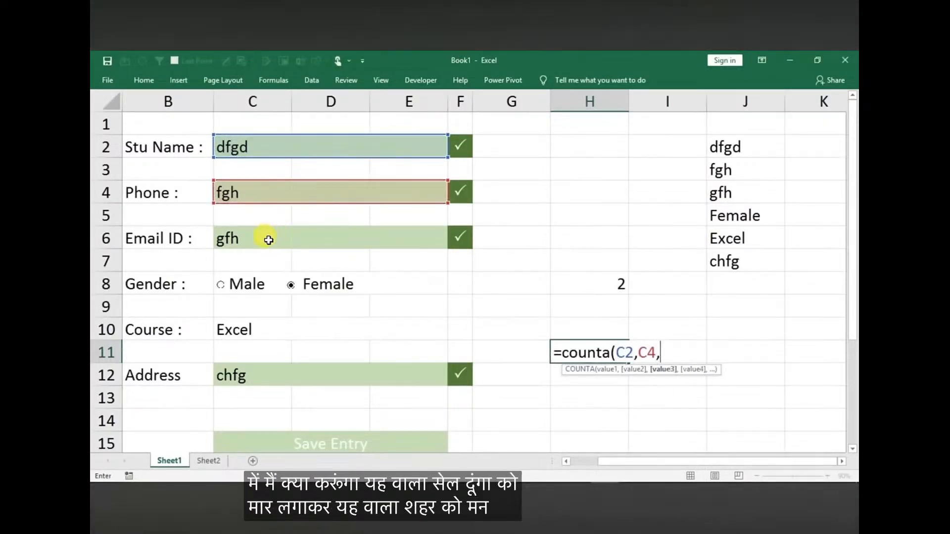
{"action": "left_click", "coordinate": [266, 238]}
{"action": "type", "text": ","}
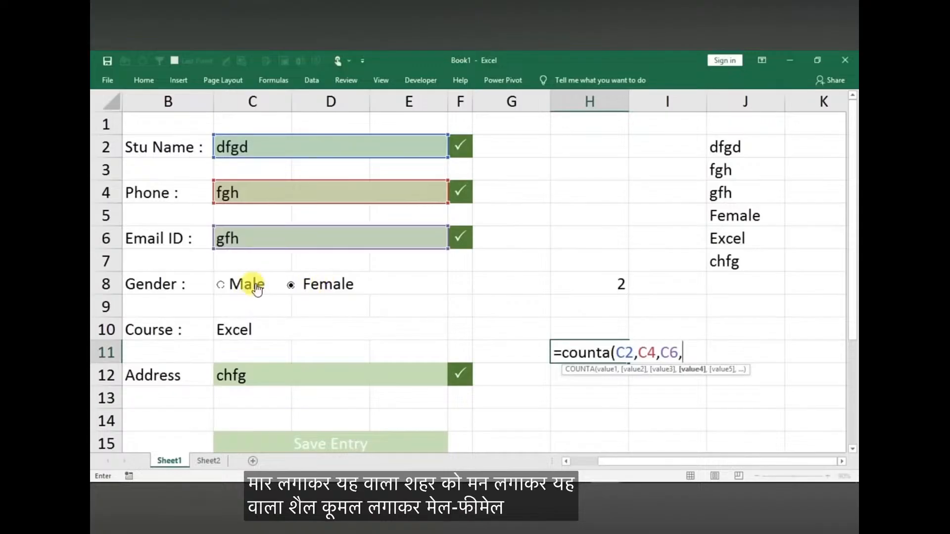
{"action": "left_click", "coordinate": [731, 215]}
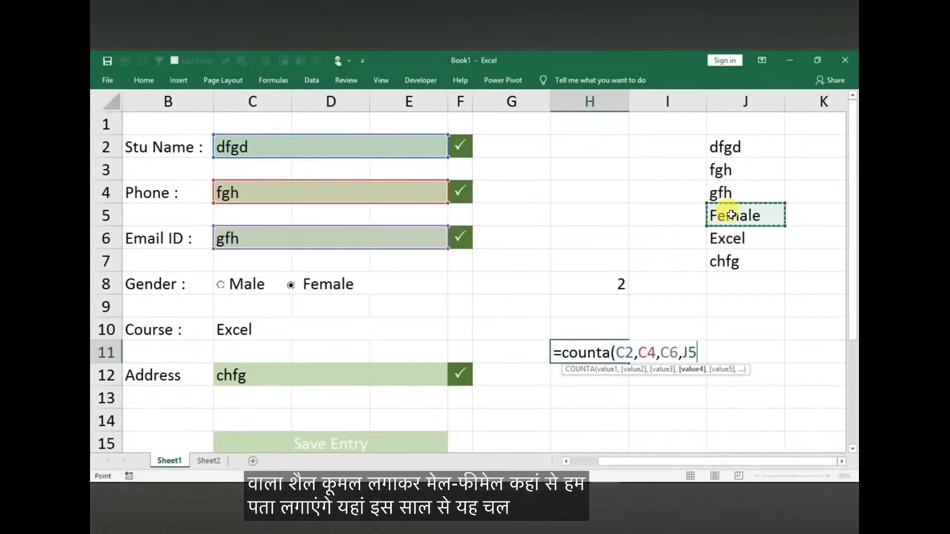
{"action": "type", "text": ","}
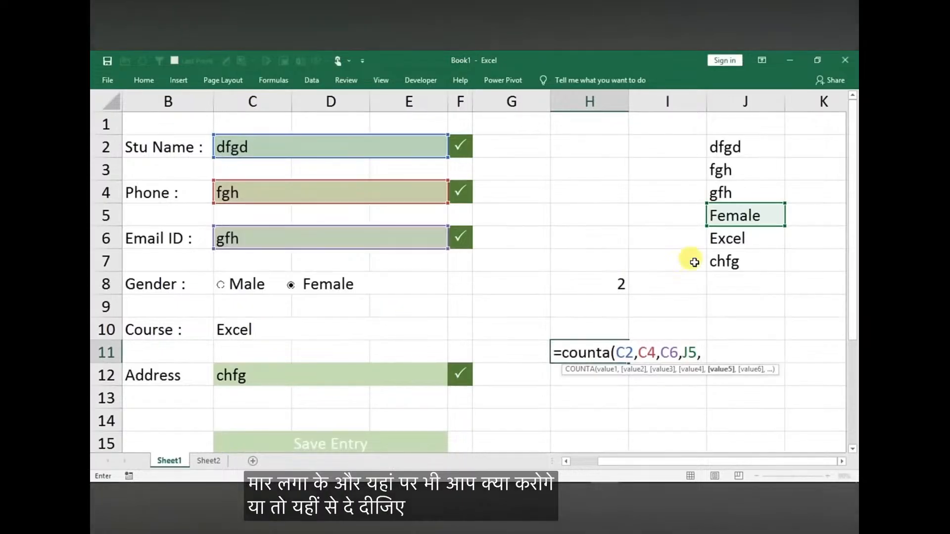
{"action": "left_click", "coordinate": [731, 240]}
{"action": "type", "text": ","}
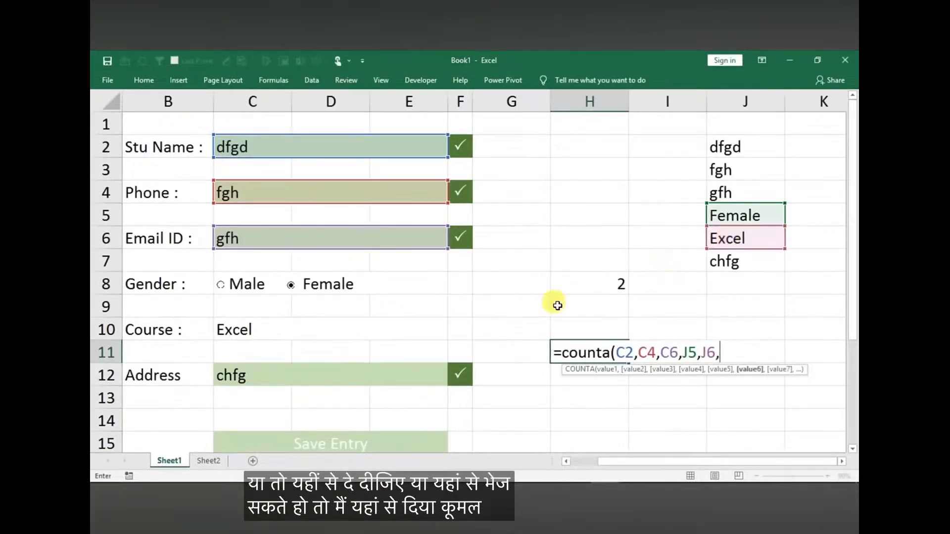
{"action": "left_click", "coordinate": [304, 379]}
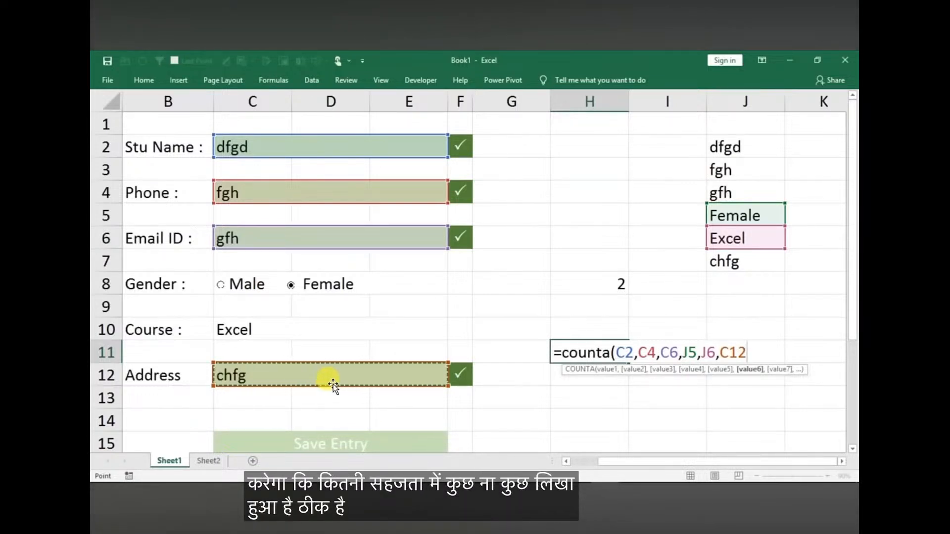
{"action": "type", "text": ")"}
{"action": "key", "text": "Return"}
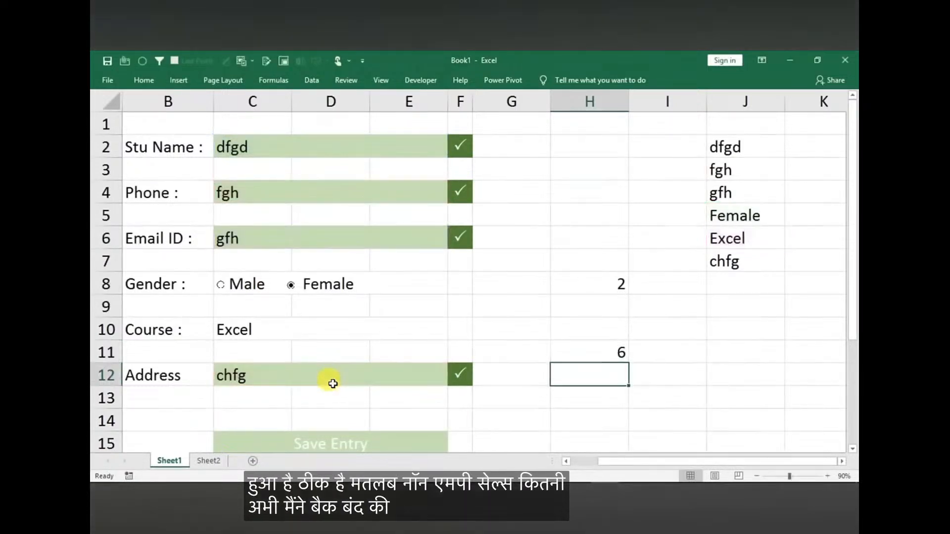
Clear the form's Phone entry and enter a sample phone number to test the entry count
{"action": "left_click", "coordinate": [564, 351]}
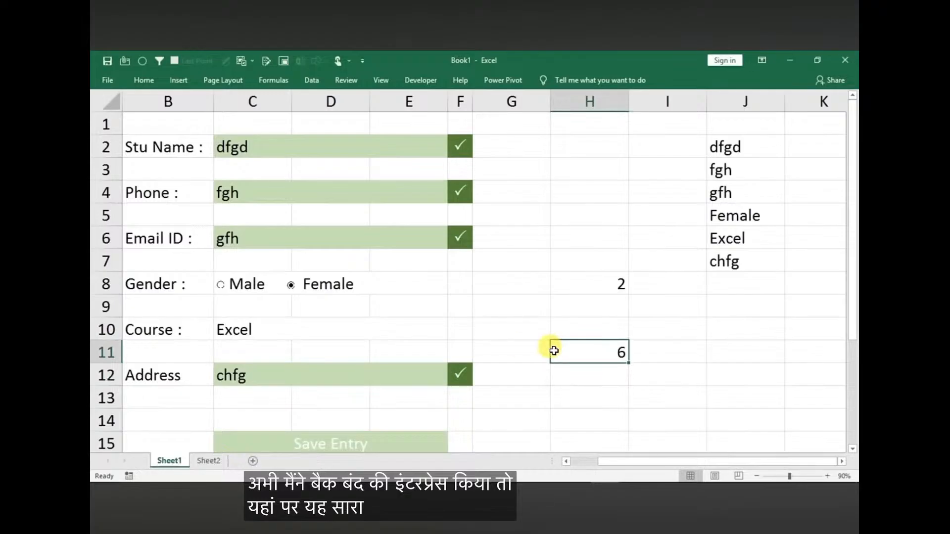
{"action": "left_click", "coordinate": [261, 192]}
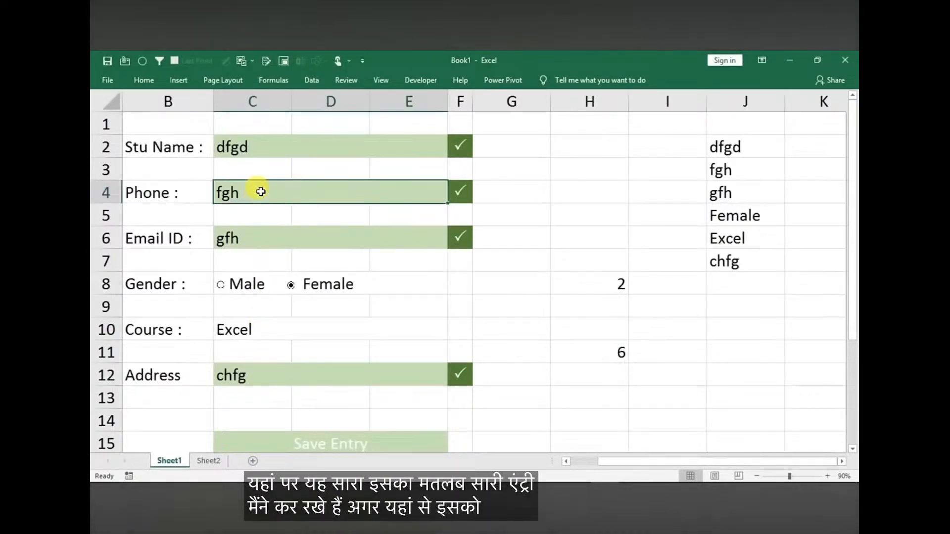
{"action": "key", "text": "Delete"}
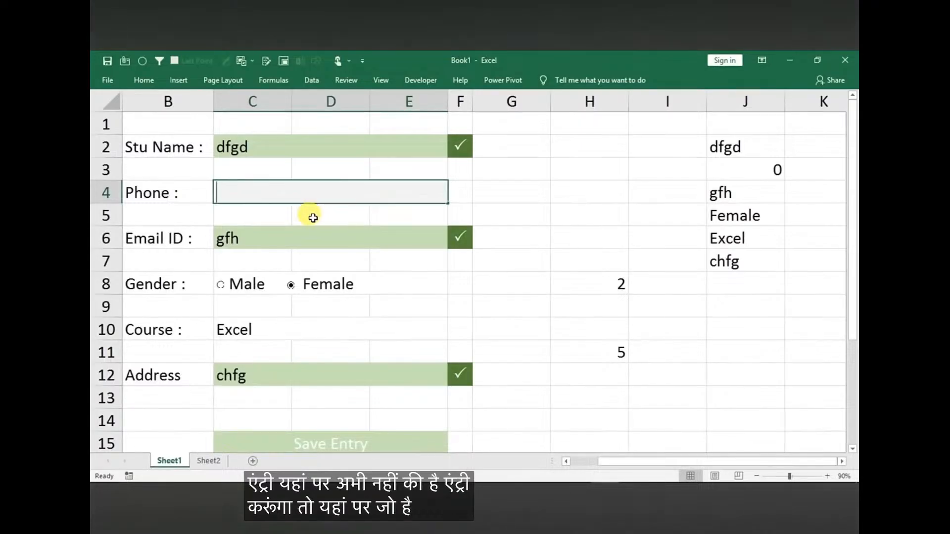
{"action": "type", "text": "34343"}
{"action": "key", "text": "Return"}
Copy the full COUNTA formula text from cell H11 and leave the cell unchanged
{"action": "left_click", "coordinate": [611, 352]}
{"action": "double_click", "coordinate": [606, 353]}
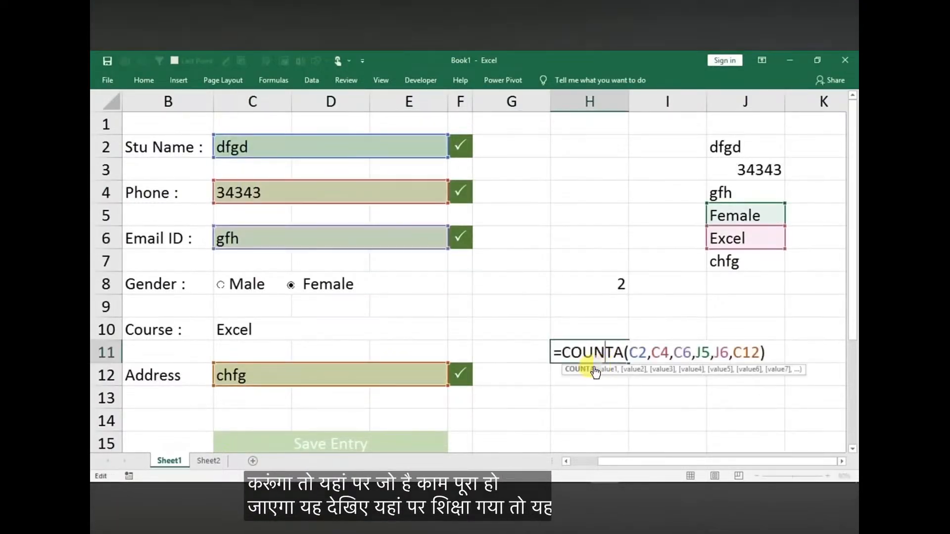
{"action": "left_click_drag", "start_coordinate": [553, 353], "coordinate": [686, 373]}
{"action": "key", "text": "ctrl+c"}
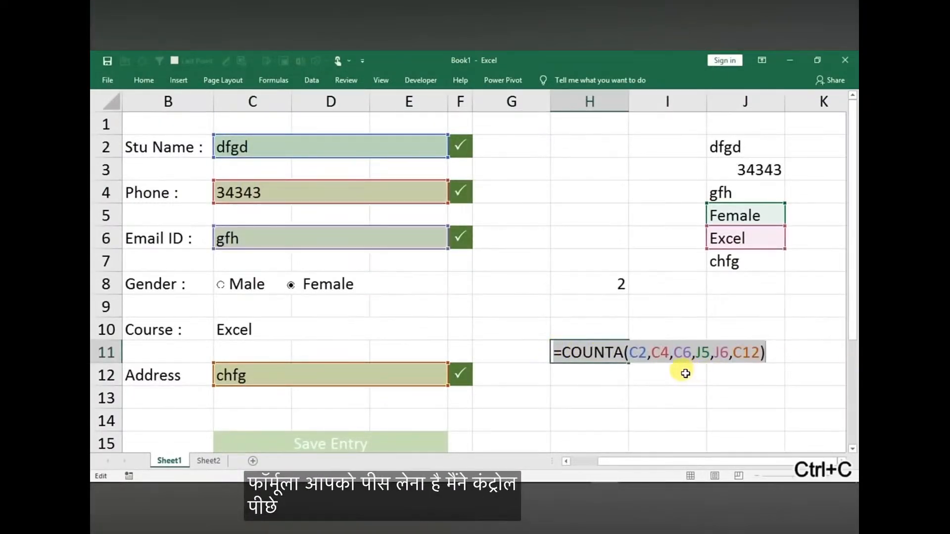
{"action": "key", "text": "Return"}
Create a formula-based conditional formatting rule for the Save Entry cell using =COUNTA(C2,C4,C6,J5,J6,C12)=6
{"action": "left_click", "coordinate": [362, 434]}
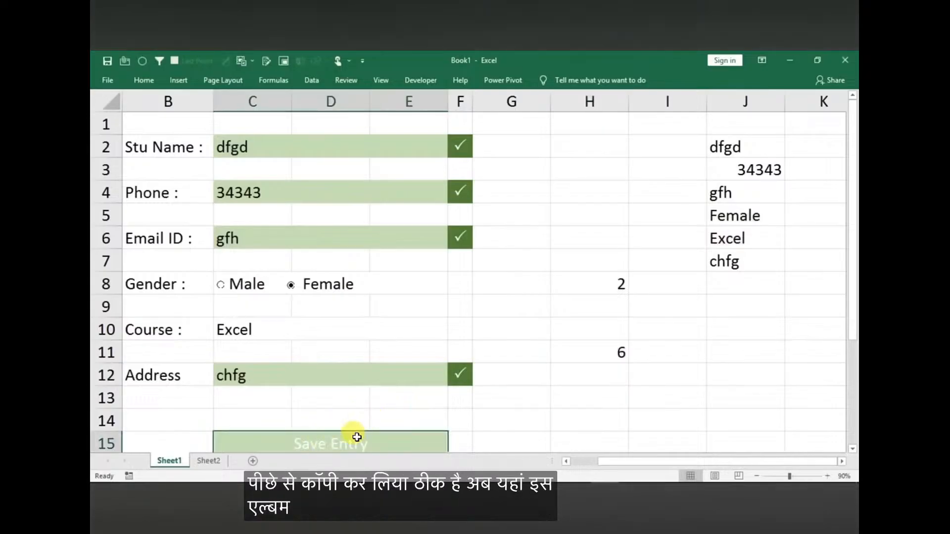
{"action": "left_click", "coordinate": [144, 80]}
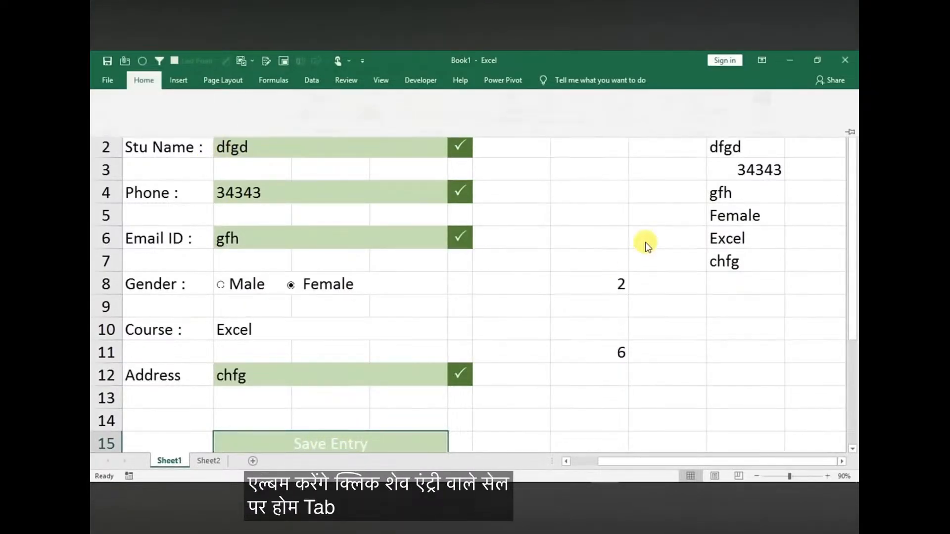
{"action": "left_click", "coordinate": [517, 116]}
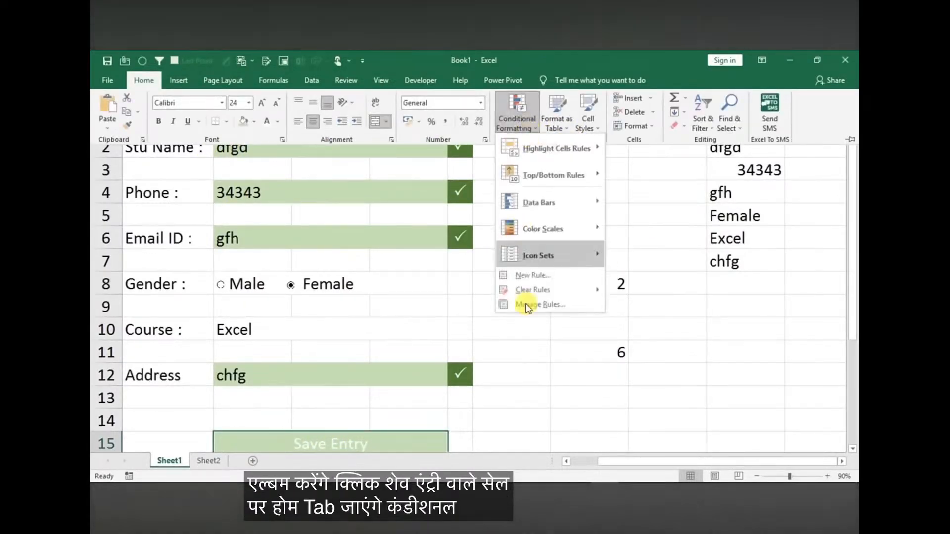
{"action": "left_click", "coordinate": [534, 276]}
{"action": "left_click", "coordinate": [180, 227]}
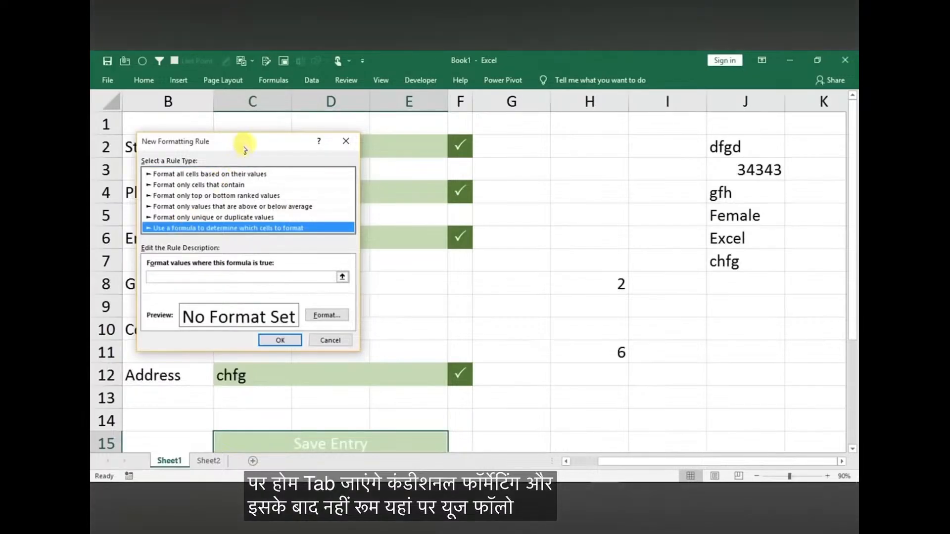
{"action": "left_click_drag", "start_coordinate": [240, 142], "coordinate": [504, 127]}
{"action": "left_click", "coordinate": [447, 261]}
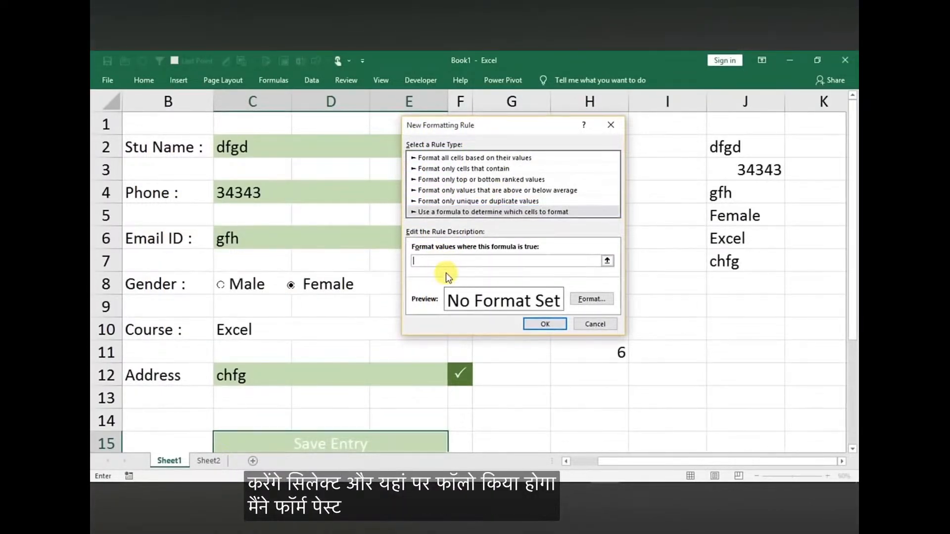
{"action": "key", "text": "ctrl+v"}
{"action": "type", "text": "=6"}
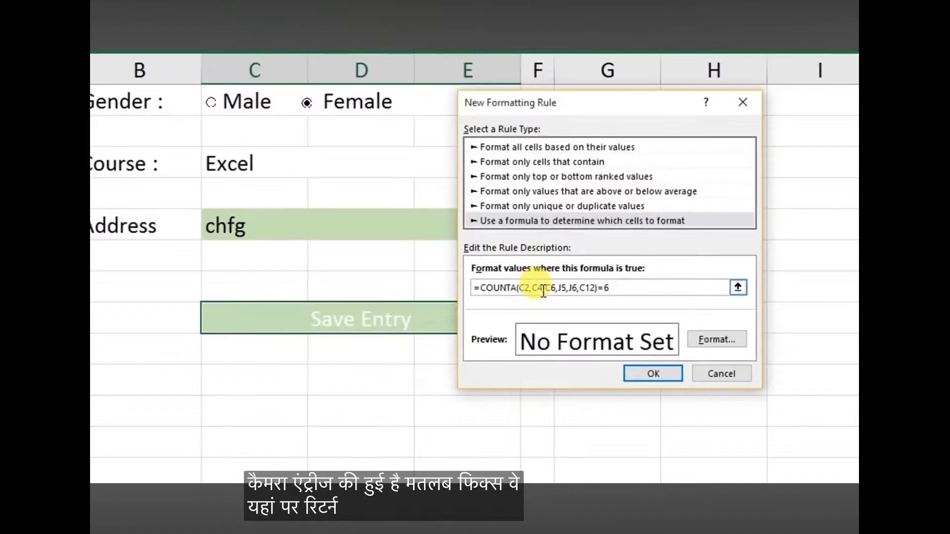
Give the rule a dark green fill and white font, and apply it to the Save Entry cell
{"action": "left_click", "coordinate": [692, 340]}
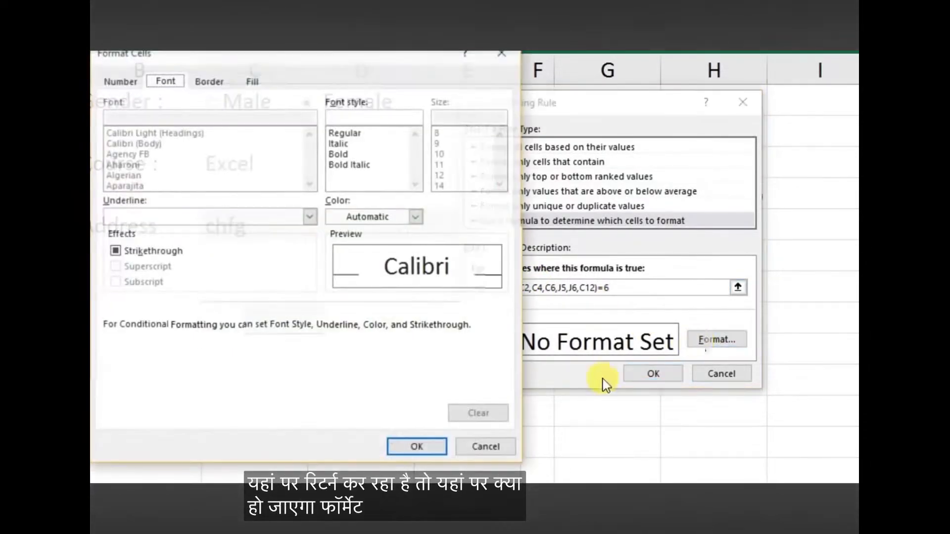
{"action": "left_click", "coordinate": [253, 81]}
{"action": "left_click", "coordinate": [250, 204]}
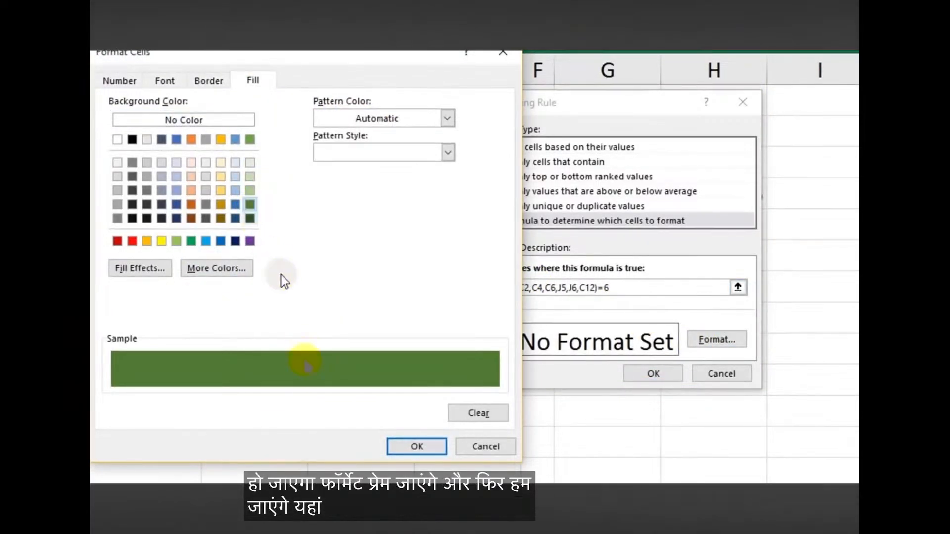
{"action": "left_click", "coordinate": [165, 80]}
{"action": "left_click", "coordinate": [386, 219]}
{"action": "left_click", "coordinate": [335, 271]}
{"action": "left_click", "coordinate": [411, 447]}
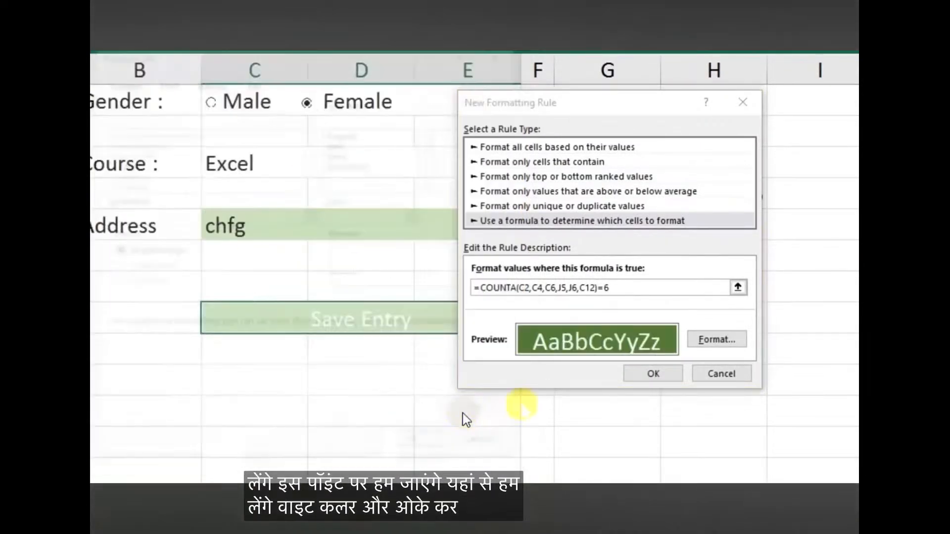
{"action": "left_click", "coordinate": [636, 374]}
{"action": "left_click", "coordinate": [366, 411]}
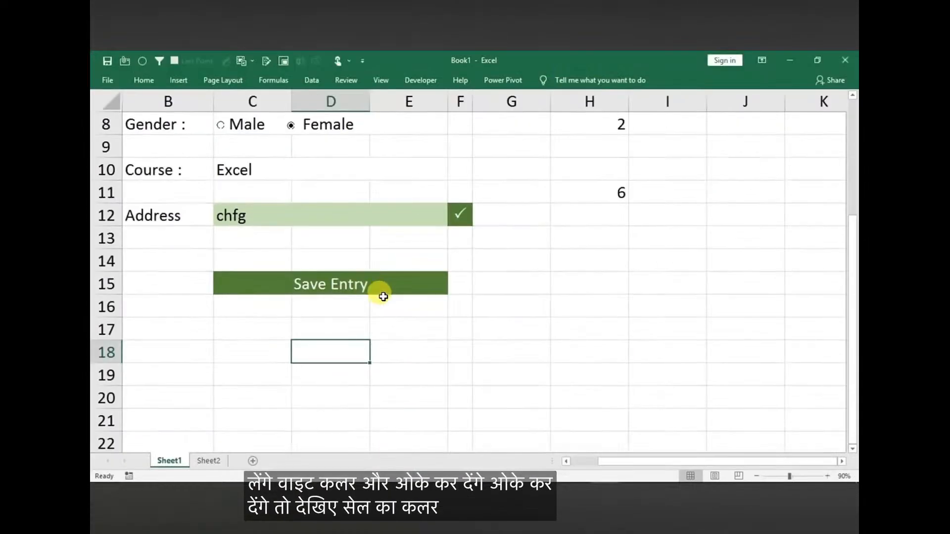
Test the Save Entry formatting by clearing the Phone entry and entering "cf" in its place
{"action": "scroll", "coordinate": [431, 333], "scroll_direction": "down", "scroll_amount": 1}
{"action": "key", "text": "Up"}
{"action": "key", "text": "Up"}
{"action": "key", "text": "Up"}
{"action": "key", "text": "Up"}
{"action": "key", "text": "Up"}
{"action": "key", "text": "Up"}
{"action": "key", "text": "Up"}
{"action": "key", "text": "Up"}
{"action": "key", "text": "Up"}
{"action": "key", "text": "Up"}
{"action": "key", "text": "Up"}
{"action": "key", "text": "Up"}
{"action": "key", "text": "Up"}
{"action": "key", "text": "Up"}
{"action": "key", "text": "Up"}
{"action": "key", "text": "Up"}
{"action": "key", "text": "Up"}
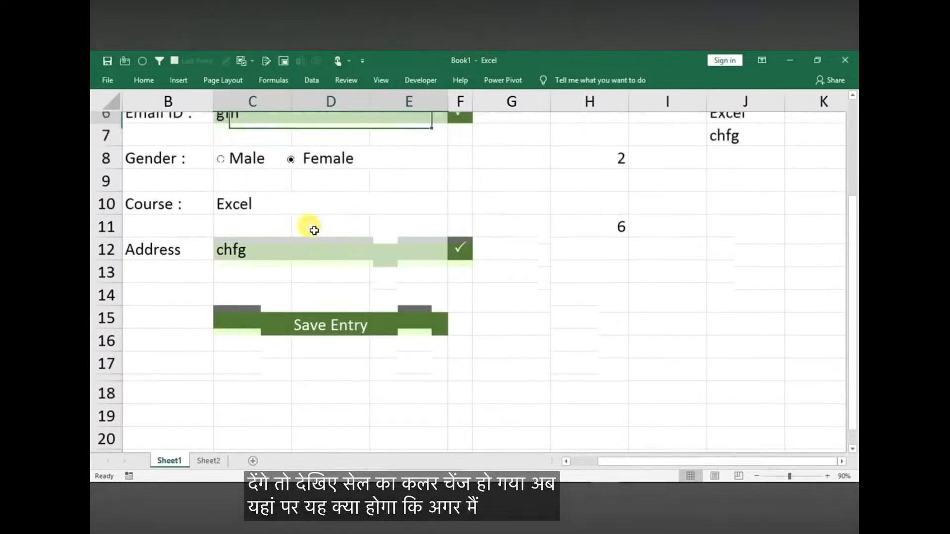
{"action": "left_click", "coordinate": [259, 186]}
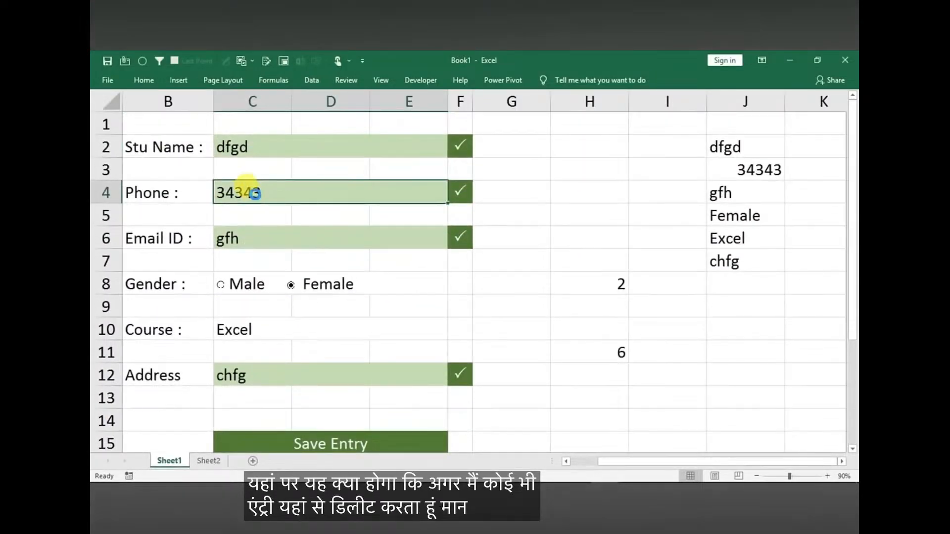
{"action": "key", "text": "Delete"}
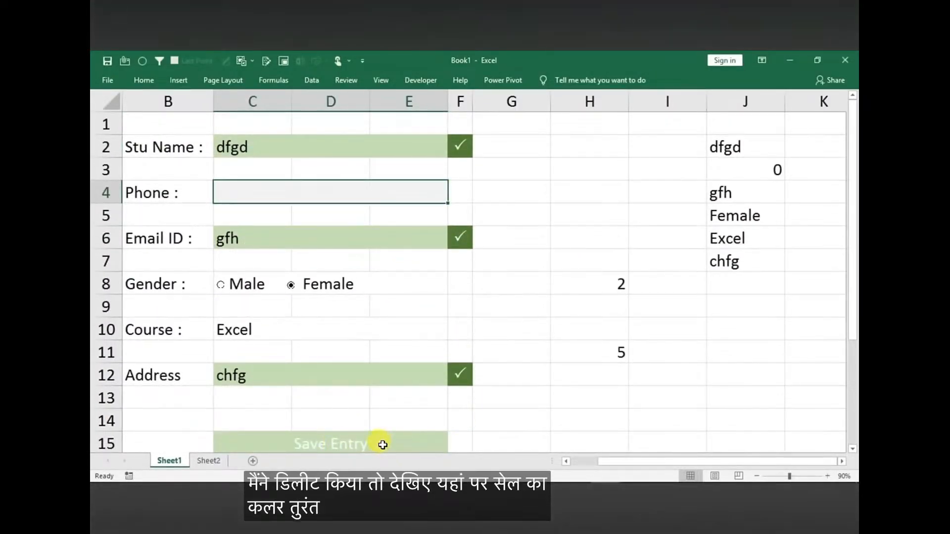
{"action": "type", "text": "cf"}
{"action": "left_click", "coordinate": [318, 262]}
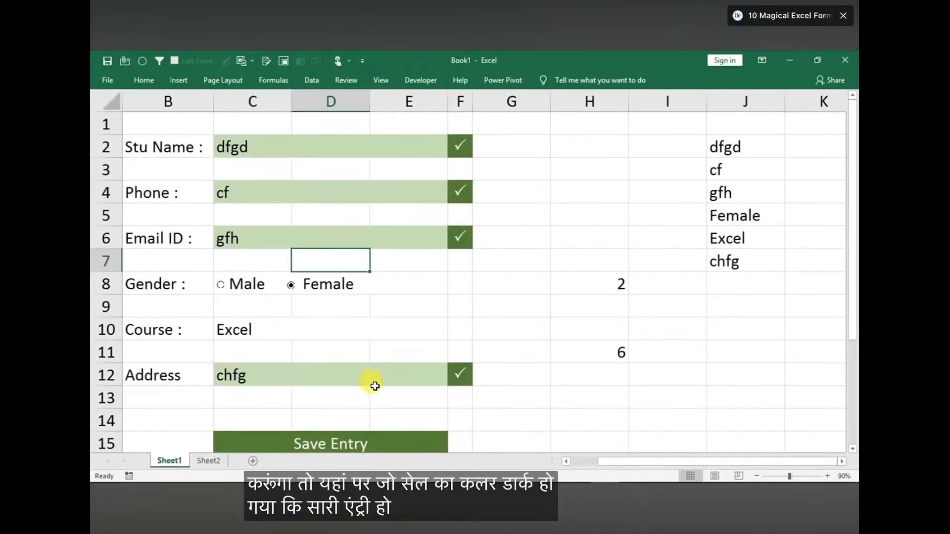
Test the Save Entry formatting again by clearing the Address entry and entering "fghf"
{"action": "left_click", "coordinate": [310, 369]}
{"action": "key", "text": "Delete"}
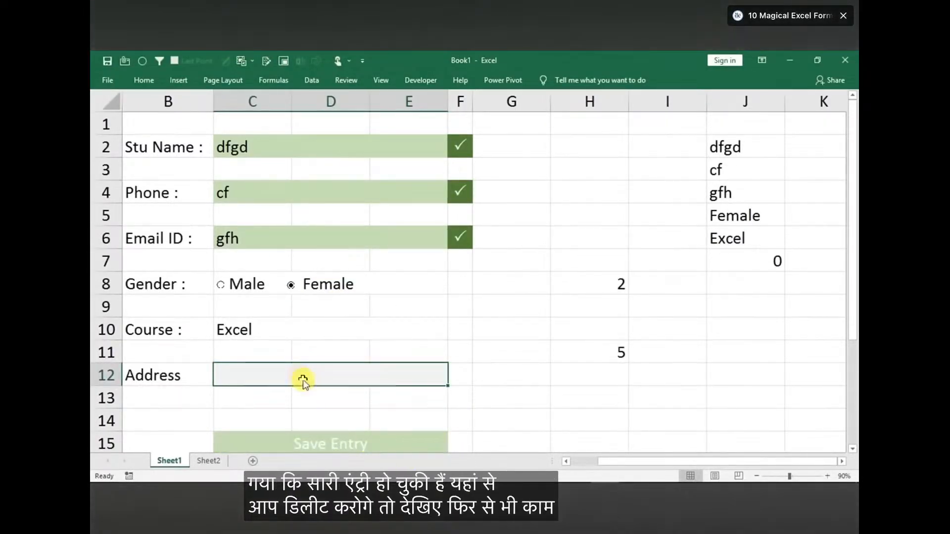
{"action": "type", "text": "fghf"}
{"action": "left_click", "coordinate": [508, 419]}
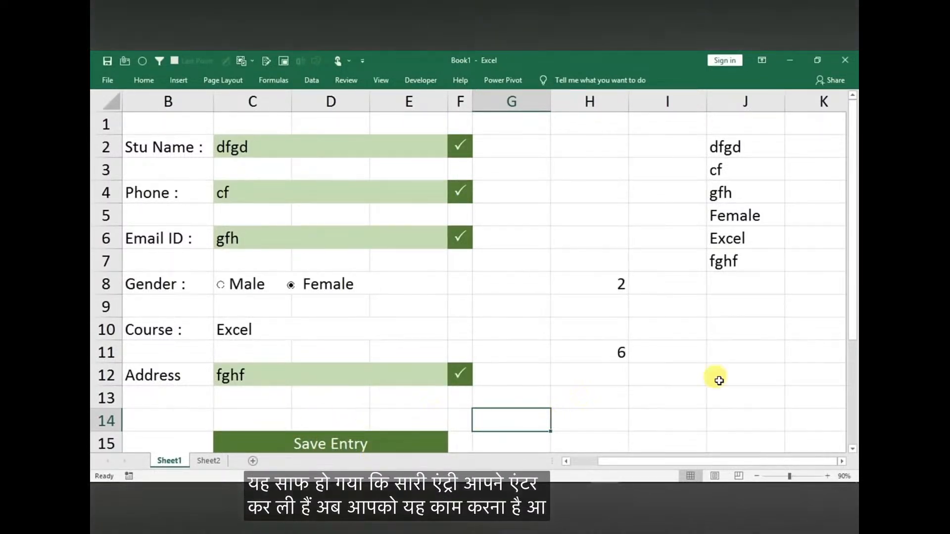
Cut the whole Save Entry row, row 15, and paste it further down at row 24
{"action": "left_click_drag", "start_coordinate": [851, 269], "coordinate": [853, 299]}
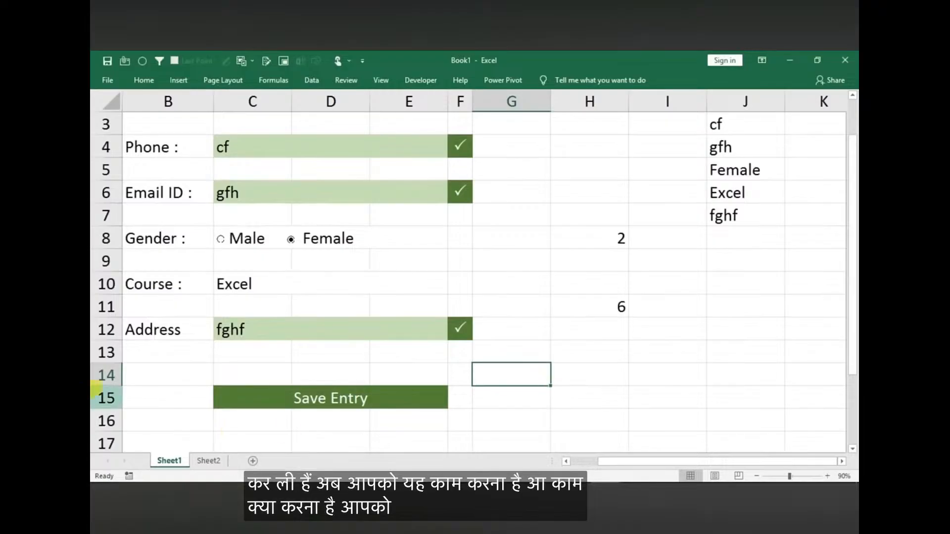
{"action": "left_click", "coordinate": [104, 398]}
{"action": "key", "text": "ctrl+x"}
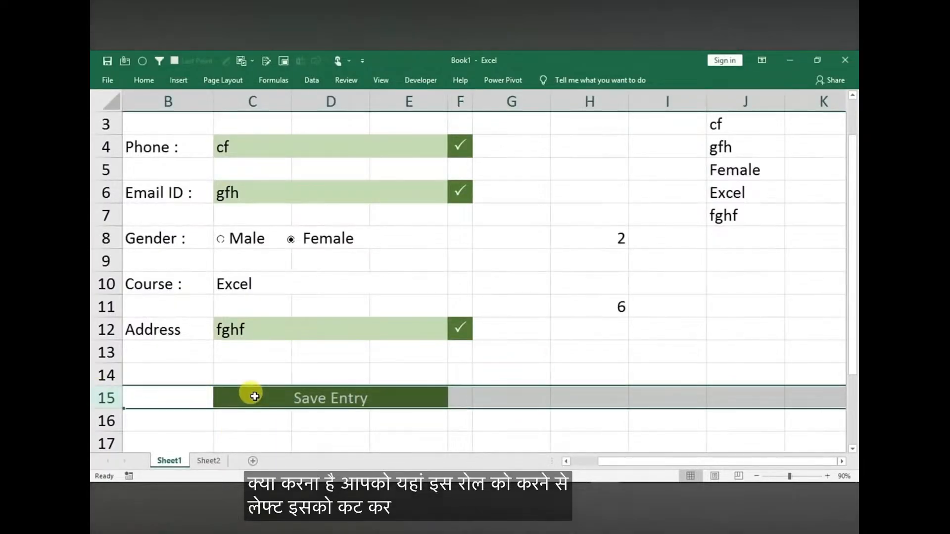
{"action": "key", "text": "Down"}
{"action": "key", "text": "Down"}
{"action": "key", "text": "Down"}
{"action": "key", "text": "Down"}
{"action": "key", "text": "Down"}
{"action": "key", "text": "Down"}
{"action": "key", "text": "Down"}
{"action": "key", "text": "Down"}
{"action": "key", "text": "Down"}
{"action": "key", "text": "Down"}
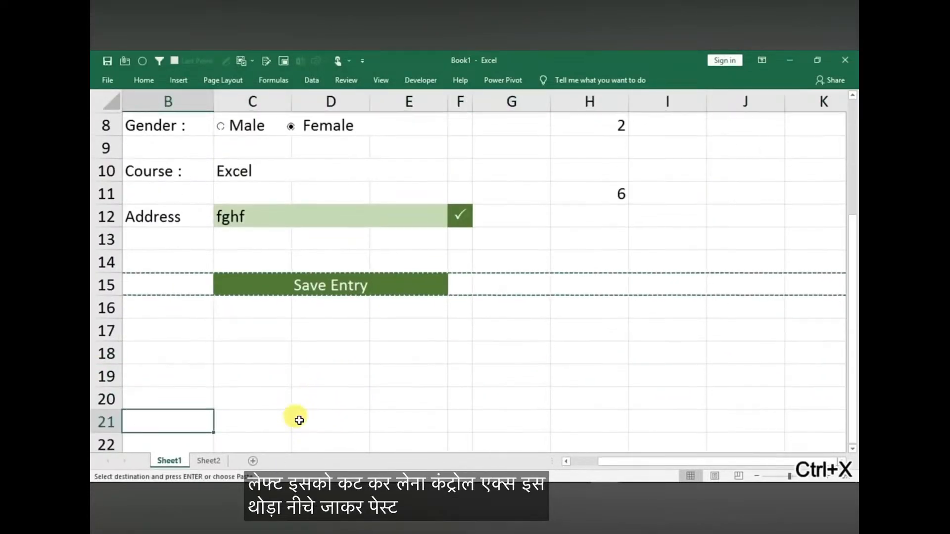
{"action": "left_click", "coordinate": [108, 395]}
{"action": "key", "text": "ctrl+v"}
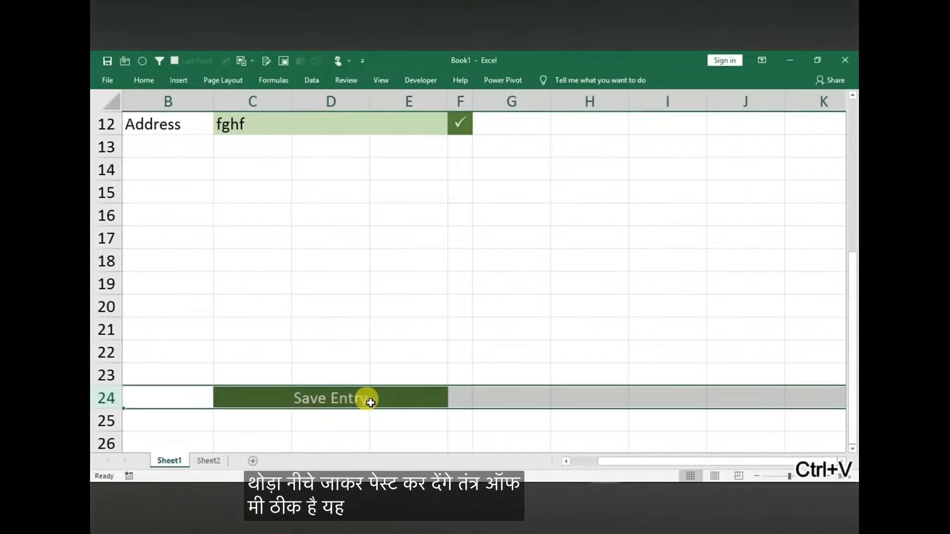
Copy the merged Save Entry cell in row 24 and paste it as a linked picture
{"action": "left_click", "coordinate": [368, 402]}
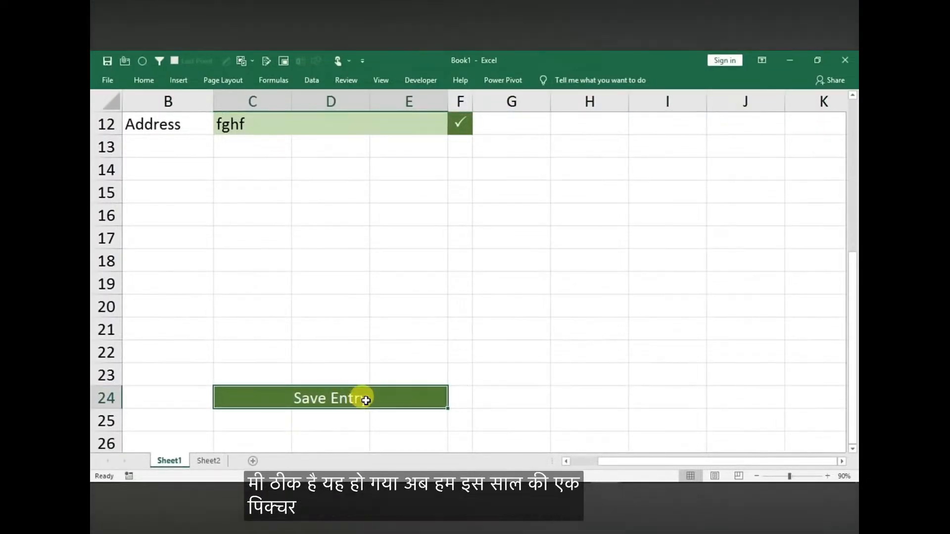
{"action": "left_click", "coordinate": [477, 361]}
{"action": "left_click", "coordinate": [324, 399]}
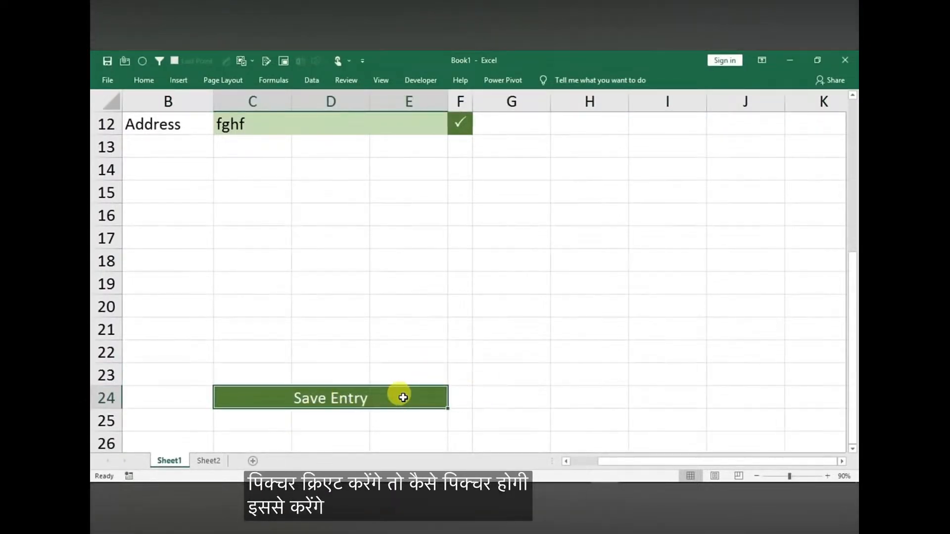
{"action": "key", "text": "ctrl+c"}
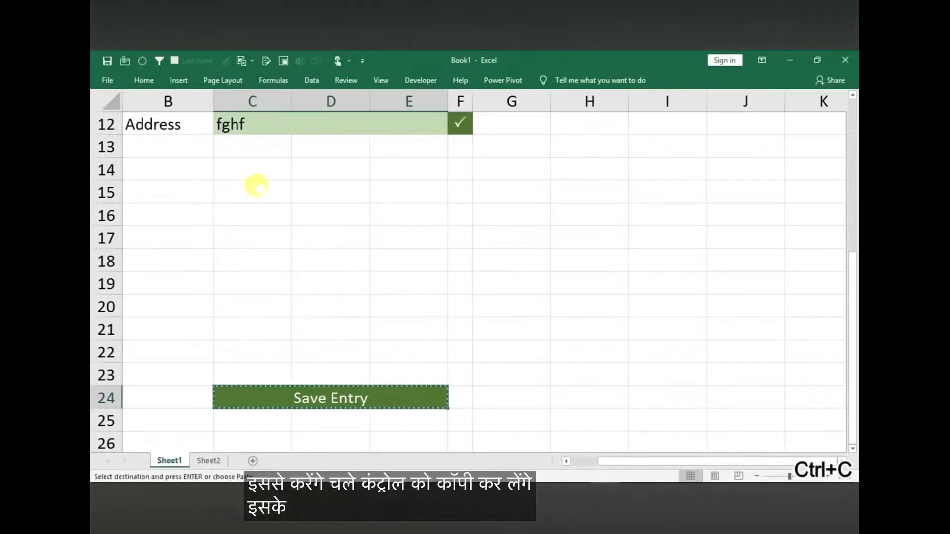
{"action": "left_click", "coordinate": [144, 80]}
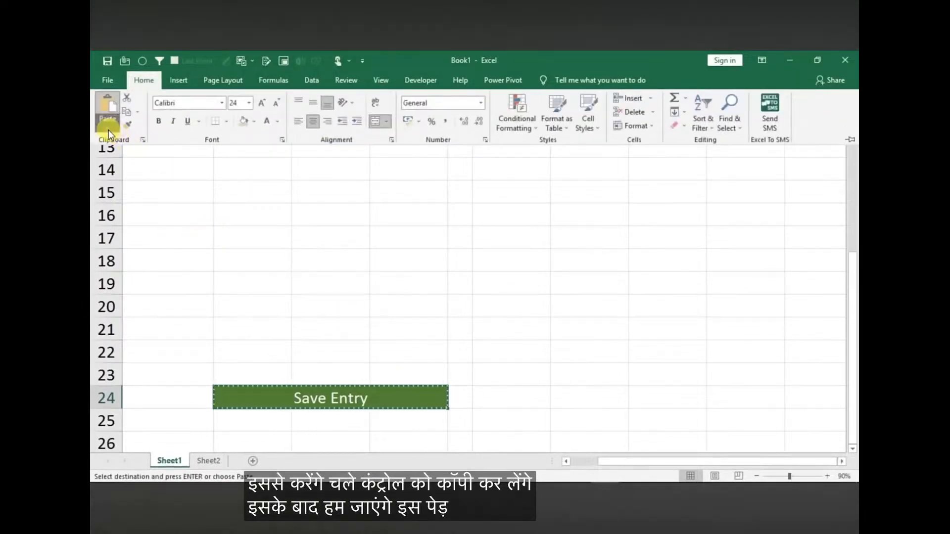
{"action": "left_click", "coordinate": [108, 130]}
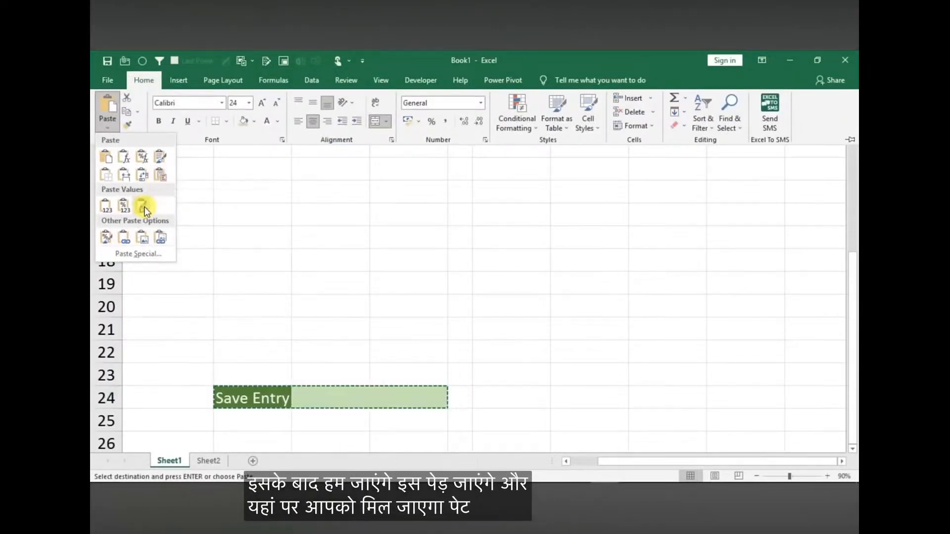
{"action": "left_click", "coordinate": [156, 238]}
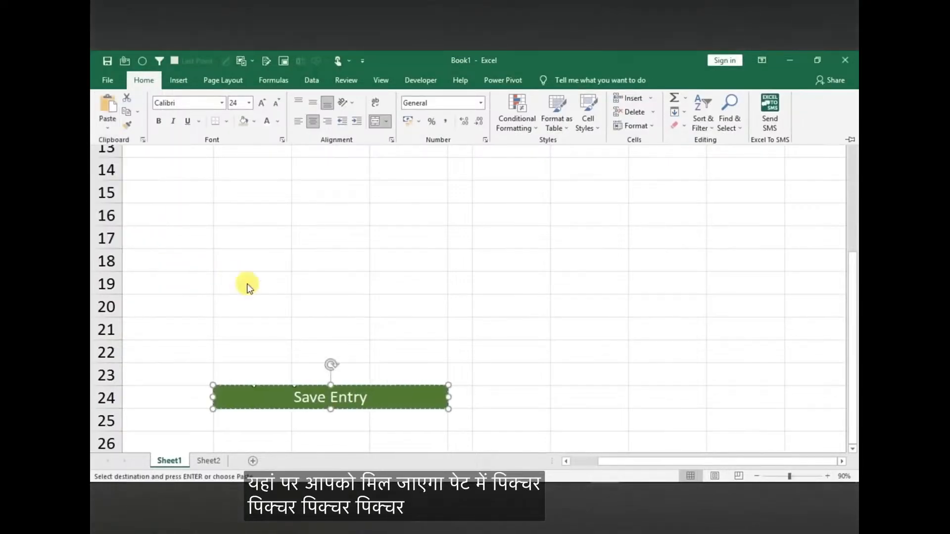
Move the linked Save Entry picture up to row 14, just below the Address field
{"action": "left_click", "coordinate": [344, 391]}
{"action": "left_click_drag", "start_coordinate": [342, 396], "coordinate": [357, 163]}
{"action": "left_click", "coordinate": [579, 278]}
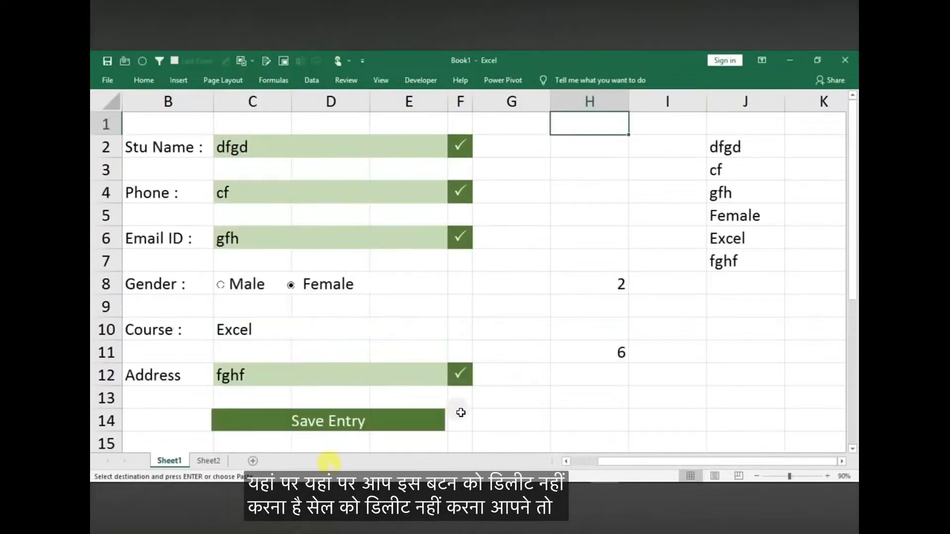
Apply a drop-shadow picture style to the Save Entry picture in row 14
{"action": "left_click", "coordinate": [500, 426]}
{"action": "left_click", "coordinate": [376, 421]}
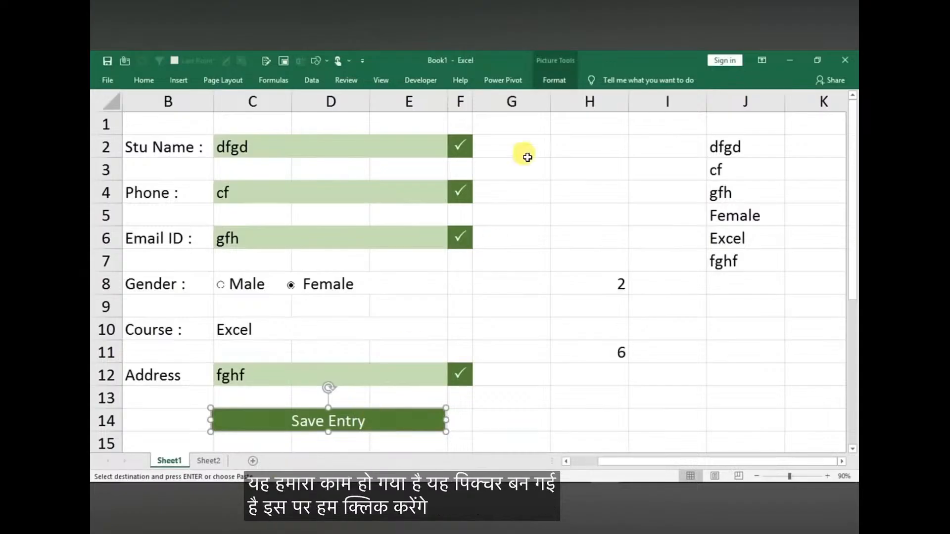
{"action": "left_click", "coordinate": [554, 82]}
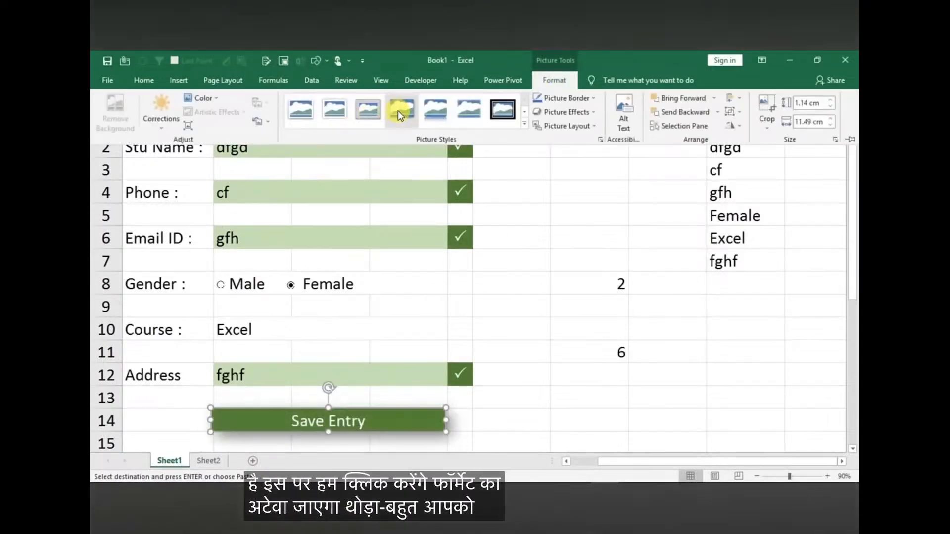
{"action": "left_click", "coordinate": [452, 323]}
Test the linked Save Entry picture by clearing the Email ID entry and entering "dfdfd" in its place
{"action": "left_click", "coordinate": [271, 230]}
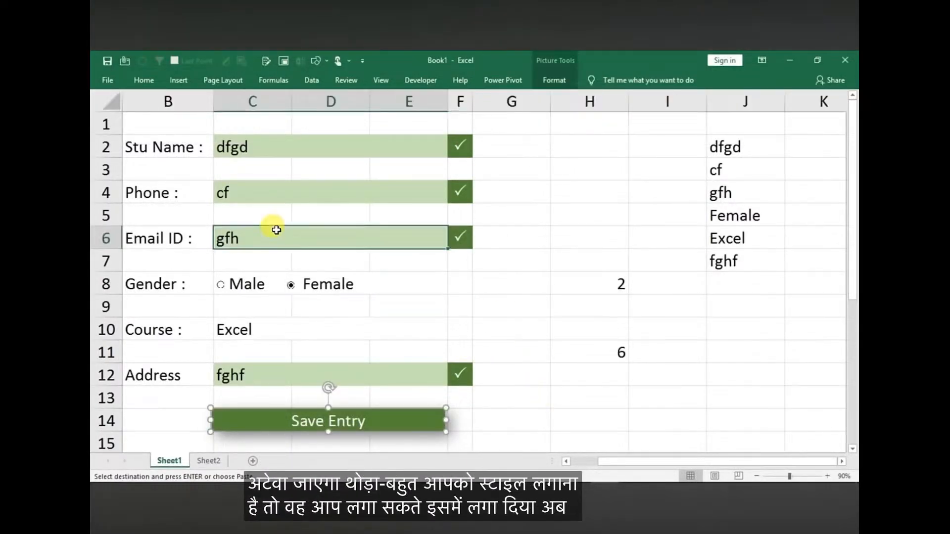
{"action": "key", "text": "Delete"}
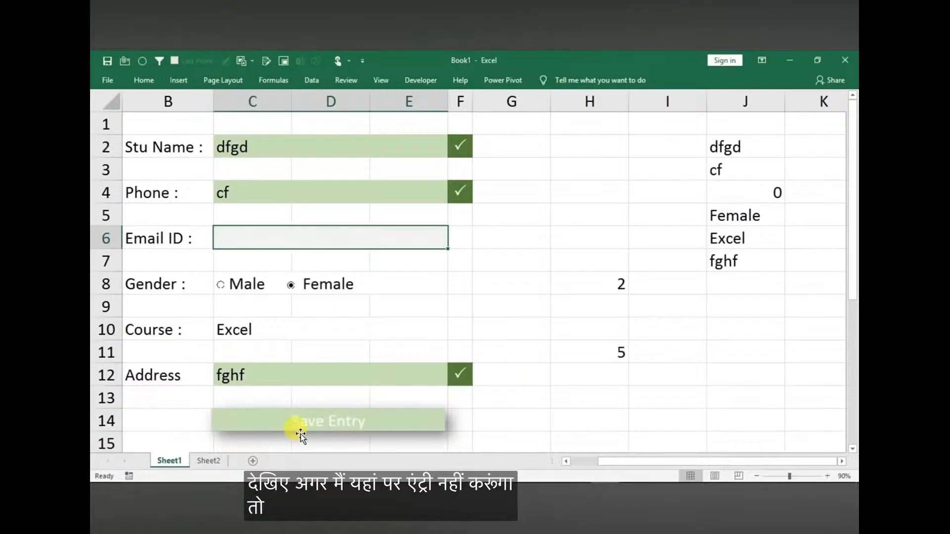
{"action": "type", "text": "dfdfd"}
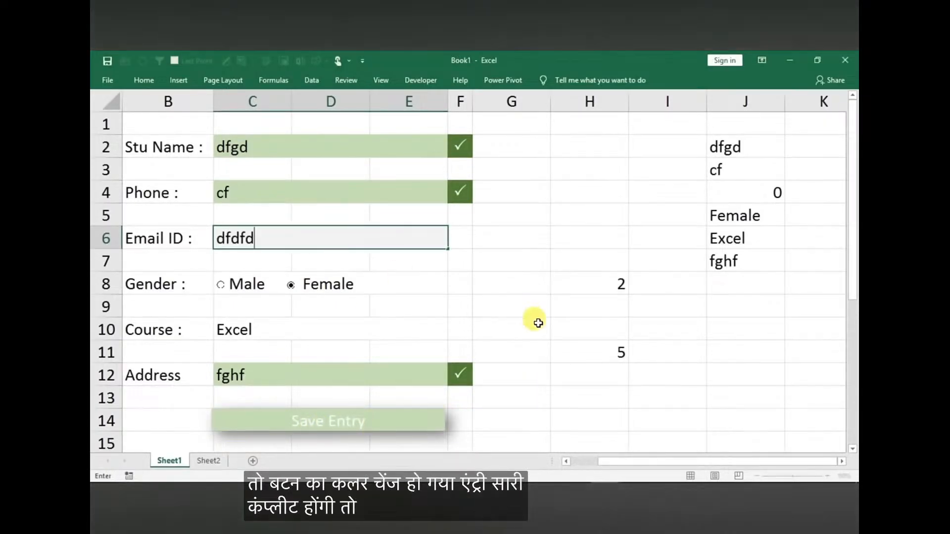
{"action": "left_click", "coordinate": [535, 323]}
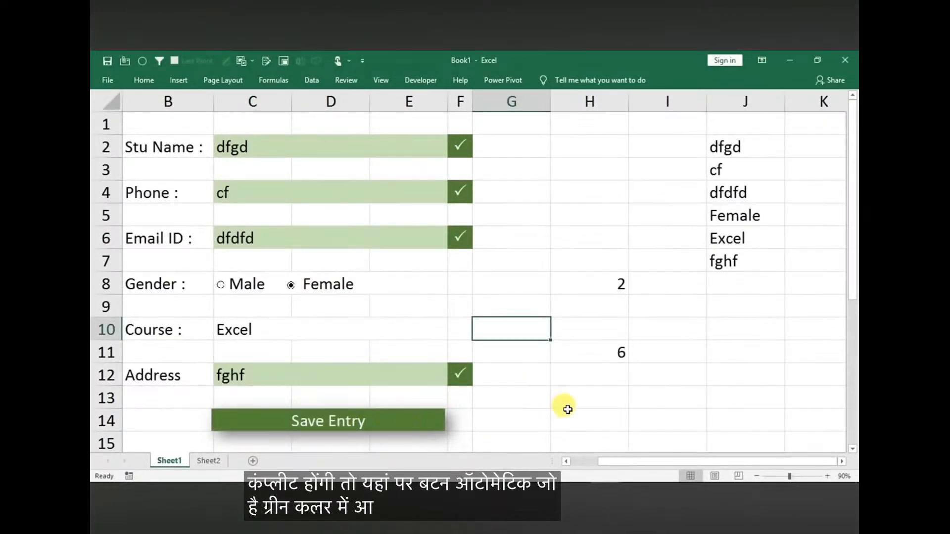
Convert range A2:F5 on Sheet2, from Emp Name to Emp Address, into a table with headers
{"action": "left_click", "coordinate": [366, 331]}
{"action": "left_click", "coordinate": [198, 458]}
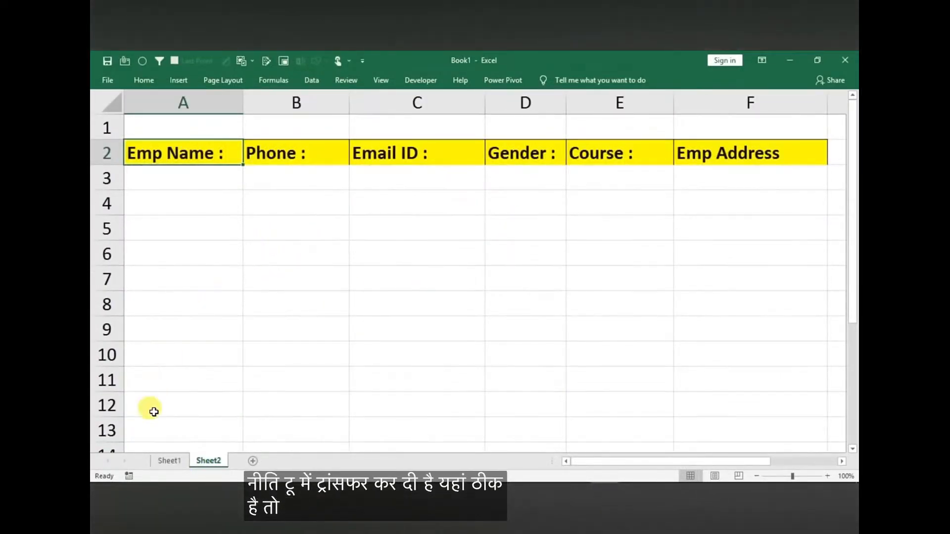
{"action": "left_click", "coordinate": [167, 459]}
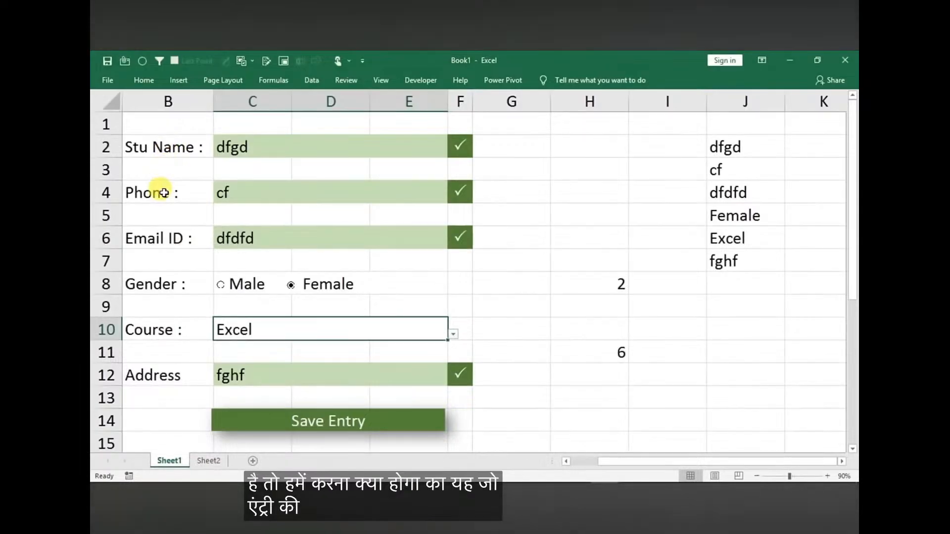
{"action": "left_click", "coordinate": [207, 461]}
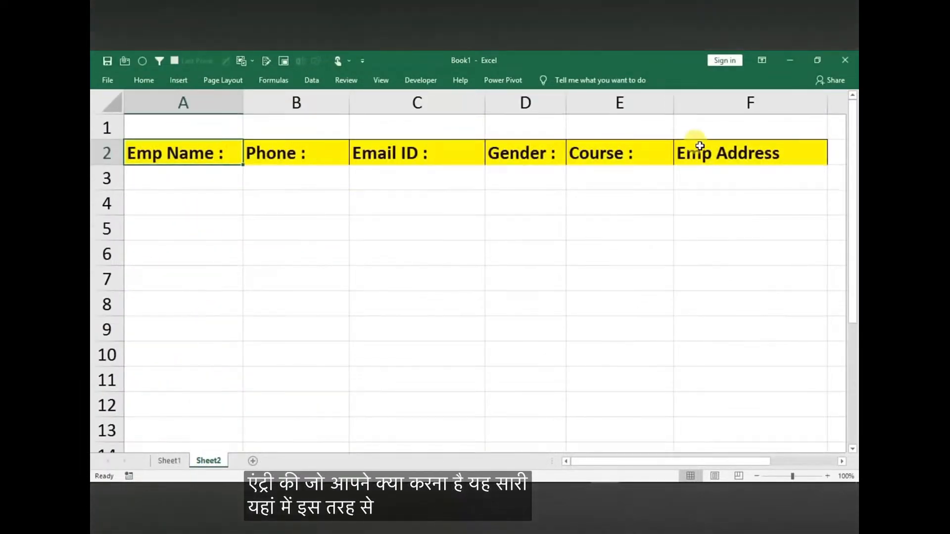
{"action": "mouse_move", "coordinate": [233, 150]}
{"action": "left_mouse_down"}
{"action": "mouse_move", "coordinate": [684, 206]}
{"action": "mouse_move", "coordinate": [719, 234]}
{"action": "left_mouse_up"}
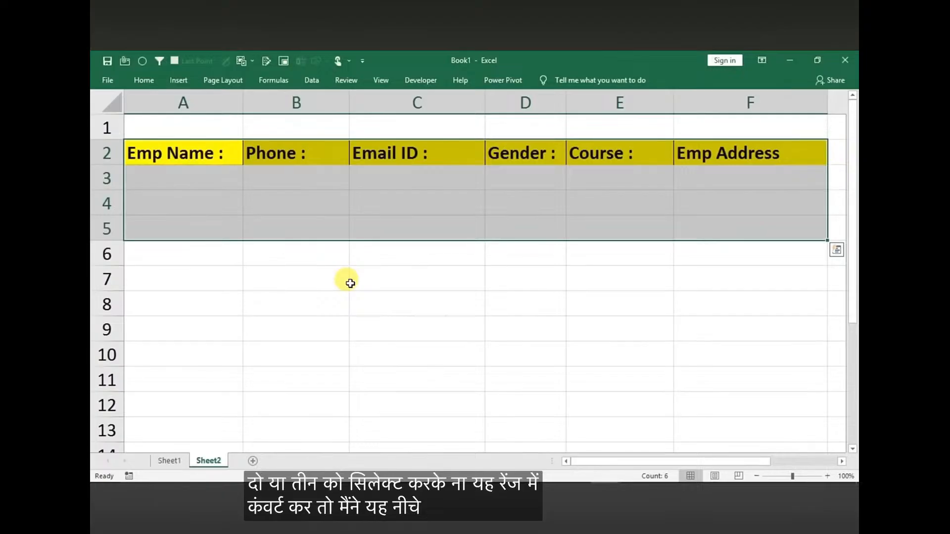
{"action": "key", "text": "ctrl+t"}
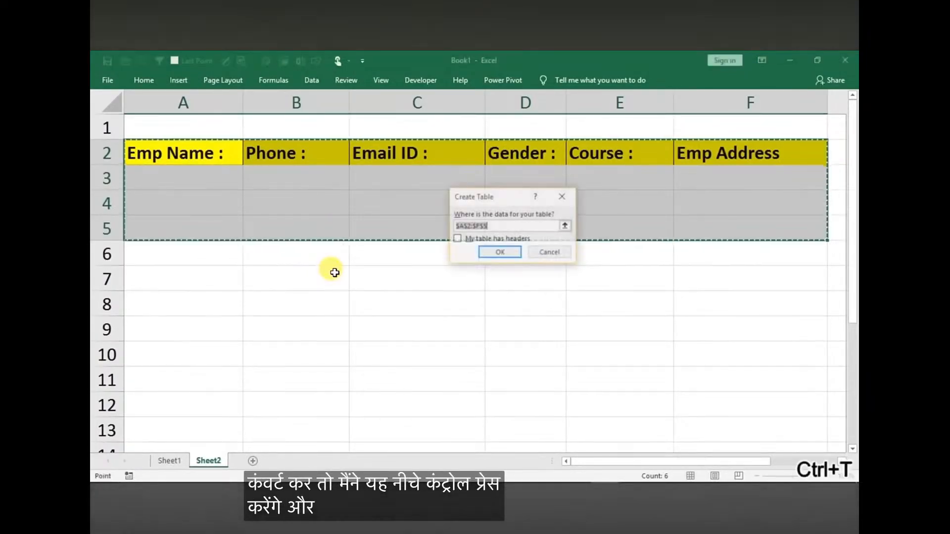
{"action": "left_click", "coordinate": [468, 241]}
{"action": "left_click", "coordinate": [491, 254]}
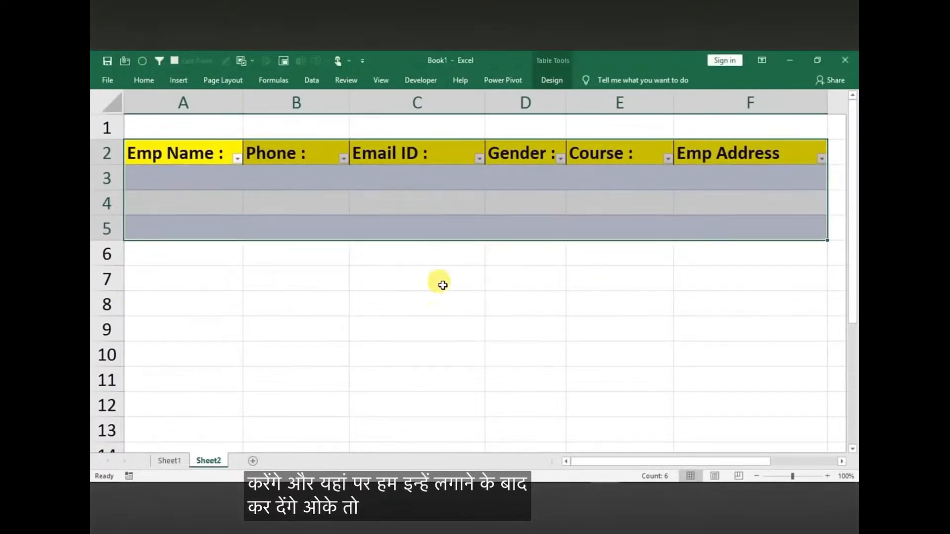
{"action": "left_click", "coordinate": [450, 345]}
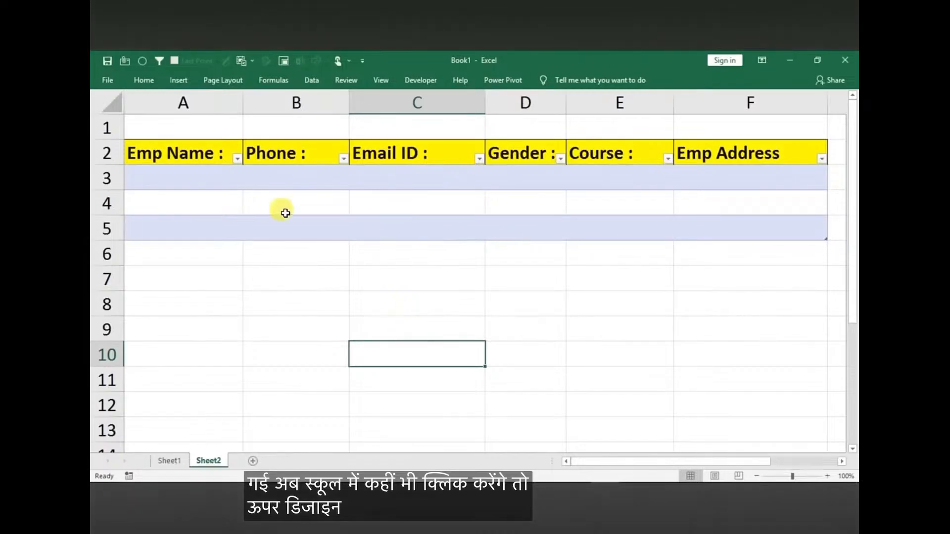
Turn off banded rows for the Sheet2 table and apply the first black Medium table style
{"action": "left_click", "coordinate": [389, 198]}
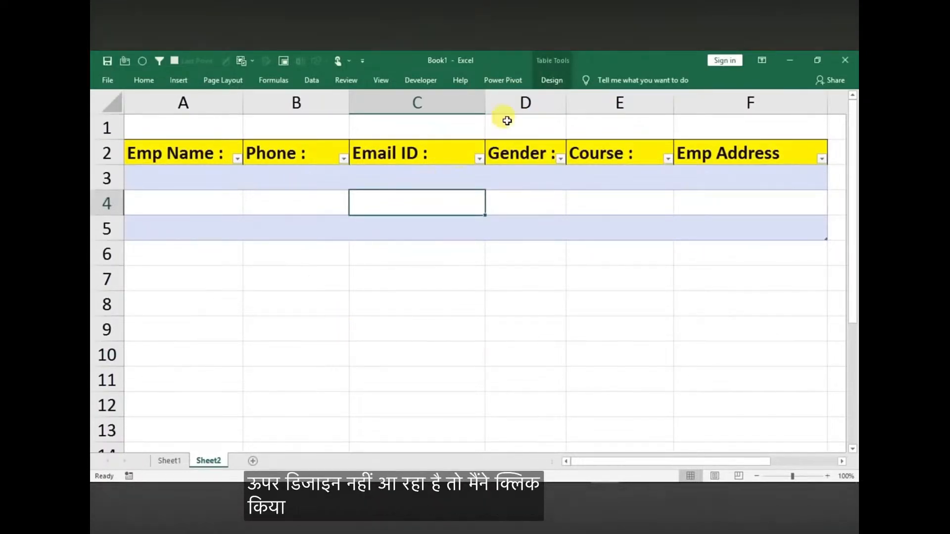
{"action": "left_click", "coordinate": [554, 84]}
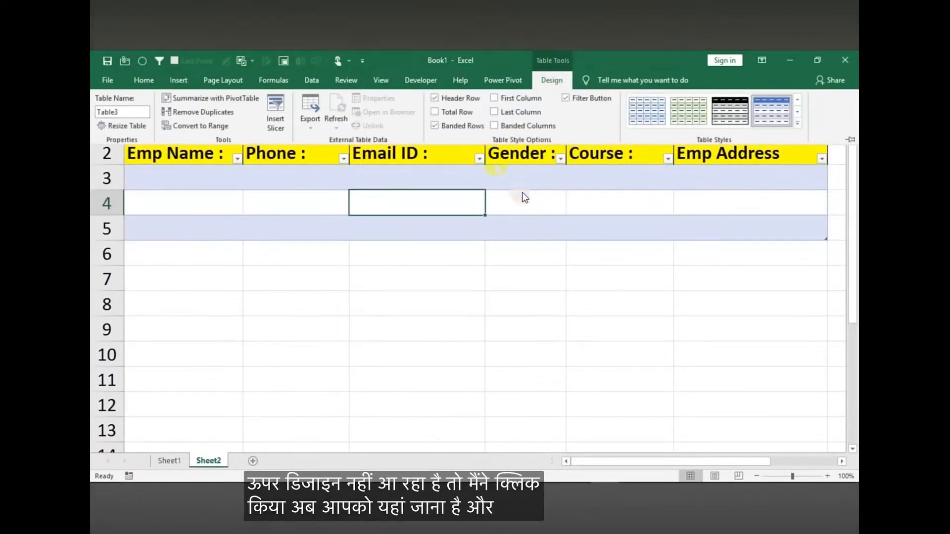
{"action": "left_click", "coordinate": [435, 126]}
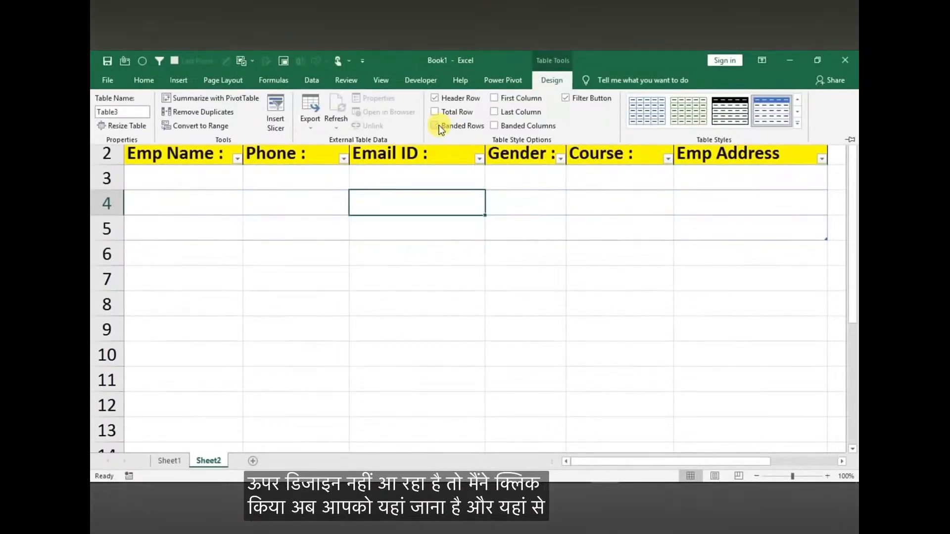
{"action": "left_click", "coordinate": [796, 123]}
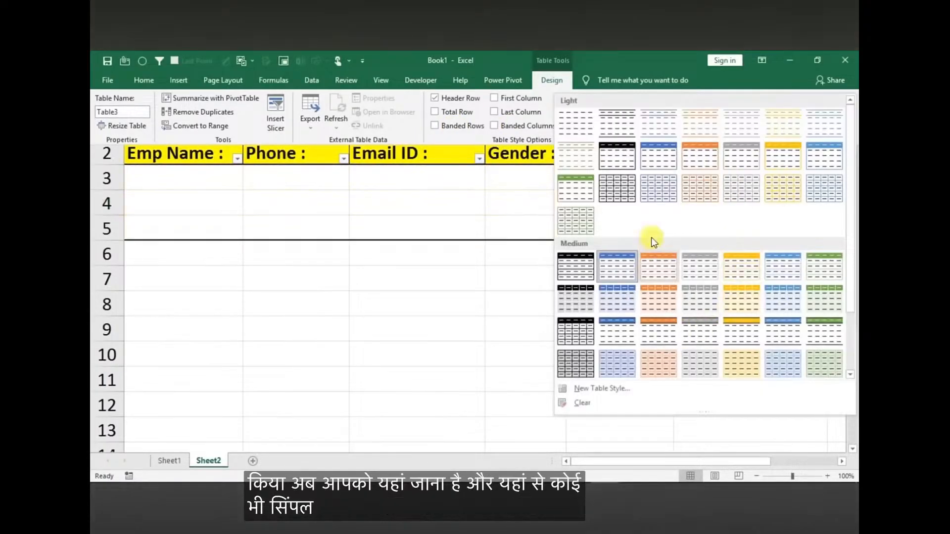
{"action": "left_click", "coordinate": [578, 270]}
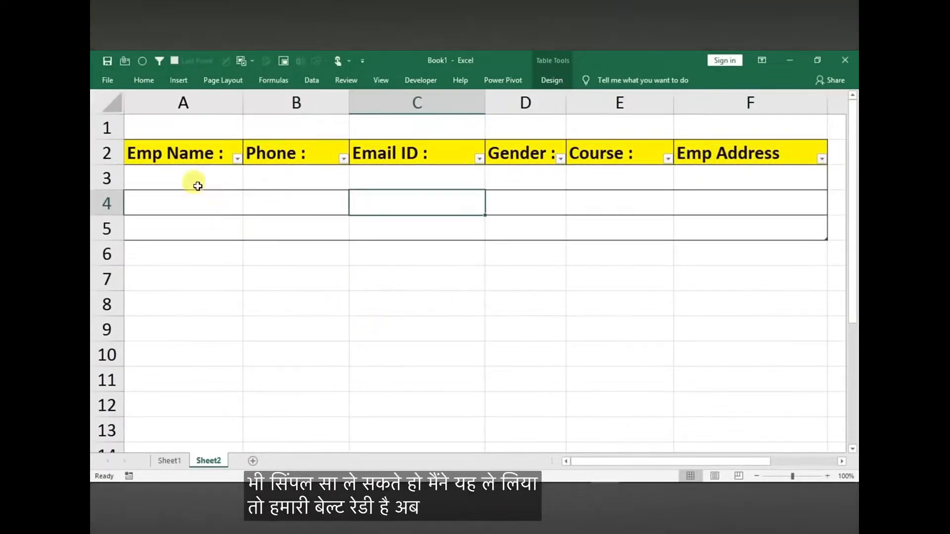
{"action": "left_click", "coordinate": [211, 155]}
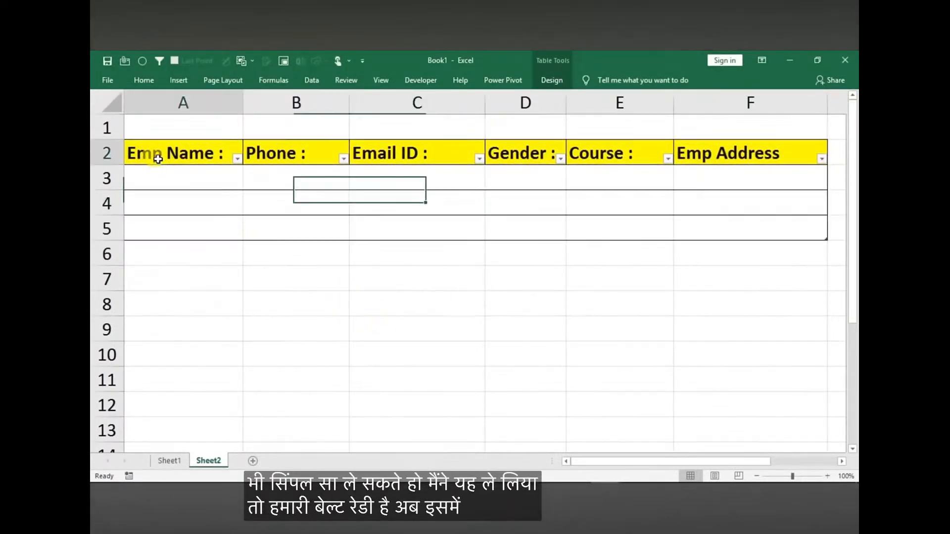
Insert a new blank worksheet right after Sheet1, and return to Sheet1
{"action": "left_click", "coordinate": [165, 461]}
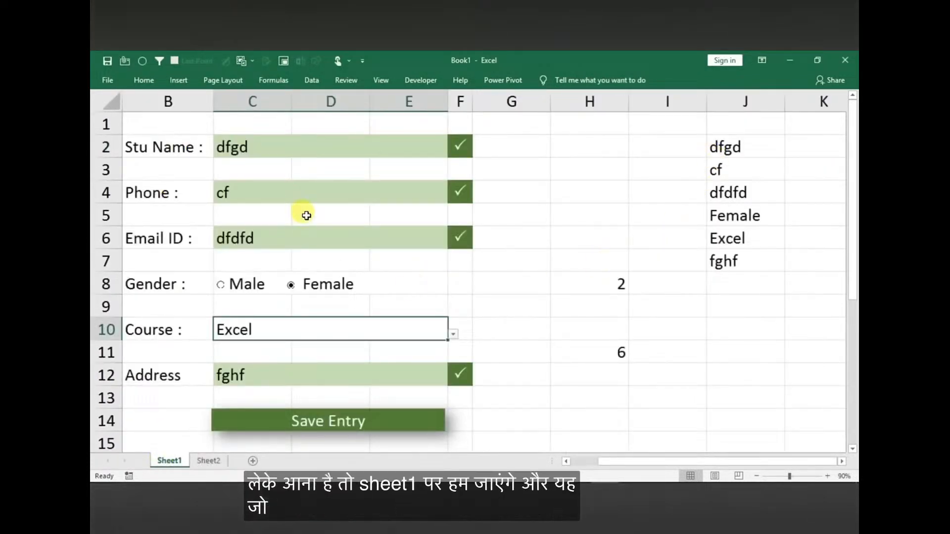
{"action": "left_click", "coordinate": [253, 464]}
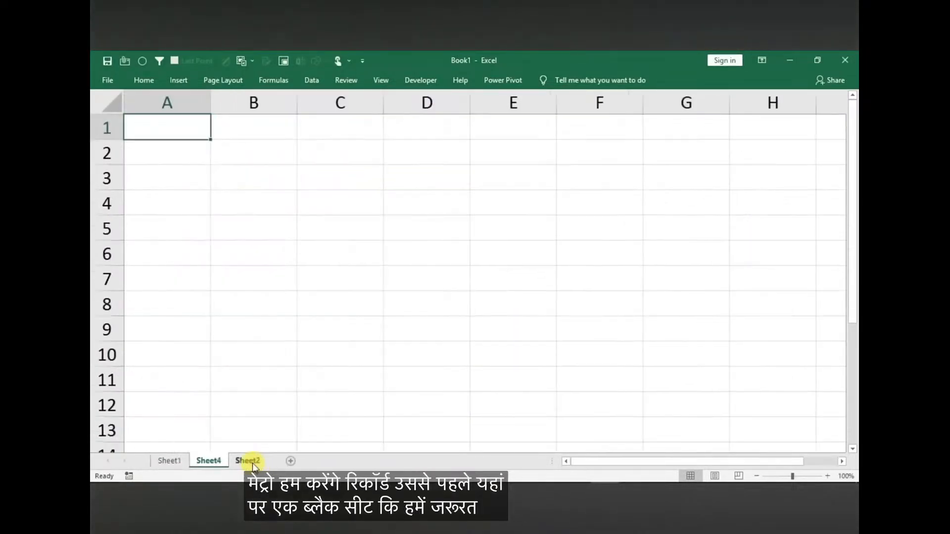
{"action": "left_click", "coordinate": [176, 462]}
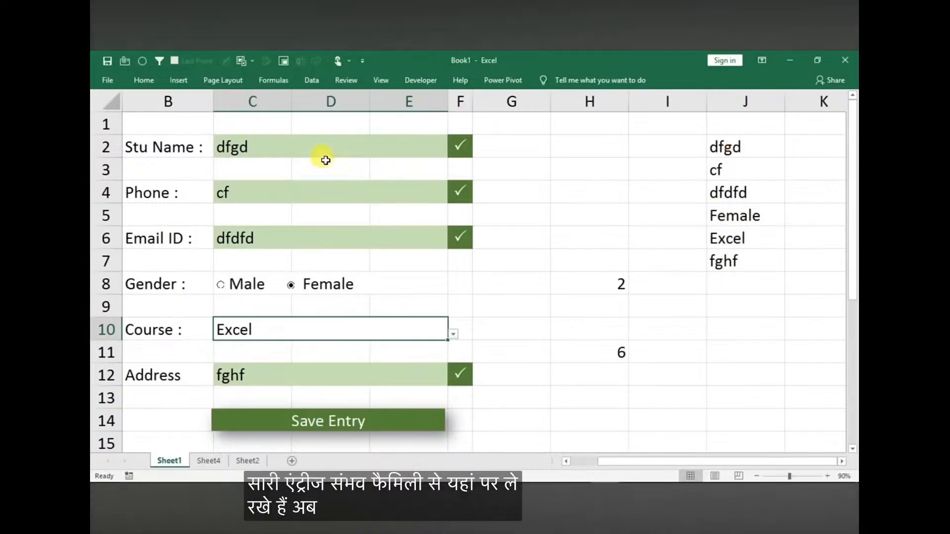
Replace the Phone entry on the form with a sample phone number
{"action": "left_click", "coordinate": [271, 189]}
{"action": "type", "text": "45454545"}
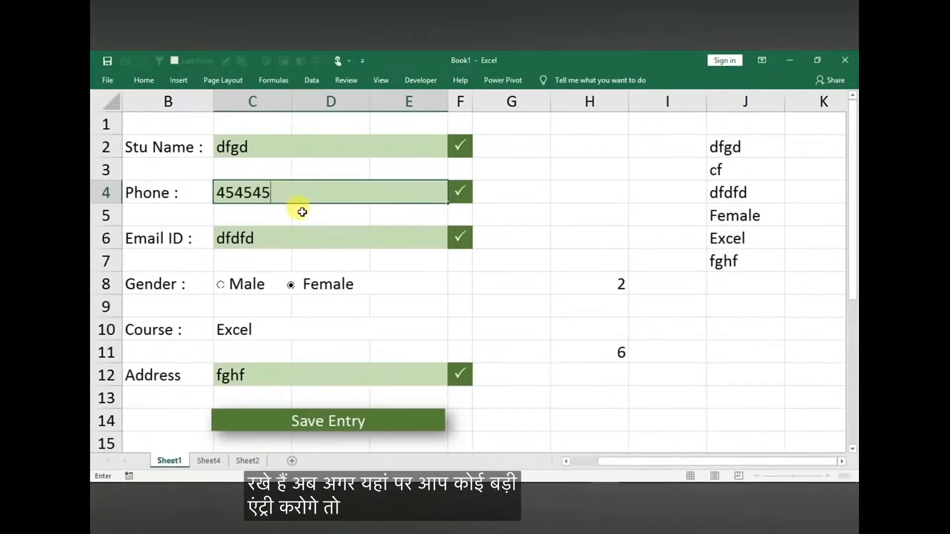
{"action": "key", "text": "Return"}
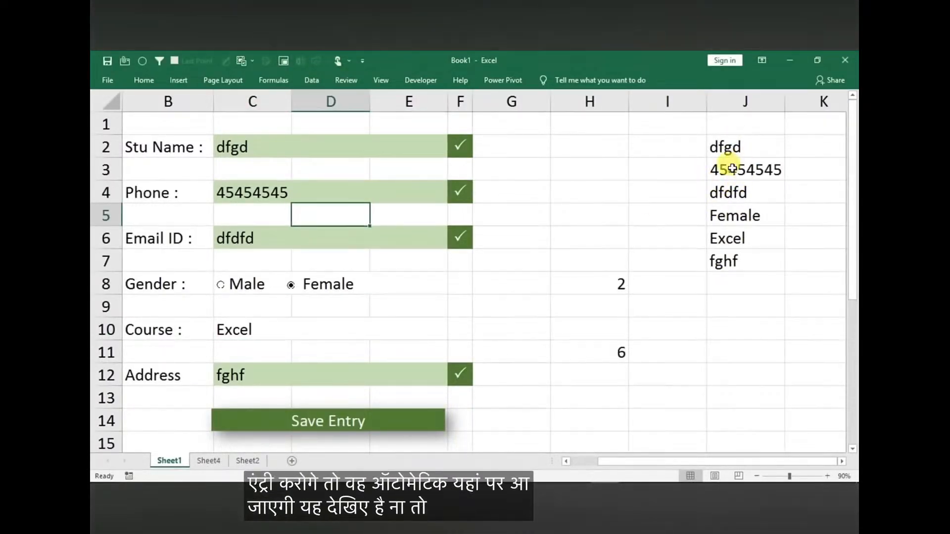
Start recording a macro named abc, stored in This Workbook
{"action": "left_click", "coordinate": [378, 79]}
{"action": "left_click", "coordinate": [709, 127]}
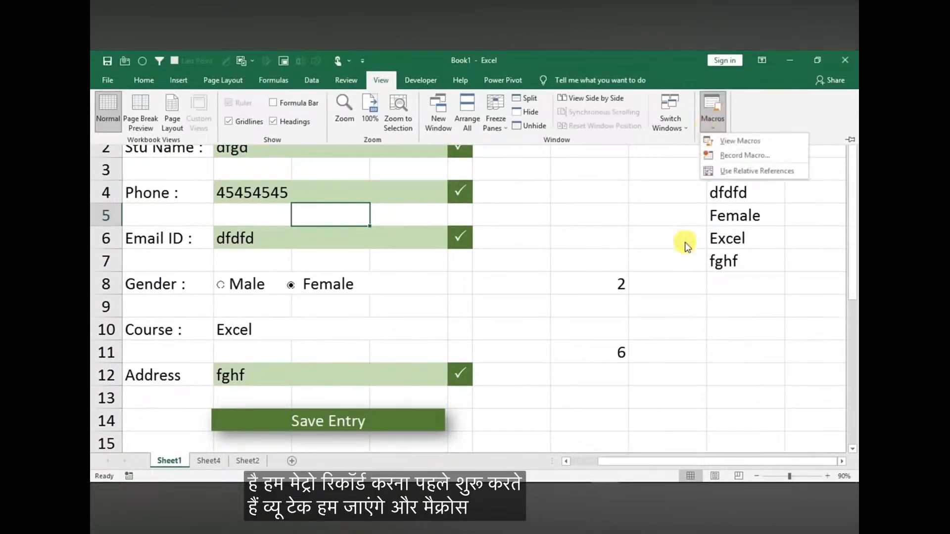
{"action": "left_click", "coordinate": [721, 158]}
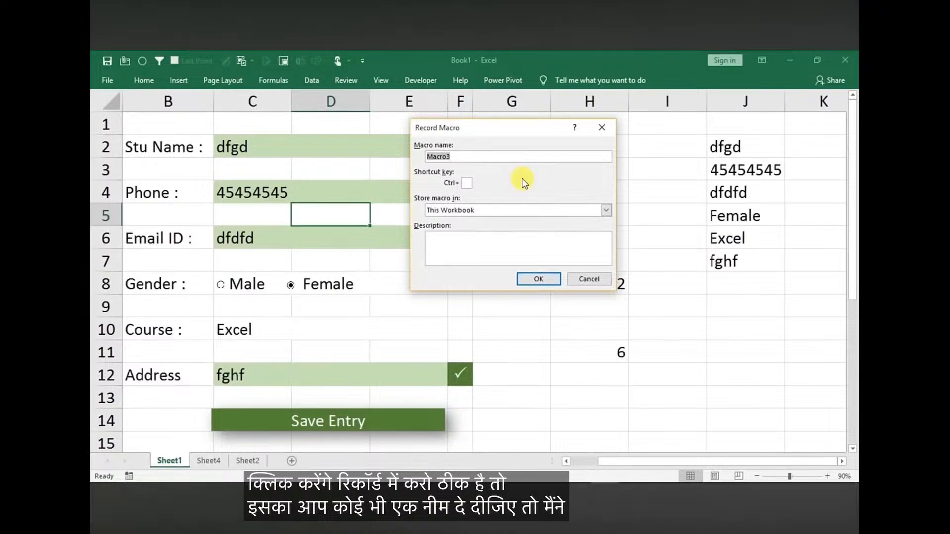
{"action": "type", "text": "abc"}
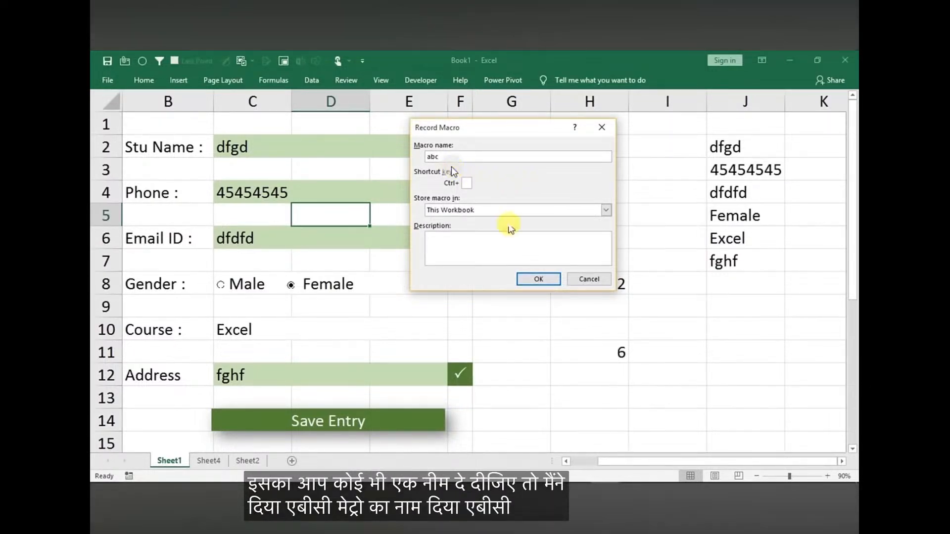
{"action": "left_click", "coordinate": [524, 279]}
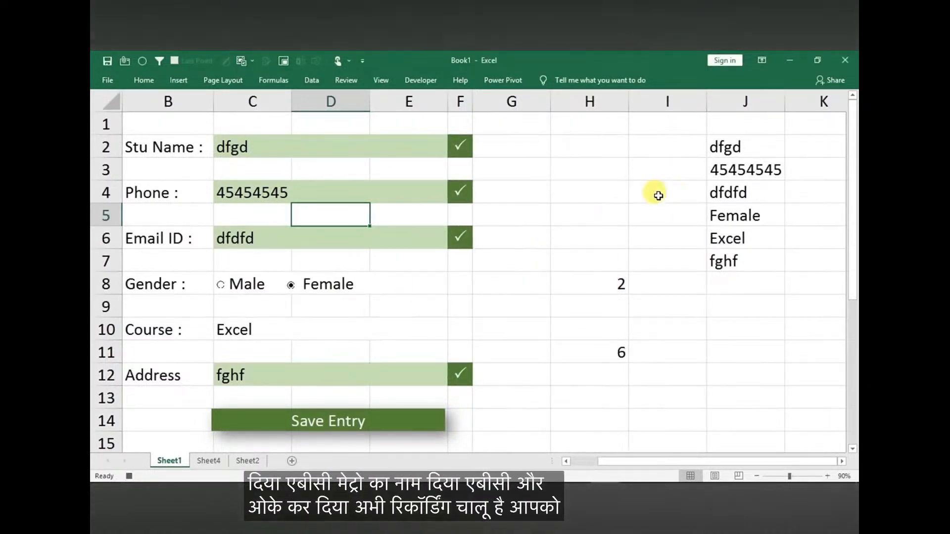
Copy the form's collected entry data in J2:J7 on Sheet1
{"action": "left_click", "coordinate": [735, 146]}
{"action": "key", "text": "shift+Down"}
{"action": "key", "text": "shift+Down"}
{"action": "key", "text": "shift+Down"}
{"action": "key", "text": "shift+Down"}
{"action": "key", "text": "shift+Down"}
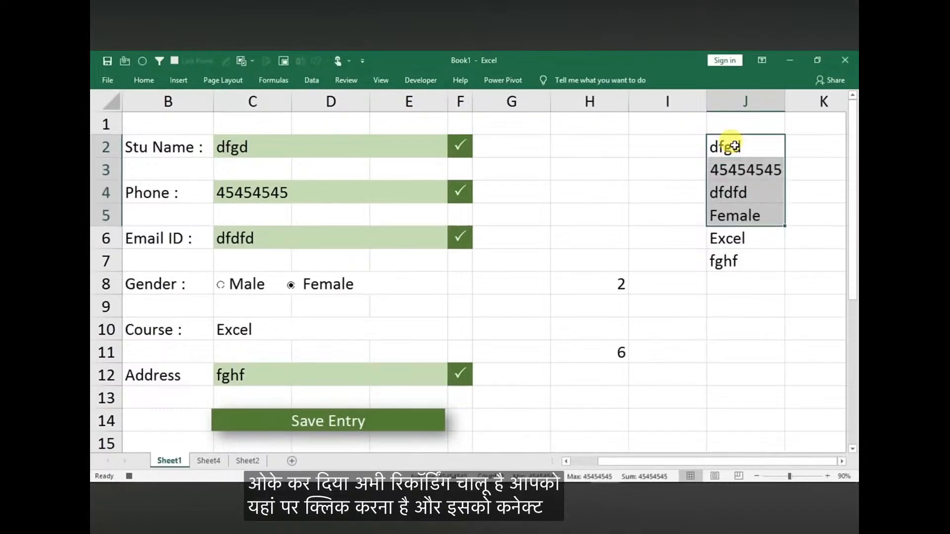
{"action": "key", "text": "ctrl+c"}
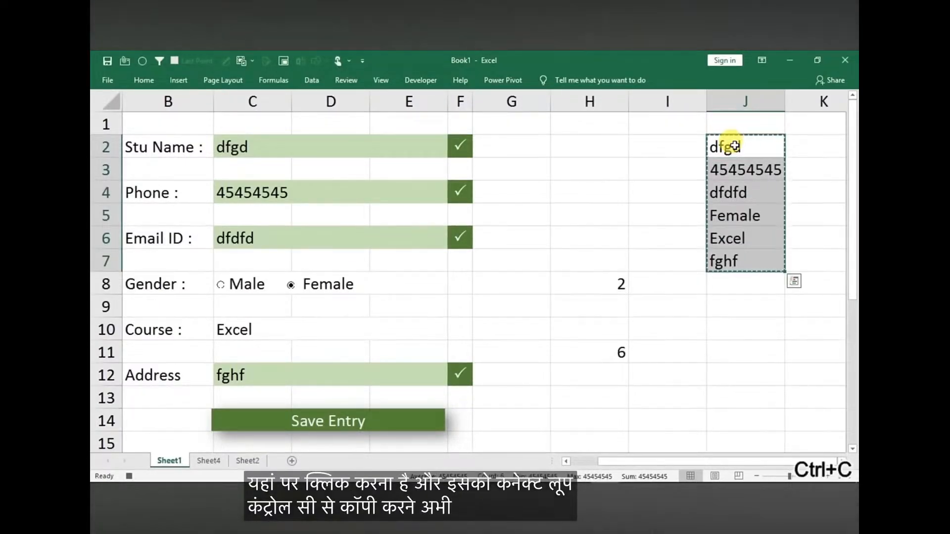
Paste the copied data into cell A1 of Sheet4 as transposed values only
{"action": "left_click", "coordinate": [207, 461]}
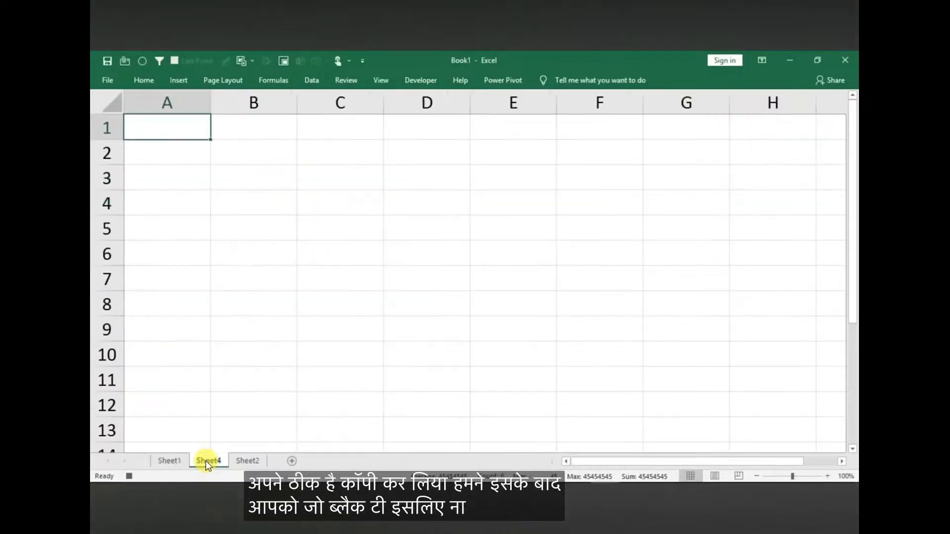
{"action": "right_click", "coordinate": [163, 128]}
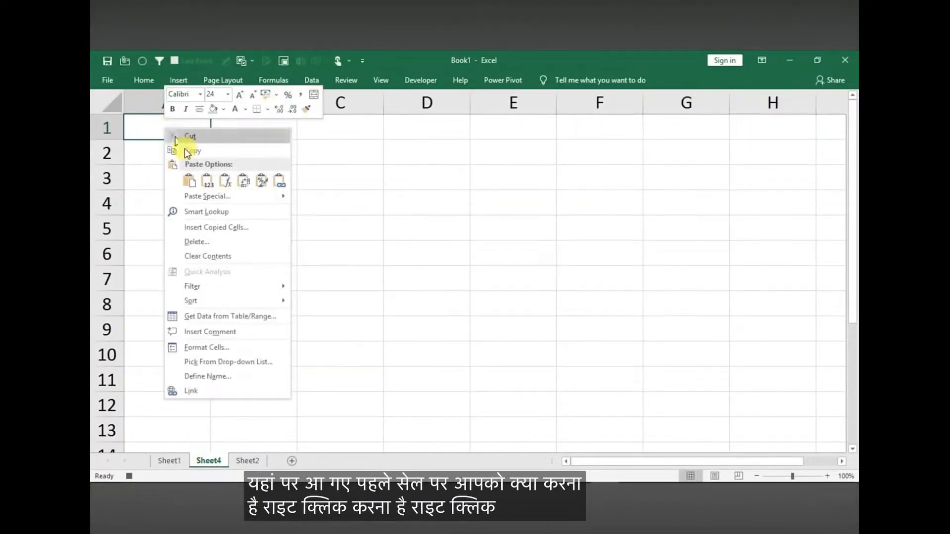
{"action": "left_click", "coordinate": [201, 195]}
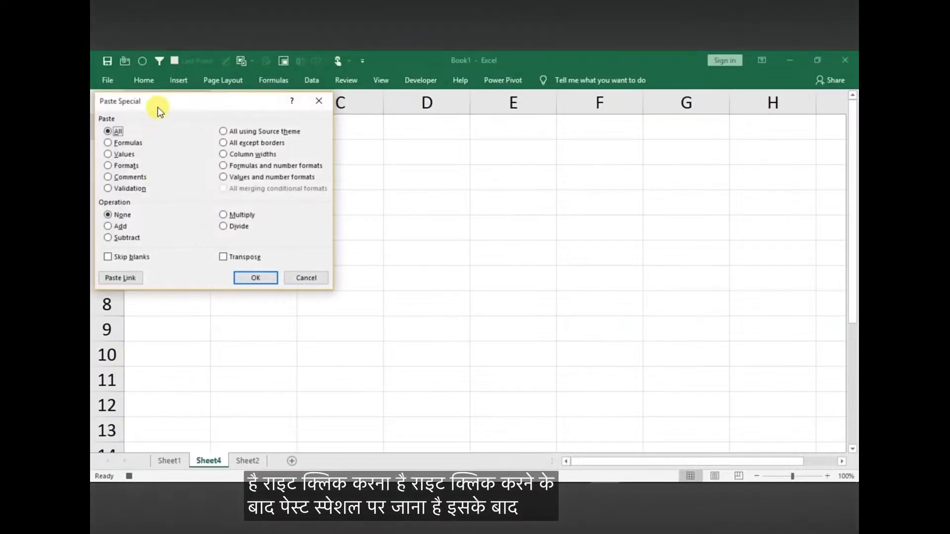
{"action": "left_click_drag", "start_coordinate": [158, 103], "coordinate": [353, 140]}
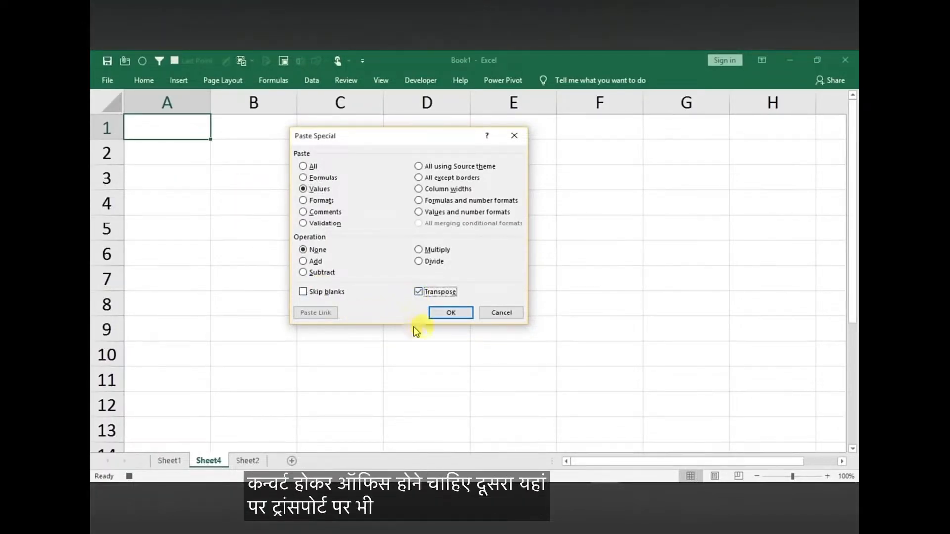
{"action": "left_click", "coordinate": [442, 313]}
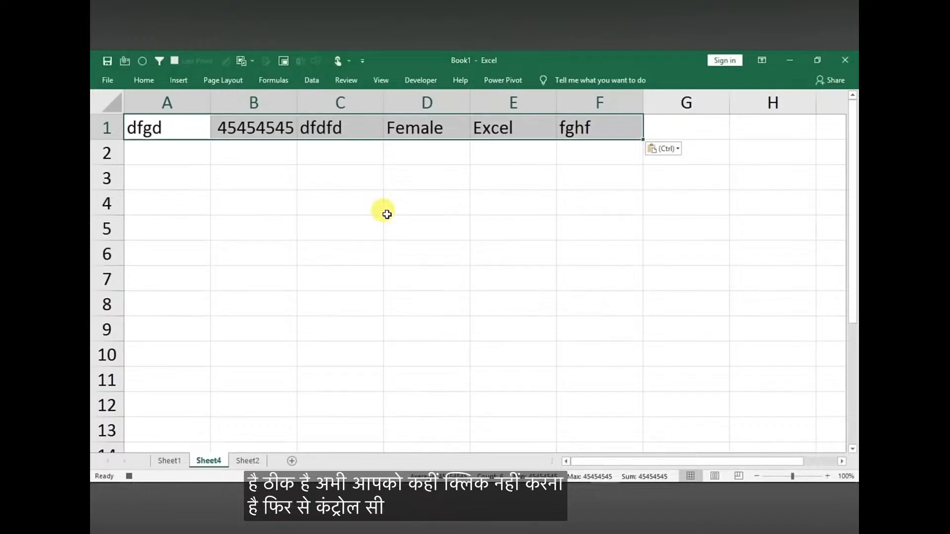
Copy the transposed row A1:F1 on Sheet4 and insert the copied cells at A3 in the Sheet2 table
{"action": "key", "text": "ctrl+c"}
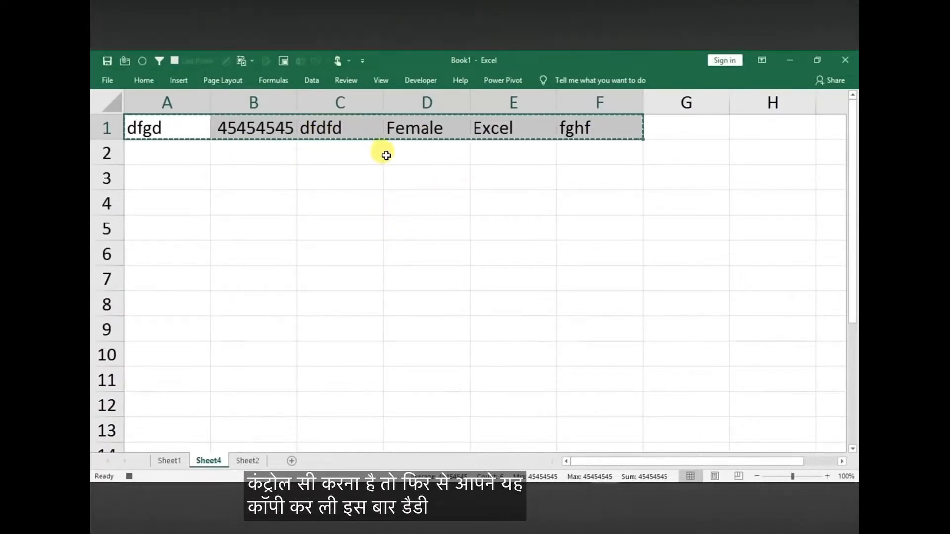
{"action": "left_click", "coordinate": [245, 461]}
{"action": "left_click", "coordinate": [173, 177]}
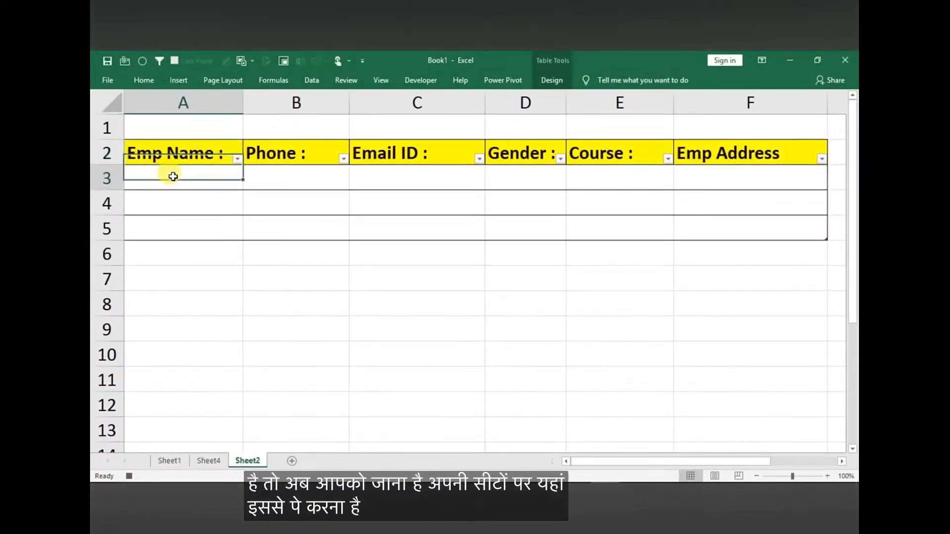
{"action": "left_click", "coordinate": [149, 82]}
{"action": "left_click", "coordinate": [650, 99]}
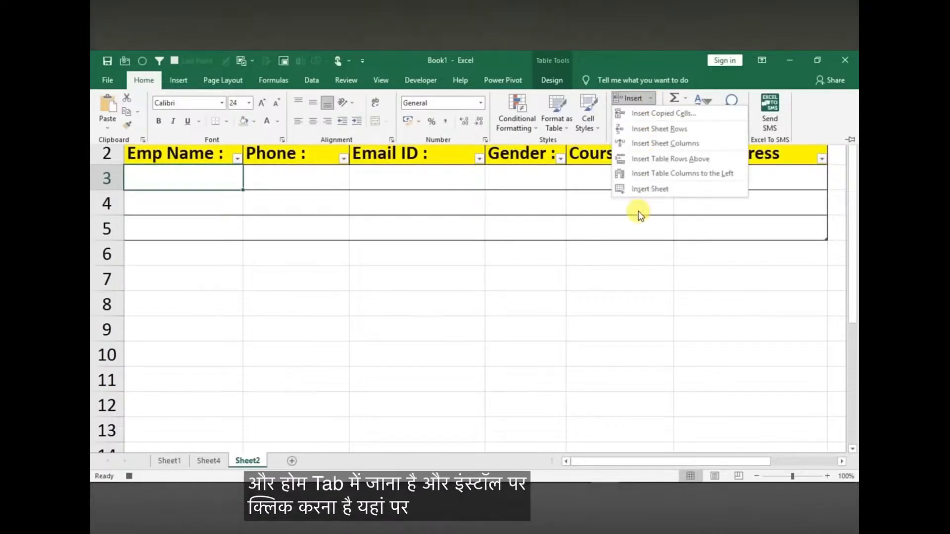
{"action": "left_click", "coordinate": [654, 116]}
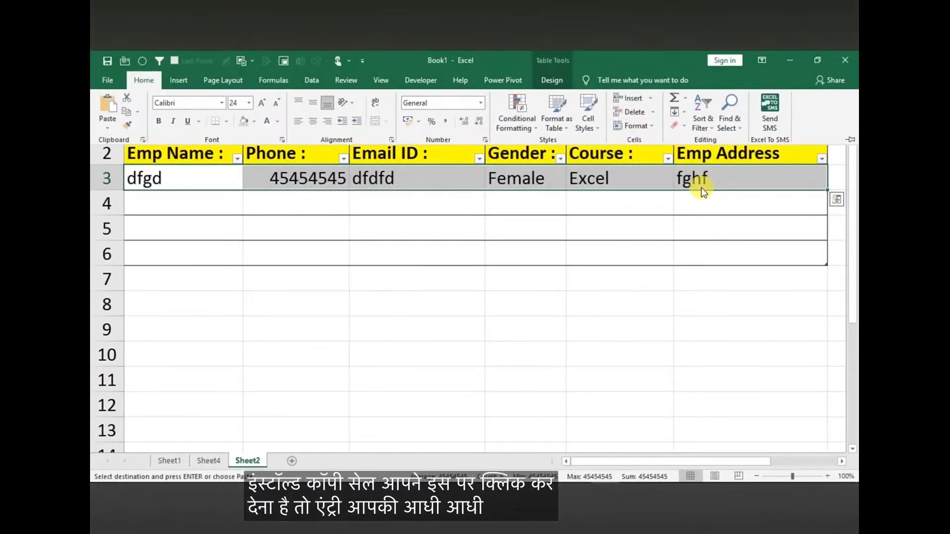
{"action": "left_click", "coordinate": [176, 178]}
{"action": "left_click", "coordinate": [177, 178]}
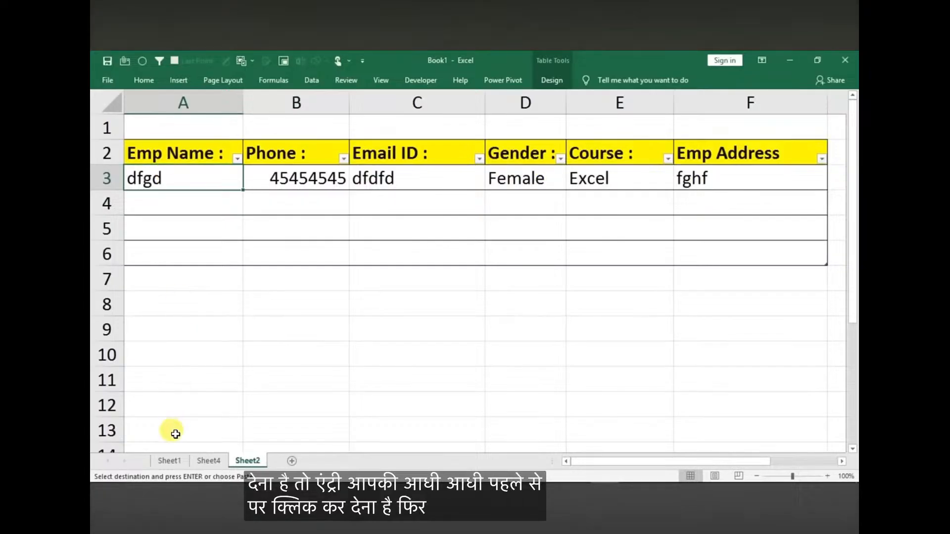
Clear the Stu Name, Phone, Email ID, Course and Address entries on Sheet1, leaving the Stu Name cell selected
{"action": "left_click", "coordinate": [168, 461]}
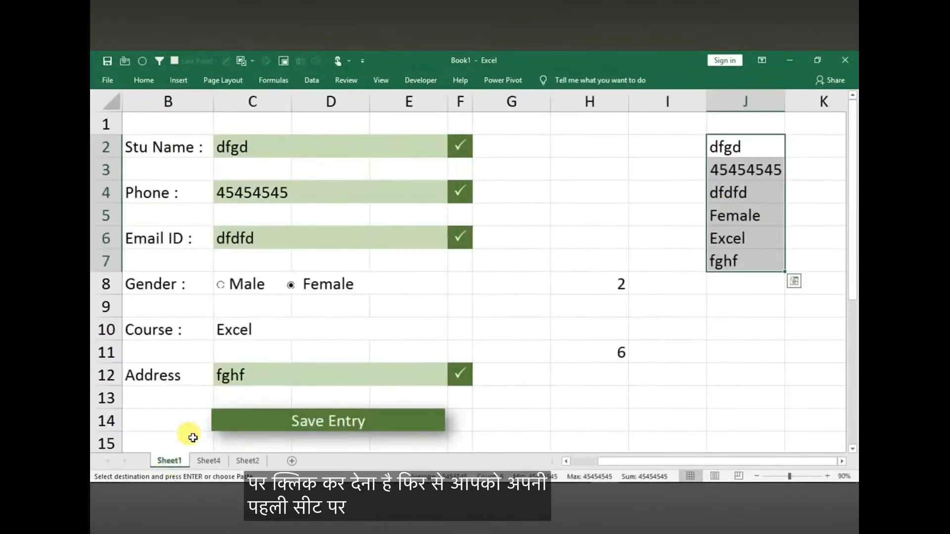
{"action": "left_click", "coordinate": [263, 147]}
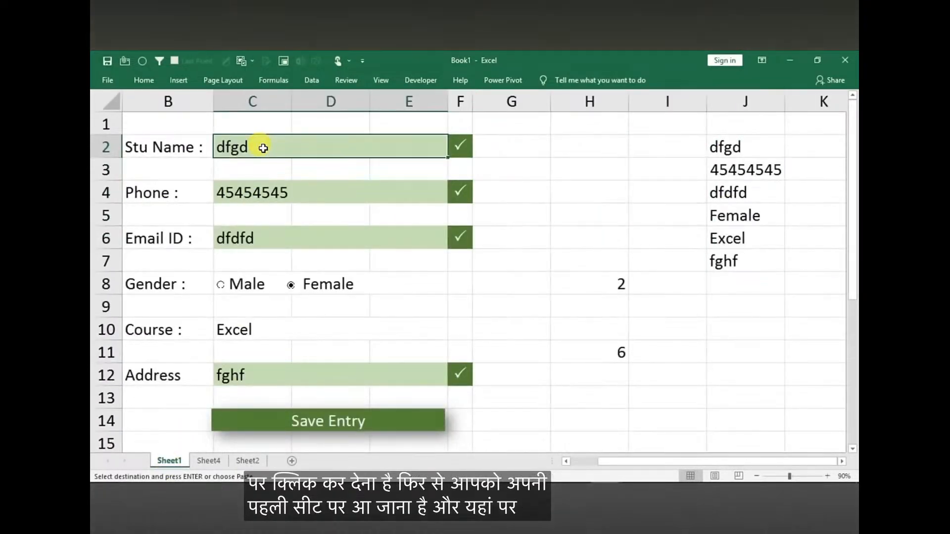
{"action": "left_click", "coordinate": [248, 201], "text": "ctrl"}
{"action": "left_click", "coordinate": [240, 238], "text": "ctrl"}
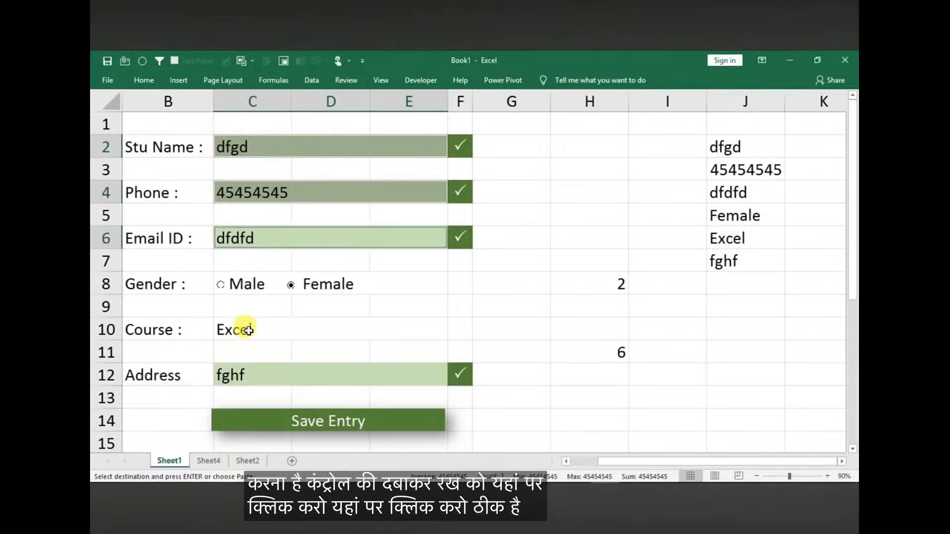
{"action": "left_click", "coordinate": [248, 330], "text": "ctrl"}
{"action": "left_click", "coordinate": [233, 379], "text": "ctrl"}
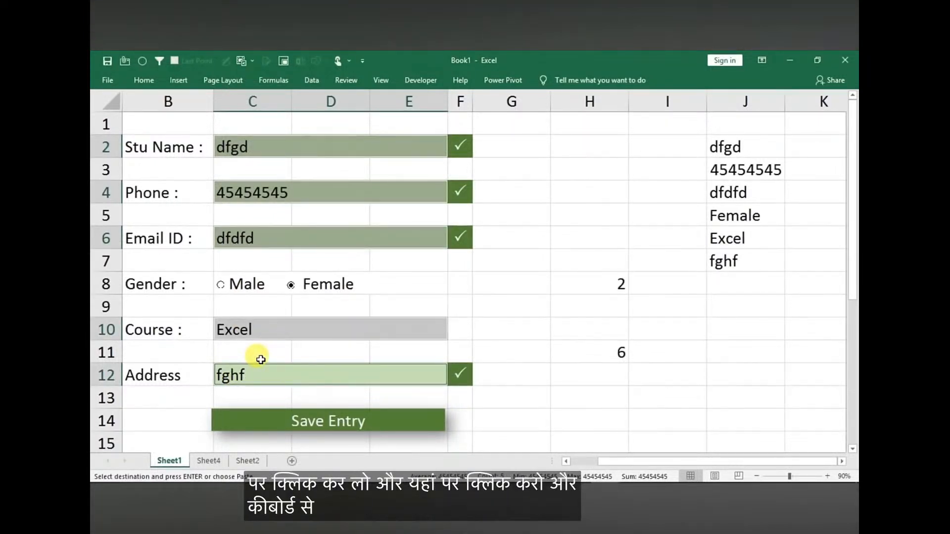
{"action": "key", "text": "Delete"}
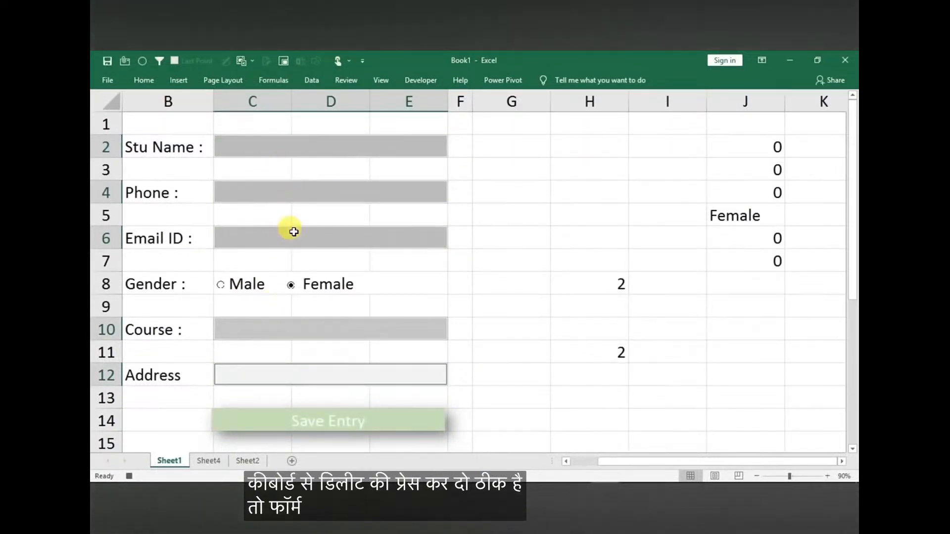
{"action": "left_click", "coordinate": [274, 149]}
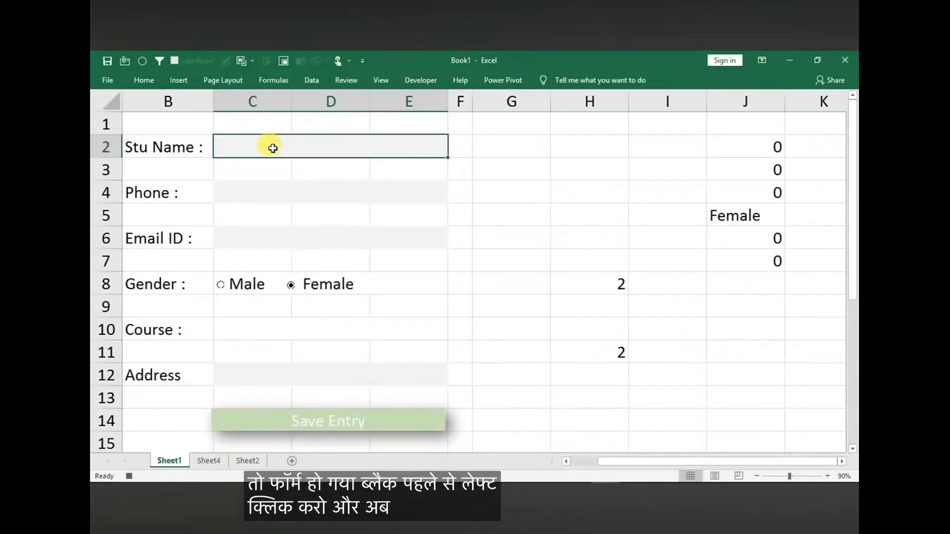
{"action": "left_click", "coordinate": [379, 81]}
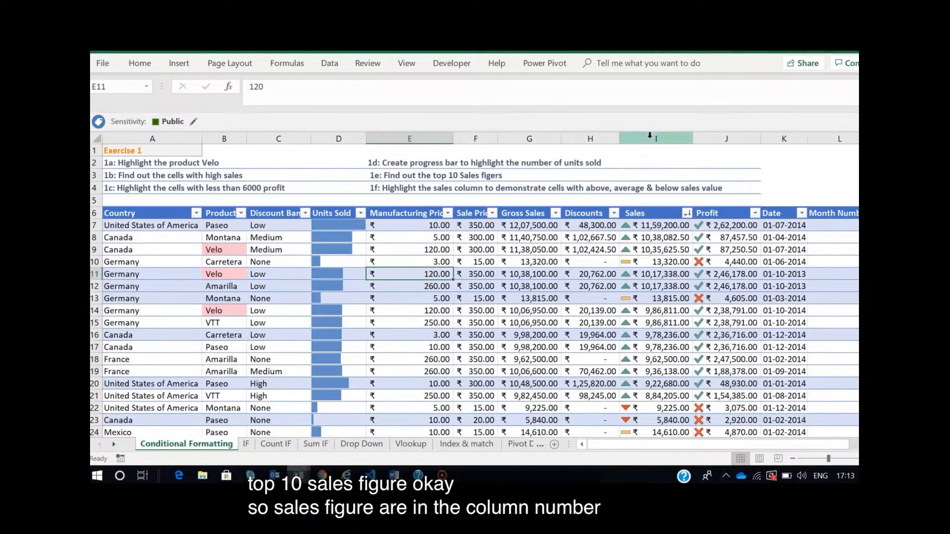
Highlight the top 10 items in the Sales column with Light Red Fill with Dark Red Text
{"action": "left_click", "coordinate": [654, 139]}
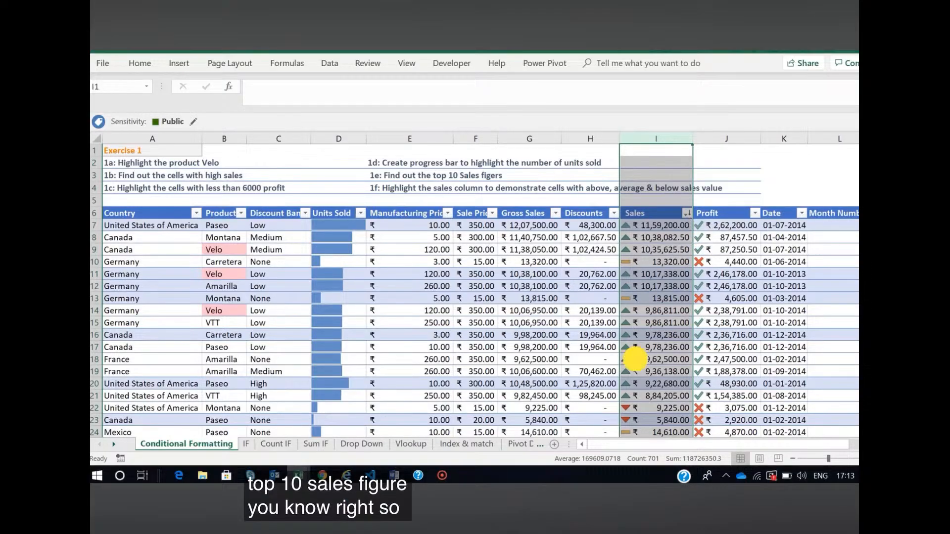
{"action": "left_click", "coordinate": [636, 359]}
{"action": "left_click", "coordinate": [669, 134]}
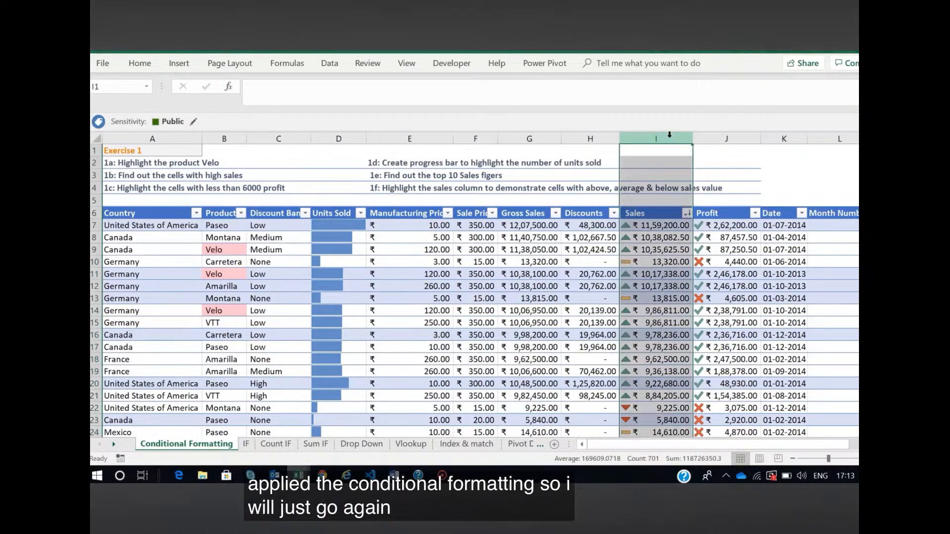
{"action": "left_click", "coordinate": [136, 69]}
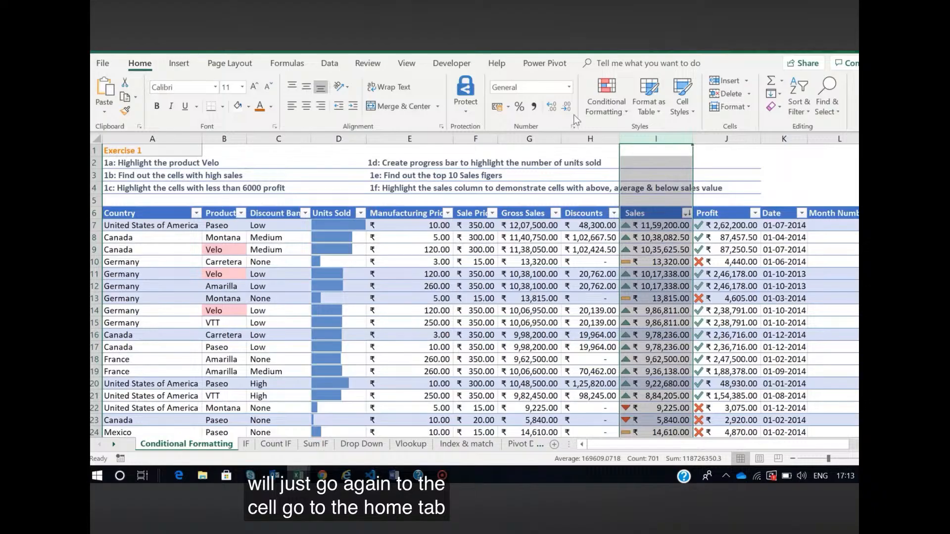
{"action": "left_click", "coordinate": [618, 111]}
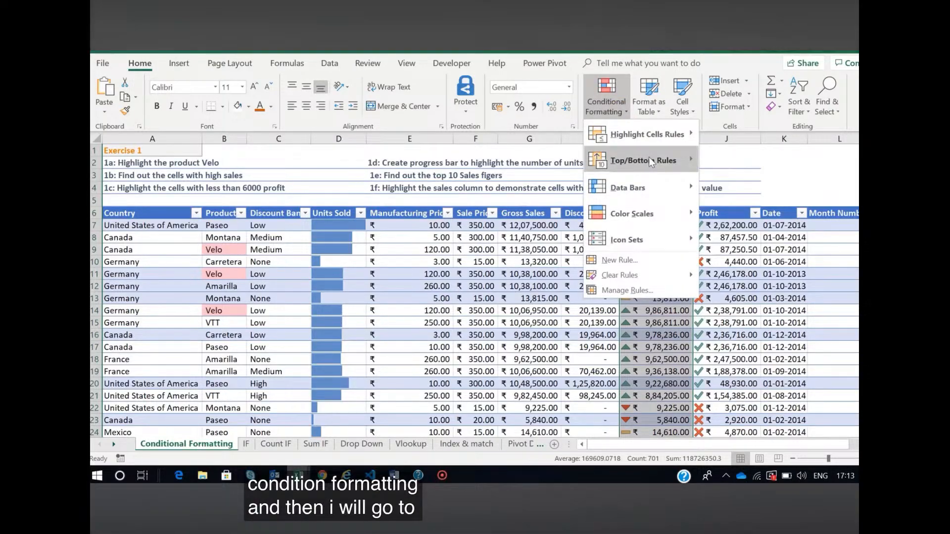
{"action": "mouse_move", "coordinate": [649, 161]}
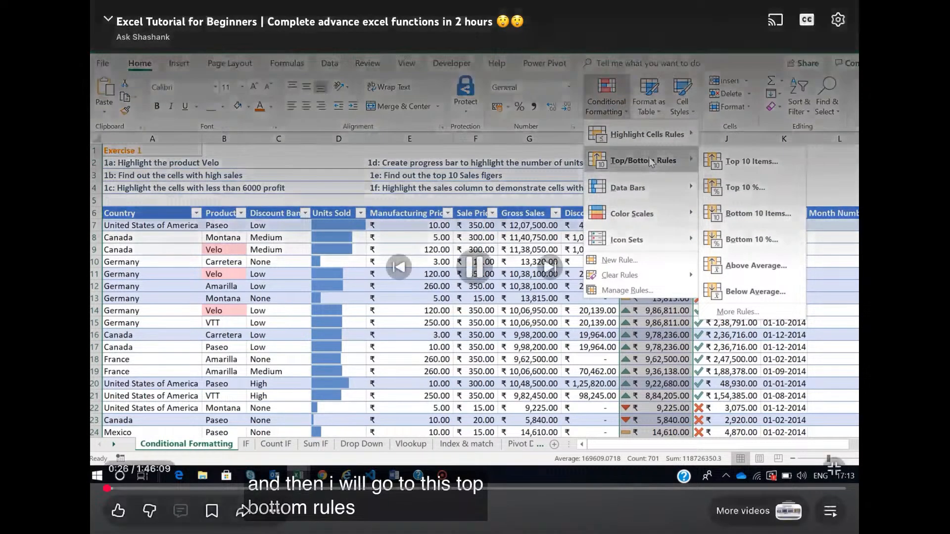
{"action": "left_click", "coordinate": [740, 161]}
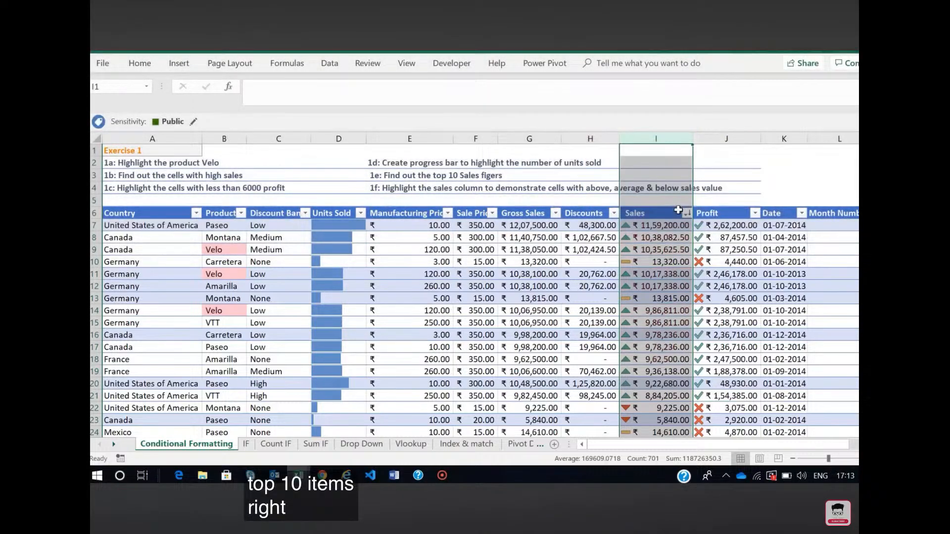
{"action": "left_click", "coordinate": [661, 345]}
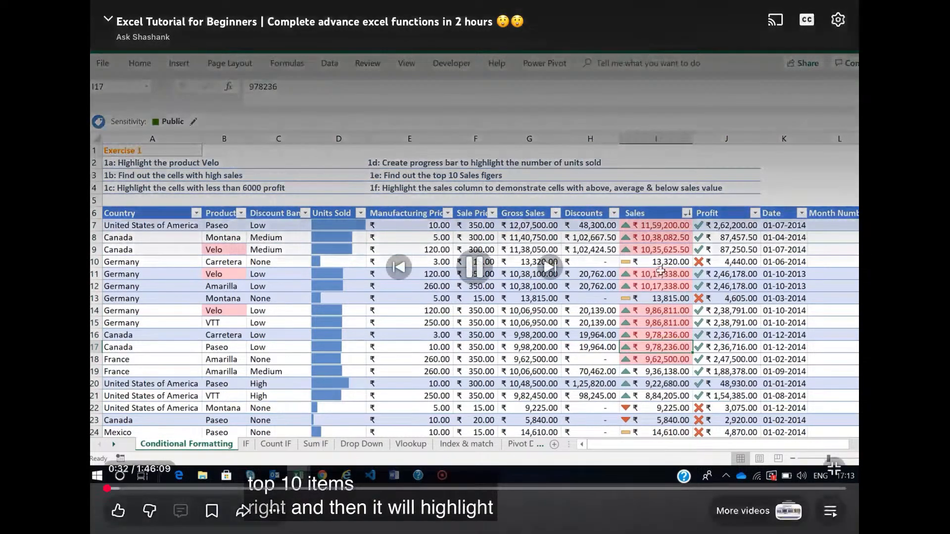
Switch to the Streamlabs app and activate the screen capture control in its Go Live dialog
{"action": "left_click_drag", "start_coordinate": [474, 532], "coordinate": [474, 347]}
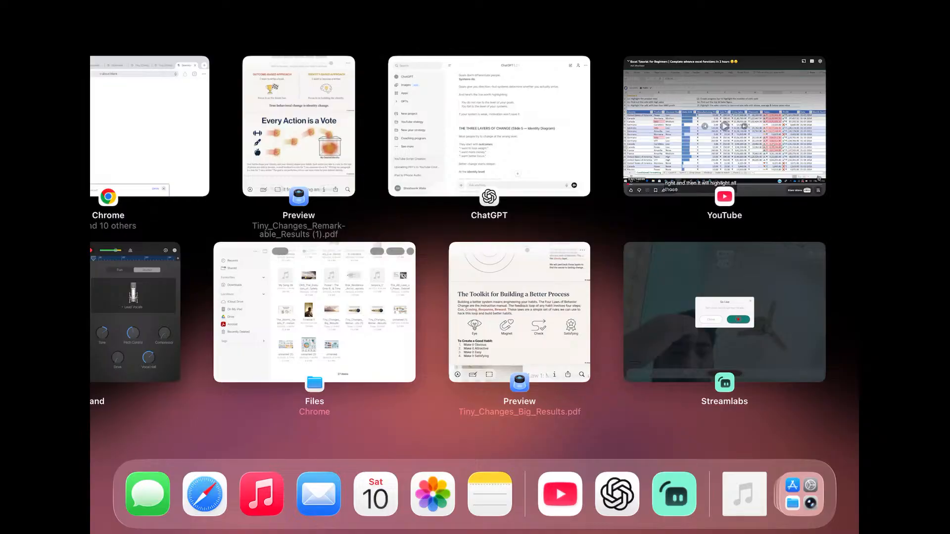
{"action": "left_click", "coordinate": [724, 312]}
{"action": "left_click", "coordinate": [526, 294]}
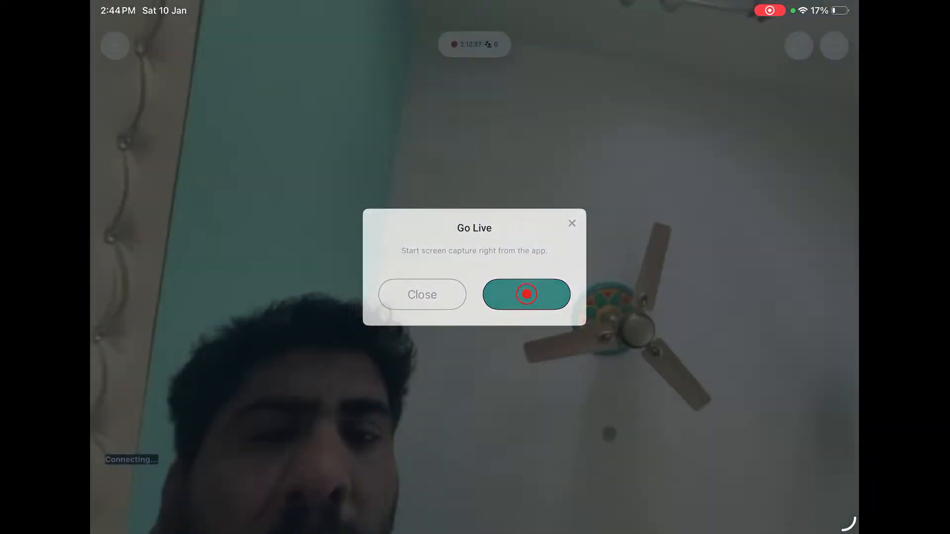